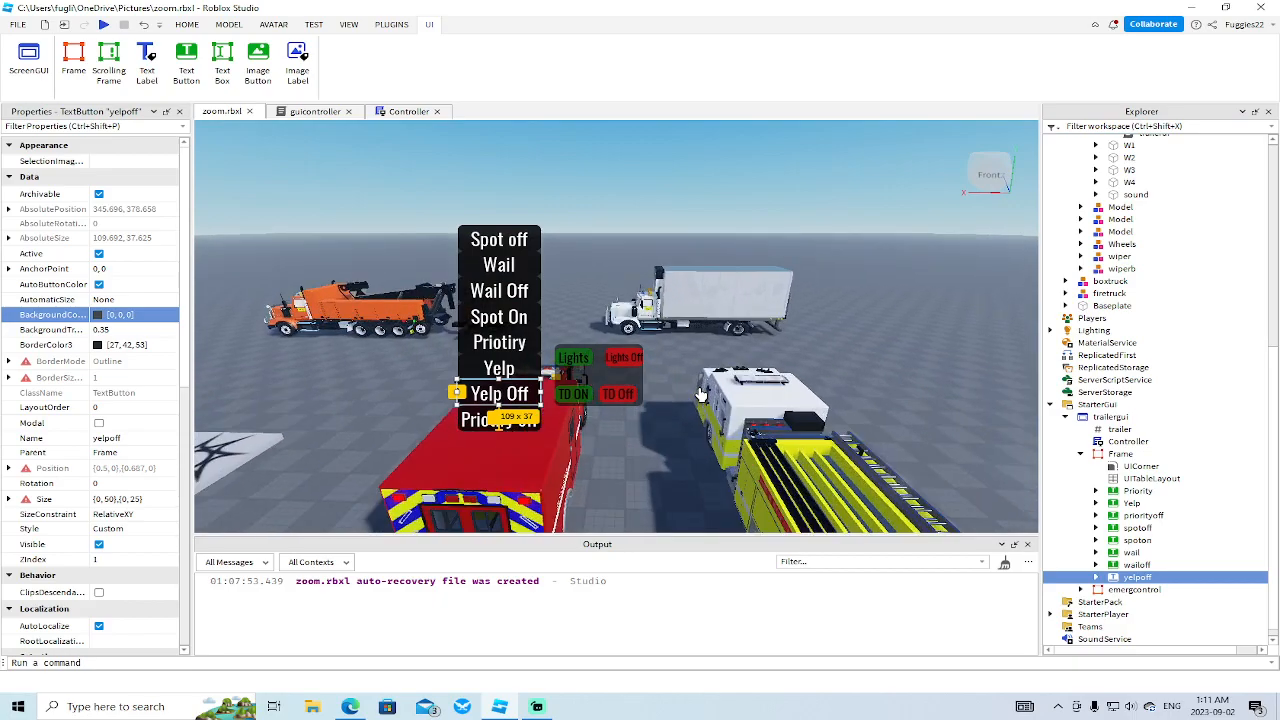
{"action": "key", "text": "a"}
{"action": "right_click_drag", "start_coordinate": [701, 394], "coordinate": [748, 426]}
{"action": "key", "text": "s"}
{"action": "key", "text": "s"}
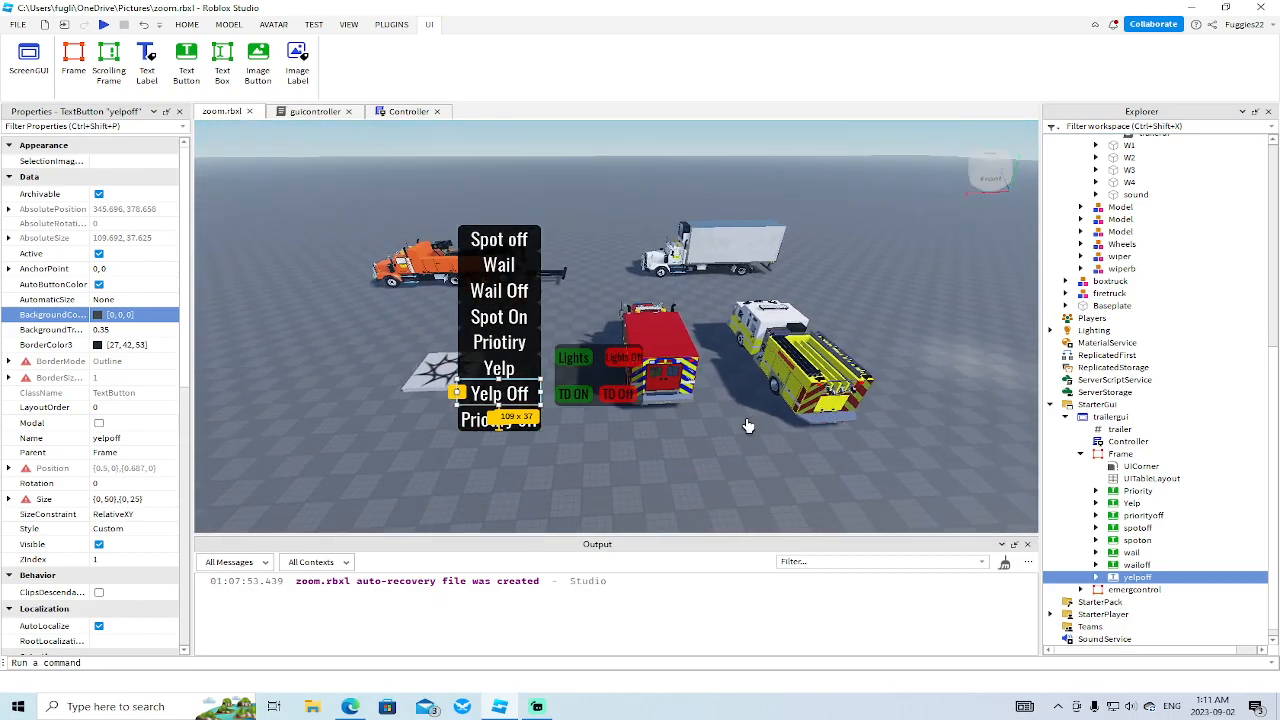
{"action": "key", "text": "s"}
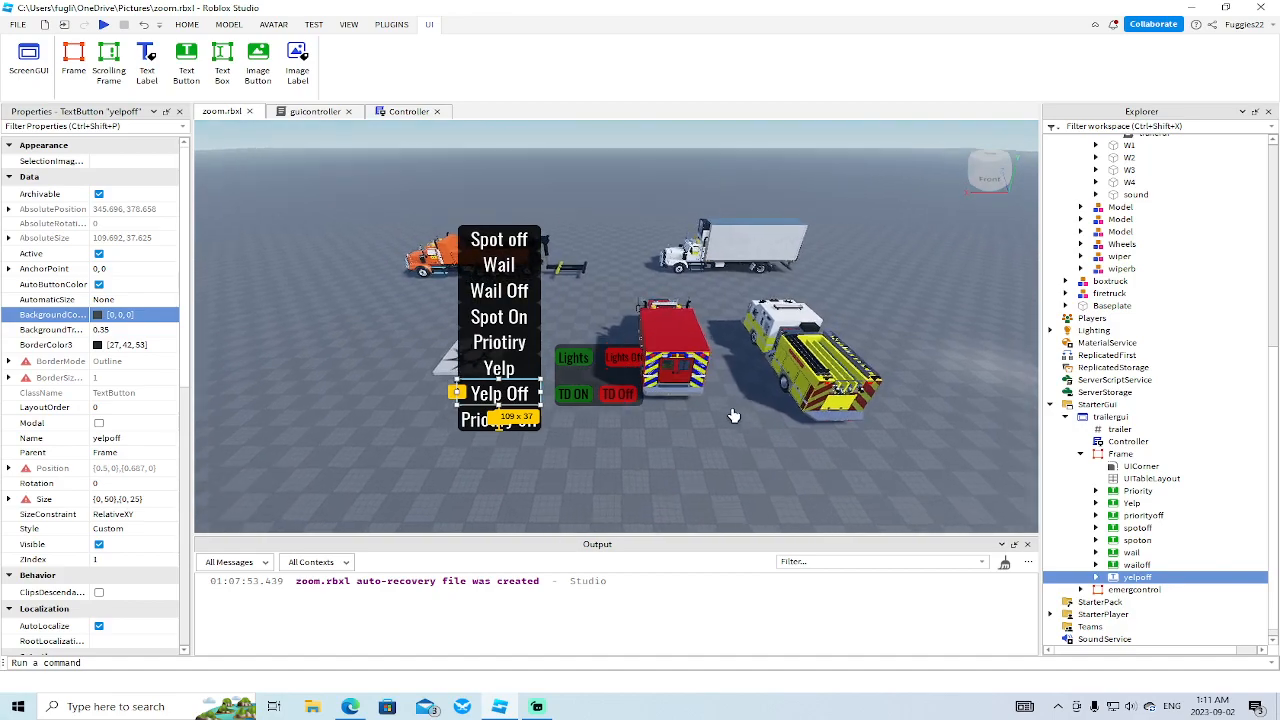
- Expand the emergcontrol frame's children and preview the interface in iPhone 4S device emulation, leaving the emulation again
{"action": "left_click", "coordinate": [1081, 590]}
{"action": "scroll", "coordinate": [1085, 592], "scroll_direction": "down", "scroll_amount": 2}
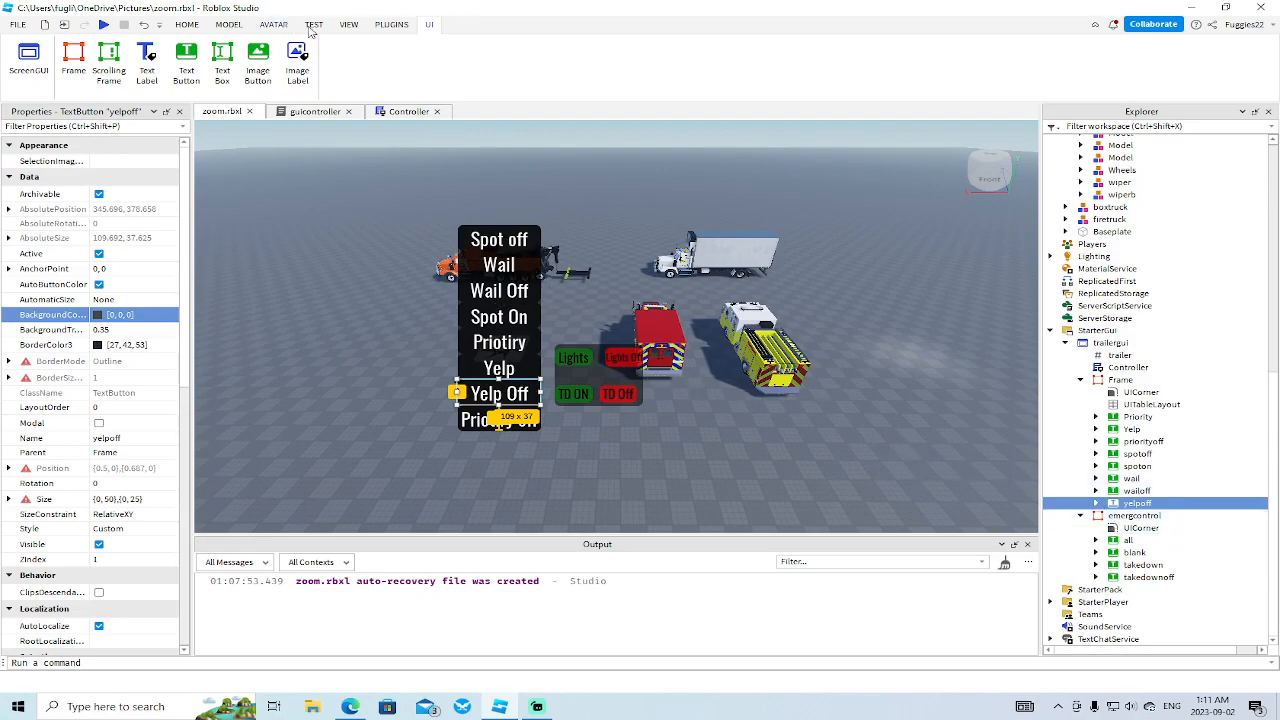
{"action": "left_click", "coordinate": [347, 26]}
{"action": "left_click", "coordinate": [313, 26]}
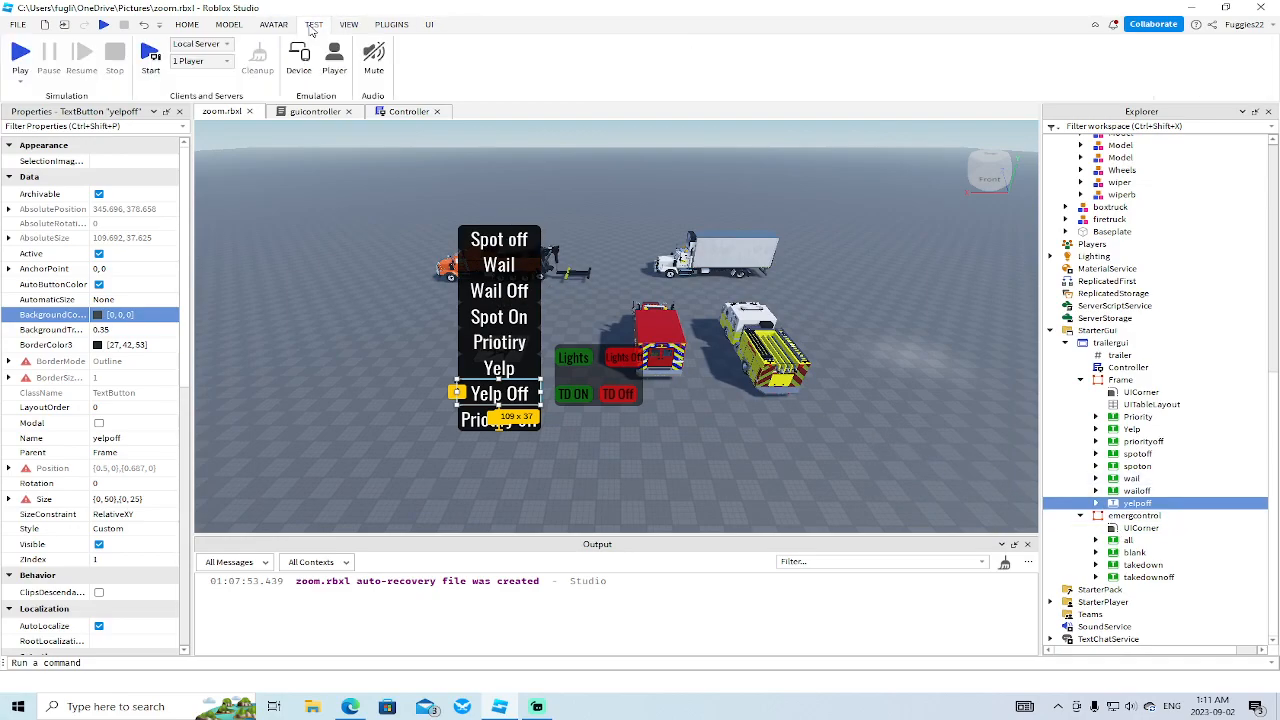
{"action": "left_click", "coordinate": [305, 58]}
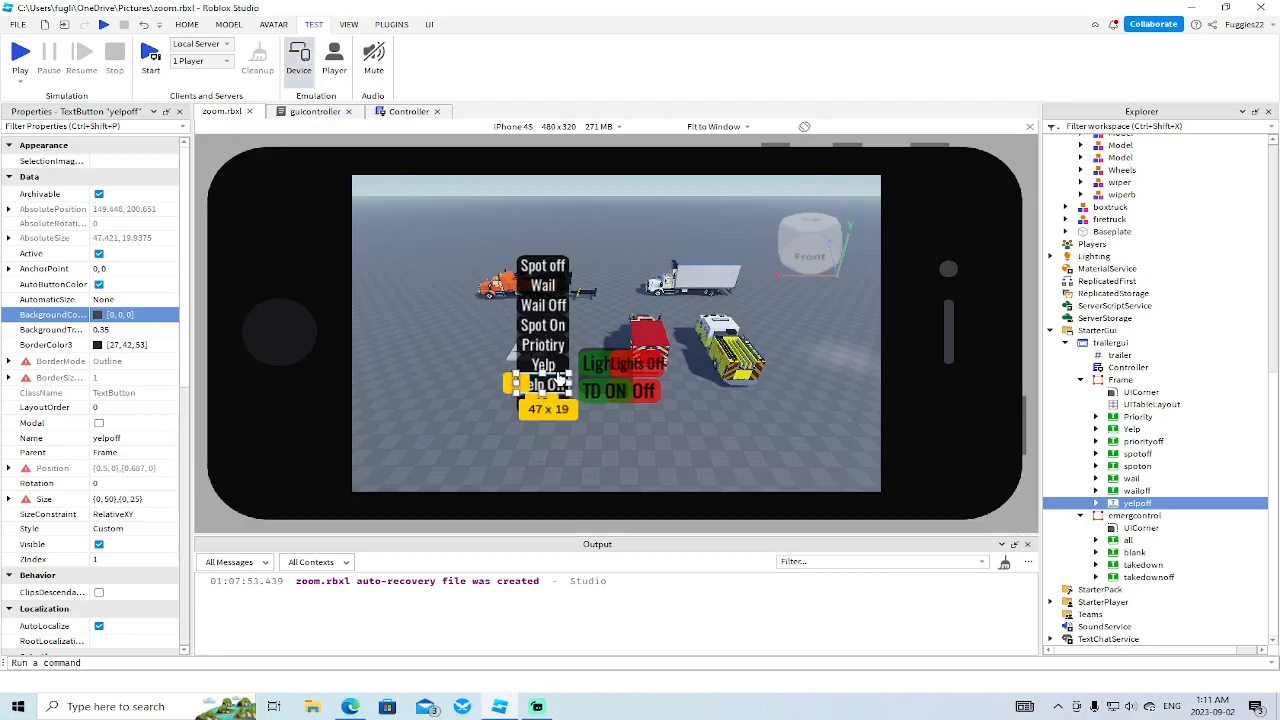
{"action": "left_click", "coordinate": [298, 57]}
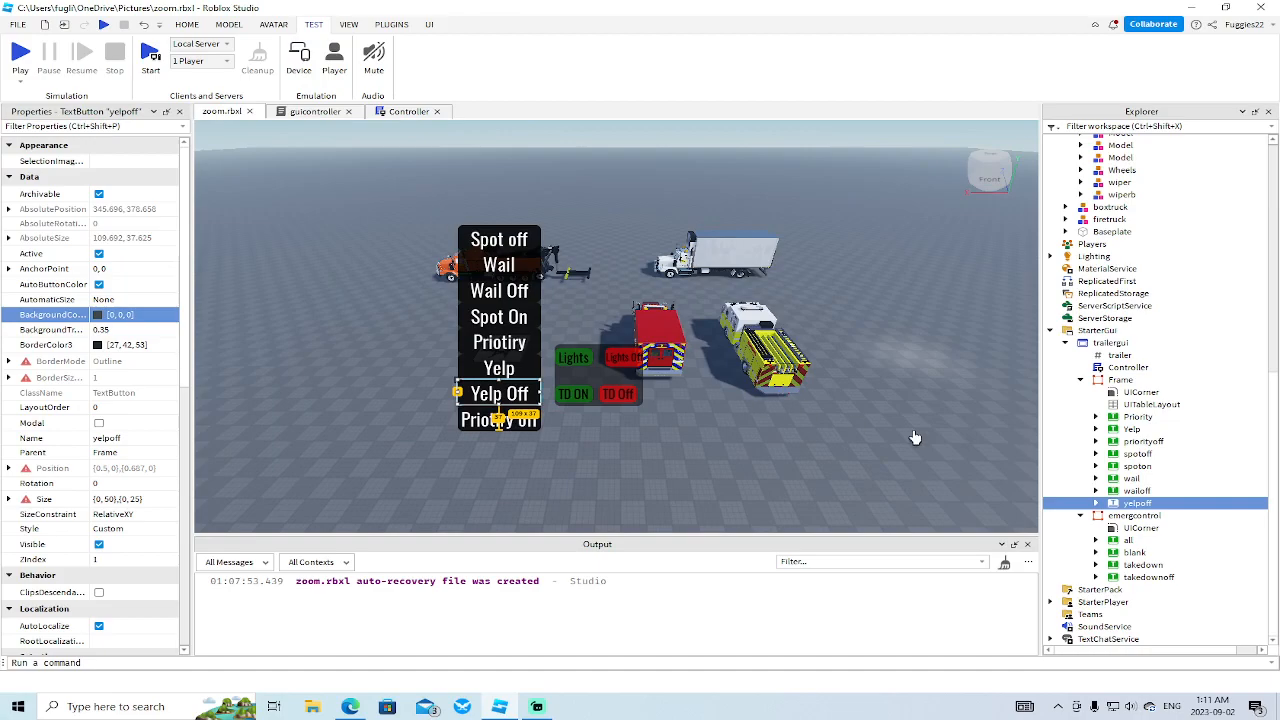
- Insert a UITableLayout into the emergcontrol frame and enable both of its FillEmptySpace options
{"action": "right_click", "coordinate": [1125, 516]}
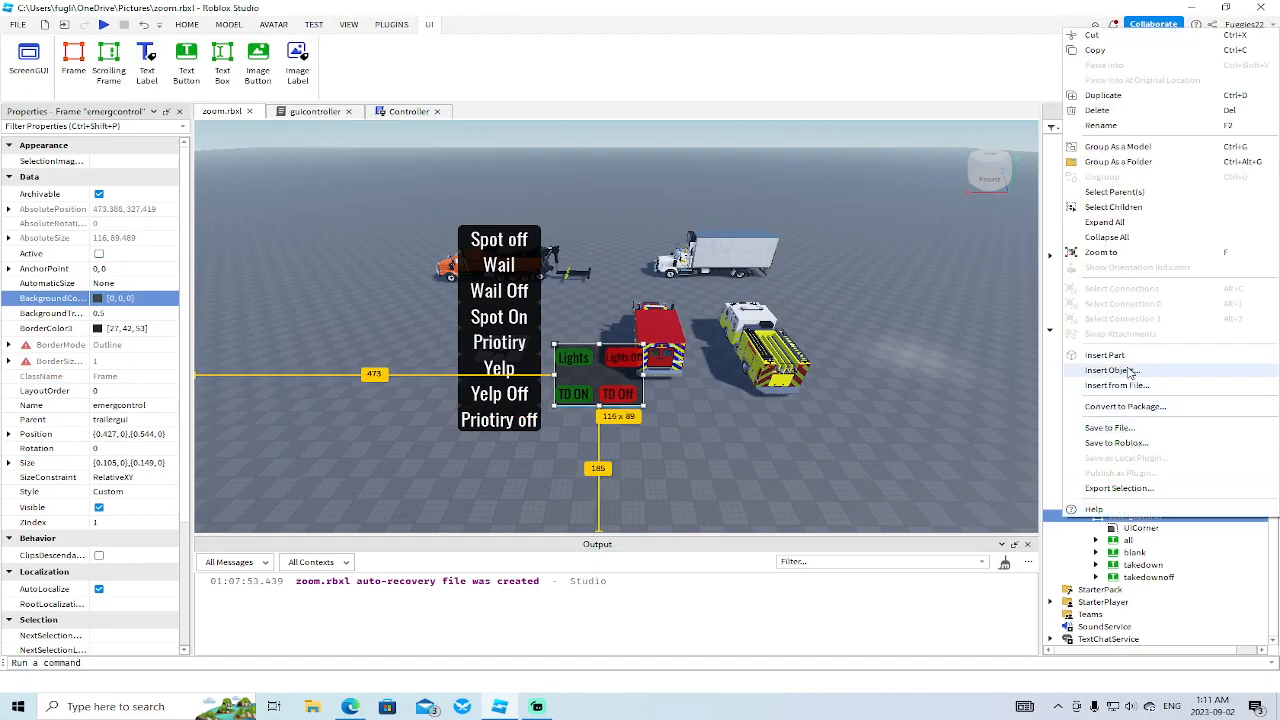
{"action": "left_click", "coordinate": [1128, 368]}
{"action": "type", "text": "ui"}
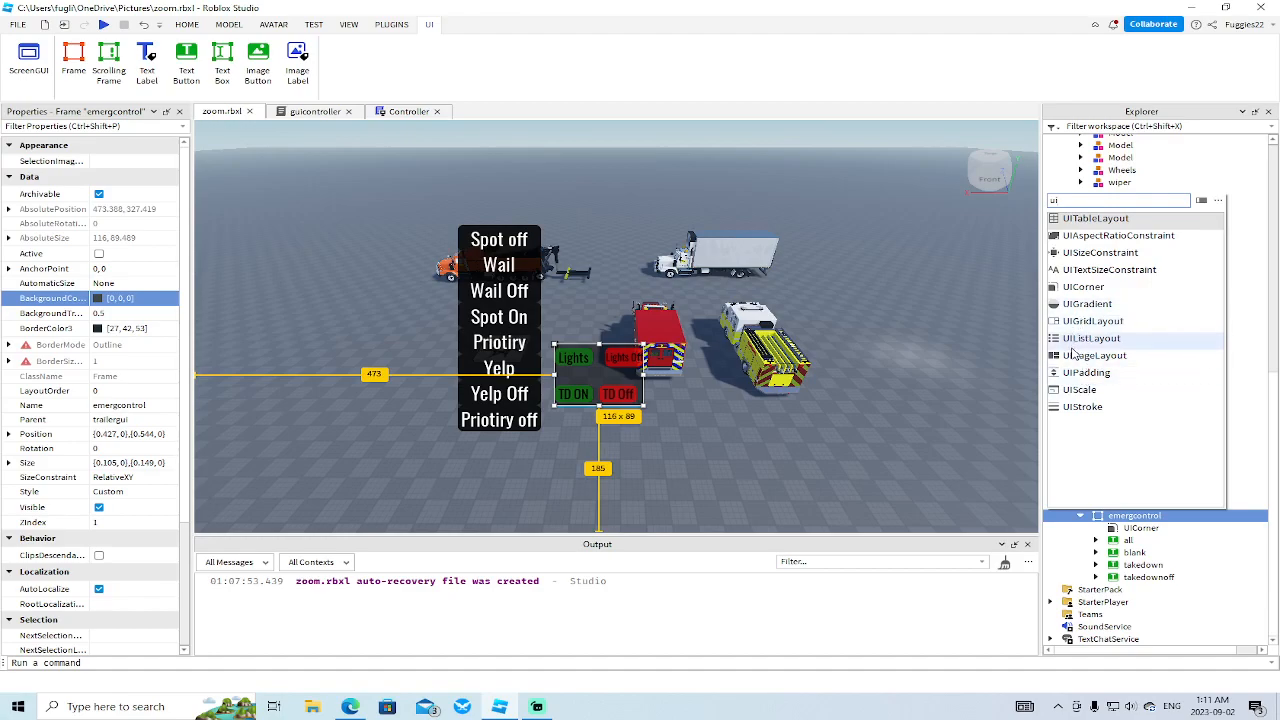
{"action": "key", "text": "Return"}
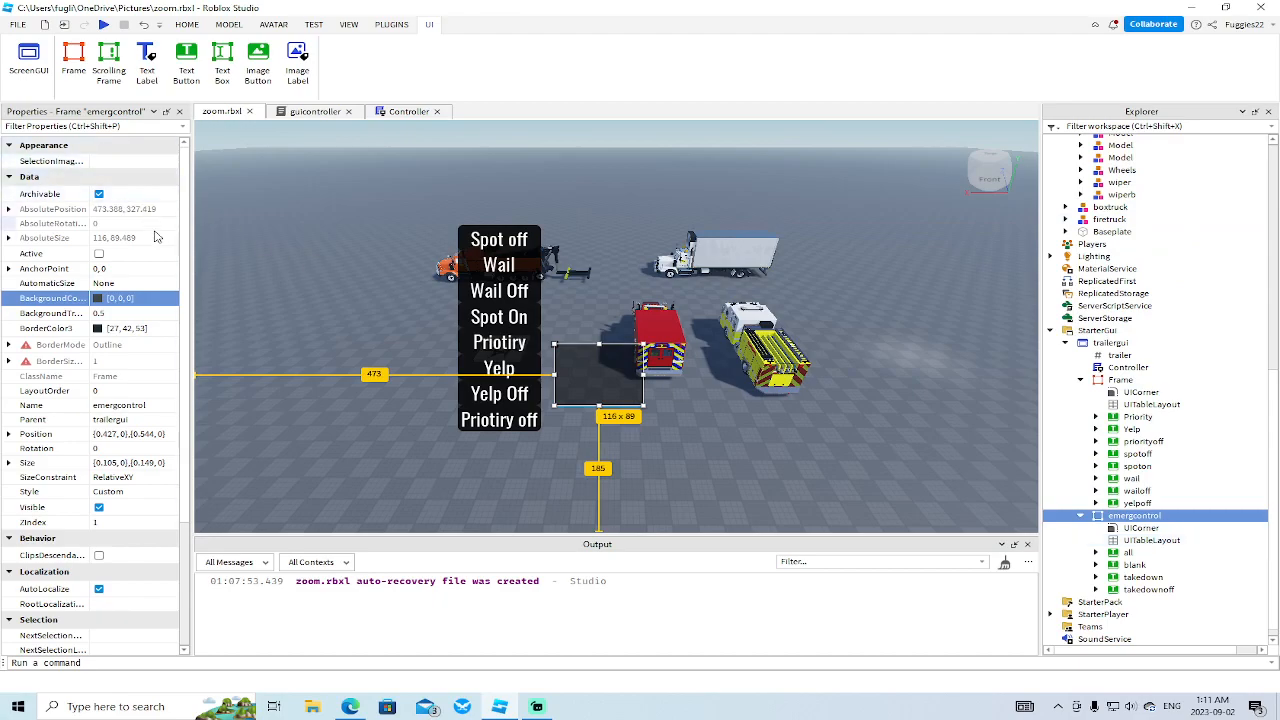
{"action": "left_click", "coordinate": [1126, 540]}
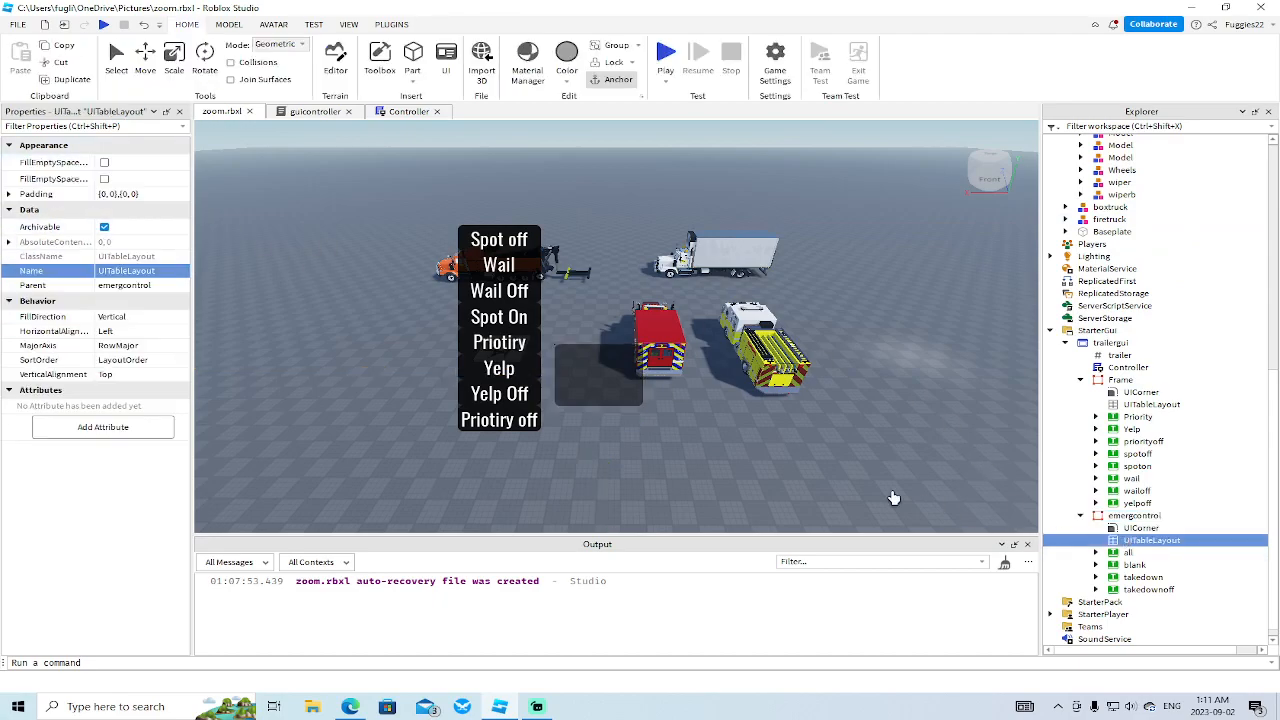
{"action": "left_click", "coordinate": [104, 164]}
{"action": "left_click", "coordinate": [104, 178]}
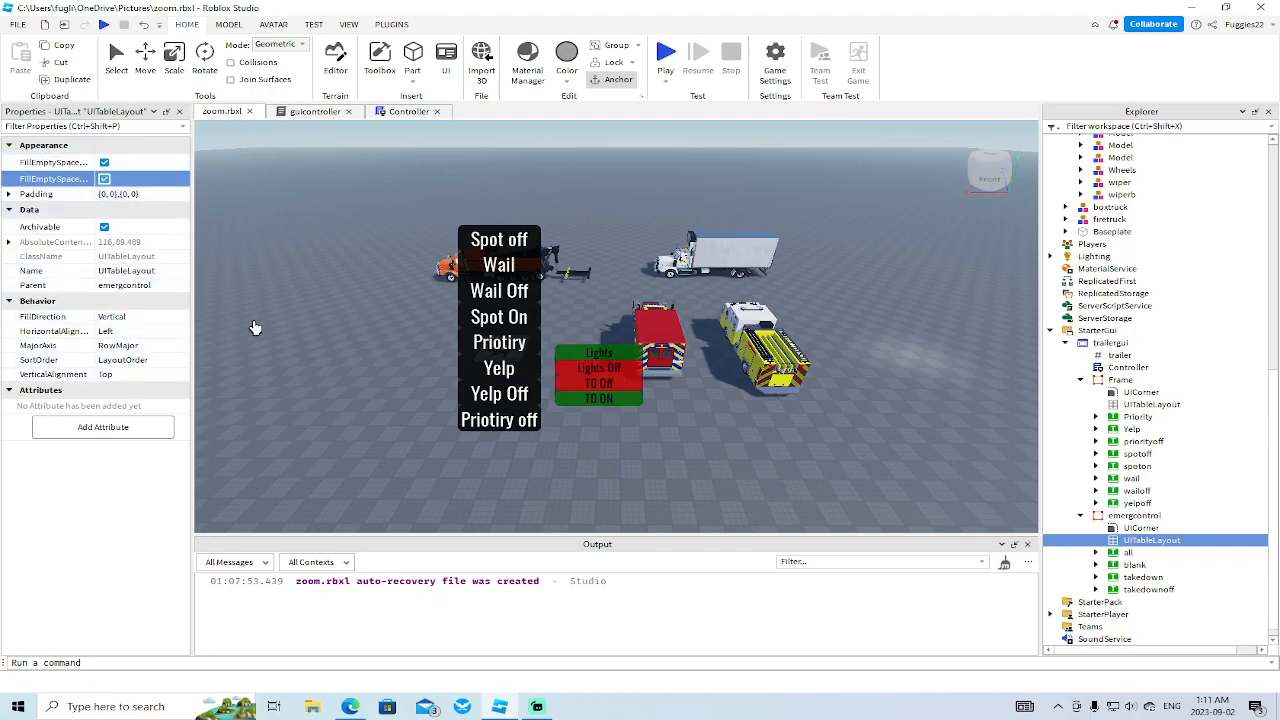
- Set the background color of the "all" and "blank" buttons in emergcontrol to black
{"action": "left_click", "coordinate": [1128, 552]}
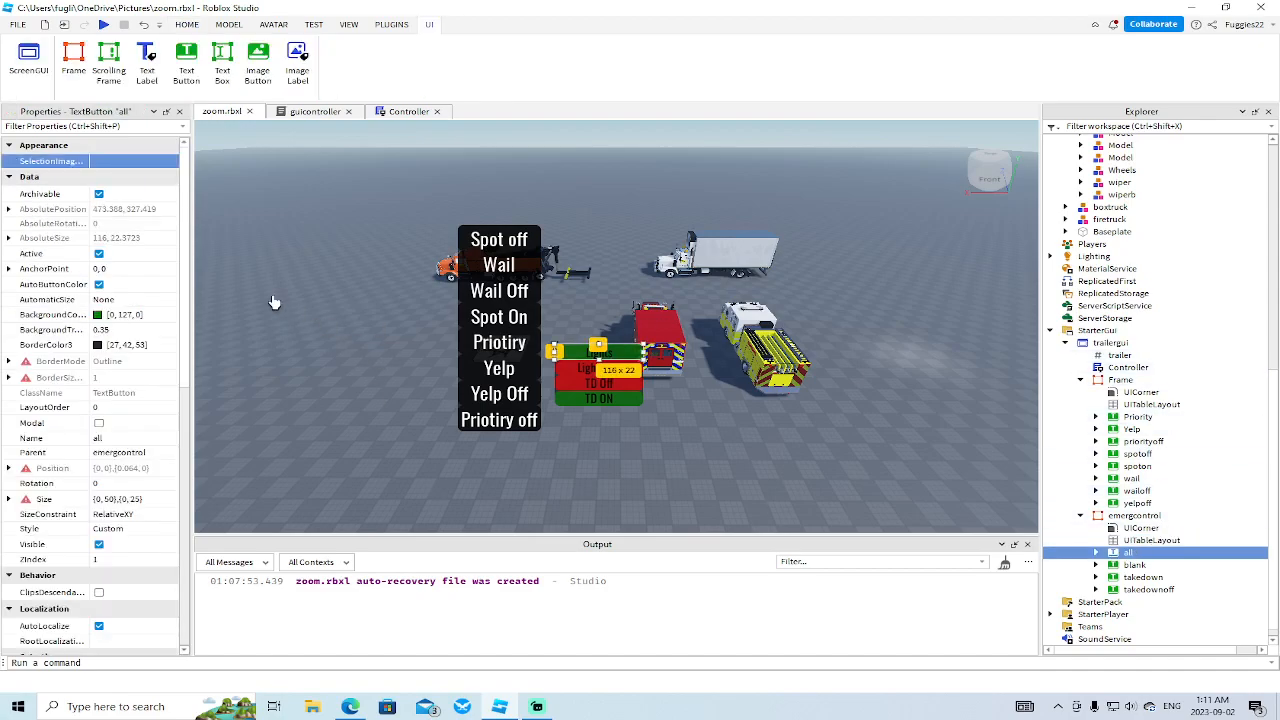
{"action": "left_click", "coordinate": [98, 316]}
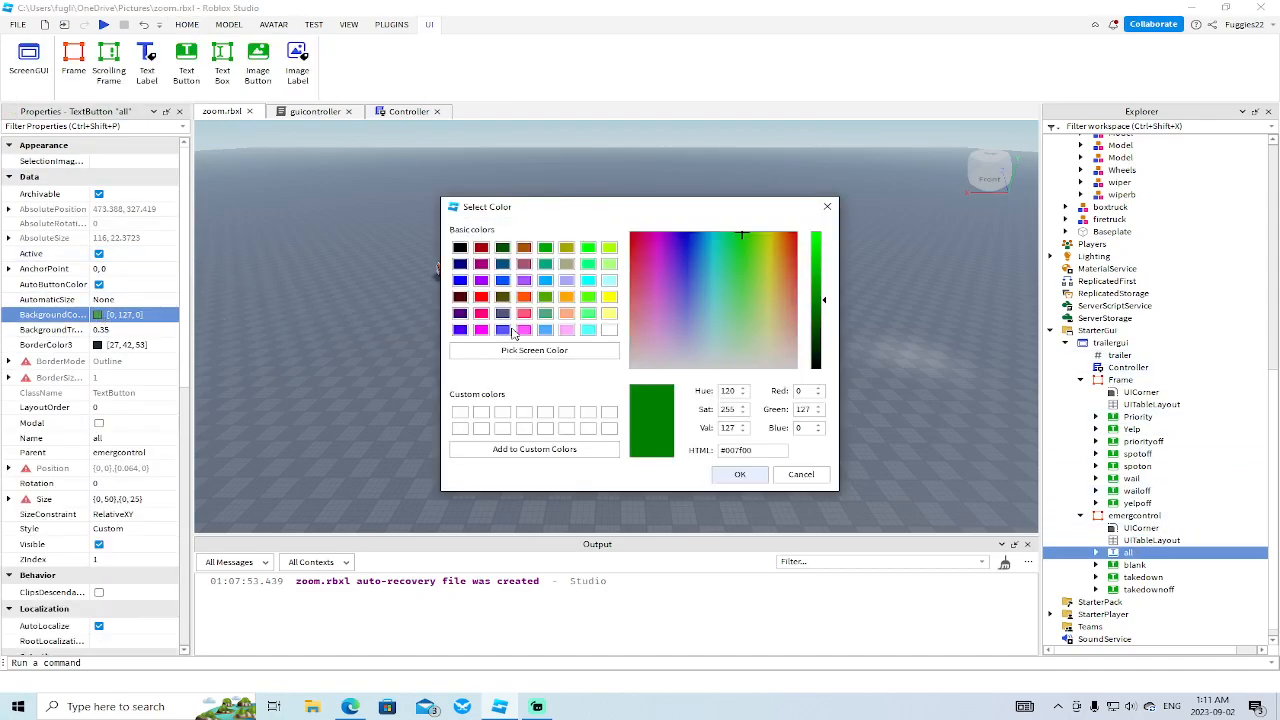
{"action": "left_click", "coordinate": [459, 249]}
{"action": "left_click", "coordinate": [730, 474]}
{"action": "left_click", "coordinate": [1134, 565]}
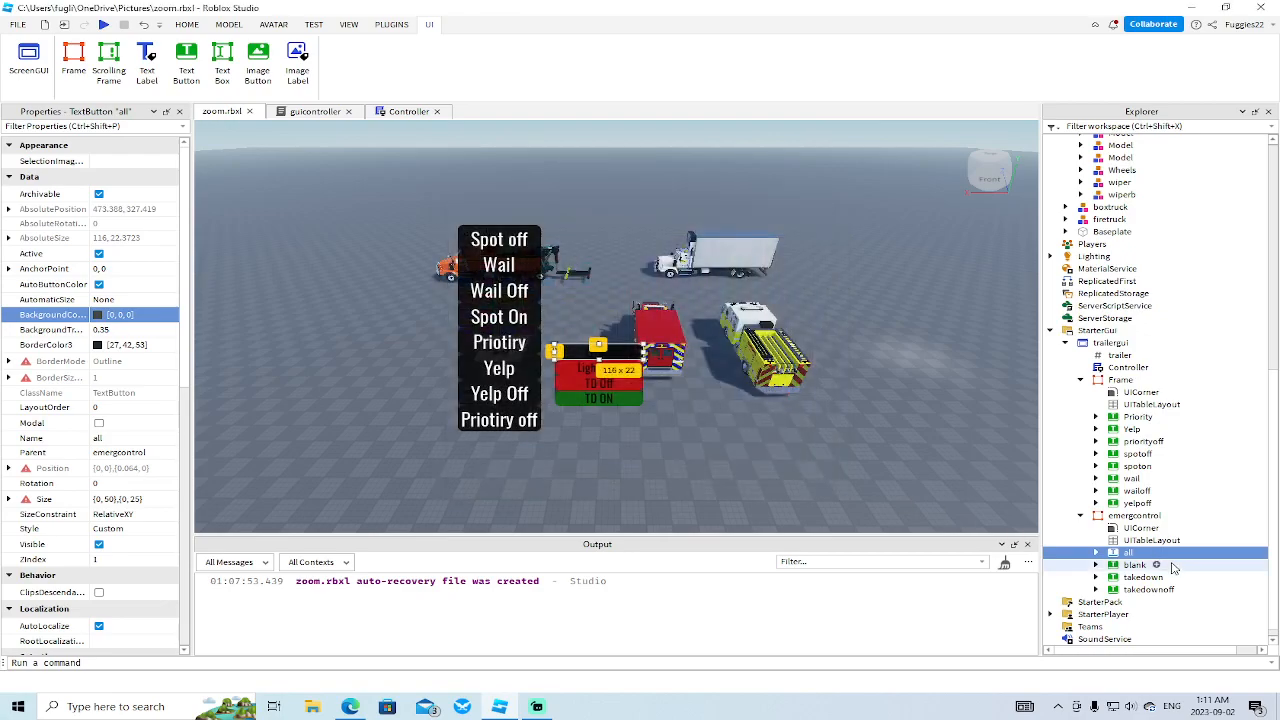
{"action": "left_click", "coordinate": [124, 318]}
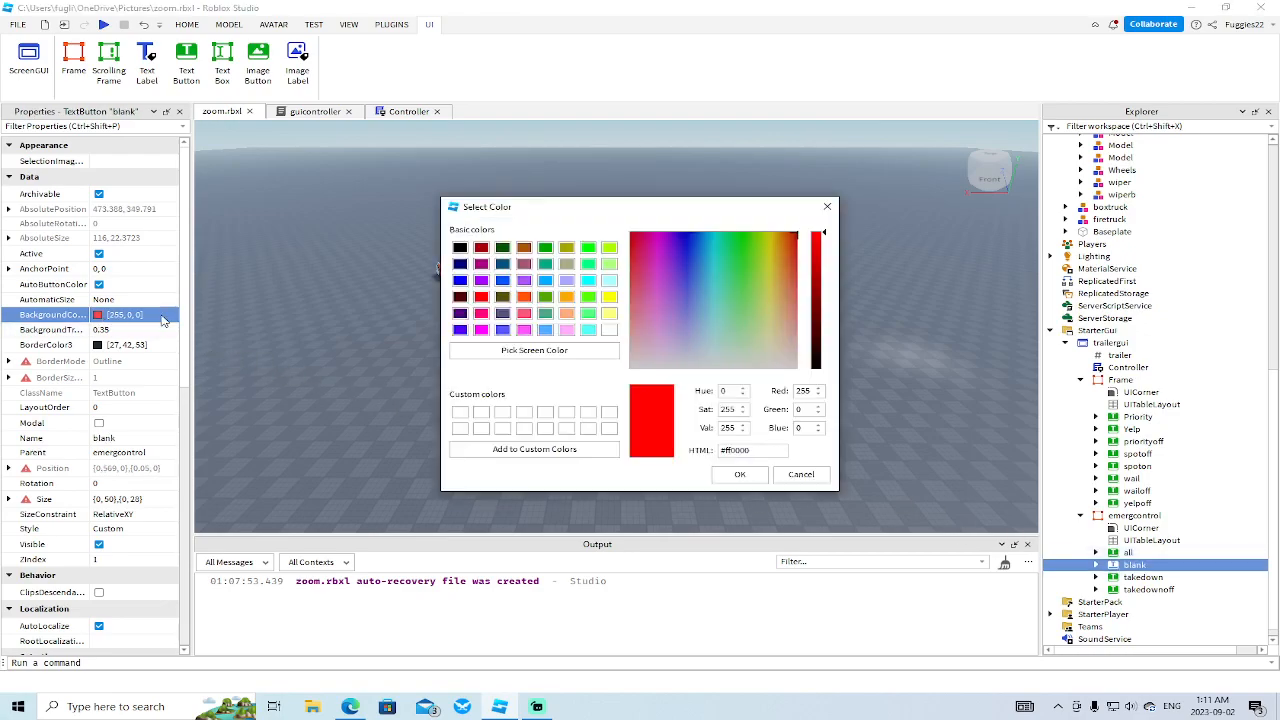
{"action": "left_click", "coordinate": [457, 248]}
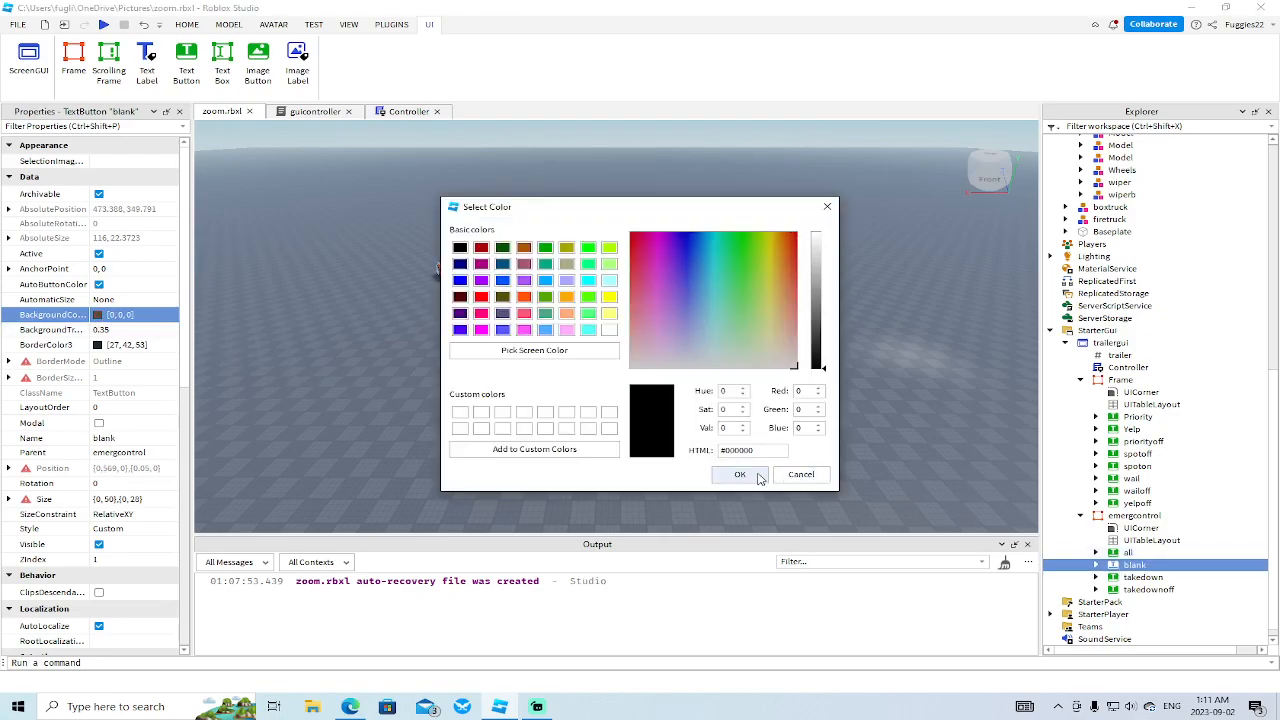
{"action": "left_click", "coordinate": [740, 474]}
- Set the background color of the "takedown" and "takedownoff" buttons to black
{"action": "left_click", "coordinate": [1142, 577]}
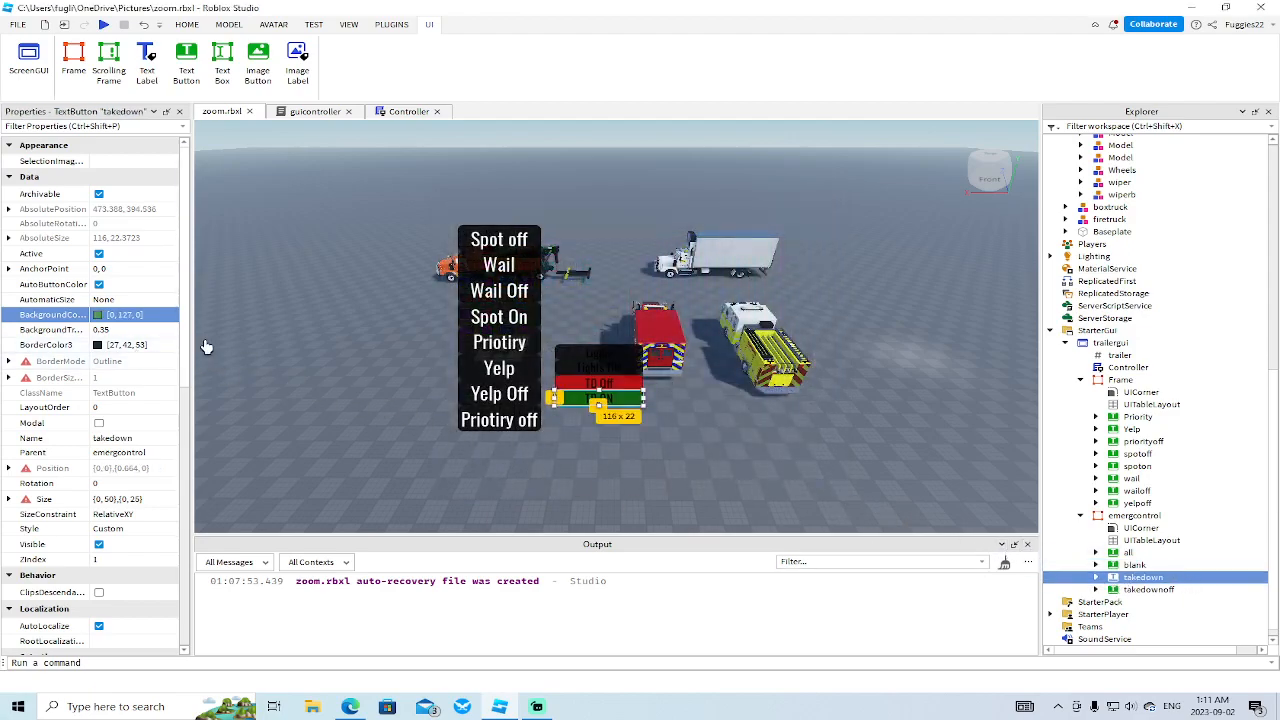
{"action": "left_click", "coordinate": [99, 316]}
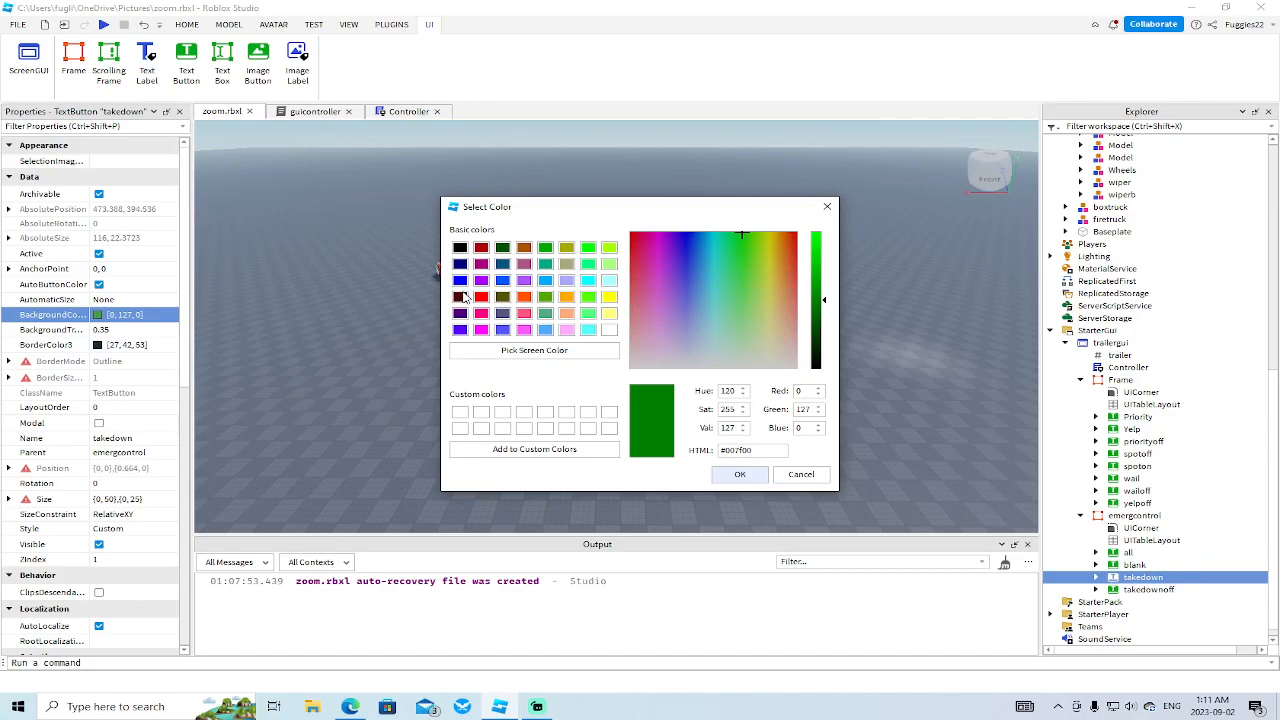
{"action": "left_click", "coordinate": [459, 247]}
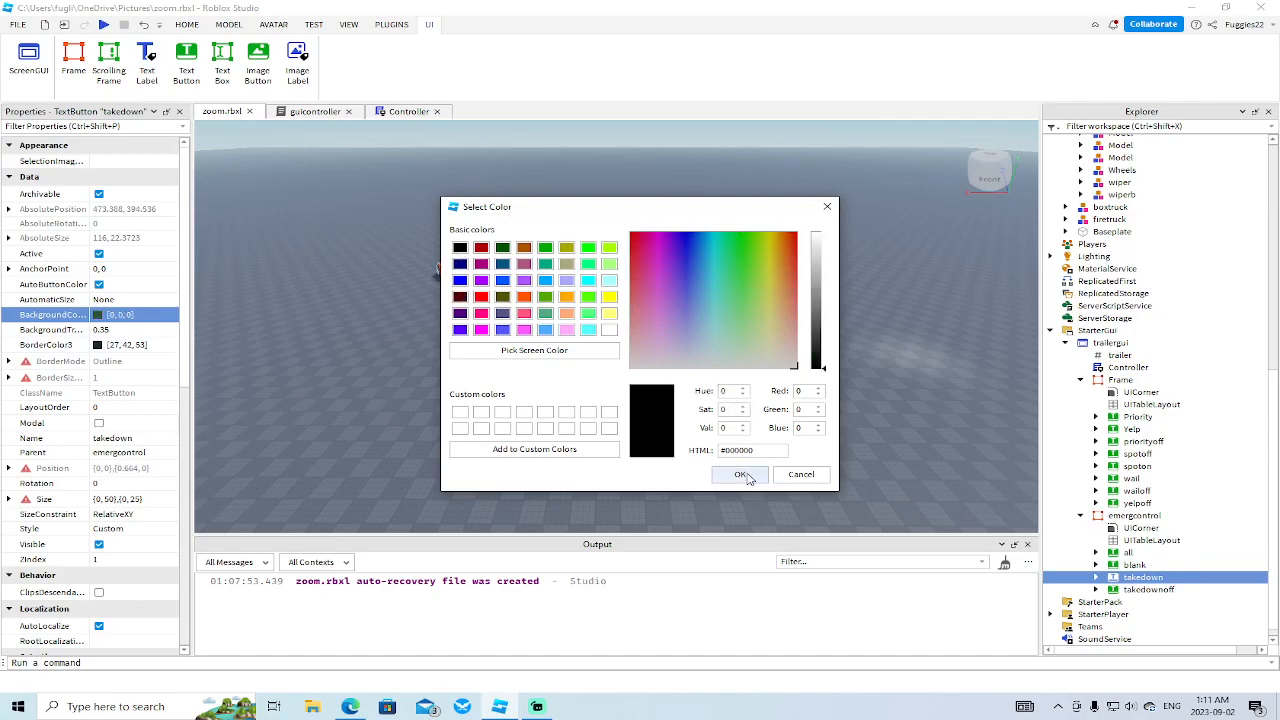
{"action": "left_click", "coordinate": [744, 475]}
{"action": "left_click", "coordinate": [1120, 590]}
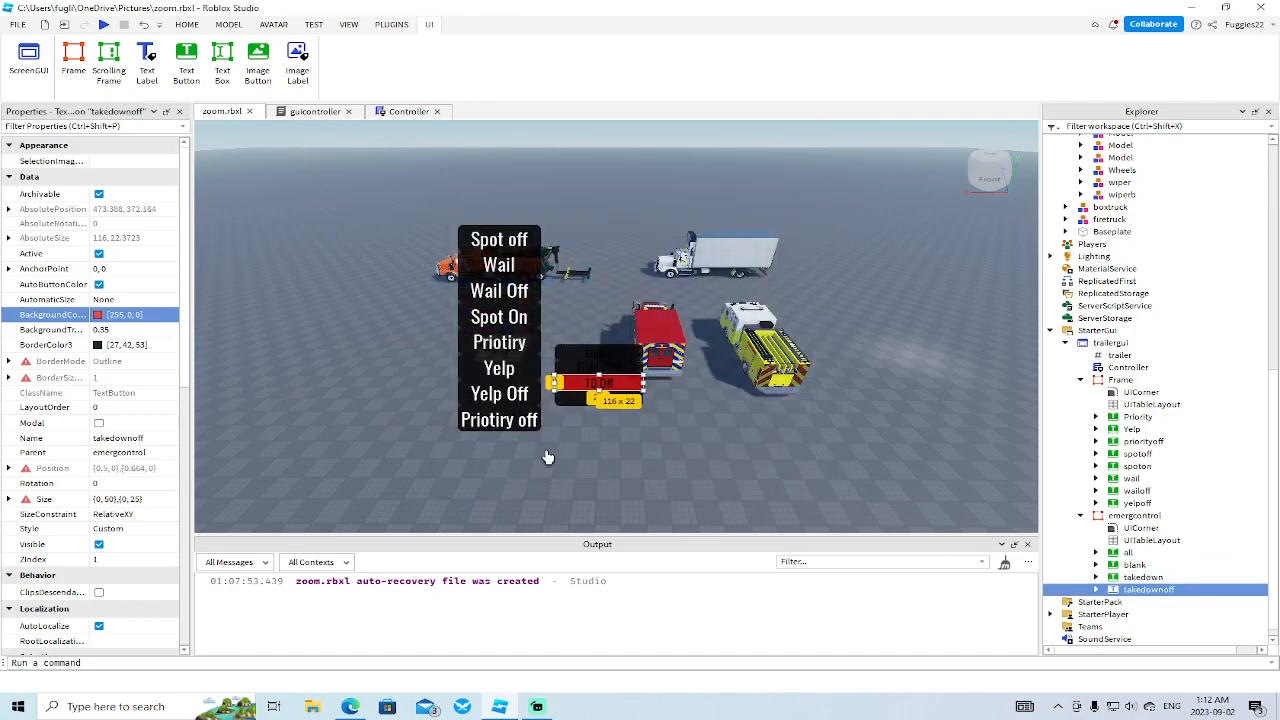
{"action": "left_click", "coordinate": [100, 316]}
{"action": "left_click", "coordinate": [460, 248]}
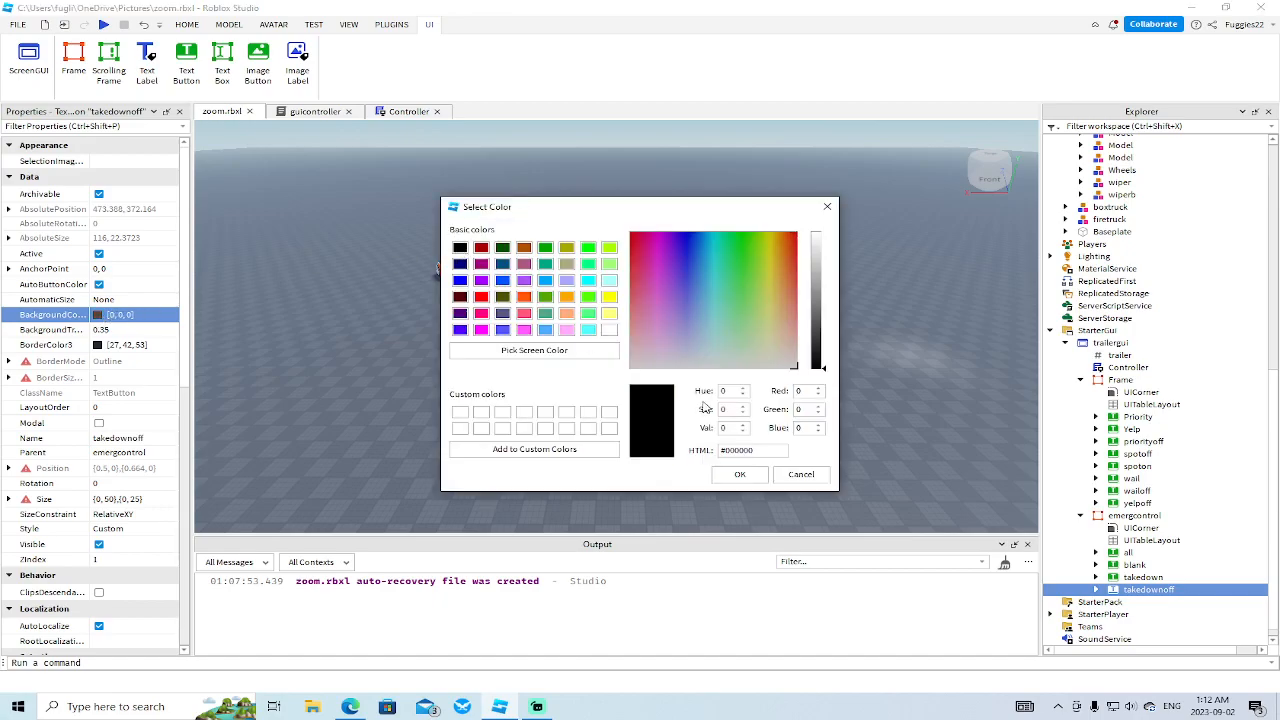
{"action": "left_click", "coordinate": [740, 474]}
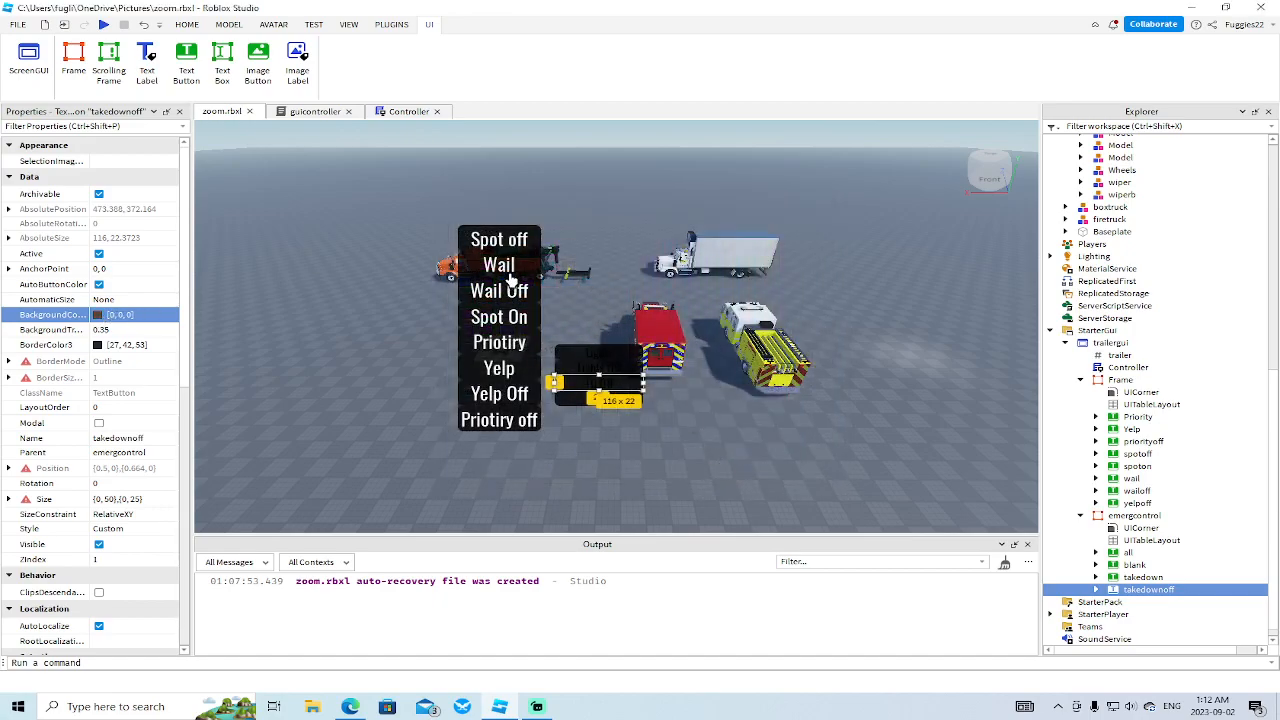
- Set the text color of the "takedownoff" and "takedown" buttons to white
{"action": "scroll", "coordinate": [165, 427], "scroll_direction": "down", "scroll_amount": 4}
{"action": "scroll", "coordinate": [165, 427], "scroll_direction": "down", "scroll_amount": 8}
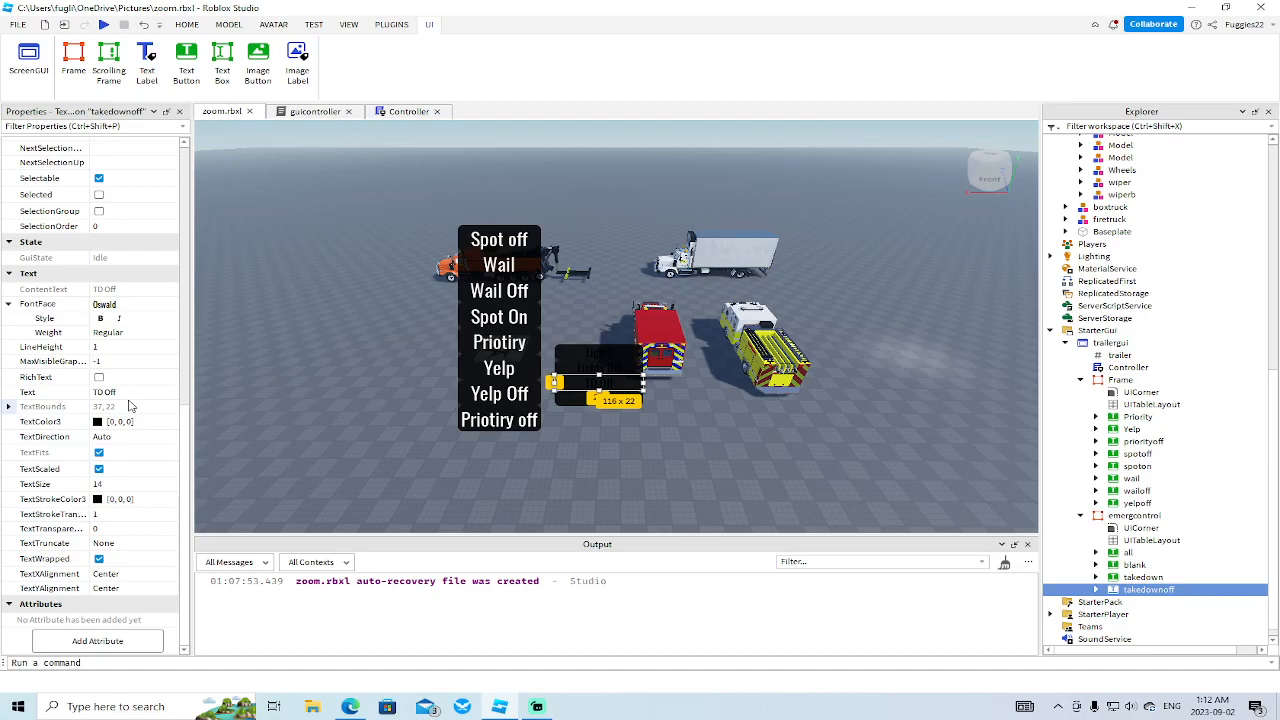
{"action": "left_click", "coordinate": [97, 421]}
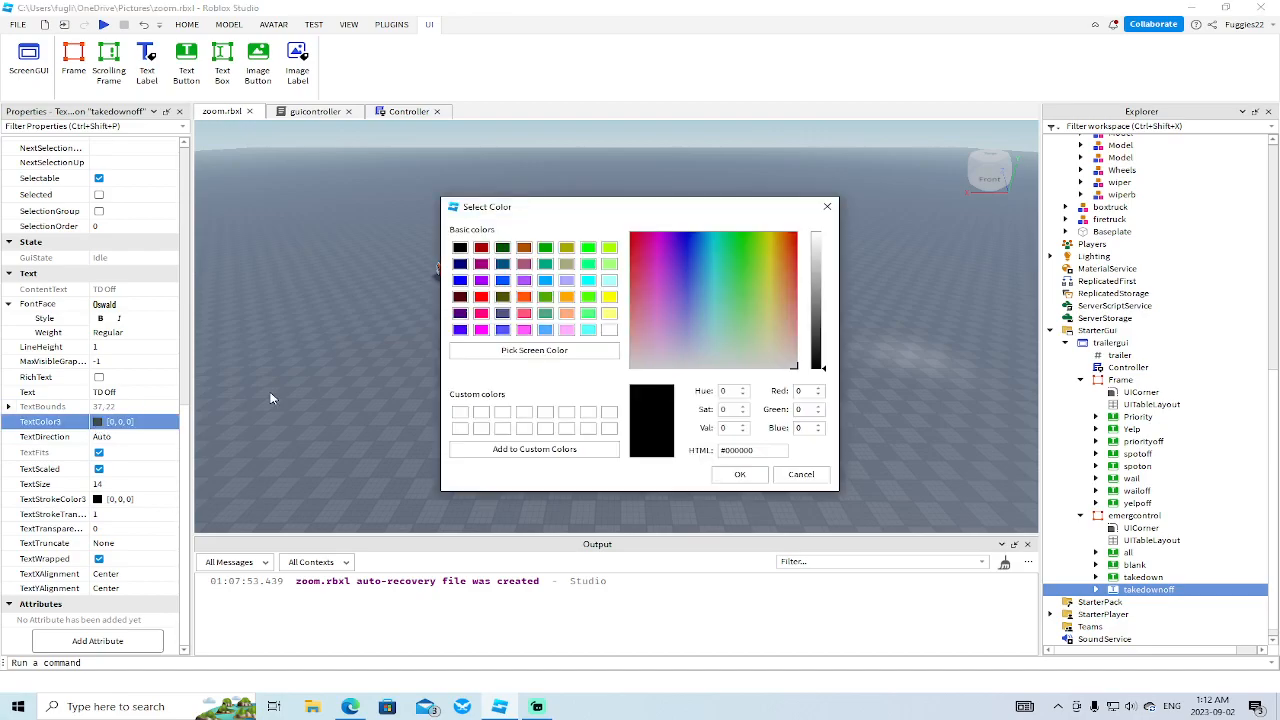
{"action": "left_click", "coordinate": [609, 329]}
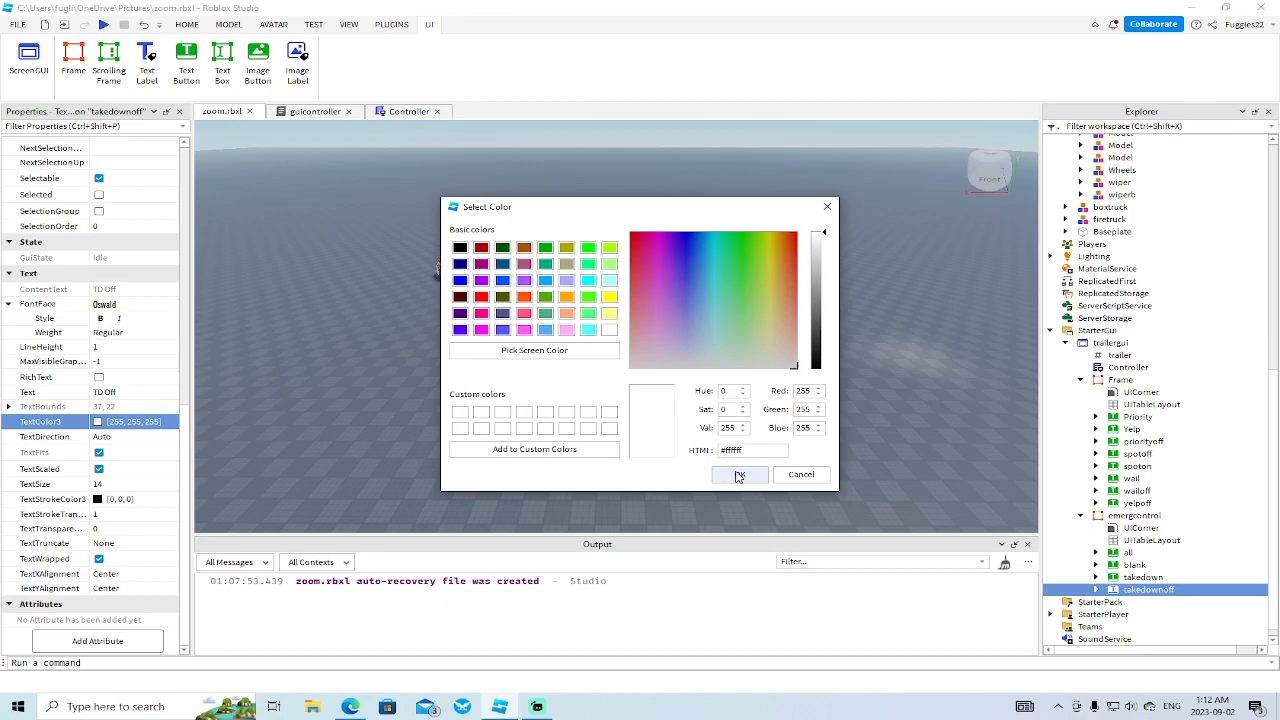
{"action": "left_click", "coordinate": [740, 474]}
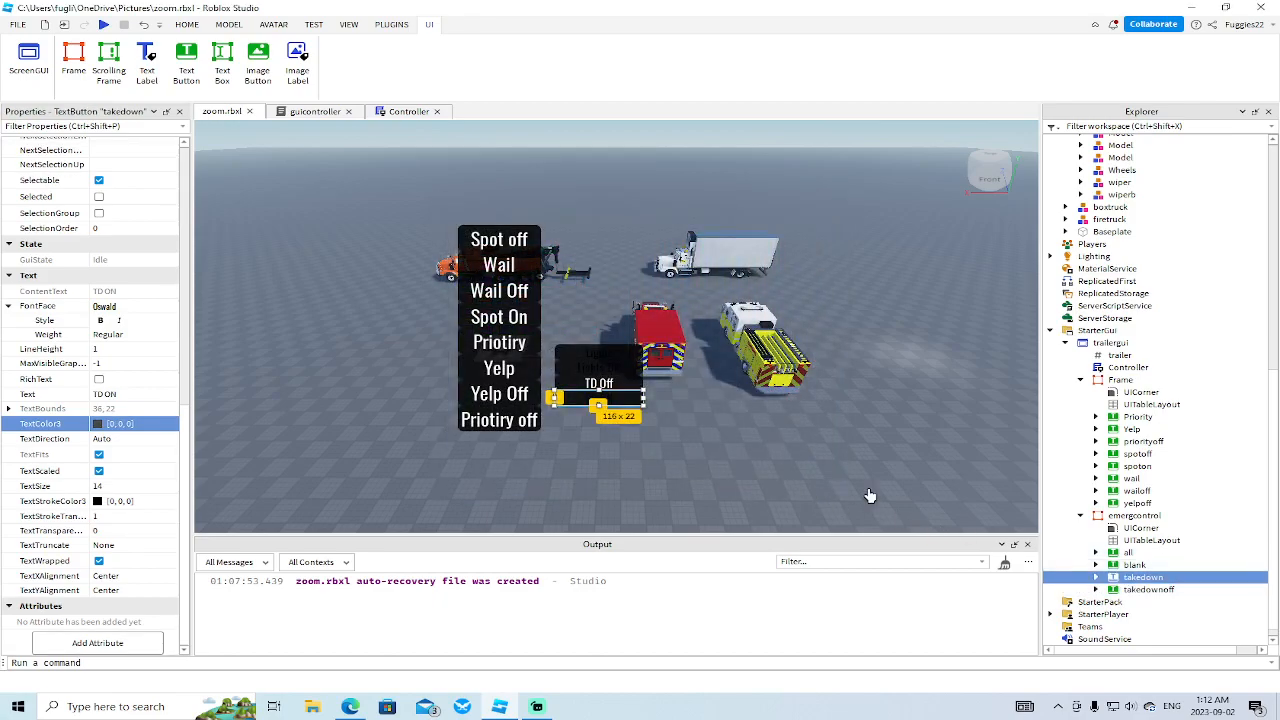
{"action": "left_click", "coordinate": [100, 424]}
{"action": "left_click", "coordinate": [609, 329]}
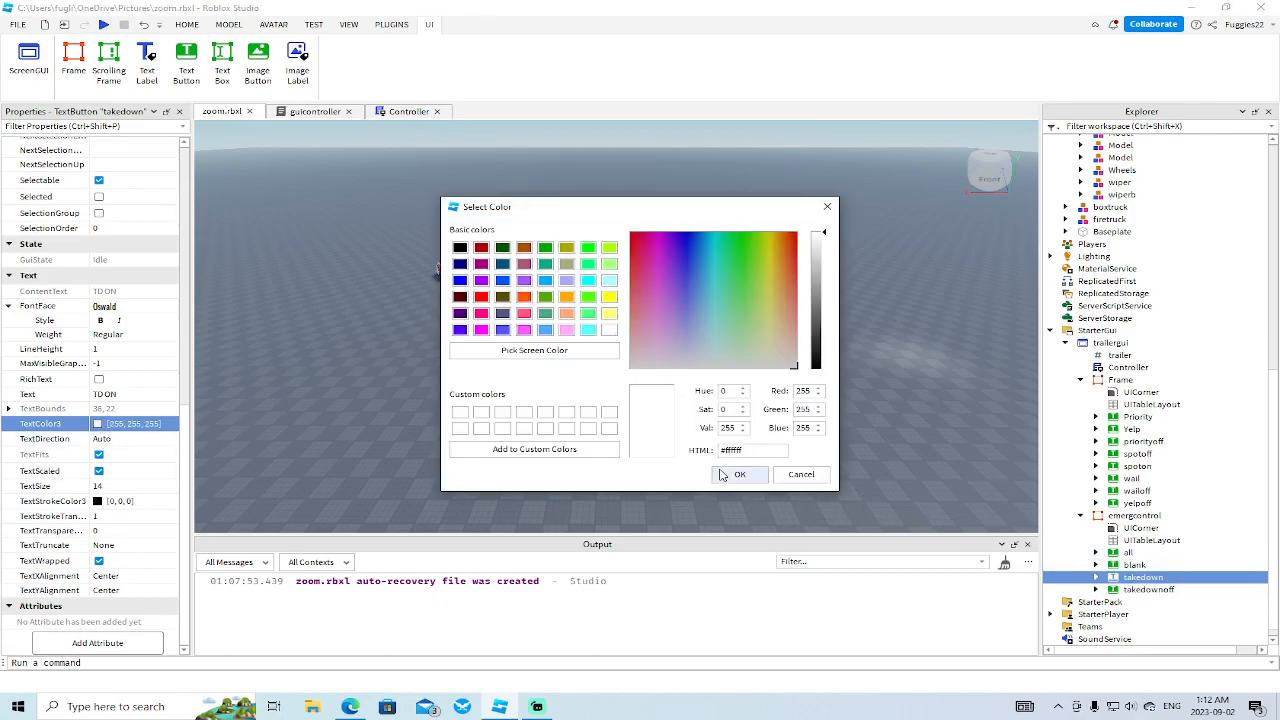
{"action": "left_click", "coordinate": [737, 474]}
- Set the text color of the "blank" and "all" buttons to white
{"action": "left_click", "coordinate": [1130, 565]}
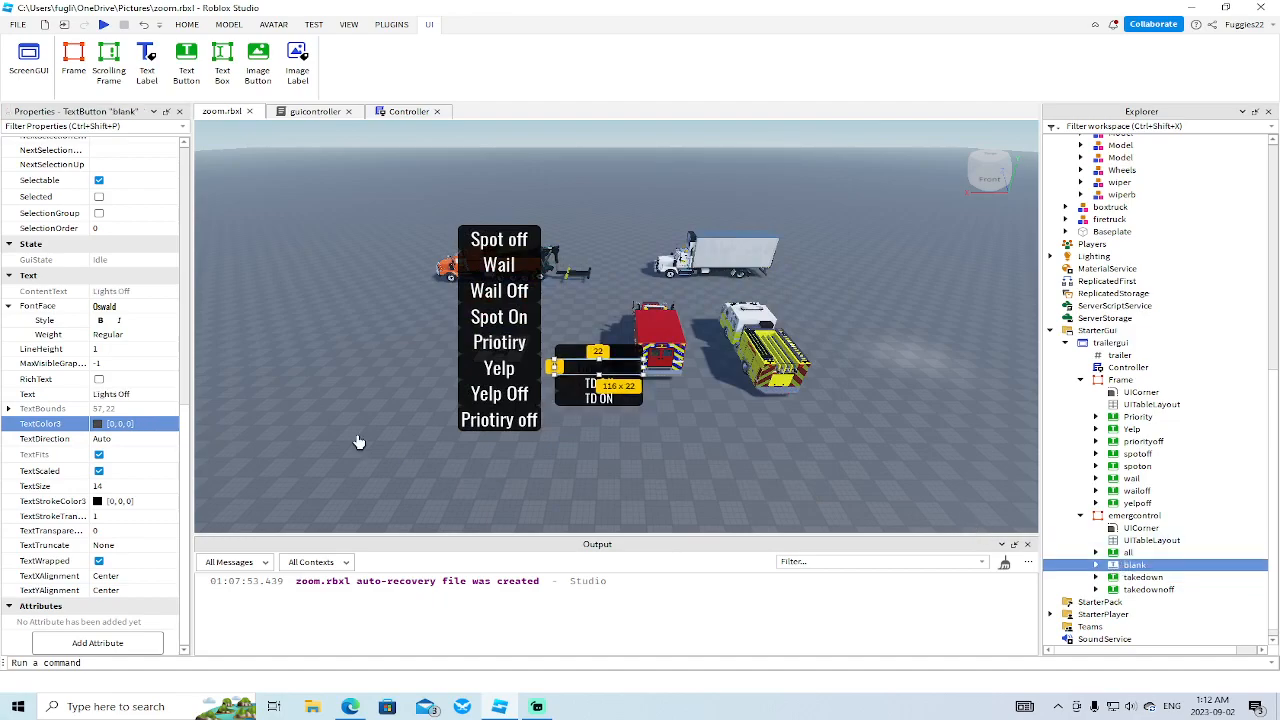
{"action": "left_click", "coordinate": [100, 424]}
{"action": "left_click", "coordinate": [608, 330]}
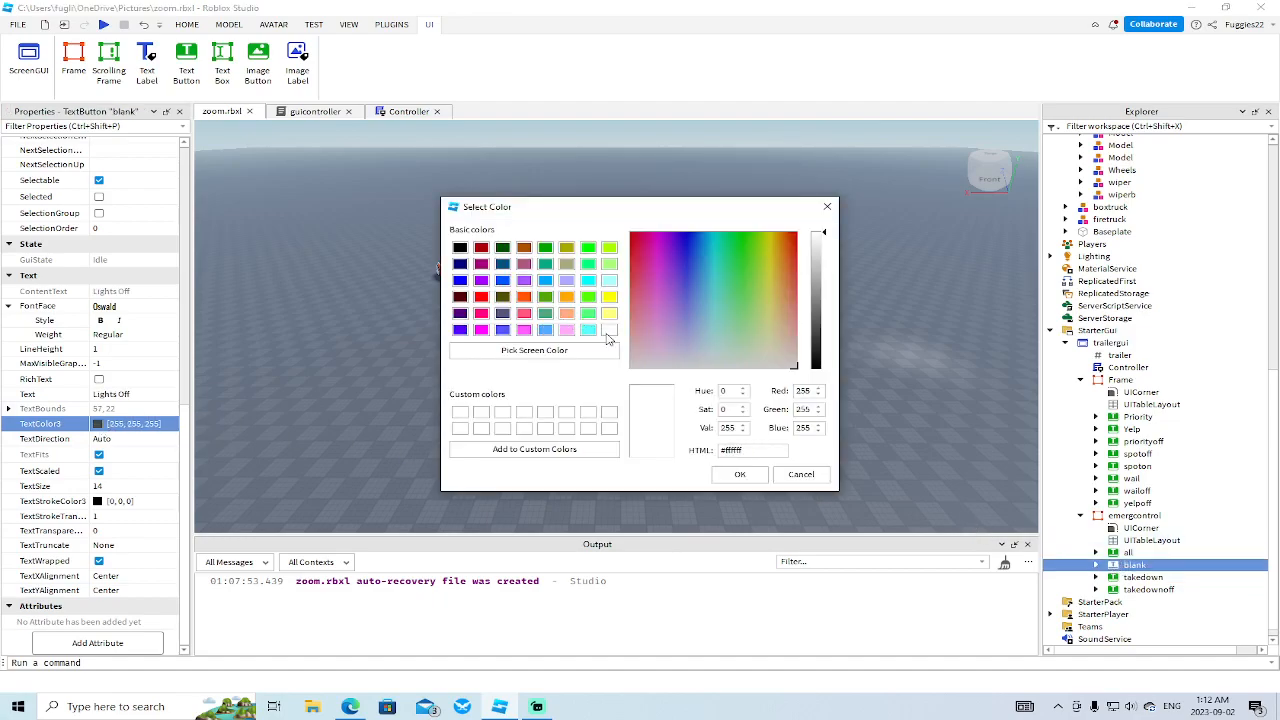
{"action": "left_click", "coordinate": [740, 474]}
{"action": "left_click", "coordinate": [1122, 553]}
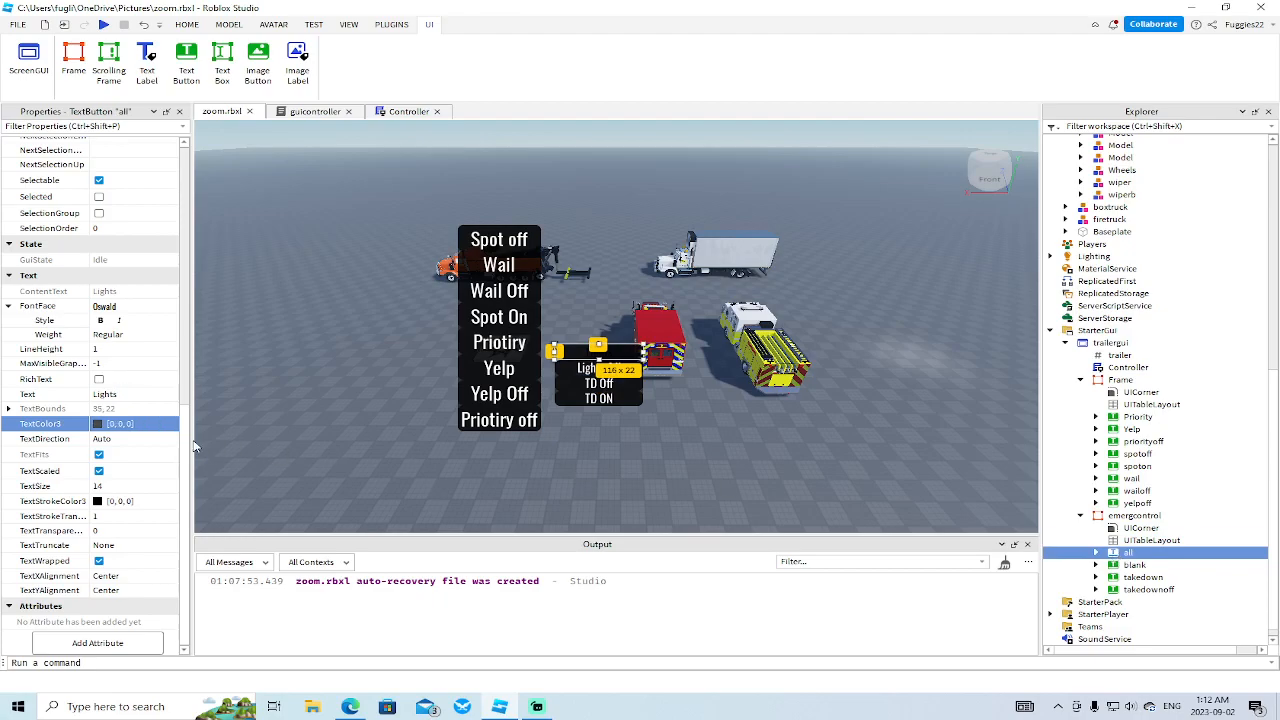
{"action": "left_click", "coordinate": [99, 424]}
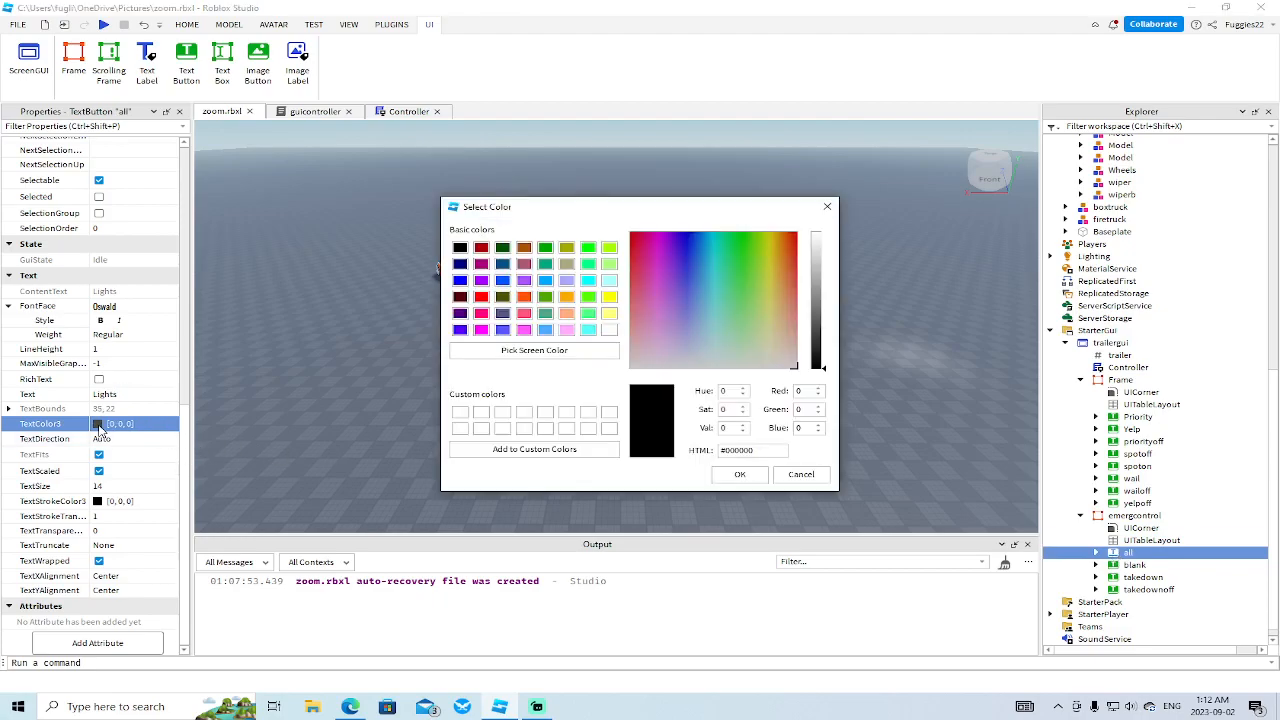
{"action": "left_click", "coordinate": [610, 332]}
{"action": "left_click", "coordinate": [742, 476]}
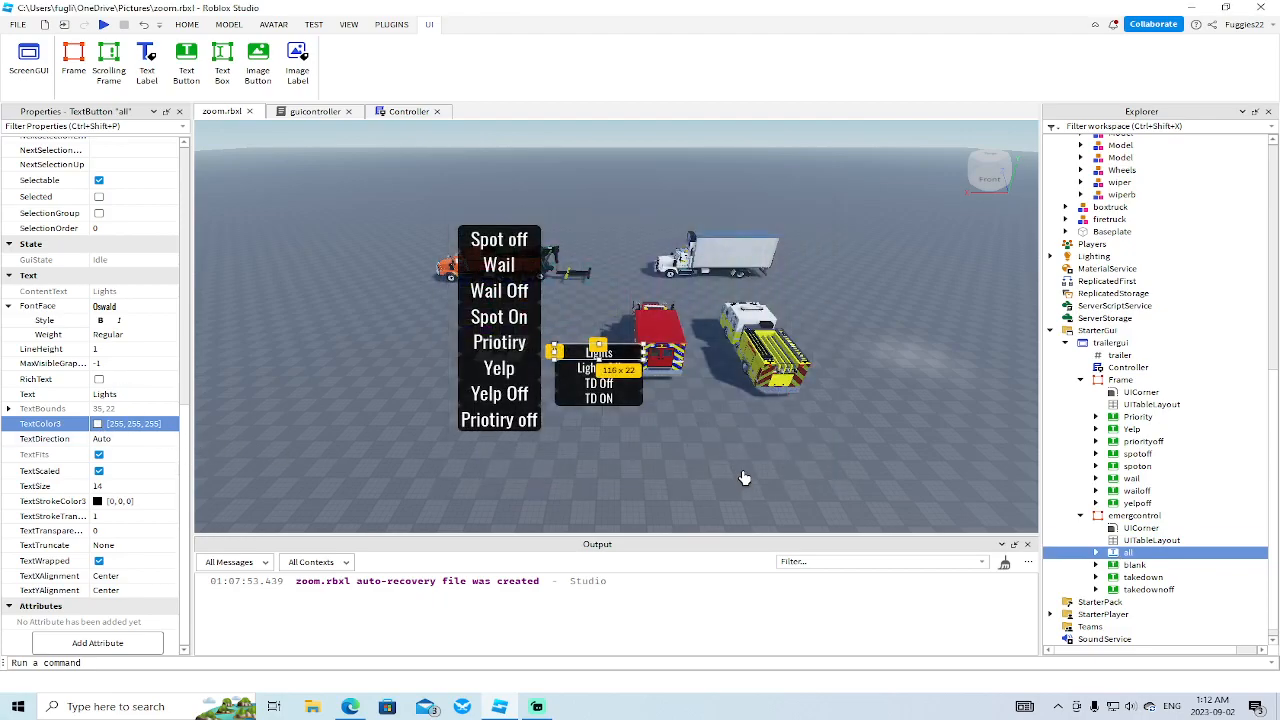
- Make the emergcontrol frame slightly taller by extending its upper edge, and clear the selection
{"action": "scroll", "coordinate": [730, 435], "scroll_direction": "up", "scroll_amount": 5}
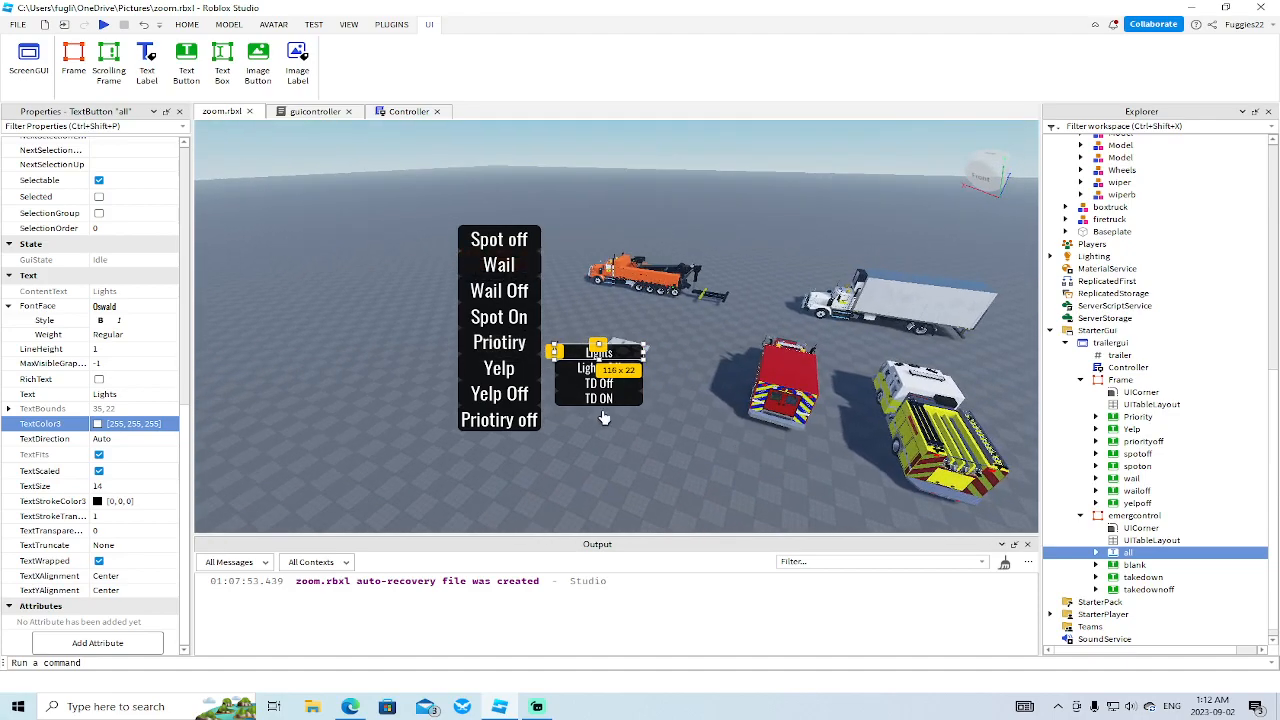
{"action": "left_click", "coordinate": [1130, 515]}
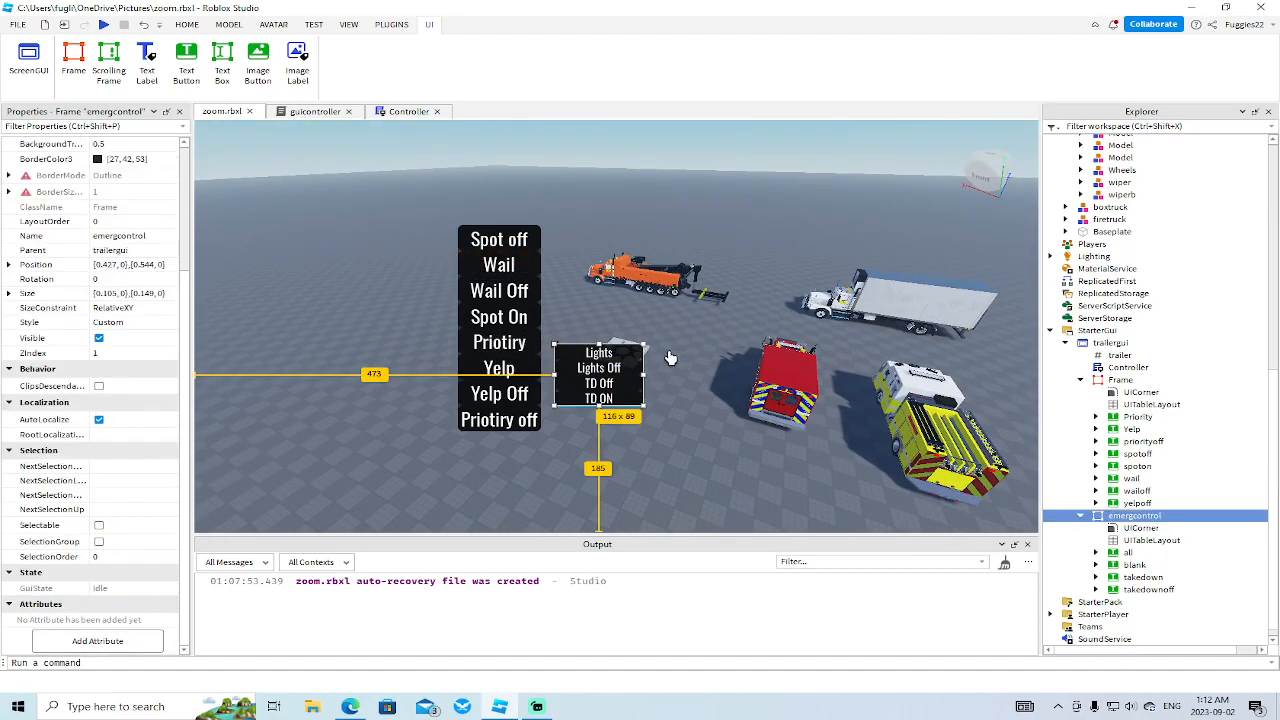
{"action": "left_click", "coordinate": [607, 317]}
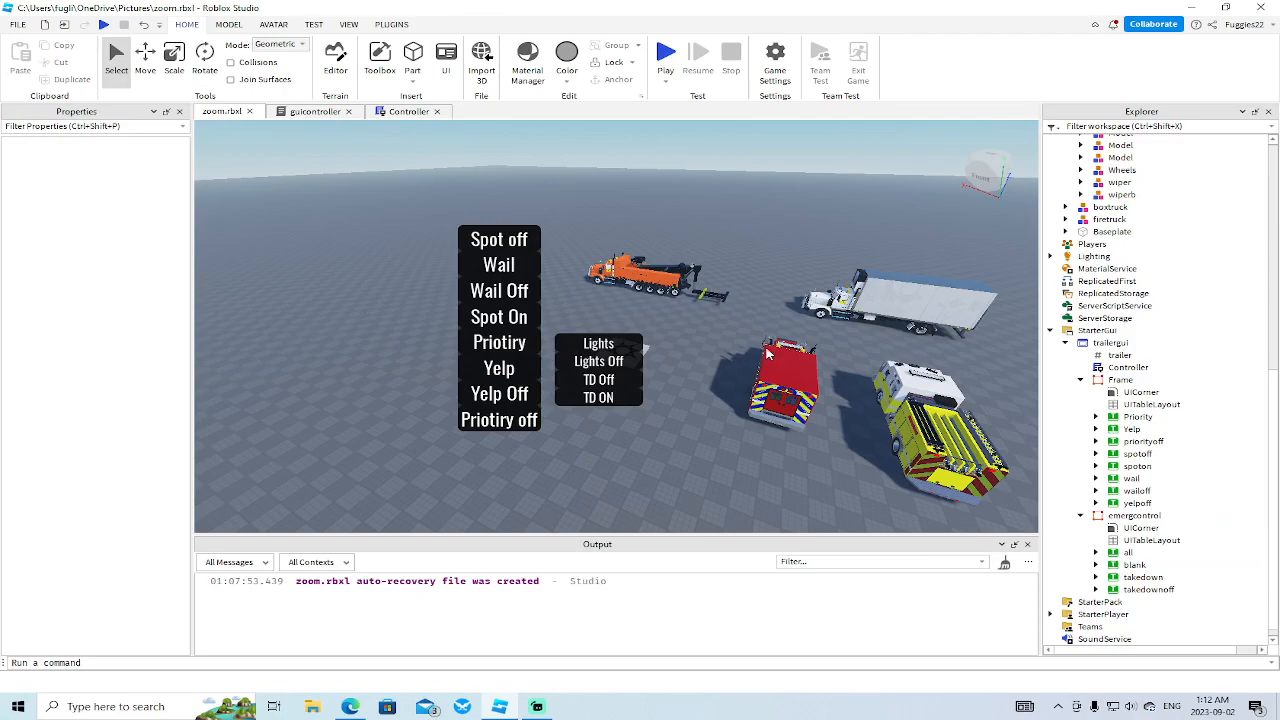
- Extend the emergcontrol frame's upper edge upward until the frame is about 151 px high
{"action": "left_click", "coordinate": [1134, 515]}
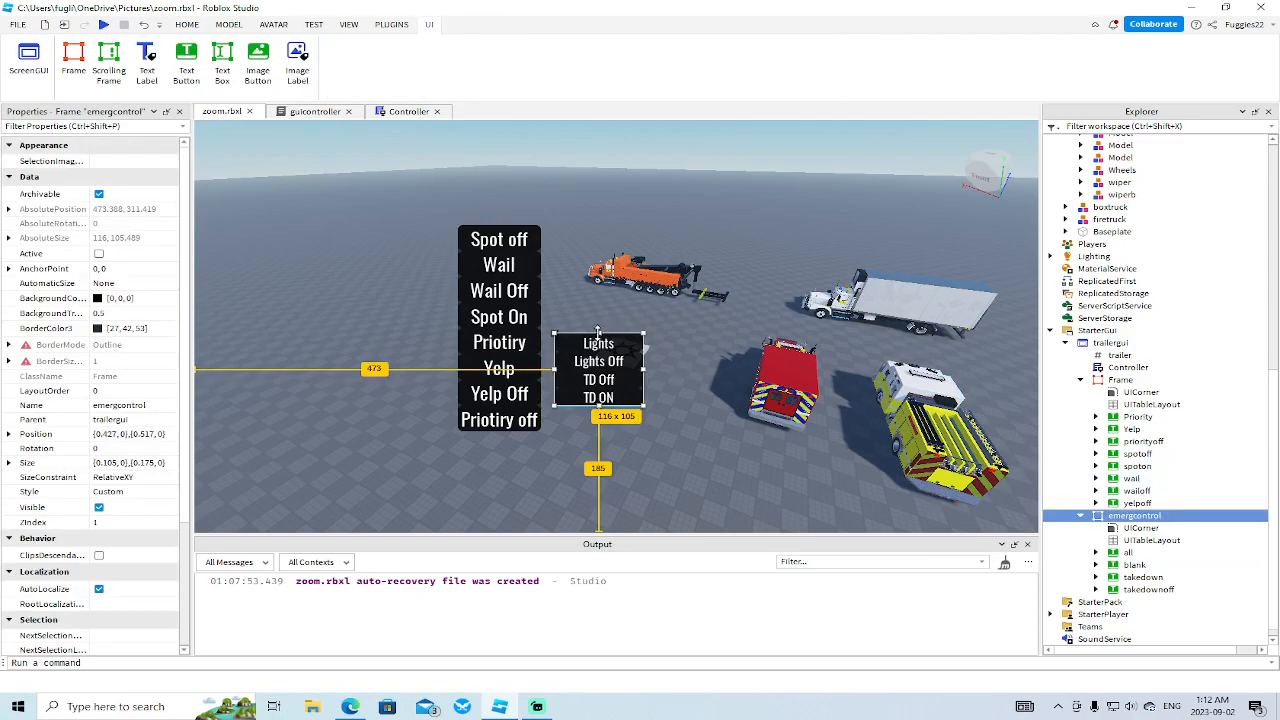
{"action": "left_click_drag", "start_coordinate": [599, 332], "coordinate": [599, 322]}
{"action": "left_click", "coordinate": [600, 318]}
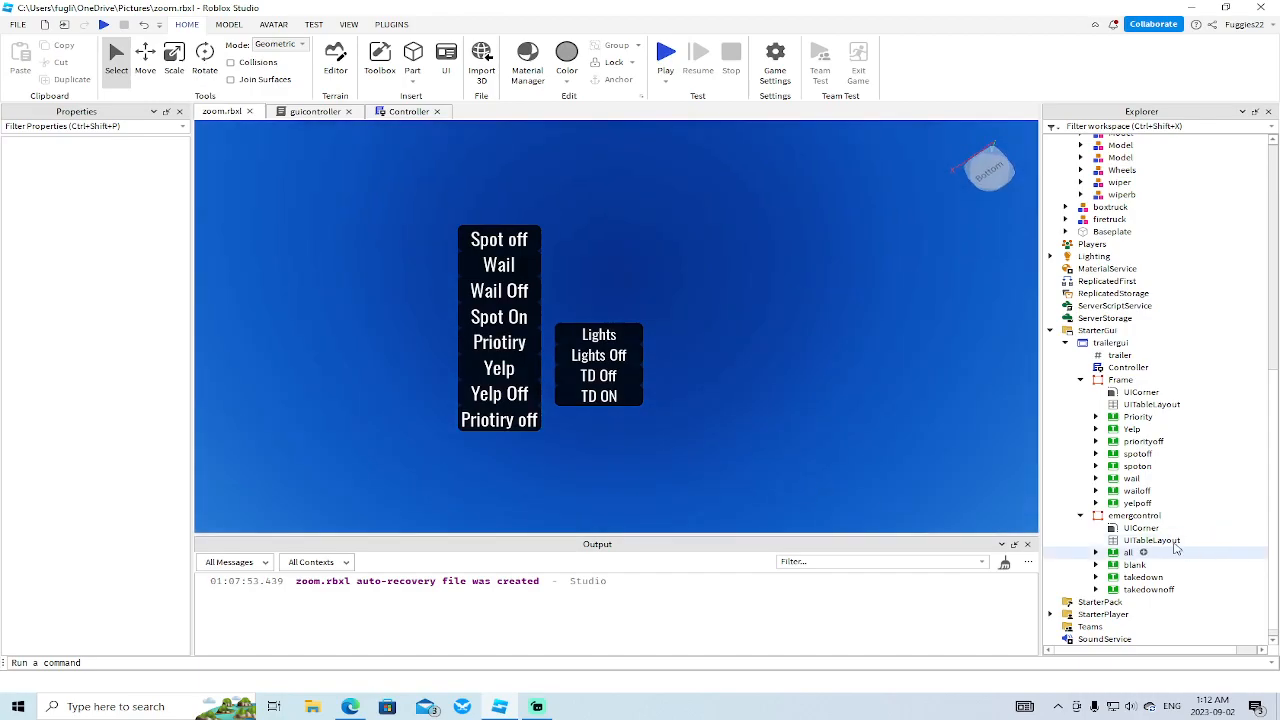
{"action": "left_click", "coordinate": [1134, 515]}
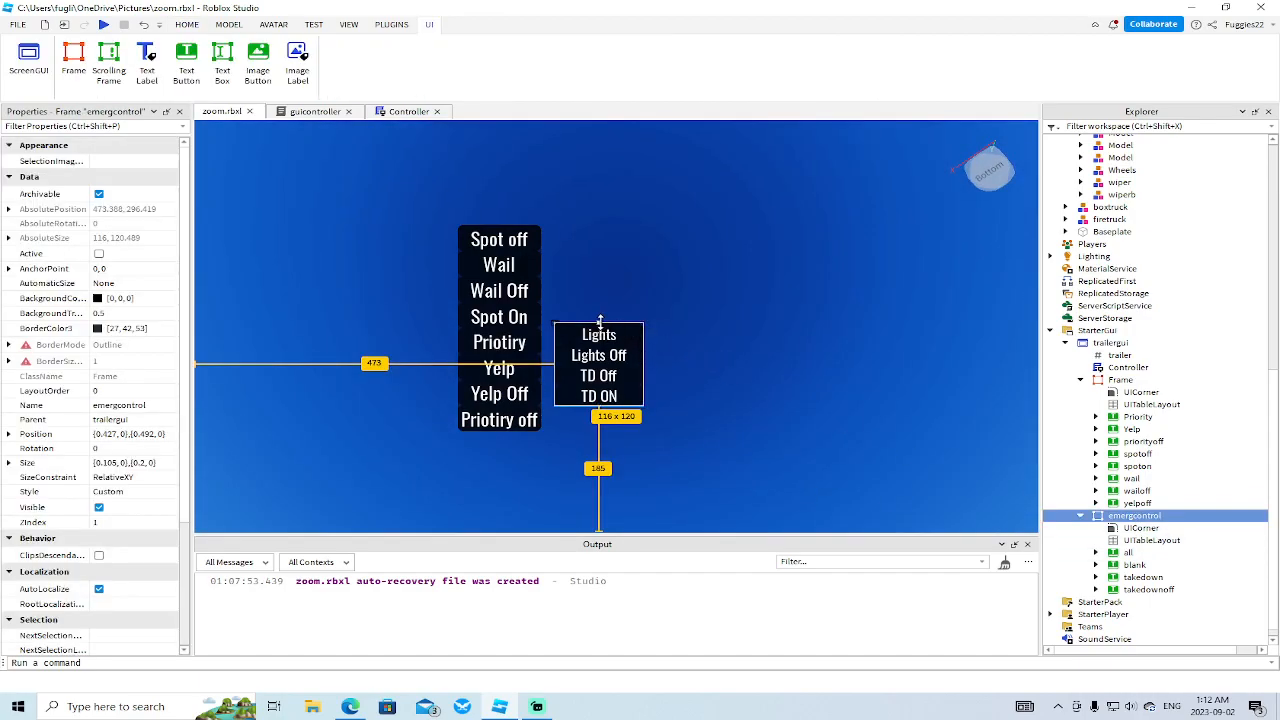
{"action": "left_click_drag", "start_coordinate": [600, 320], "coordinate": [599, 304]}
{"action": "left_click", "coordinate": [578, 366]}
{"action": "mouse_move", "coordinate": [572, 364]}
{"action": "left_mouse_down"}
{"action": "mouse_move", "coordinate": [594, 366]}
{"action": "mouse_move", "coordinate": [583, 366]}
{"action": "left_mouse_up"}
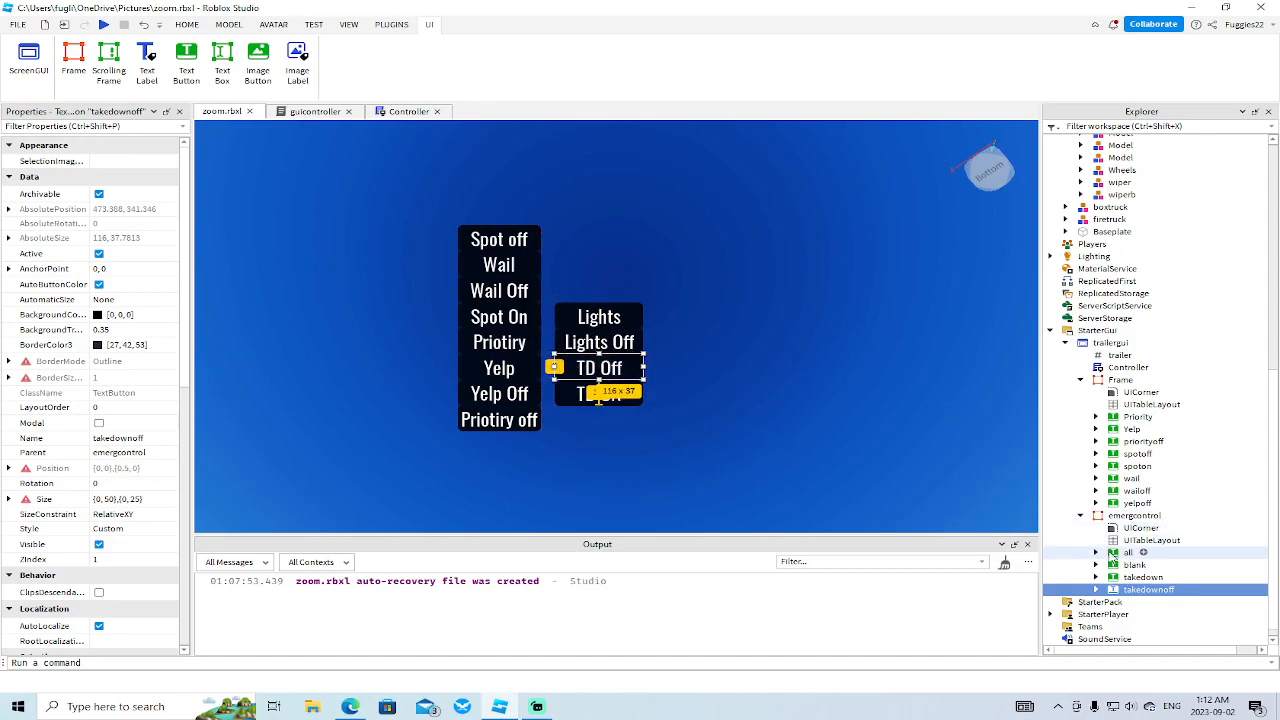
- Fit the emergcontrol frame flush beside the siren list with lower edges aligned, about 106 px wide and 176 px high
{"action": "left_click", "coordinate": [1133, 515]}
{"action": "left_click_drag", "start_coordinate": [552, 352], "coordinate": [540, 352]}
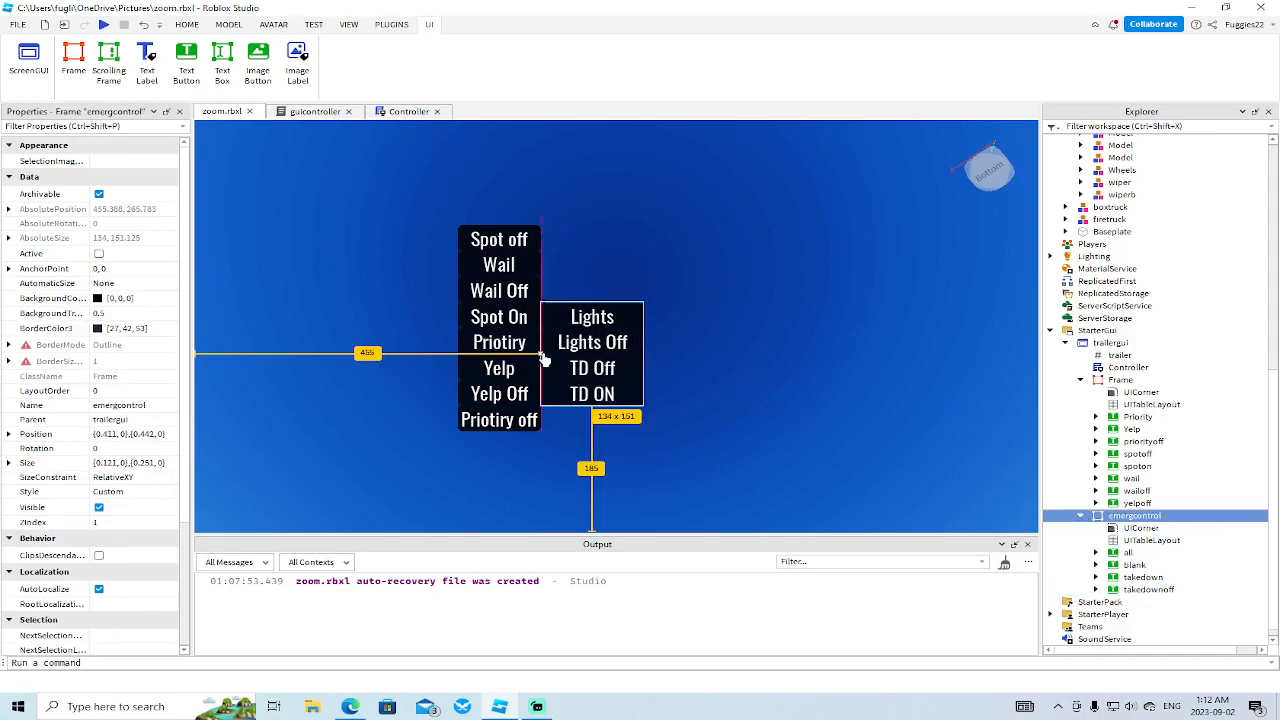
{"action": "left_click", "coordinate": [596, 308]}
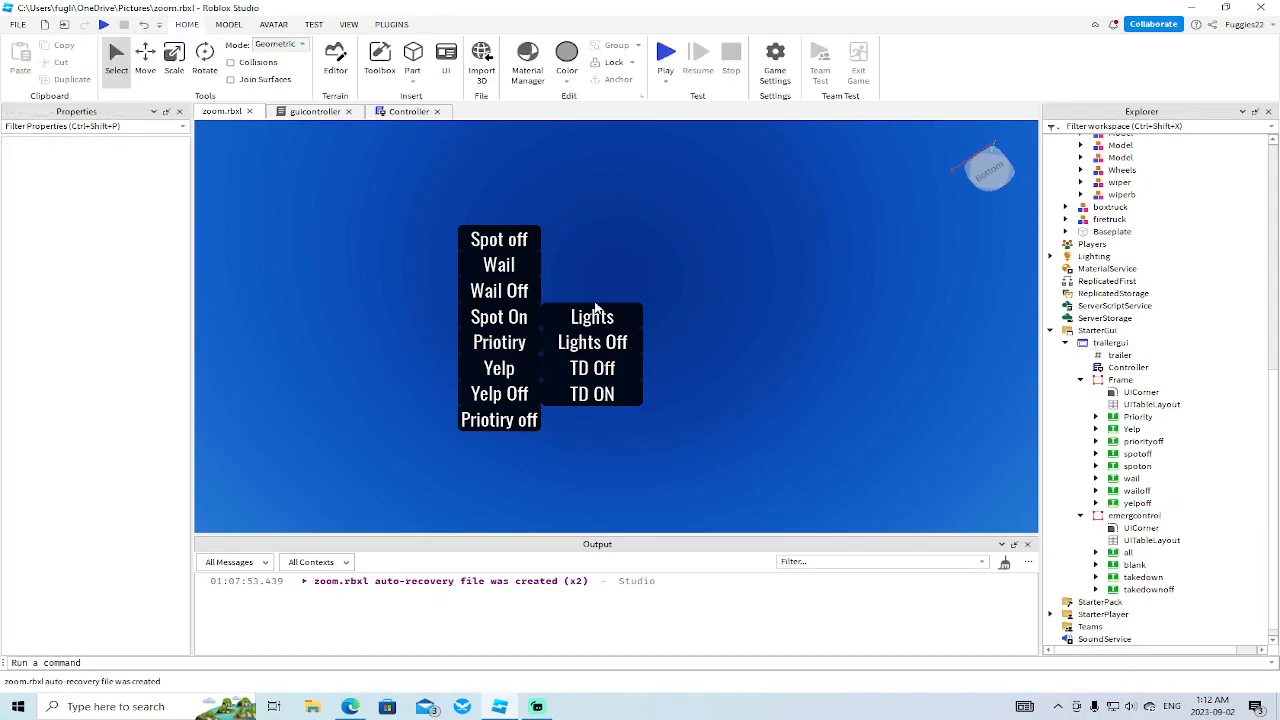
{"action": "left_click", "coordinate": [1133, 515]}
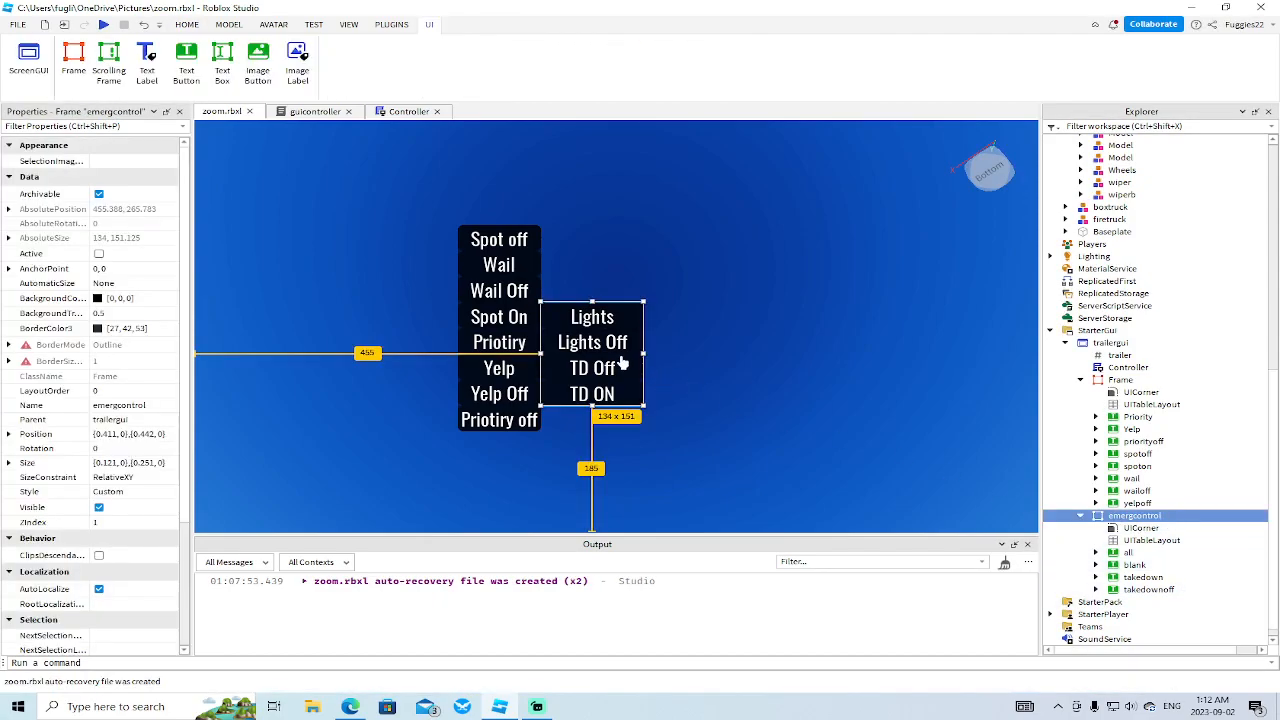
{"action": "left_click_drag", "start_coordinate": [644, 358], "coordinate": [622, 353]}
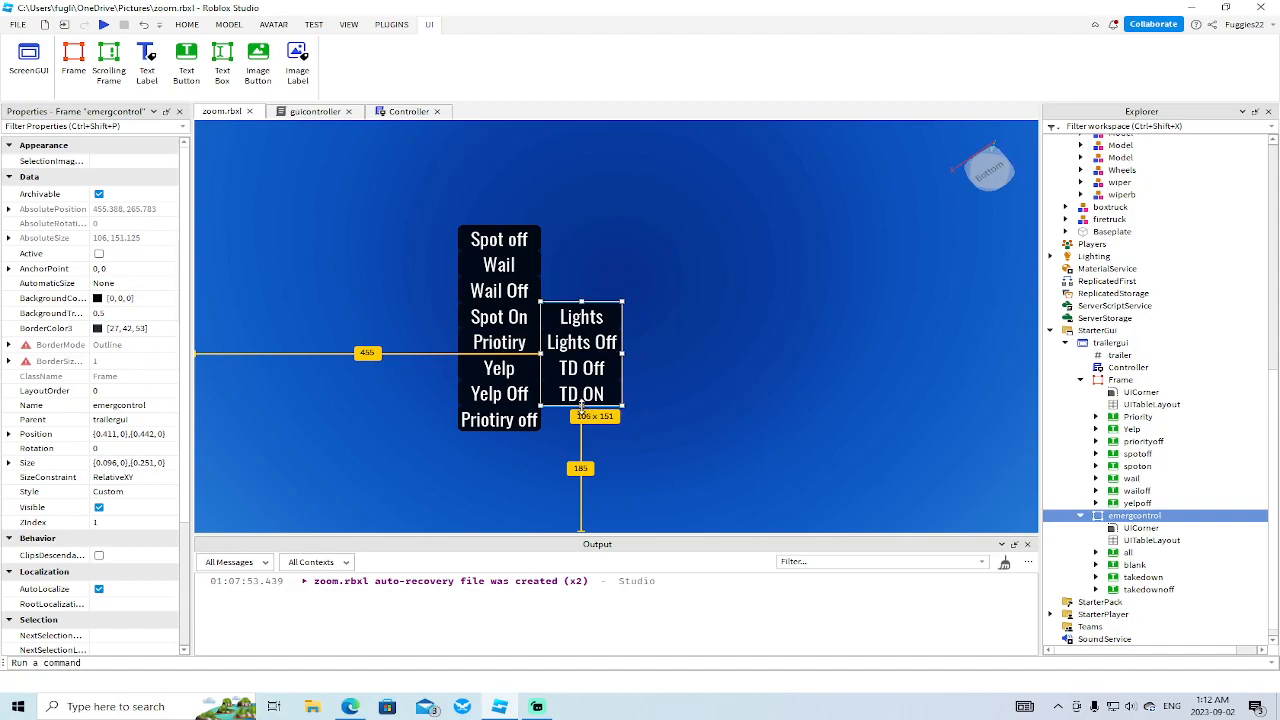
{"action": "left_click_drag", "start_coordinate": [581, 406], "coordinate": [582, 432]}
{"action": "left_click_drag", "start_coordinate": [581, 299], "coordinate": [581, 309]}
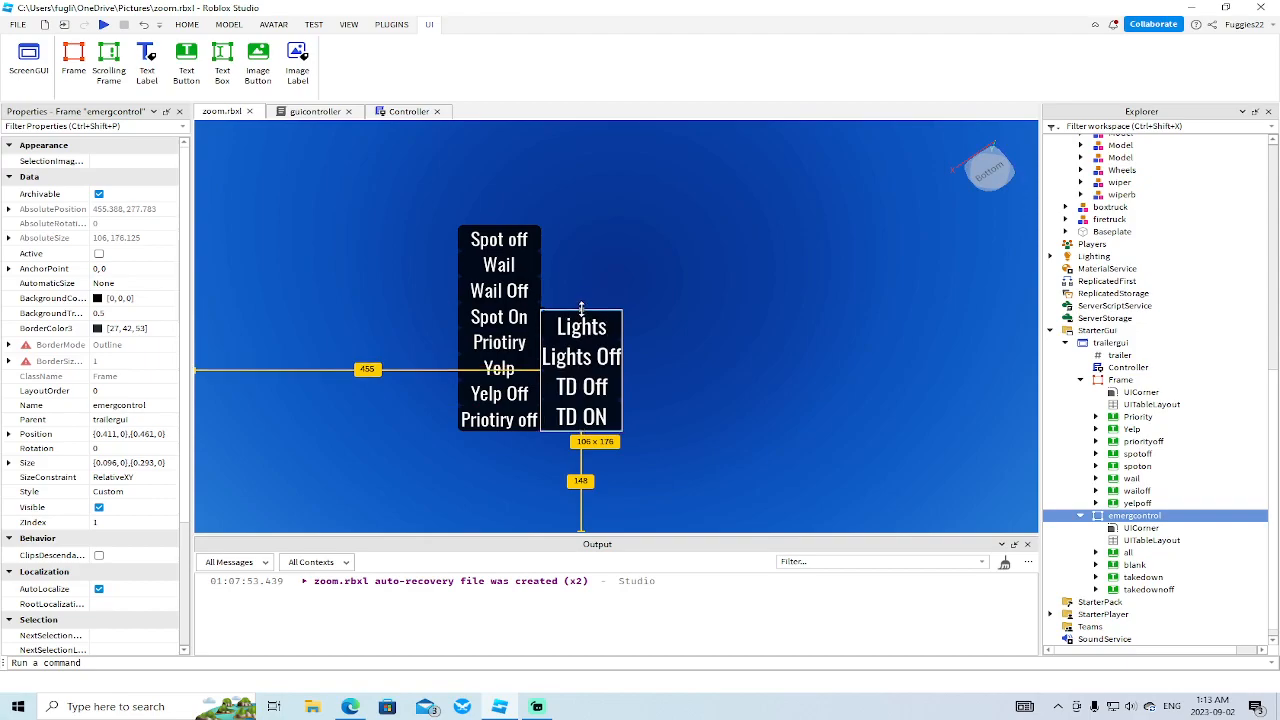
- Duplicate the "all" button in emergcontrol and rename the copy "lock"
{"action": "left_click", "coordinate": [1127, 553]}
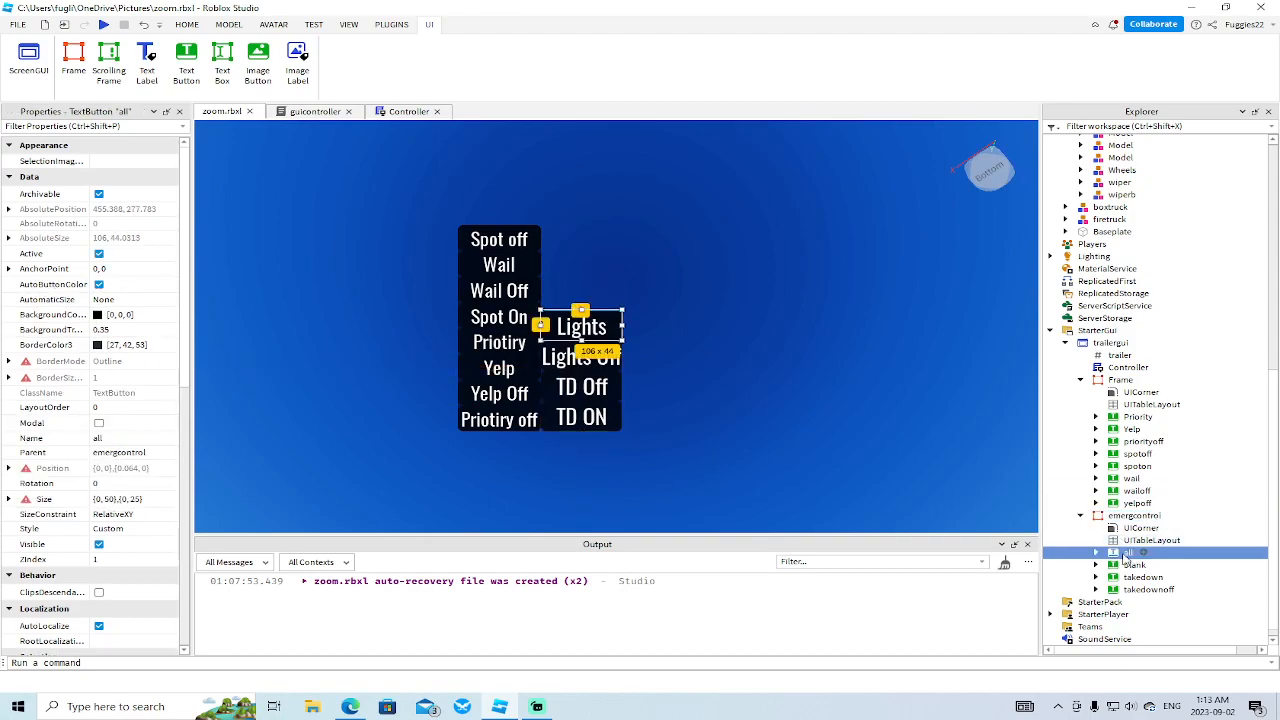
{"action": "right_click", "coordinate": [1127, 557]}
{"action": "left_click", "coordinate": [1130, 133]}
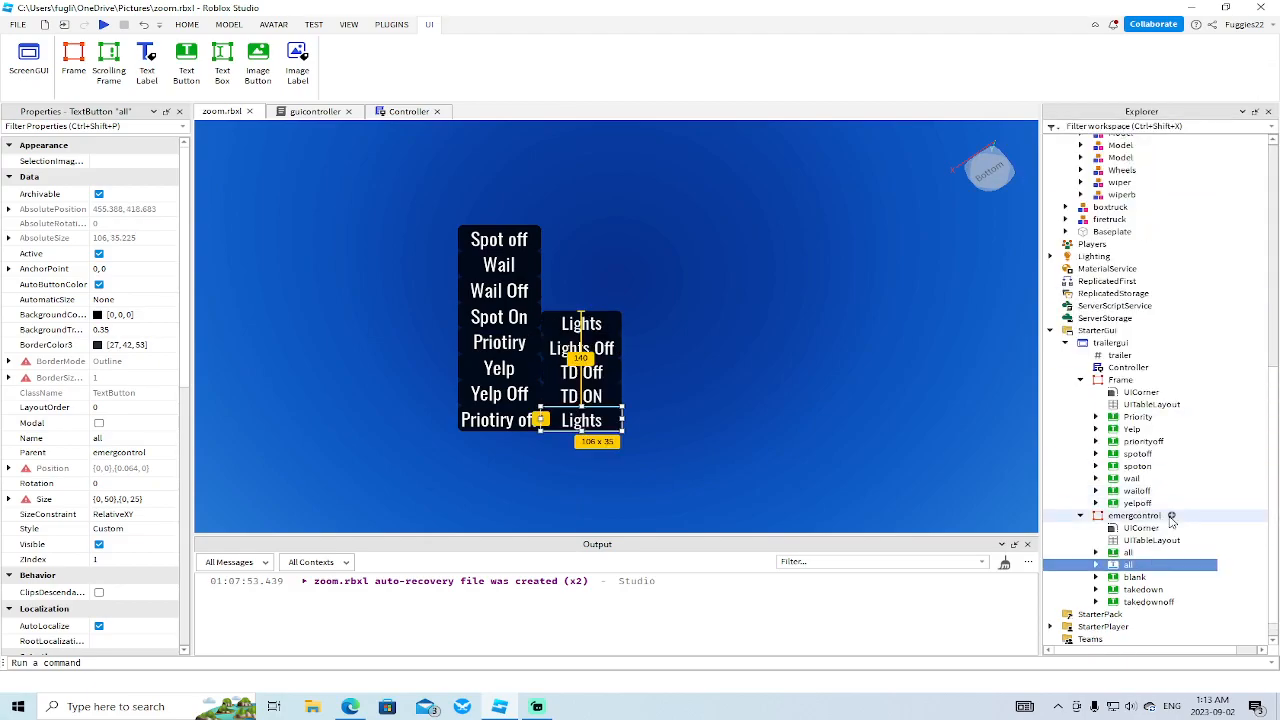
{"action": "right_click", "coordinate": [1128, 565]}
{"action": "left_click", "coordinate": [1132, 176]}
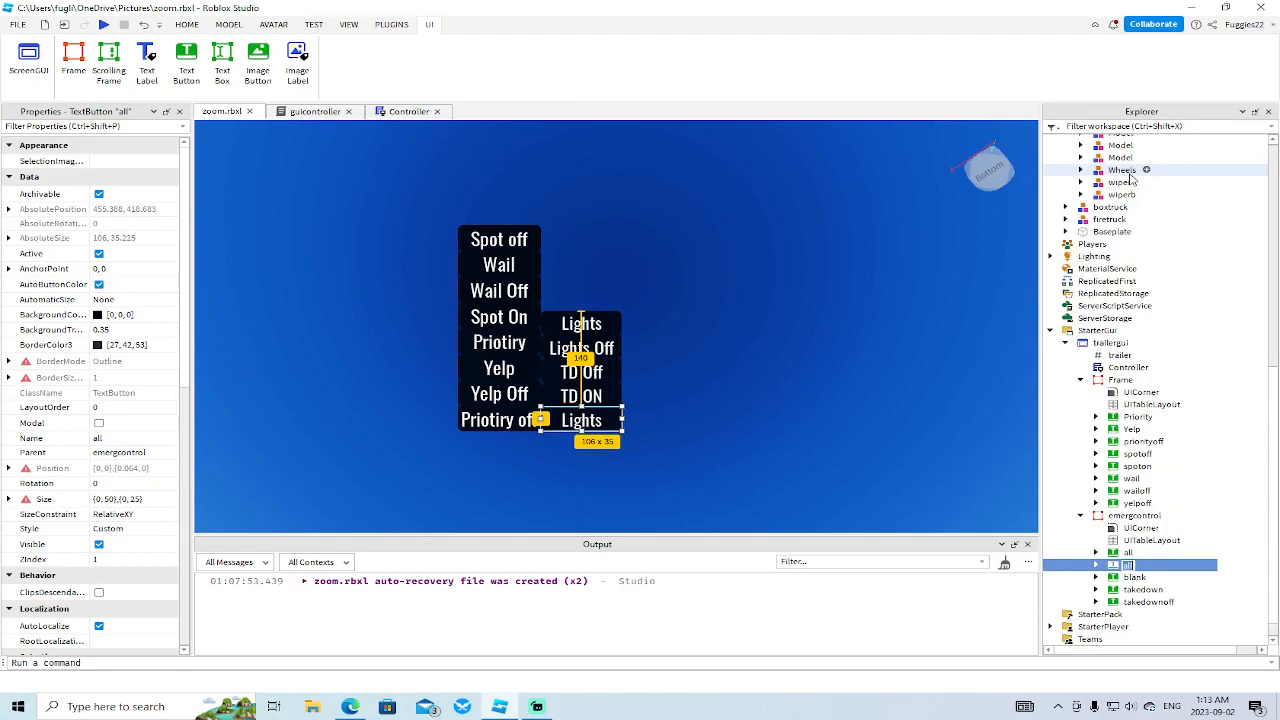
{"action": "type", "text": "lock"}
{"action": "key", "text": "Return"}
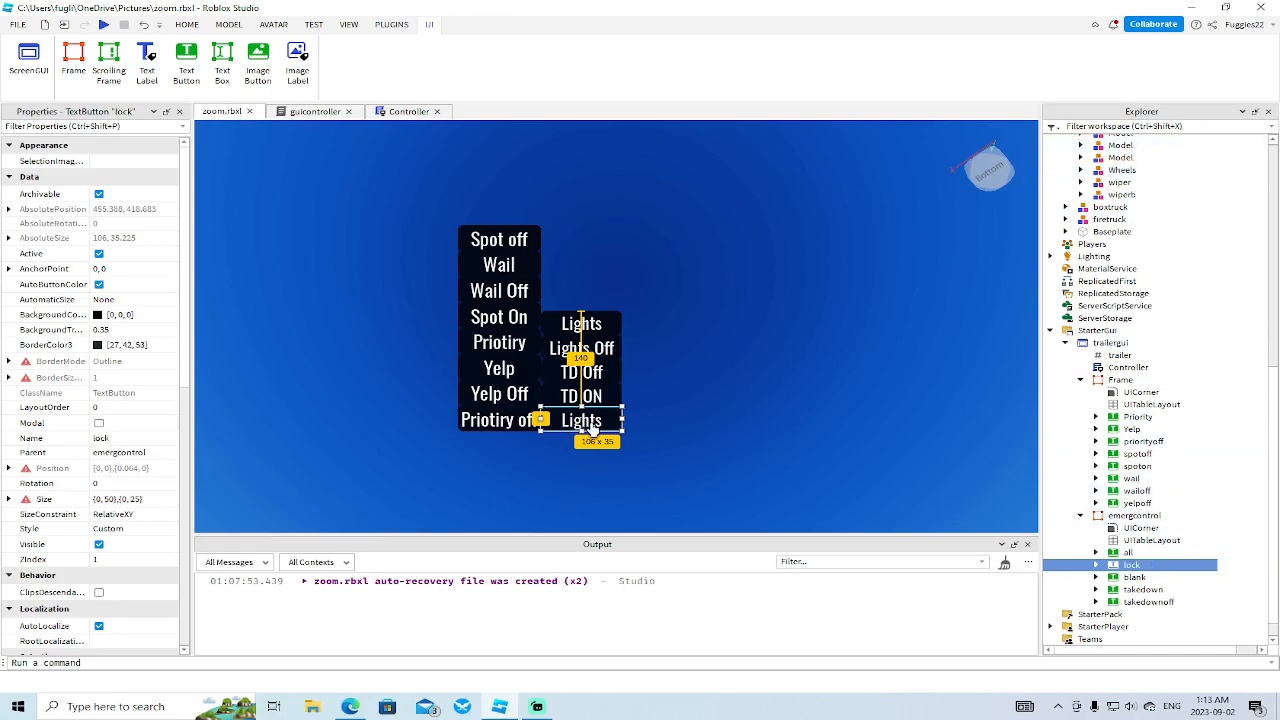
- Set the display text of the "lock" button to "Lock"
{"action": "scroll", "coordinate": [133, 459], "scroll_direction": "down", "scroll_amount": 10}
{"action": "left_click", "coordinate": [133, 392]}
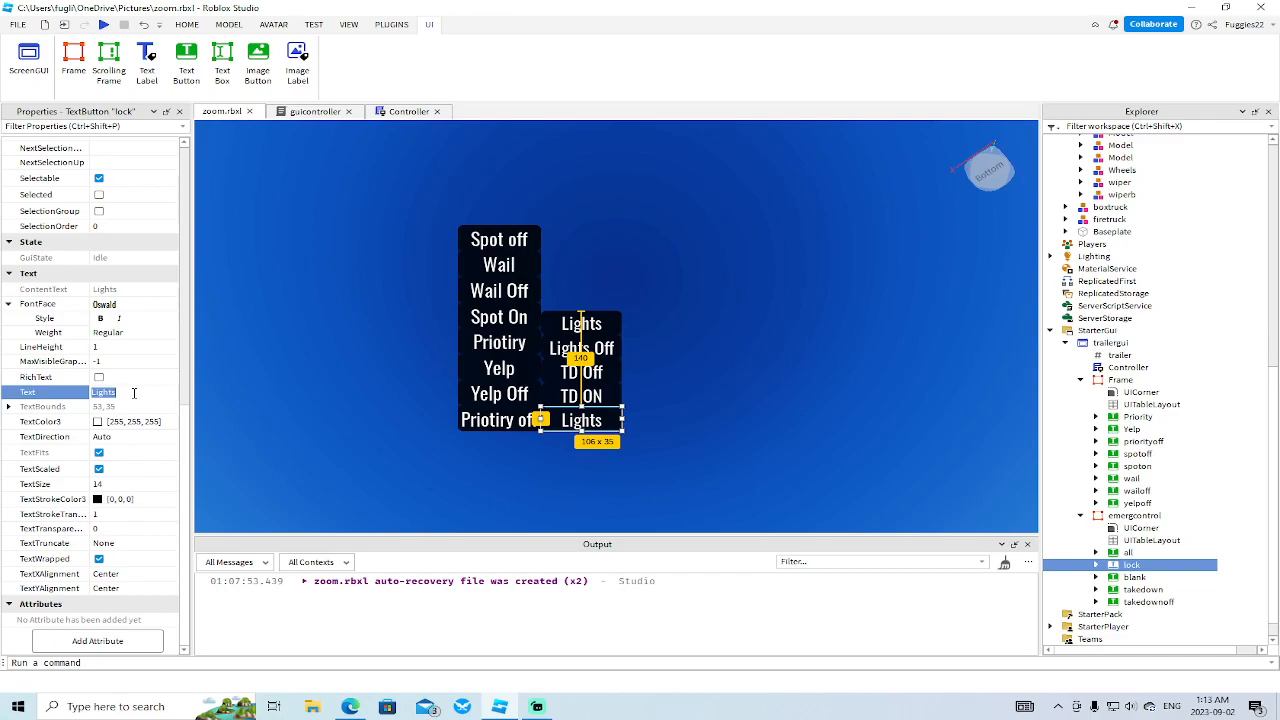
{"action": "key", "text": "Return"}
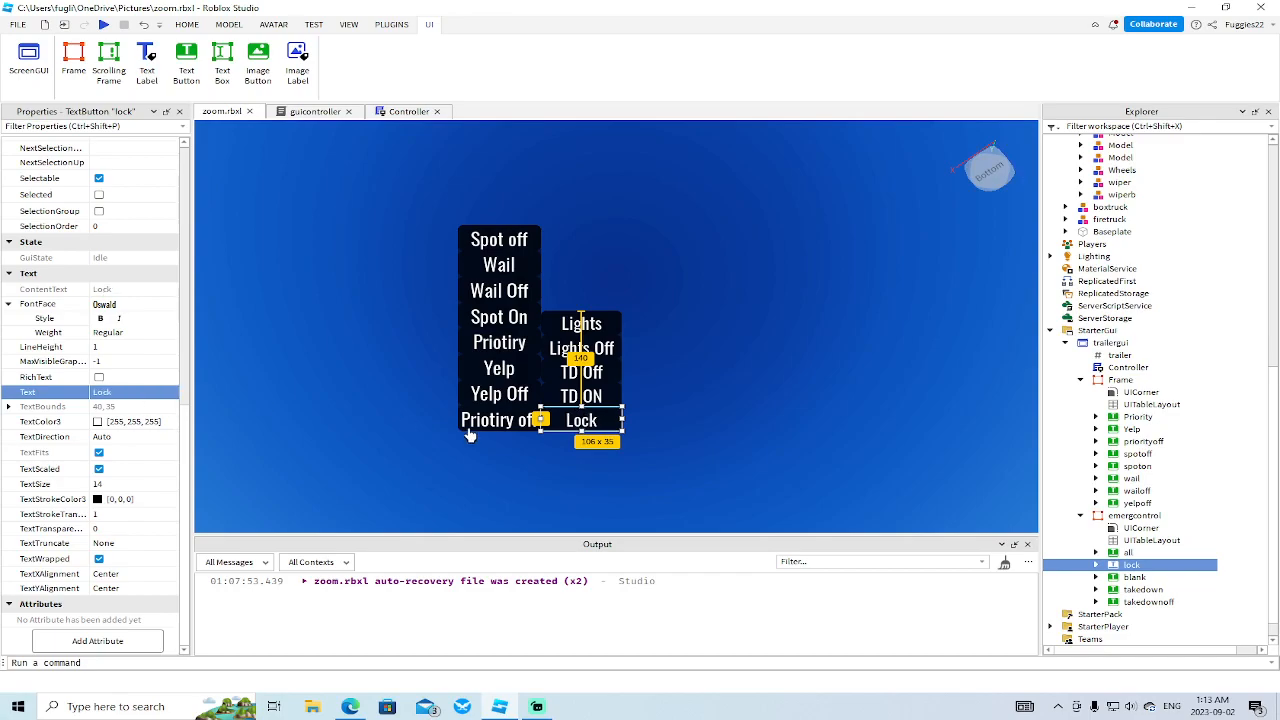
- Duplicate the "lock" button and set the copy's display text to "Unlock"
{"action": "right_click", "coordinate": [1119, 566]}
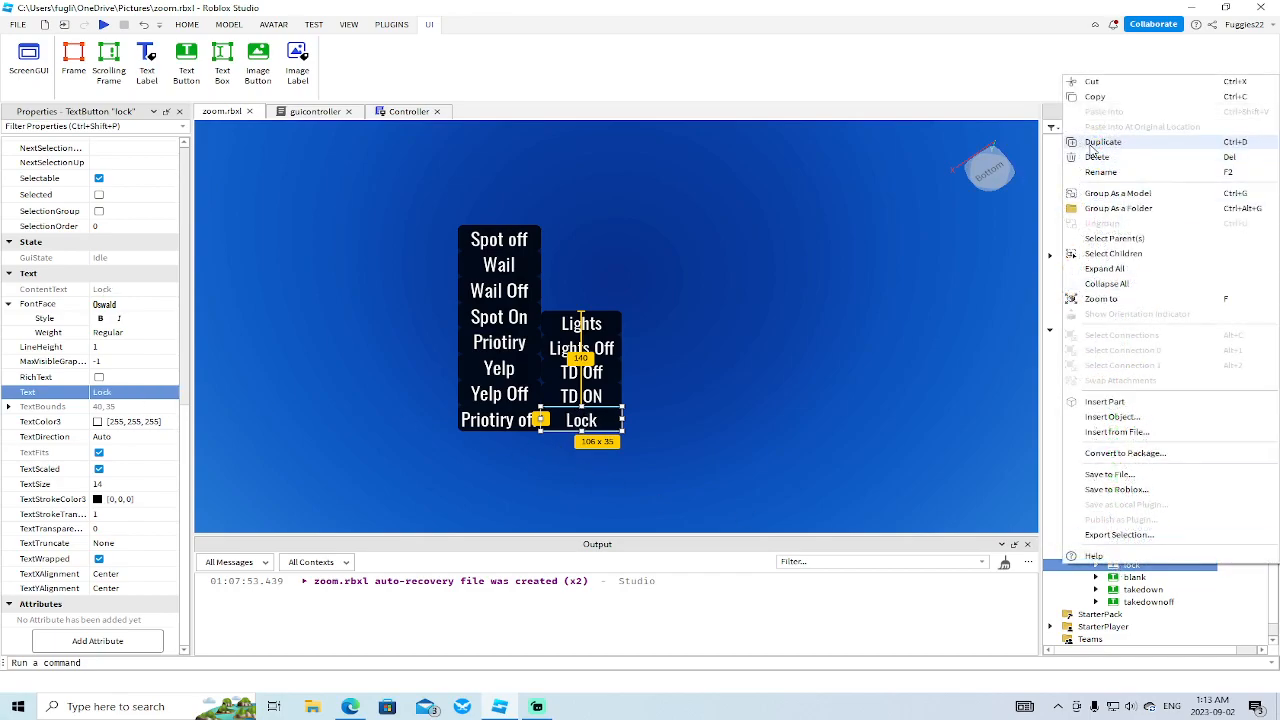
{"action": "left_click", "coordinate": [1100, 142]}
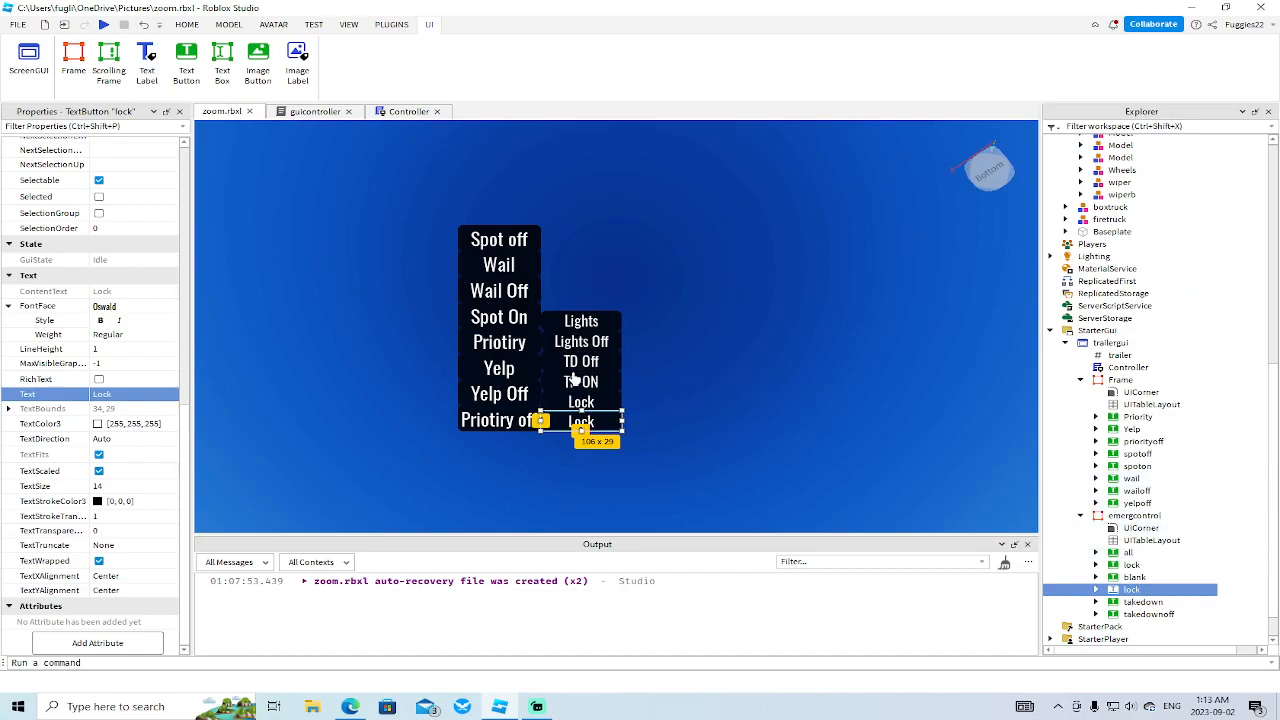
{"action": "left_click", "coordinate": [135, 396]}
{"action": "right_click", "coordinate": [135, 396]}
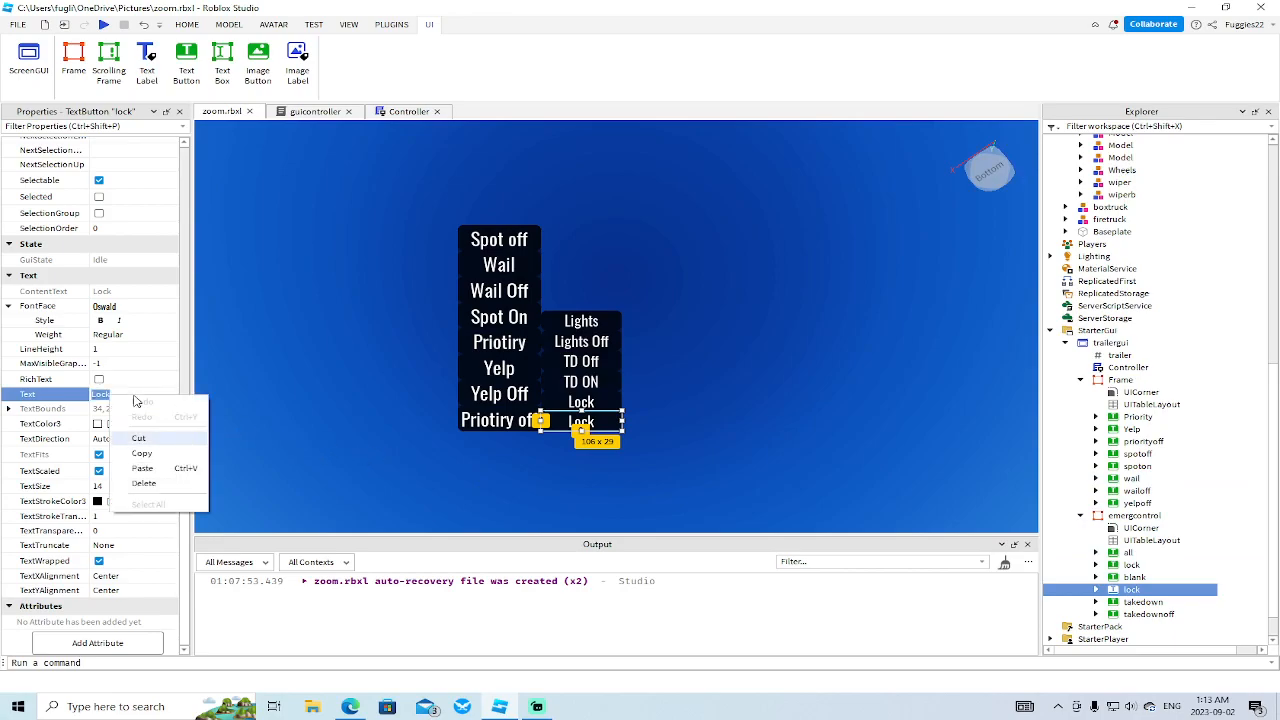
{"action": "left_click", "coordinate": [188, 376]}
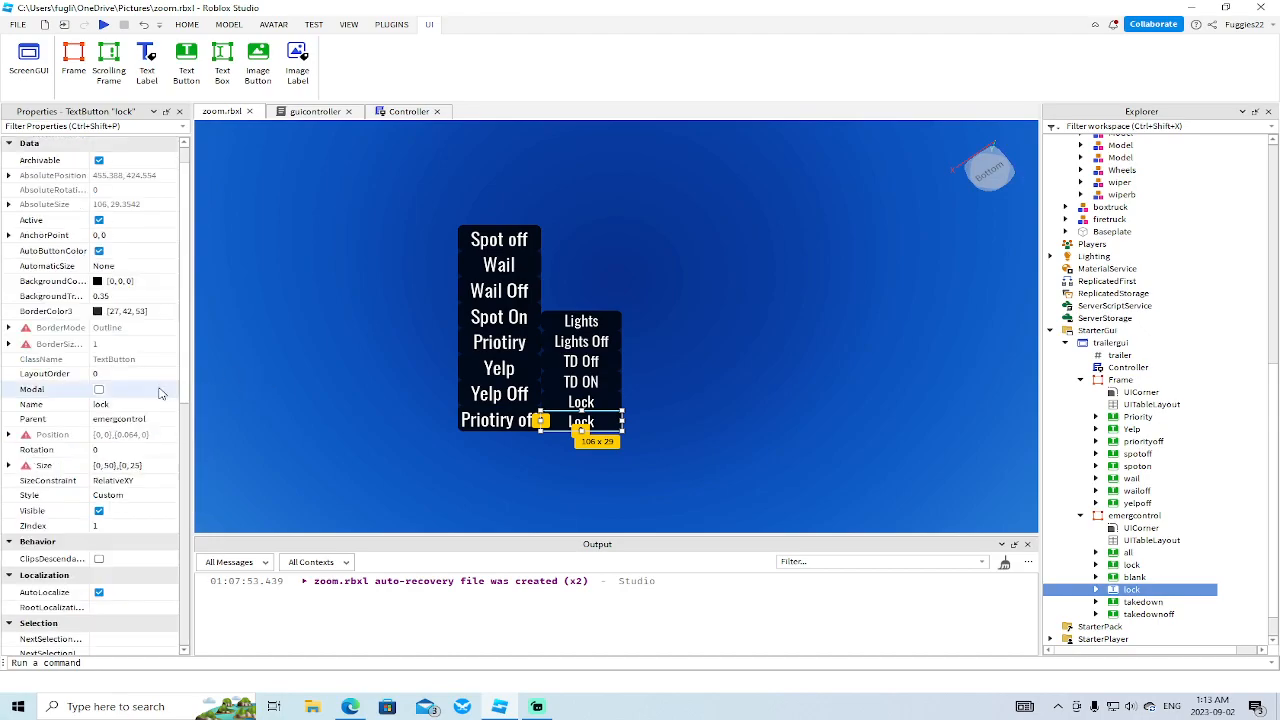
{"action": "left_click_drag", "start_coordinate": [184, 386], "coordinate": [184, 605]}
{"action": "left_click", "coordinate": [132, 457]}
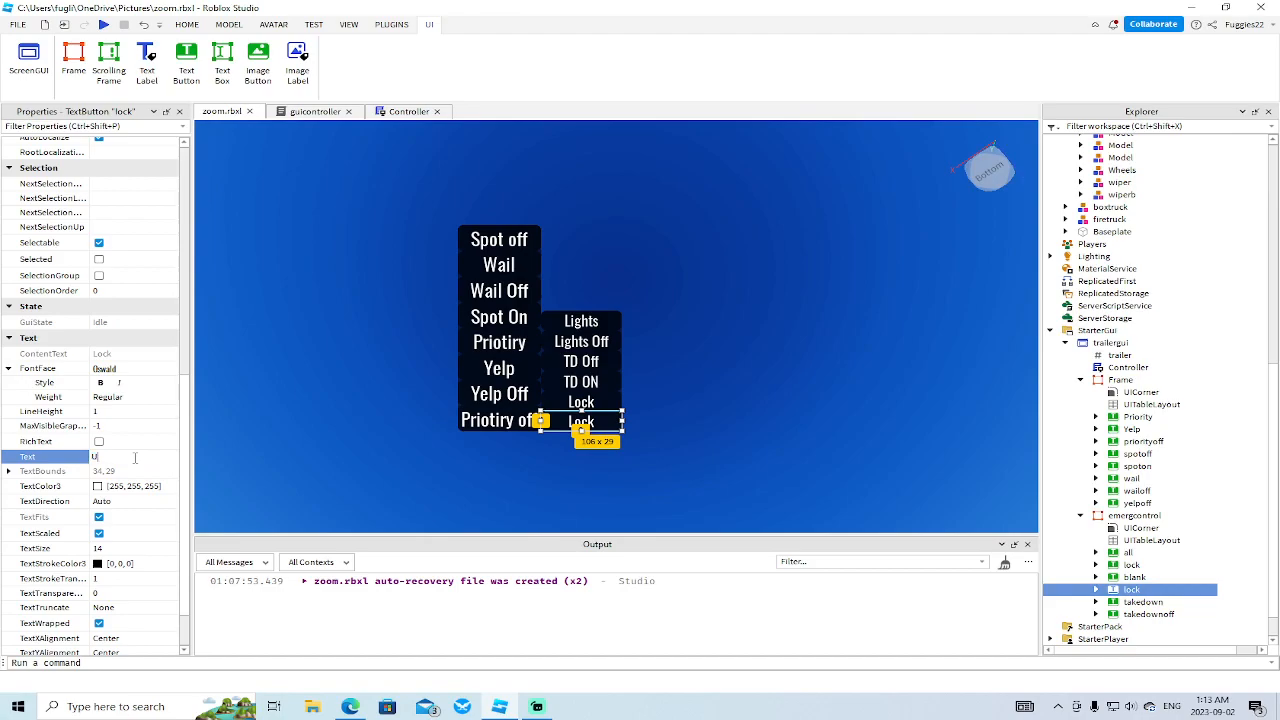
{"action": "type", "text": "Unlock"}
{"action": "key", "text": "Return"}
- Select the boxtruck model in the scene and open the guicontroller script inside its Misc group
{"action": "right_click_drag", "start_coordinate": [752, 382], "coordinate": [754, 382]}
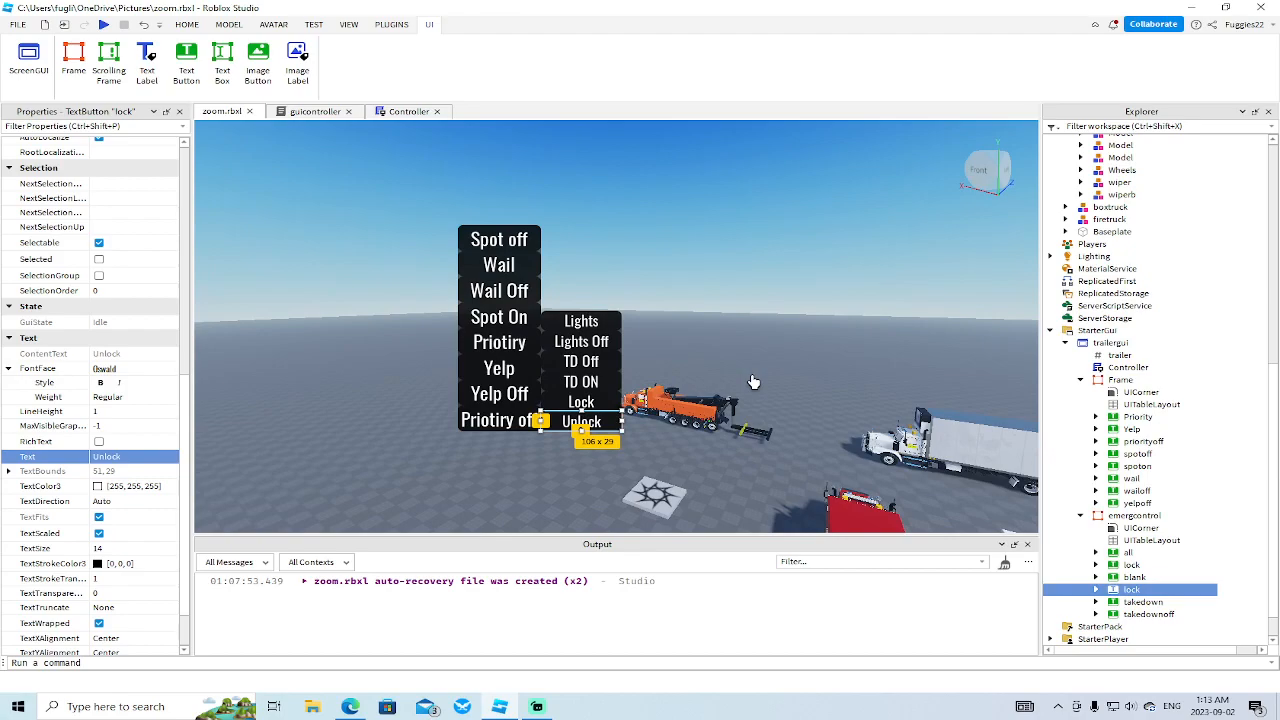
{"action": "right_click_drag", "start_coordinate": [753, 382], "coordinate": [754, 382]}
{"action": "scroll", "coordinate": [776, 361], "scroll_direction": "down", "scroll_amount": 3}
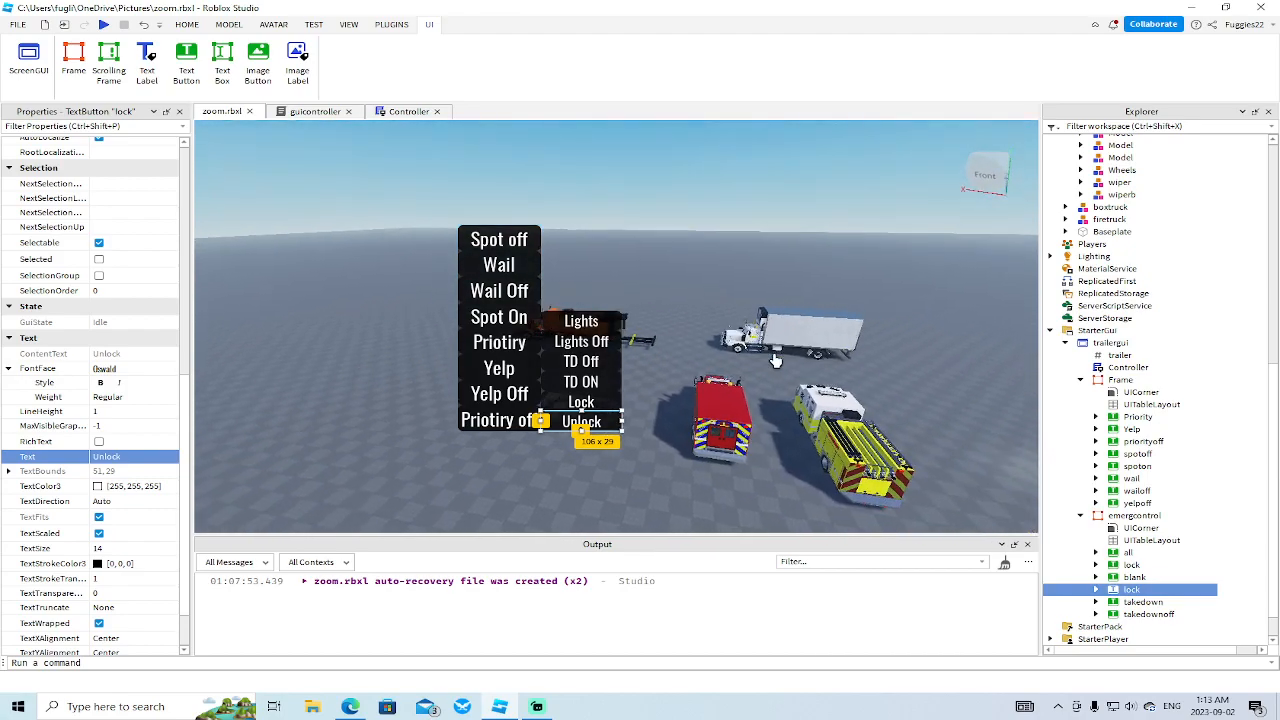
{"action": "left_click", "coordinate": [760, 330]}
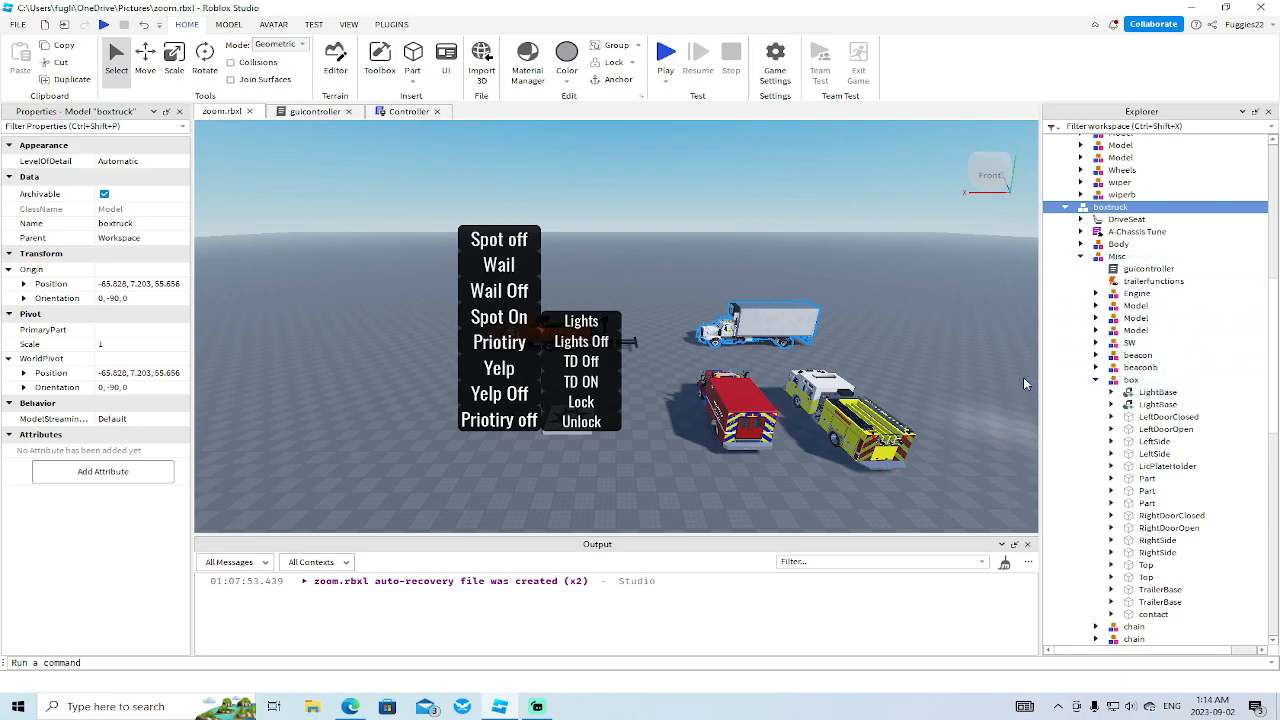
{"action": "right_click_drag", "start_coordinate": [966, 403], "coordinate": [966, 403]}
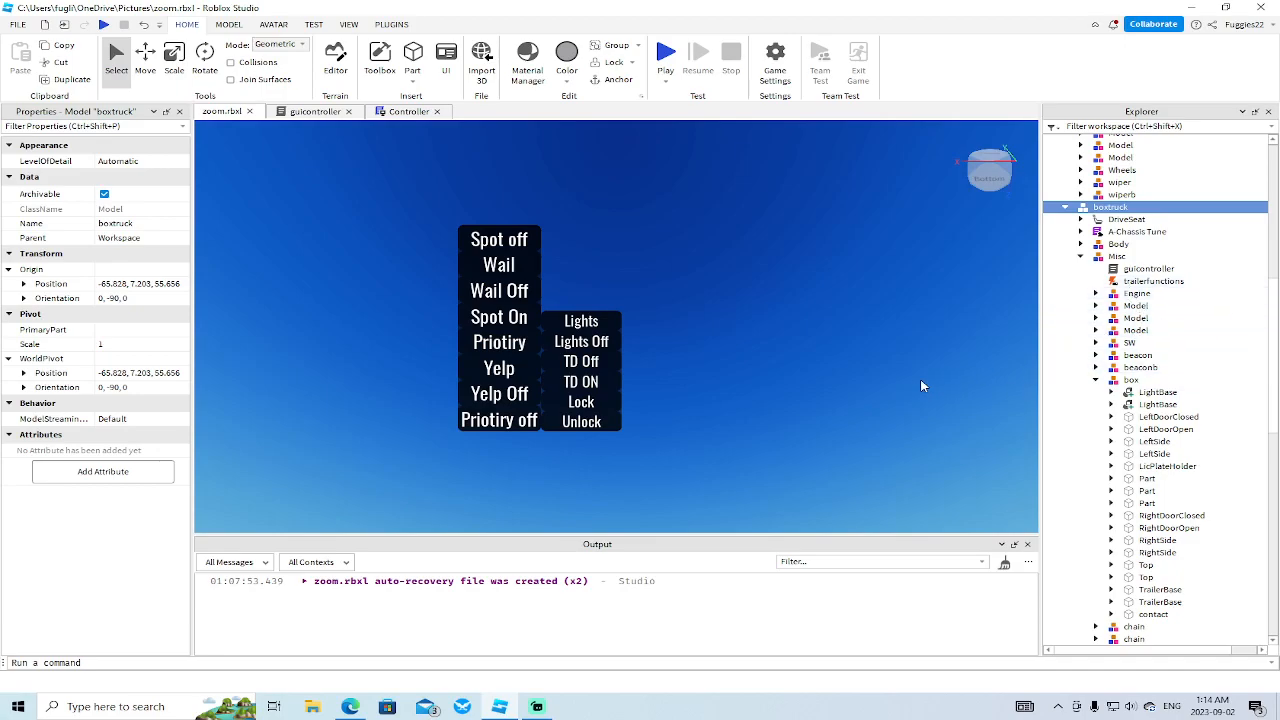
{"action": "right_click_drag", "start_coordinate": [810, 385], "coordinate": [810, 385]}
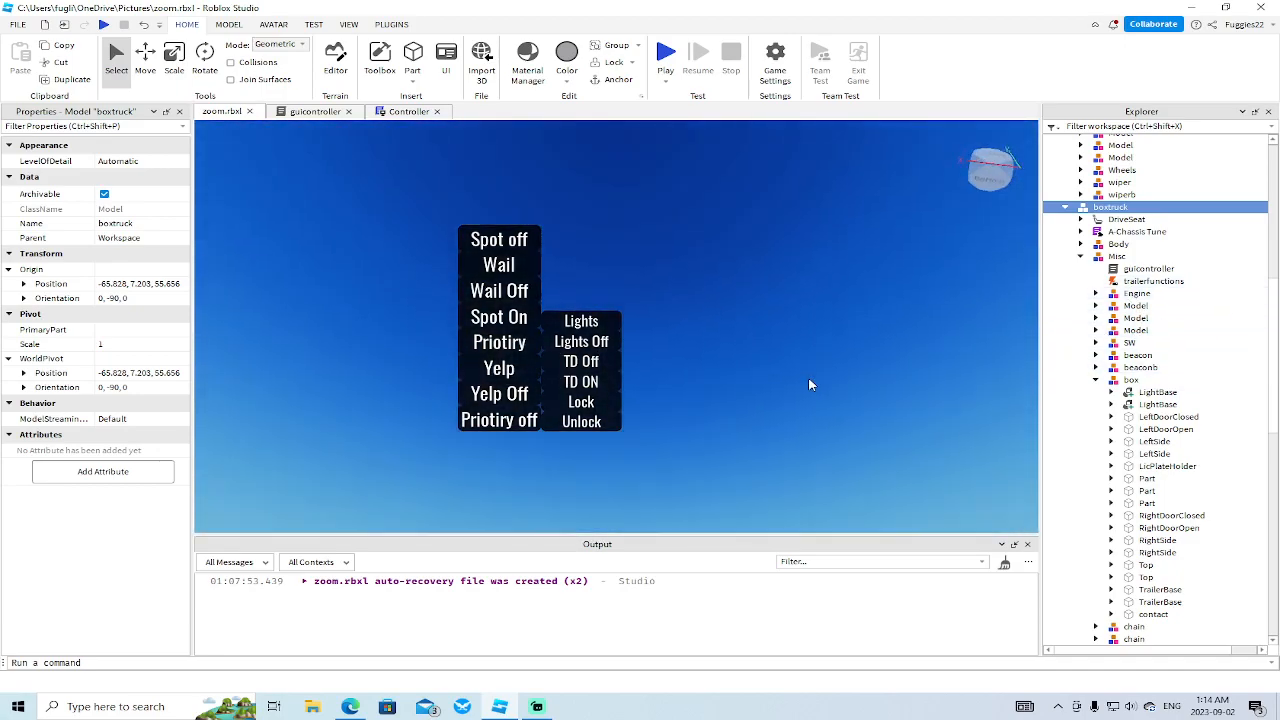
{"action": "right_click_drag", "start_coordinate": [798, 331], "coordinate": [797, 319]}
{"action": "right_click_drag", "start_coordinate": [888, 217], "coordinate": [874, 225]}
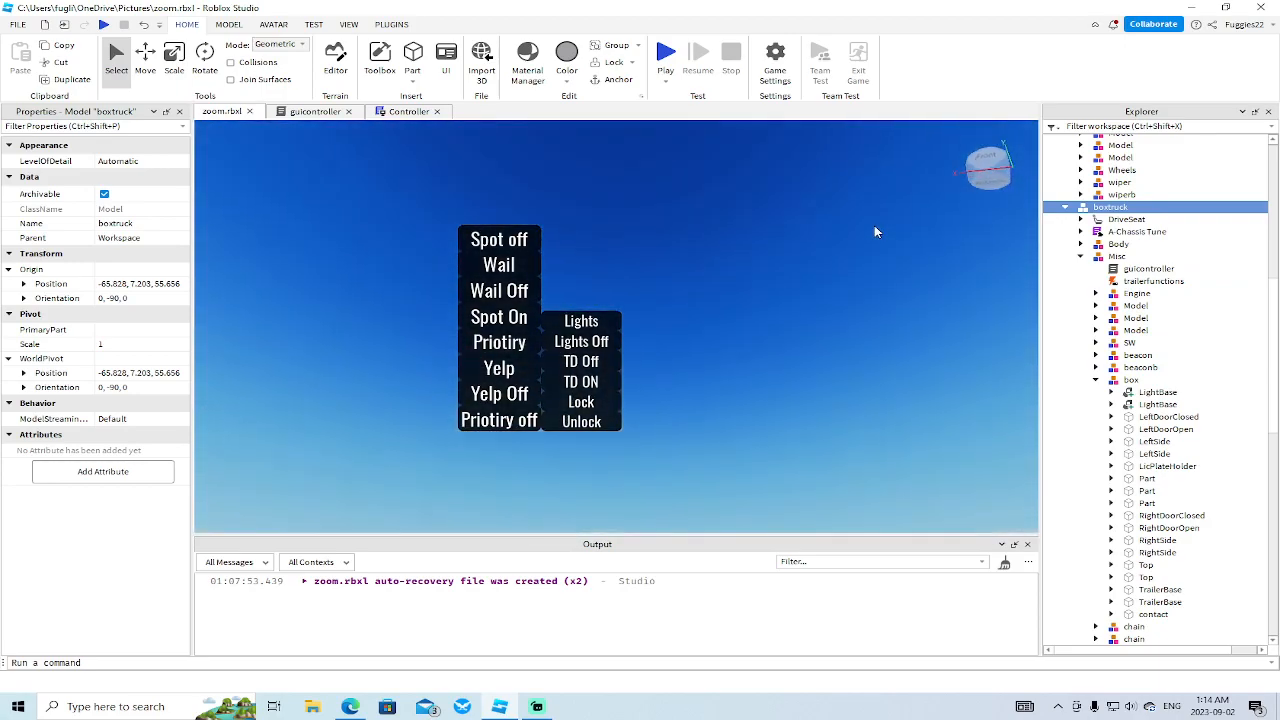
{"action": "scroll", "coordinate": [1114, 457], "scroll_direction": "down", "scroll_amount": 5}
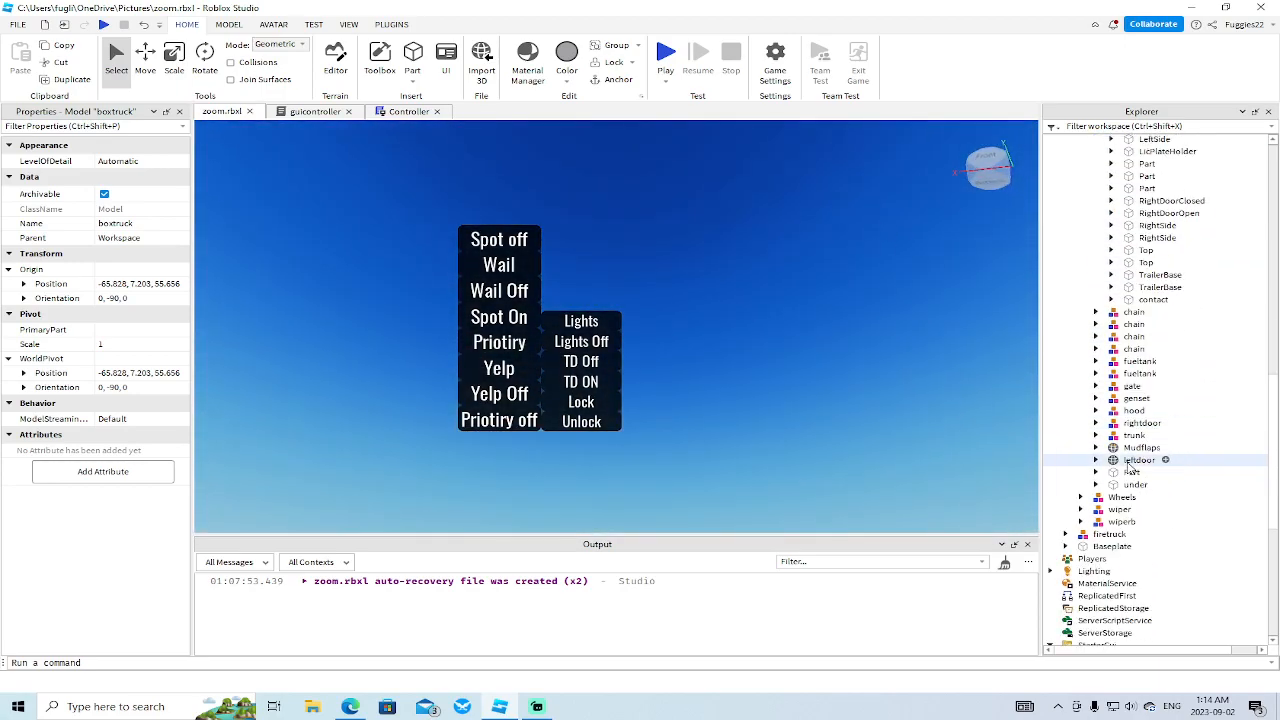
{"action": "scroll", "coordinate": [1131, 465], "scroll_direction": "up", "scroll_amount": 6}
{"action": "double_click", "coordinate": [1140, 199]}
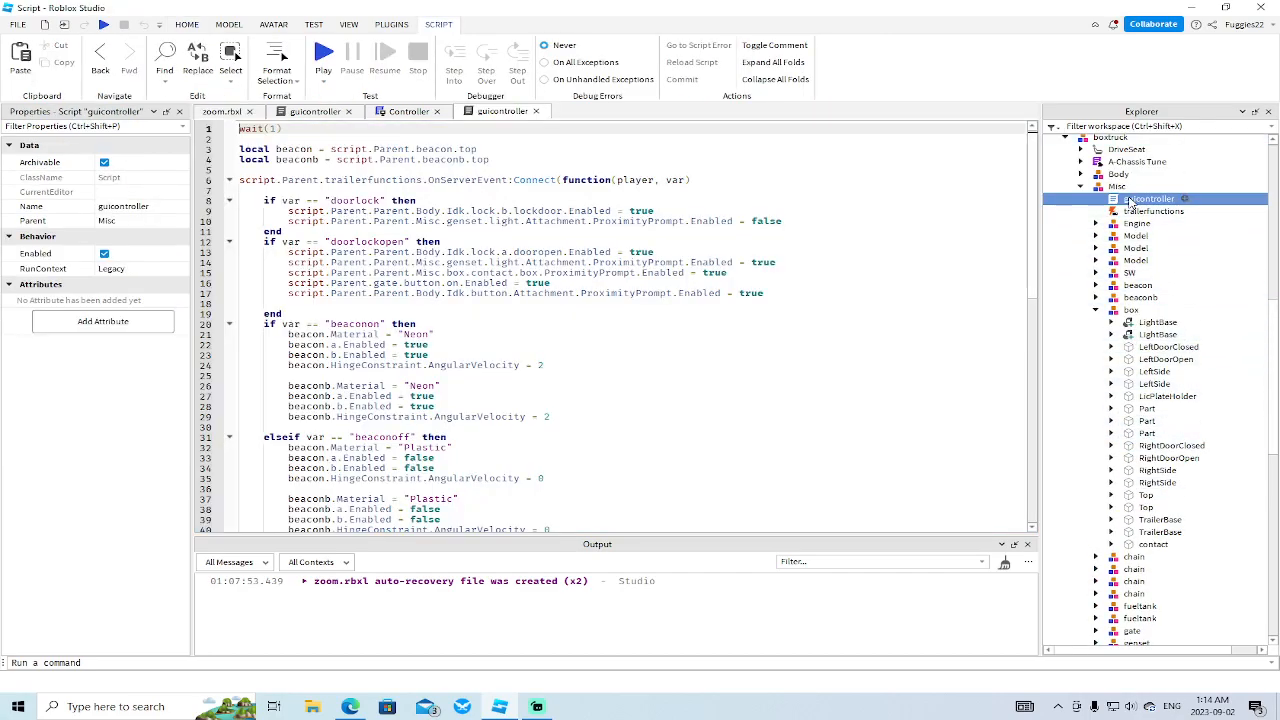
- In the previously opened guicontroller script, delete all the handlers from "arrowon" through "close", keeping the final closing end
{"action": "left_click", "coordinate": [327, 111]}
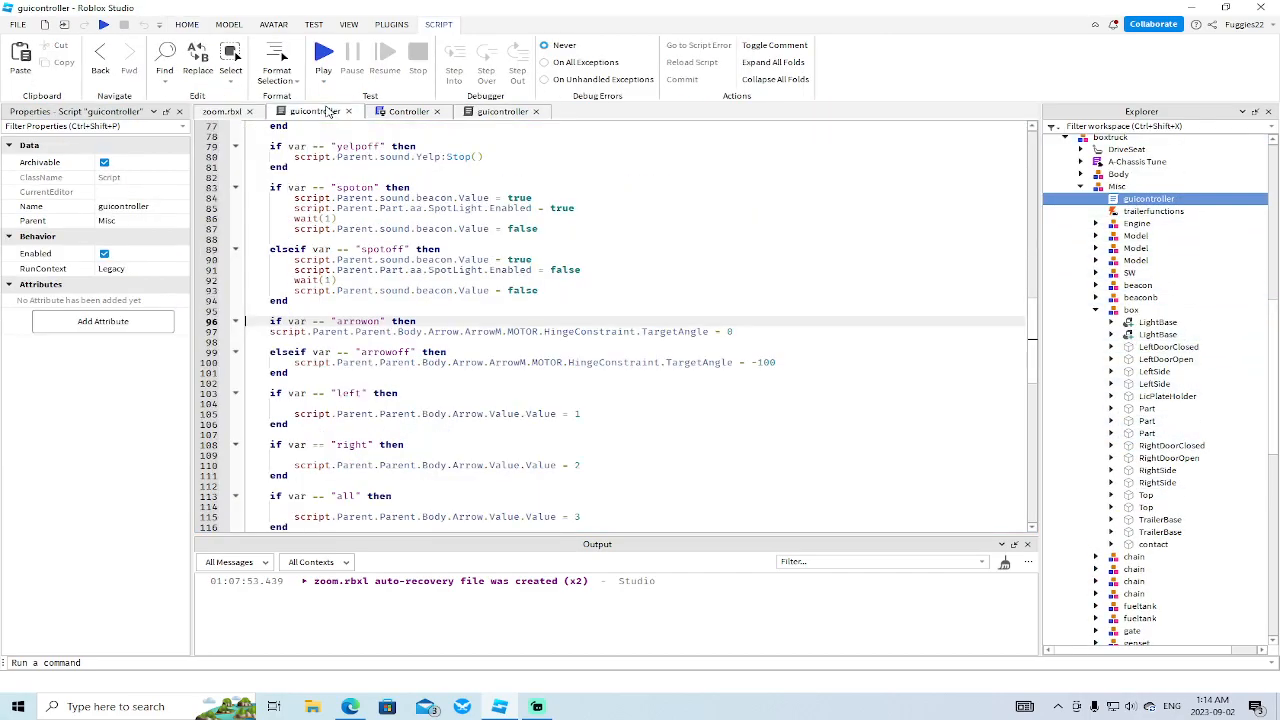
{"action": "scroll", "coordinate": [437, 321], "scroll_direction": "down", "scroll_amount": 8}
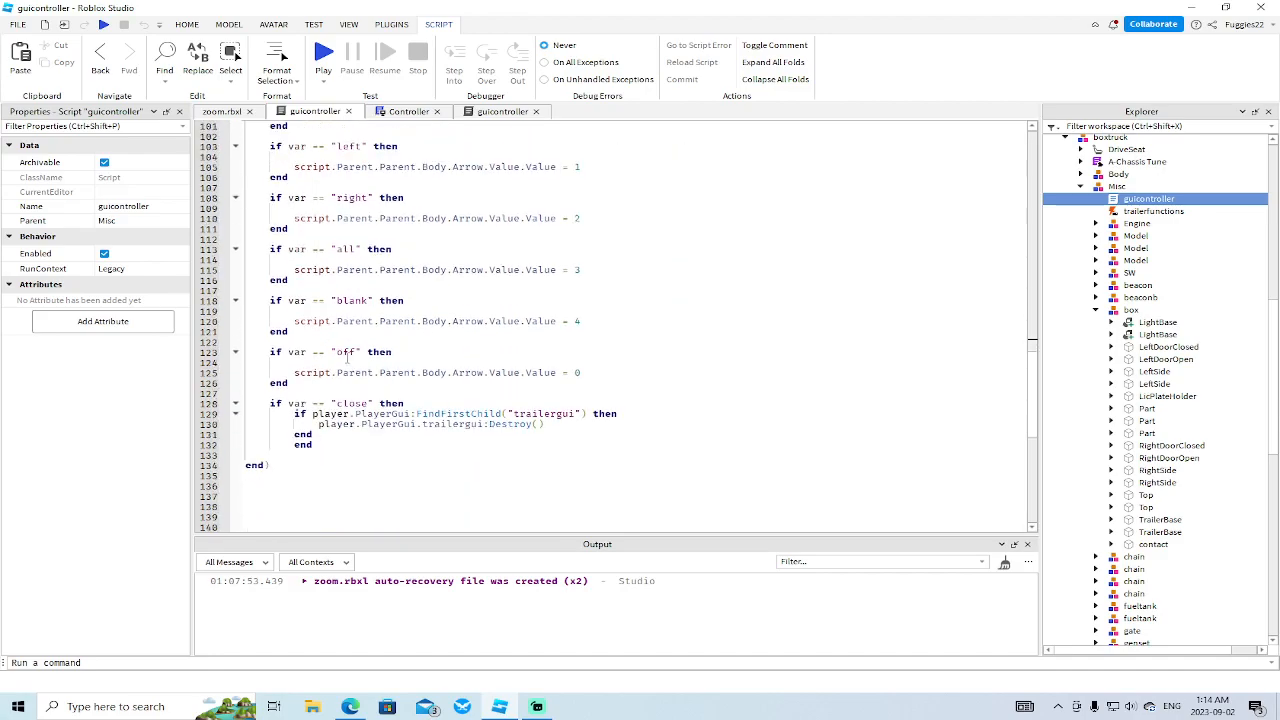
{"action": "left_click_drag", "start_coordinate": [292, 384], "coordinate": [293, 371]}
{"action": "left_click", "coordinate": [283, 352]}
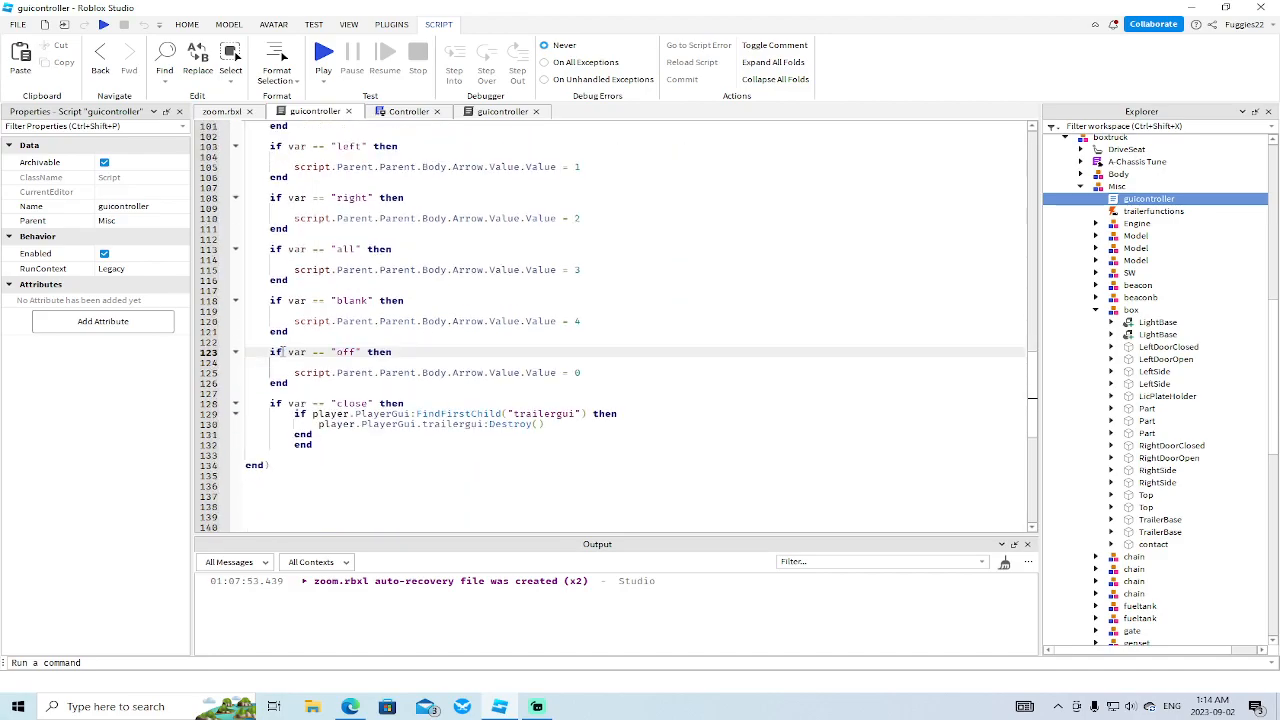
{"action": "left_click_drag", "start_coordinate": [317, 443], "coordinate": [307, 436]}
{"action": "left_click_drag", "start_coordinate": [307, 438], "coordinate": [308, 402]}
{"action": "left_click_drag", "start_coordinate": [337, 453], "coordinate": [294, 383]}
{"action": "left_click_drag", "start_coordinate": [307, 447], "coordinate": [250, 250]}
{"action": "scroll", "coordinate": [314, 366], "scroll_direction": "up", "scroll_amount": 6}
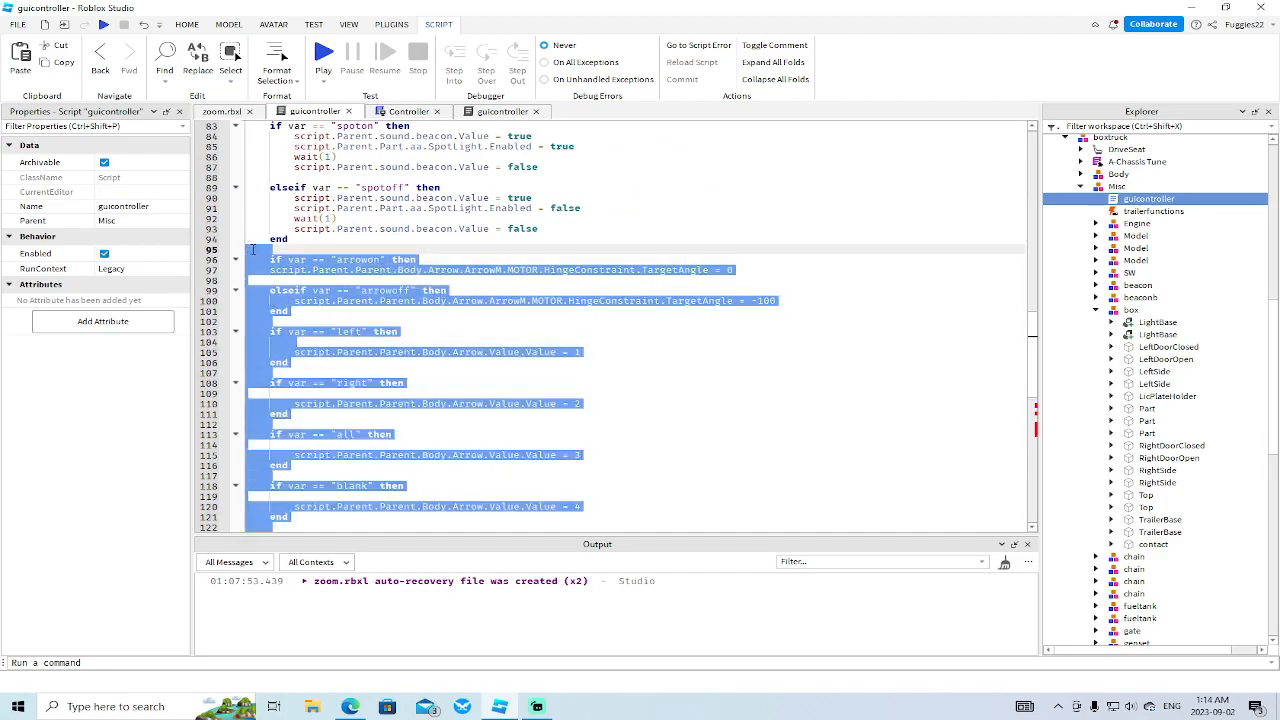
{"action": "key", "text": "BackSpace"}
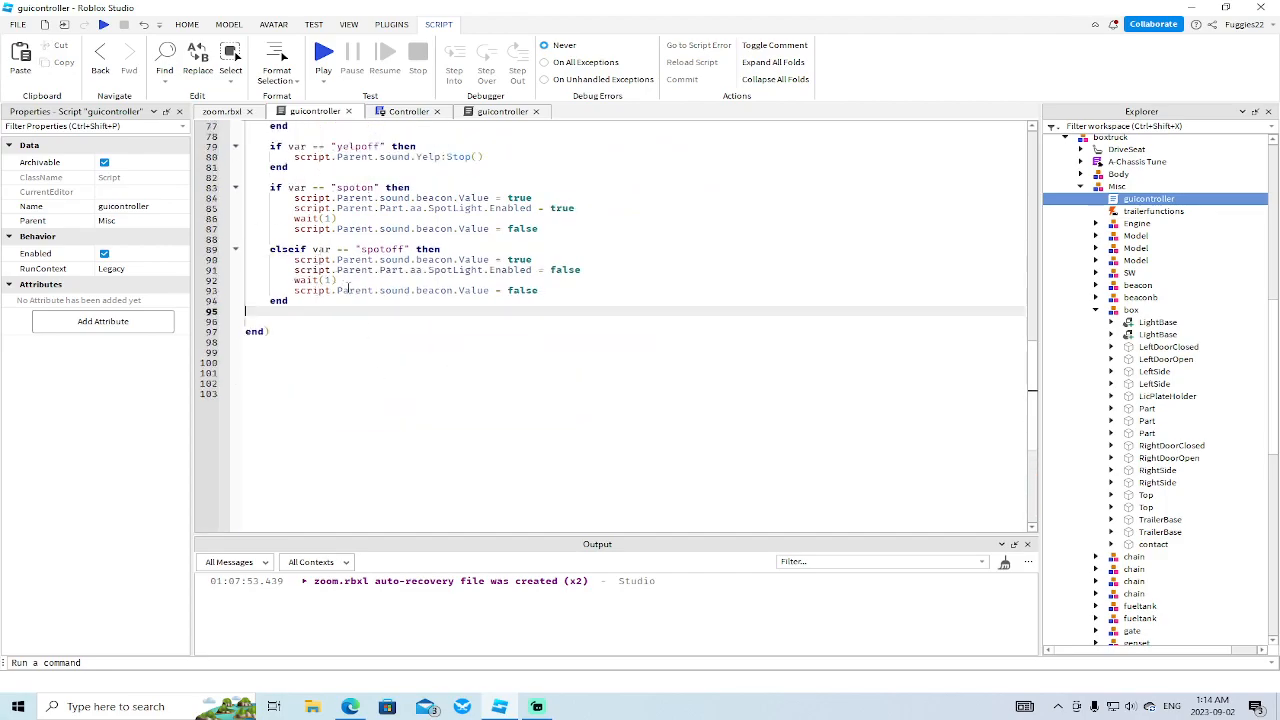
- Remove the blank lines between the "spotoff" block's end and the function's closing end
{"action": "scroll", "coordinate": [348, 288], "scroll_direction": "up", "scroll_amount": 5}
{"action": "left_click", "coordinate": [277, 478]}
{"action": "key", "text": "BackSpace"}
{"action": "key", "text": "BackSpace"}
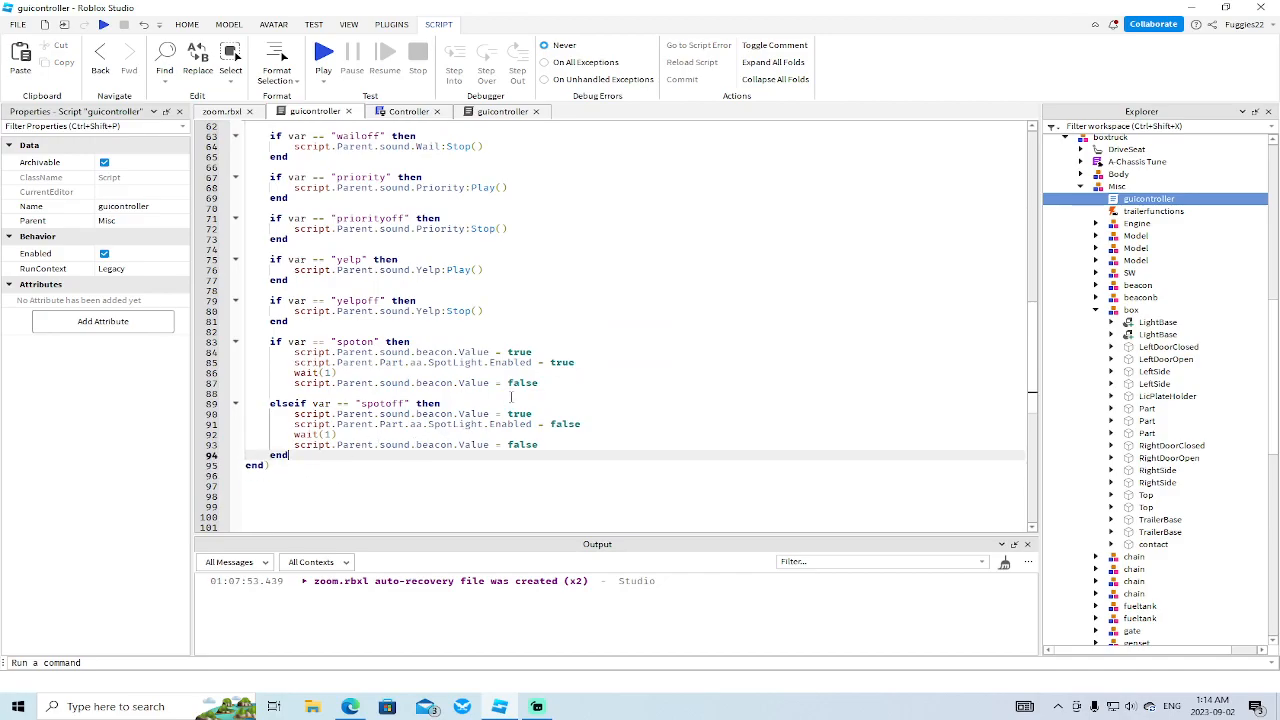
{"action": "scroll", "coordinate": [467, 384], "scroll_direction": "up", "scroll_amount": 13}
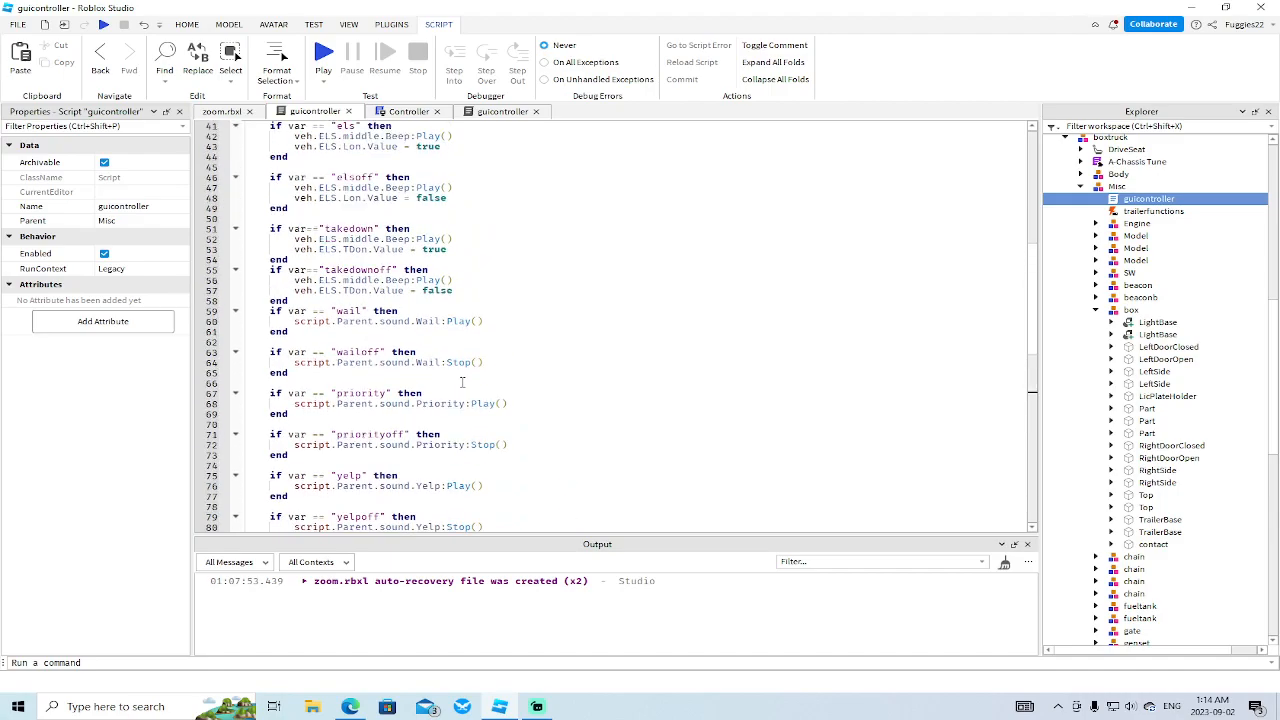
- Review the beginning of the edited guicontroller script and close the other guicontroller script containing the "doorlock" handlers
{"action": "scroll", "coordinate": [463, 382], "scroll_direction": "up", "scroll_amount": 3}
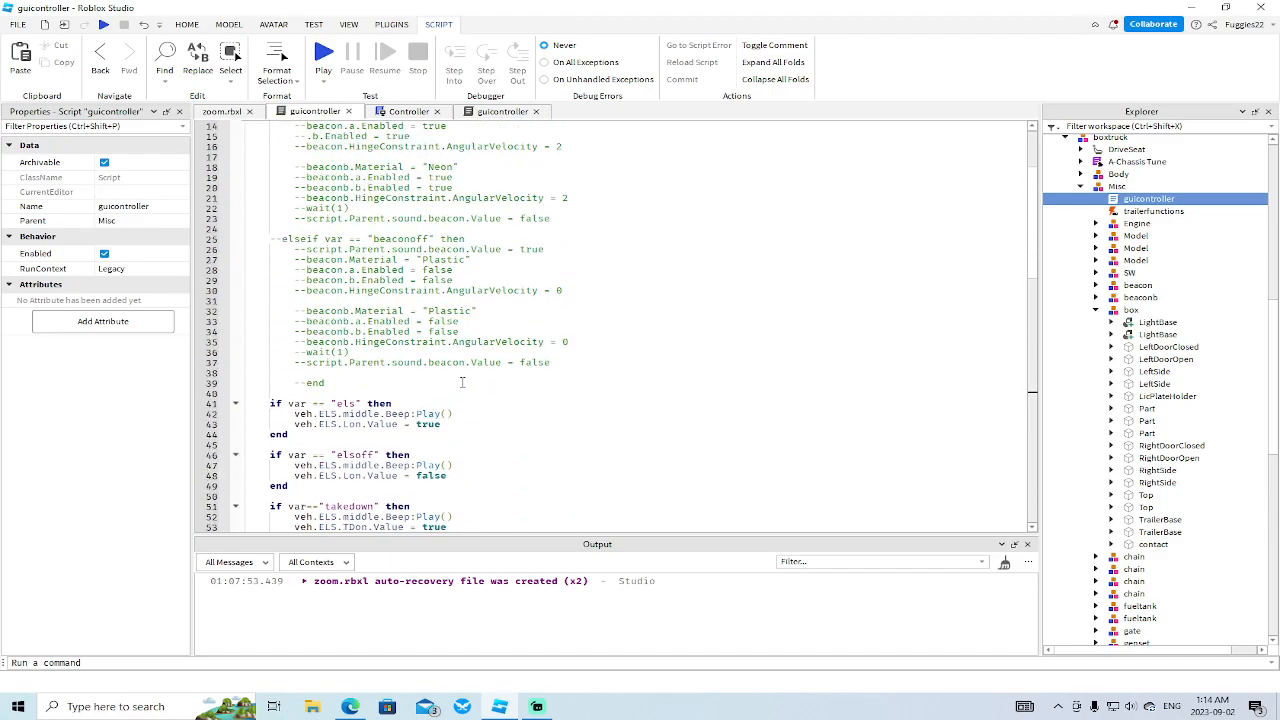
{"action": "left_click", "coordinate": [500, 111]}
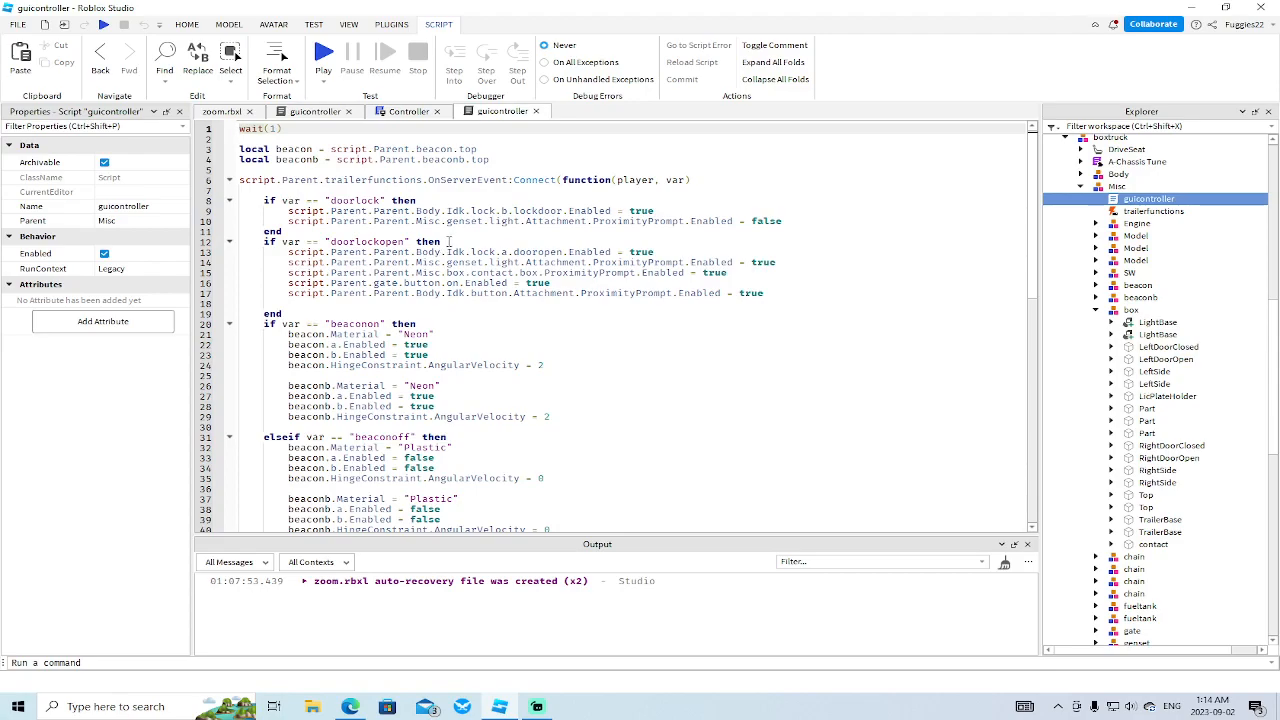
{"action": "left_click", "coordinate": [537, 111]}
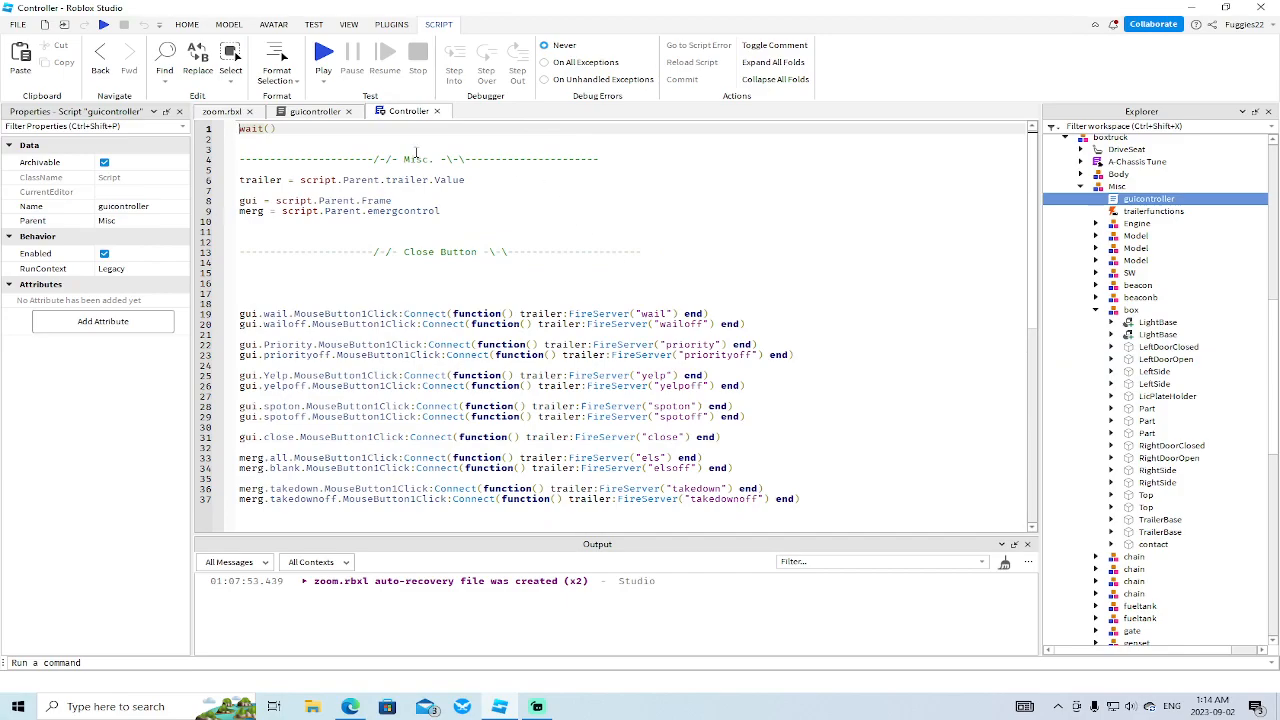
- In the Controller script, add two new lines after the final "takedownoff" connection
{"action": "left_click", "coordinate": [316, 111]}
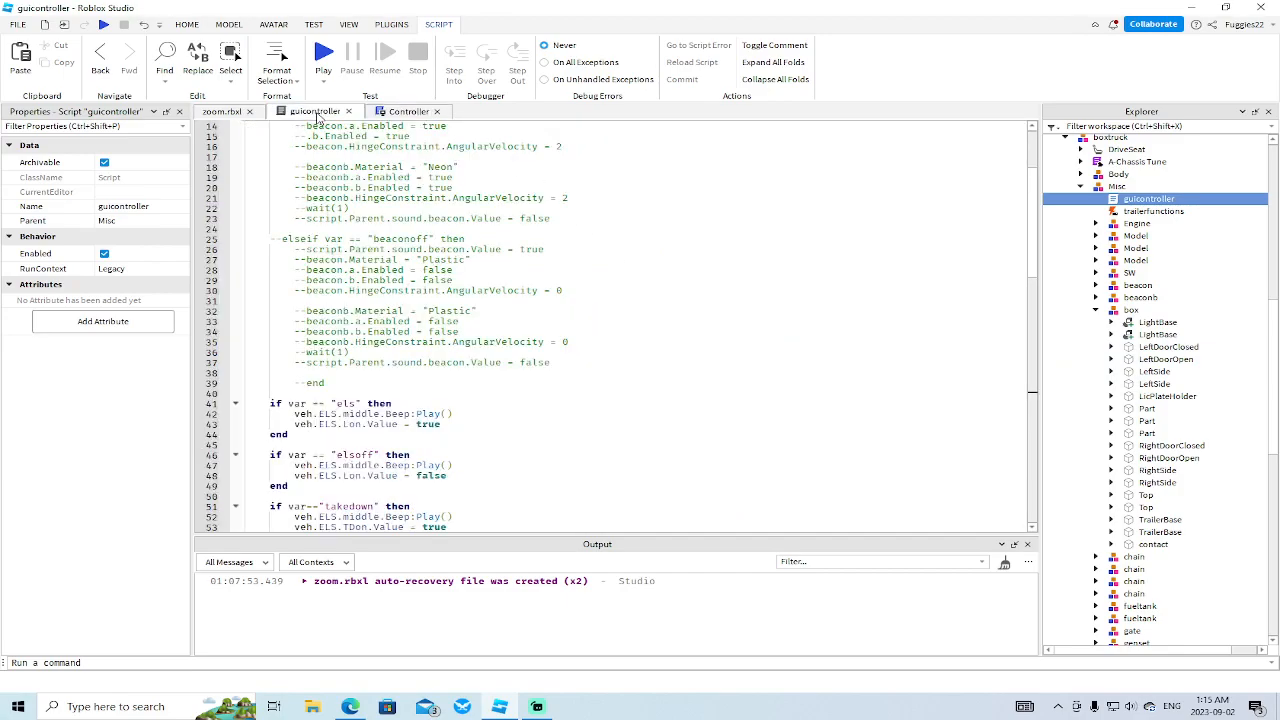
{"action": "left_click", "coordinate": [400, 112]}
{"action": "scroll", "coordinate": [551, 346], "scroll_direction": "down", "scroll_amount": 3}
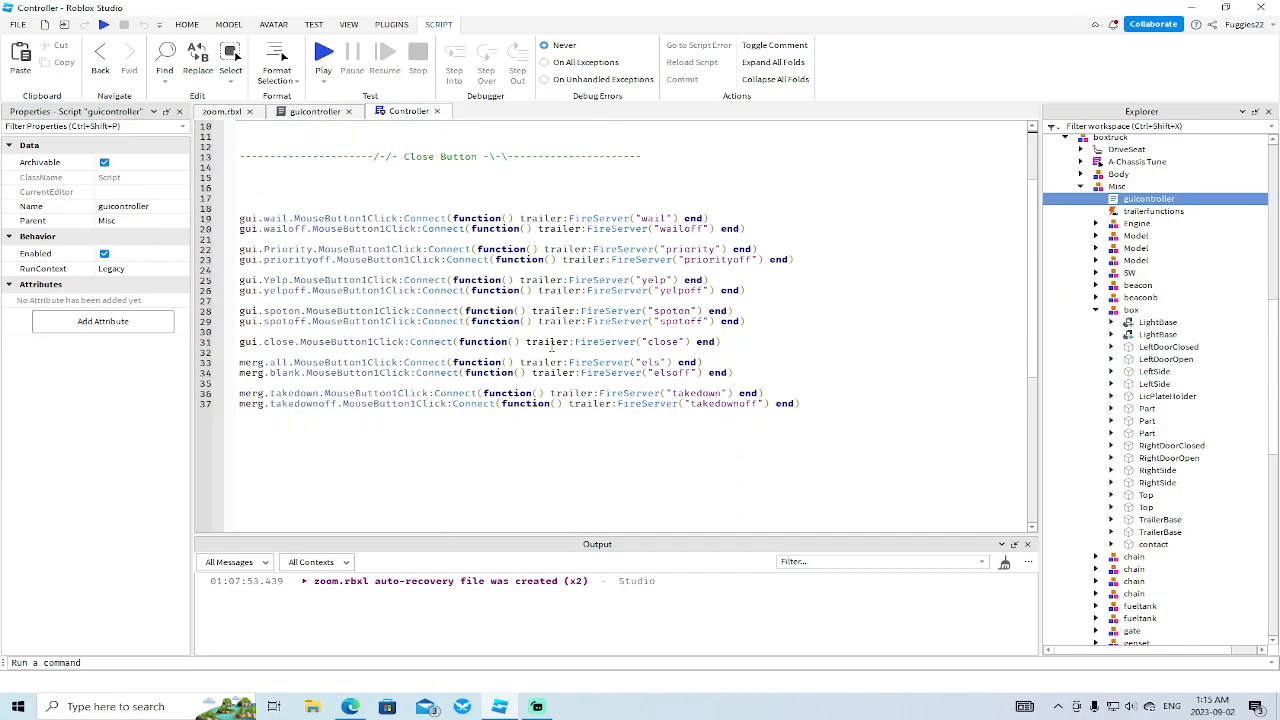
{"action": "left_click", "coordinate": [825, 404]}
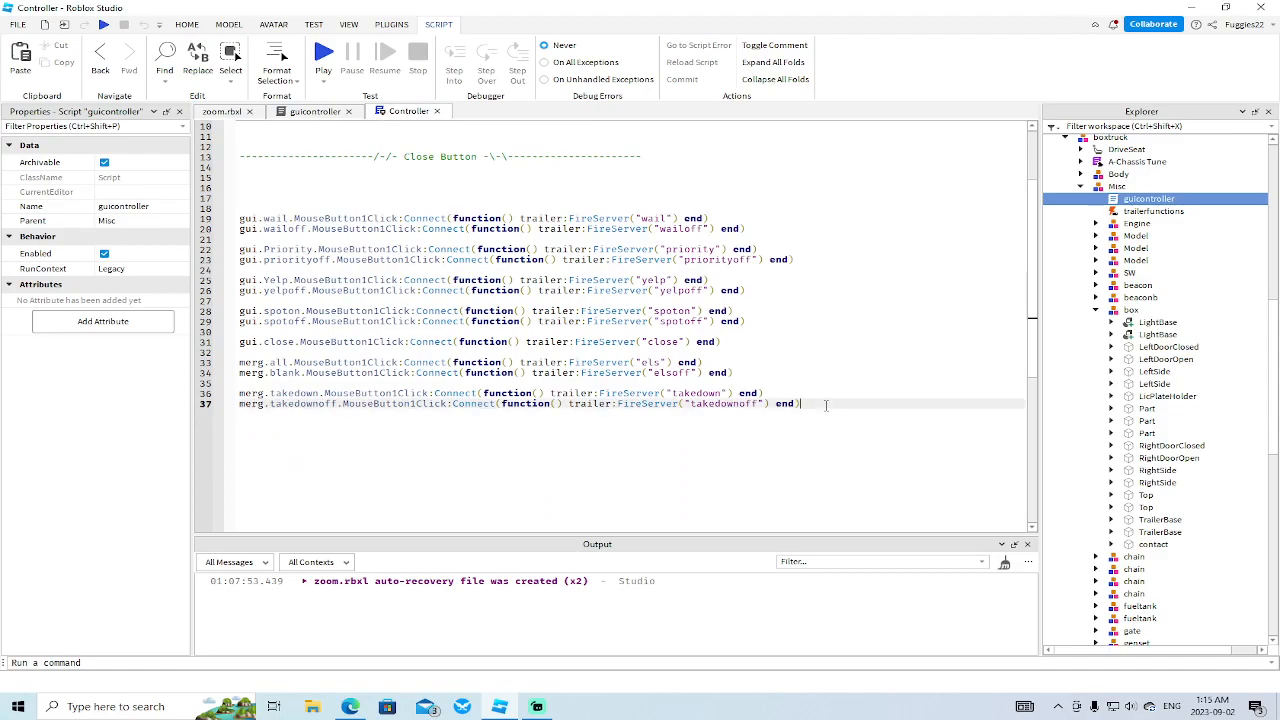
{"action": "key", "text": "Return"}
{"action": "key", "text": "Return"}
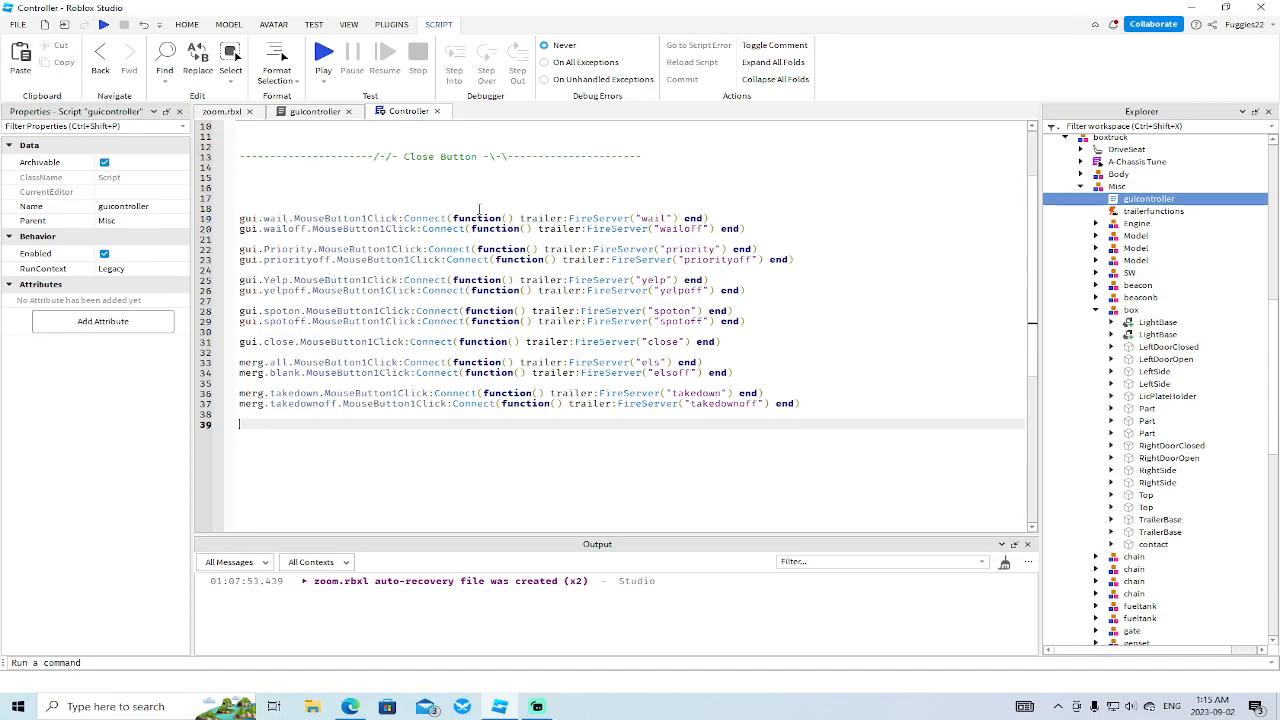
- Examine the Lock and Unlock buttons in the scene, the trailergui and boxtruck hierarchies, and the button connections in the Controller script
{"action": "left_click", "coordinate": [224, 111]}
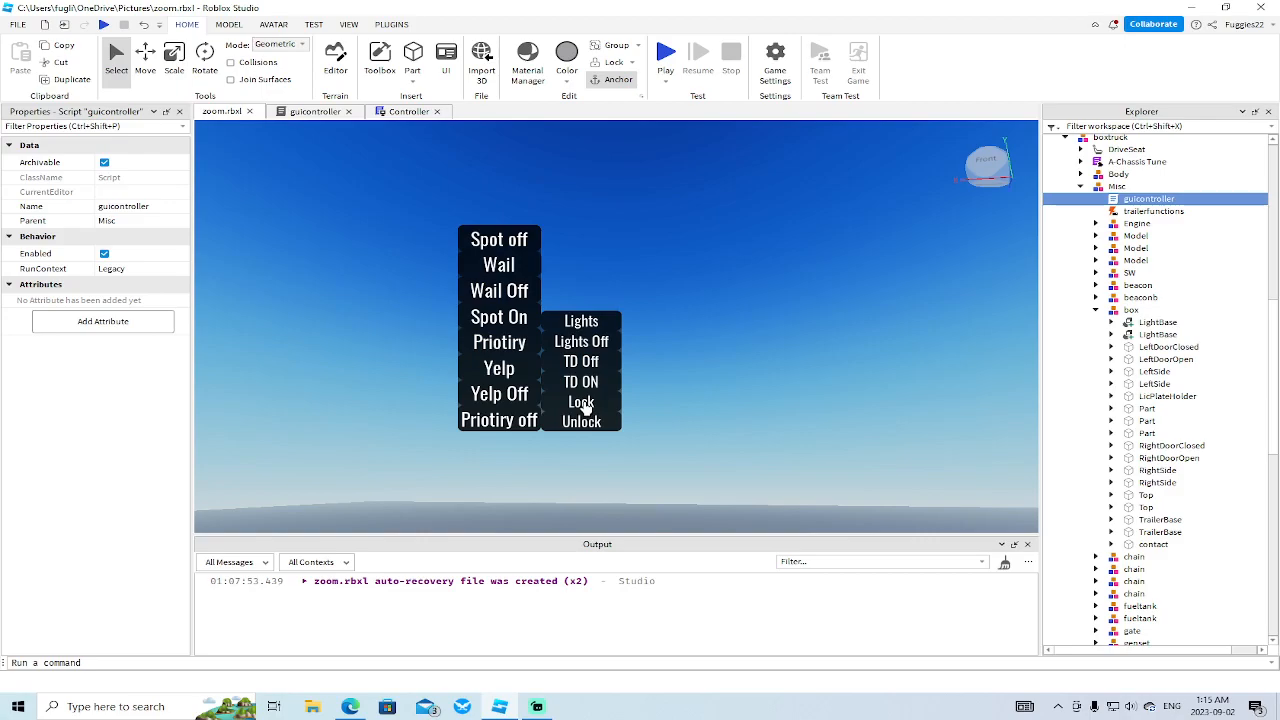
{"action": "left_click", "coordinate": [316, 112]}
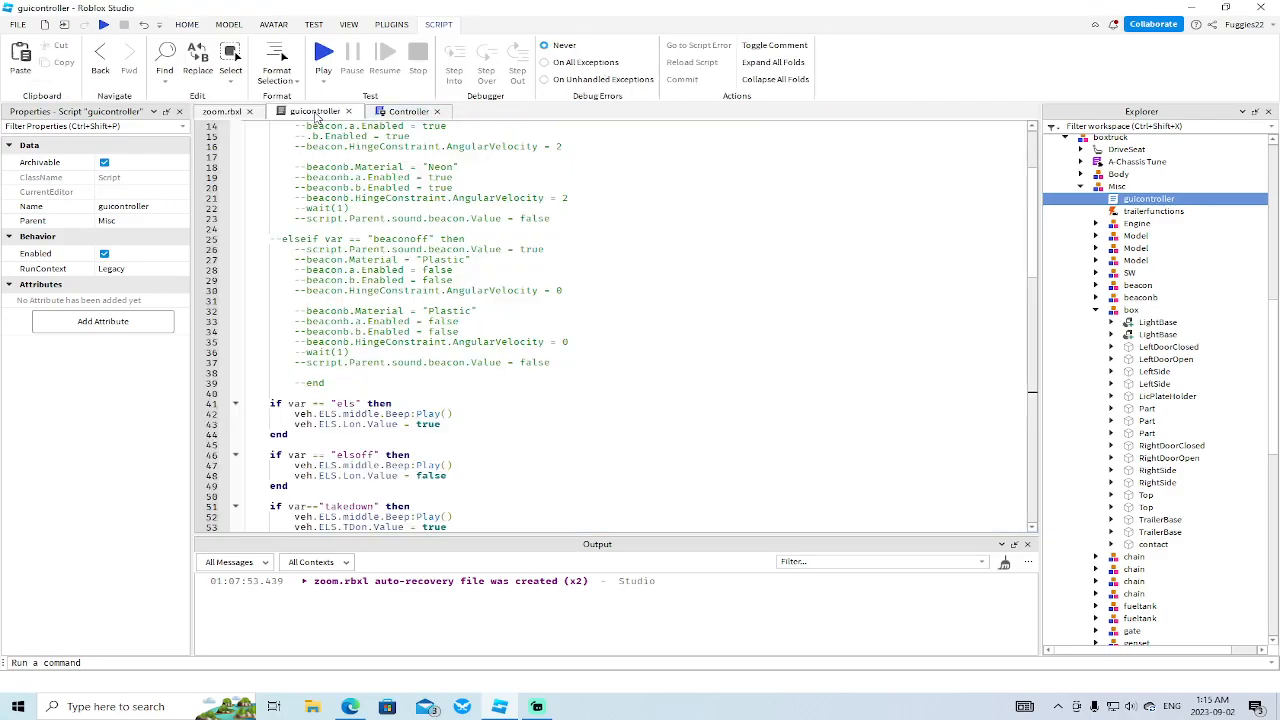
{"action": "left_click", "coordinate": [396, 112]}
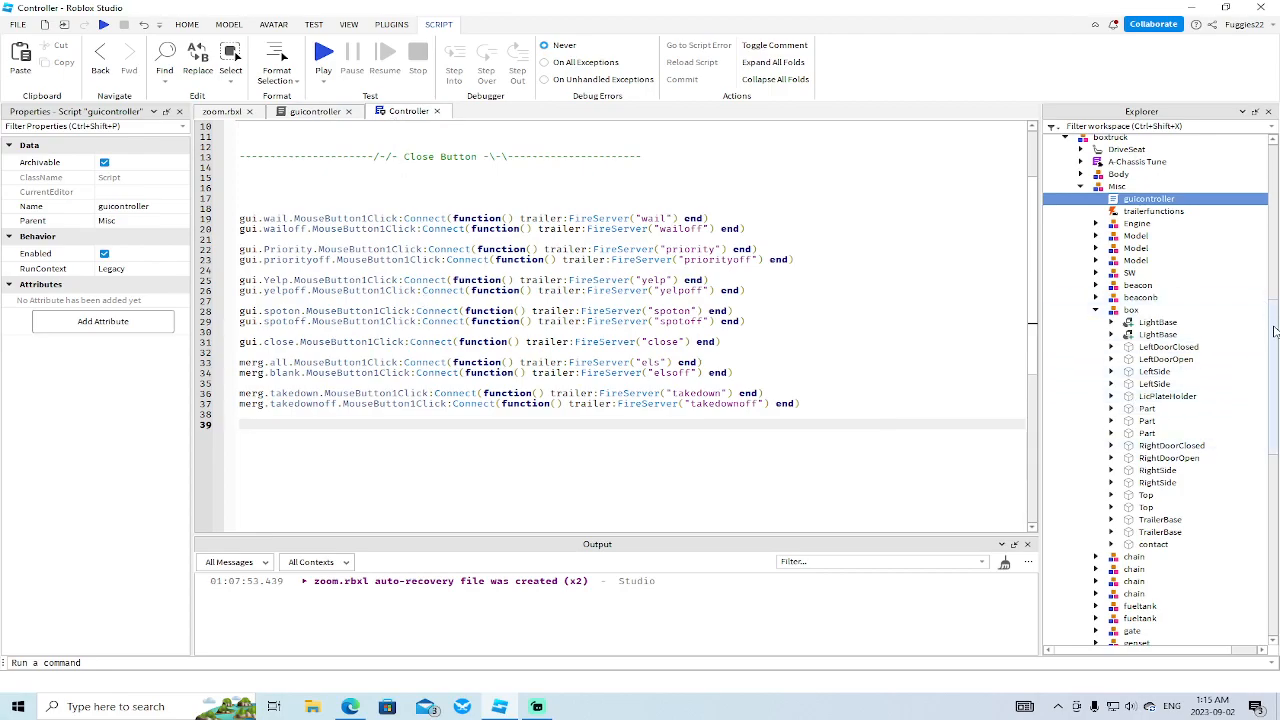
{"action": "scroll", "coordinate": [1274, 342], "scroll_direction": "down", "scroll_amount": 10}
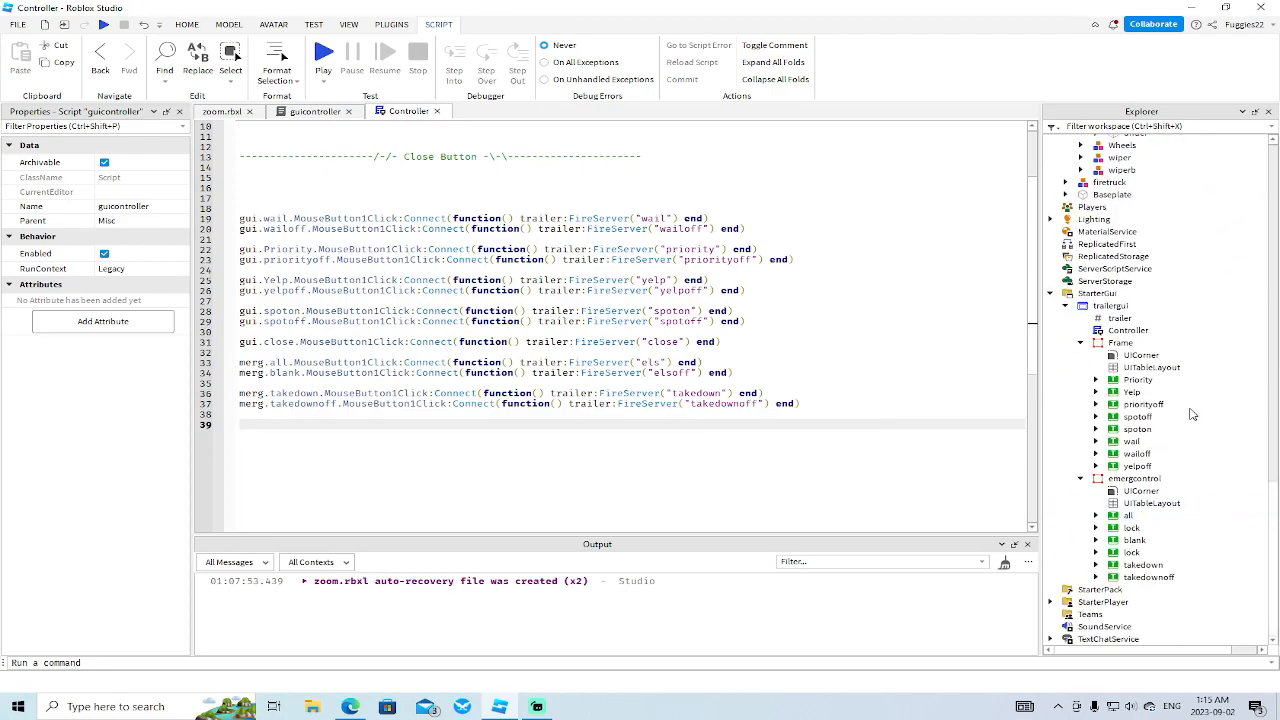
{"action": "left_click", "coordinate": [1114, 331]}
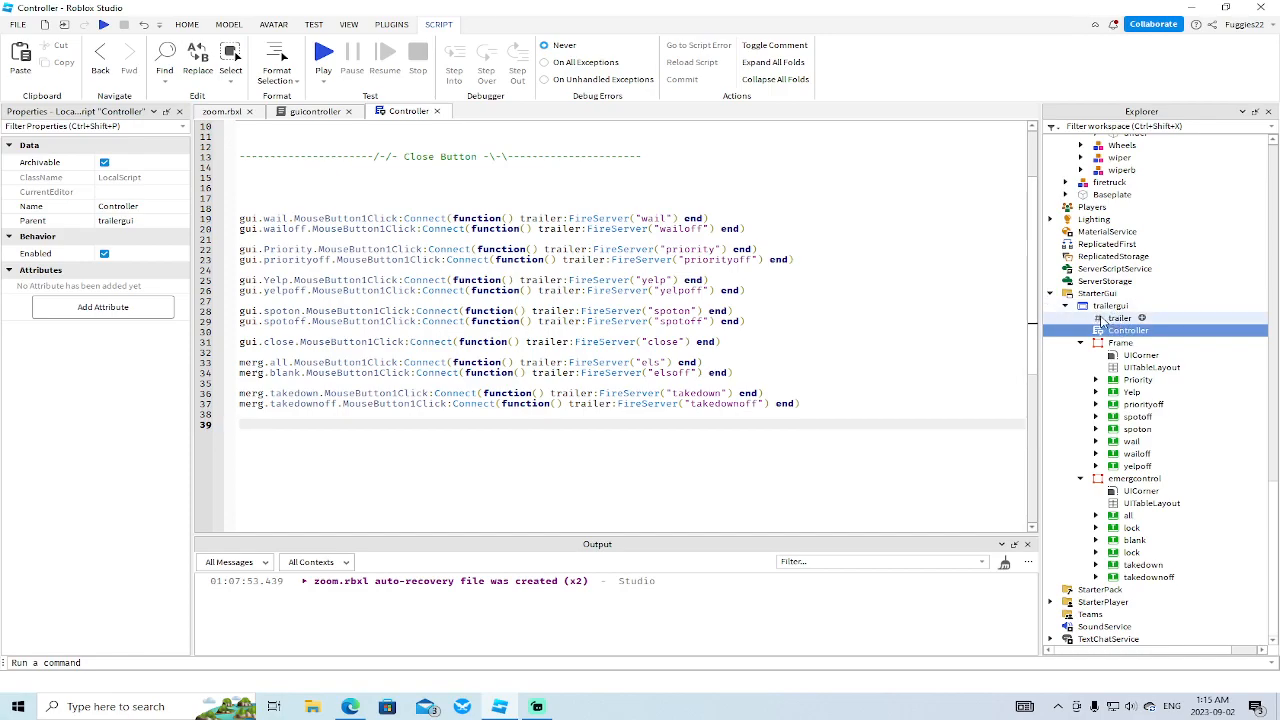
{"action": "left_click", "coordinate": [1115, 318]}
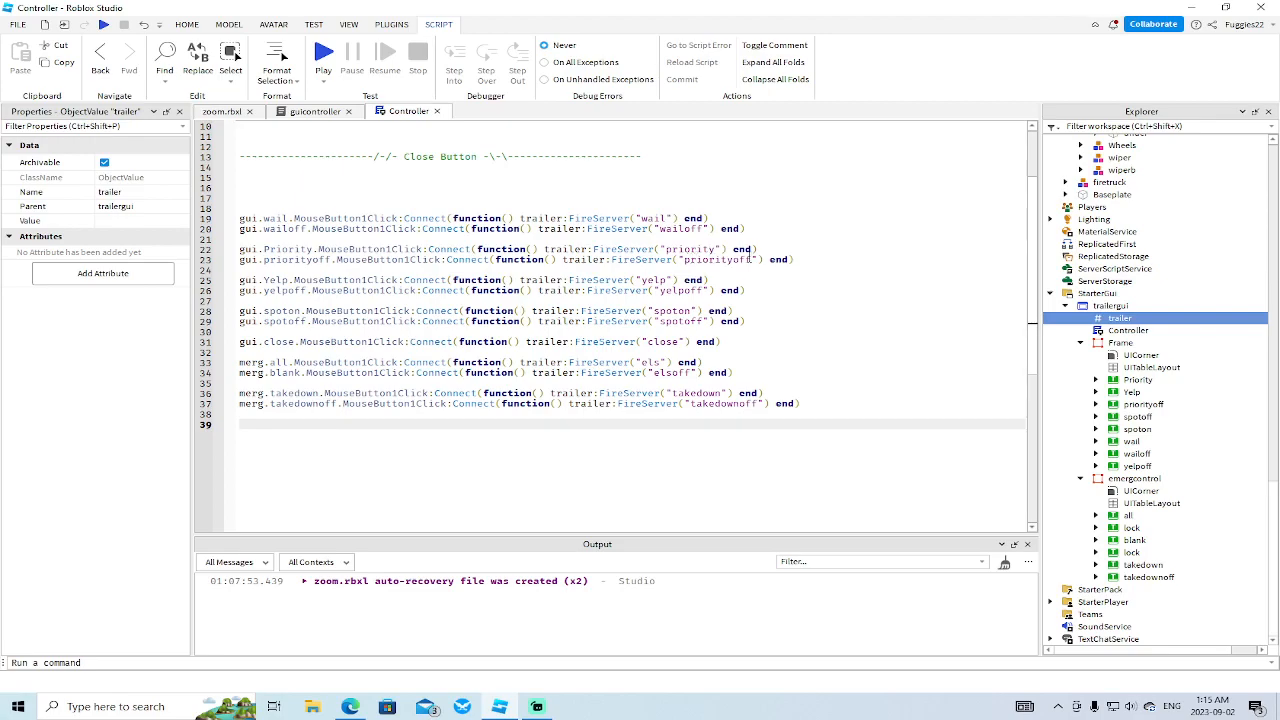
{"action": "scroll", "coordinate": [1118, 272], "scroll_direction": "up", "scroll_amount": 10}
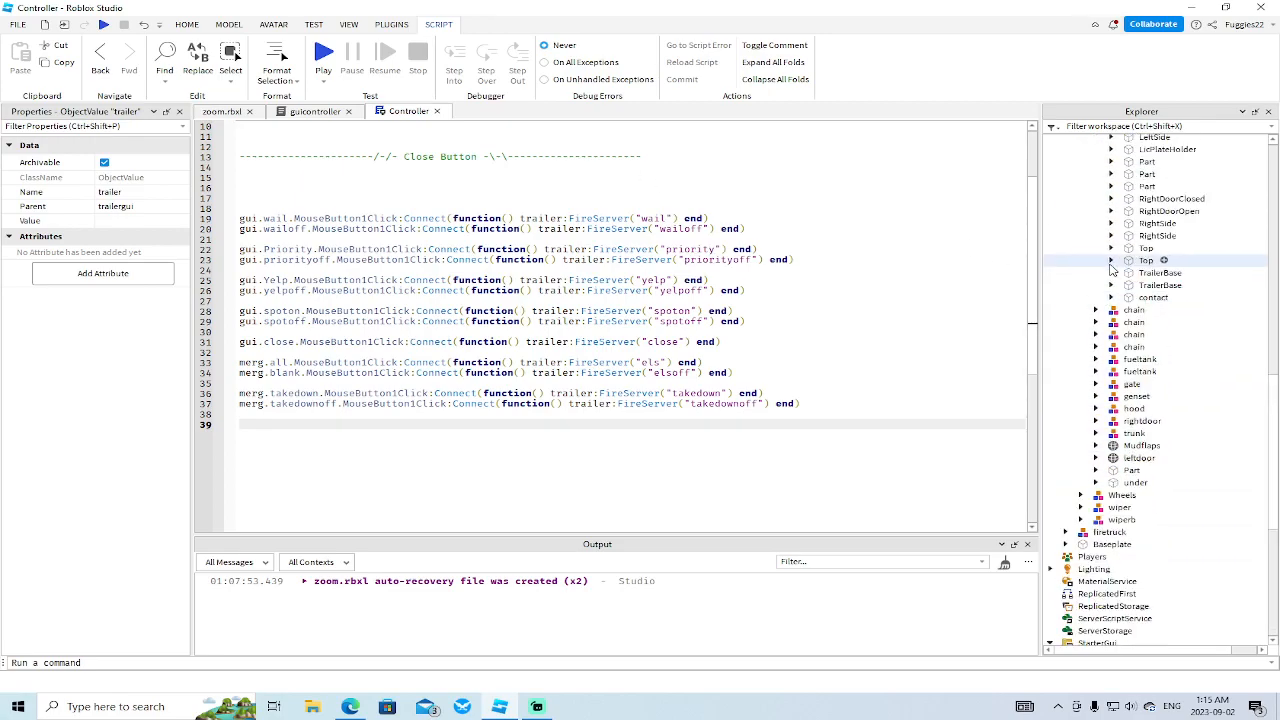
{"action": "scroll", "coordinate": [1118, 272], "scroll_direction": "up", "scroll_amount": 5}
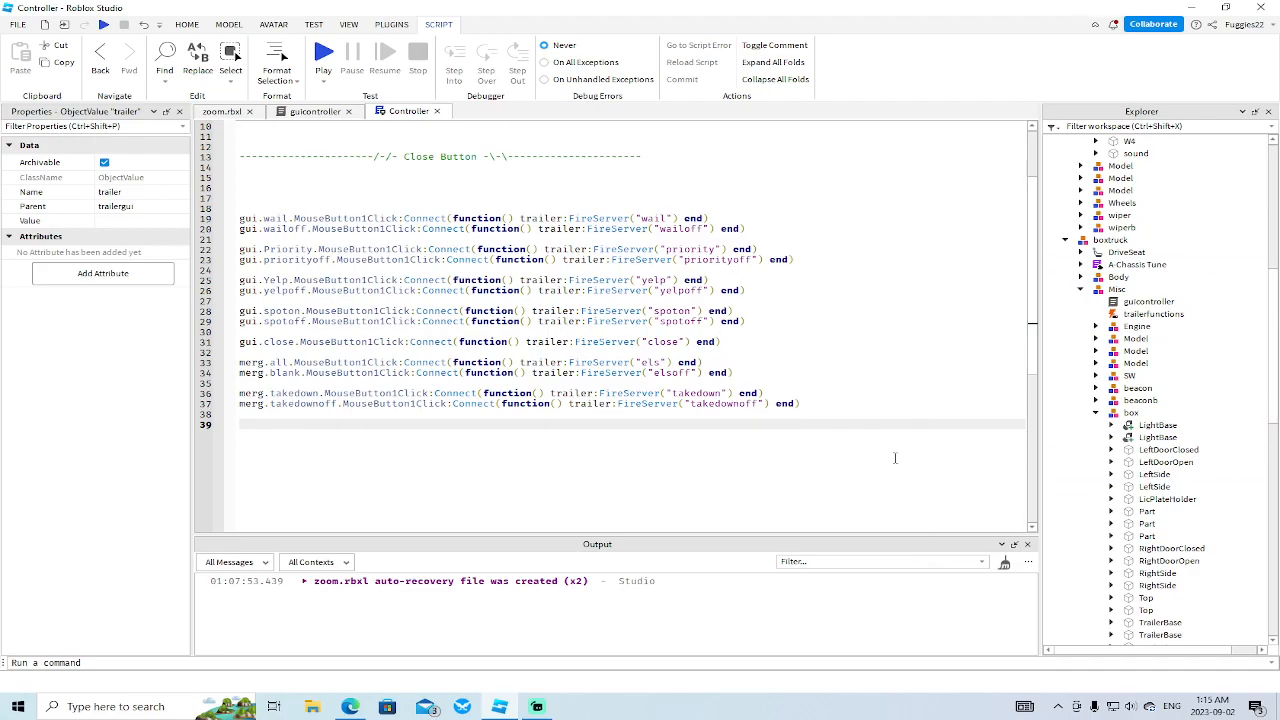
{"action": "scroll", "coordinate": [1074, 356], "scroll_direction": "down", "scroll_amount": 15}
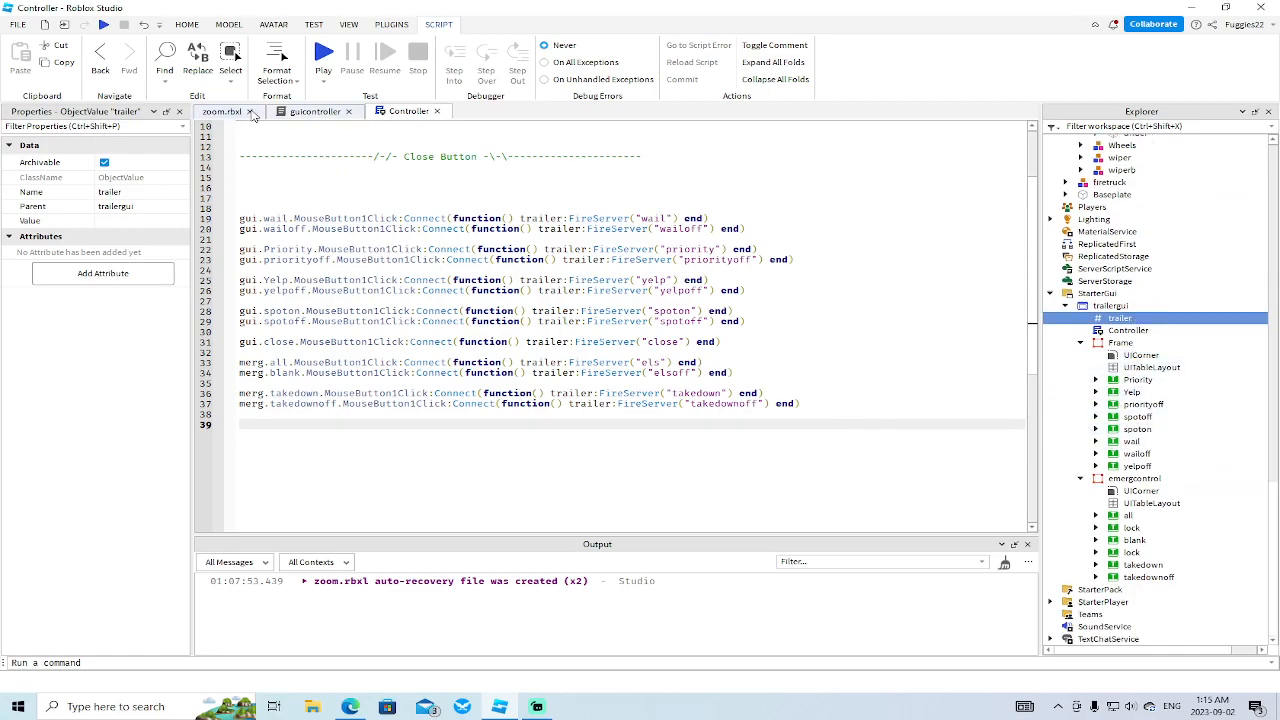
{"action": "scroll", "coordinate": [1048, 320], "scroll_direction": "up", "scroll_amount": 10}
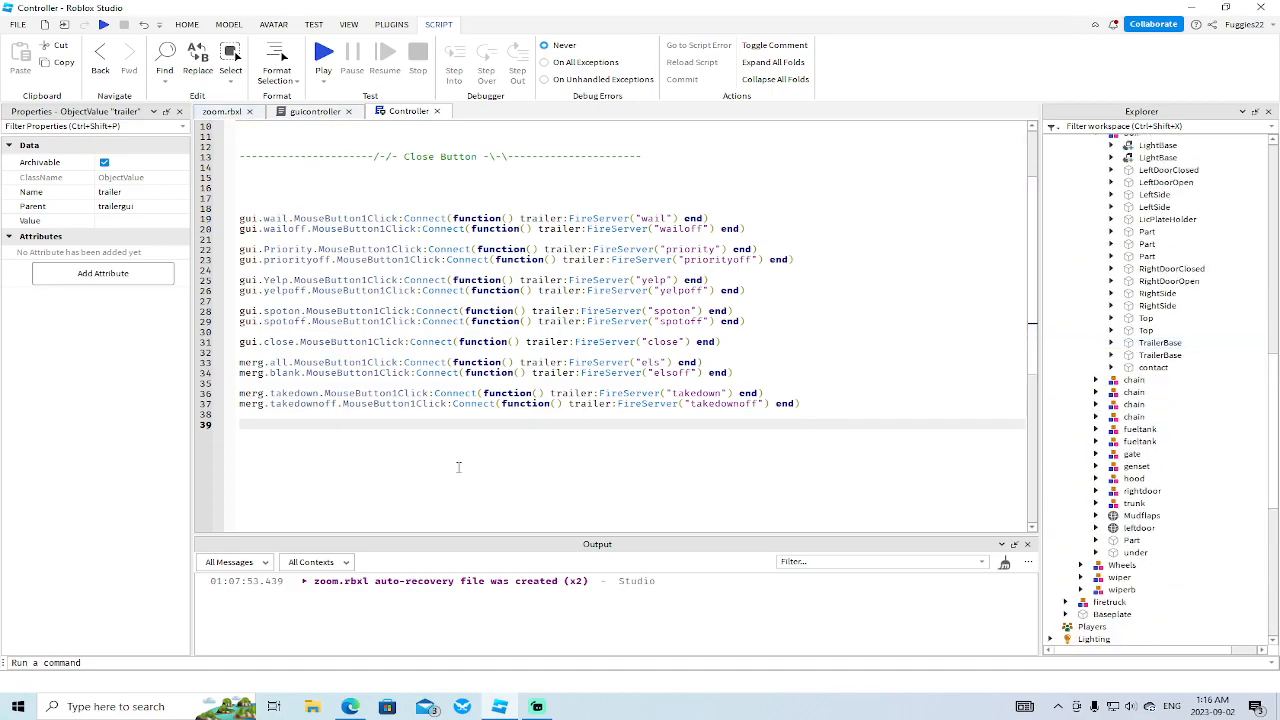
{"action": "scroll", "coordinate": [663, 457], "scroll_direction": "down", "scroll_amount": 4}
{"action": "scroll", "coordinate": [1134, 497], "scroll_direction": "down", "scroll_amount": 10}
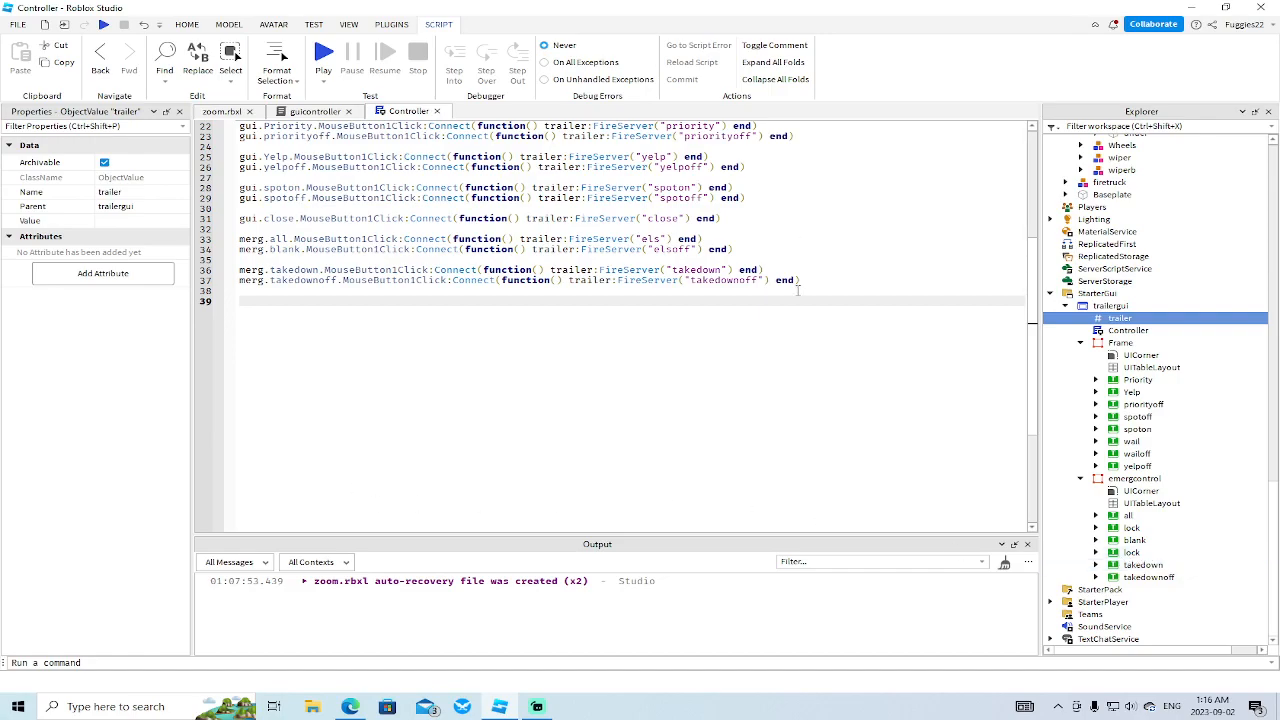
{"action": "scroll", "coordinate": [940, 415], "scroll_direction": "up", "scroll_amount": 6}
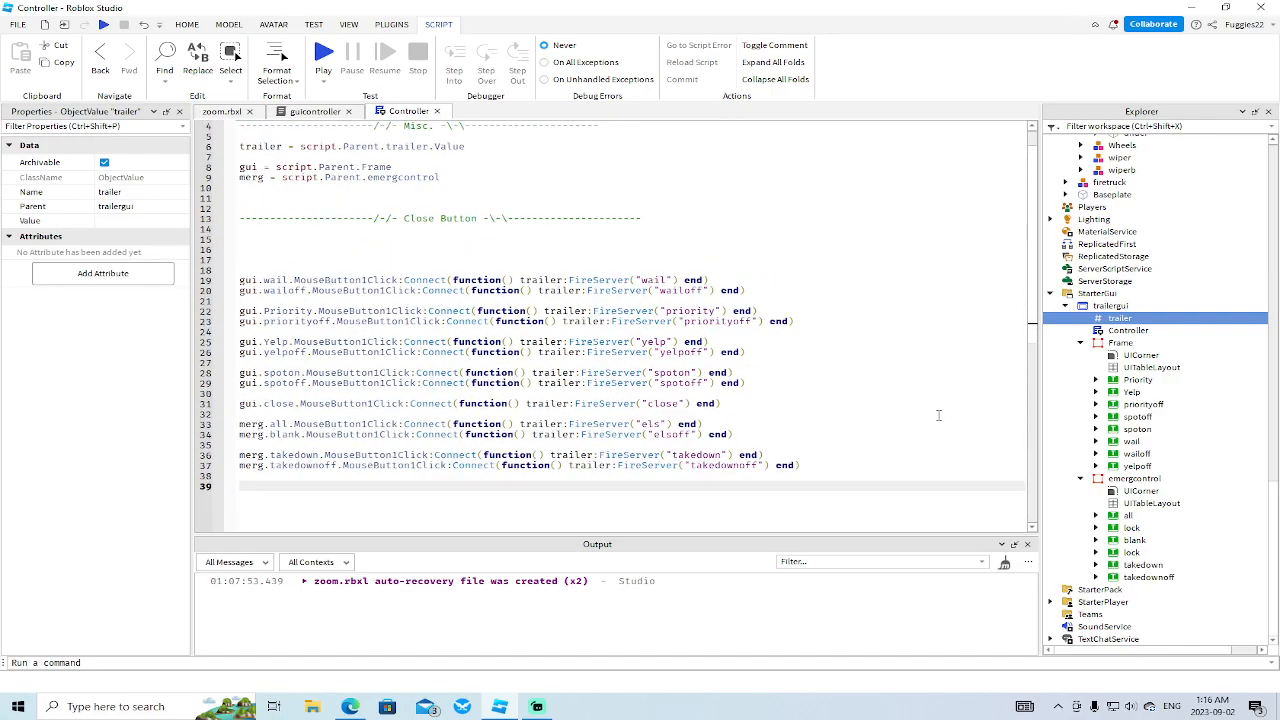
{"action": "scroll", "coordinate": [939, 415], "scroll_direction": "down", "scroll_amount": 2}
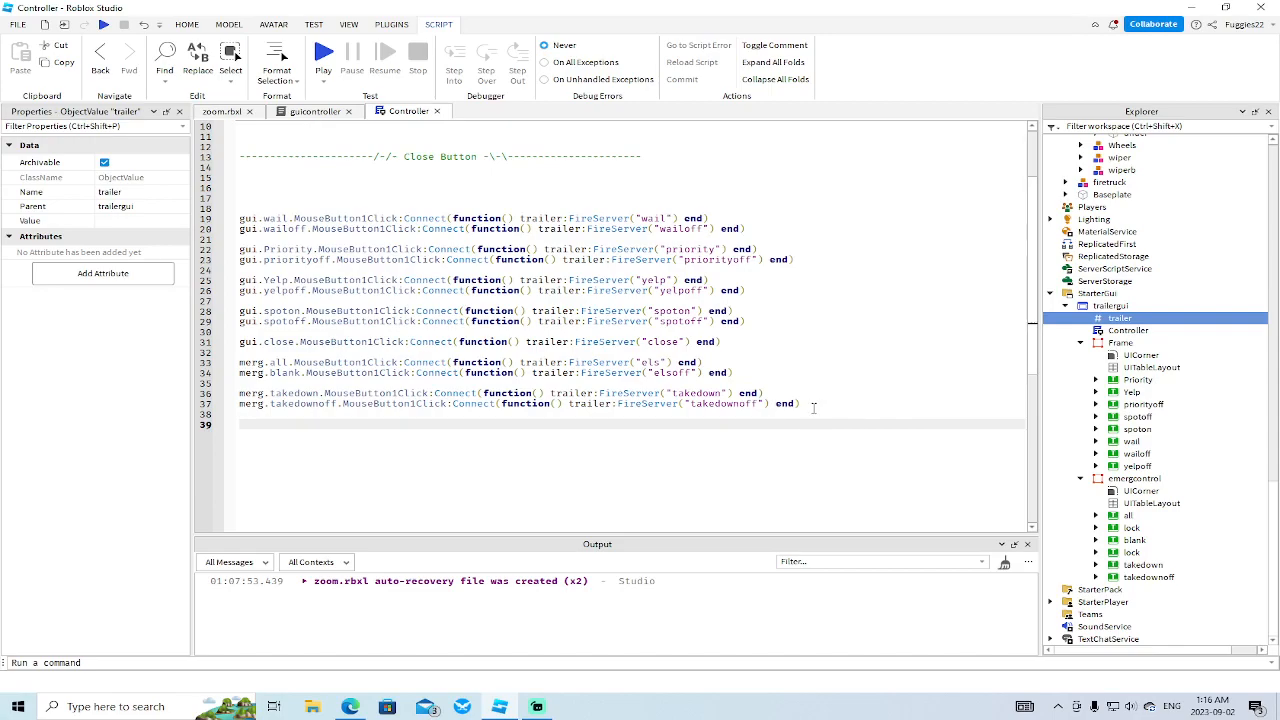
- Copy the "takedown" and "takedownoff" connection lines and paste the pair below the originals, separated by a blank line
{"action": "left_click_drag", "start_coordinate": [797, 403], "coordinate": [236, 391]}
{"action": "key", "text": "ctrl+c"}
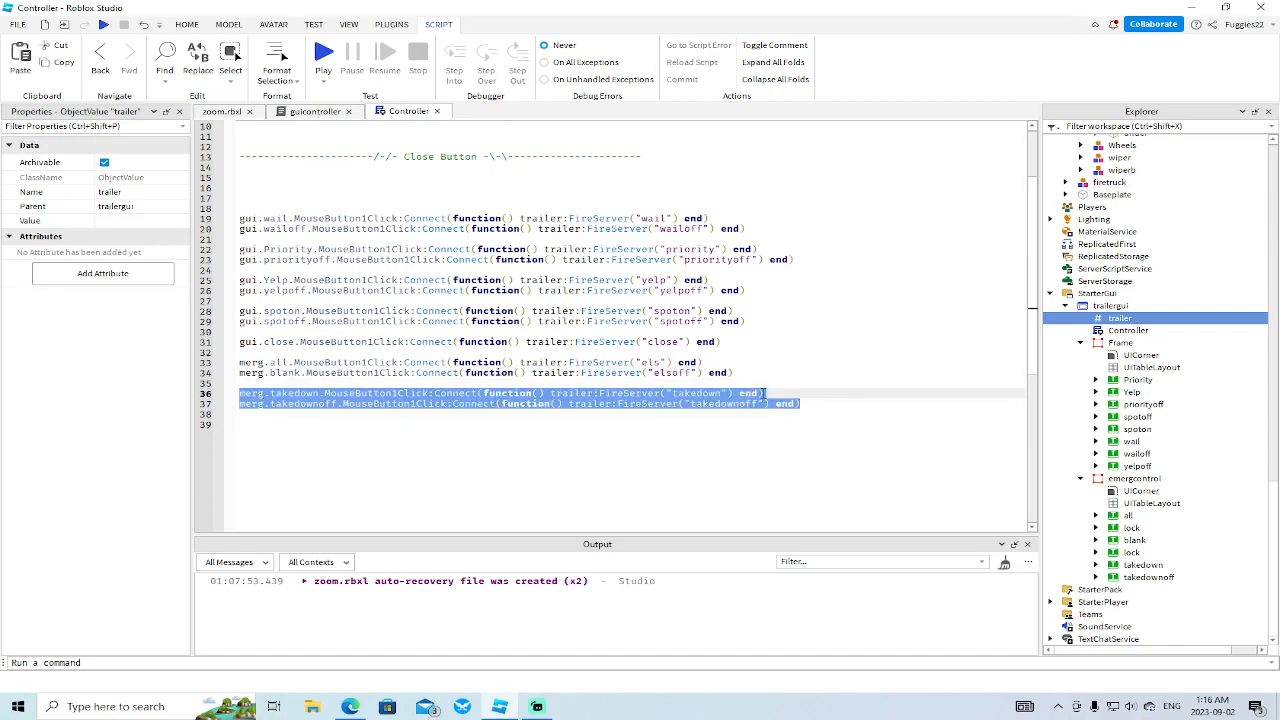
{"action": "left_click", "coordinate": [830, 403]}
{"action": "key", "text": "Return"}
{"action": "key", "text": "Return"}
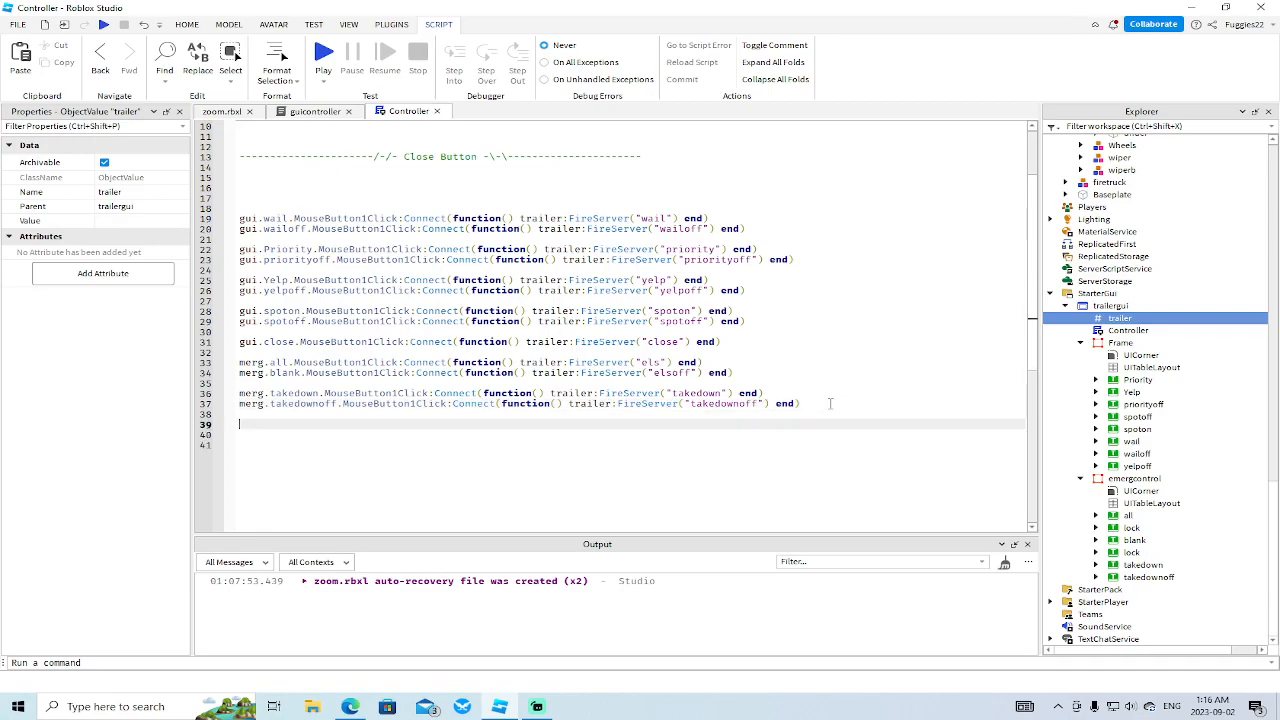
{"action": "key", "text": "ctrl+v"}
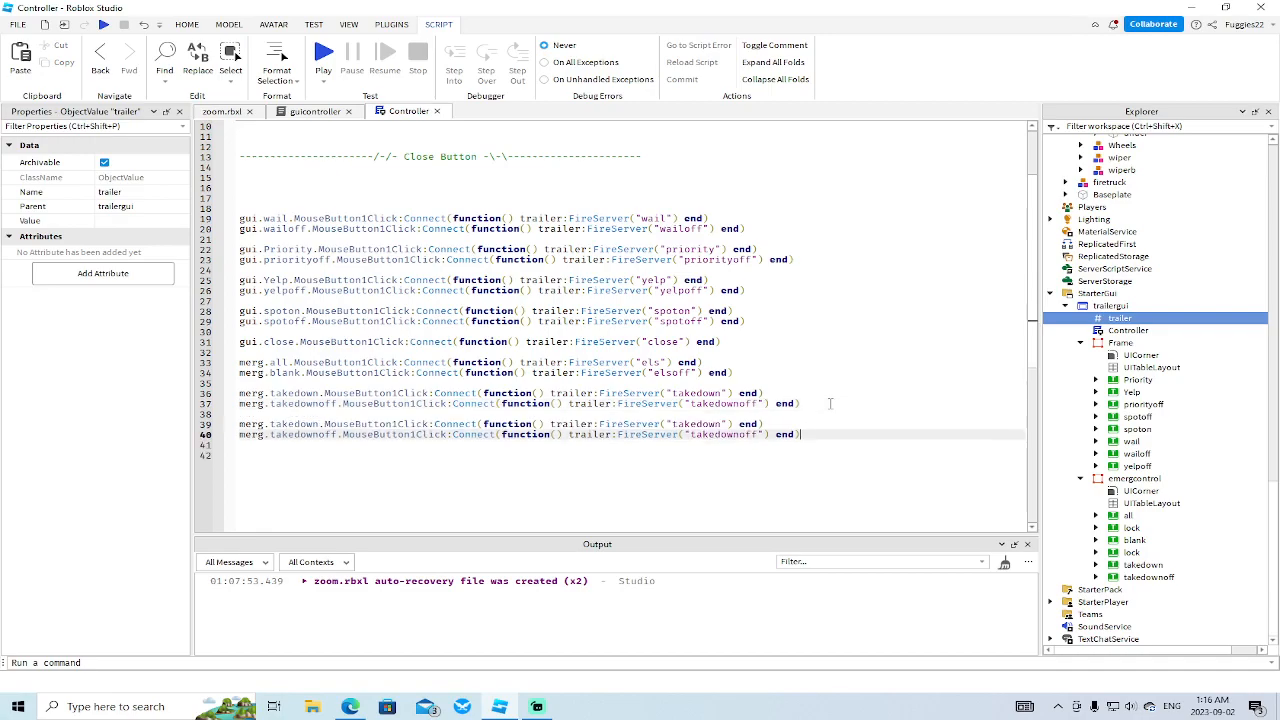
- In the first pasted connection line, replace the button reference "takedown" after "merg." with "lock"
{"action": "left_click", "coordinate": [295, 114]}
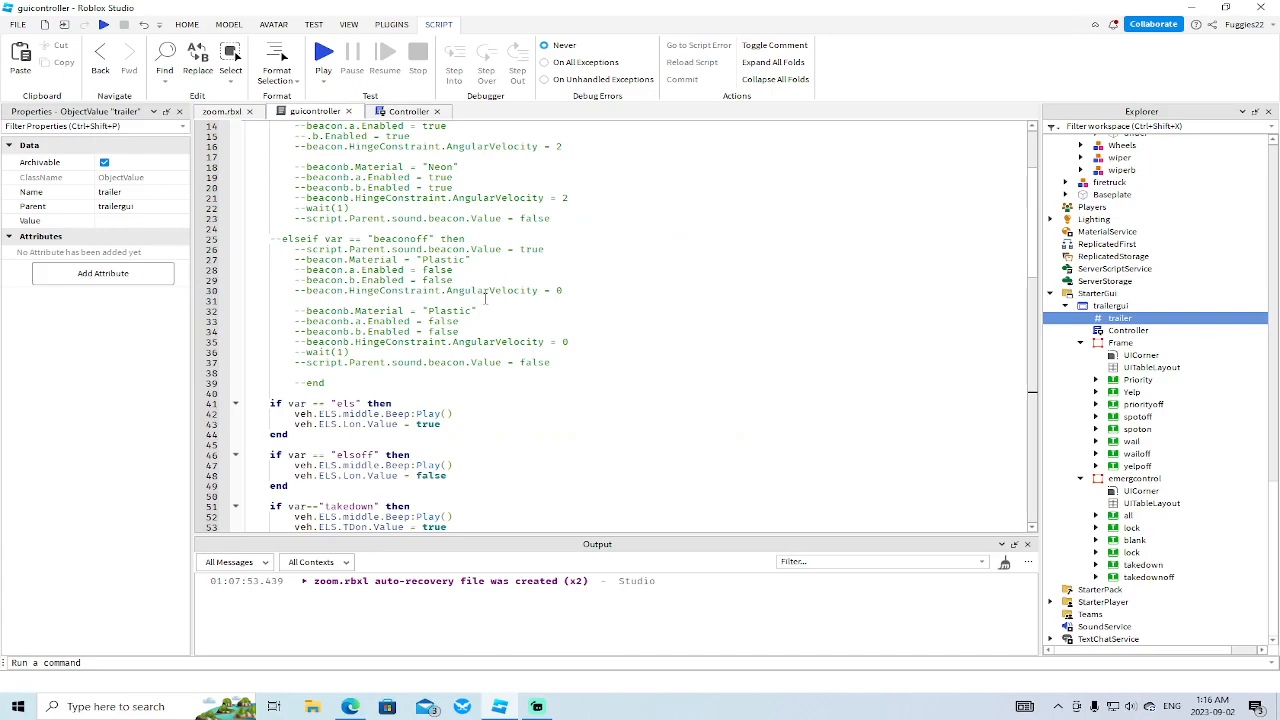
{"action": "scroll", "coordinate": [490, 303], "scroll_direction": "up", "scroll_amount": 5}
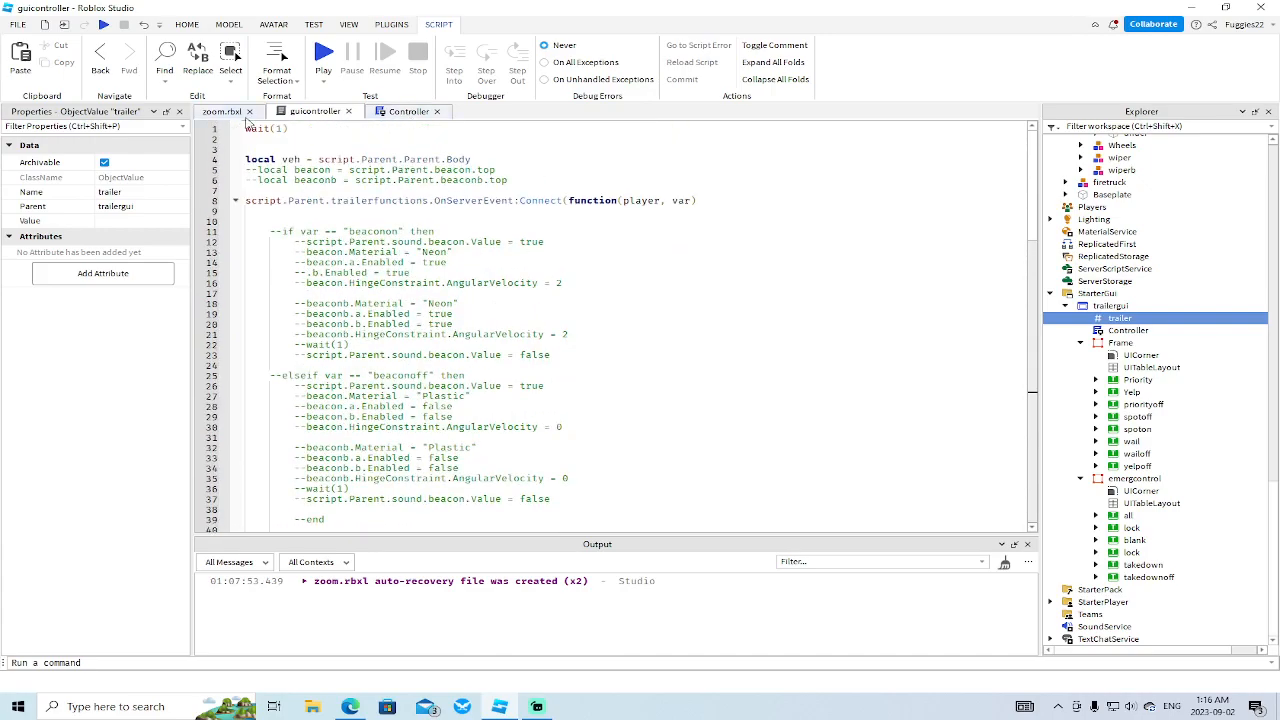
{"action": "left_click", "coordinate": [408, 114]}
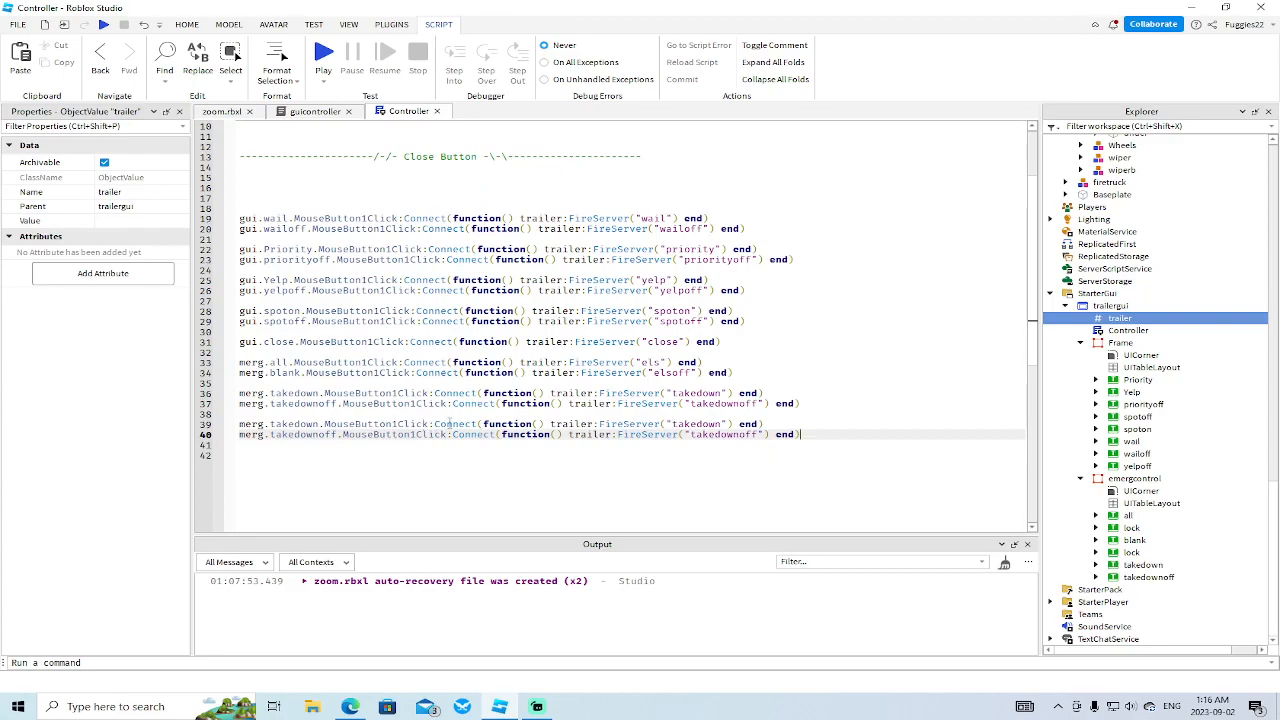
{"action": "left_click", "coordinate": [321, 424]}
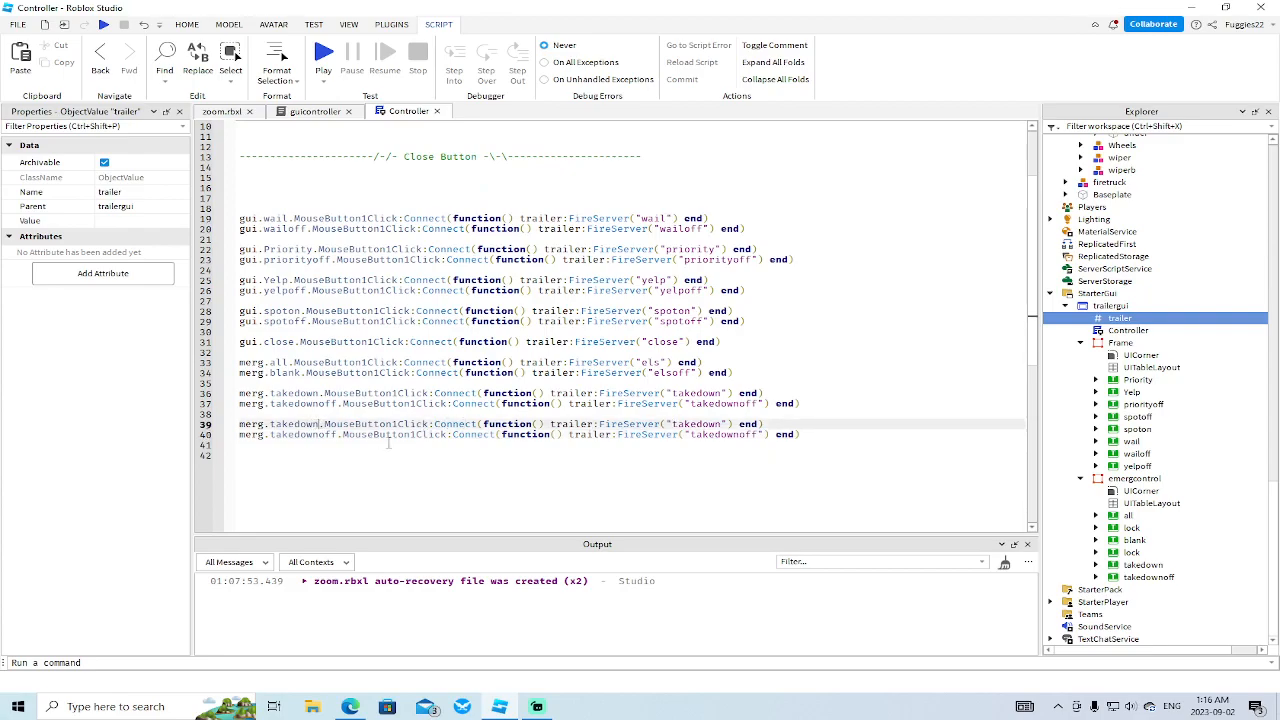
{"action": "key", "text": "BackSpace"}
{"action": "key", "text": "BackSpace"}
{"action": "key", "text": "BackSpace"}
{"action": "key", "text": "BackSpace"}
{"action": "key", "text": "BackSpace"}
{"action": "key", "text": "BackSpace"}
{"action": "key", "text": "BackSpace"}
{"action": "key", "text": "BackSpace"}
{"action": "key", "text": "BackSpace"}
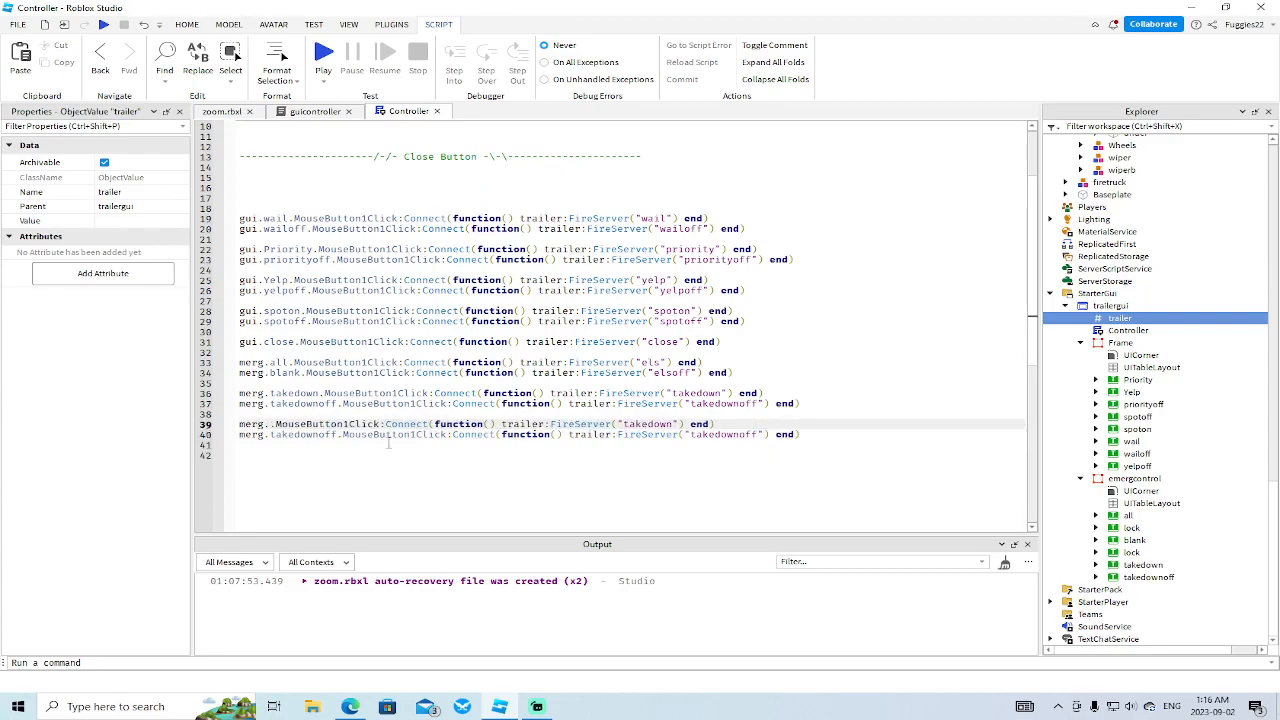
{"action": "type", "text": "lock"}
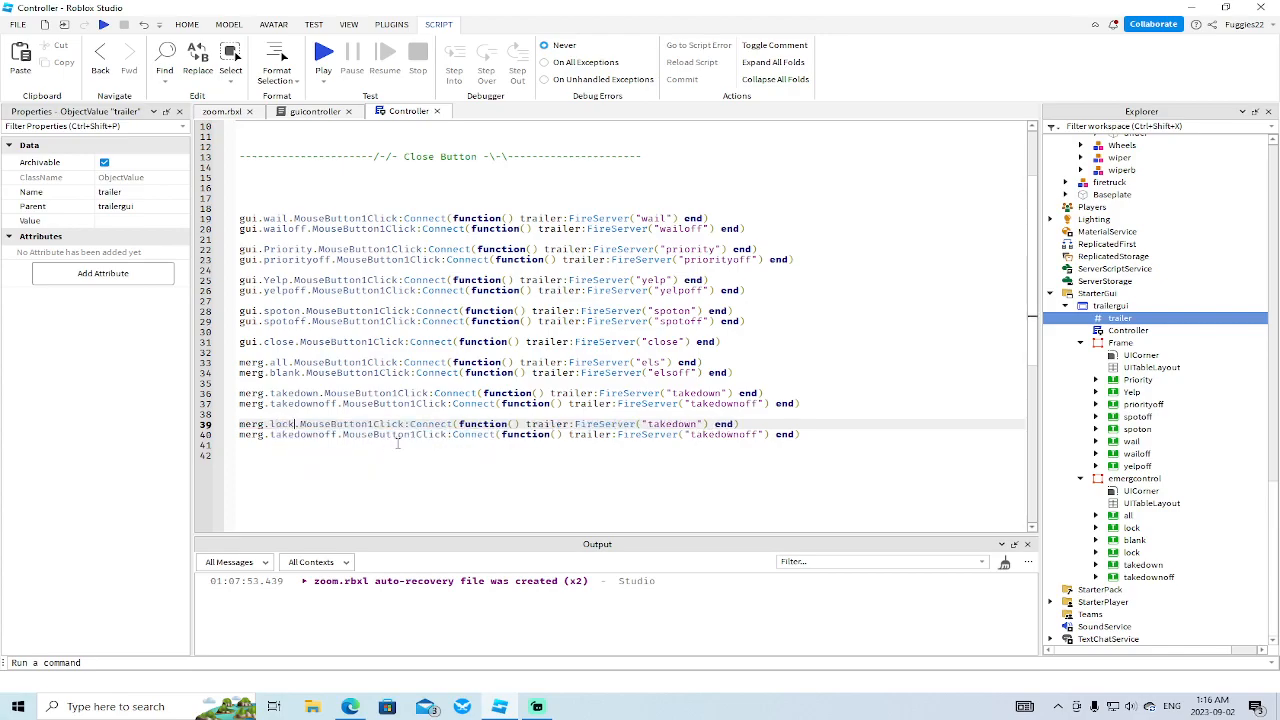
- In the second pasted connection line, replace the button reference "takedownoff" after "merg." with "unl"
{"action": "left_click", "coordinate": [338, 434]}
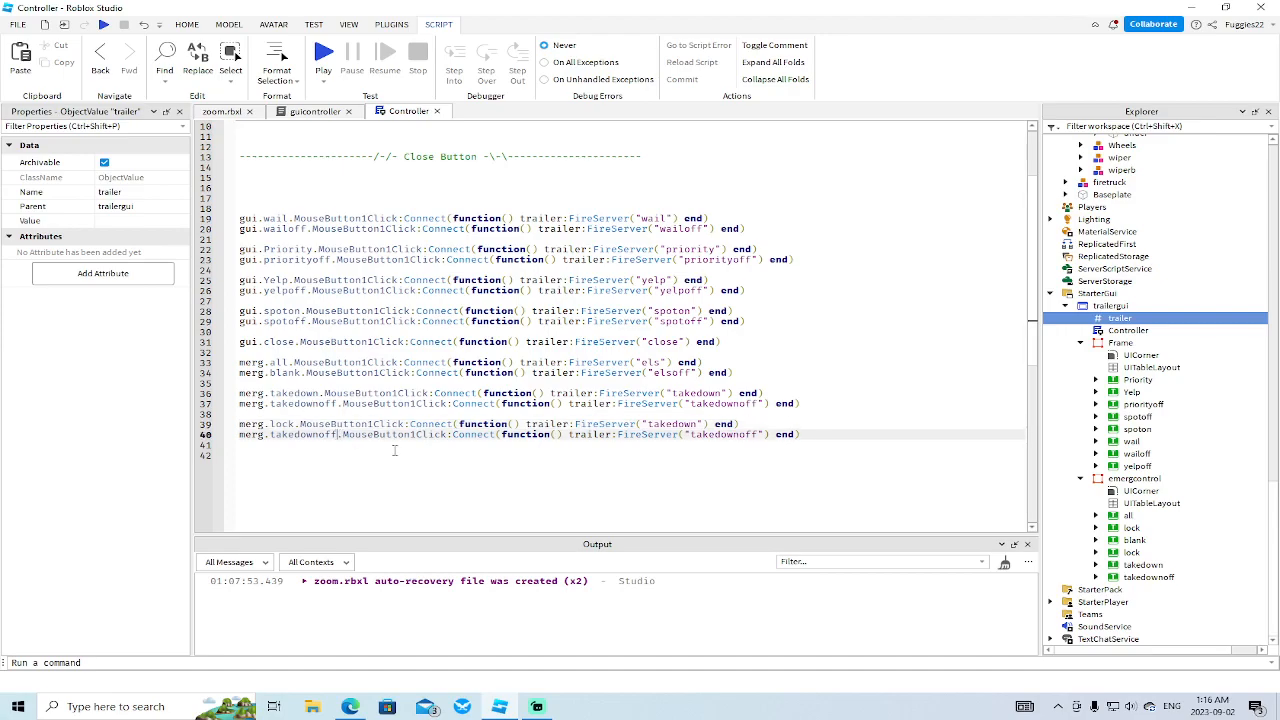
{"action": "key", "text": "BackSpace"}
{"action": "key", "text": "BackSpace"}
{"action": "key", "text": "BackSpace"}
{"action": "key", "text": "BackSpace"}
{"action": "key", "text": "BackSpace"}
{"action": "key", "text": "BackSpace"}
{"action": "key", "text": "BackSpace"}
{"action": "key", "text": "BackSpace"}
{"action": "key", "text": "BackSpace"}
{"action": "key", "text": "BackSpace"}
{"action": "key", "text": "BackSpace"}
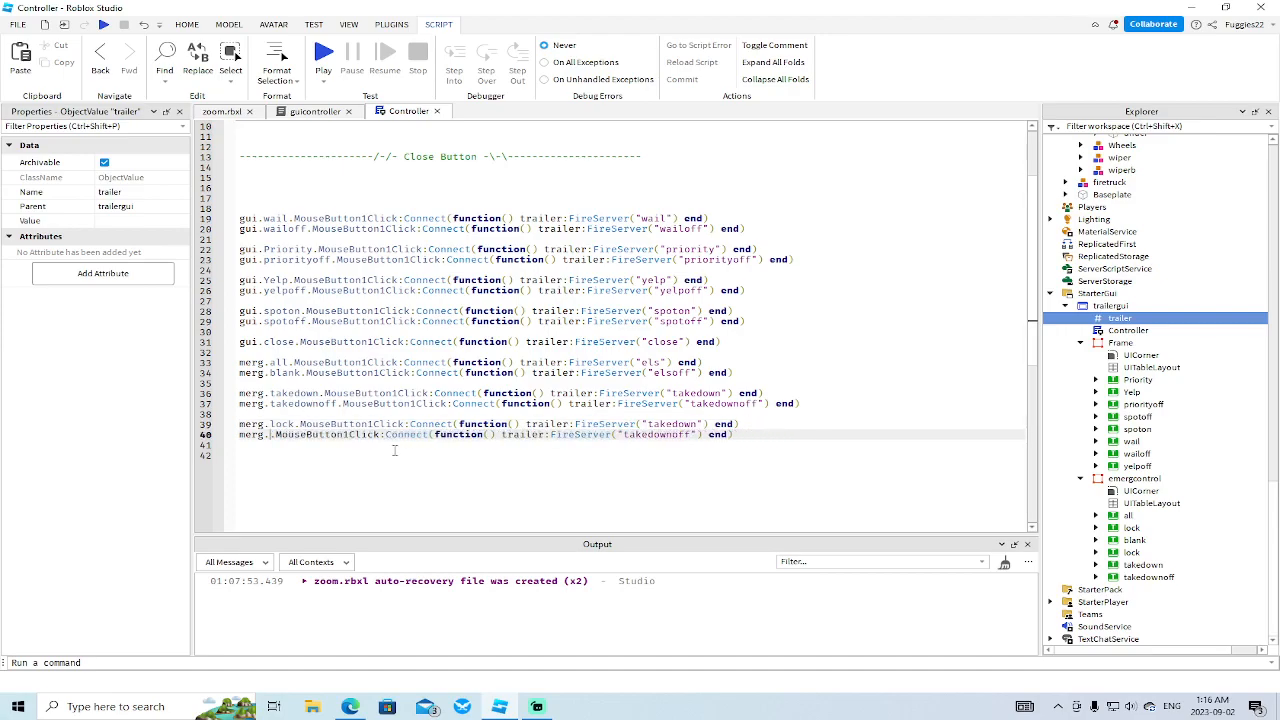
{"action": "type", "text": "un"}
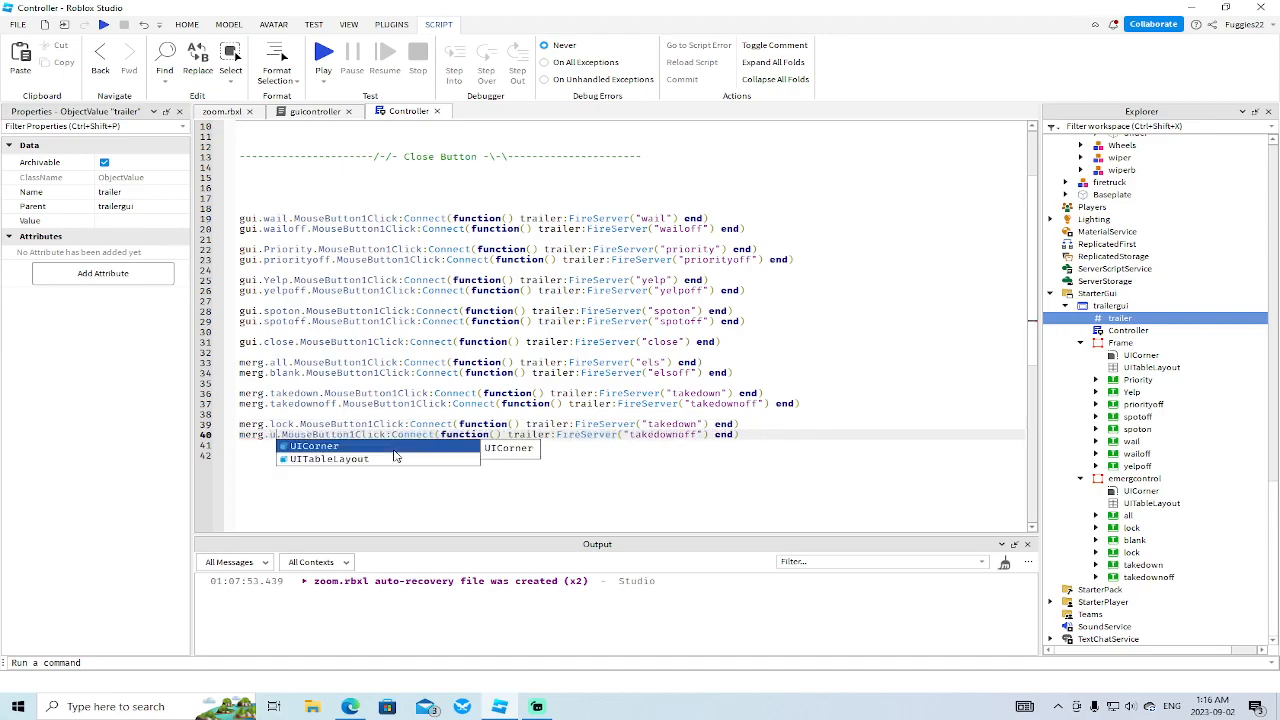
{"action": "type", "text": "l"}
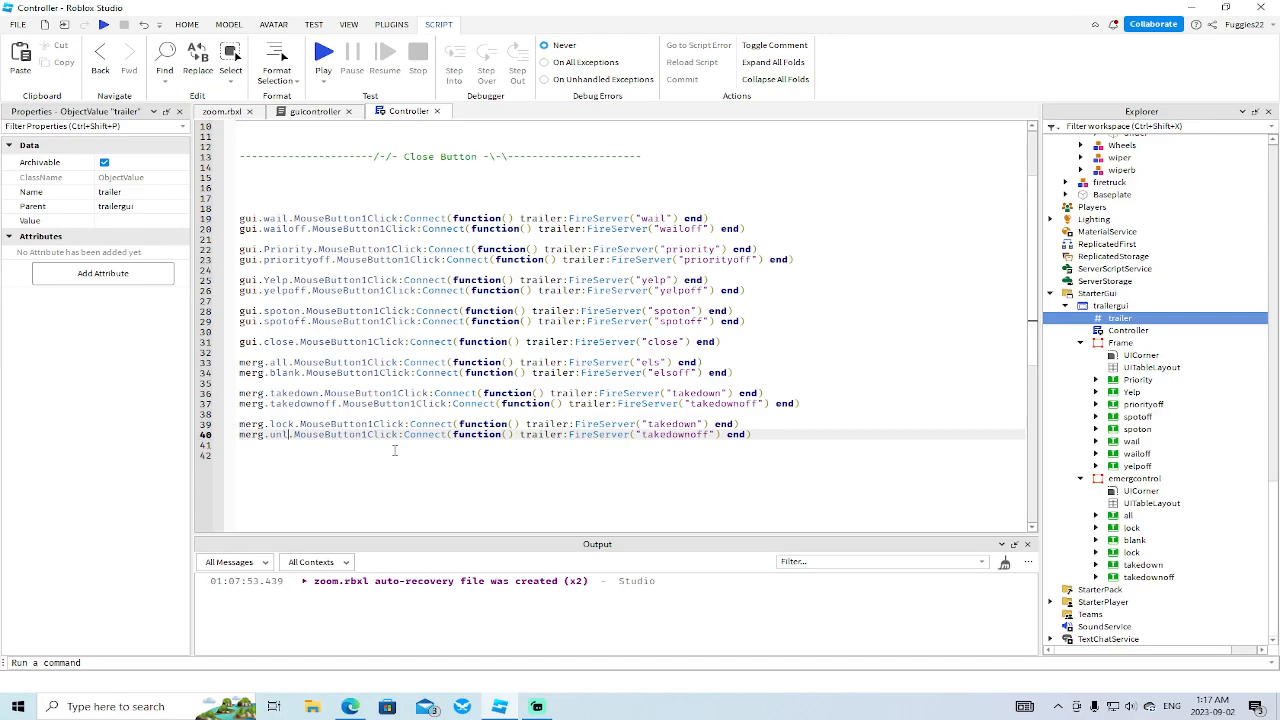
- Rename the second "lock" button in the emergcontrol frame to "unlock" and check which button it is in the scene
{"action": "left_click", "coordinate": [1131, 552]}
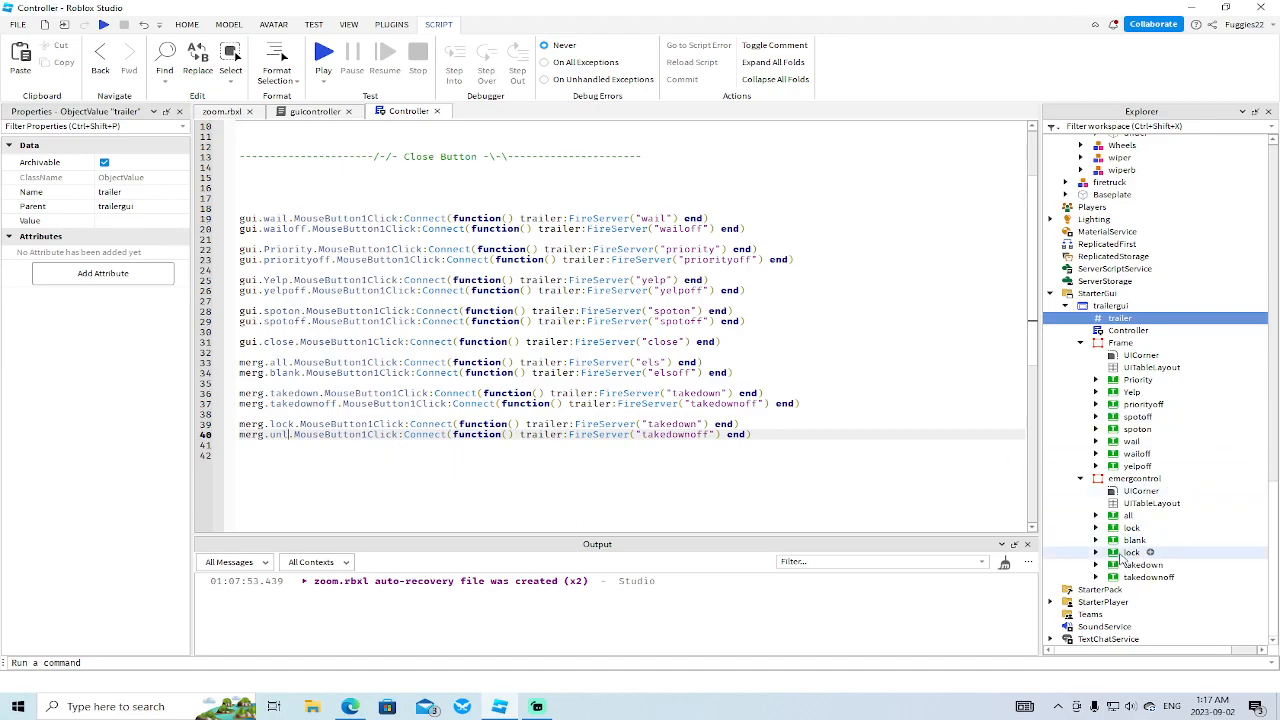
{"action": "right_click", "coordinate": [1131, 552]}
{"action": "left_click", "coordinate": [1101, 161]}
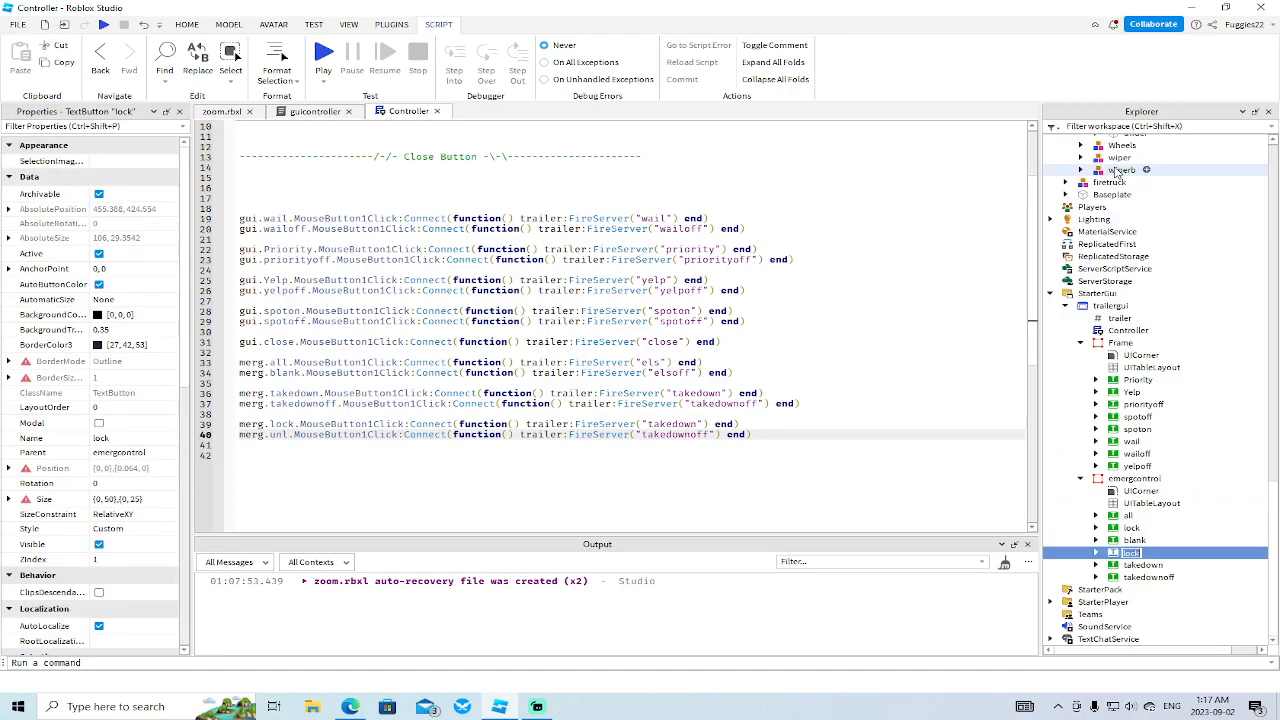
{"action": "type", "text": "unlock"}
{"action": "key", "text": "Return"}
{"action": "left_click", "coordinate": [221, 111]}
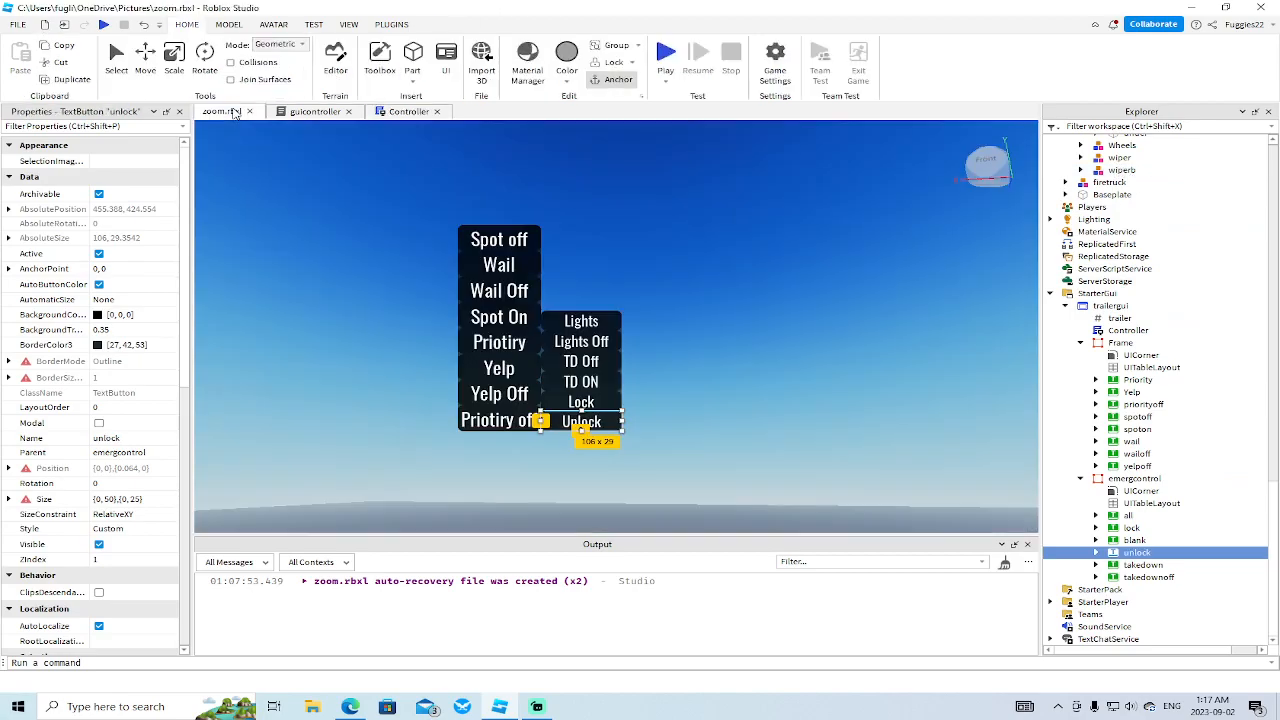
- In the Controller script, complete the last connection's button reference as "merg.unlock" and add a blank line after each of the lock and unlock lines
{"action": "left_click", "coordinate": [409, 111]}
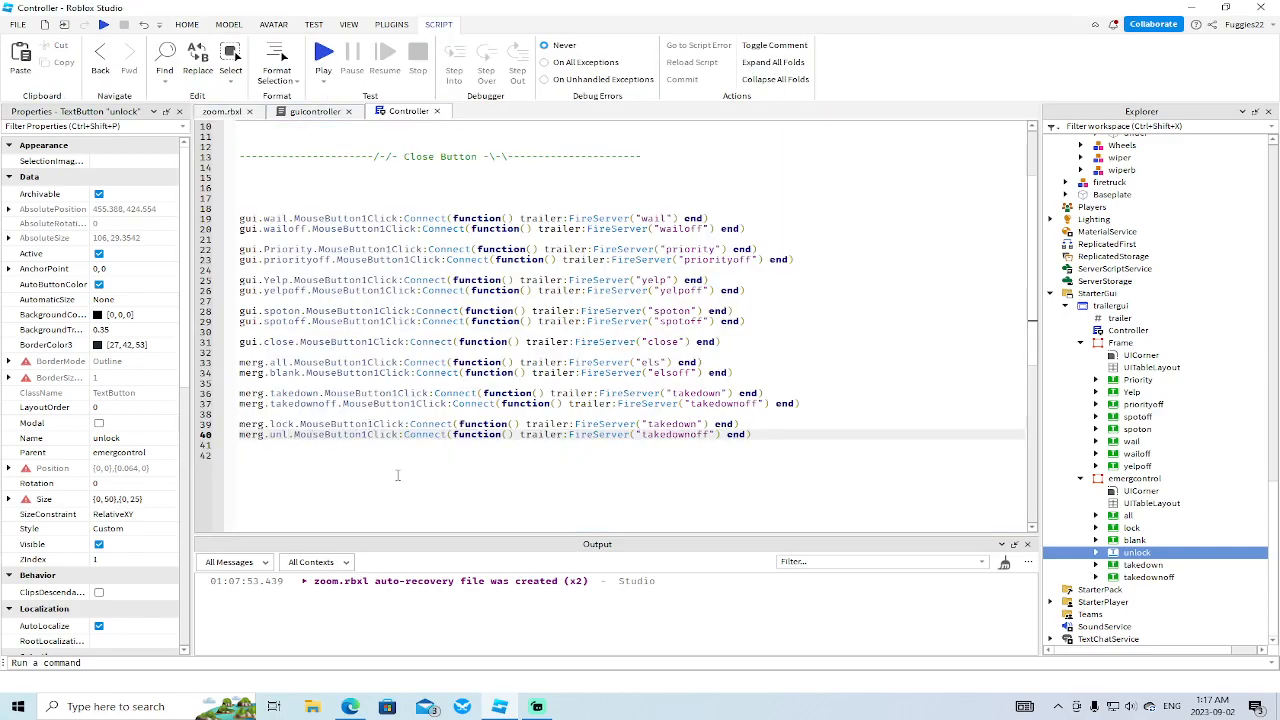
{"action": "key", "text": "BackSpace"}
{"action": "type", "text": "lock"}
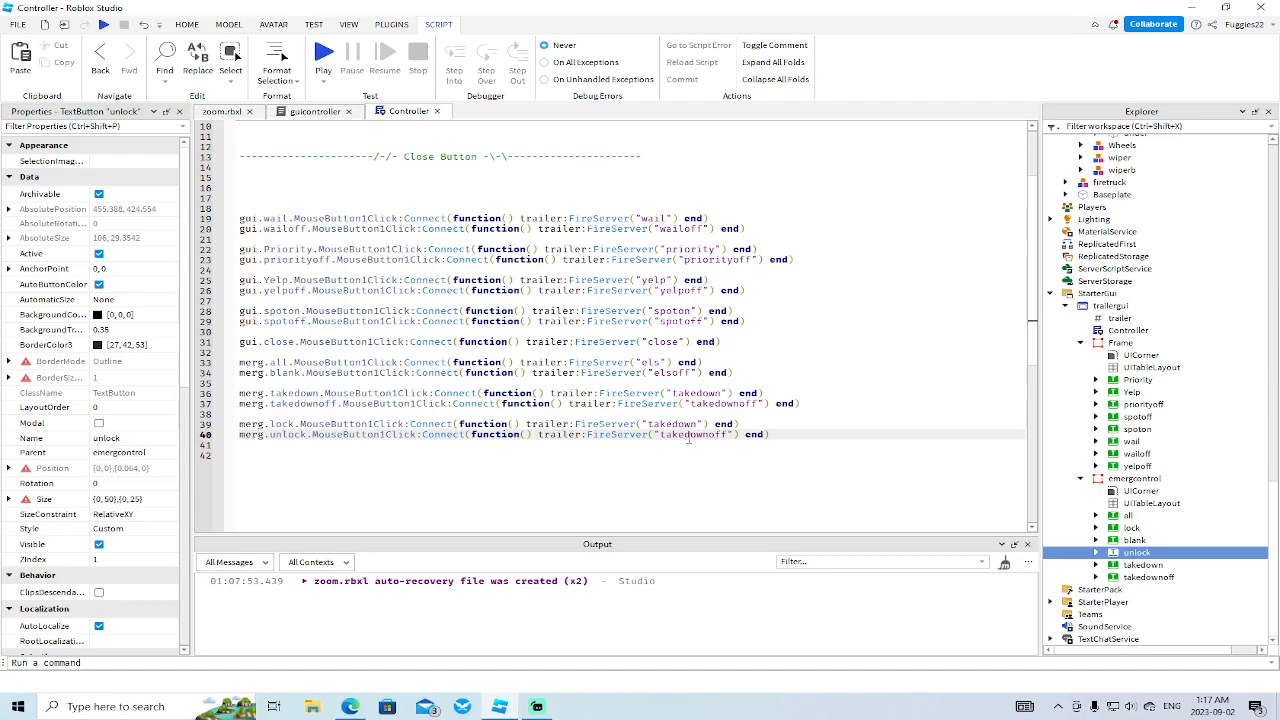
{"action": "left_click", "coordinate": [741, 424]}
{"action": "key", "text": "Return"}
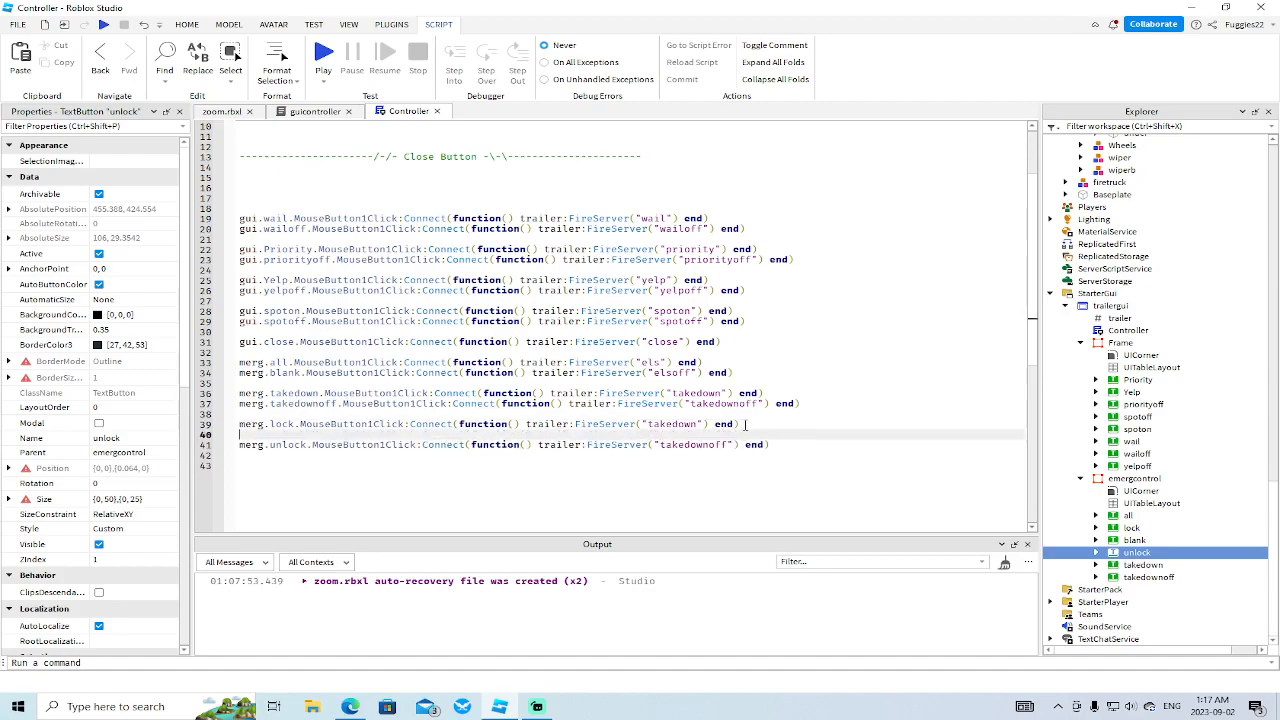
{"action": "left_click", "coordinate": [778, 444]}
{"action": "key", "text": "Return"}
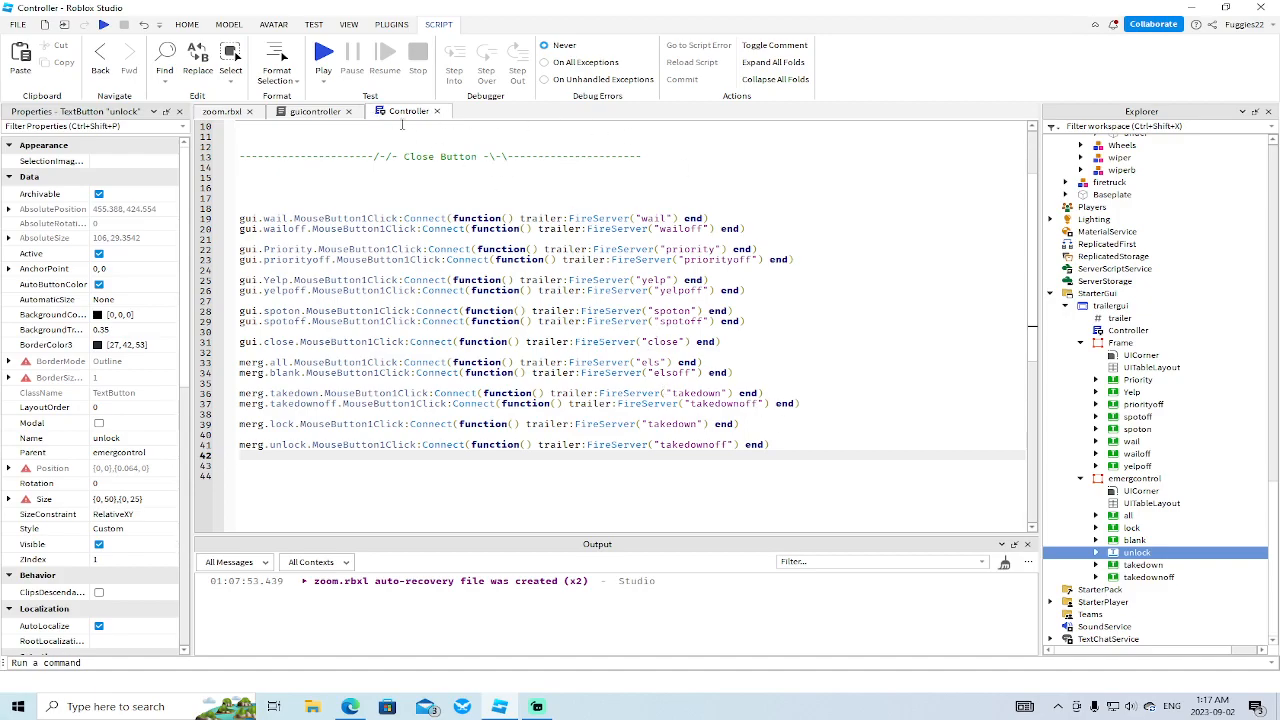
- In the guicontroller script, begin an "if var ==" condition inside the OnServerEvent function, above the commented-out beaconon block
{"action": "left_click", "coordinate": [318, 112]}
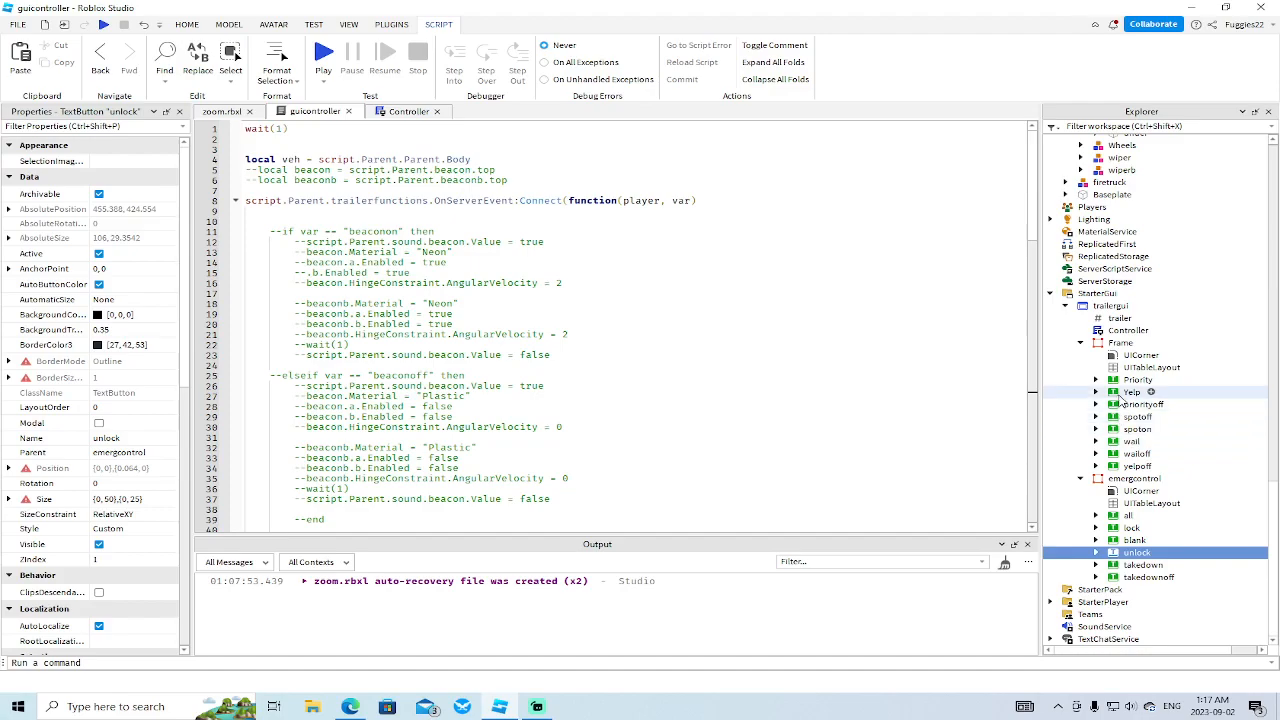
{"action": "scroll", "coordinate": [1121, 398], "scroll_direction": "up", "scroll_amount": 10}
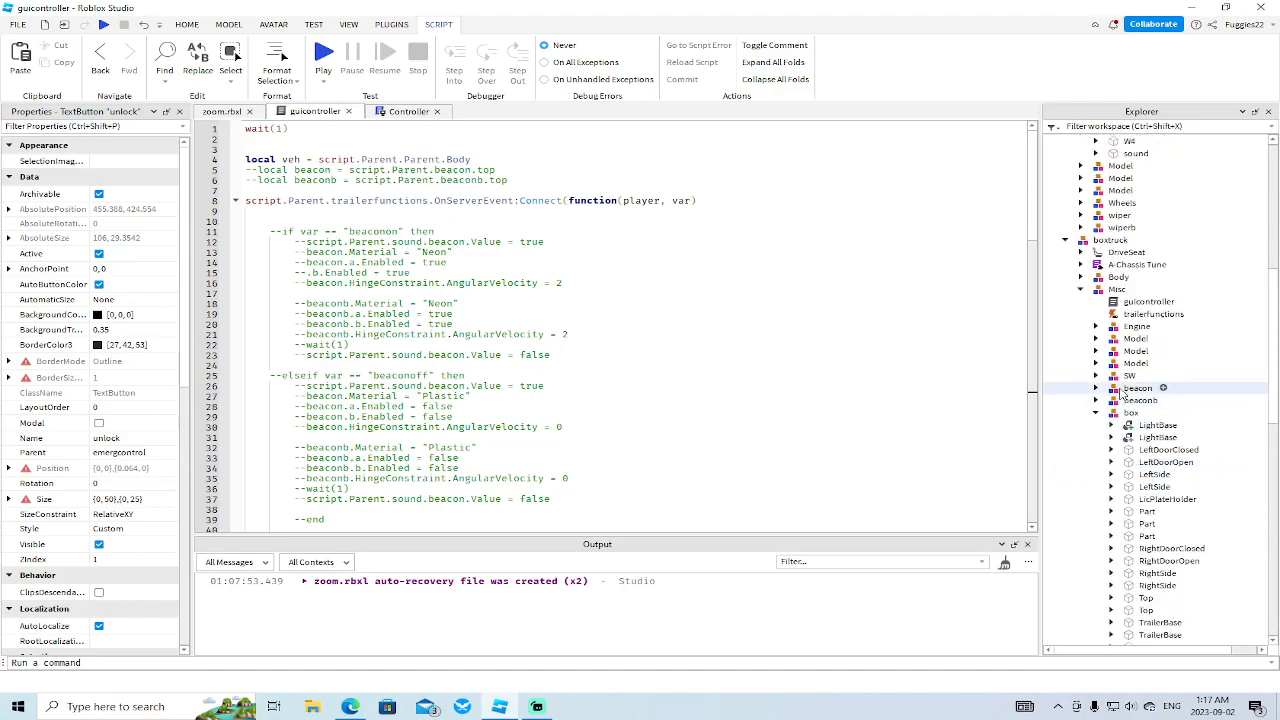
{"action": "scroll", "coordinate": [606, 302], "scroll_direction": "down", "scroll_amount": 10}
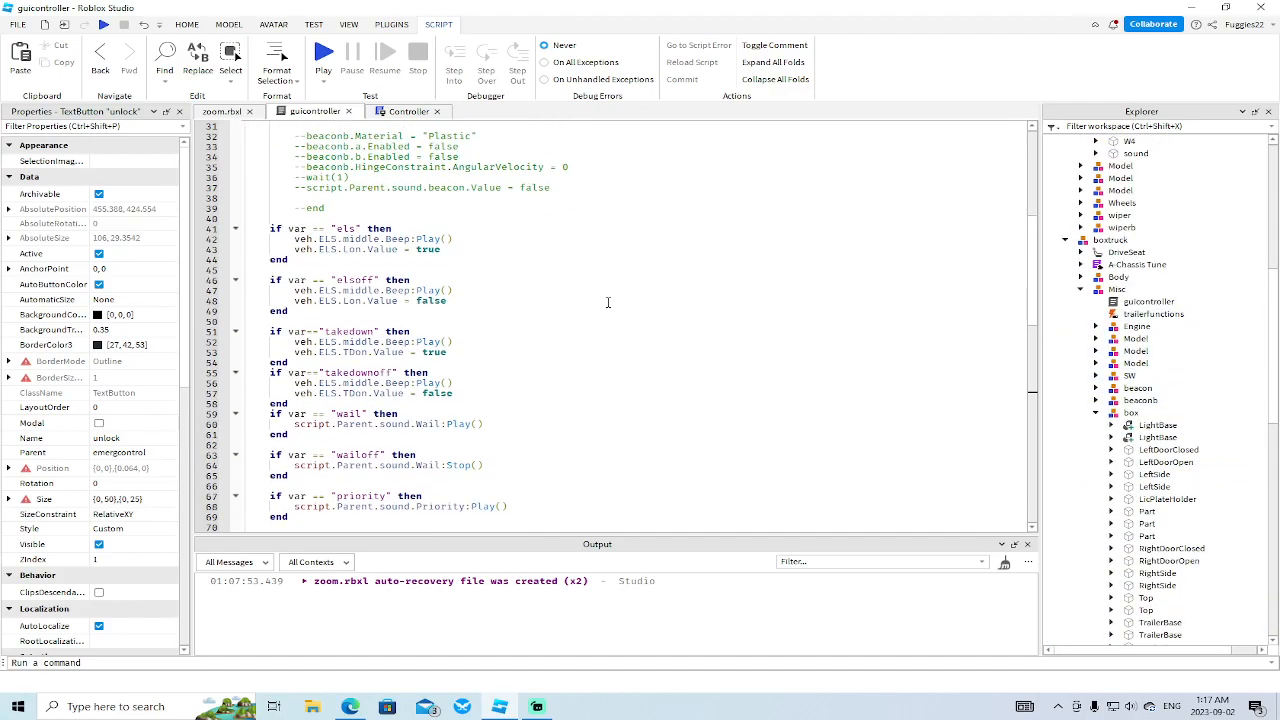
{"action": "scroll", "coordinate": [607, 302], "scroll_direction": "down", "scroll_amount": 4}
{"action": "scroll", "coordinate": [607, 302], "scroll_direction": "up", "scroll_amount": 12}
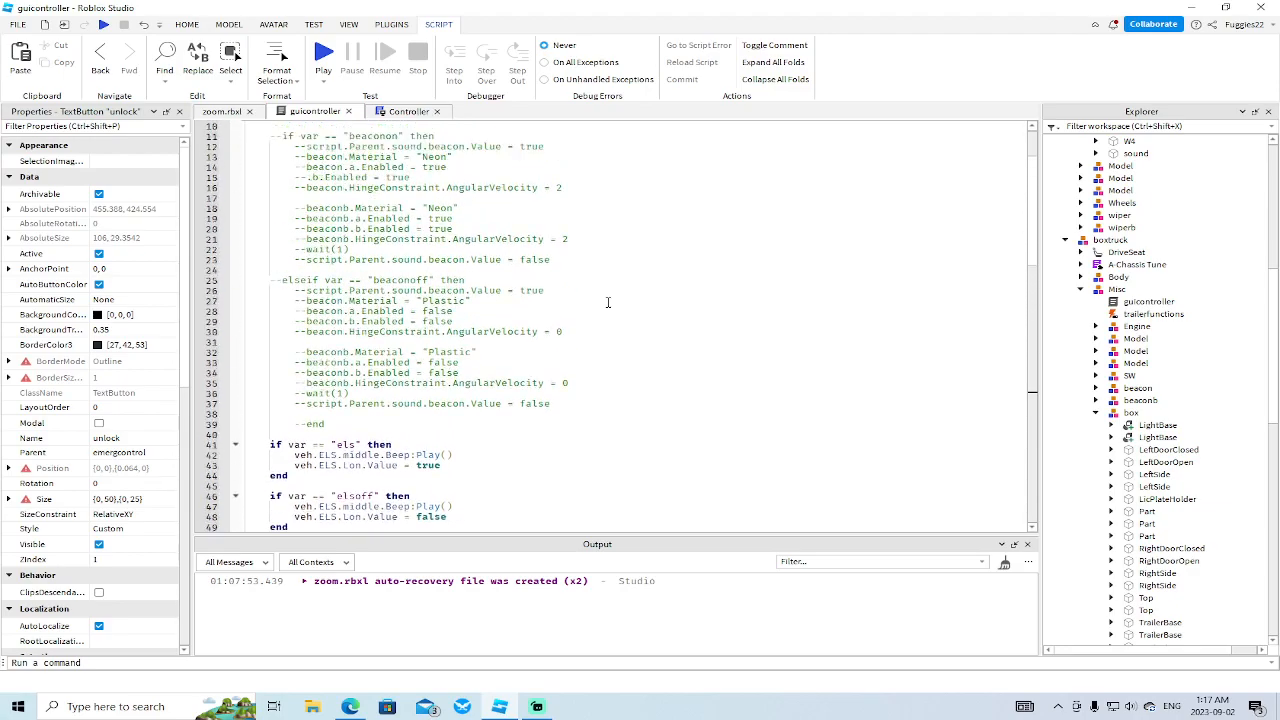
{"action": "scroll", "coordinate": [605, 305], "scroll_direction": "down", "scroll_amount": 10}
{"action": "scroll", "coordinate": [604, 307], "scroll_direction": "up", "scroll_amount": 2}
{"action": "scroll", "coordinate": [604, 307], "scroll_direction": "up", "scroll_amount": 9}
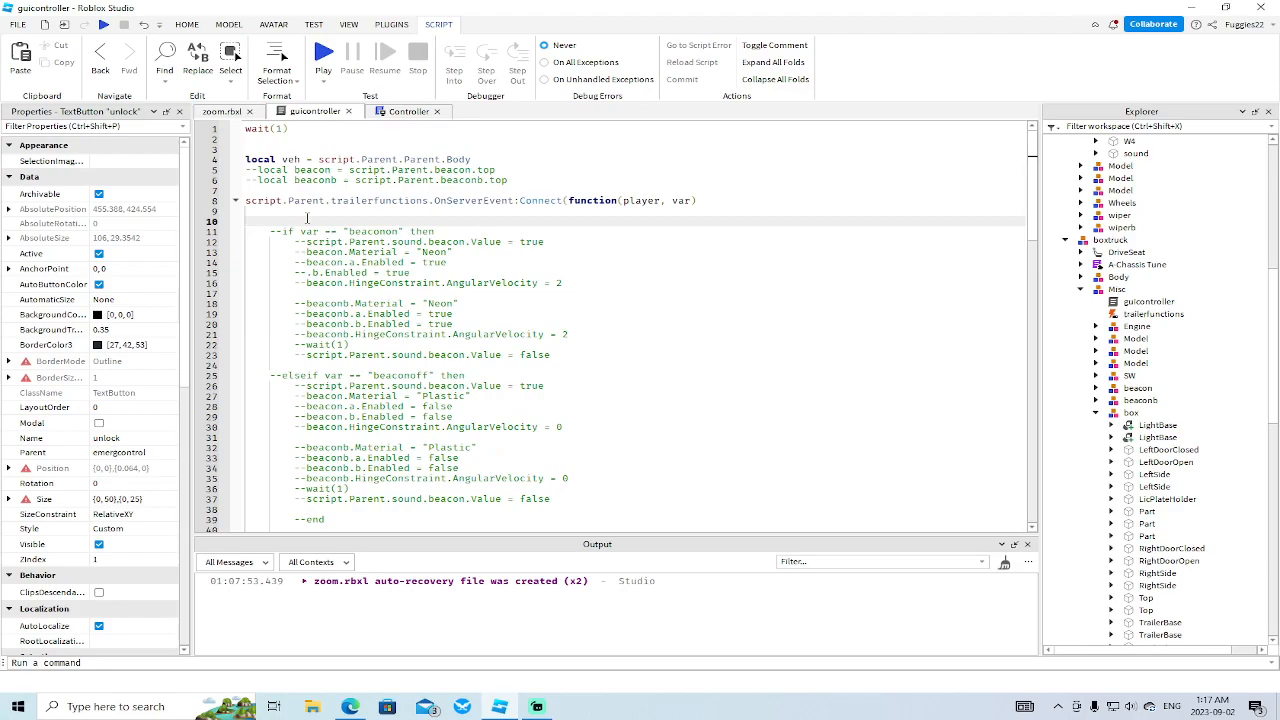
{"action": "type", "text": "f var =="}
- In the Controller script's merg.lock connection, change the FireServer argument to "lock"
{"action": "left_click", "coordinate": [405, 109]}
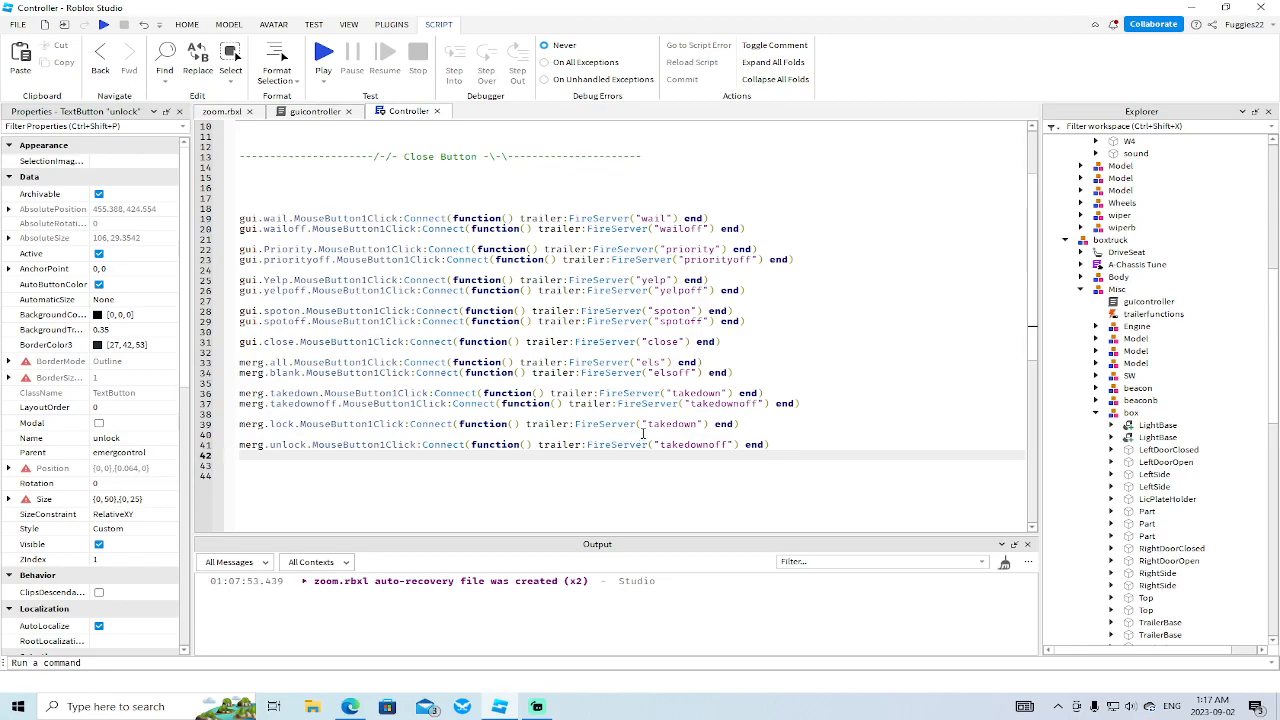
{"action": "double_click", "coordinate": [650, 425]}
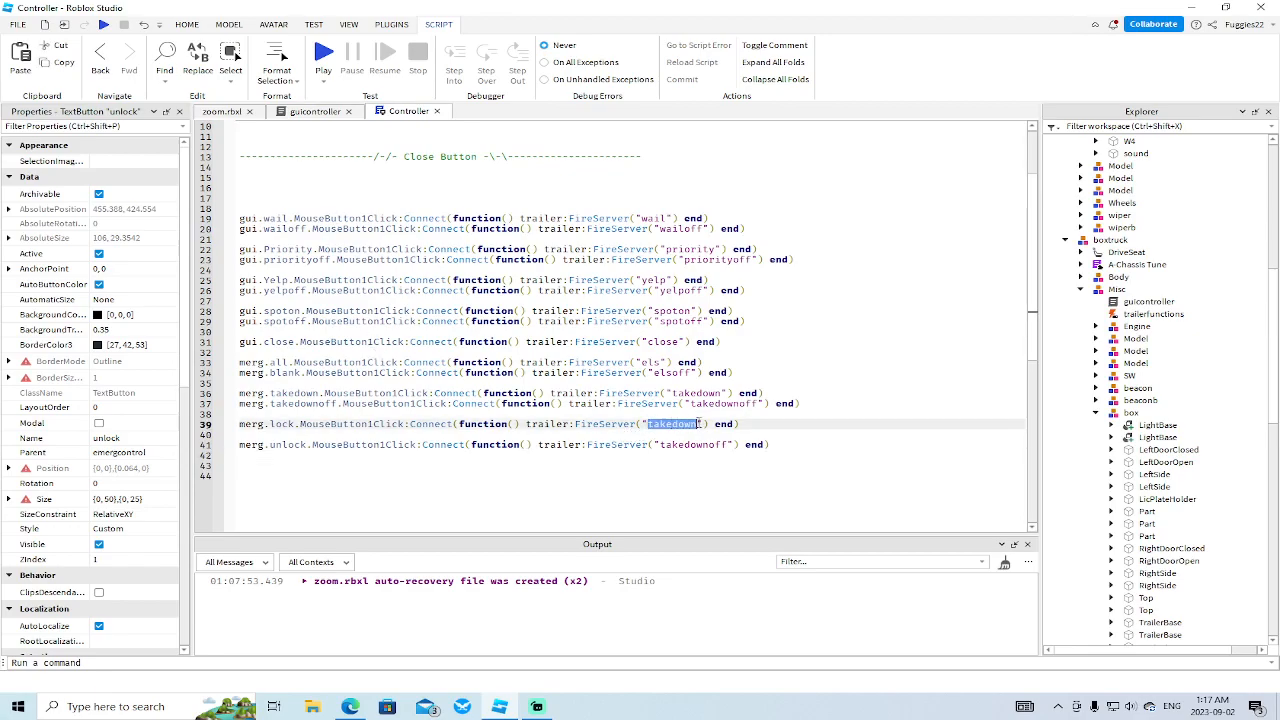
{"action": "type", "text": "lov"}
{"action": "key", "text": "BackSpace"}
{"action": "type", "text": "ck"}
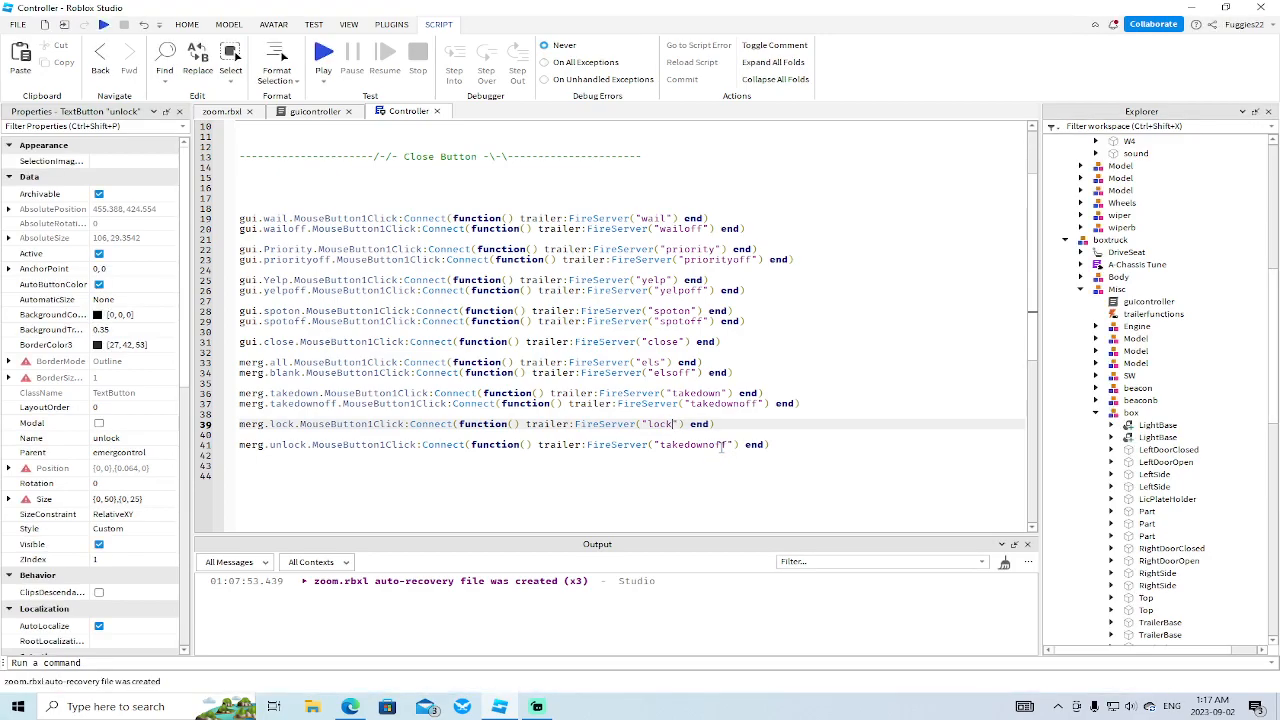
- In the merg.unlock connection, change the FireServer argument to "unlock"
{"action": "left_click", "coordinate": [730, 444]}
{"action": "key", "text": "BackSpace"}
{"action": "key", "text": "BackSpace"}
{"action": "key", "text": "BackSpace"}
{"action": "key", "text": "BackSpace"}
{"action": "key", "text": "BackSpace"}
{"action": "key", "text": "BackSpace"}
{"action": "key", "text": "BackSpace"}
{"action": "key", "text": "BackSpace"}
{"action": "key", "text": "BackSpace"}
{"action": "key", "text": "BackSpace"}
{"action": "key", "text": "BackSpace"}
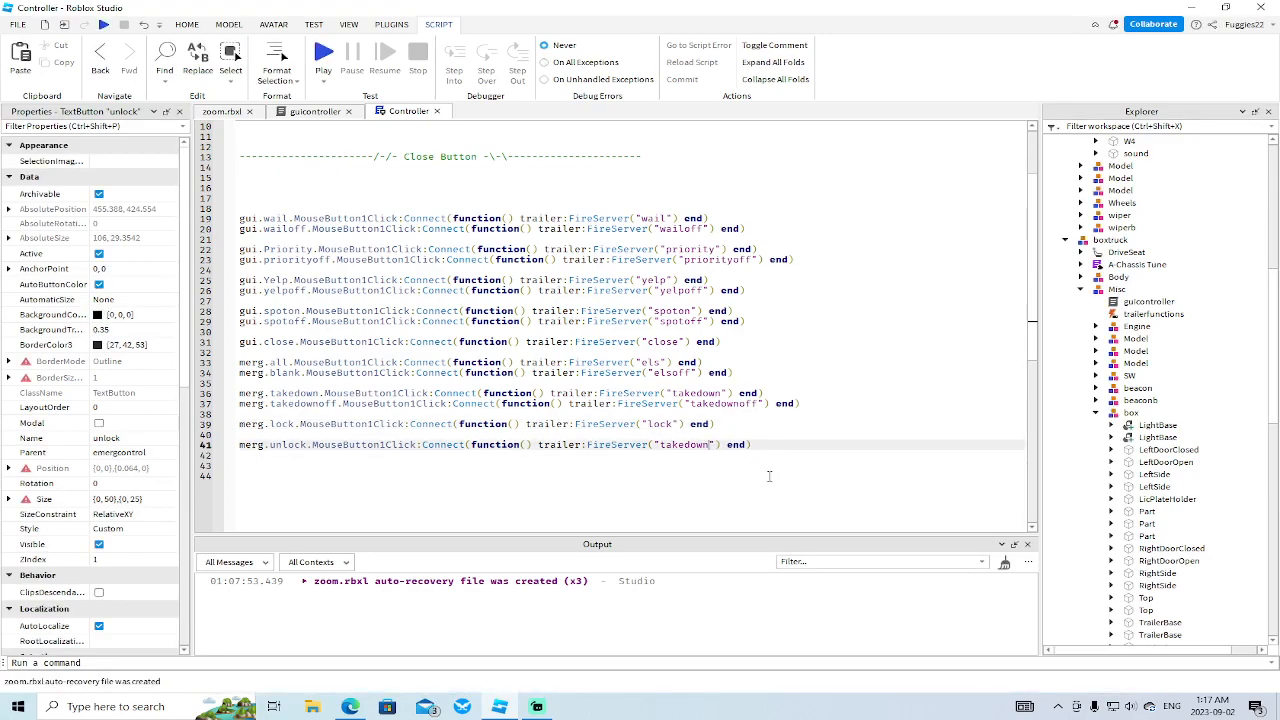
{"action": "type", "text": "unlock"}
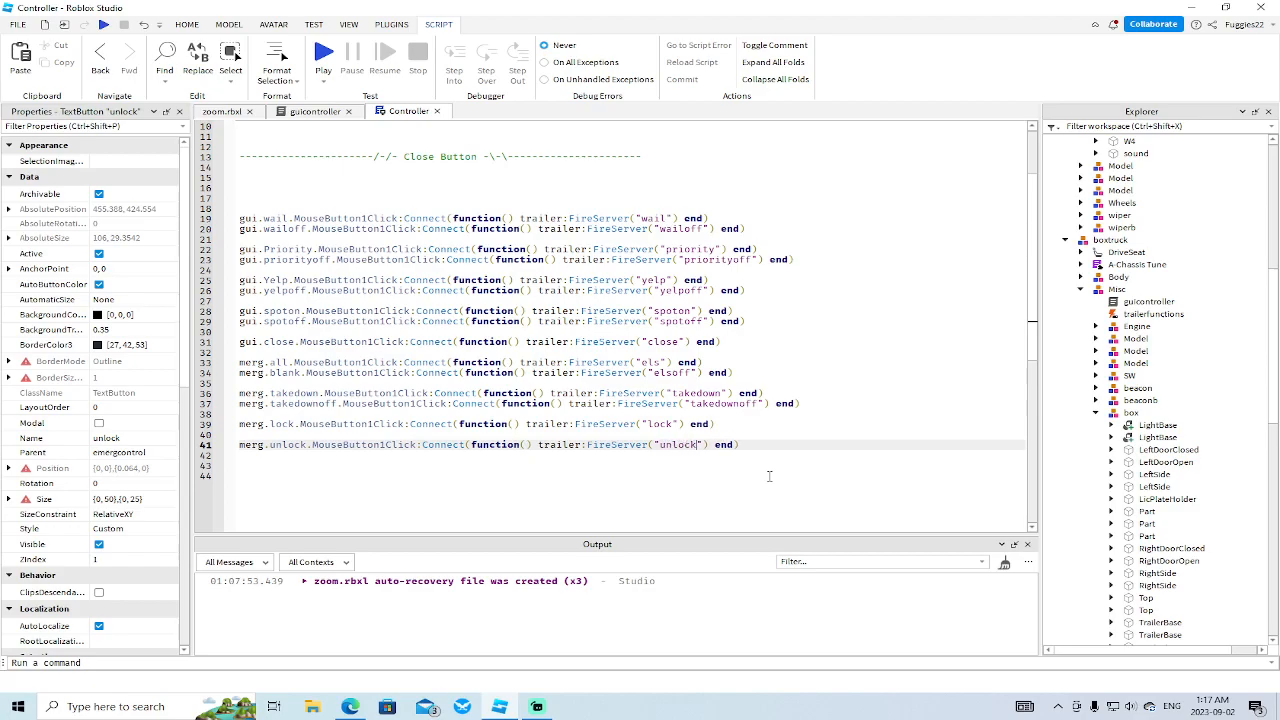
- In the guicontroller script, complete the new condition as if var == "lock" then, with an empty body closed by end
{"action": "scroll", "coordinate": [785, 379], "scroll_direction": "up", "scroll_amount": 3}
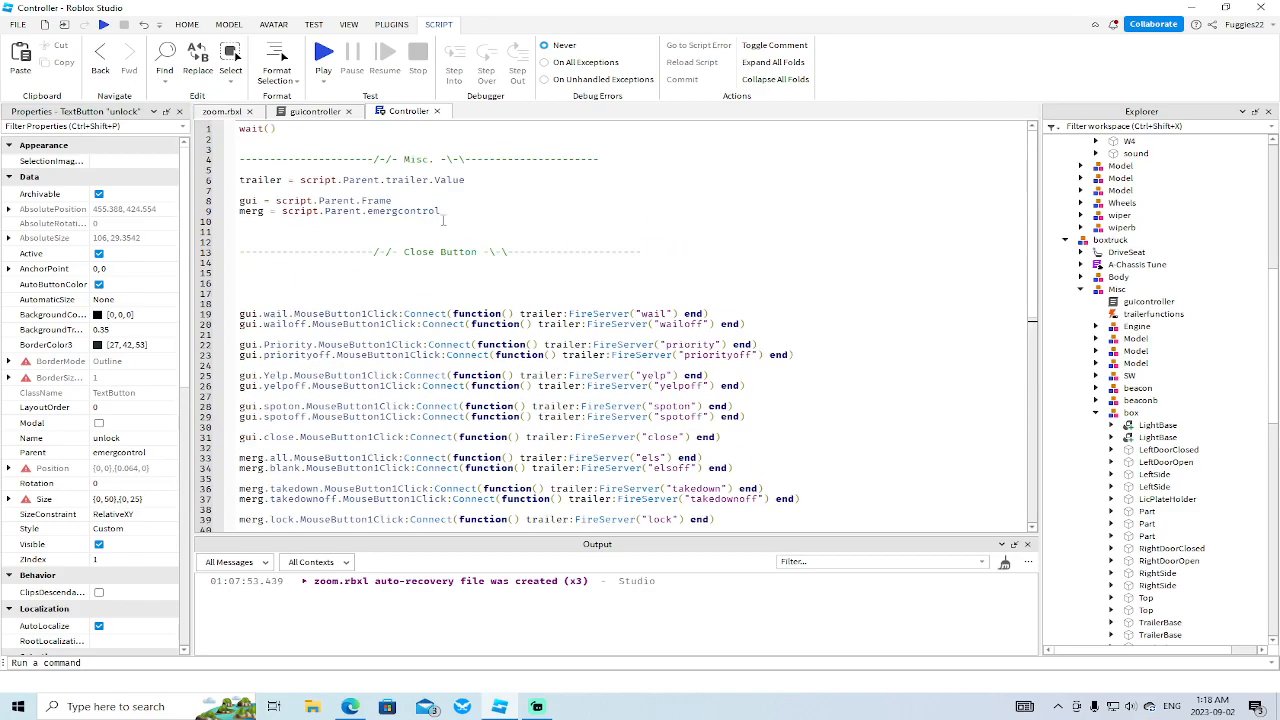
{"action": "scroll", "coordinate": [748, 386], "scroll_direction": "down", "scroll_amount": 2}
{"action": "scroll", "coordinate": [811, 482], "scroll_direction": "down", "scroll_amount": 1}
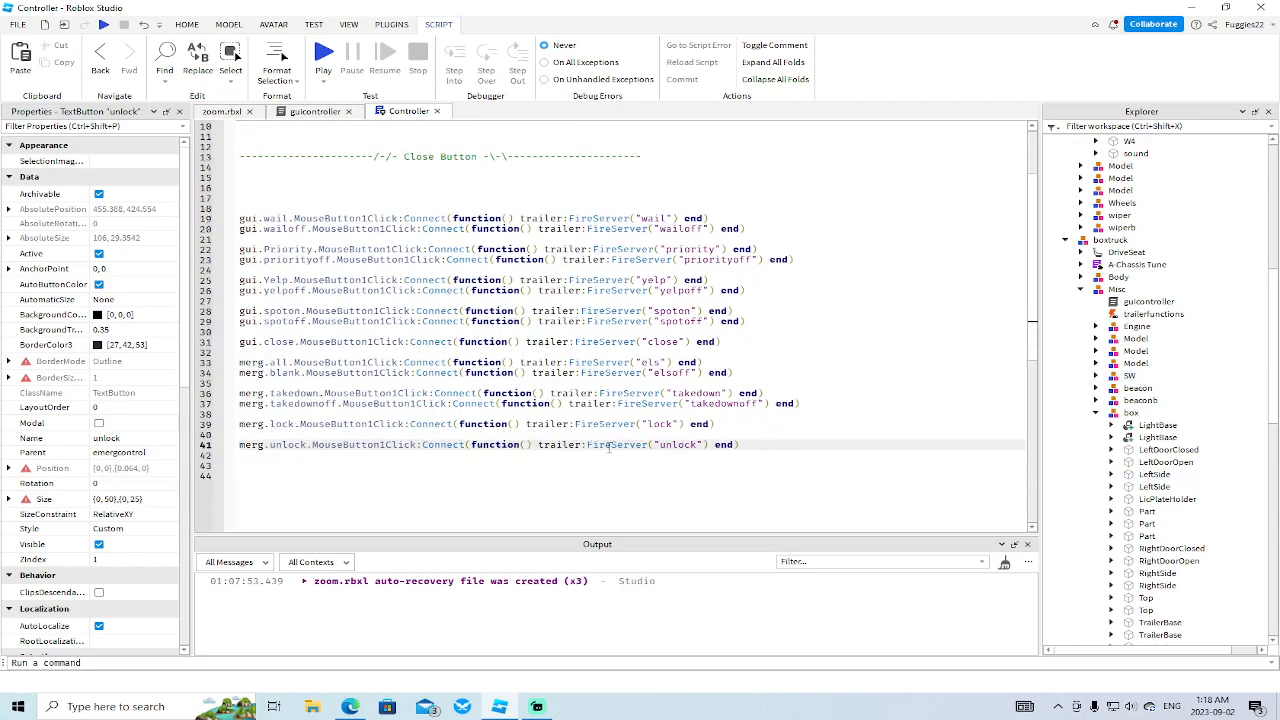
{"action": "left_click", "coordinate": [308, 111]}
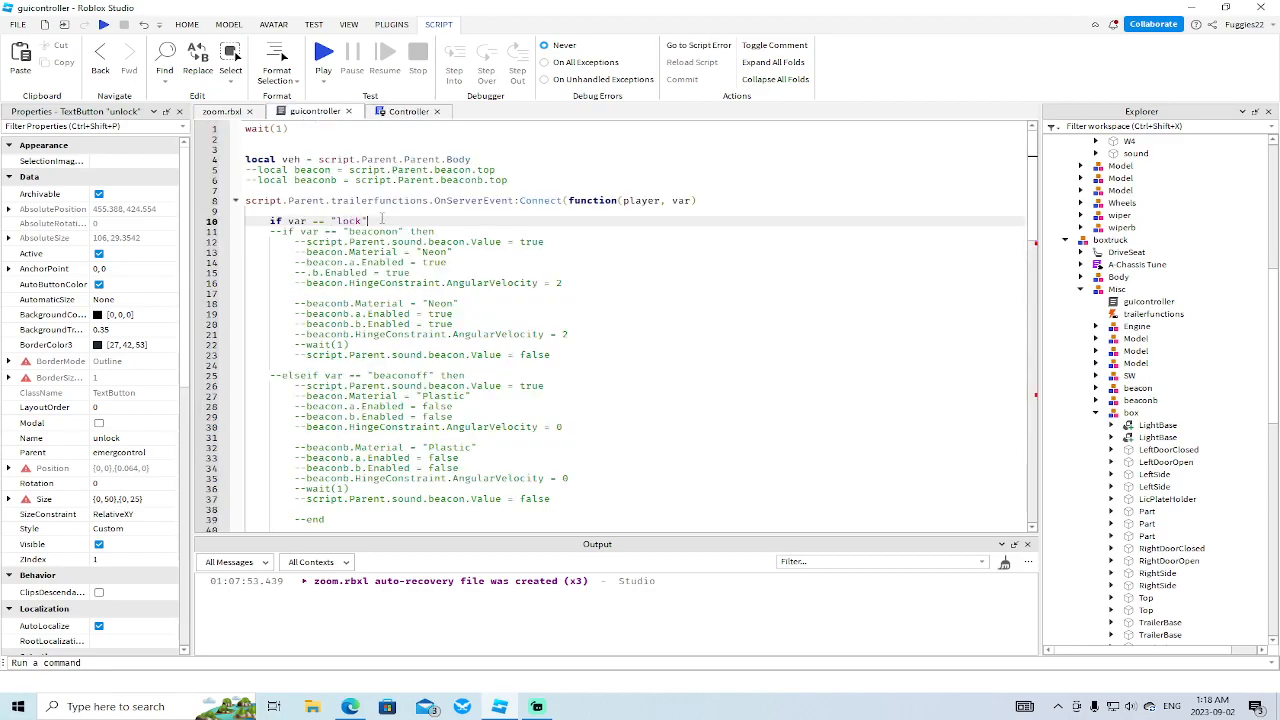
{"action": "type", "text": "then"}
{"action": "key", "text": "Return"}
{"action": "key", "text": "Return"}
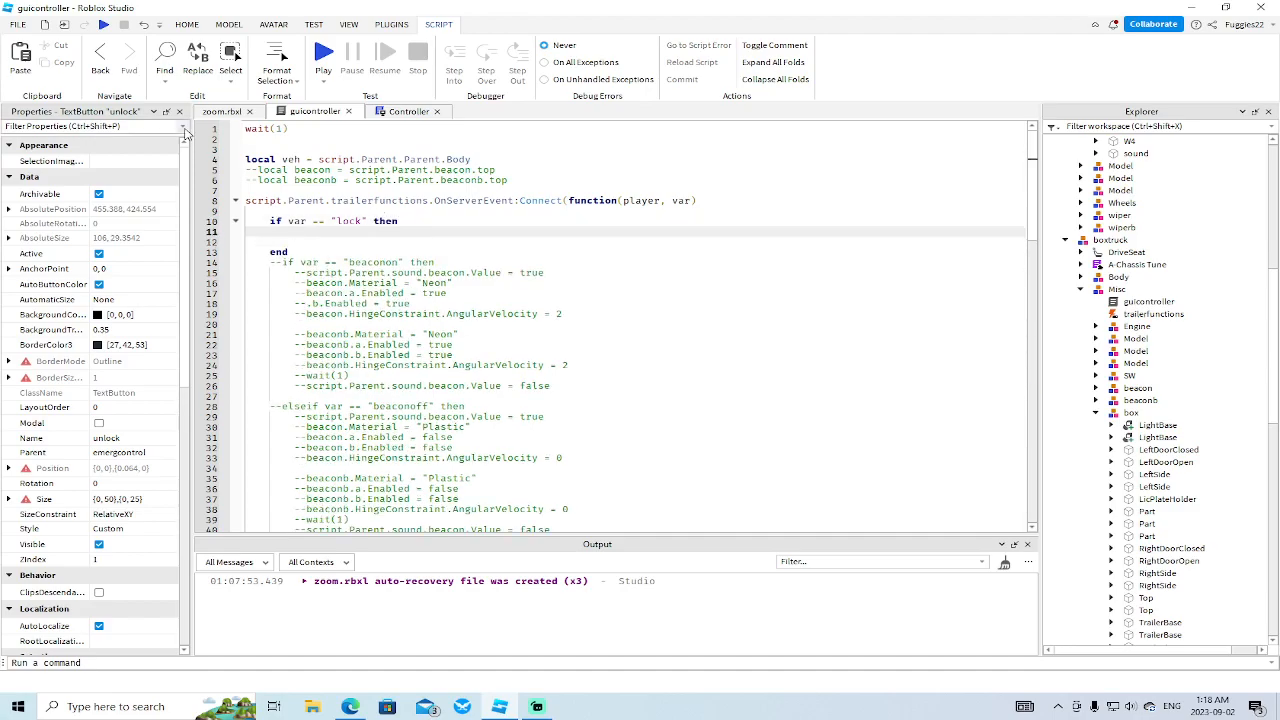
- Return to the 3D scene and move trailergui from StarterGui into the red truck's Body model
{"action": "left_click", "coordinate": [230, 112]}
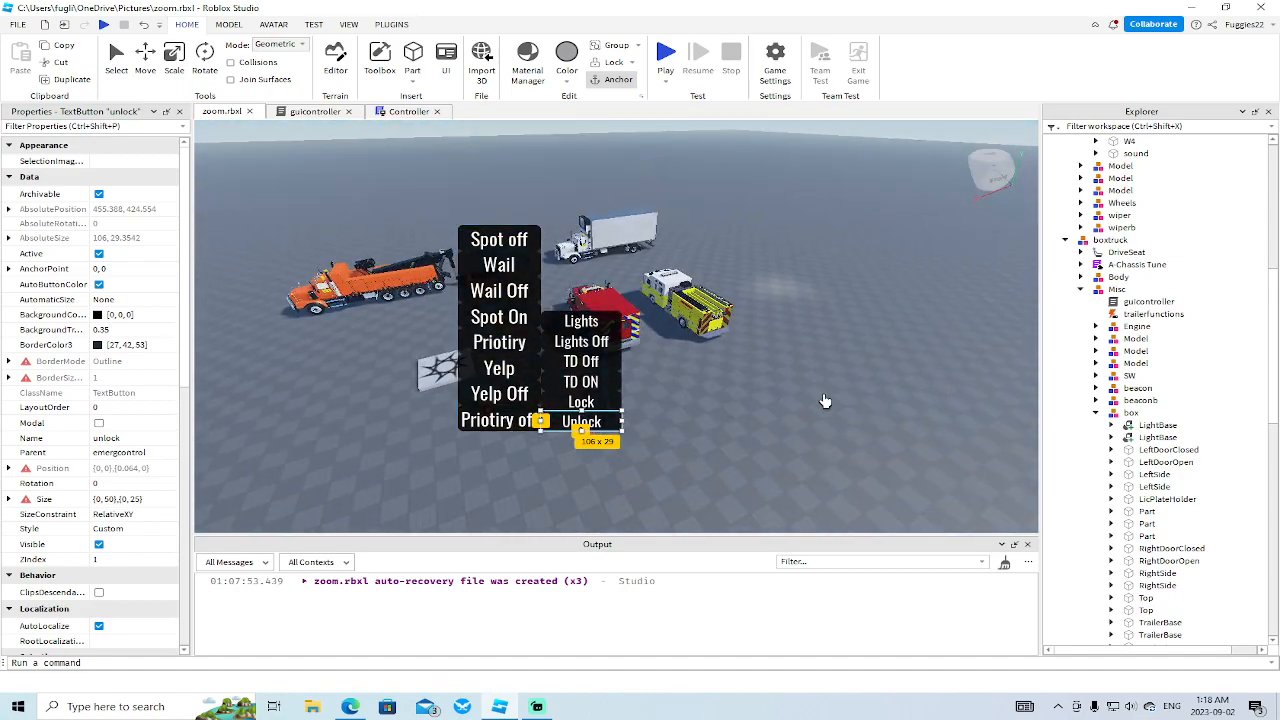
{"action": "left_click_drag", "start_coordinate": [1274, 418], "coordinate": [1277, 640]}
{"action": "left_click_drag", "start_coordinate": [1090, 307], "coordinate": [1118, 171]}
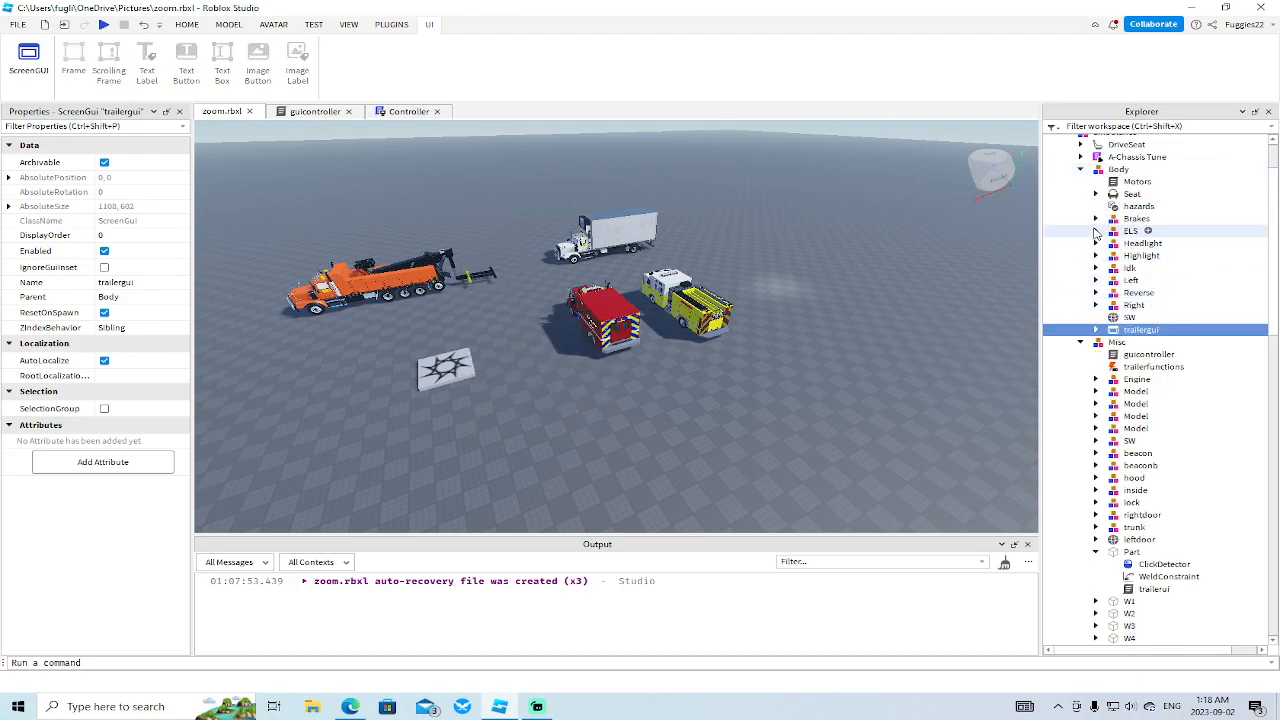
- Examine the red truck's lock model in Misc, including the lock part's attachments and the ProximityPrompt under prompt
{"action": "scroll", "coordinate": [919, 372], "scroll_direction": "up", "scroll_amount": 6}
{"action": "right_click_drag", "start_coordinate": [919, 372], "coordinate": [918, 372]}
{"action": "left_click", "coordinate": [645, 383], "text": "alt"}
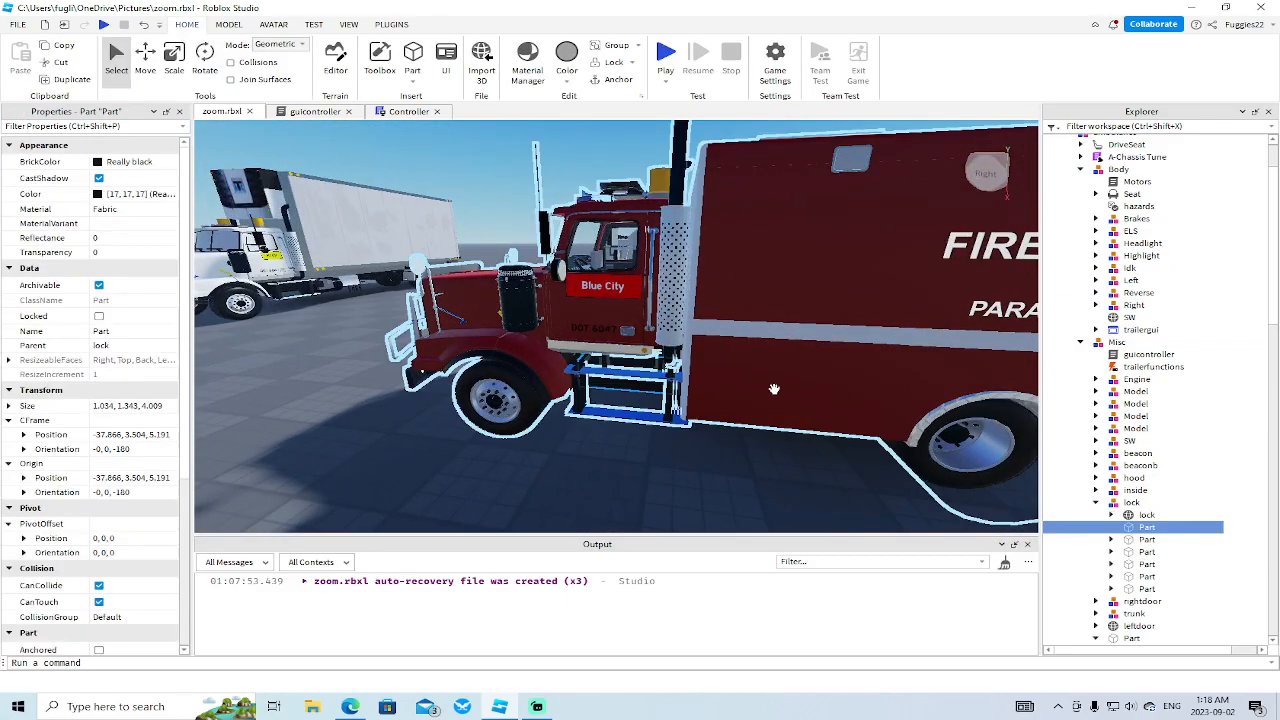
{"action": "left_click", "coordinate": [1111, 515]}
{"action": "left_click", "coordinate": [1127, 564]}
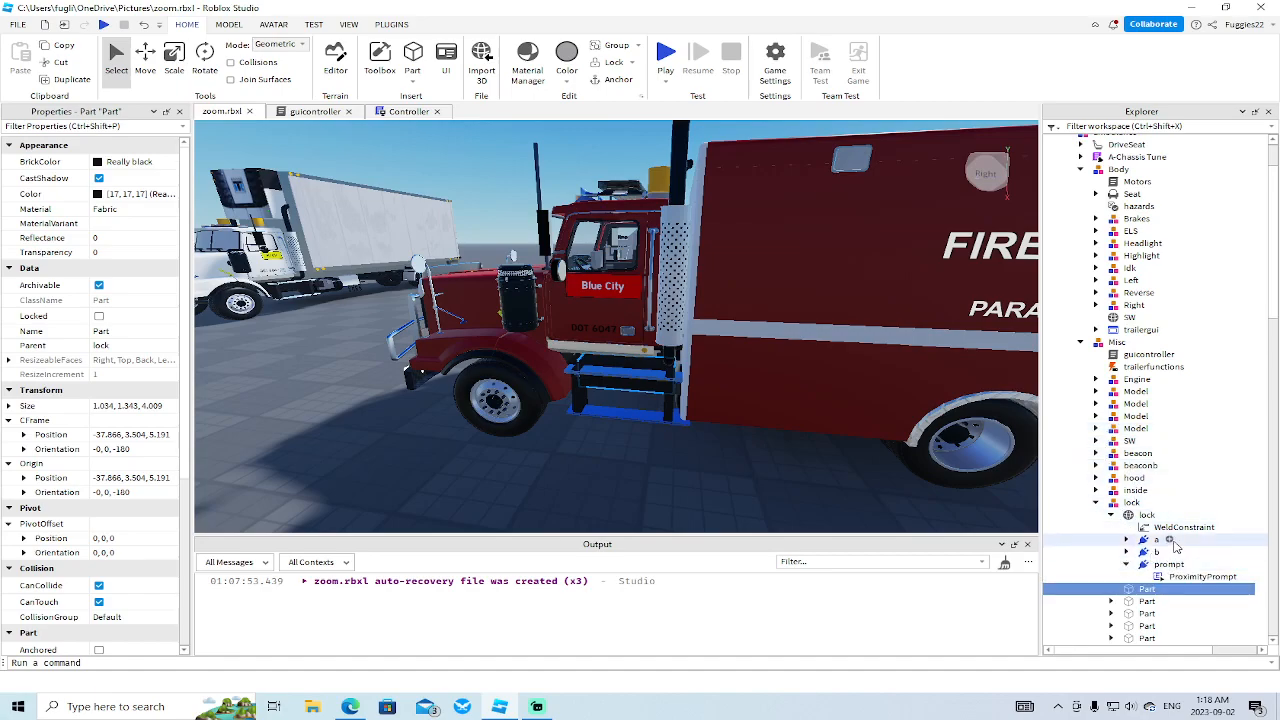
{"action": "left_click", "coordinate": [1127, 564]}
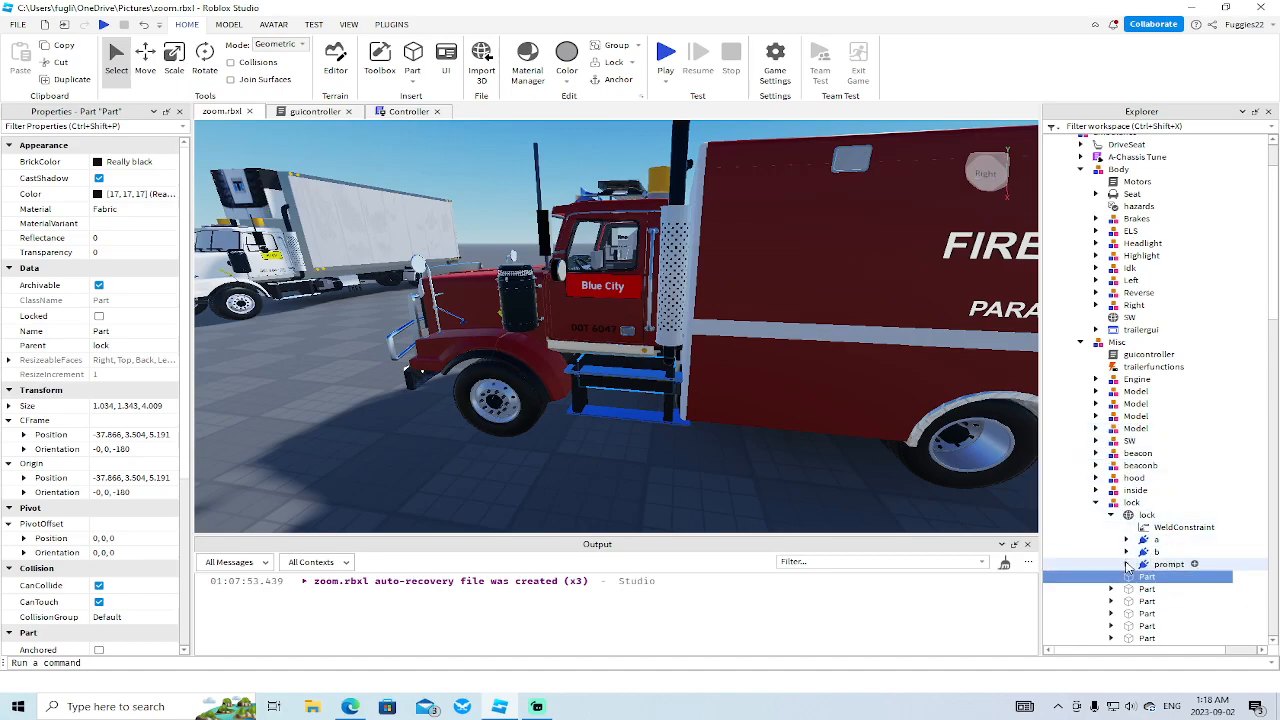
{"action": "scroll", "coordinate": [1140, 540], "scroll_direction": "down", "scroll_amount": 1}
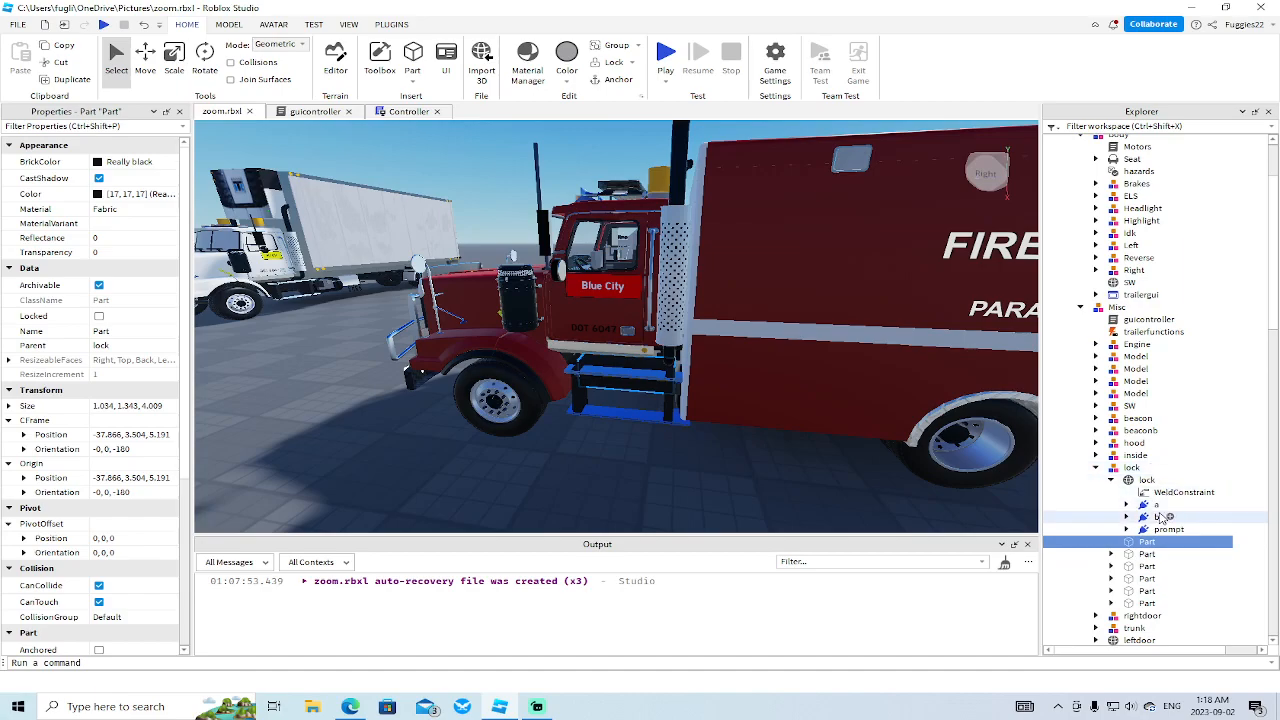
{"action": "left_click", "coordinate": [1127, 529]}
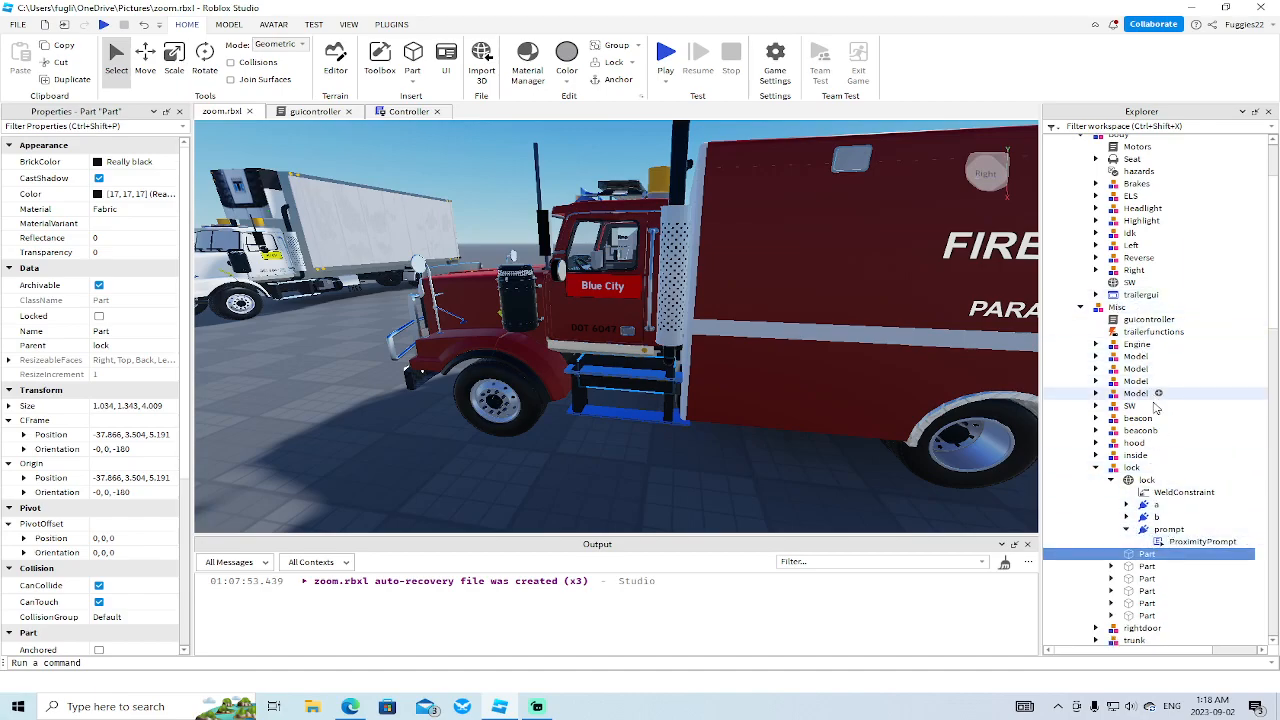
{"action": "scroll", "coordinate": [1155, 398], "scroll_direction": "down", "scroll_amount": 5}
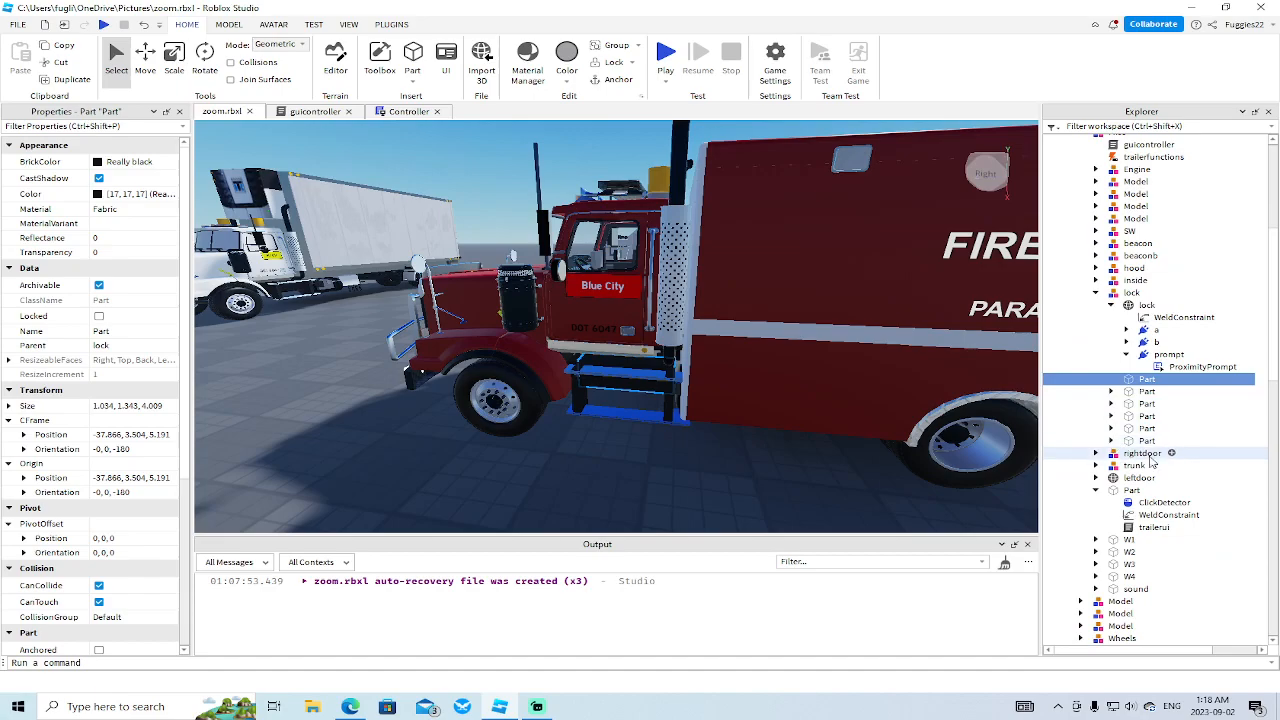
{"action": "scroll", "coordinate": [1150, 455], "scroll_direction": "up", "scroll_amount": 3}
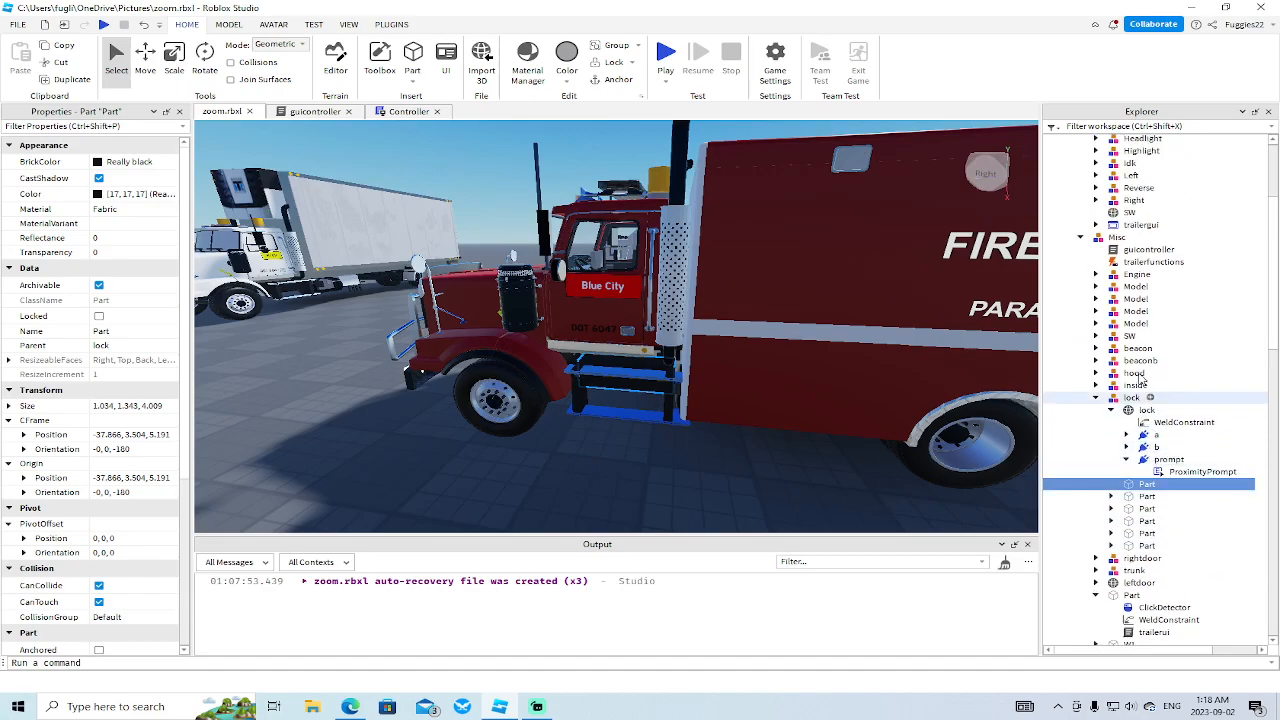
- Move trailergui from Body into the Misc Part that holds the trailerui script, and delete that part's ClickDetector
{"action": "left_click", "coordinate": [1137, 225]}
{"action": "left_click_drag", "start_coordinate": [1137, 228], "coordinate": [1150, 616]}
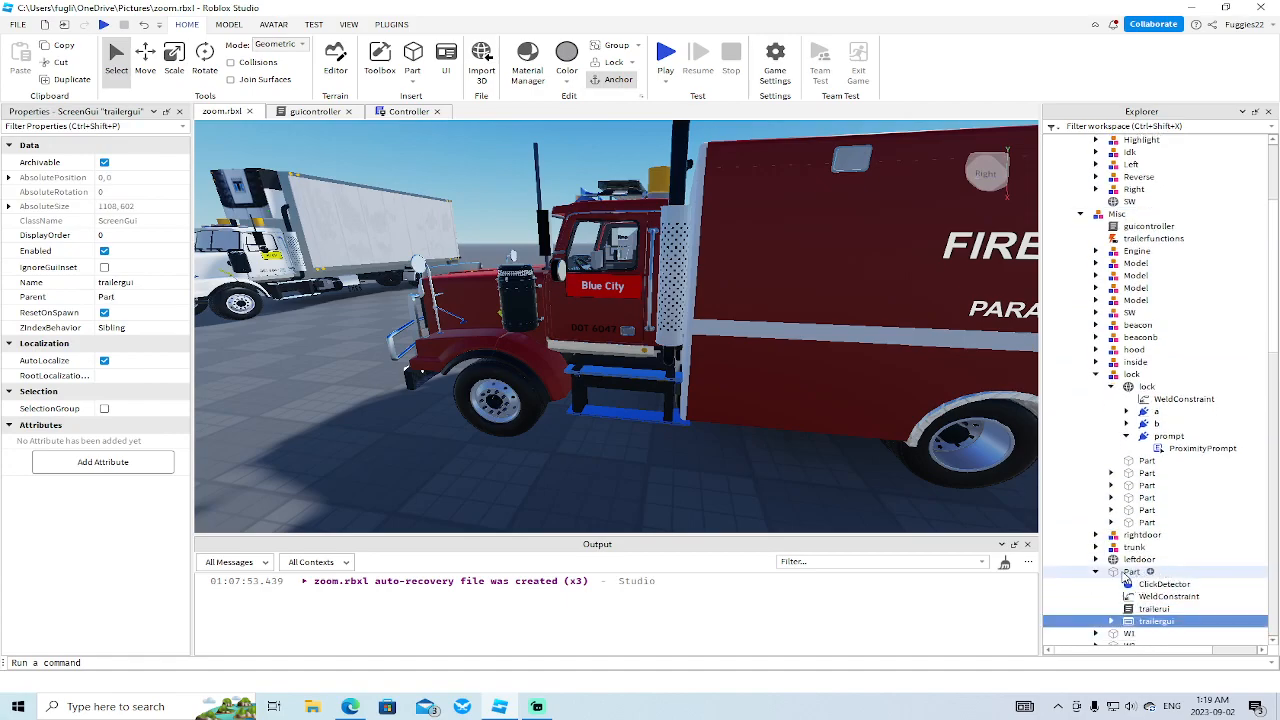
{"action": "scroll", "coordinate": [1127, 579], "scroll_direction": "down", "scroll_amount": 2}
{"action": "left_click", "coordinate": [1143, 515]}
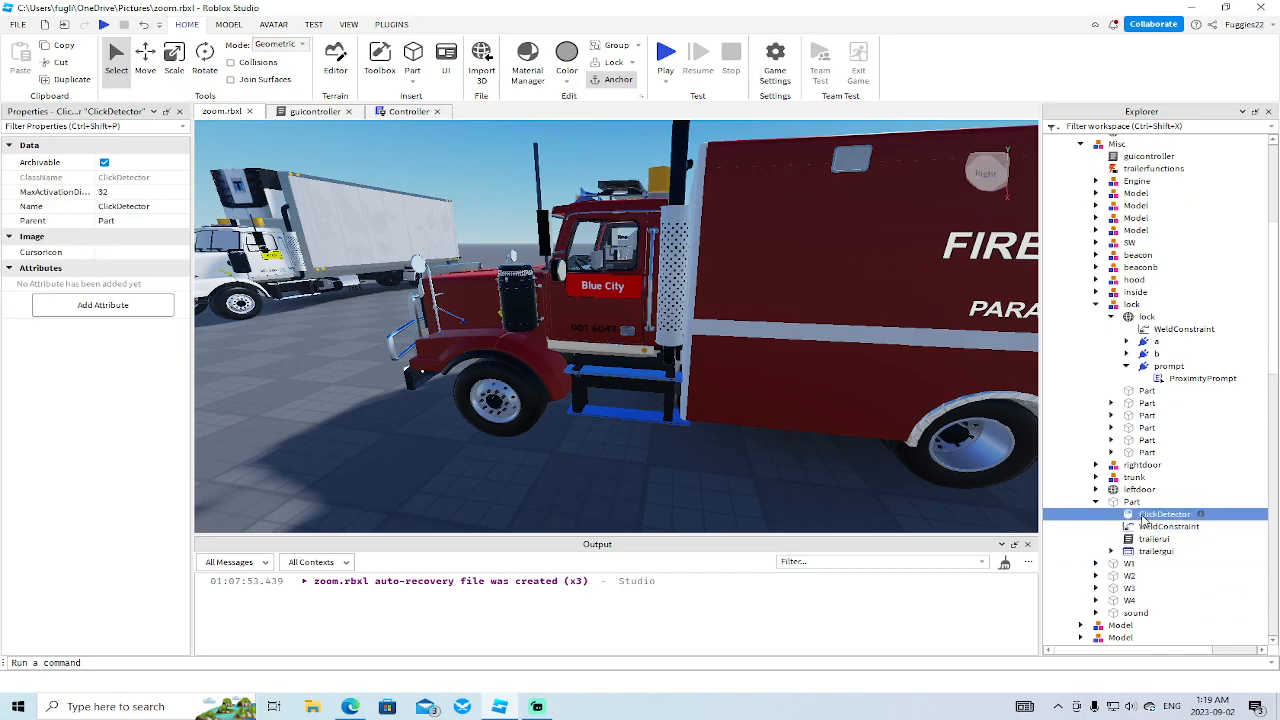
{"action": "key", "text": "Delete"}
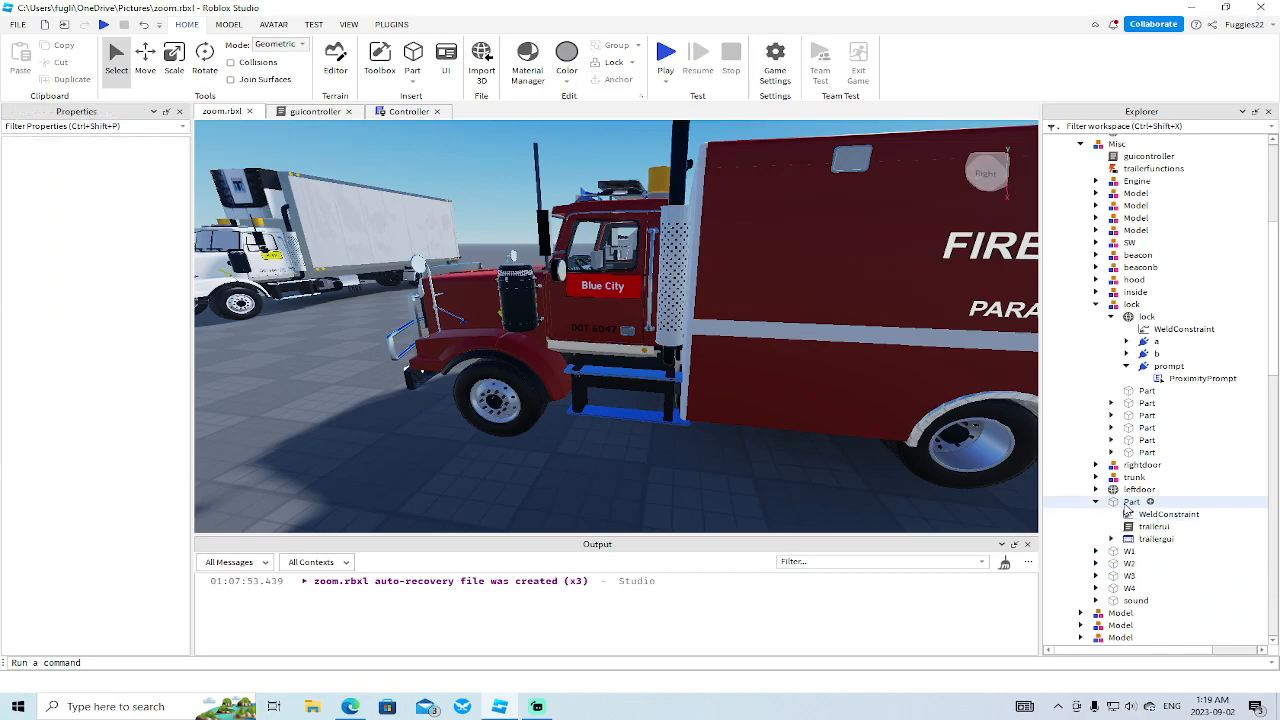
- Examine the Misc Part that holds trailerui and trailergui where it sits beside the dashboard in the red truck's cab
{"action": "left_click", "coordinate": [1132, 501]}
{"action": "key", "text": "f"}
{"action": "right_click_drag", "start_coordinate": [625, 405], "coordinate": [630, 310]}
{"action": "scroll", "coordinate": [686, 337], "scroll_direction": "up", "scroll_amount": 5}
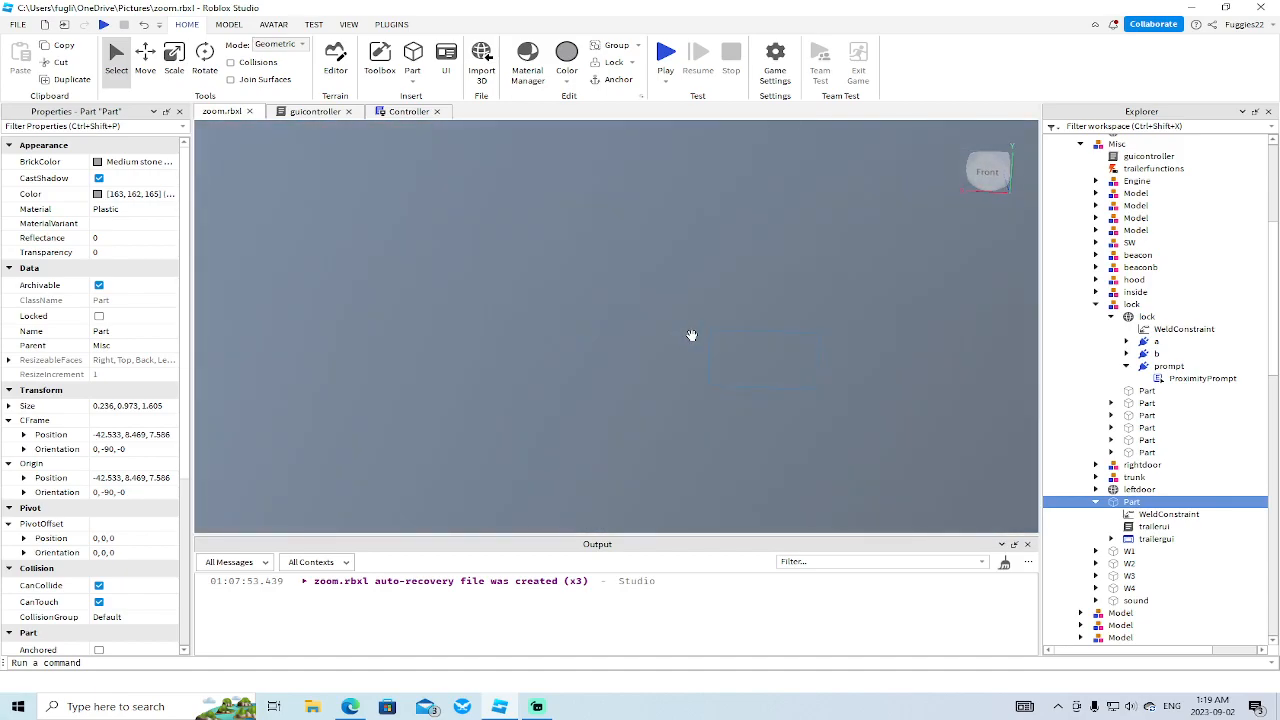
{"action": "scroll", "coordinate": [691, 335], "scroll_direction": "up", "scroll_amount": 4}
{"action": "scroll", "coordinate": [691, 335], "scroll_direction": "down", "scroll_amount": 4}
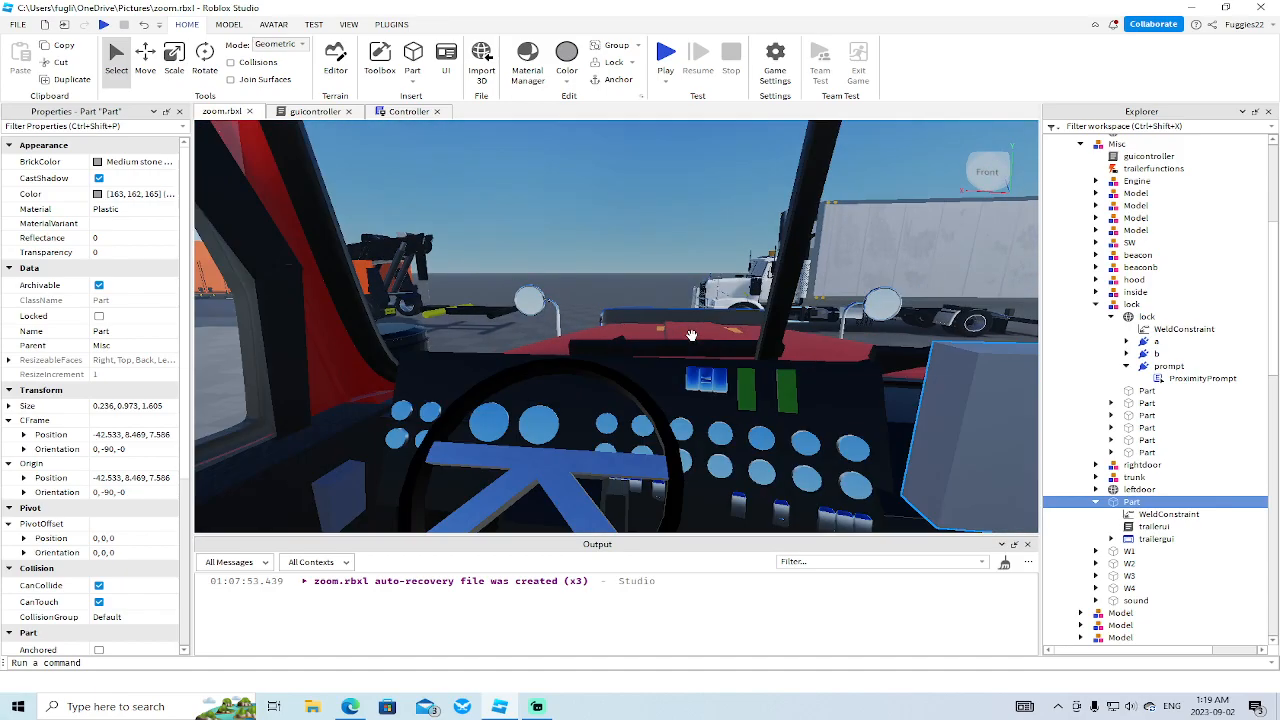
{"action": "key", "text": "w"}
{"action": "right_click_drag", "start_coordinate": [691, 335], "coordinate": [691, 337]}
{"action": "key", "text": "d"}
{"action": "key", "text": "a"}
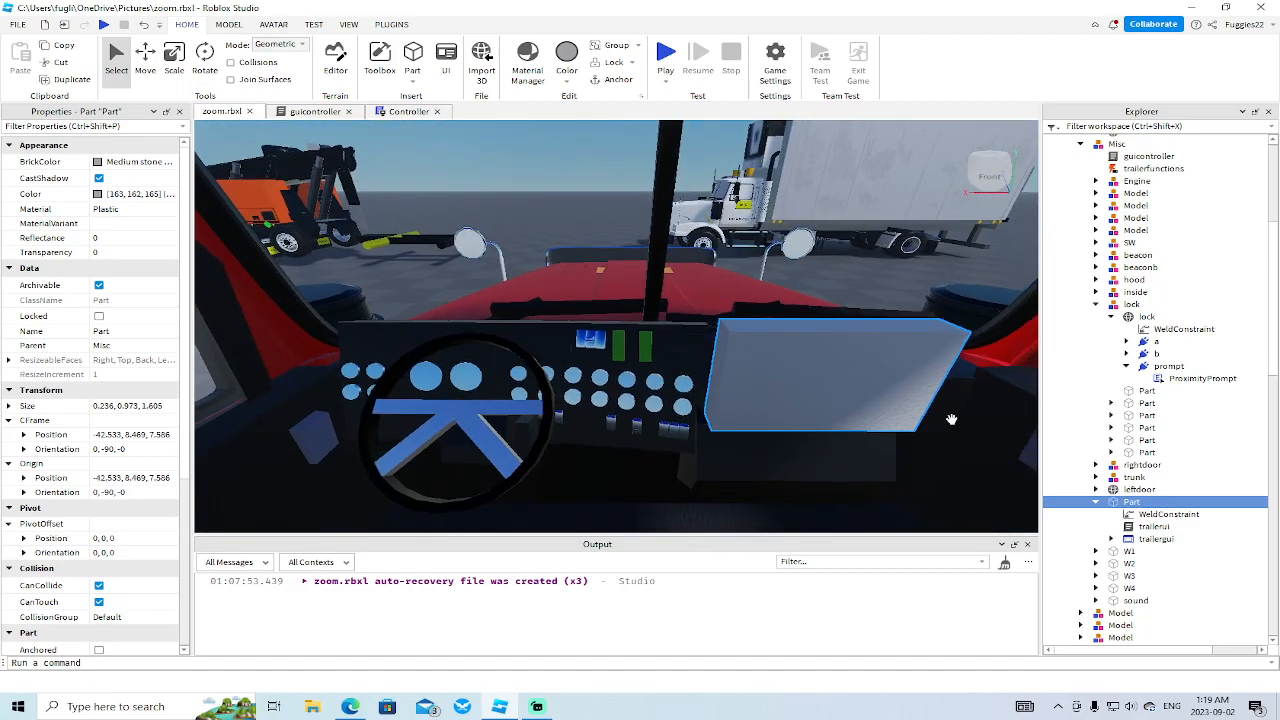
- Select a green dashboard part in the red truck and examine the cab from inside and outside
{"action": "left_click", "coordinate": [645, 345]}
{"action": "right_click_drag", "start_coordinate": [674, 329], "coordinate": [674, 330]}
{"action": "scroll", "coordinate": [674, 330], "scroll_direction": "down", "scroll_amount": 5}
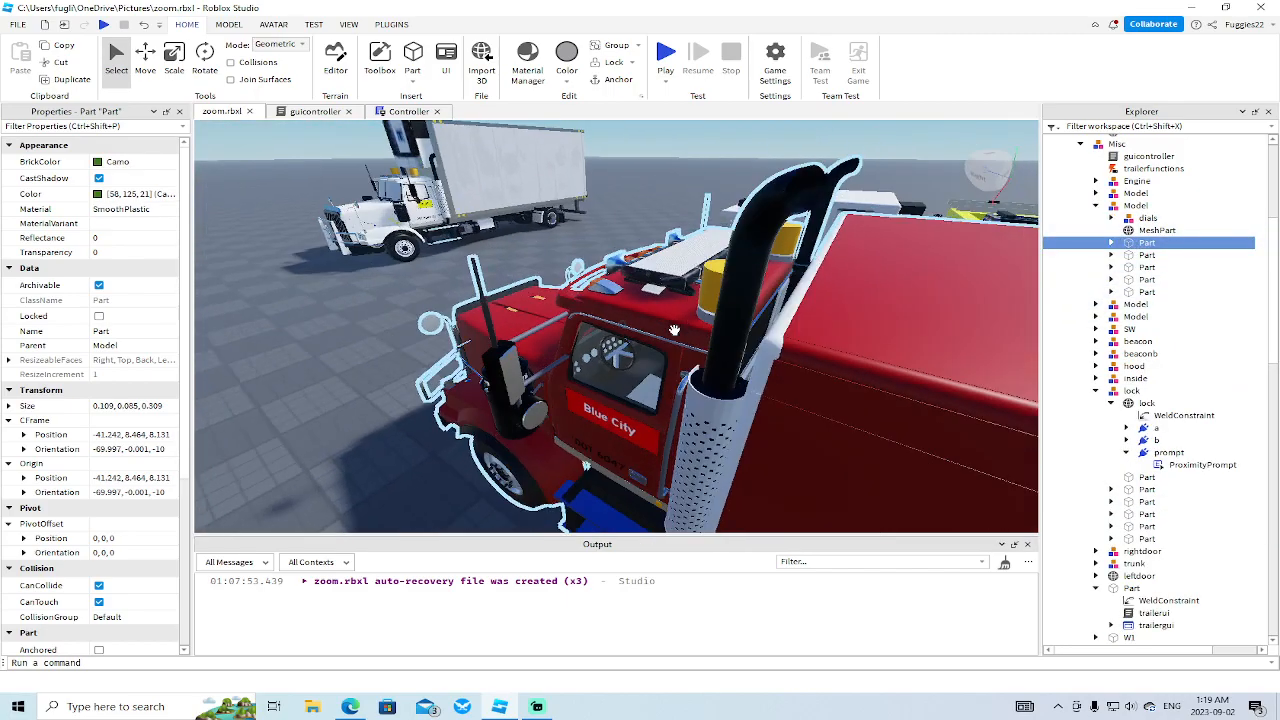
{"action": "scroll", "coordinate": [674, 330], "scroll_direction": "up", "scroll_amount": 5}
{"action": "scroll", "coordinate": [674, 330], "scroll_direction": "up", "scroll_amount": 1}
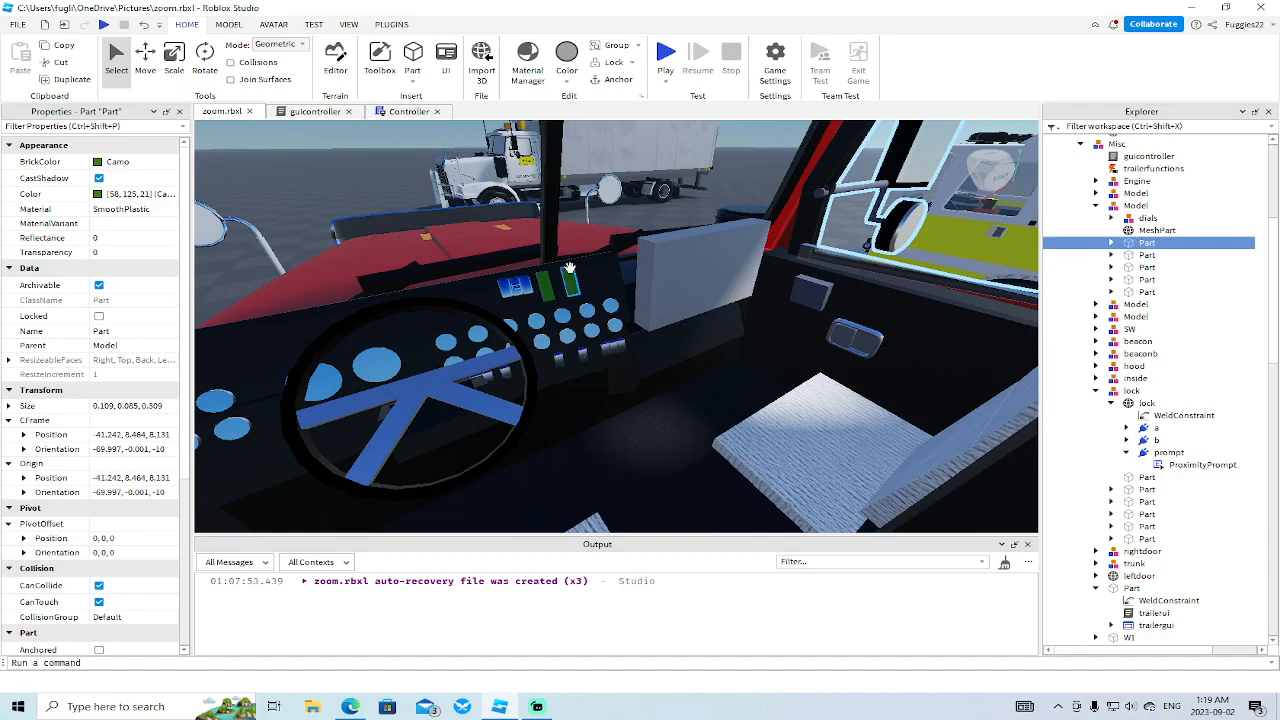
{"action": "scroll", "coordinate": [622, 257], "scroll_direction": "down", "scroll_amount": 5}
{"action": "scroll", "coordinate": [622, 257], "scroll_direction": "down", "scroll_amount": 2}
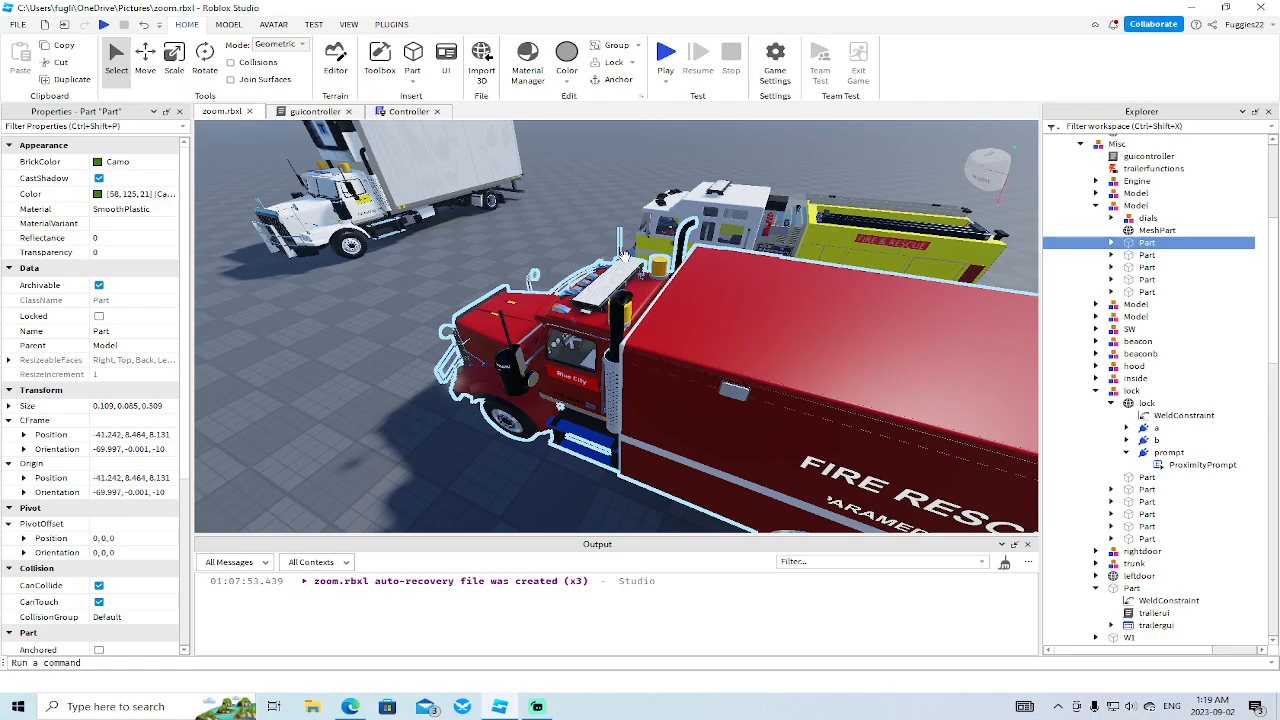
{"action": "scroll", "coordinate": [622, 257], "scroll_direction": "up", "scroll_amount": 7}
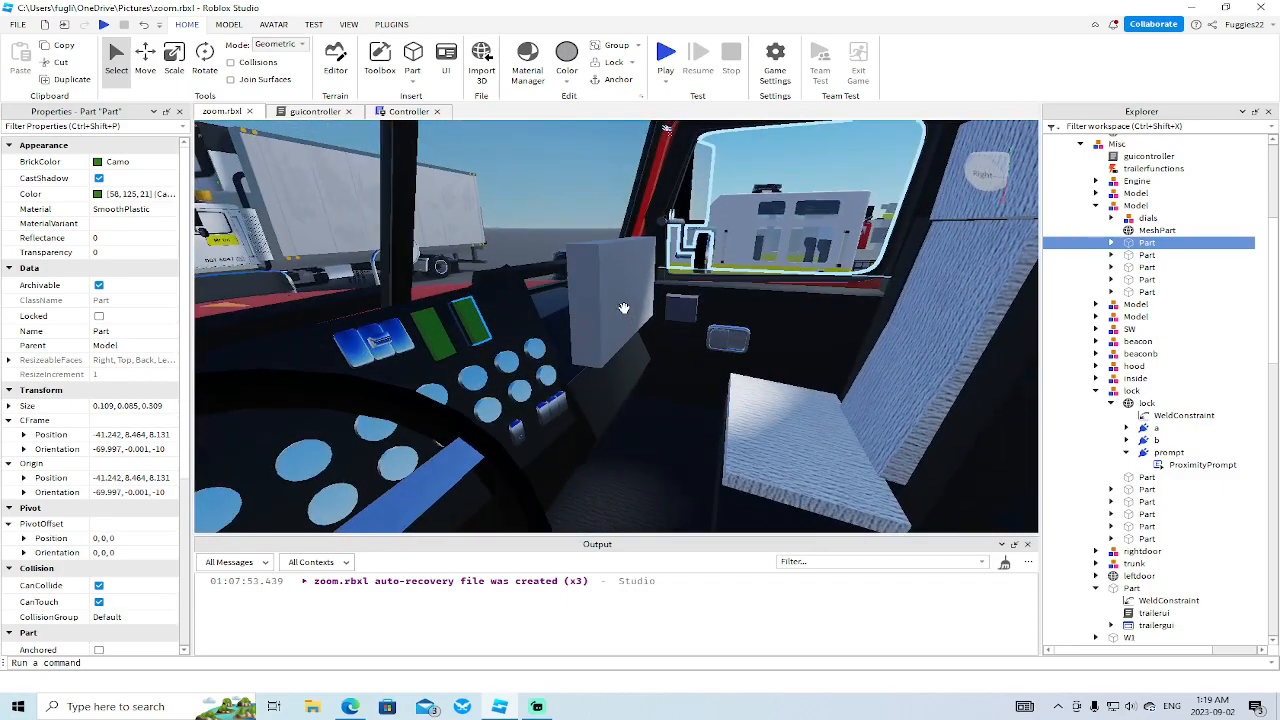
{"action": "scroll", "coordinate": [622, 308], "scroll_direction": "down", "scroll_amount": 8}
{"action": "scroll", "coordinate": [622, 308], "scroll_direction": "up", "scroll_amount": 5}
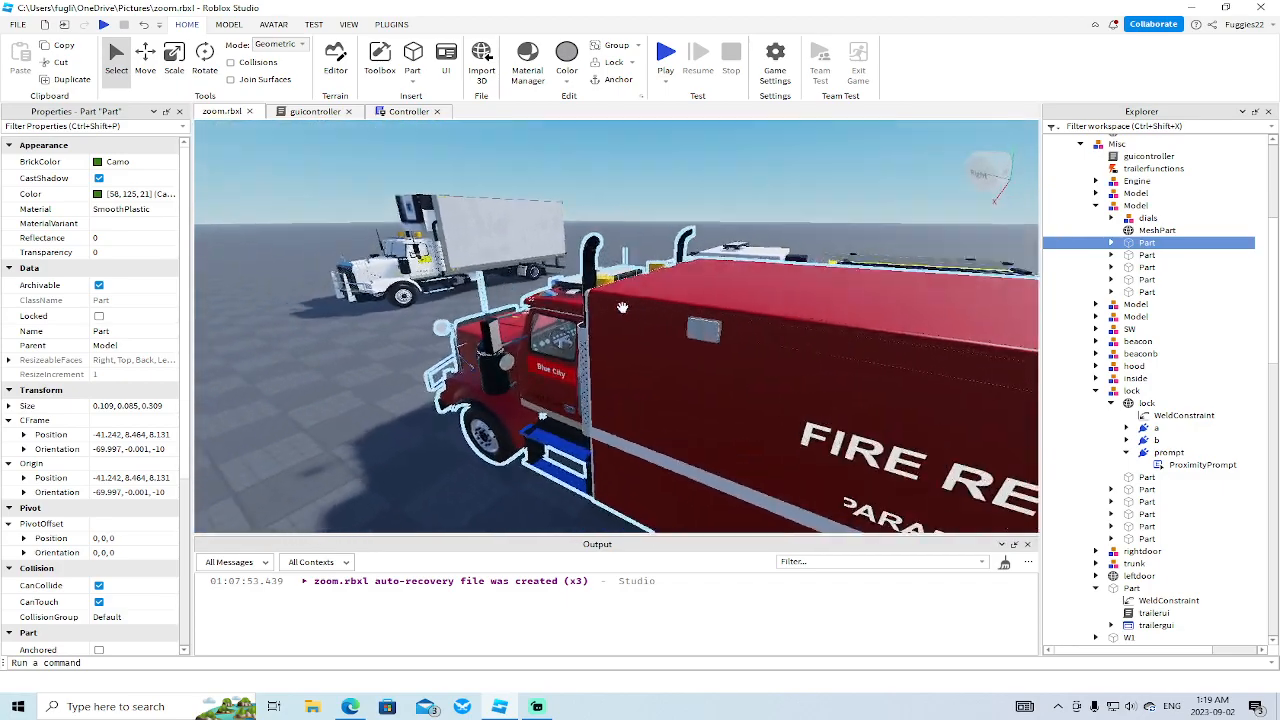
{"action": "scroll", "coordinate": [624, 308], "scroll_direction": "up", "scroll_amount": 4}
{"action": "scroll", "coordinate": [653, 290], "scroll_direction": "down", "scroll_amount": 1}
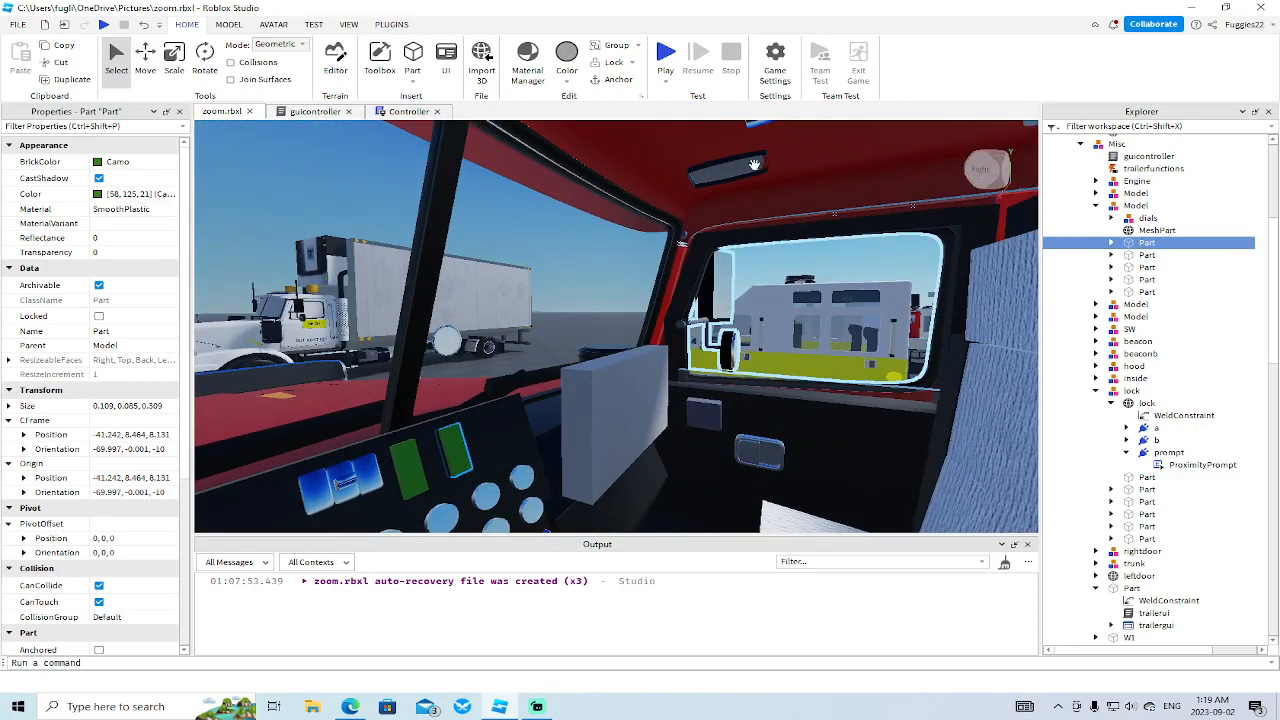
{"action": "scroll", "coordinate": [765, 192], "scroll_direction": "down", "scroll_amount": 1}
{"action": "scroll", "coordinate": [765, 192], "scroll_direction": "down", "scroll_amount": 6}
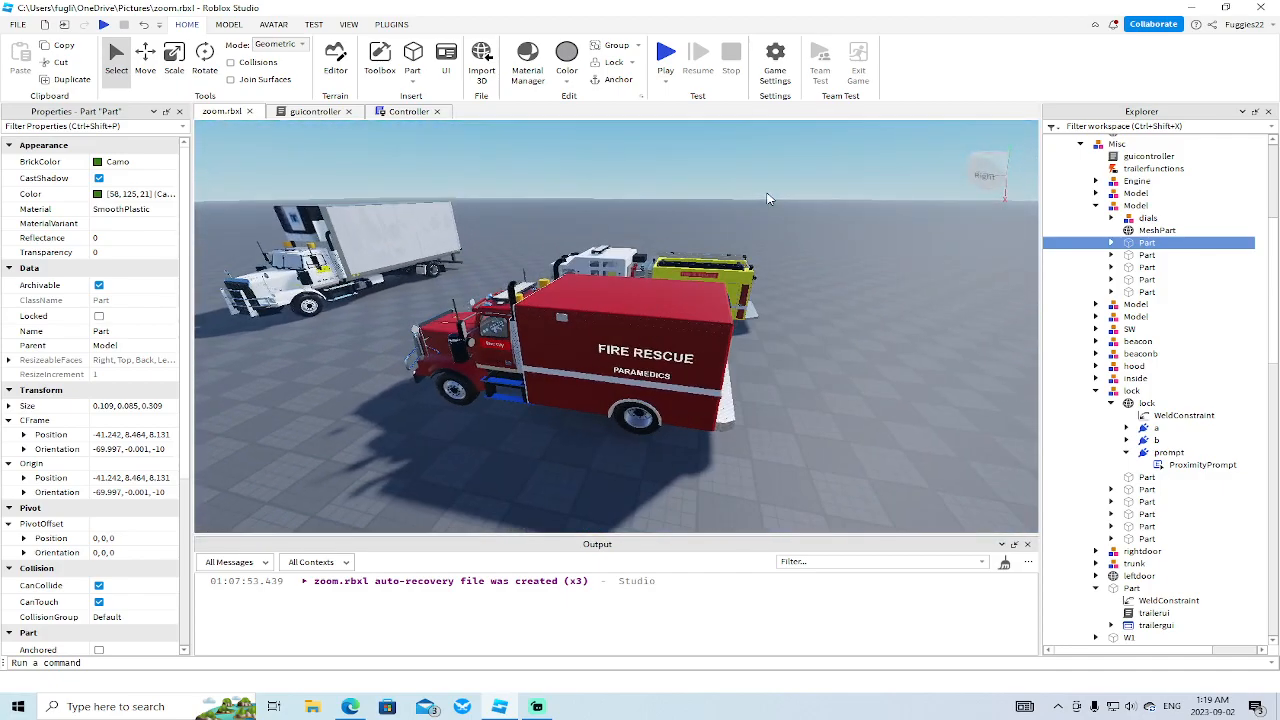
- Select the lock mesh at the truck's side steps and review trailergui's contents and the trailerui script
{"action": "right_click_drag", "start_coordinate": [745, 278], "coordinate": [734, 300]}
{"action": "scroll", "coordinate": [734, 300], "scroll_direction": "up", "scroll_amount": 2}
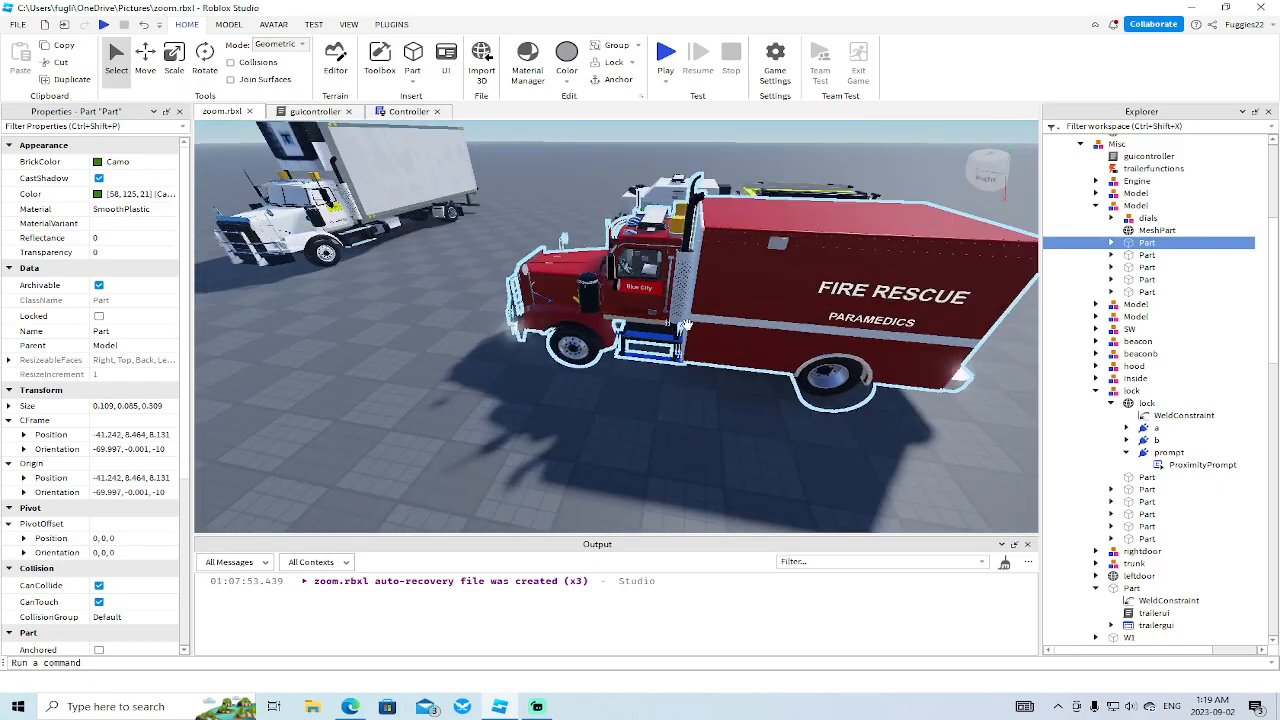
{"action": "left_click", "coordinate": [655, 352], "text": "alt"}
{"action": "scroll", "coordinate": [722, 404], "scroll_direction": "up", "scroll_amount": 2}
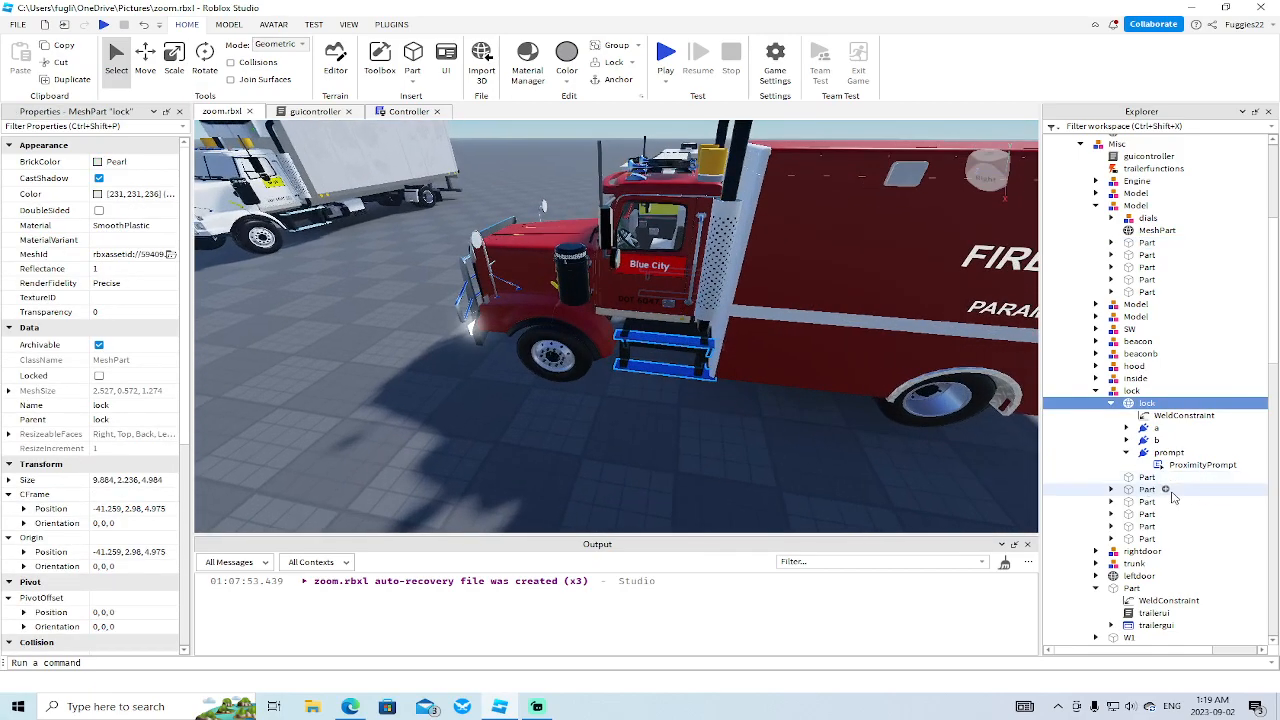
{"action": "scroll", "coordinate": [1117, 500], "scroll_direction": "down", "scroll_amount": 3}
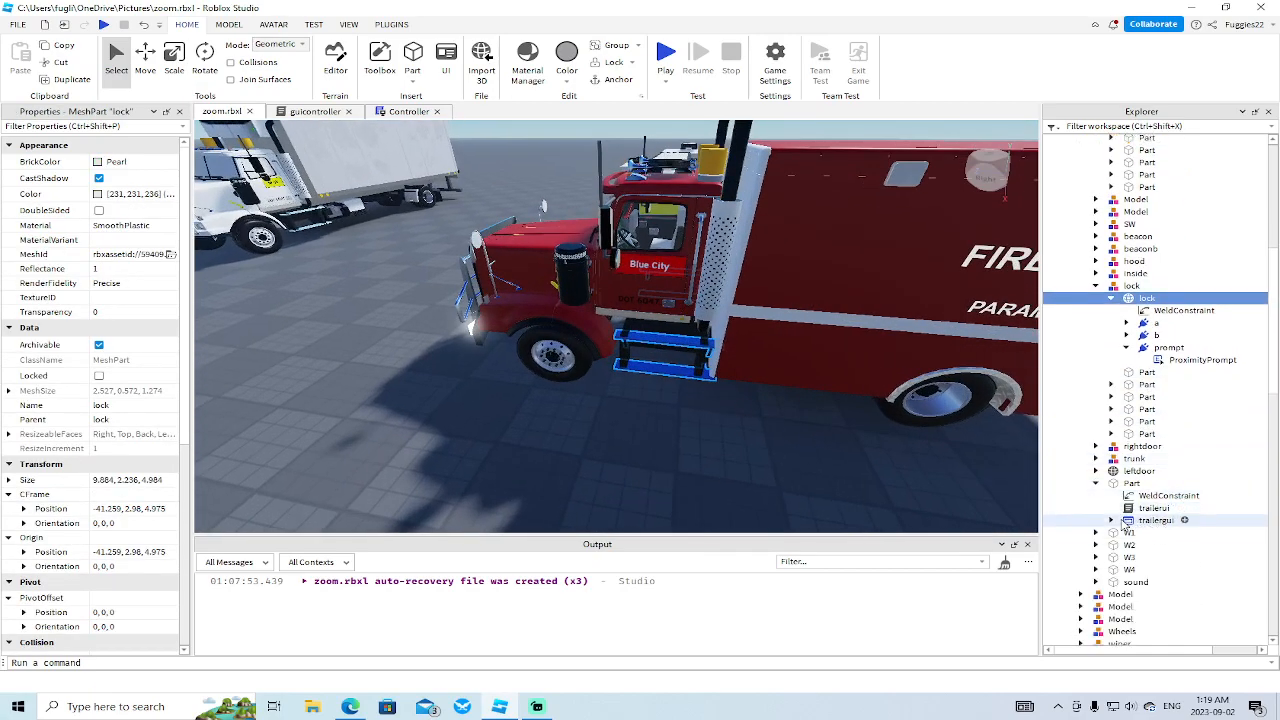
{"action": "left_click", "coordinate": [1111, 521]}
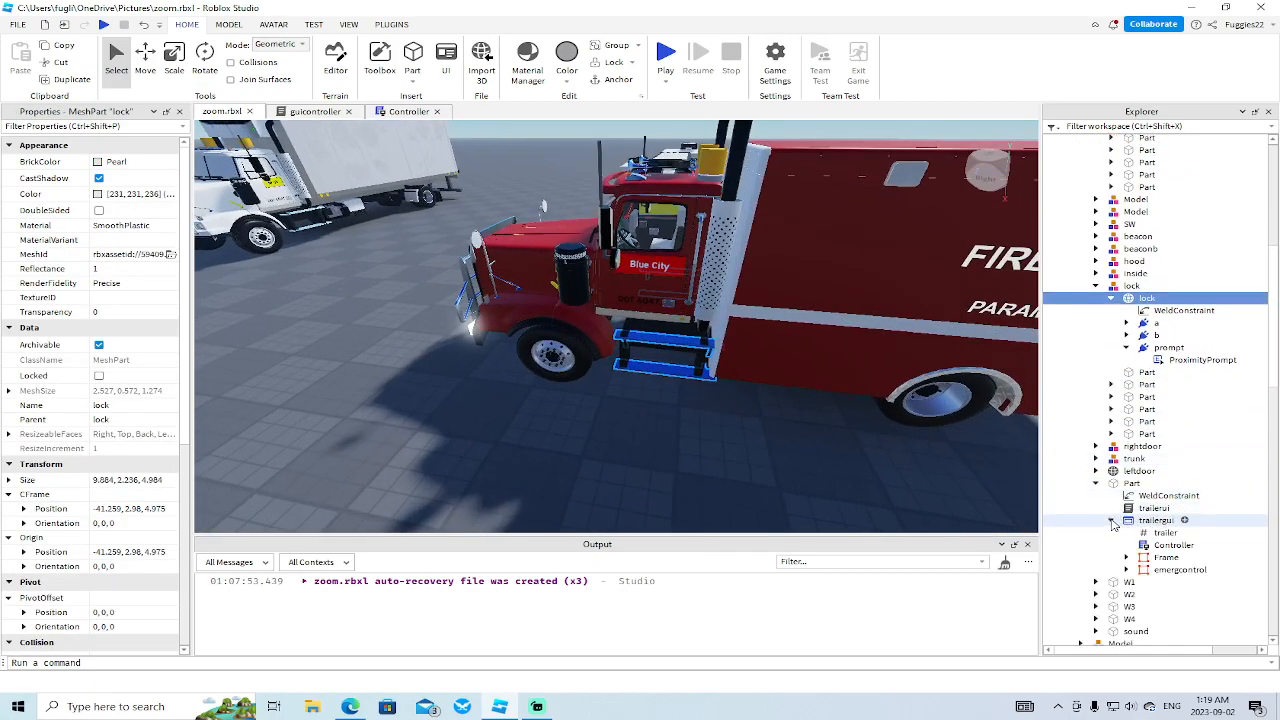
{"action": "double_click", "coordinate": [1154, 509]}
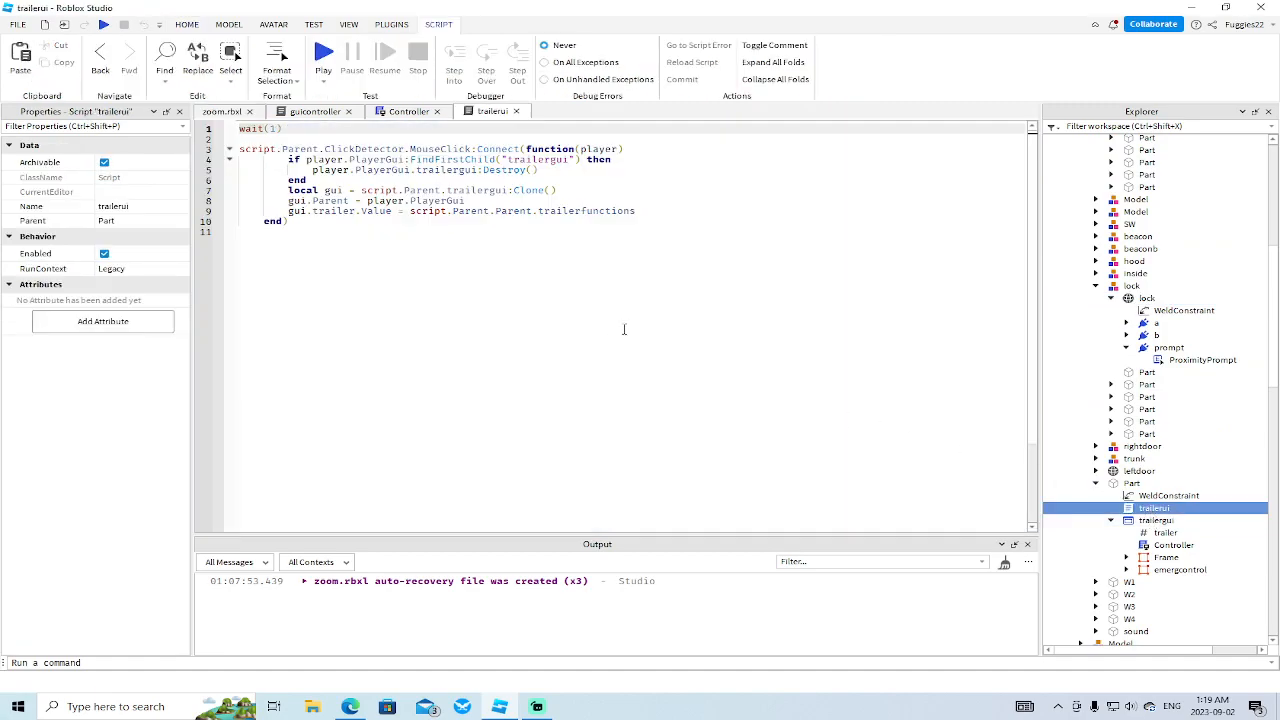
{"action": "left_click", "coordinate": [516, 111]}
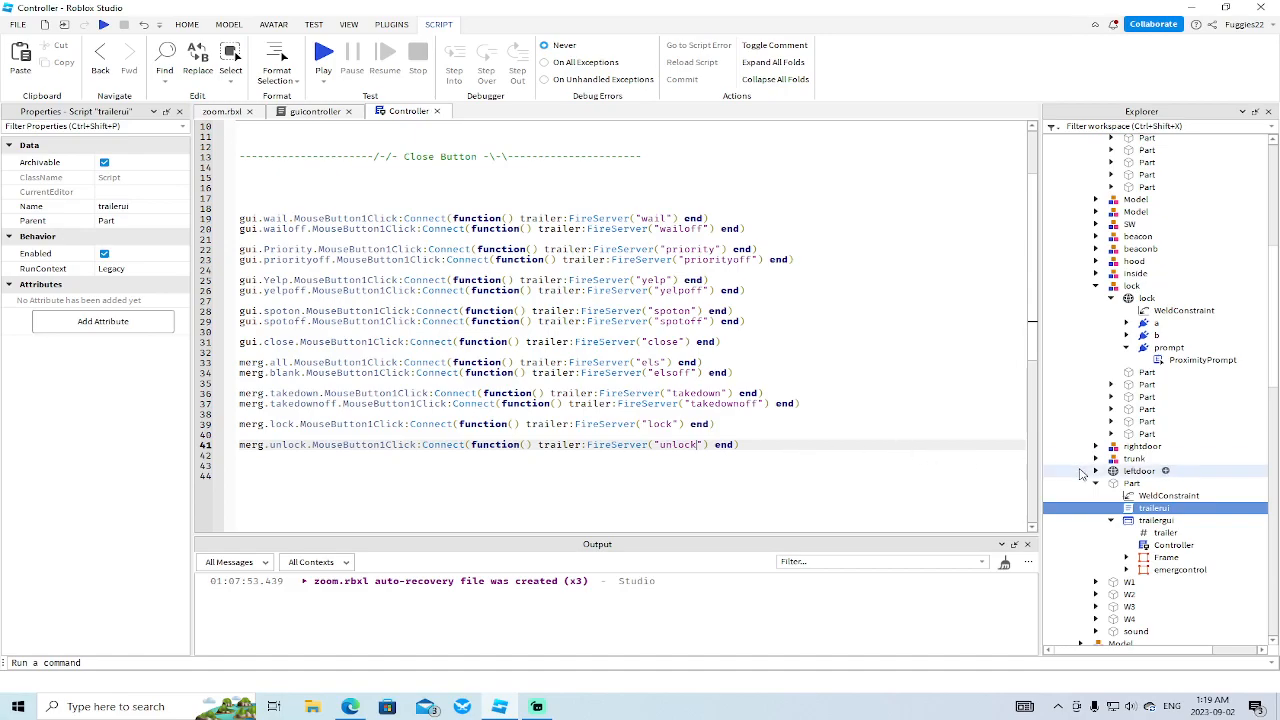
- Examine the properties of the ProximityPrompt under the lock mesh's prompt attachment and its surroundings in Misc
{"action": "scroll", "coordinate": [1138, 397], "scroll_direction": "up", "scroll_amount": 3}
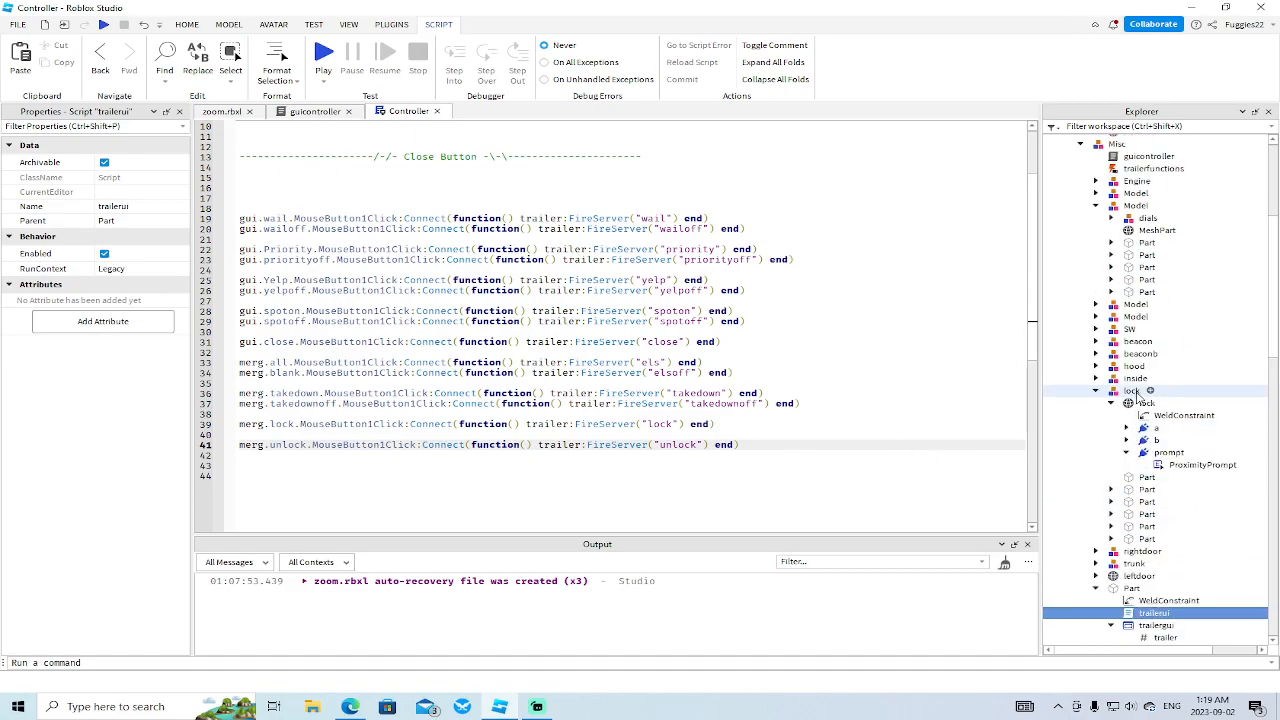
{"action": "left_click", "coordinate": [1172, 466]}
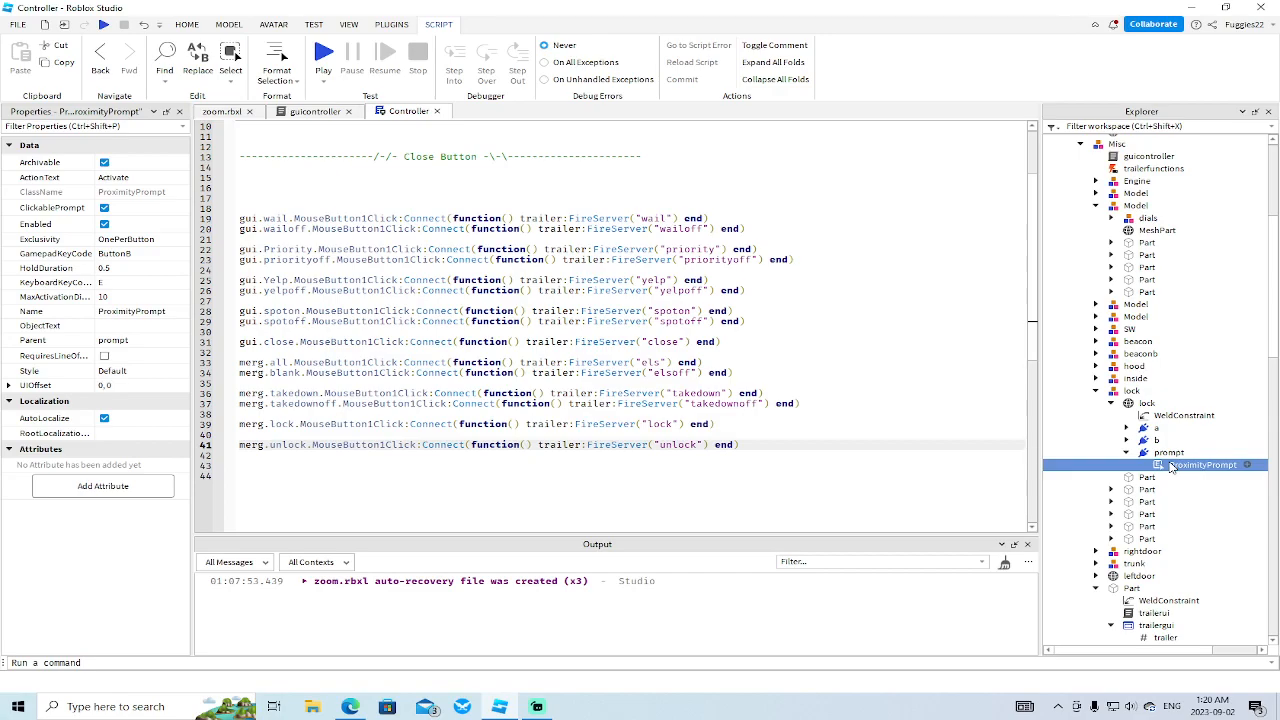
{"action": "scroll", "coordinate": [1172, 467], "scroll_direction": "down", "scroll_amount": 3}
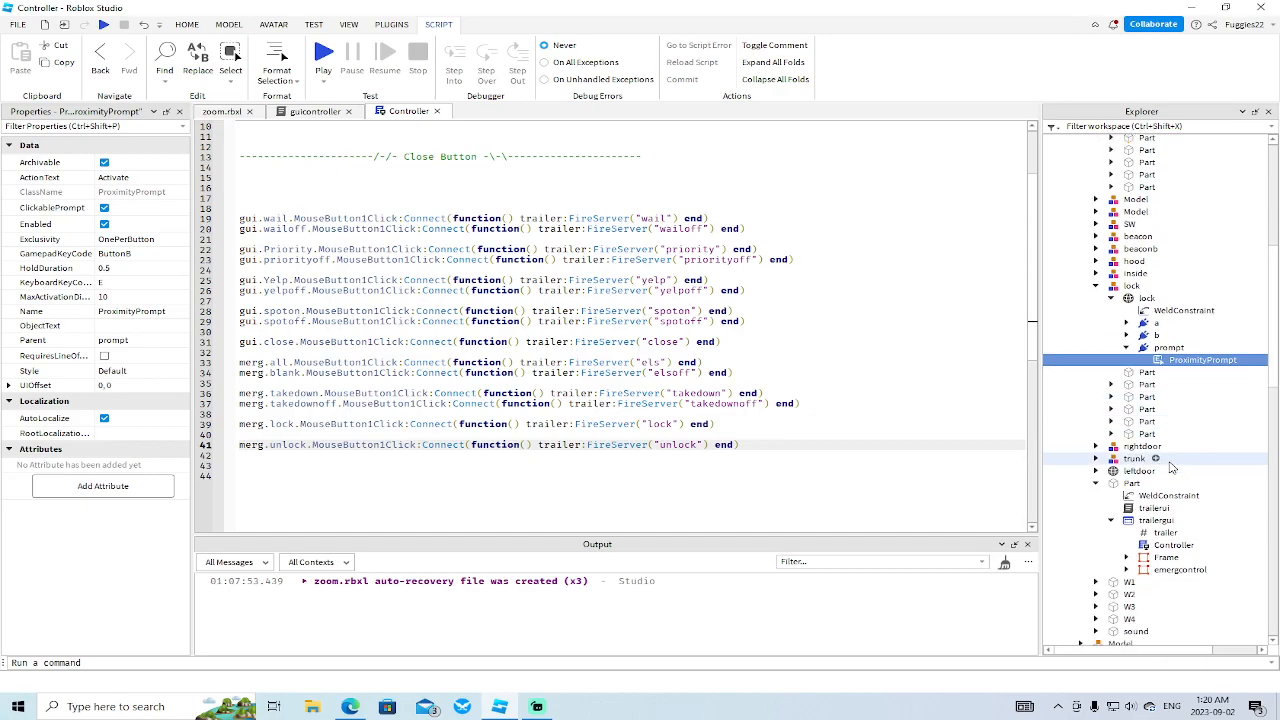
{"action": "scroll", "coordinate": [1172, 467], "scroll_direction": "up", "scroll_amount": 5}
{"action": "scroll", "coordinate": [1172, 469], "scroll_direction": "down", "scroll_amount": 4}
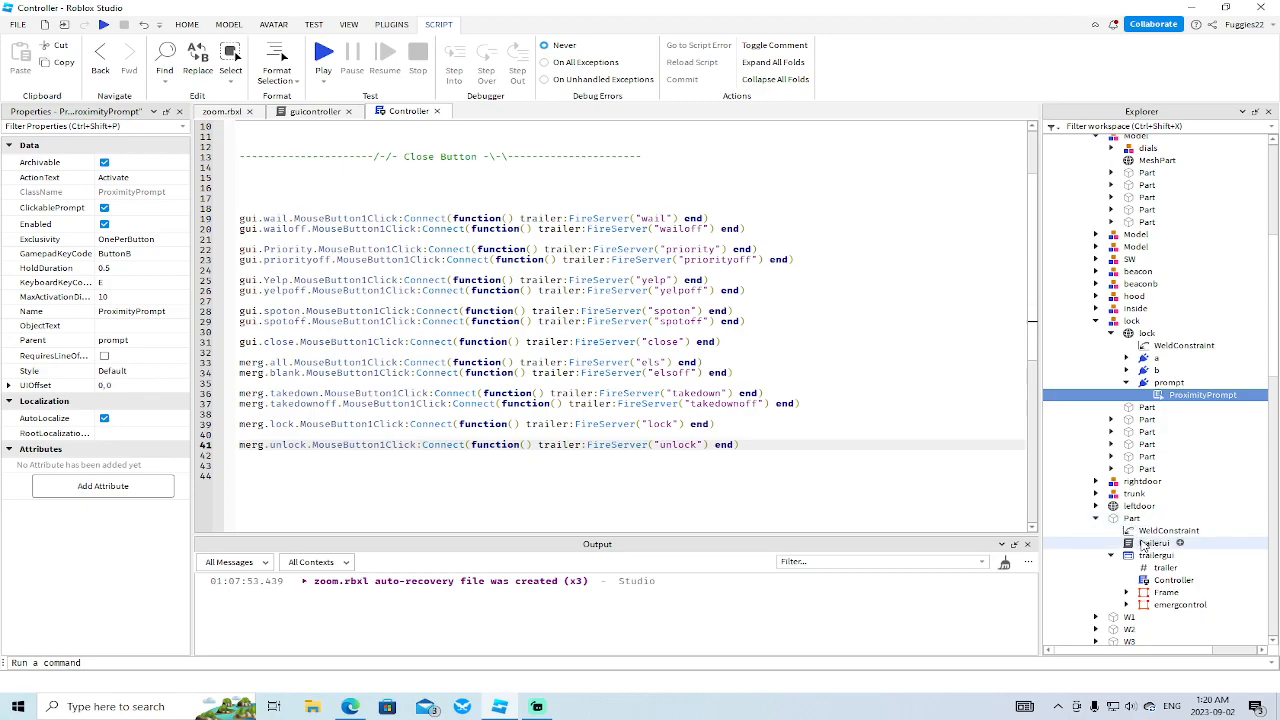
- Move the trailerui script and trailergui together from the Misc Part into the lock mesh part
{"action": "left_click", "coordinate": [1145, 543]}
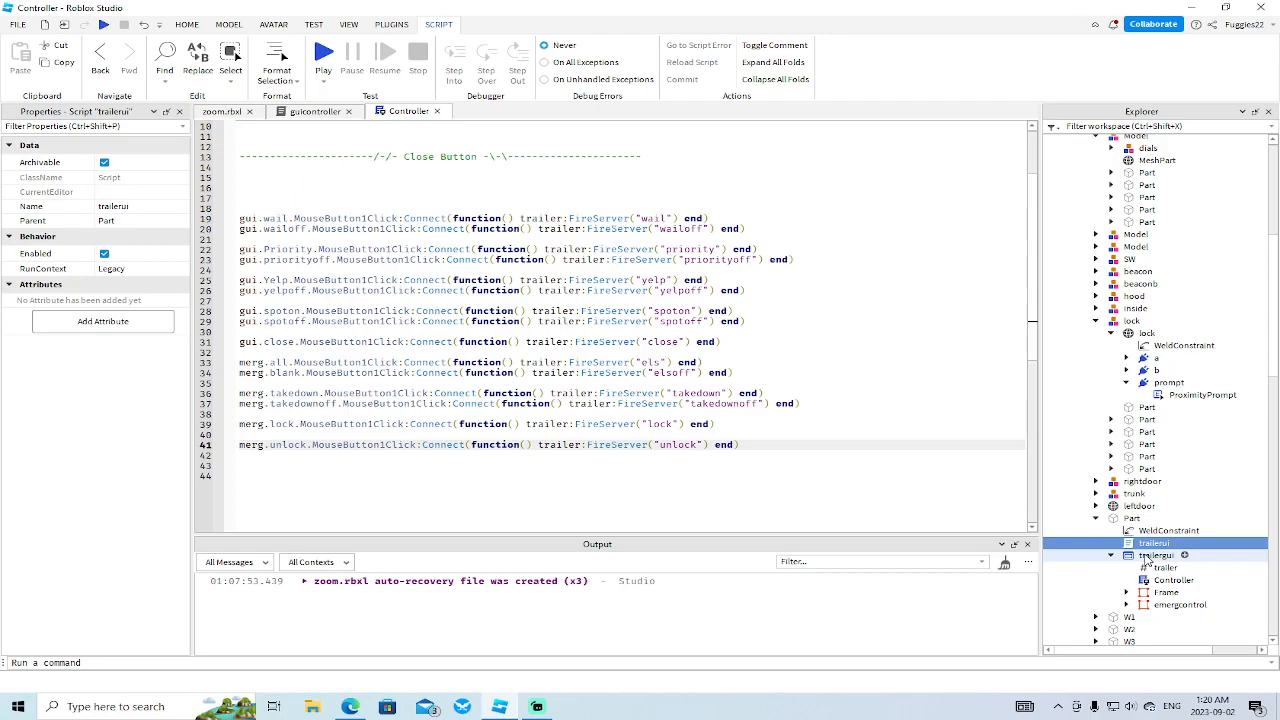
{"action": "left_click", "coordinate": [1111, 555]}
{"action": "left_click", "coordinate": [1152, 556], "text": "ctrl"}
{"action": "left_click_drag", "start_coordinate": [1152, 557], "coordinate": [1148, 334]}
- Open the trailerui script and replace script.Parent.ClickDetector.MouseClick on line 3 with script.Parent.prompt
{"action": "left_click", "coordinate": [1166, 408]}
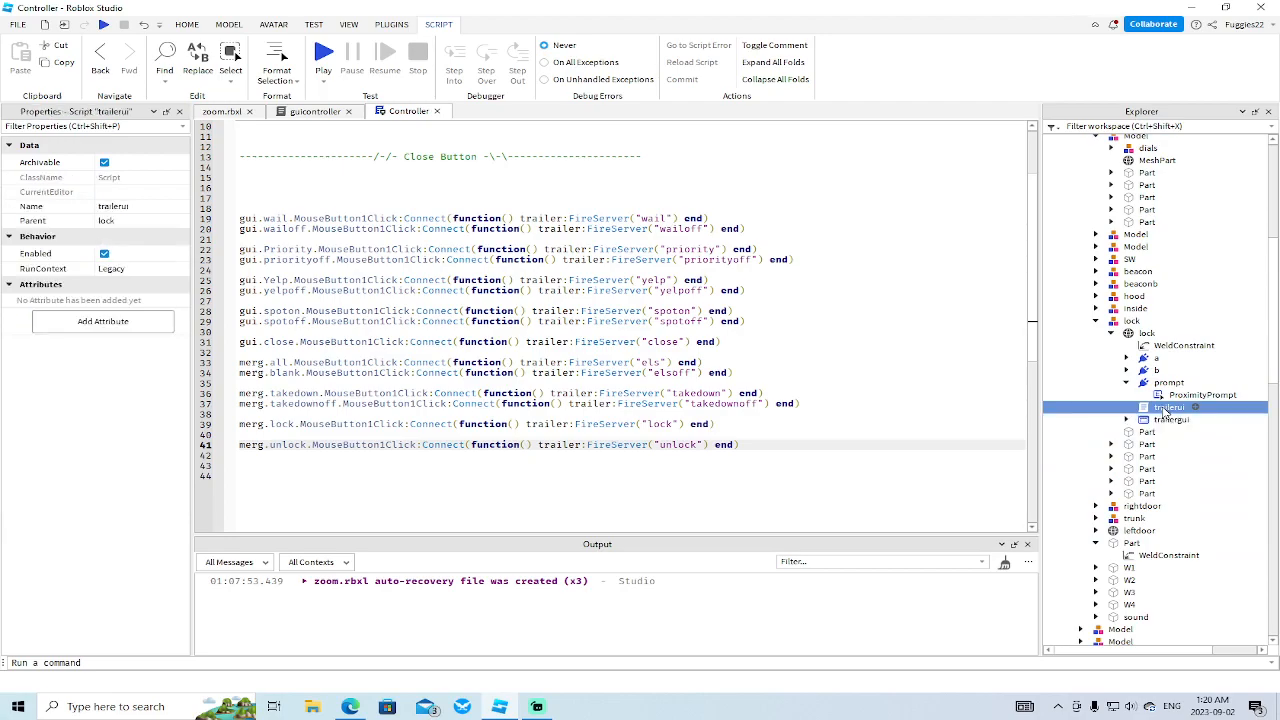
{"action": "double_click", "coordinate": [1144, 408]}
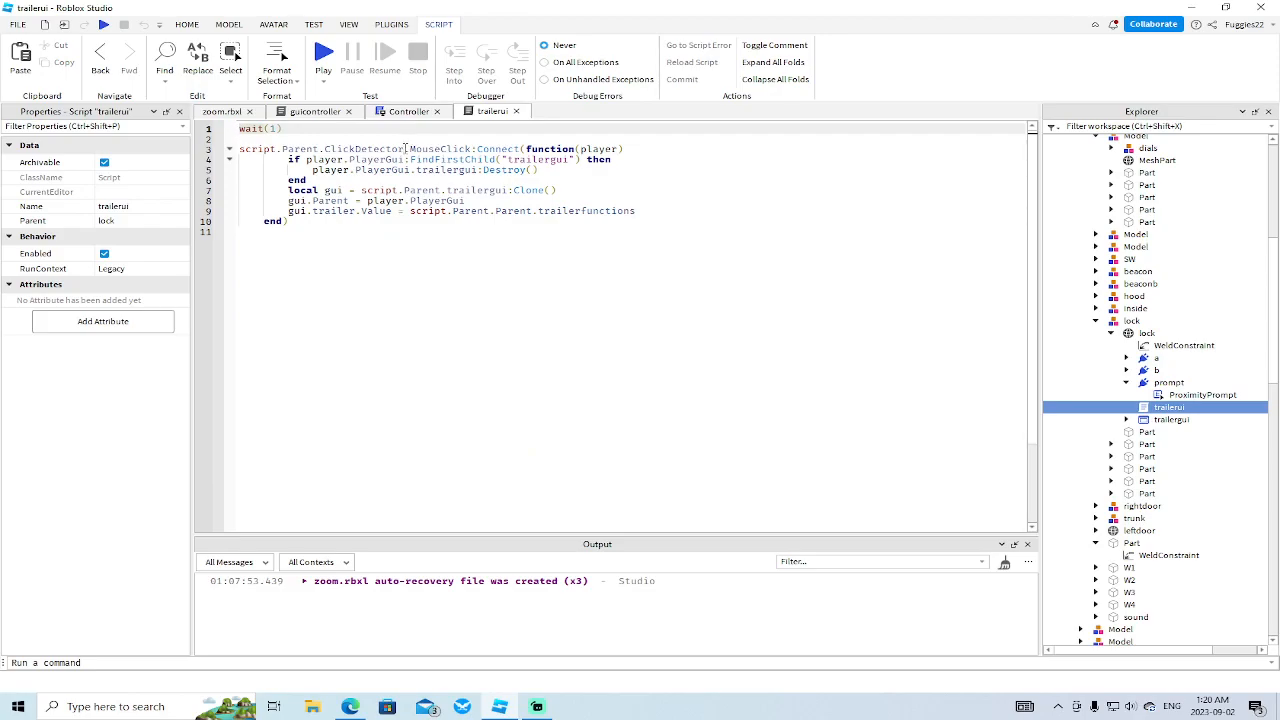
{"action": "left_click", "coordinate": [406, 148]}
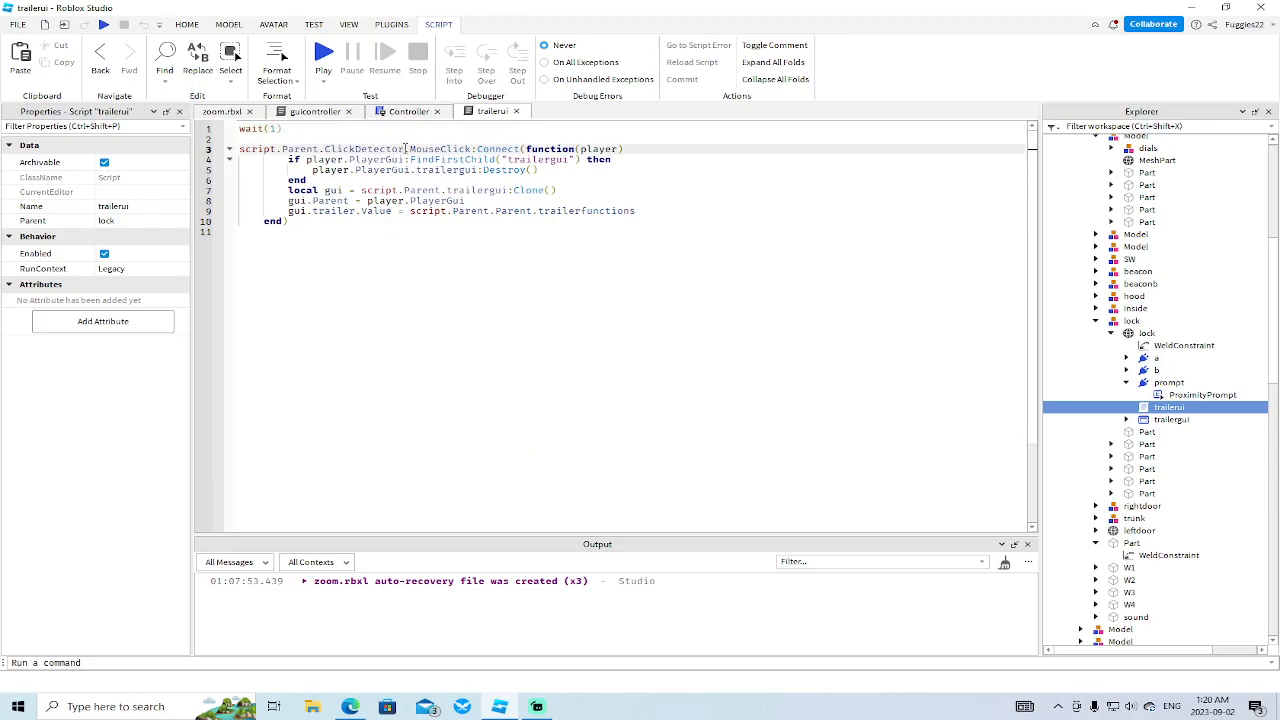
{"action": "left_click_drag", "start_coordinate": [468, 148], "coordinate": [238, 149]}
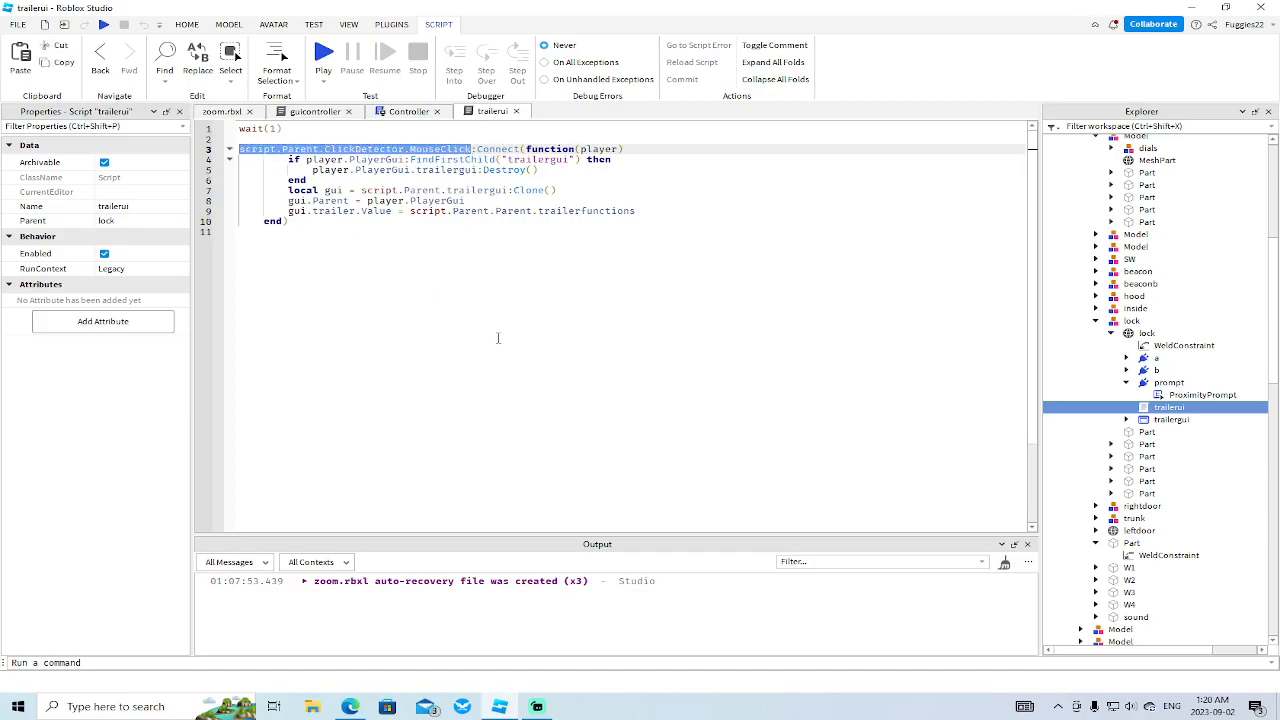
{"action": "type", "text": "script"}
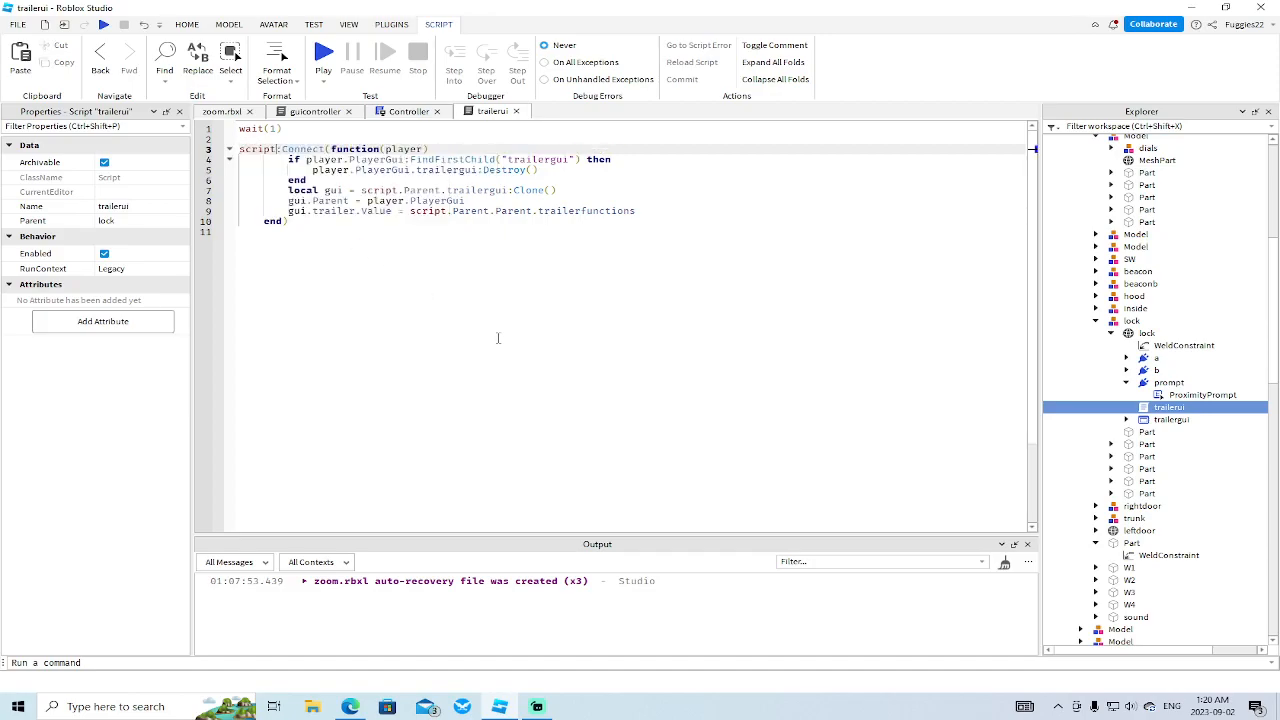
{"action": "type", "text": ".Parent"}
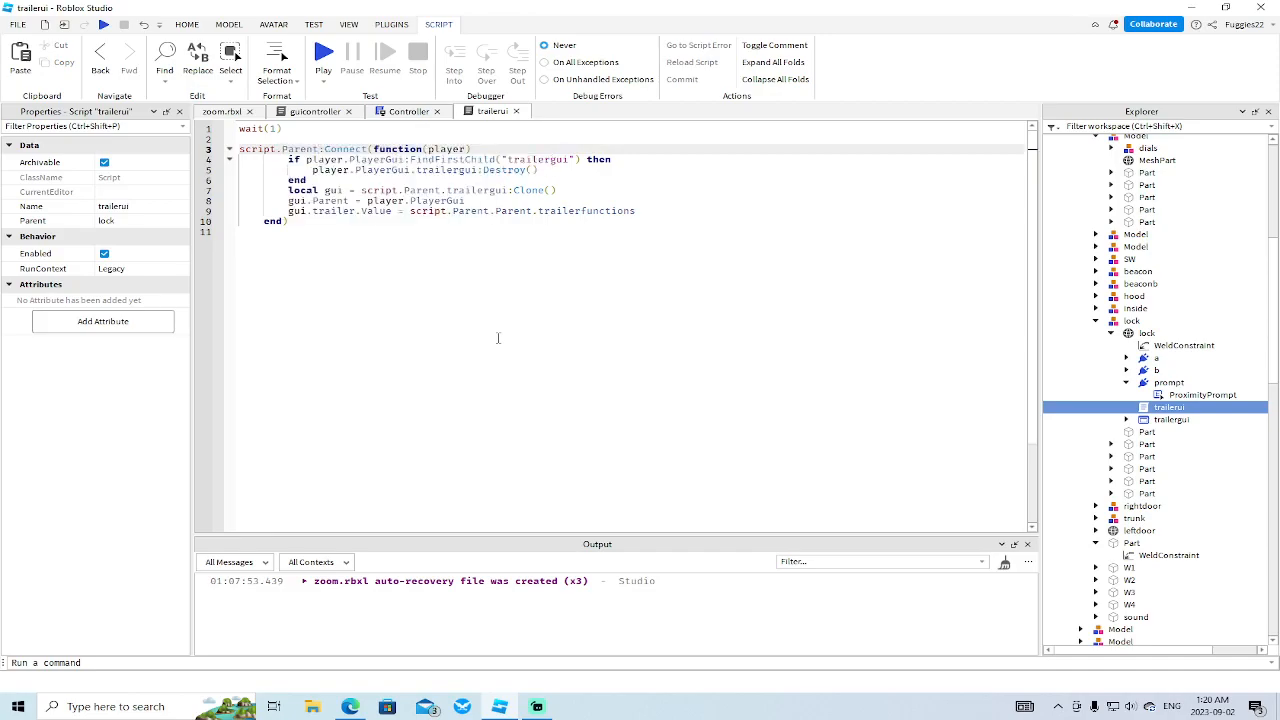
{"action": "type", "text": ".Parent"}
{"action": "key", "text": "BackSpace"}
{"action": "key", "text": "BackSpace"}
{"action": "key", "text": "BackSpace"}
{"action": "key", "text": "BackSpace"}
{"action": "key", "text": "BackSpace"}
{"action": "key", "text": "BackSpace"}
{"action": "type", "text": "Pr"}
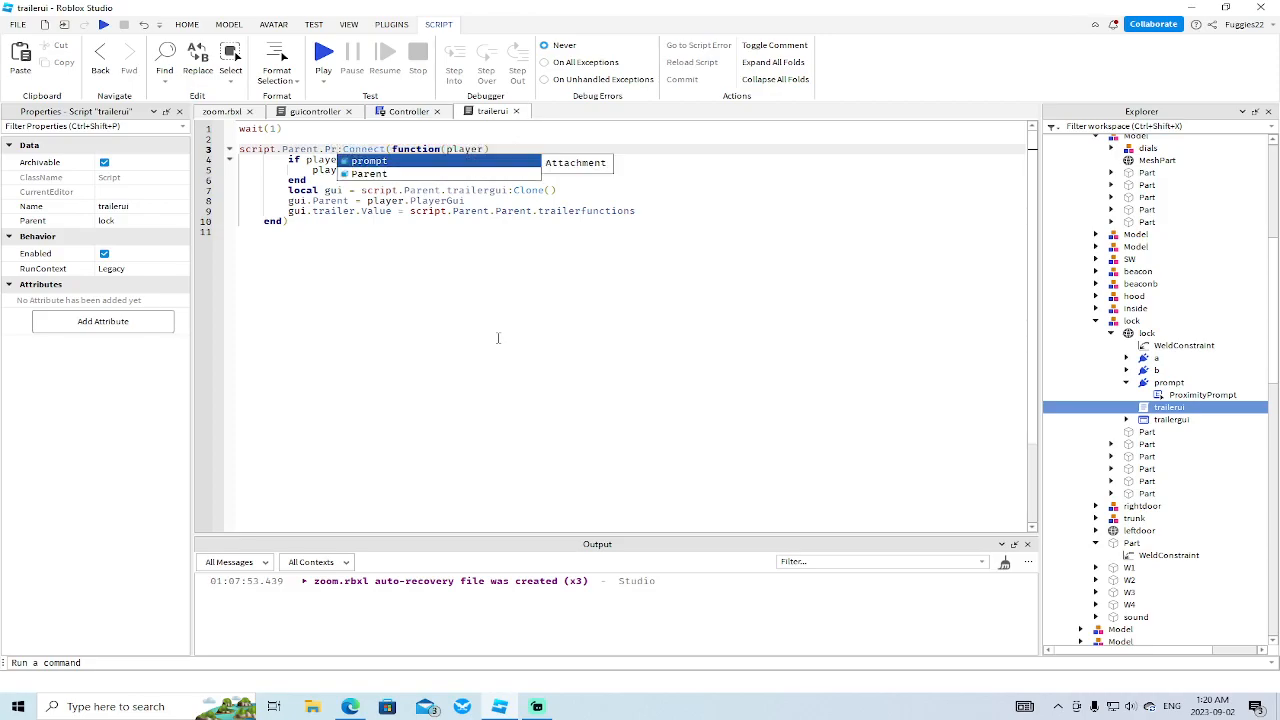
{"action": "key", "text": "Tab"}
- Extend the line 3 reference in trailerui with .ProximityPrompt.Triggered before the Connect call
{"action": "type", "text": ".p"}
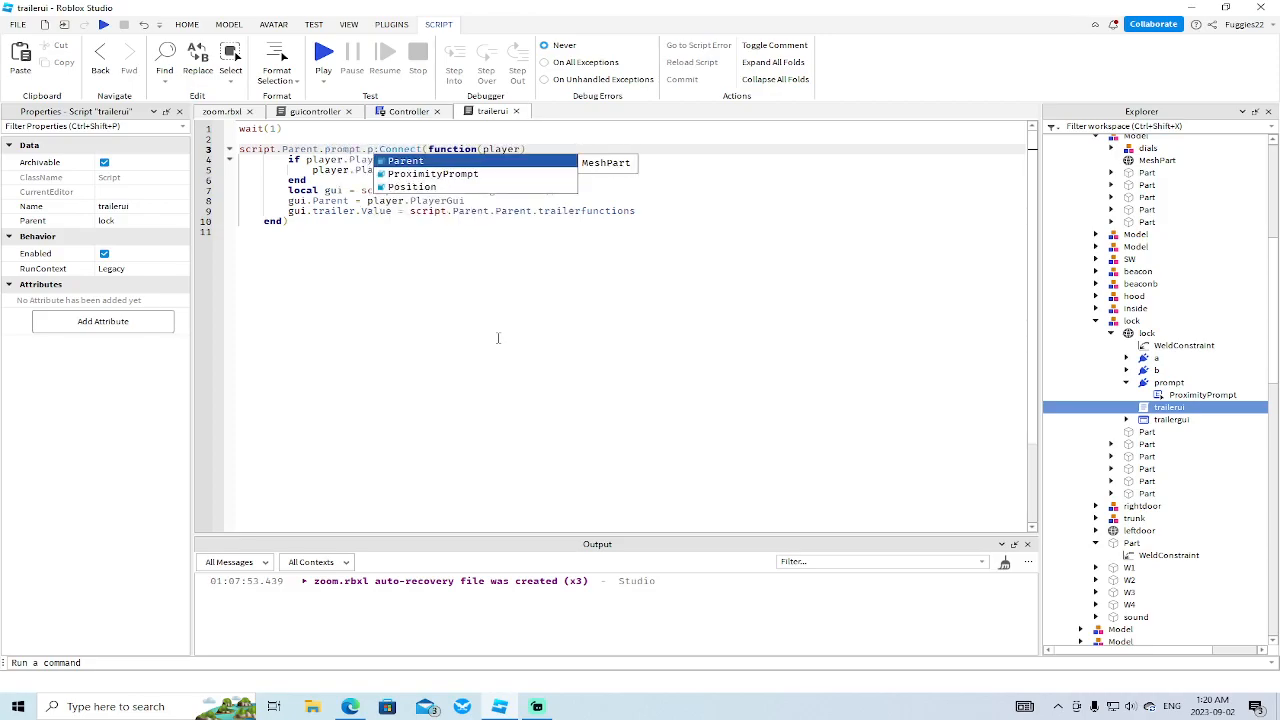
{"action": "type", "text": "r"}
{"action": "key", "text": "Tab"}
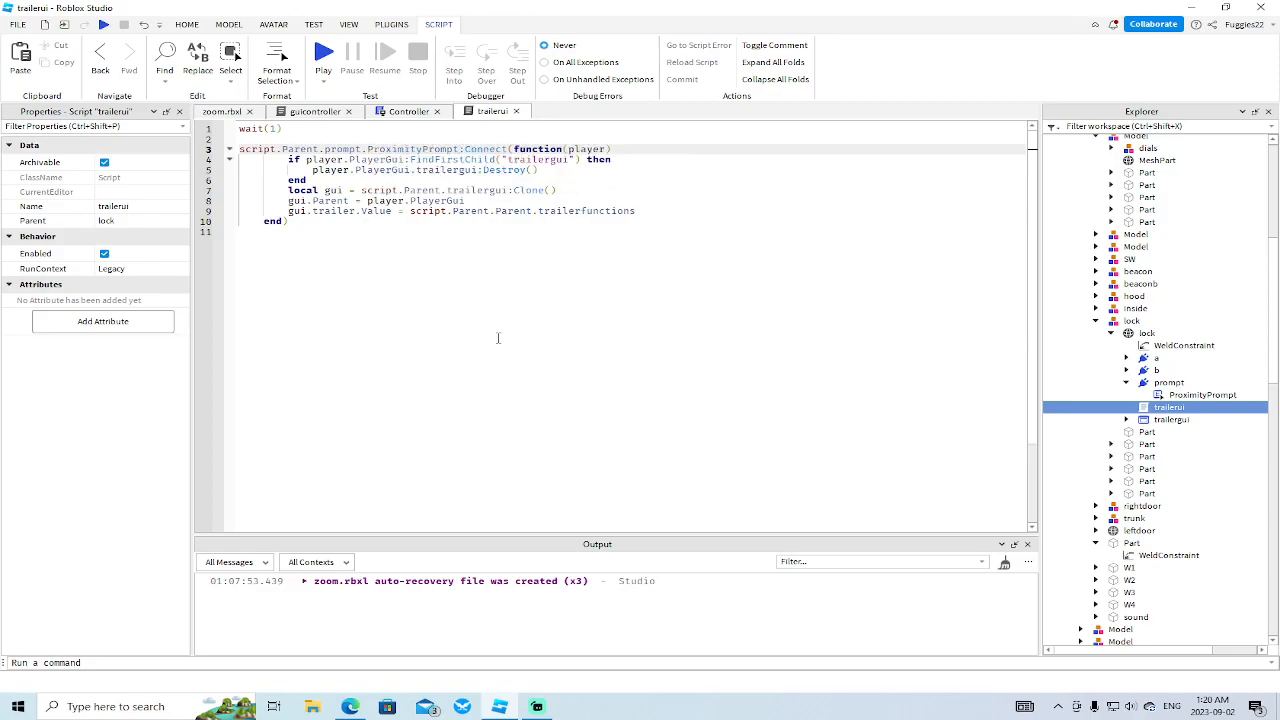
{"action": "type", "text": ".tr"}
{"action": "key", "text": "Tab"}
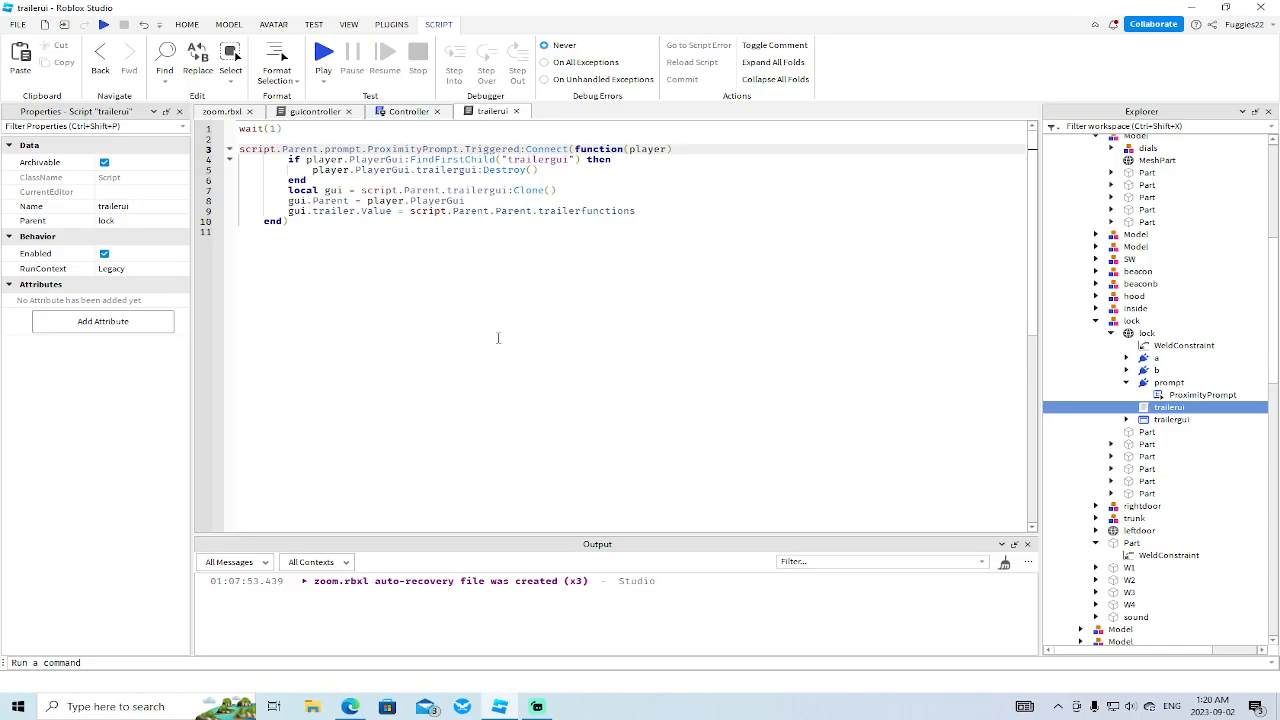
- Review the ProximityPrompt's properties, the Controller script and the edited trailerui script, and close trailerui
{"action": "left_click", "coordinate": [1180, 396]}
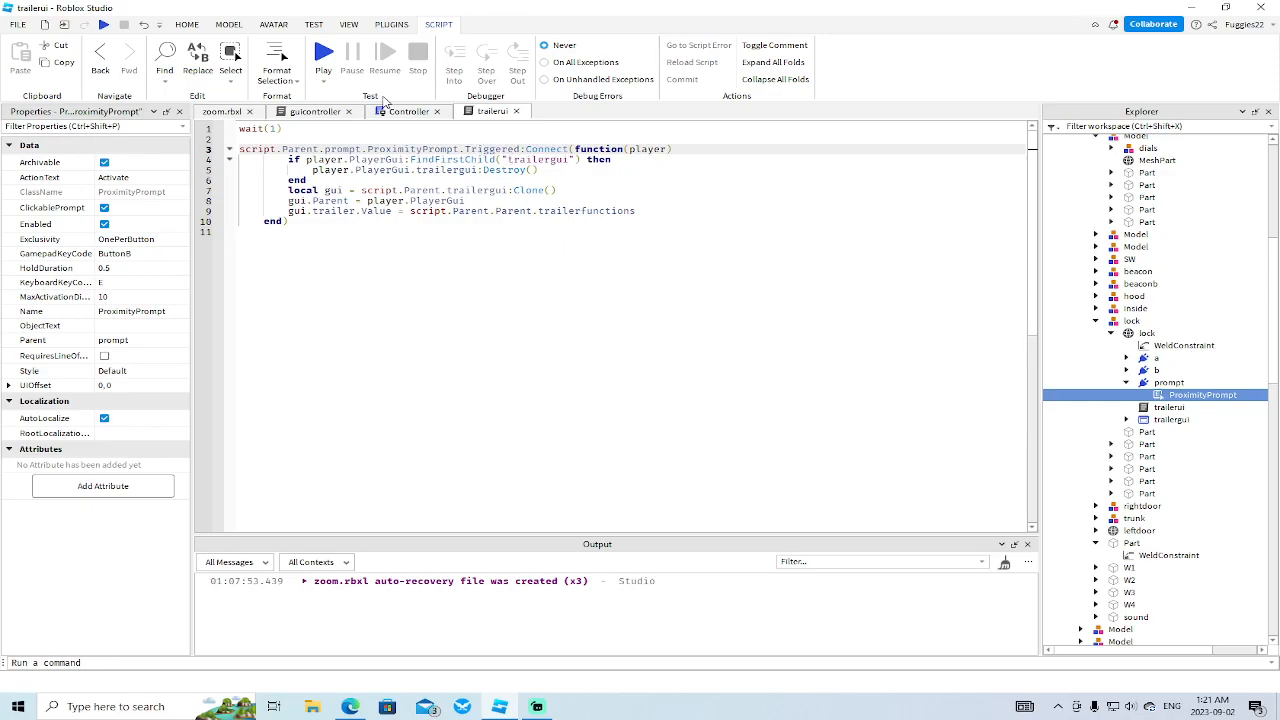
{"action": "left_click", "coordinate": [408, 114]}
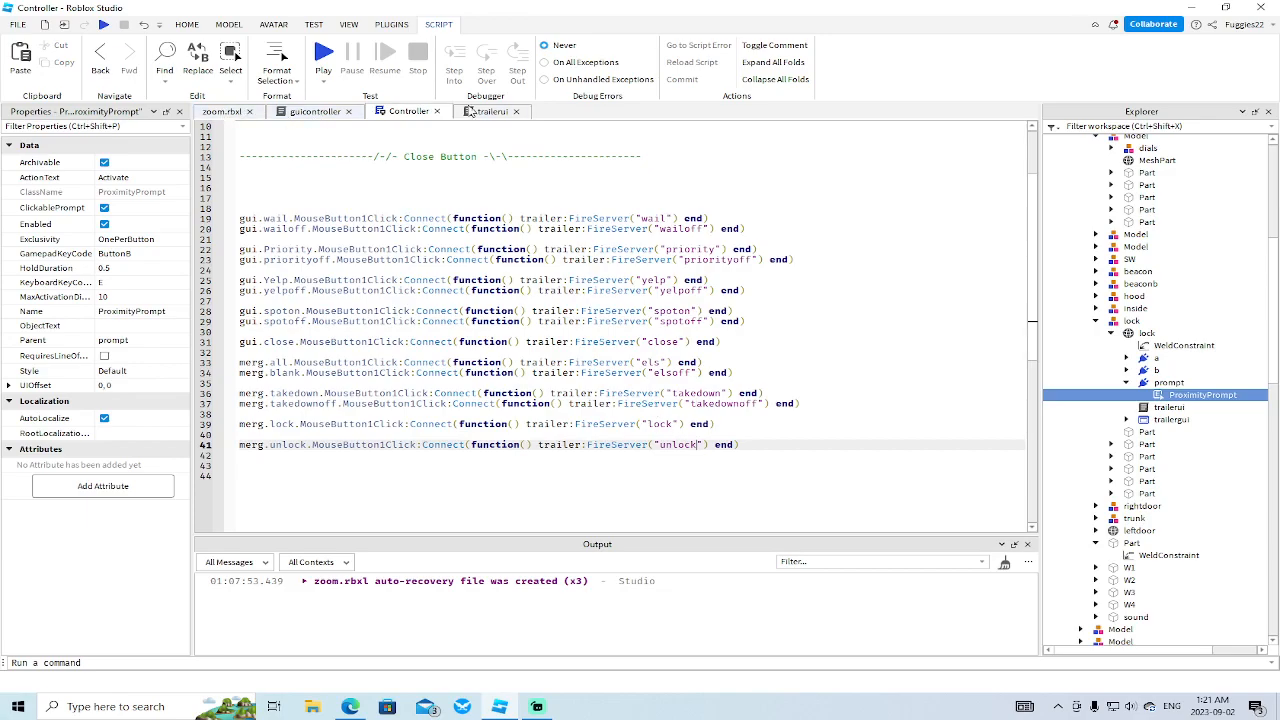
{"action": "left_click", "coordinate": [472, 114]}
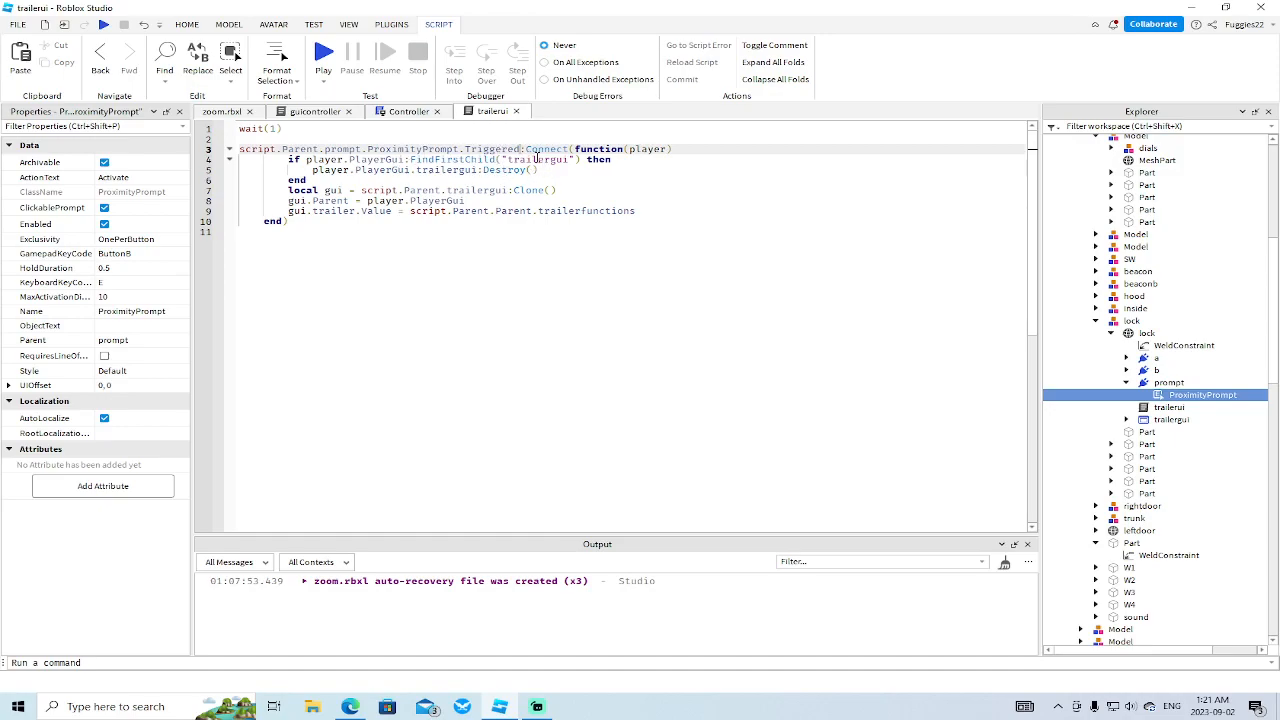
{"action": "left_click", "coordinate": [516, 111]}
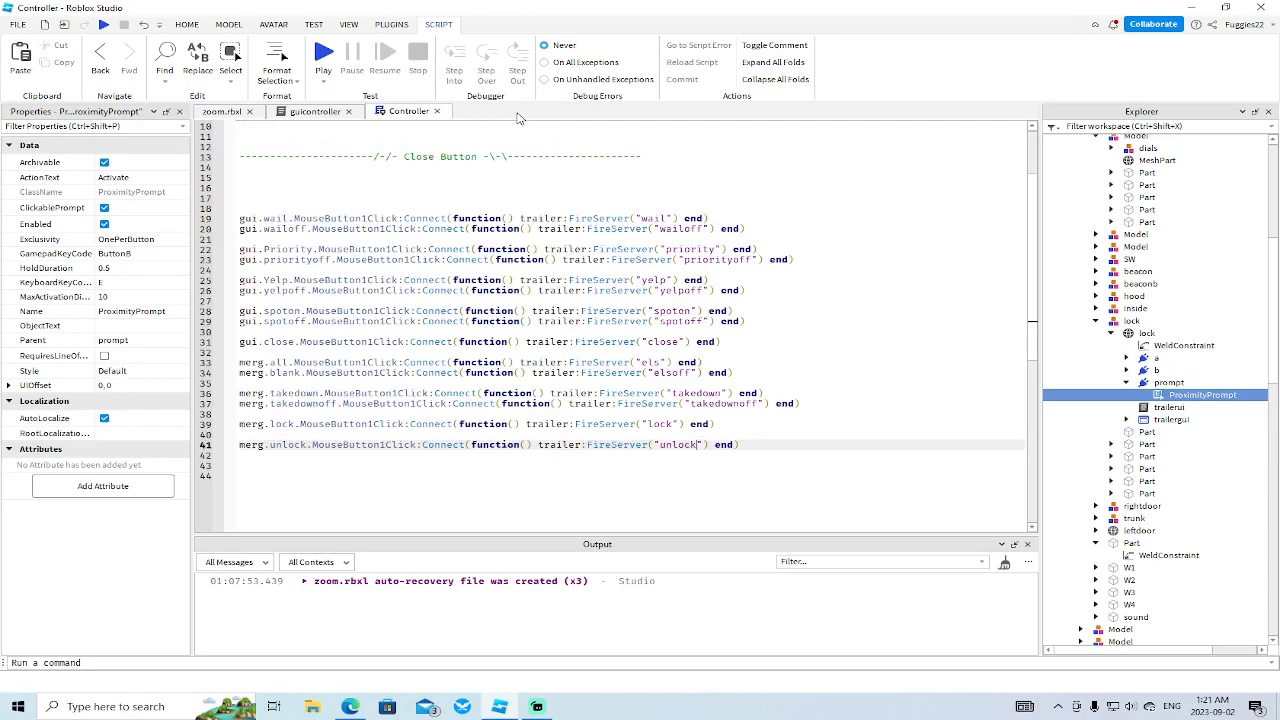
- In the guicontroller script, begin line 11 inside the "lock" condition with the reference script.Parent.lock.lock
{"action": "left_click", "coordinate": [316, 112]}
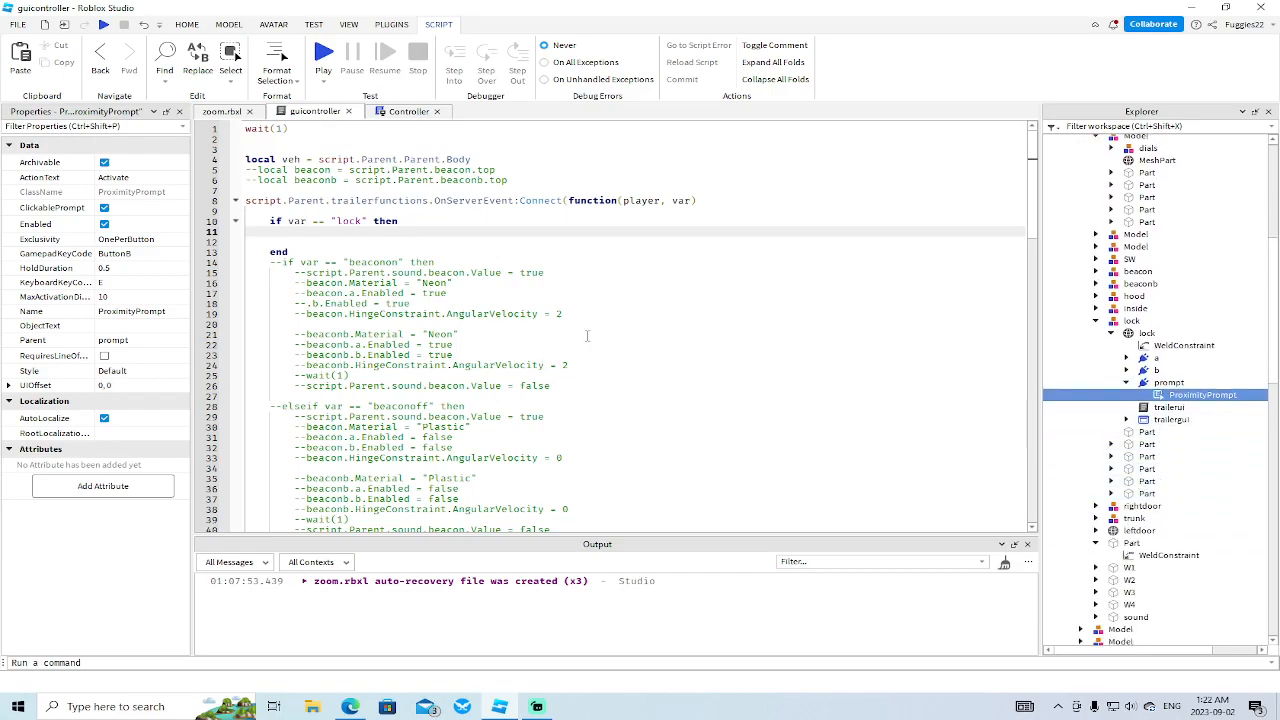
{"action": "type", "text": "script.Parent"}
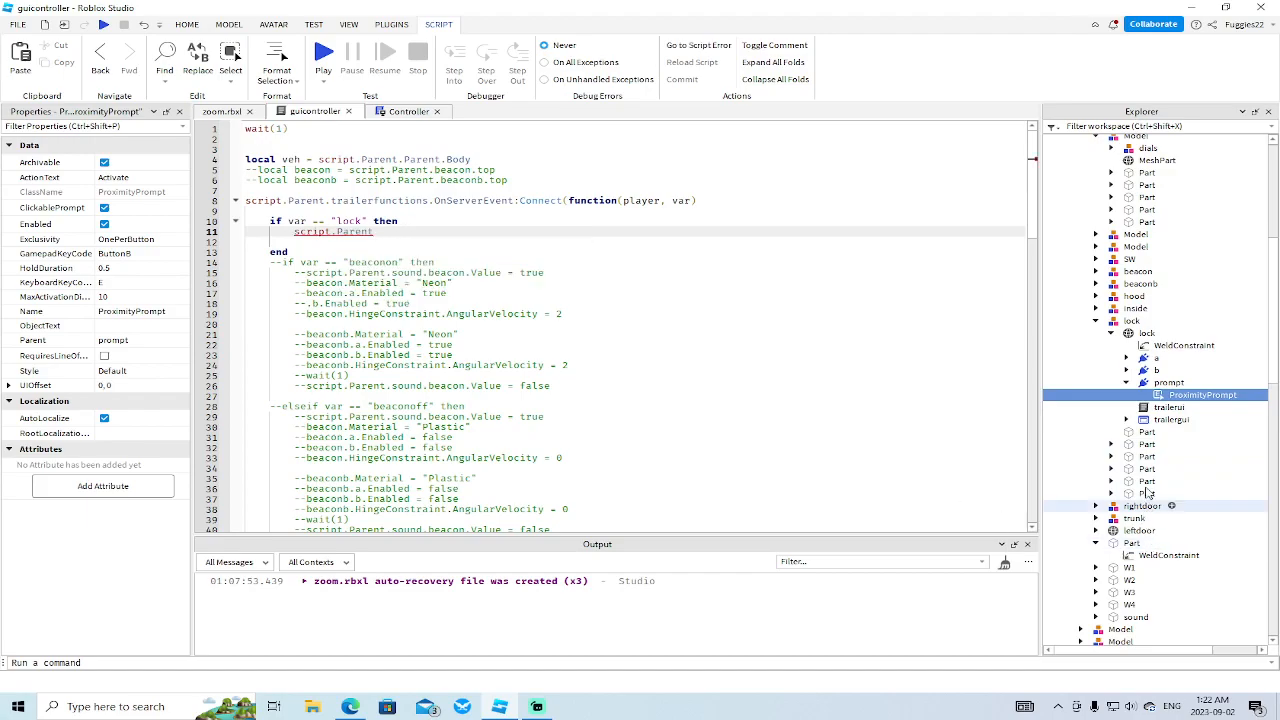
{"action": "scroll", "coordinate": [1148, 457], "scroll_direction": "down", "scroll_amount": 6}
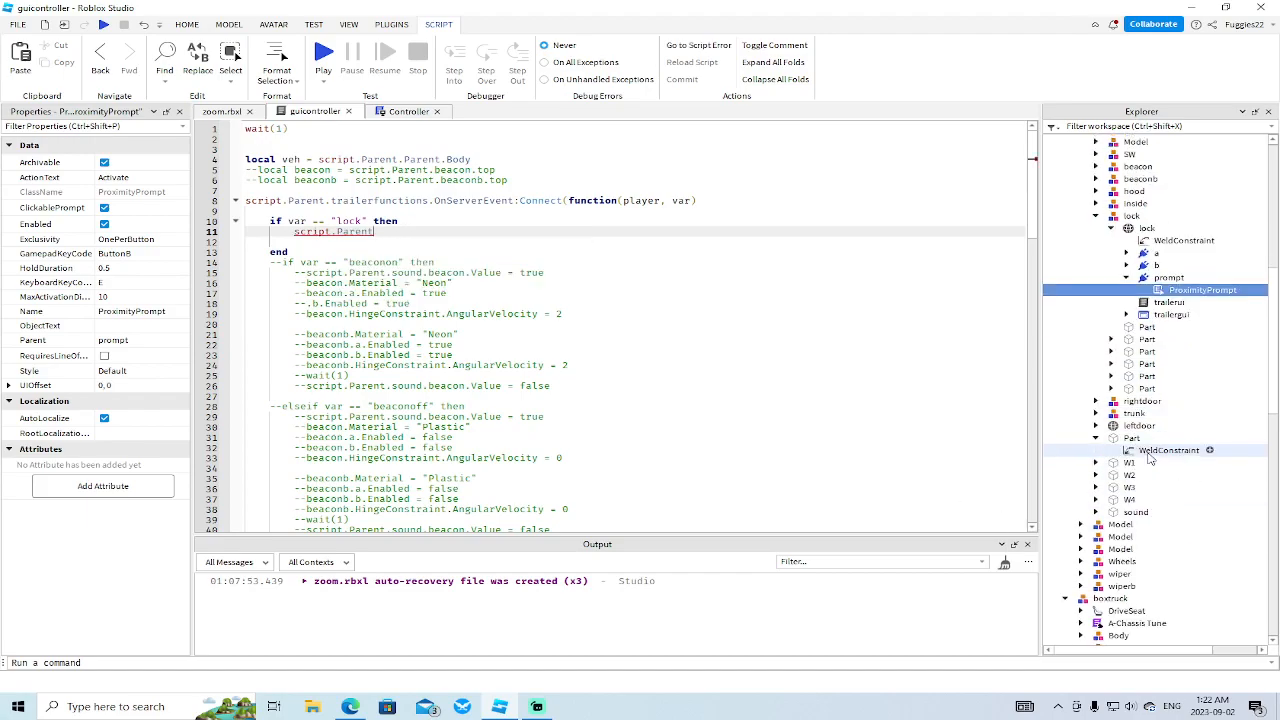
{"action": "scroll", "coordinate": [1098, 396], "scroll_direction": "up", "scroll_amount": 1}
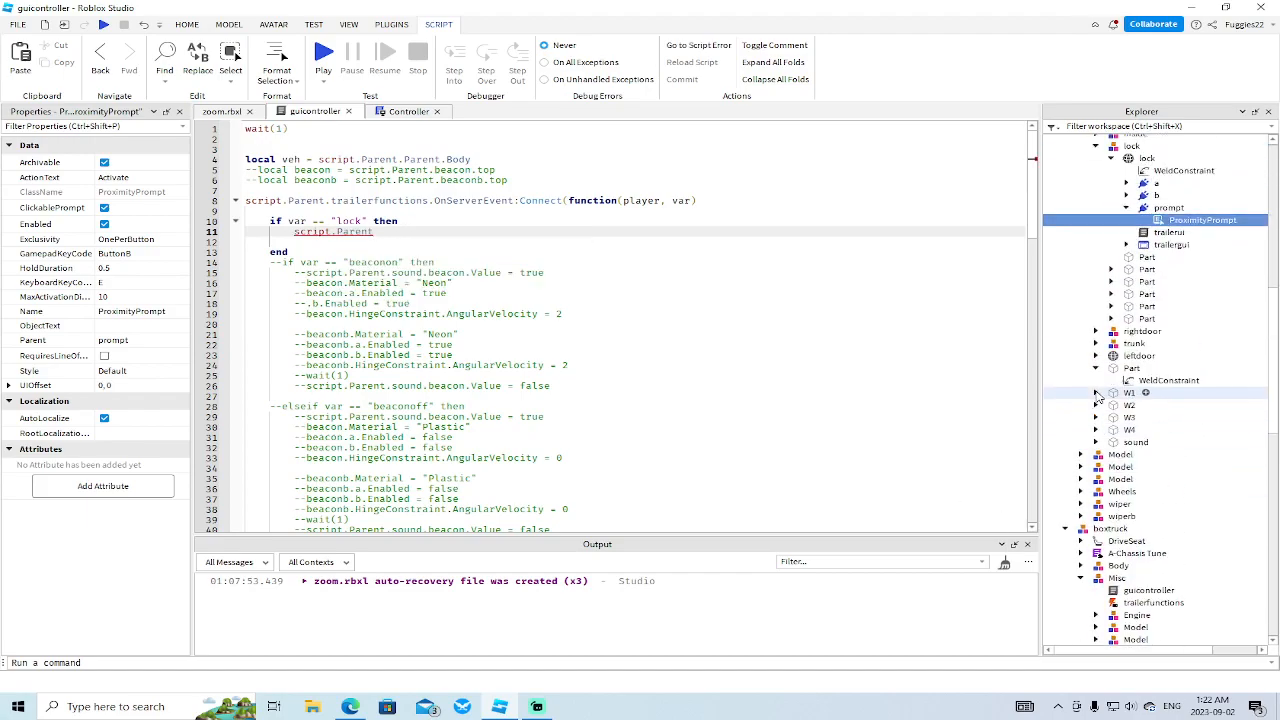
{"action": "left_click", "coordinate": [1066, 529]}
{"action": "scroll", "coordinate": [1126, 488], "scroll_direction": "up", "scroll_amount": 12}
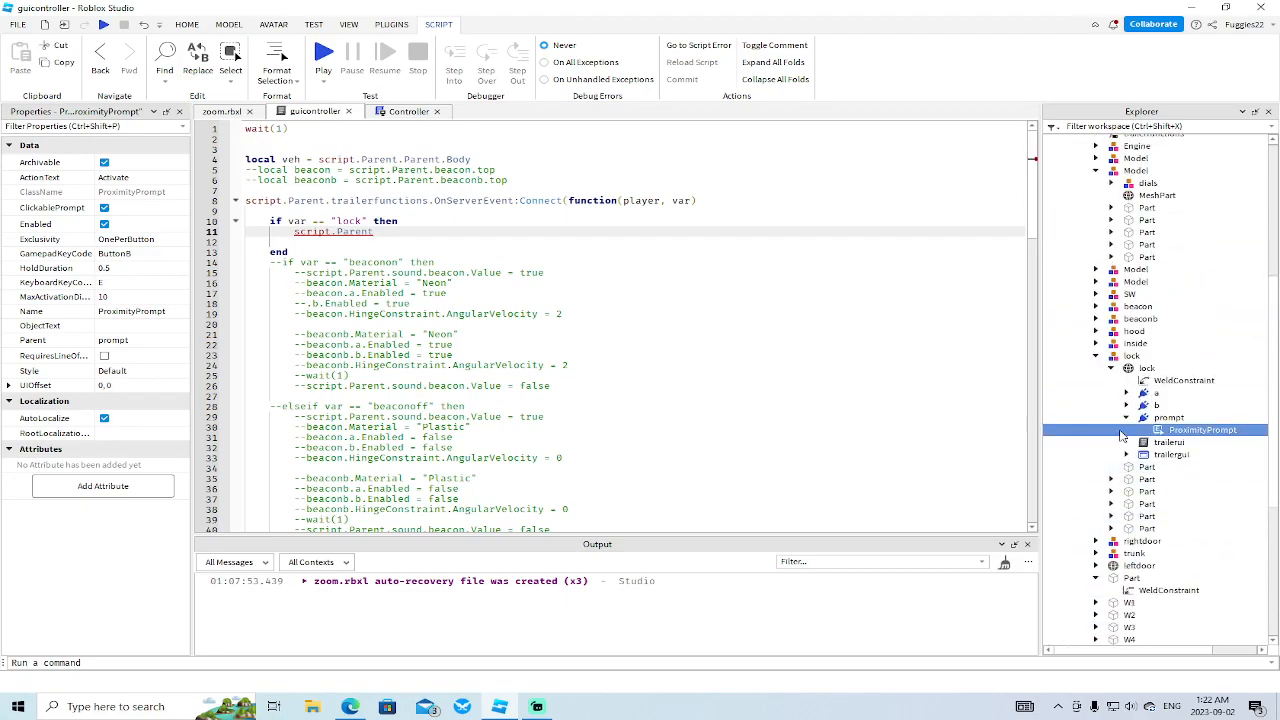
{"action": "left_click", "coordinate": [1096, 381]}
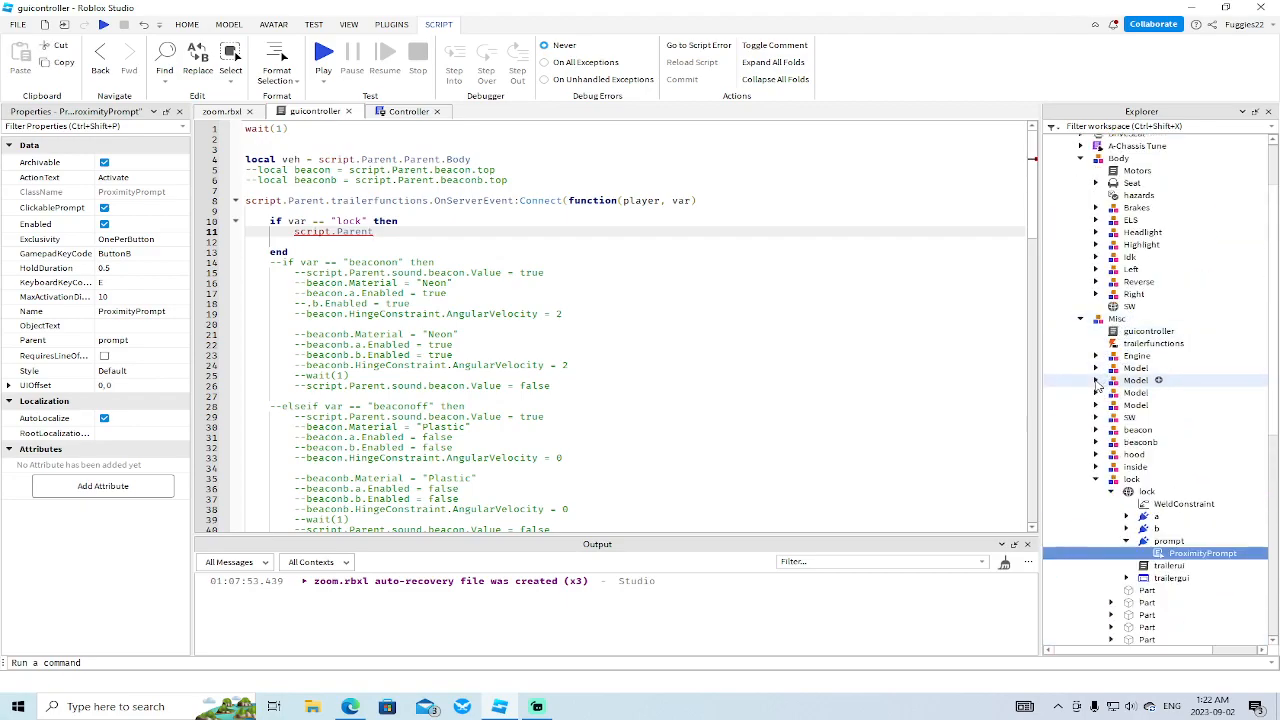
{"action": "left_click", "coordinate": [465, 231]}
{"action": "type", "text": ".lock"}
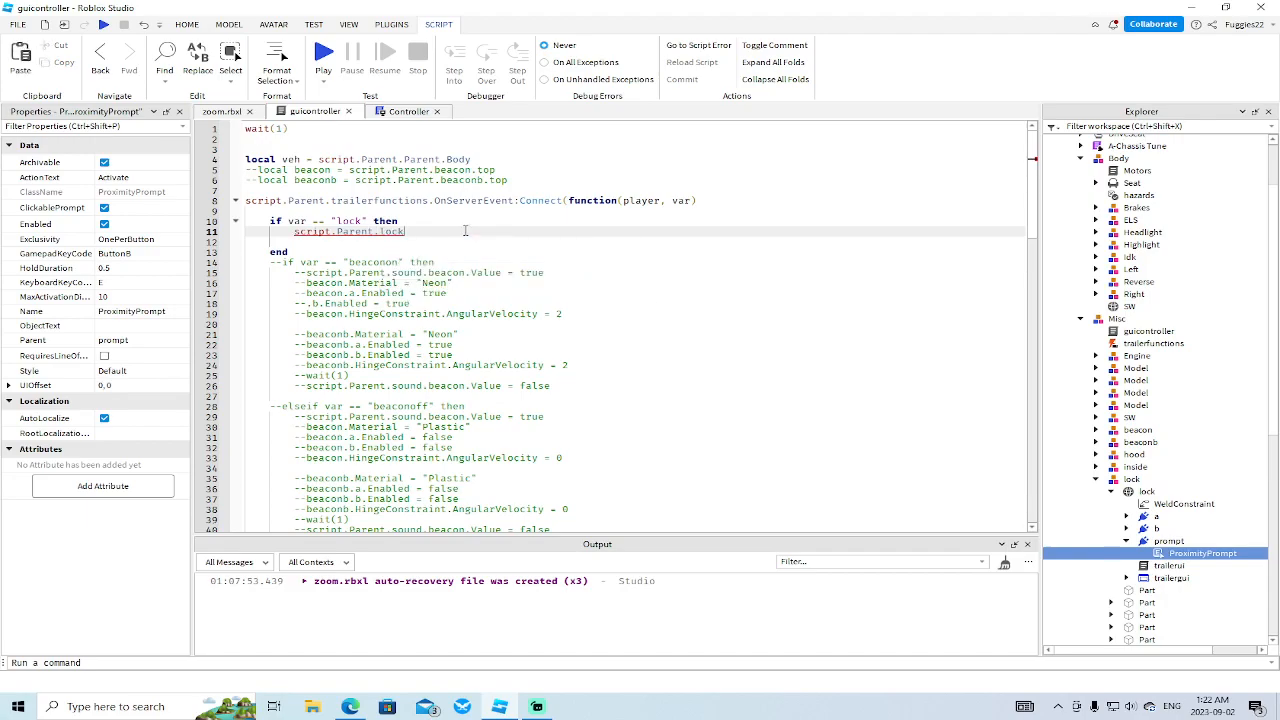
{"action": "type", "text": ".lock."}
- Complete line 11 with prompt.ProximityPrompt.Enabled = true and turn off the Enabled property of the lock's ProximityPrompt
{"action": "key", "text": "Tab"}
{"action": "key", "text": "BackSpace"}
{"action": "key", "text": "BackSpace"}
{"action": "key", "text": "BackSpace"}
{"action": "key", "text": "BackSpace"}
{"action": "key", "text": "BackSpace"}
{"action": "key", "text": "BackSpace"}
{"action": "type", "text": "p"}
{"action": "key", "text": "Down"}
{"action": "key", "text": "Tab"}
{"action": "type", "text": "."}
{"action": "key", "text": "BackSpace"}
{"action": "type", "text": "P"}
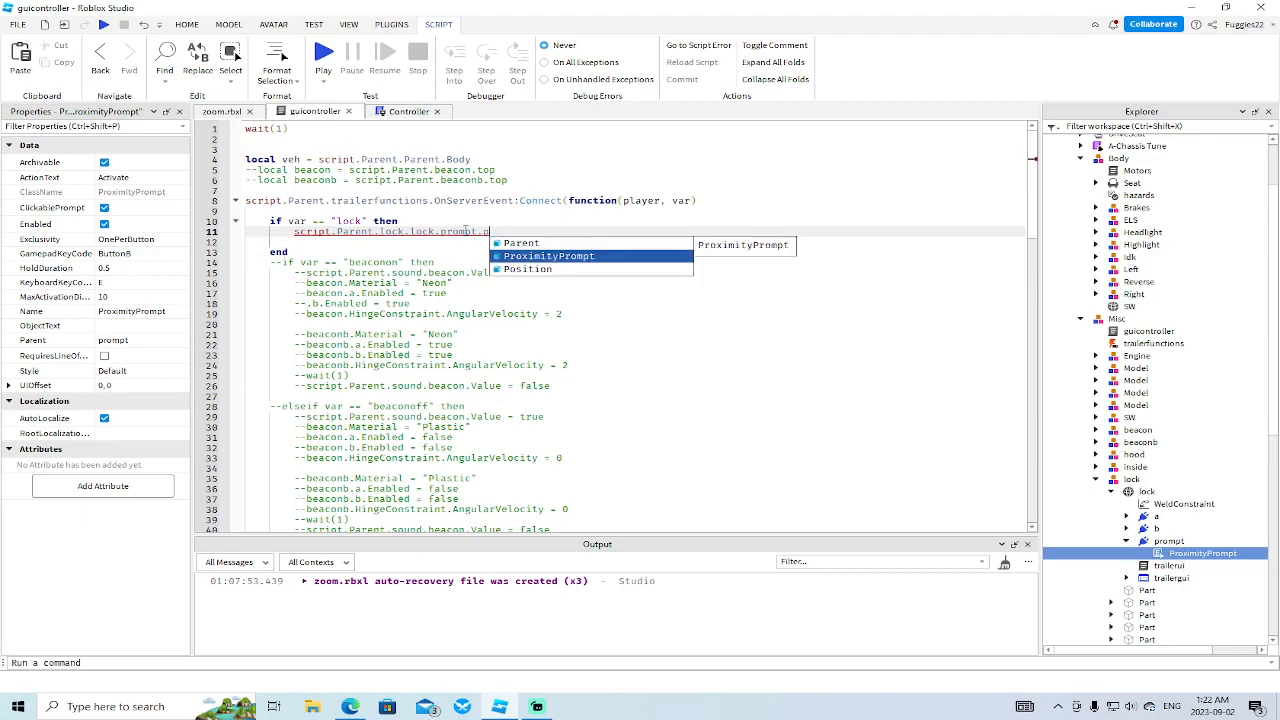
{"action": "key", "text": "Tab"}
{"action": "type", "text": ".En"}
{"action": "key", "text": "Tab"}
{"action": "type", "text": "= "}
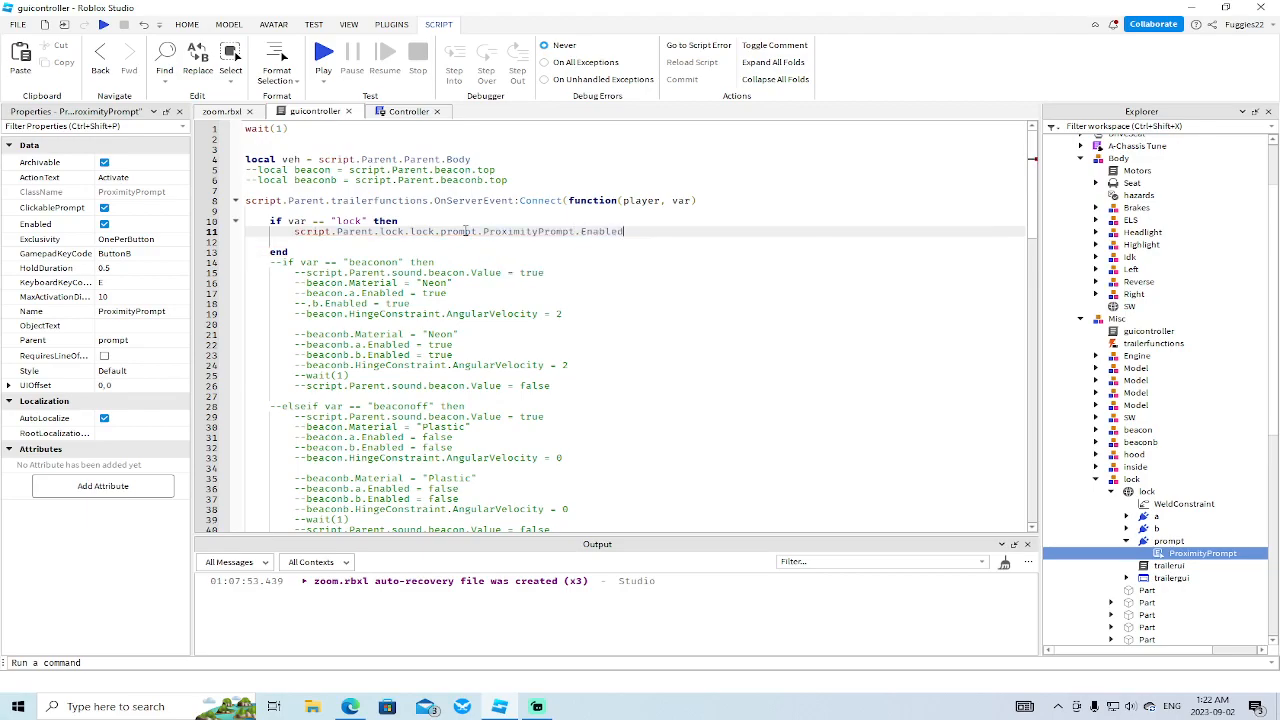
{"action": "type", "text": "true"}
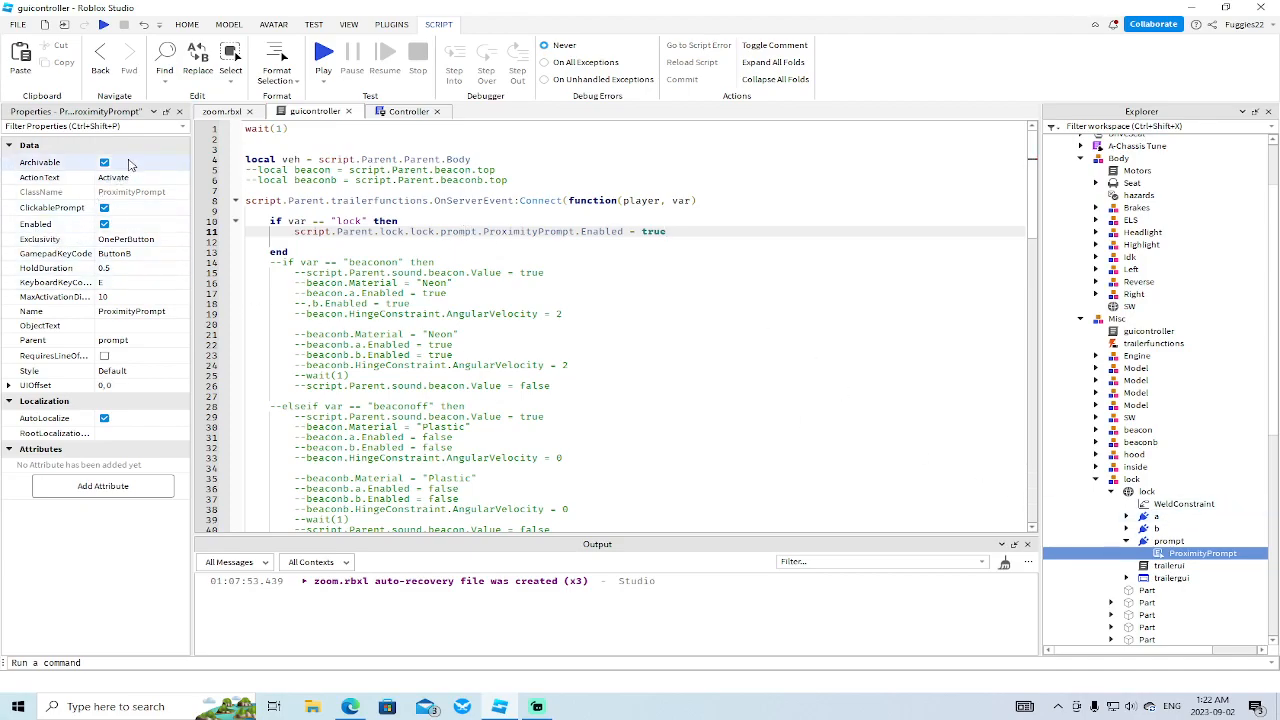
{"action": "left_click", "coordinate": [104, 224]}
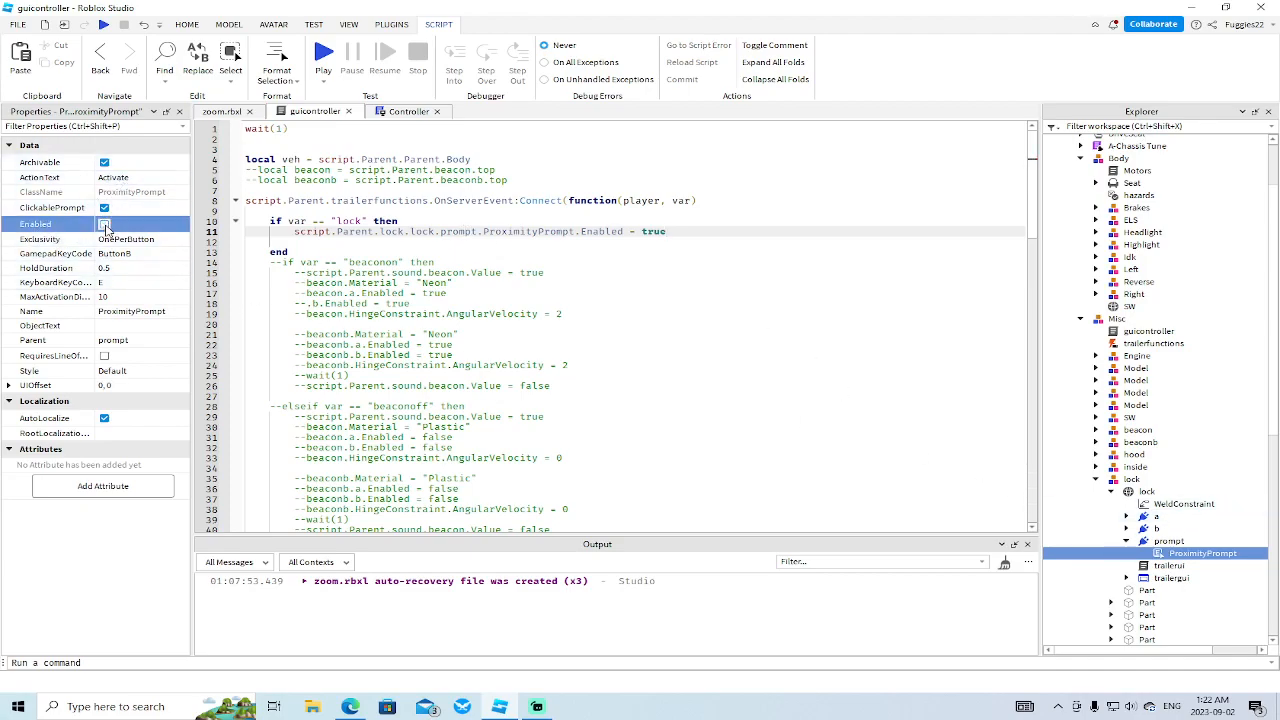
- Examine the orange tow truck and the red Fire Rescue truck's cab and driver door in the 3D viewport
{"action": "left_click", "coordinate": [214, 112]}
{"action": "right_click_drag", "start_coordinate": [484, 288], "coordinate": [482, 287]}
{"action": "scroll", "coordinate": [555, 310], "scroll_direction": "up", "scroll_amount": 5}
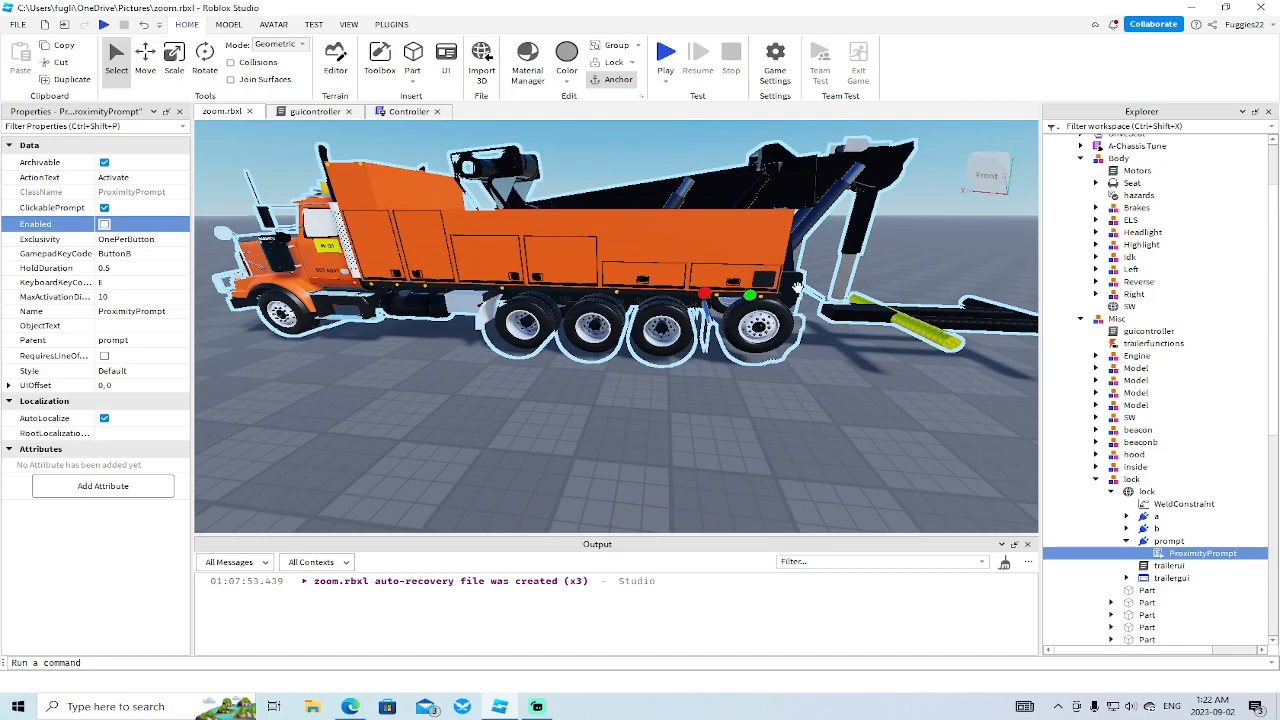
{"action": "scroll", "coordinate": [724, 292], "scroll_direction": "down", "scroll_amount": 4}
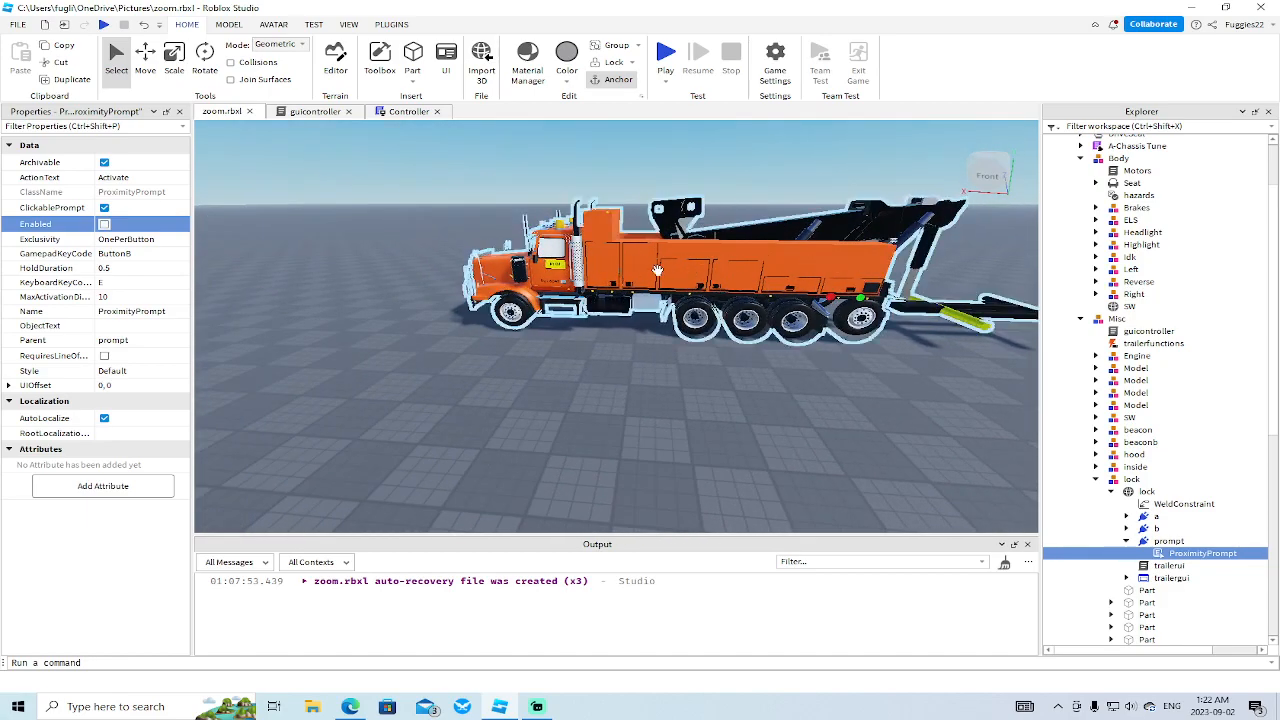
{"action": "right_click_drag", "start_coordinate": [632, 280], "coordinate": [625, 280]}
{"action": "key", "text": "w"}
{"action": "key", "text": "s"}
{"action": "key", "text": "w"}
{"action": "key", "text": "s"}
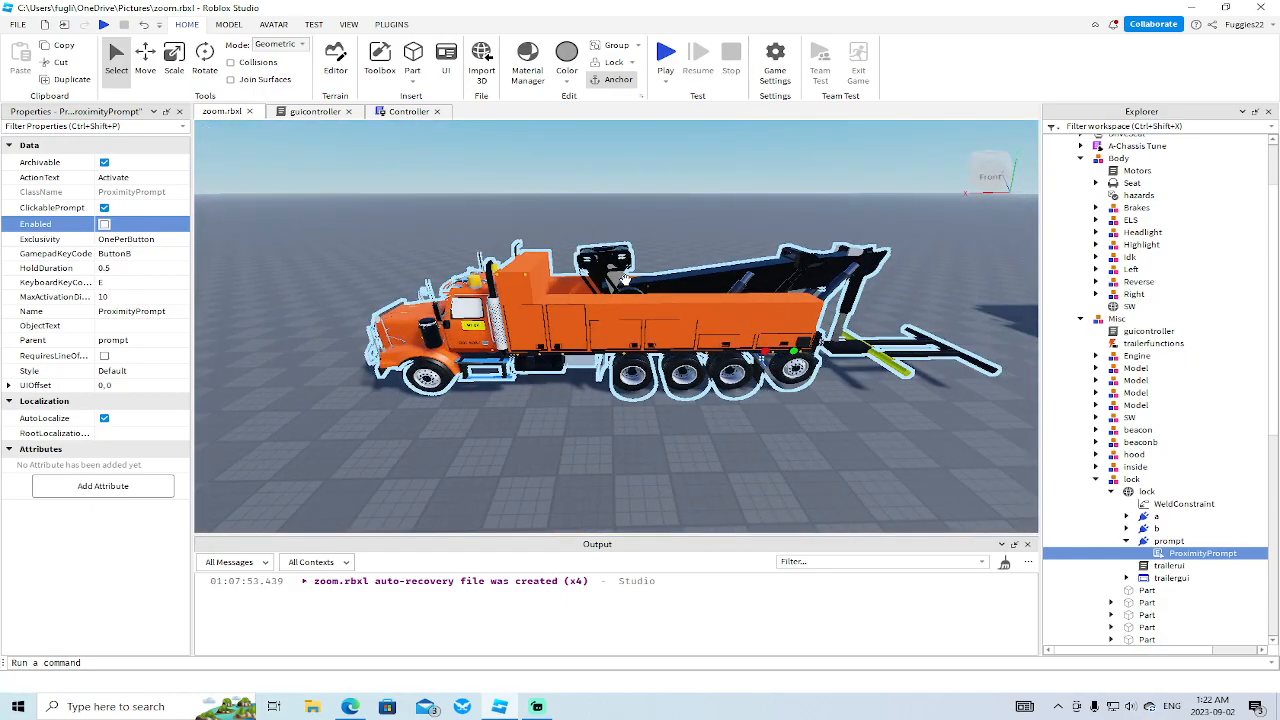
{"action": "key", "text": "s"}
{"action": "key", "text": "w"}
{"action": "right_click_drag", "start_coordinate": [625, 280], "coordinate": [616, 305]}
{"action": "key", "text": "w"}
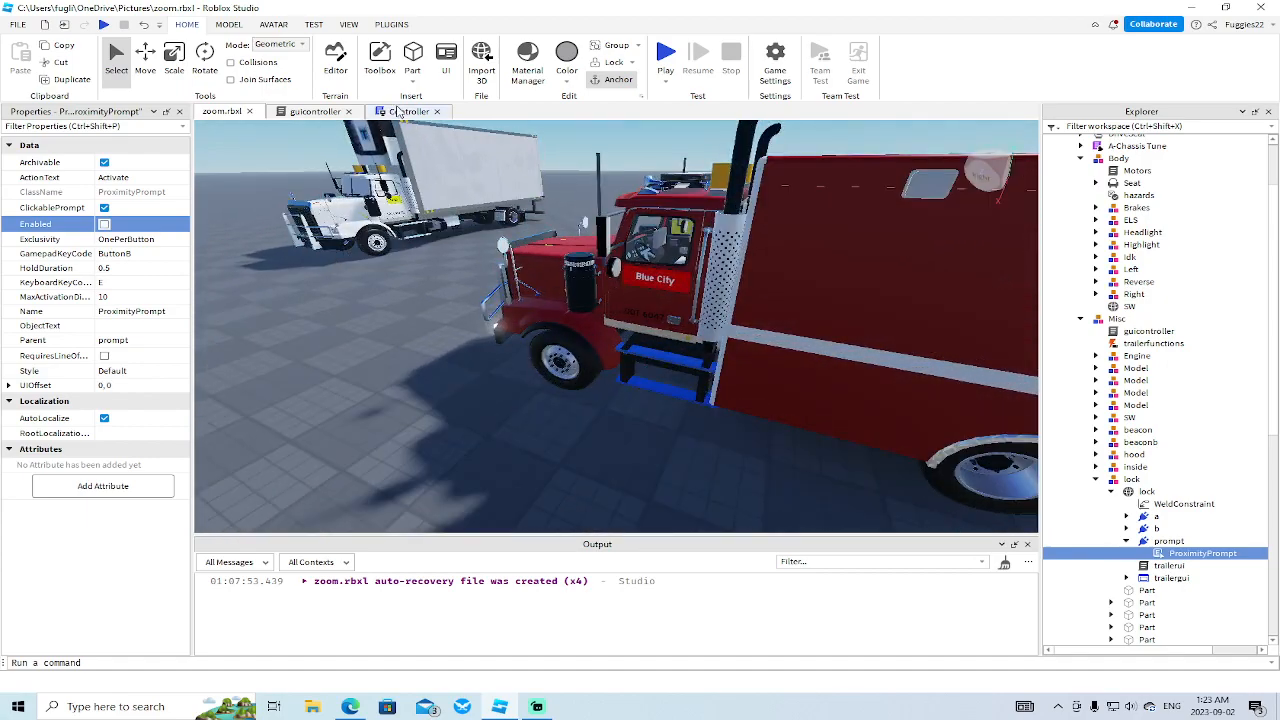
{"action": "right_click_drag", "start_coordinate": [522, 276], "coordinate": [534, 291]}
{"action": "key", "text": "s"}
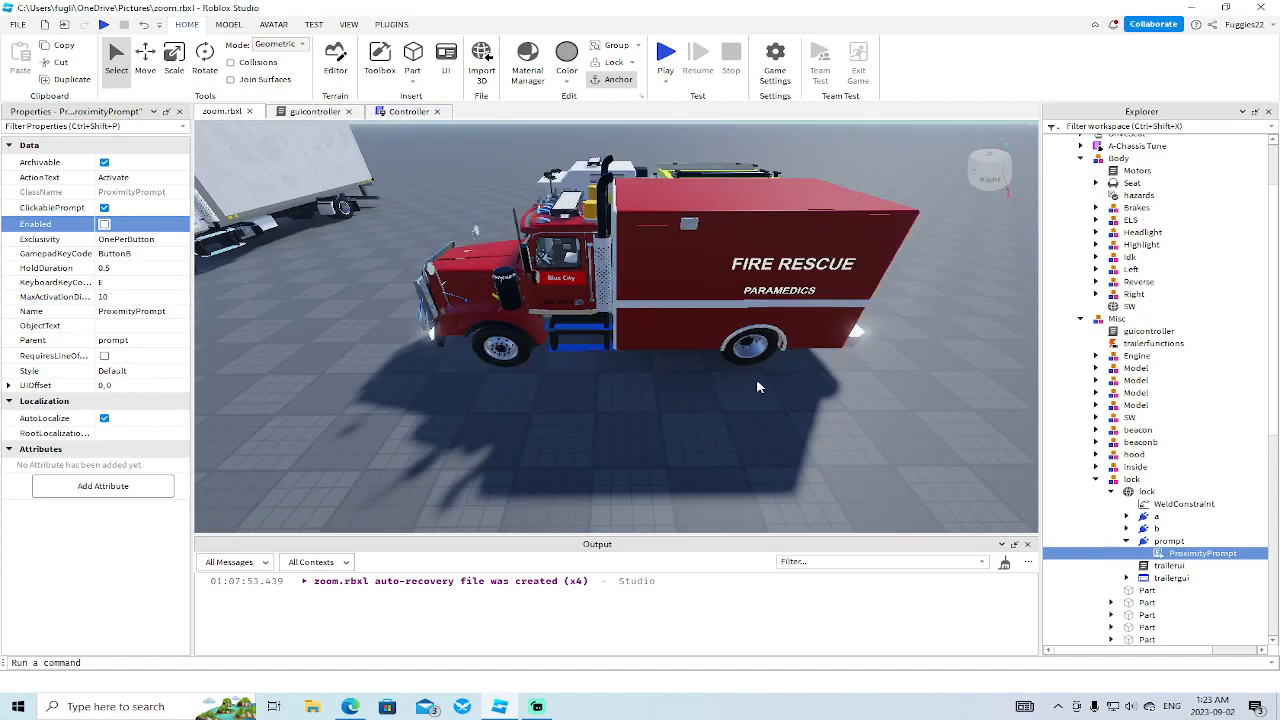
{"action": "key", "text": "w"}
{"action": "right_click_drag", "start_coordinate": [608, 373], "coordinate": [608, 370]}
{"action": "key", "text": "f"}
{"action": "key", "text": "s"}
{"action": "key", "text": "w"}
{"action": "key", "text": "w"}
{"action": "key", "text": "s"}
{"action": "key", "text": "w"}
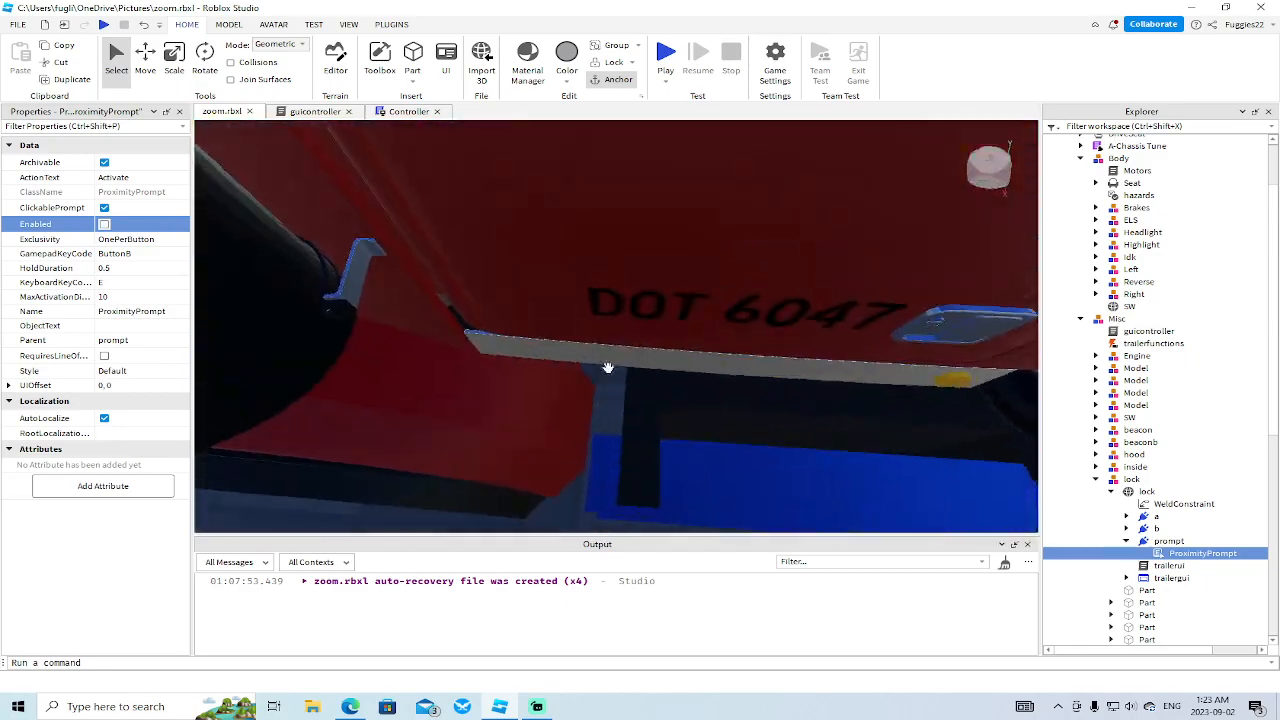
{"action": "key", "text": "s"}
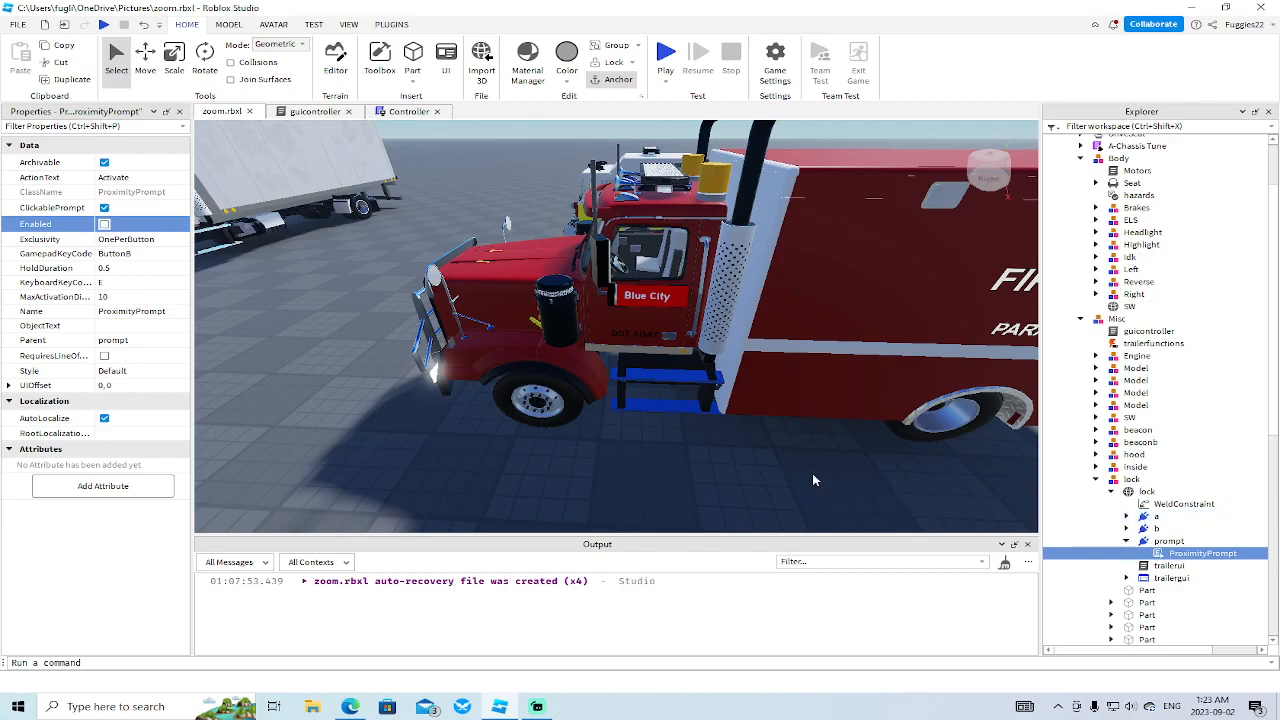
{"action": "scroll", "coordinate": [812, 475], "scroll_direction": "down", "scroll_amount": 5}
{"action": "right_click_drag", "start_coordinate": [812, 475], "coordinate": [595, 385]}
- Playtest the place, walk the character to the Fire Rescue truck's driver door to check its prompts, and stop the test
{"action": "left_click", "coordinate": [103, 25]}
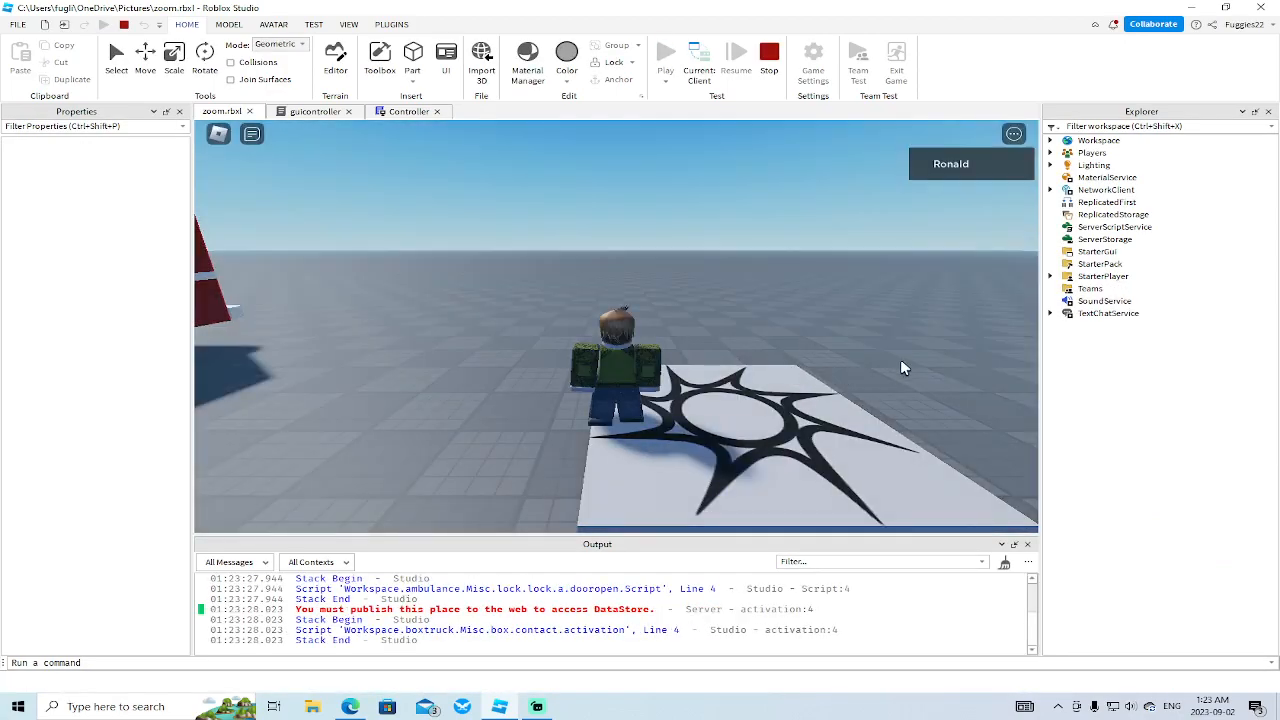
{"action": "right_click_drag", "start_coordinate": [900, 361], "coordinate": [900, 366]}
{"action": "key", "text": "w"}
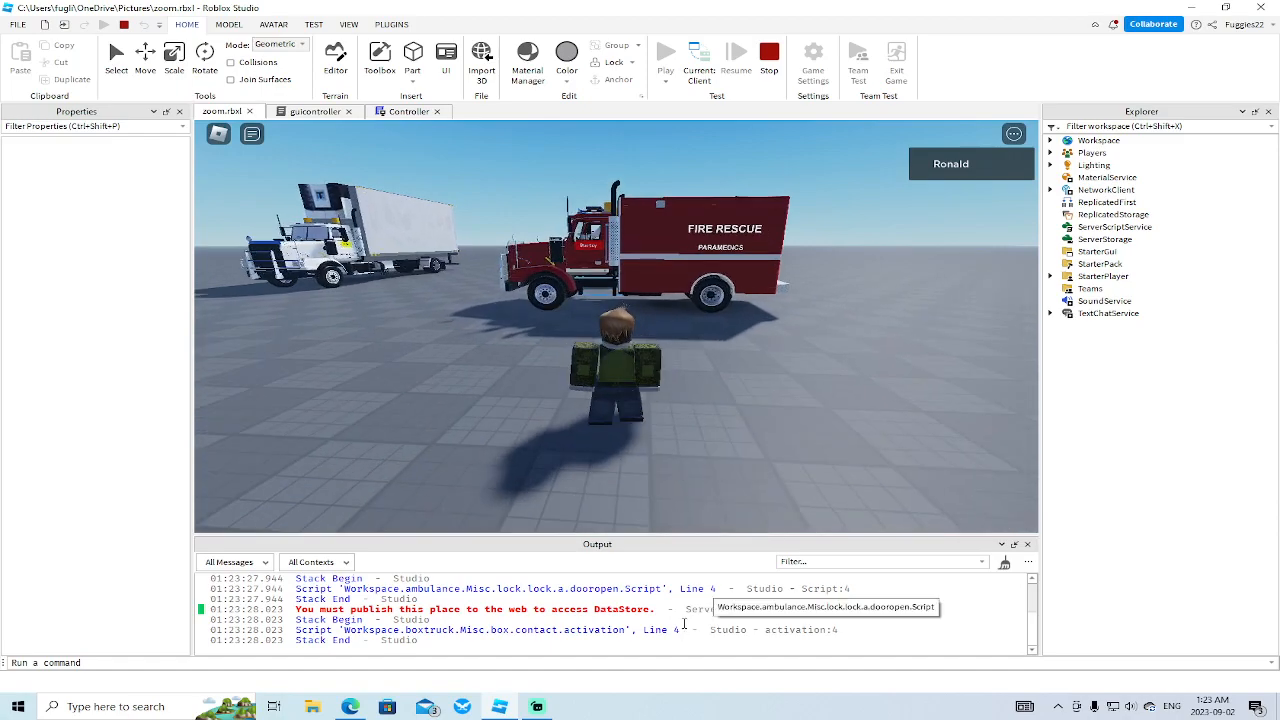
{"action": "key", "text": "w"}
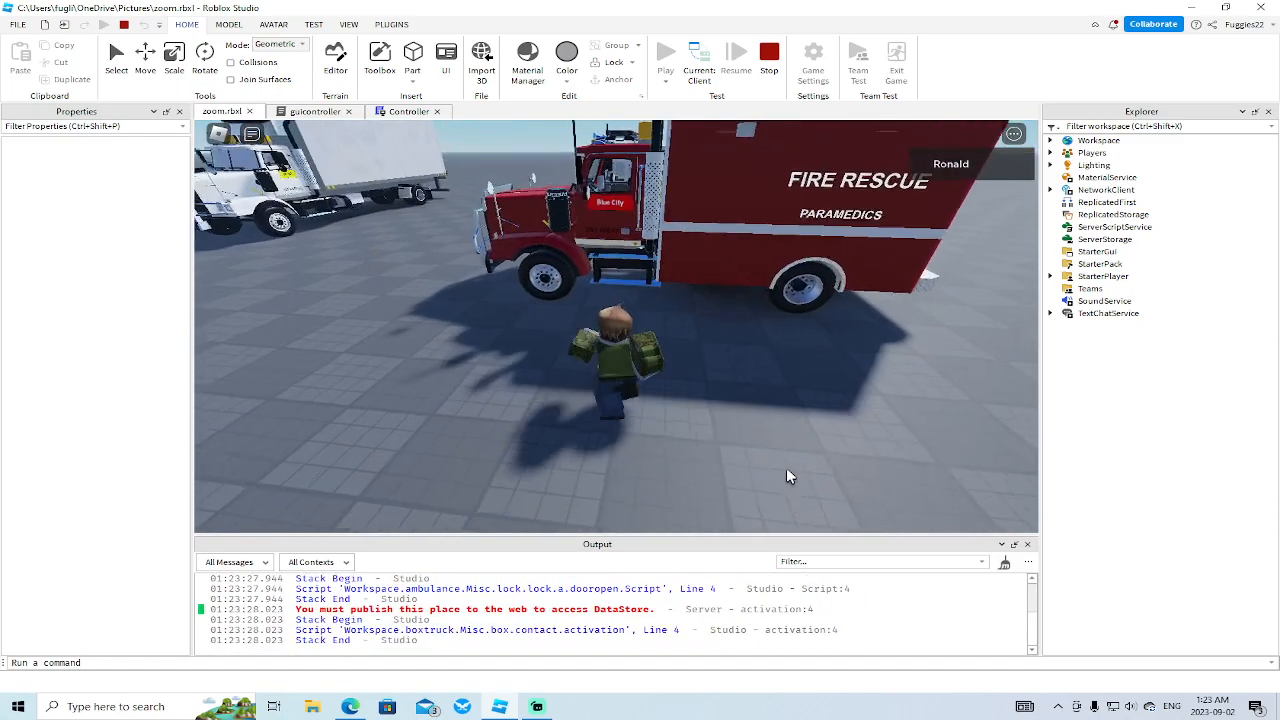
{"action": "key", "text": "w"}
{"action": "right_click_drag", "start_coordinate": [786, 470], "coordinate": [786, 470]}
{"action": "key", "text": "a"}
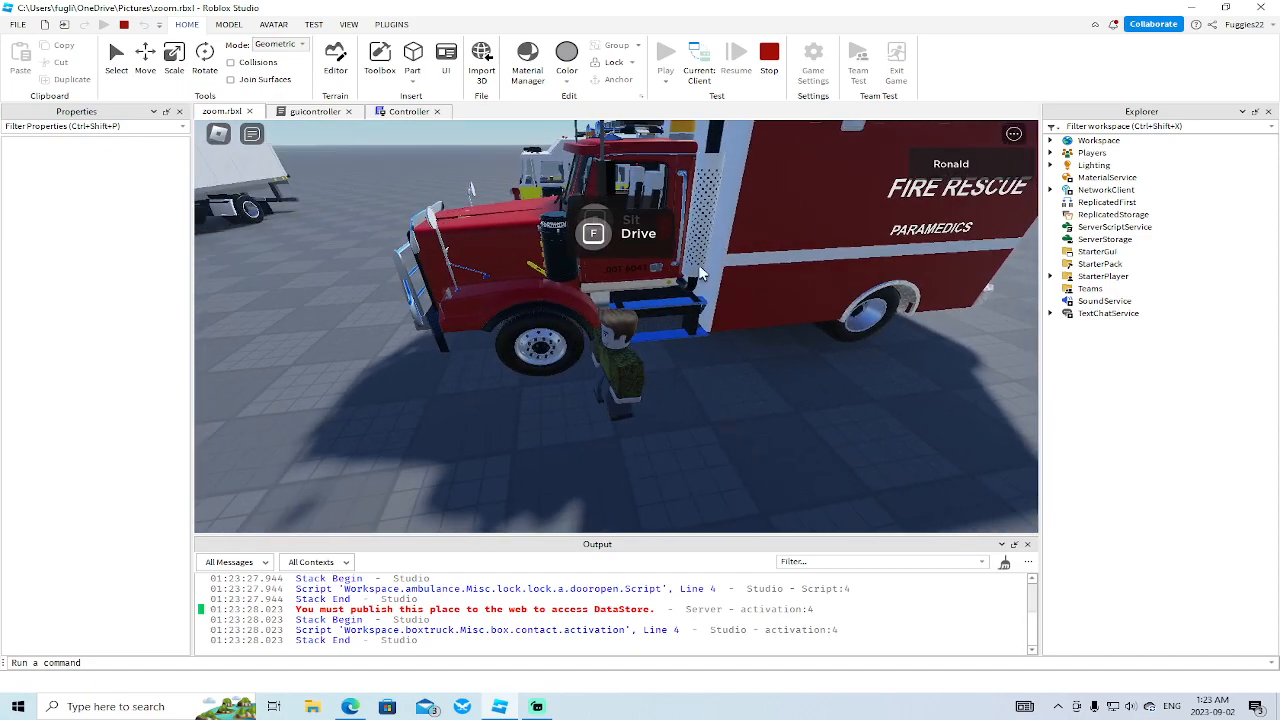
{"action": "left_click", "coordinate": [766, 47]}
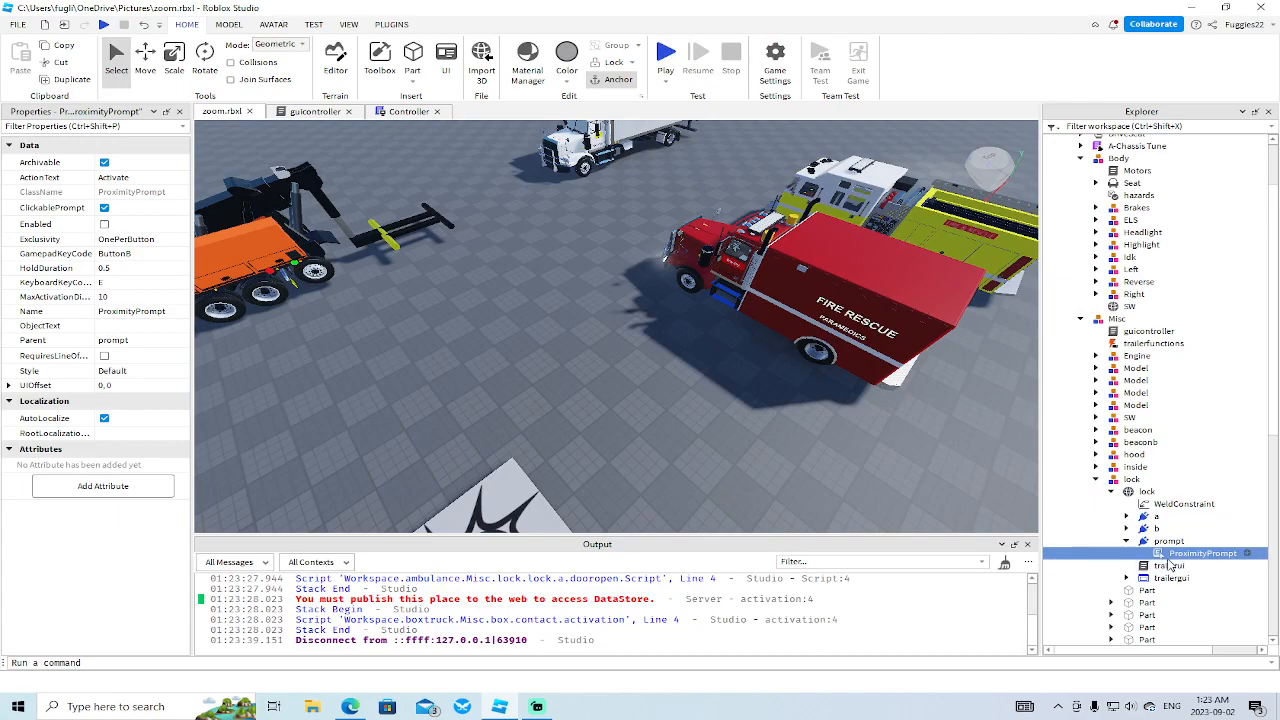
- Turn the lock ProximityPrompt's Enabled property back on, and briefly open and close the trailerui script
{"action": "left_click", "coordinate": [104, 224]}
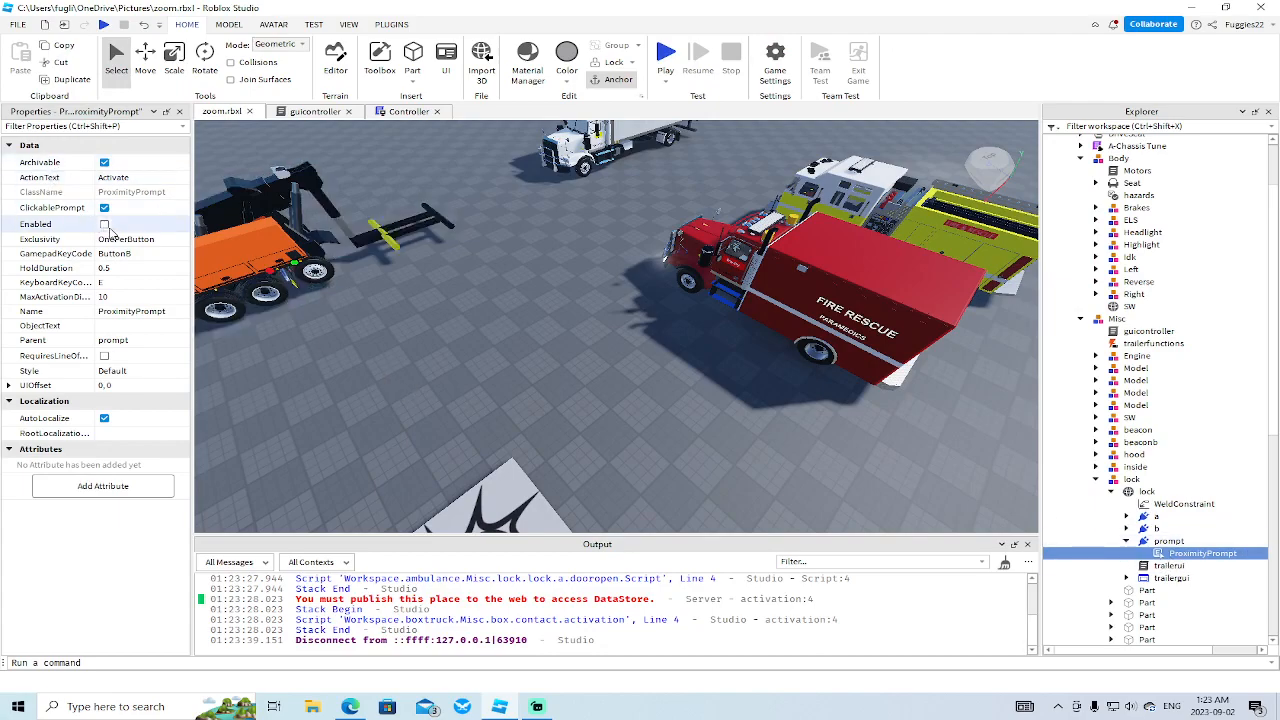
{"action": "double_click", "coordinate": [1166, 566]}
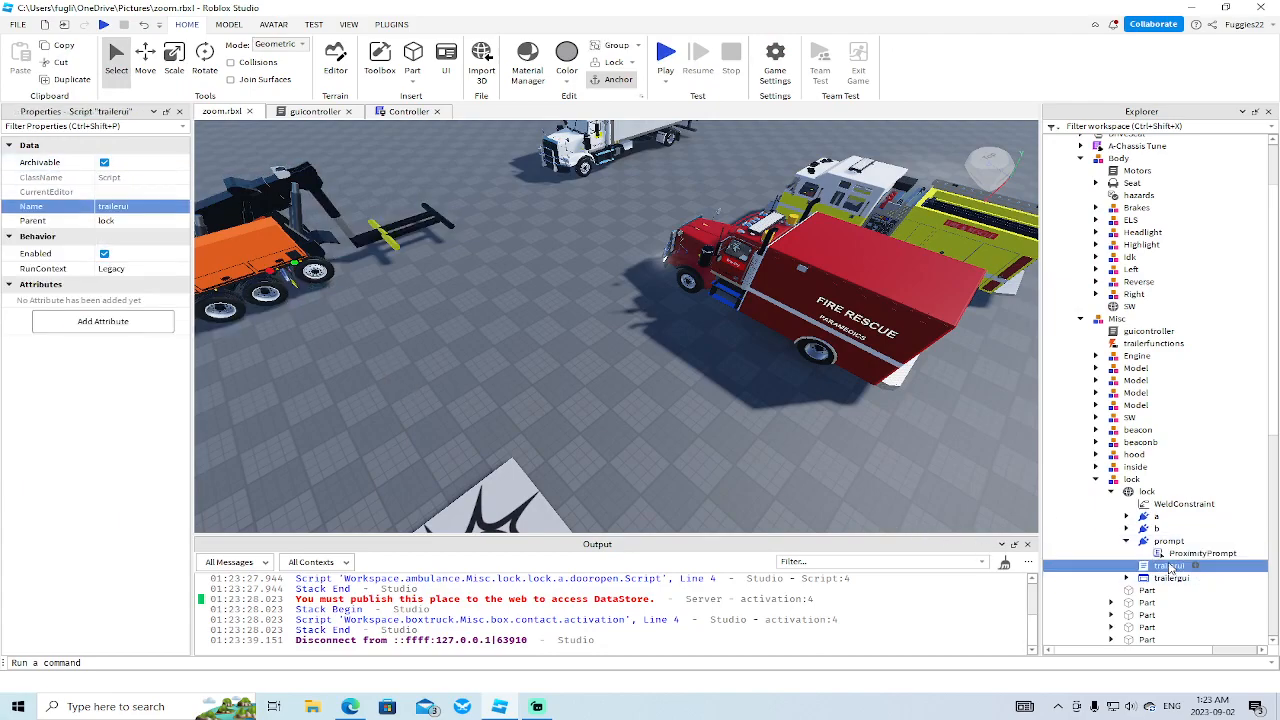
{"action": "left_click", "coordinate": [516, 111]}
- Change line 11 of guicontroller to script.Parent.lock.lock.a.dooropen.Enabled = false and remove the blank line before end
{"action": "left_click", "coordinate": [312, 111]}
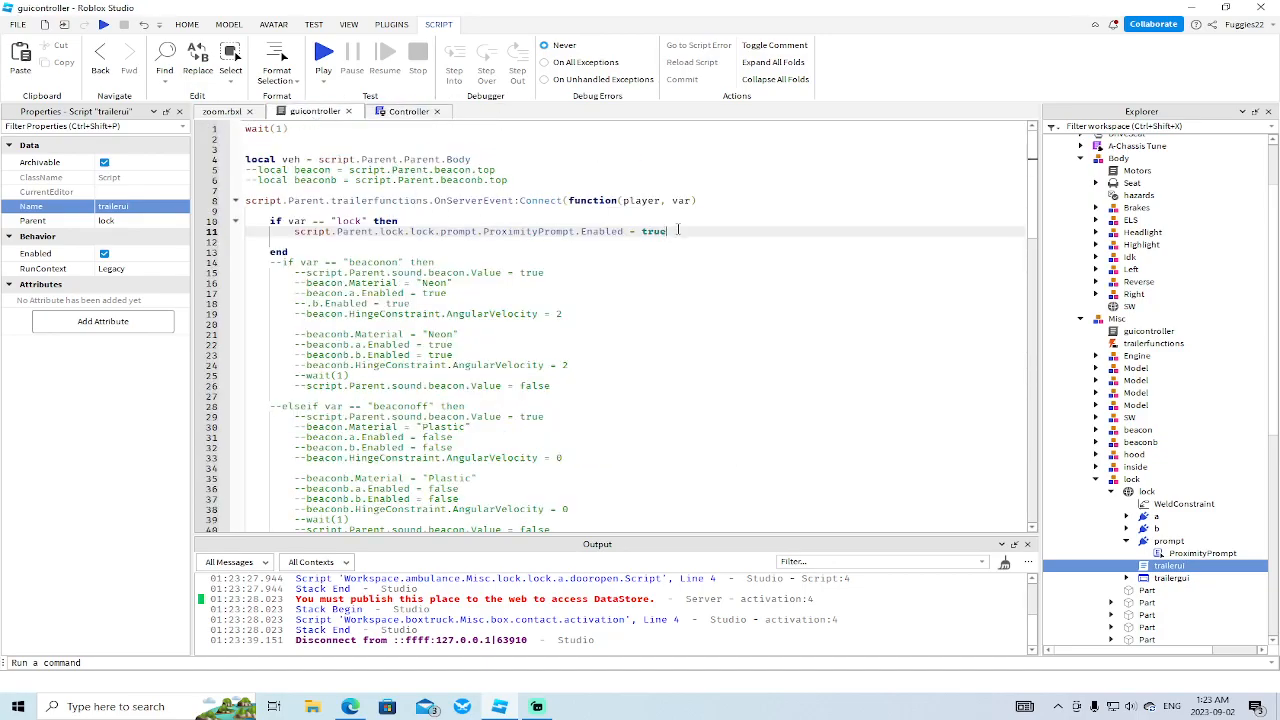
{"action": "left_click_drag", "start_coordinate": [666, 232], "coordinate": [446, 234]}
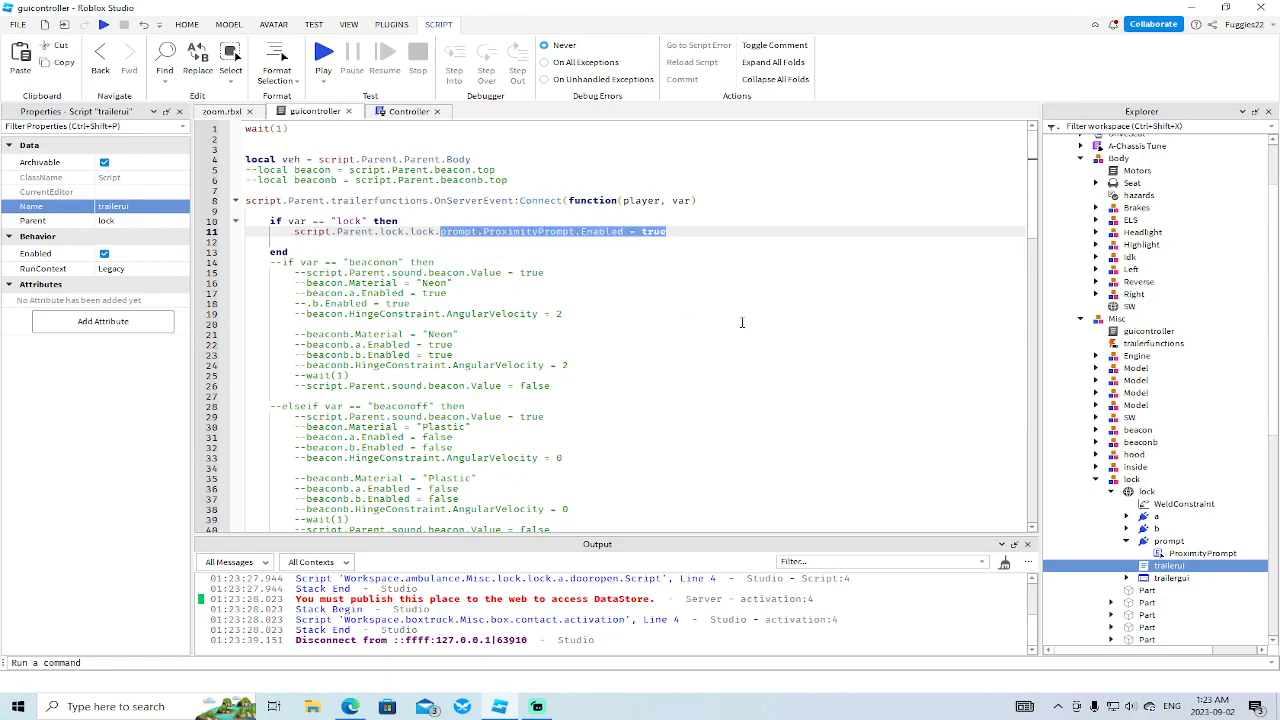
{"action": "key", "text": "BackSpace"}
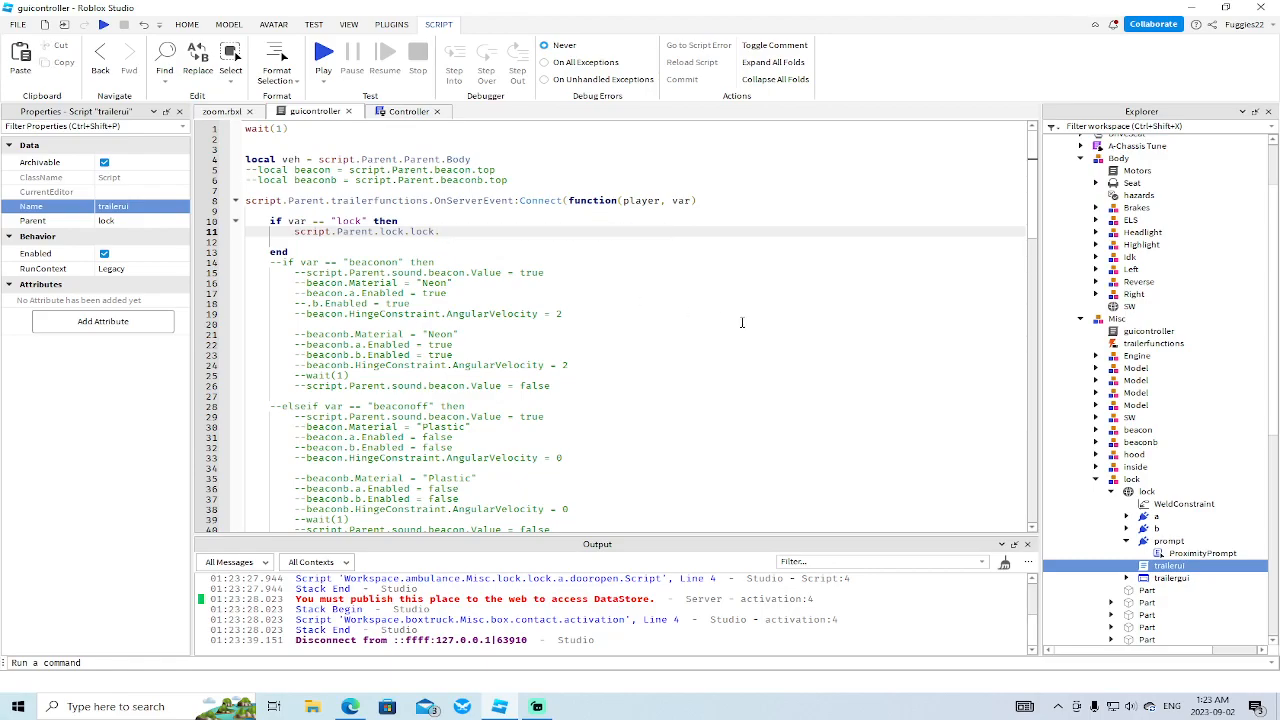
{"action": "left_click", "coordinate": [1127, 516]}
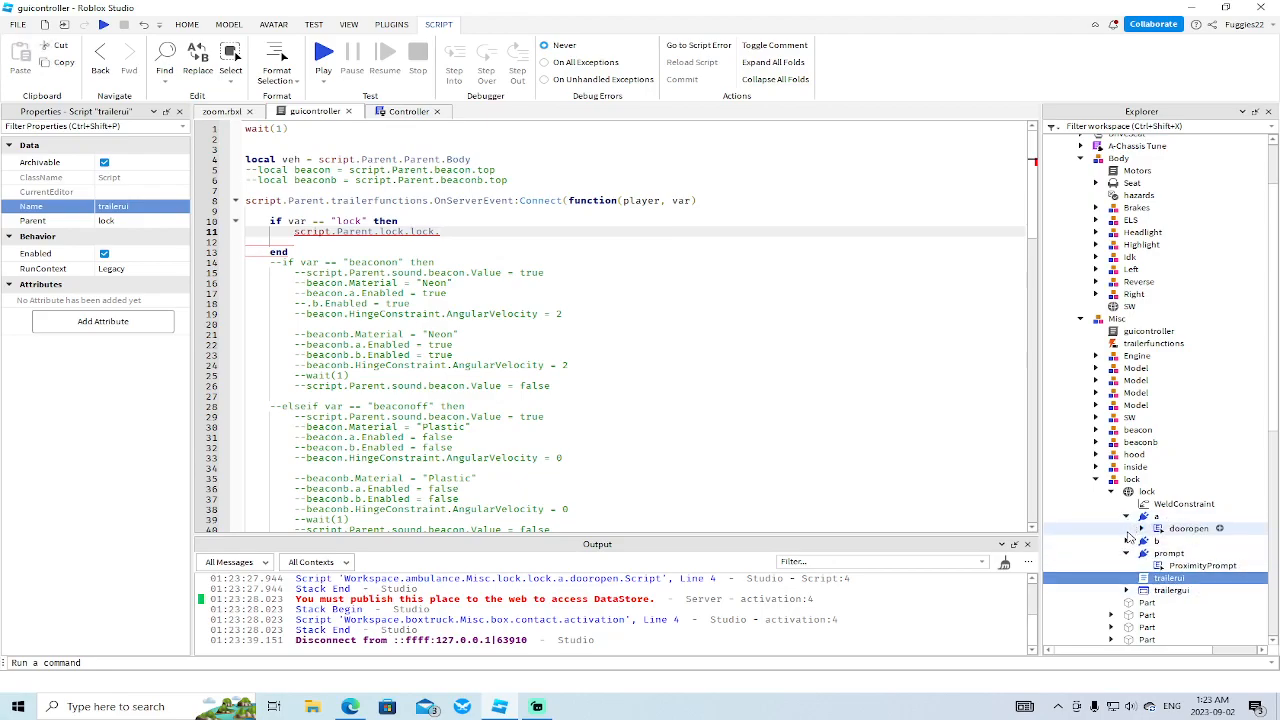
{"action": "left_click", "coordinate": [1127, 540]}
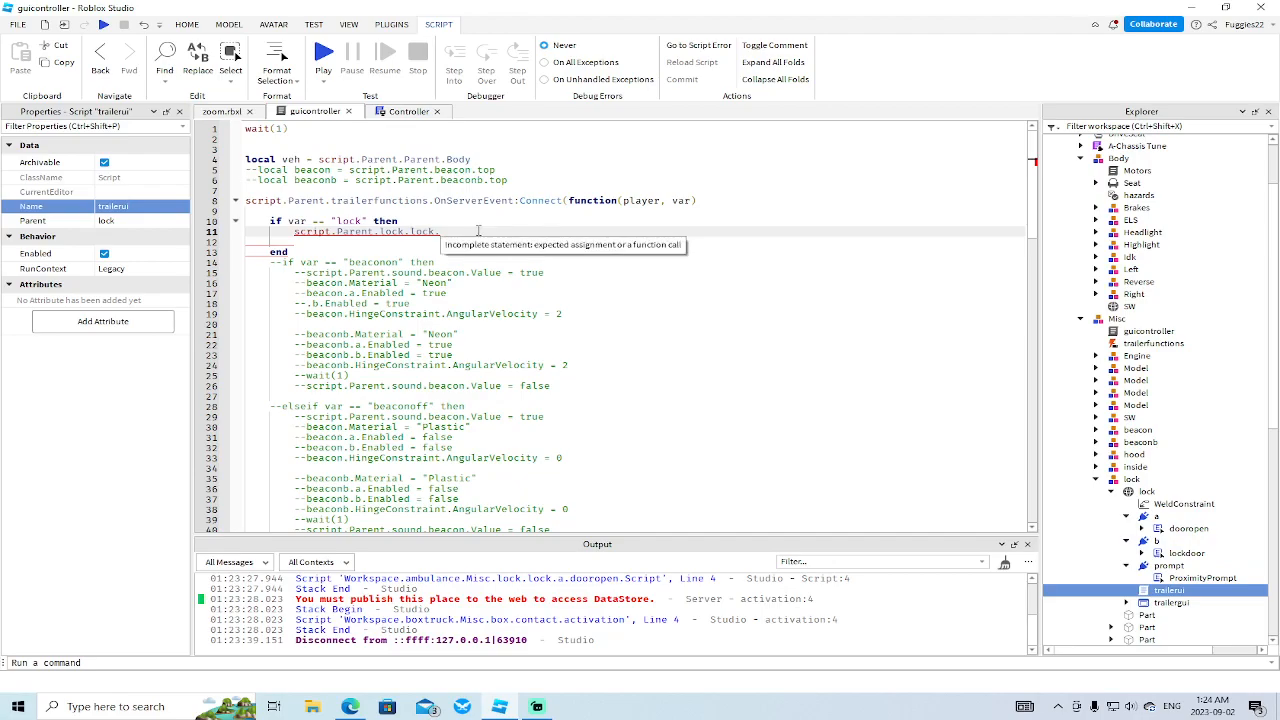
{"action": "type", "text": "a."}
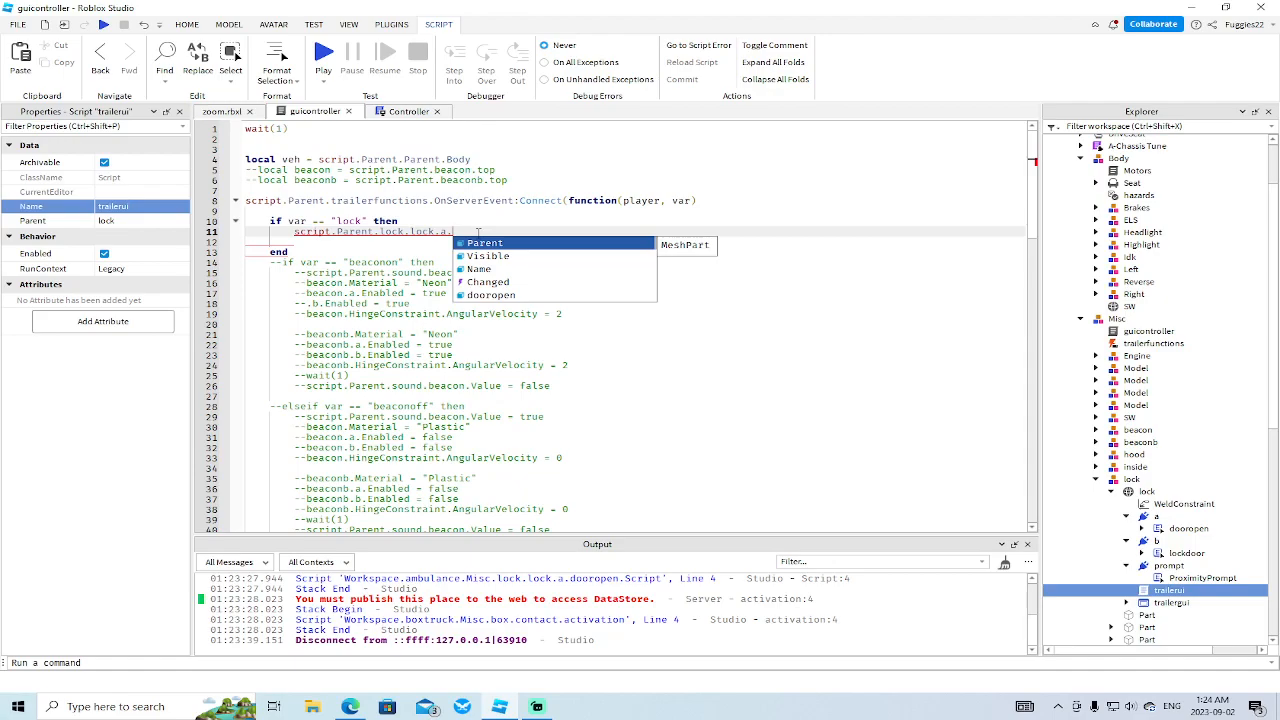
{"action": "type", "text": "dooropen"}
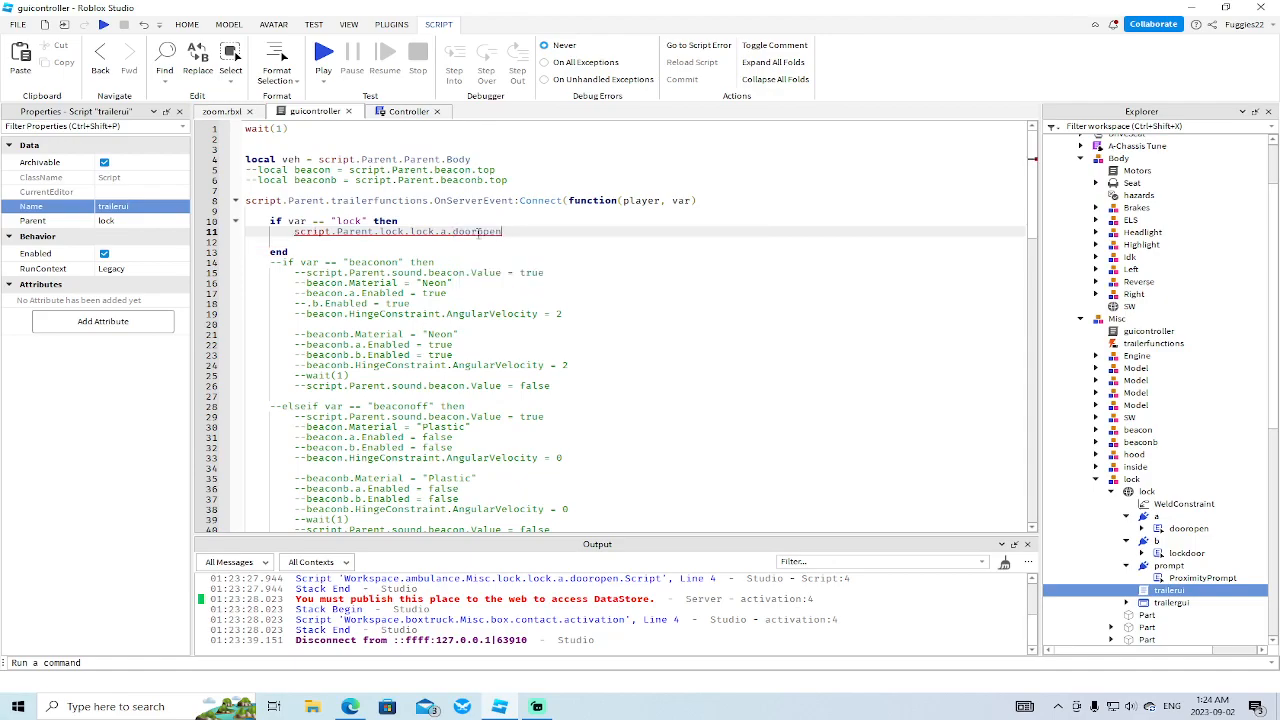
{"action": "type", "text": ".Enabled = false"}
{"action": "left_click", "coordinate": [293, 242]}
{"action": "key", "text": "BackSpace"}
{"action": "key", "text": "BackSpace"}
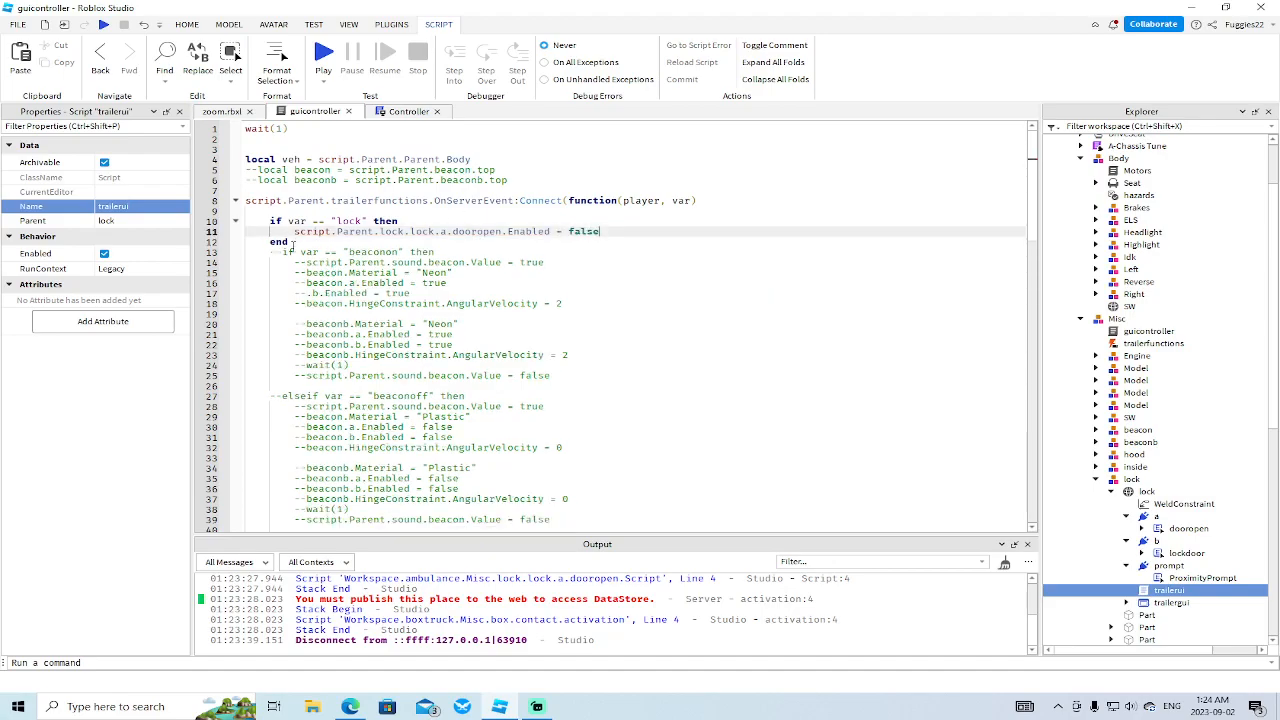
- Duplicate the if var == "lock" block in guicontroller below its end, leaving one blank line between the two blocks
{"action": "double_click", "coordinate": [288, 242]}
{"action": "left_click_drag", "start_coordinate": [284, 242], "coordinate": [246, 231]}
{"action": "left_click", "coordinate": [246, 224]}
{"action": "key", "text": "ctrl+z"}
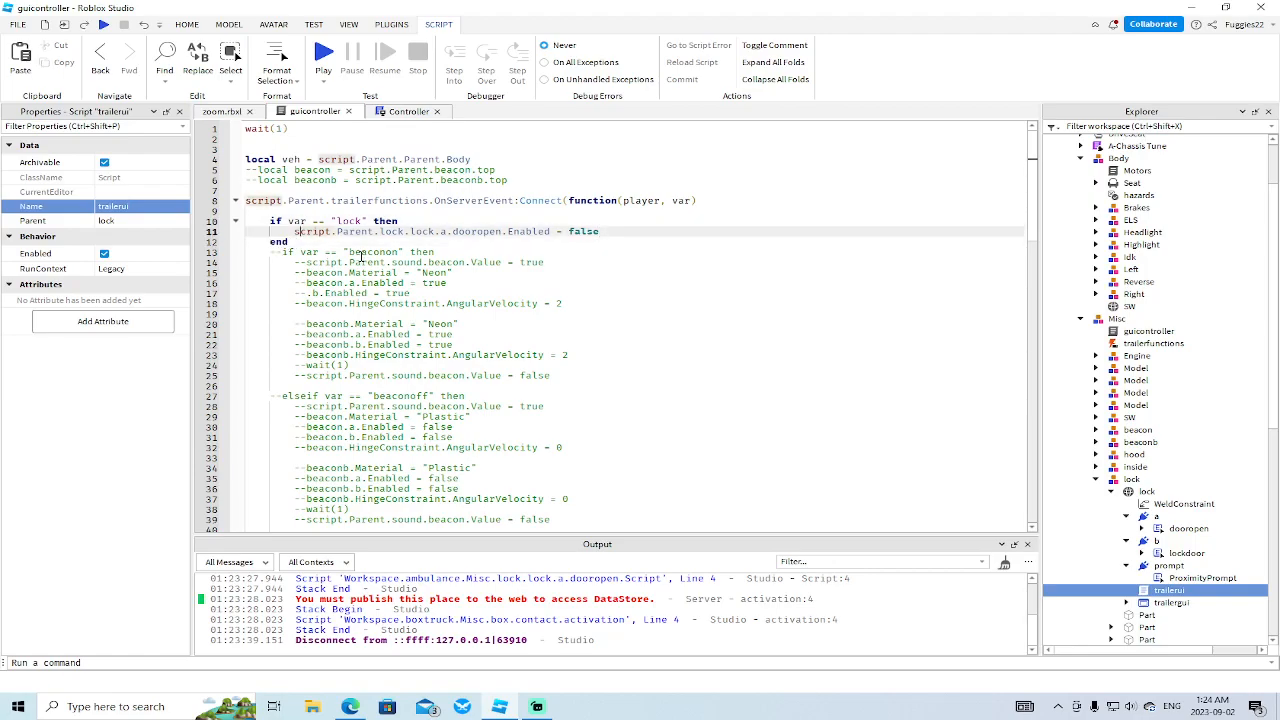
{"action": "left_click", "coordinate": [292, 242]}
{"action": "left_click_drag", "start_coordinate": [264, 229], "coordinate": [251, 226]}
{"action": "key", "text": "ctrl+c"}
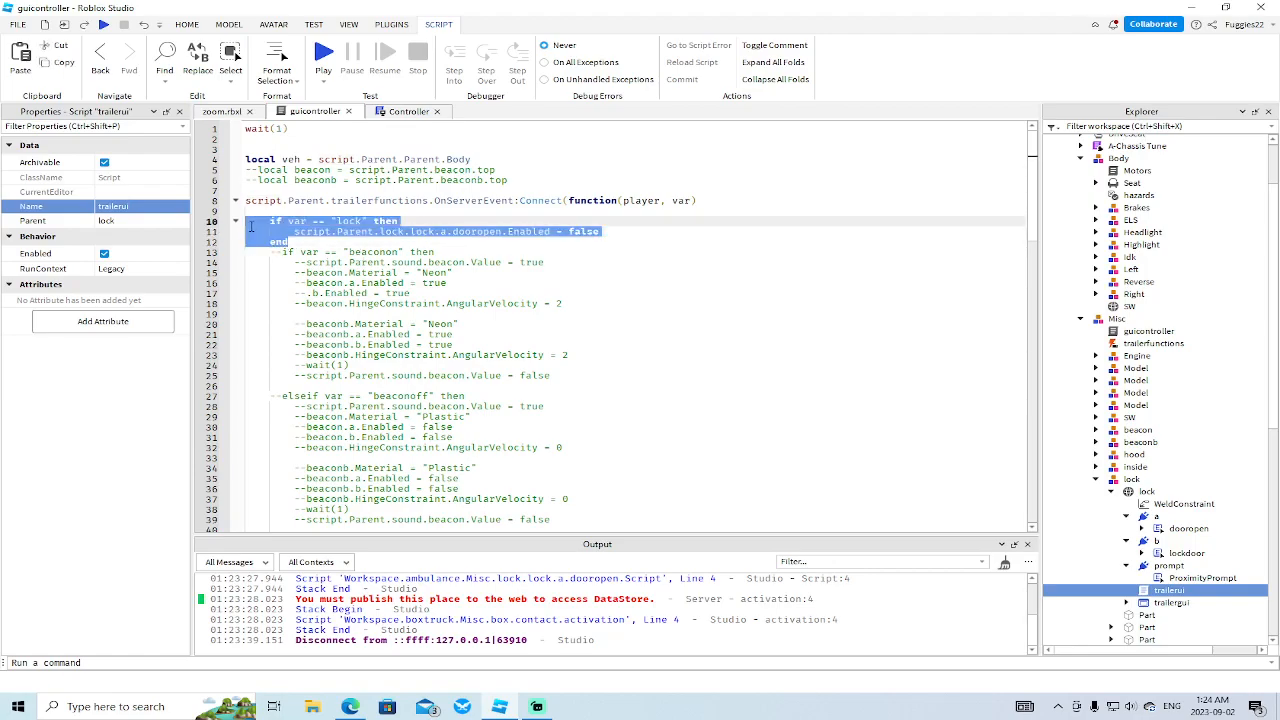
{"action": "left_click", "coordinate": [316, 242]}
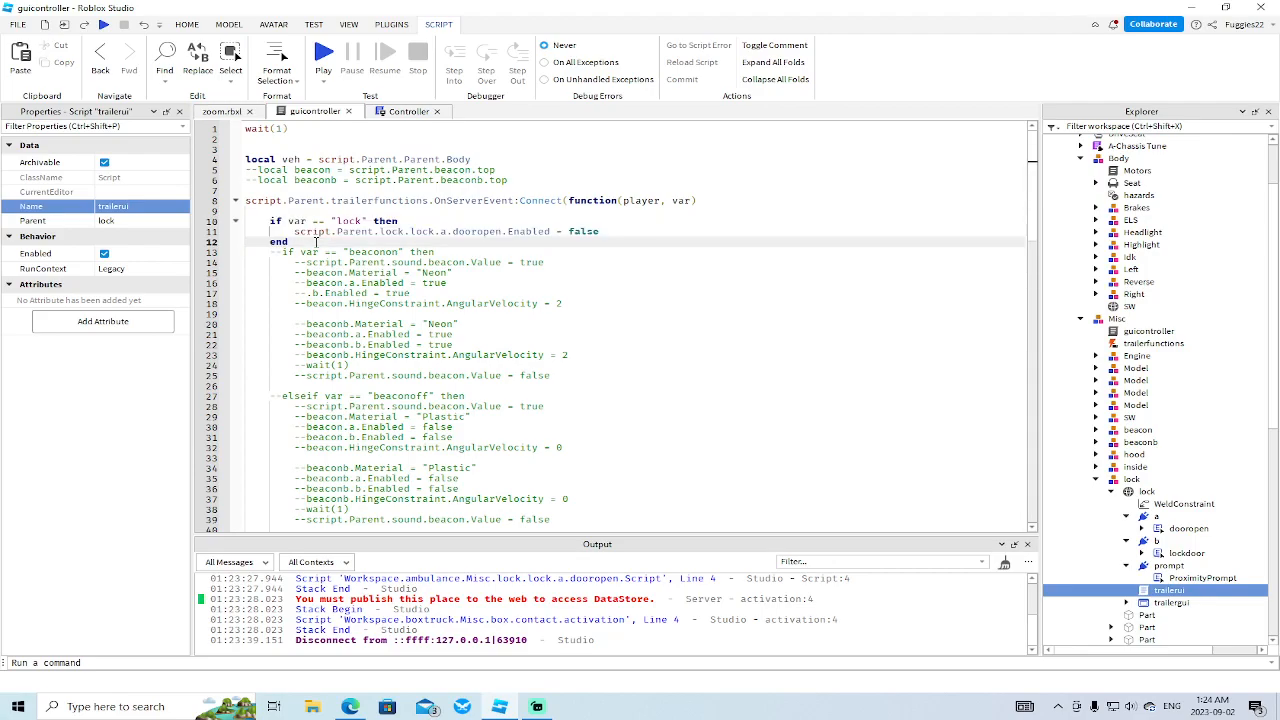
{"action": "key", "text": "Return"}
{"action": "key", "text": "Return"}
{"action": "key", "text": "ctrl+v"}
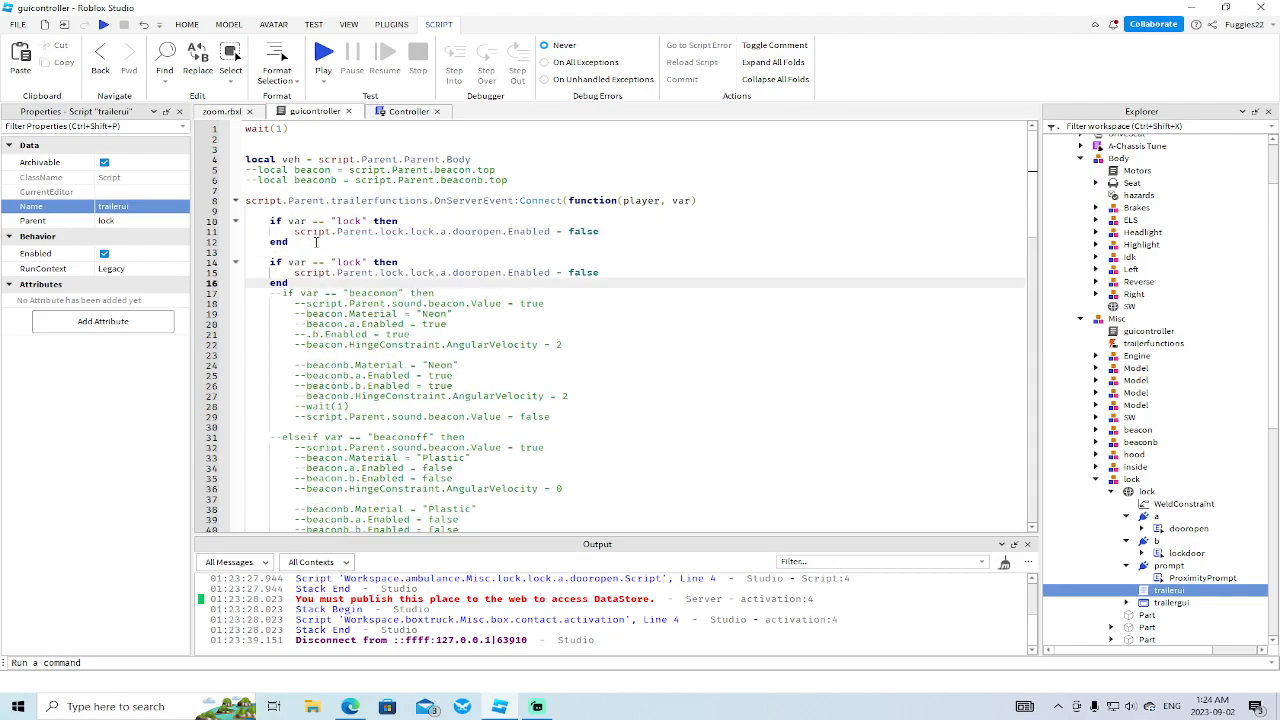
- Check the unlock event name in the Controller script and change the duplicated guicontroller condition to "unlock"
{"action": "left_click", "coordinate": [395, 113]}
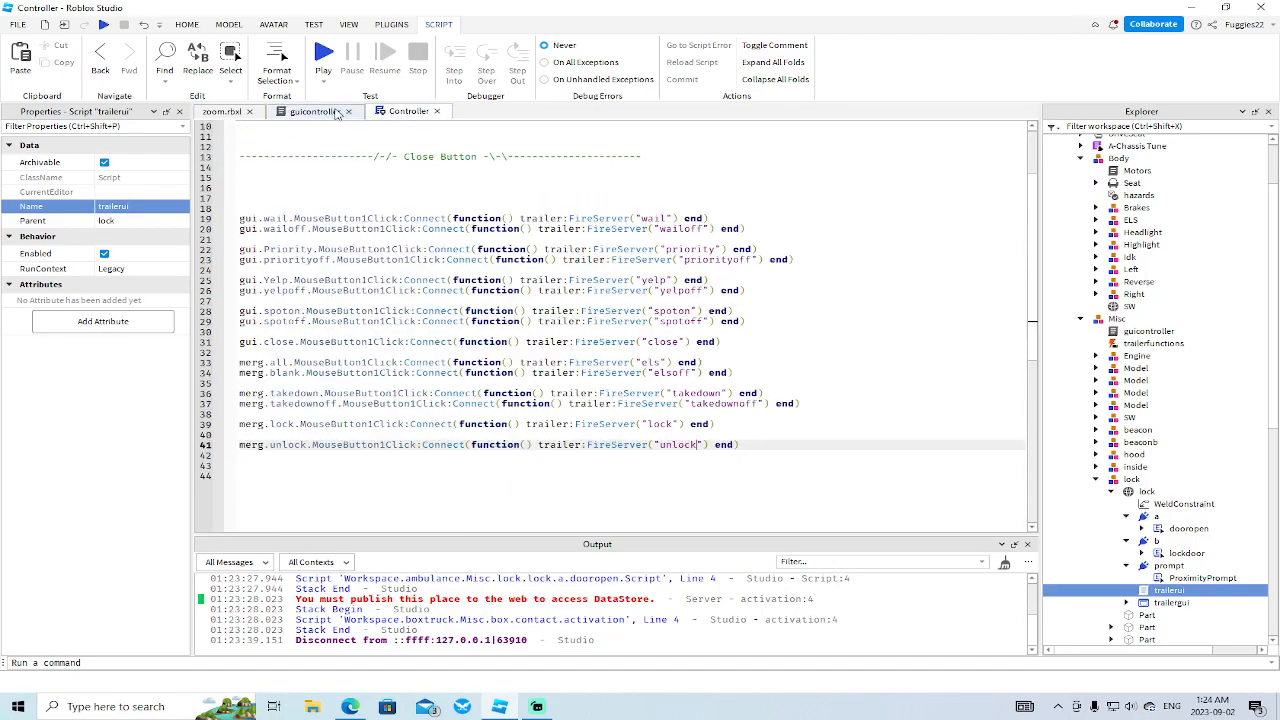
{"action": "left_click", "coordinate": [316, 111]}
{"action": "double_click", "coordinate": [345, 262]}
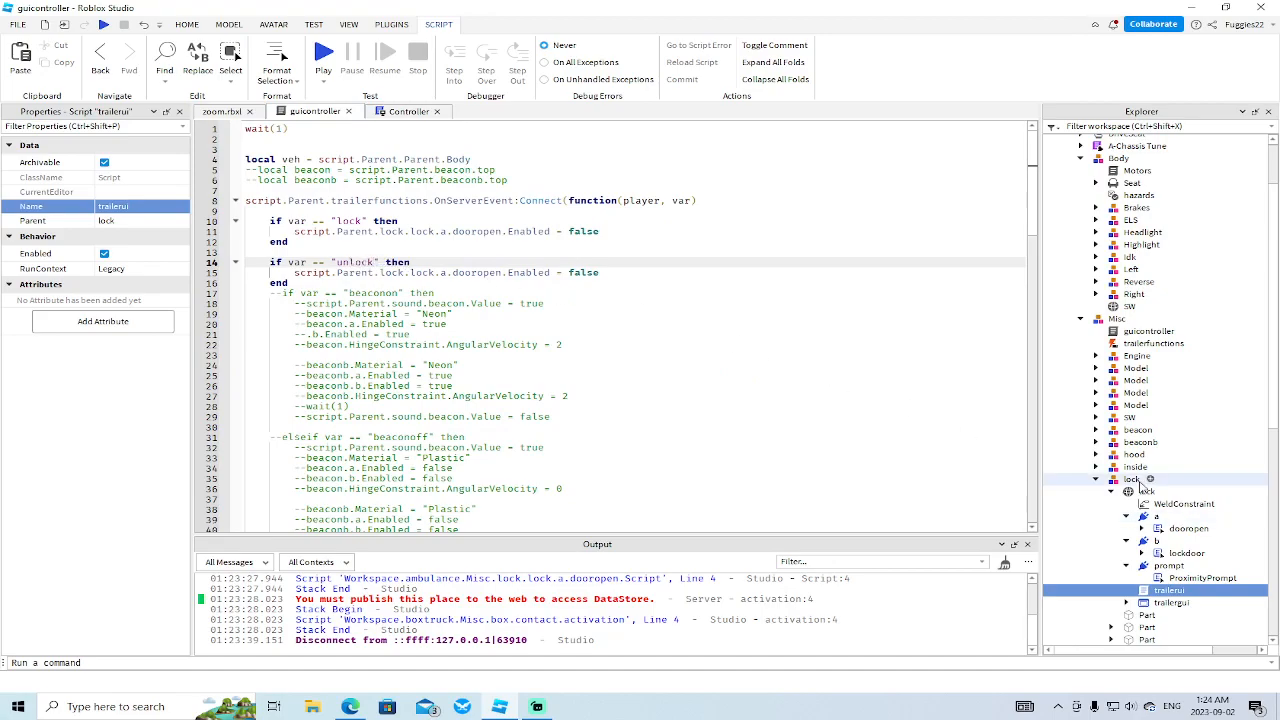
- Examine the Fire Rescue truck's cab, side and rear and the surrounding vehicles in the 3D viewport
{"action": "left_click", "coordinate": [222, 111]}
{"action": "scroll", "coordinate": [472, 300], "scroll_direction": "down", "scroll_amount": 5}
{"action": "right_click_drag", "start_coordinate": [472, 300], "coordinate": [521, 207]}
{"action": "mouse_move", "coordinate": [591, 320]}
{"action": "right_mouse_down"}
{"action": "mouse_move", "coordinate": [603, 311]}
{"action": "mouse_move", "coordinate": [591, 314]}
{"action": "right_mouse_up"}
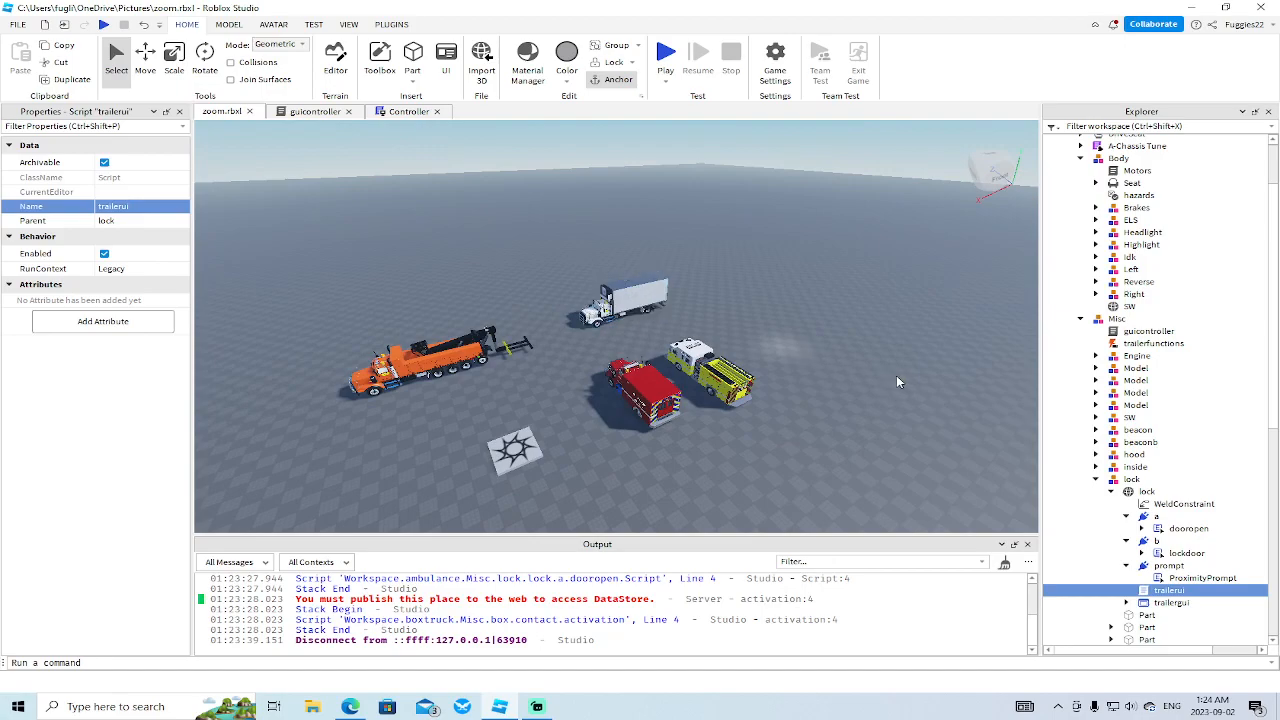
{"action": "scroll", "coordinate": [626, 435], "scroll_direction": "up", "scroll_amount": 3}
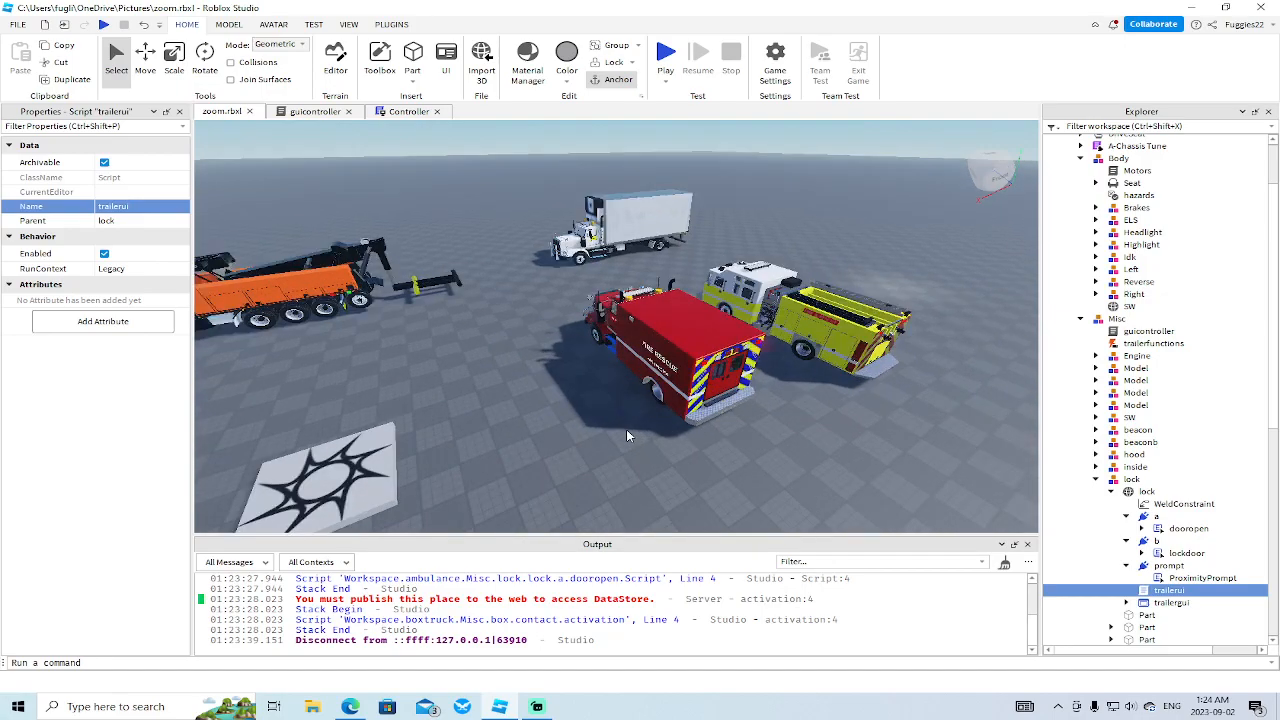
{"action": "scroll", "coordinate": [600, 358], "scroll_direction": "up", "scroll_amount": 5}
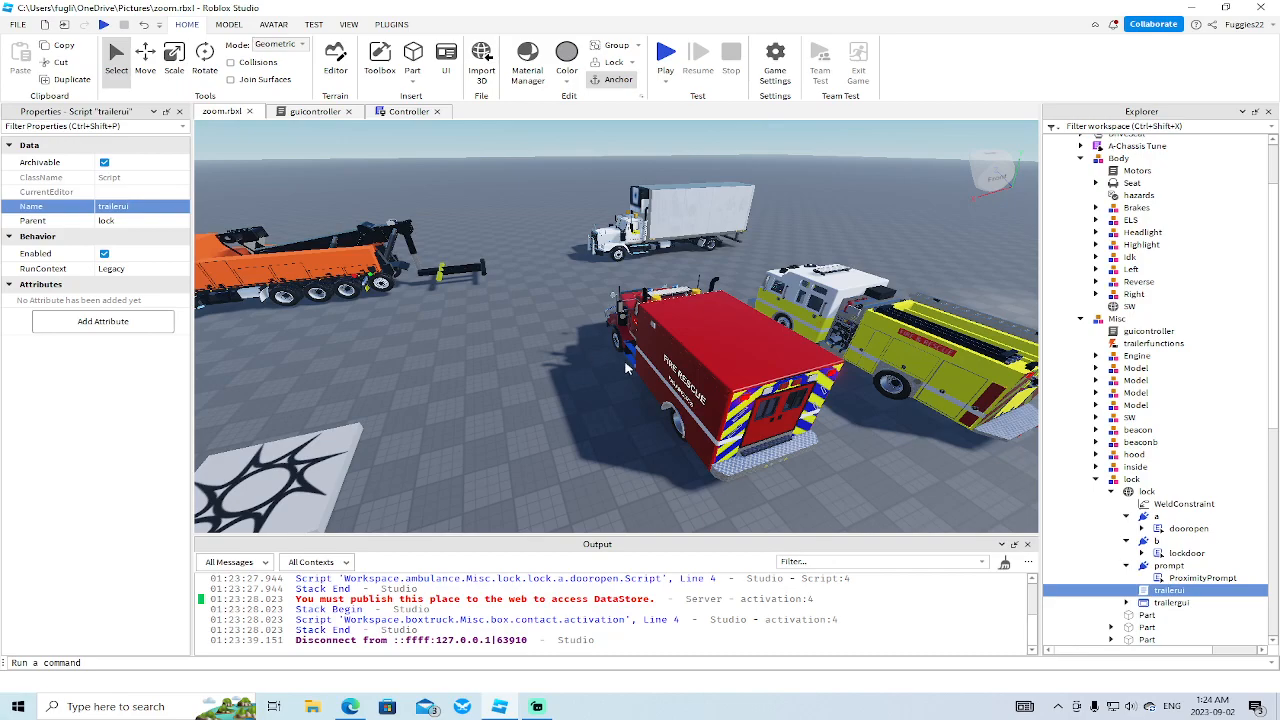
{"action": "scroll", "coordinate": [625, 368], "scroll_direction": "up", "scroll_amount": 10}
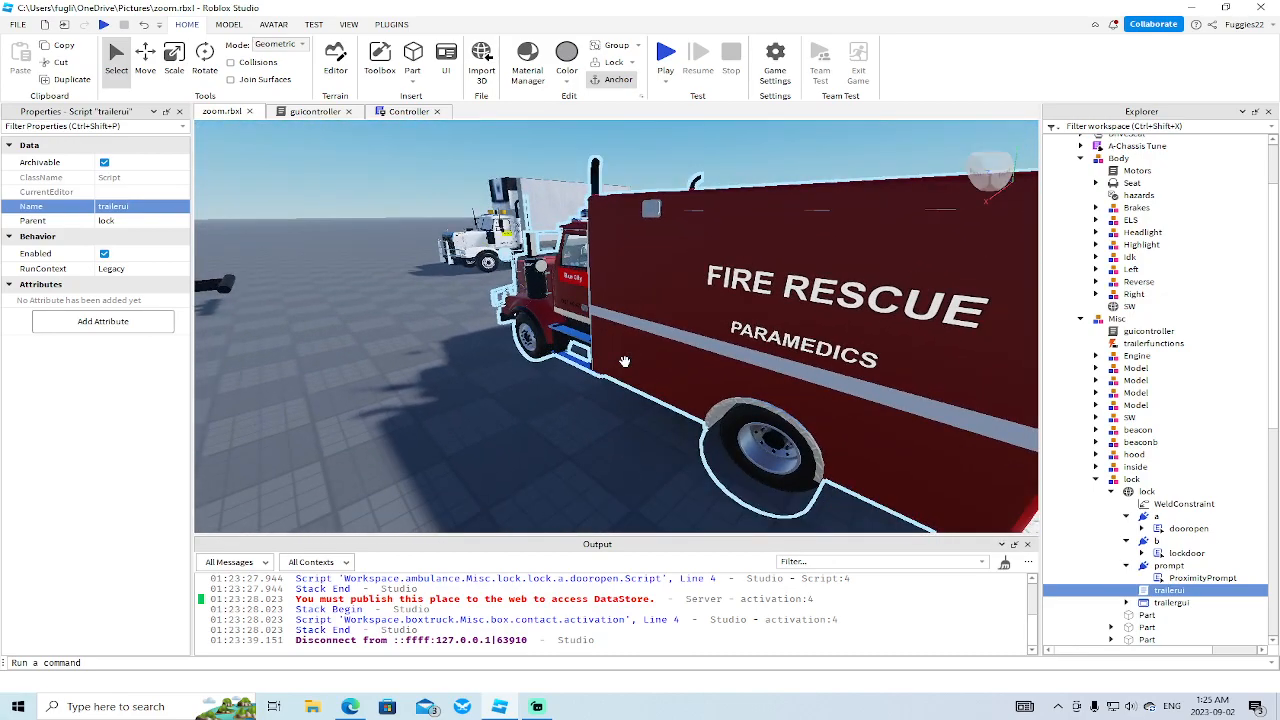
{"action": "scroll", "coordinate": [624, 361], "scroll_direction": "down", "scroll_amount": 4}
{"action": "right_click_drag", "start_coordinate": [624, 361], "coordinate": [669, 367]}
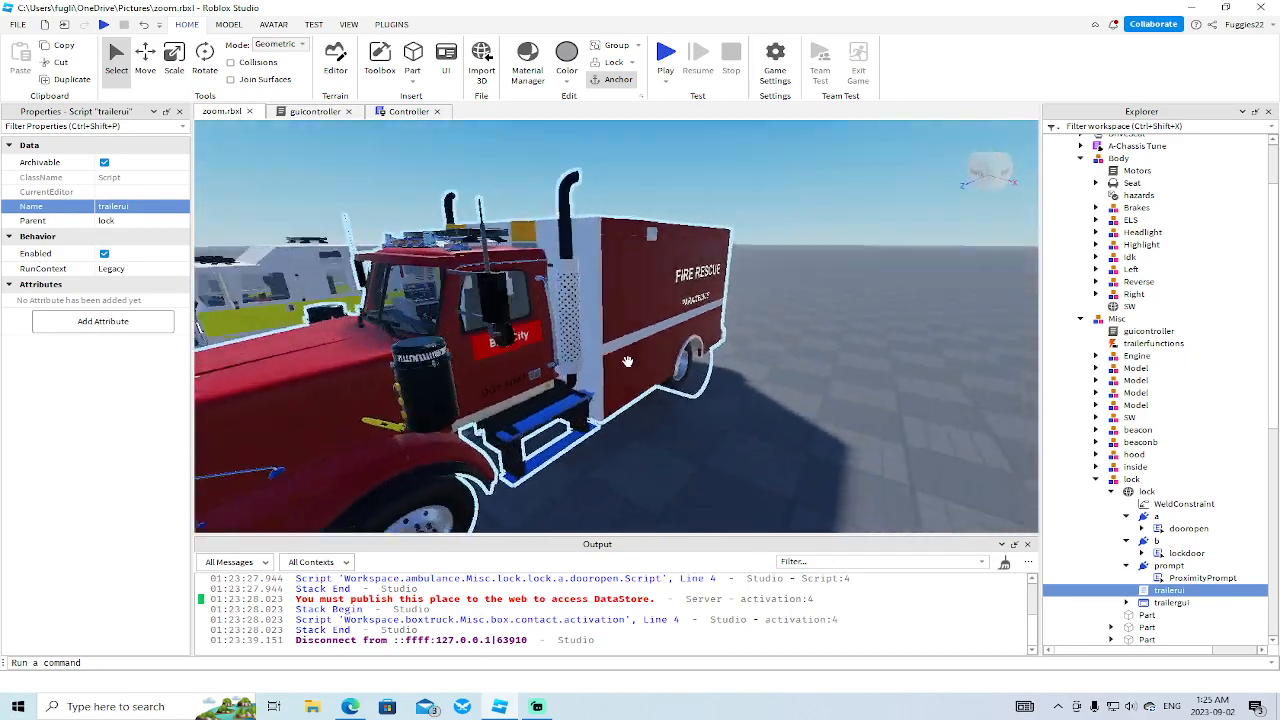
{"action": "scroll", "coordinate": [625, 360], "scroll_direction": "down", "scroll_amount": 5}
{"action": "key", "text": "d"}
{"action": "scroll", "coordinate": [626, 366], "scroll_direction": "up", "scroll_amount": 5}
{"action": "scroll", "coordinate": [626, 366], "scroll_direction": "down", "scroll_amount": 3}
- Move the Fire Rescue truck's RR wheel outward about 0.8 studs
{"action": "left_click", "coordinate": [579, 338]}
{"action": "left_click", "coordinate": [586, 349], "text": "alt"}
{"action": "scroll", "coordinate": [650, 362], "scroll_direction": "down", "scroll_amount": 5}
{"action": "scroll", "coordinate": [1124, 507], "scroll_direction": "down", "scroll_amount": 2}
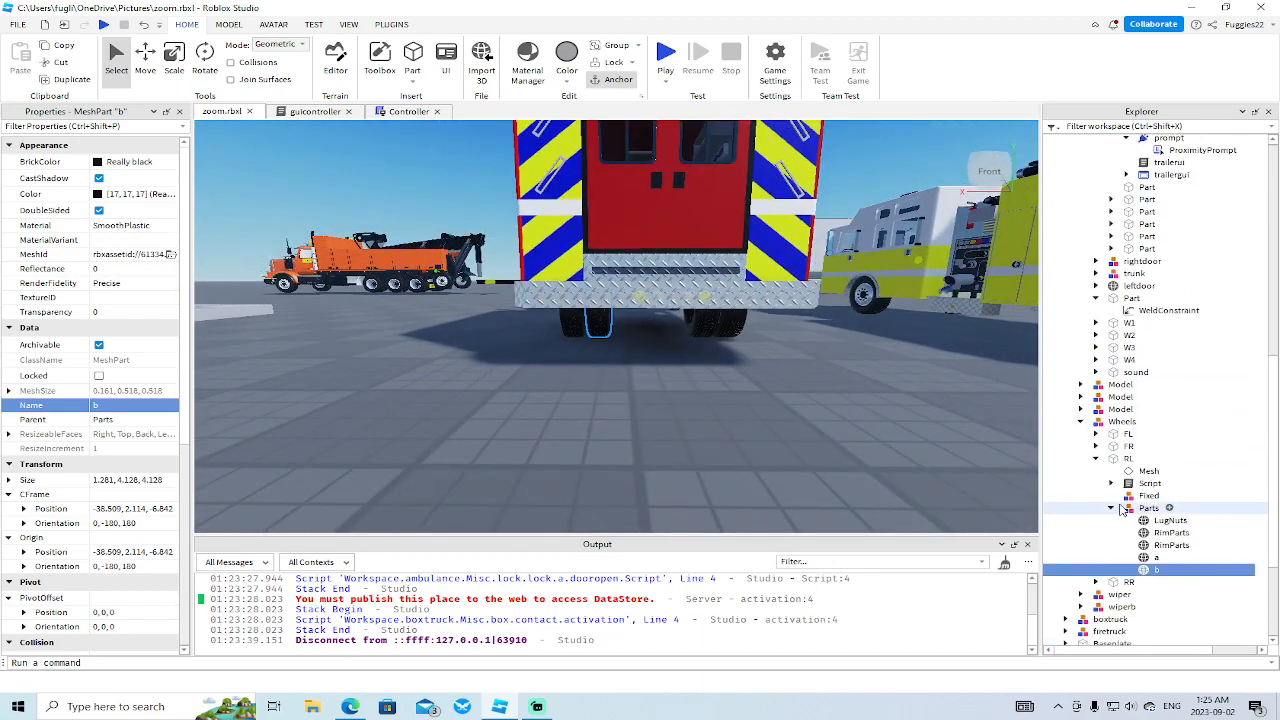
{"action": "left_click", "coordinate": [1095, 459]}
{"action": "left_click", "coordinate": [1111, 469]}
{"action": "right_click_drag", "start_coordinate": [878, 417], "coordinate": [911, 417]}
{"action": "key", "text": "d"}
{"action": "left_click", "coordinate": [147, 62]}
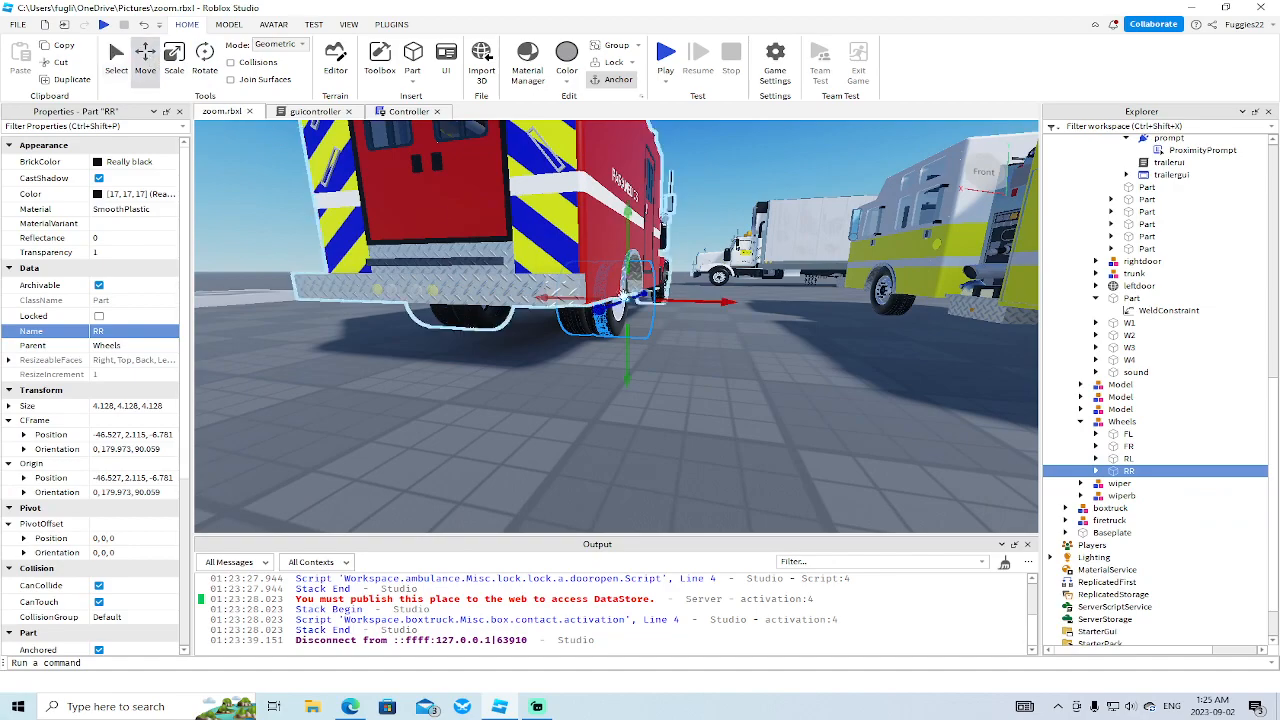
{"action": "scroll", "coordinate": [690, 325], "scroll_direction": "up", "scroll_amount": 3}
{"action": "right_click_drag", "start_coordinate": [690, 325], "coordinate": [684, 305]}
{"action": "left_click_drag", "start_coordinate": [681, 281], "coordinate": [707, 287]}
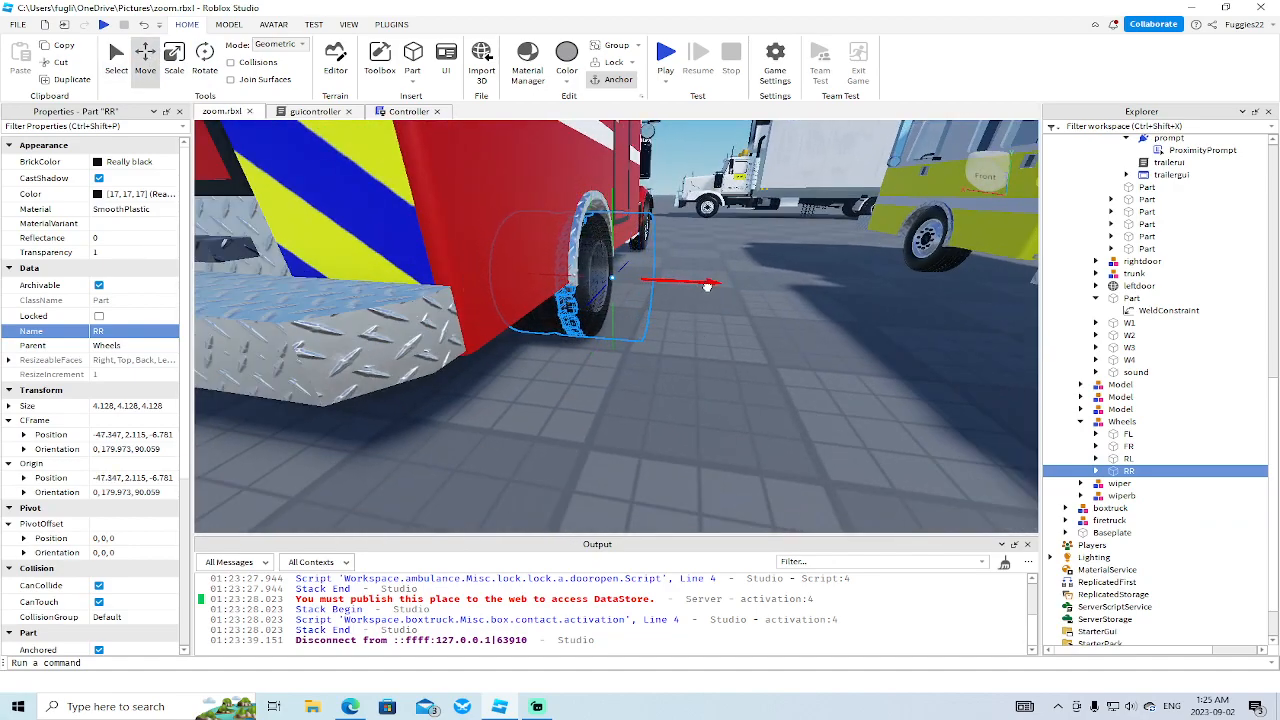
- Move the Fire Rescue truck's RL wheel outward to an X position of about -34.97
{"action": "scroll", "coordinate": [707, 290], "scroll_direction": "down", "scroll_amount": 3}
{"action": "right_click_drag", "start_coordinate": [708, 299], "coordinate": [712, 302]}
{"action": "key", "text": "a"}
{"action": "left_click", "coordinate": [1100, 460]}
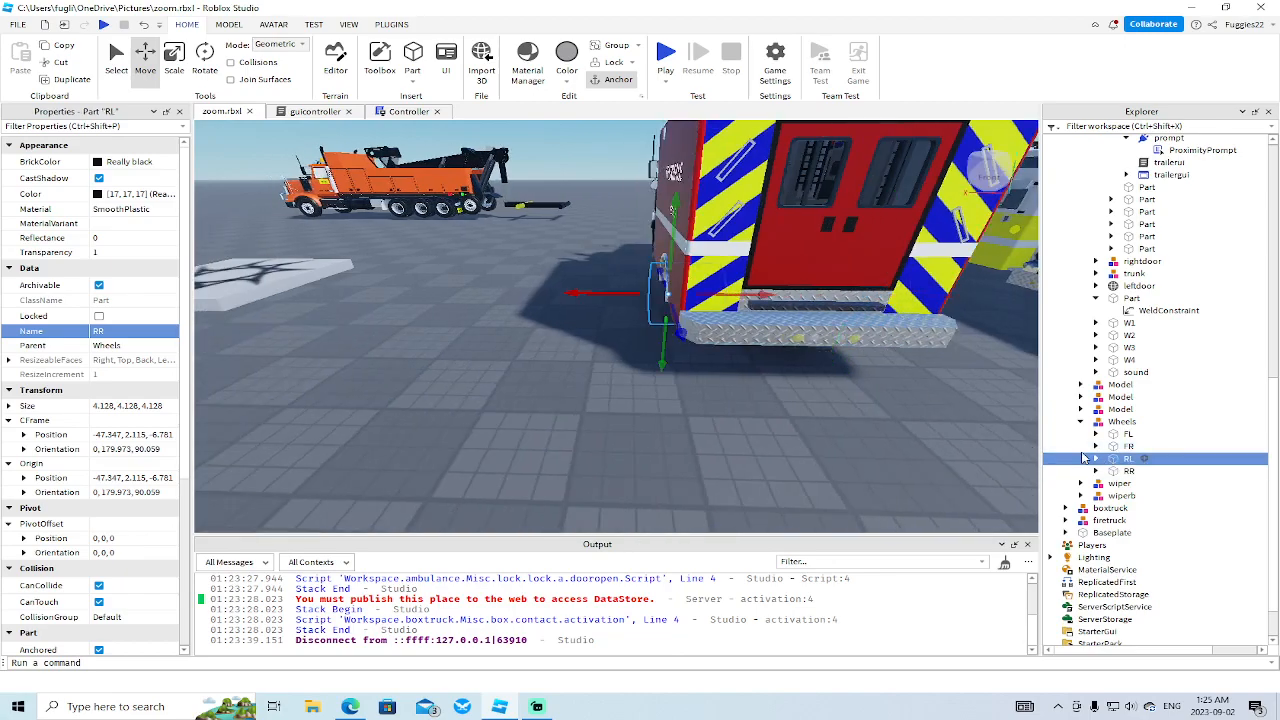
{"action": "key", "text": "f"}
{"action": "left_click_drag", "start_coordinate": [618, 296], "coordinate": [602, 296]}
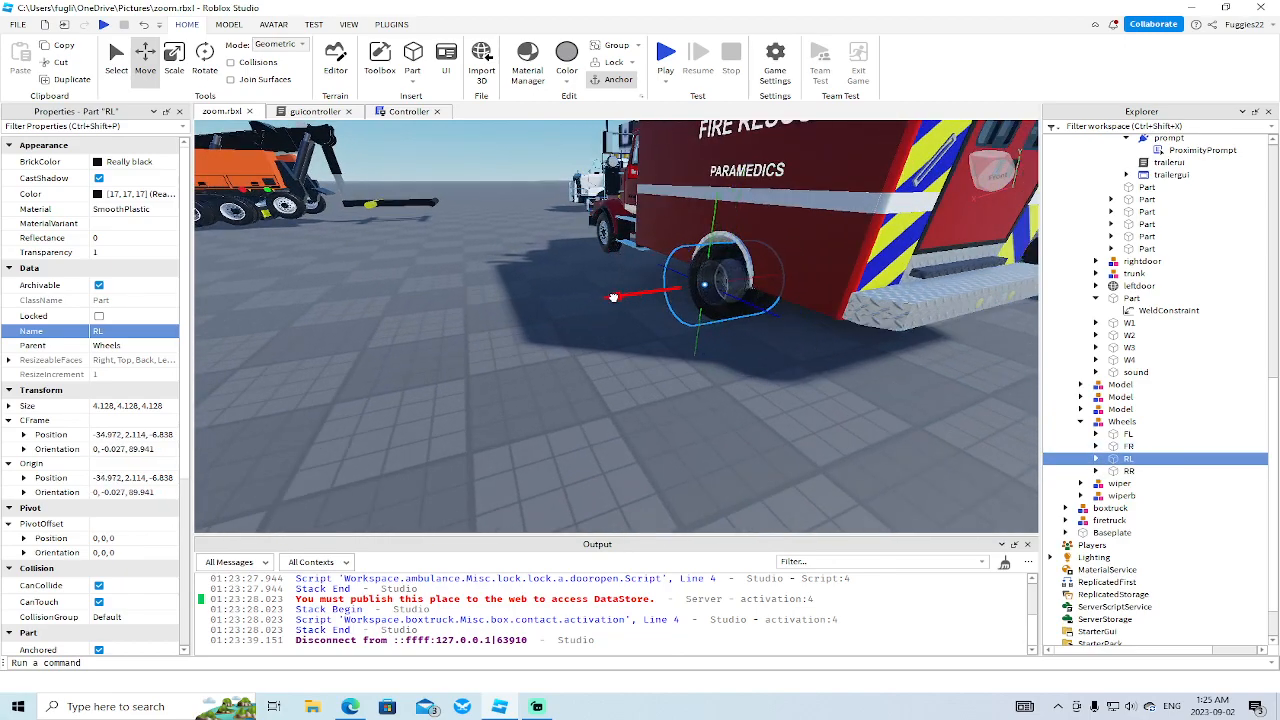
- Show constraint details and shift the RL wheel back inward about 0.6 studs, to an X position of about -35.59
{"action": "left_click", "coordinate": [348, 25]}
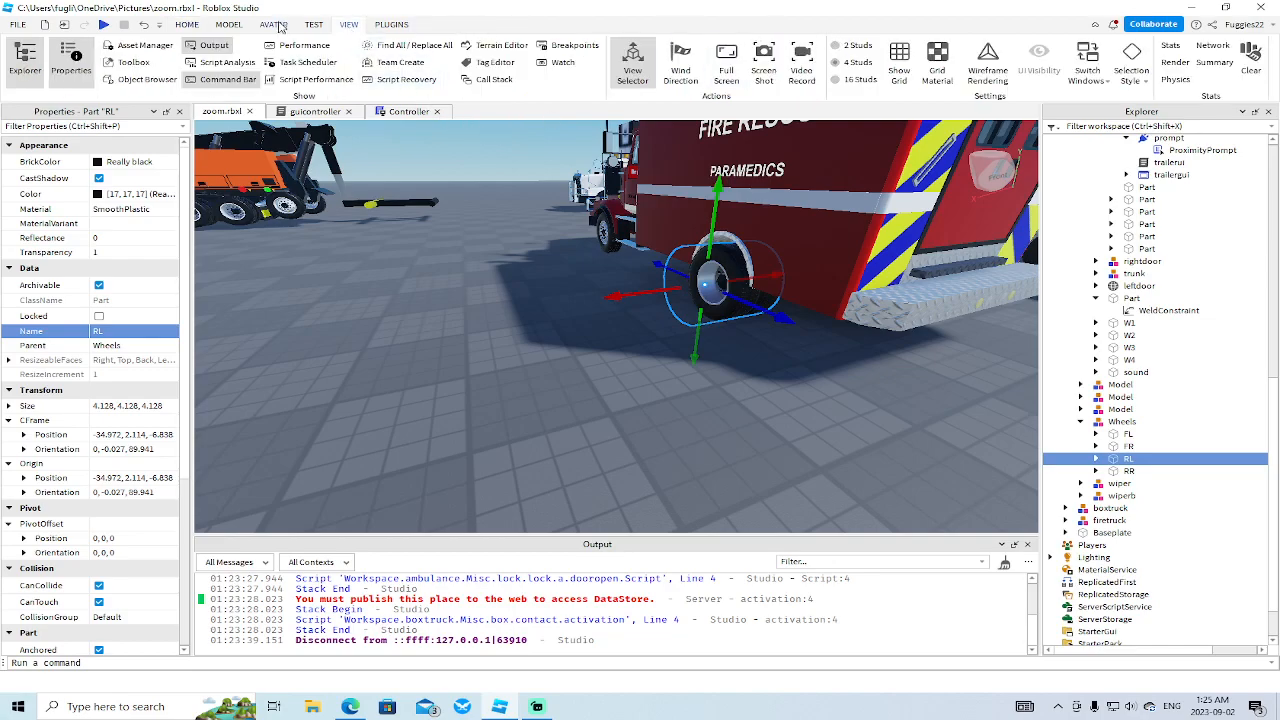
{"action": "left_click", "coordinate": [229, 25]}
{"action": "left_click", "coordinate": [936, 65]}
{"action": "right_click_drag", "start_coordinate": [843, 254], "coordinate": [843, 257]}
{"action": "key", "text": "w"}
{"action": "key", "text": "w"}
{"action": "key", "text": "f"}
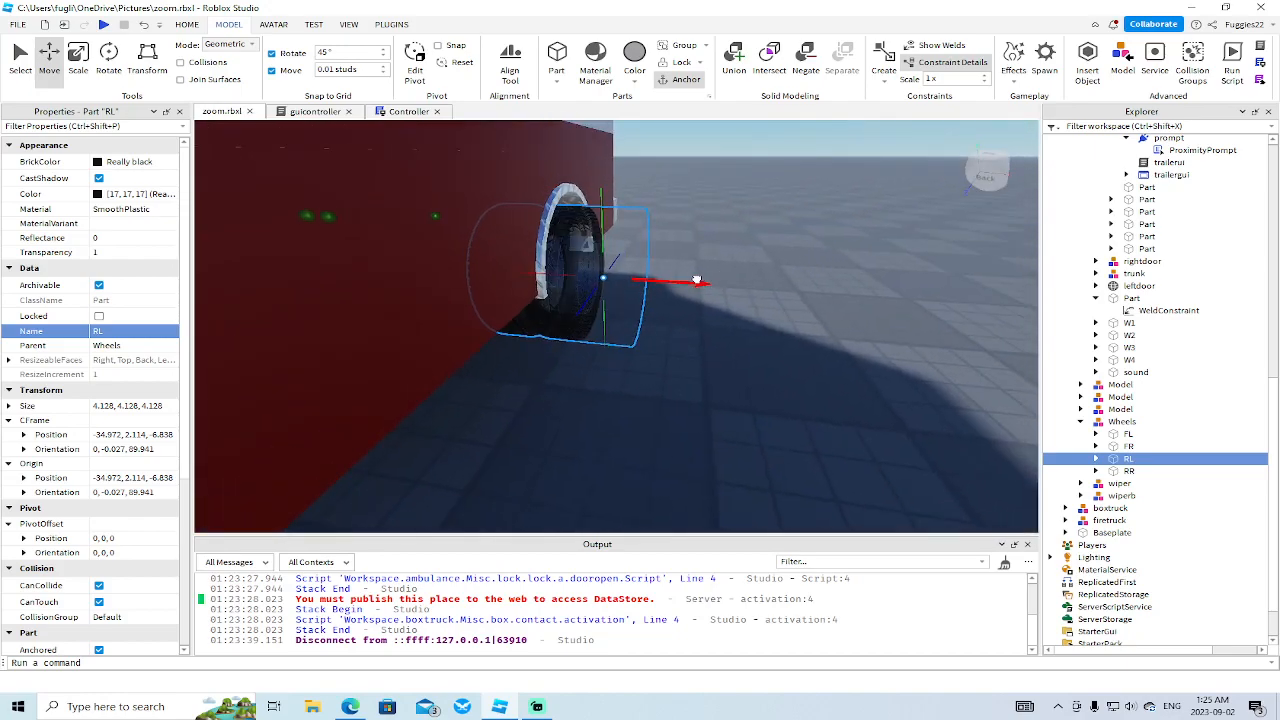
{"action": "left_click_drag", "start_coordinate": [697, 280], "coordinate": [690, 278]}
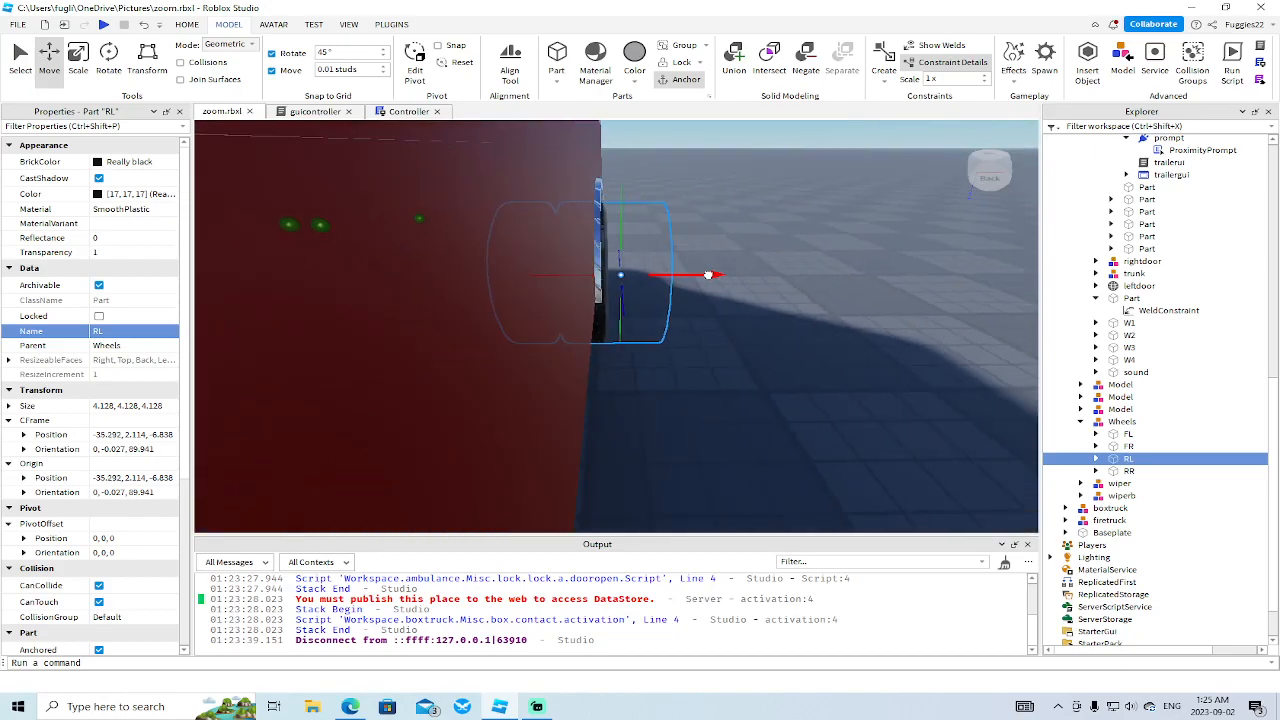
{"action": "right_click_drag", "start_coordinate": [703, 274], "coordinate": [701, 273]}
{"action": "left_click_drag", "start_coordinate": [701, 273], "coordinate": [636, 283]}
{"action": "right_click_drag", "start_coordinate": [636, 283], "coordinate": [636, 282]}
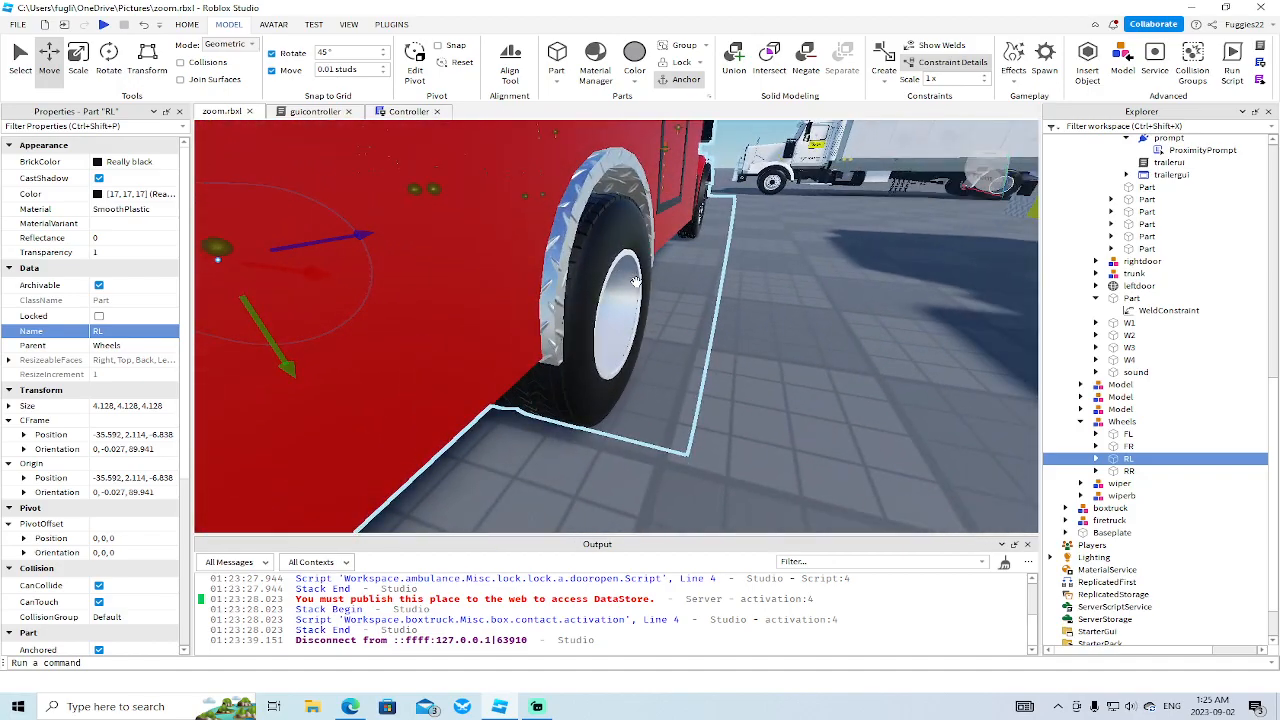
- Shift the RR wheel back inward about 0.27 studs, to an X position of about -47.08
{"action": "left_click", "coordinate": [608, 234]}
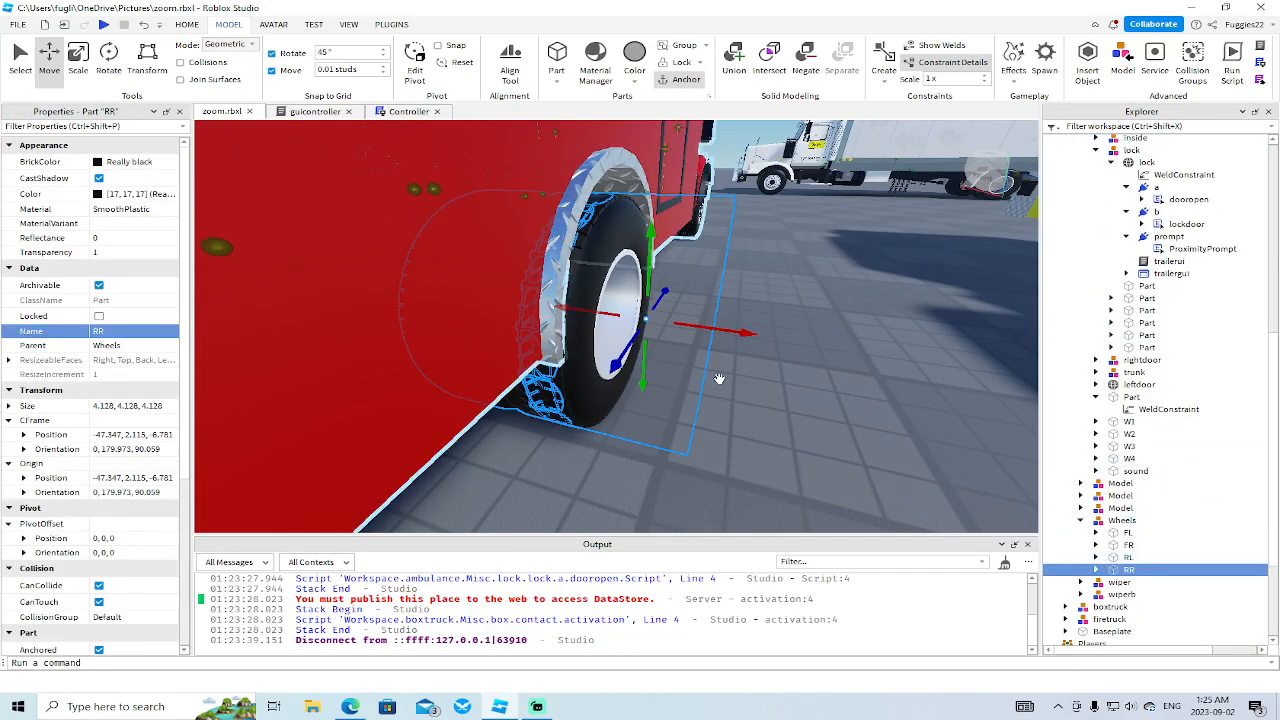
{"action": "left_click_drag", "start_coordinate": [740, 336], "coordinate": [738, 336]}
{"action": "right_click_drag", "start_coordinate": [738, 336], "coordinate": [738, 338]}
{"action": "middle_click_drag", "start_coordinate": [738, 342], "coordinate": [680, 301]}
{"action": "left_click_drag", "start_coordinate": [661, 309], "coordinate": [696, 322]}
{"action": "scroll", "coordinate": [654, 307], "scroll_direction": "down", "scroll_amount": 3}
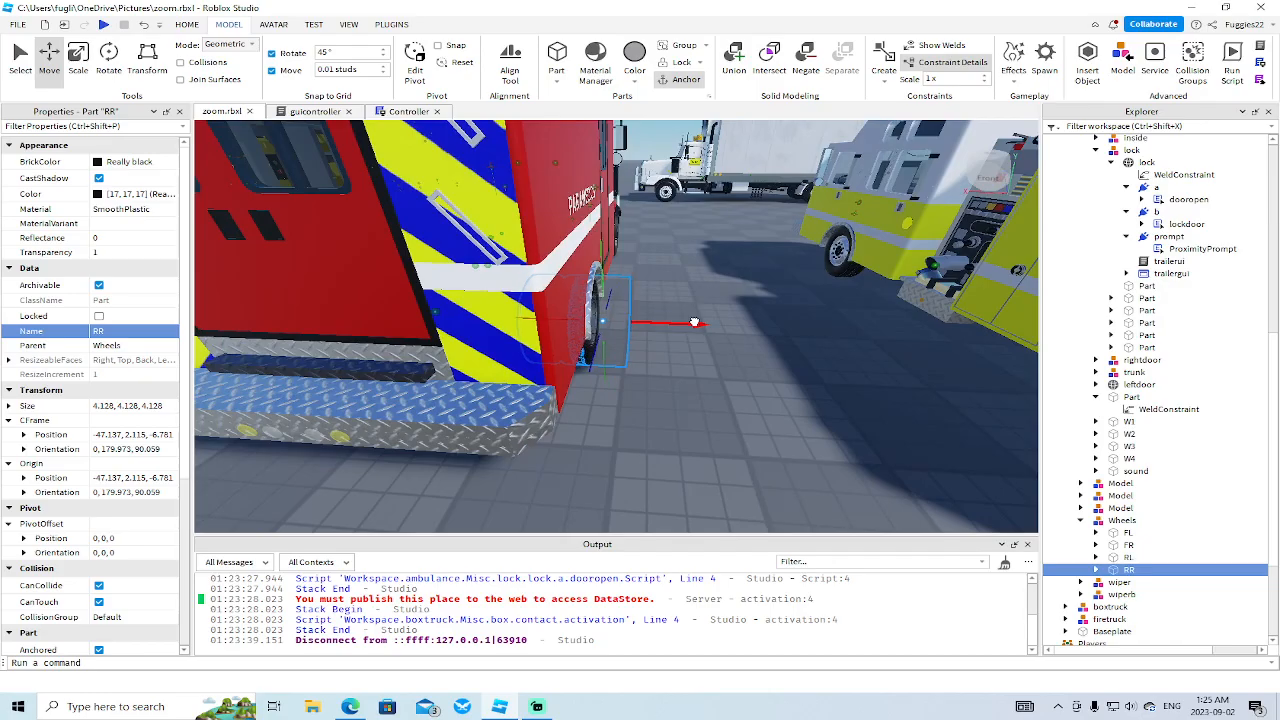
- Examine the fit of the rear wheels on the Fire Rescue truck from several sides and from a distance
{"action": "right_click_drag", "start_coordinate": [696, 322], "coordinate": [650, 336]}
{"action": "key", "text": "w"}
{"action": "key", "text": "w"}
{"action": "key", "text": "d"}
{"action": "key", "text": "d"}
{"action": "key", "text": "w"}
{"action": "key", "text": "s"}
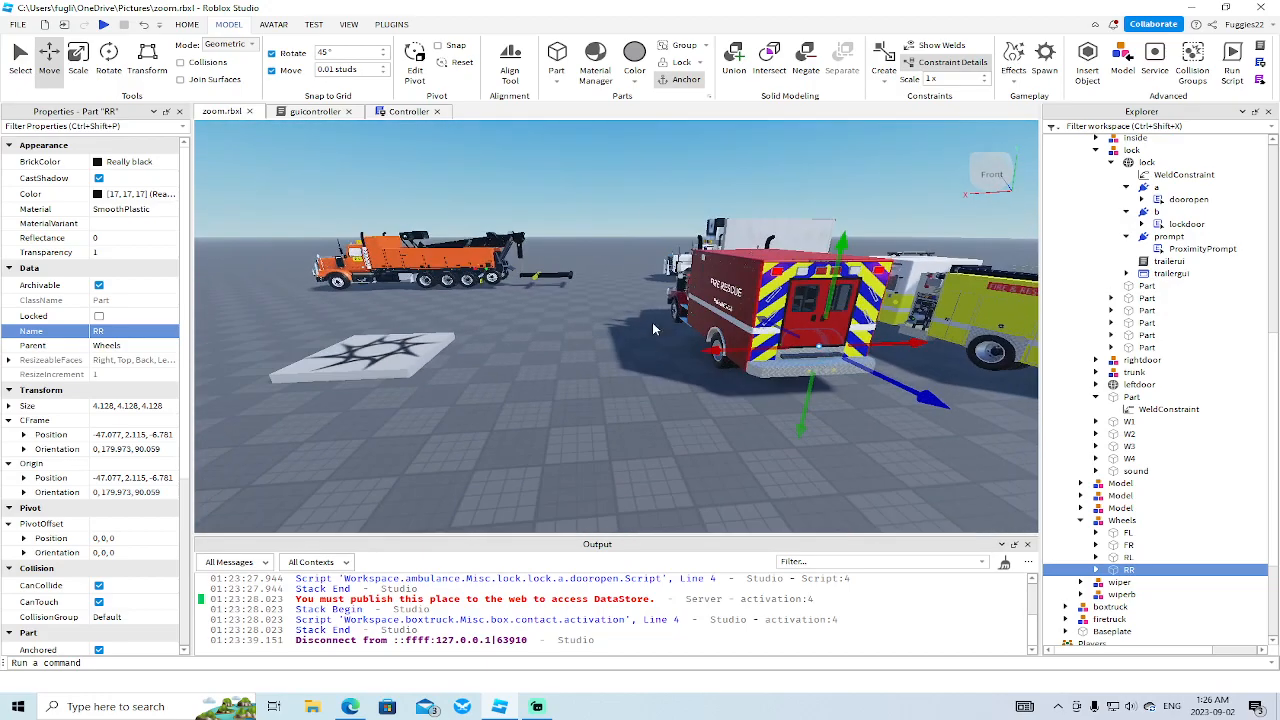
{"action": "key", "text": "w"}
{"action": "right_click_drag", "start_coordinate": [611, 423], "coordinate": [611, 424]}
{"action": "key", "text": "s"}
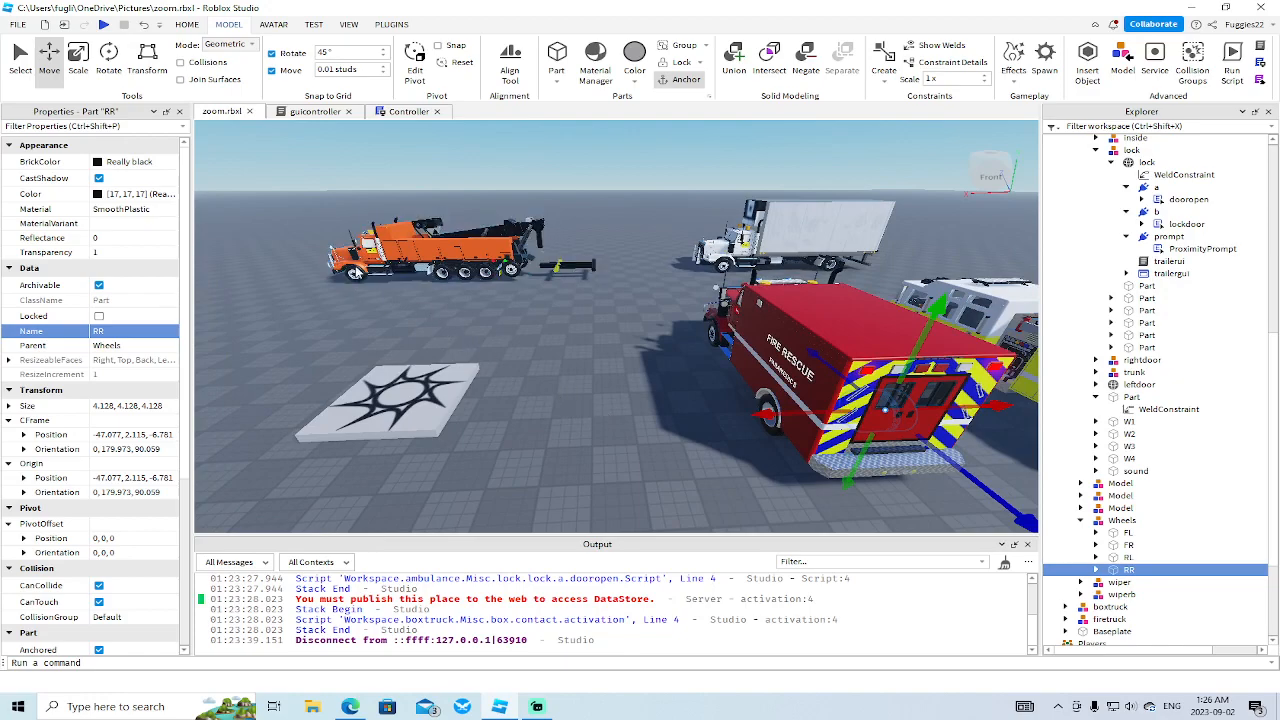
- Playtest the place, walk the character to the Fire Rescue truck's driver door to check its Drive and Activate prompts, and stop the test
{"action": "left_click", "coordinate": [103, 24]}
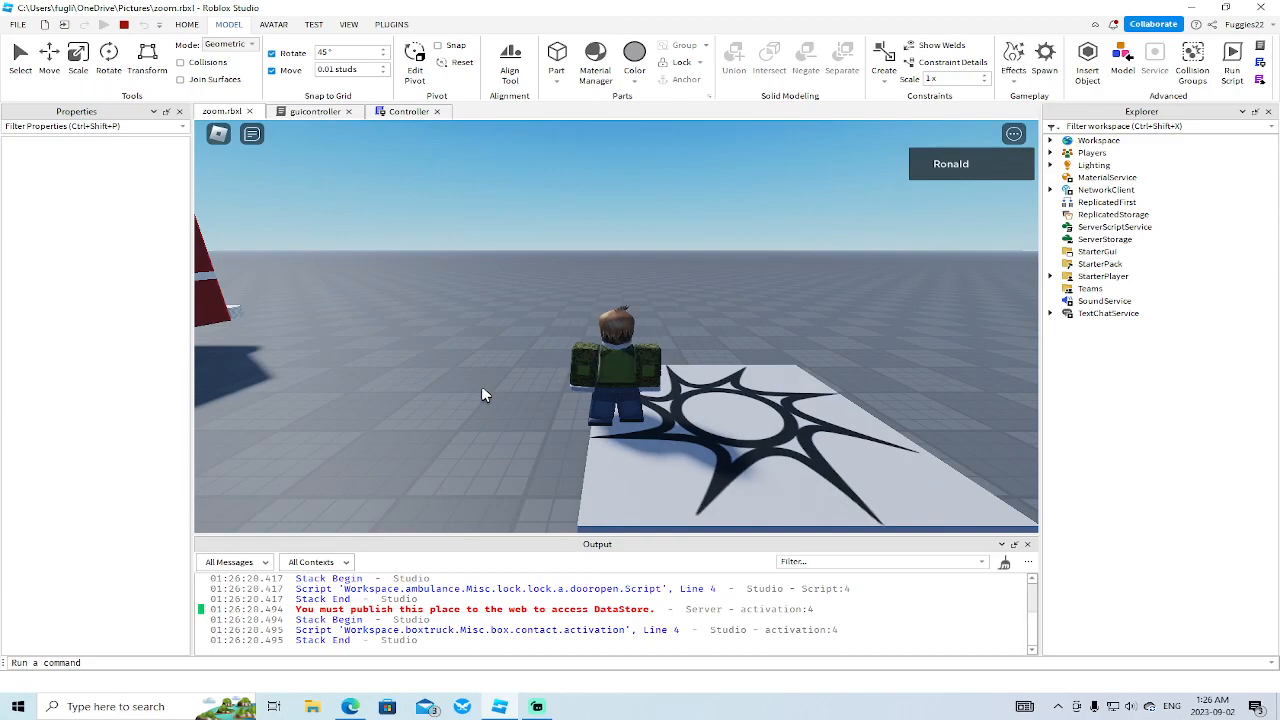
{"action": "right_click_drag", "start_coordinate": [811, 408], "coordinate": [810, 408]}
{"action": "key", "text": "w"}
{"action": "key", "text": "w"}
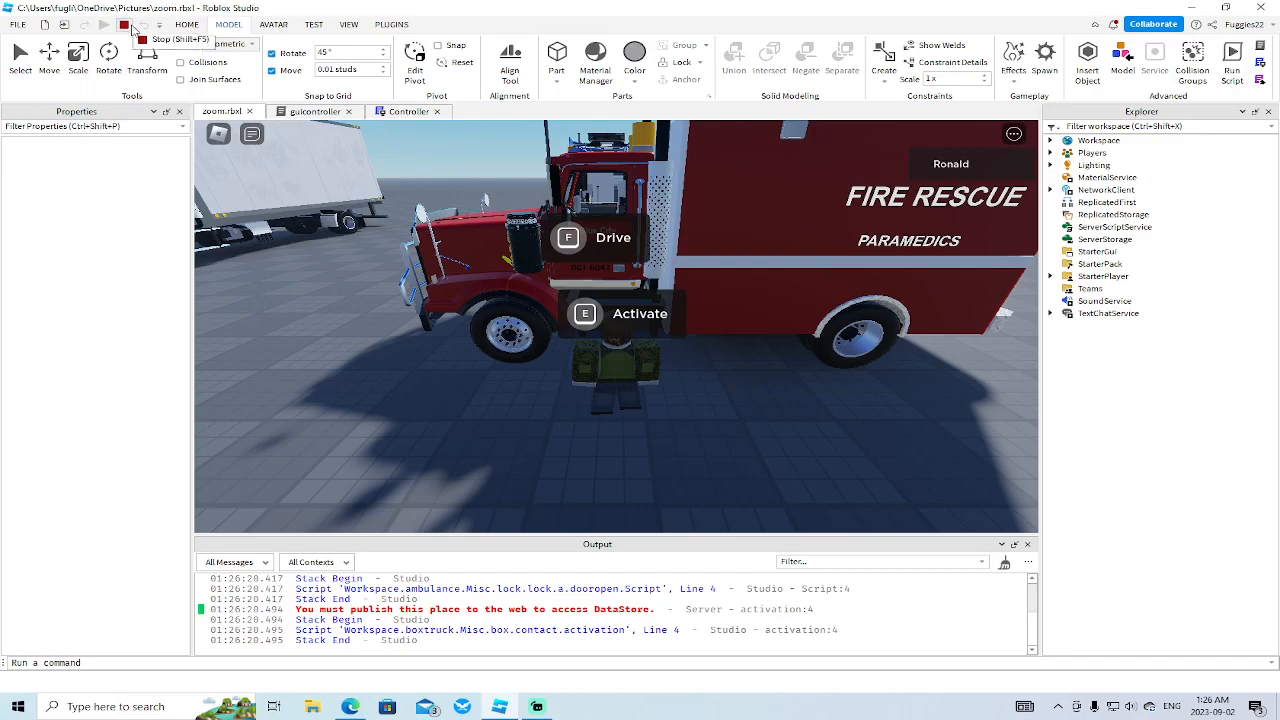
{"action": "key", "text": "shift+F5"}
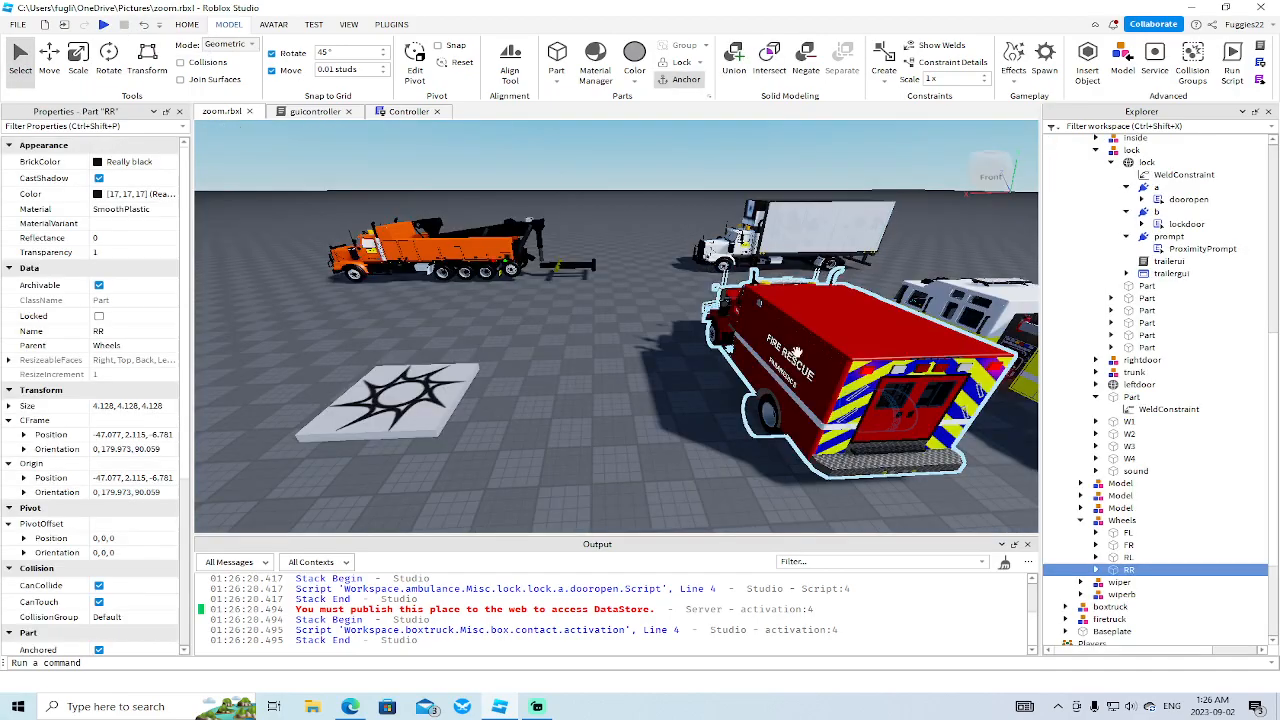
- Delete the DrivePrompt from the ambulance model's DriveSeat
{"action": "left_click", "coordinate": [1066, 141]}
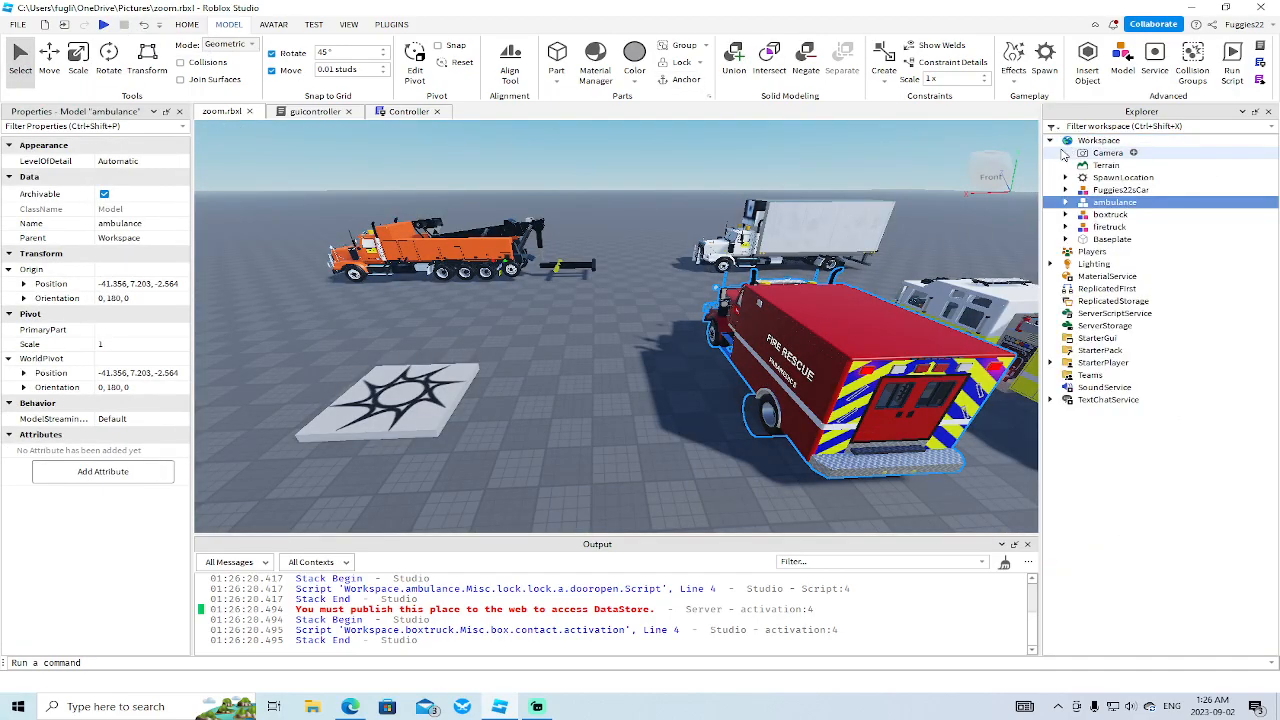
{"action": "key", "text": "f"}
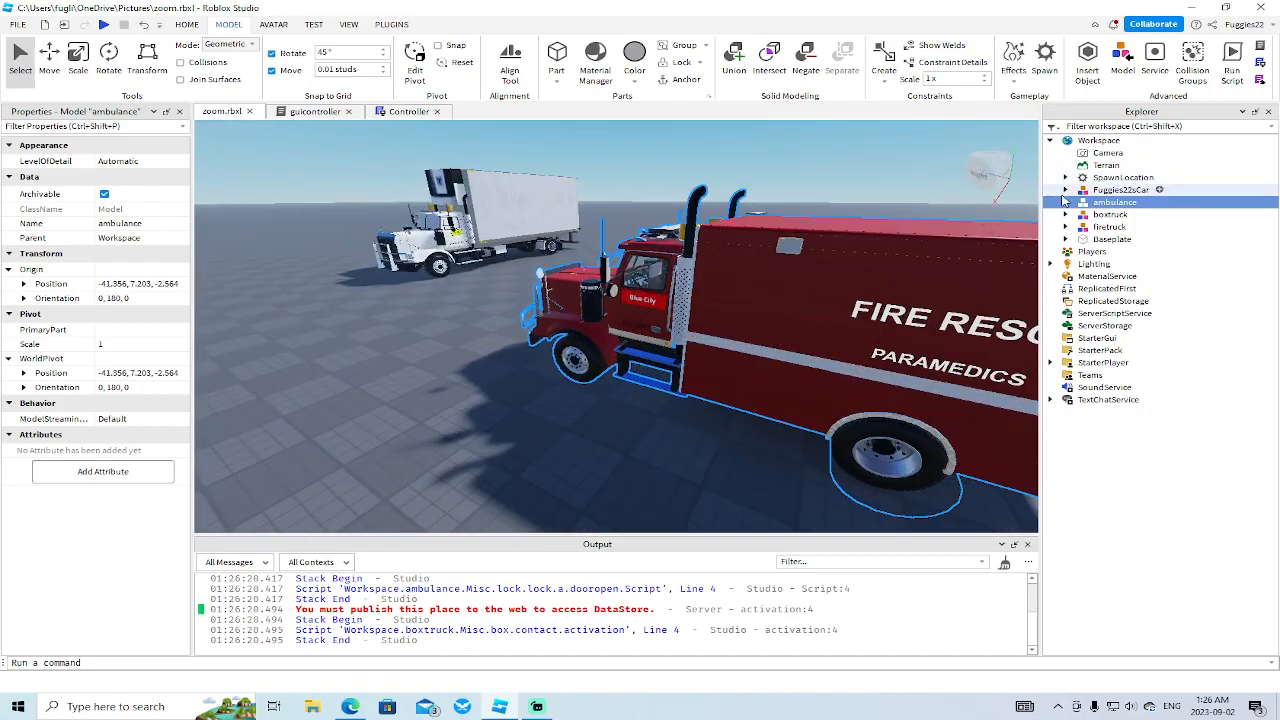
{"action": "left_click", "coordinate": [1066, 202]}
{"action": "left_click", "coordinate": [1082, 215]}
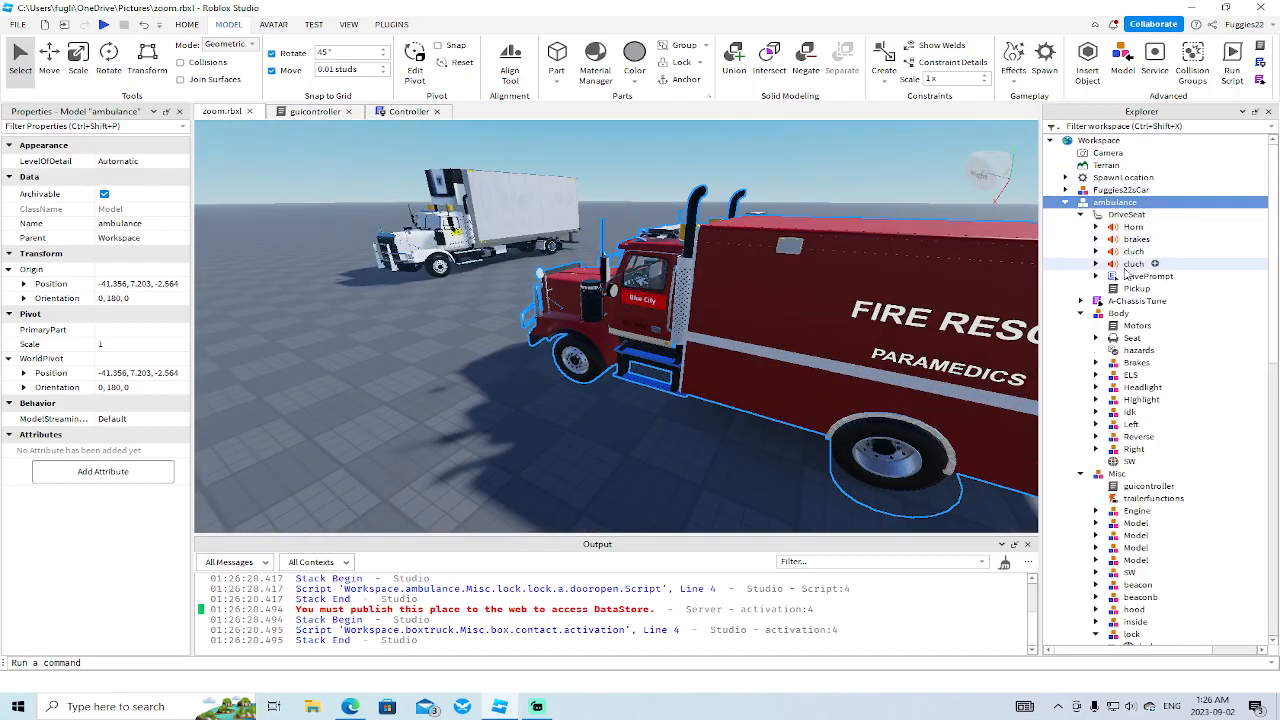
{"action": "left_click", "coordinate": [1140, 277]}
{"action": "key", "text": "Delete"}
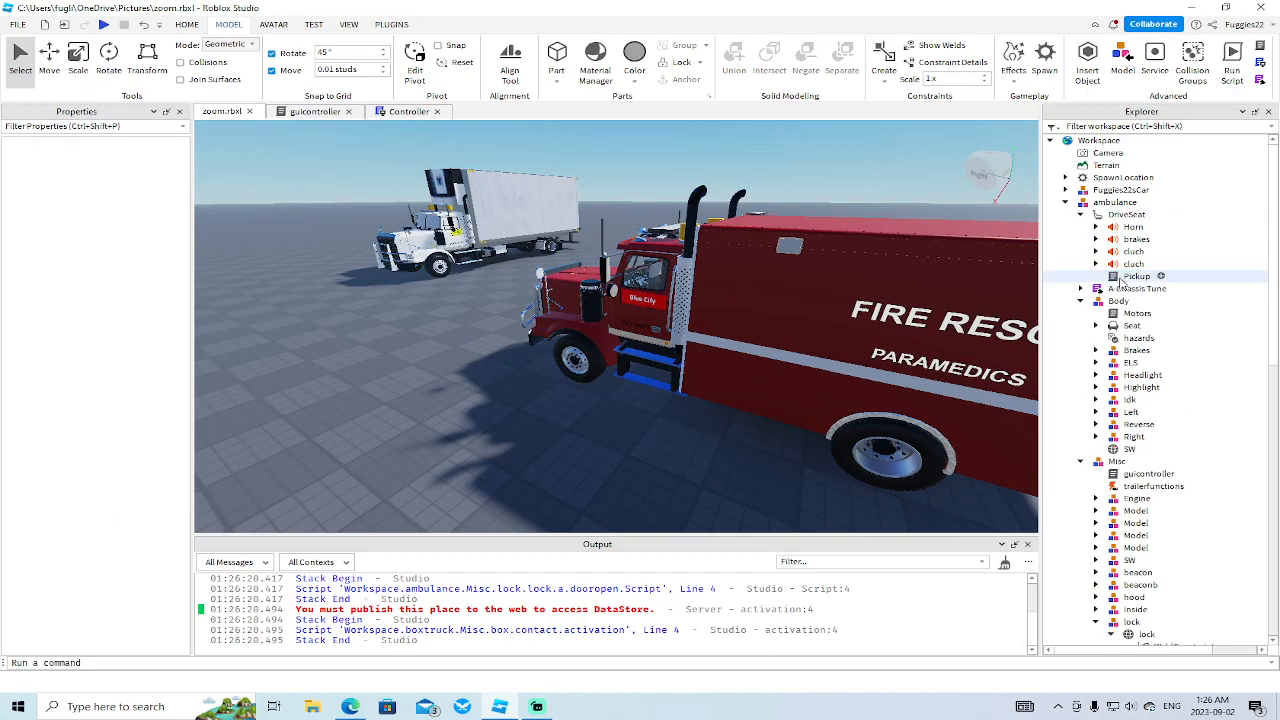
- Copy the person StringValue from the boxtruck model's DriveSeat
{"action": "left_click", "coordinate": [1101, 291]}
{"action": "left_click", "coordinate": [1080, 301]}
{"action": "left_click", "coordinate": [1080, 313]}
{"action": "left_click", "coordinate": [1080, 362]}
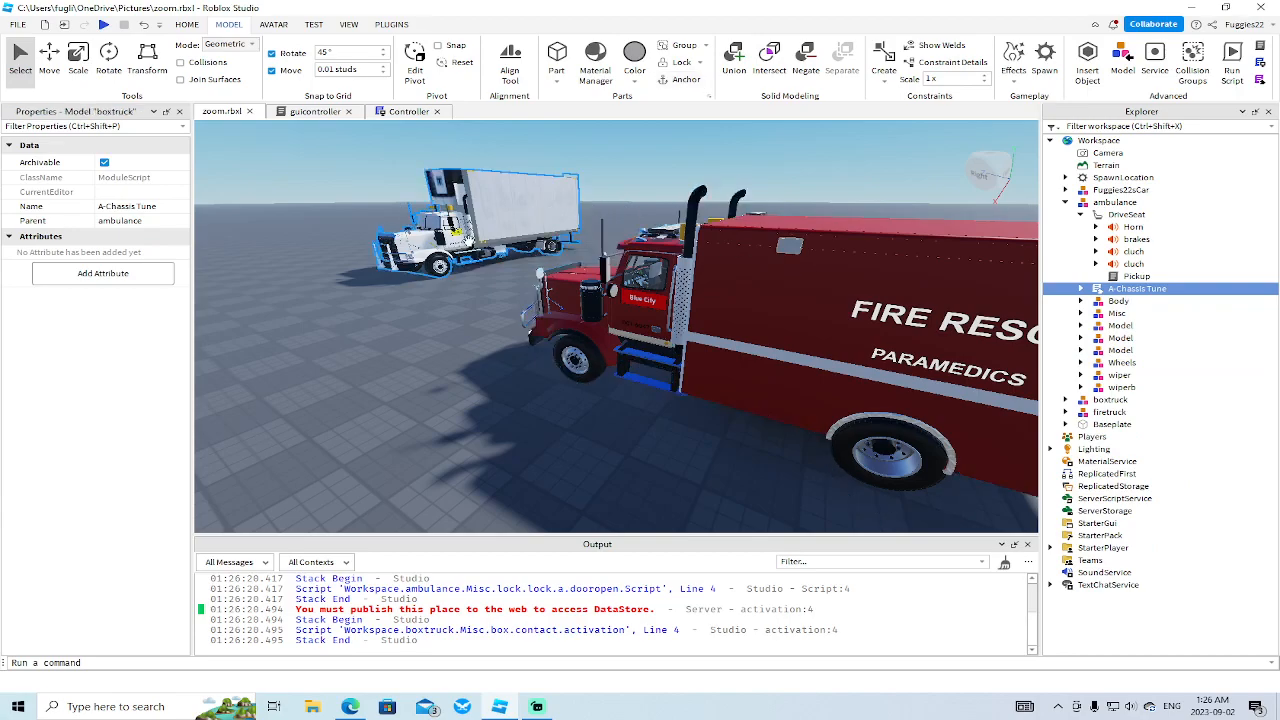
{"action": "left_click", "coordinate": [496, 229]}
{"action": "left_click", "coordinate": [1070, 399]}
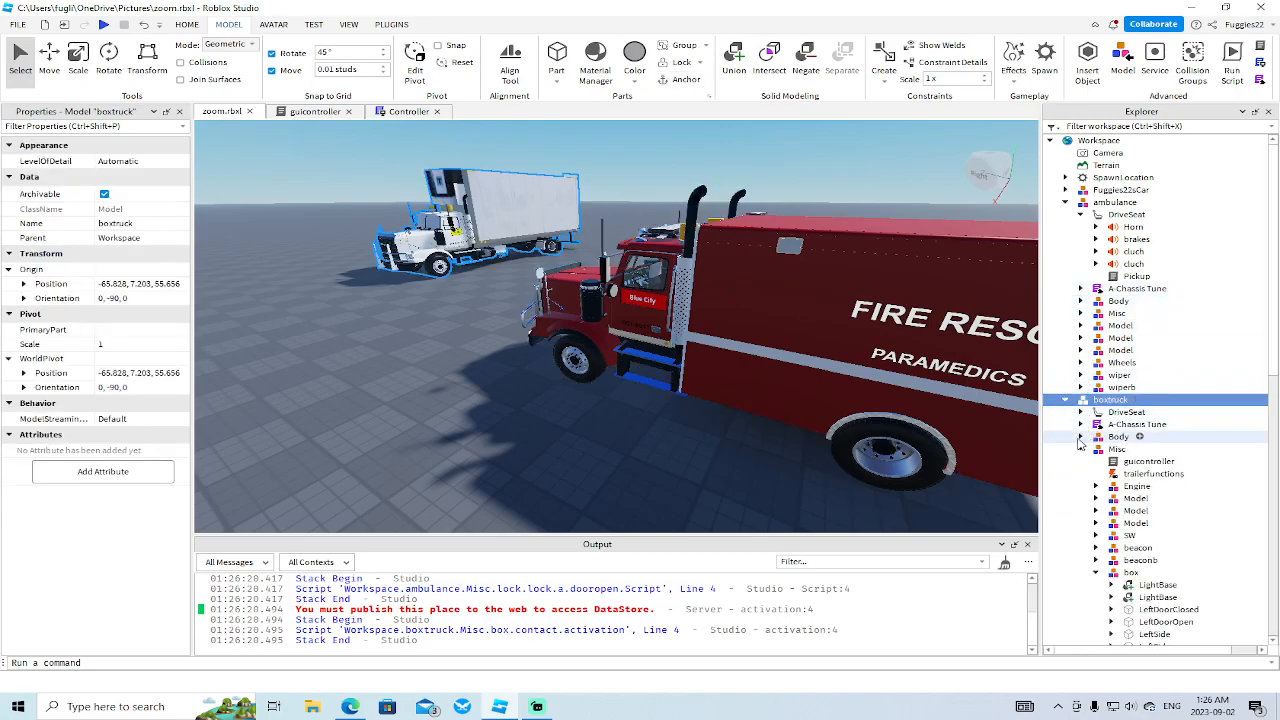
{"action": "left_click", "coordinate": [1081, 412]}
{"action": "left_click", "coordinate": [1081, 412]}
{"action": "scroll", "coordinate": [1120, 440], "scroll_direction": "down", "scroll_amount": 2}
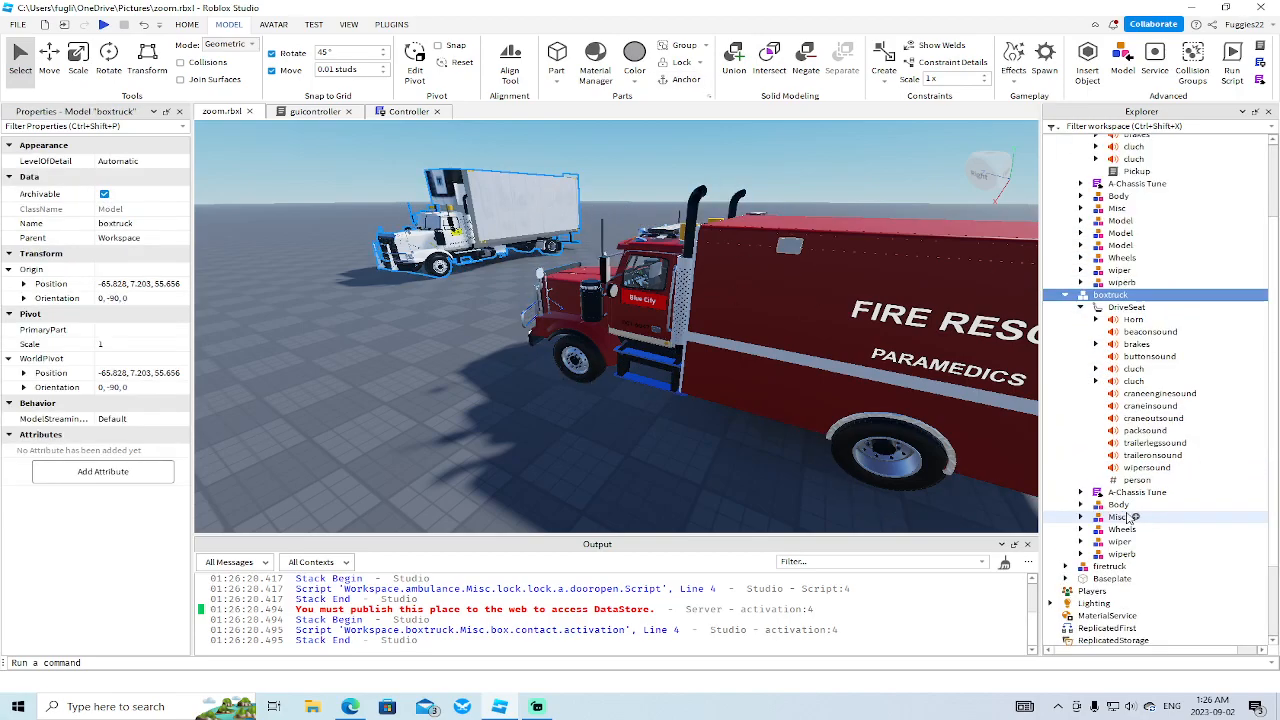
{"action": "left_click", "coordinate": [1131, 481]}
{"action": "right_click", "coordinate": [1131, 484]}
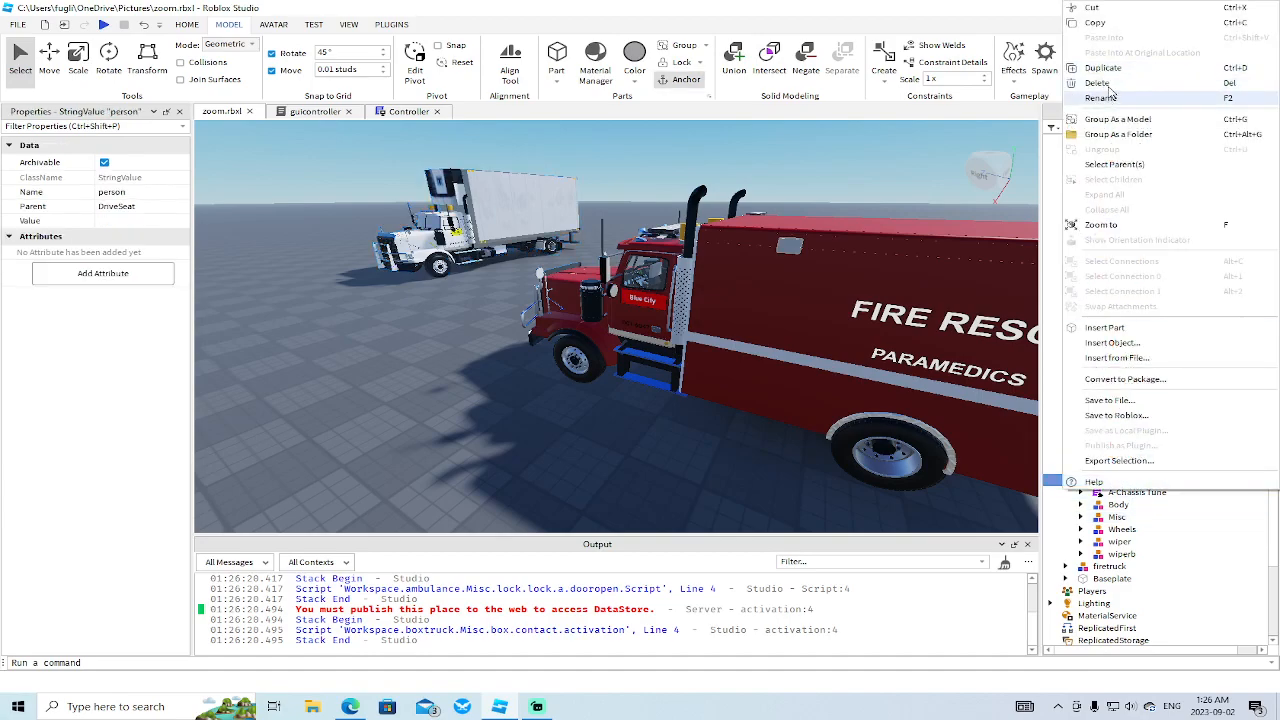
{"action": "left_click", "coordinate": [1102, 25]}
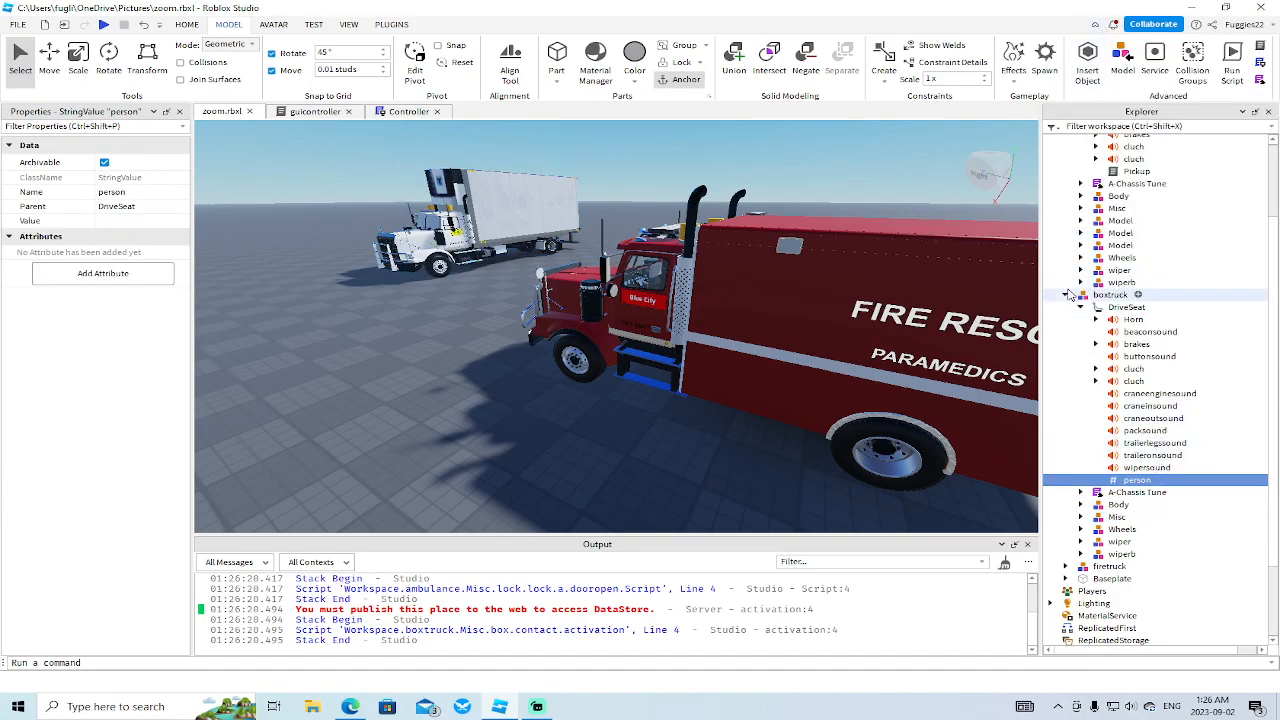
- Paste the copied person value into the ambulance model's DriveSeat
{"action": "left_click", "coordinate": [1066, 295]}
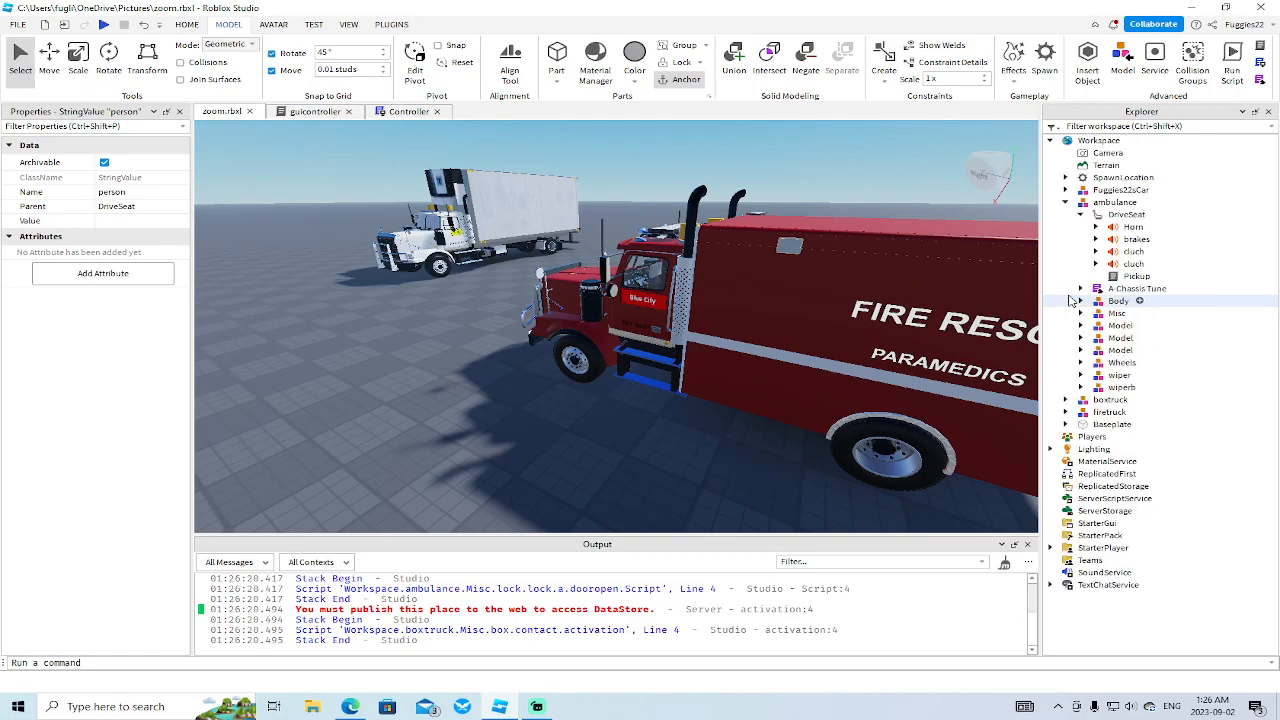
{"action": "left_click", "coordinate": [1118, 214]}
{"action": "right_click", "coordinate": [1115, 216]}
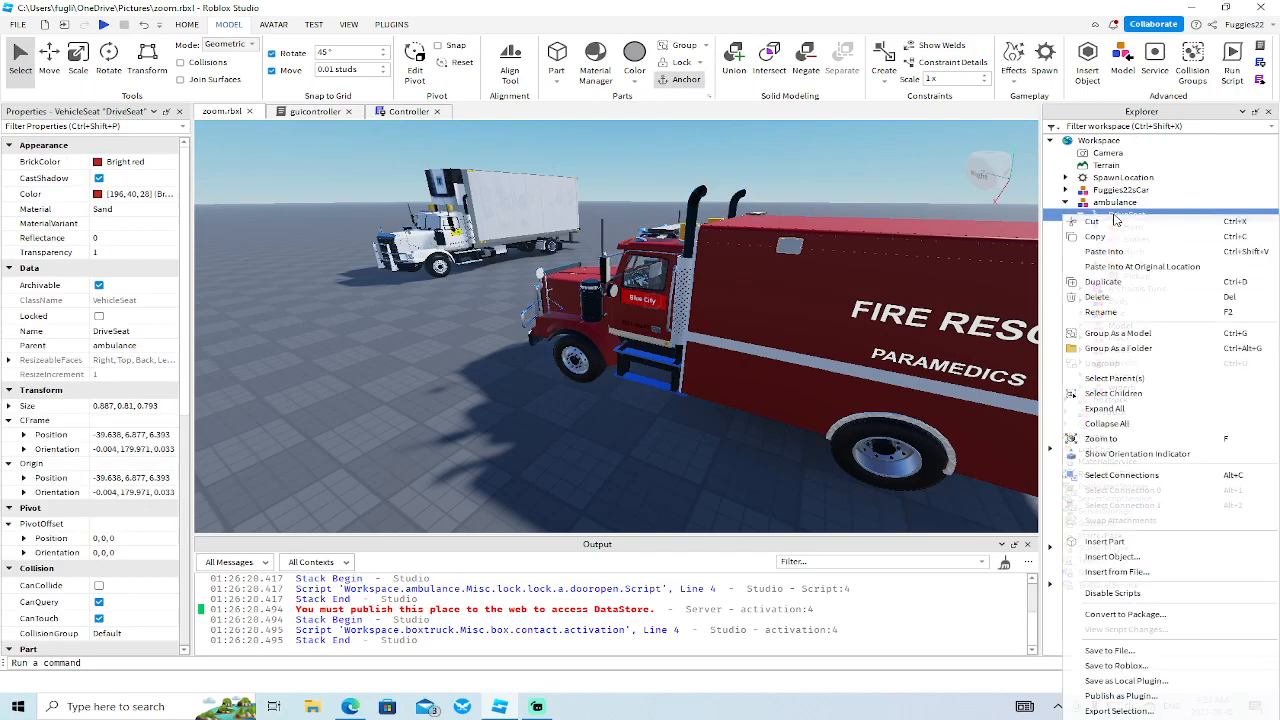
{"action": "left_click", "coordinate": [1128, 251]}
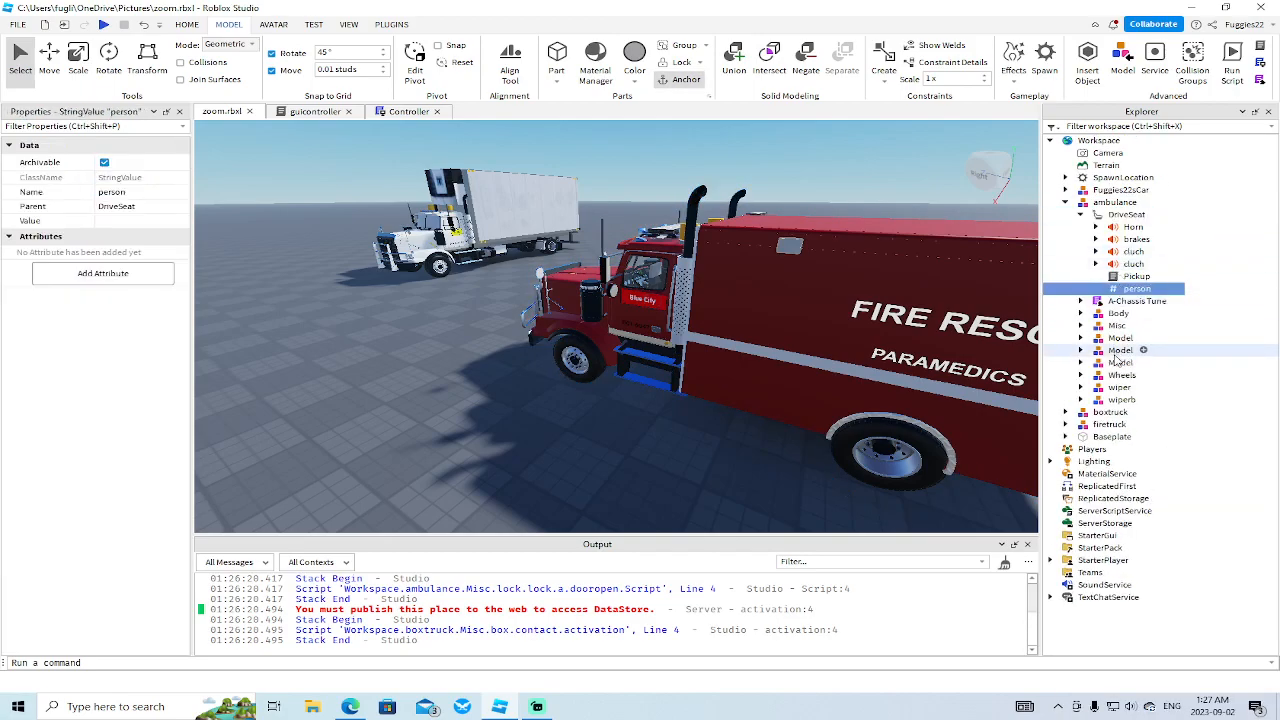
- Examine the Fire Rescue truck's cab side and the mesh parts listed in its Body model
{"action": "scroll", "coordinate": [655, 446], "scroll_direction": "up", "scroll_amount": 5}
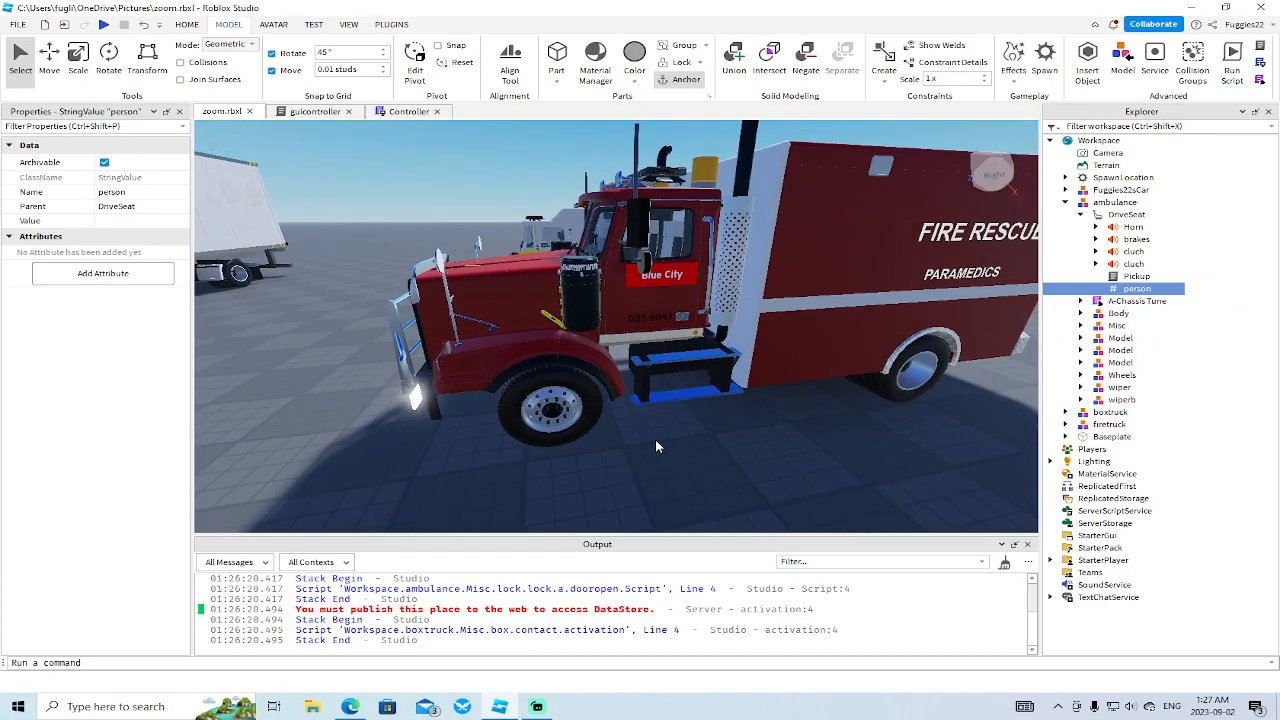
{"action": "key", "text": "w"}
{"action": "key", "text": "d"}
{"action": "left_click", "coordinate": [591, 342], "text": "alt"}
{"action": "right_click_drag", "start_coordinate": [709, 437], "coordinate": [819, 443]}
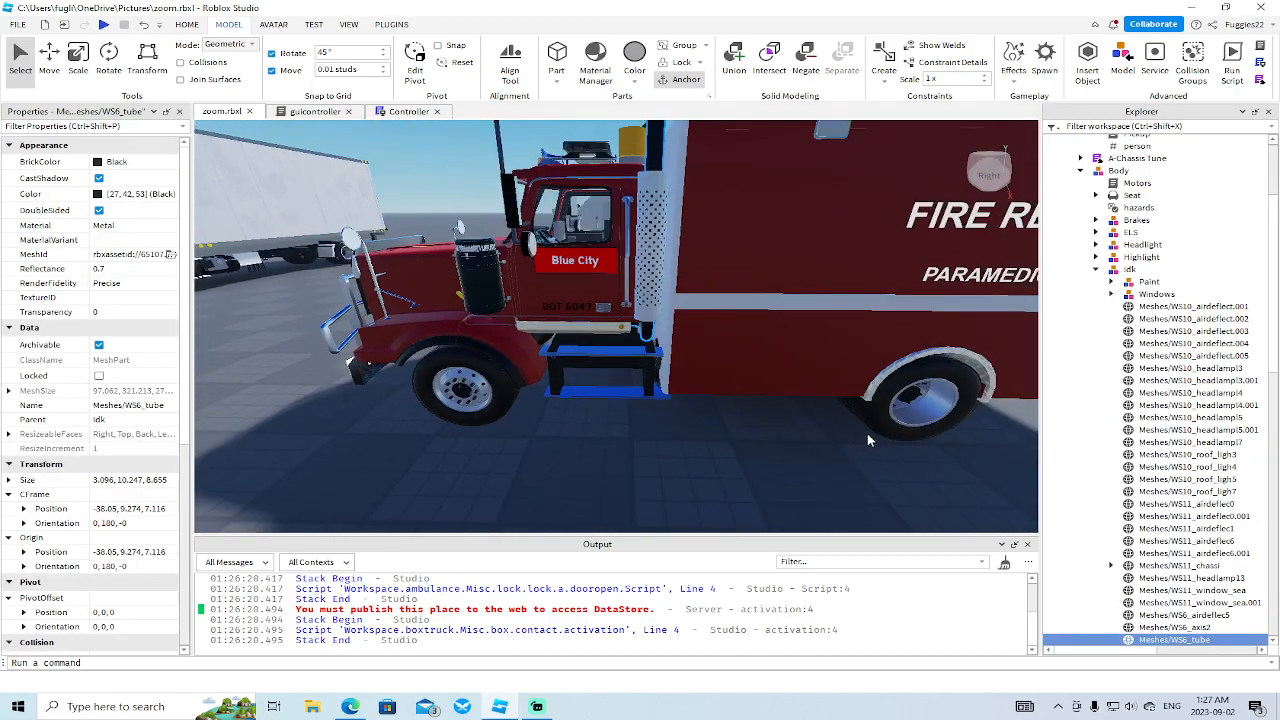
{"action": "scroll", "coordinate": [1204, 443], "scroll_direction": "down", "scroll_amount": 10}
{"action": "scroll", "coordinate": [1204, 443], "scroll_direction": "down", "scroll_amount": 1}
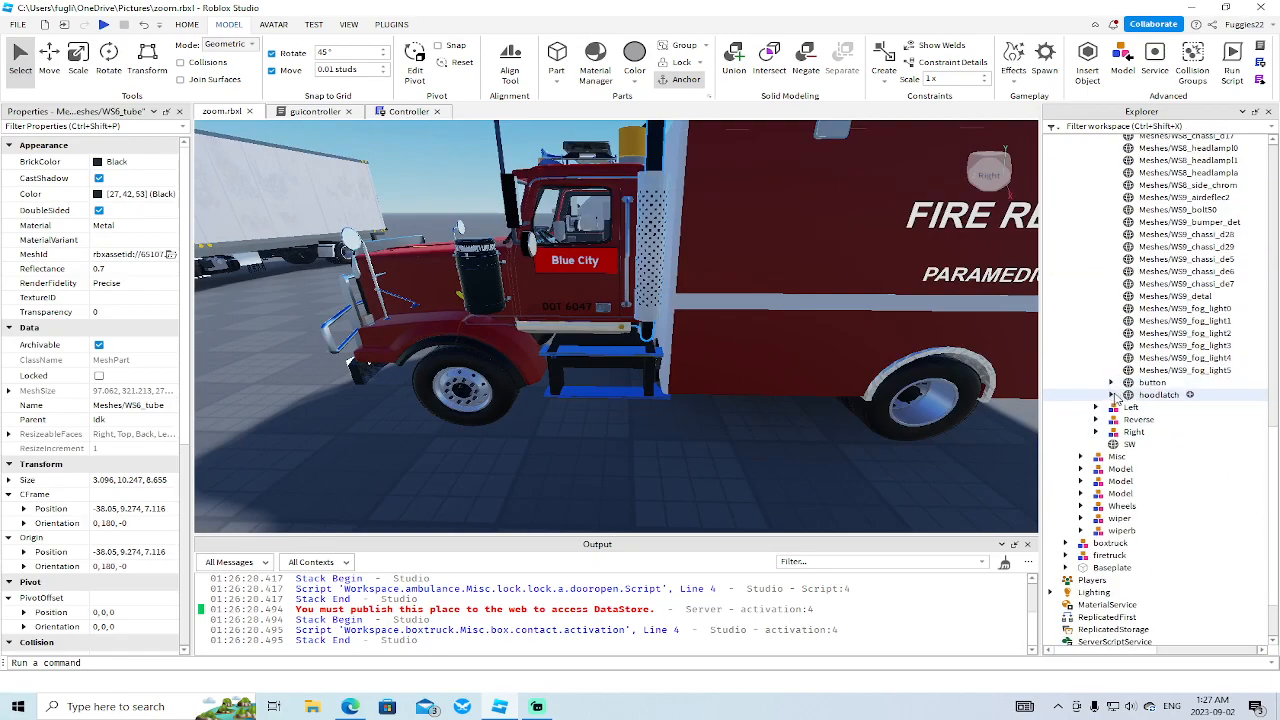
{"action": "scroll", "coordinate": [1121, 333], "scroll_direction": "up", "scroll_amount": 3}
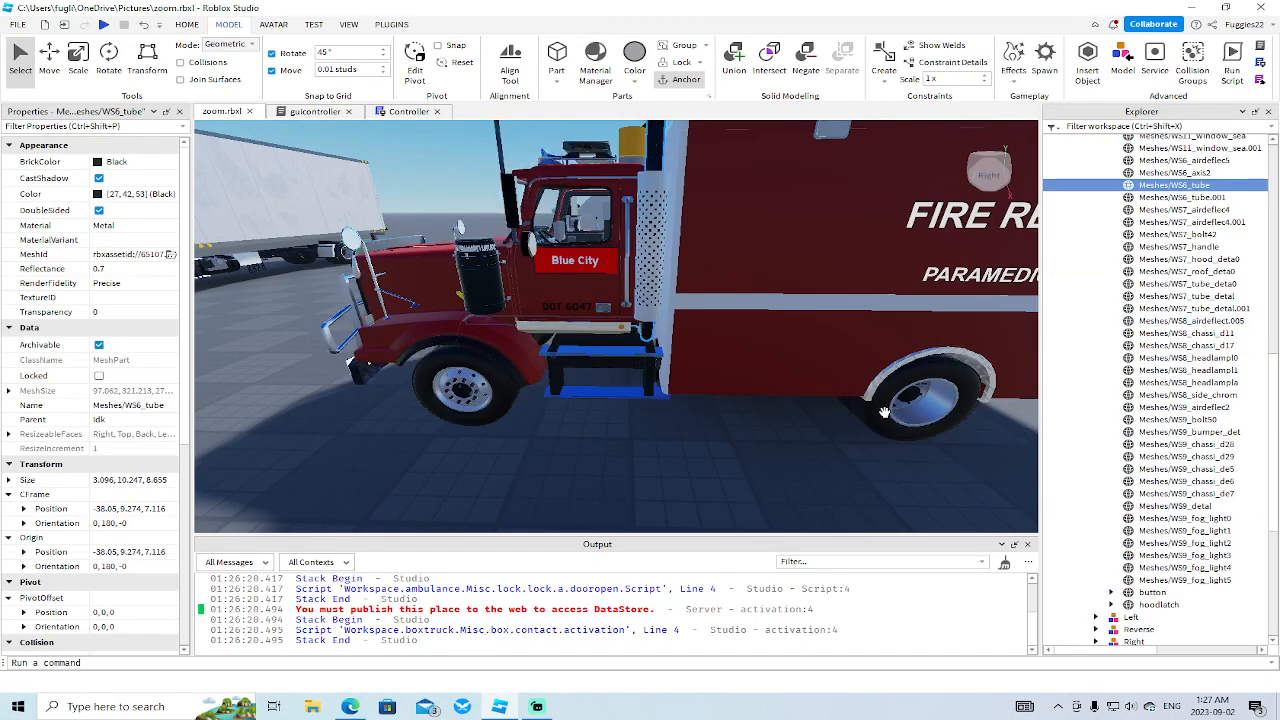
{"action": "scroll", "coordinate": [1125, 330], "scroll_direction": "up", "scroll_amount": 15}
{"action": "left_click", "coordinate": [1096, 234]}
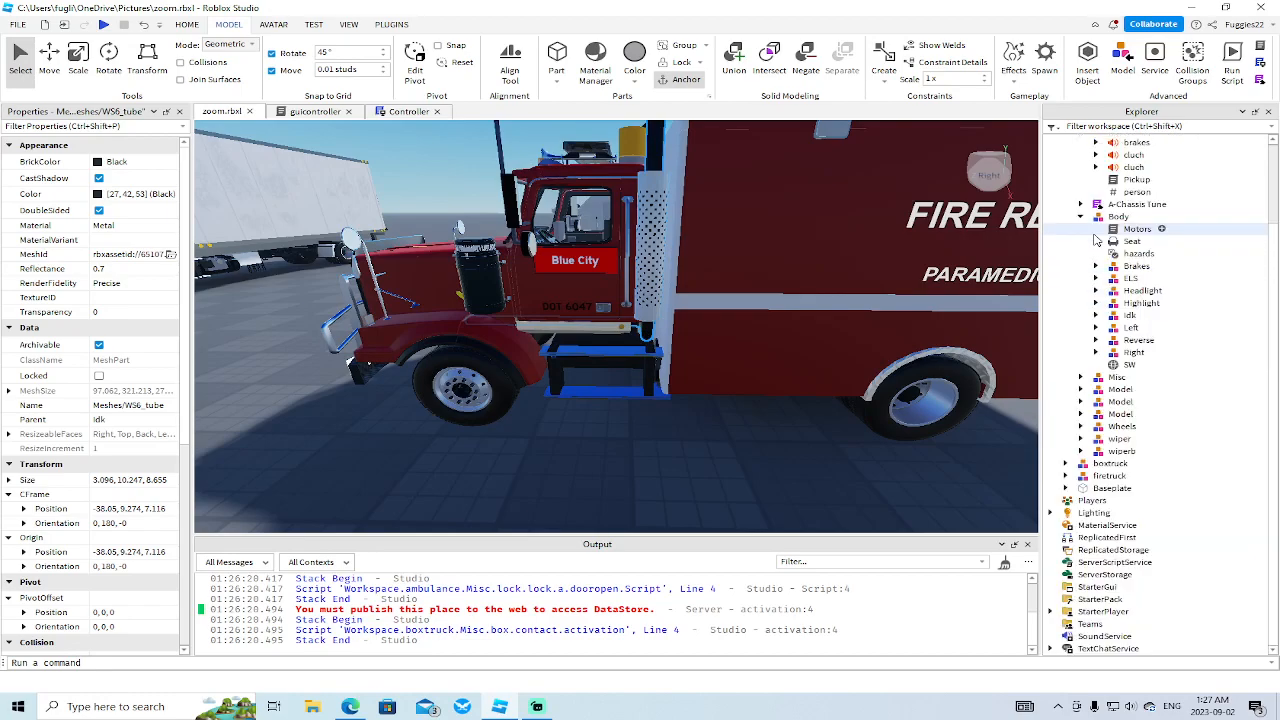
{"action": "left_click", "coordinate": [1082, 217]}
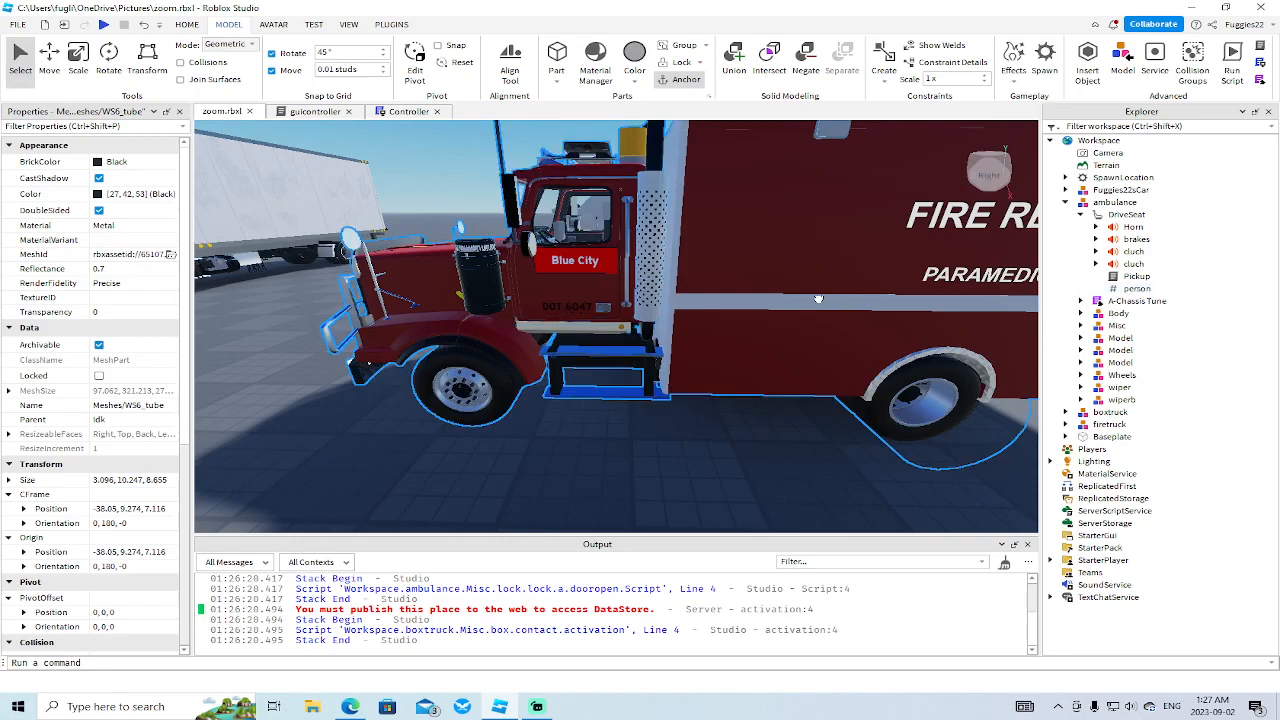
- Rename the ambulance model to the account's username followed by "sCar"
{"action": "left_click", "coordinate": [850, 320]}
{"action": "key", "text": "f"}
{"action": "right_click", "coordinate": [1148, 202]}
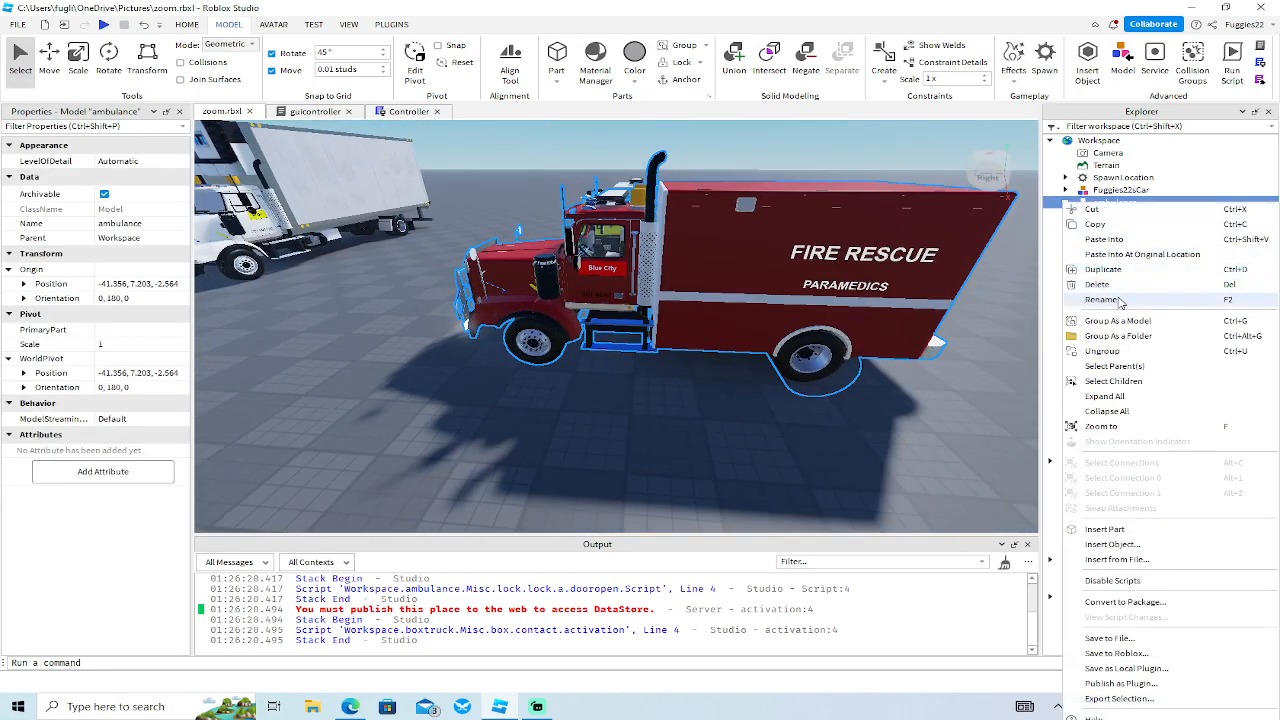
{"action": "left_click", "coordinate": [1103, 299]}
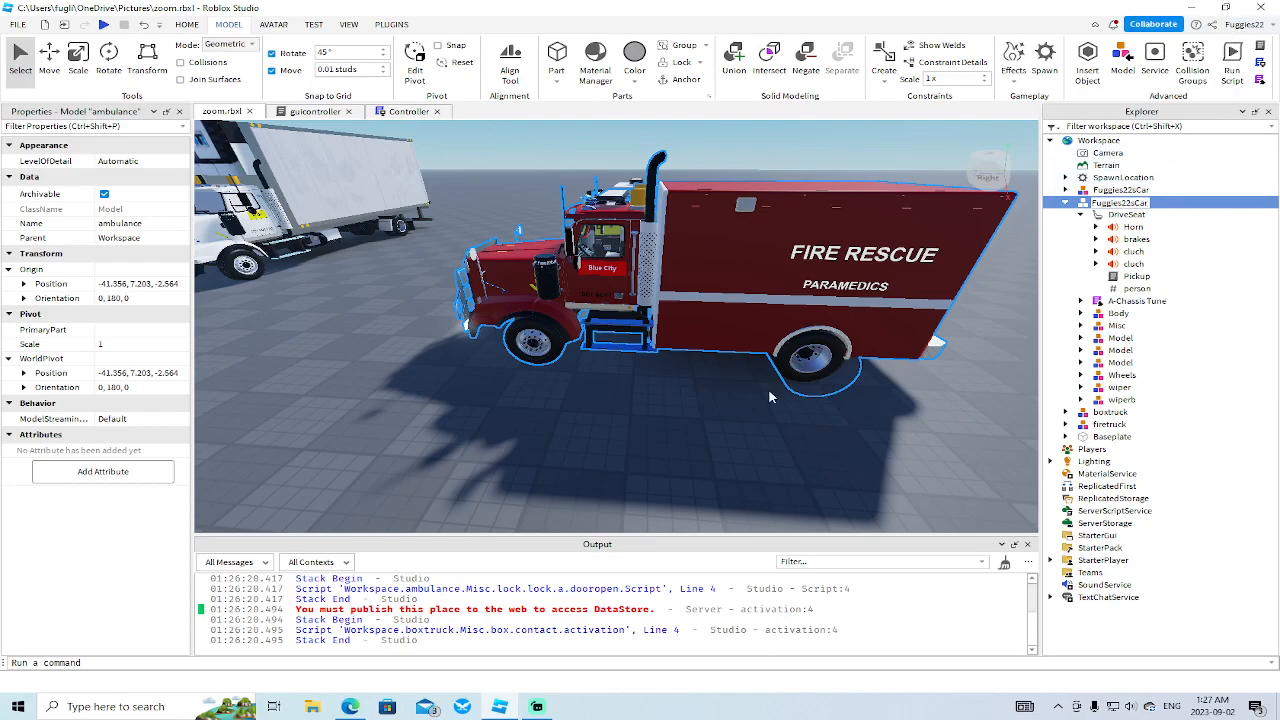
- Delete the Pickup script from the Fire Rescue truck's DriveSeat
{"action": "scroll", "coordinate": [770, 397], "scroll_direction": "down", "scroll_amount": 3}
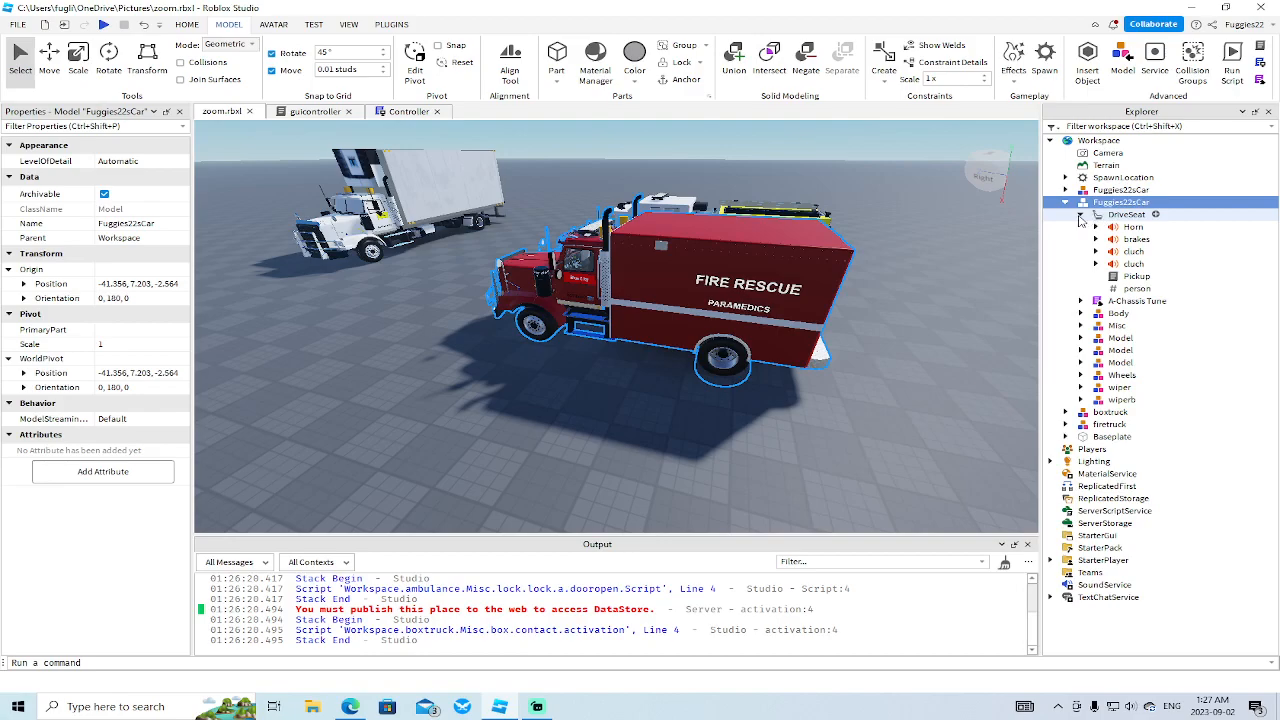
{"action": "left_click", "coordinate": [1136, 276]}
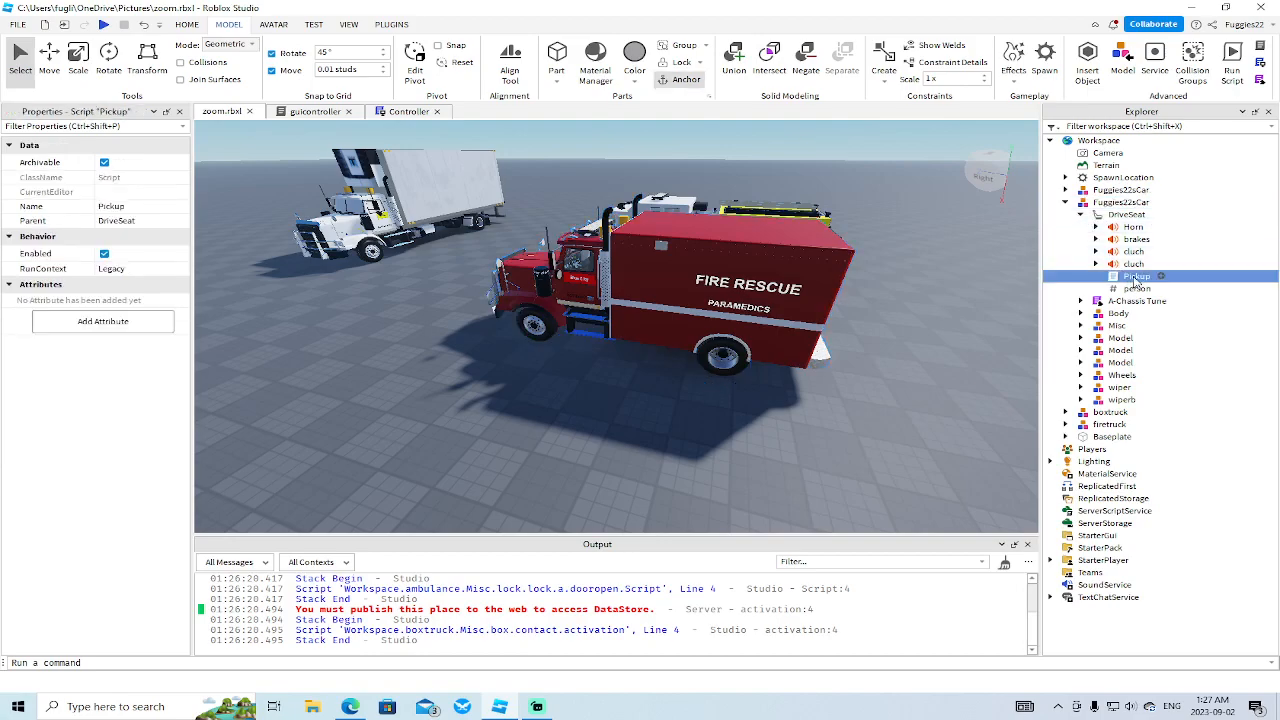
{"action": "key", "text": "Delete"}
- Copy the A-Chassis Tune module from the boxtruck model
{"action": "key", "text": "d"}
{"action": "right_click_drag", "start_coordinate": [838, 342], "coordinate": [830, 333]}
{"action": "left_click", "coordinate": [650, 230]}
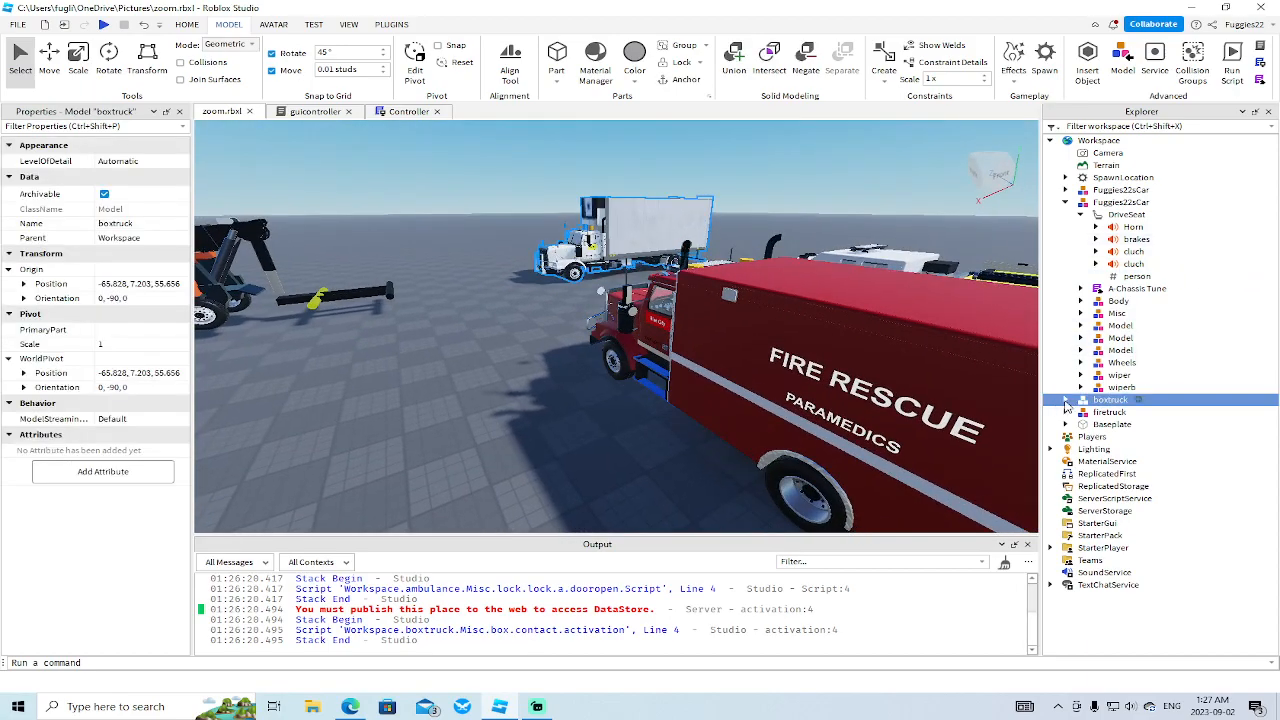
{"action": "left_click", "coordinate": [1066, 400]}
{"action": "right_click_drag", "start_coordinate": [614, 303], "coordinate": [614, 303]}
{"action": "key", "text": "s"}
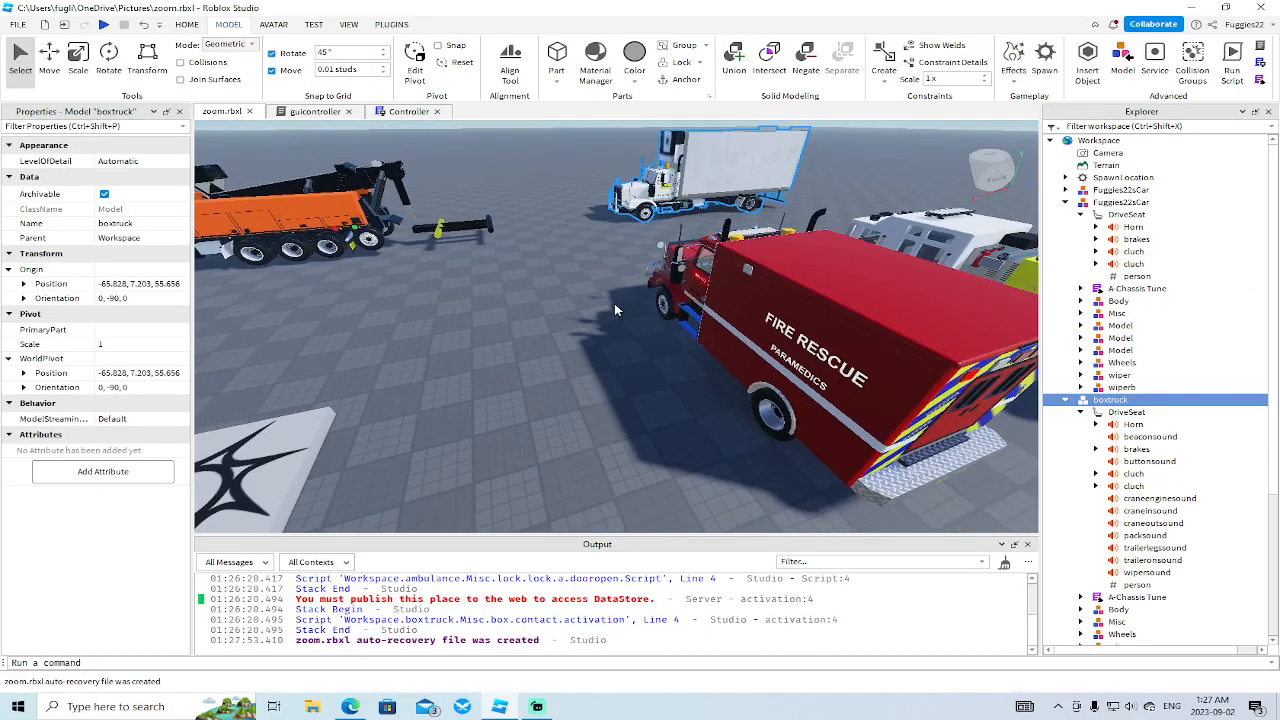
{"action": "scroll", "coordinate": [1150, 420], "scroll_direction": "down", "scroll_amount": 3}
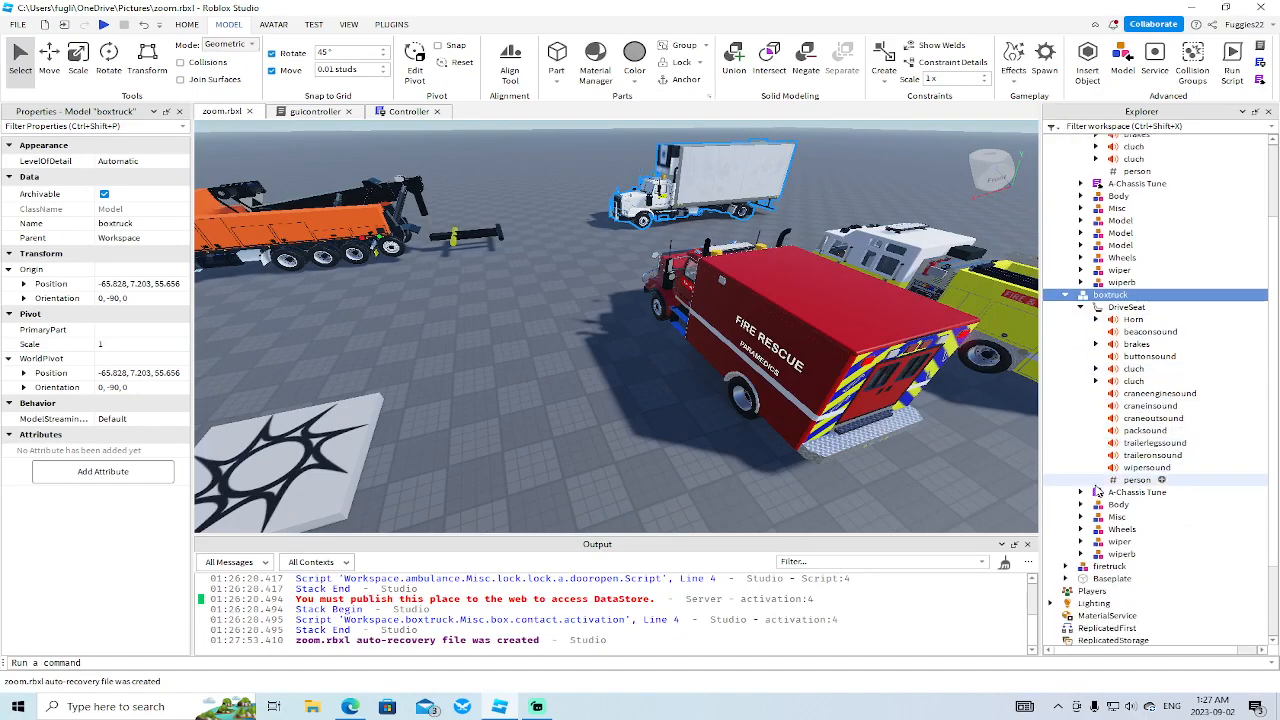
{"action": "left_click", "coordinate": [1099, 493]}
{"action": "right_click", "coordinate": [1099, 496]}
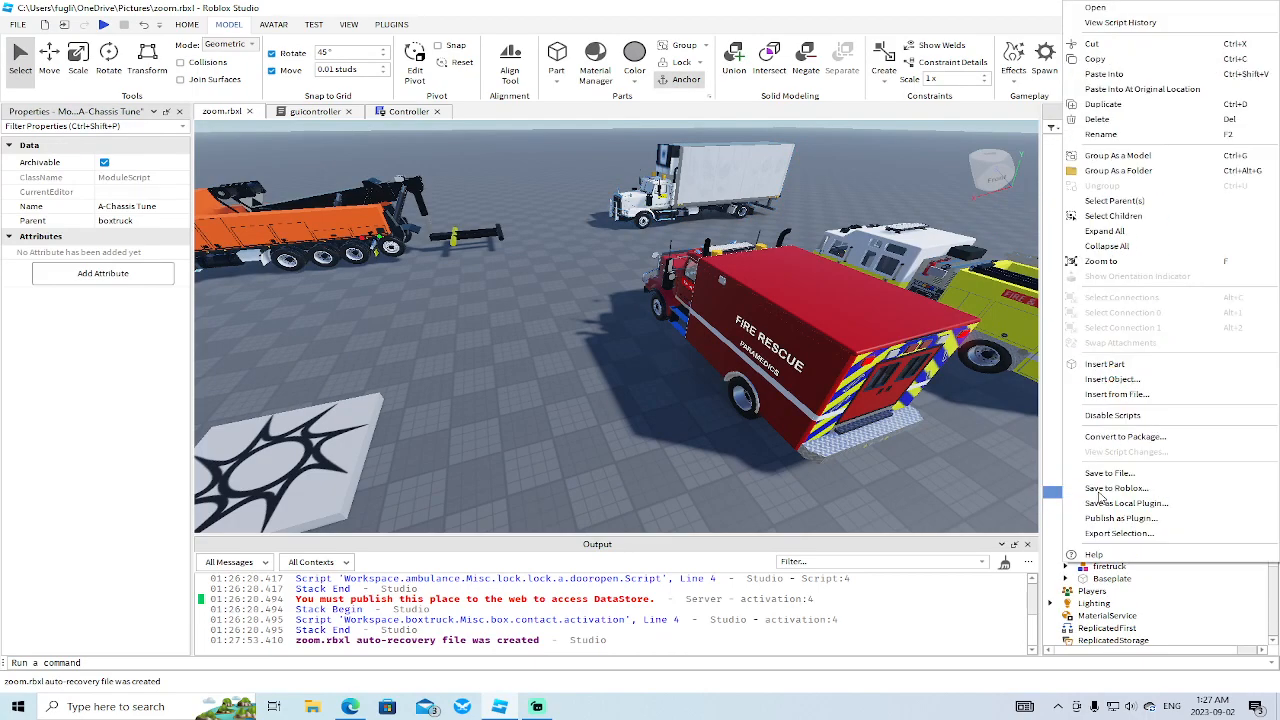
{"action": "left_click", "coordinate": [1092, 60]}
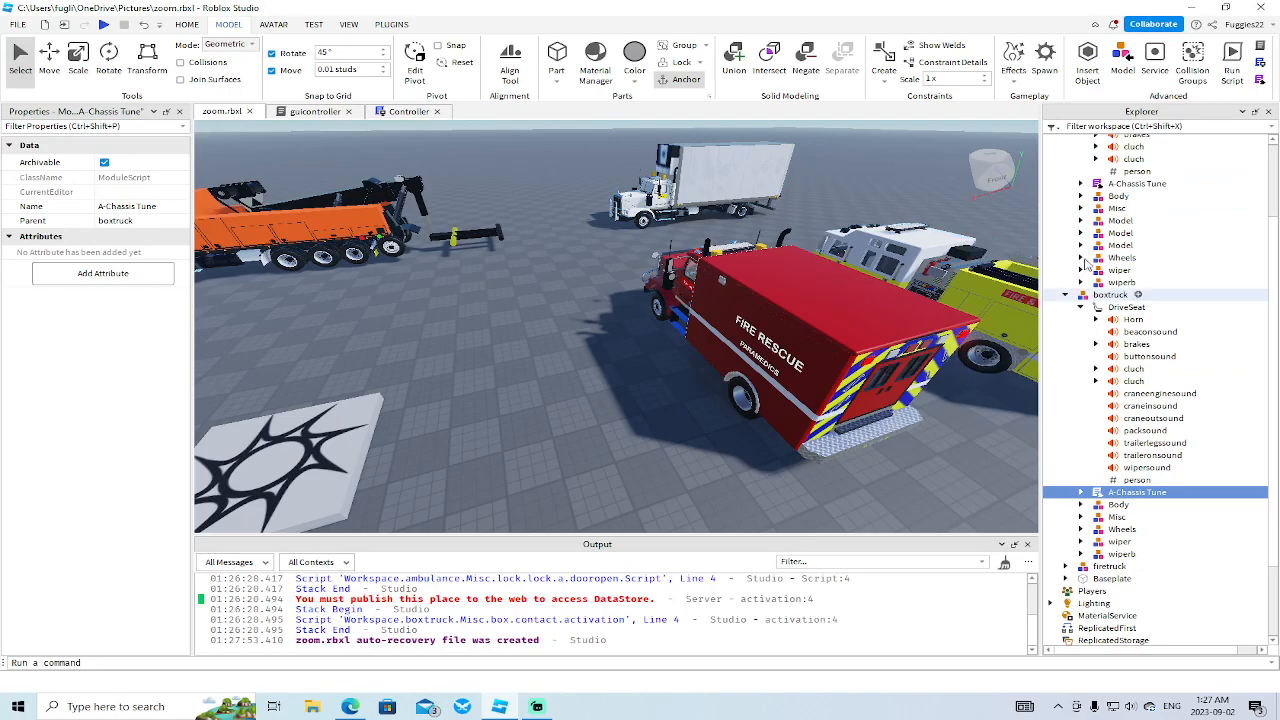
- Replace the Fire Rescue truck's A-Chassis Tune with the copy taken from the boxtruck
{"action": "left_click", "coordinate": [930, 345]}
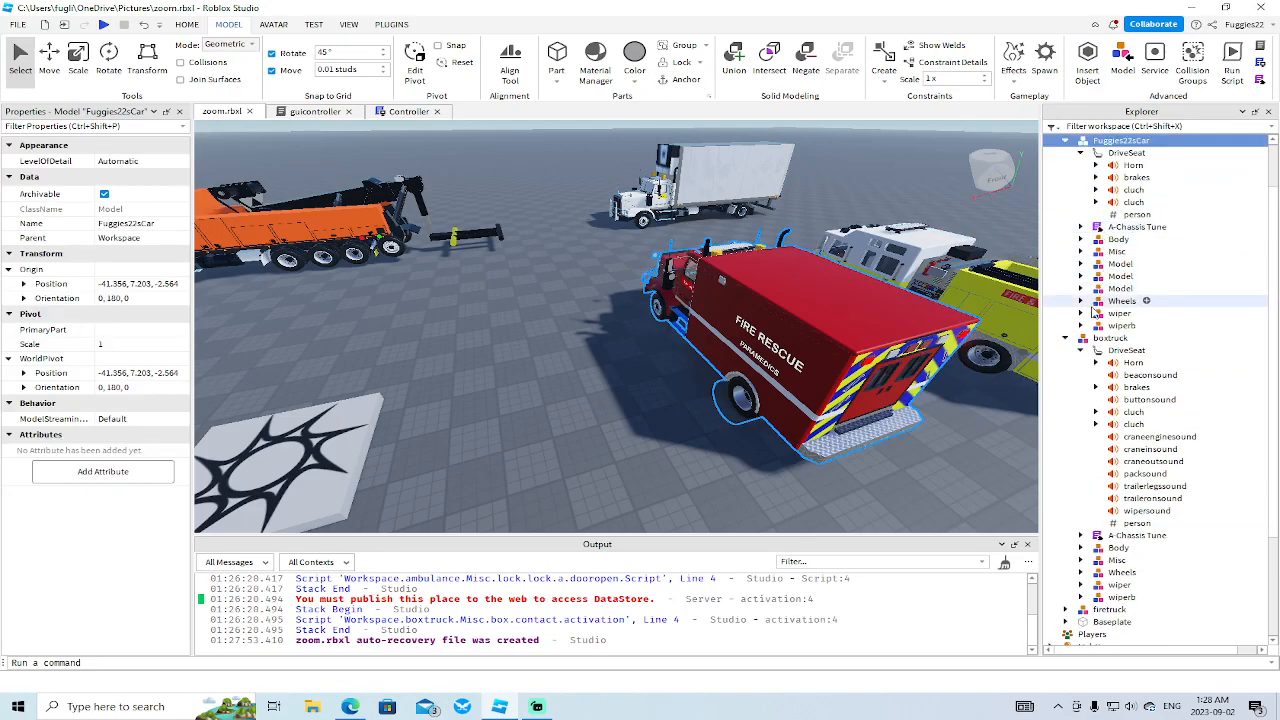
{"action": "left_click", "coordinate": [1116, 228]}
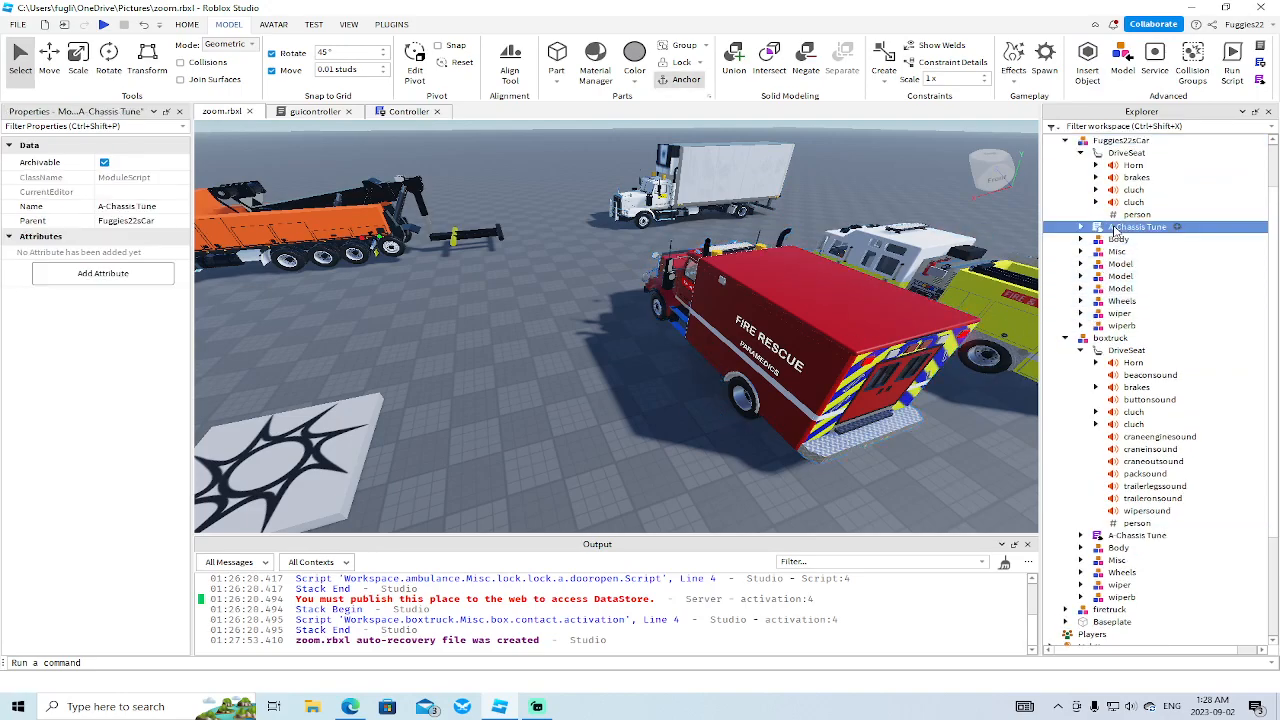
{"action": "right_click", "coordinate": [1115, 141]}
{"action": "left_click", "coordinate": [1112, 180]}
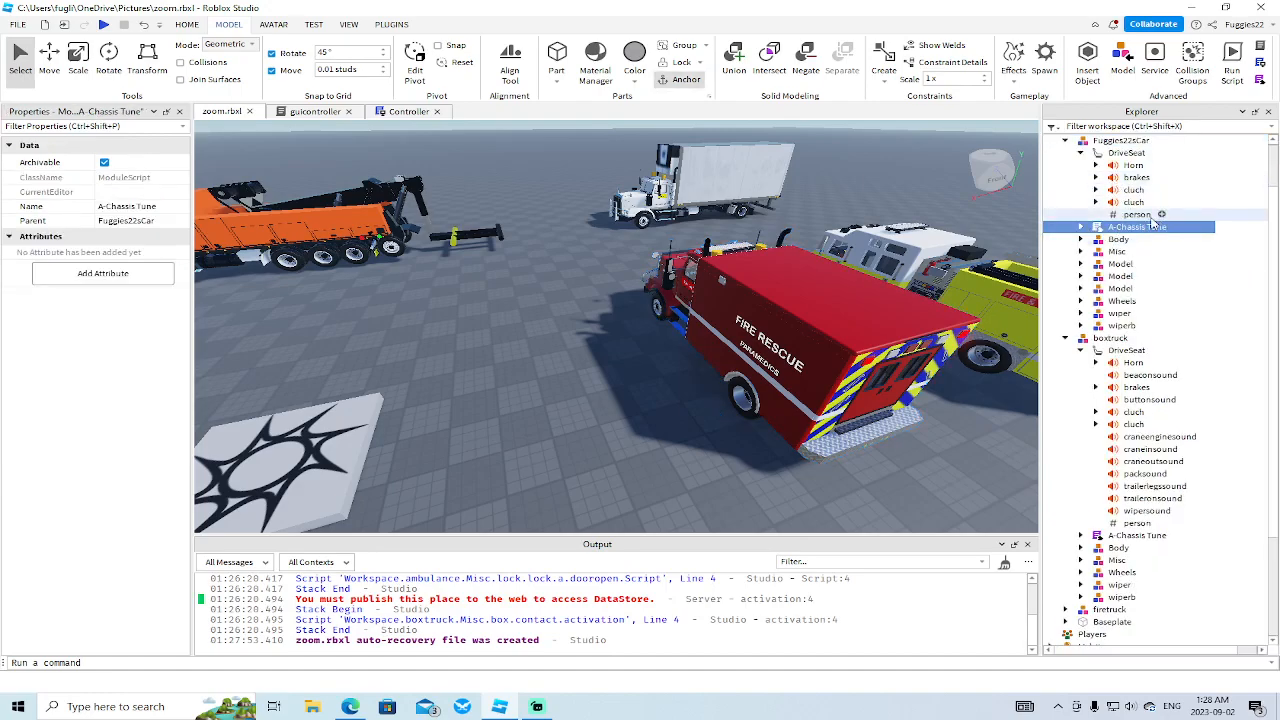
- Open the Initialize script in the Fire Rescue truck's A-Chassis Tune and review its Driver Handling section for the DriveSeat person check
{"action": "left_click", "coordinate": [1081, 228]}
{"action": "left_click", "coordinate": [1067, 375]}
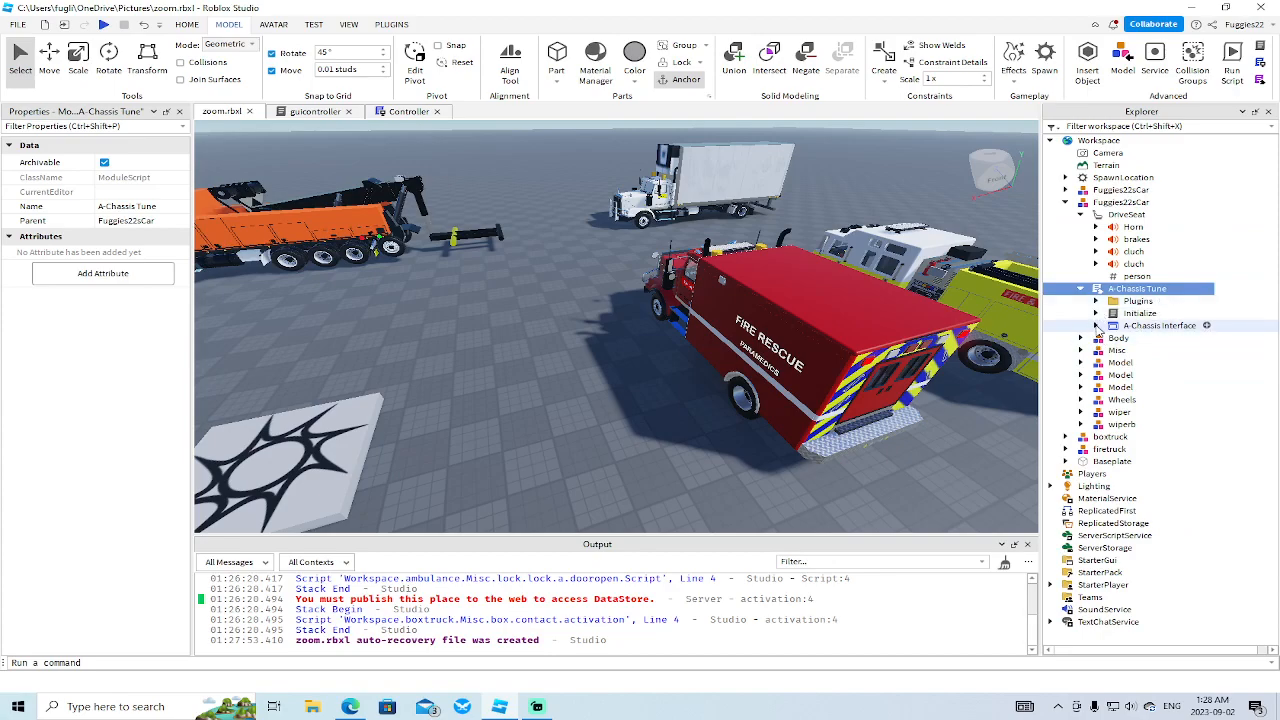
{"action": "left_click", "coordinate": [1096, 326]}
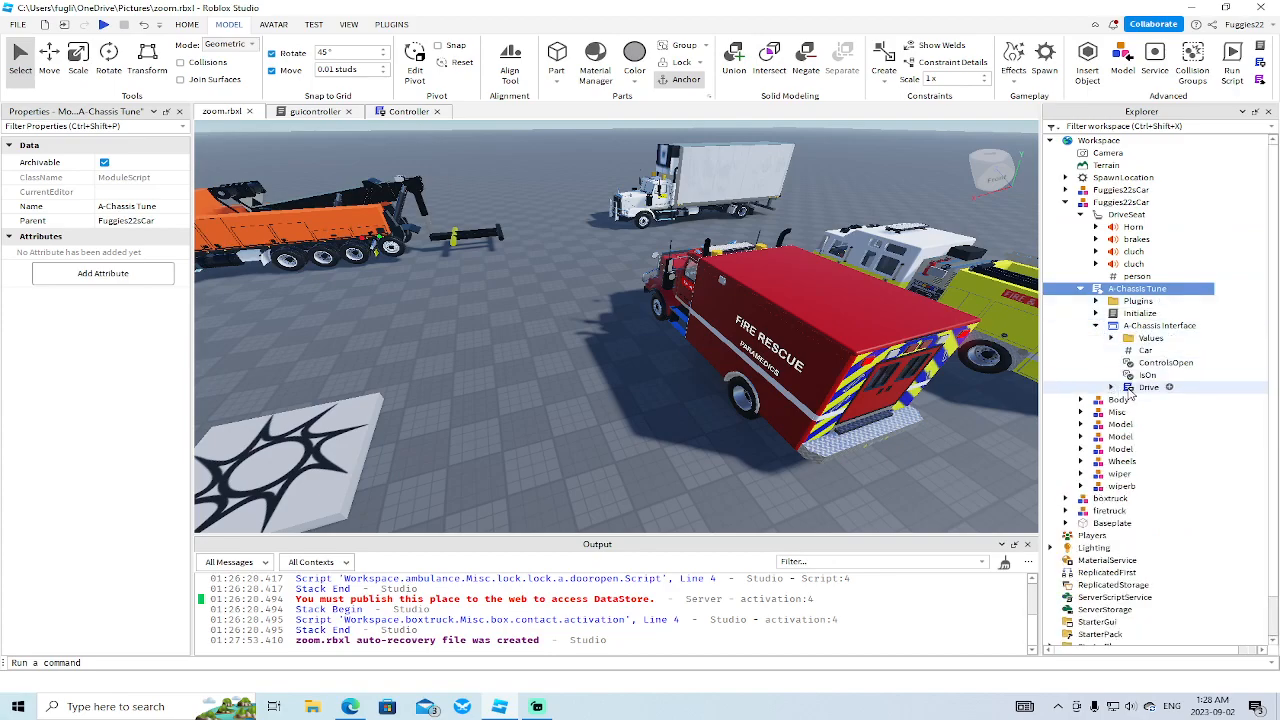
{"action": "left_click", "coordinate": [1096, 326]}
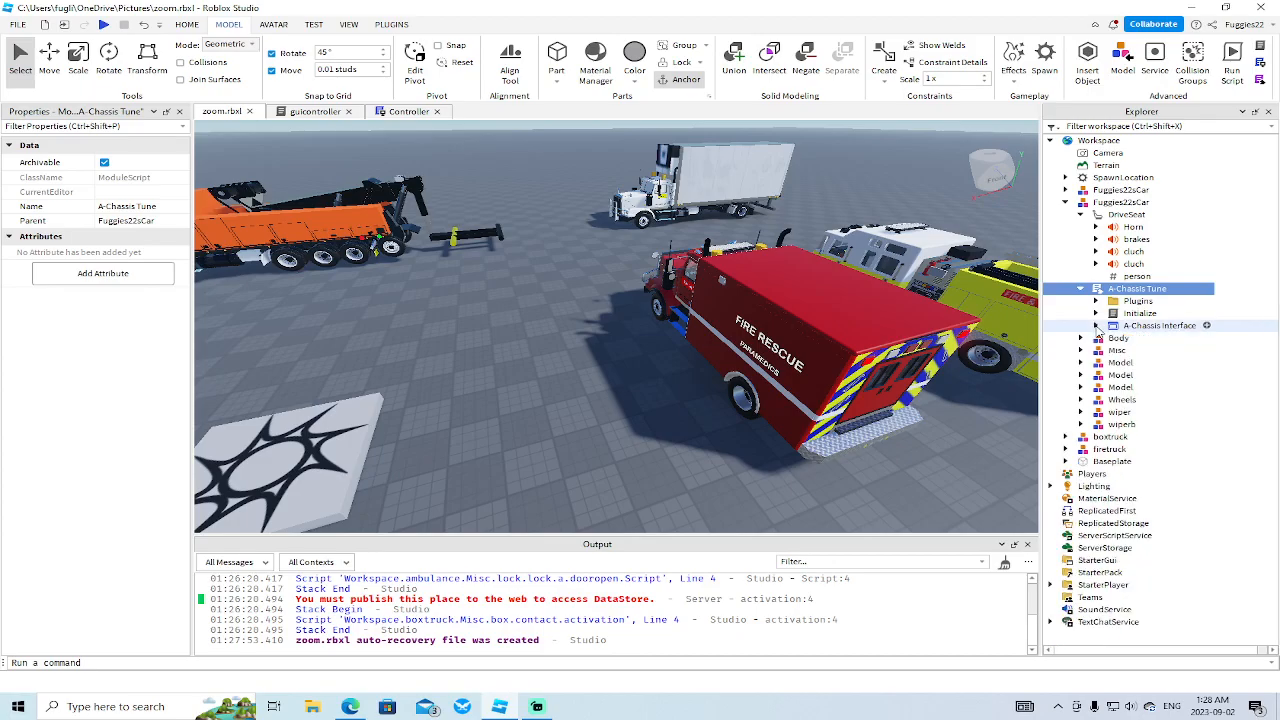
{"action": "double_click", "coordinate": [1122, 314]}
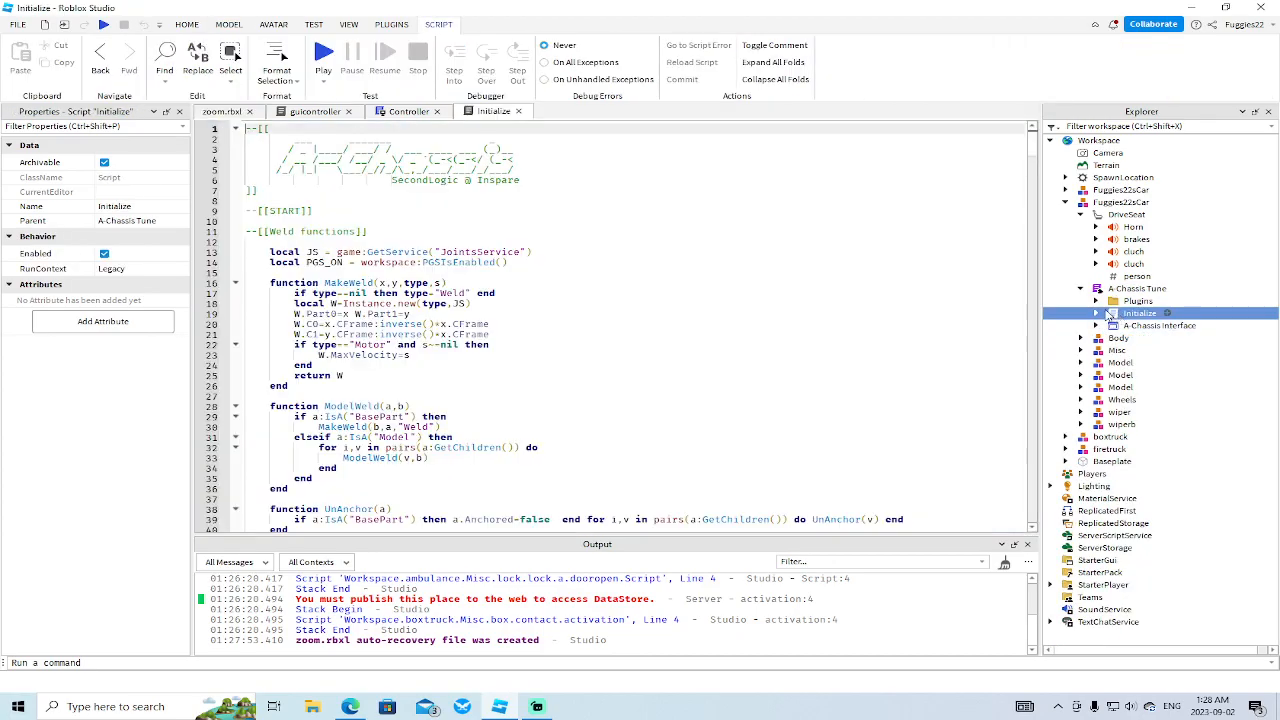
{"action": "left_click_drag", "start_coordinate": [1032, 140], "coordinate": [1034, 522]}
{"action": "scroll", "coordinate": [872, 385], "scroll_direction": "up", "scroll_amount": 18}
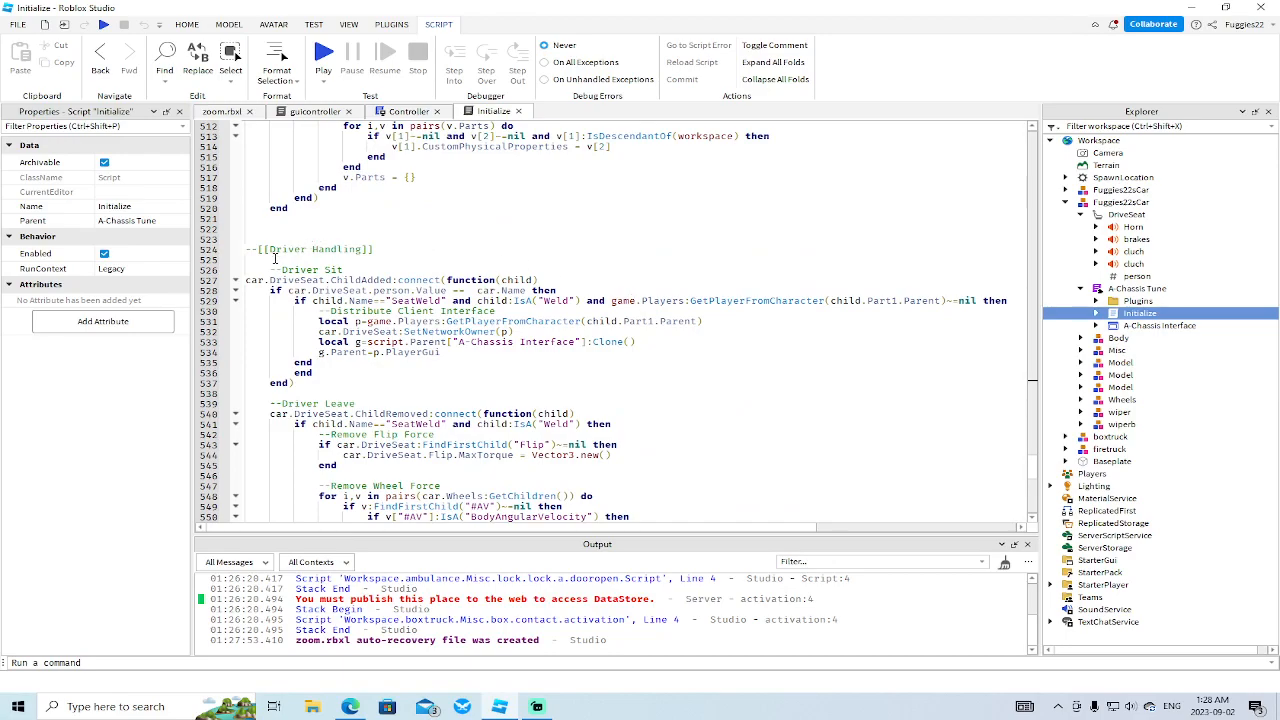
{"action": "scroll", "coordinate": [408, 260], "scroll_direction": "down", "scroll_amount": 1}
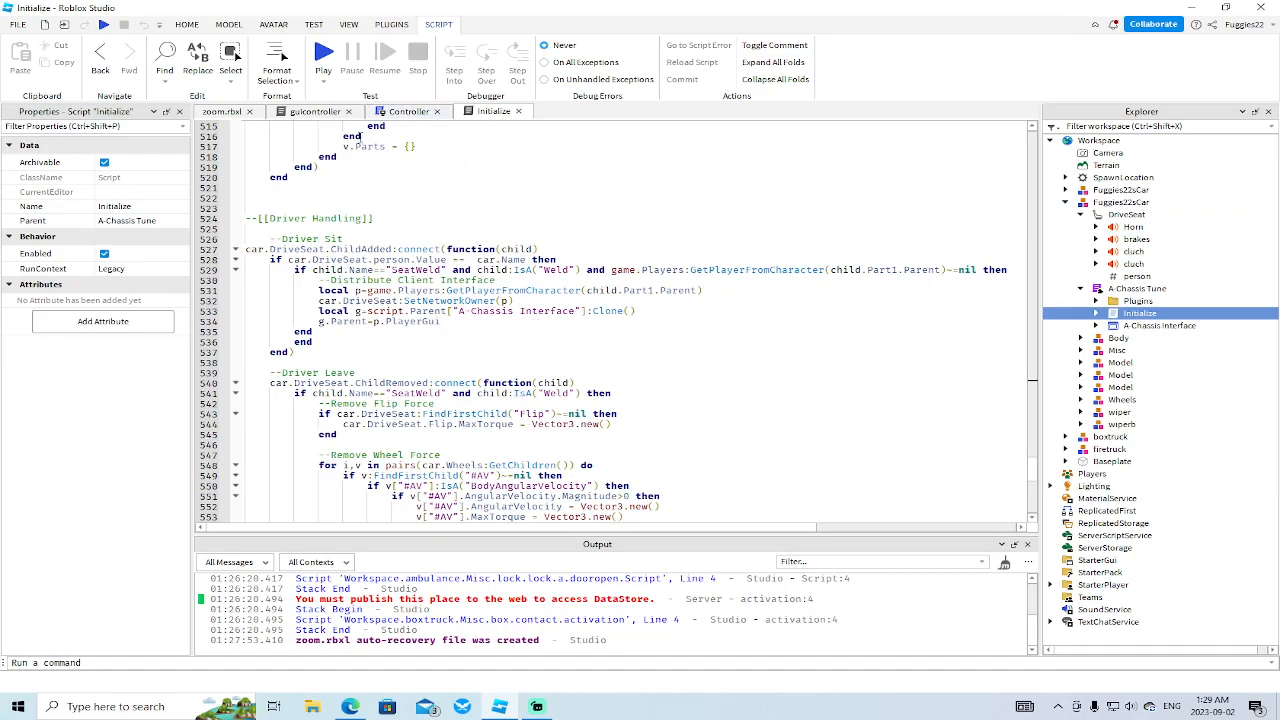
{"action": "scroll", "coordinate": [700, 280], "scroll_direction": "up", "scroll_amount": 3}
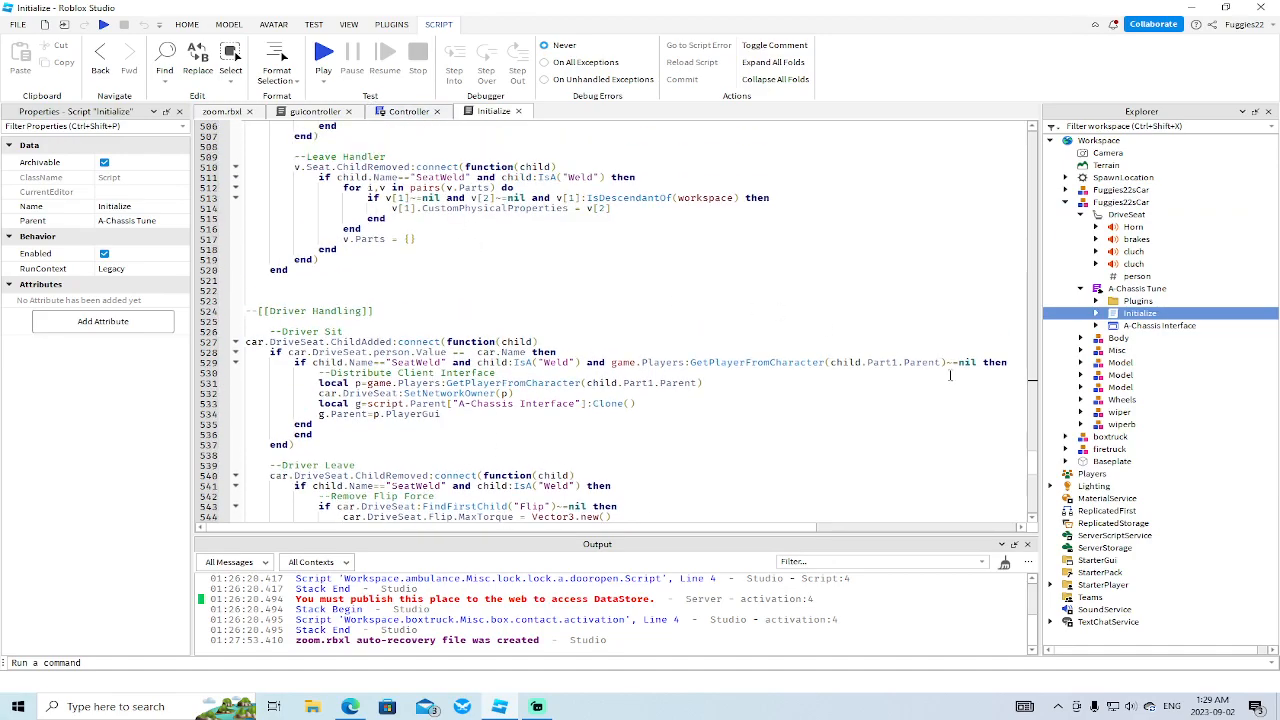
{"action": "left_click_drag", "start_coordinate": [1033, 465], "coordinate": [1012, 495]}
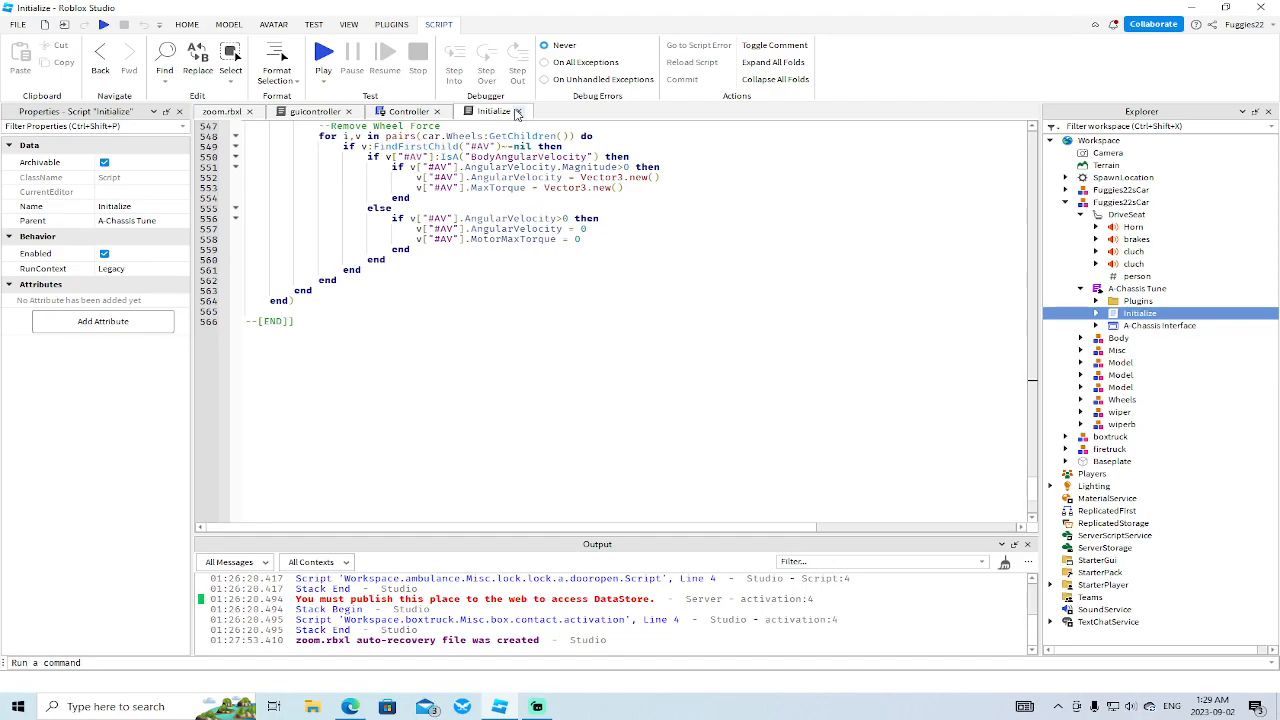
{"action": "scroll", "coordinate": [720, 262], "scroll_direction": "up", "scroll_amount": 15}
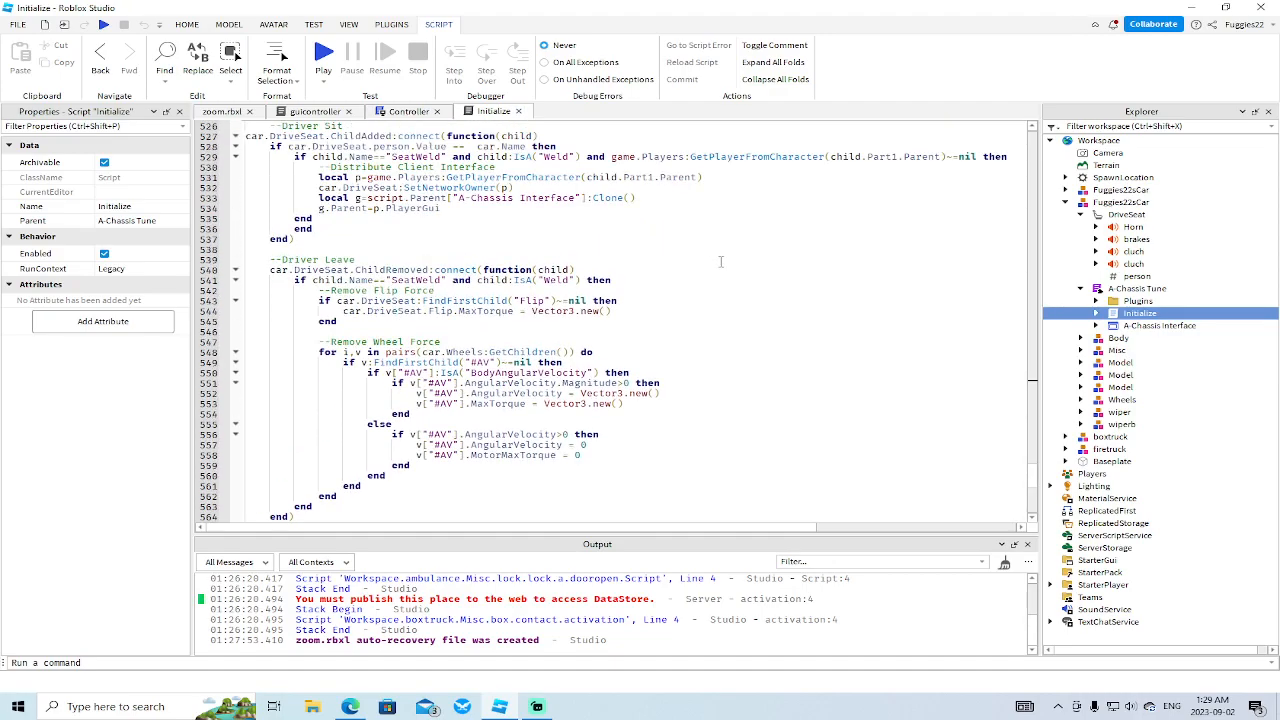
- Collapse the Fire Rescue truck's A-Chassis Tune in the Explorer and close its Initialize script
{"action": "scroll", "coordinate": [640, 240], "scroll_direction": "up", "scroll_amount": 1}
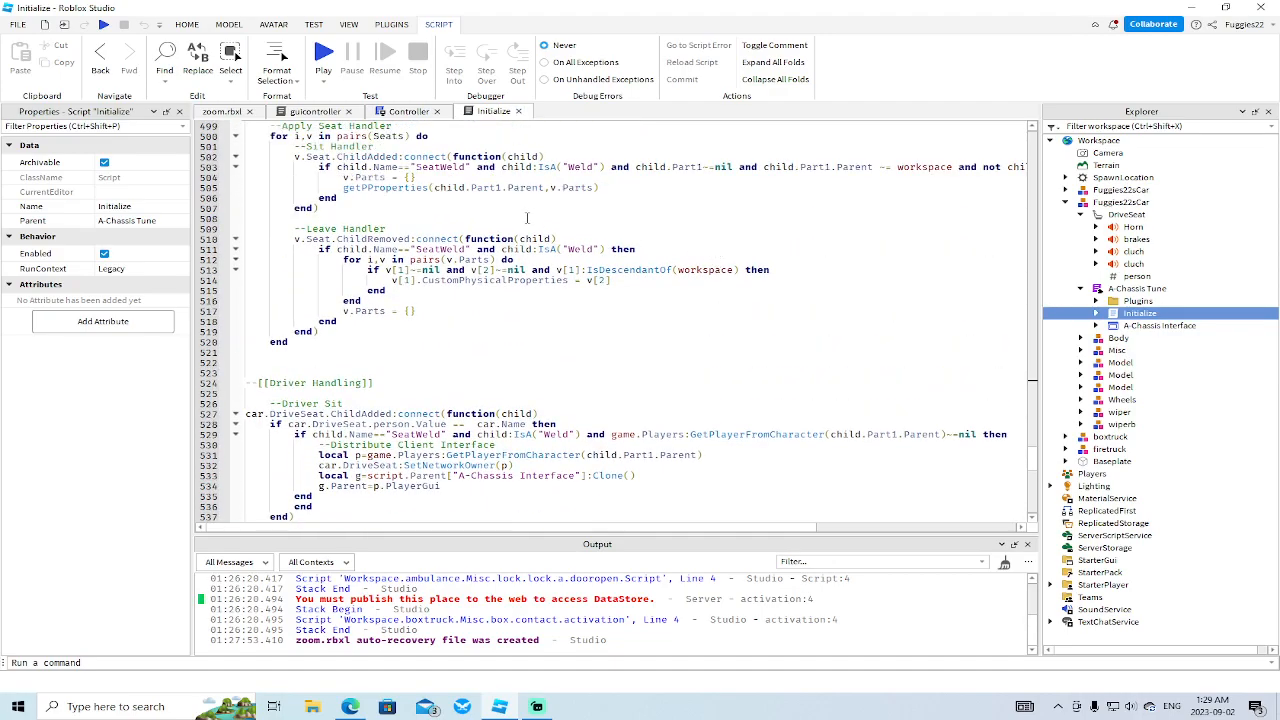
{"action": "left_click", "coordinate": [1081, 288]}
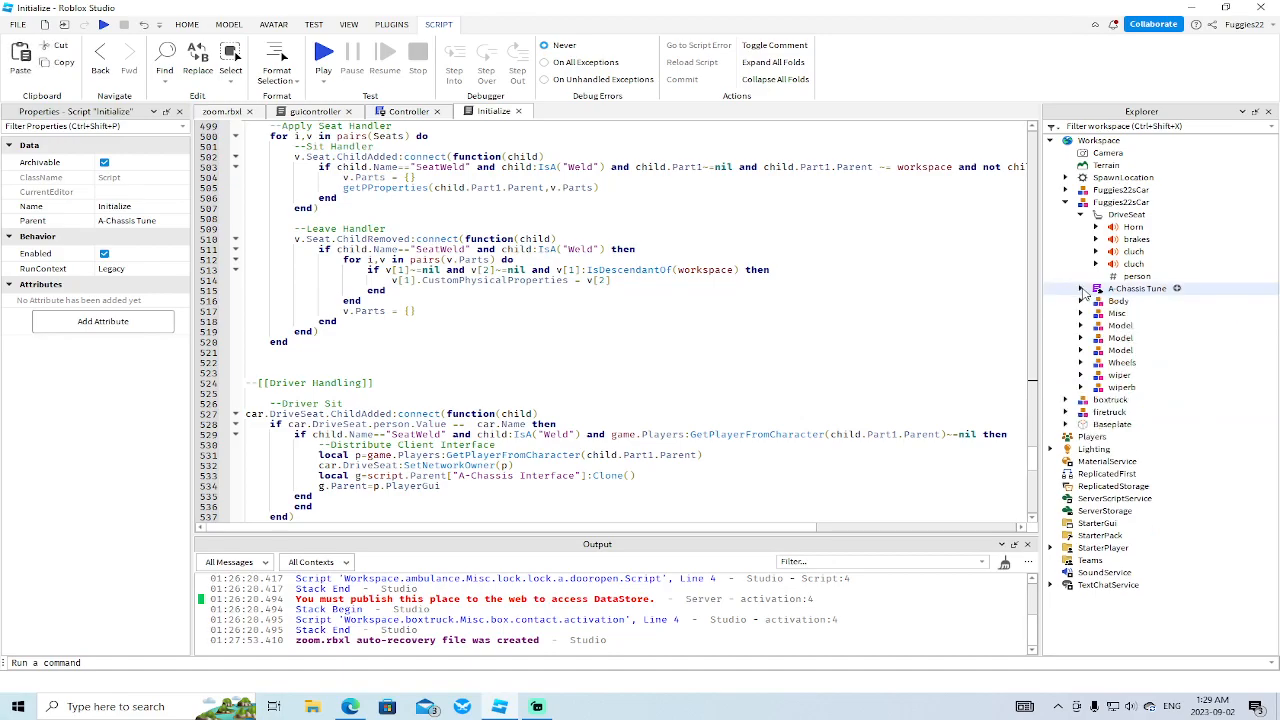
{"action": "left_click", "coordinate": [518, 111]}
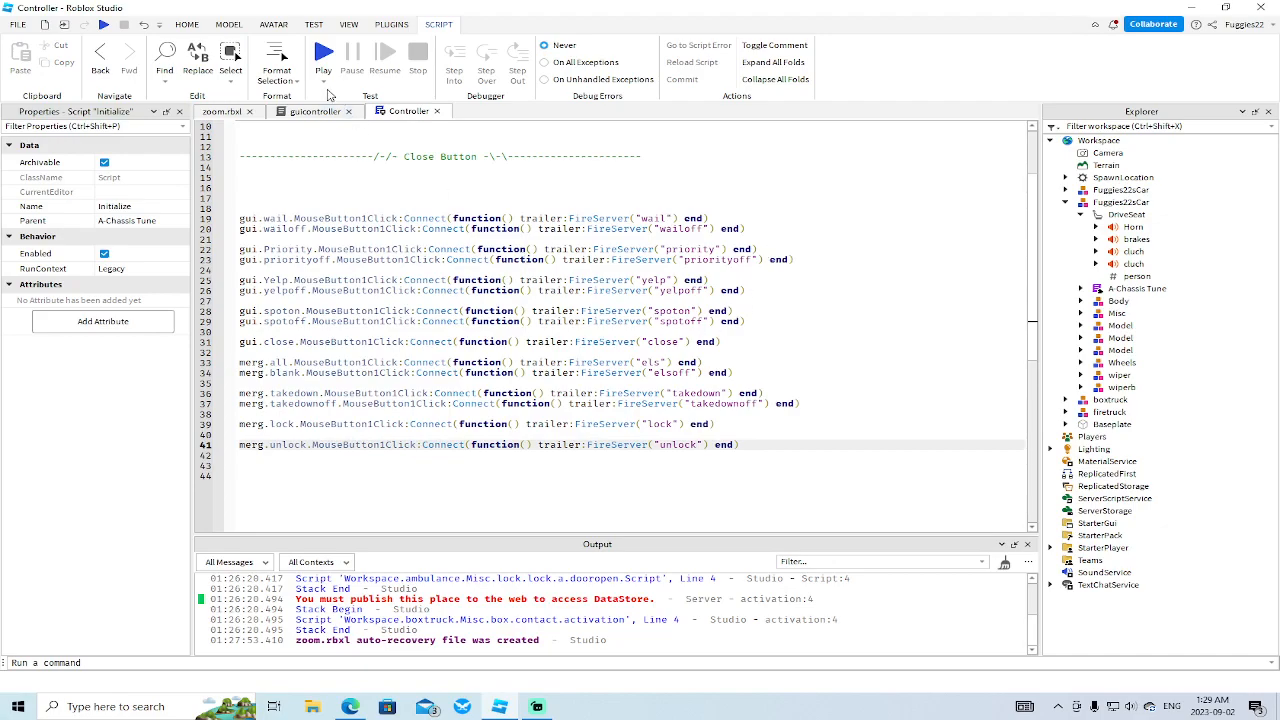
- Playtest the place, trigger the Activate prompt at the Fire Rescue truck's door, check the Output for script errors and stop the test
{"action": "left_click", "coordinate": [103, 24]}
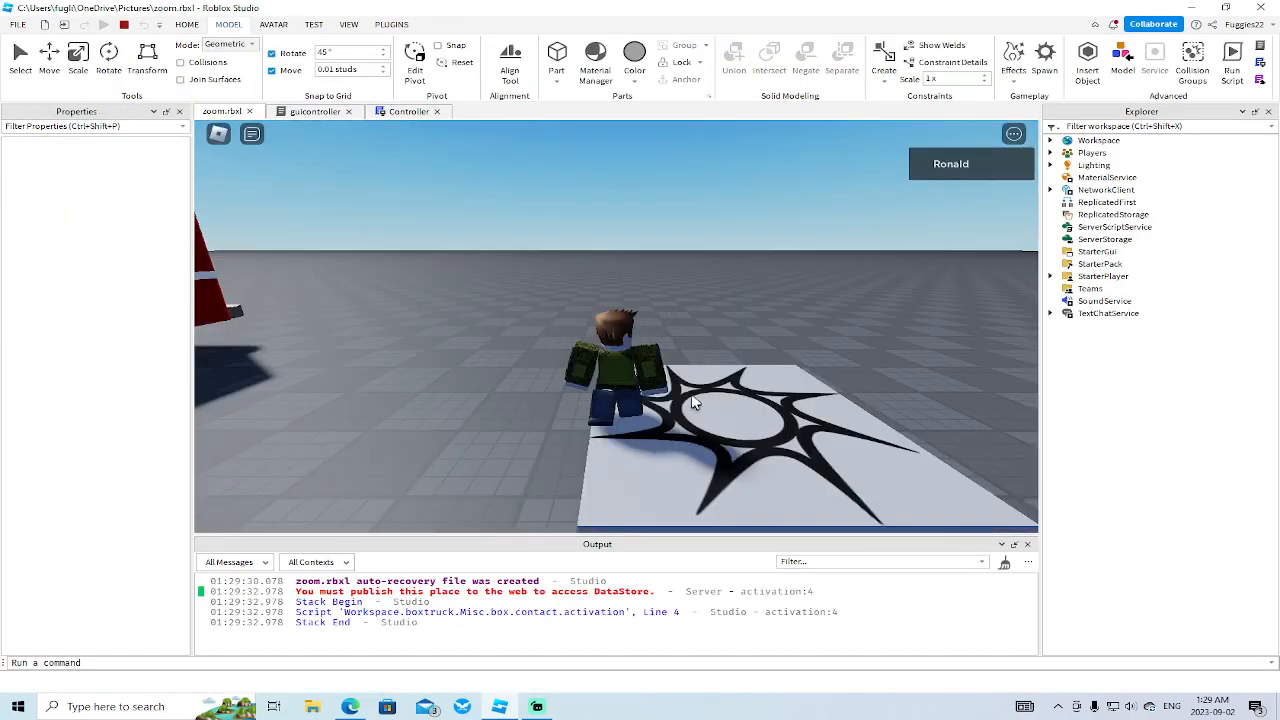
{"action": "key", "text": "w"}
{"action": "right_click_drag", "start_coordinate": [692, 402], "coordinate": [748, 407]}
{"action": "key", "text": "e"}
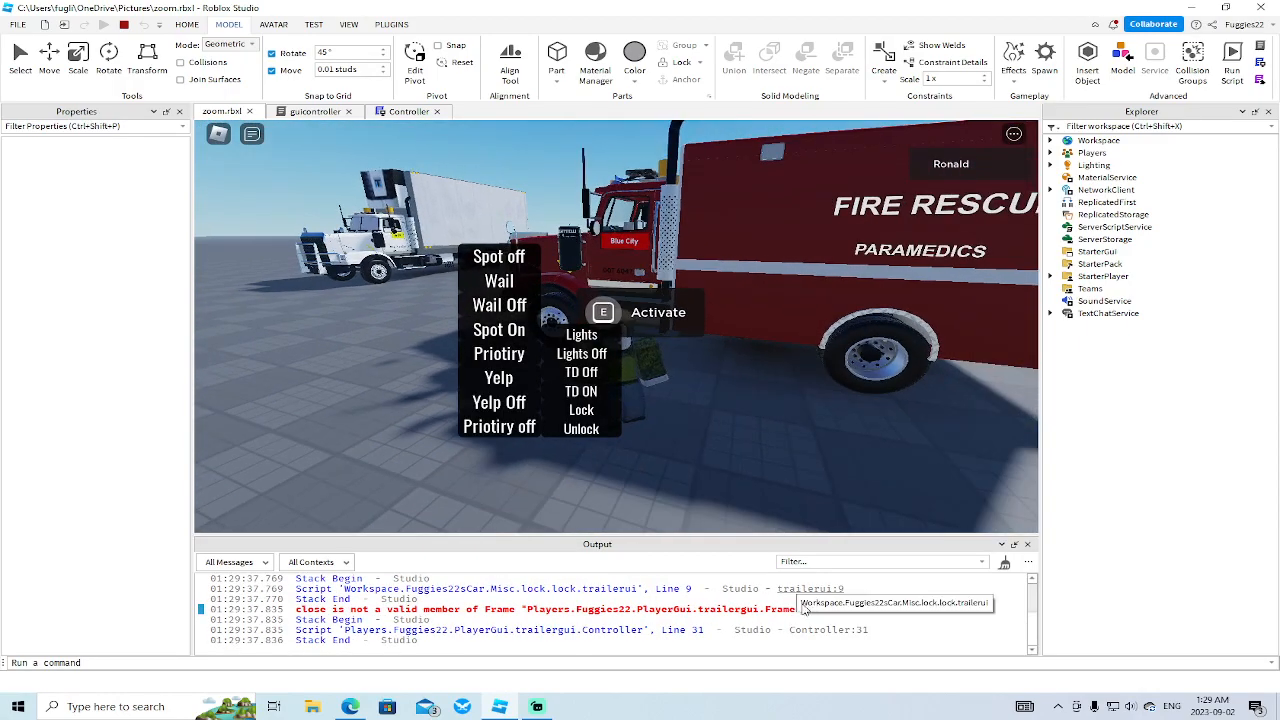
{"action": "scroll", "coordinate": [770, 615], "scroll_direction": "up", "scroll_amount": 3}
{"action": "scroll", "coordinate": [770, 615], "scroll_direction": "down", "scroll_amount": 5}
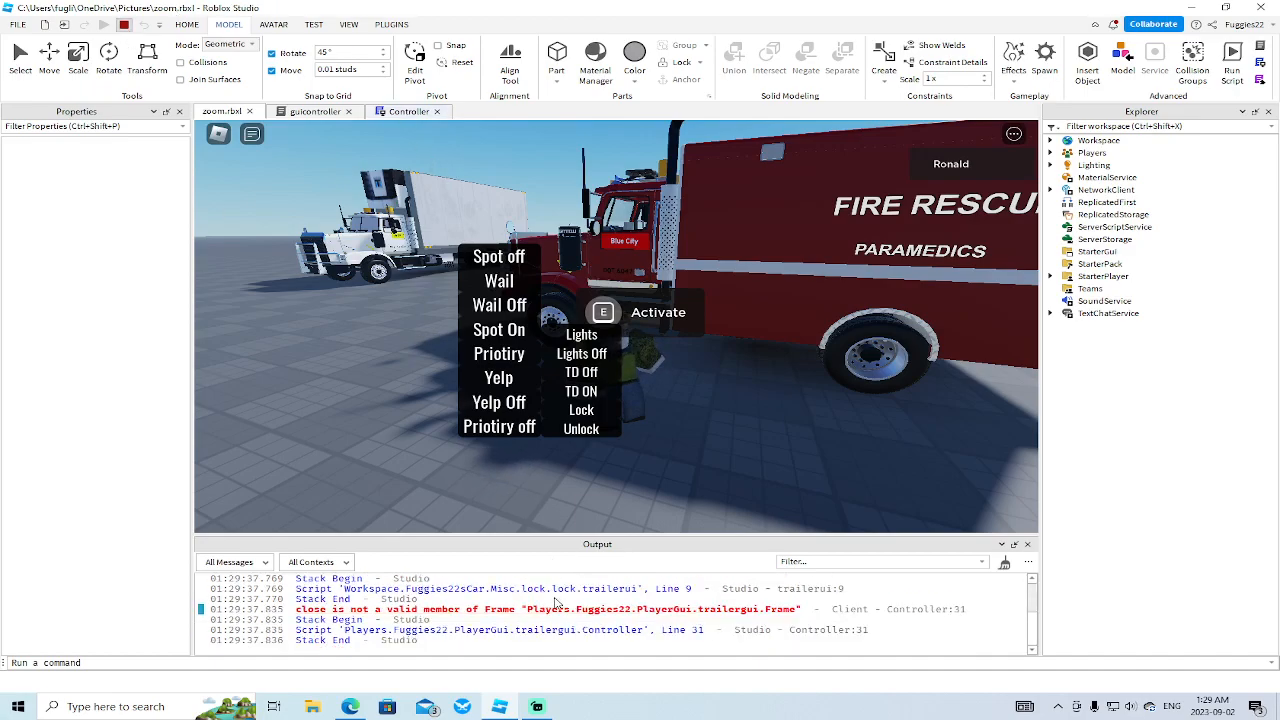
{"action": "key", "text": "shift+F5"}
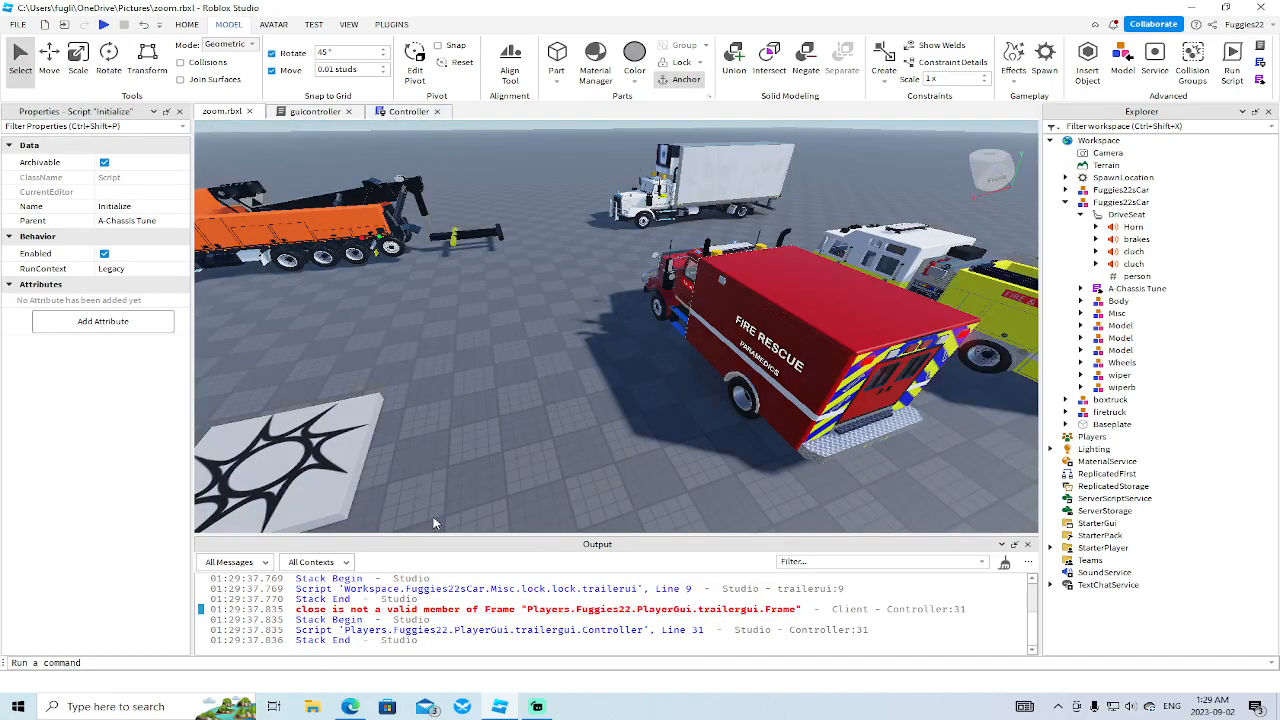
- Open the trailerui script from its Output error, locate it in the Explorer, and collapse the a, b and prompt attachments
{"action": "left_click", "coordinate": [408, 111]}
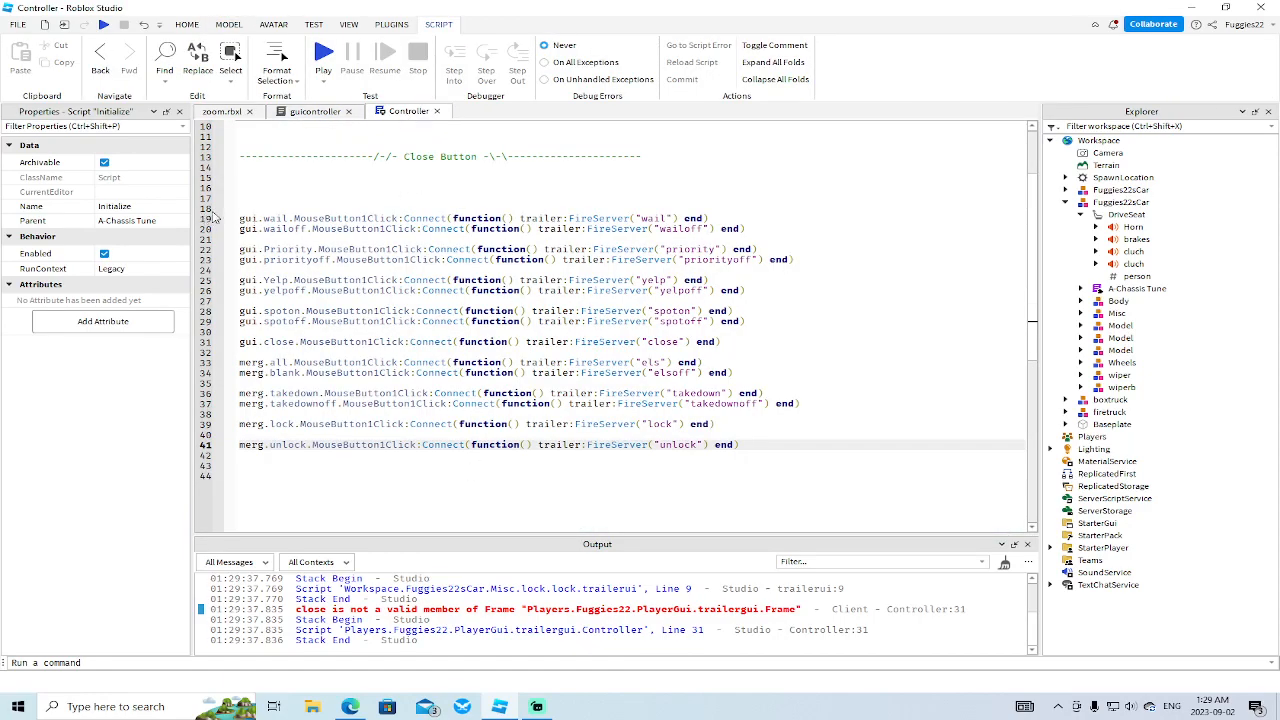
{"action": "scroll", "coordinate": [640, 600], "scroll_direction": "up", "scroll_amount": 3}
{"action": "scroll", "coordinate": [612, 627], "scroll_direction": "down", "scroll_amount": 2}
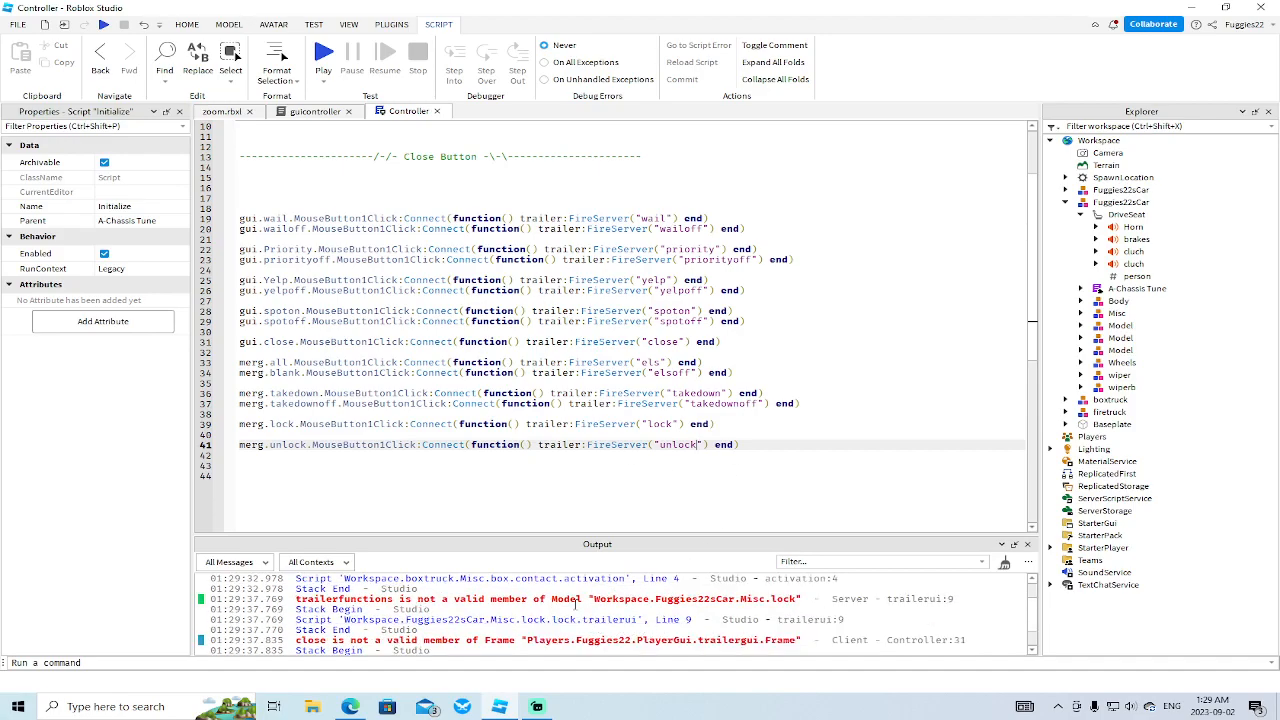
{"action": "left_click", "coordinate": [630, 604]}
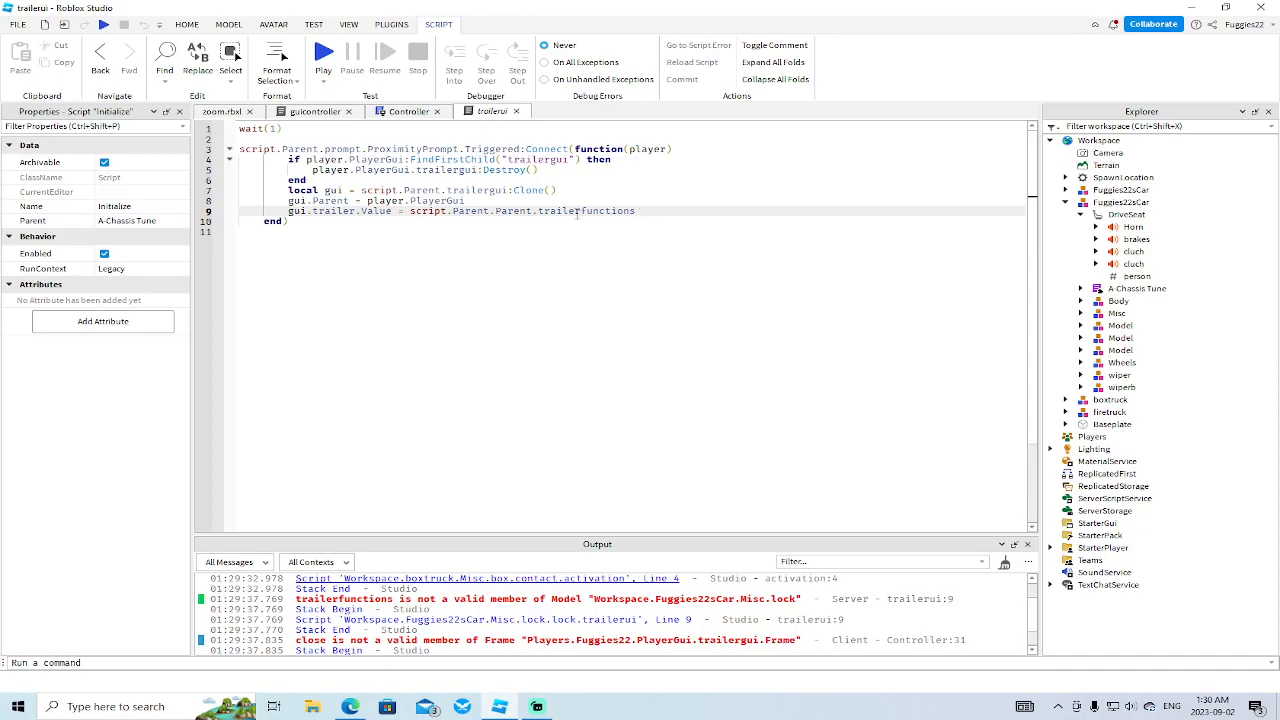
{"action": "right_click", "coordinate": [484, 114]}
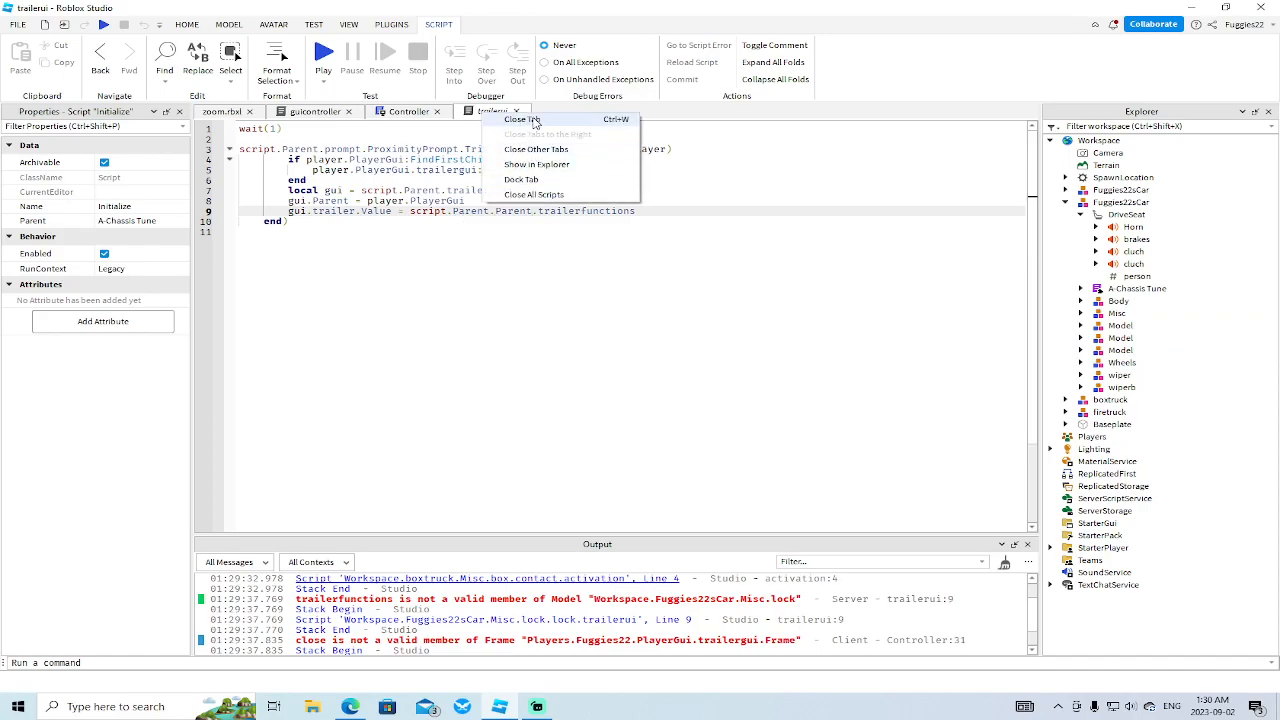
{"action": "left_click", "coordinate": [536, 164]}
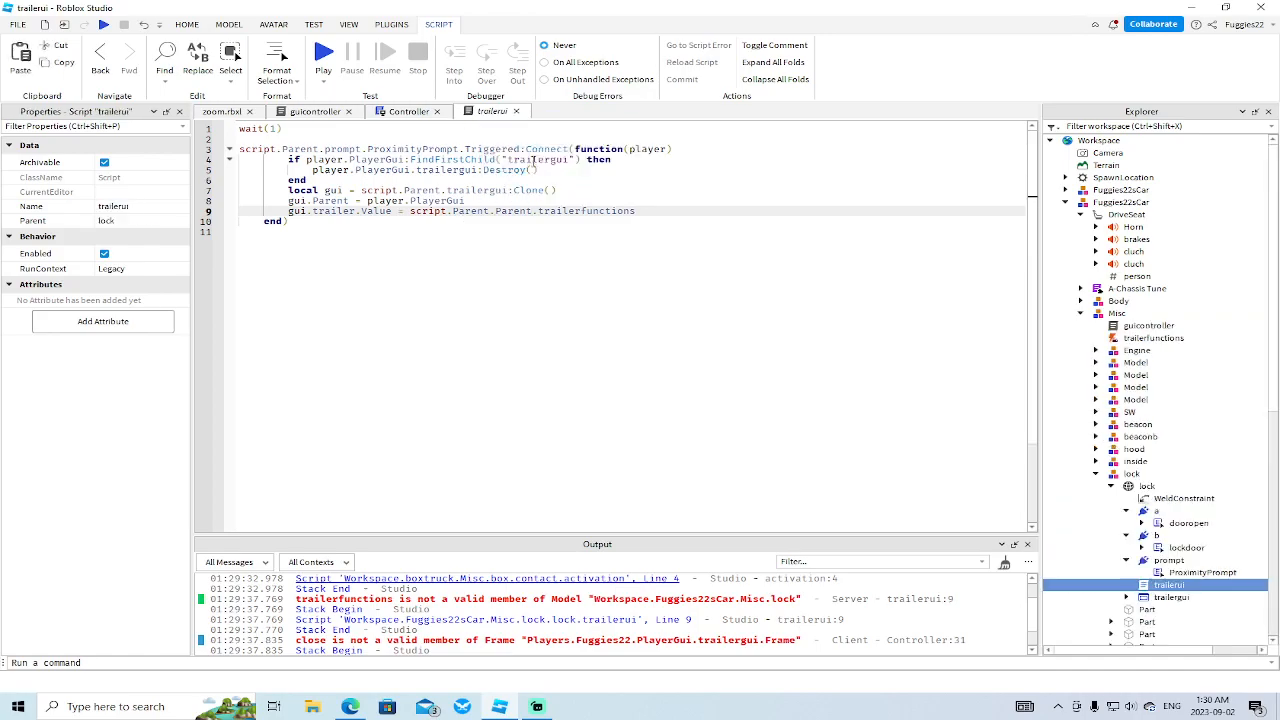
{"action": "scroll", "coordinate": [1060, 437], "scroll_direction": "down", "scroll_amount": 4}
{"action": "left_click", "coordinate": [1126, 420]}
{"action": "left_click", "coordinate": [1126, 395]}
{"action": "left_click", "coordinate": [1126, 371]}
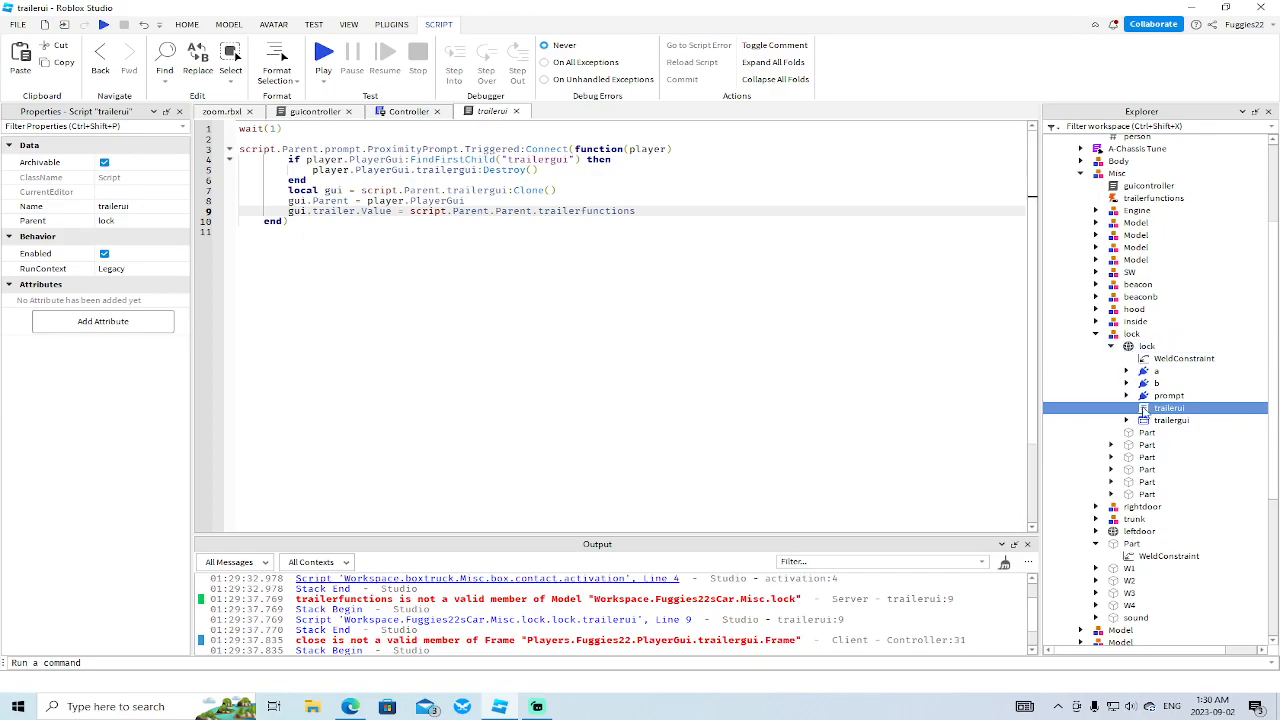
- Remove one .Parent from line 9 of trailerui so the trailer value reads script.Parent.trailerfunctions
{"action": "left_click", "coordinate": [532, 211]}
{"action": "key", "text": "BackSpace"}
{"action": "key", "text": "BackSpace"}
{"action": "key", "text": "BackSpace"}
{"action": "key", "text": "BackSpace"}
{"action": "key", "text": "BackSpace"}
{"action": "key", "text": "BackSpace"}
{"action": "key", "text": "BackSpace"}
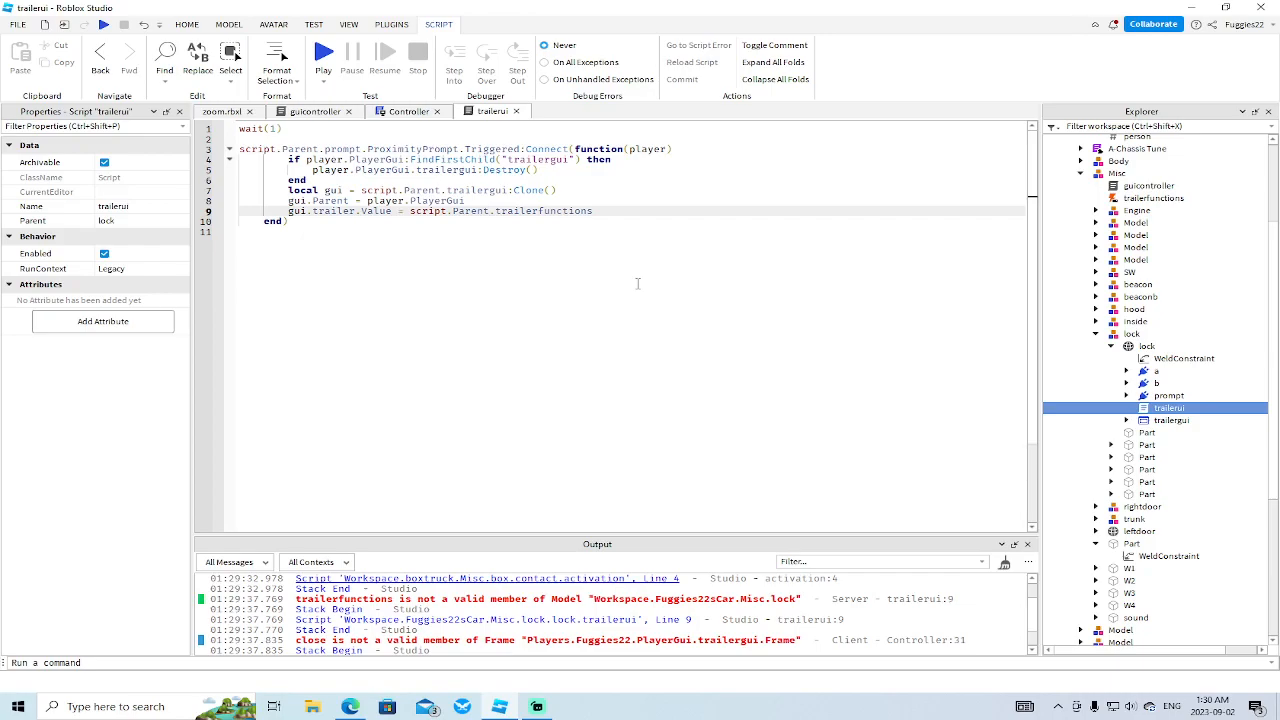
- Expand Frame and emergcontrol inside trailergui and examine their buttons for the close member named in the Output error
{"action": "scroll", "coordinate": [484, 612], "scroll_direction": "down", "scroll_amount": 1}
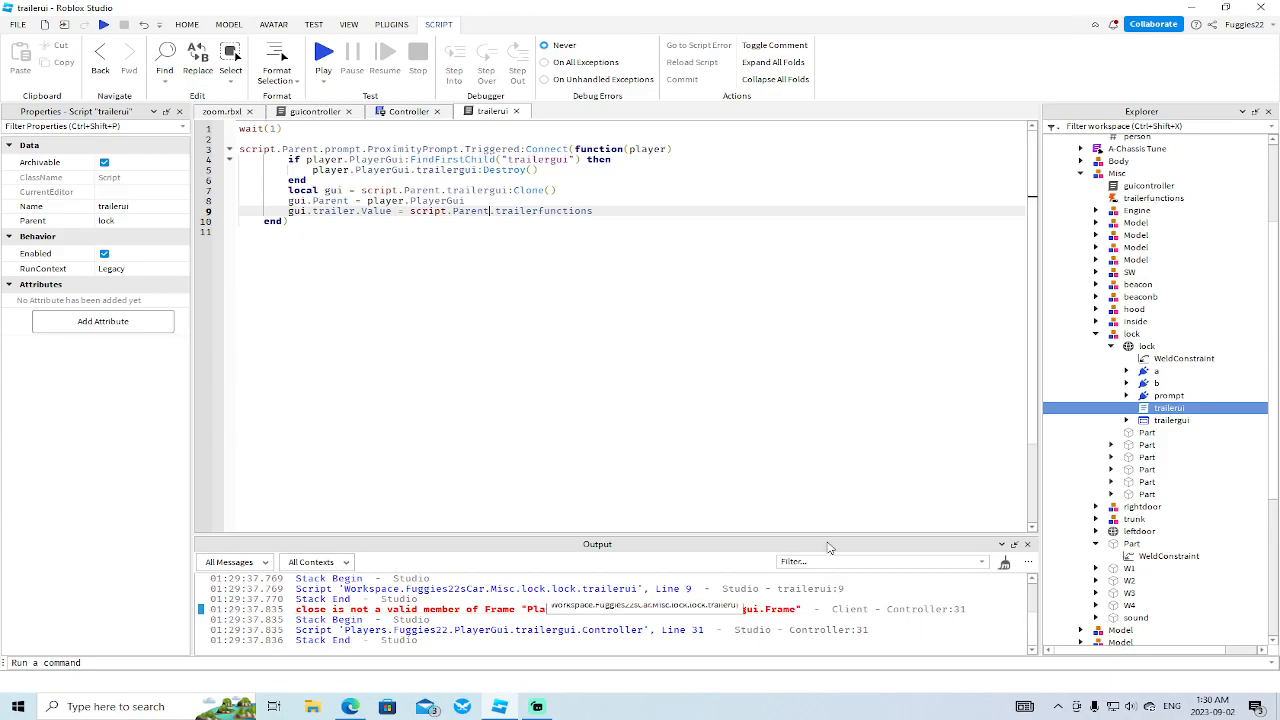
{"action": "left_click", "coordinate": [1127, 420]}
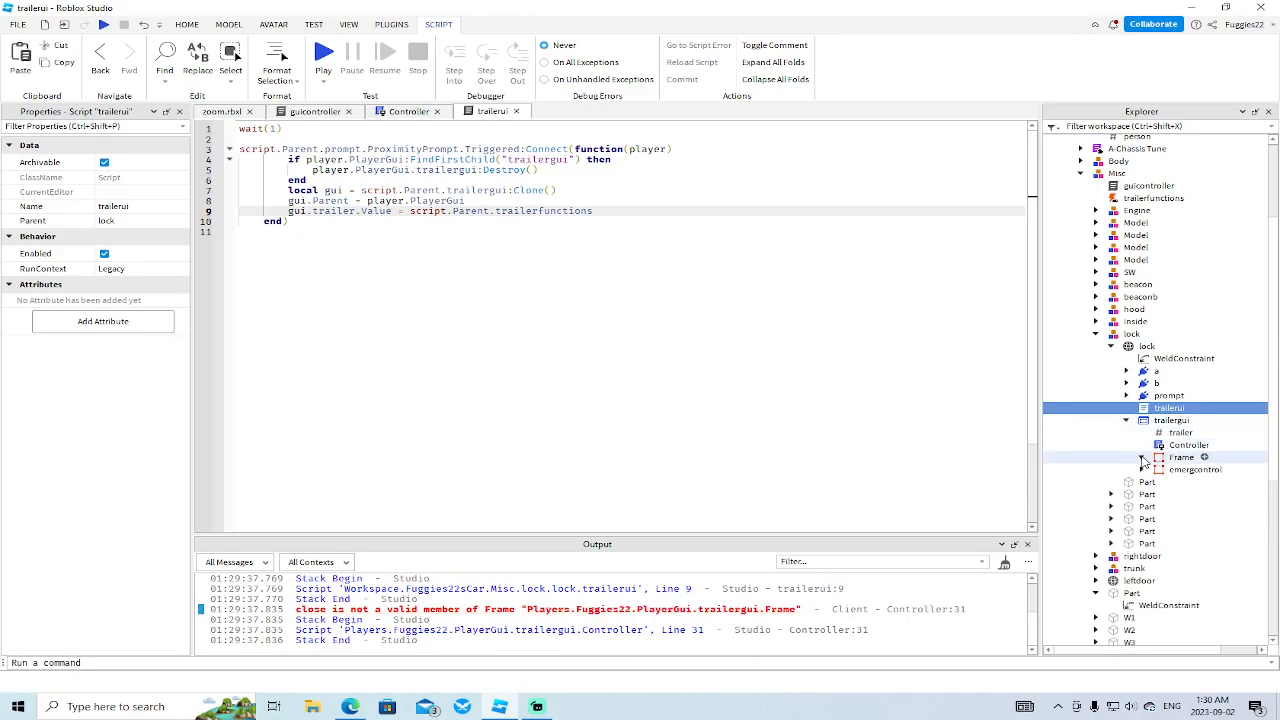
{"action": "left_click", "coordinate": [1143, 457]}
{"action": "scroll", "coordinate": [1145, 490], "scroll_direction": "down", "scroll_amount": 3}
{"action": "left_click", "coordinate": [1141, 488]}
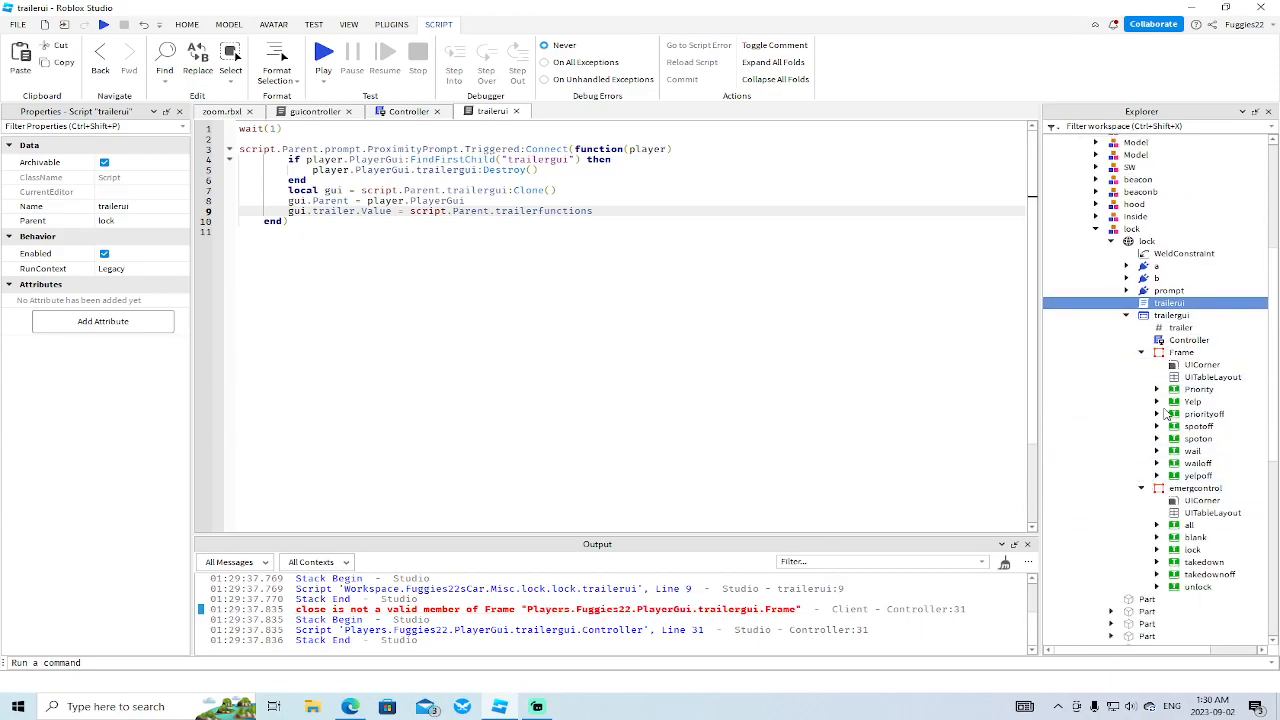
- Delete the gui.close connection line from trailergui's Controller script and collapse Frame and emergcontrol in the Explorer
{"action": "left_click", "coordinate": [516, 111]}
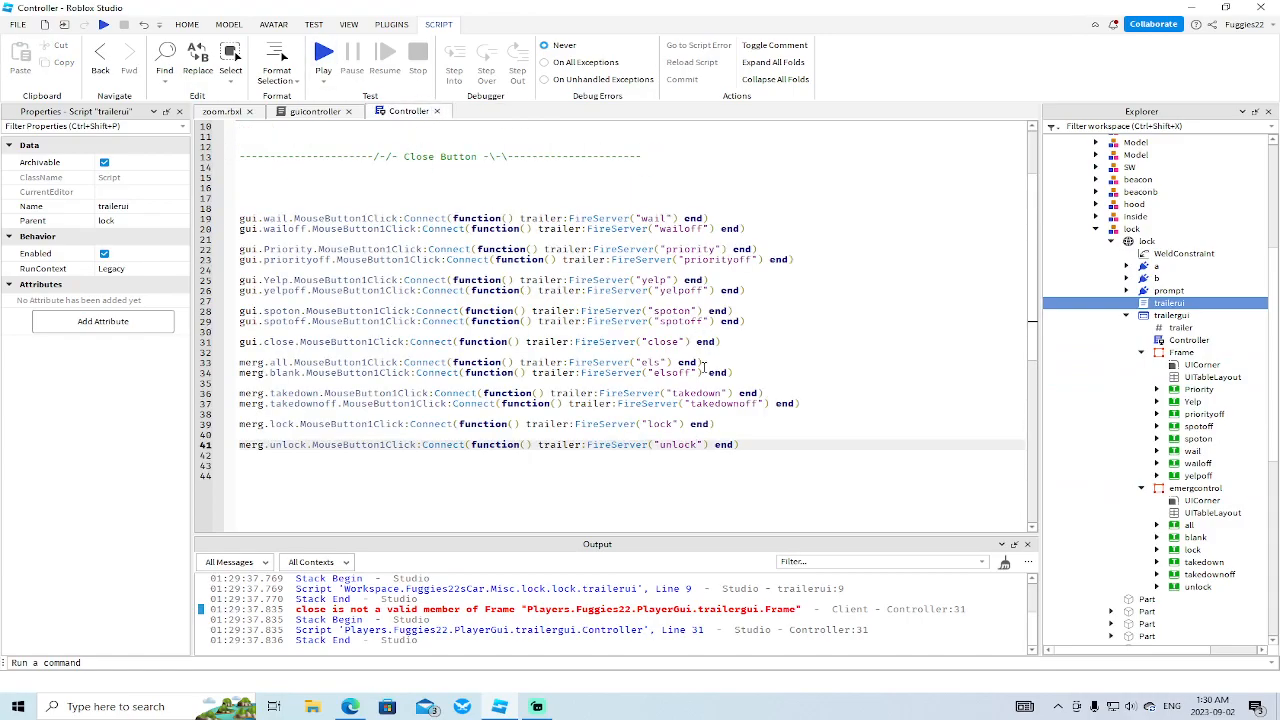
{"action": "scroll", "coordinate": [704, 368], "scroll_direction": "up", "scroll_amount": 3}
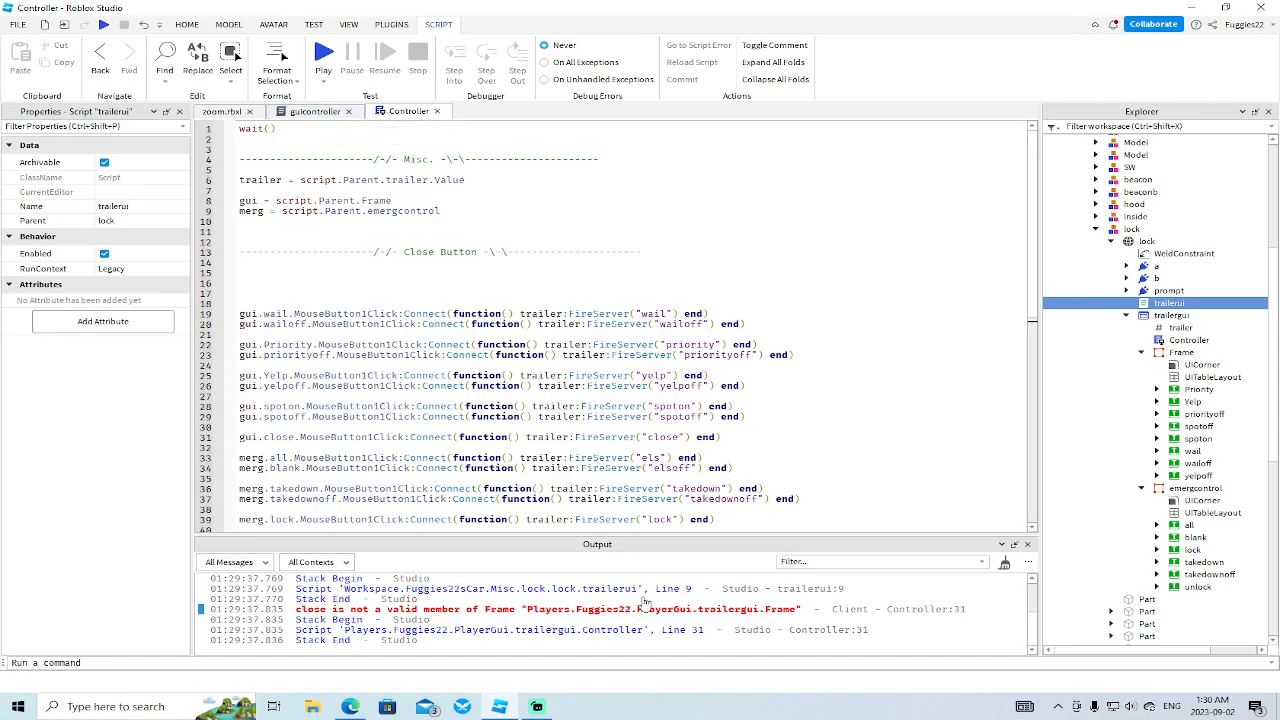
{"action": "left_click", "coordinate": [1178, 340]}
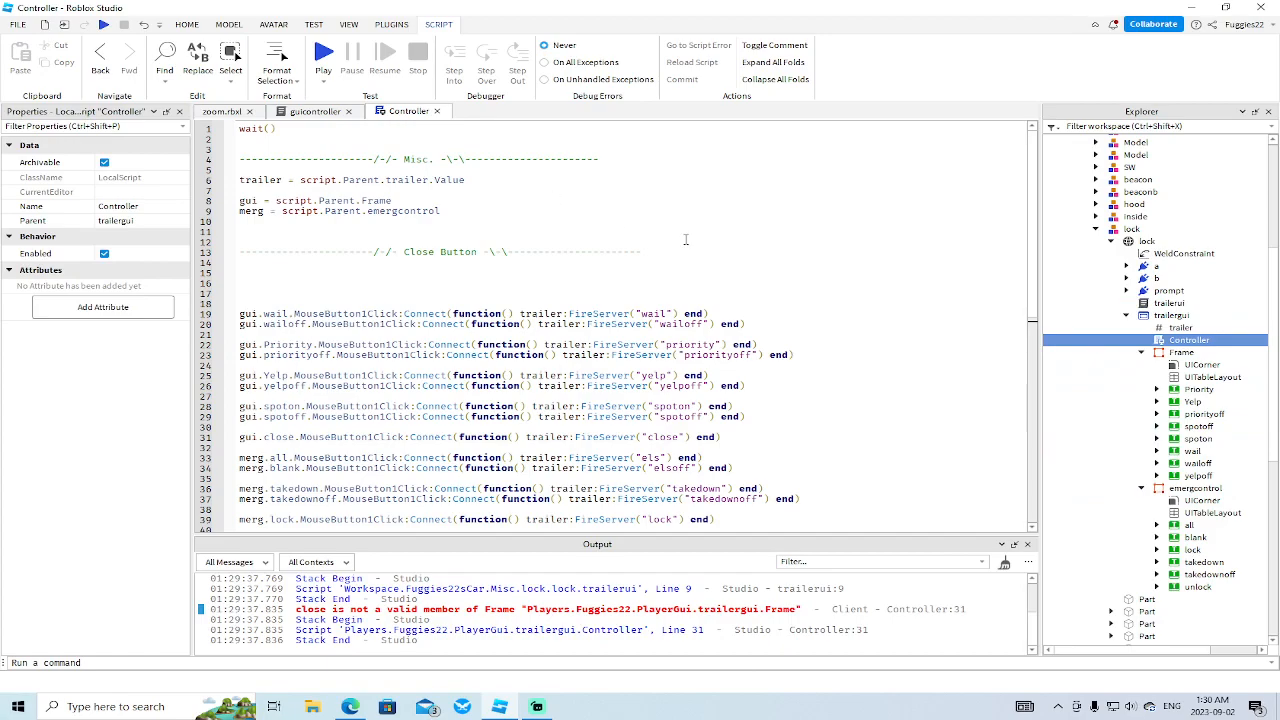
{"action": "scroll", "coordinate": [886, 331], "scroll_direction": "down", "scroll_amount": 2}
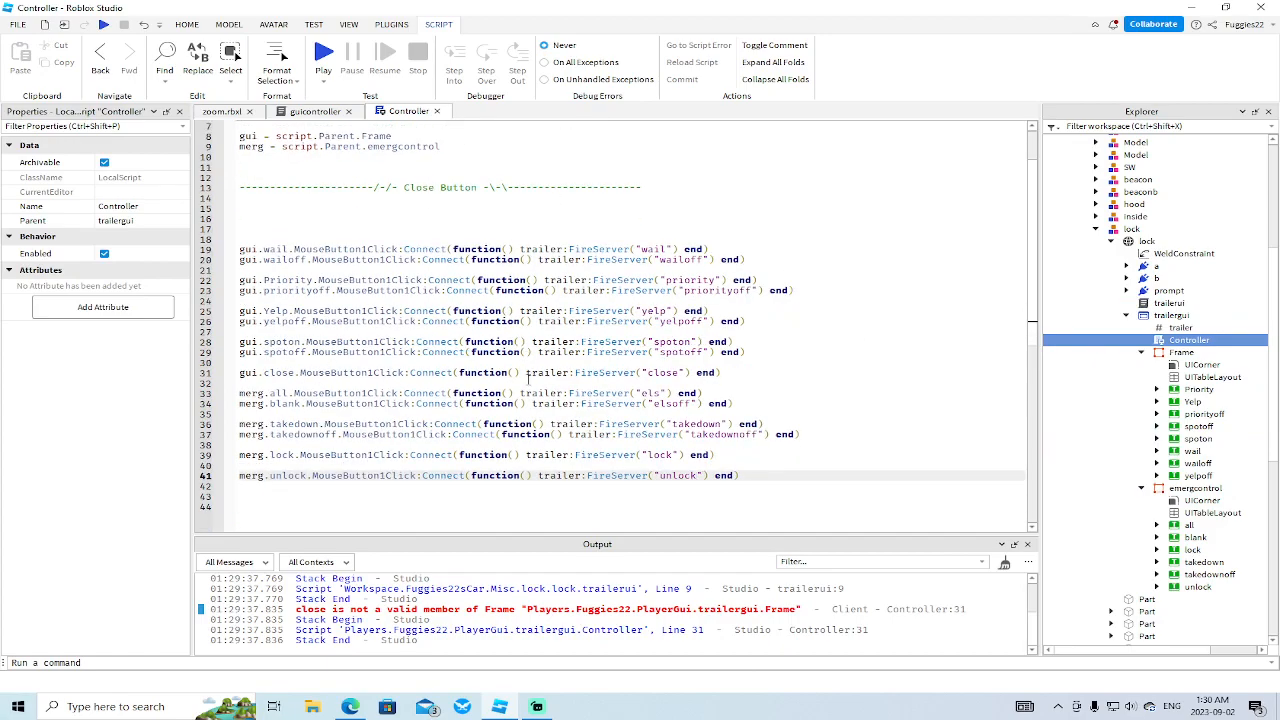
{"action": "left_click_drag", "start_coordinate": [727, 373], "coordinate": [366, 373]}
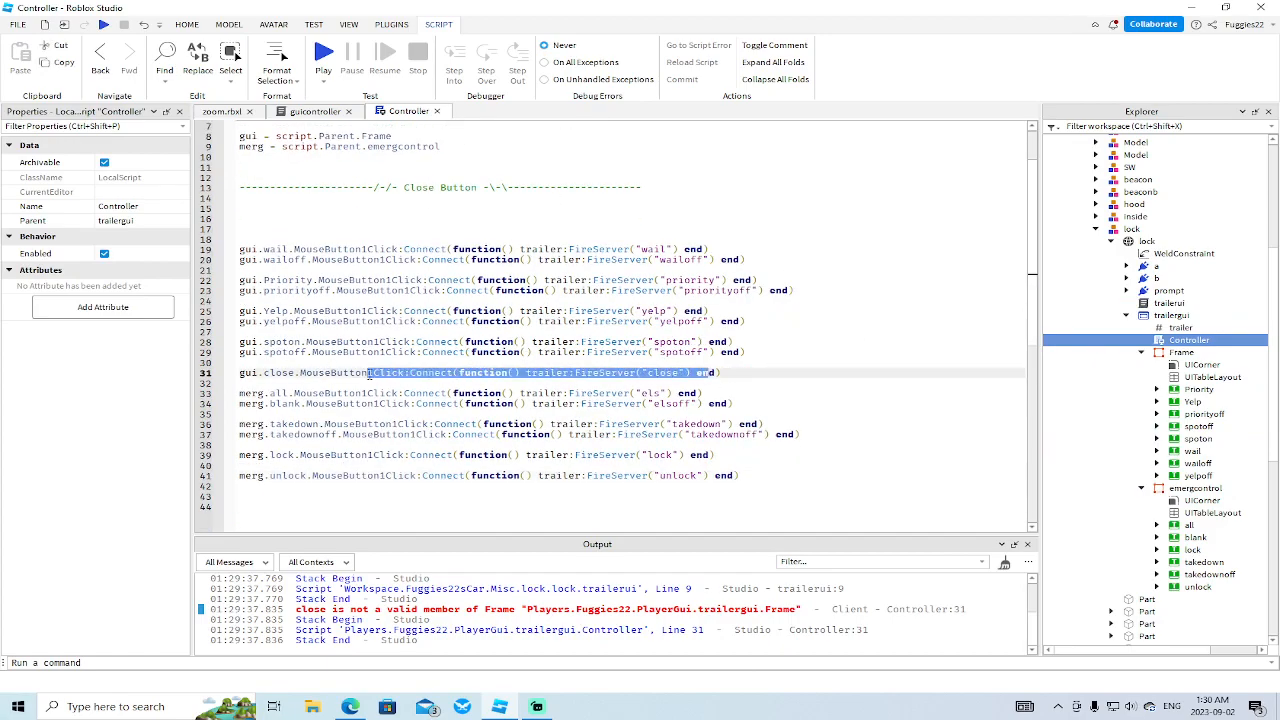
{"action": "left_click", "coordinate": [752, 373]}
{"action": "left_click_drag", "start_coordinate": [752, 373], "coordinate": [238, 373]}
{"action": "key", "text": "BackSpace"}
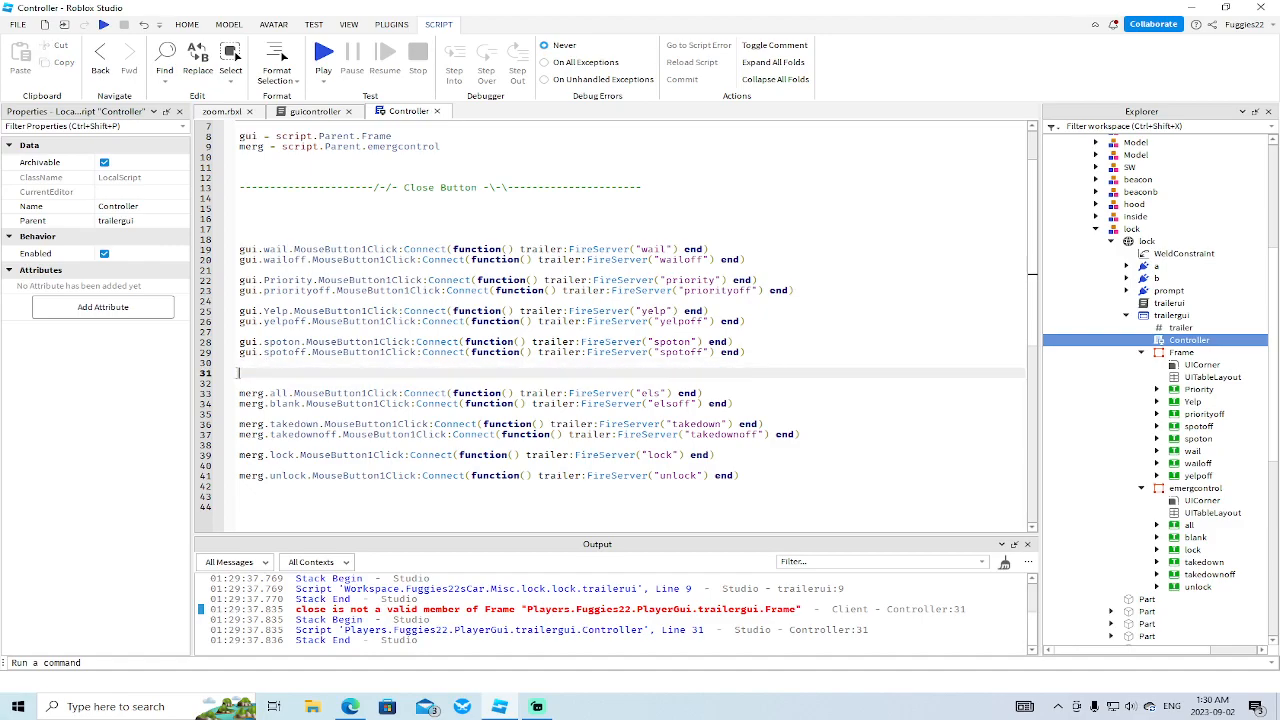
{"action": "key", "text": "BackSpace"}
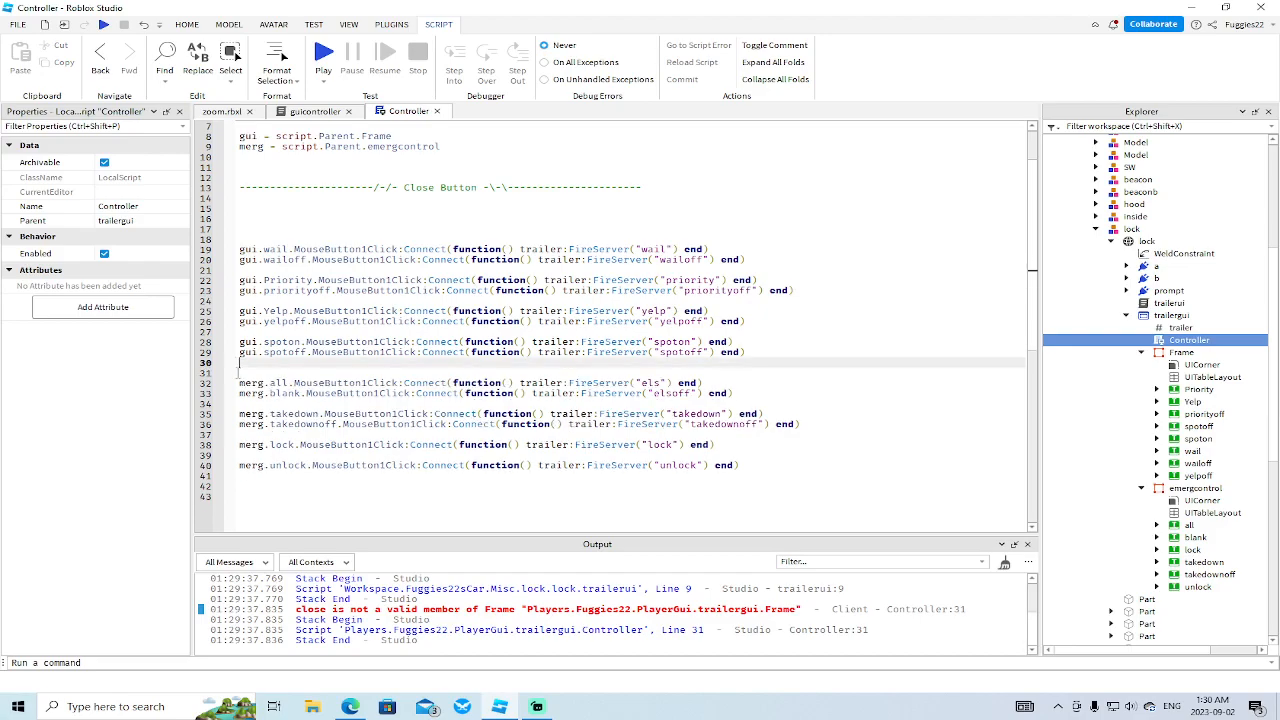
{"action": "left_click", "coordinate": [1141, 488]}
{"action": "left_click", "coordinate": [1141, 352]}
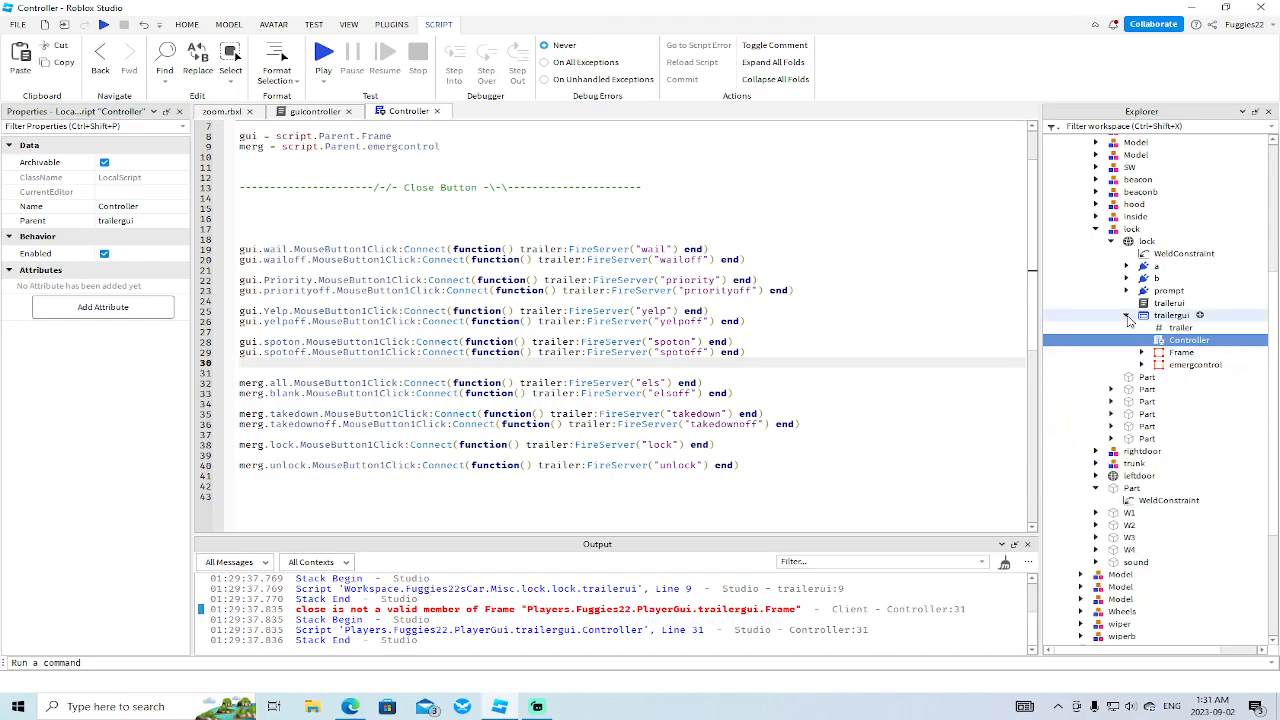
{"action": "scroll", "coordinate": [320, 284], "scroll_direction": "up", "scroll_amount": 2}
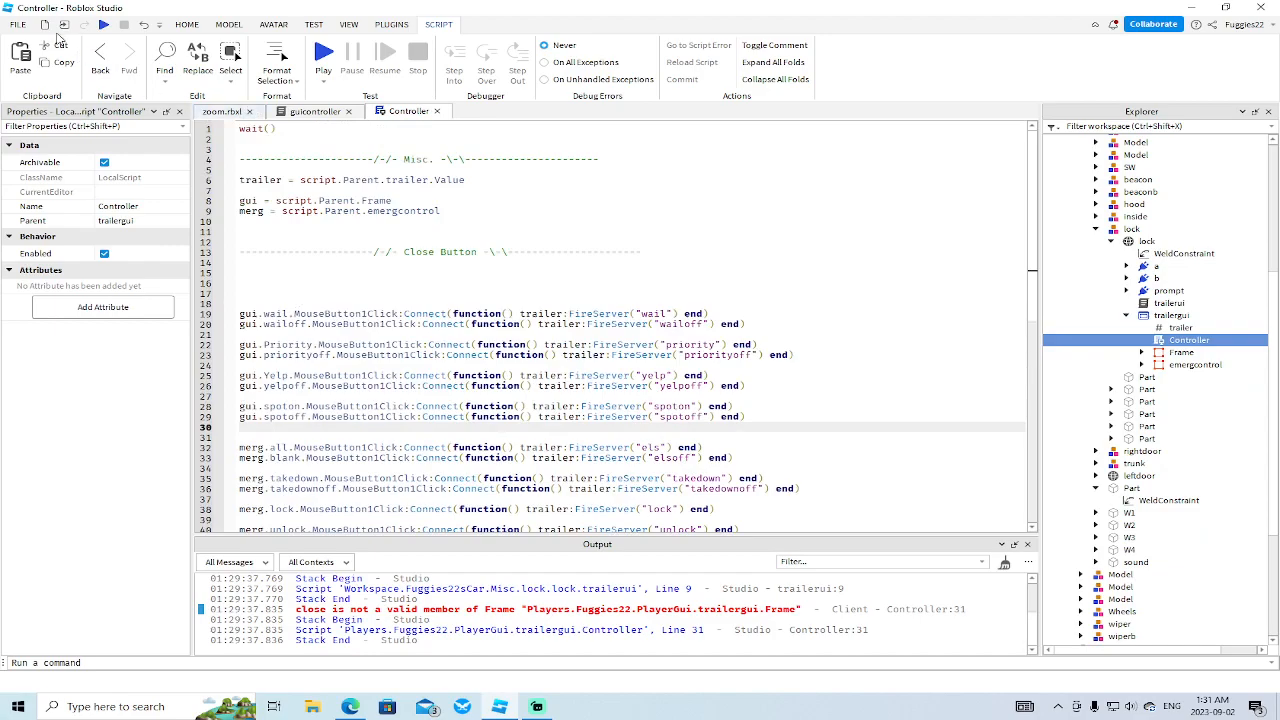
- Playtest again, walk to the Fire Rescue truck, activate its GUI prompt, check the Output for errors and stop the test
{"action": "left_click", "coordinate": [103, 24]}
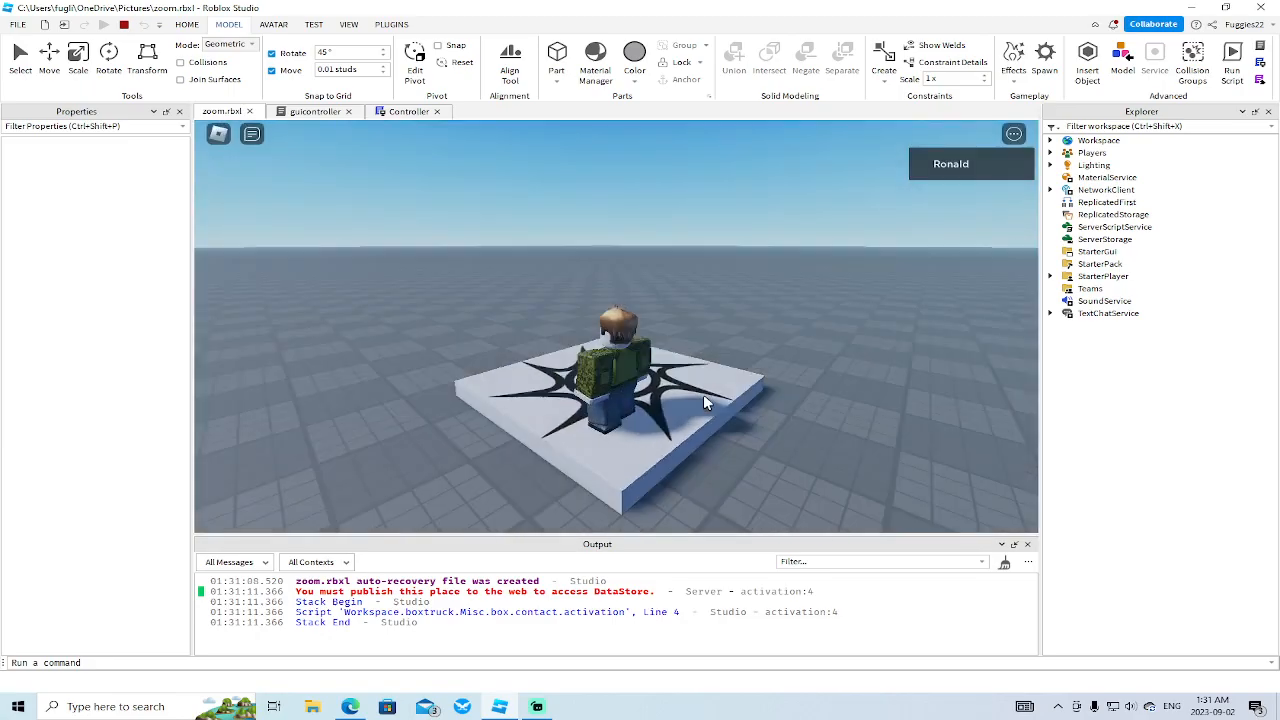
{"action": "key", "text": "w"}
{"action": "right_click_drag", "start_coordinate": [703, 395], "coordinate": [703, 443]}
{"action": "key", "text": "w"}
{"action": "key", "text": "e"}
{"action": "scroll", "coordinate": [708, 432], "scroll_direction": "up", "scroll_amount": 5}
{"action": "key", "text": "e"}
{"action": "key", "text": "s"}
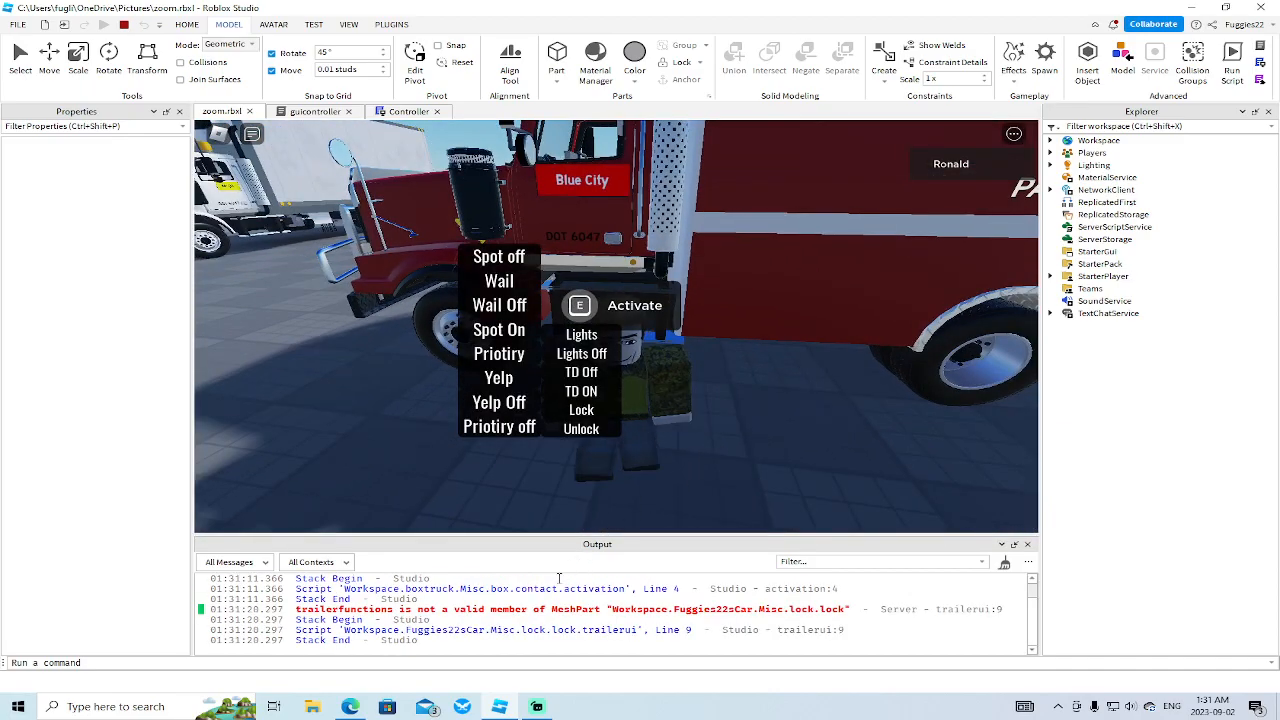
{"action": "left_click", "coordinate": [124, 24]}
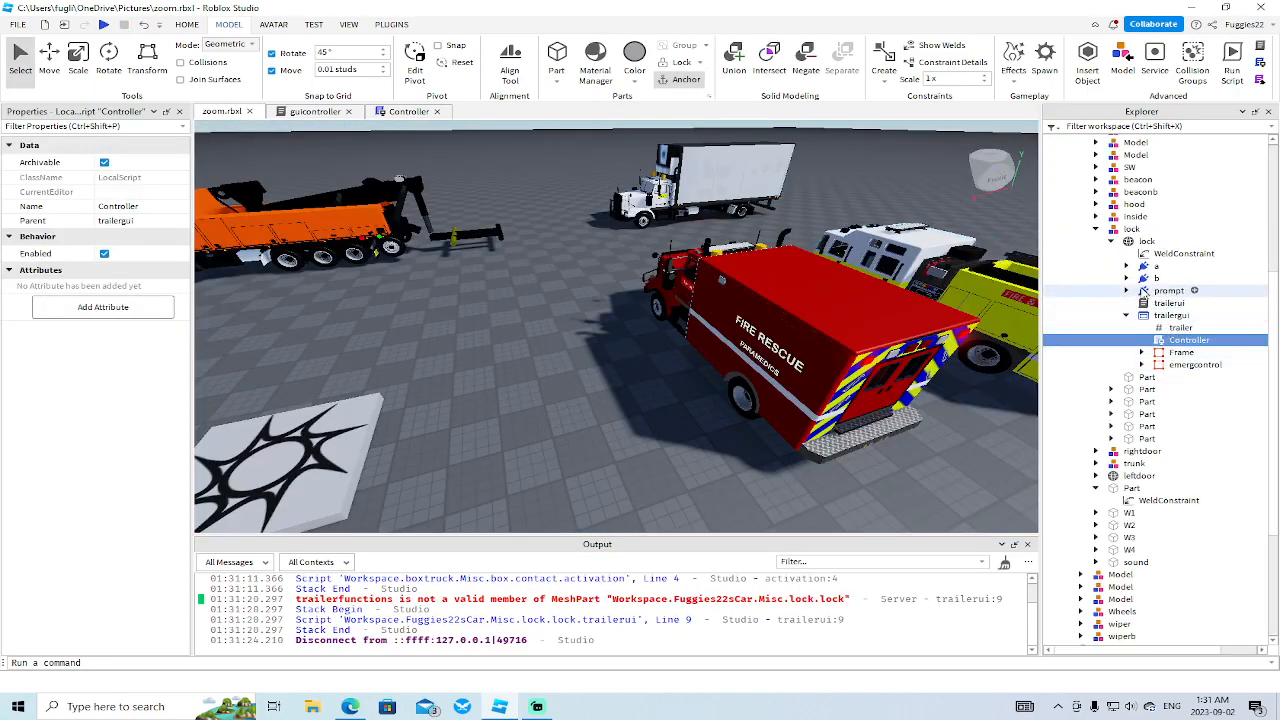
- Expand the lock part's a, b and prompt attachments and inspect the dooropen and lockdoor prompts with their scripts
{"action": "left_click", "coordinate": [1127, 279]}
{"action": "left_click", "coordinate": [1127, 266]}
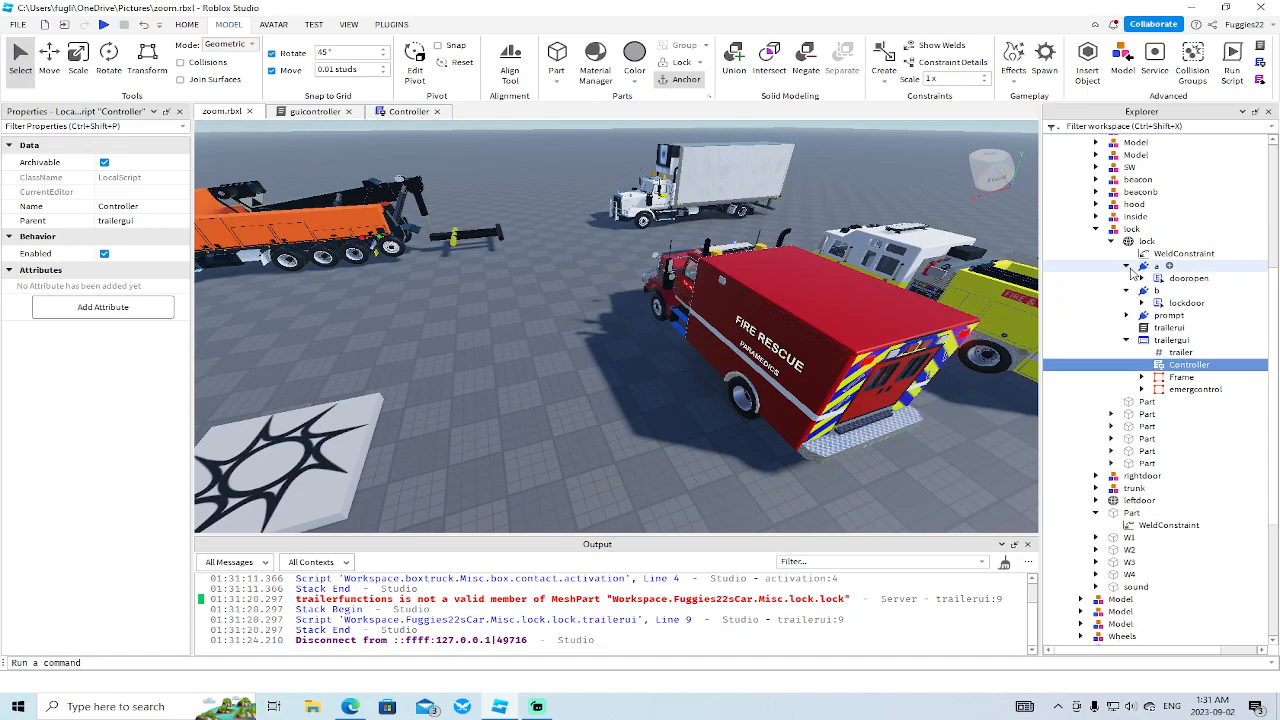
{"action": "left_click", "coordinate": [1127, 315]}
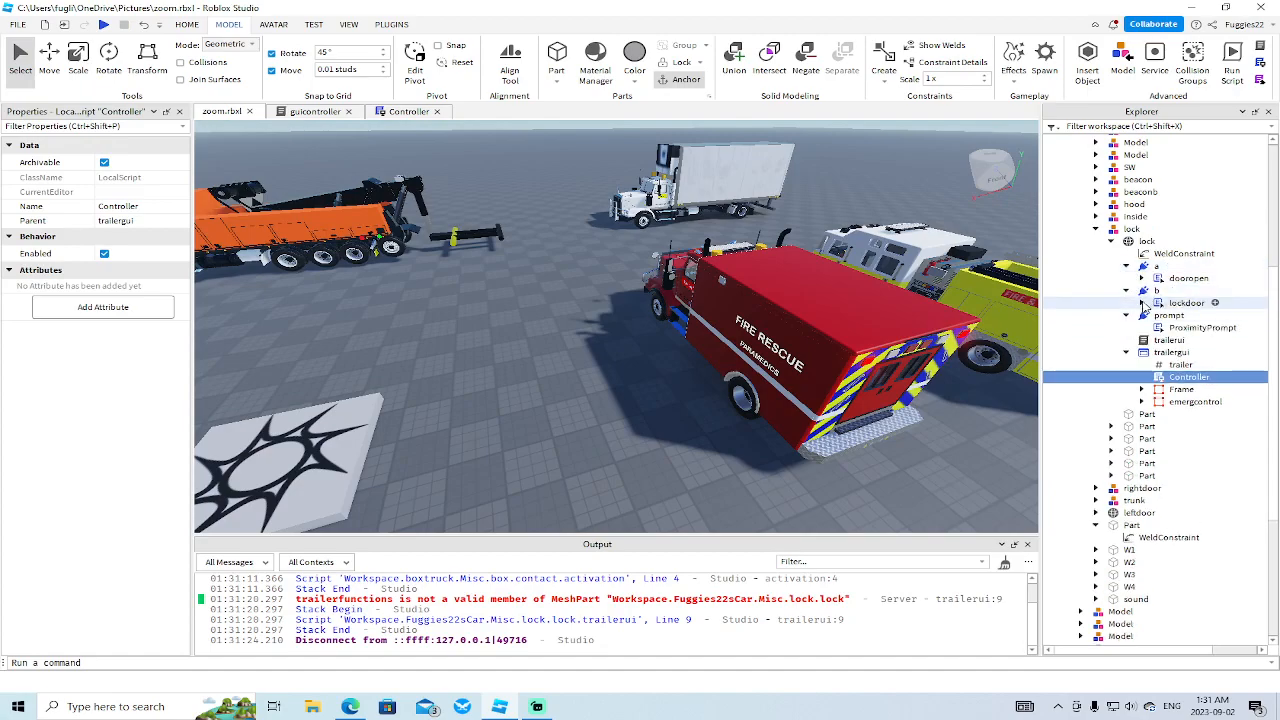
{"action": "left_click", "coordinate": [1142, 303]}
{"action": "left_click", "coordinate": [1141, 281]}
{"action": "left_click", "coordinate": [1141, 280]}
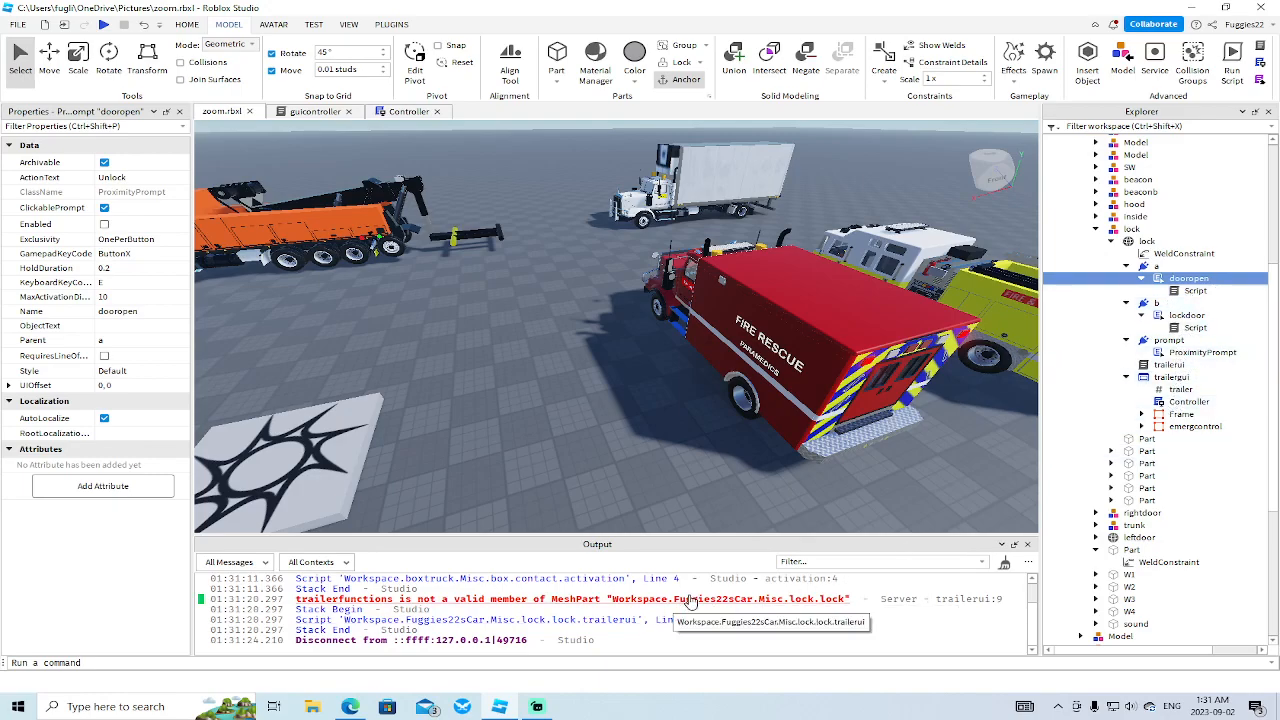
- Reopen the trailerui script from its Output error, show it in the Explorer, and examine its position relative to trailerfunctions in Misc
{"action": "left_click", "coordinate": [622, 620]}
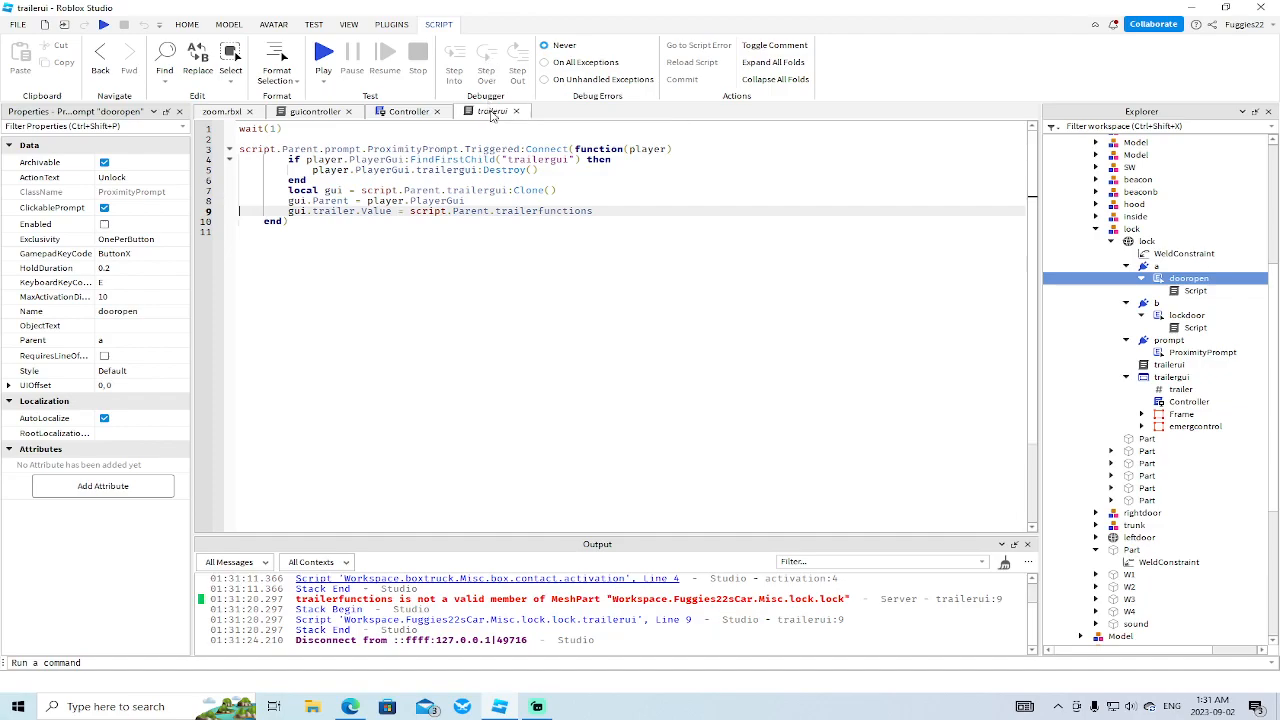
{"action": "right_click", "coordinate": [505, 111]}
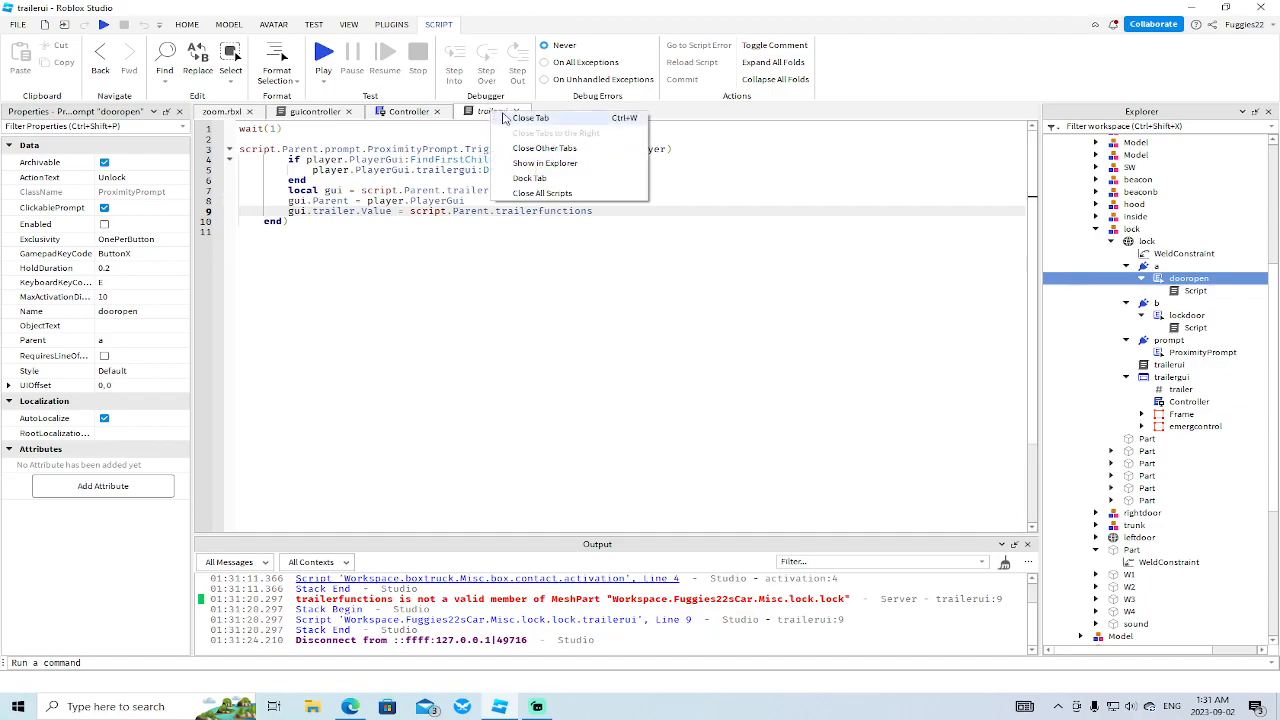
{"action": "left_click", "coordinate": [545, 163]}
{"action": "scroll", "coordinate": [1110, 352], "scroll_direction": "up", "scroll_amount": 5}
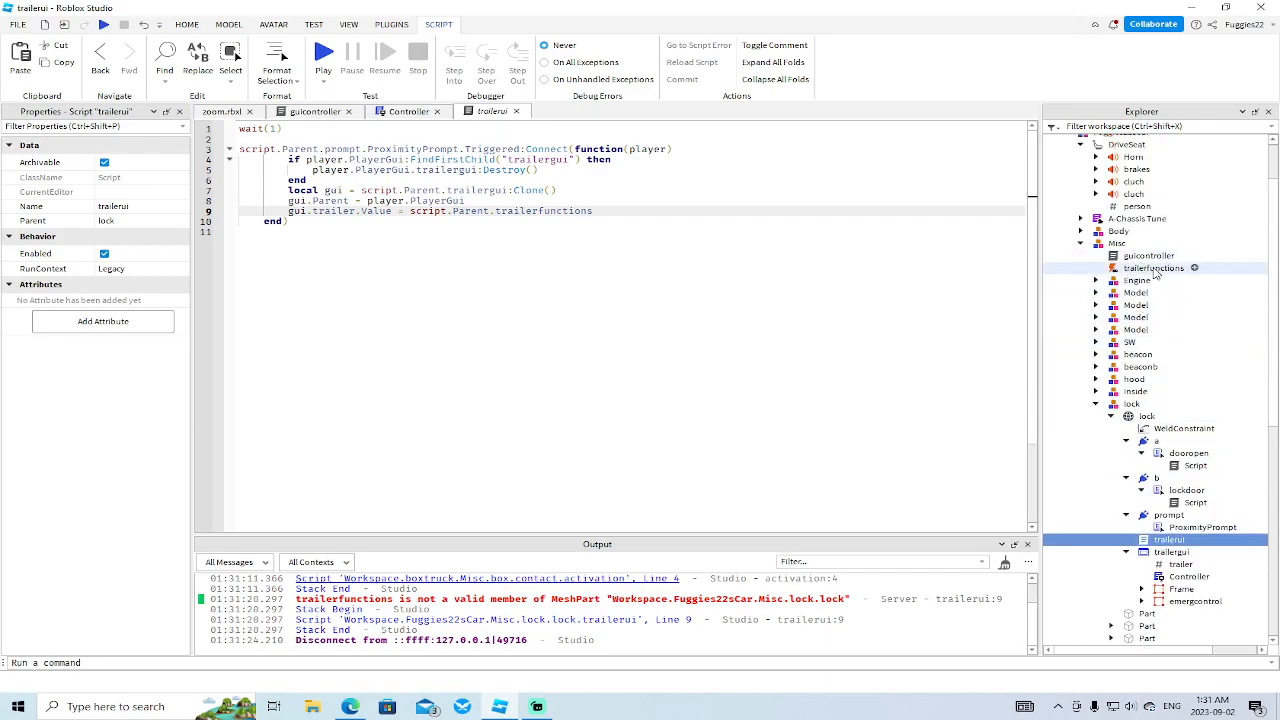
- Change the trailer value on line 9 of trailerui to script.Parent.Parent.Parent.trailerfunctions and close the script
{"action": "left_click", "coordinate": [666, 207]}
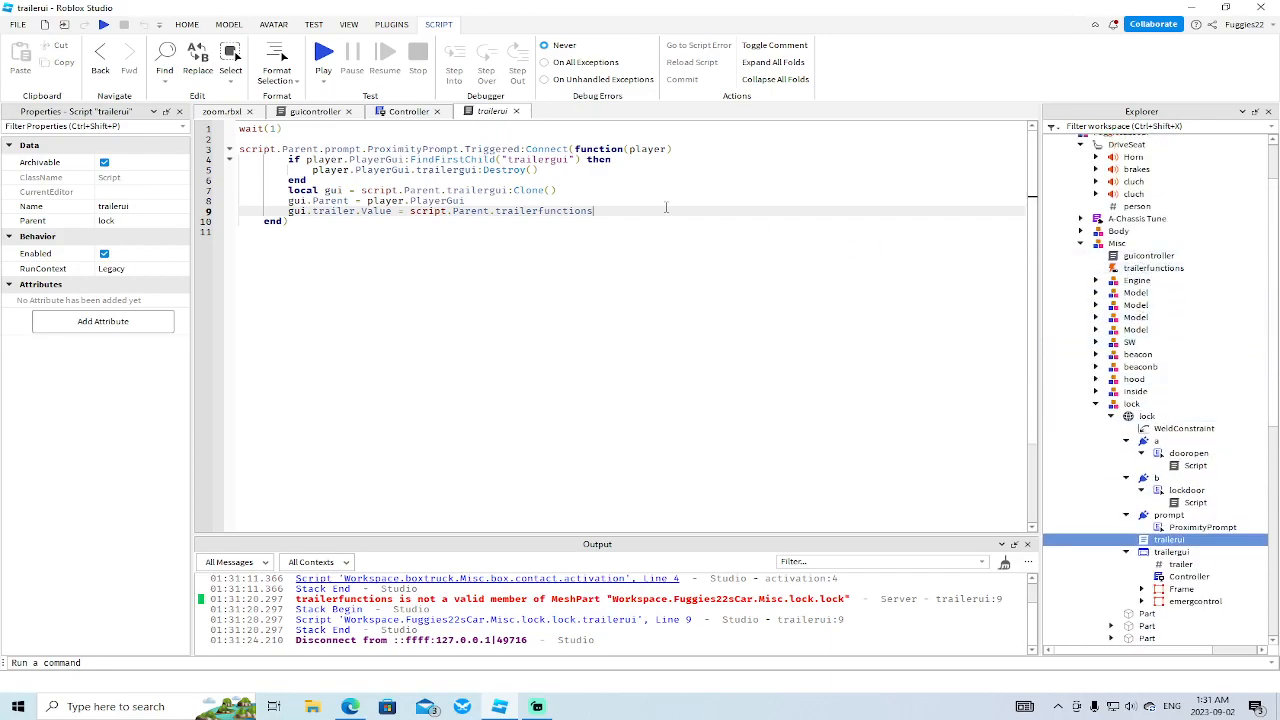
{"action": "key", "text": "BackSpace"}
{"action": "key", "text": "BackSpace"}
{"action": "key", "text": "BackSpace"}
{"action": "key", "text": "BackSpace"}
{"action": "key", "text": "BackSpace"}
{"action": "type", "text": "Parent.Parent.Pa"}
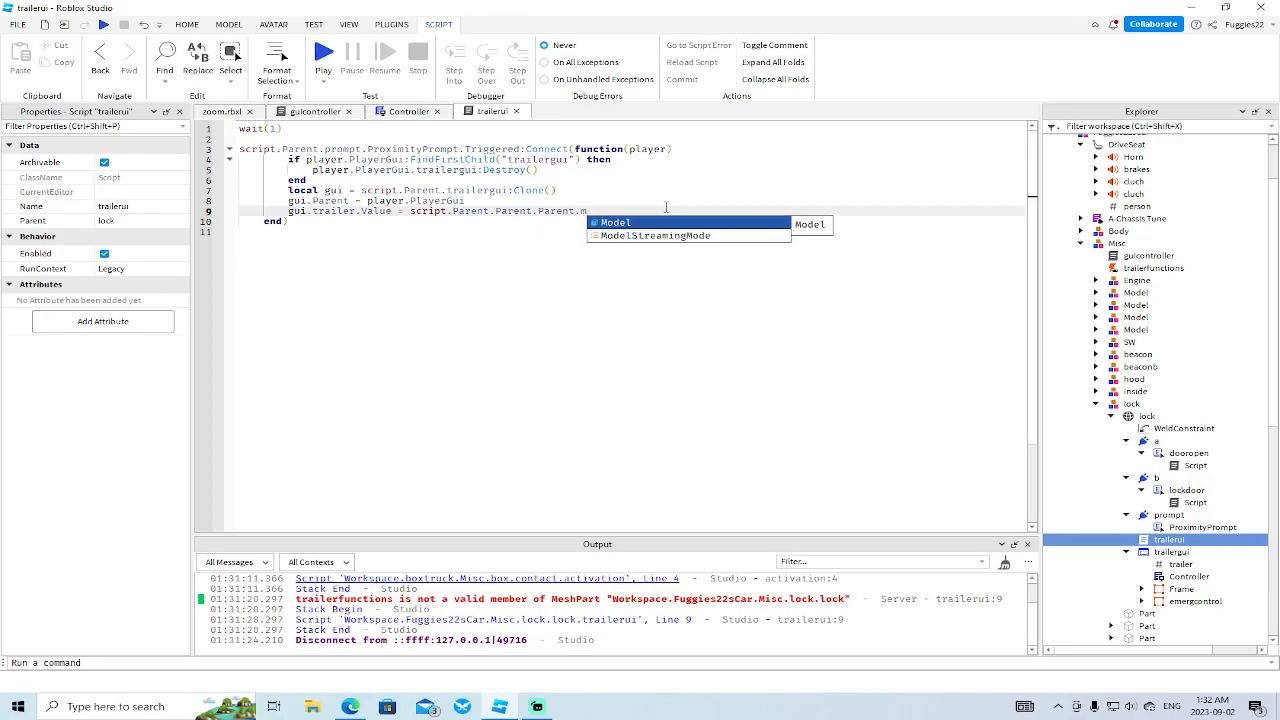
{"action": "key", "text": "Escape"}
{"action": "type", "text": "tr"}
{"action": "key", "text": "Tab"}
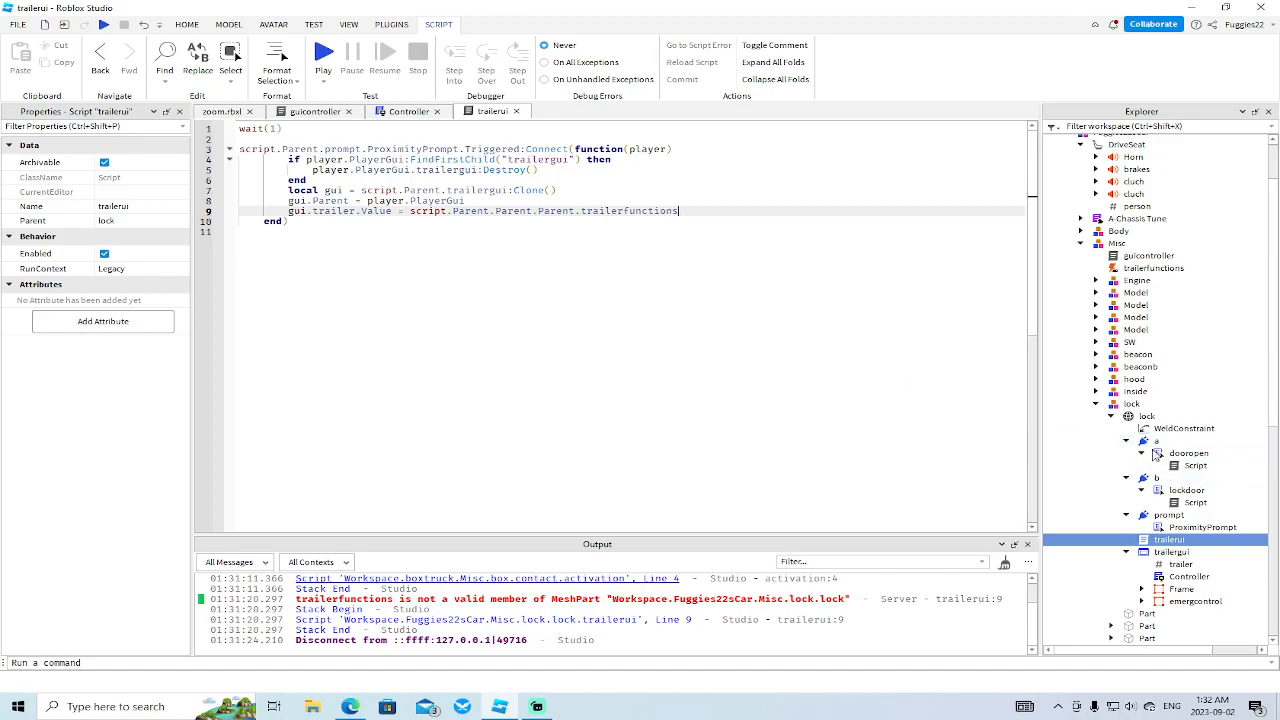
{"action": "left_click", "coordinate": [518, 112]}
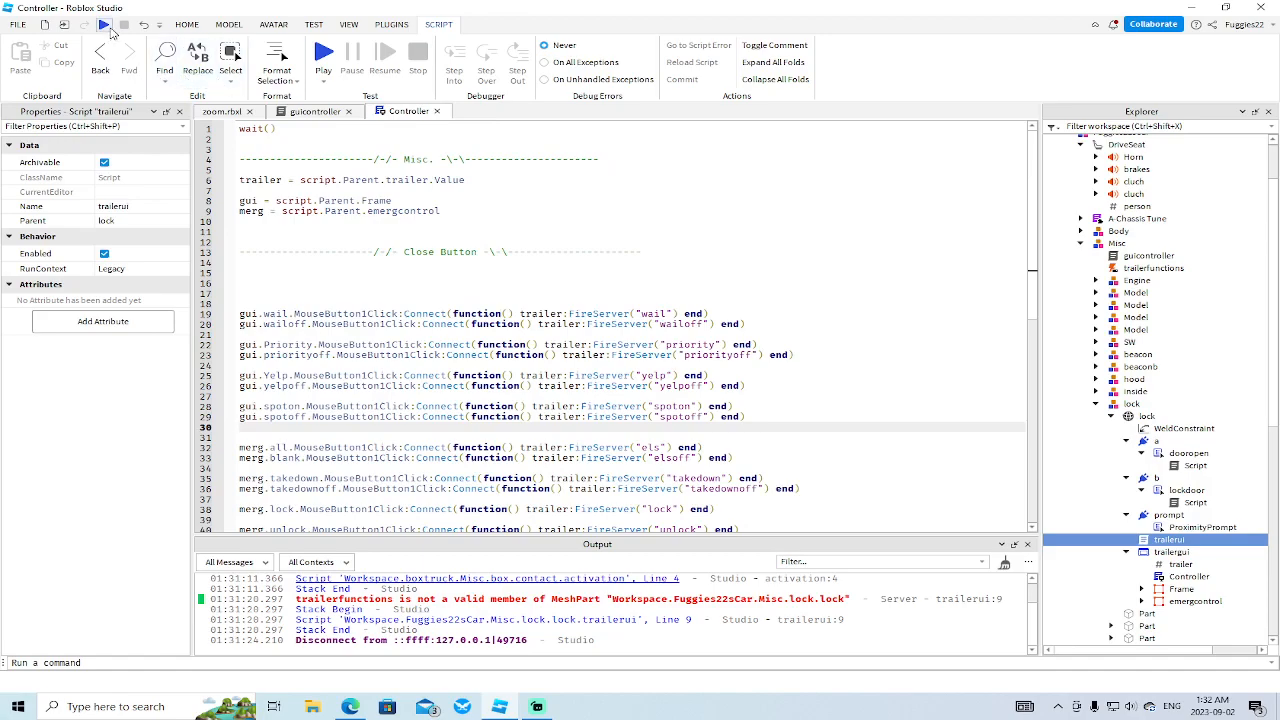
- Playtest the place, walk to the Fire Rescue truck, open its GUI through the prompt, try its buttons and stop the test
{"action": "left_click", "coordinate": [104, 24]}
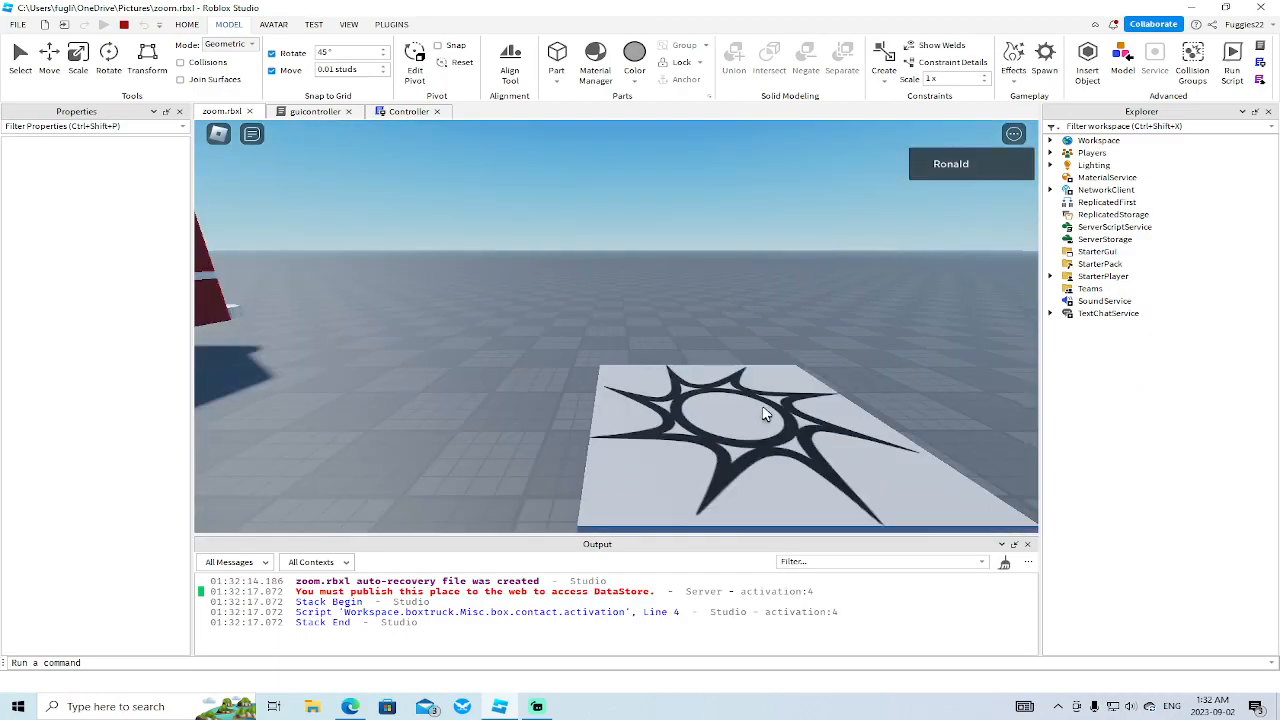
{"action": "right_click_drag", "start_coordinate": [762, 407], "coordinate": [762, 407]}
{"action": "key", "text": "w"}
{"action": "key", "text": "w"}
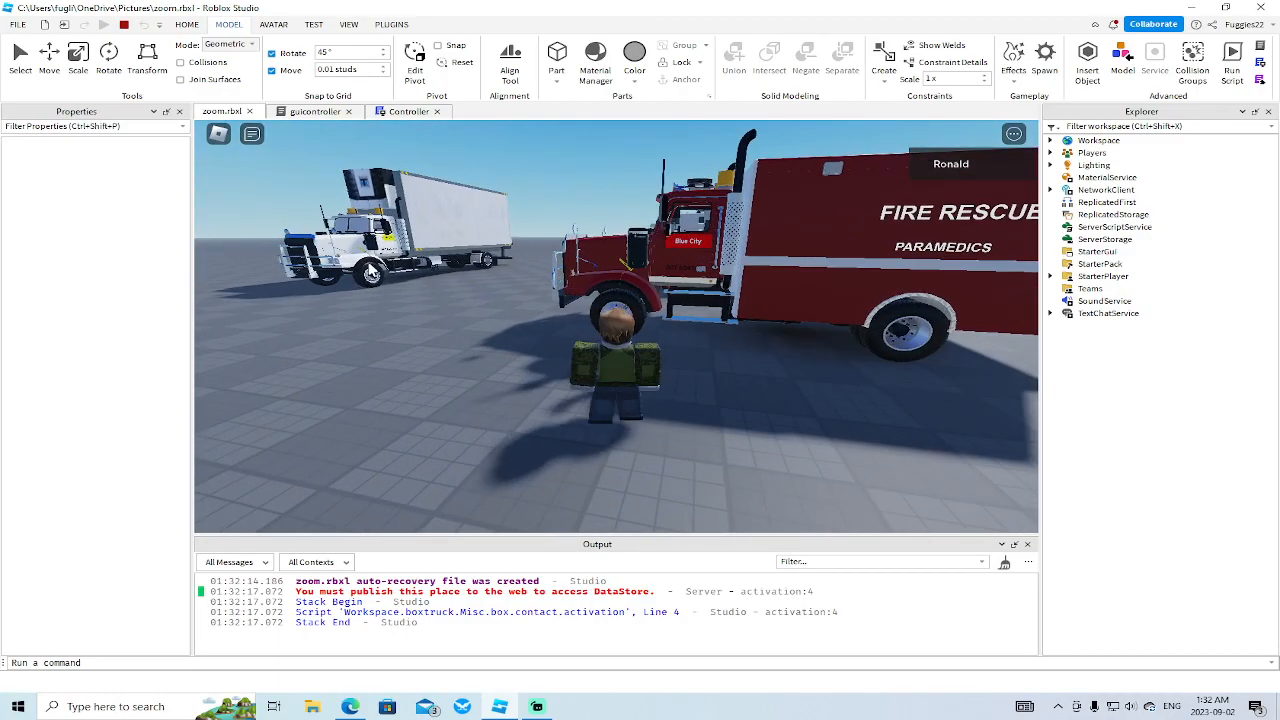
{"action": "right_click_drag", "start_coordinate": [490, 305], "coordinate": [490, 305]}
{"action": "key", "text": "w"}
{"action": "key", "text": "e"}
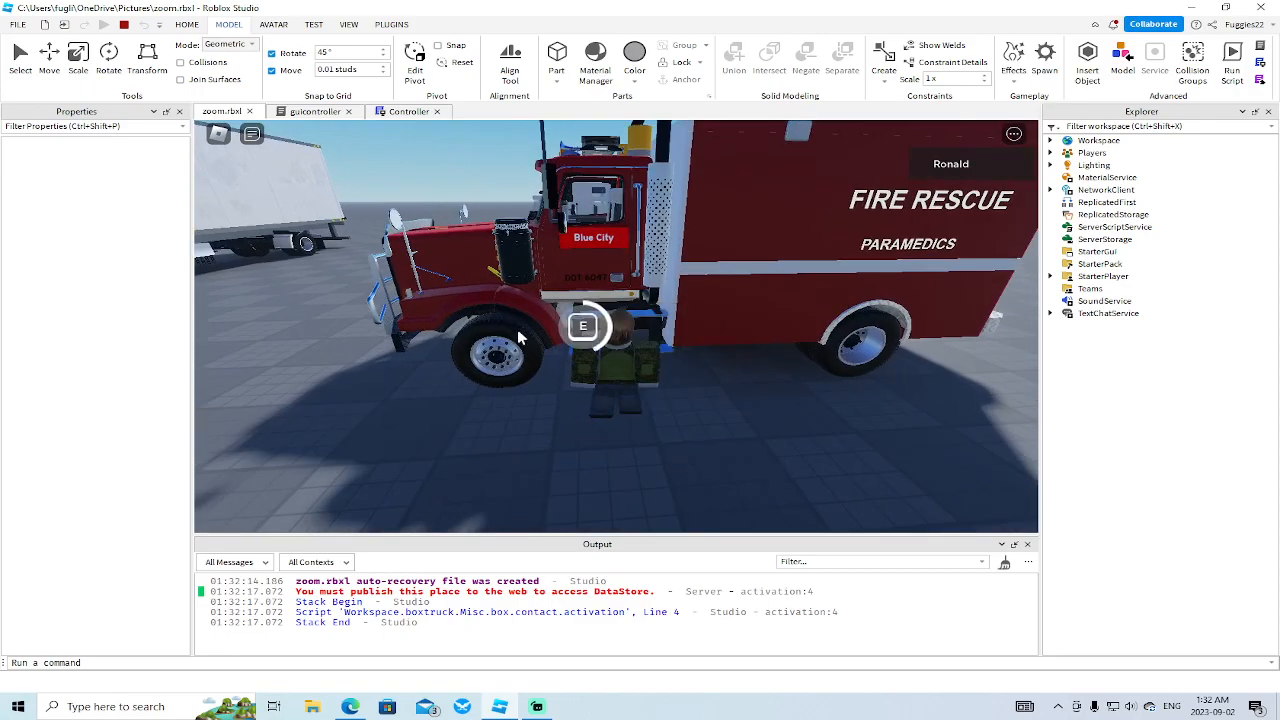
{"action": "right_click_drag", "start_coordinate": [737, 424], "coordinate": [647, 445]}
{"action": "left_click", "coordinate": [583, 431]}
{"action": "left_click", "coordinate": [579, 415]}
{"action": "left_click", "coordinate": [586, 430]}
{"action": "left_click", "coordinate": [123, 24]}
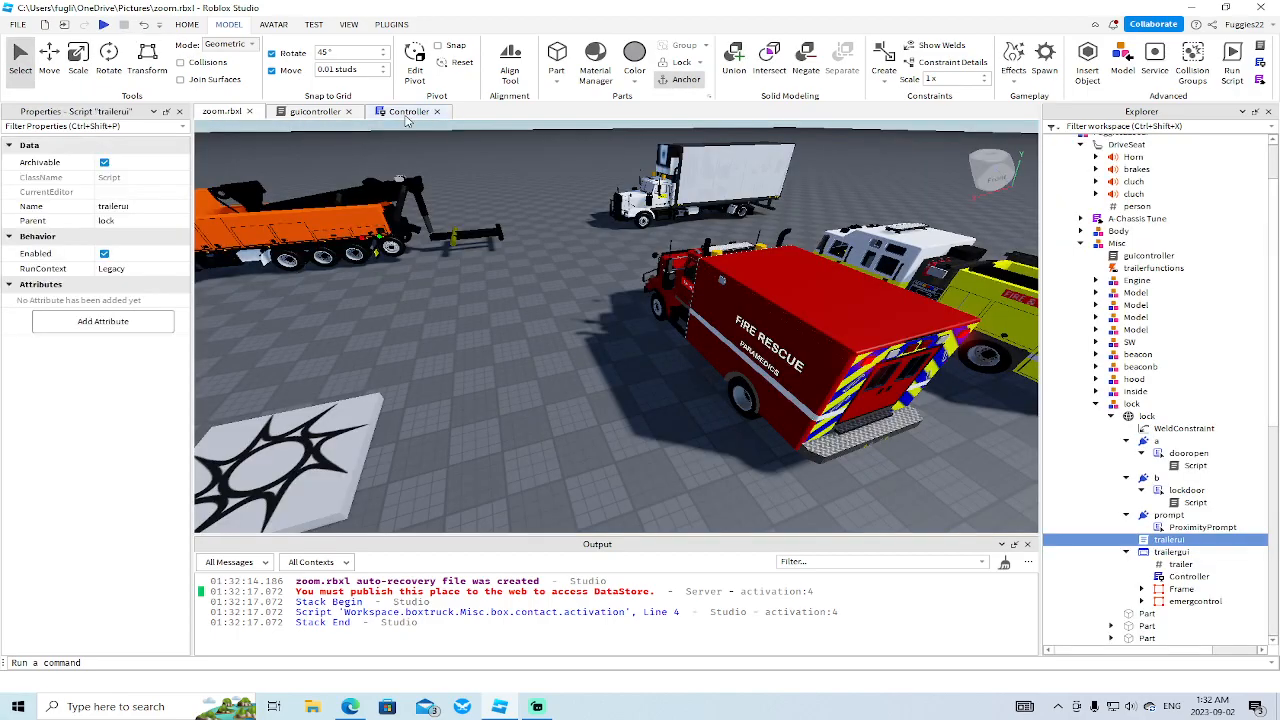
- In guicontroller's "unlock" condition, set the dooropen prompt's Enabled value to true
{"action": "left_click", "coordinate": [408, 112]}
{"action": "left_click", "coordinate": [315, 112]}
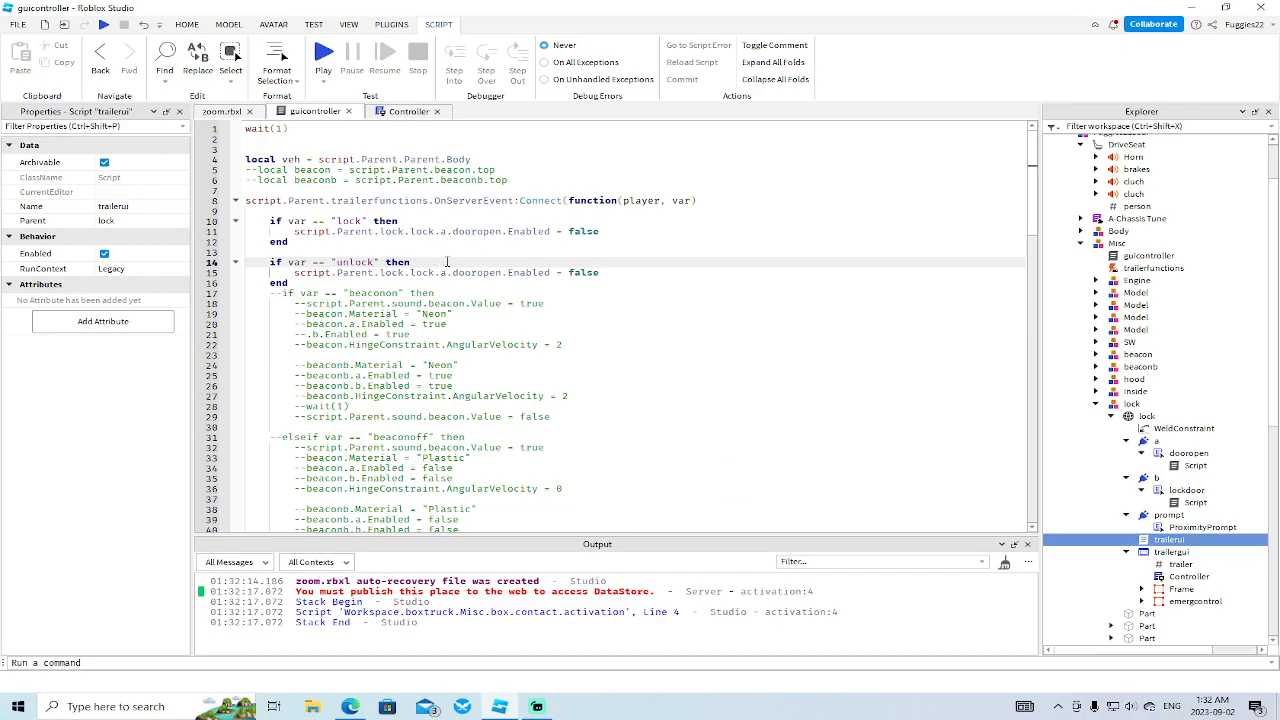
{"action": "left_click", "coordinate": [613, 271]}
{"action": "key", "text": "BackSpace"}
{"action": "key", "text": "BackSpace"}
{"action": "key", "text": "BackSpace"}
{"action": "type", "text": "true"}
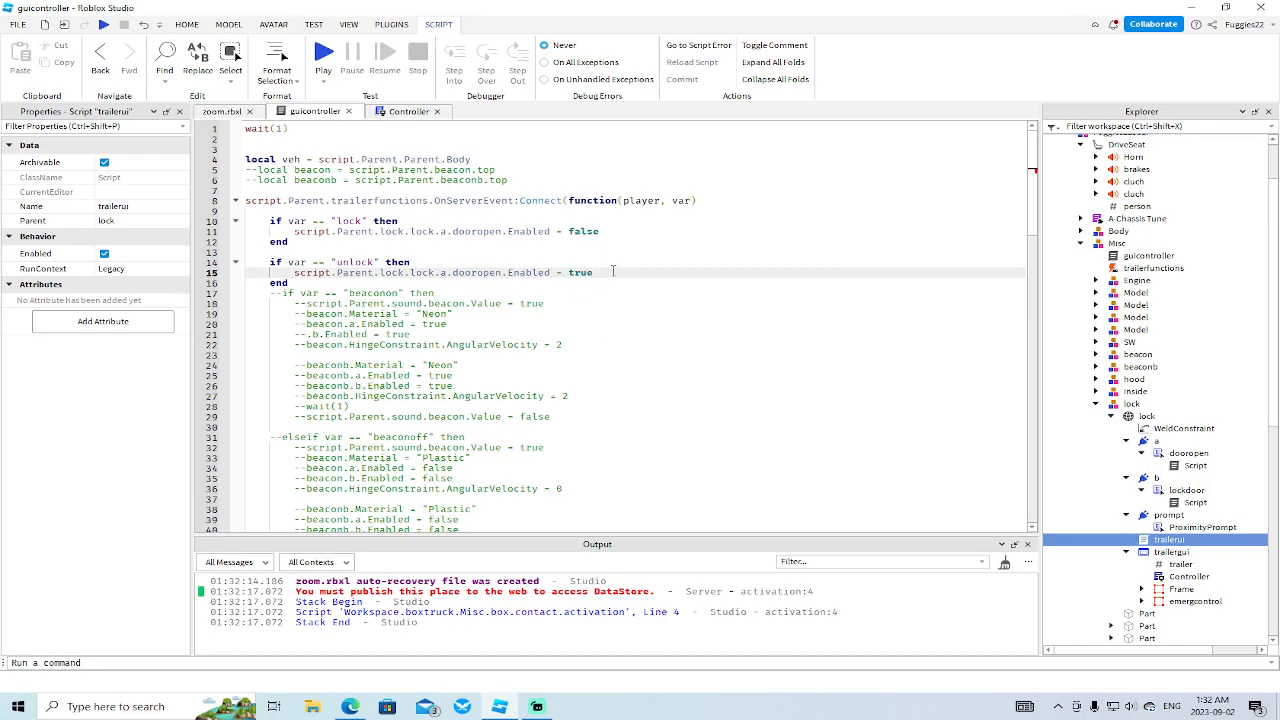
- Add the line script.Parent.lock.lock.b.lockdoor.Enabled = true to guicontroller's "lock" condition
{"action": "left_click", "coordinate": [612, 232]}
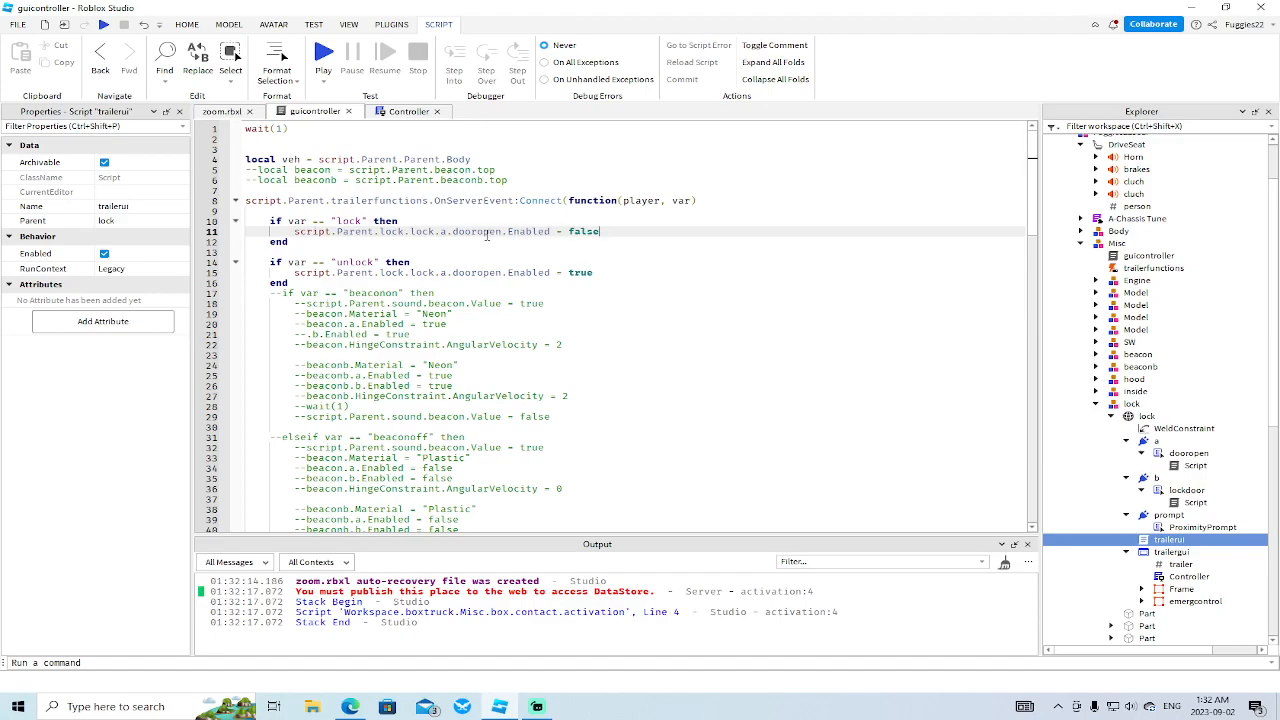
{"action": "key", "text": "Return"}
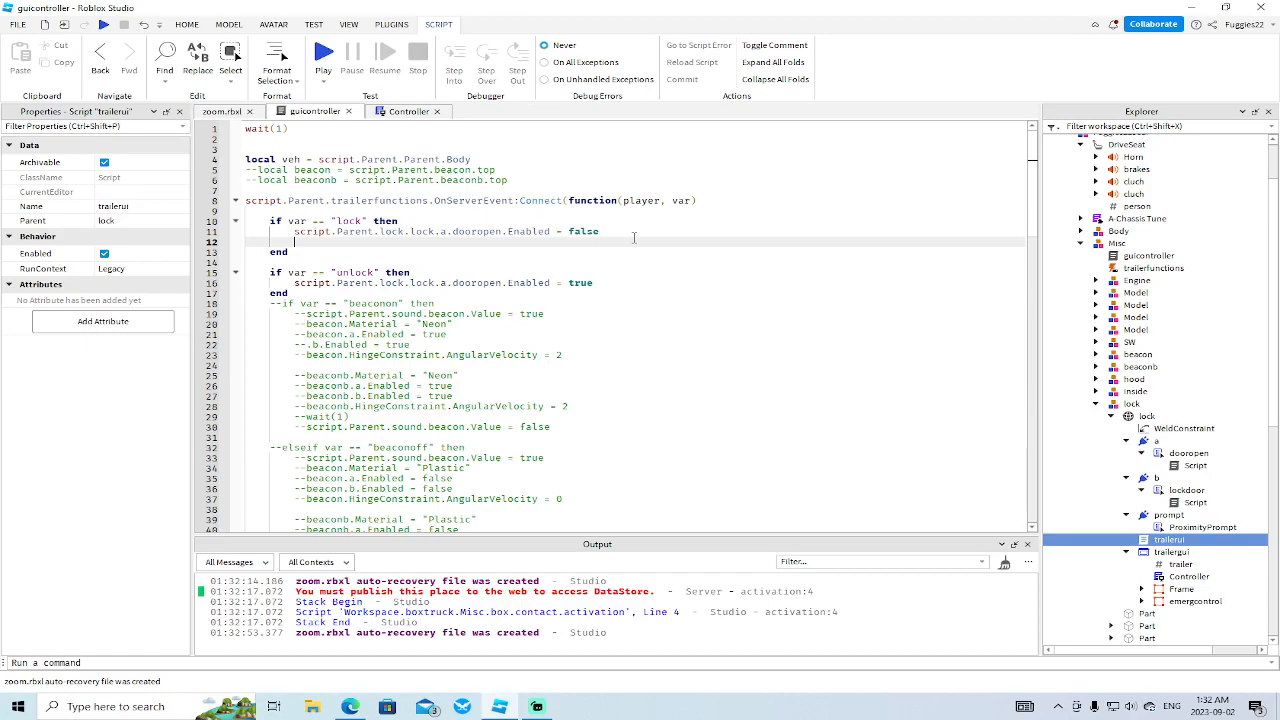
{"action": "type", "text": "script.Parent.lock.lock.b."}
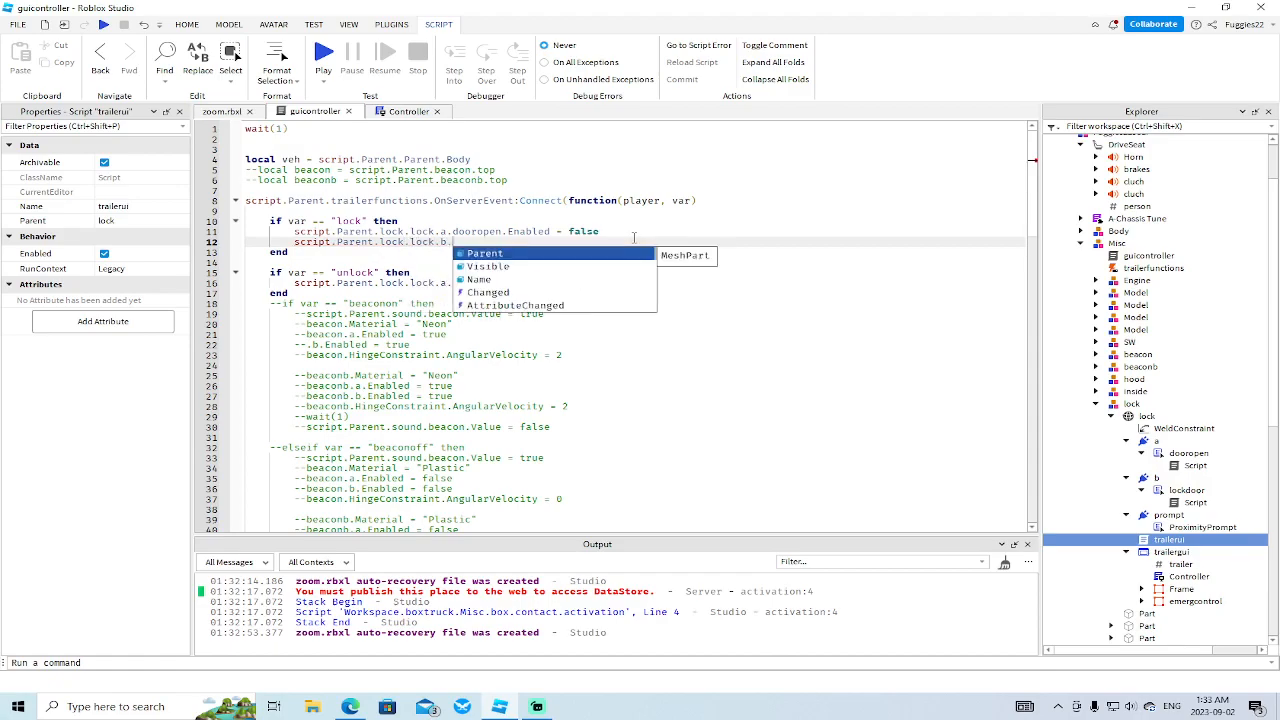
{"action": "type", "text": "door.Enabled = true"}
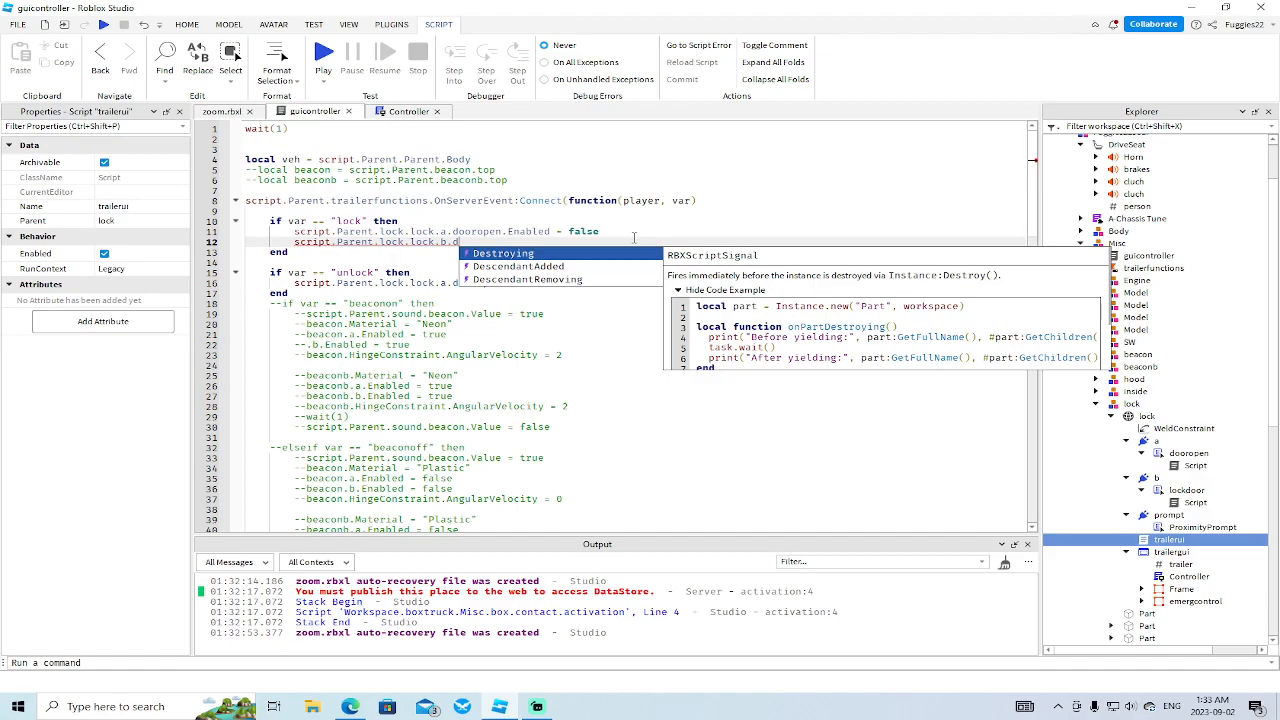
{"action": "key", "text": "BackSpace"}
{"action": "type", "text": "lockdoor.Enabled = true"}
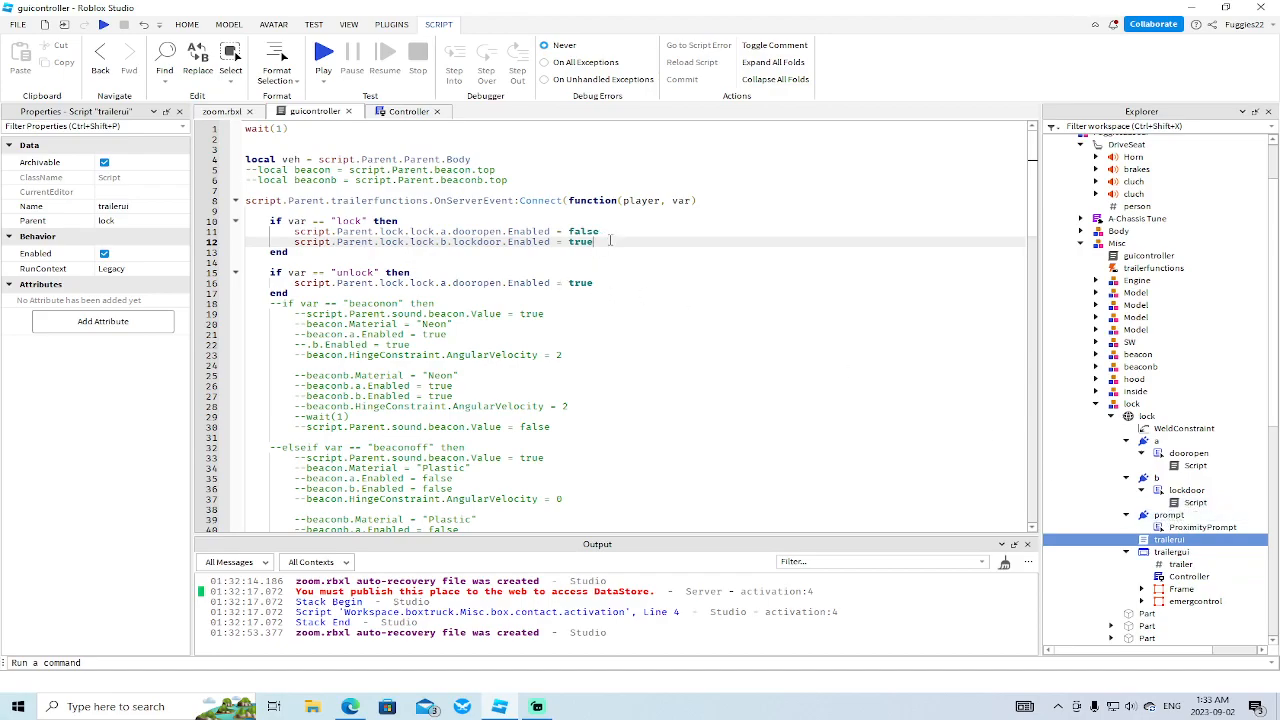
- Add the line script.Parent.lock.lock.prompt.ProximityPrompt.Enabled = false below the lockdoor line in the "lock" condition
{"action": "key", "text": "Return"}
{"action": "type", "text": "script."}
{"action": "key", "text": "Tab"}
{"action": "type", "text": "."}
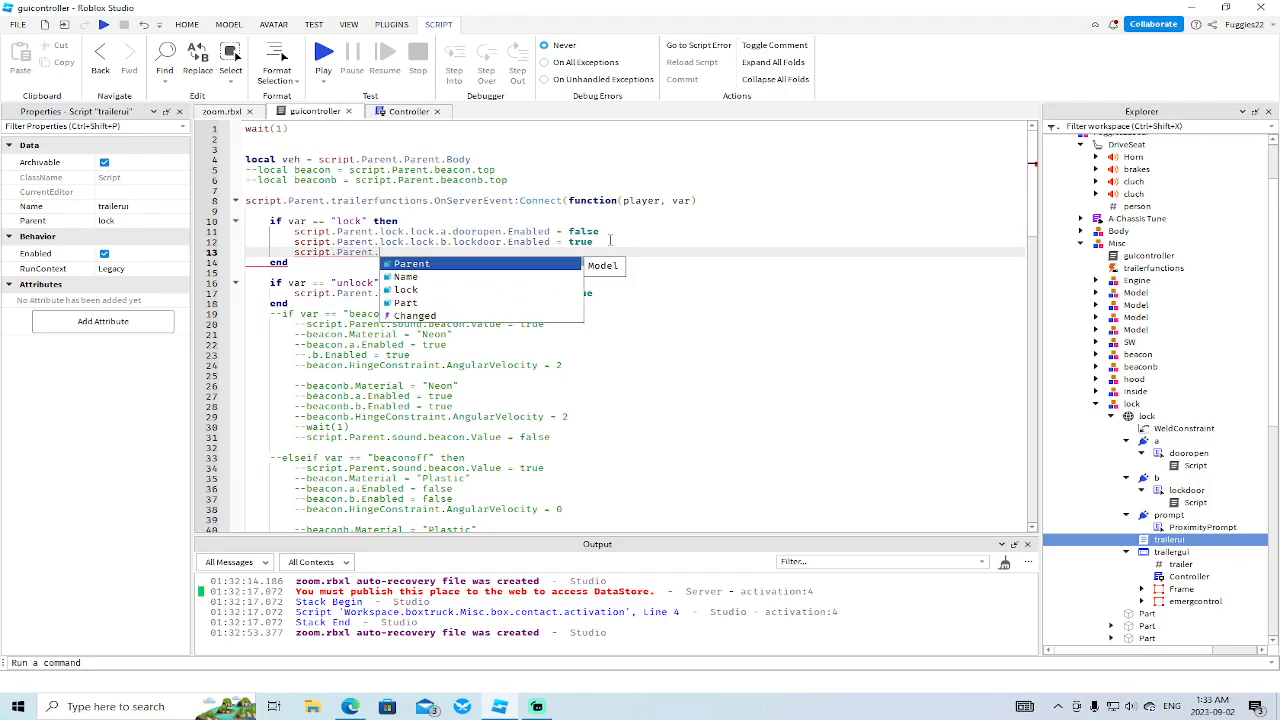
{"action": "type", "text": "lo"}
{"action": "key", "text": "Tab"}
{"action": "type", "text": "."}
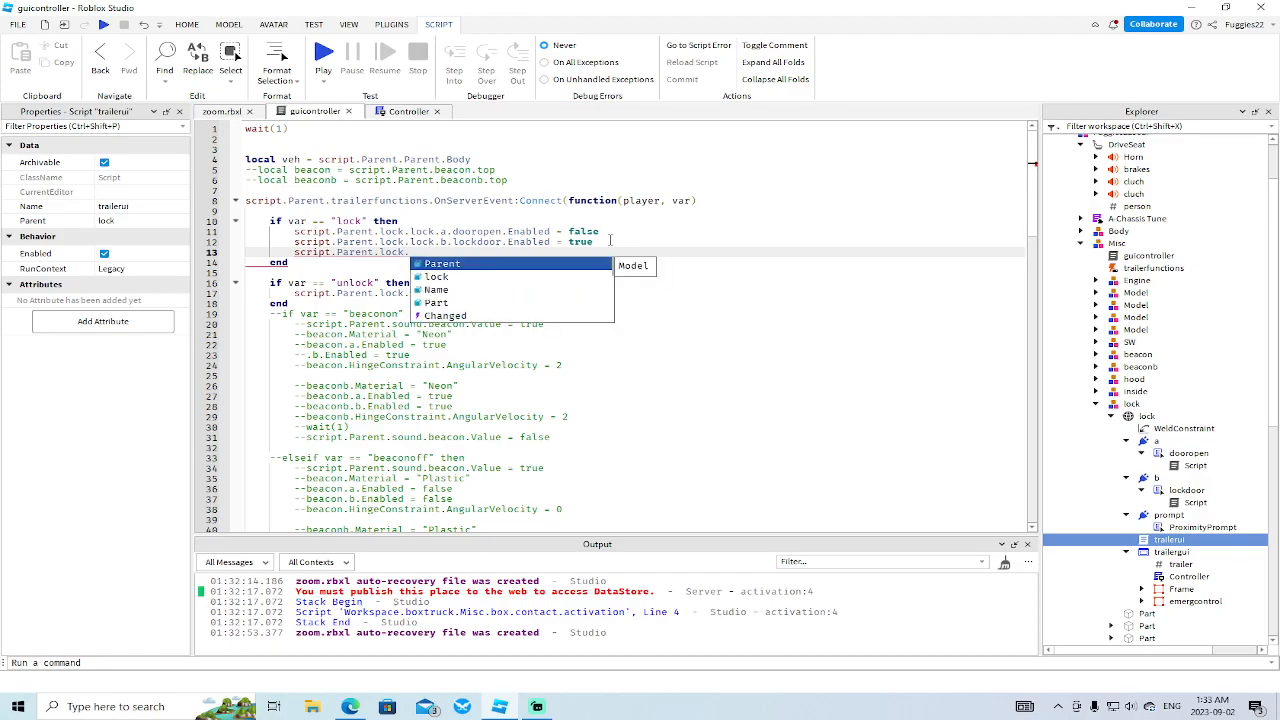
{"action": "type", "text": "lo"}
{"action": "key", "text": "Tab"}
{"action": "type", "text": "."}
{"action": "key", "text": "Escape"}
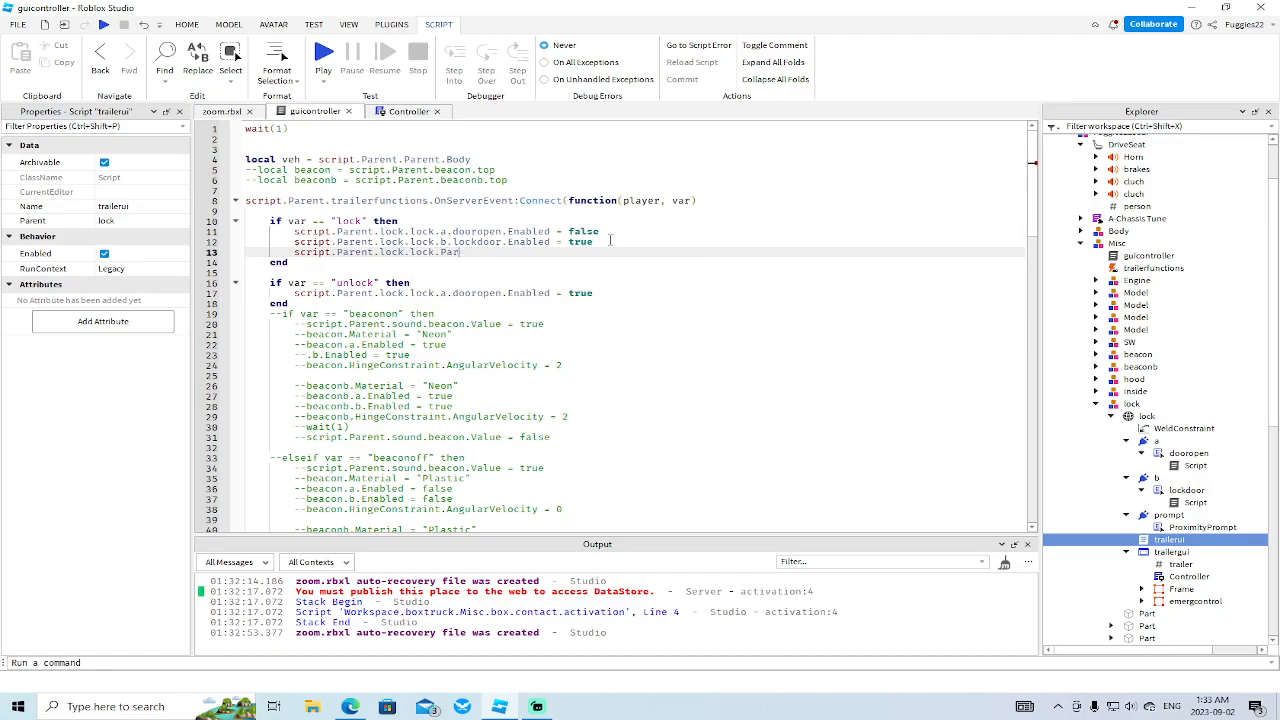
{"action": "type", "text": "p"}
{"action": "key", "text": "Right"}
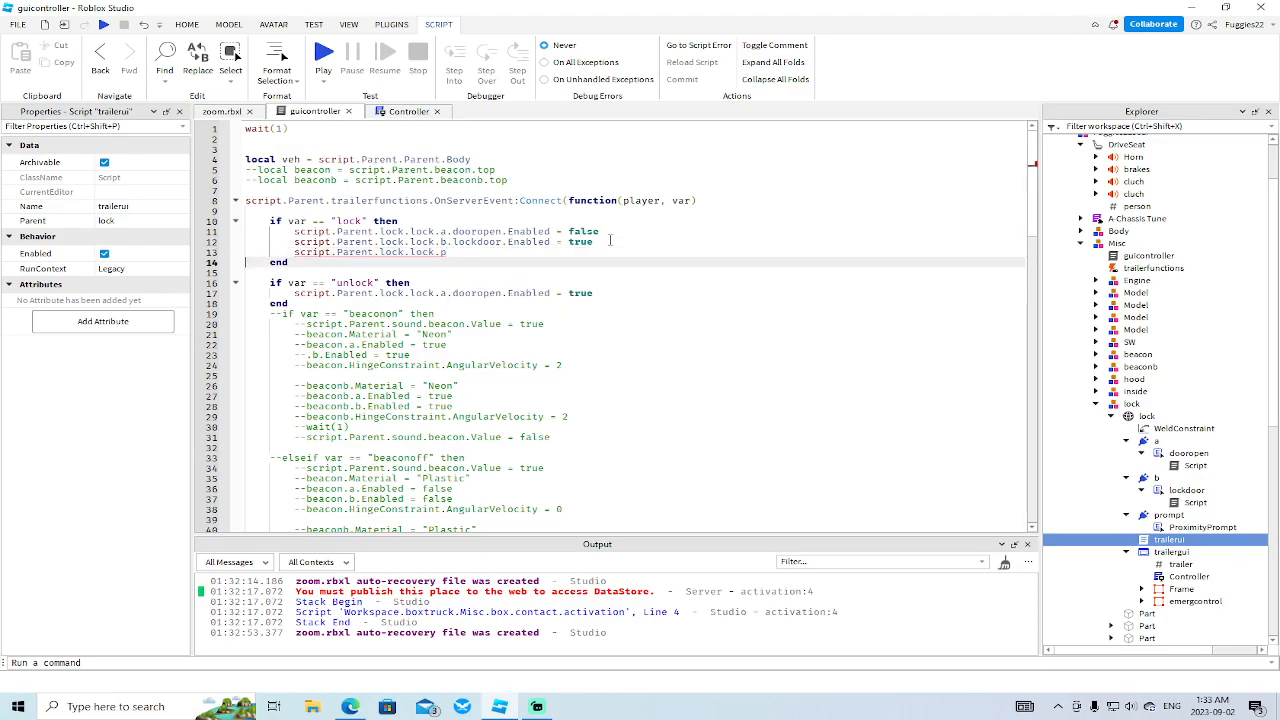
{"action": "key", "text": "Left"}
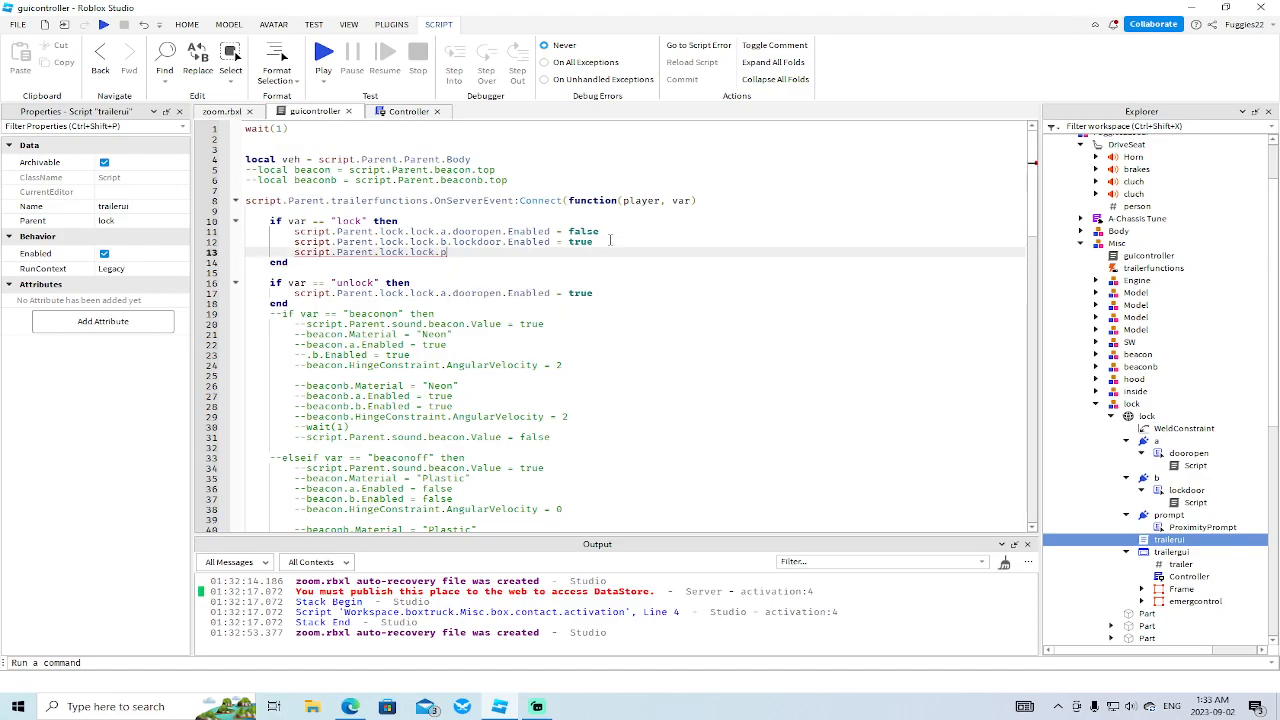
{"action": "type", "text": "rompt.P"}
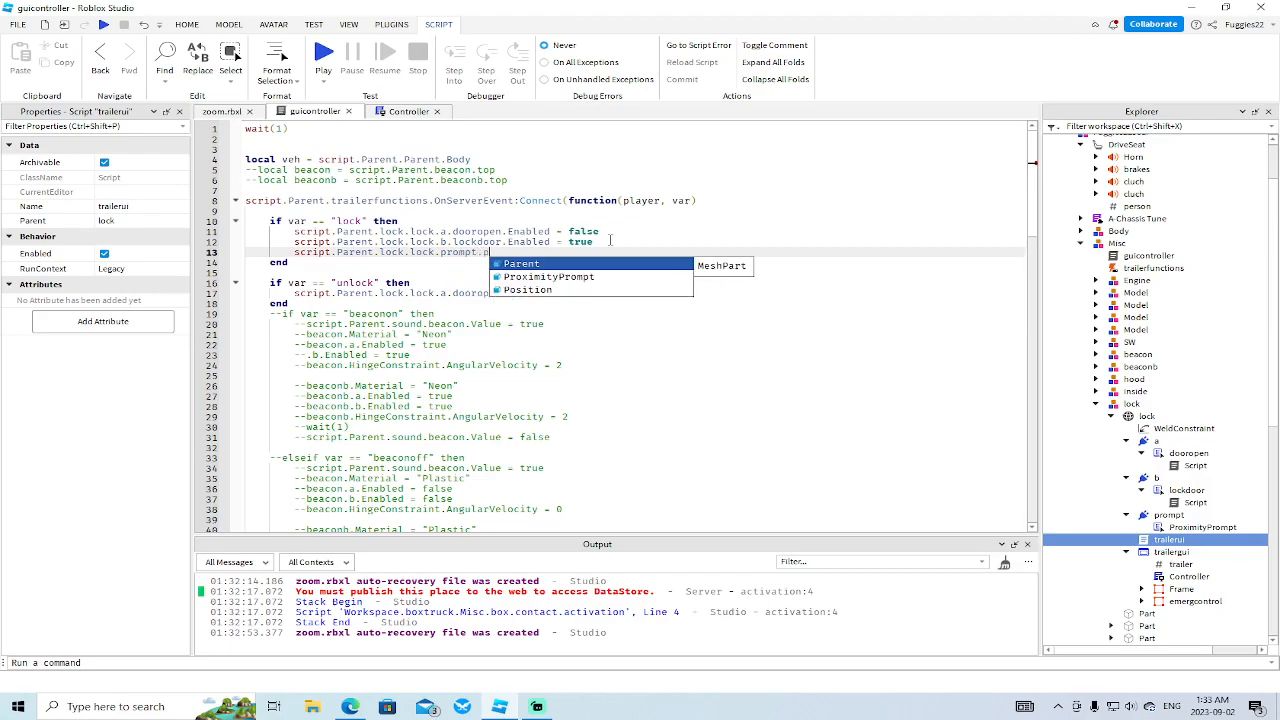
{"action": "key", "text": "Tab"}
{"action": "type", "text": "."}
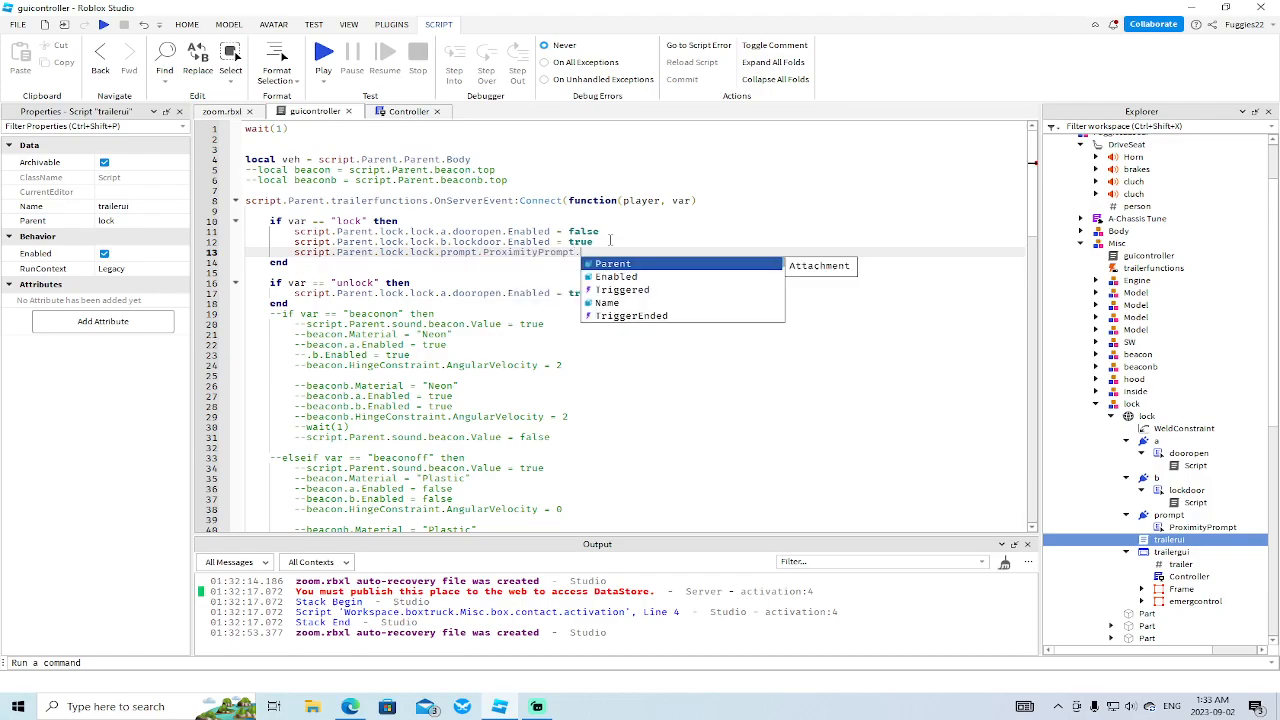
{"action": "type", "text": "Enabled = false"}
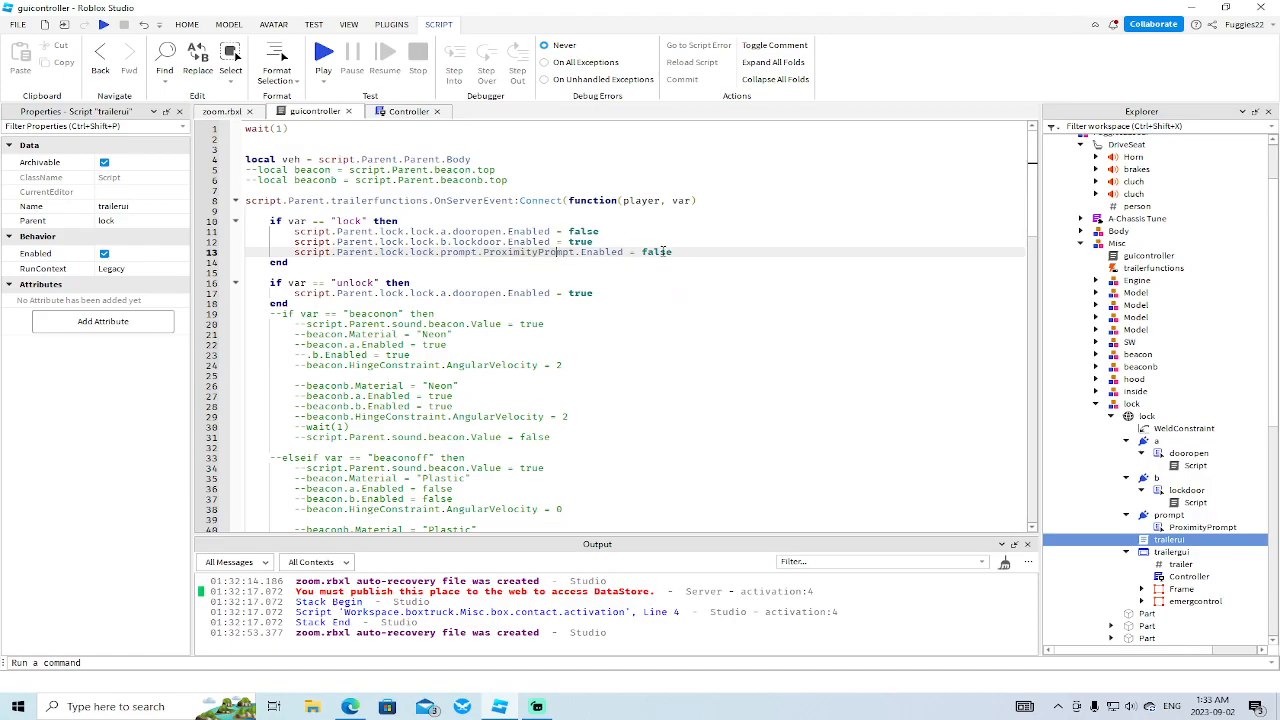
- Copy the ProximityPrompt line into the "unlock" condition and set its Enabled value to true there
{"action": "left_click_drag", "start_coordinate": [690, 252], "coordinate": [249, 251]}
{"action": "key", "text": "ctrl+c"}
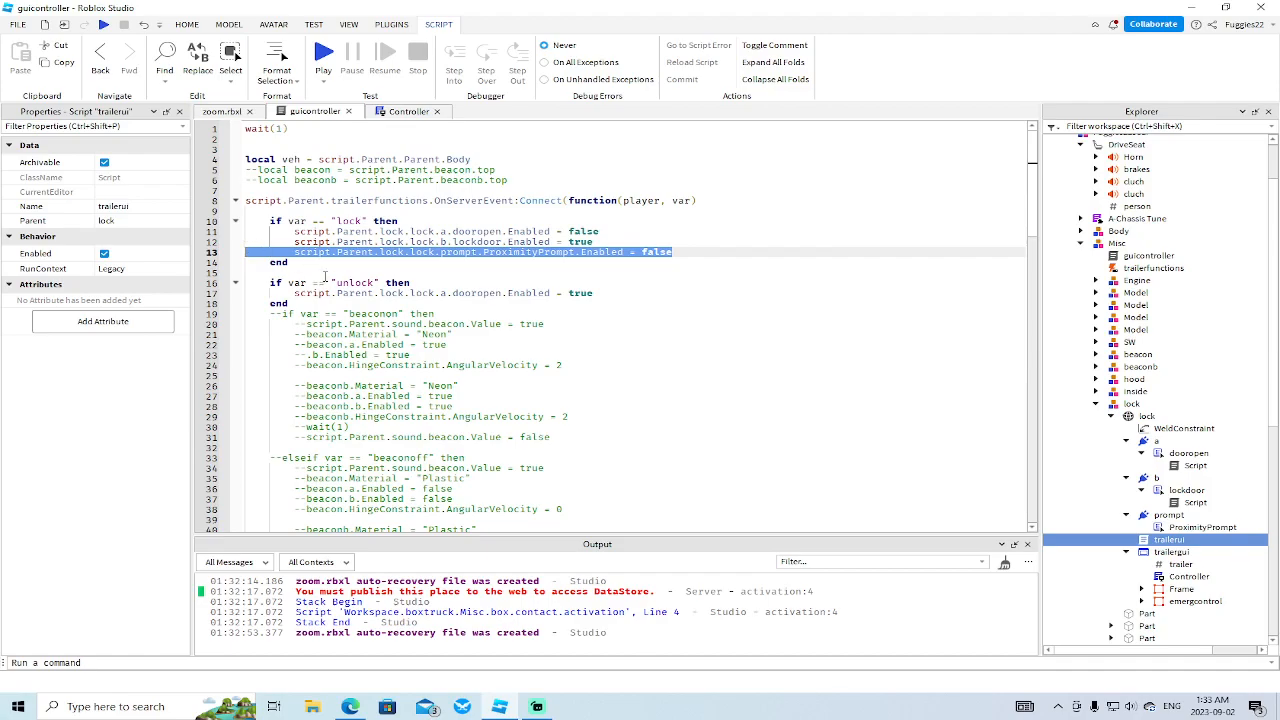
{"action": "left_click", "coordinate": [615, 292]}
{"action": "key", "text": "Return"}
{"action": "key", "text": "ctrl+v"}
{"action": "key", "text": "BackSpace"}
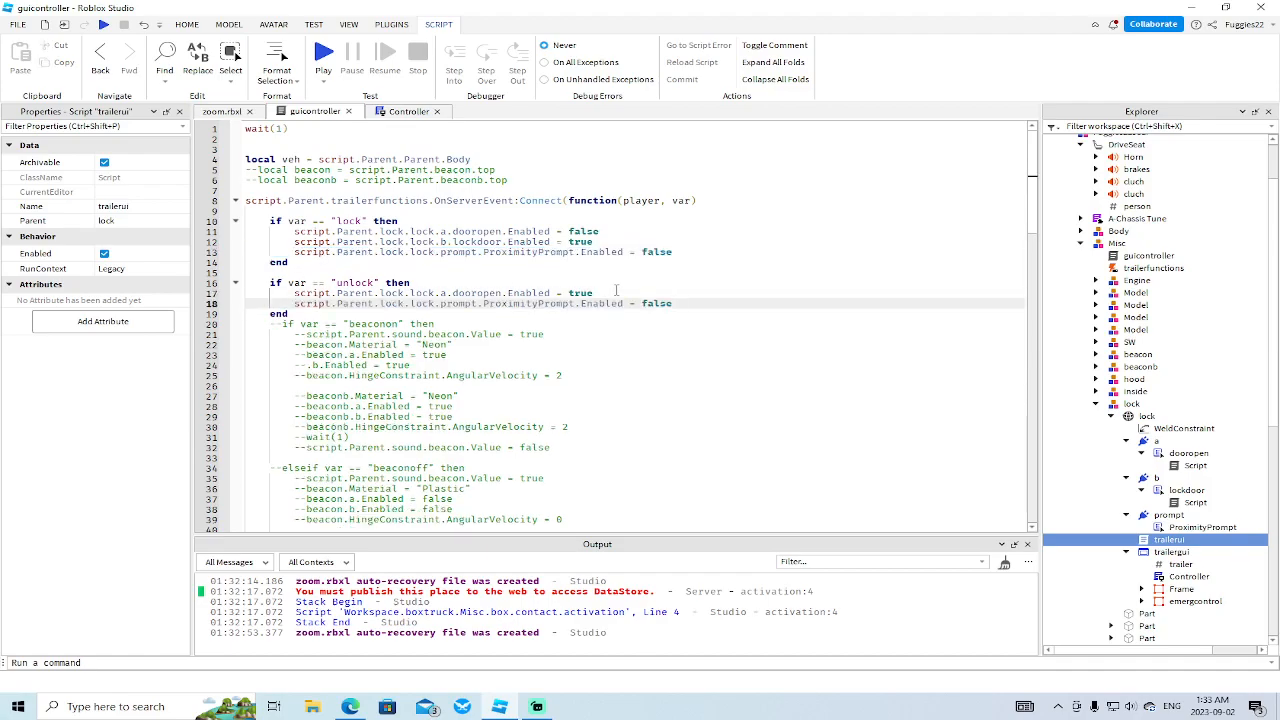
{"action": "type", "text": "true"}
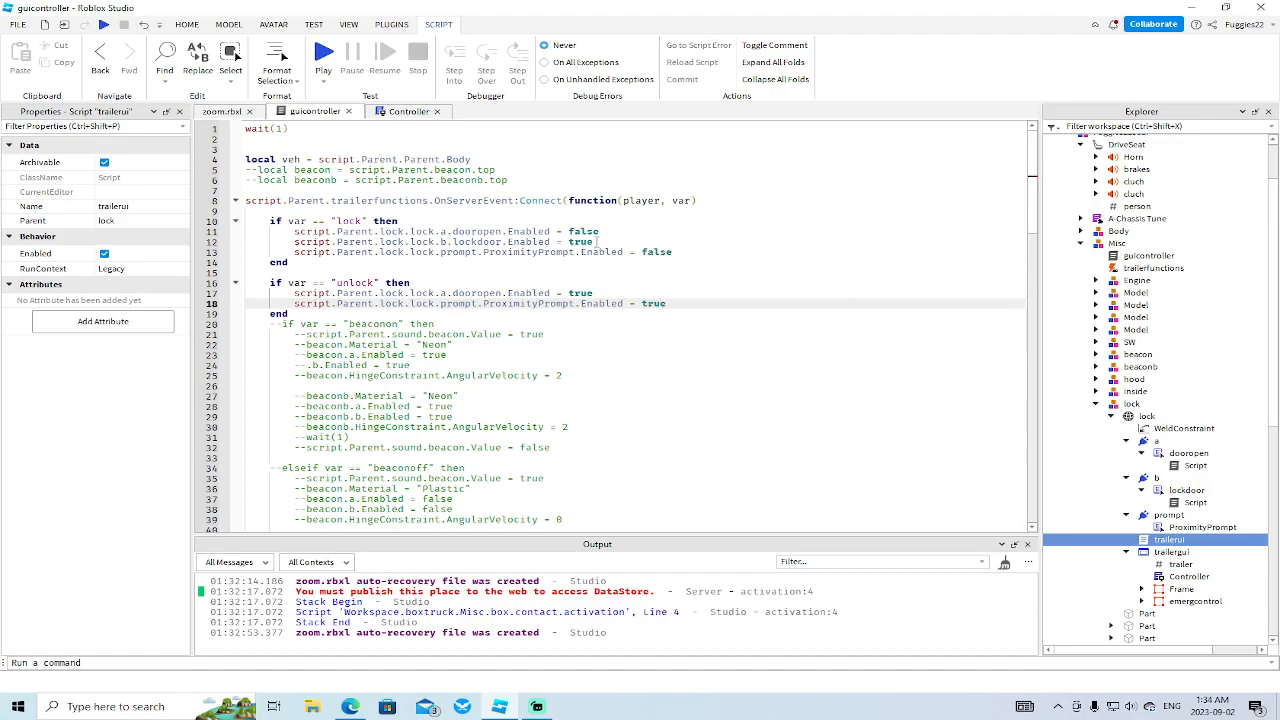
- Copy the lockdoor line to the end of the "unlock" condition and set its Enabled value to false there
{"action": "left_click_drag", "start_coordinate": [593, 242], "coordinate": [241, 247]}
{"action": "key", "text": "ctrl+c"}
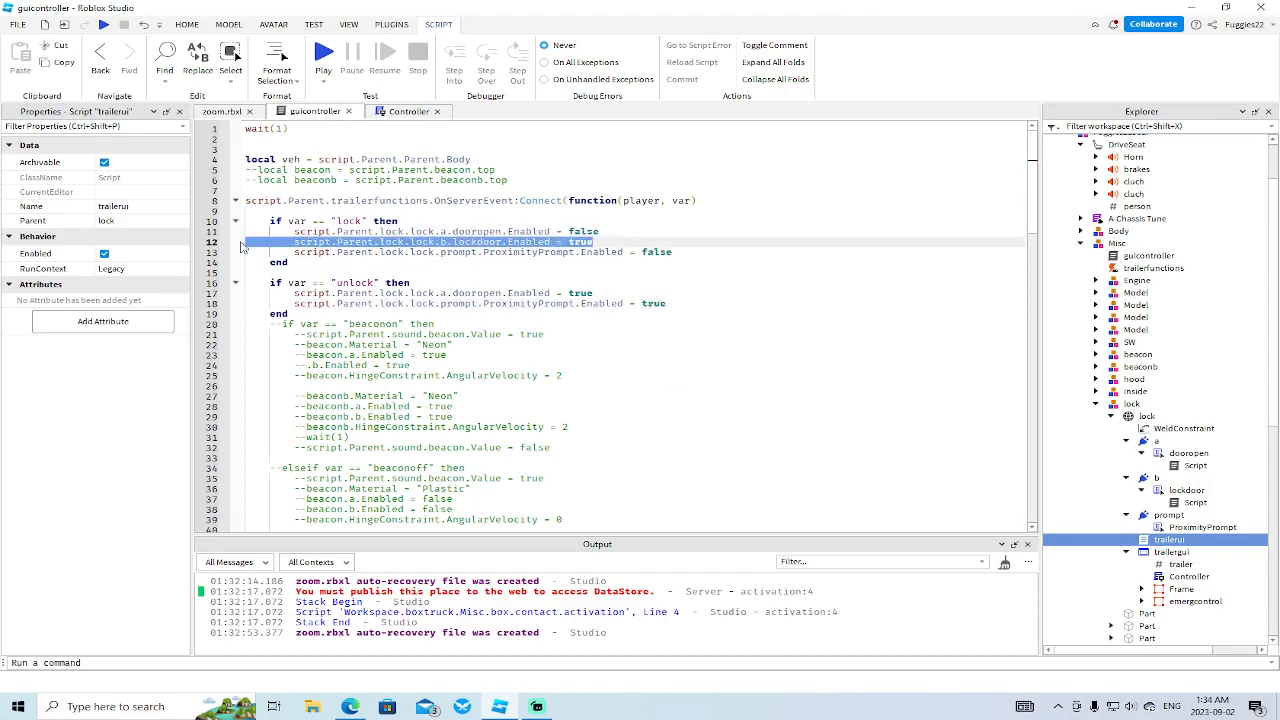
{"action": "left_click", "coordinate": [690, 302]}
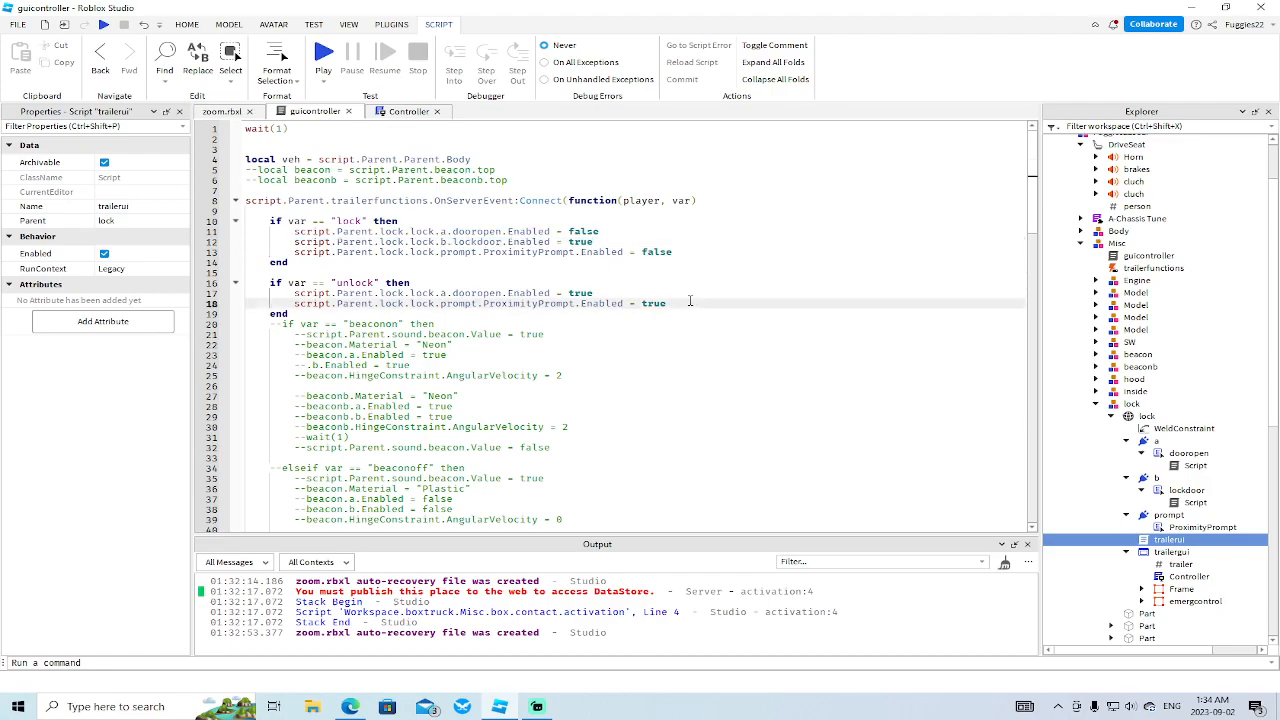
{"action": "key", "text": "Return"}
{"action": "key", "text": "ctrl+v"}
{"action": "key", "text": "BackSpace"}
{"action": "key", "text": "BackSpace"}
{"action": "key", "text": "BackSpace"}
{"action": "key", "text": "BackSpace"}
{"action": "type", "text": "false"}
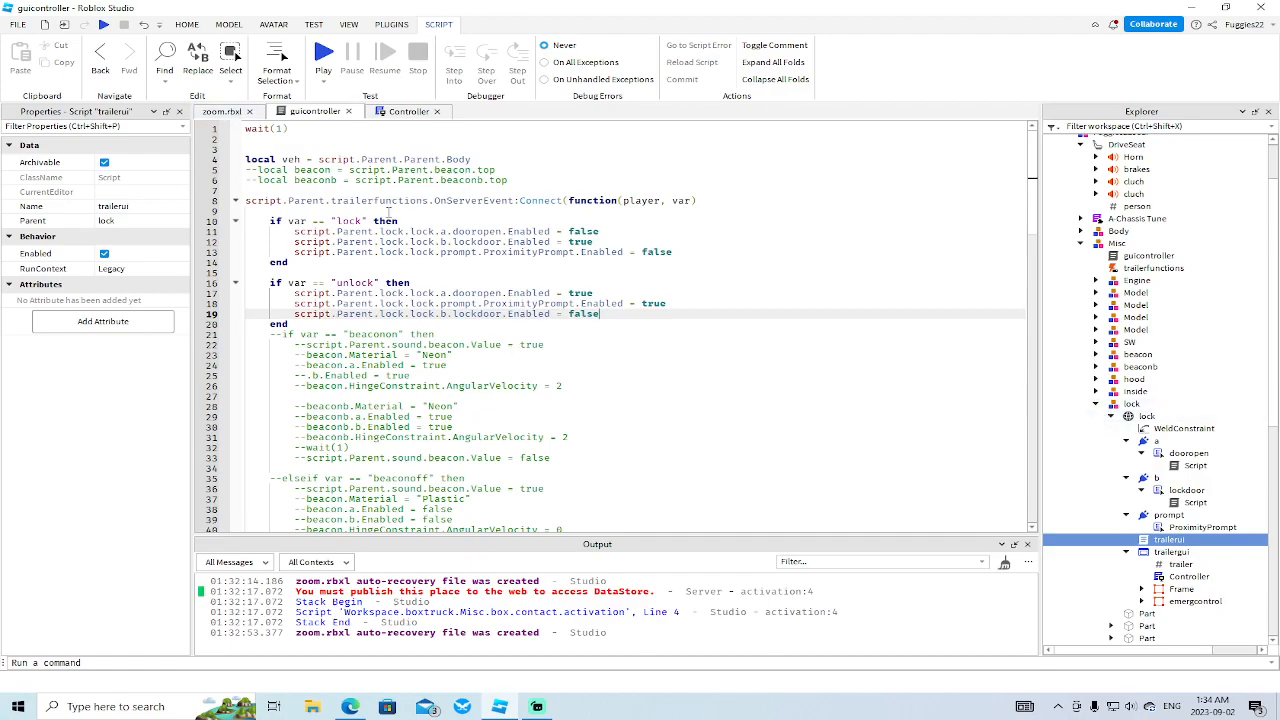
- Return to the zoom.rbxl 3D view and examine the Fire Rescue truck's rear and side
{"action": "left_click", "coordinate": [222, 111]}
{"action": "scroll", "coordinate": [640, 350], "scroll_direction": "up", "scroll_amount": 5}
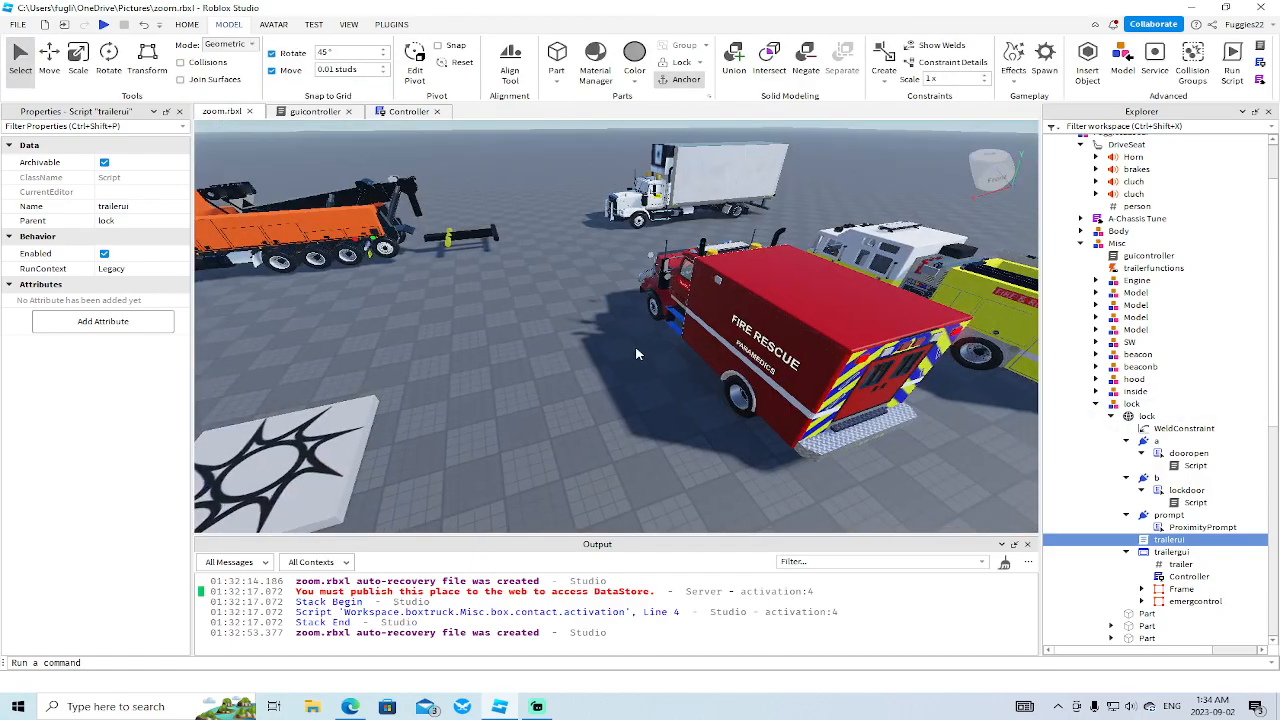
{"action": "right_click_drag", "start_coordinate": [665, 341], "coordinate": [734, 317]}
{"action": "scroll", "coordinate": [737, 314], "scroll_direction": "up", "scroll_amount": 4}
{"action": "right_click_drag", "start_coordinate": [633, 266], "coordinate": [543, 234]}
{"action": "scroll", "coordinate": [543, 234], "scroll_direction": "down", "scroll_amount": 2}
{"action": "scroll", "coordinate": [614, 271], "scroll_direction": "up", "scroll_amount": 3}
{"action": "right_click_drag", "start_coordinate": [614, 271], "coordinate": [686, 297]}
{"action": "scroll", "coordinate": [687, 298], "scroll_direction": "down", "scroll_amount": 6}
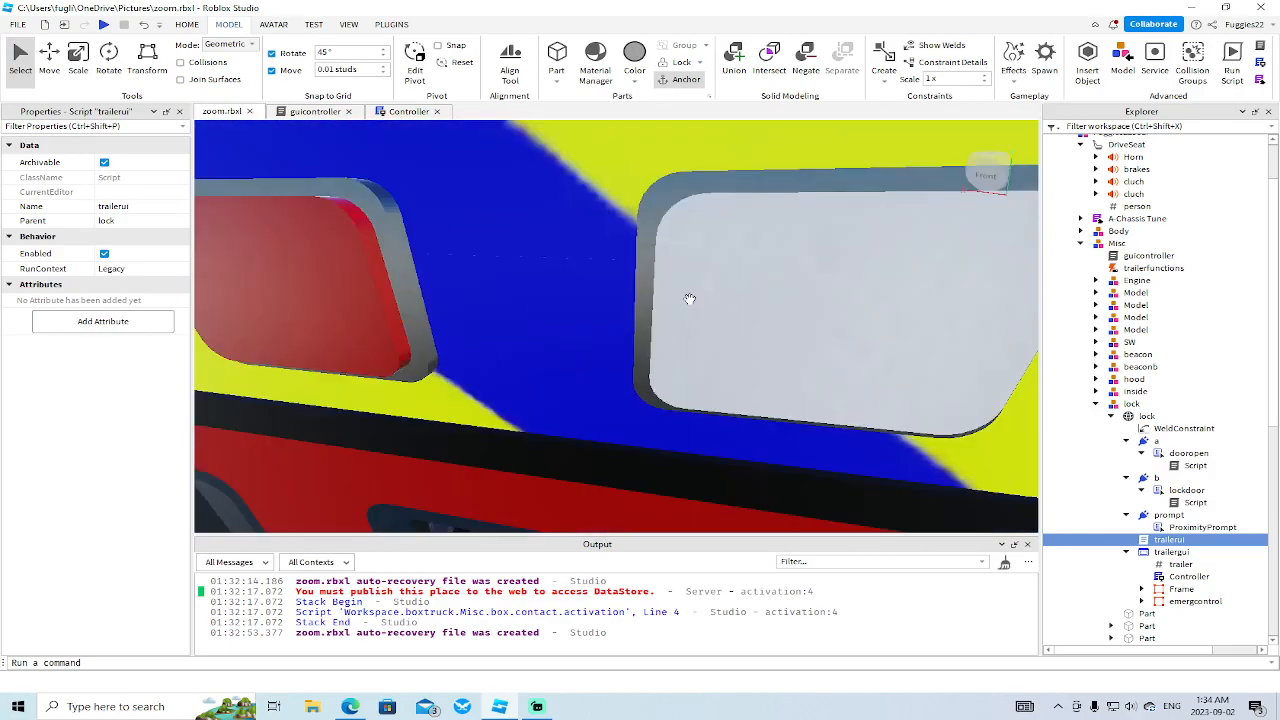
{"action": "scroll", "coordinate": [688, 299], "scroll_direction": "down", "scroll_amount": 1}
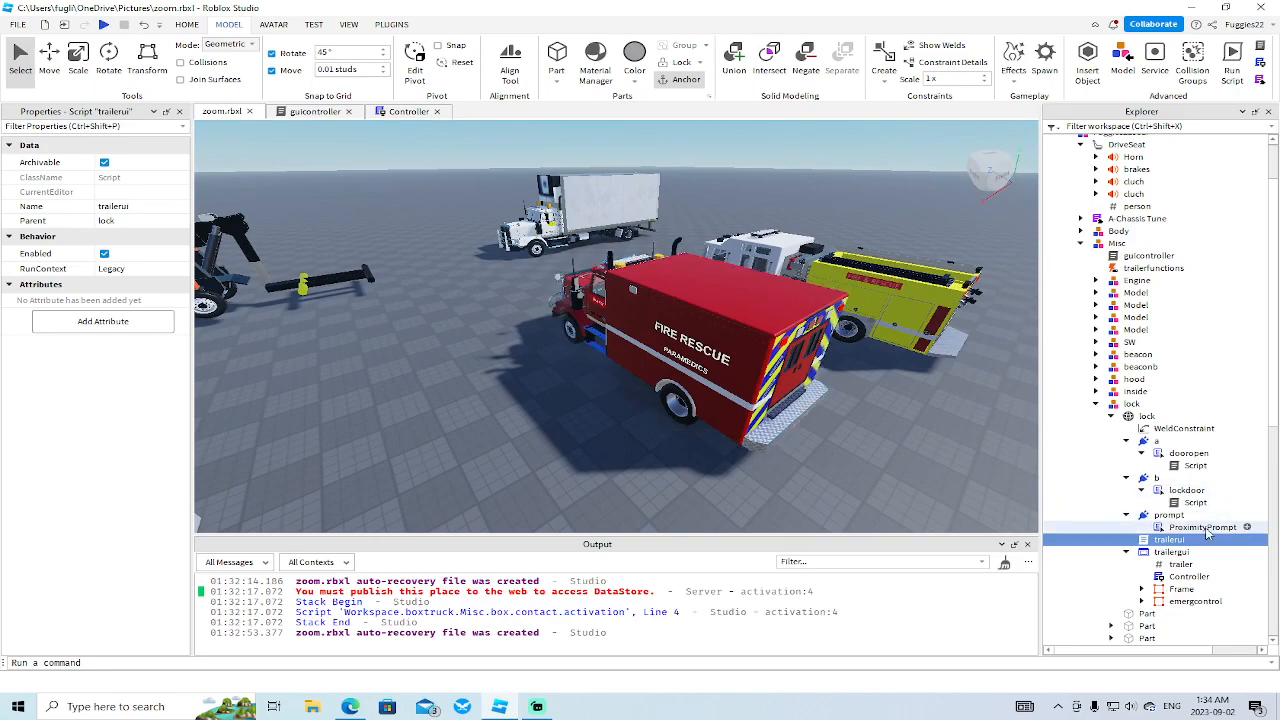
{"action": "right_click_drag", "start_coordinate": [545, 449], "coordinate": [487, 437]}
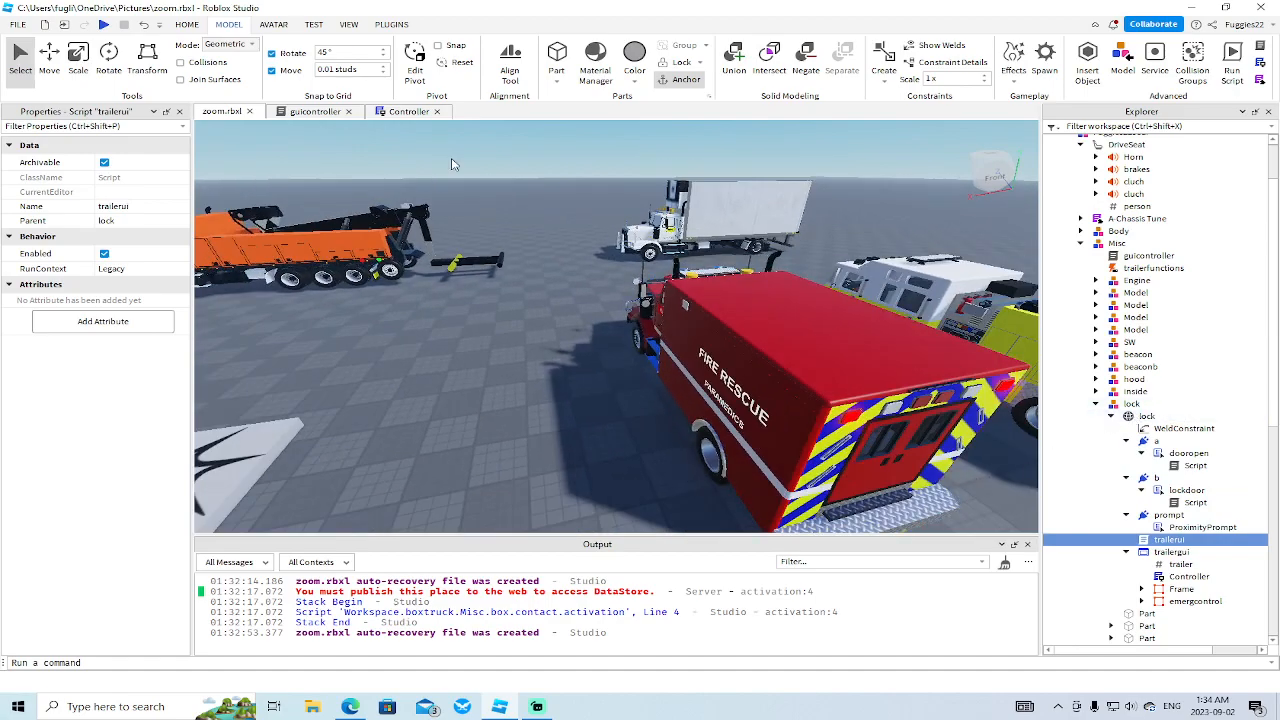
- Playtest the place, open the Fire Rescue truck's control GUI at its door, use Unlock, and stop the test
{"action": "left_click", "coordinate": [105, 26]}
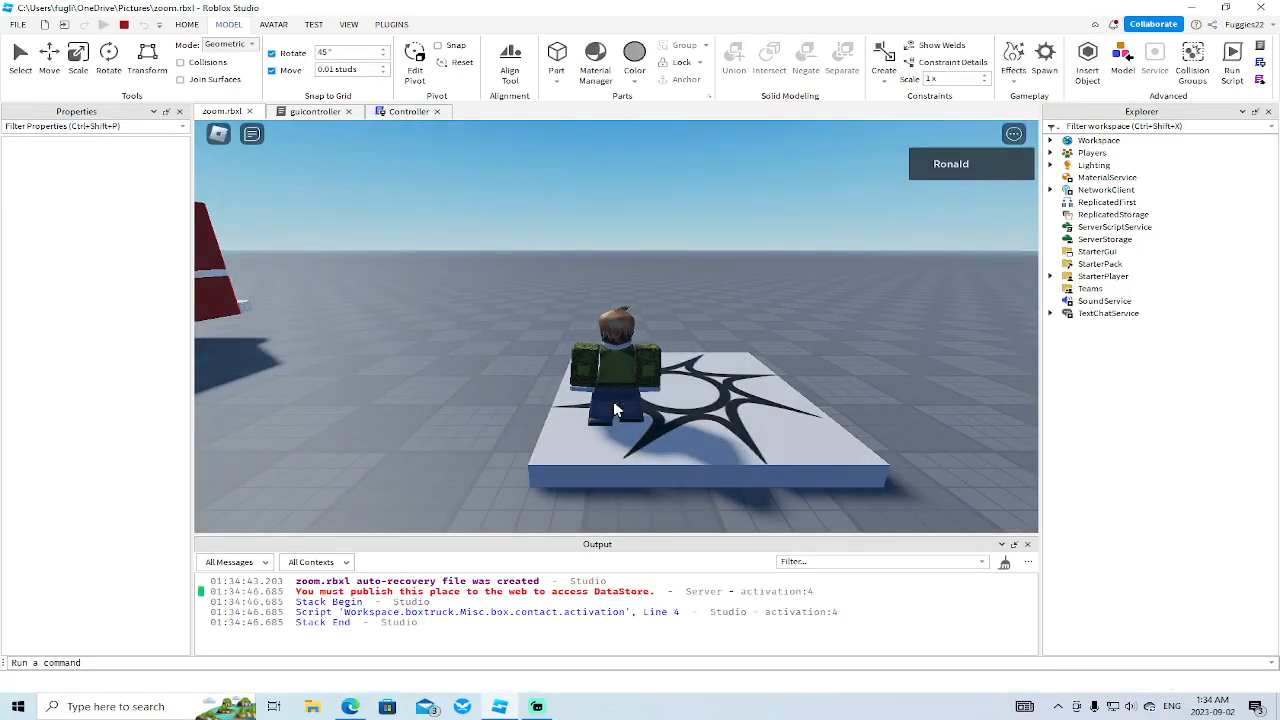
{"action": "right_click_drag", "start_coordinate": [852, 388], "coordinate": [852, 388]}
{"action": "key", "text": "w"}
{"action": "key", "text": "w"}
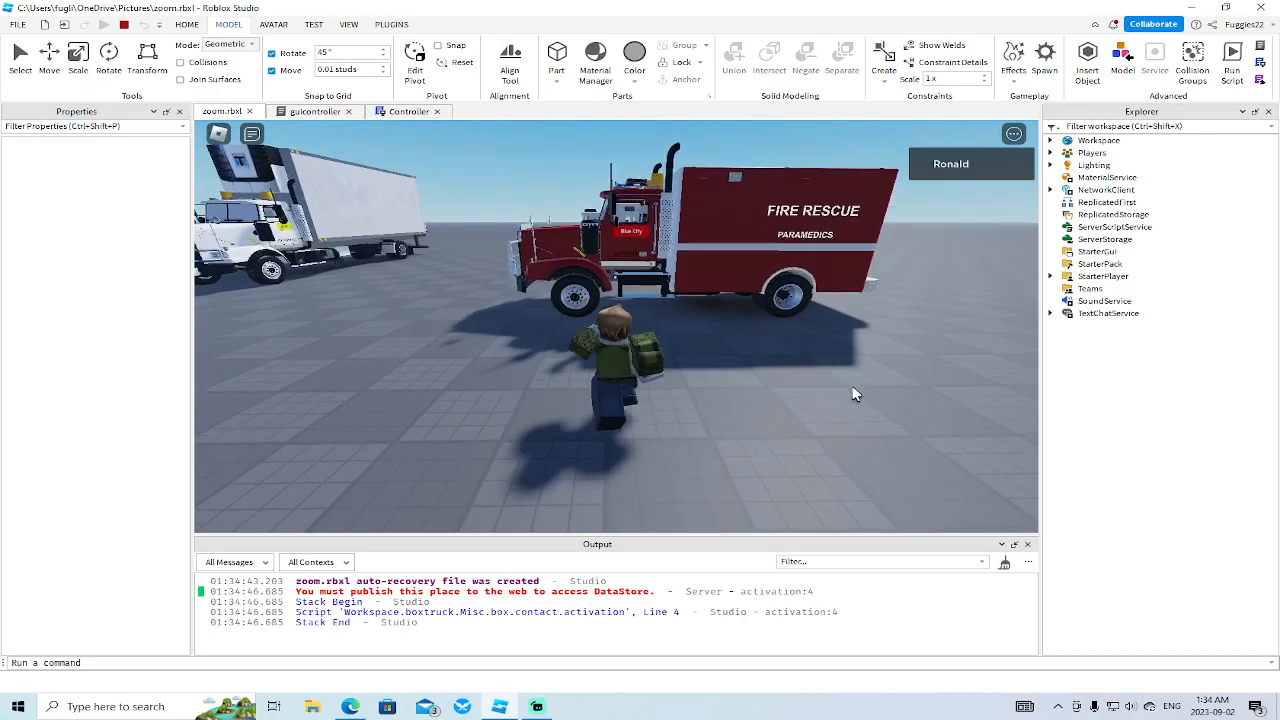
{"action": "key", "text": "e"}
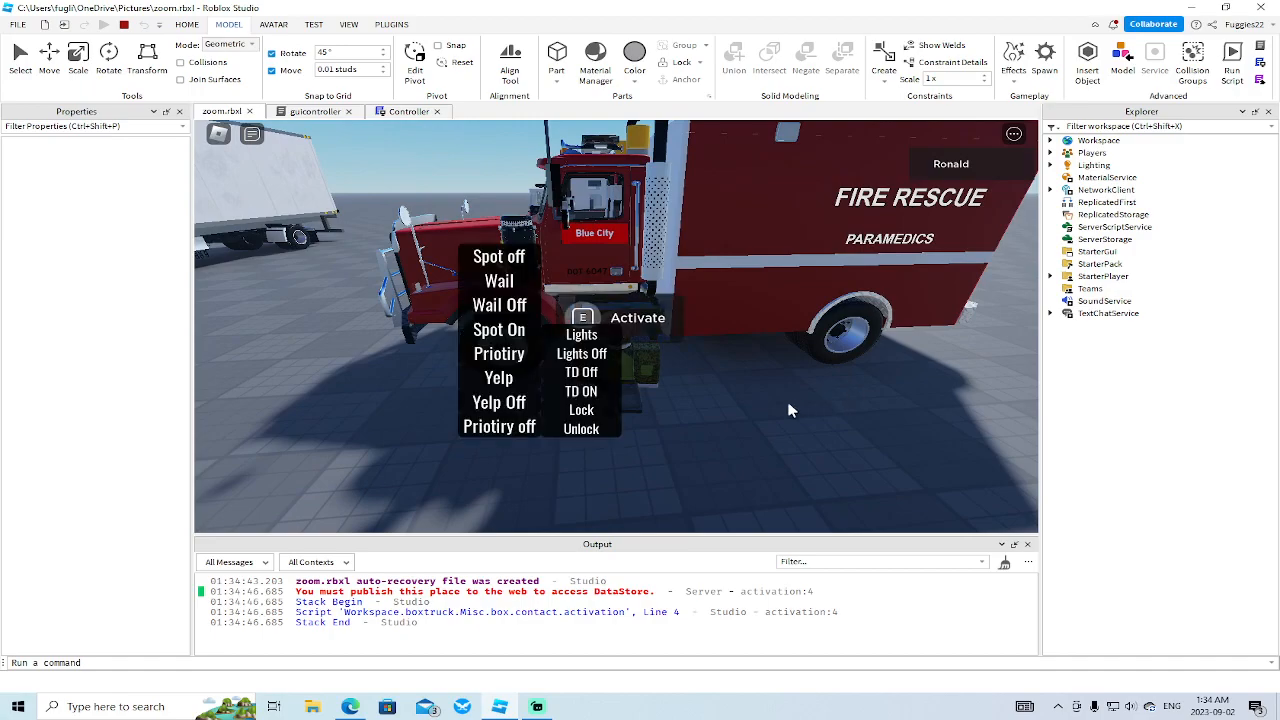
{"action": "left_click", "coordinate": [588, 432]}
{"action": "right_click_drag", "start_coordinate": [674, 413], "coordinate": [689, 408]}
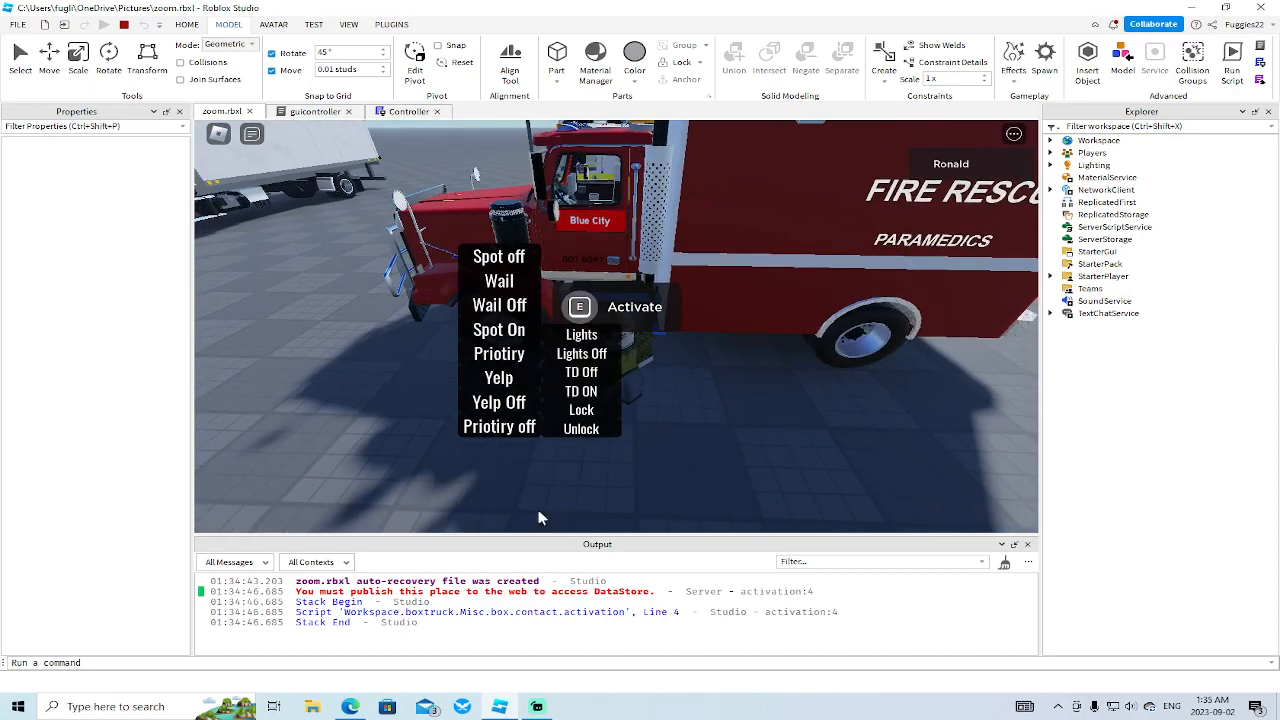
{"action": "left_click", "coordinate": [590, 431]}
{"action": "left_click", "coordinate": [129, 26]}
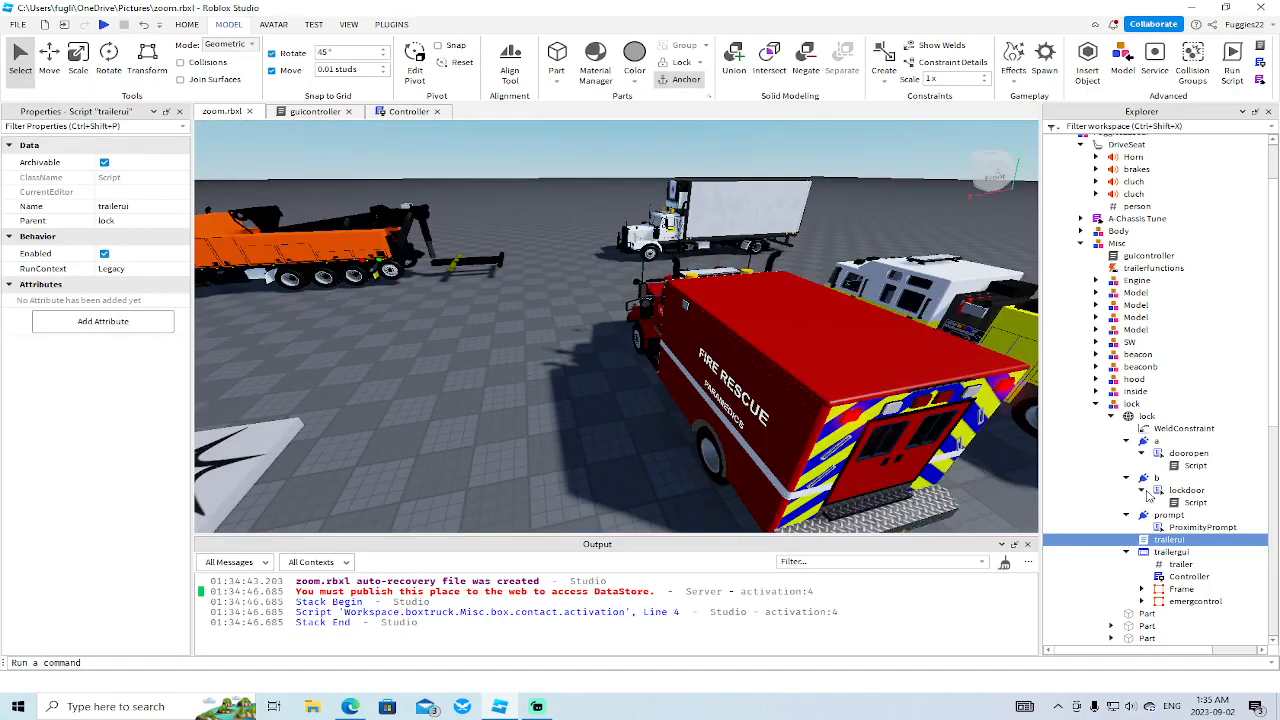
- Examine the Controller script's lock and unlock lines and the contents of emergcontrol's lock and unlock buttons
{"action": "double_click", "coordinate": [1186, 576]}
{"action": "scroll", "coordinate": [818, 410], "scroll_direction": "down", "scroll_amount": 3}
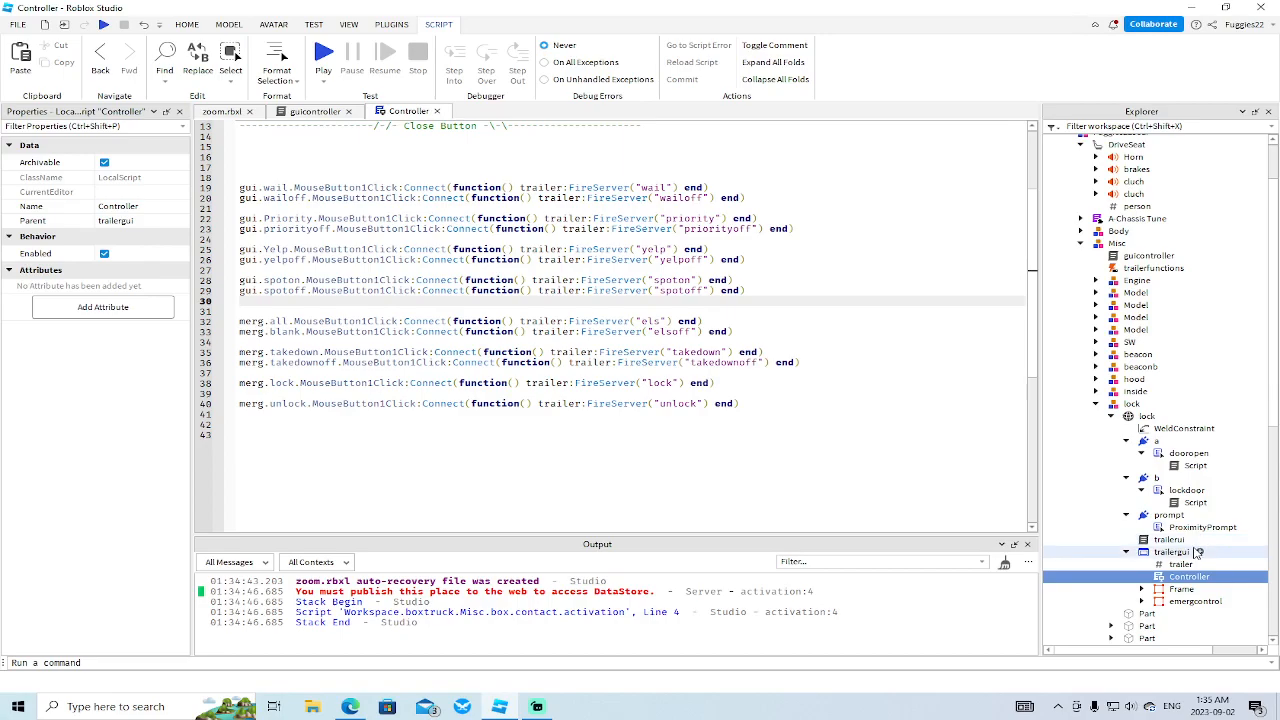
{"action": "scroll", "coordinate": [1140, 568], "scroll_direction": "down", "scroll_amount": 1}
{"action": "left_click", "coordinate": [1141, 567]}
{"action": "scroll", "coordinate": [1182, 568], "scroll_direction": "down", "scroll_amount": 3}
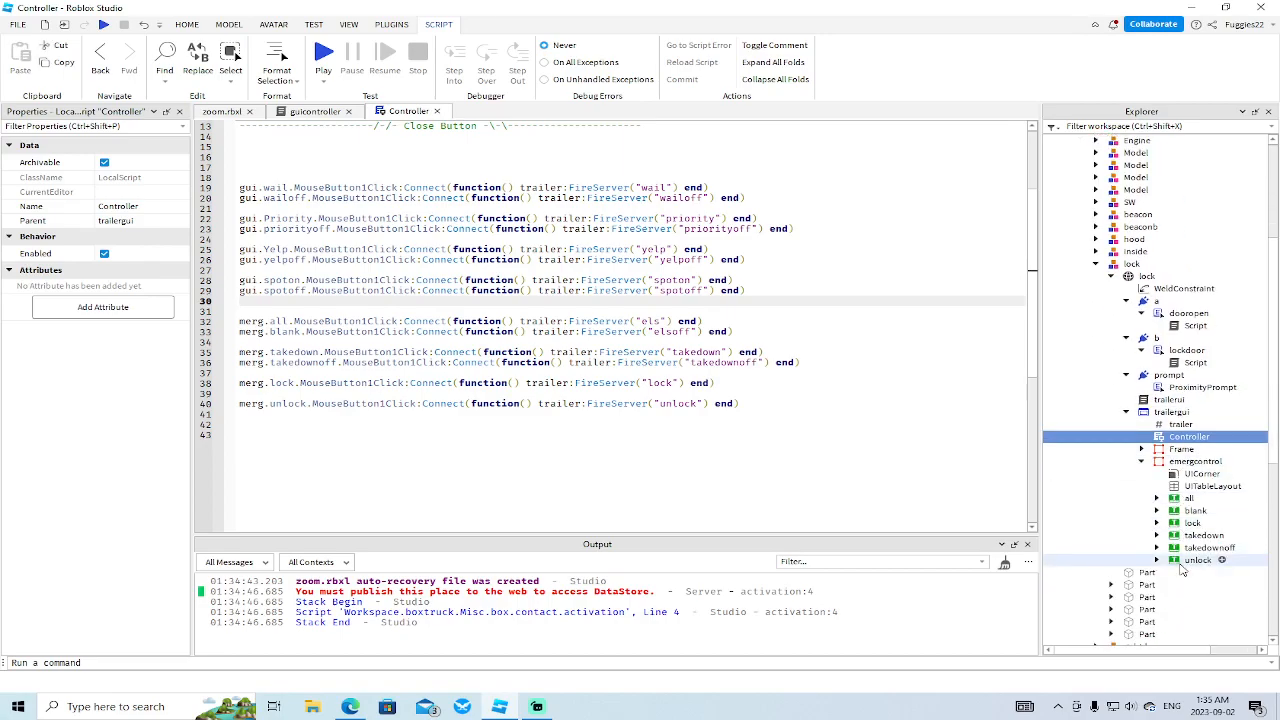
{"action": "left_click", "coordinate": [1157, 523]}
{"action": "left_click", "coordinate": [1157, 572]}
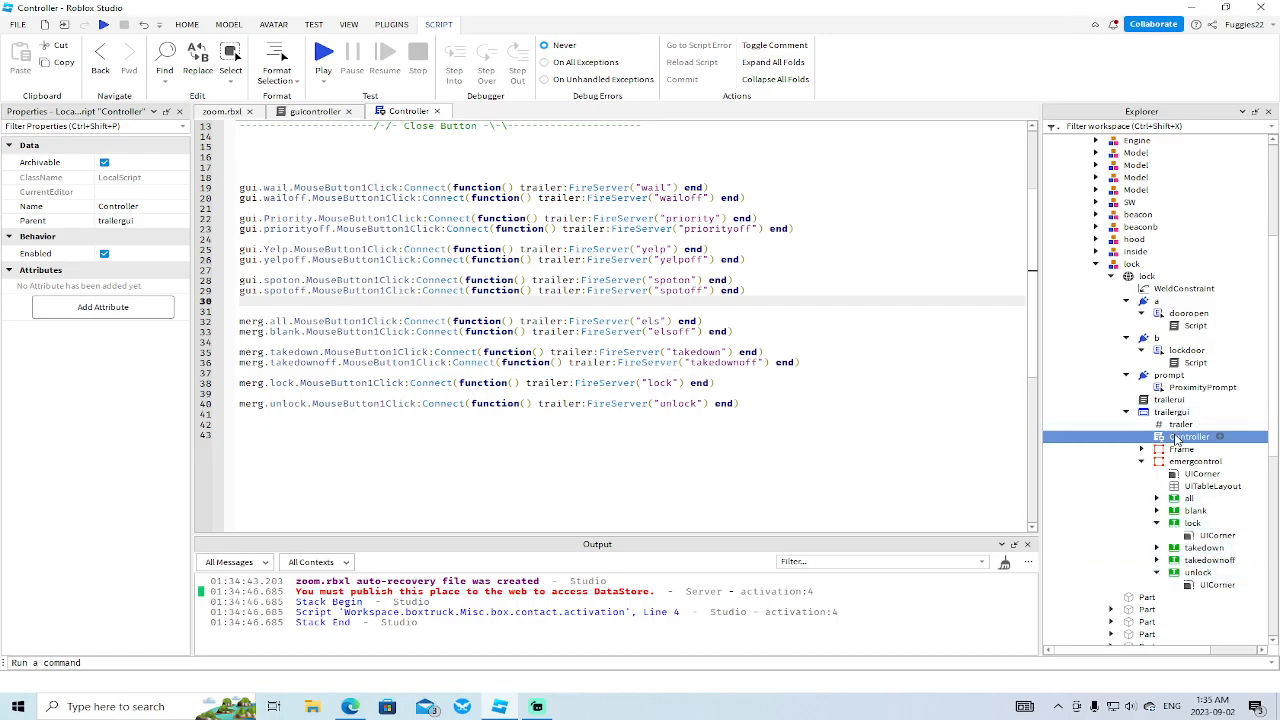
{"action": "left_click", "coordinate": [1126, 375]}
{"action": "left_click", "coordinate": [1126, 338]}
{"action": "left_click", "coordinate": [1126, 301]}
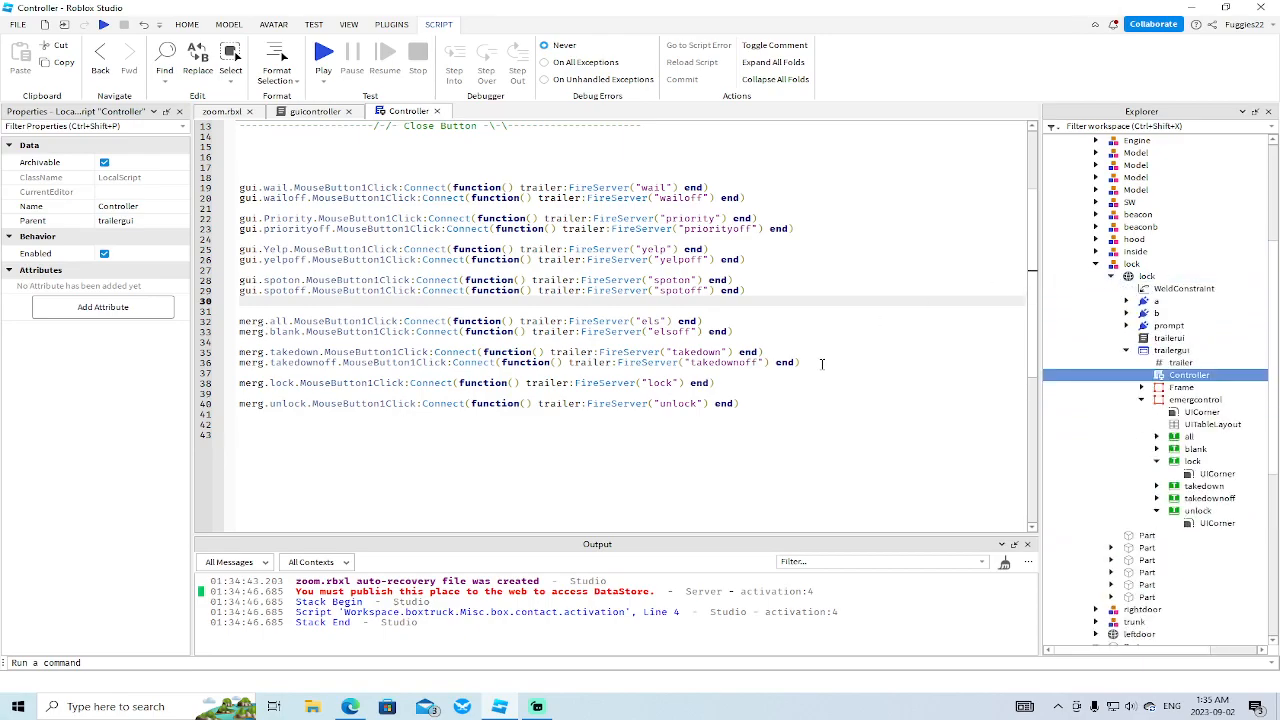
{"action": "scroll", "coordinate": [1120, 338], "scroll_direction": "up", "scroll_amount": 6}
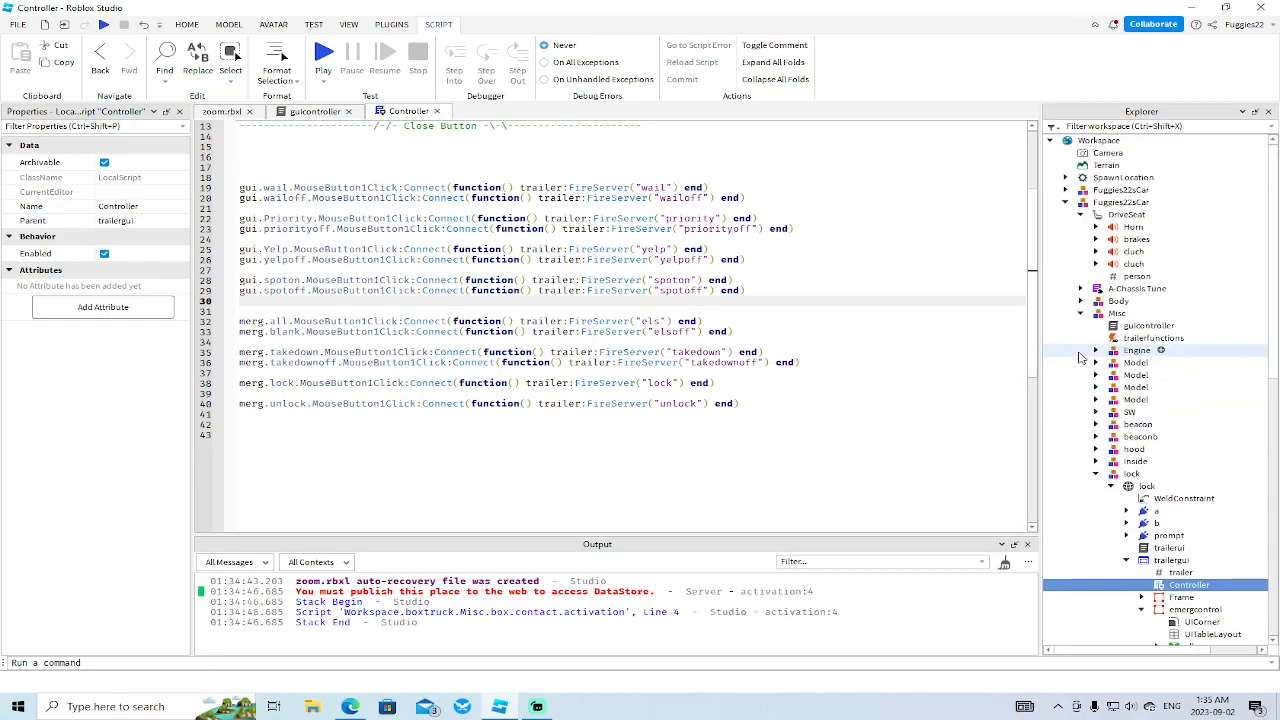
- In the guicontroller script's "unlock" condition, set the ProximityPrompt line's Enabled value to false
{"action": "double_click", "coordinate": [1138, 326]}
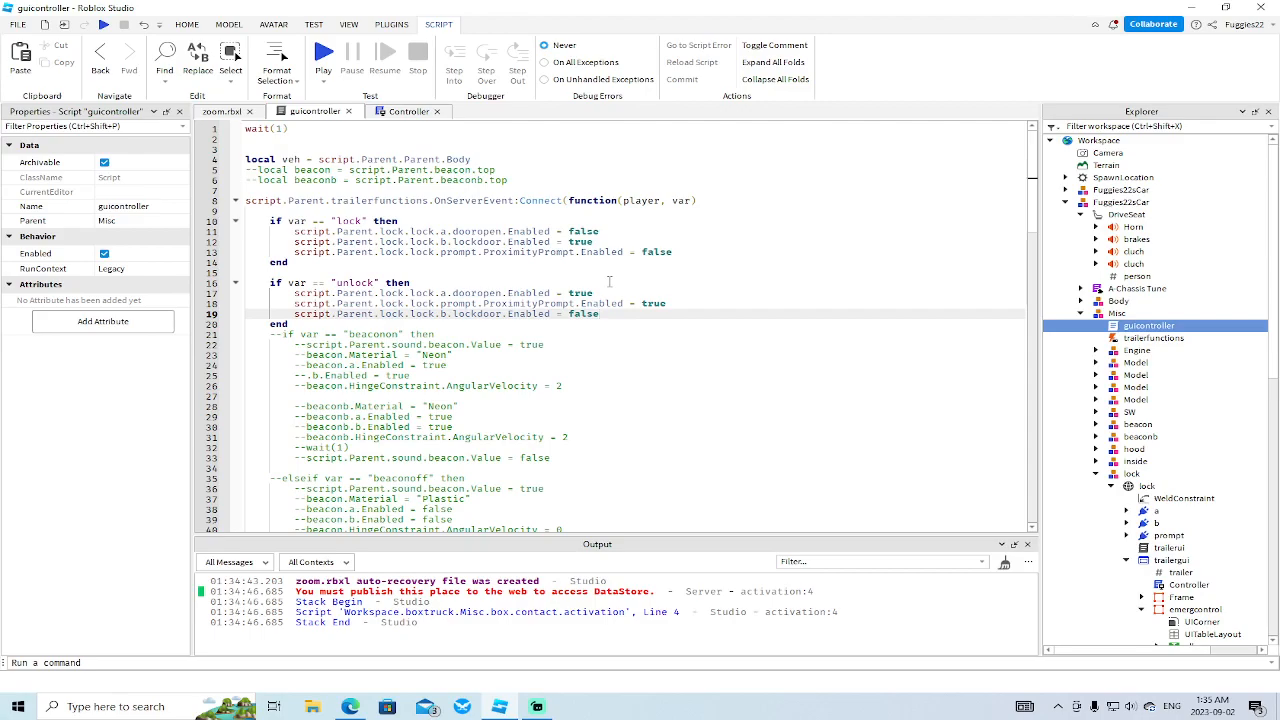
{"action": "left_click", "coordinate": [684, 305]}
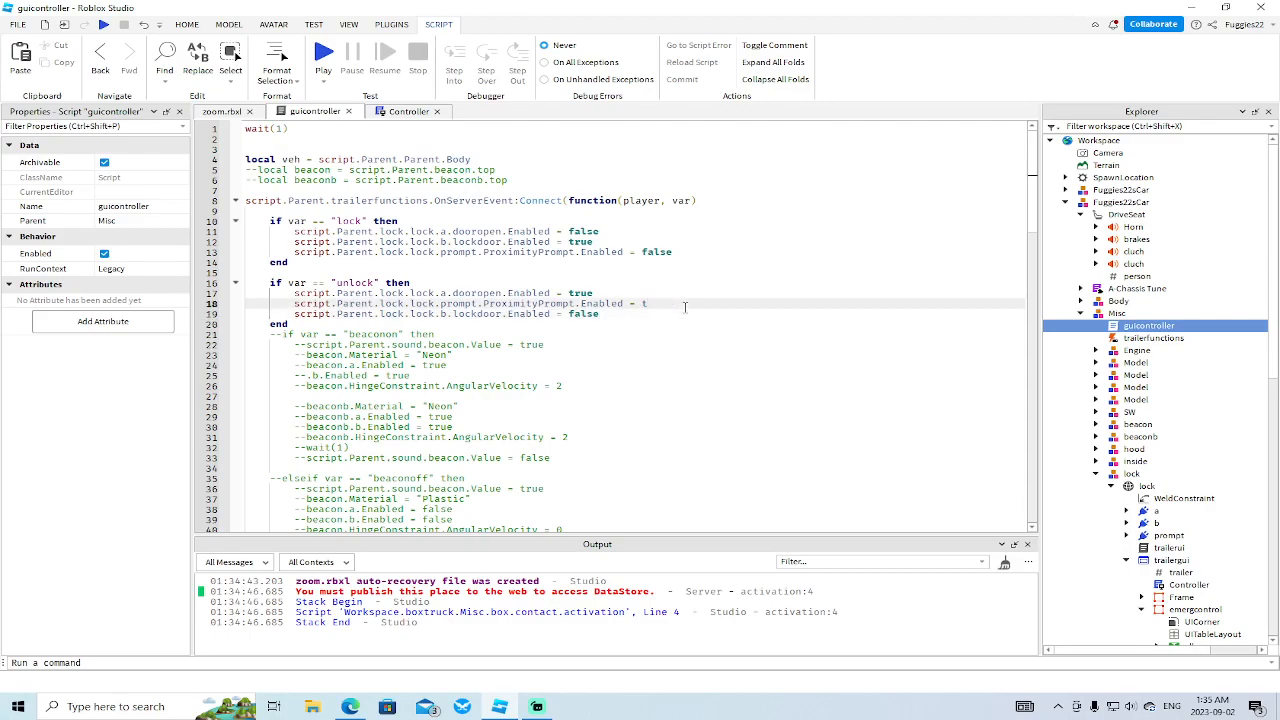
{"action": "type", "text": "false"}
{"action": "key", "text": "BackSpace"}
{"action": "type", "text": "false"}
- Delete the ProximityPrompt line from the "lock" condition of the guicontroller script
{"action": "left_click_drag", "start_coordinate": [683, 252], "coordinate": [250, 253]}
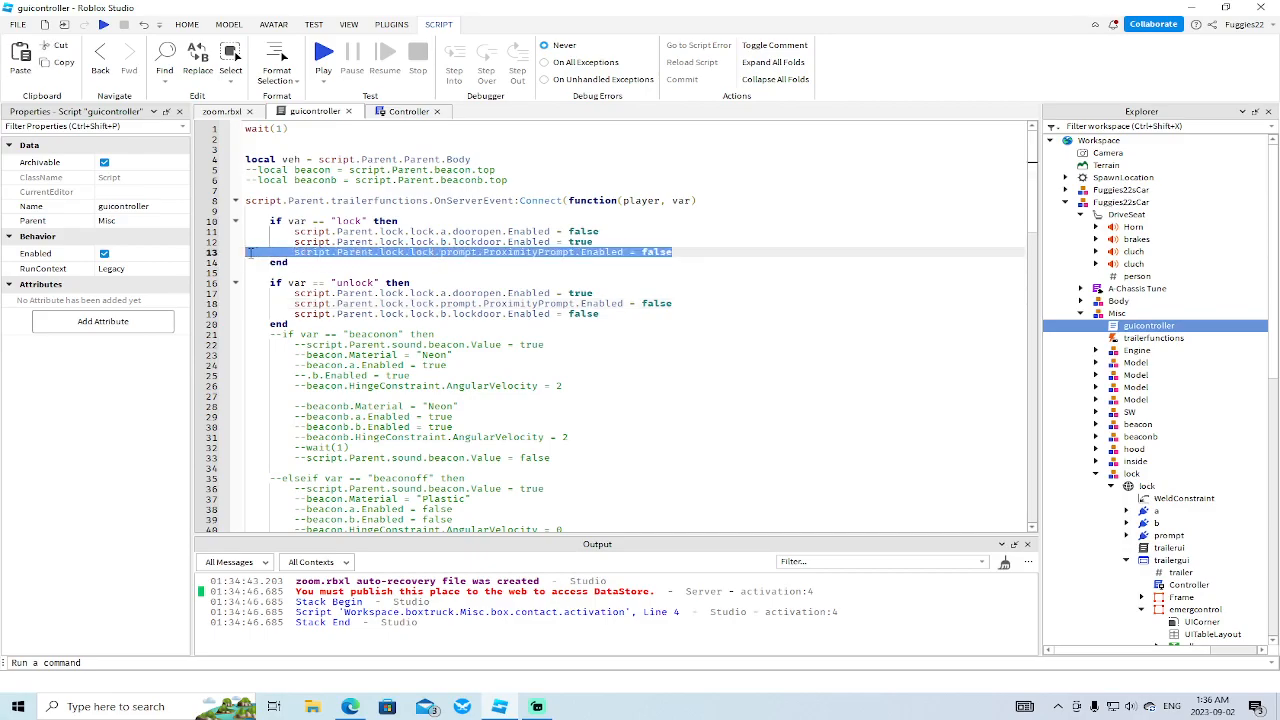
{"action": "key", "text": "BackSpace"}
{"action": "key", "text": "BackSpace"}
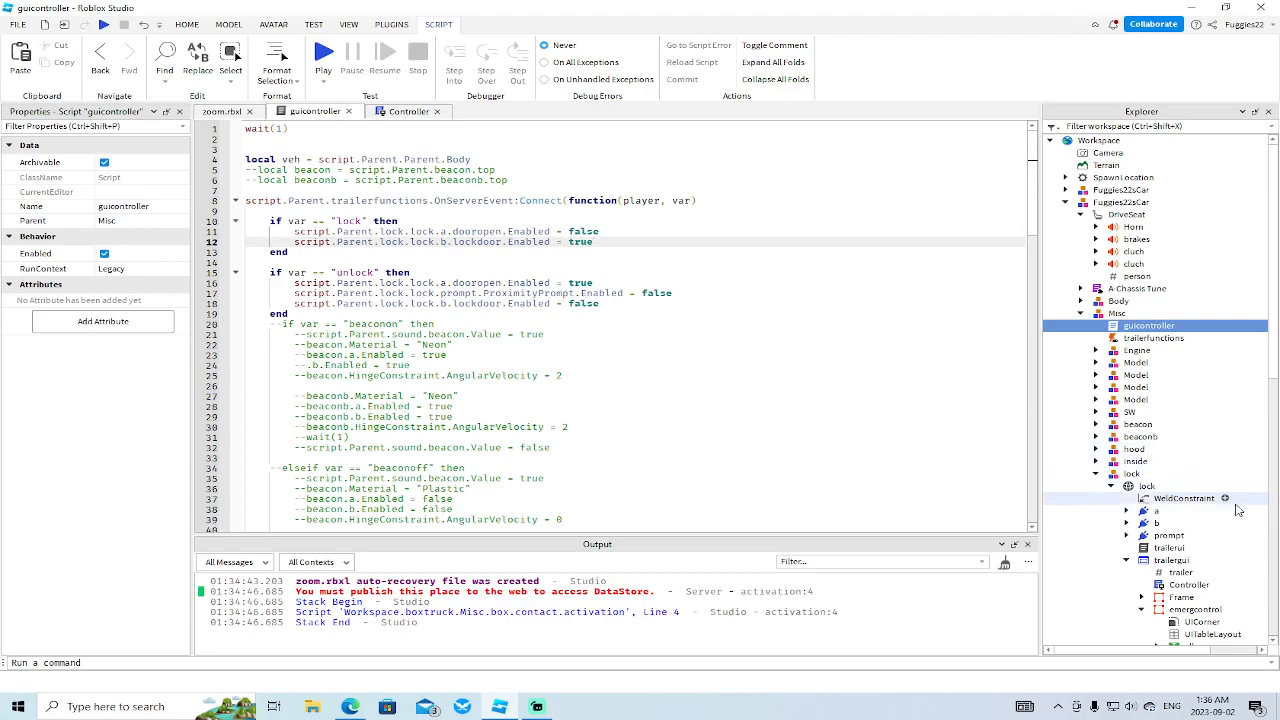
- Check the properties of the ProximityPrompt under prompt and of the dooropen prompt under a
{"action": "scroll", "coordinate": [1198, 562], "scroll_direction": "down", "scroll_amount": 1}
{"action": "left_click", "coordinate": [1127, 500]}
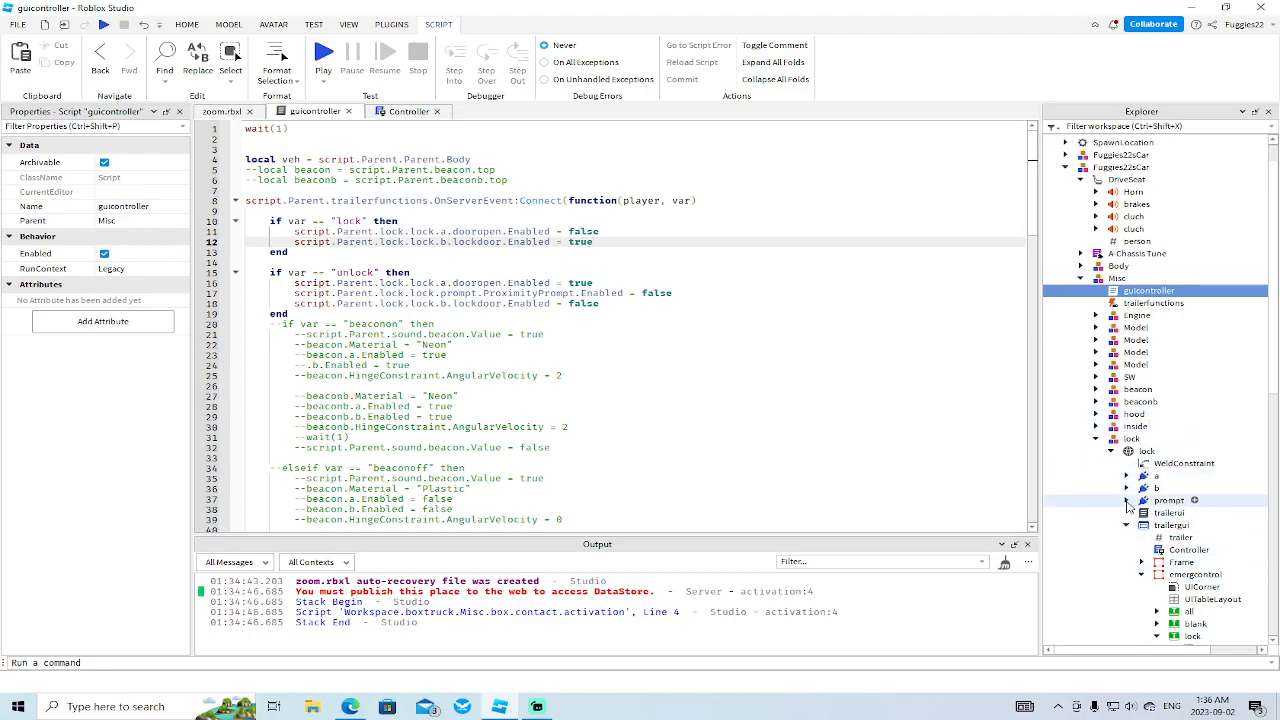
{"action": "left_click", "coordinate": [1168, 513]}
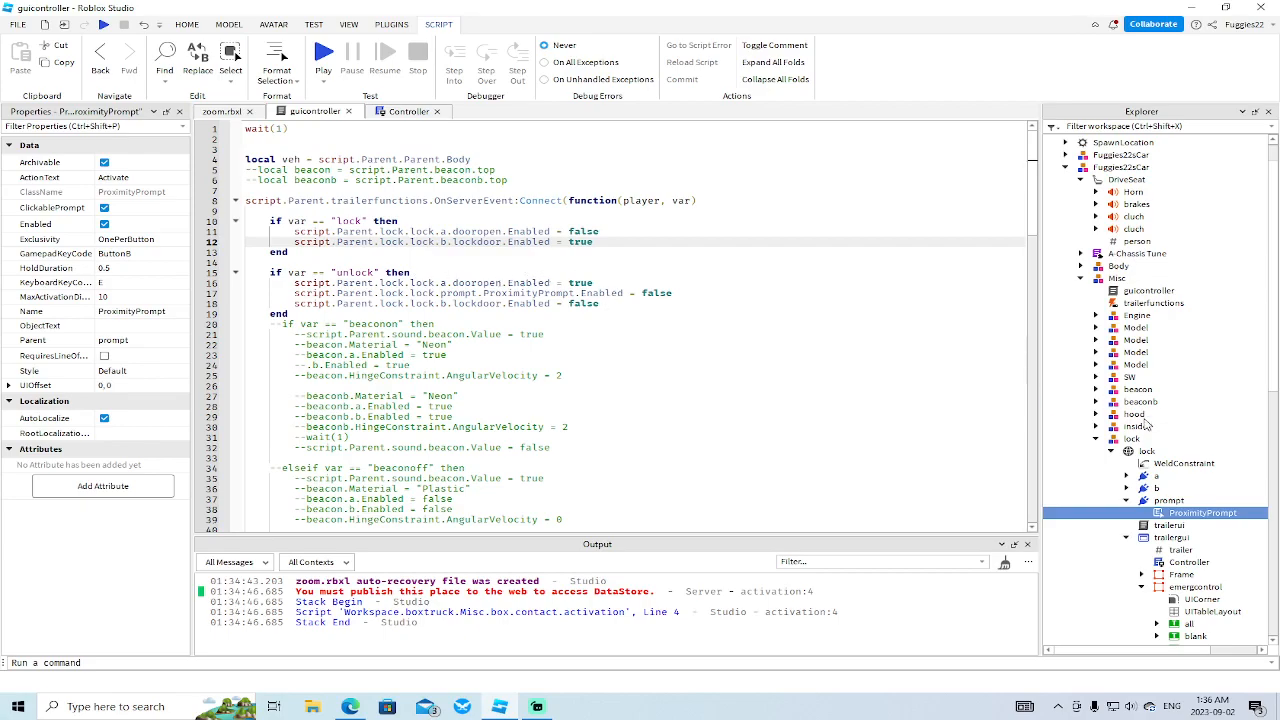
{"action": "left_click", "coordinate": [1127, 476]}
{"action": "left_click", "coordinate": [1185, 489]}
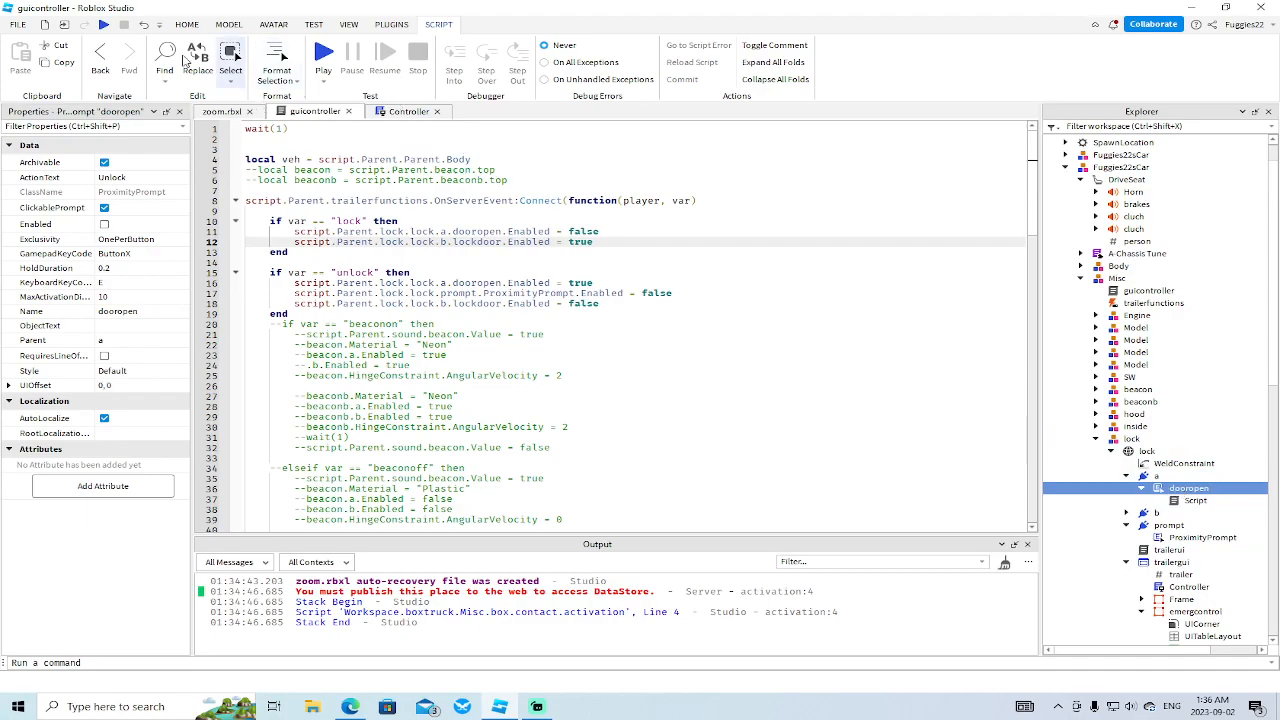
- Playtest the Fire Rescue truck by activating its controls, using Unlock, unlocking the door and sitting in the driver seat
{"action": "left_click", "coordinate": [105, 25]}
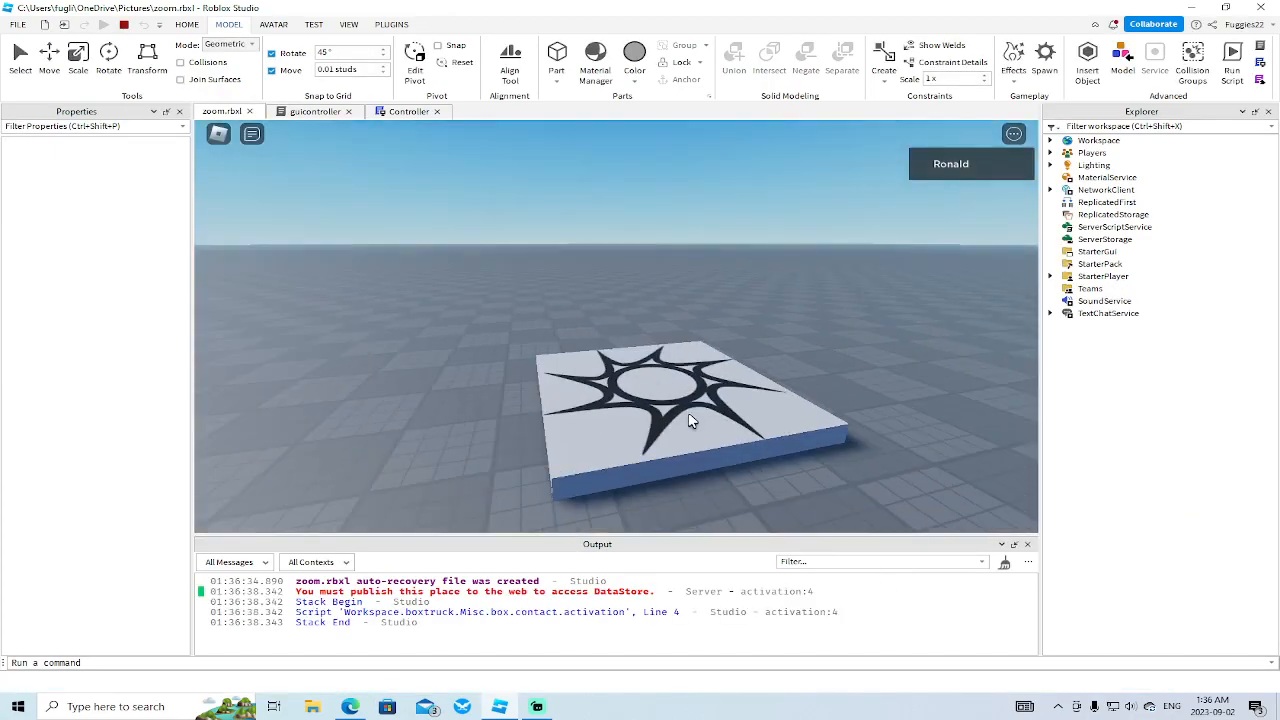
{"action": "right_click_drag", "start_coordinate": [688, 414], "coordinate": [688, 414]}
{"action": "key", "text": "w"}
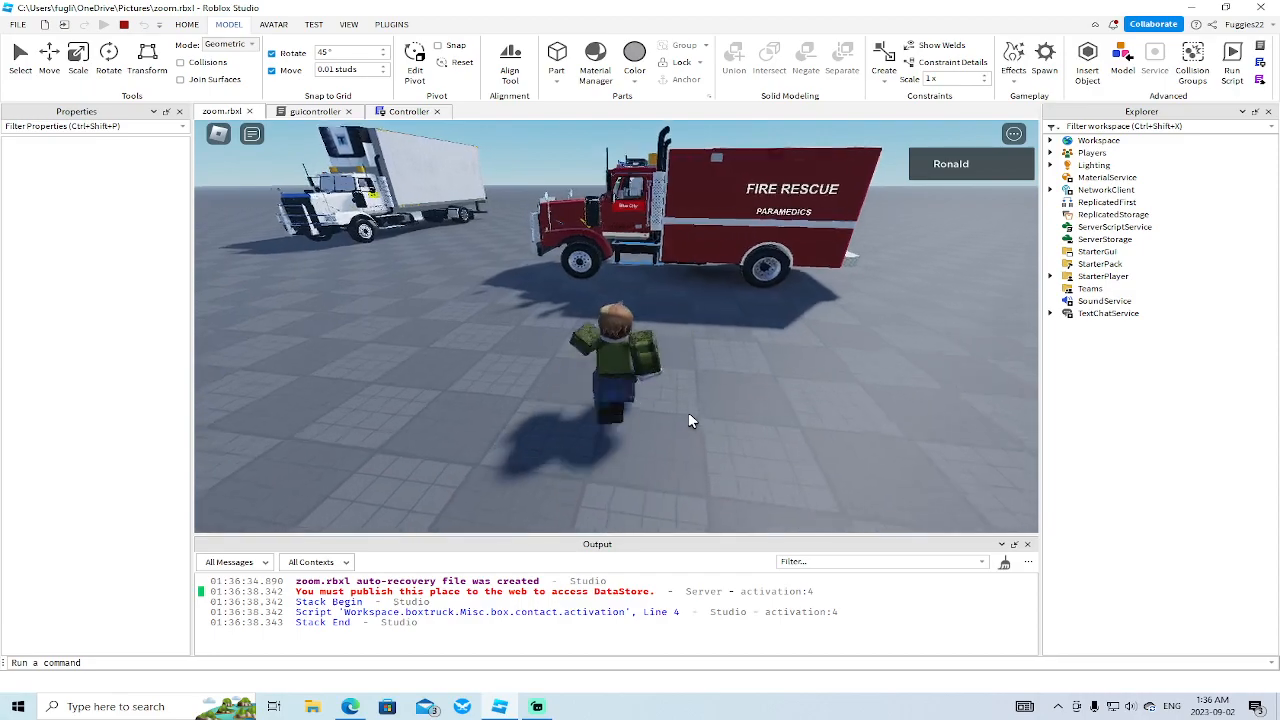
{"action": "key", "text": "e"}
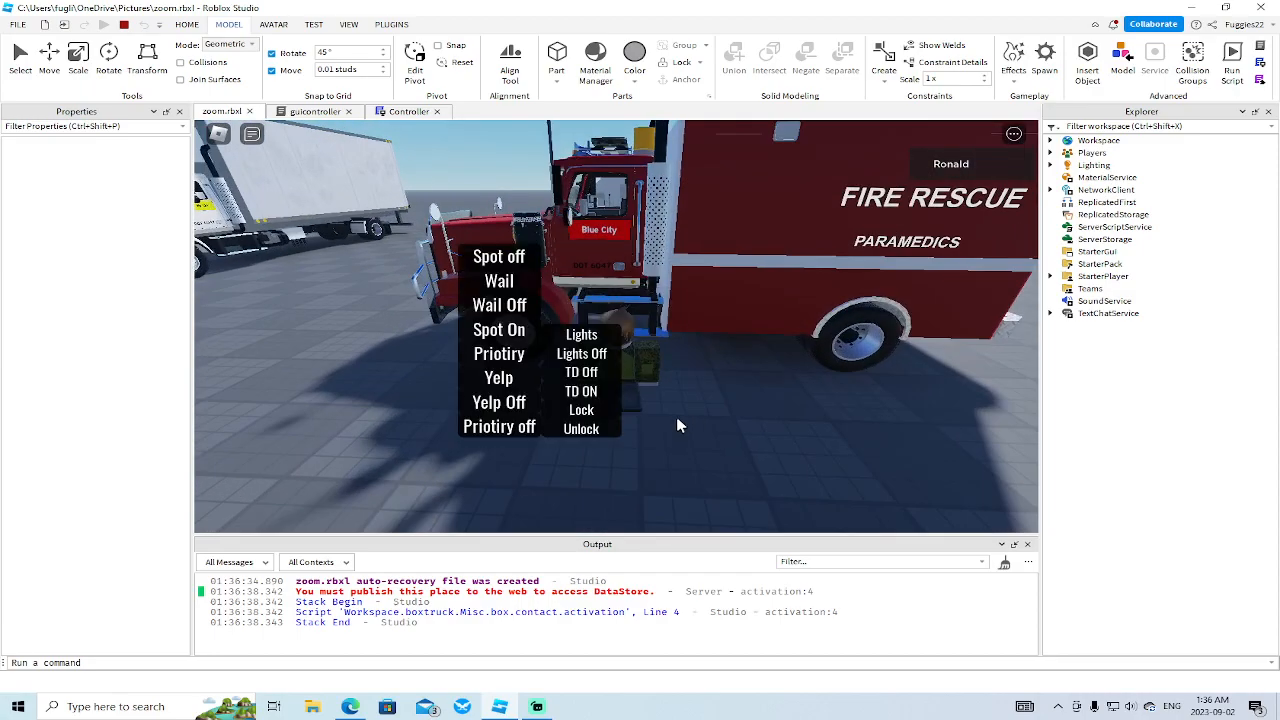
{"action": "left_click", "coordinate": [581, 429]}
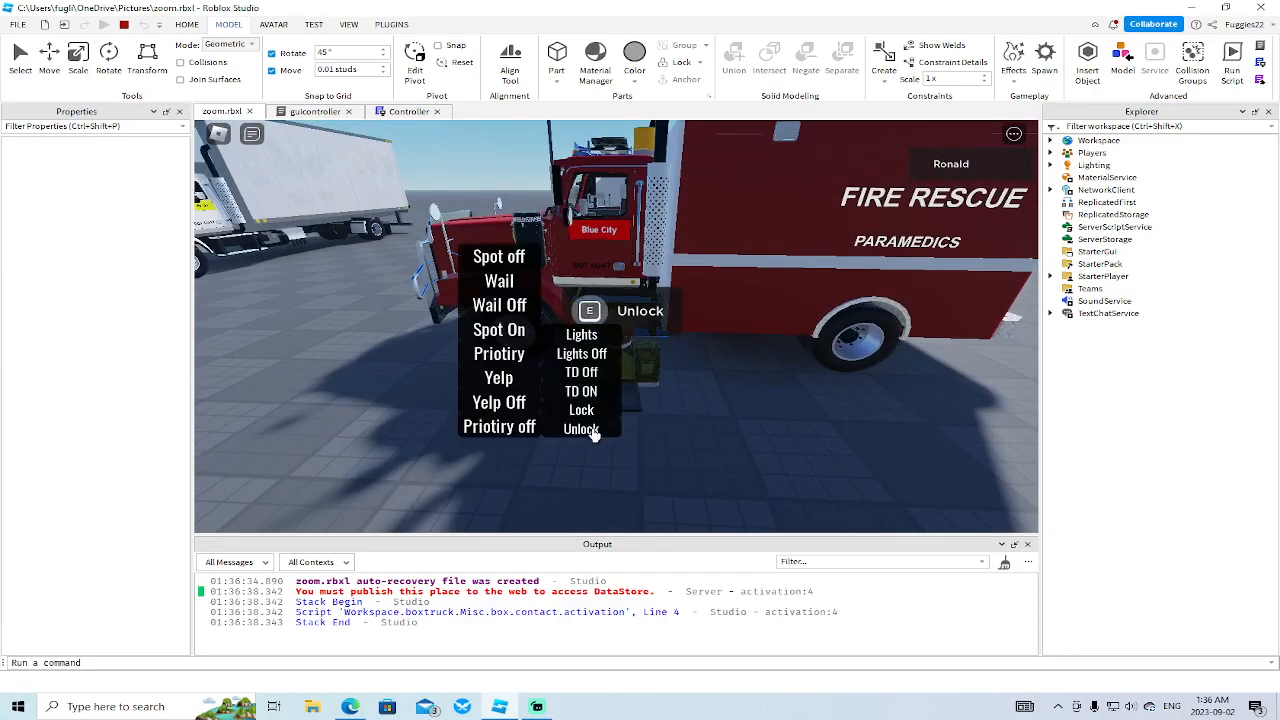
{"action": "key", "text": "e"}
{"action": "right_click_drag", "start_coordinate": [699, 440], "coordinate": [699, 440]}
{"action": "key", "text": "e"}
{"action": "scroll", "coordinate": [699, 435], "scroll_direction": "up", "scroll_amount": 2}
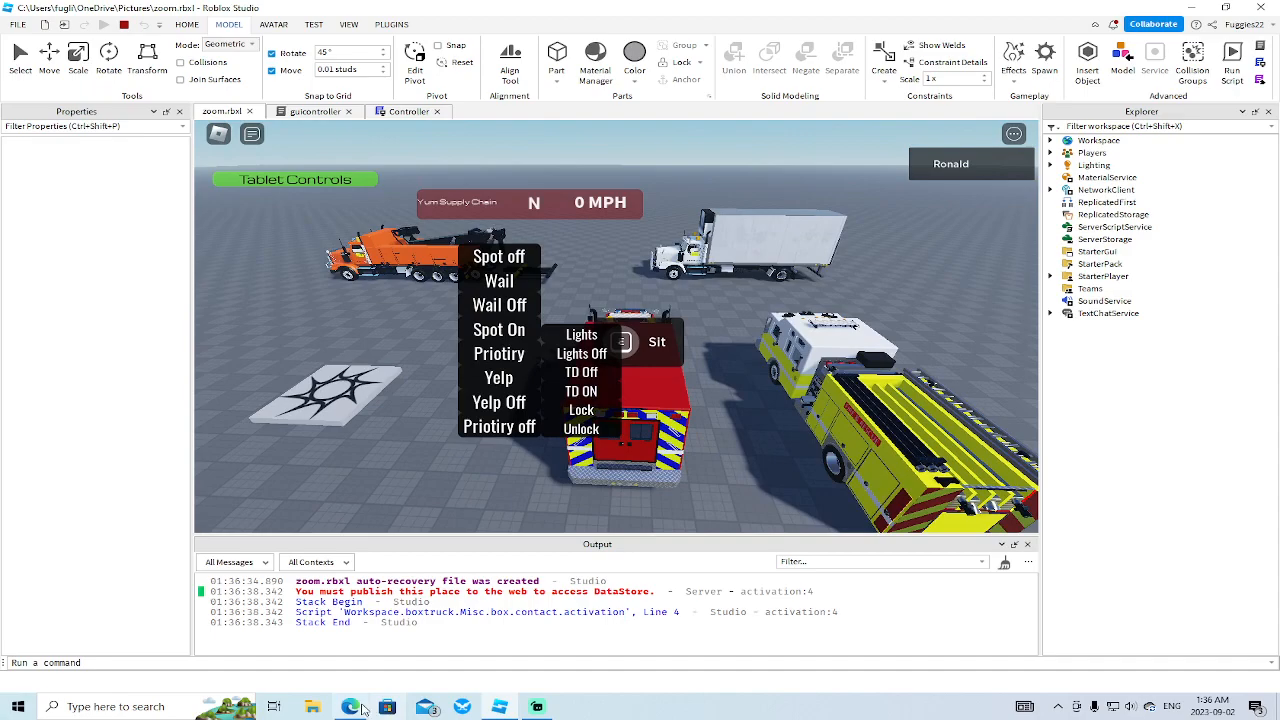
{"action": "left_click", "coordinate": [350, 706]}
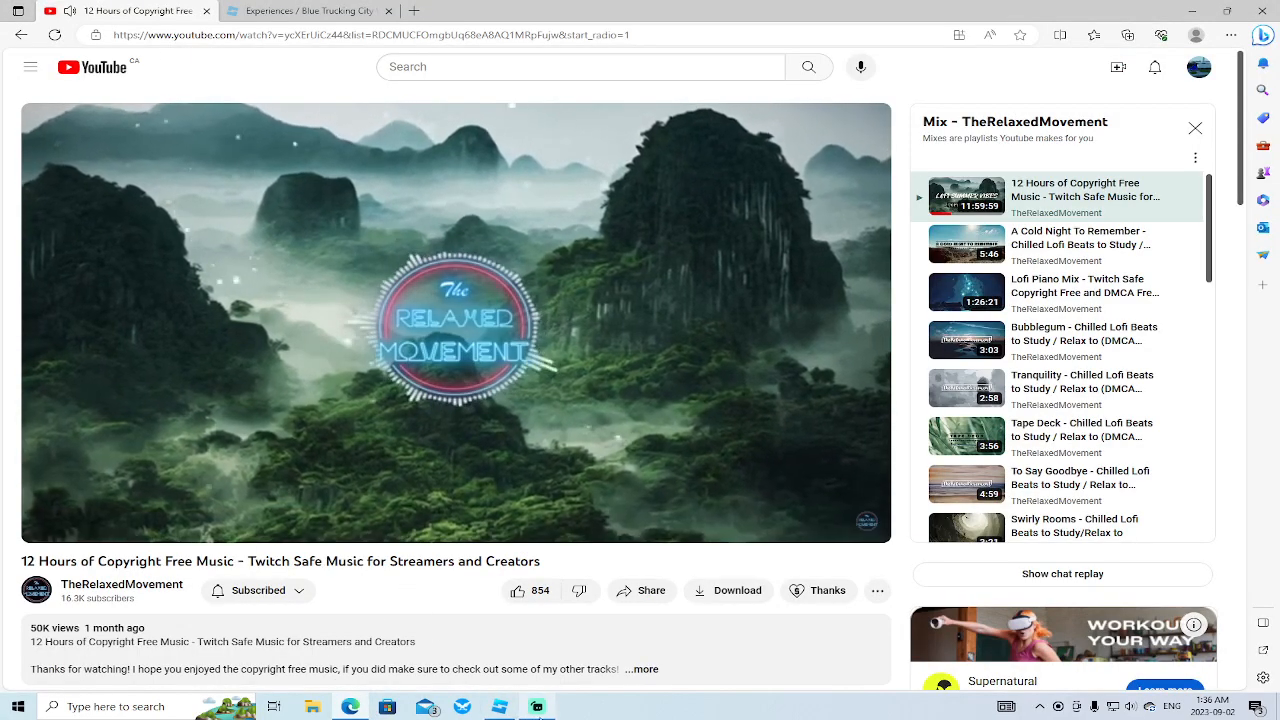
{"action": "left_click", "coordinate": [538, 707]}
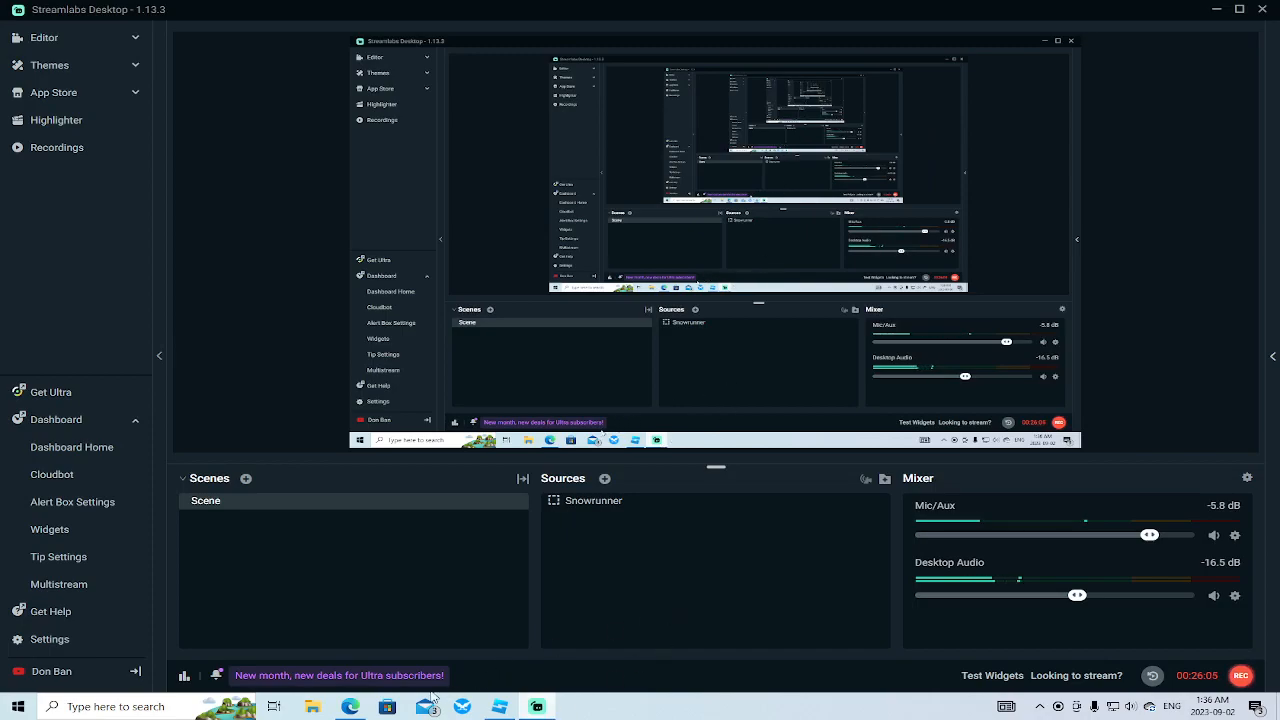
{"action": "left_click", "coordinate": [499, 707]}
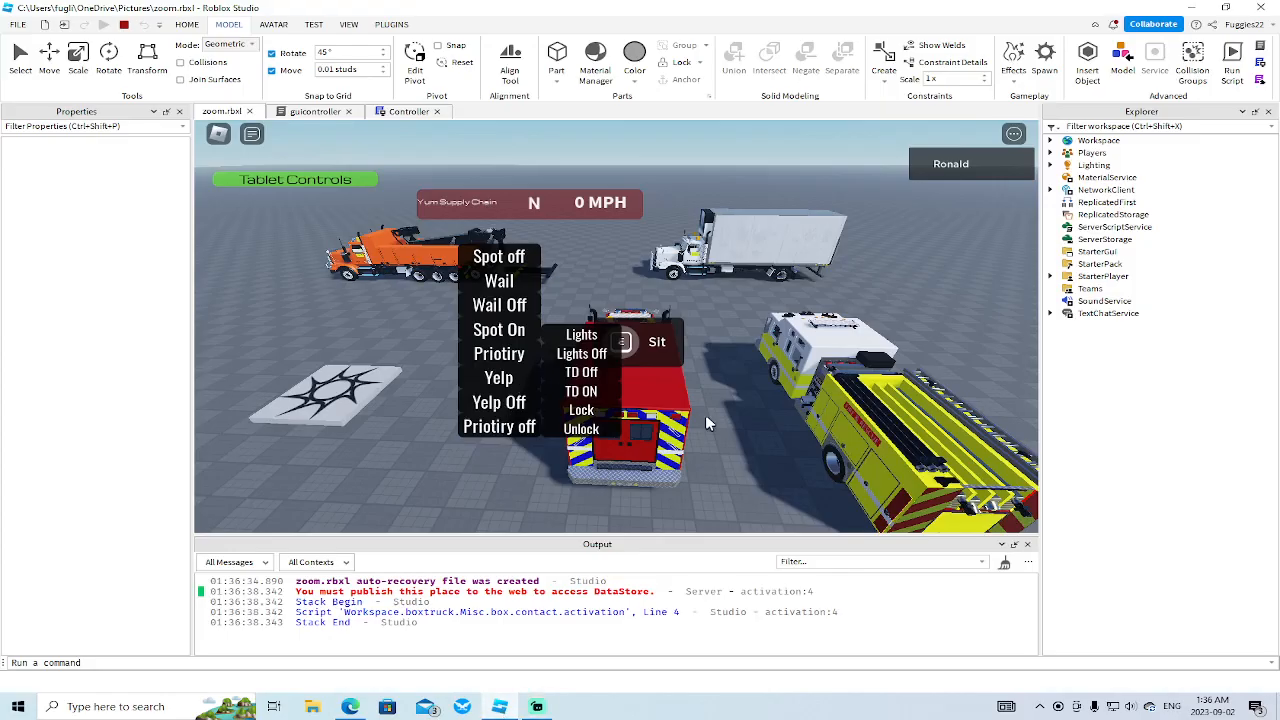
{"action": "right_click_drag", "start_coordinate": [739, 452], "coordinate": [739, 450]}
- Stop the playtest and expand the boxtruck model down to the trailergui inside the Misc group's Part
{"action": "left_click", "coordinate": [122, 26]}
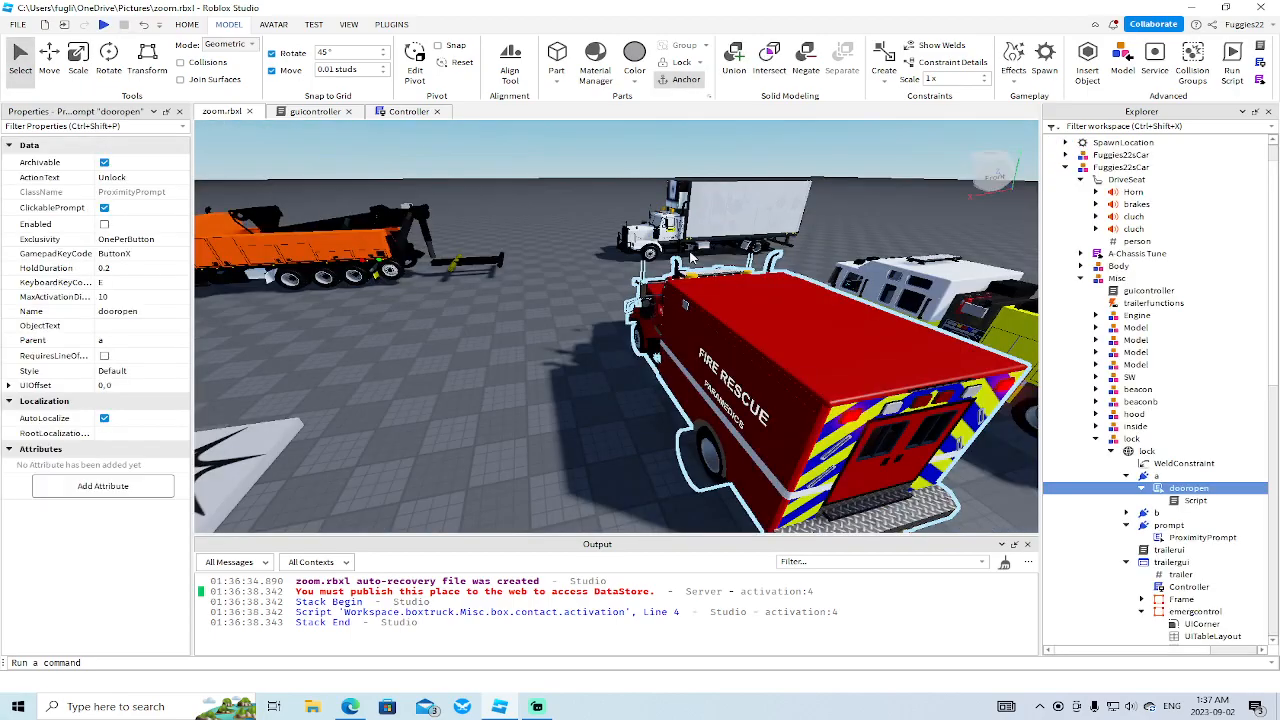
{"action": "left_click", "coordinate": [698, 222]}
{"action": "scroll", "coordinate": [1093, 480], "scroll_direction": "down", "scroll_amount": 5}
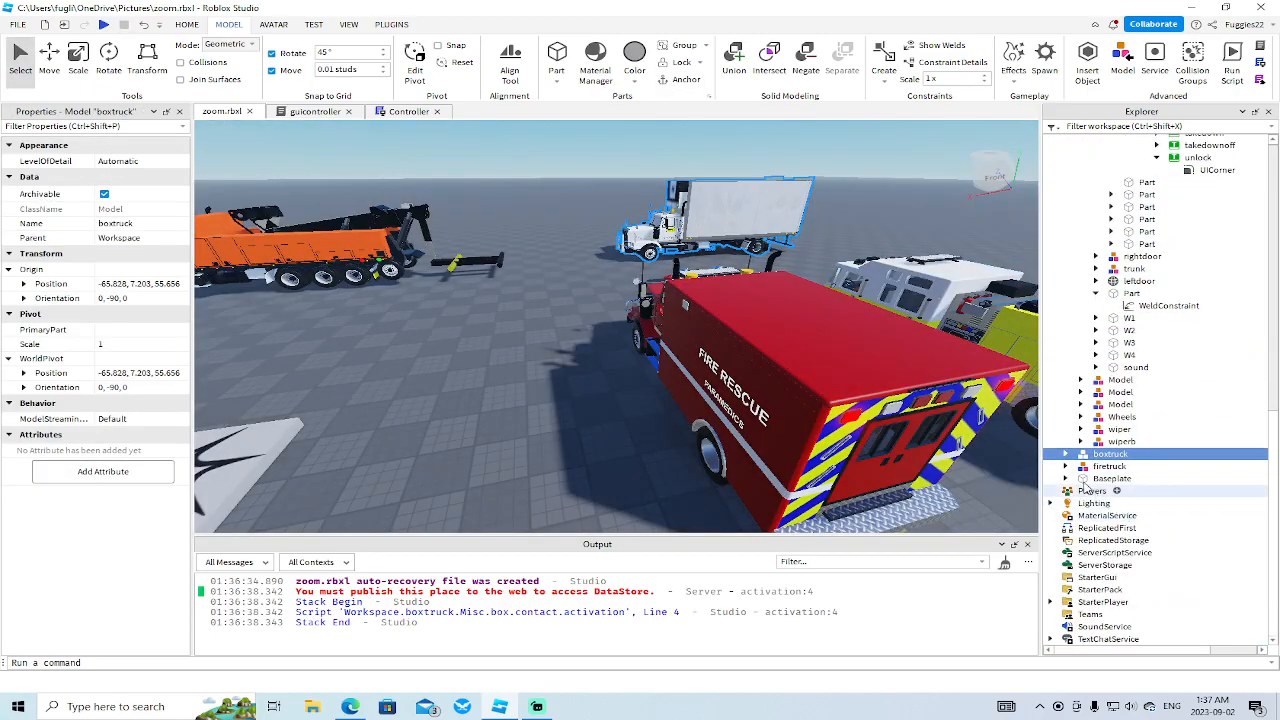
{"action": "left_click", "coordinate": [1066, 454]}
{"action": "scroll", "coordinate": [1078, 458], "scroll_direction": "down", "scroll_amount": 5}
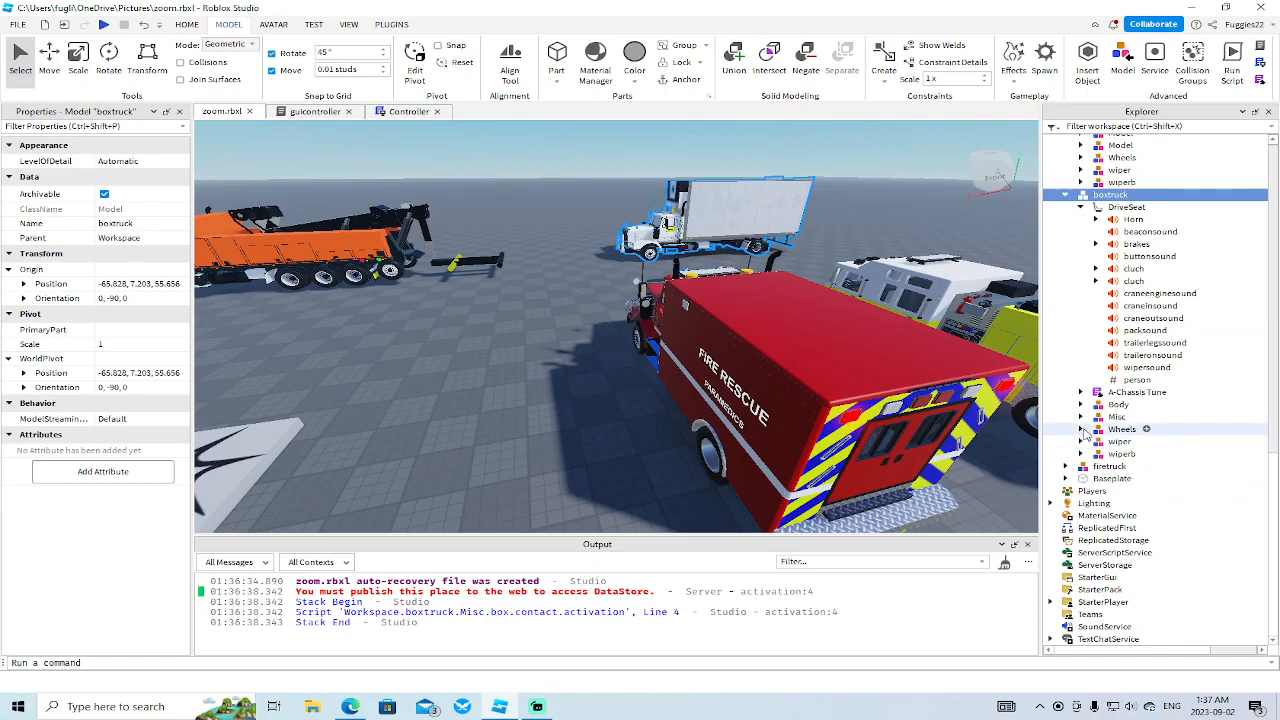
{"action": "left_click", "coordinate": [1081, 417]}
{"action": "scroll", "coordinate": [1090, 415], "scroll_direction": "down", "scroll_amount": 4}
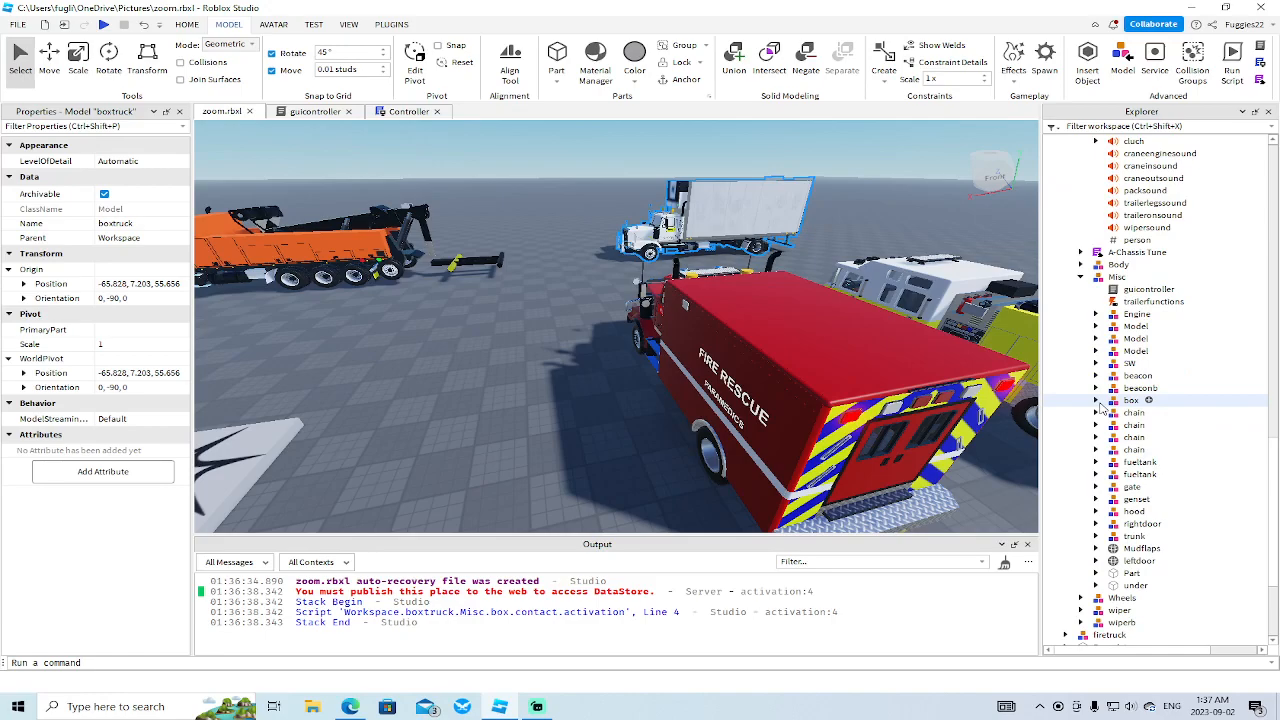
{"action": "scroll", "coordinate": [1100, 412], "scroll_direction": "down", "scroll_amount": 4}
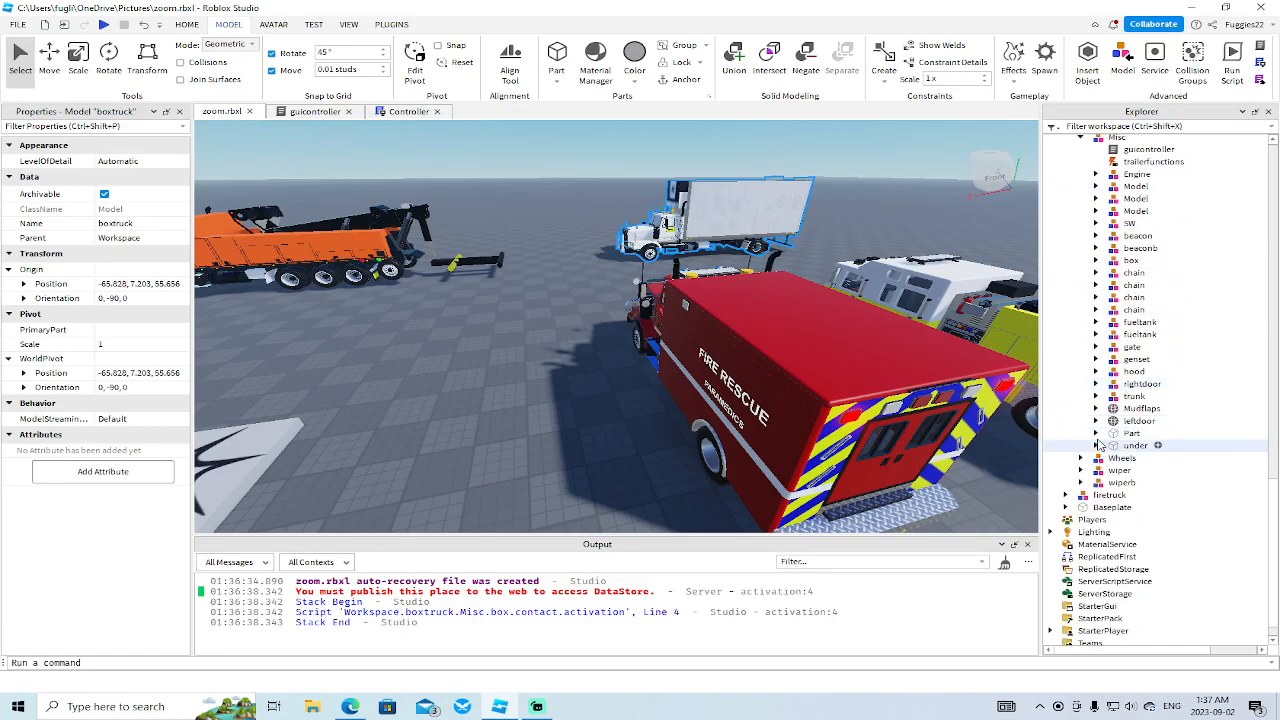
{"action": "left_click", "coordinate": [1096, 436]}
{"action": "left_click", "coordinate": [1111, 470]}
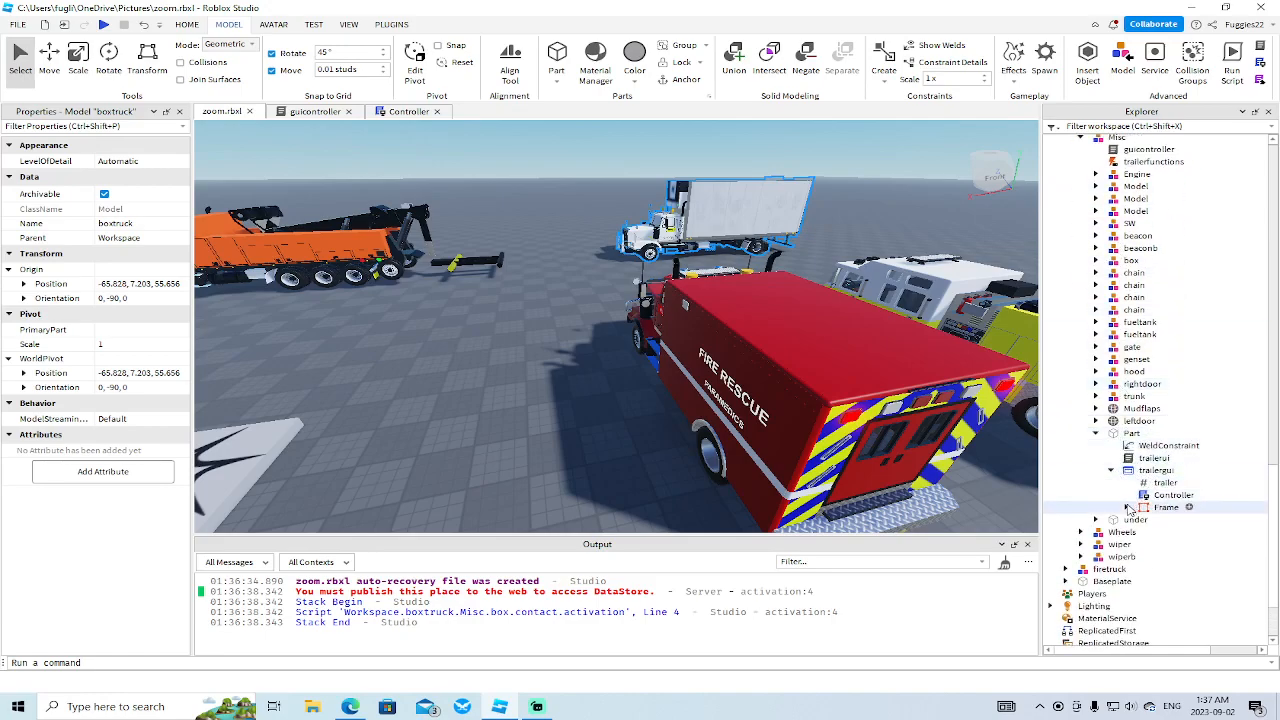
- Copy the lock LocalScript from the lock button in the Frame of the boxtruck's trailergui
{"action": "left_click", "coordinate": [1127, 508]}
{"action": "scroll", "coordinate": [1135, 490], "scroll_direction": "down", "scroll_amount": 3}
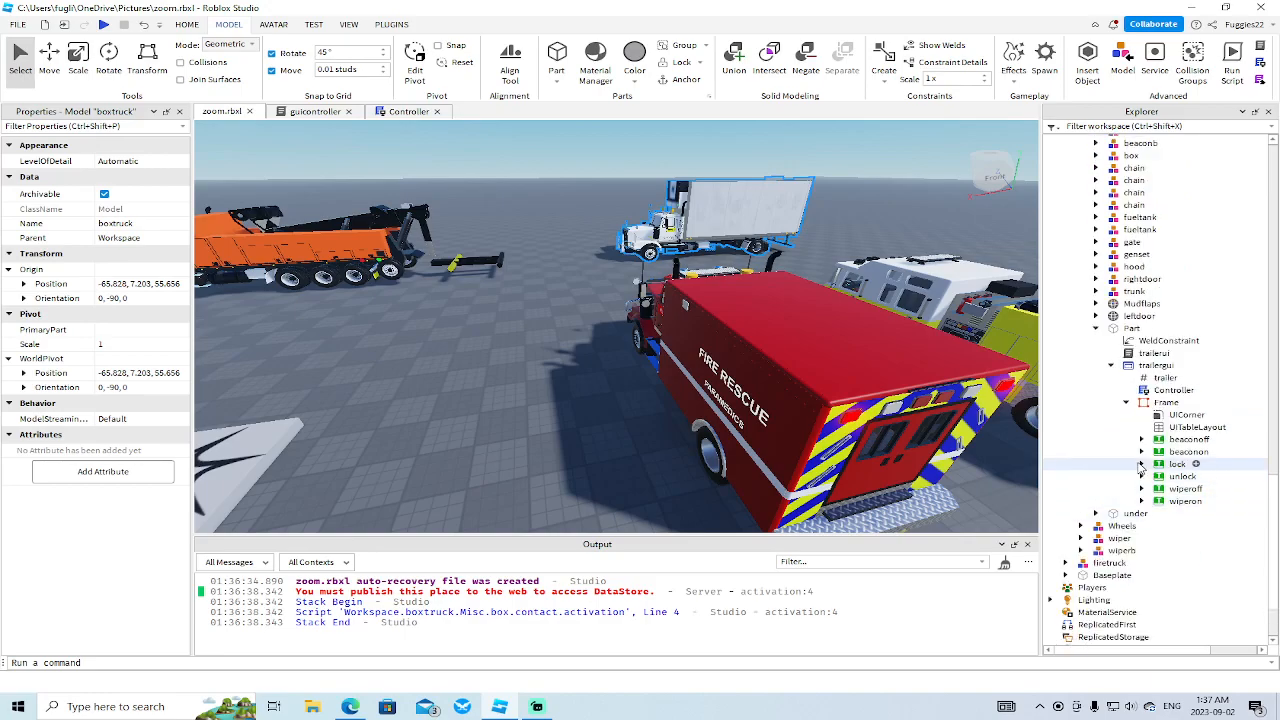
{"action": "left_click", "coordinate": [1141, 464]}
{"action": "left_click", "coordinate": [1141, 500]}
{"action": "left_click", "coordinate": [1190, 488]}
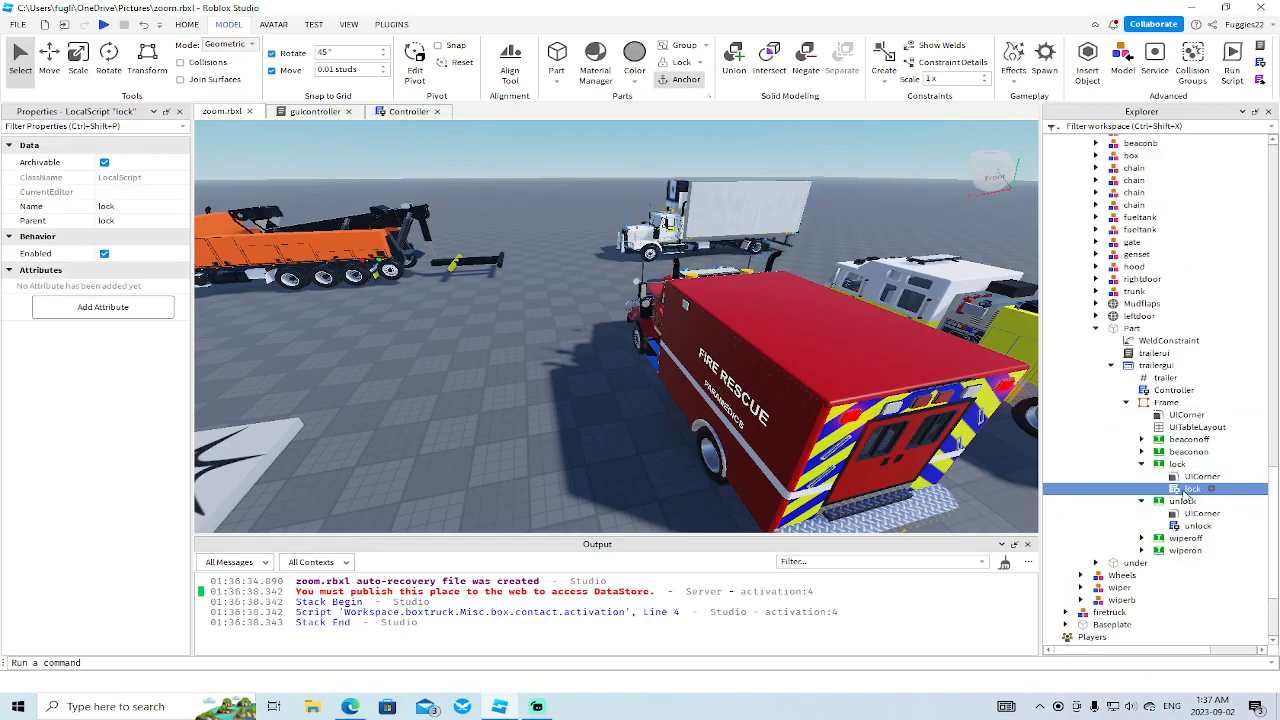
{"action": "right_click", "coordinate": [1190, 488]}
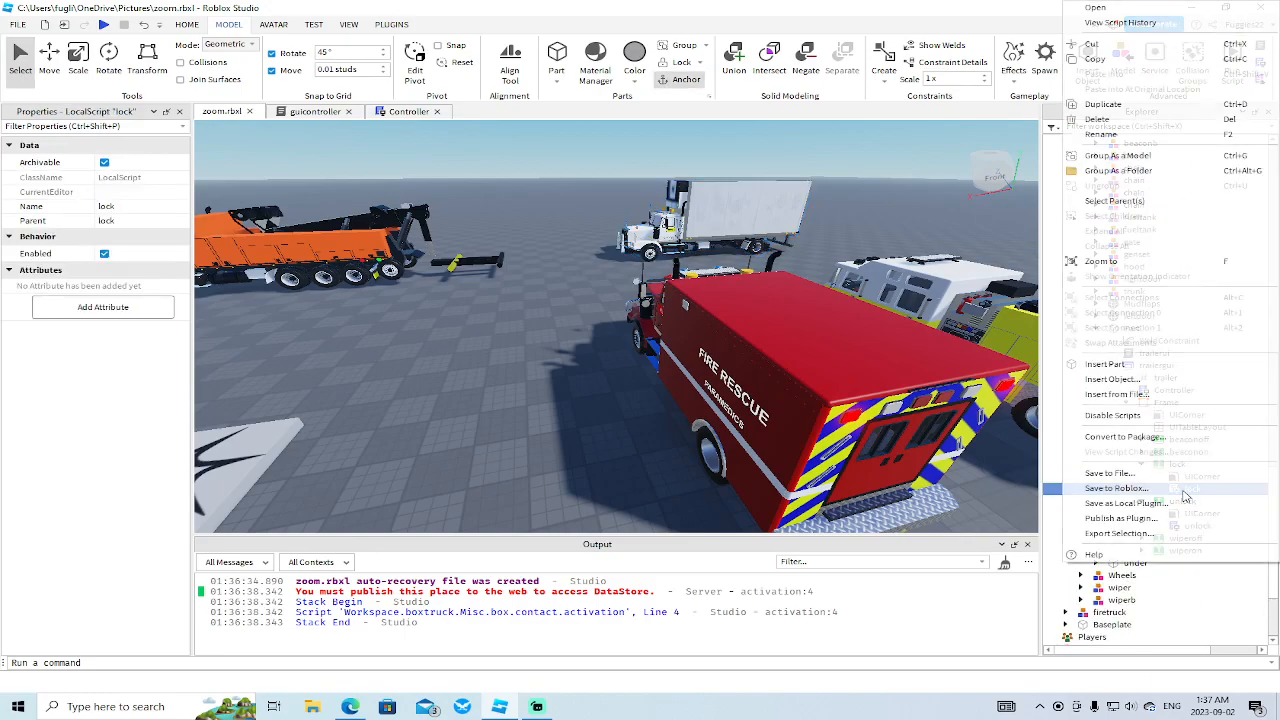
{"action": "left_click", "coordinate": [1096, 60]}
{"action": "scroll", "coordinate": [1140, 400], "scroll_direction": "up", "scroll_amount": 5}
{"action": "scroll", "coordinate": [1178, 401], "scroll_direction": "up", "scroll_amount": 12}
{"action": "scroll", "coordinate": [1186, 426], "scroll_direction": "down", "scroll_amount": 12}
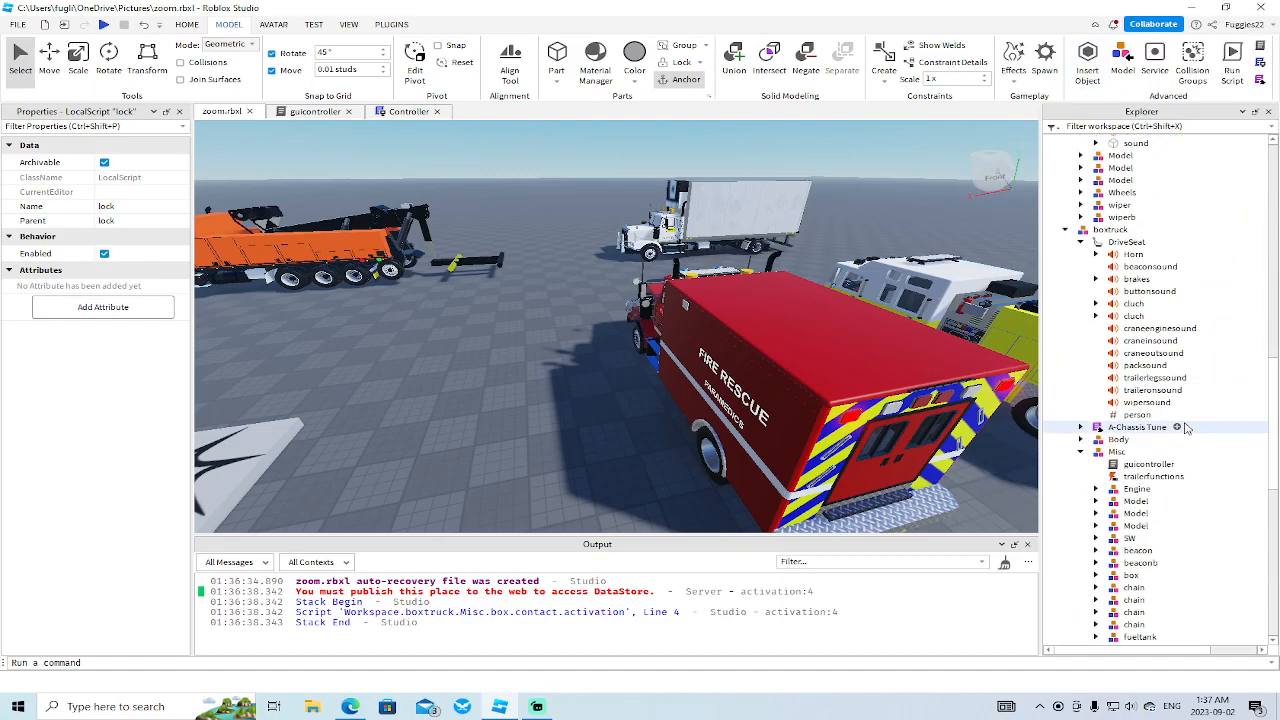
- Paste the copied lock LocalScript into the lock button of emergcontrol in the Fire Rescue truck's trailergui
{"action": "scroll", "coordinate": [1186, 426], "scroll_direction": "down", "scroll_amount": 9}
{"action": "scroll", "coordinate": [1186, 430], "scroll_direction": "up", "scroll_amount": 10}
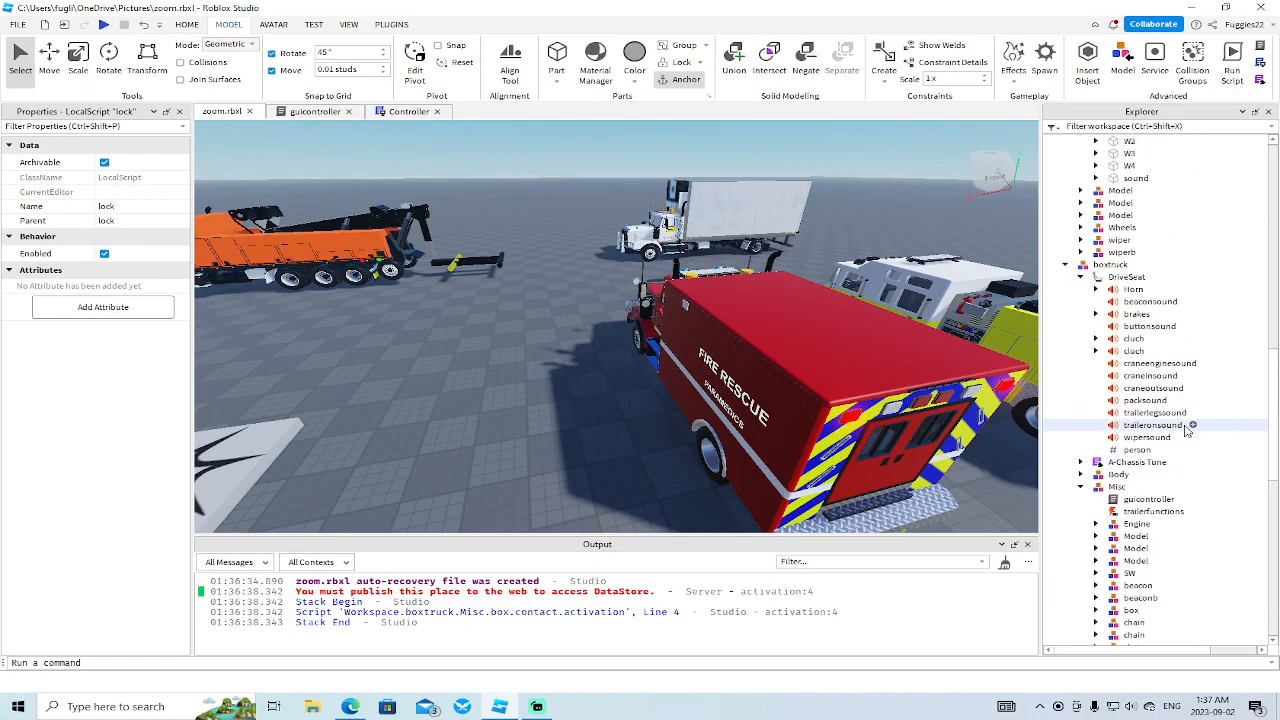
{"action": "left_click", "coordinate": [1188, 198]}
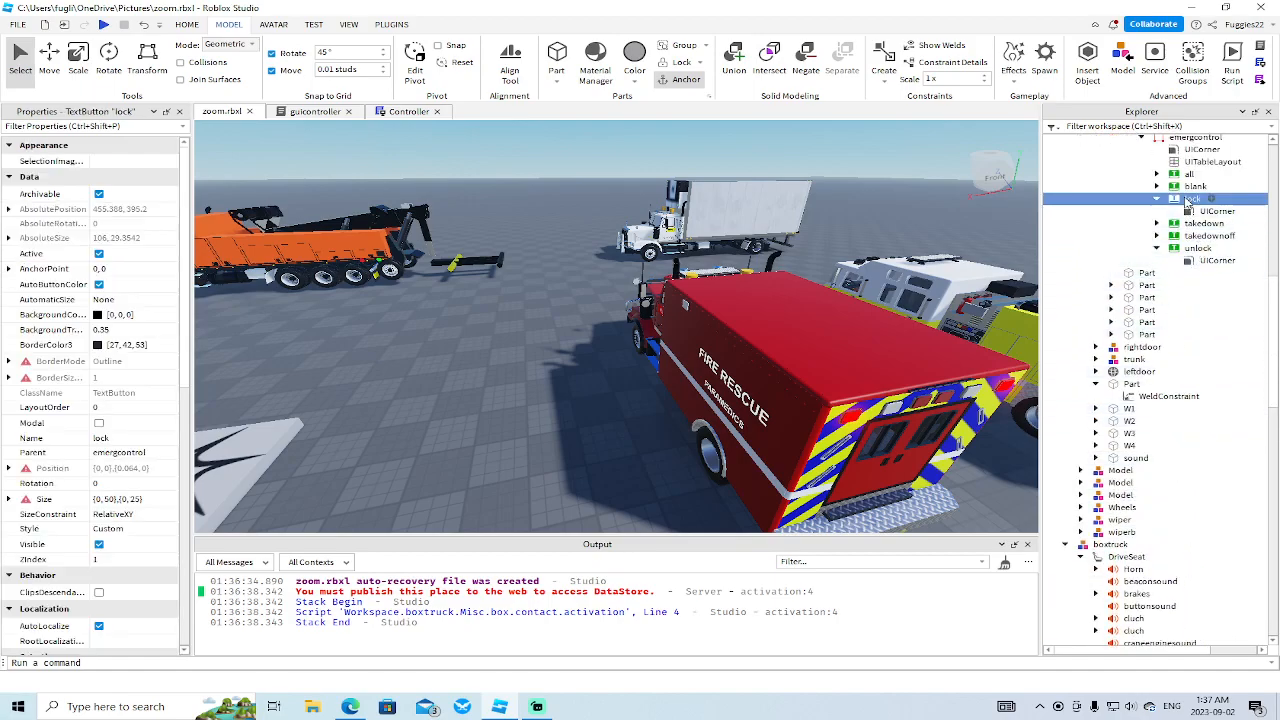
{"action": "right_click", "coordinate": [1188, 198]}
{"action": "left_click", "coordinate": [1150, 233]}
- Copy the unlock LocalScript from the boxtruck's unlock button into the unlock button of the Fire Rescue truck's emergcontrol
{"action": "scroll", "coordinate": [1192, 460], "scroll_direction": "up", "scroll_amount": 6}
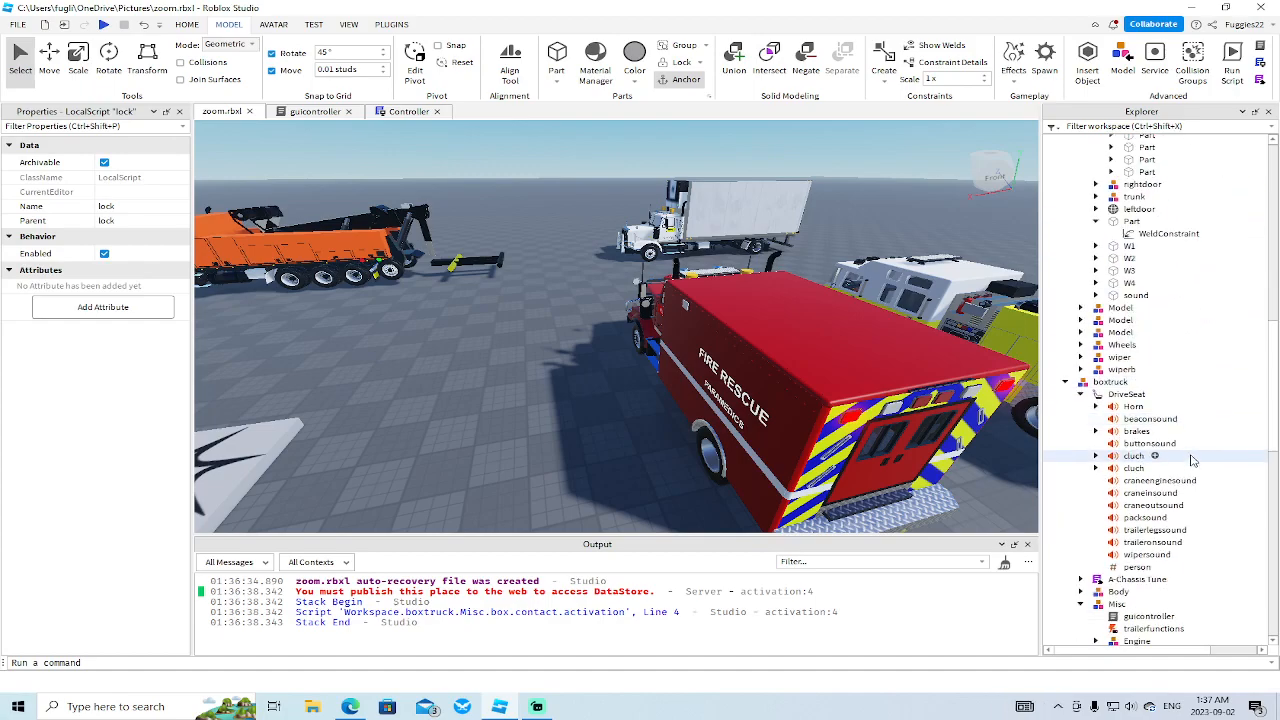
{"action": "left_click", "coordinate": [1197, 538]}
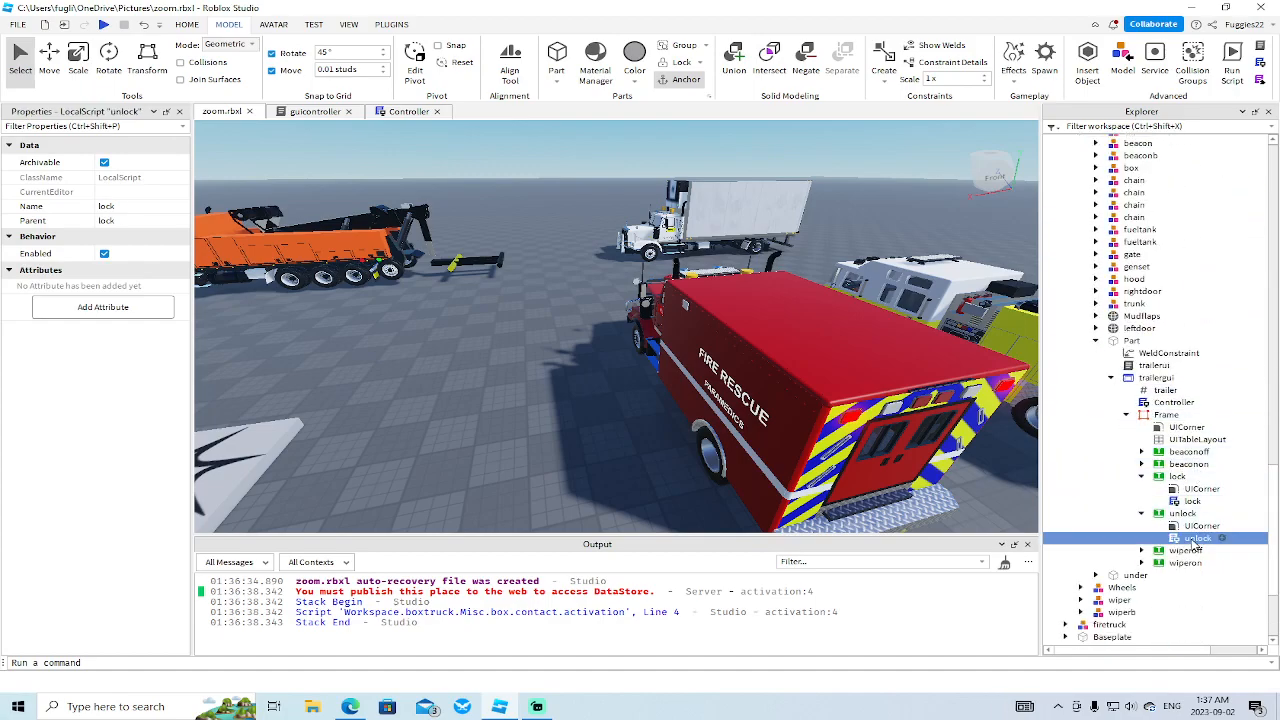
{"action": "right_click", "coordinate": [1197, 538]}
{"action": "left_click", "coordinate": [1110, 62]}
{"action": "scroll", "coordinate": [1187, 325], "scroll_direction": "up", "scroll_amount": 18}
{"action": "scroll", "coordinate": [1187, 325], "scroll_direction": "up", "scroll_amount": 5}
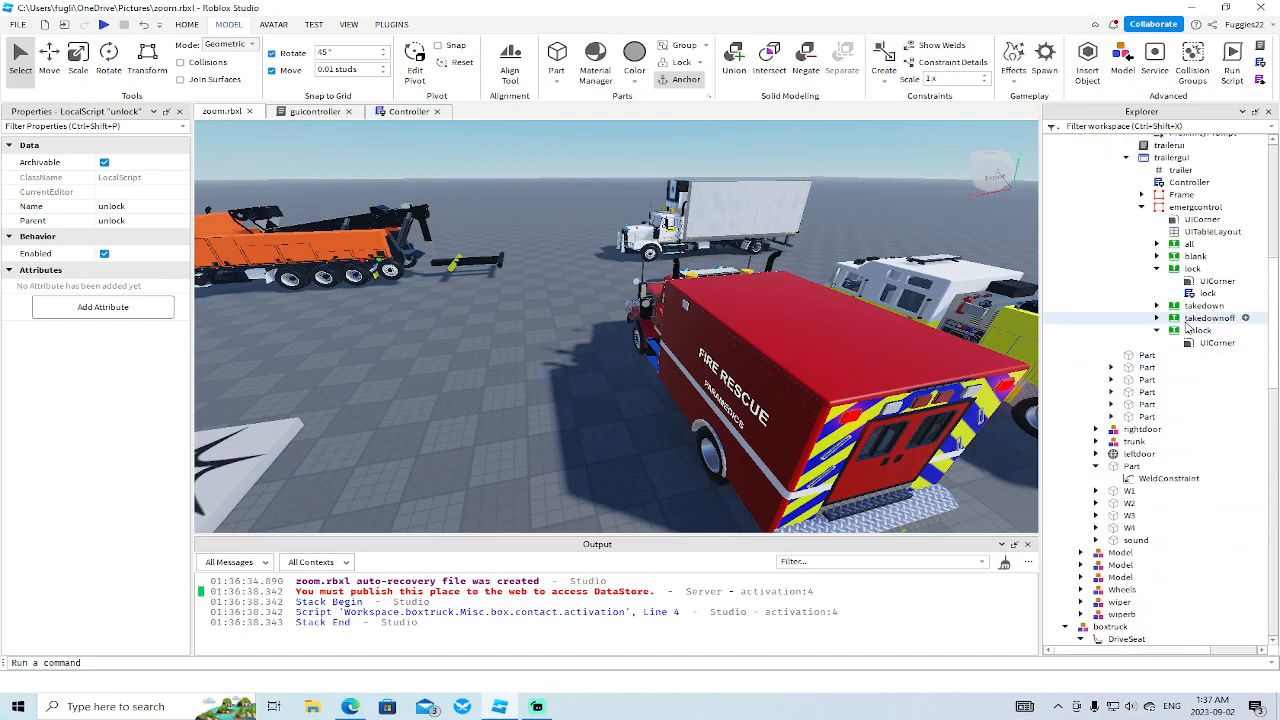
{"action": "left_click", "coordinate": [1199, 331]}
{"action": "right_click", "coordinate": [1200, 333]}
{"action": "left_click", "coordinate": [1125, 54]}
- Playtest by walking to the Fire Rescue truck and activating its controls to show the button GUI, and stop the test
{"action": "key", "text": "s"}
{"action": "right_click_drag", "start_coordinate": [549, 399], "coordinate": [549, 399]}
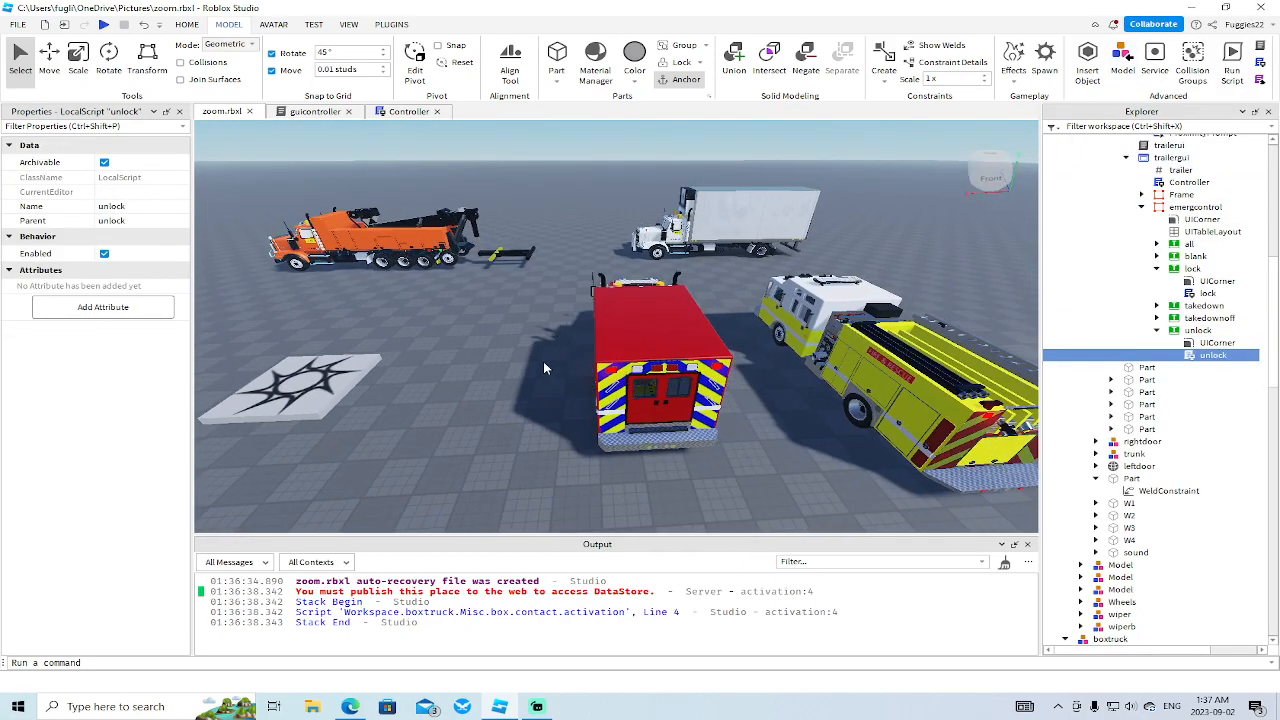
{"action": "left_click", "coordinate": [104, 24]}
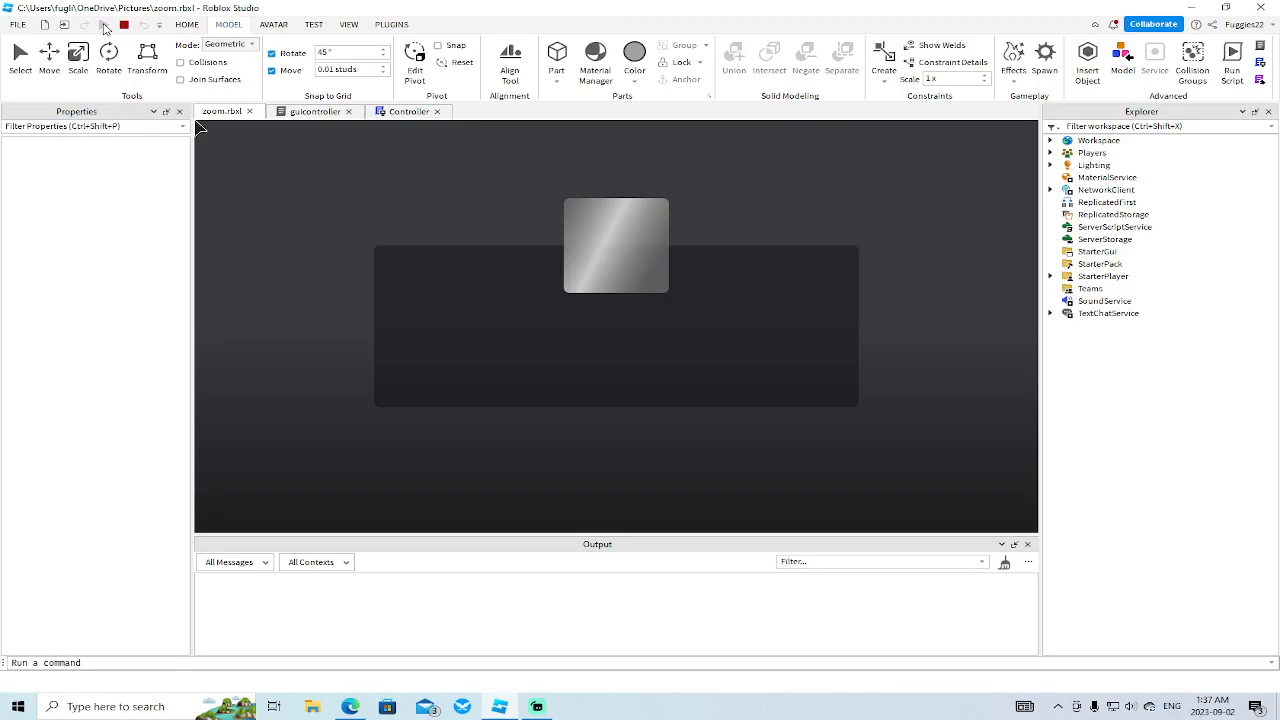
{"action": "key", "text": "Right"}
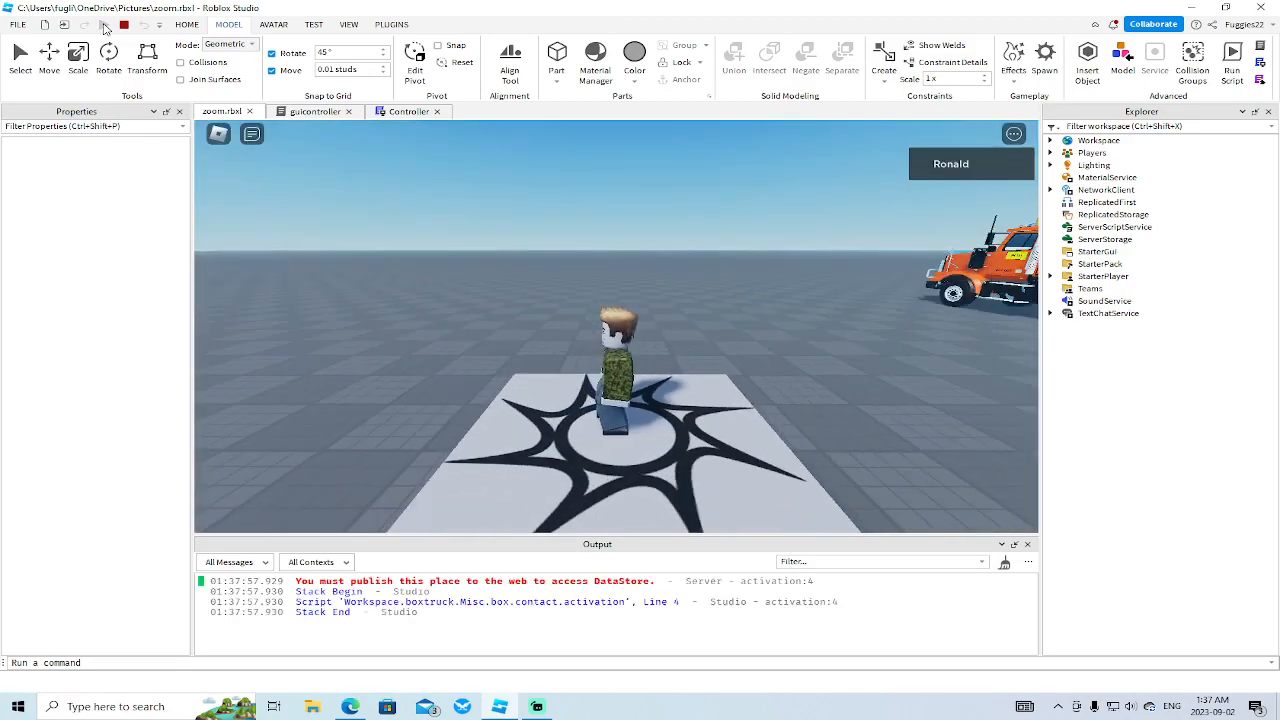
{"action": "key", "text": "w"}
{"action": "key", "text": "w"}
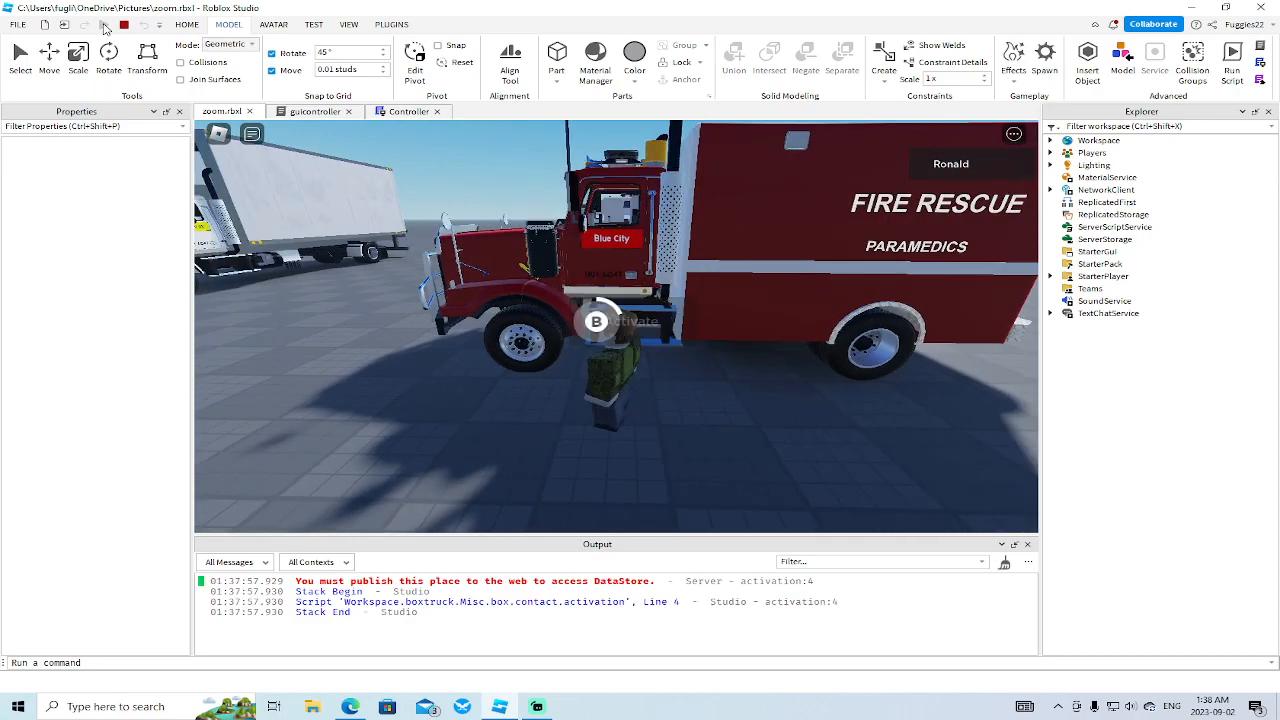
{"action": "key", "text": "b"}
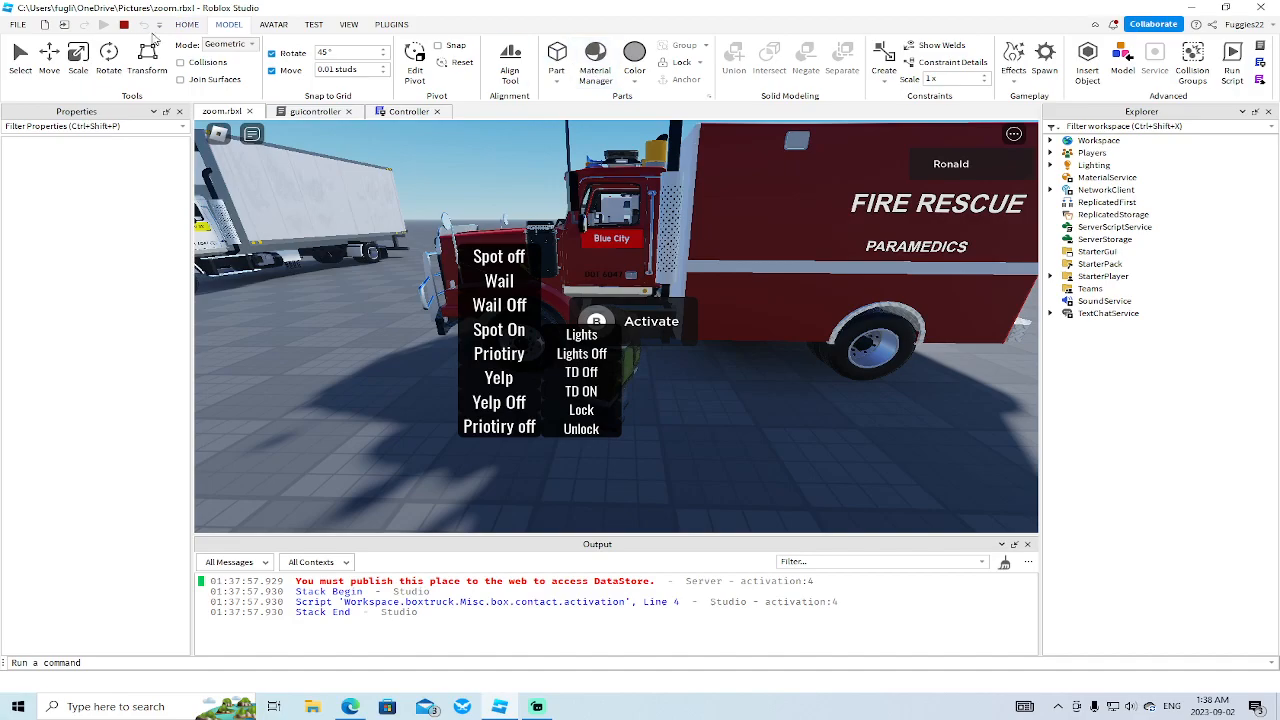
{"action": "key", "text": "shift+F5"}
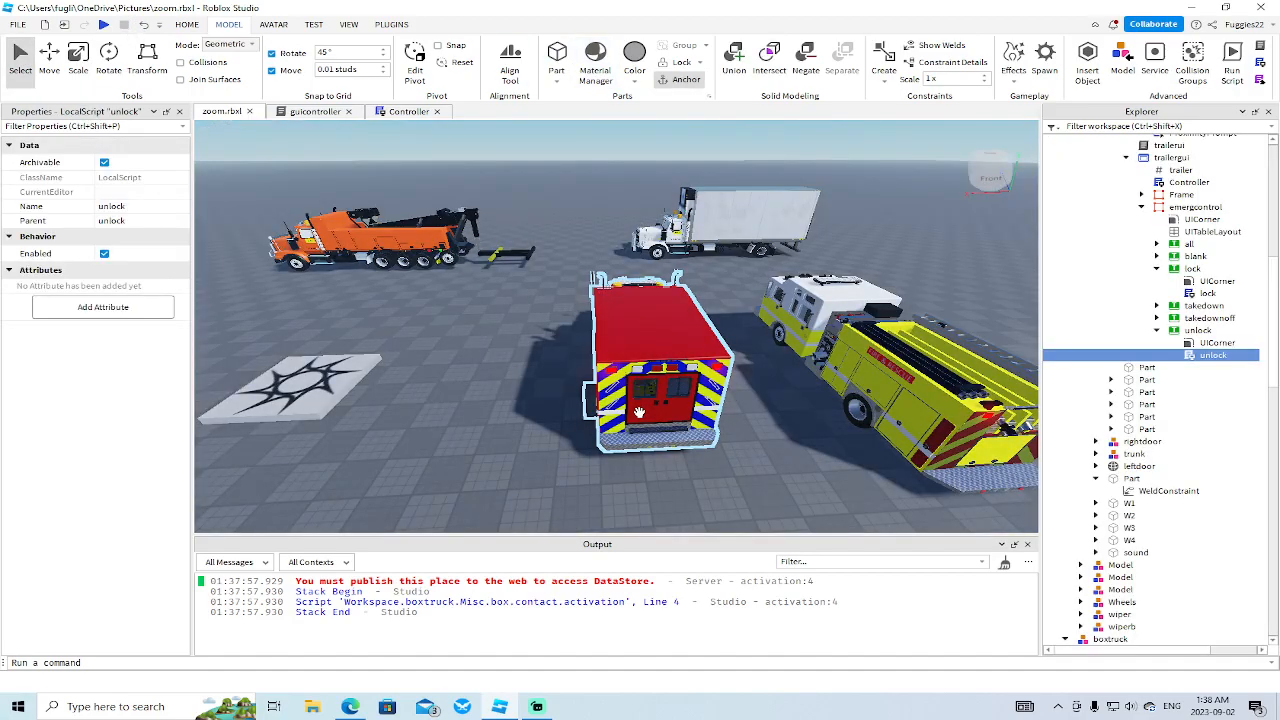
- Move the Fire Rescue truck's trailergui into StarterGui and expand it to show its contents
{"action": "right_click_drag", "start_coordinate": [886, 409], "coordinate": [886, 409]}
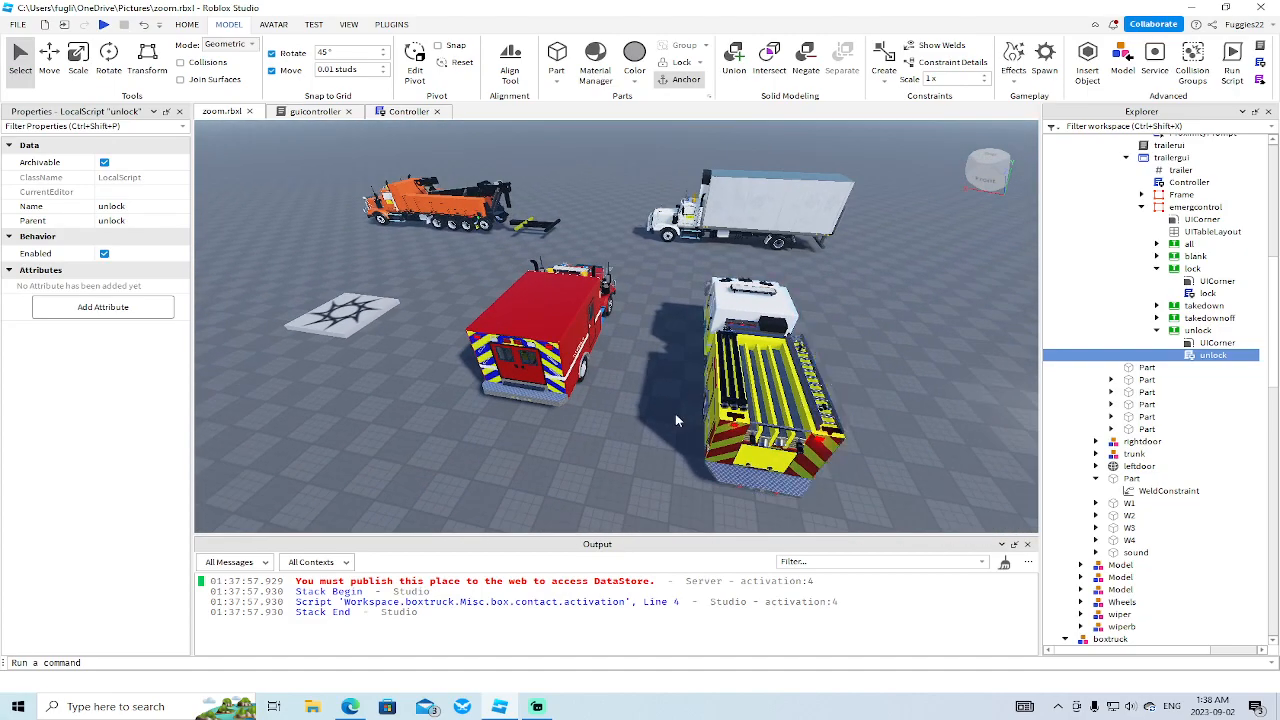
{"action": "key", "text": "a"}
{"action": "right_click_drag", "start_coordinate": [634, 391], "coordinate": [634, 391]}
{"action": "key", "text": "w"}
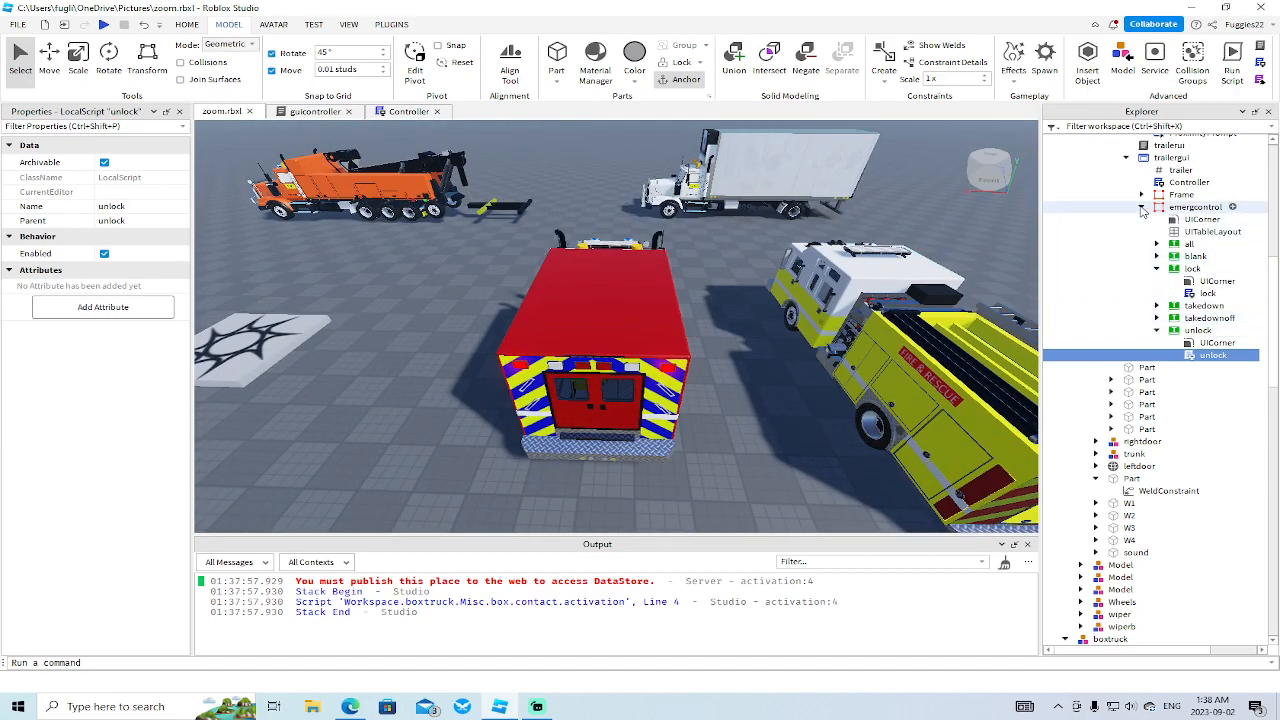
{"action": "left_click", "coordinate": [1142, 207]}
{"action": "left_click", "coordinate": [1143, 162]}
{"action": "left_click_drag", "start_coordinate": [1144, 165], "coordinate": [1097, 583]}
{"action": "scroll", "coordinate": [1147, 305], "scroll_direction": "down", "scroll_amount": 20}
{"action": "right_click_drag", "start_coordinate": [810, 491], "coordinate": [809, 491]}
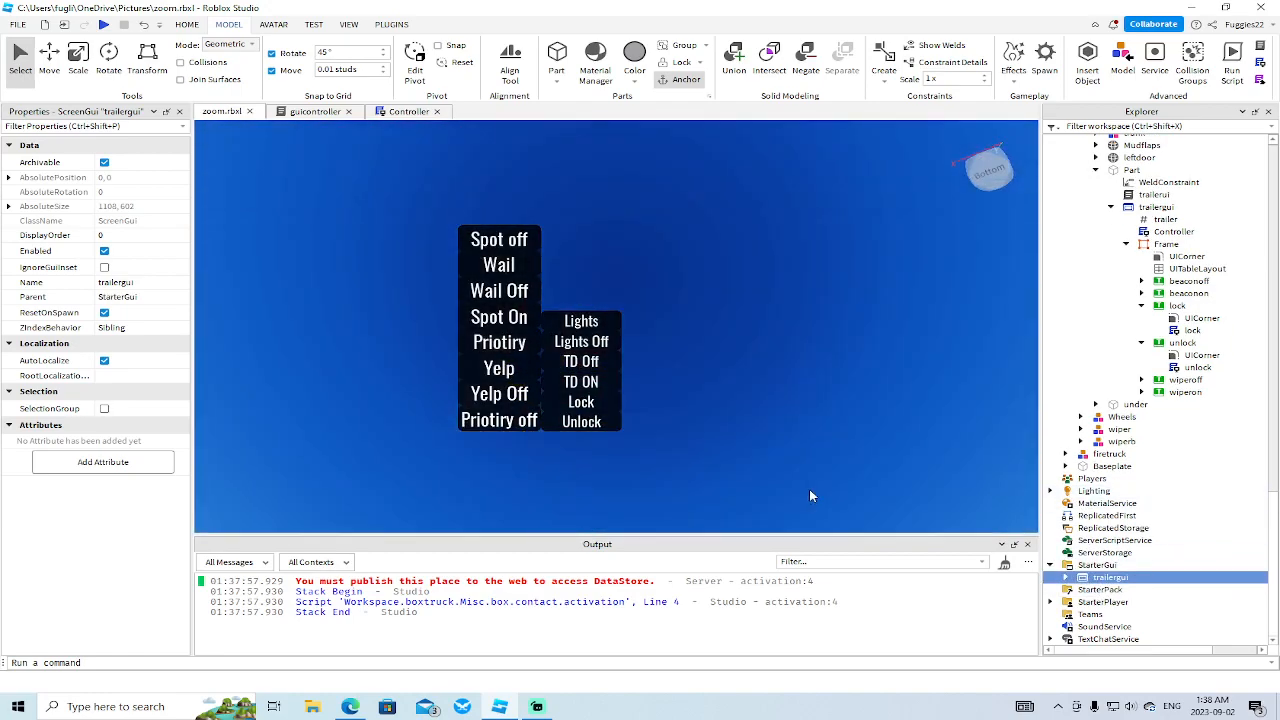
{"action": "left_click", "coordinate": [1066, 577]}
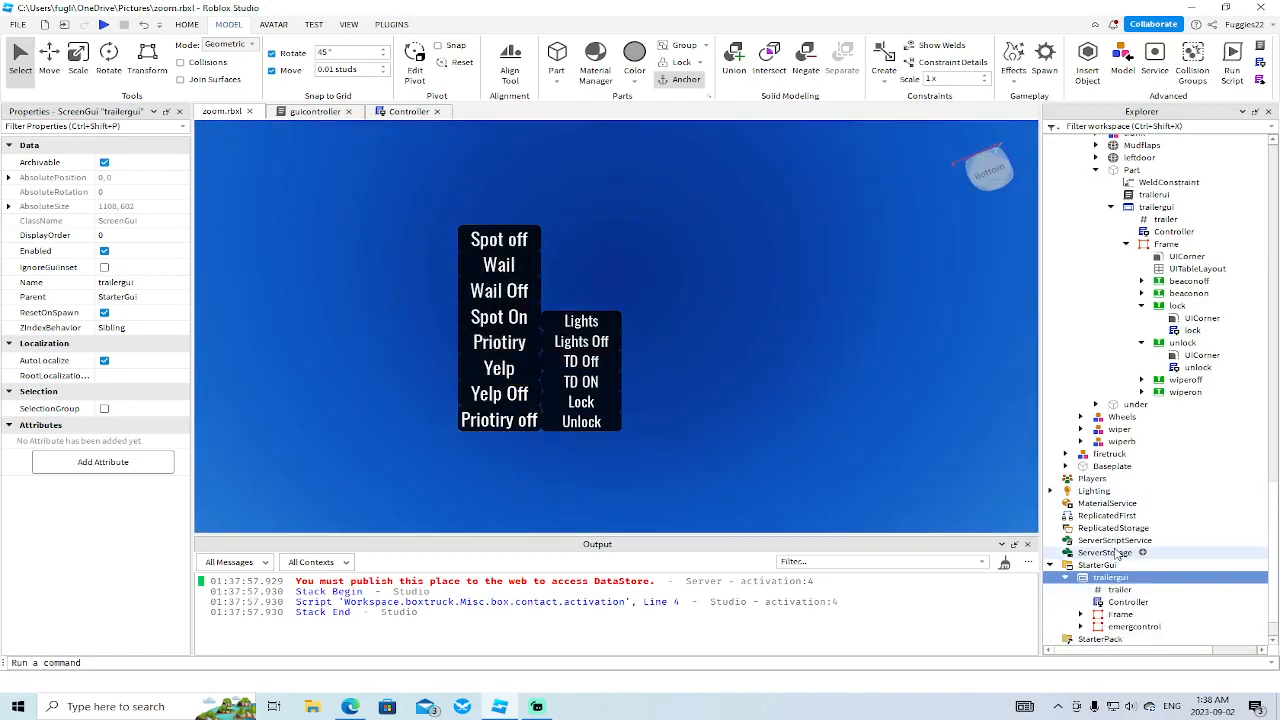
- Resize the emergcontrol frame under StarterGui's trailergui to about 106 x 182 by adjusting its upper edge
{"action": "scroll", "coordinate": [1104, 578], "scroll_direction": "down", "scroll_amount": 1}
{"action": "left_click", "coordinate": [1110, 577]}
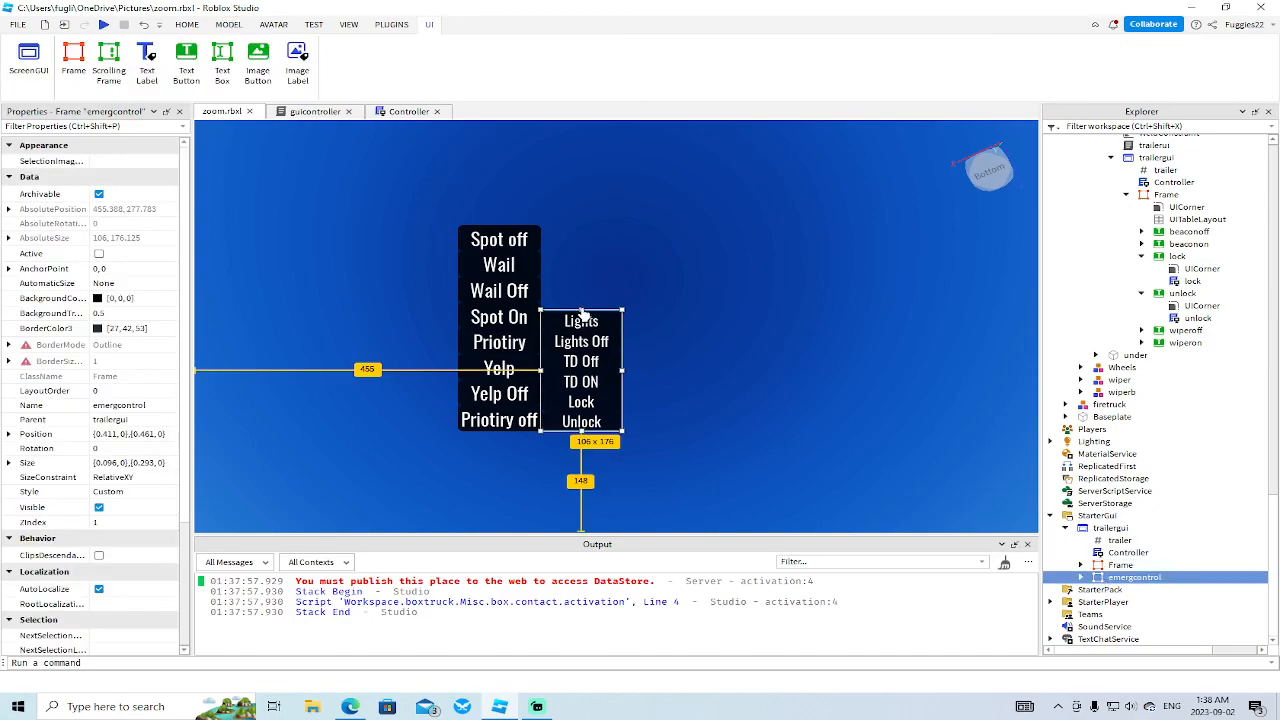
{"action": "left_click_drag", "start_coordinate": [582, 312], "coordinate": [597, 228]}
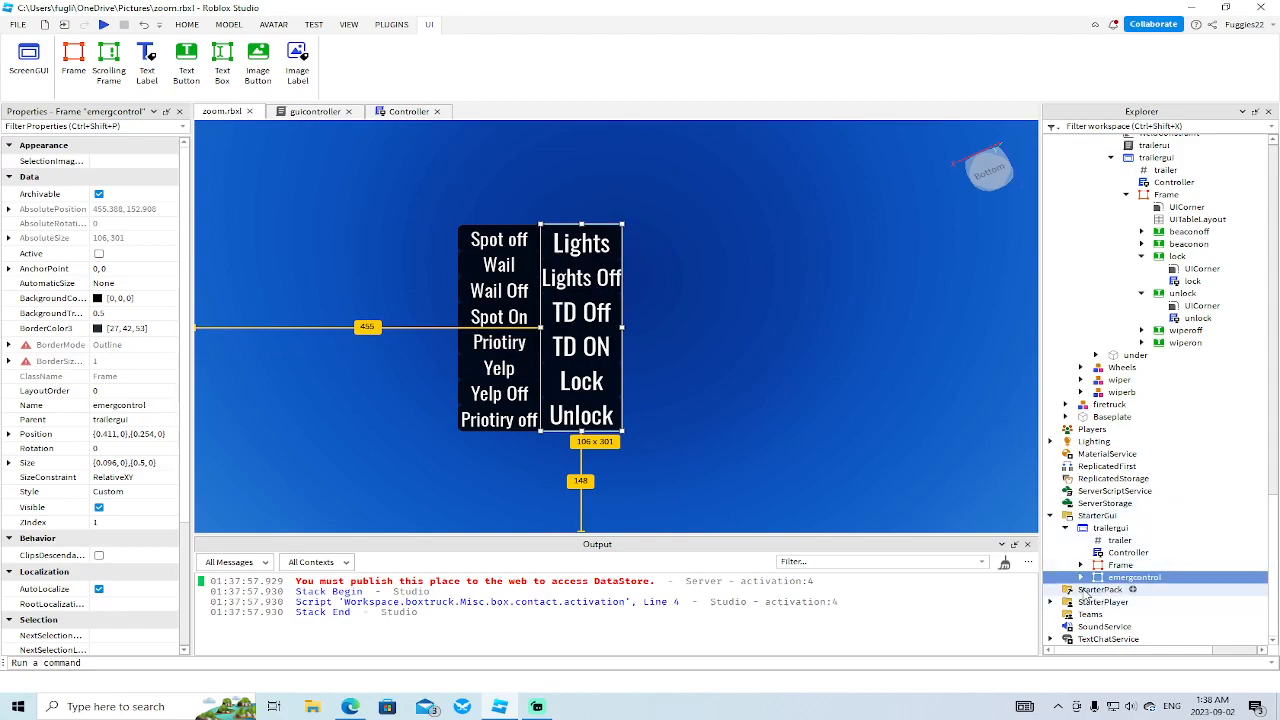
{"action": "left_click_drag", "start_coordinate": [582, 222], "coordinate": [580, 310]}
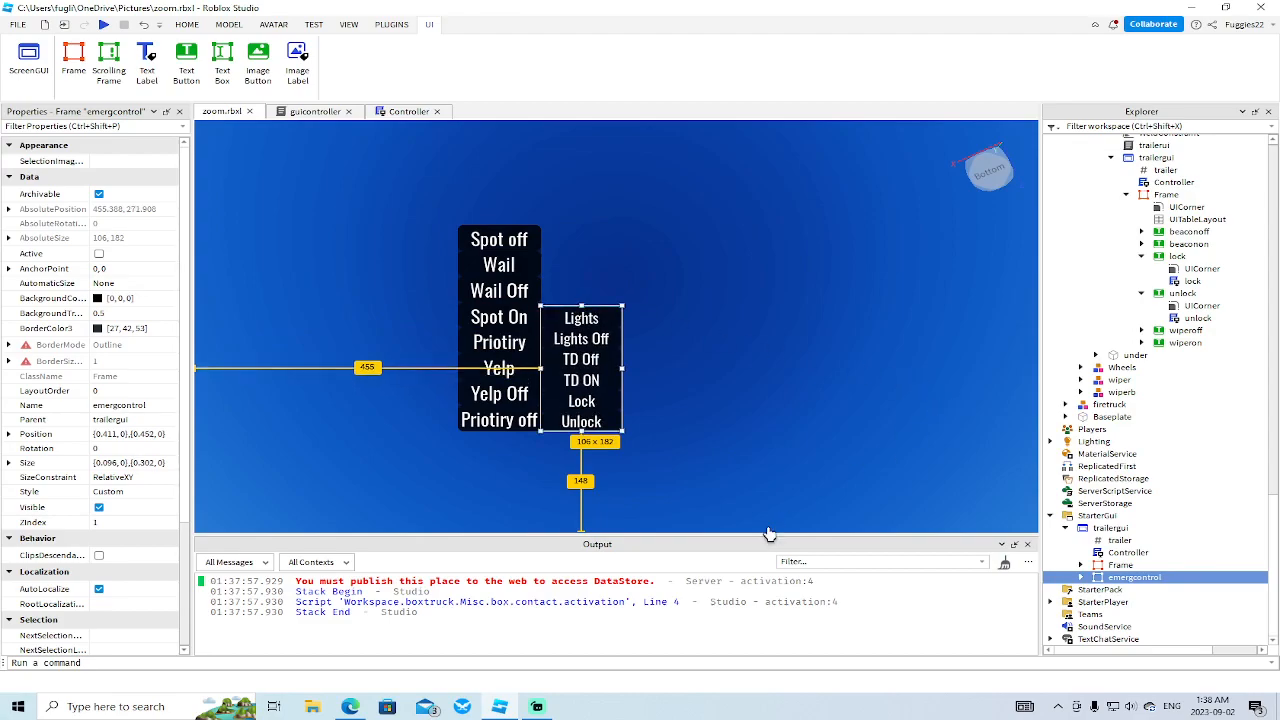
- Check the lock script in the box truck's trailergui, close it, and briefly play-test the place to view the button panels
{"action": "scroll", "coordinate": [1207, 347], "scroll_direction": "up", "scroll_amount": 7}
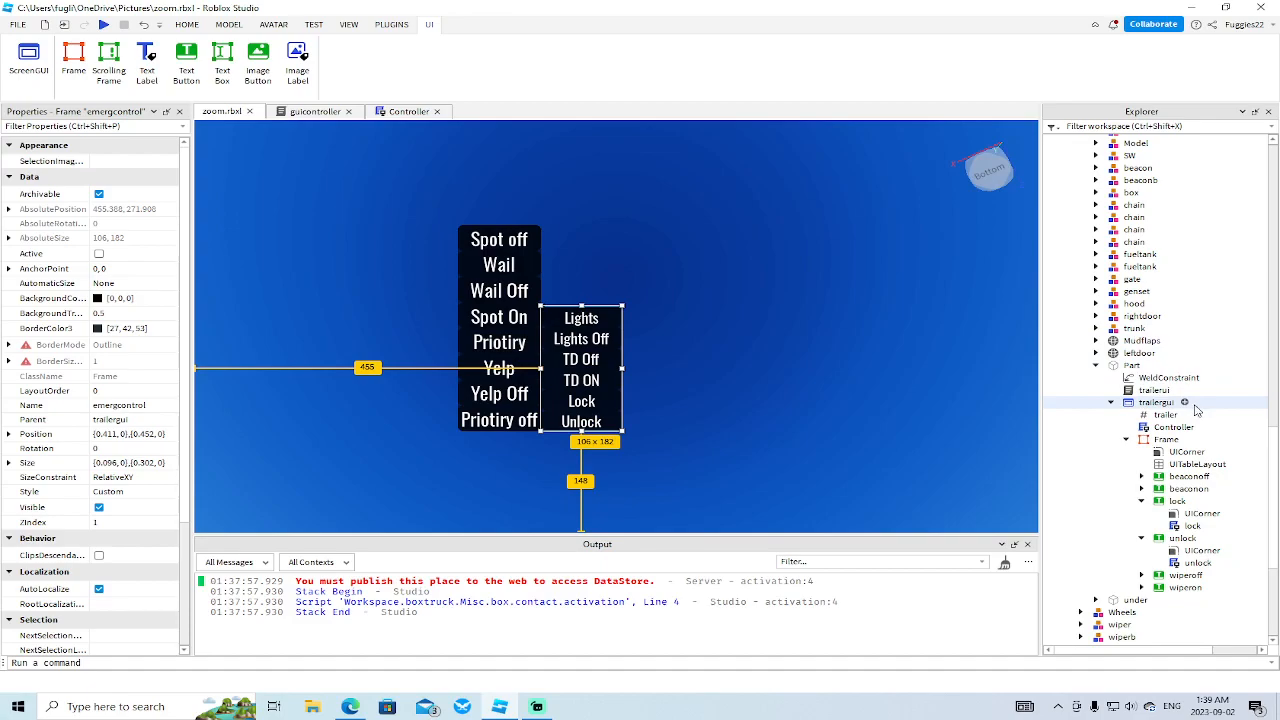
{"action": "double_click", "coordinate": [1192, 525]}
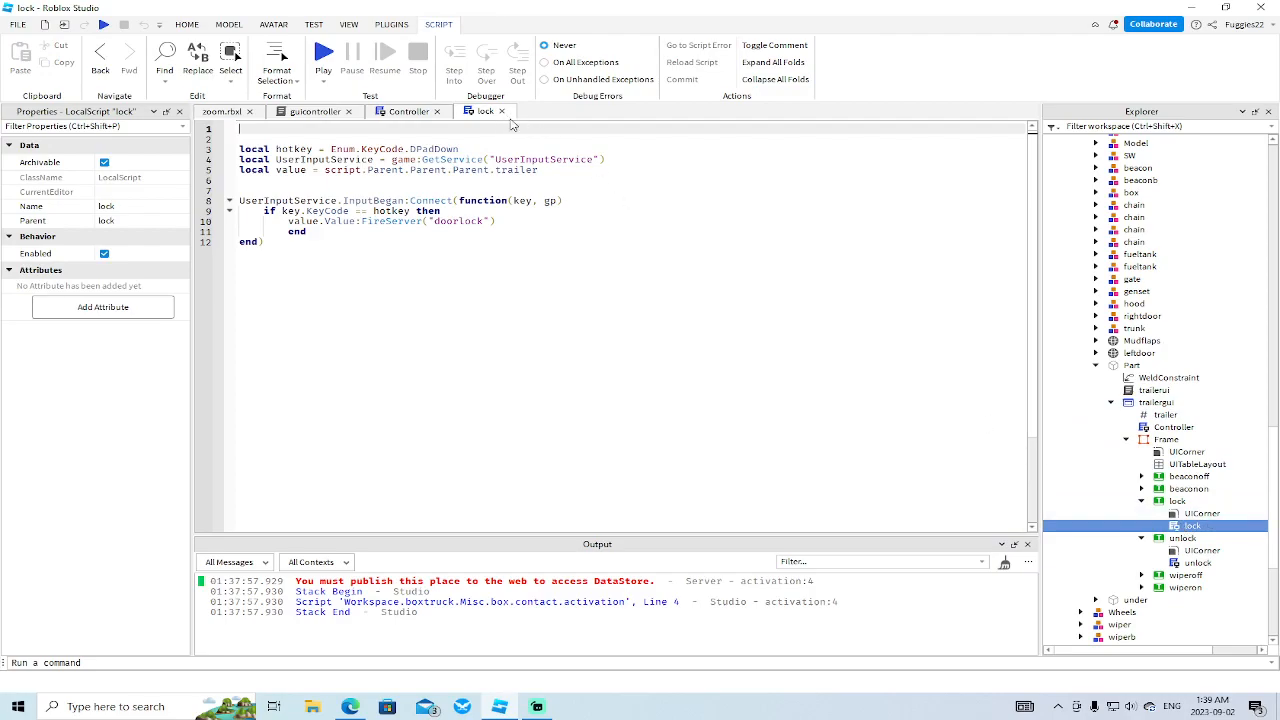
{"action": "left_click", "coordinate": [502, 111]}
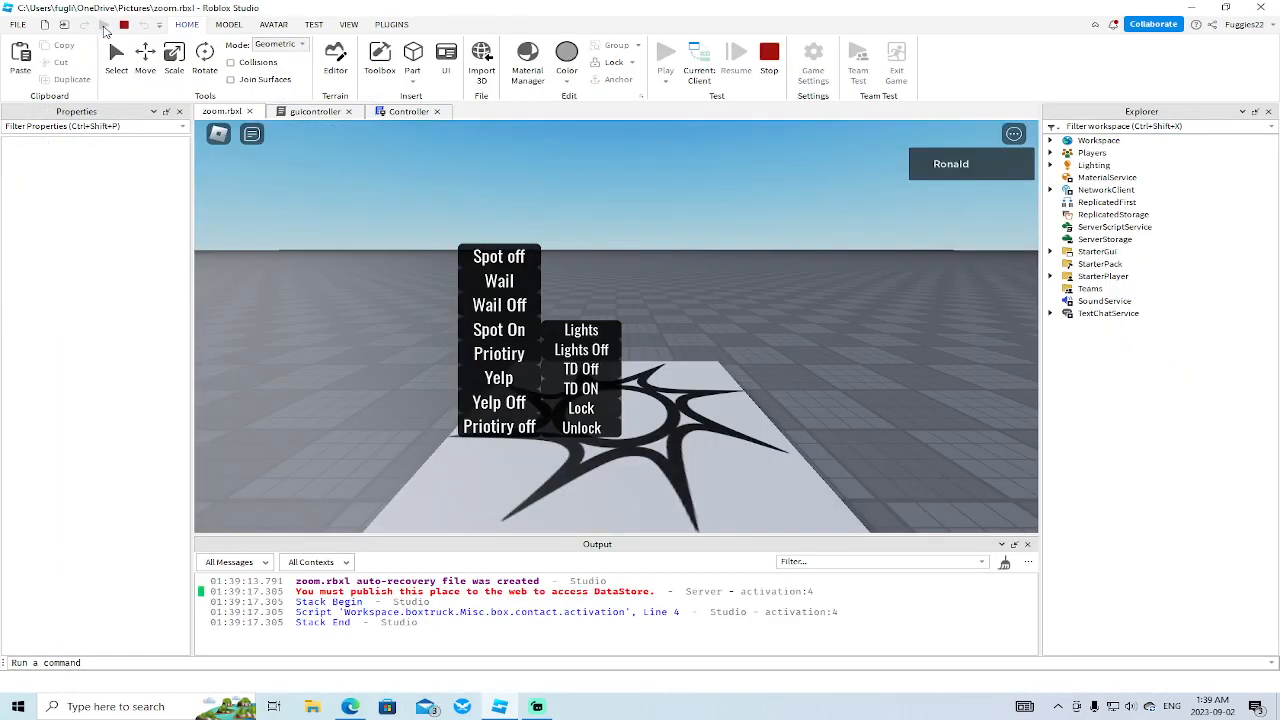
{"action": "left_click", "coordinate": [768, 55]}
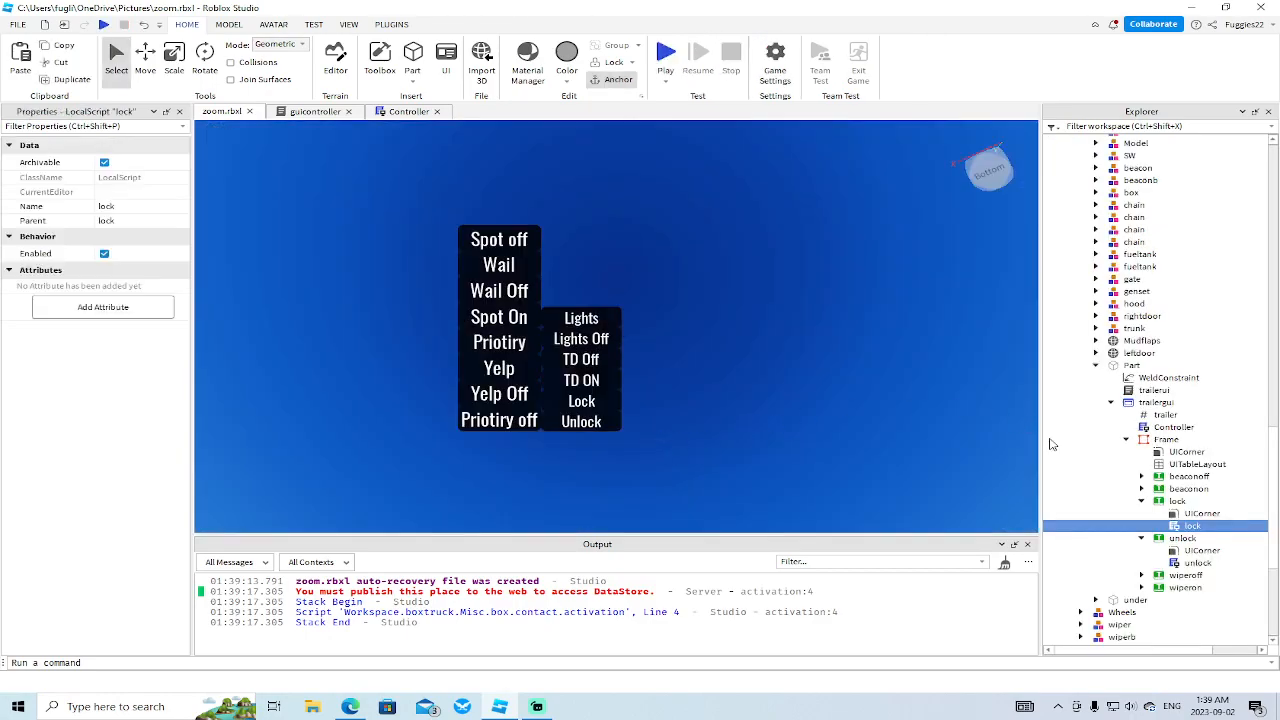
- Move the trailergui ScreenGui from StarterGui into the trailerui script of the fire truck's lock part
{"action": "scroll", "coordinate": [1132, 470], "scroll_direction": "down", "scroll_amount": 5}
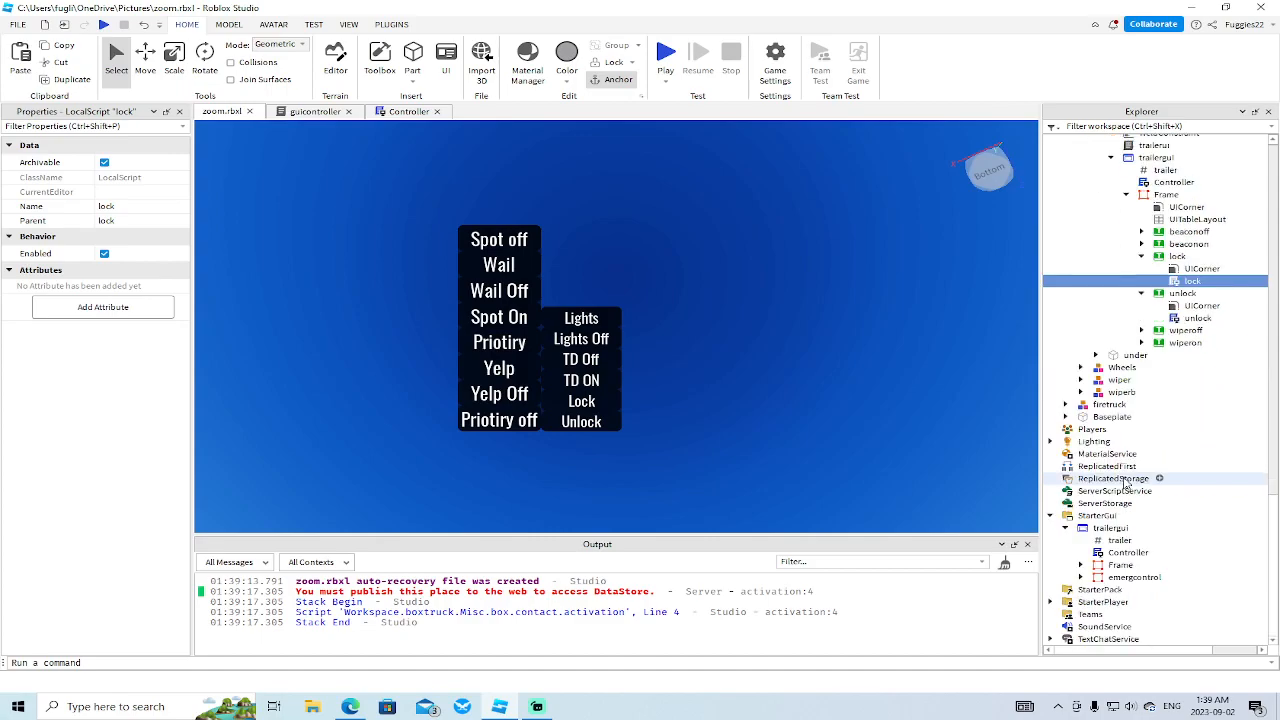
{"action": "double_click", "coordinate": [1094, 530]}
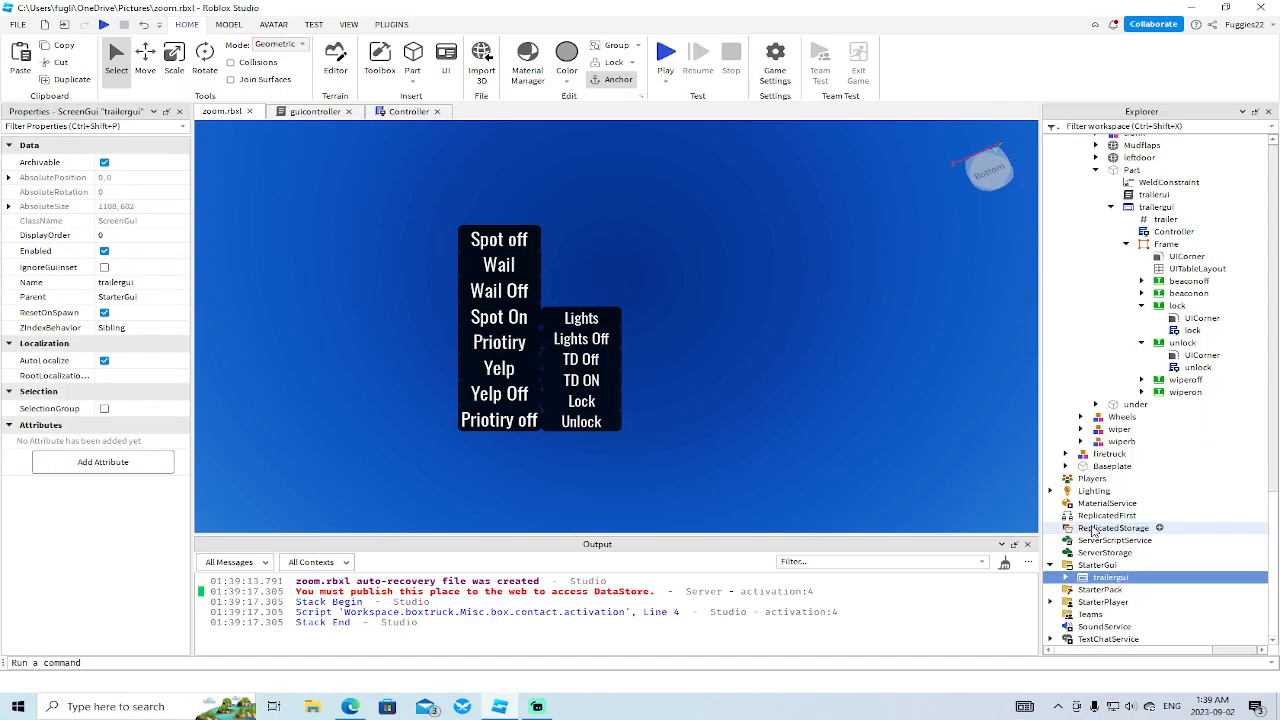
{"action": "left_click_drag", "start_coordinate": [1083, 580], "coordinate": [1150, 383]}
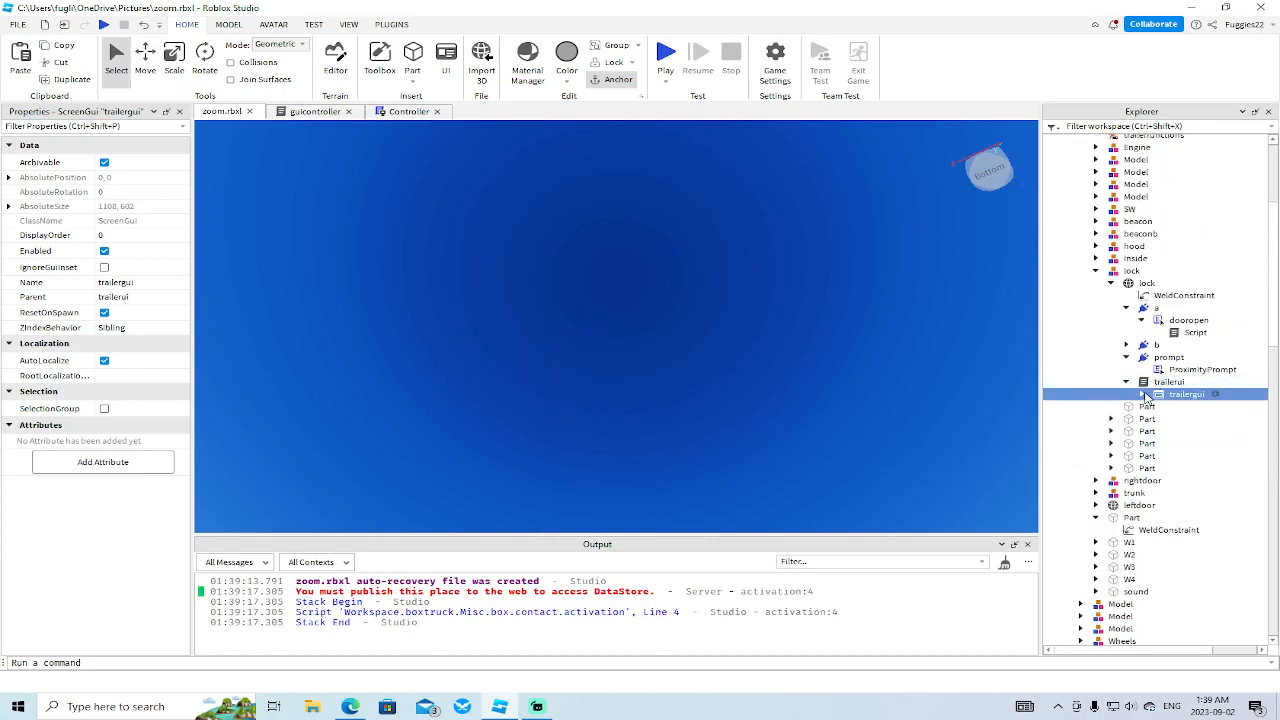
- Edit the lock button's script inside emergcontrol so that FireServer sends "lock"
{"action": "left_click", "coordinate": [1143, 394]}
{"action": "left_click", "coordinate": [1157, 431]}
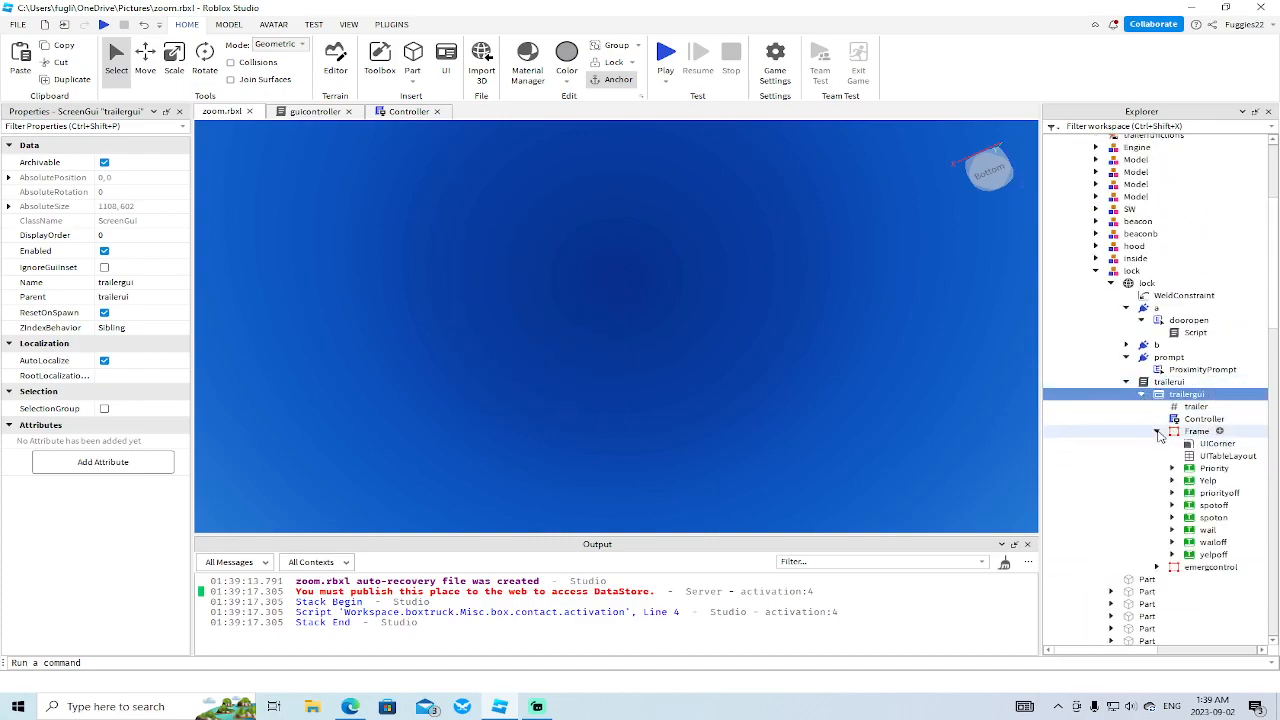
{"action": "left_click", "coordinate": [1157, 431]}
{"action": "left_click", "coordinate": [1157, 443]}
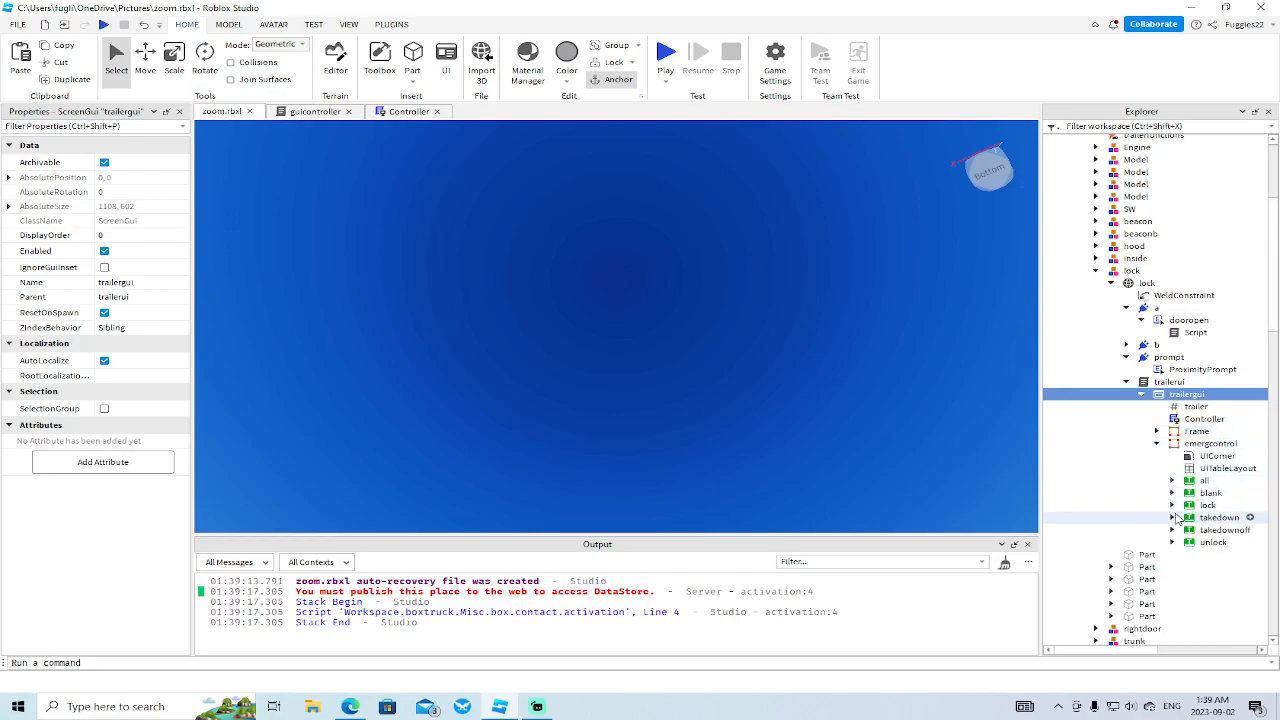
{"action": "left_click", "coordinate": [1172, 505]}
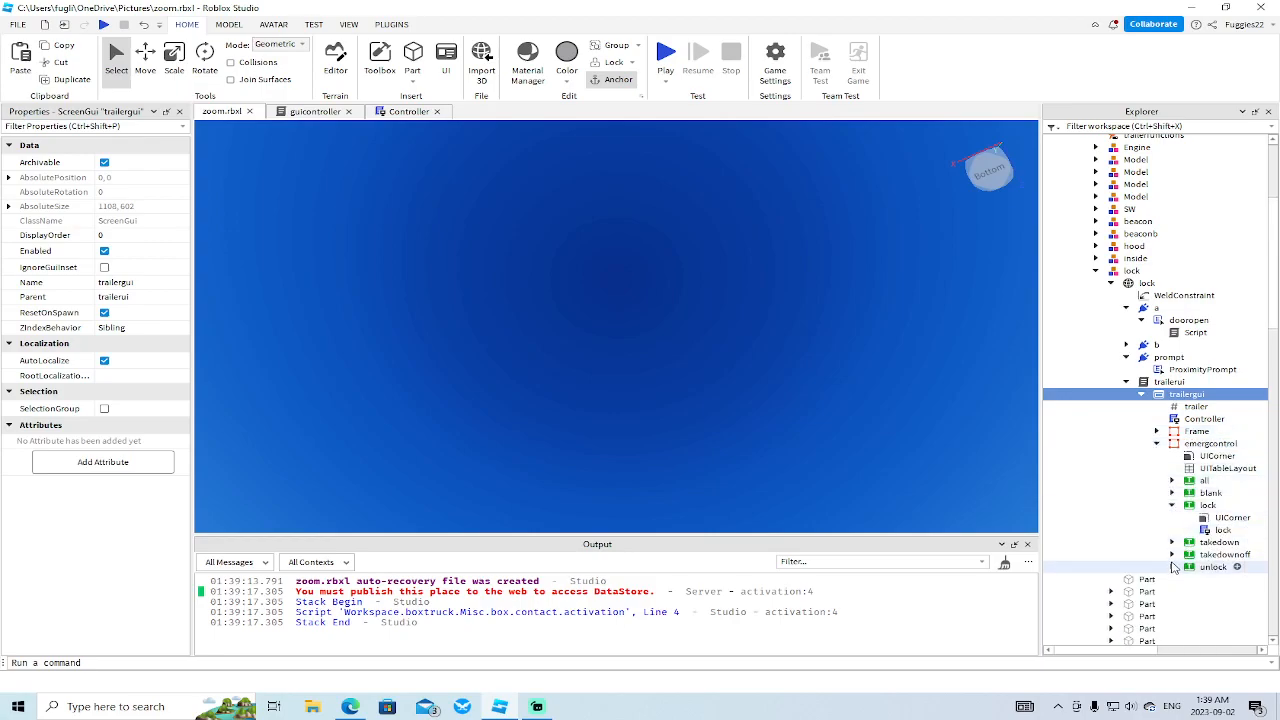
{"action": "left_click", "coordinate": [1172, 567]}
{"action": "double_click", "coordinate": [1222, 530]}
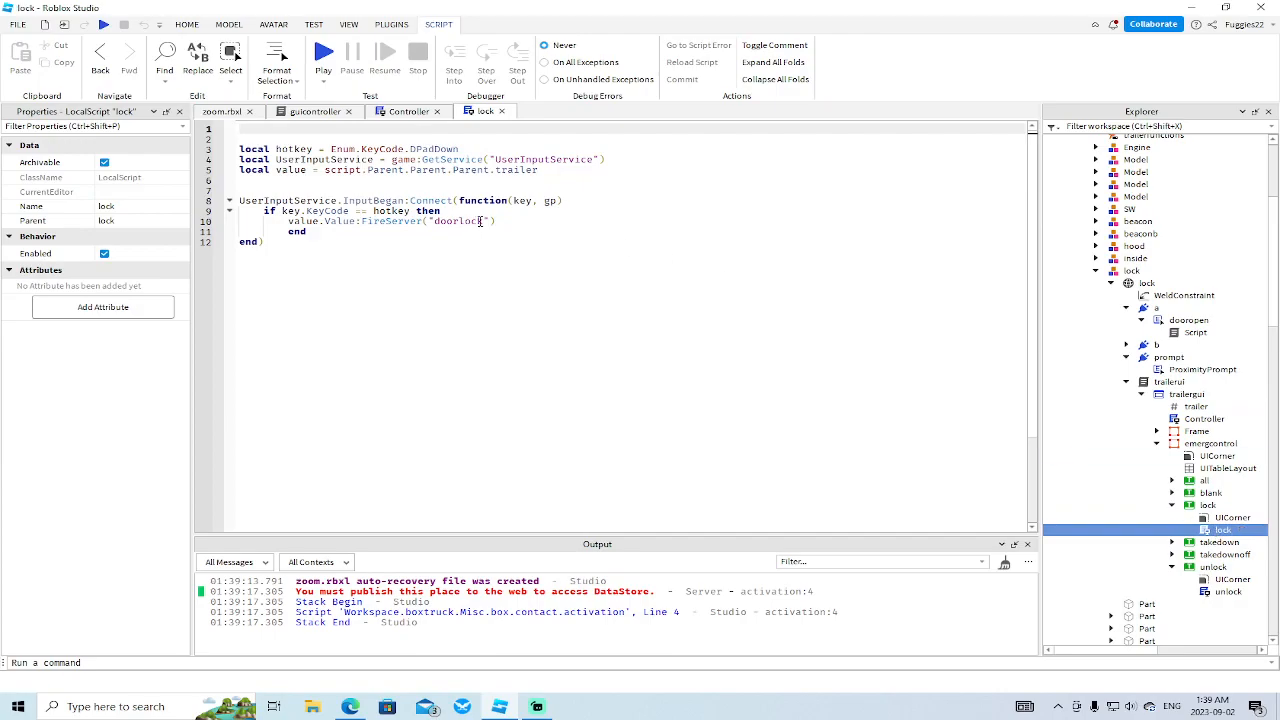
{"action": "left_click", "coordinate": [461, 221]}
{"action": "key", "text": "BackSpace"}
{"action": "key", "text": "BackSpace"}
{"action": "key", "text": "BackSpace"}
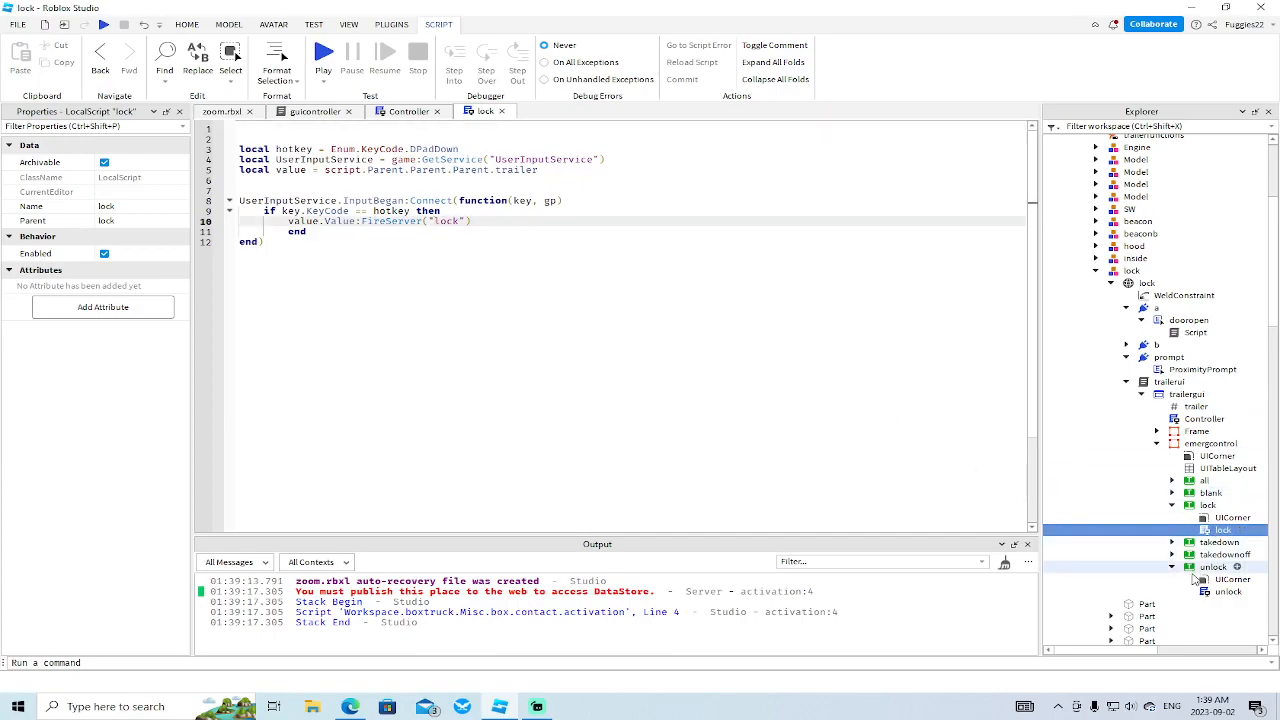
- Edit the unlock button's script inside emergcontrol so that FireServer sends "unlock"
{"action": "double_click", "coordinate": [1228, 591]}
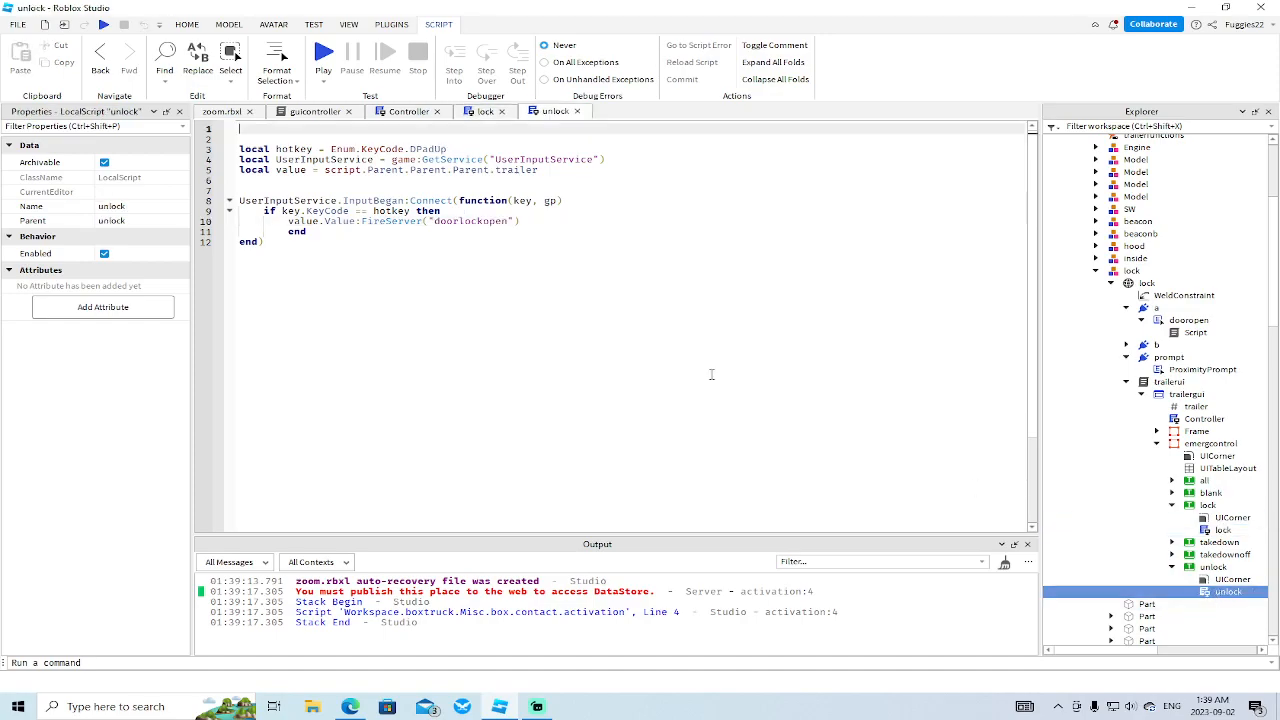
{"action": "left_click", "coordinate": [510, 221]}
{"action": "key", "text": "BackSpace"}
{"action": "key", "text": "BackSpace"}
{"action": "key", "text": "BackSpace"}
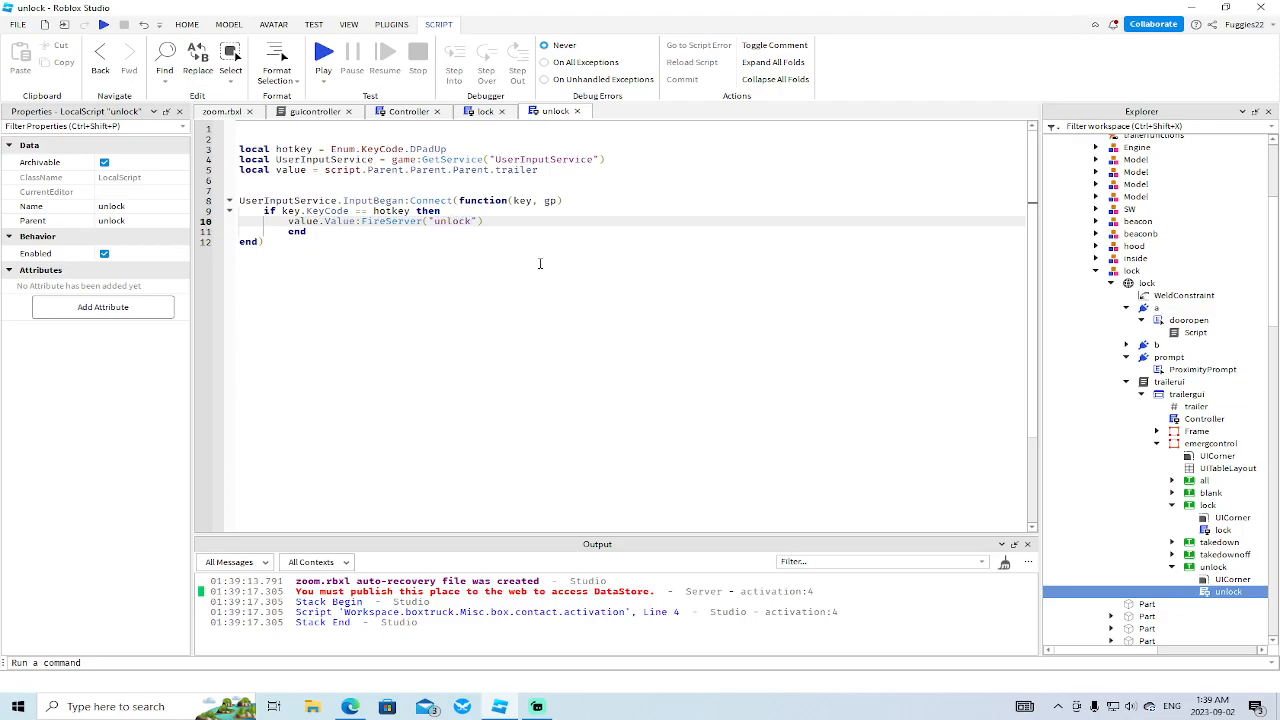
- Close the open unlock, lock, Controller and guicontroller scripts
{"action": "left_click", "coordinate": [577, 111]}
{"action": "left_click", "coordinate": [501, 111]}
{"action": "left_click", "coordinate": [437, 111]}
{"action": "left_click", "coordinate": [349, 111]}
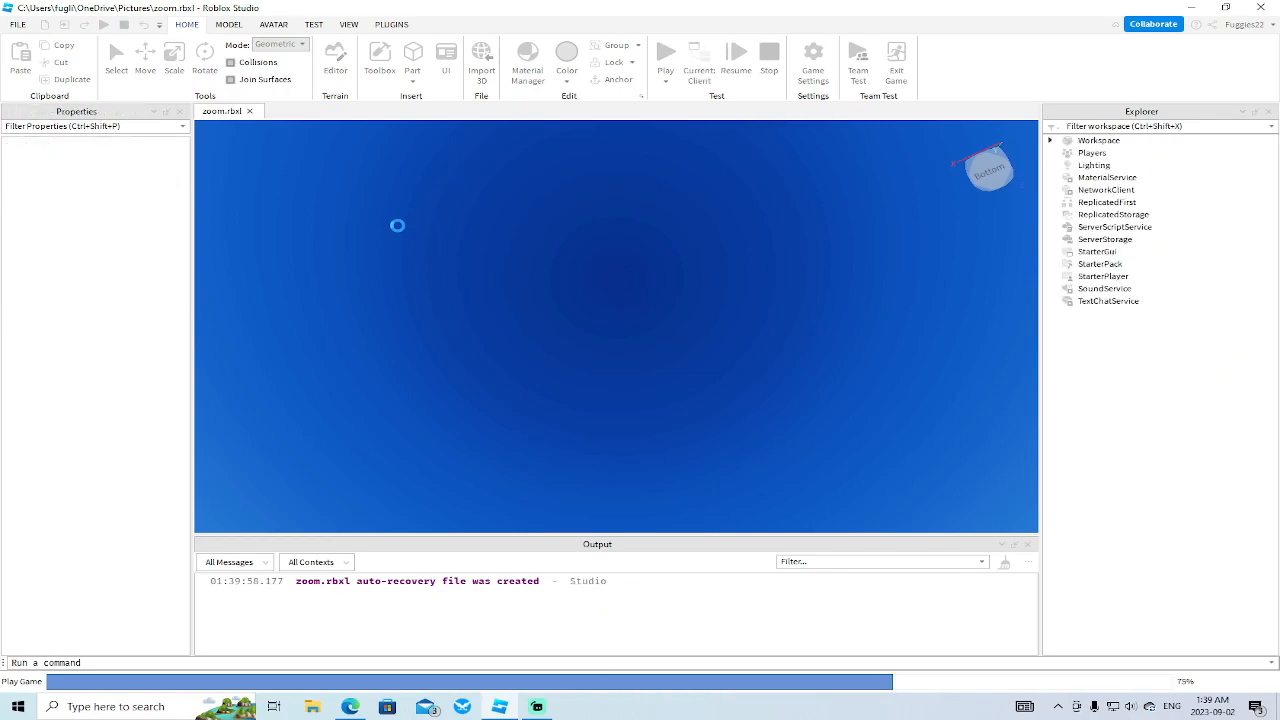
- Play-test the place, walk to the fire truck, trigger its Activate prompt, and stop the test
{"action": "key", "text": "F5"}
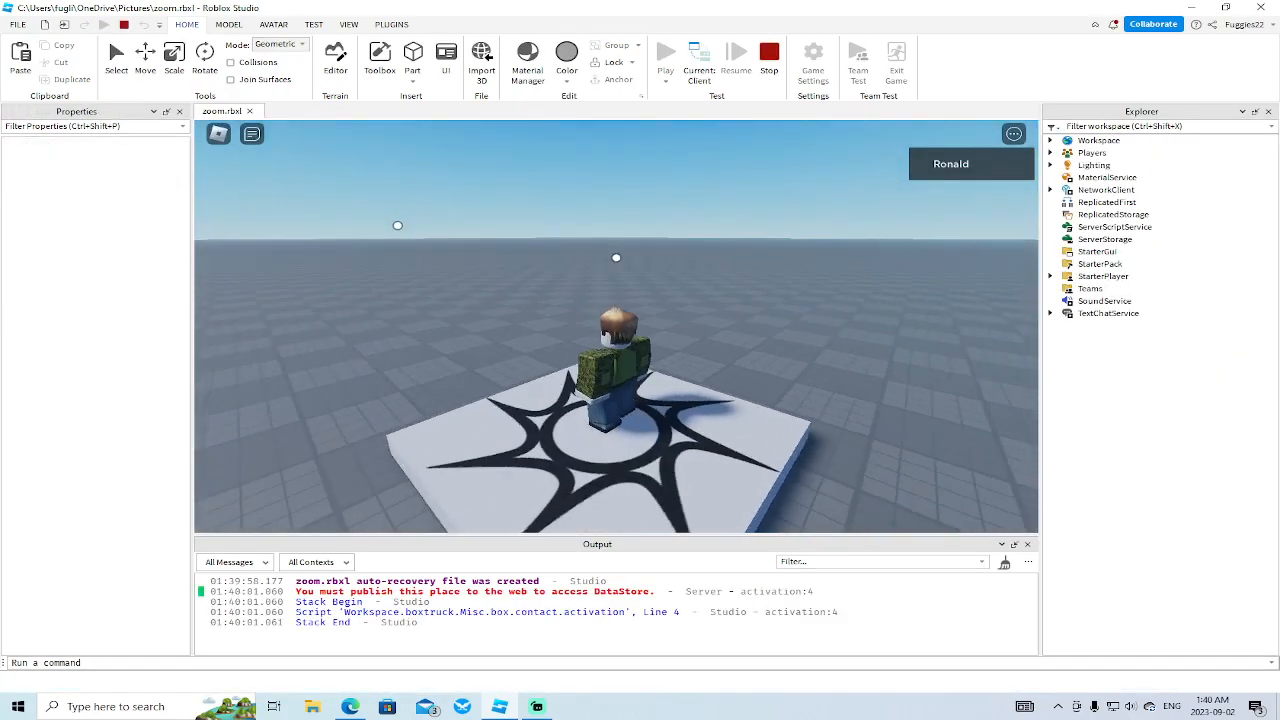
{"action": "key", "text": "w"}
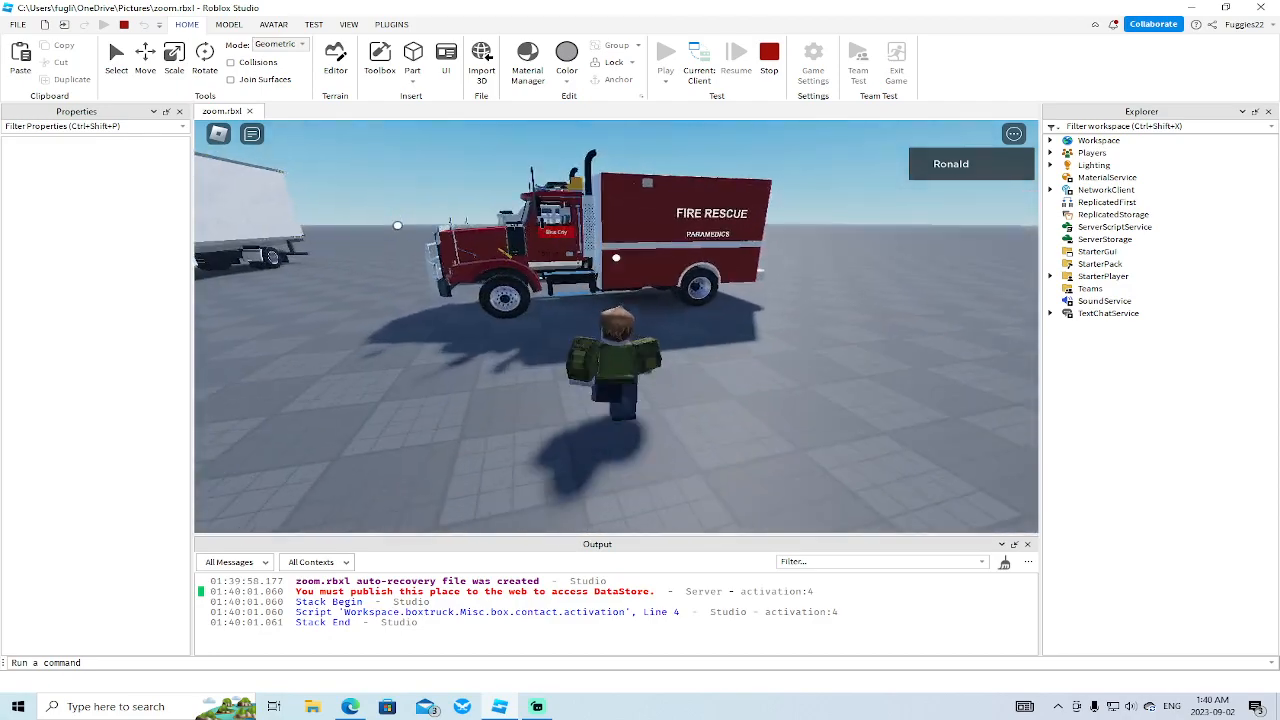
{"action": "key", "text": "w"}
{"action": "key", "text": "b"}
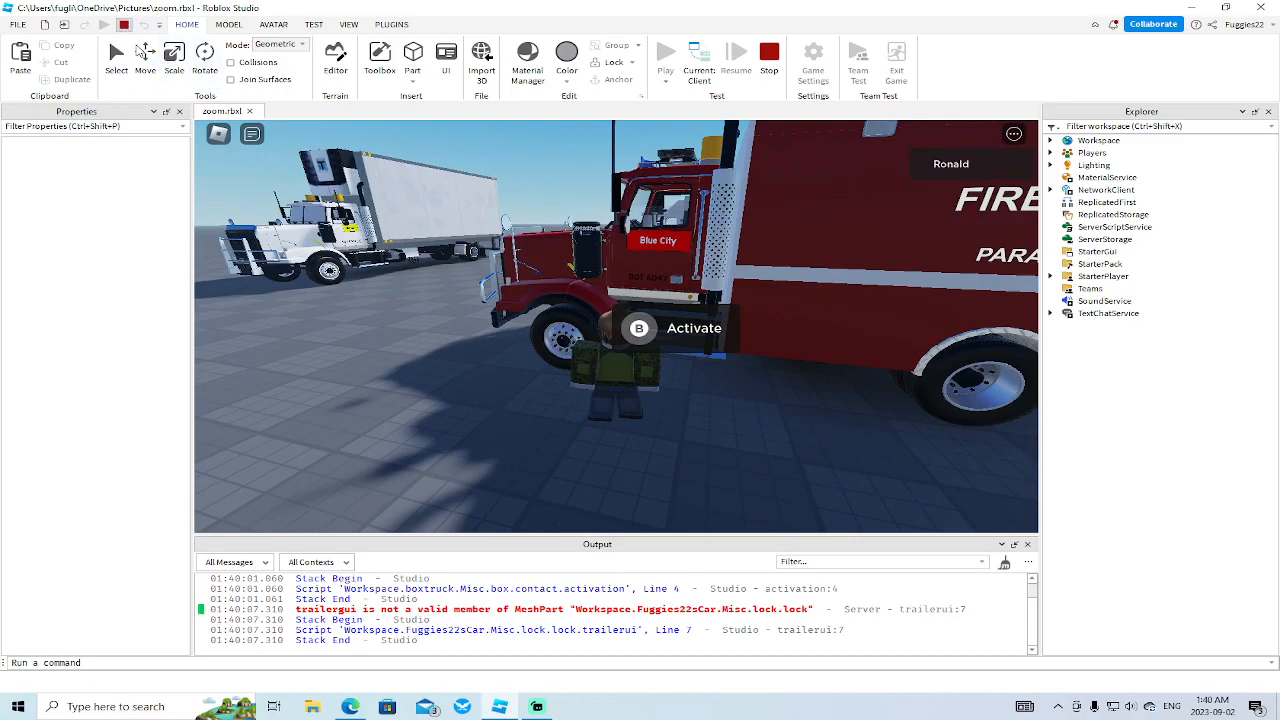
{"action": "key", "text": "shift+F5"}
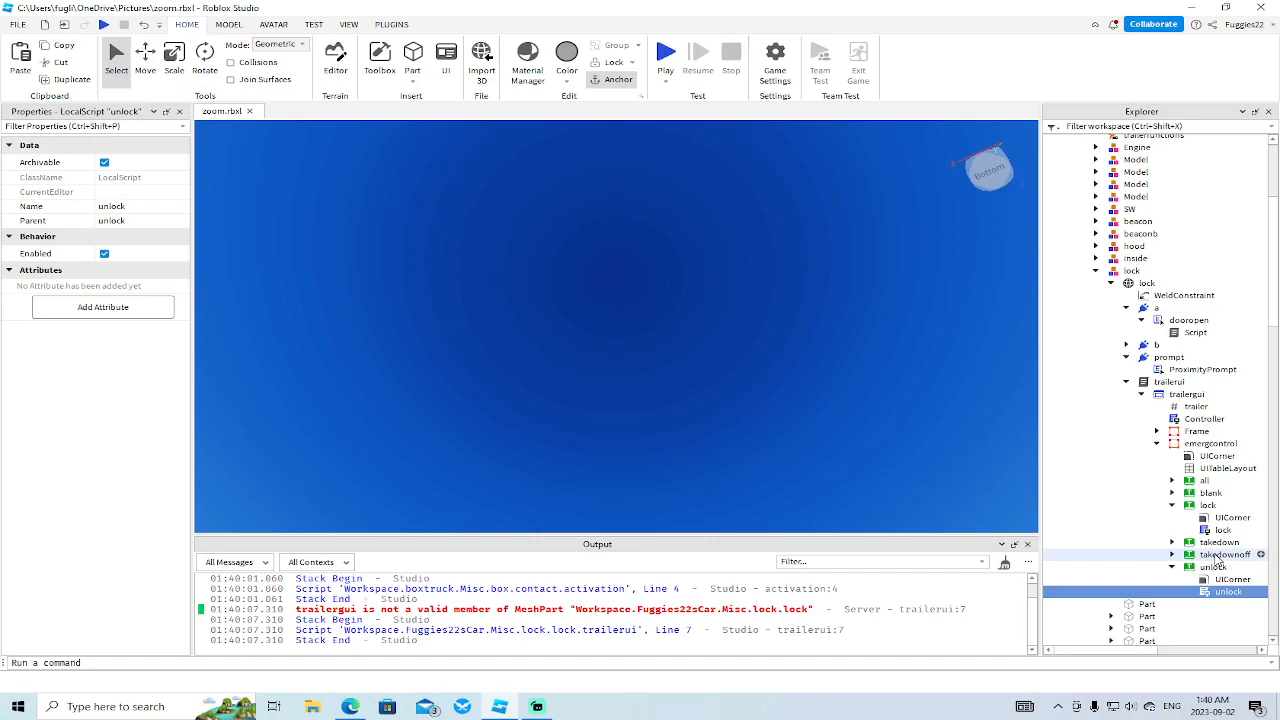
- Trace the output error to line 7 of the trailerui script and move trailergui out of that script into the lock part
{"action": "double_click", "coordinate": [1215, 530]}
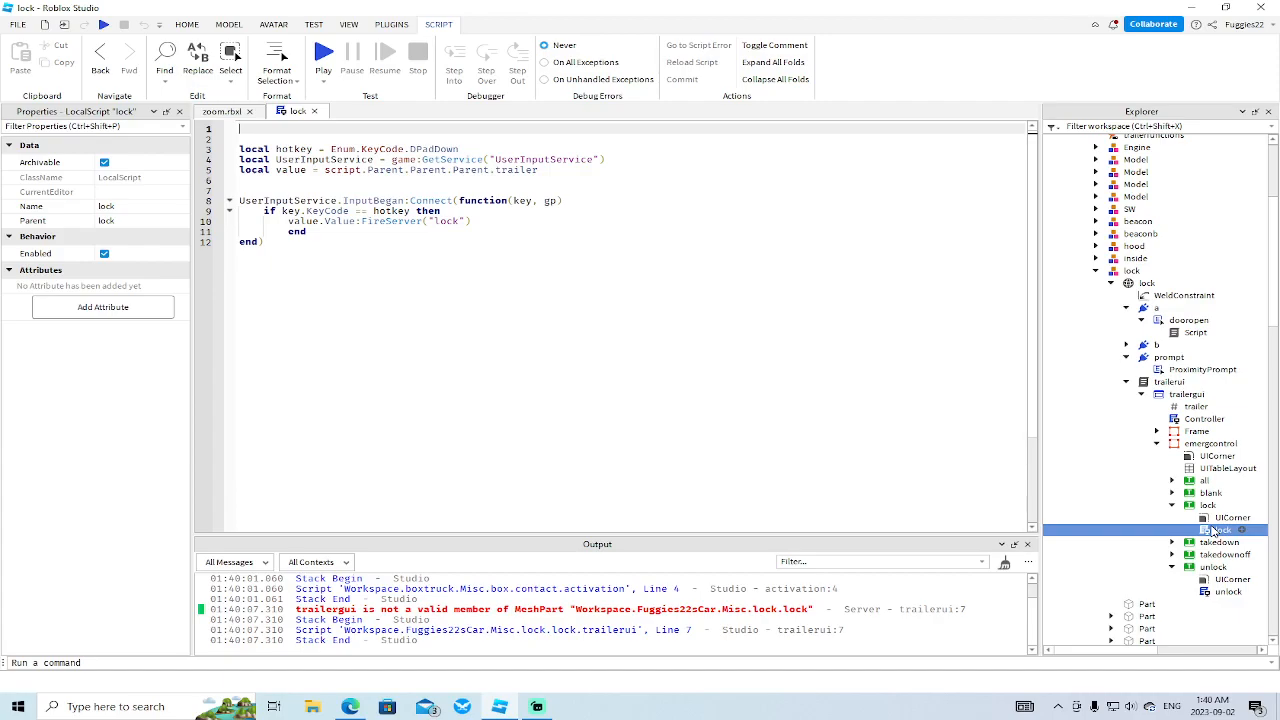
{"action": "left_click", "coordinate": [588, 632]}
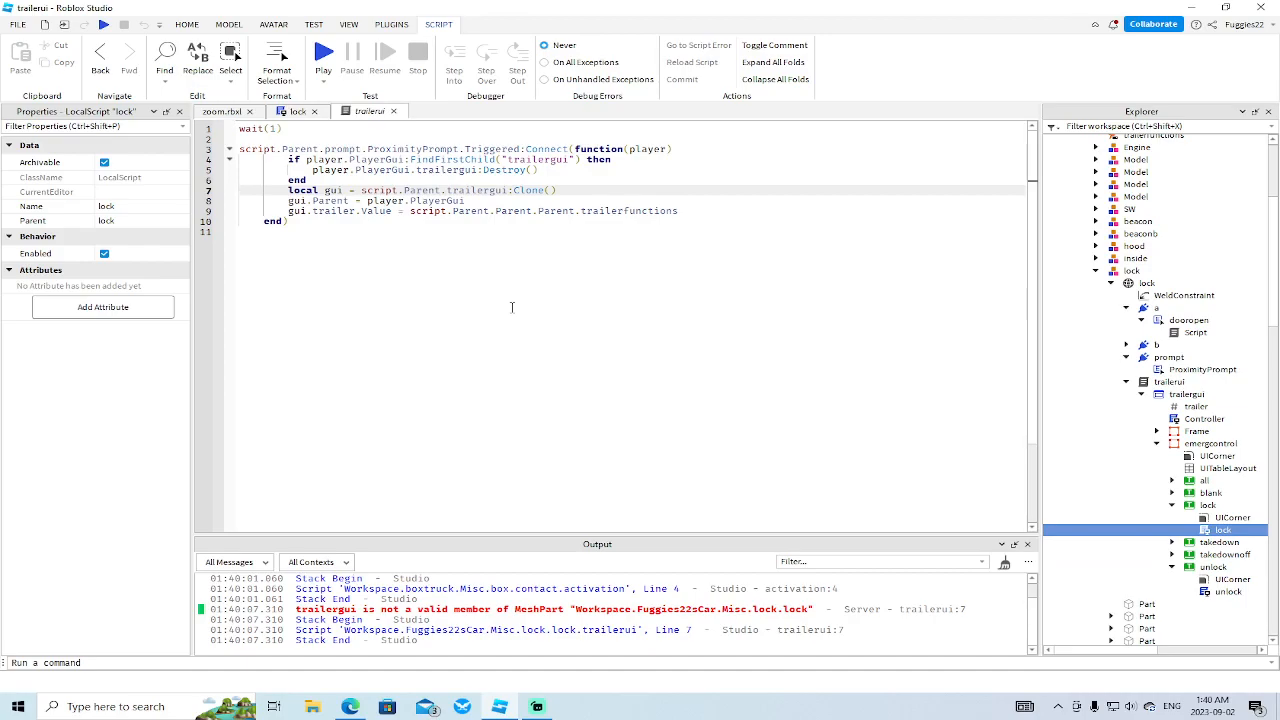
{"action": "right_click", "coordinate": [366, 114]}
{"action": "left_click", "coordinate": [430, 162]}
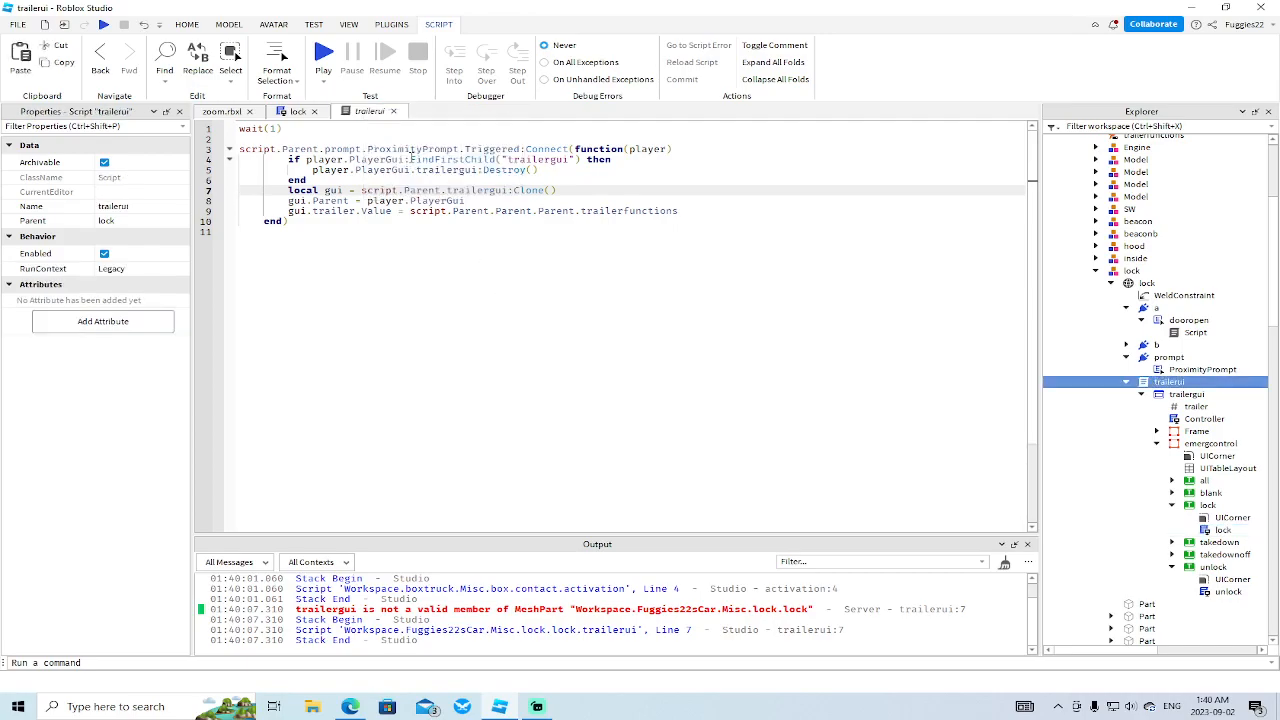
{"action": "left_click", "coordinate": [1142, 394]}
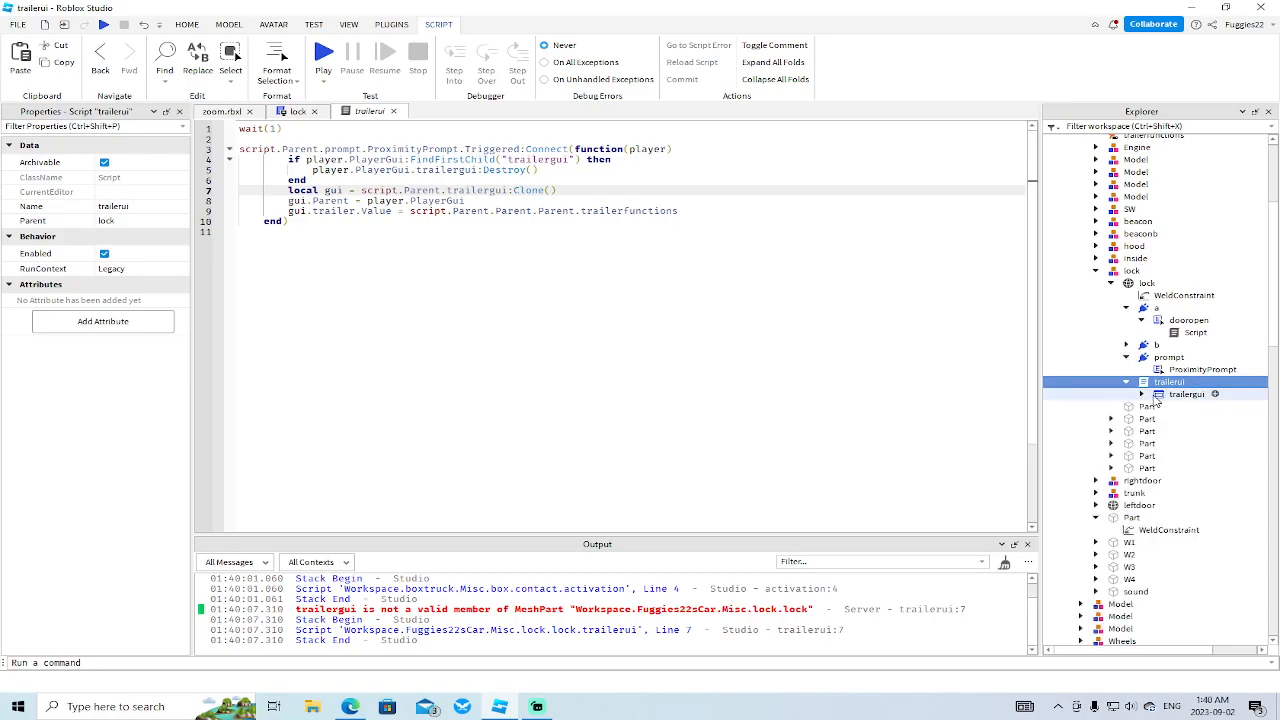
{"action": "left_click_drag", "start_coordinate": [1160, 398], "coordinate": [1141, 288]}
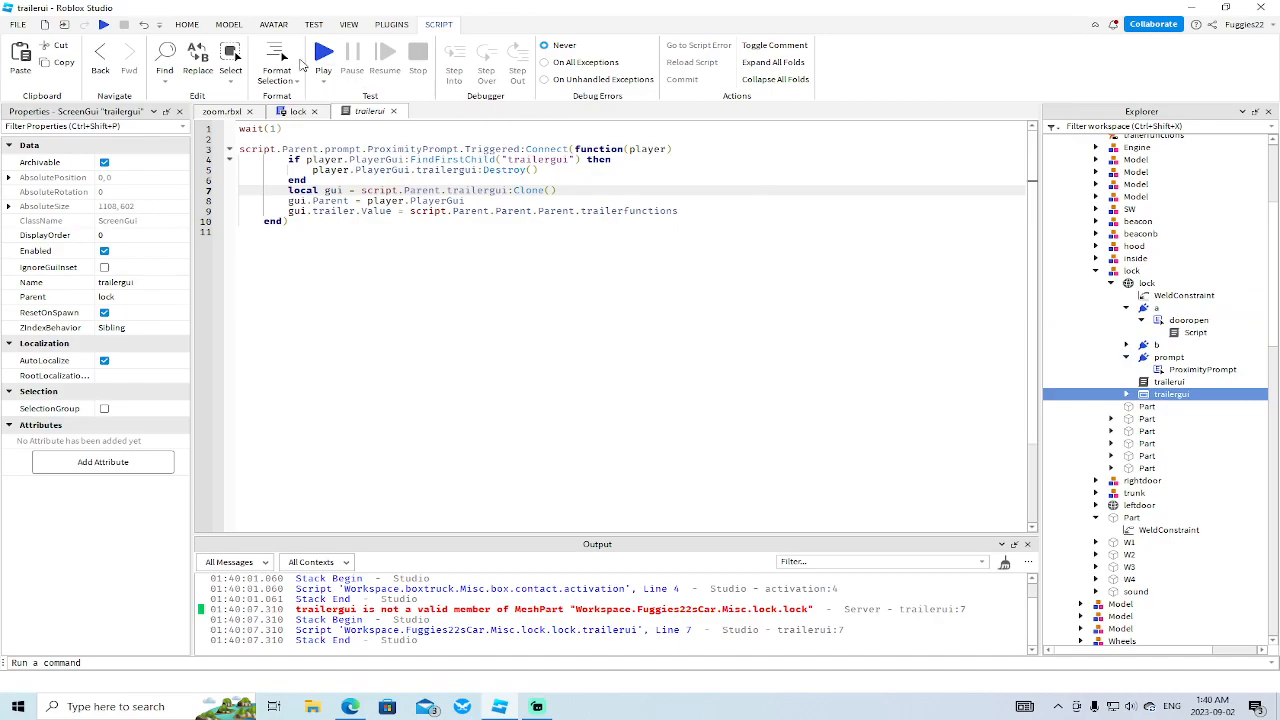
- Play-test the fire truck again by triggering the Activate prompt and using the Sit prompt, and stop the test
{"action": "left_click", "coordinate": [103, 24]}
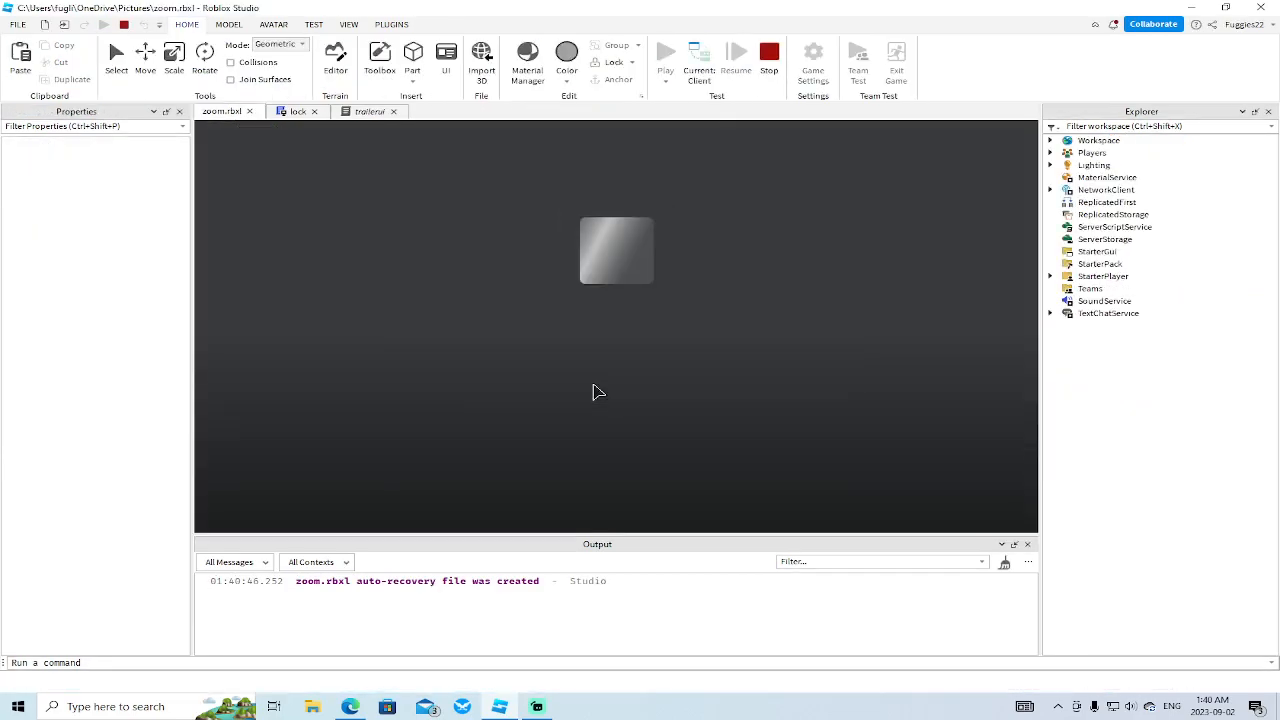
{"action": "key", "text": "w"}
{"action": "key", "text": "w"}
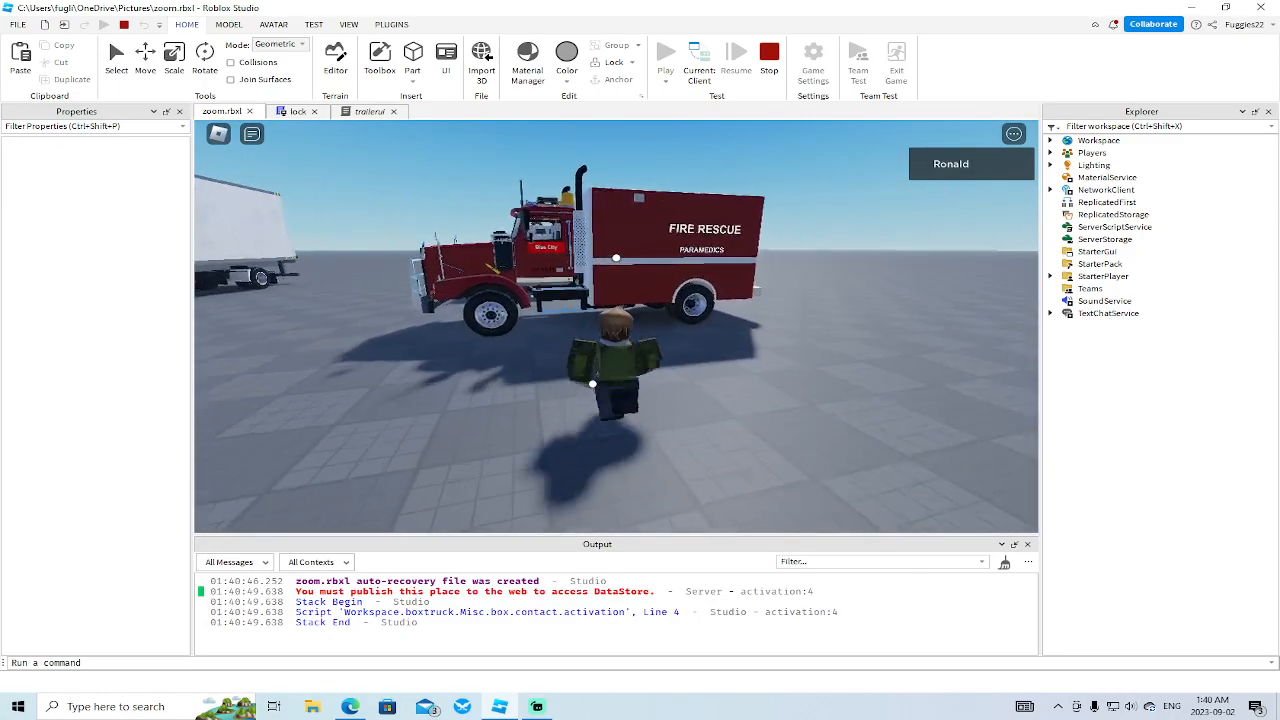
{"action": "key", "text": "b"}
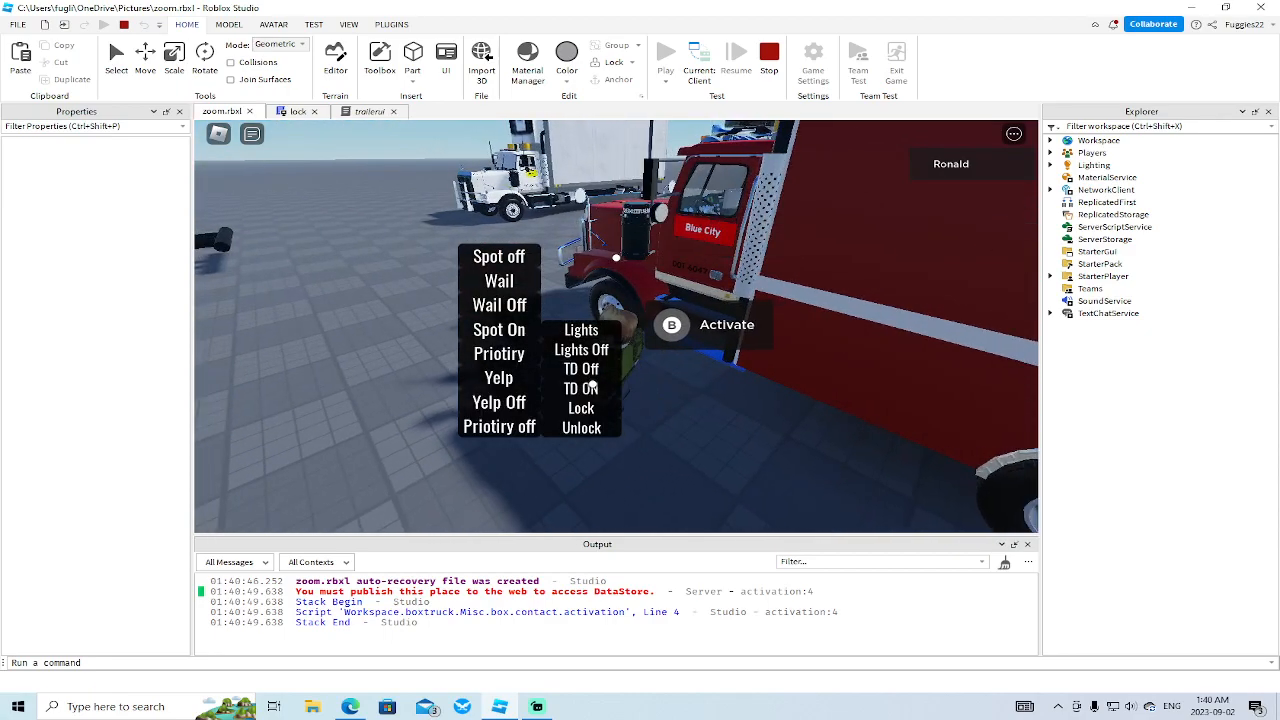
{"action": "key", "text": "w"}
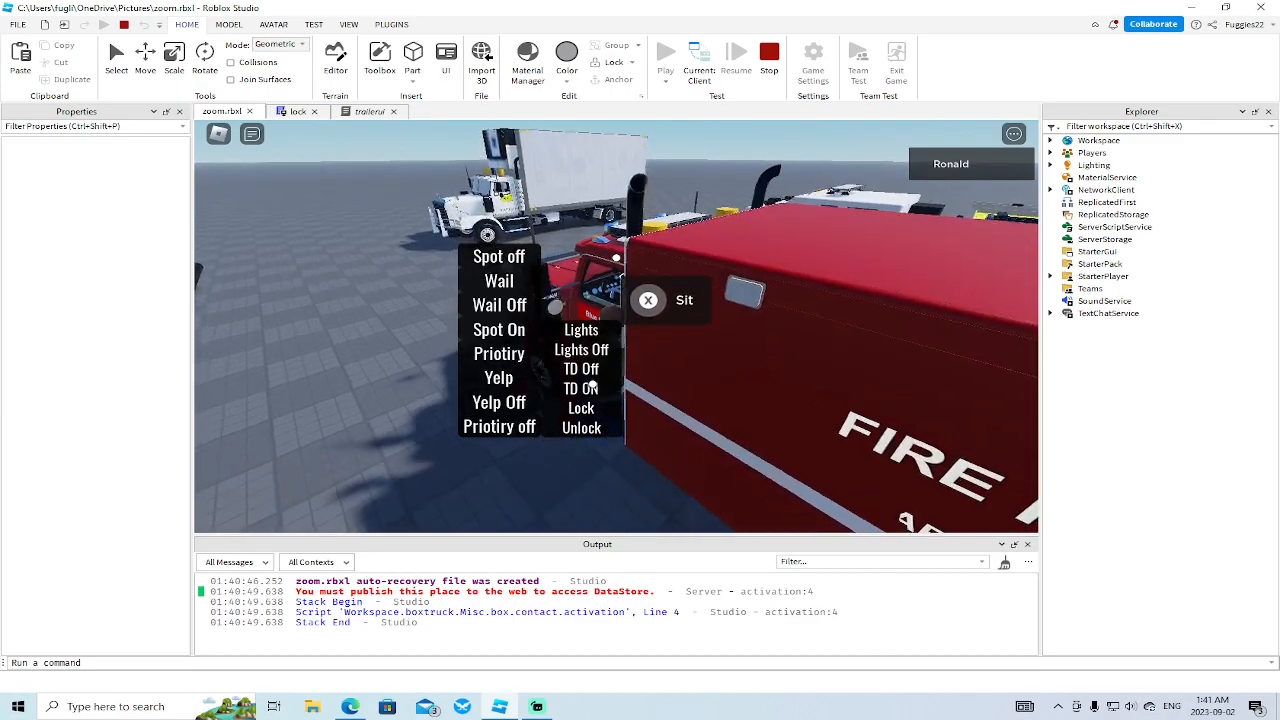
{"action": "key", "text": "x"}
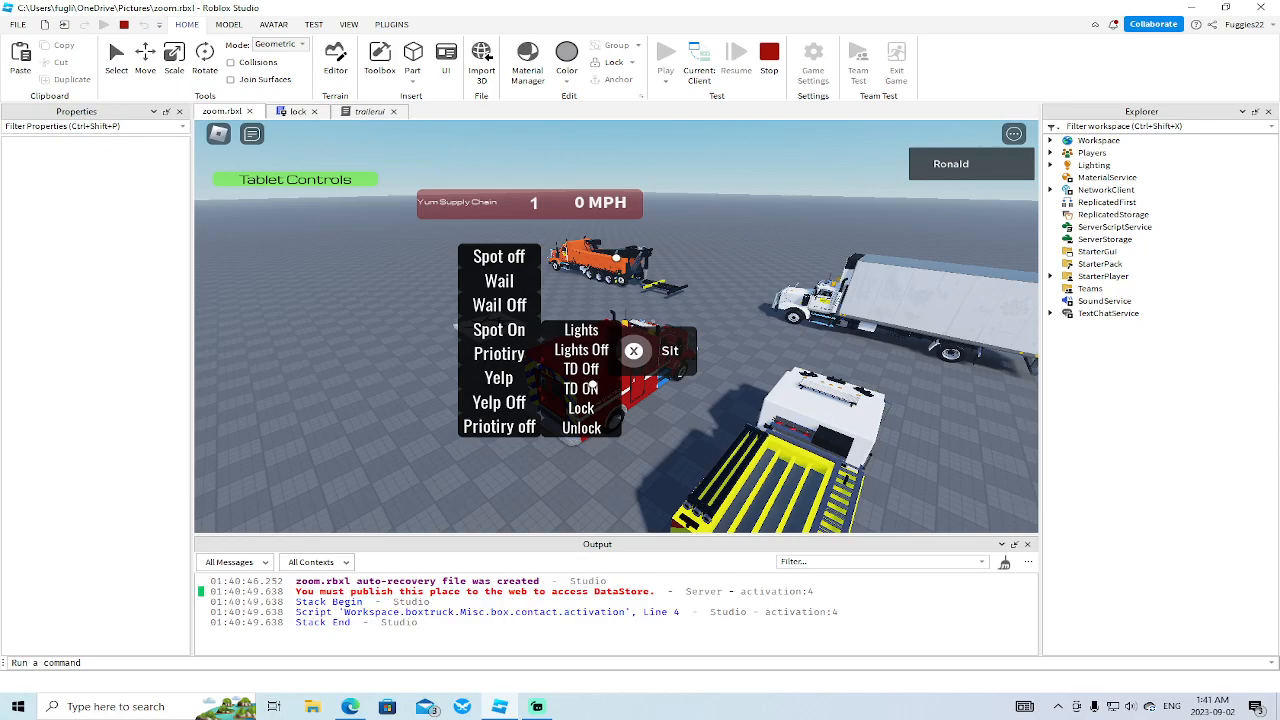
{"action": "left_click", "coordinate": [769, 62]}
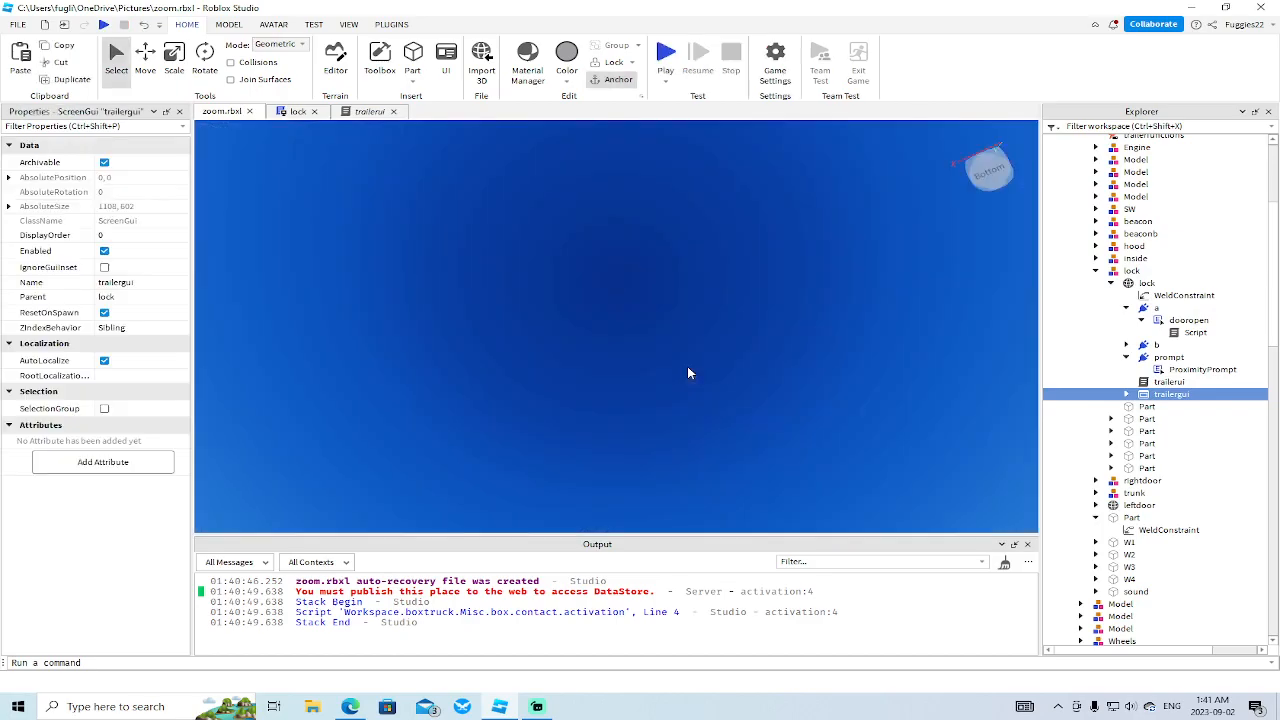
- Delete the DrivePrompt from the Seat in the red rescue truck's Body model
{"action": "right_click_drag", "start_coordinate": [713, 313], "coordinate": [713, 309]}
{"action": "key", "text": "s"}
{"action": "key", "text": "w"}
{"action": "key", "text": "a"}
{"action": "key", "text": "a"}
{"action": "key", "text": "d"}
{"action": "key", "text": "a"}
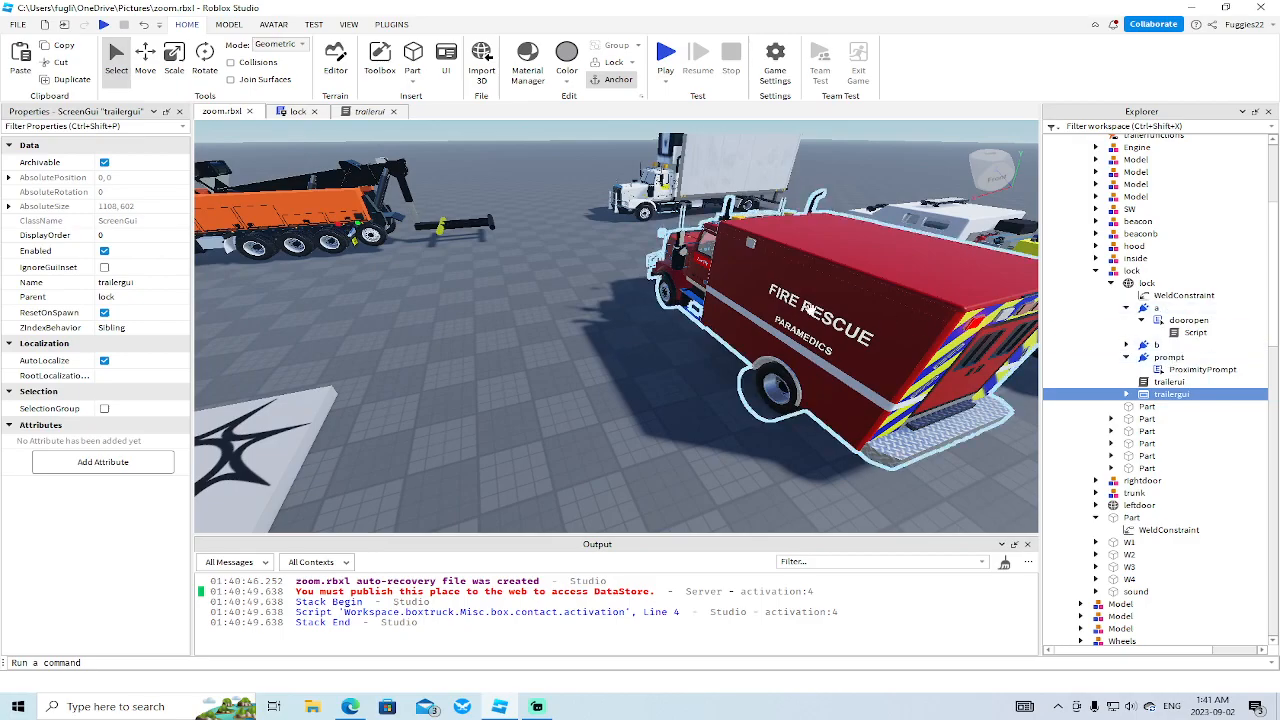
{"action": "key", "text": "w"}
{"action": "right_click_drag", "start_coordinate": [787, 298], "coordinate": [787, 298]}
{"action": "key", "text": "w"}
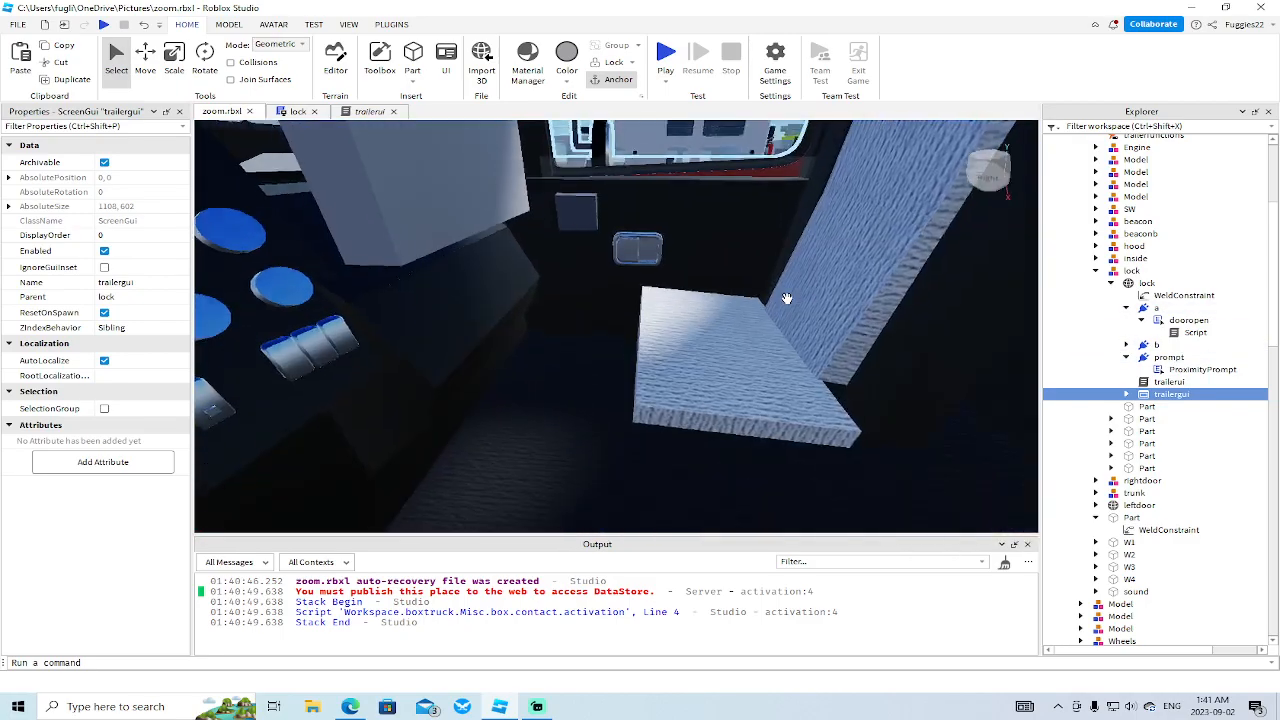
{"action": "left_click", "coordinate": [748, 331]}
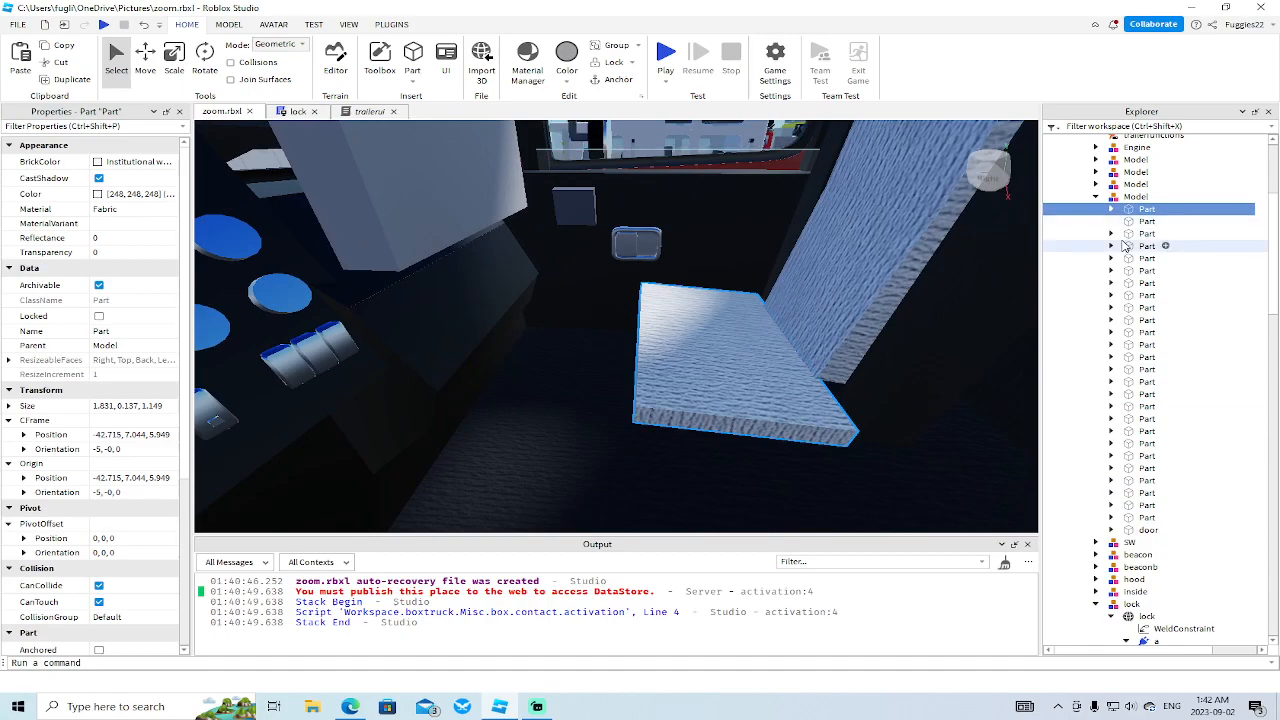
{"action": "left_click", "coordinate": [1080, 215]}
{"action": "left_click", "coordinate": [1080, 203]}
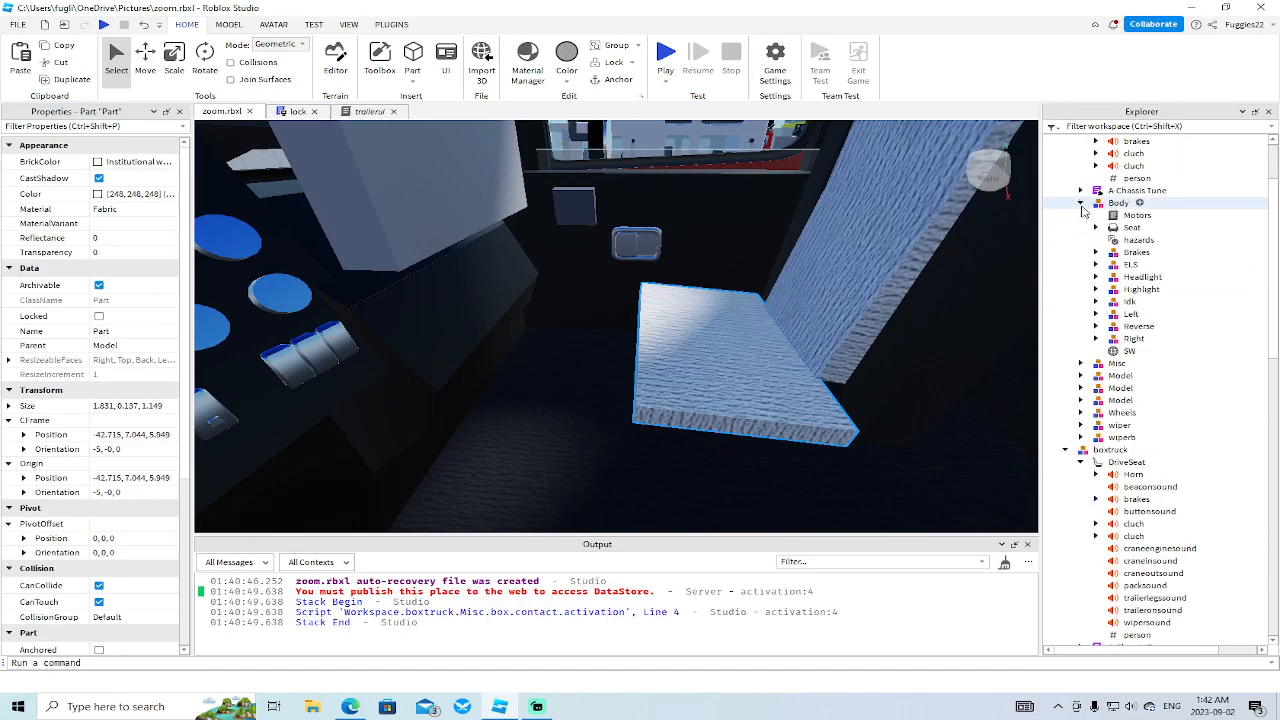
{"action": "left_click", "coordinate": [1096, 228]}
{"action": "left_click", "coordinate": [1135, 242]}
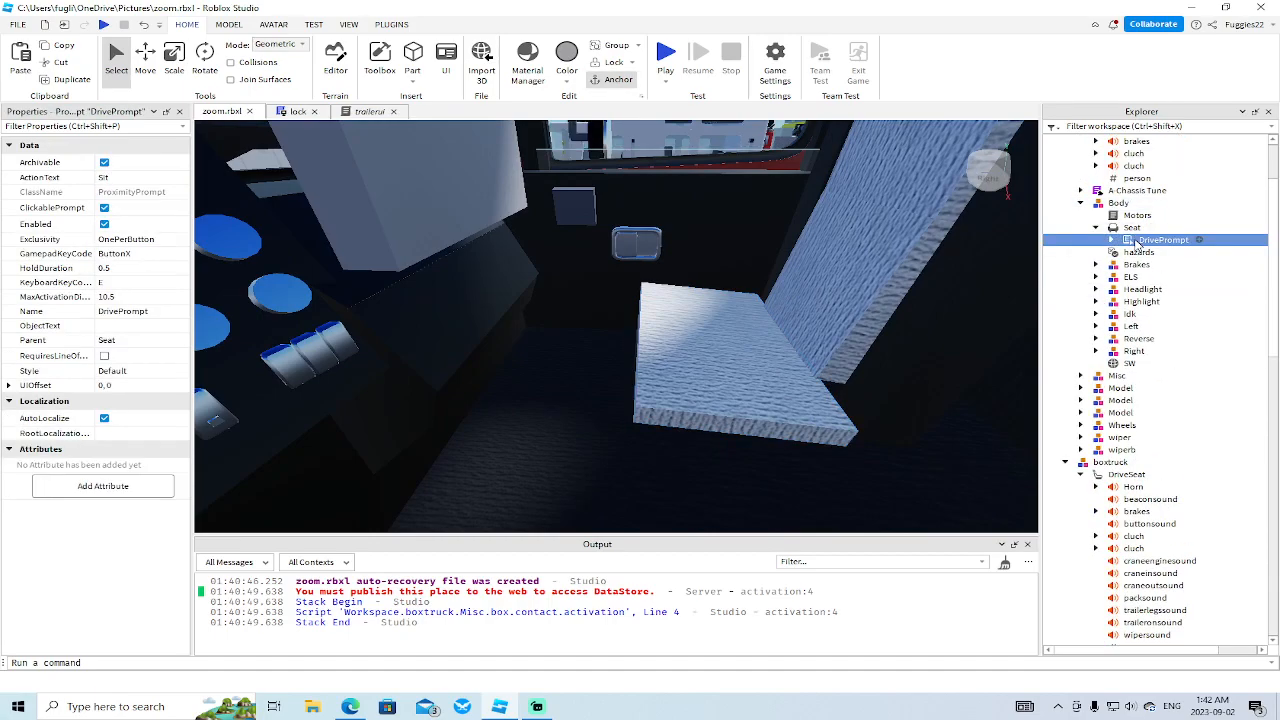
{"action": "key", "text": "Delete"}
- Collapse the expanded Body, DriveSeat, boxtruck and red rescue truck branches in the Workspace hierarchy
{"action": "scroll", "coordinate": [830, 282], "scroll_direction": "down", "scroll_amount": 10}
{"action": "right_click_drag", "start_coordinate": [825, 283], "coordinate": [800, 292]}
{"action": "key", "text": "d"}
{"action": "left_click", "coordinate": [1081, 203]}
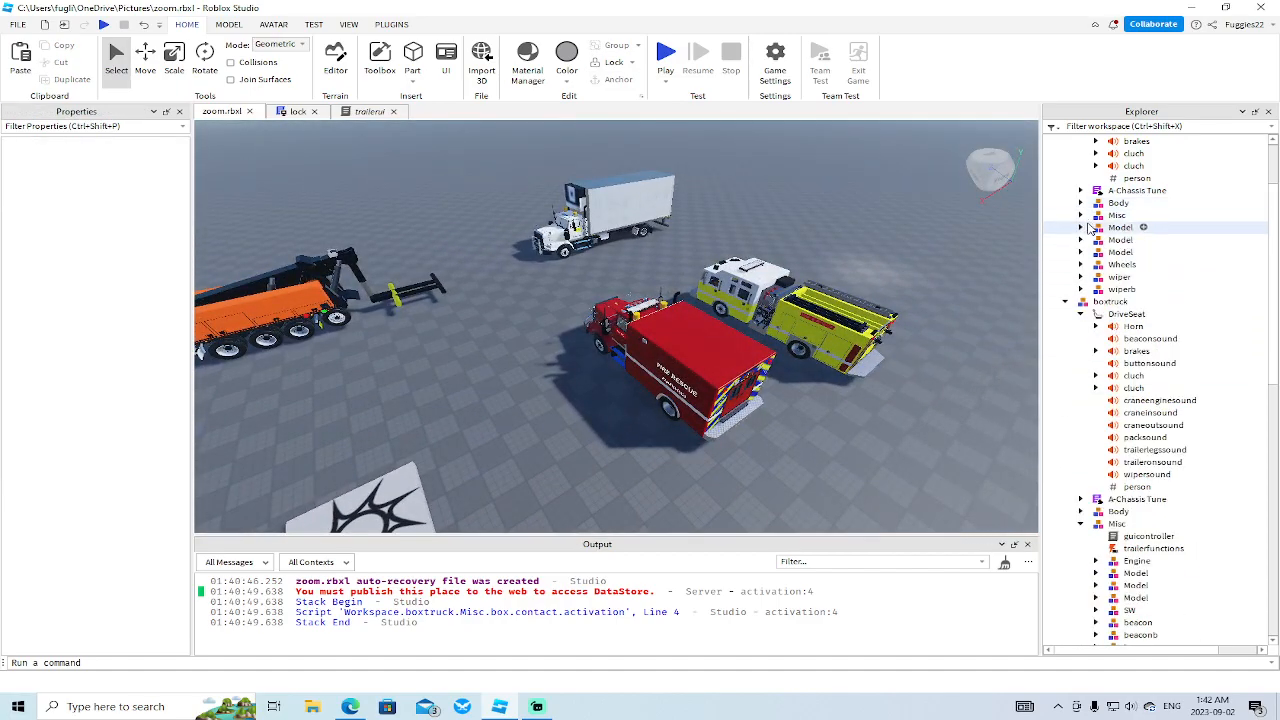
{"action": "scroll", "coordinate": [1090, 229], "scroll_direction": "up", "scroll_amount": 3}
{"action": "left_click", "coordinate": [1081, 216]}
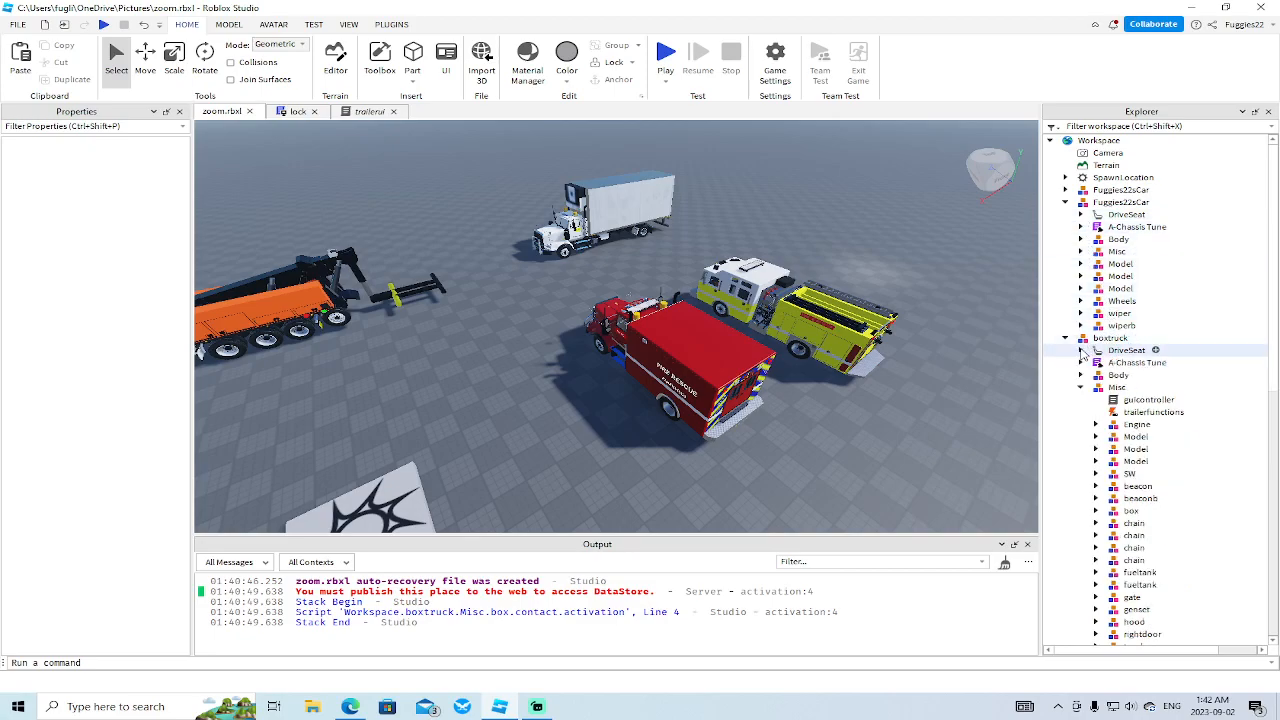
{"action": "left_click", "coordinate": [1081, 351]}
{"action": "left_click", "coordinate": [1065, 338]}
{"action": "left_click", "coordinate": [1065, 203]}
- Move the whole red rescue truck model closer to the spawn pad, to about -29.9, 7.2, -5.6
{"action": "left_click", "coordinate": [1100, 202]}
{"action": "key", "text": "f"}
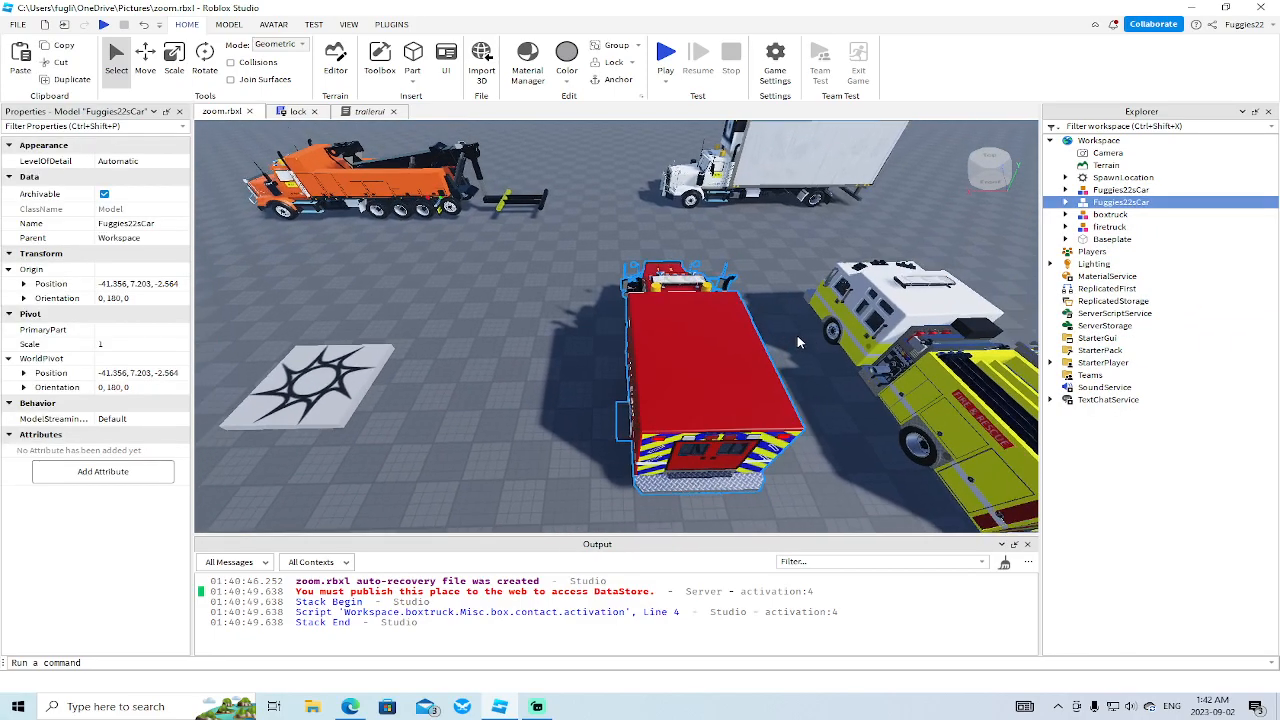
{"action": "scroll", "coordinate": [798, 343], "scroll_direction": "down", "scroll_amount": 5}
{"action": "left_click_drag", "start_coordinate": [677, 400], "coordinate": [591, 393]}
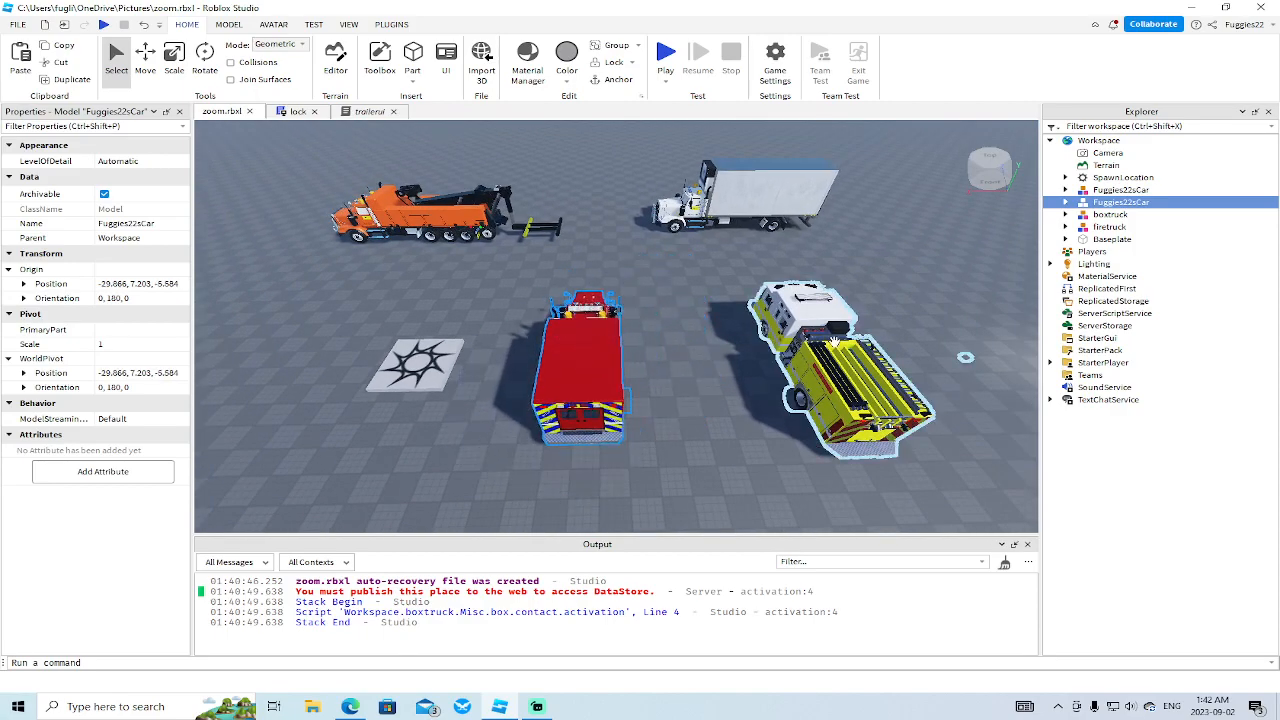
- Examine the yellow fire truck, the white box truck and the red rescue truck from several sides
{"action": "key", "text": "w"}
{"action": "right_click_drag", "start_coordinate": [715, 389], "coordinate": [714, 387]}
{"action": "key", "text": "w"}
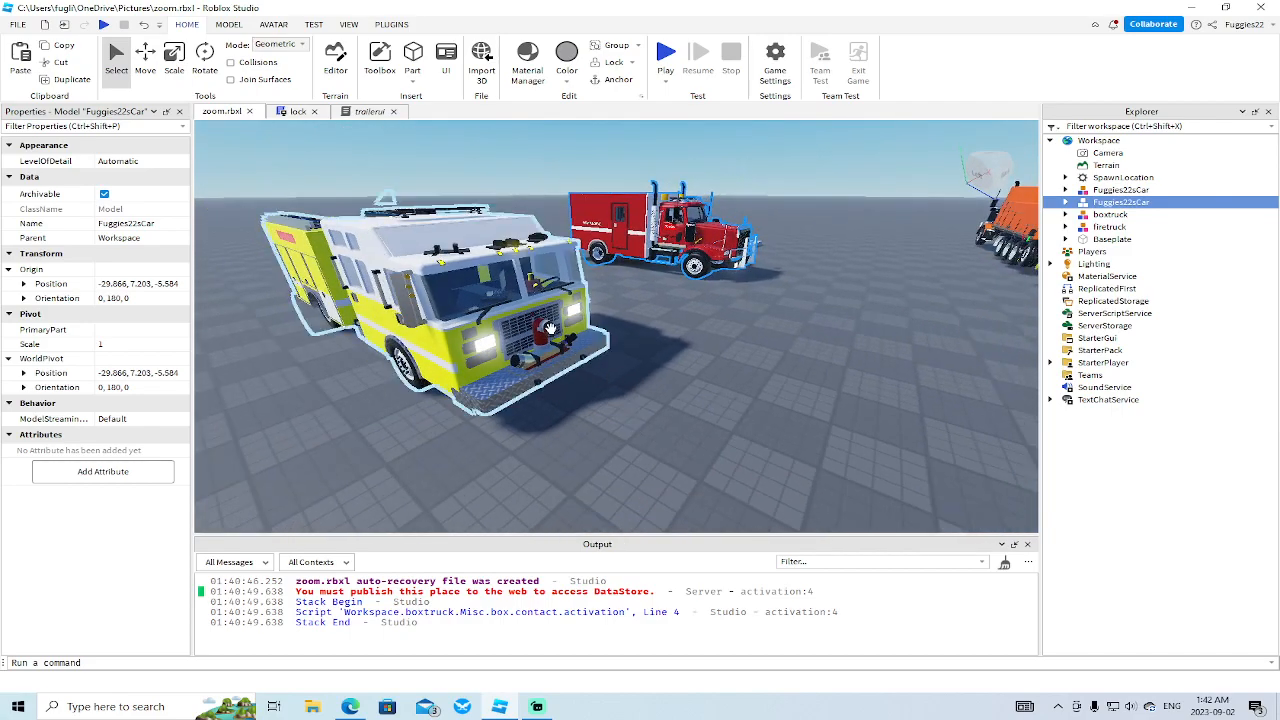
{"action": "right_click_drag", "start_coordinate": [603, 447], "coordinate": [608, 444]}
{"action": "key", "text": "d"}
{"action": "right_click_drag", "start_coordinate": [605, 399], "coordinate": [605, 399]}
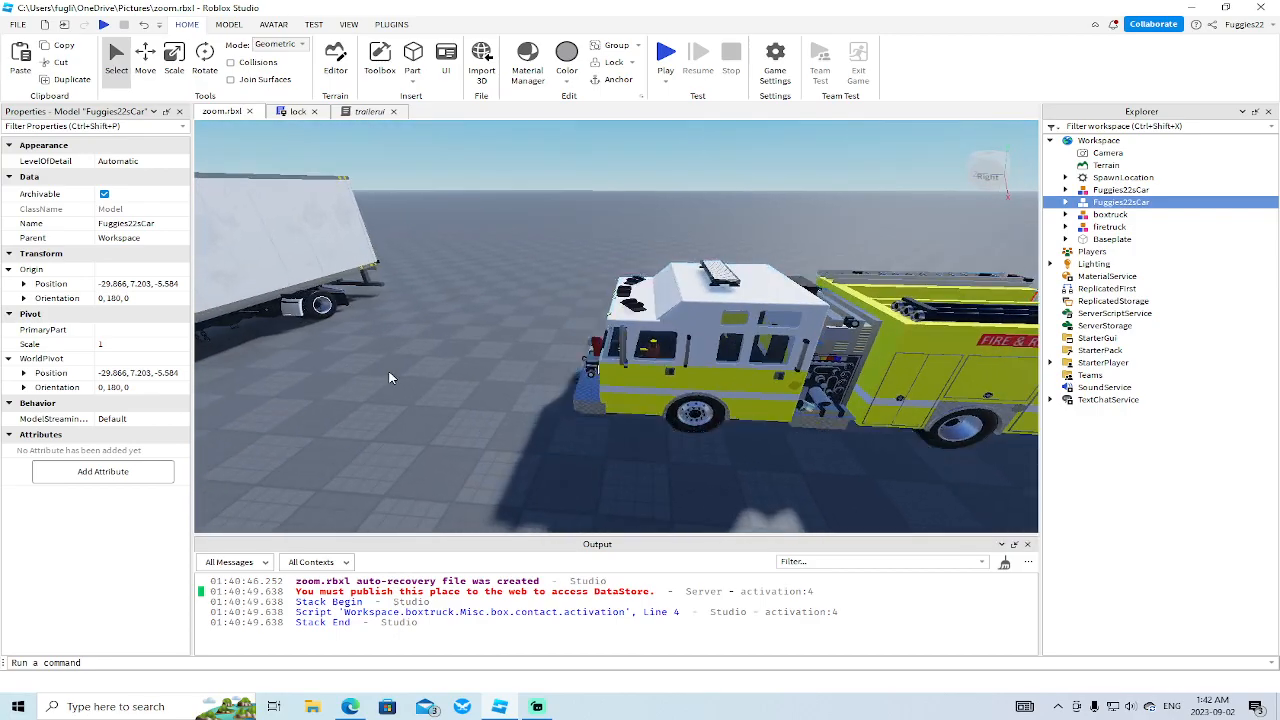
{"action": "right_click_drag", "start_coordinate": [523, 359], "coordinate": [523, 359]}
{"action": "right_click_drag", "start_coordinate": [630, 339], "coordinate": [630, 339]}
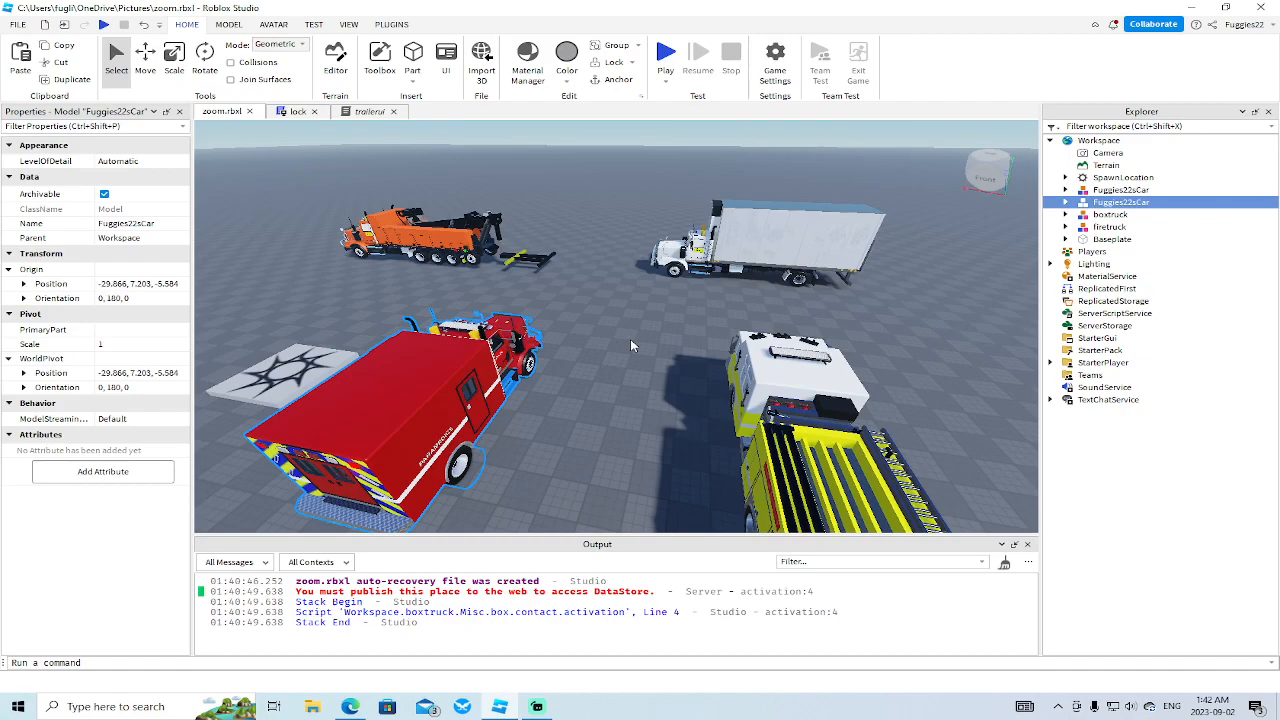
{"action": "right_click_drag", "start_coordinate": [614, 389], "coordinate": [614, 389]}
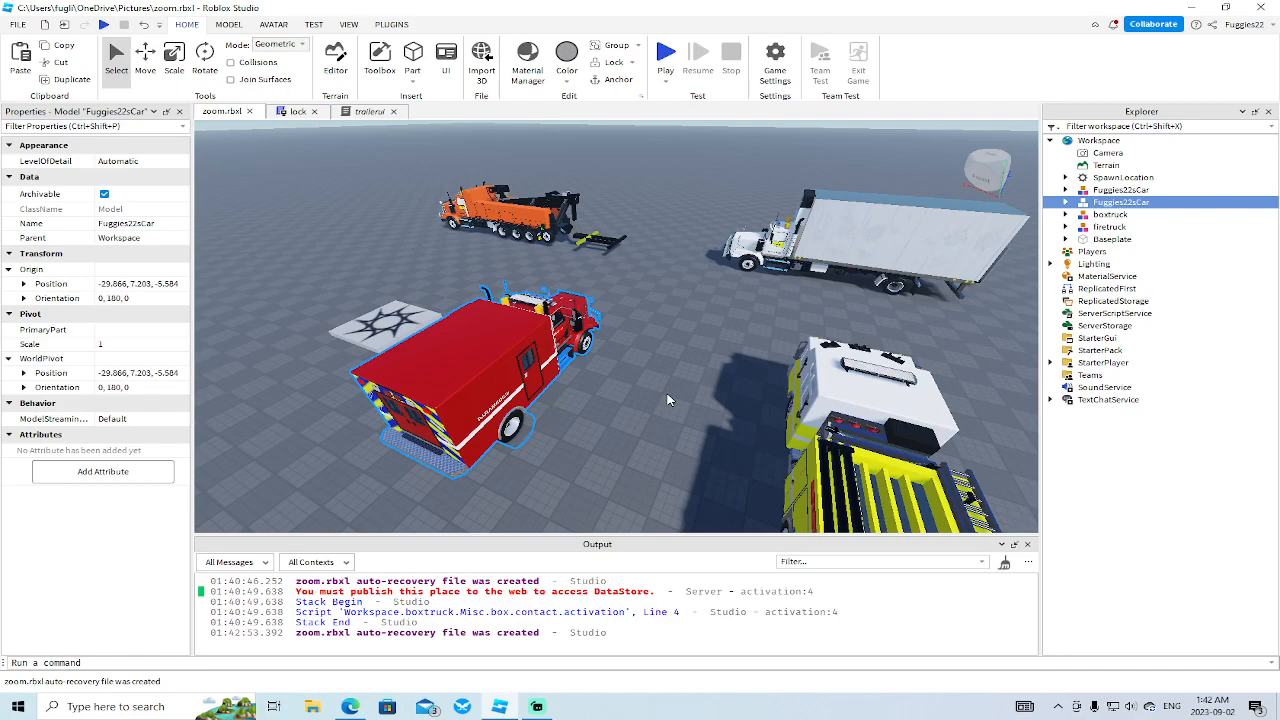
{"action": "key", "text": "a"}
{"action": "right_click_drag", "start_coordinate": [669, 416], "coordinate": [669, 409]}
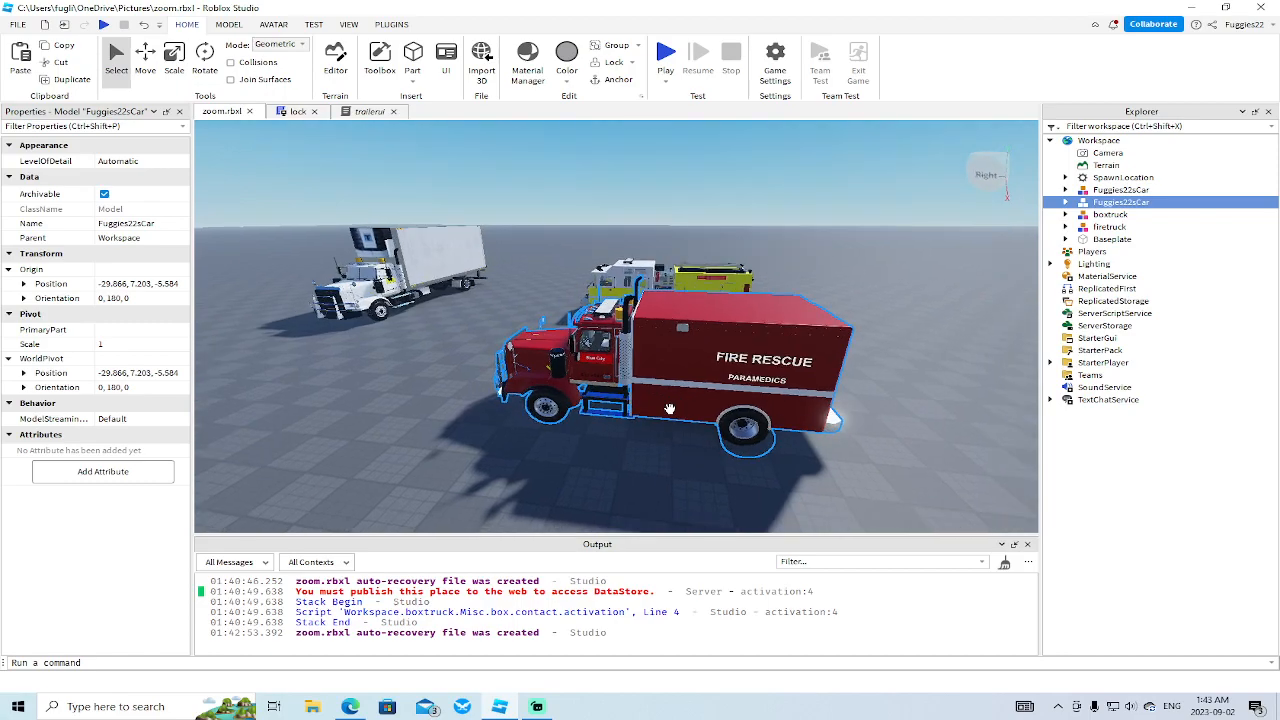
- Expand the rescue truck's trailergui to the lock and unlock buttons in emergcontrol, and open the lock button's script to check its hotkey
{"action": "left_click", "coordinate": [1065, 202]}
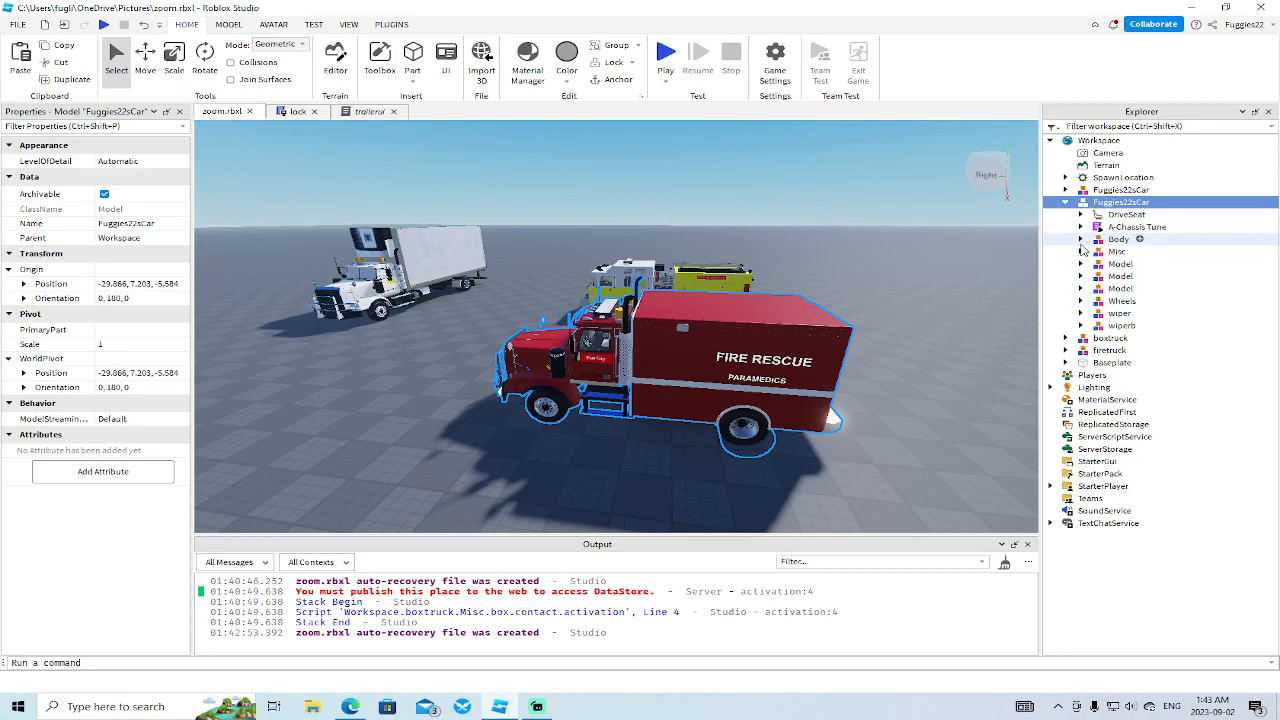
{"action": "left_click", "coordinate": [1080, 251]}
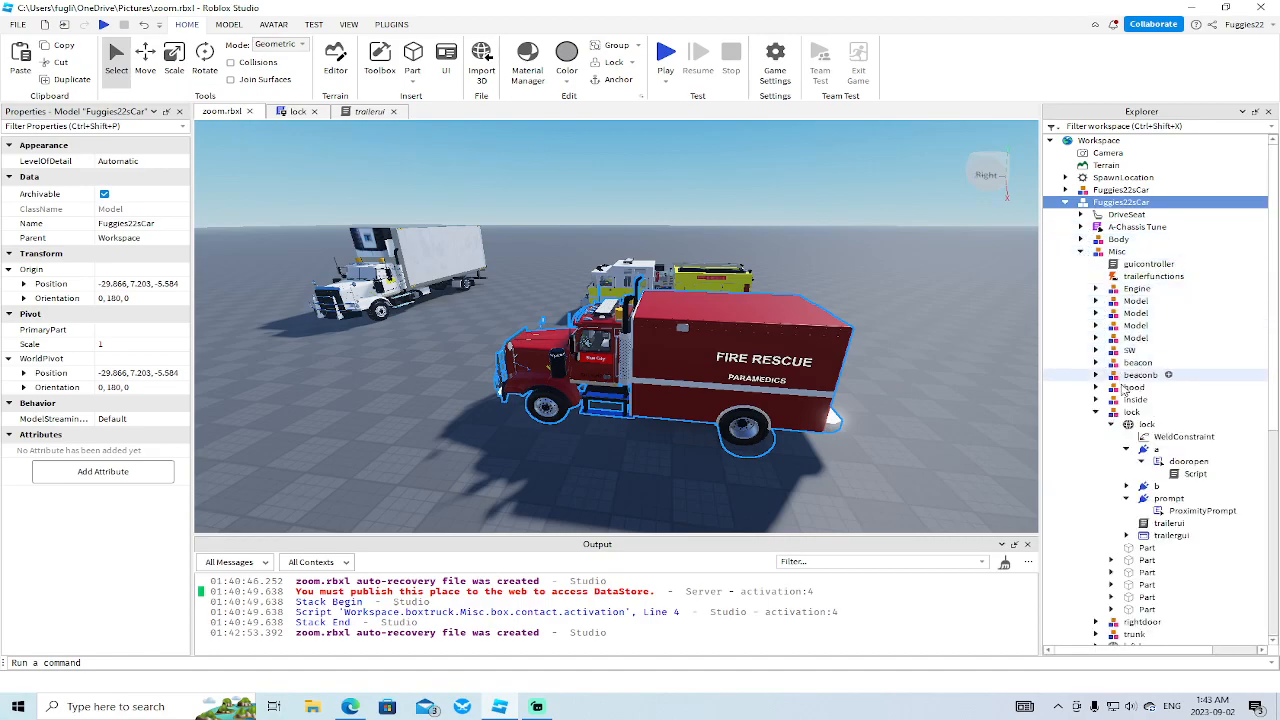
{"action": "left_click", "coordinate": [1127, 449]}
{"action": "left_click", "coordinate": [1127, 511]}
{"action": "left_click", "coordinate": [1141, 560]}
{"action": "scroll", "coordinate": [1165, 560], "scroll_direction": "down", "scroll_amount": 3}
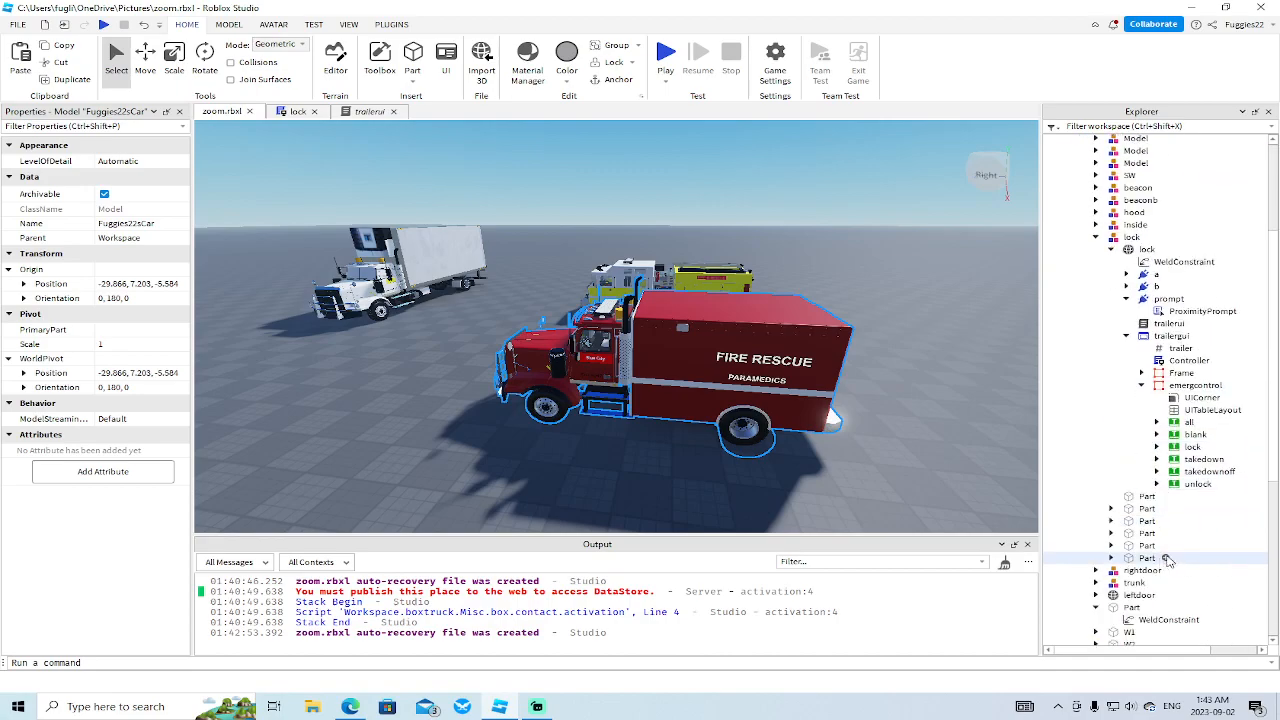
{"action": "scroll", "coordinate": [1165, 560], "scroll_direction": "down", "scroll_amount": 1}
{"action": "left_click", "coordinate": [1157, 449]}
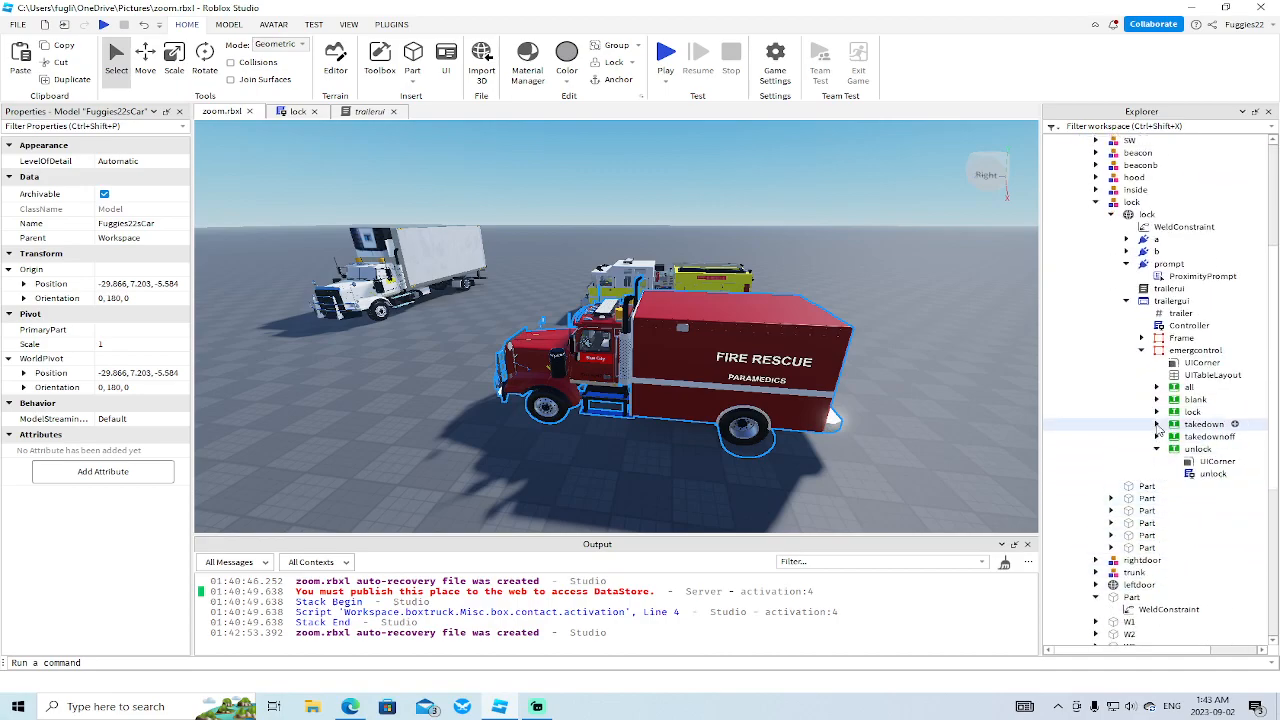
{"action": "left_click", "coordinate": [1157, 411]}
{"action": "left_click", "coordinate": [1200, 437]}
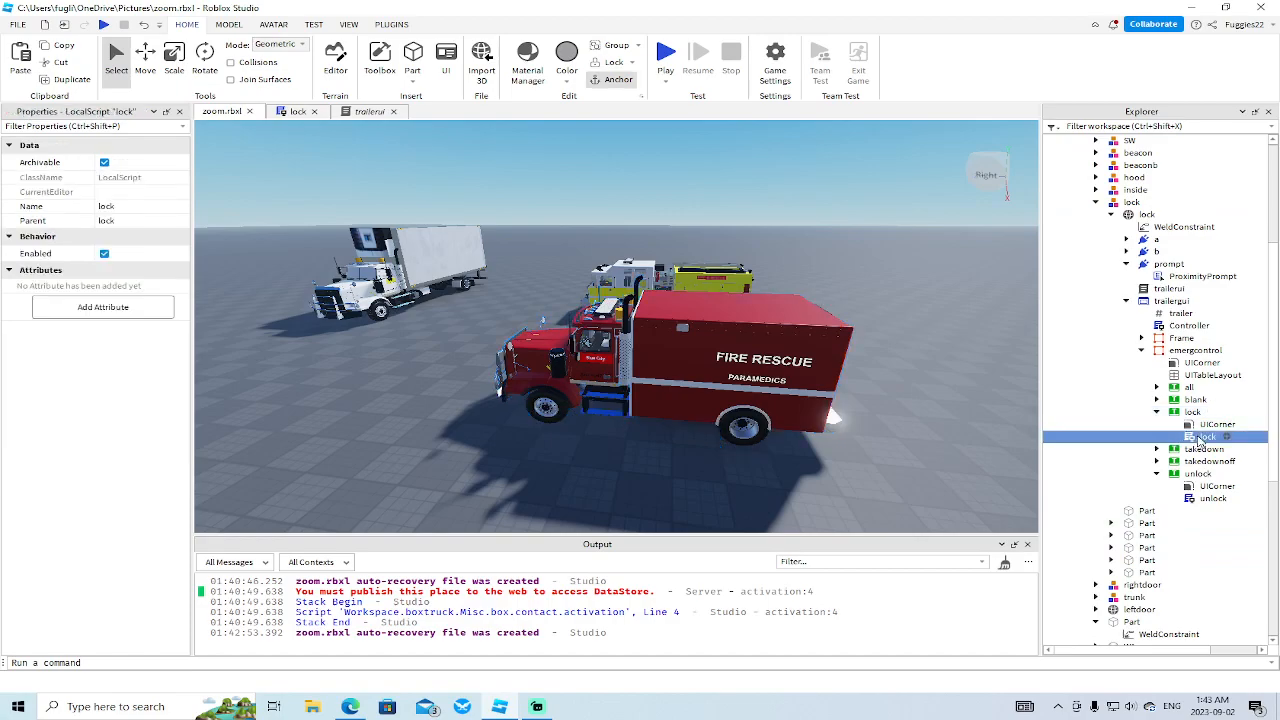
{"action": "double_click", "coordinate": [1200, 437]}
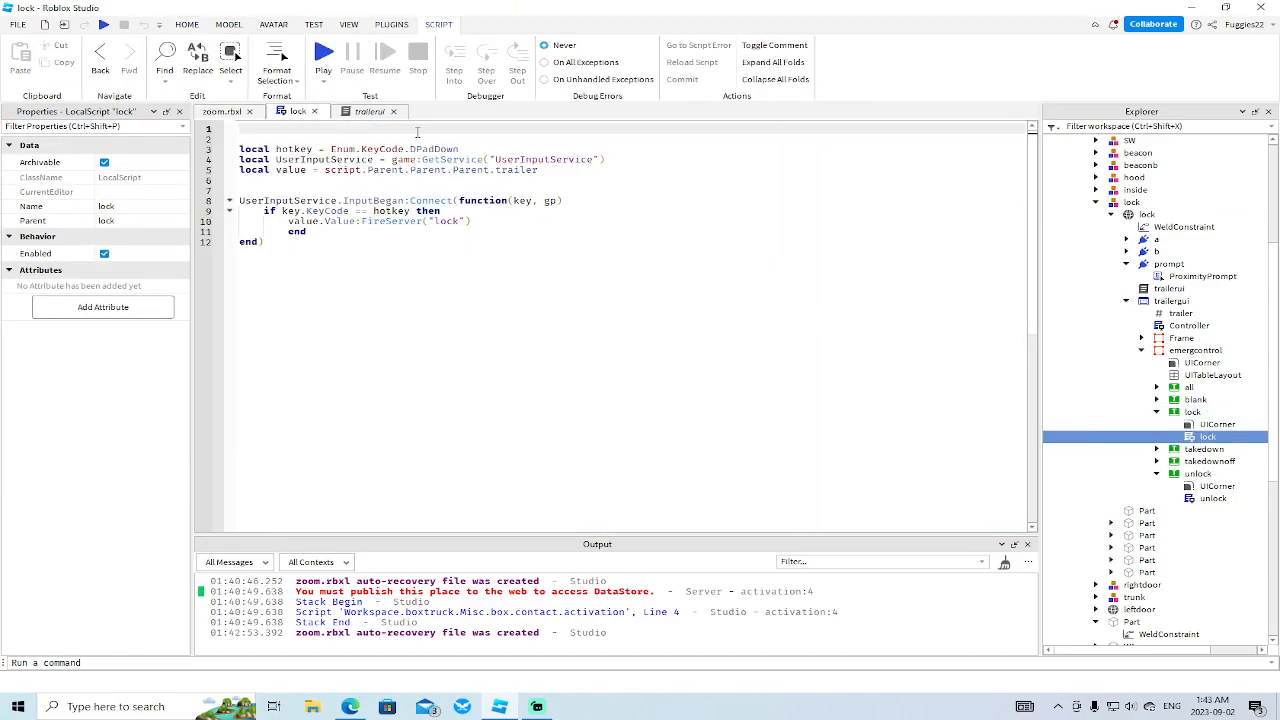
- Set the lock button's text to "Lock (D Pad Down)" and close the open lock and trailerui scripts
{"action": "left_click", "coordinate": [1193, 412]}
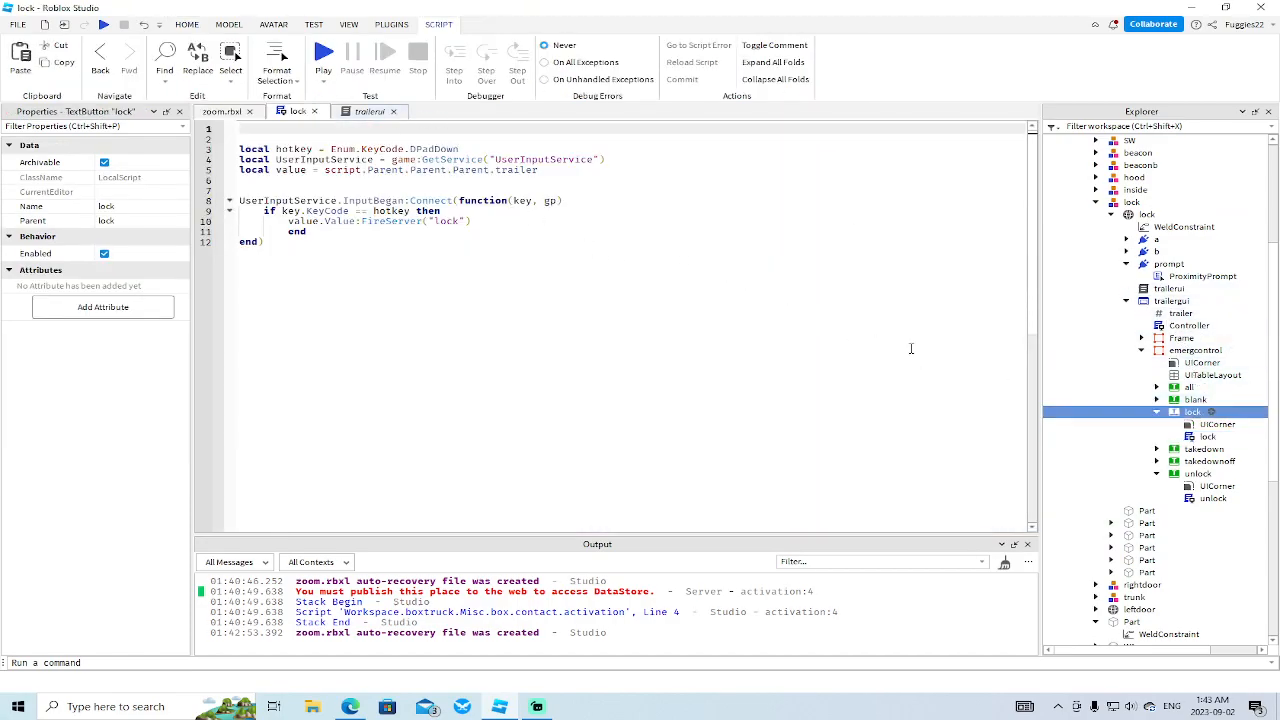
{"action": "scroll", "coordinate": [121, 393], "scroll_direction": "down", "scroll_amount": 10}
{"action": "left_click", "coordinate": [101, 392]}
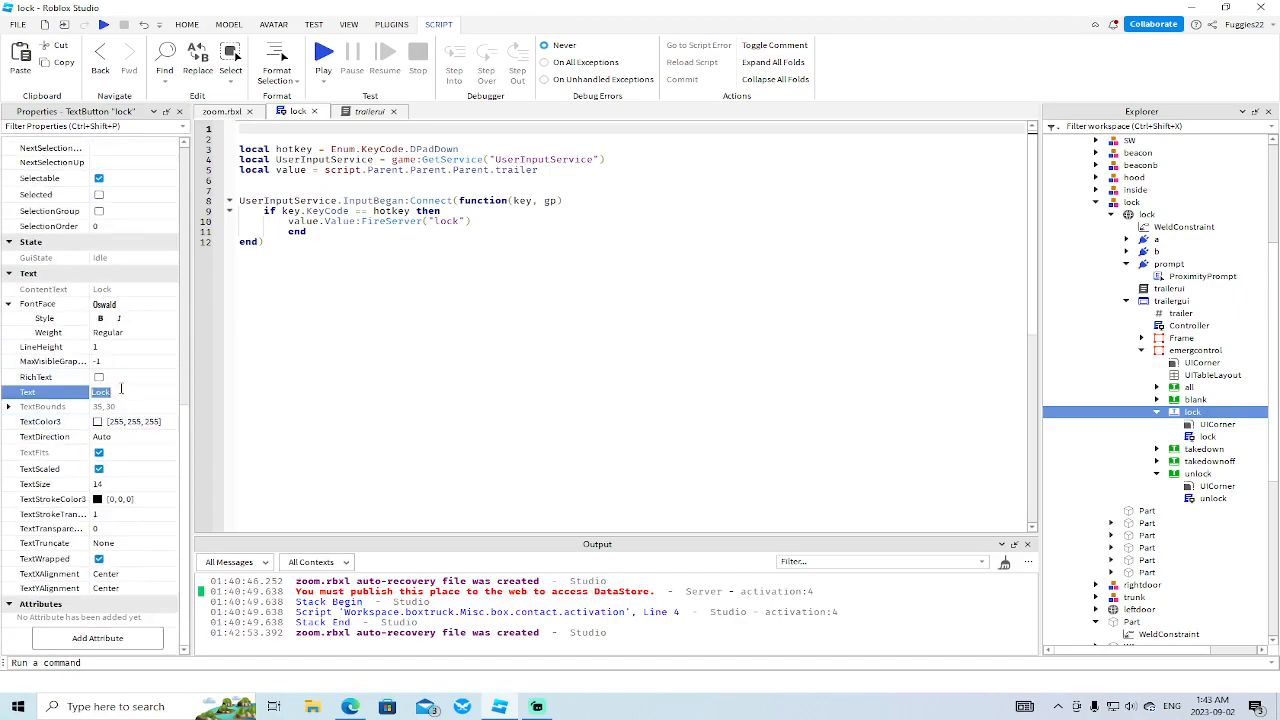
{"action": "left_click", "coordinate": [132, 392]}
{"action": "type", "text": "(D Pad Down"}
{"action": "left_click", "coordinate": [314, 111]}
{"action": "left_click", "coordinate": [328, 111]}
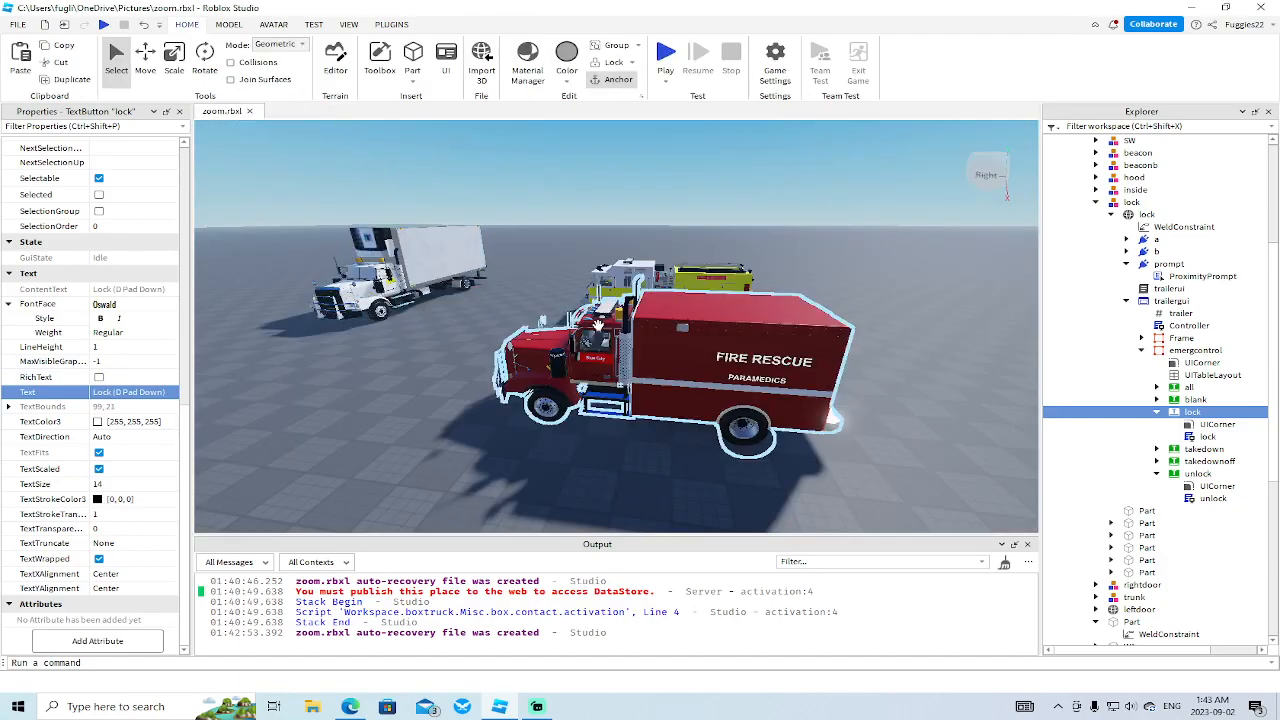
- Check the hotkey in the unlock script, set the unlock button's text to "Unlock (D Pad Up)", and close the script
{"action": "left_click", "coordinate": [1157, 412]}
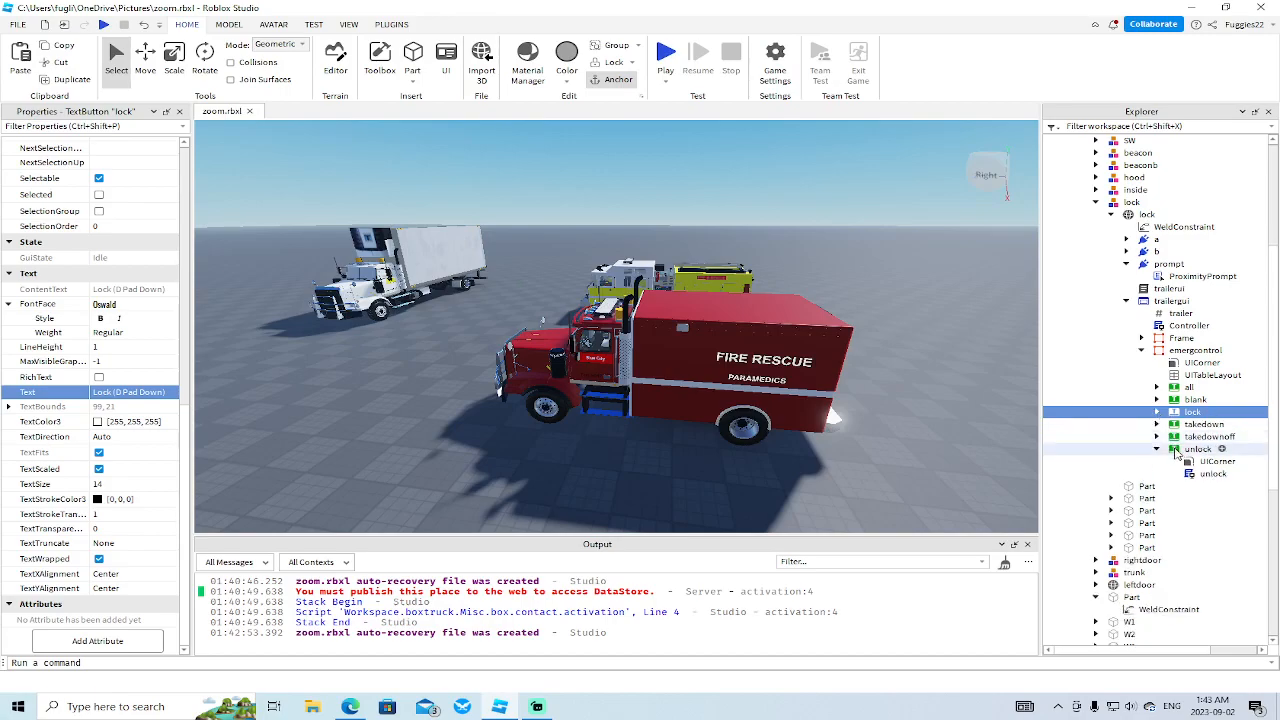
{"action": "double_click", "coordinate": [1200, 473]}
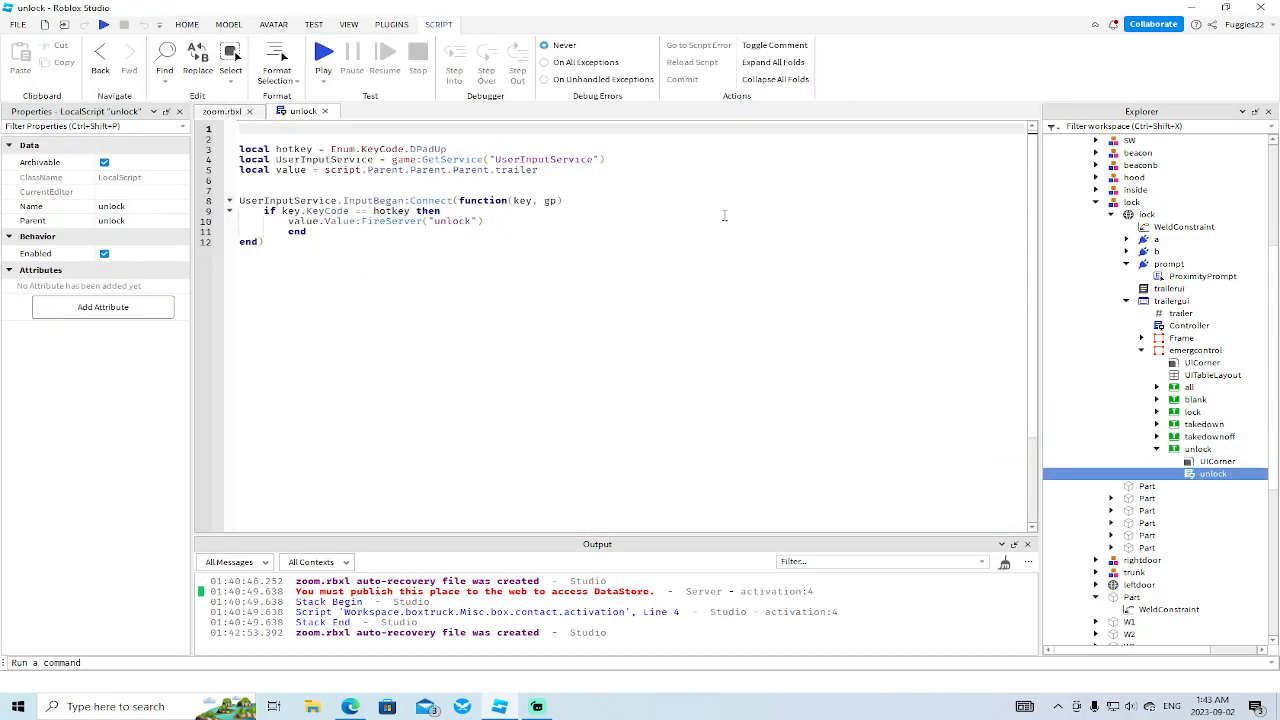
{"action": "left_click", "coordinate": [1186, 451]}
{"action": "scroll", "coordinate": [113, 479], "scroll_direction": "down", "scroll_amount": 10}
{"action": "scroll", "coordinate": [136, 433], "scroll_direction": "down", "scroll_amount": 3}
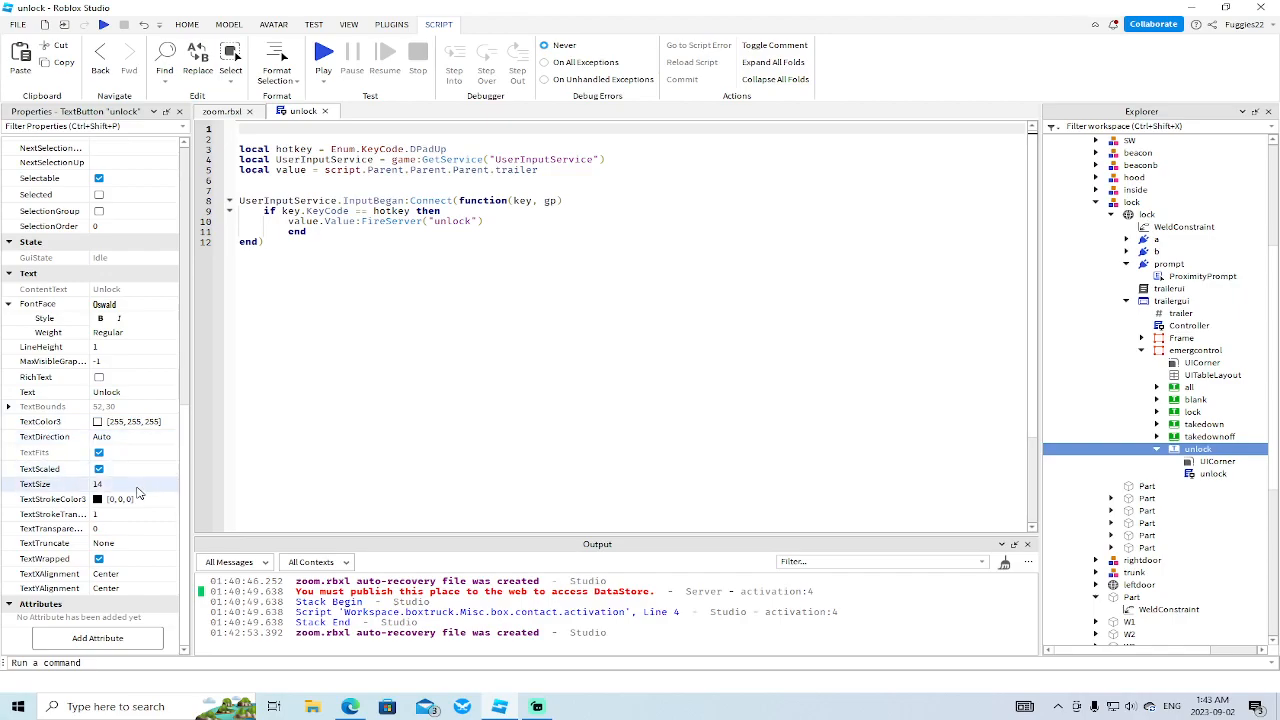
{"action": "left_click", "coordinate": [147, 392]}
{"action": "left_click", "coordinate": [147, 392]}
{"action": "type", "text": "("}
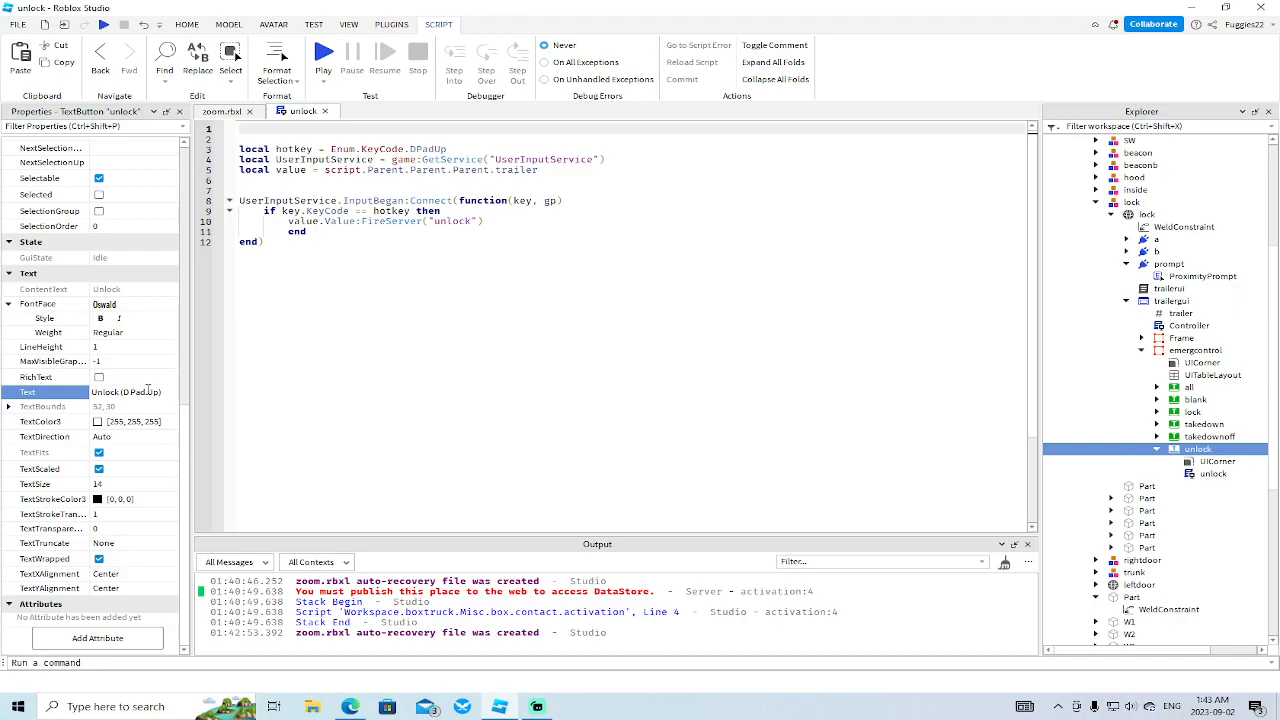
{"action": "type", "text": "D Pad Up)"}
{"action": "scroll", "coordinate": [120, 300], "scroll_direction": "up", "scroll_amount": 15}
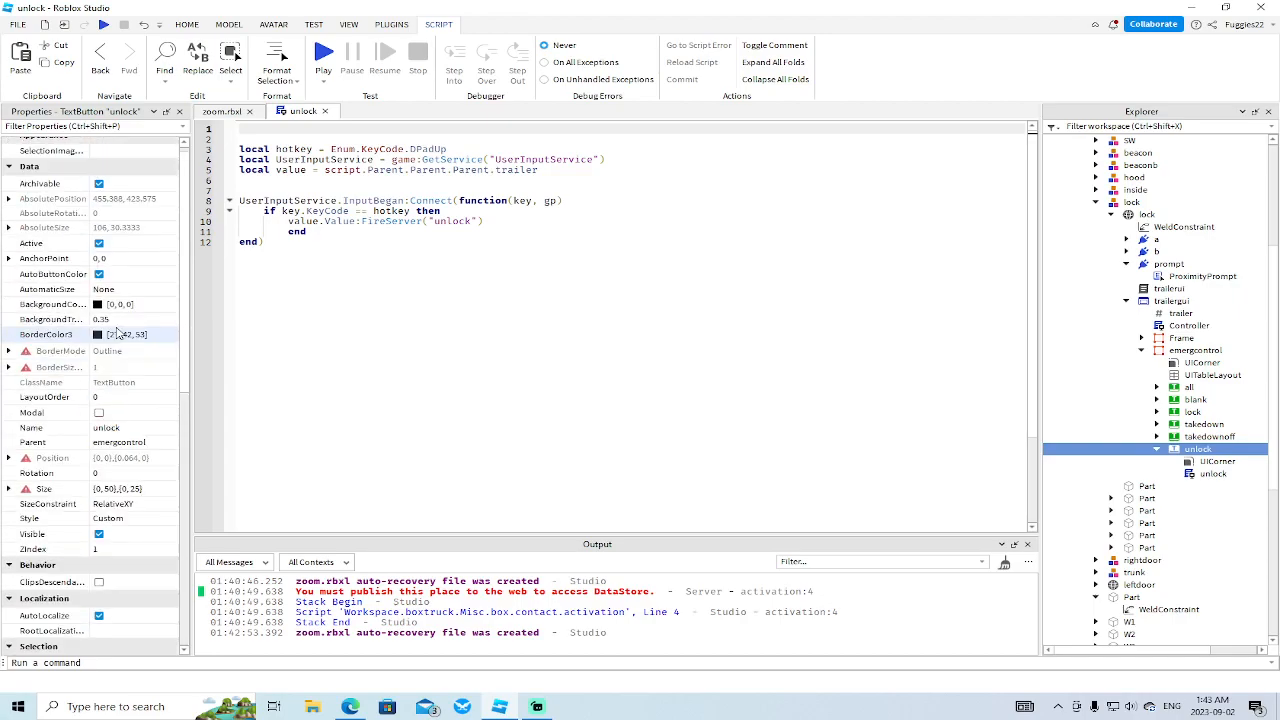
{"action": "left_click", "coordinate": [324, 111]}
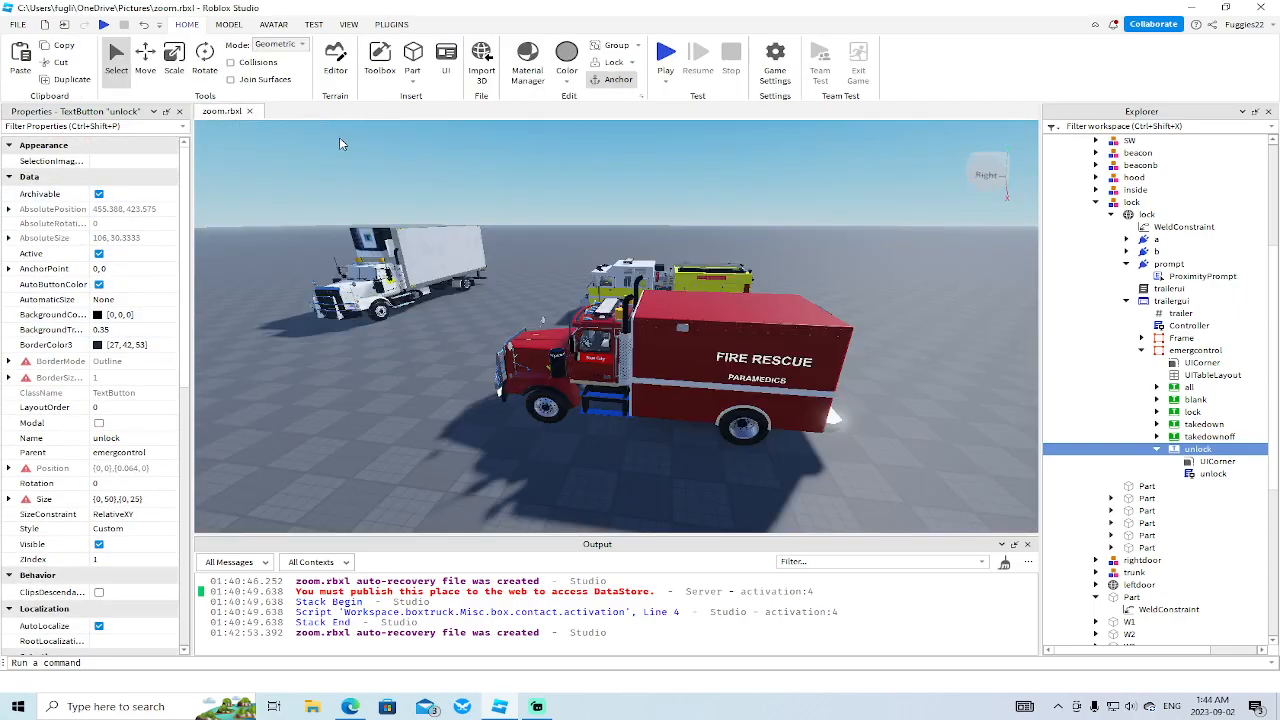
- Inspect the red rescue truck from its rear and side among the other vehicles, and collapse the unlock button's branch
{"action": "key", "text": "s"}
{"action": "right_click_drag", "start_coordinate": [501, 243], "coordinate": [501, 243]}
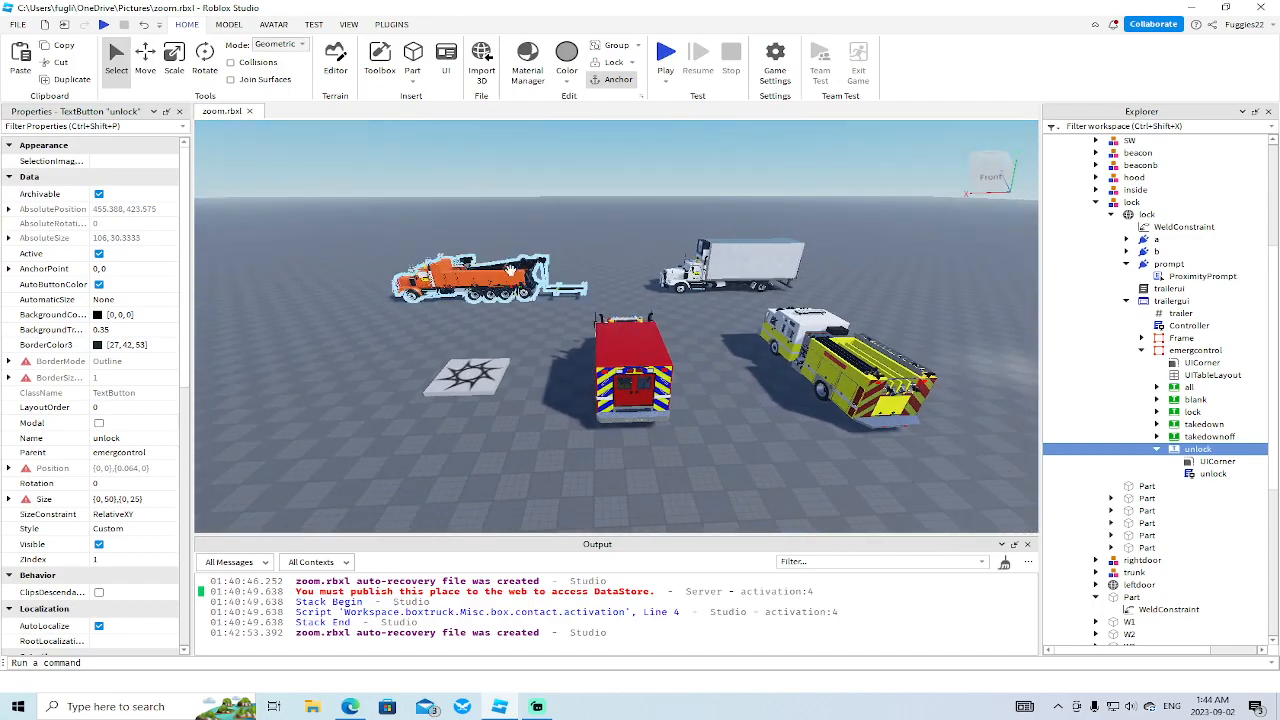
{"action": "right_click_drag", "start_coordinate": [548, 326], "coordinate": [548, 326]}
{"action": "key", "text": "d"}
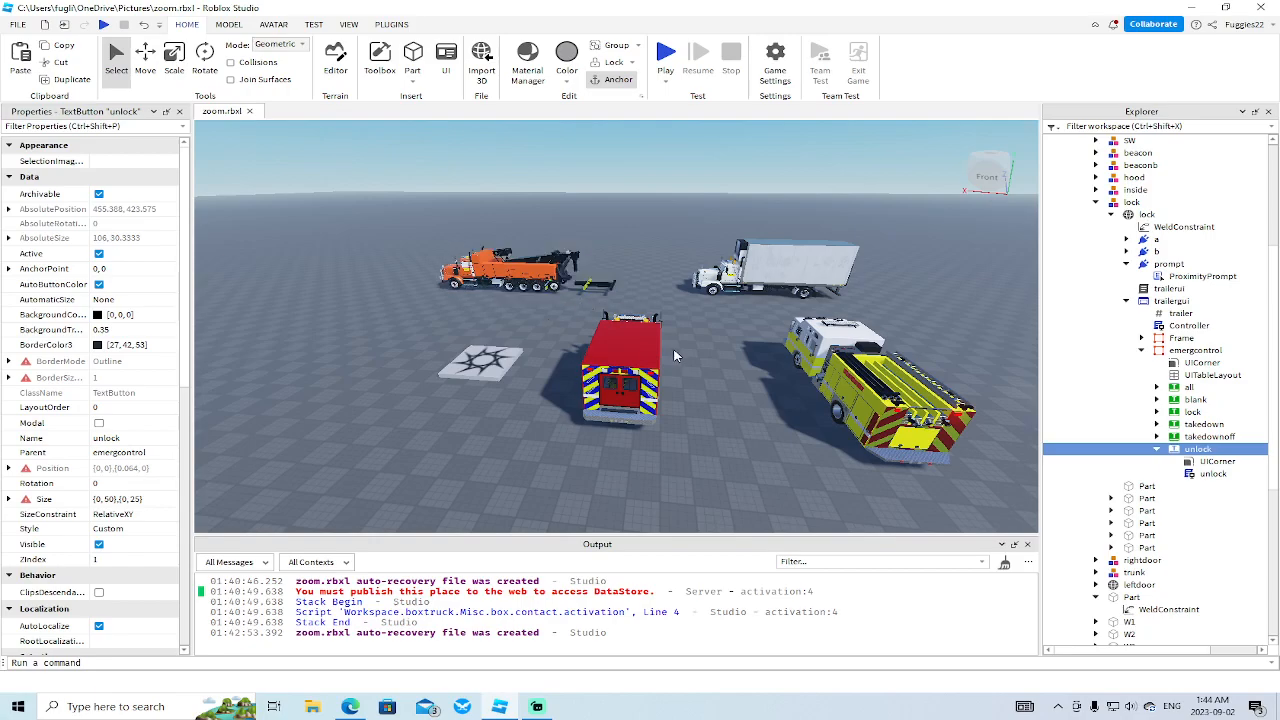
{"action": "scroll", "coordinate": [688, 355], "scroll_direction": "up", "scroll_amount": 4}
{"action": "right_click_drag", "start_coordinate": [691, 357], "coordinate": [690, 357]}
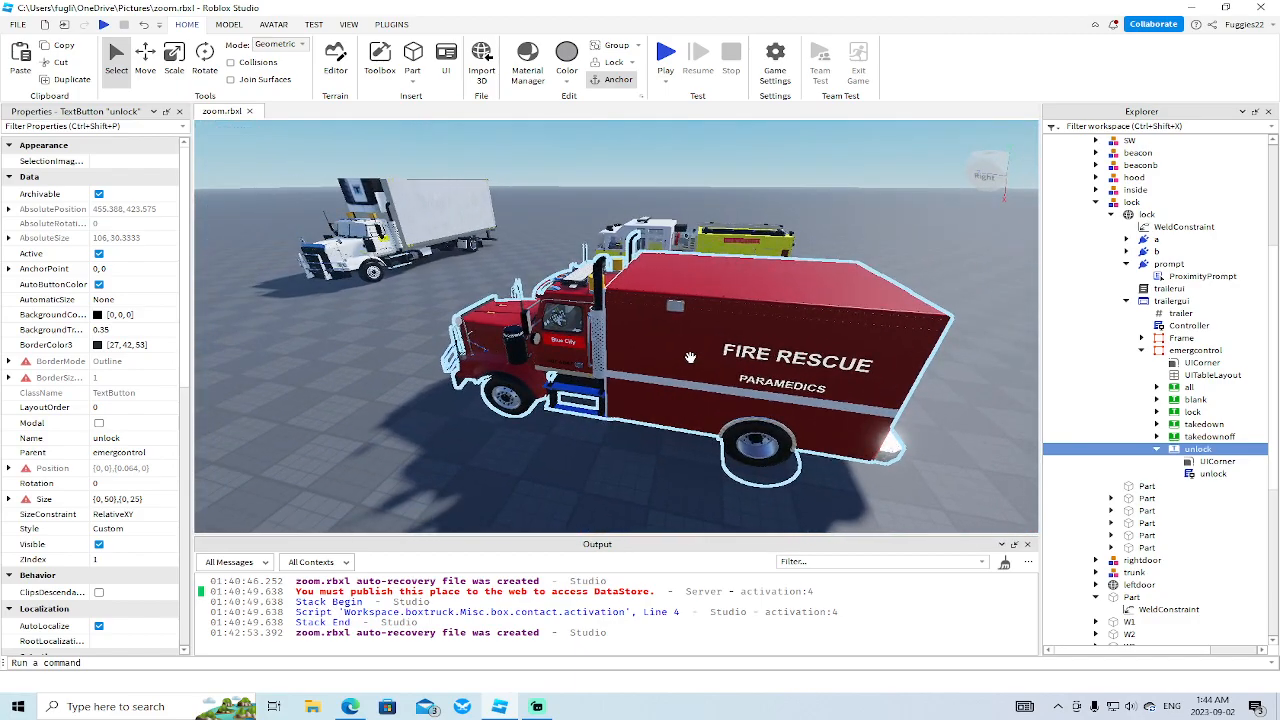
{"action": "right_click_drag", "start_coordinate": [690, 357], "coordinate": [690, 357]}
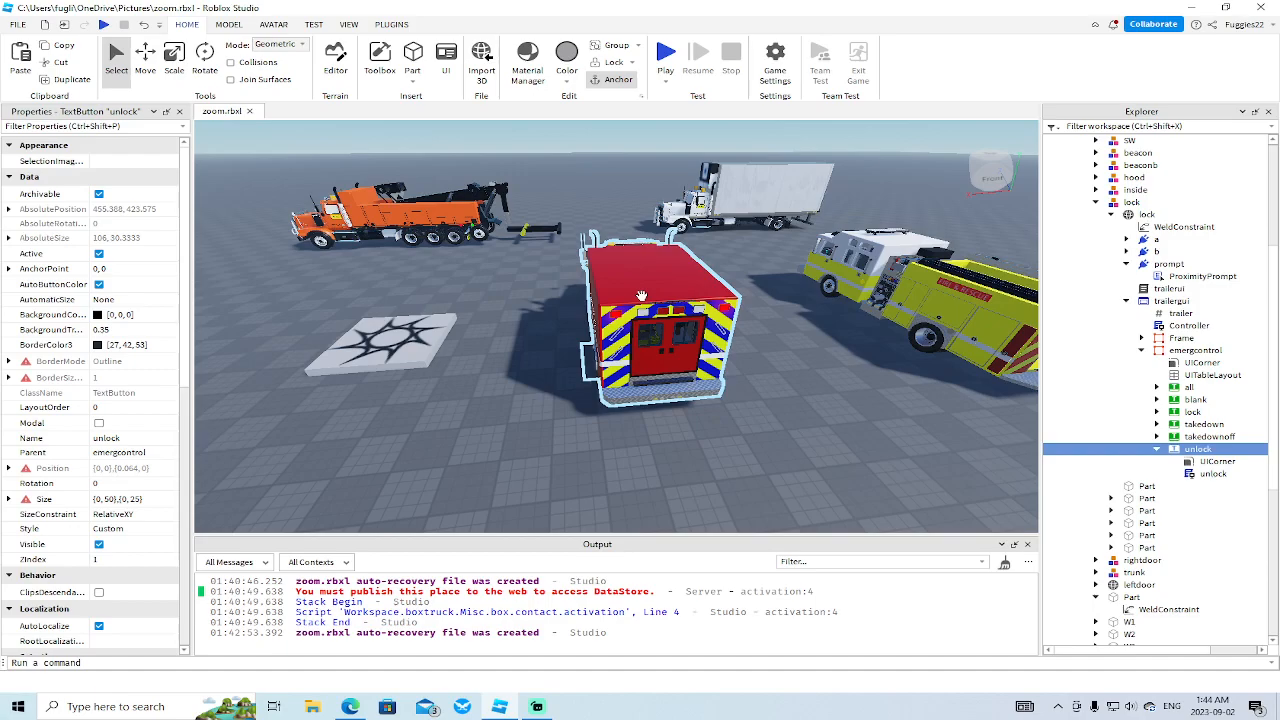
{"action": "key", "text": "d"}
{"action": "right_click_drag", "start_coordinate": [788, 368], "coordinate": [722, 387]}
{"action": "key", "text": "w"}
{"action": "key", "text": "a"}
{"action": "key", "text": "s"}
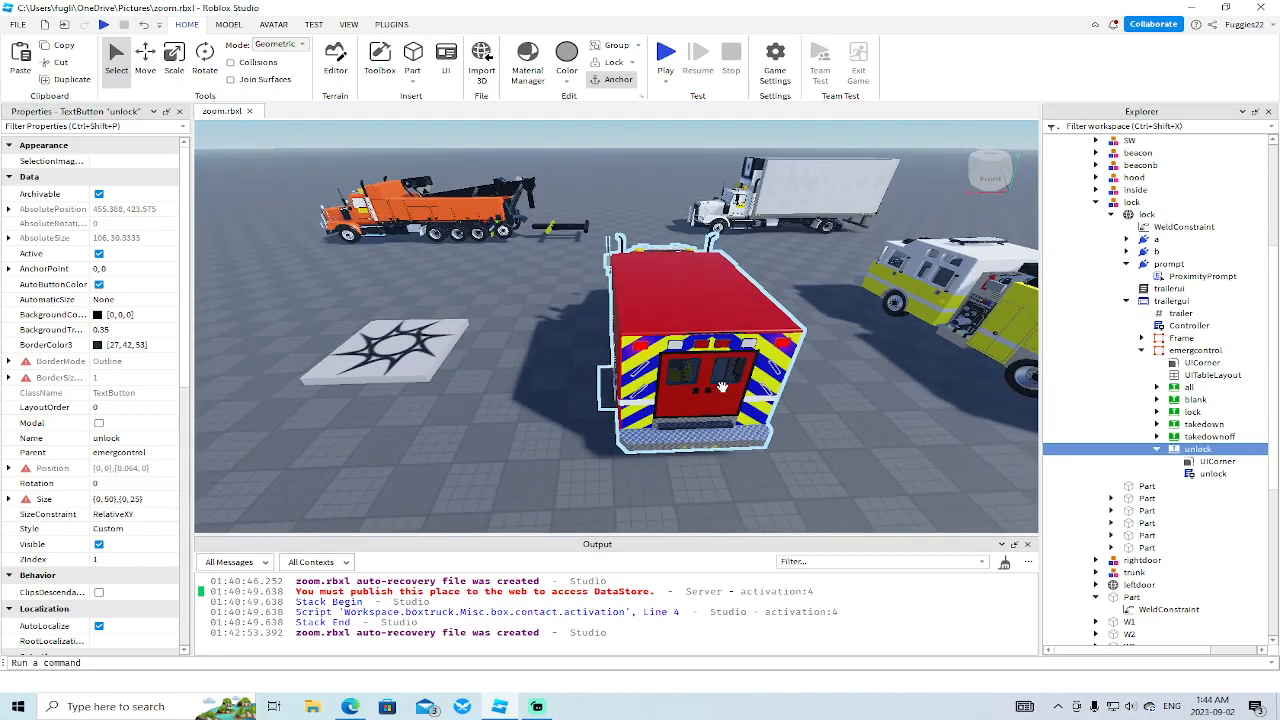
{"action": "left_click", "coordinate": [1157, 449]}
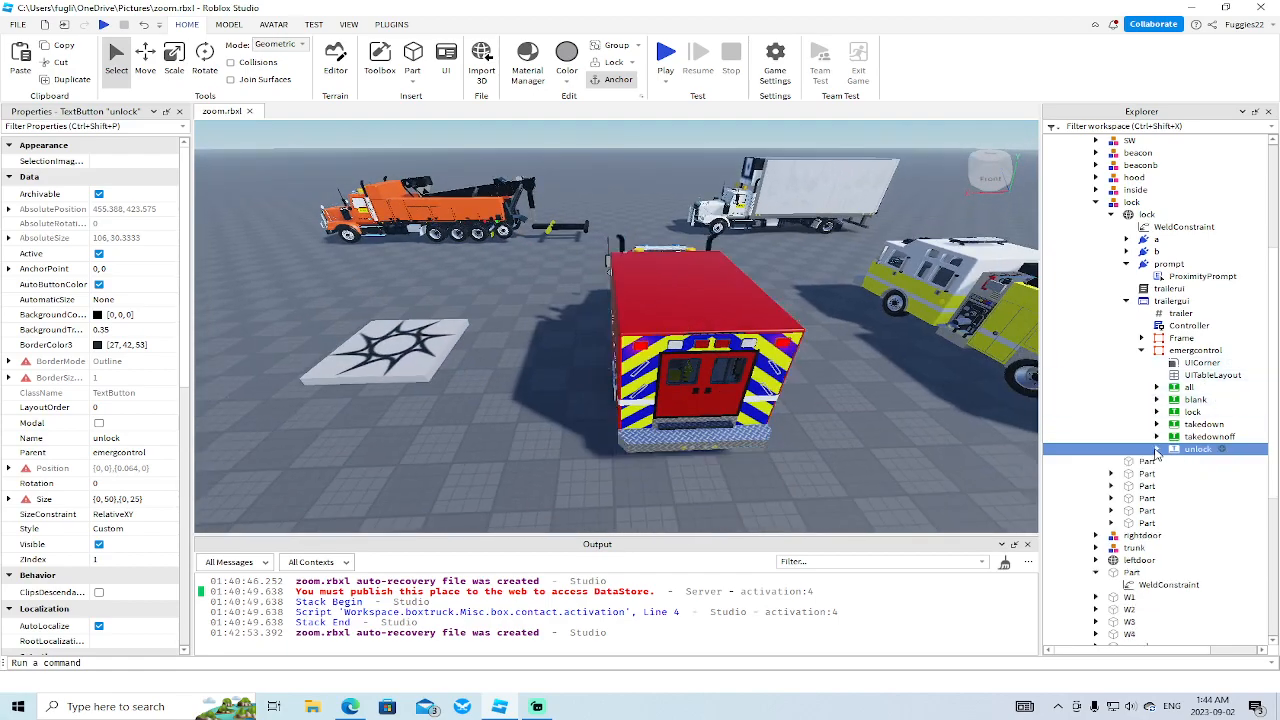
- Open the guicontroller script in the rescue truck's Misc model to review its lock and unlock handlers
{"action": "left_click", "coordinate": [1141, 350]}
{"action": "left_click", "coordinate": [1142, 338]}
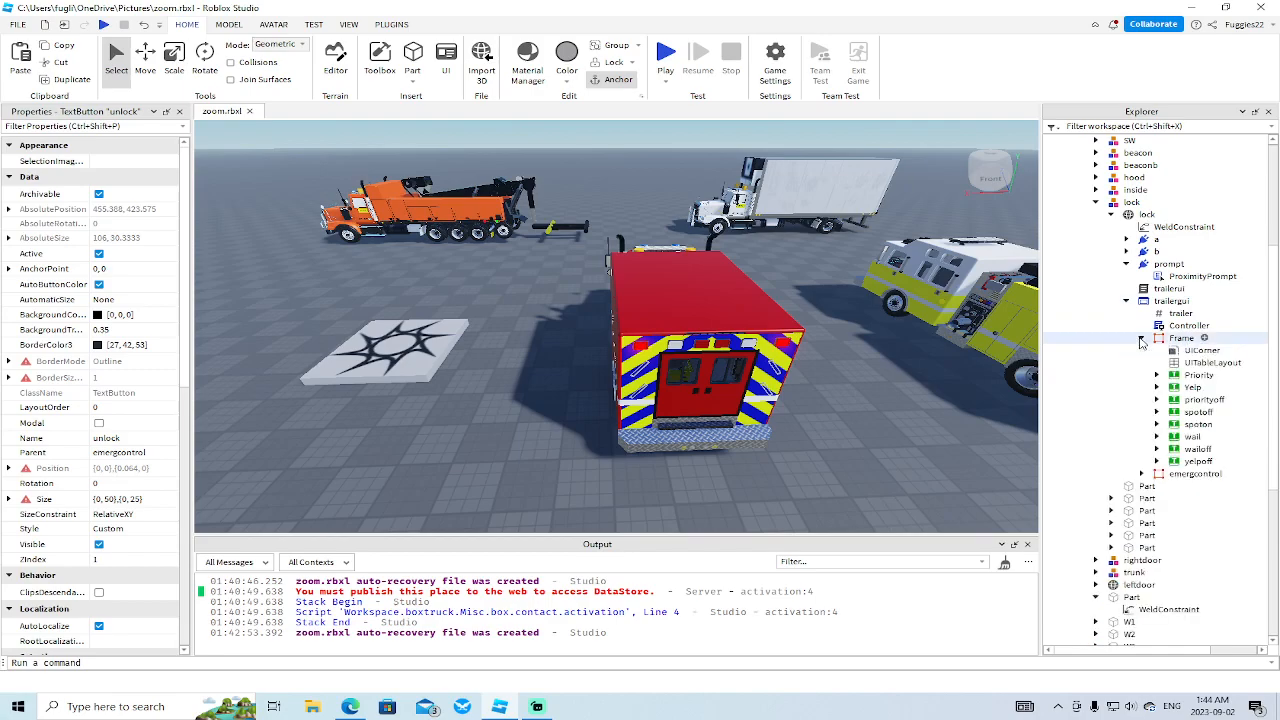
{"action": "scroll", "coordinate": [1143, 295], "scroll_direction": "up", "scroll_amount": 6}
{"action": "double_click", "coordinate": [1148, 264]}
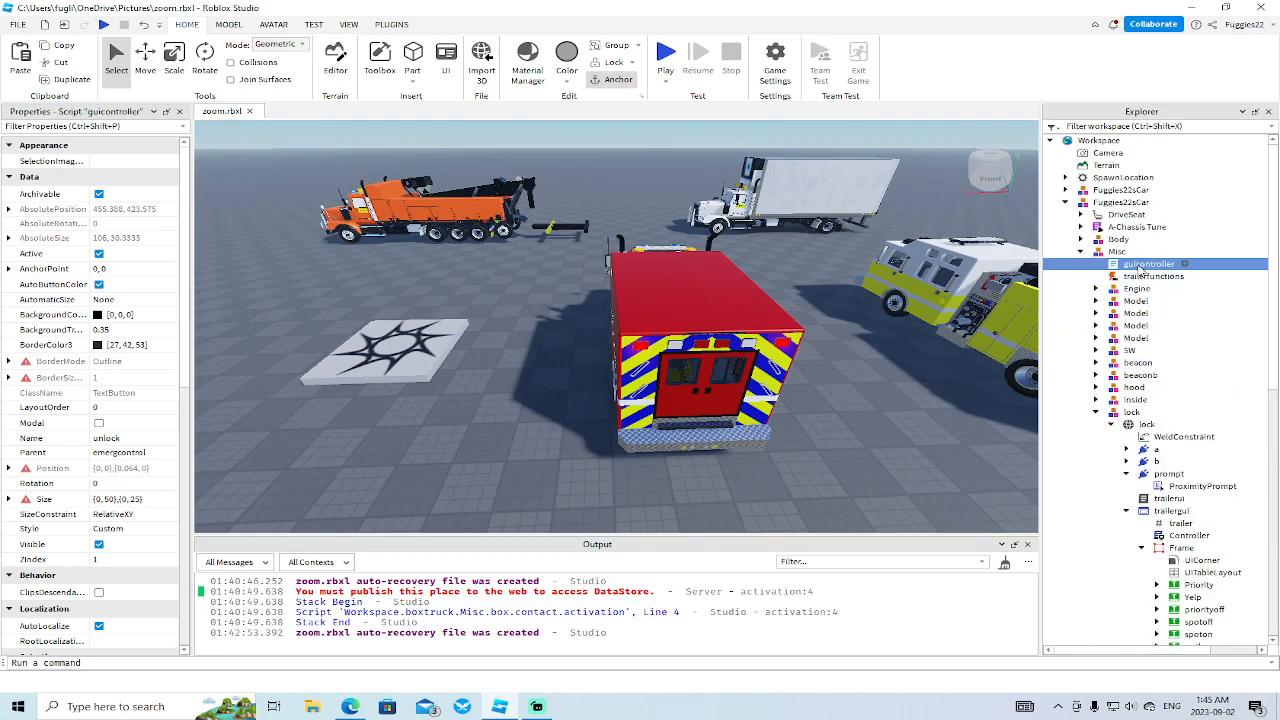
{"action": "scroll", "coordinate": [1179, 567], "scroll_direction": "down", "scroll_amount": 5}
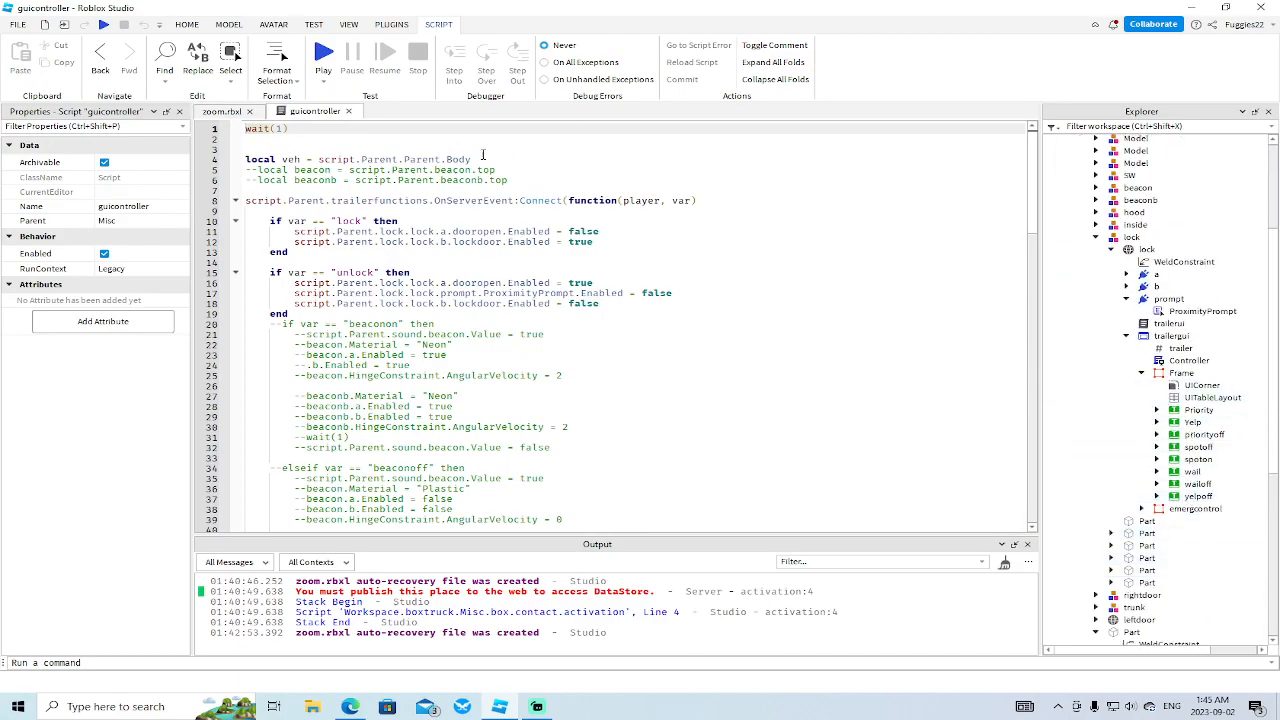
- Move the rescue truck's trailergui from the lock part into StarterGui for editing on screen
{"action": "left_click", "coordinate": [219, 113]}
{"action": "left_click_drag", "start_coordinate": [1170, 336], "coordinate": [1110, 578]}
{"action": "scroll", "coordinate": [1170, 459], "scroll_direction": "down", "scroll_amount": 10}
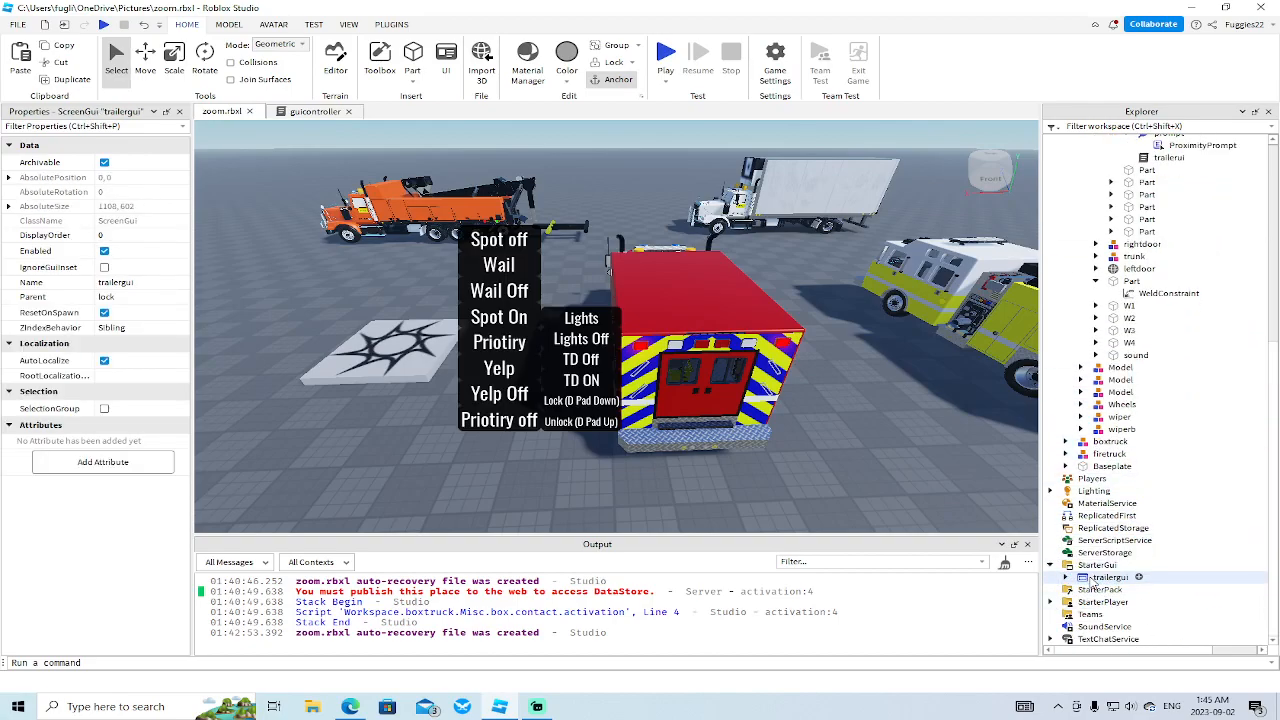
{"action": "right_click_drag", "start_coordinate": [876, 408], "coordinate": [902, 429]}
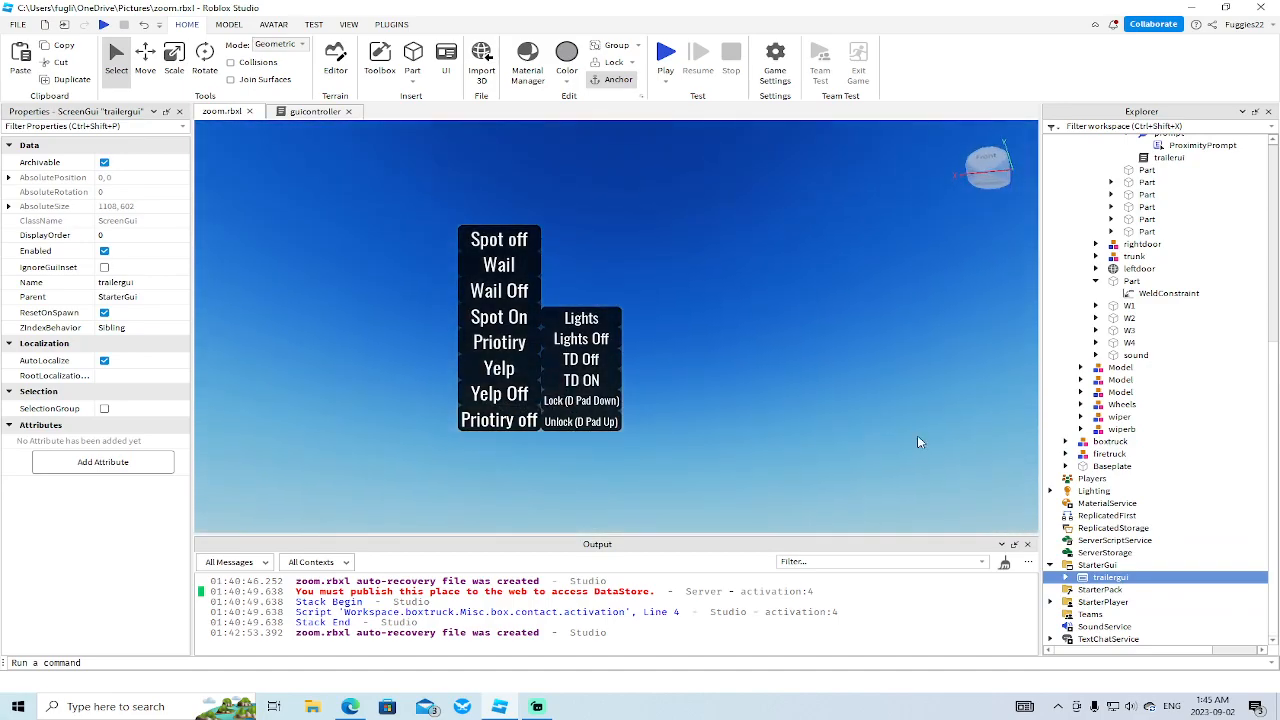
- Extend the emergcontrol frame of trailergui upward to a size of about 106 x 225
{"action": "left_click", "coordinate": [1066, 577]}
{"action": "scroll", "coordinate": [1070, 590], "scroll_direction": "down", "scroll_amount": 1}
{"action": "left_click", "coordinate": [1120, 578]}
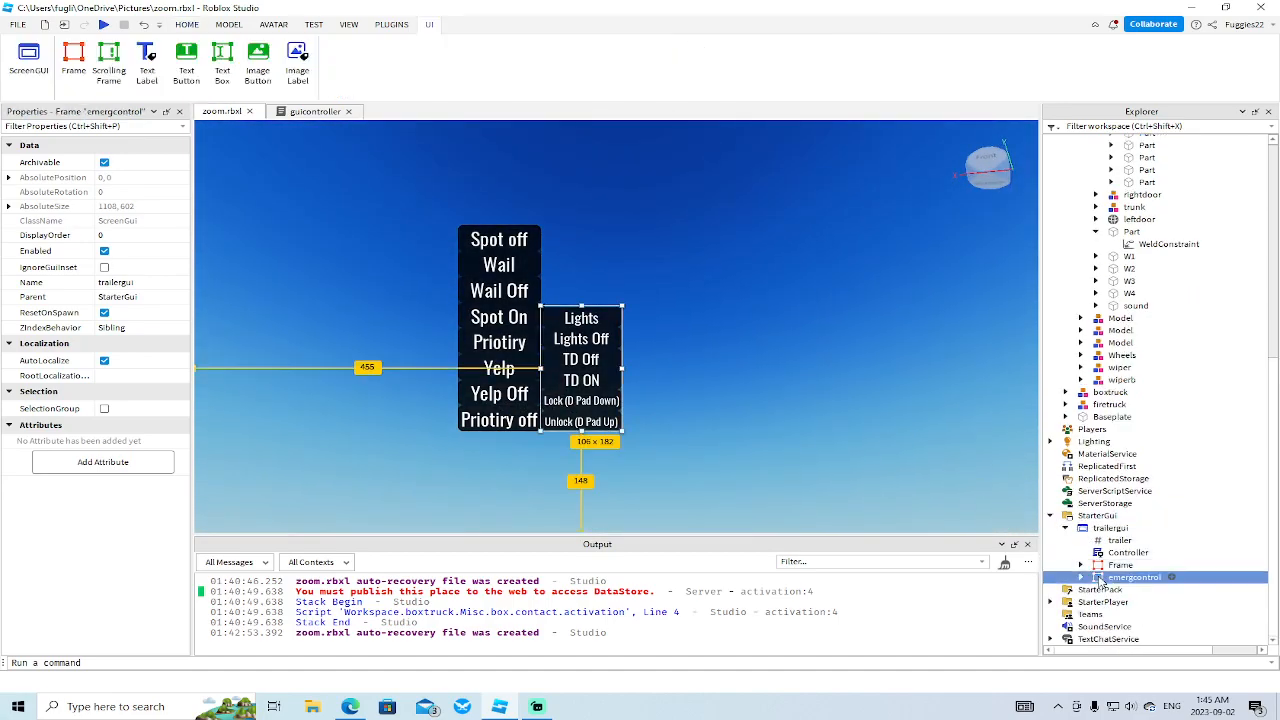
{"action": "left_click", "coordinate": [1081, 578]}
{"action": "scroll", "coordinate": [1085, 580], "scroll_direction": "down", "scroll_amount": 2}
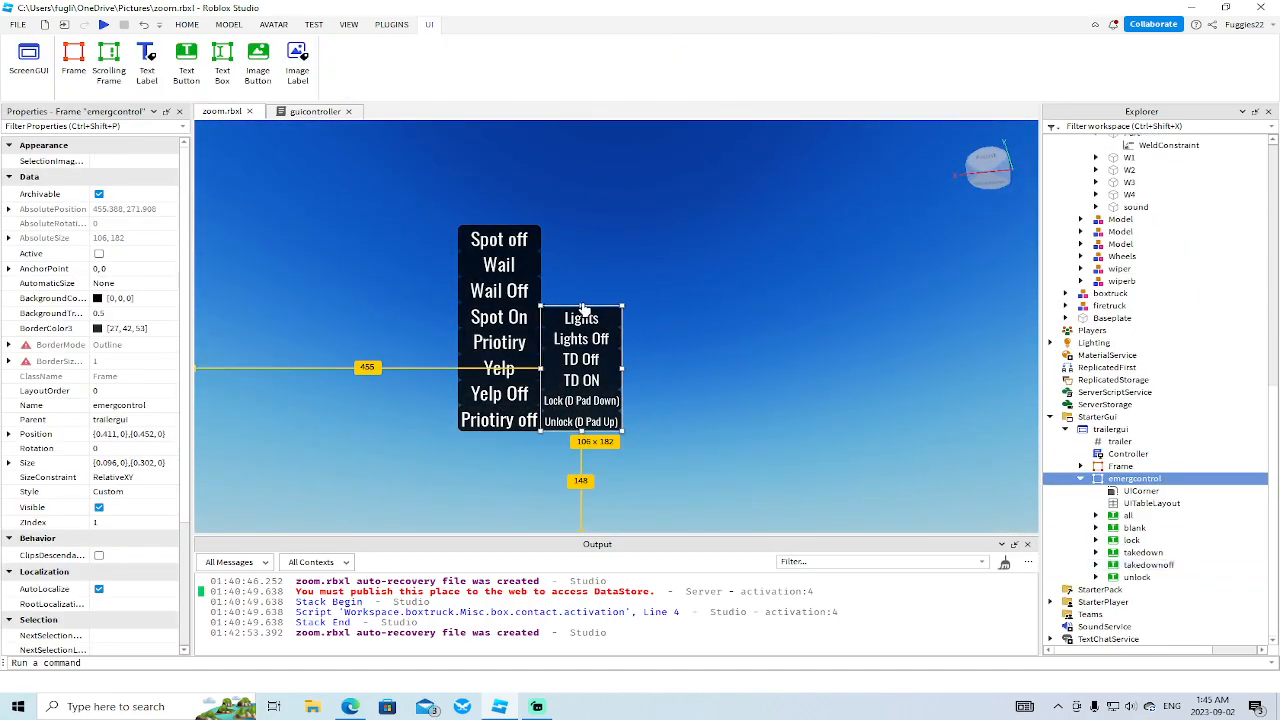
{"action": "left_click_drag", "start_coordinate": [582, 304], "coordinate": [581, 277]}
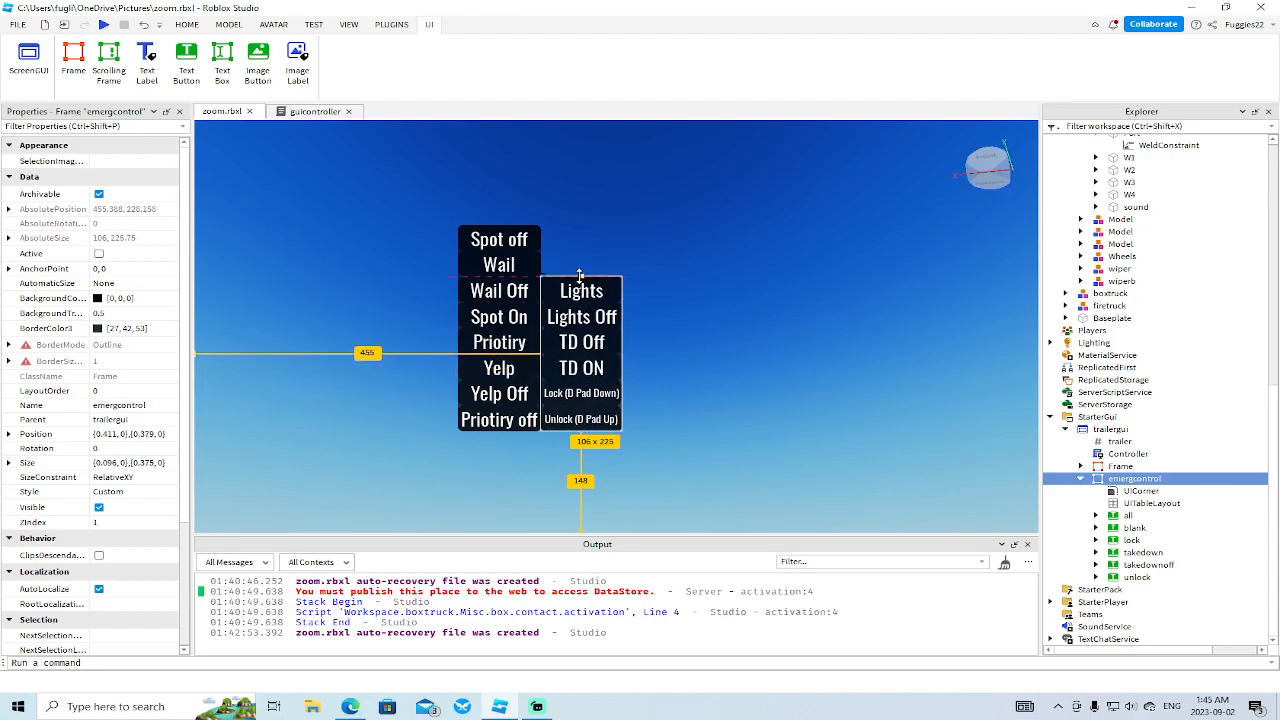
- Duplicate the "all" button in emergcontrol and rename the copy light(x)
{"action": "left_click", "coordinate": [1127, 515]}
{"action": "right_click", "coordinate": [1127, 515]}
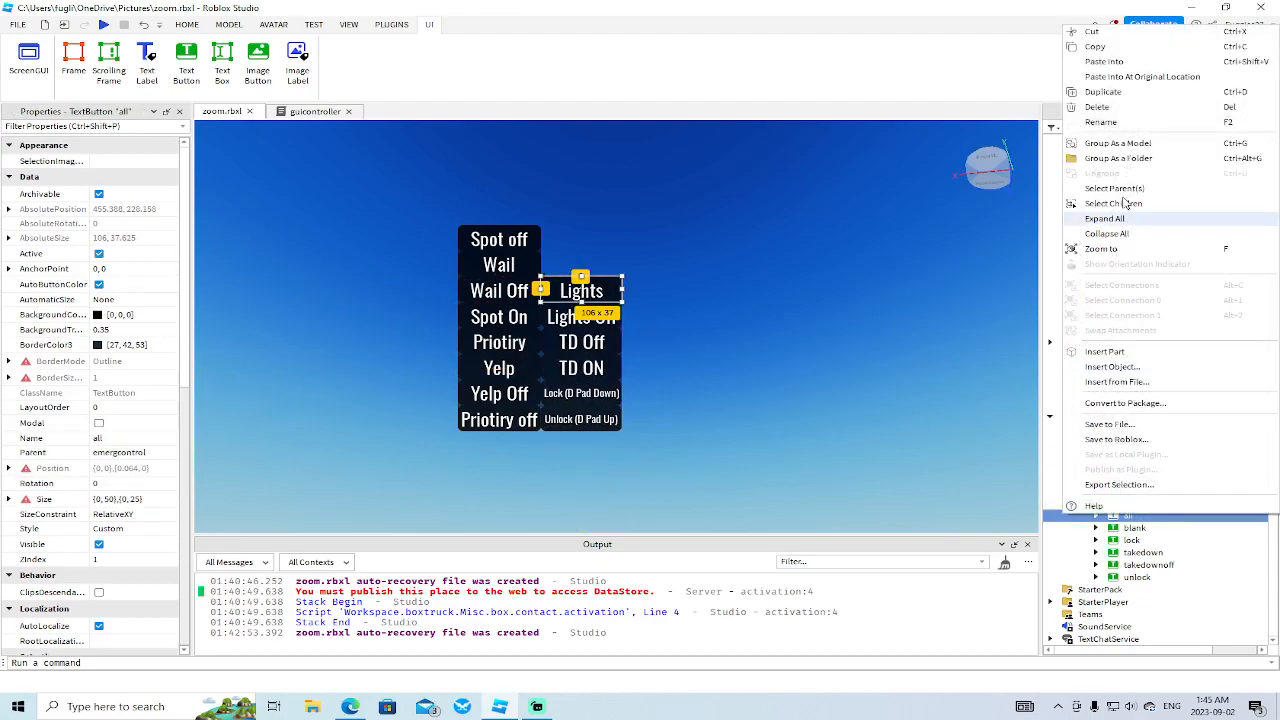
{"action": "left_click", "coordinate": [1102, 92]}
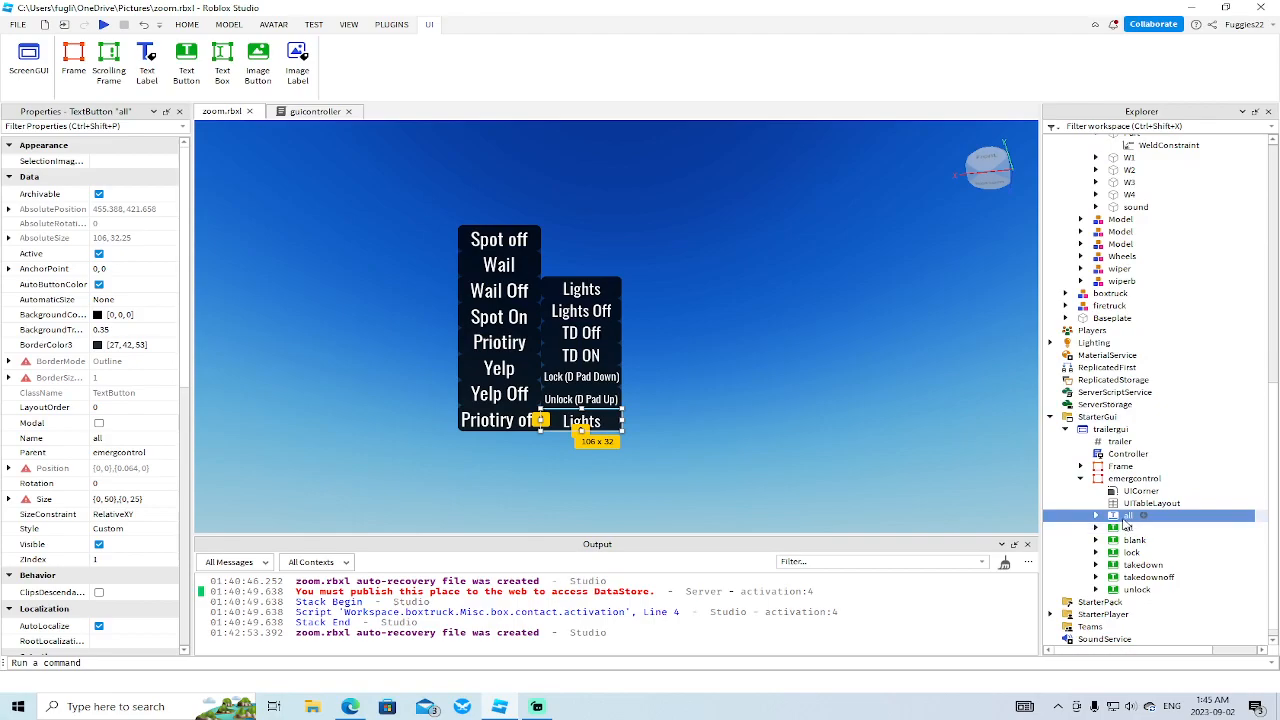
{"action": "right_click", "coordinate": [1127, 518]}
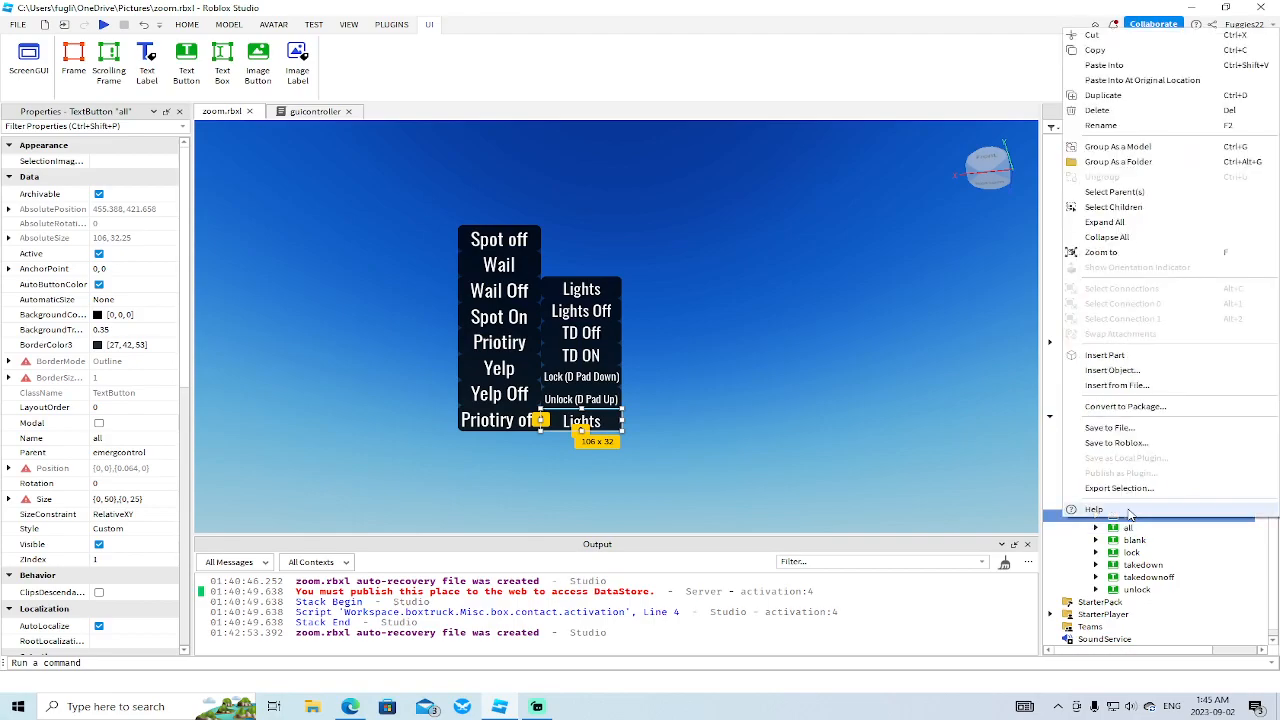
{"action": "left_click", "coordinate": [1125, 123]}
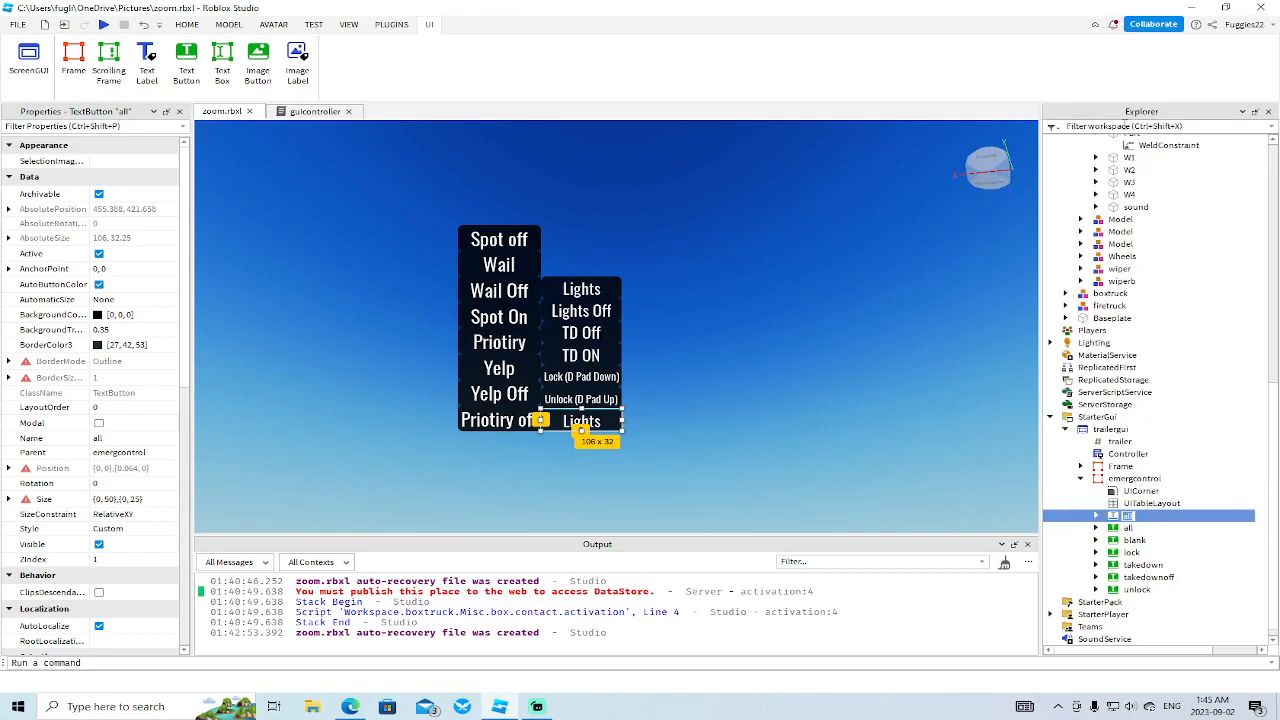
{"action": "type", "text": "lights(x)"}
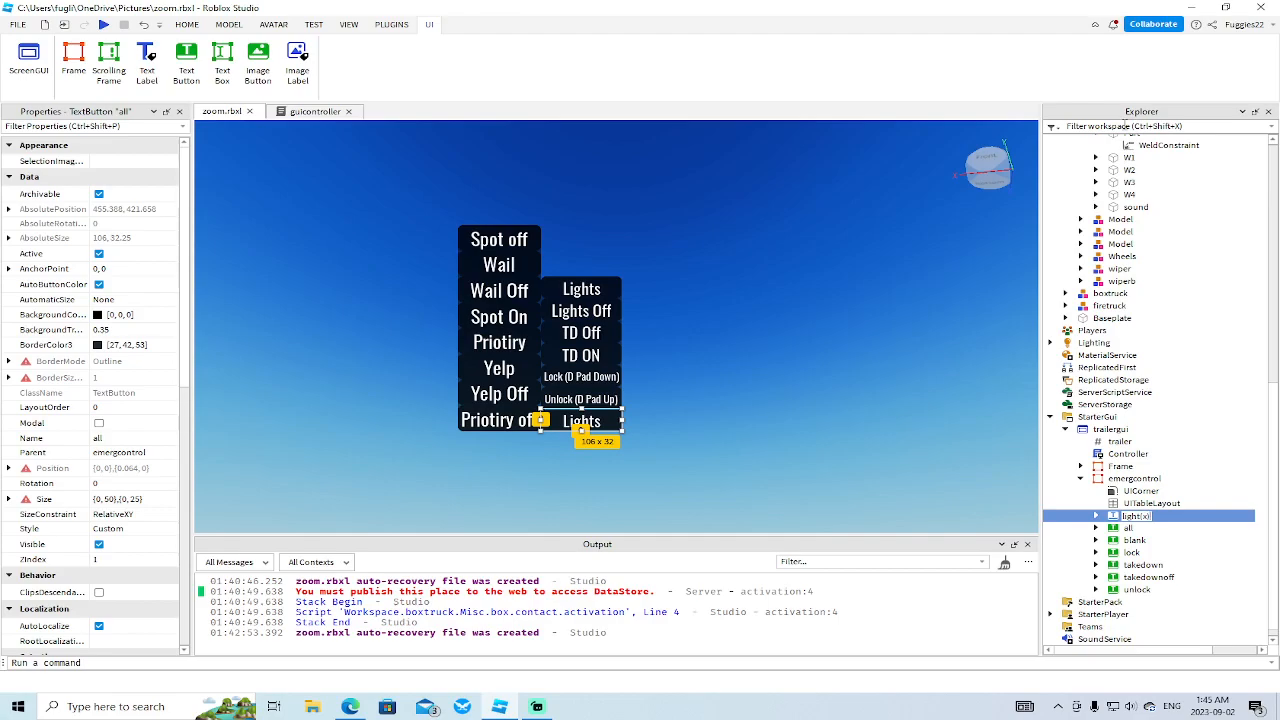
- Duplicate the light(x) button and rename the copy Sound(B)
{"action": "right_click", "coordinate": [1113, 518]}
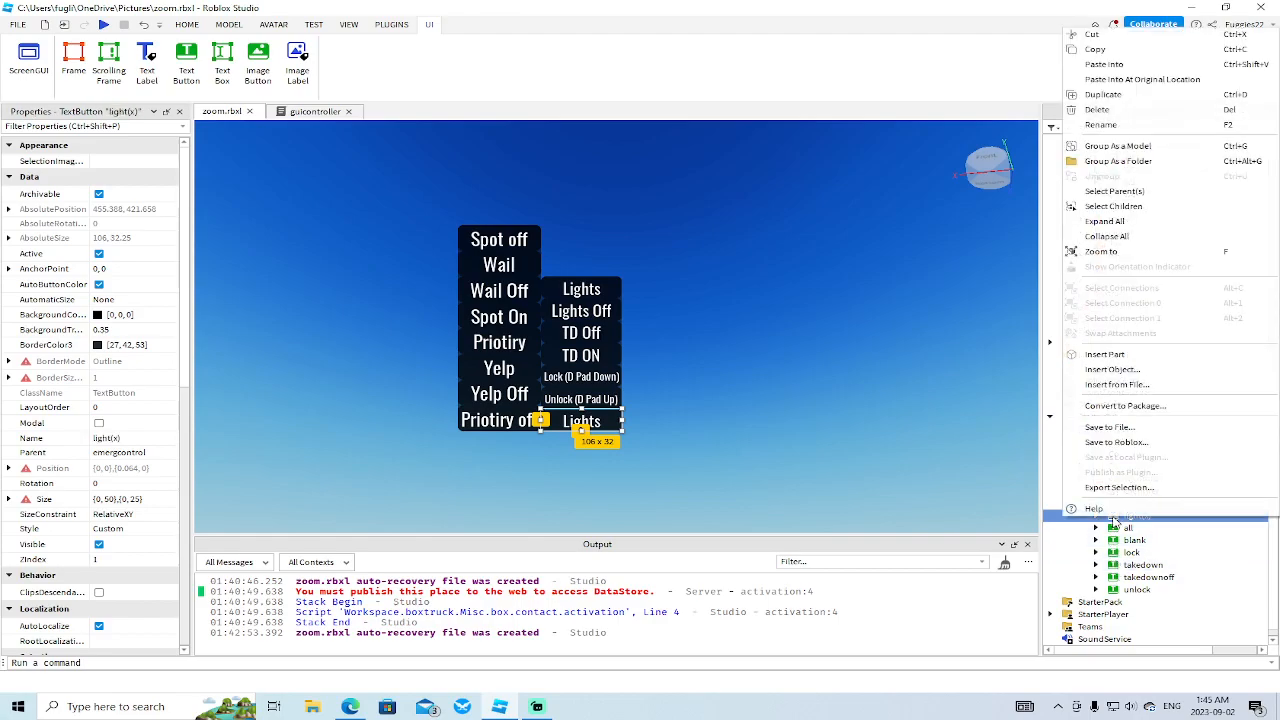
{"action": "left_click", "coordinate": [1104, 93]}
{"action": "right_click", "coordinate": [1125, 555]}
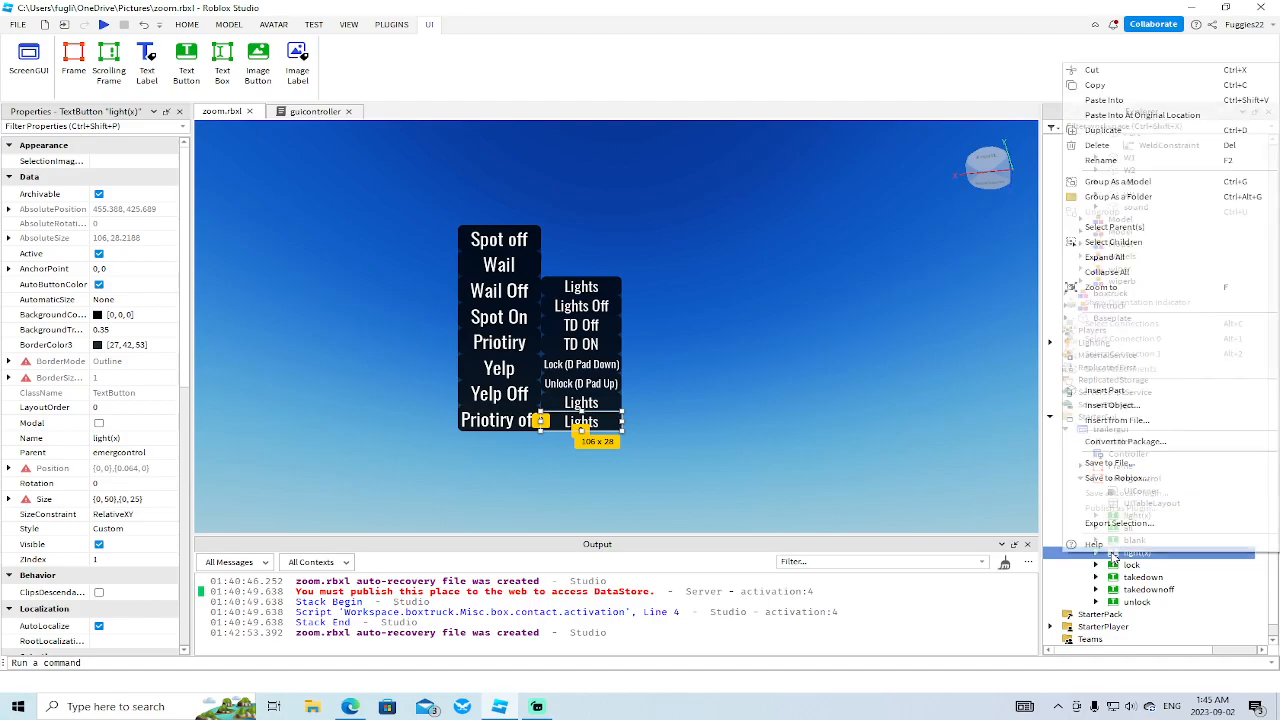
{"action": "left_click", "coordinate": [1100, 161]}
{"action": "key", "text": "End"}
{"action": "key", "text": "BackSpace"}
{"action": "key", "text": "BackSpace"}
{"action": "key", "text": "BackSpace"}
{"action": "key", "text": "BackSpace"}
{"action": "key", "text": "BackSpace"}
{"action": "key", "text": "BackSpace"}
{"action": "key", "text": "BackSpace"}
{"action": "key", "text": "BackSpace"}
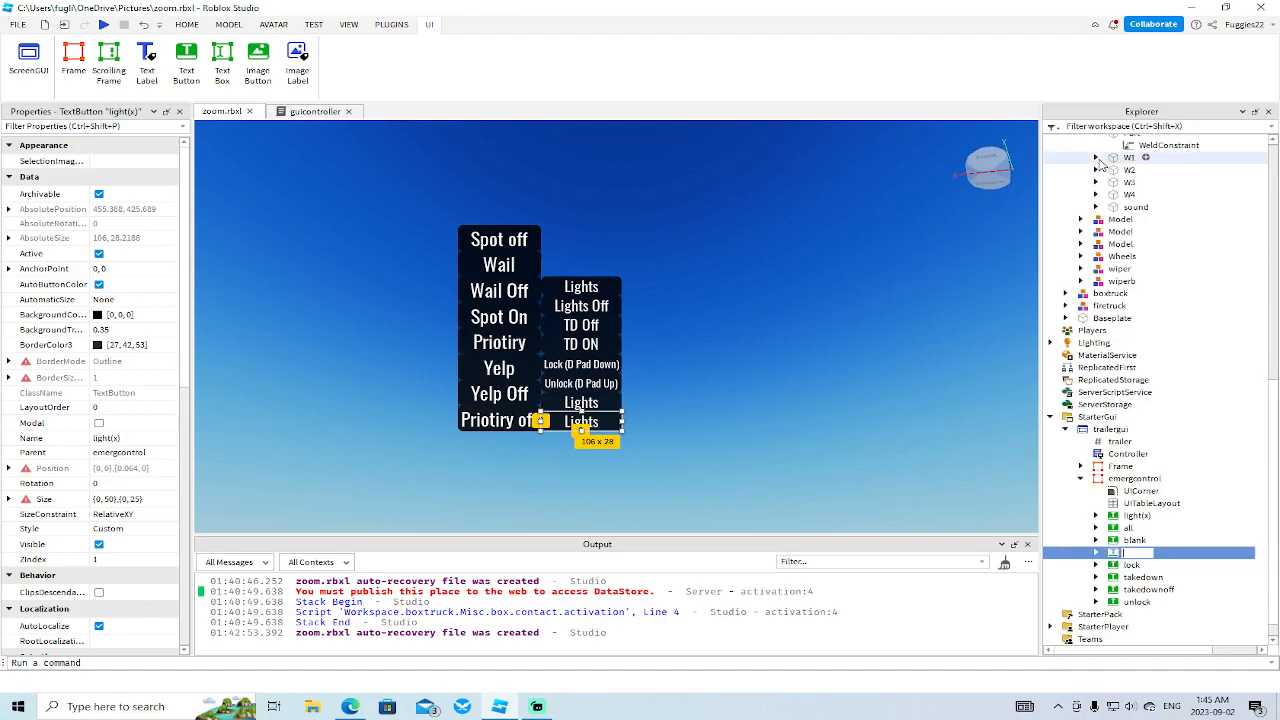
{"action": "type", "text": "Sound(l)"}
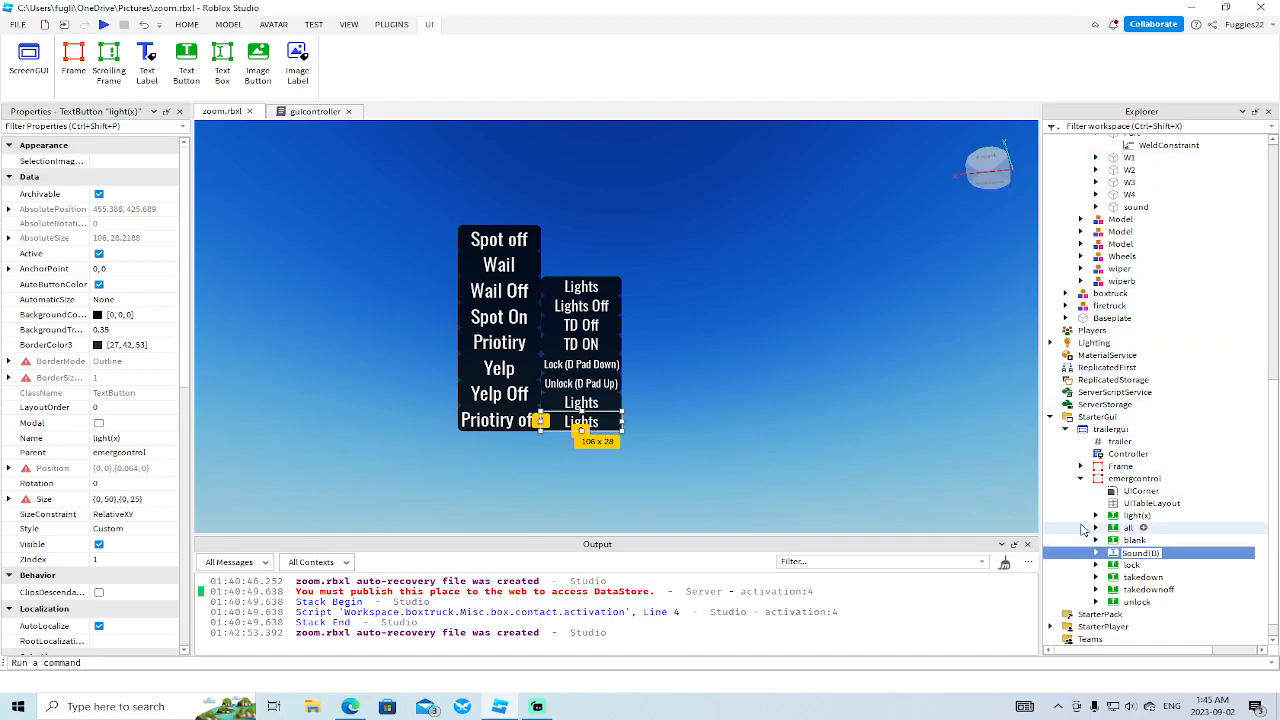
- Copy the lock button's LocalScript and paste it into the light(x) button
{"action": "scroll", "coordinate": [1140, 508], "scroll_direction": "down", "scroll_amount": 1}
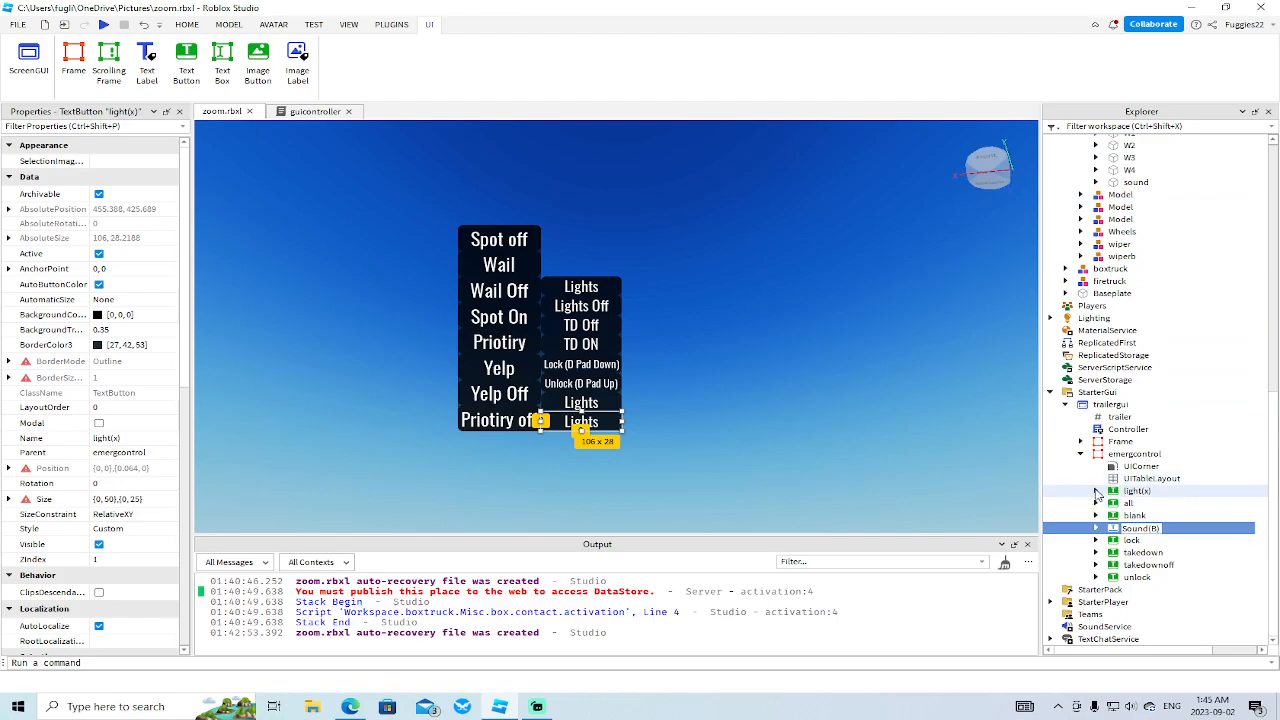
{"action": "left_click", "coordinate": [1097, 491]}
{"action": "left_click", "coordinate": [1097, 540]}
{"action": "scroll", "coordinate": [1100, 545], "scroll_direction": "down", "scroll_amount": 1}
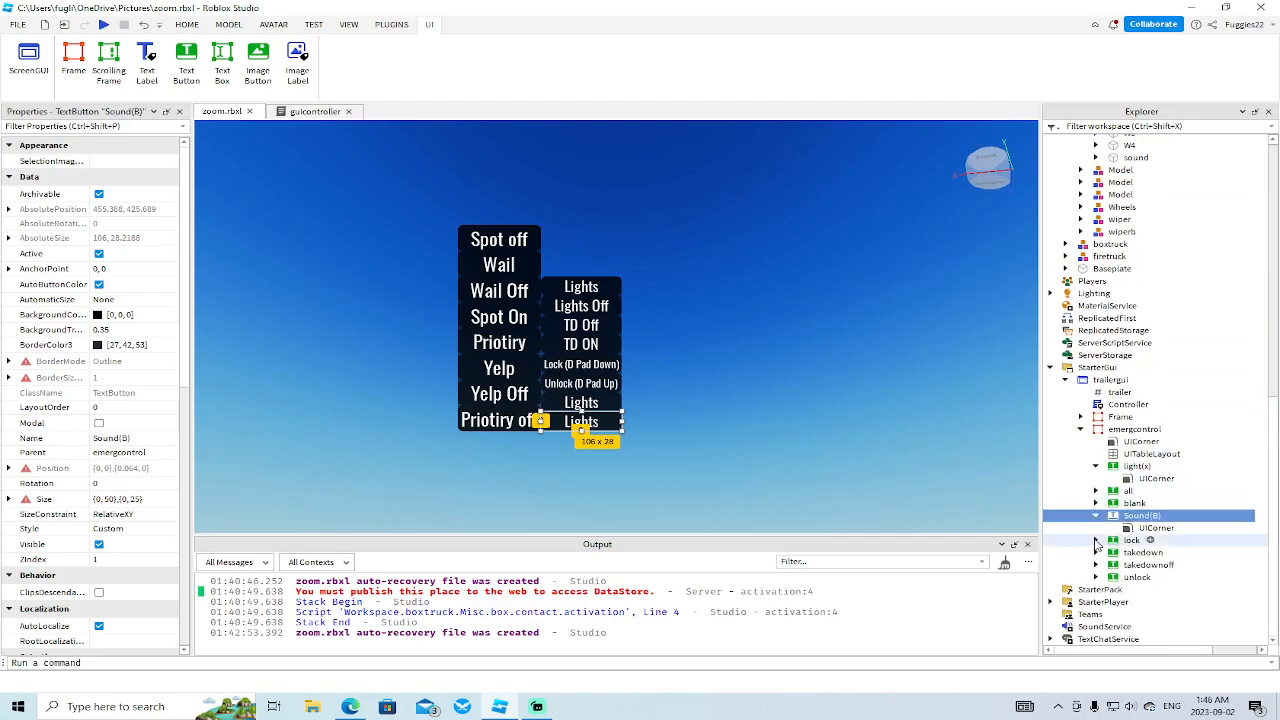
{"action": "left_click", "coordinate": [1097, 540]}
{"action": "left_click", "coordinate": [1140, 565]}
{"action": "right_click", "coordinate": [1140, 565]}
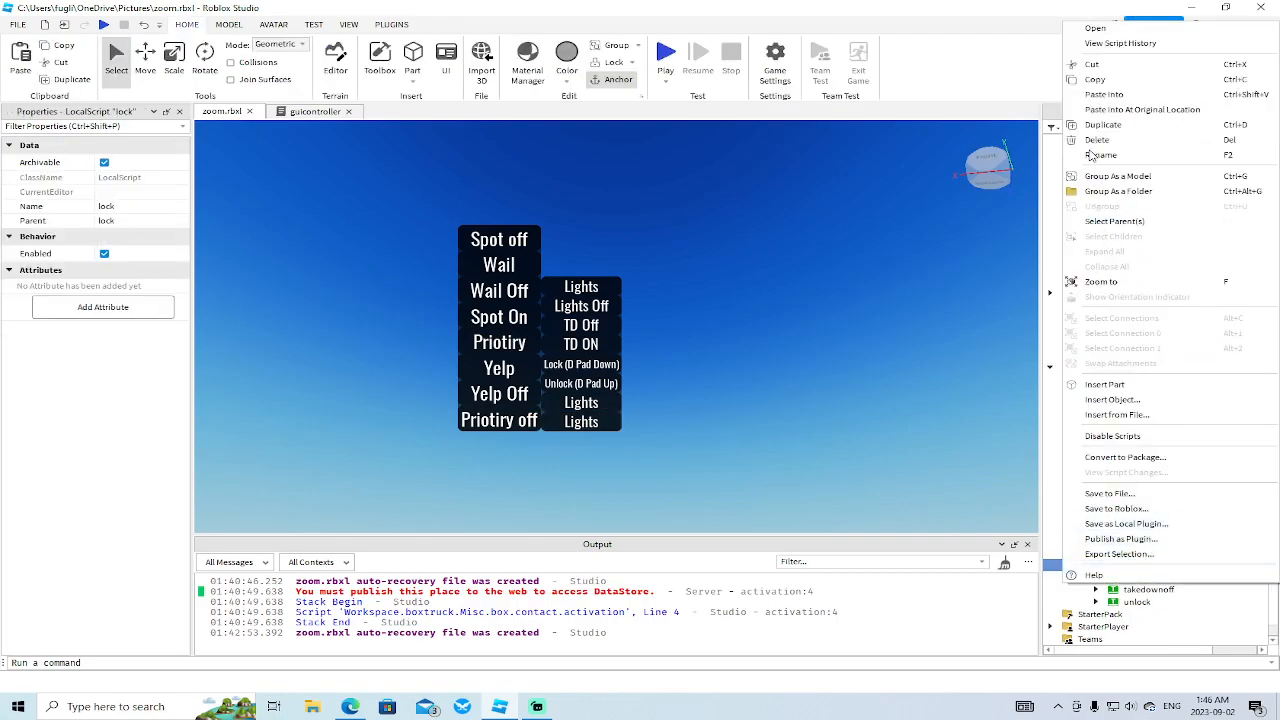
{"action": "left_click", "coordinate": [1103, 80]}
{"action": "left_click", "coordinate": [1130, 466]}
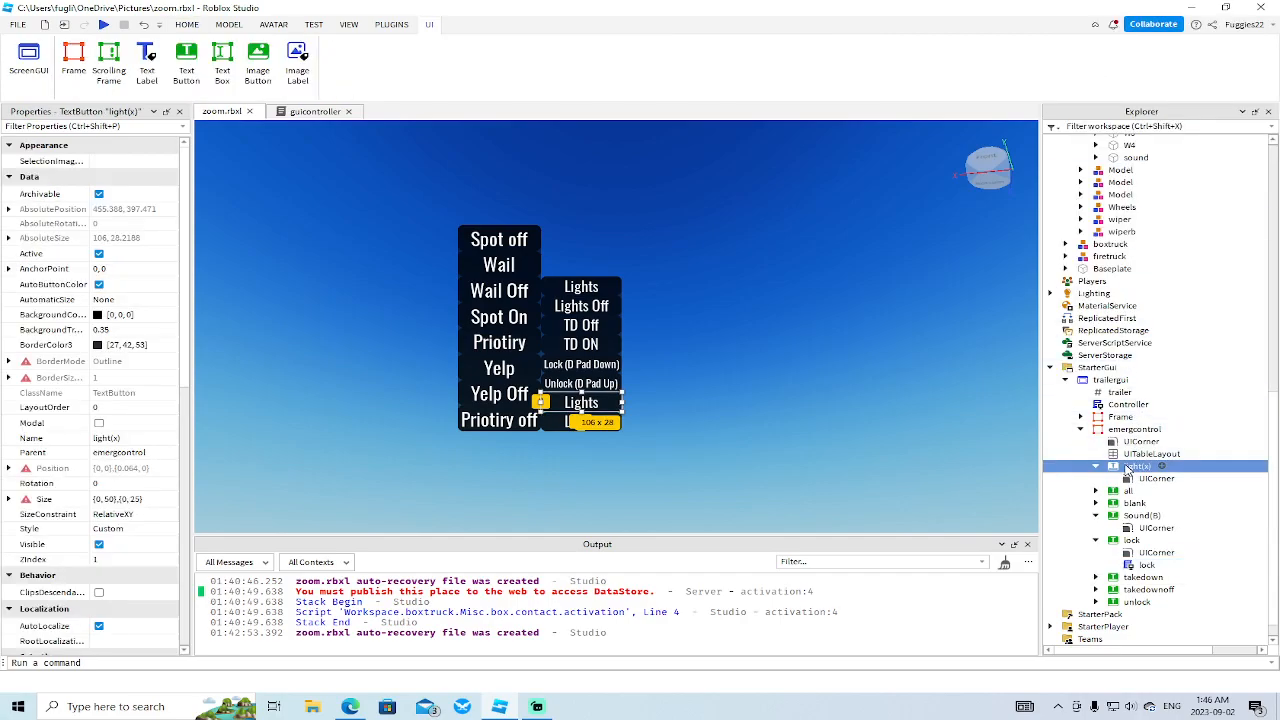
{"action": "right_click", "coordinate": [1130, 466]}
{"action": "left_click", "coordinate": [1104, 37]}
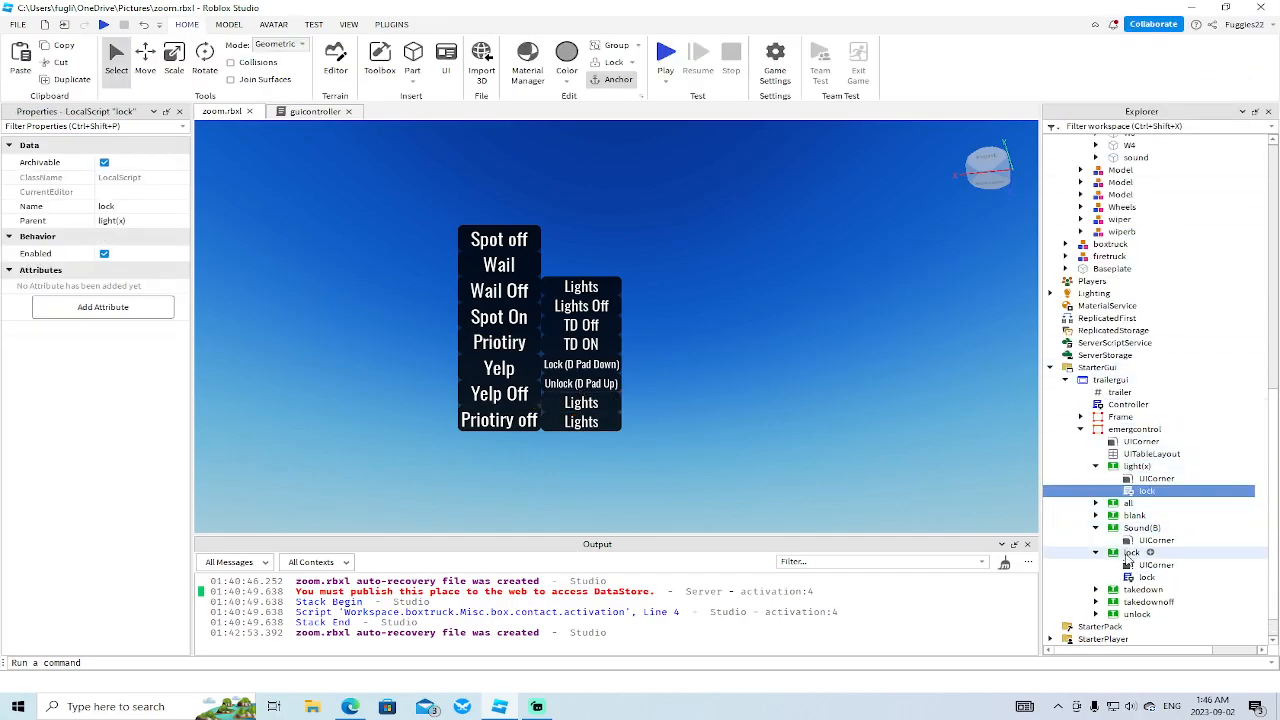
- Paste the copied lock LocalScript into the Sound(B) button as well
{"action": "left_click", "coordinate": [1140, 527]}
{"action": "right_click", "coordinate": [1140, 527]}
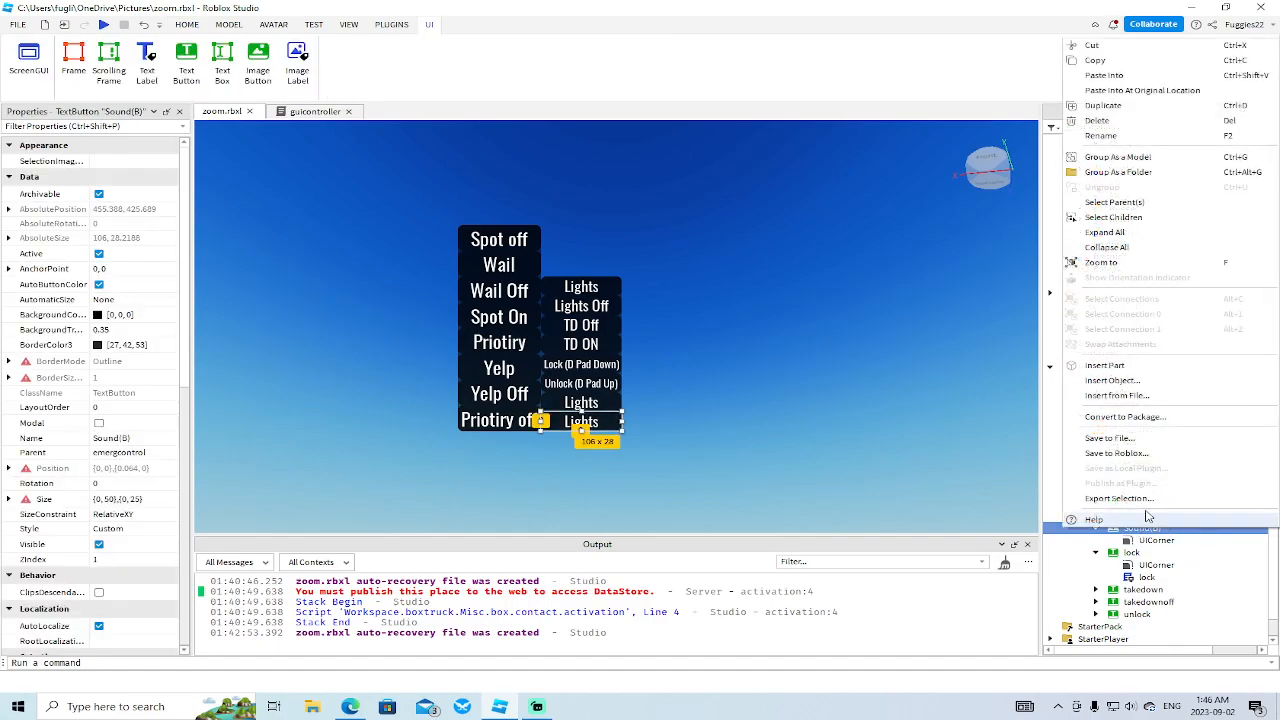
{"action": "left_click", "coordinate": [1104, 75]}
- Open the script under light(x) and change its hotkey to Enum.KeyCode.ButtonX
{"action": "double_click", "coordinate": [1146, 490]}
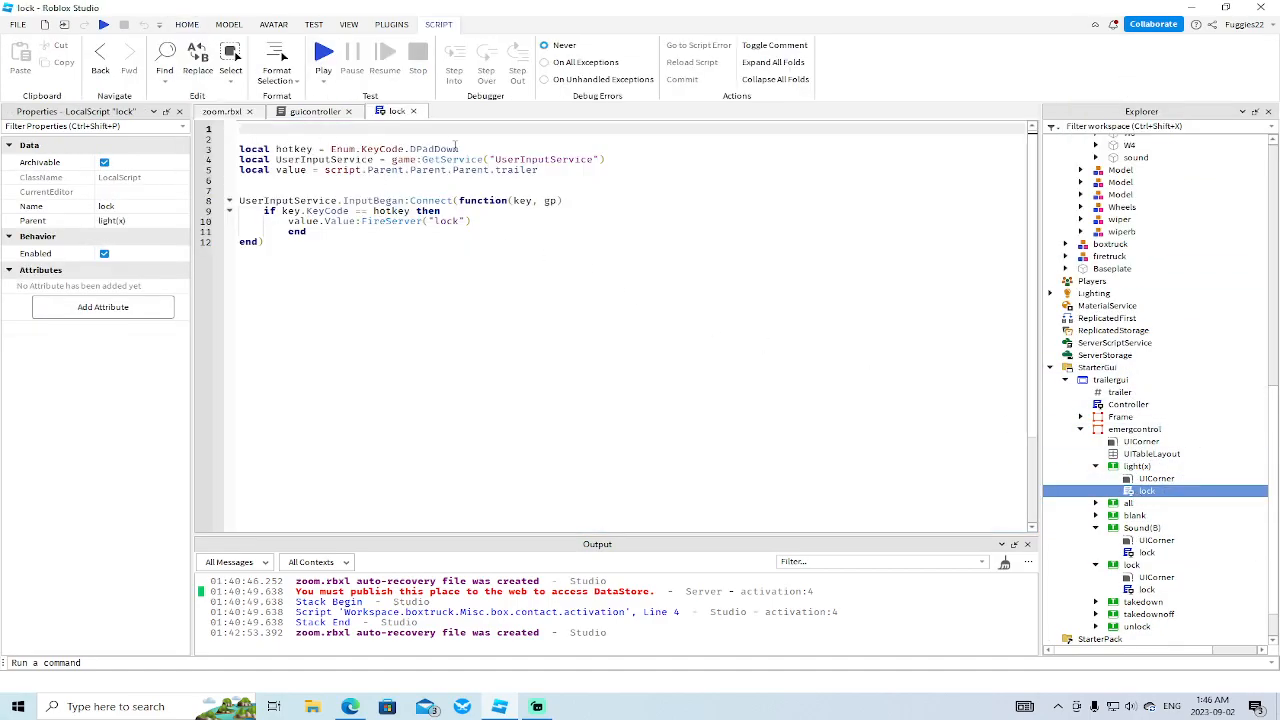
{"action": "left_click", "coordinate": [467, 149]}
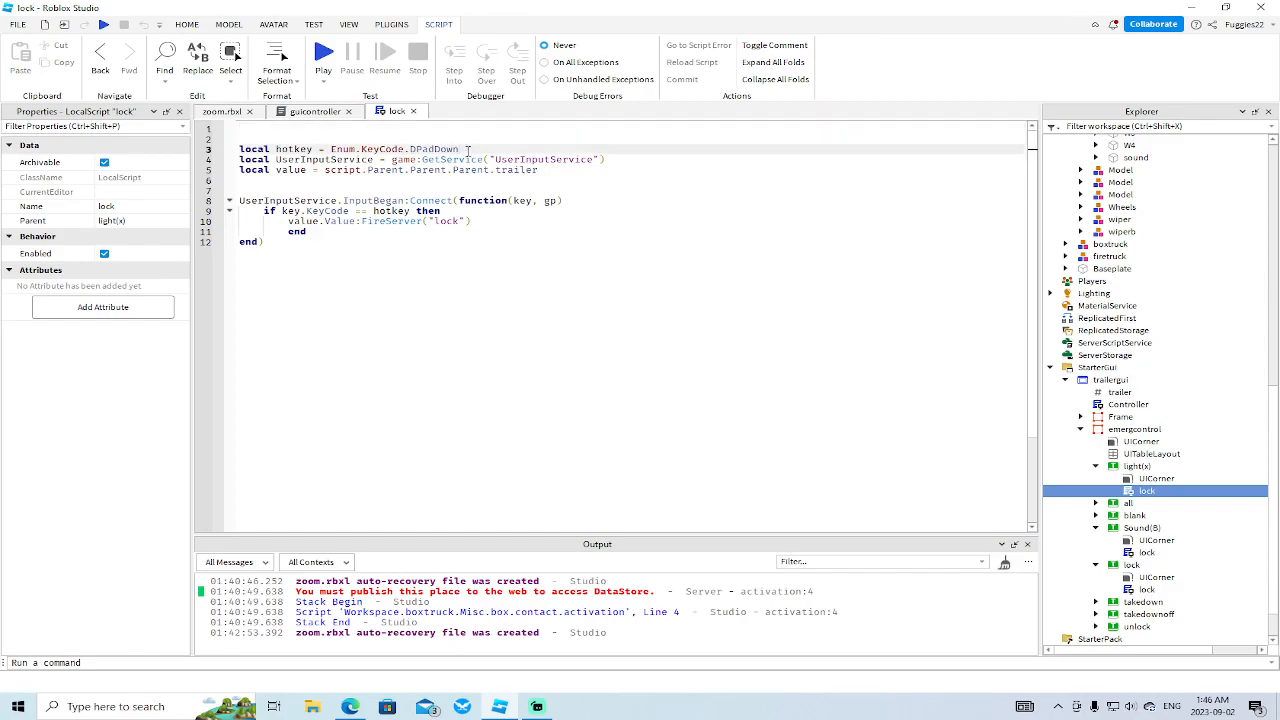
{"action": "key", "text": "BackSpace"}
{"action": "key", "text": "BackSpace"}
{"action": "key", "text": "BackSpace"}
{"action": "key", "text": "BackSpace"}
{"action": "key", "text": "BackSpace"}
{"action": "key", "text": "BackSpace"}
{"action": "key", "text": "BackSpace"}
{"action": "key", "text": "BackSpace"}
{"action": "type", "text": "B"}
{"action": "key", "text": "Down"}
{"action": "key", "text": "Down"}
{"action": "key", "text": "Return"}
- Change the FireServer argument in the light(x) script to "consolelight"
{"action": "left_click", "coordinate": [461, 220]}
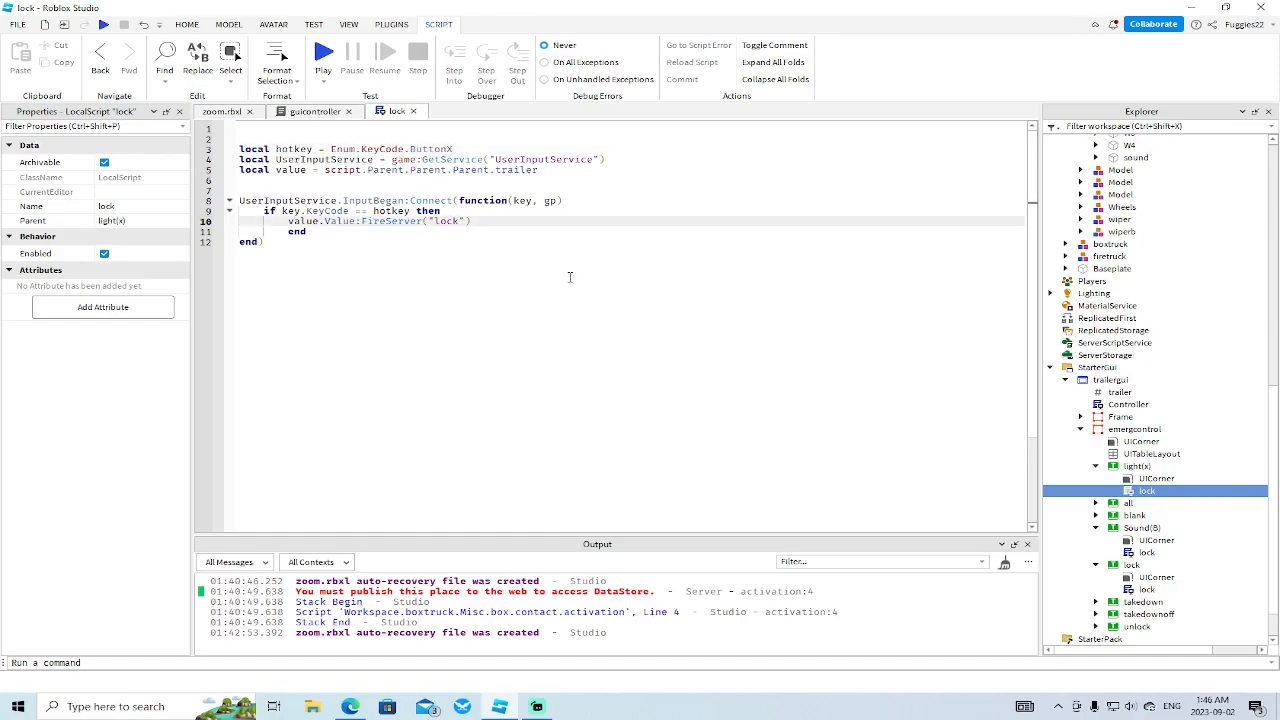
{"action": "key", "text": "BackSpace"}
{"action": "key", "text": "BackSpace"}
{"action": "key", "text": "BackSpace"}
{"action": "type", "text": "ireServer(\"consolelight"}
{"action": "left_click", "coordinate": [224, 112]}
{"action": "right_click_drag", "start_coordinate": [689, 368], "coordinate": [687, 380]}
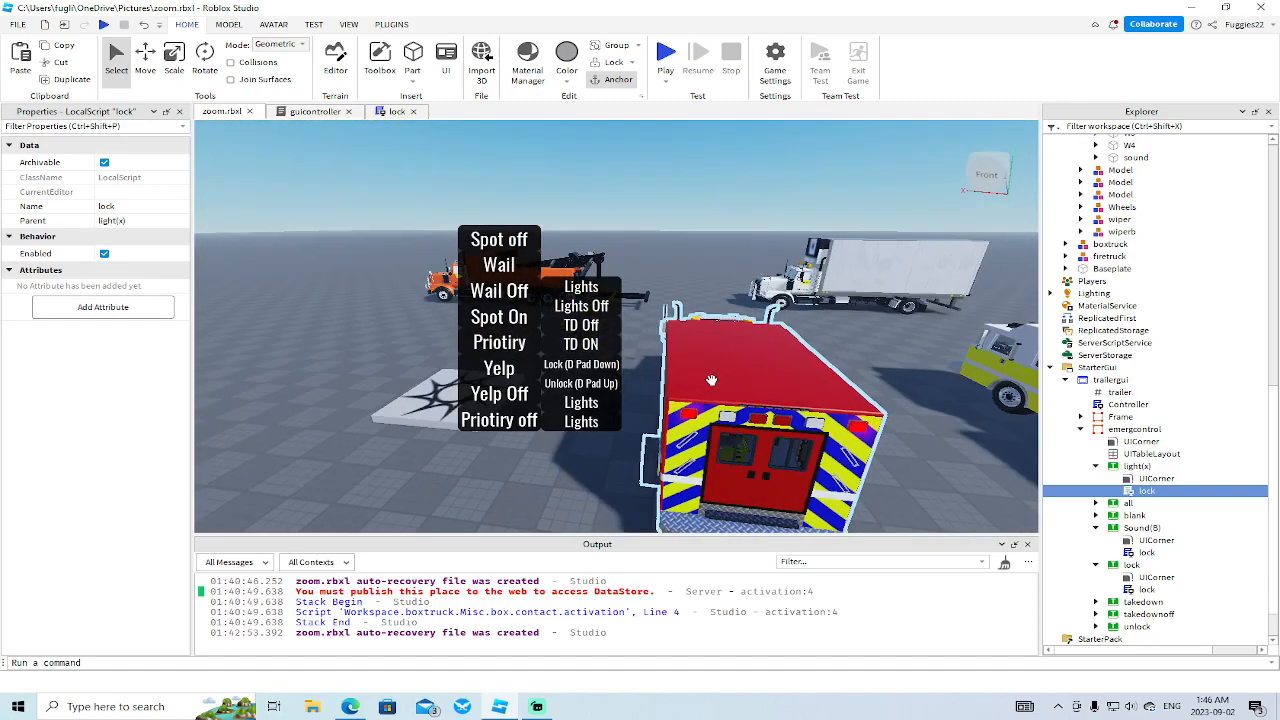
{"action": "left_click", "coordinate": [303, 112]}
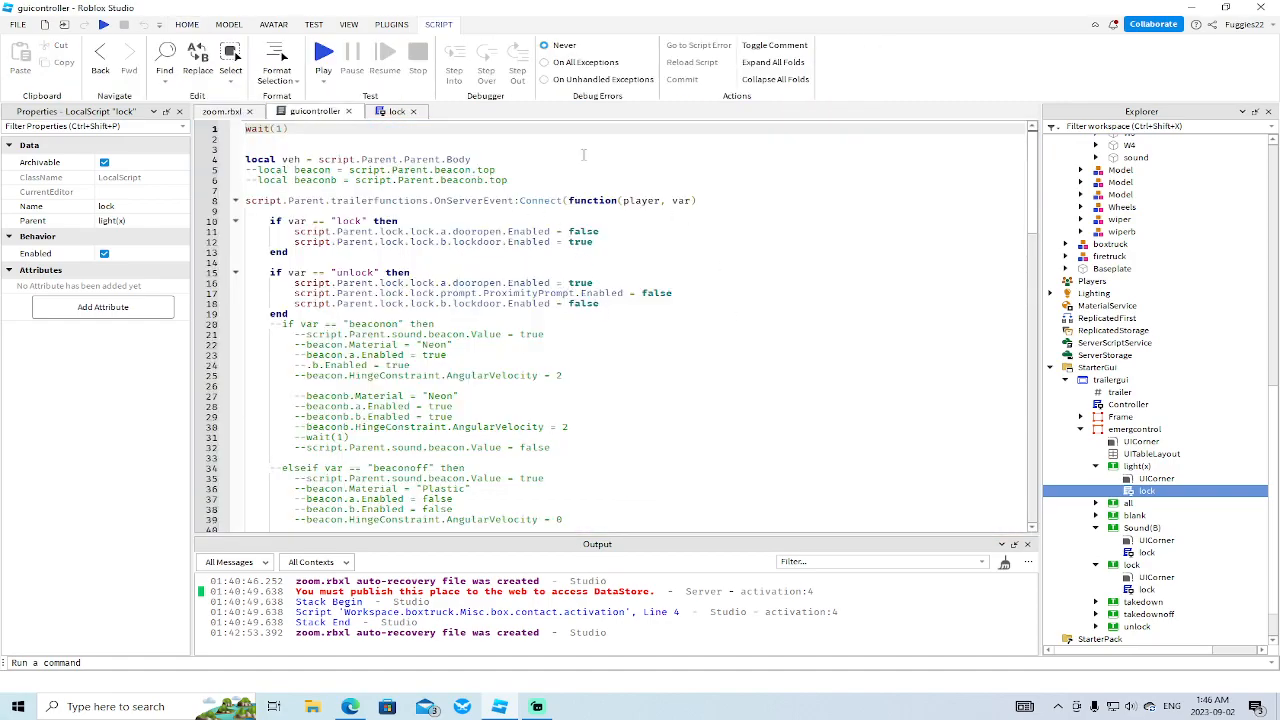
{"action": "left_click", "coordinate": [396, 112]}
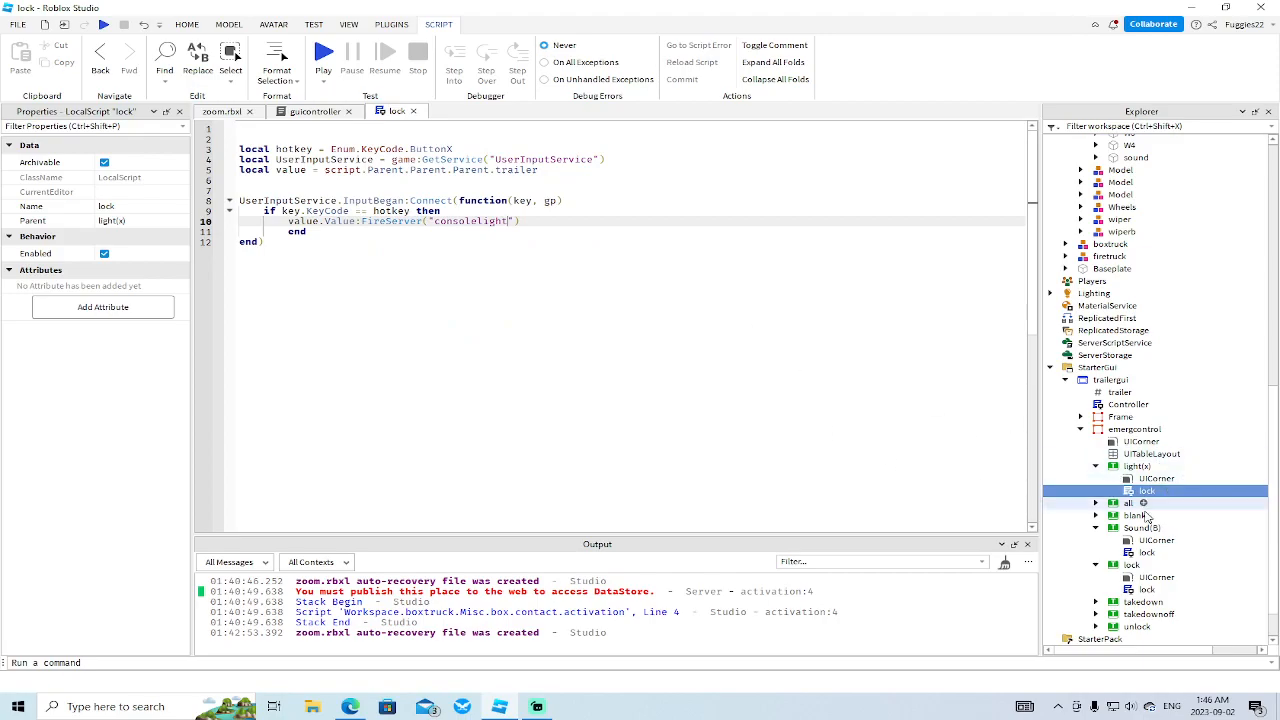
- Open the script under Sound(B) and change its hotkey to Enum.KeyCode.ButtonB
{"action": "double_click", "coordinate": [1147, 553]}
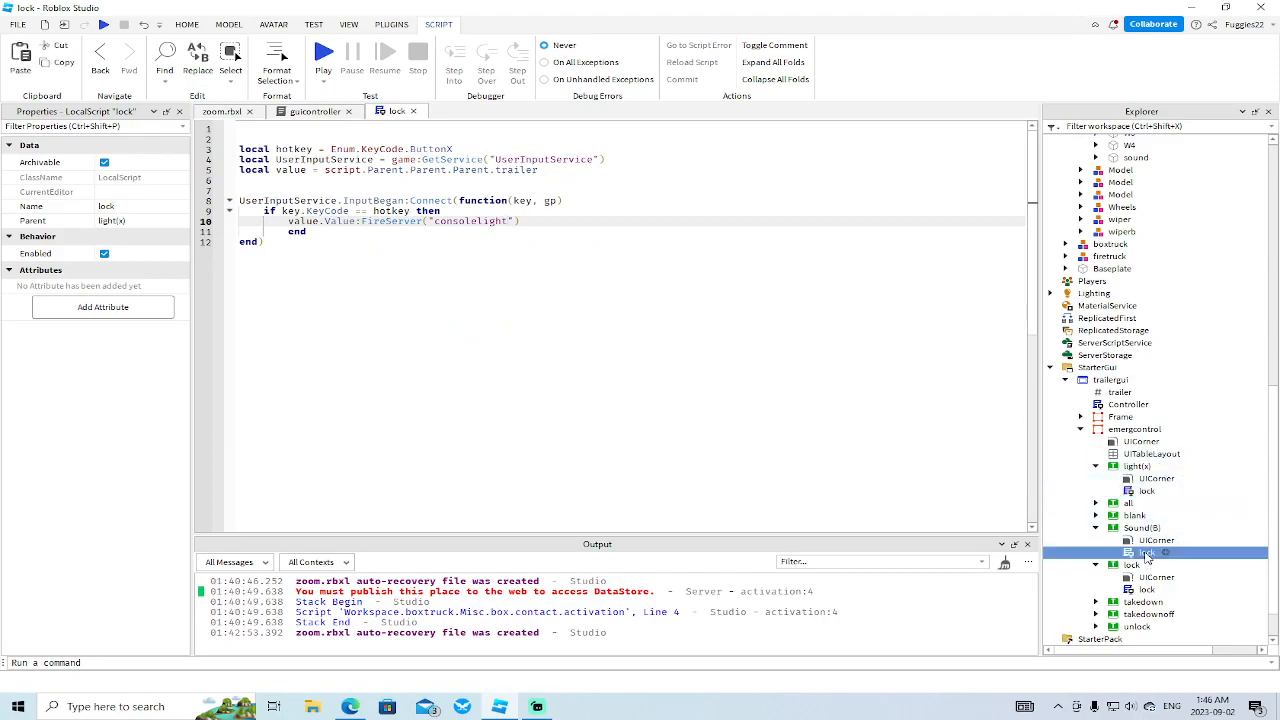
{"action": "left_click", "coordinate": [464, 148]}
{"action": "key", "text": "BackSpace"}
{"action": "key", "text": "BackSpace"}
{"action": "key", "text": "BackSpace"}
{"action": "key", "text": "BackSpace"}
{"action": "key", "text": "BackSpace"}
{"action": "key", "text": "BackSpace"}
{"action": "key", "text": "BackSpace"}
{"action": "key", "text": "BackSpace"}
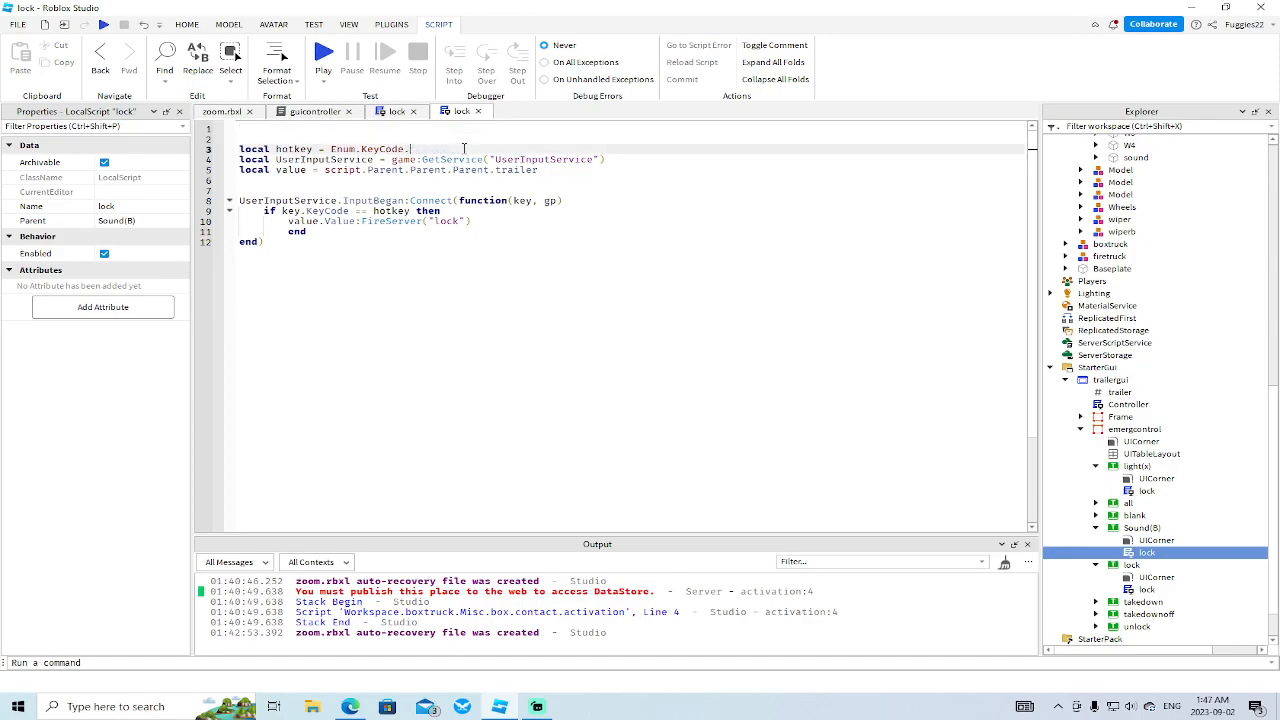
{"action": "type", "text": "b"}
{"action": "key", "text": "Tab"}
- Replace the "lock" argument of the FireServer call in the Sound(B) script with the sound command
{"action": "left_click", "coordinate": [463, 221]}
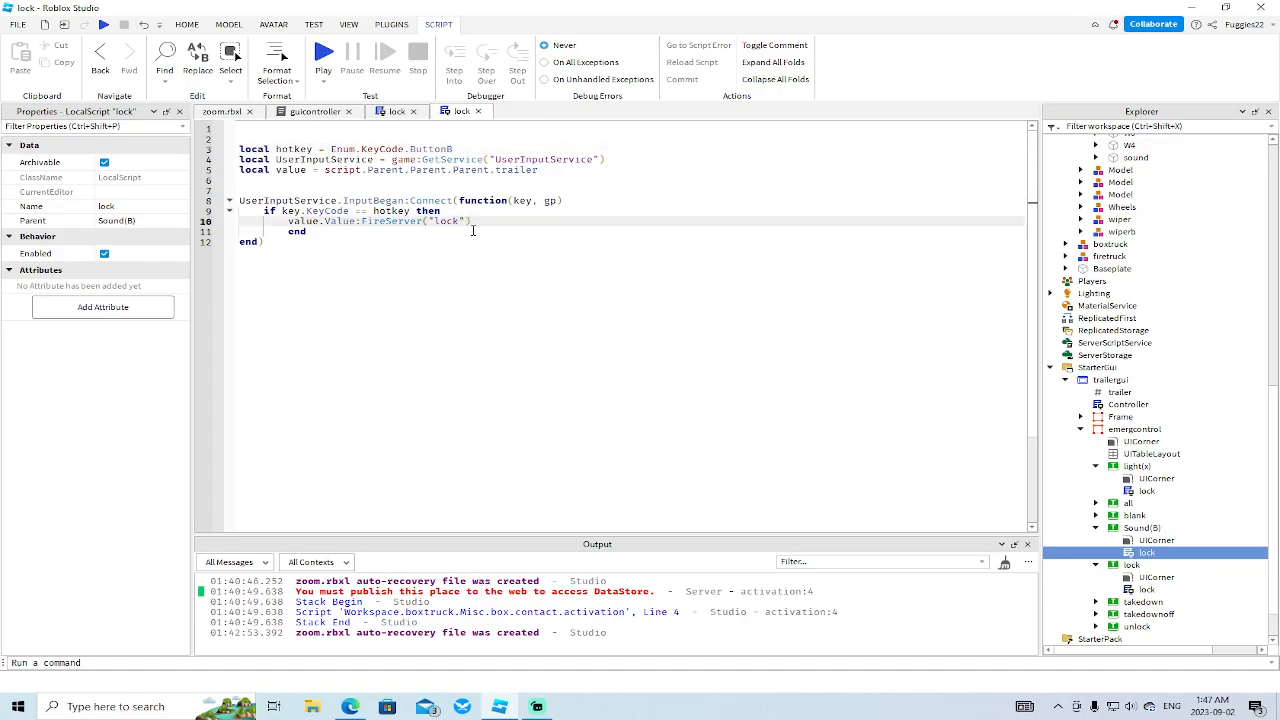
{"action": "key", "text": "BackSpace"}
{"action": "key", "text": "BackSpace"}
{"action": "key", "text": "BackSpace"}
{"action": "type", "text": "oun"}
{"action": "key", "text": "BackSpace"}
{"action": "key", "text": "BackSpace"}
{"action": "key", "text": "BackSpace"}
{"action": "type", "text": "sound"}
- Rename the light(x) button under emergcontrol as "light"
{"action": "left_click", "coordinate": [287, 115]}
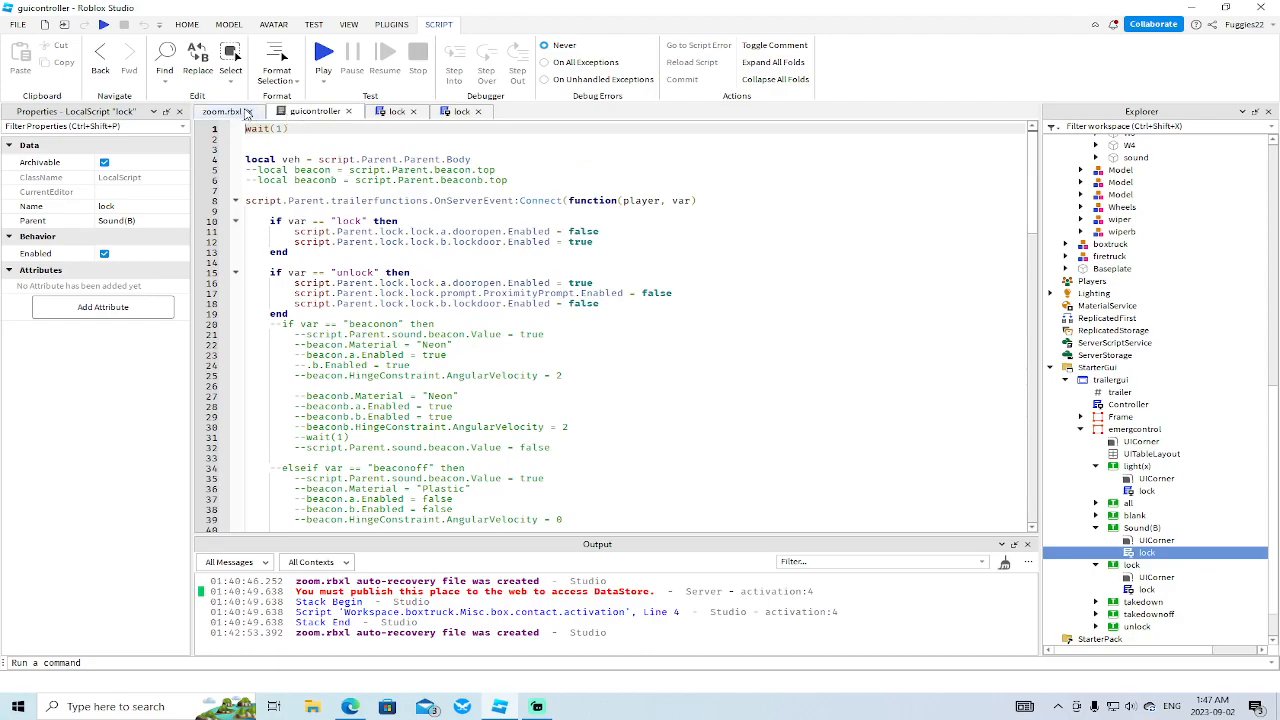
{"action": "left_click", "coordinate": [228, 114]}
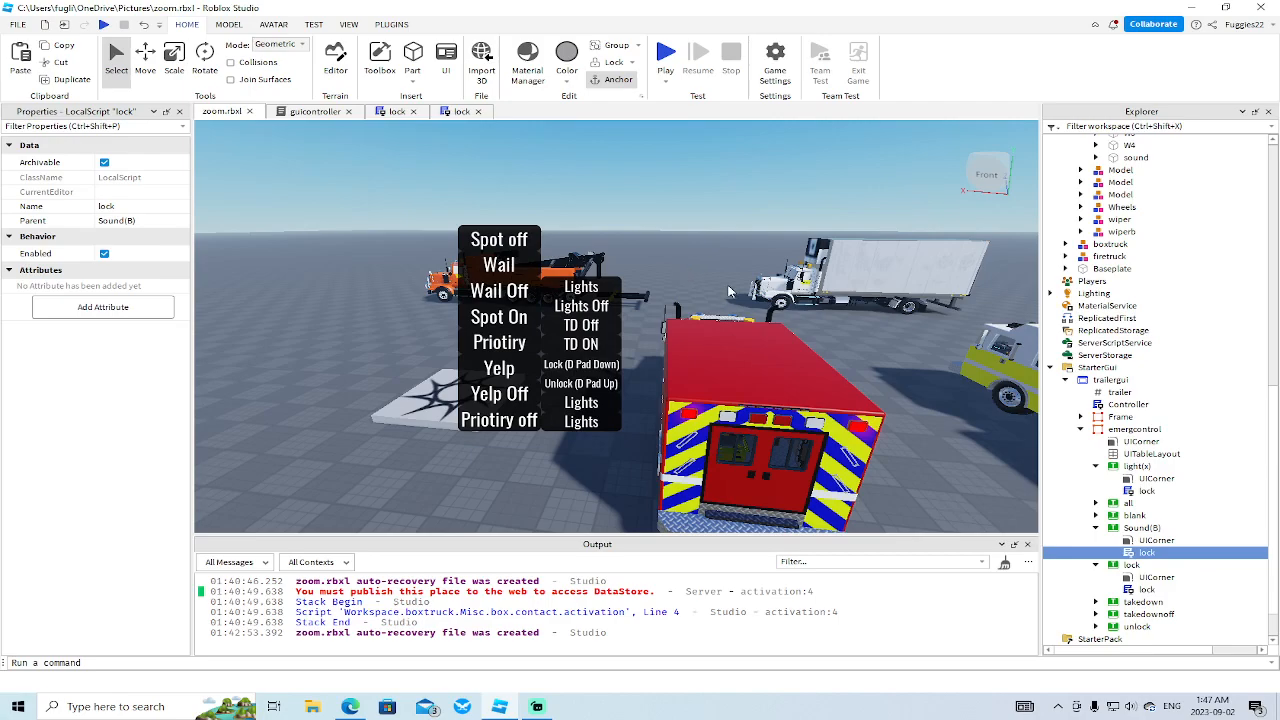
{"action": "right_click_drag", "start_coordinate": [690, 294], "coordinate": [691, 284]}
{"action": "left_click", "coordinate": [1136, 467]}
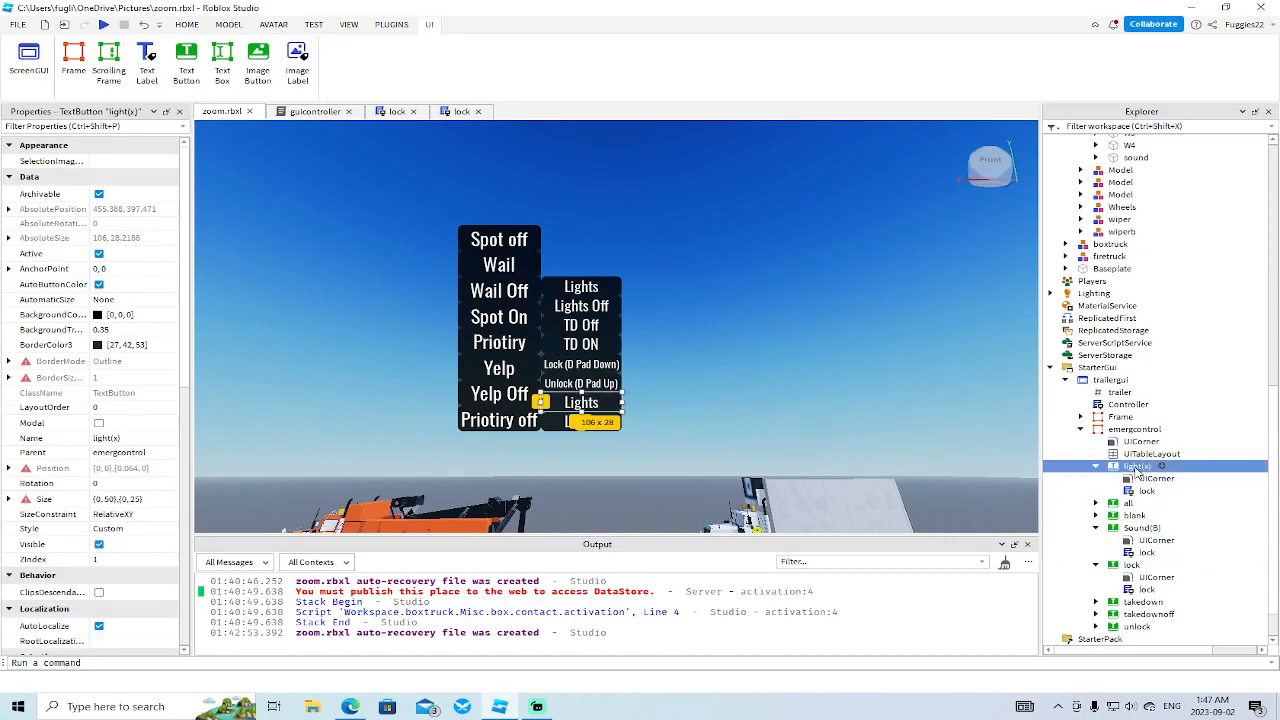
{"action": "right_click", "coordinate": [1136, 470]}
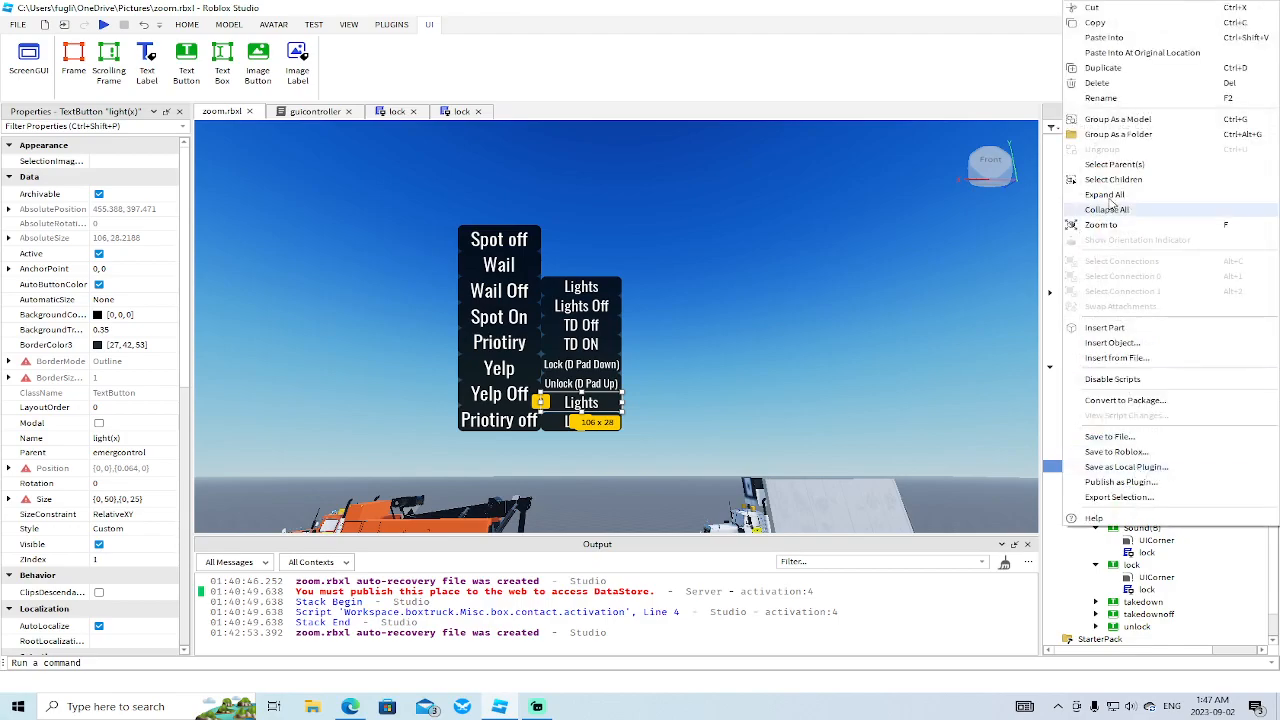
{"action": "left_click", "coordinate": [1120, 105]}
{"action": "type", "text": "light"}
{"action": "key", "text": "Return"}
- Set the light button's displayed text to "Lights(X)"
{"action": "scroll", "coordinate": [147, 465], "scroll_direction": "down", "scroll_amount": 15}
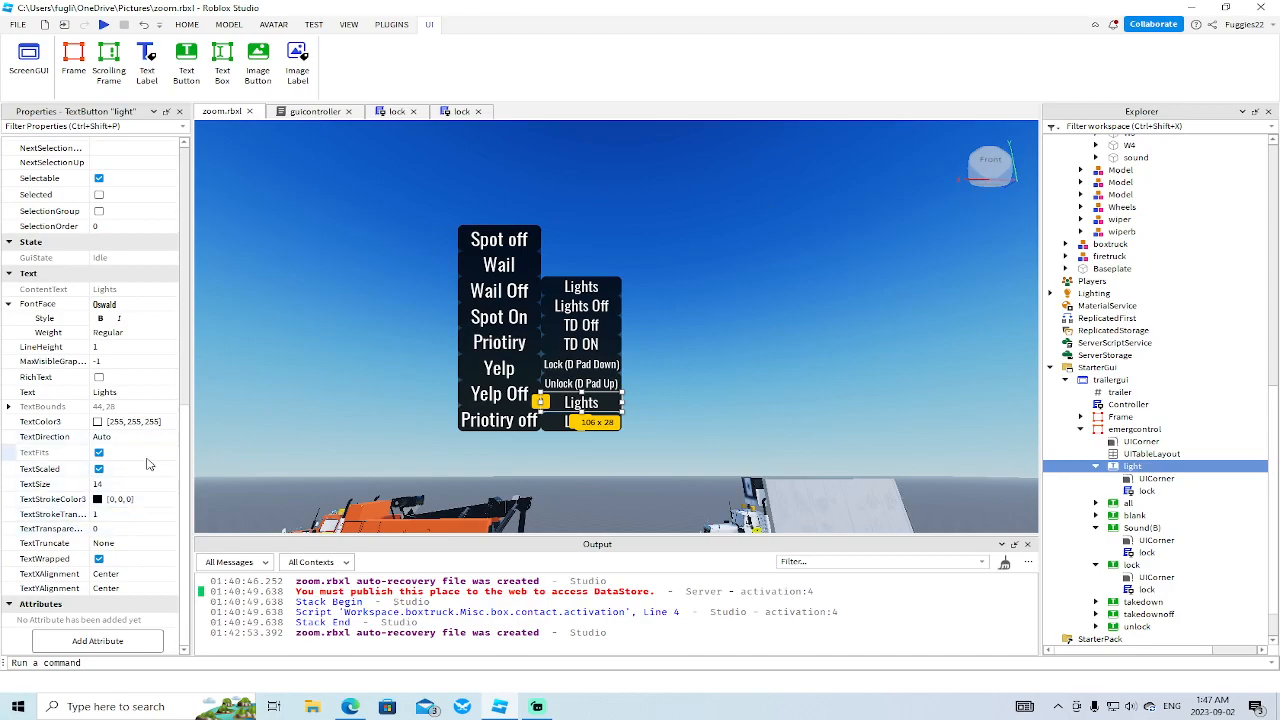
{"action": "left_click", "coordinate": [143, 396]}
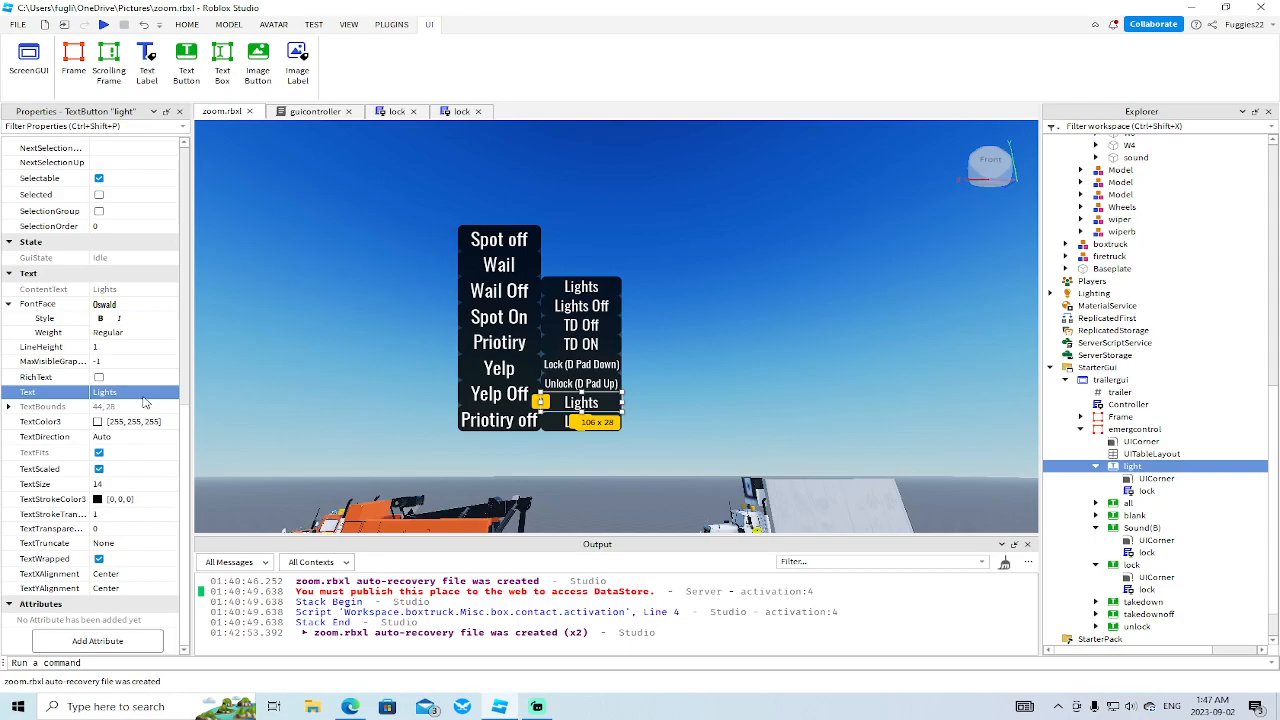
{"action": "left_click", "coordinate": [145, 391]}
{"action": "left_click", "coordinate": [145, 391]}
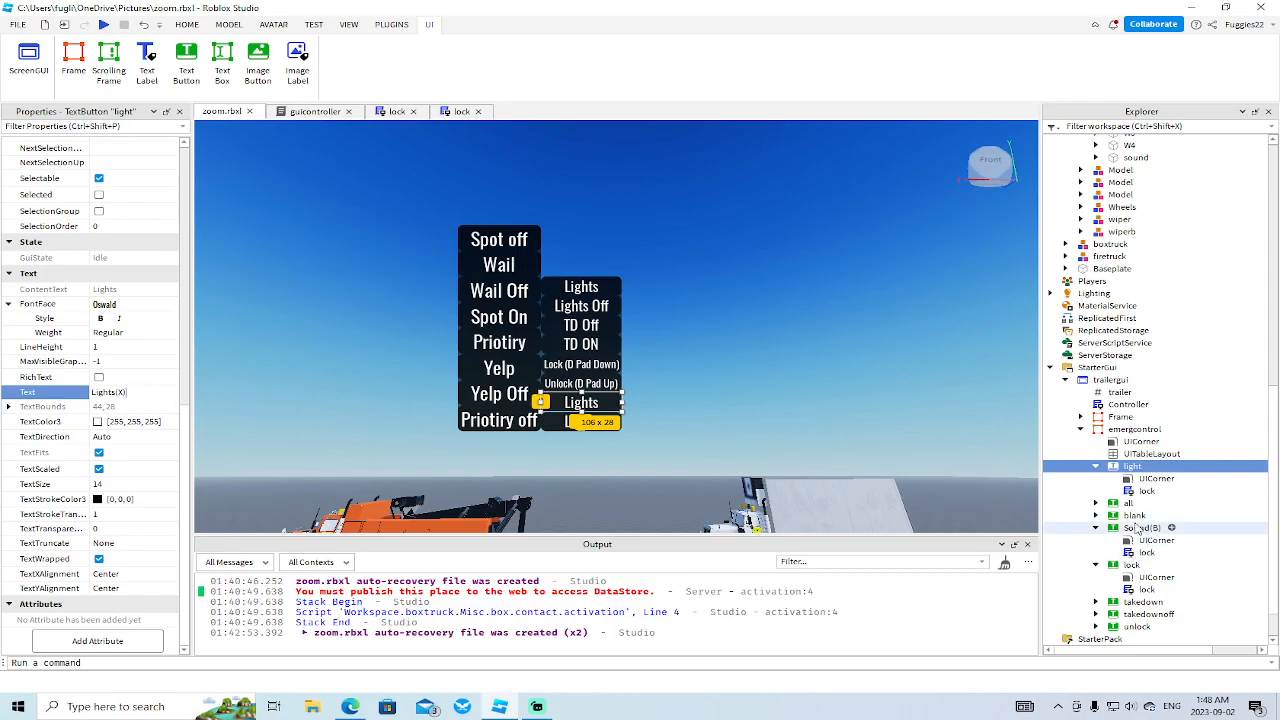
- Rename the Sound(B) button under emergcontrol as "Sound"
{"action": "left_click", "coordinate": [1135, 530]}
{"action": "right_click", "coordinate": [1138, 530]}
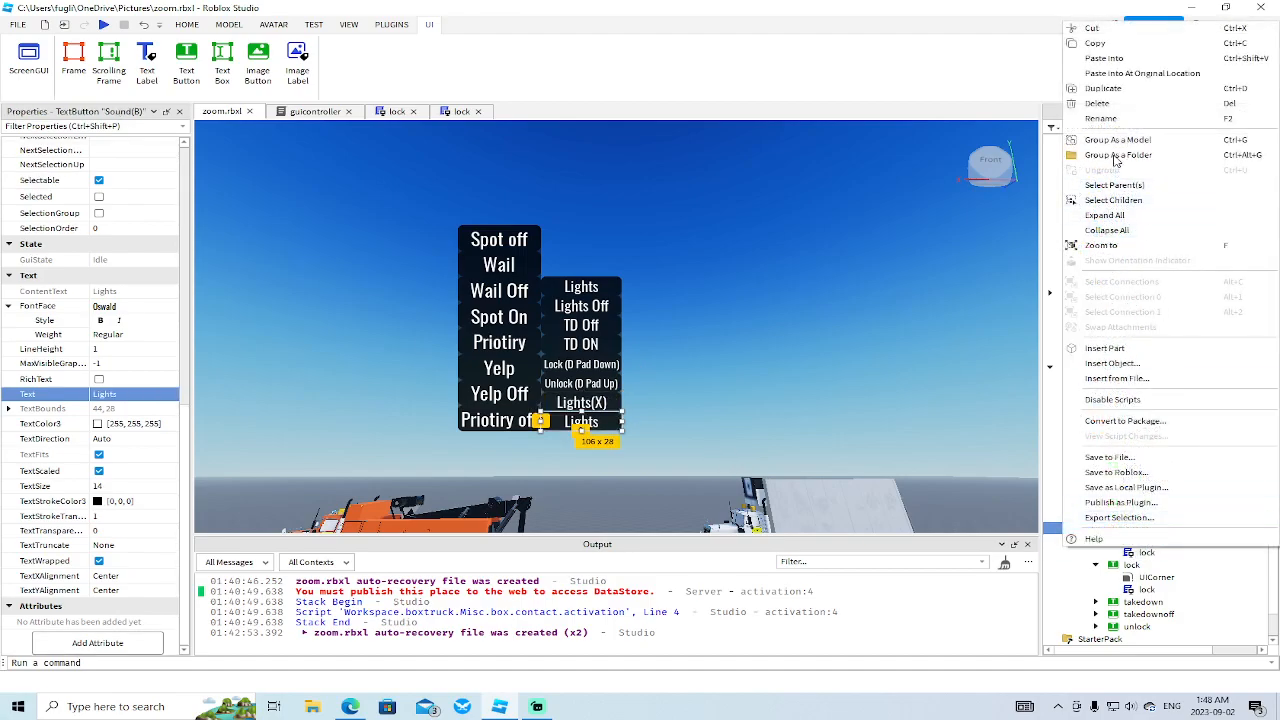
{"action": "left_click", "coordinate": [1122, 123]}
{"action": "key", "text": "Right"}
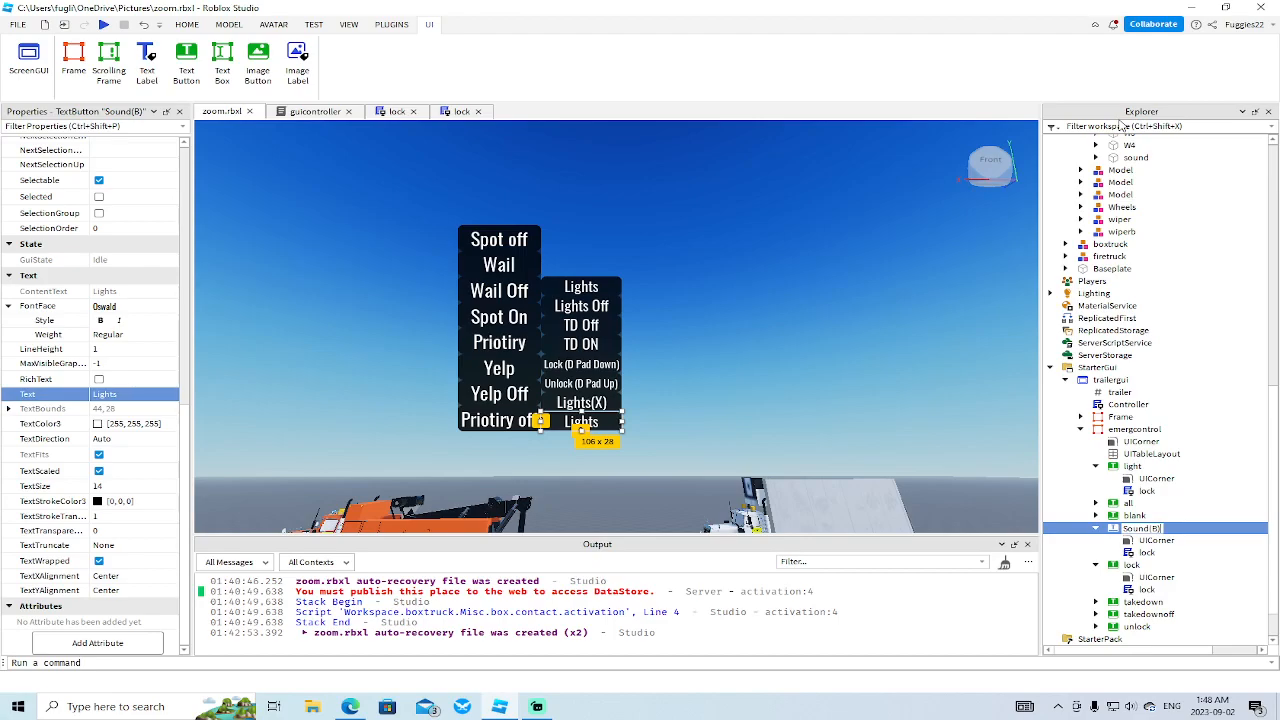
{"action": "key", "text": "Return"}
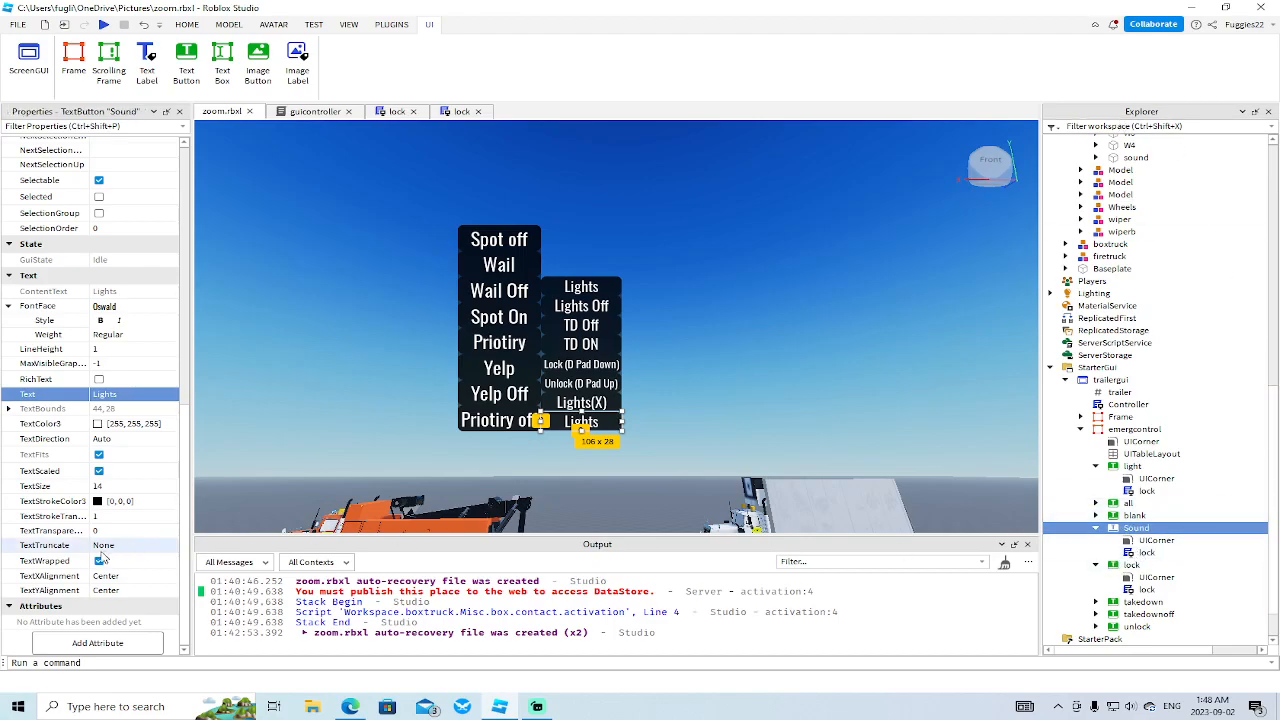
- Set the Sound button's displayed text to "Sound(B)"
{"action": "left_click", "coordinate": [130, 395]}
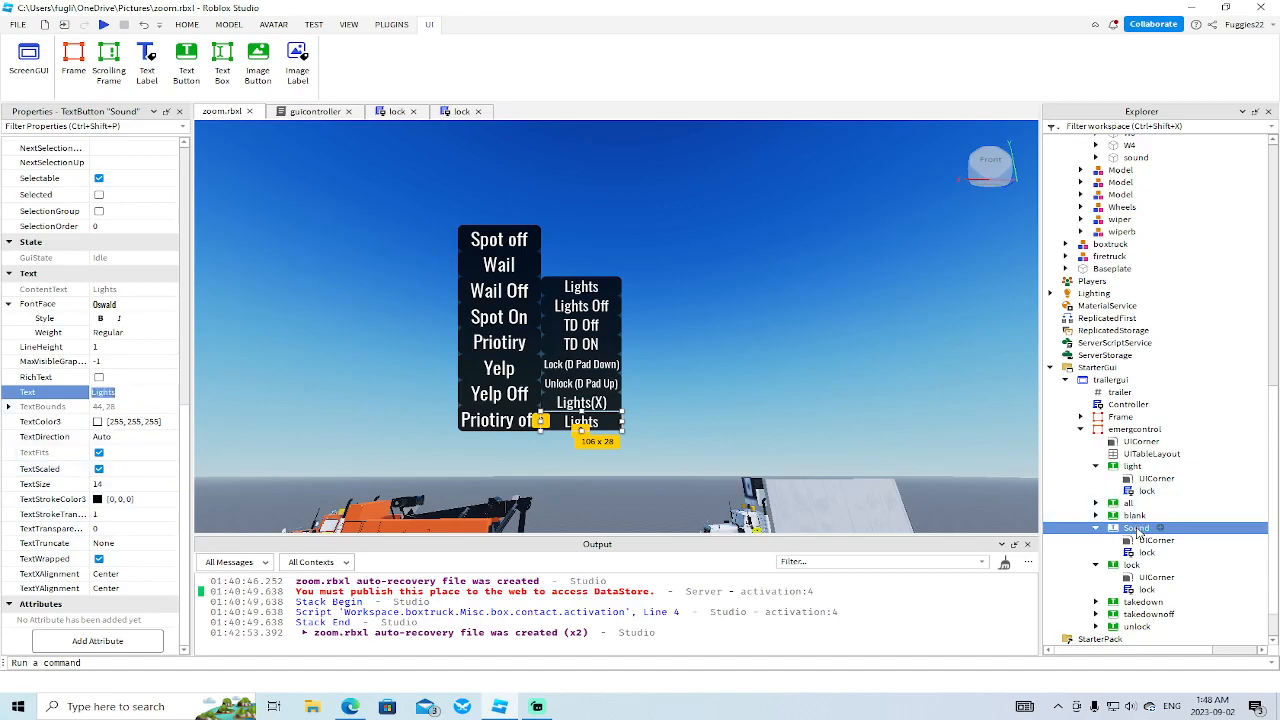
{"action": "type", "text": "Sound(B)"}
{"action": "key", "text": "Return"}
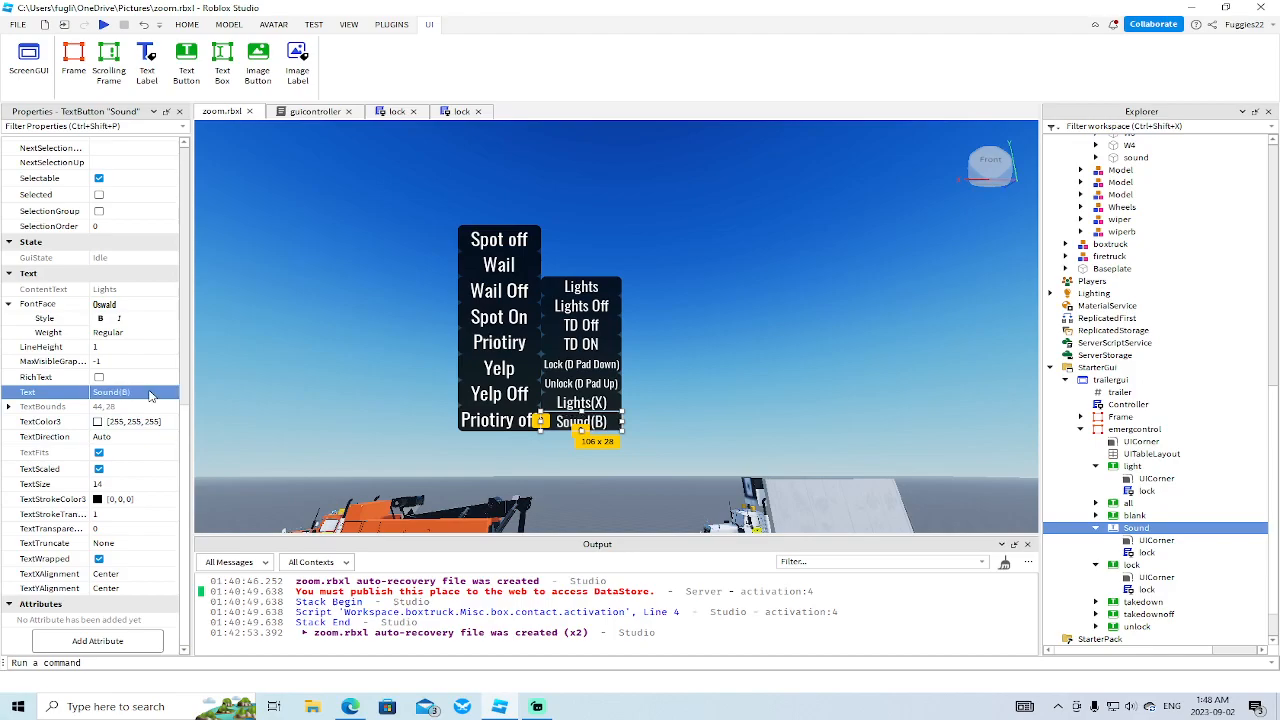
{"action": "right_click_drag", "start_coordinate": [769, 281], "coordinate": [768, 281]}
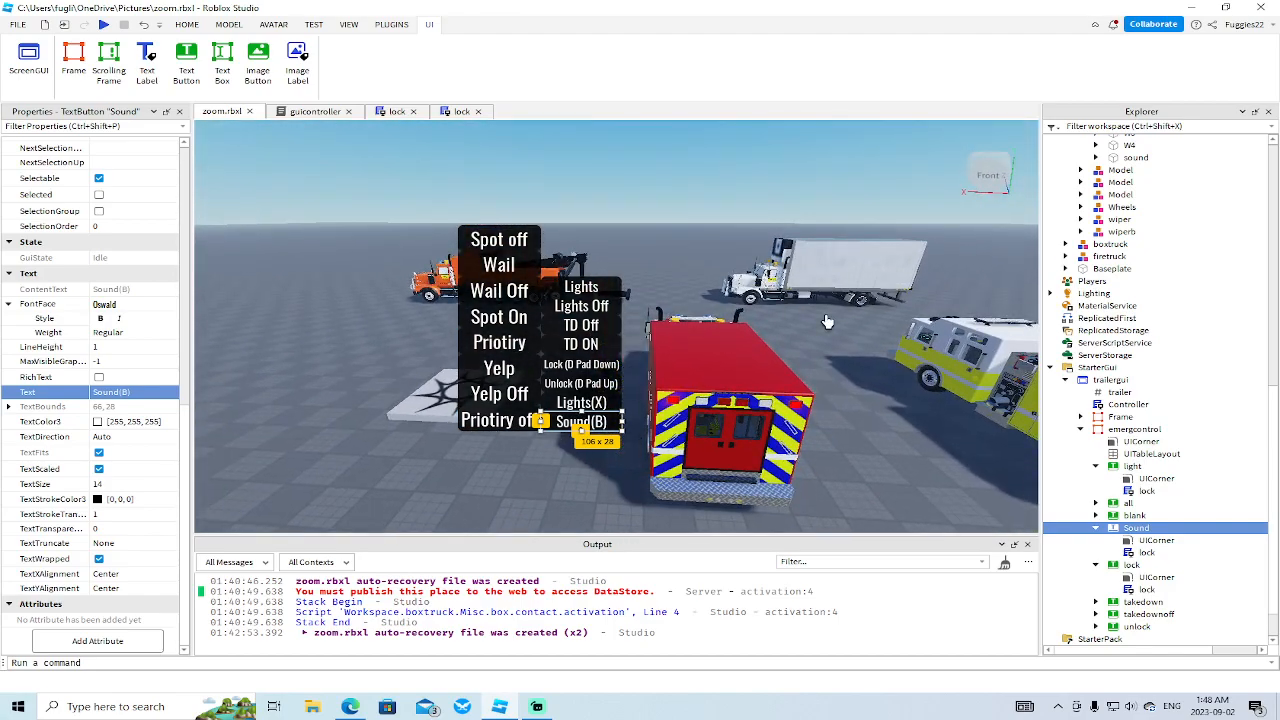
- Move trailergui from StarterGui into the lock part inside the vehicle's Misc > lock model
{"action": "left_click", "coordinate": [1066, 381]}
{"action": "left_click_drag", "start_coordinate": [1094, 579], "coordinate": [1145, 364]}
{"action": "scroll", "coordinate": [1135, 452], "scroll_direction": "up", "scroll_amount": 8}
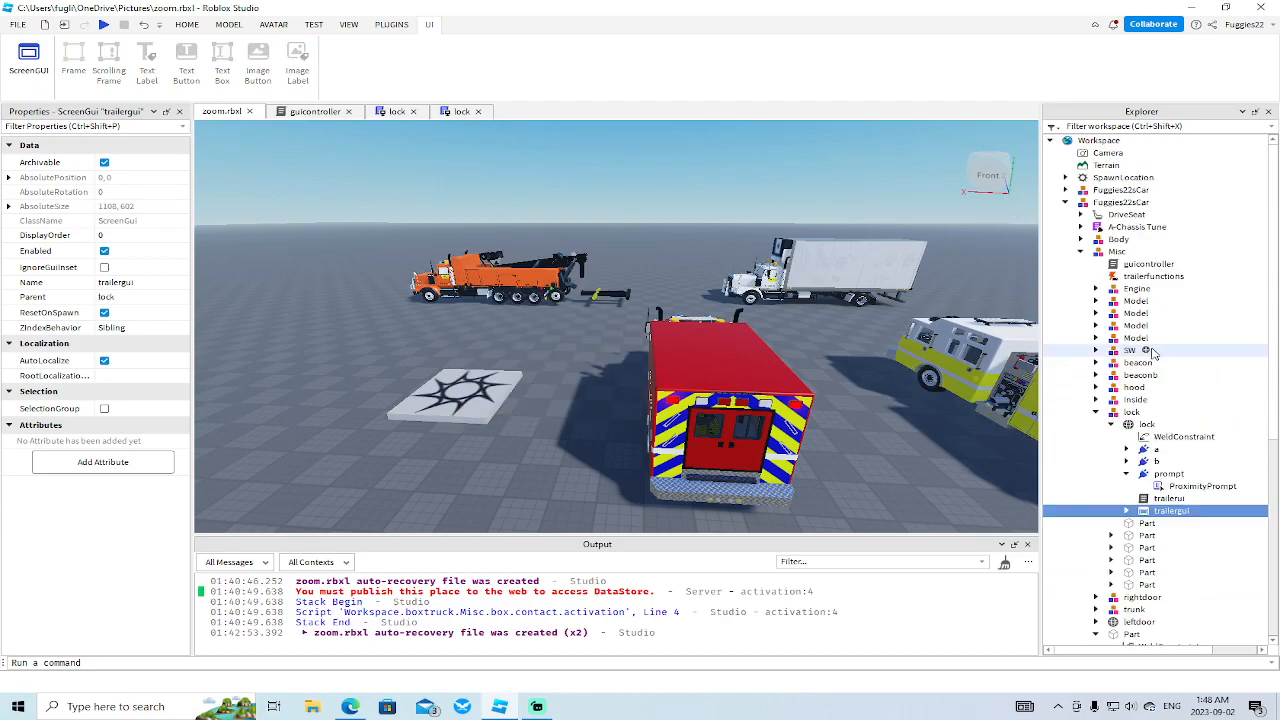
- Open the guicontroller script under Misc and start an "if var ==" condition below the unlock block
{"action": "scroll", "coordinate": [1150, 355], "scroll_direction": "up", "scroll_amount": 3}
{"action": "double_click", "coordinate": [1150, 264]}
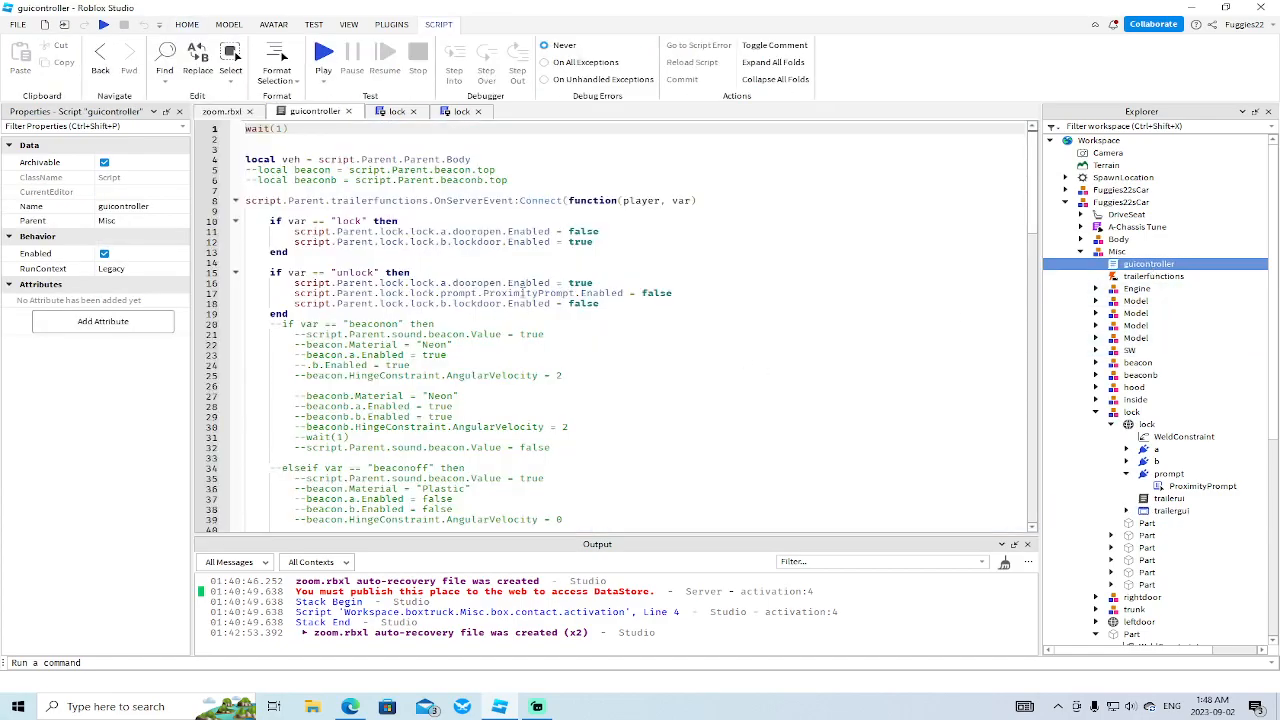
{"action": "left_click", "coordinate": [311, 315]}
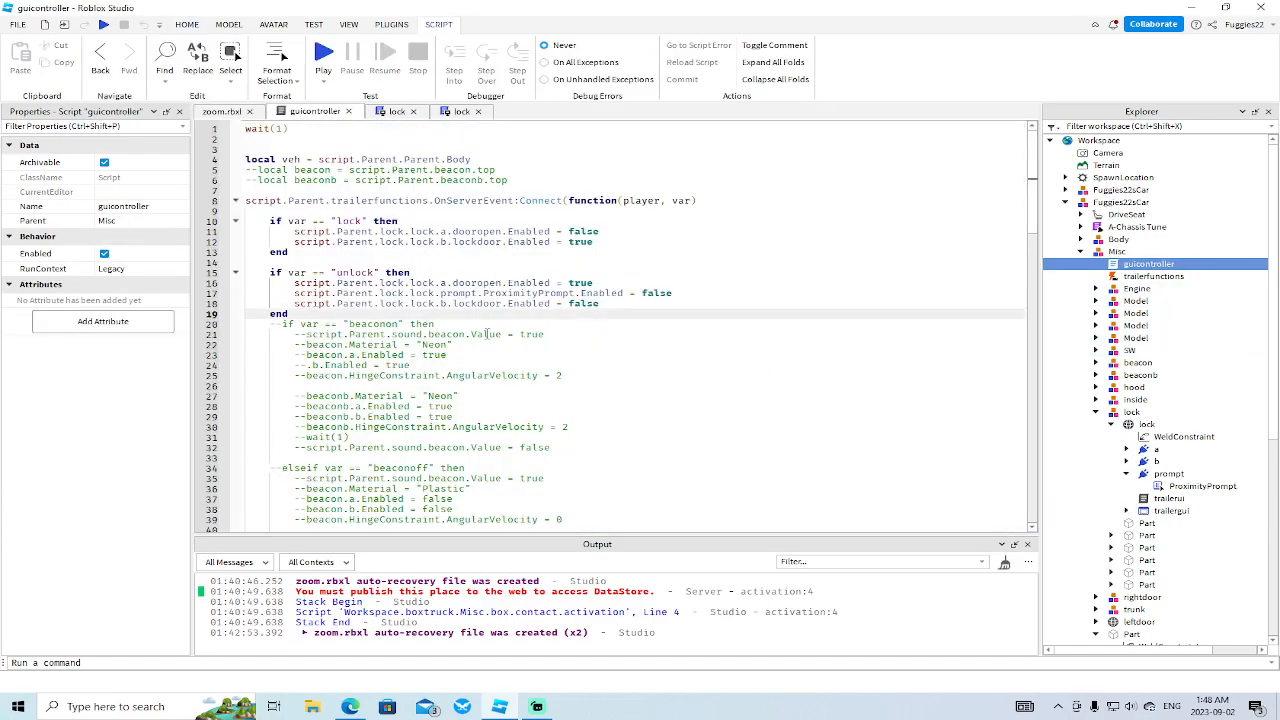
{"action": "key", "text": "Return"}
{"action": "type", "text": "if var =="}
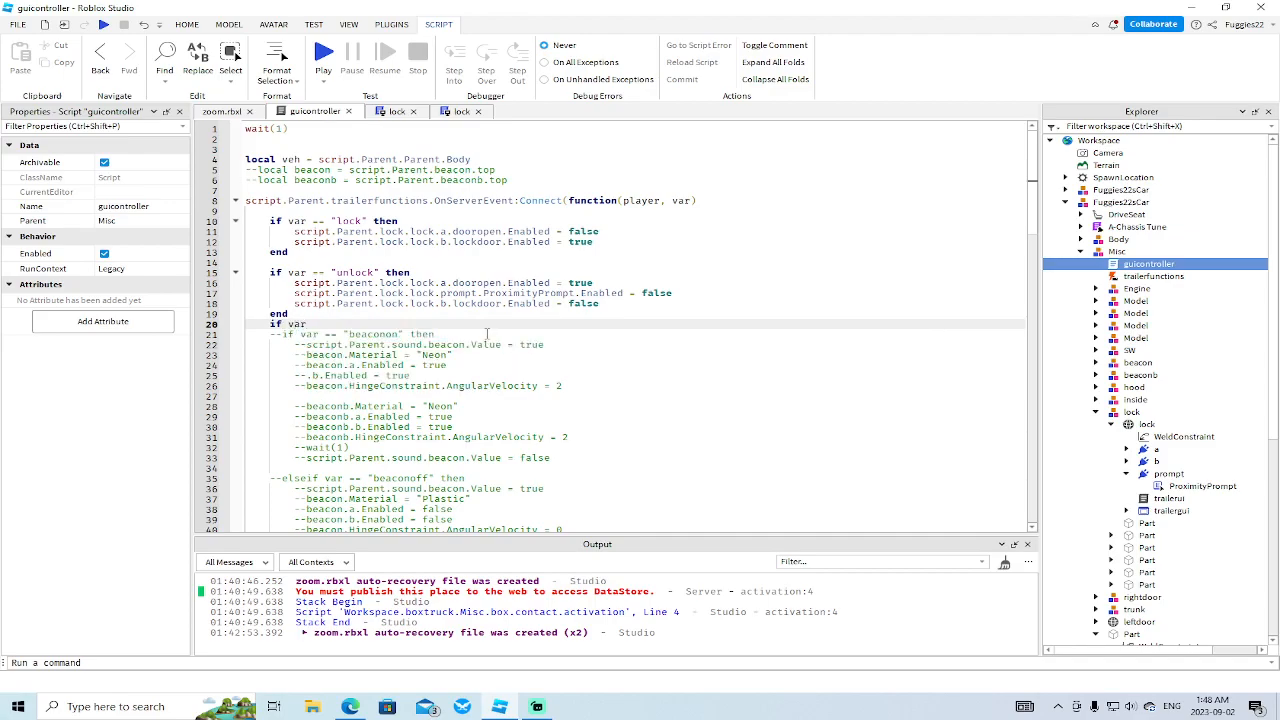
- Check the command name sent by the lock script under trailergui's light button, and return to guicontroller
{"action": "left_click", "coordinate": [1126, 510]}
{"action": "left_click", "coordinate": [1143, 560]}
{"action": "scroll", "coordinate": [1160, 540], "scroll_direction": "down", "scroll_amount": 4}
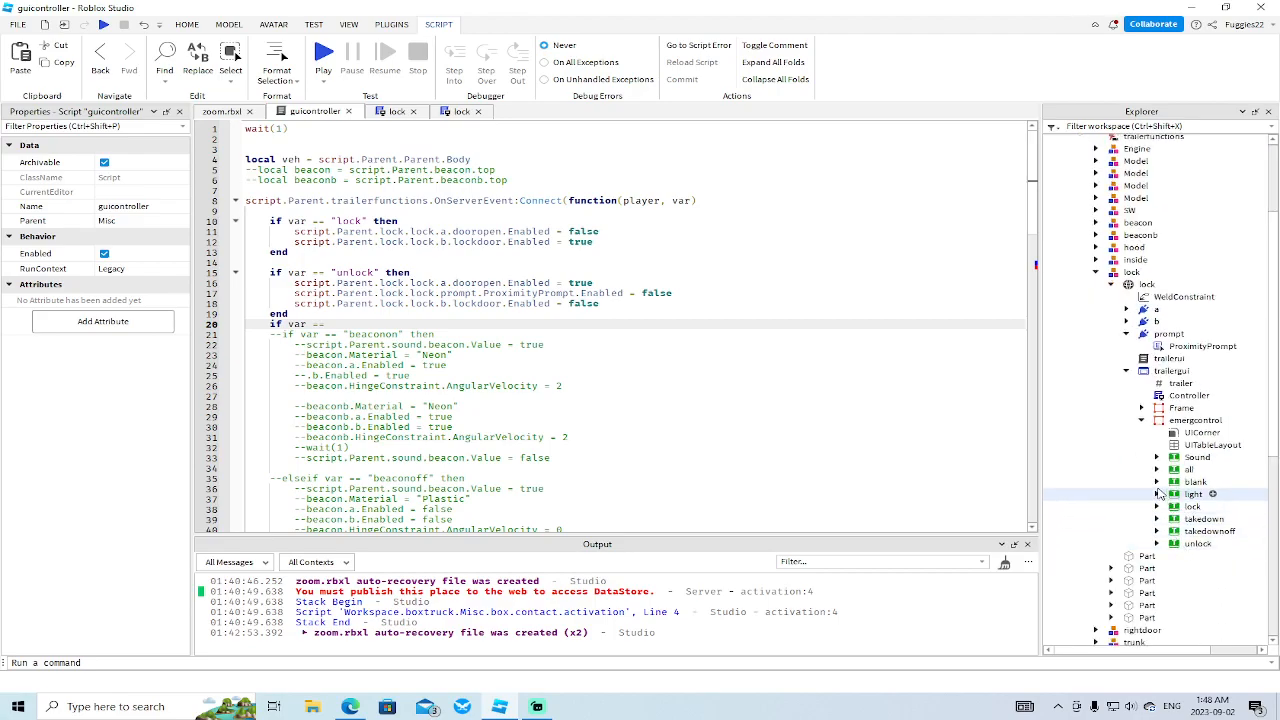
{"action": "left_click", "coordinate": [1158, 494]}
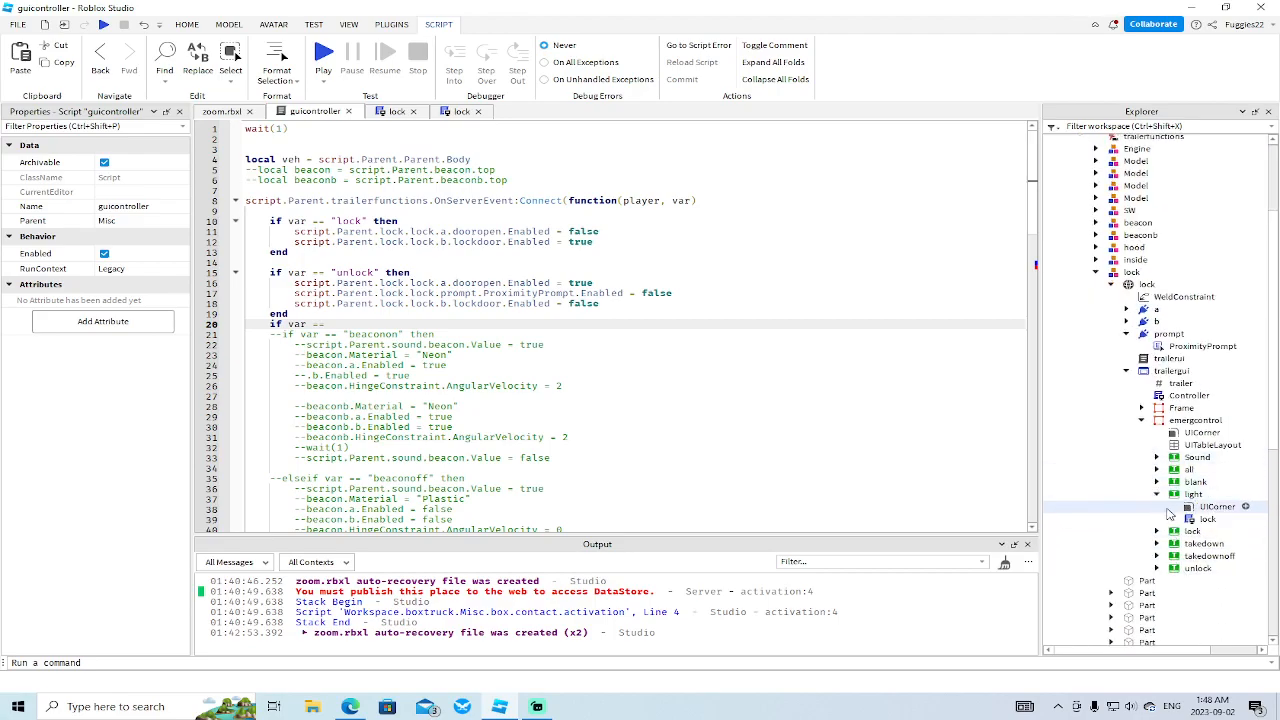
{"action": "double_click", "coordinate": [1207, 519]}
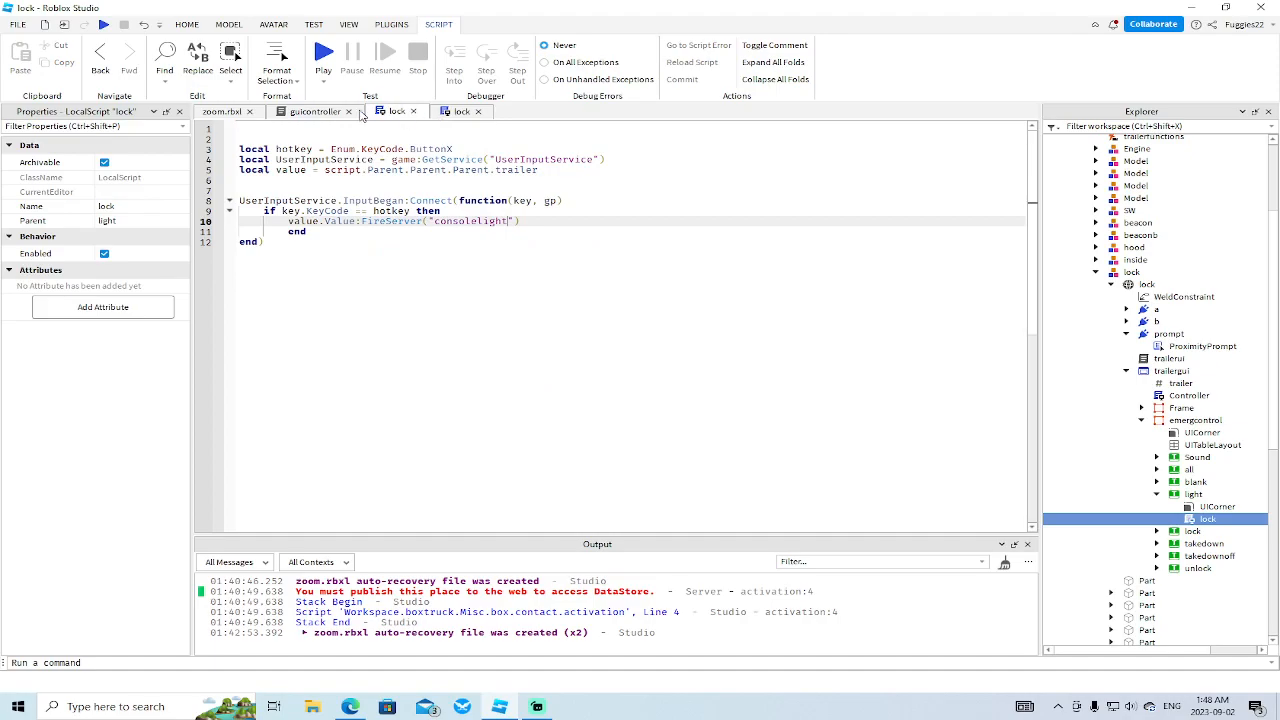
{"action": "left_click", "coordinate": [316, 111]}
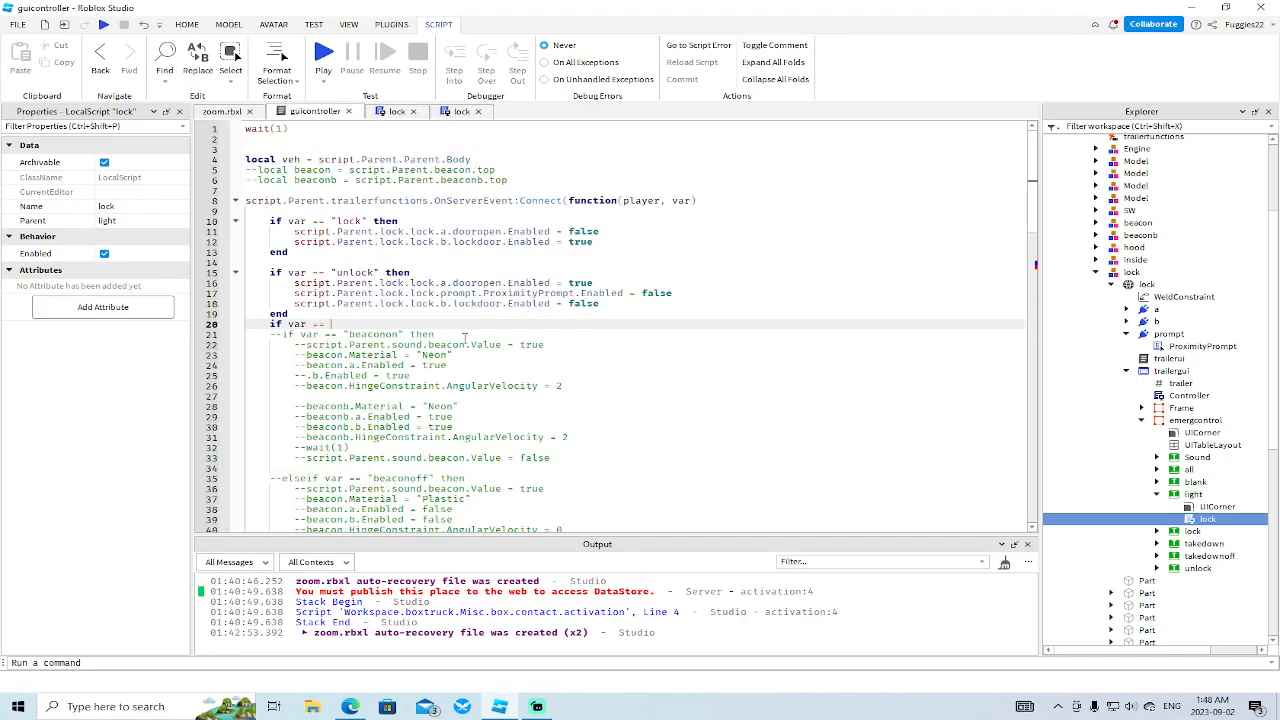
- Complete the new condition as if var == "consolelight" then, with an empty body closed by end
{"action": "type", "text": "onsolelight"}
{"action": "left_click", "coordinate": [465, 337]}
{"action": "key", "text": "Up"}
{"action": "type", "text": "then"}
{"action": "key", "text": "Return"}
{"action": "key", "text": "Return"}
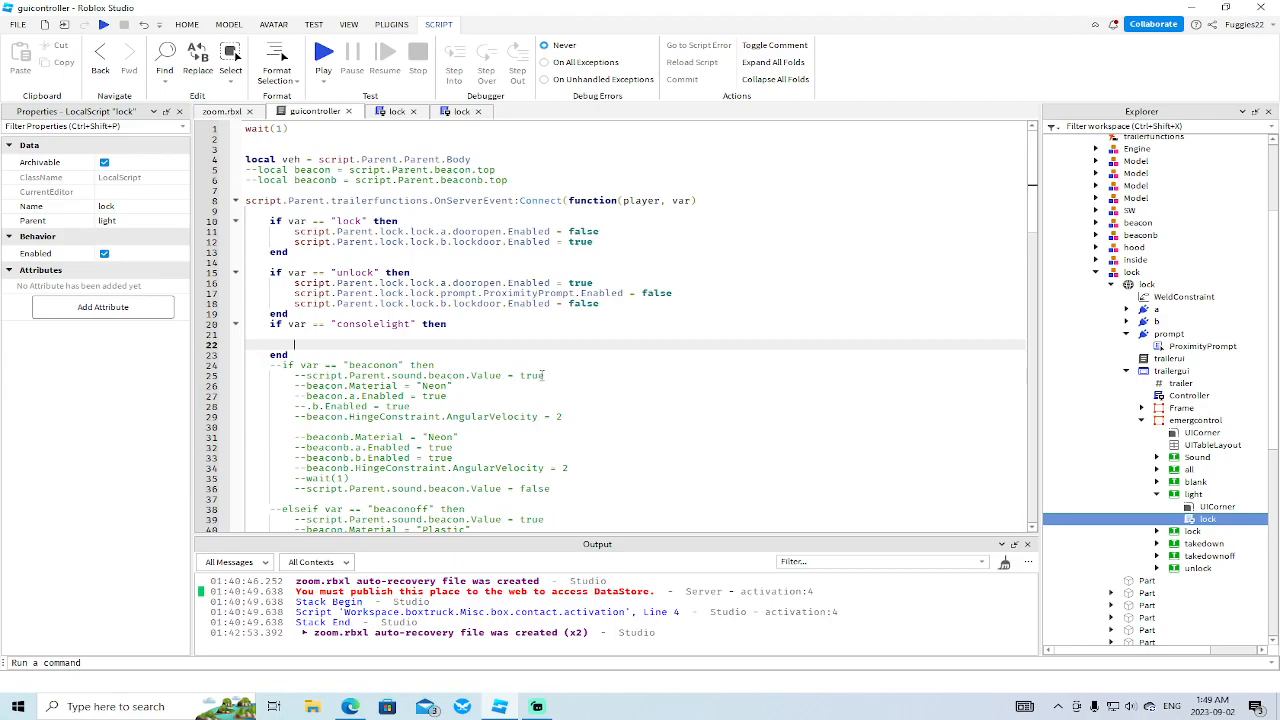
- Review the light, takedown and siren handlers in guicontroller and look over the vehicles in the 3D view
{"action": "scroll", "coordinate": [545, 375], "scroll_direction": "down", "scroll_amount": 15}
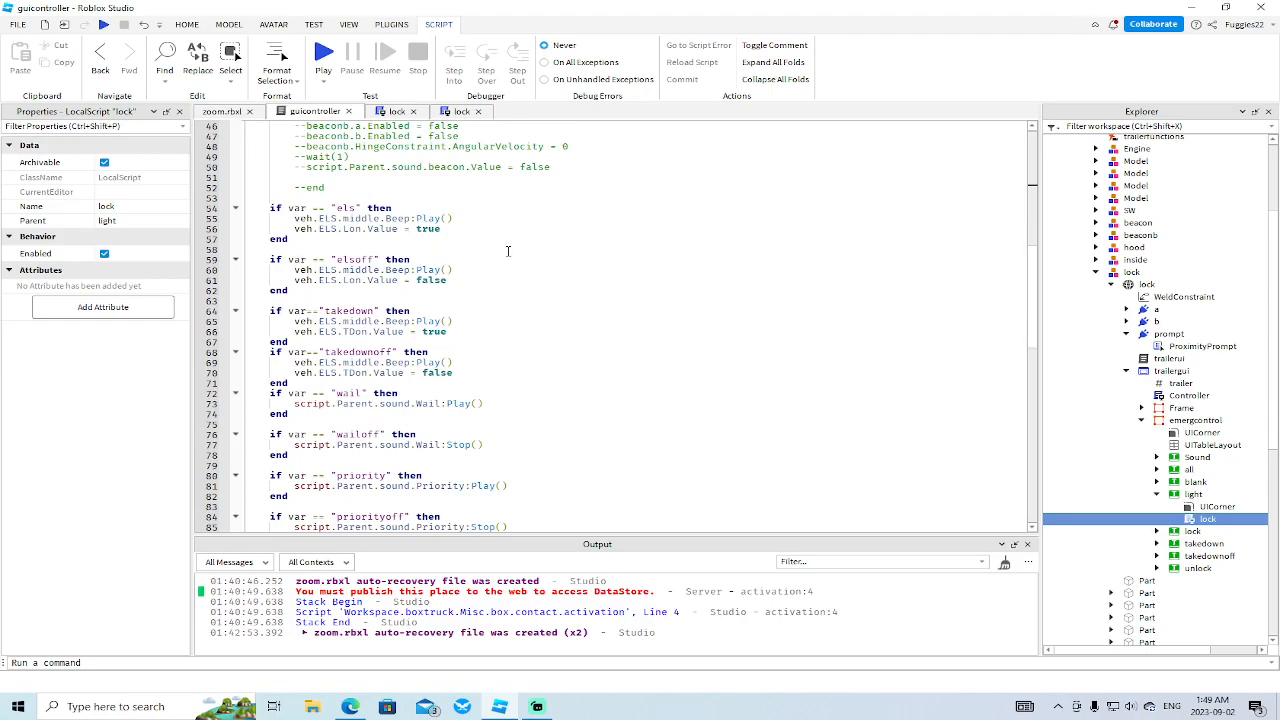
{"action": "scroll", "coordinate": [508, 251], "scroll_direction": "down", "scroll_amount": 2}
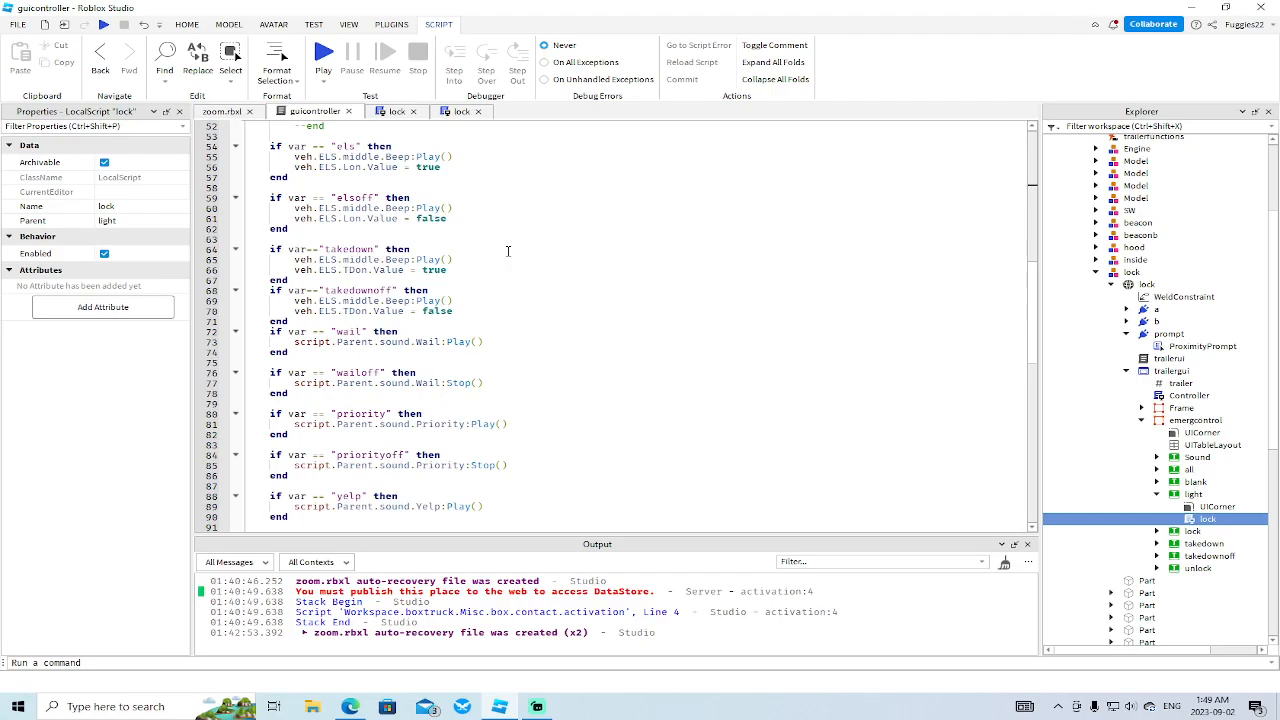
{"action": "scroll", "coordinate": [447, 265], "scroll_direction": "down", "scroll_amount": 3}
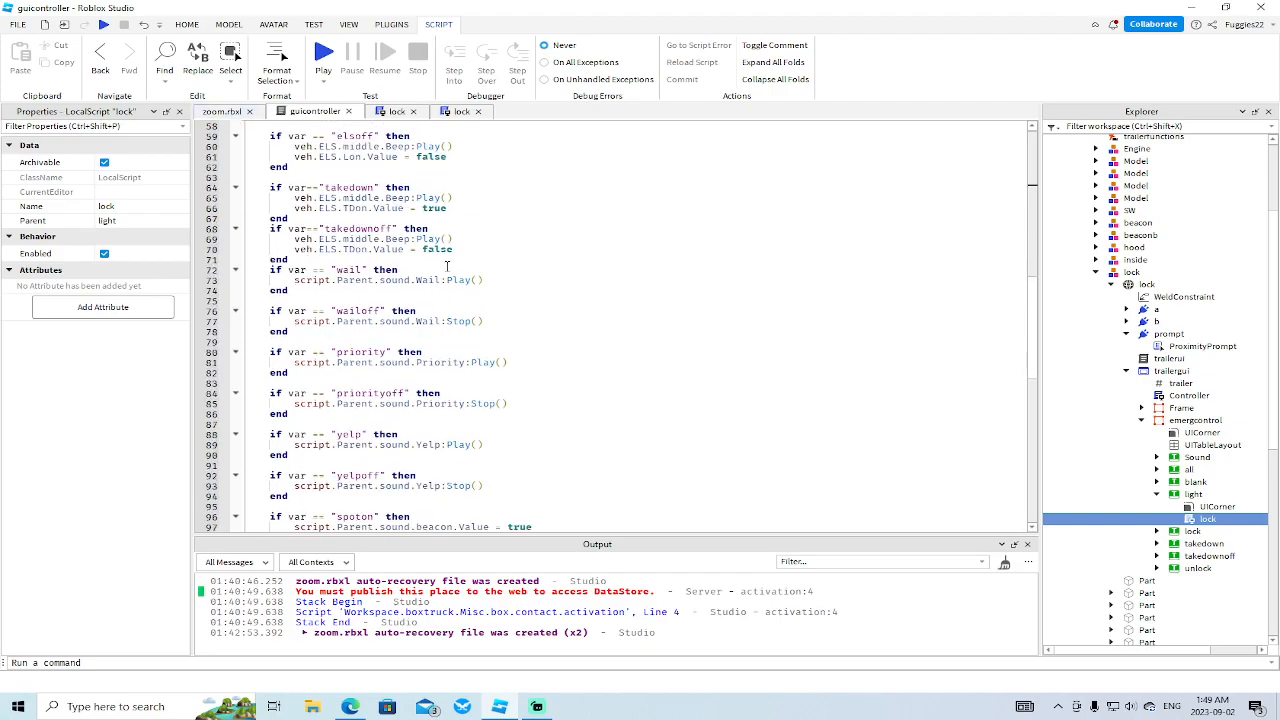
{"action": "scroll", "coordinate": [447, 265], "scroll_direction": "down", "scroll_amount": 2}
{"action": "scroll", "coordinate": [447, 265], "scroll_direction": "up", "scroll_amount": 6}
{"action": "left_click", "coordinate": [222, 112]}
{"action": "key", "text": "w"}
{"action": "right_click_drag", "start_coordinate": [593, 350], "coordinate": [621, 349]}
{"action": "key", "text": "s"}
{"action": "right_click_drag", "start_coordinate": [828, 293], "coordinate": [640, 272]}
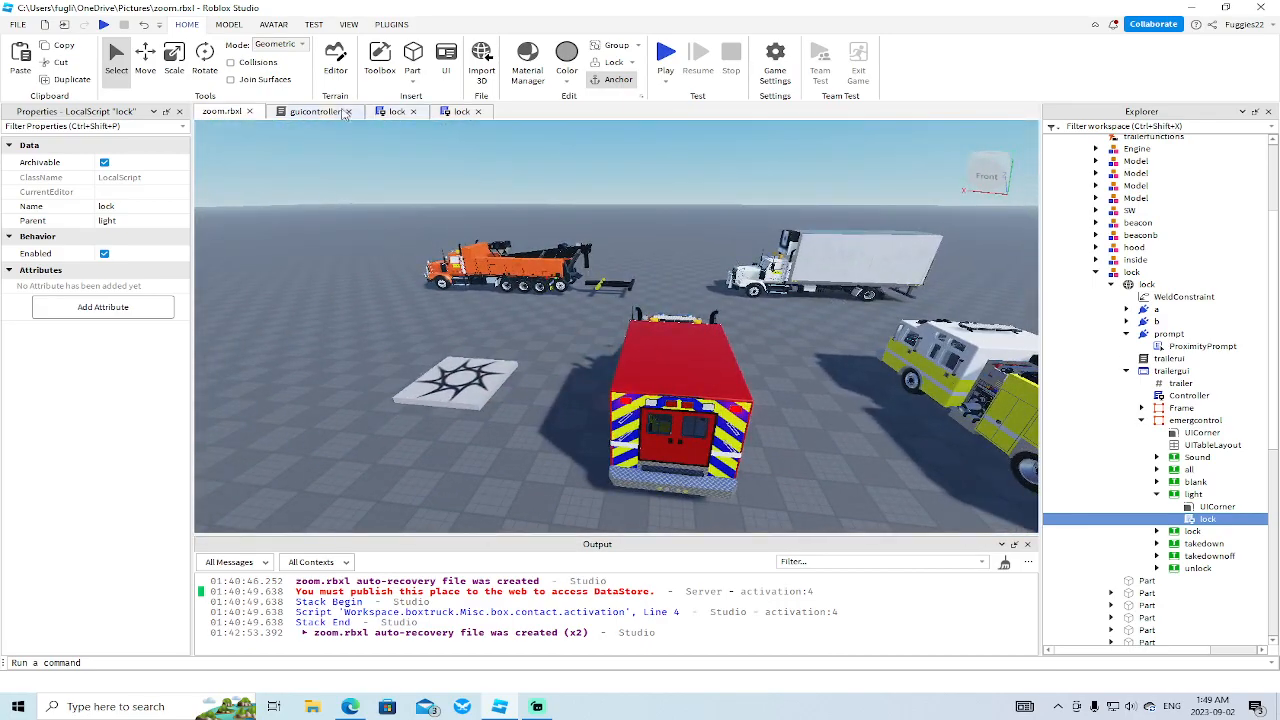
- Copy the Beep:Play() and Lon.Value = true lines from the "els" block into the "consolelight" block, removing the spare blank line
{"action": "left_click", "coordinate": [312, 112]}
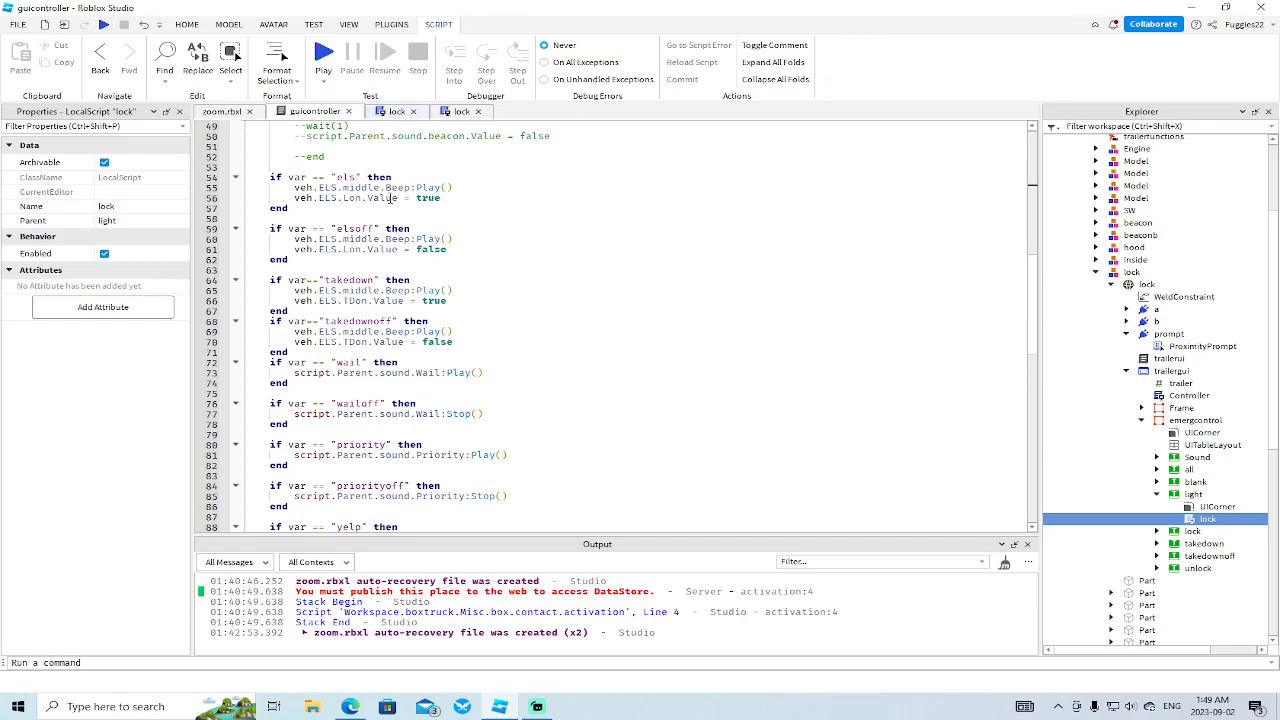
{"action": "left_click_drag", "start_coordinate": [449, 198], "coordinate": [257, 190]}
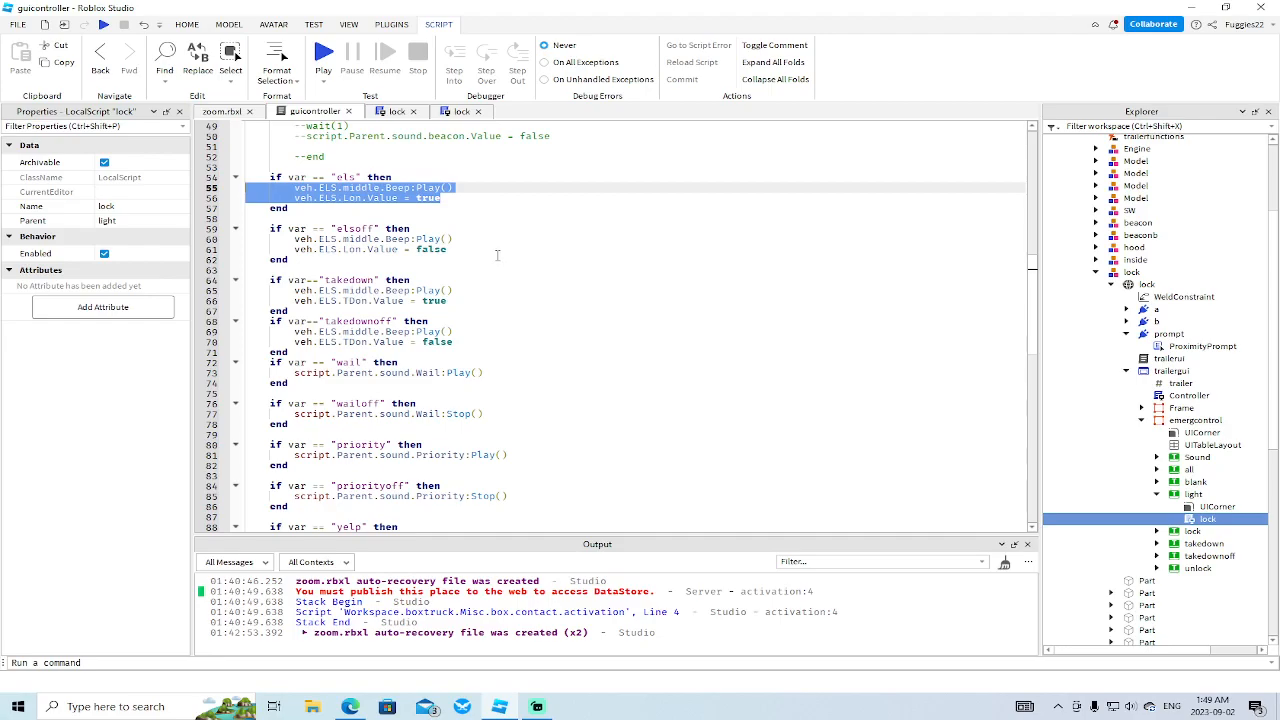
{"action": "scroll", "coordinate": [483, 204], "scroll_direction": "up", "scroll_amount": 16}
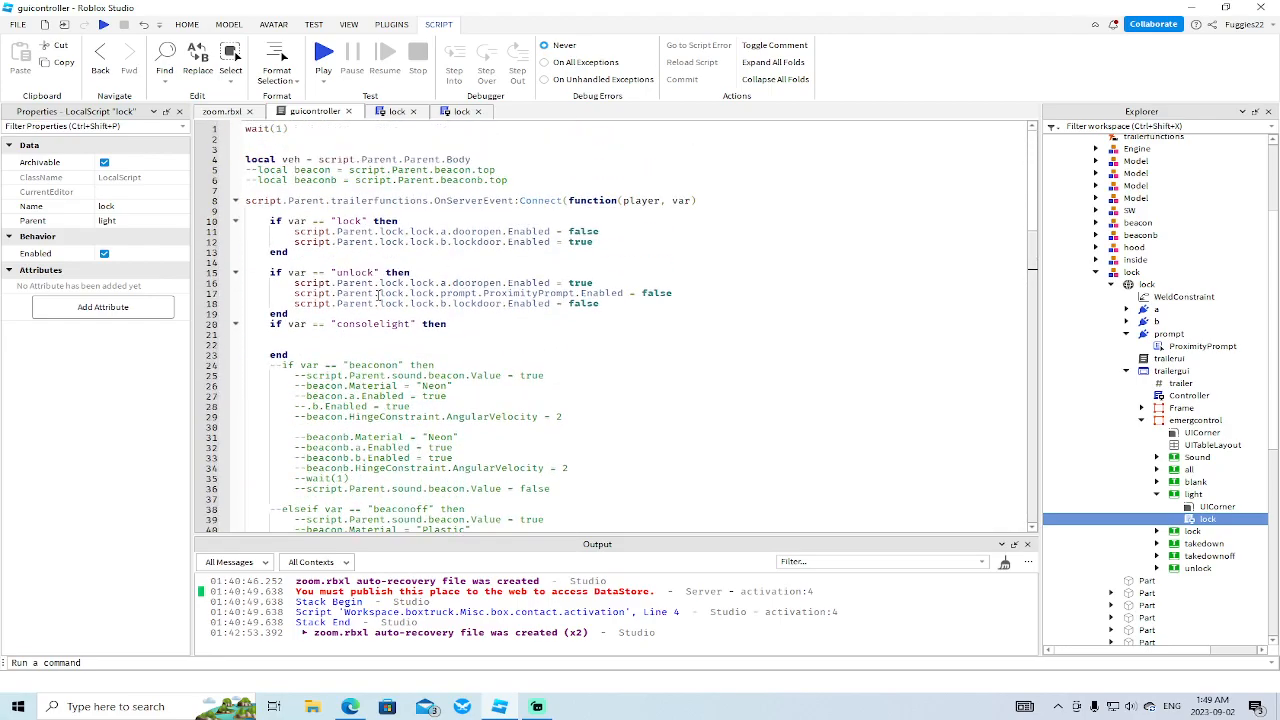
{"action": "left_click", "coordinate": [345, 335]}
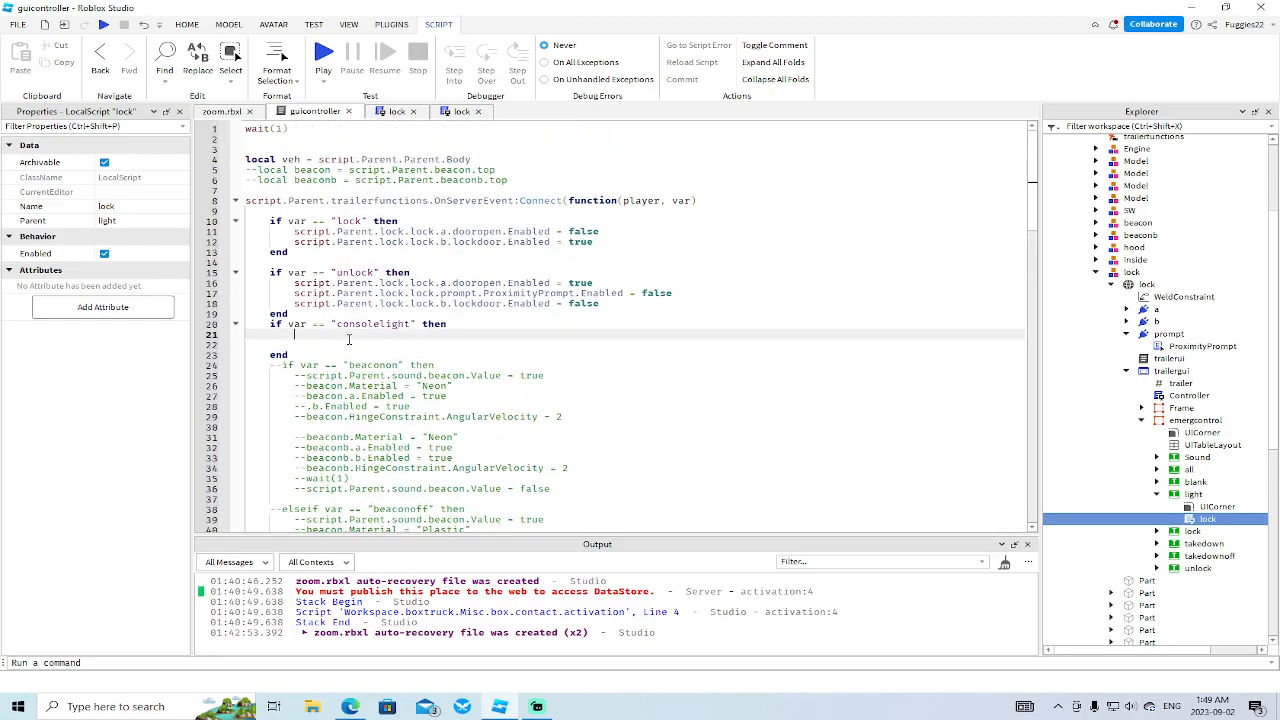
{"action": "type", "text": "veh.ELS.Middle.Beep:Play() veh.ELS.Lon.Value = true"}
{"action": "left_click", "coordinate": [340, 355]}
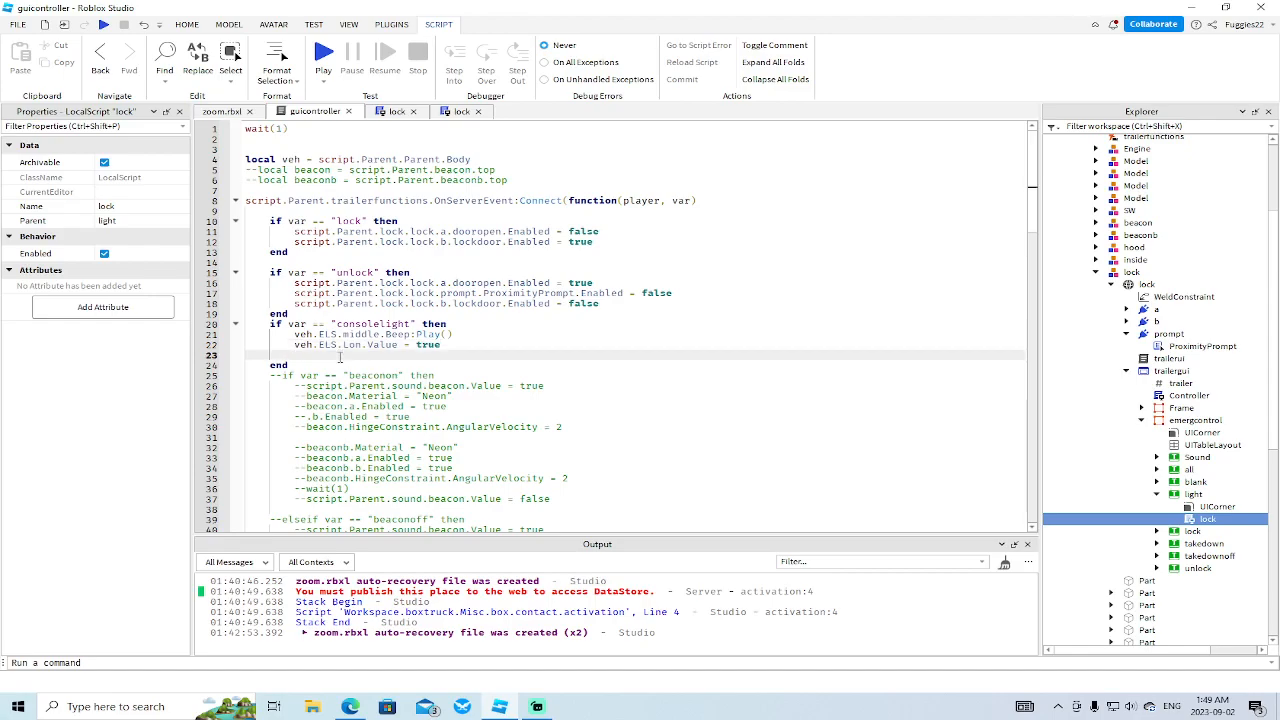
{"action": "key", "text": "BackSpace"}
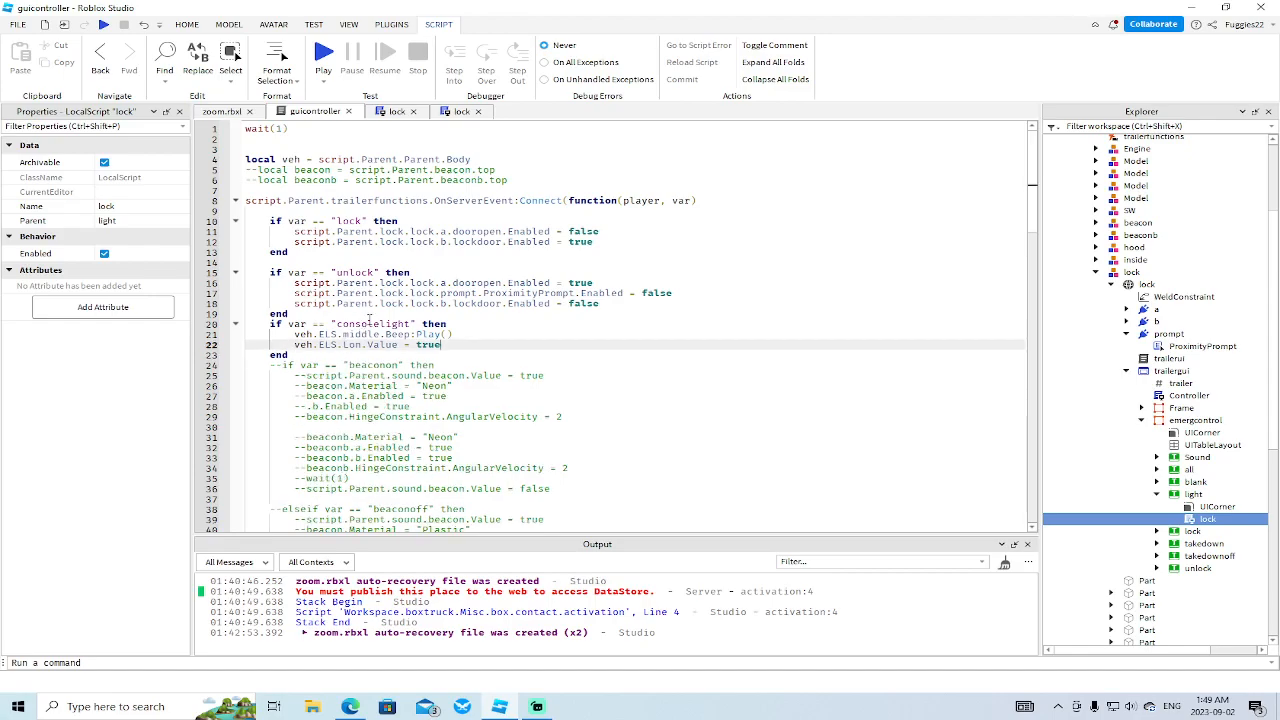
- Add an if var == "sound" then block with an empty body directly below the "consolelight" block
{"action": "left_click", "coordinate": [325, 355]}
{"action": "key", "text": "Return"}
{"action": "type", "text": "if var"}
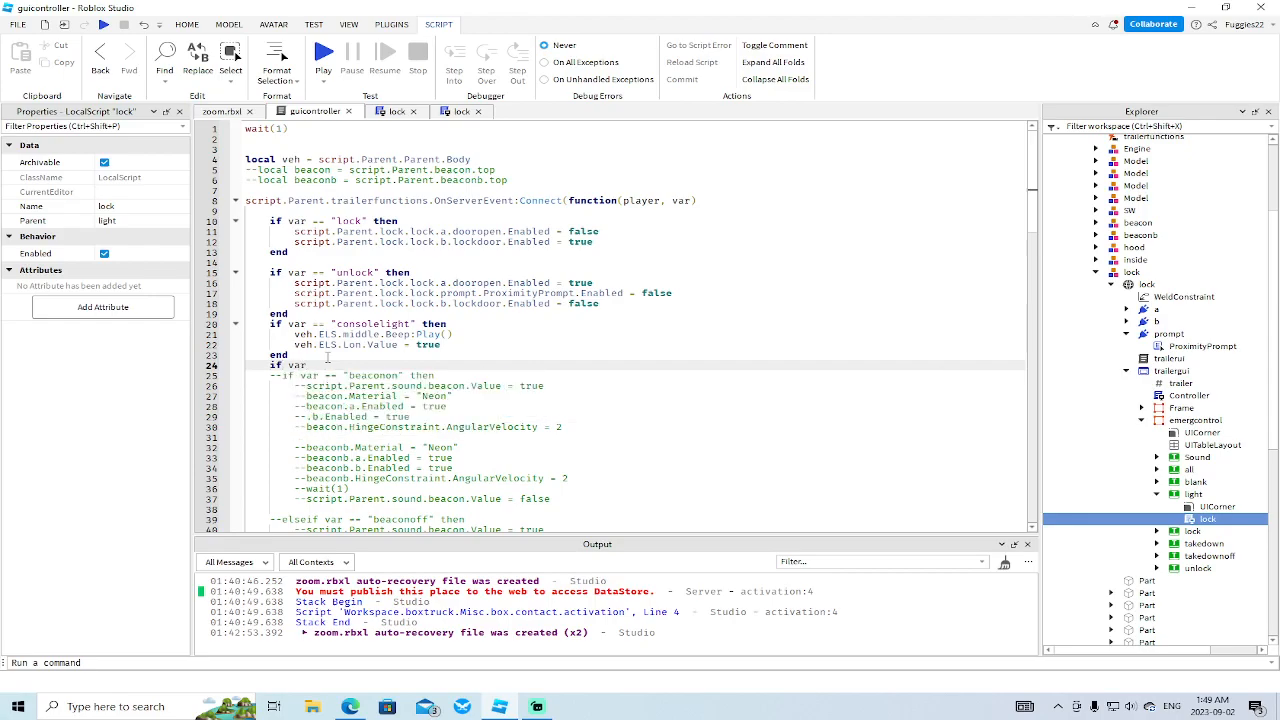
{"action": "type", "text": " == \"sound\" then"}
{"action": "key", "text": "Return"}
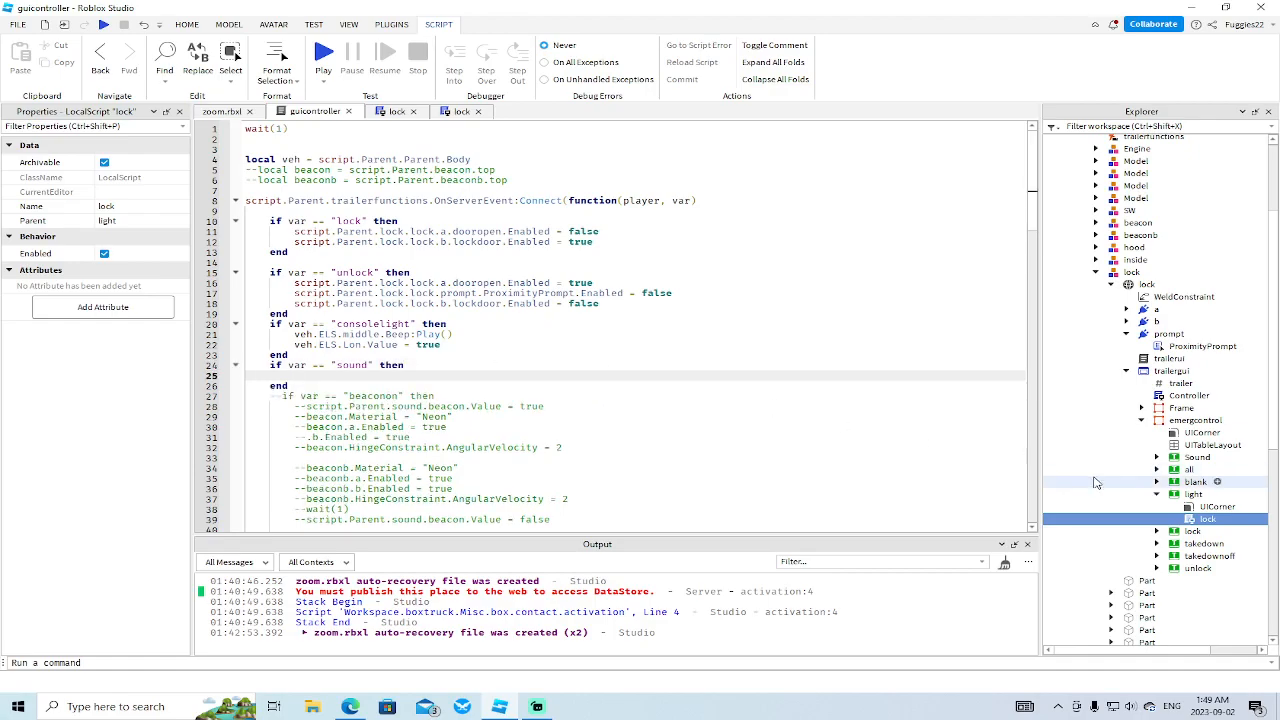
- Review the siren handlers in guicontroller and preview the Yelp and Wail sounds stored in the sound part under Misc
{"action": "scroll", "coordinate": [624, 430], "scroll_direction": "down", "scroll_amount": 11}
{"action": "scroll", "coordinate": [624, 430], "scroll_direction": "down", "scroll_amount": 8}
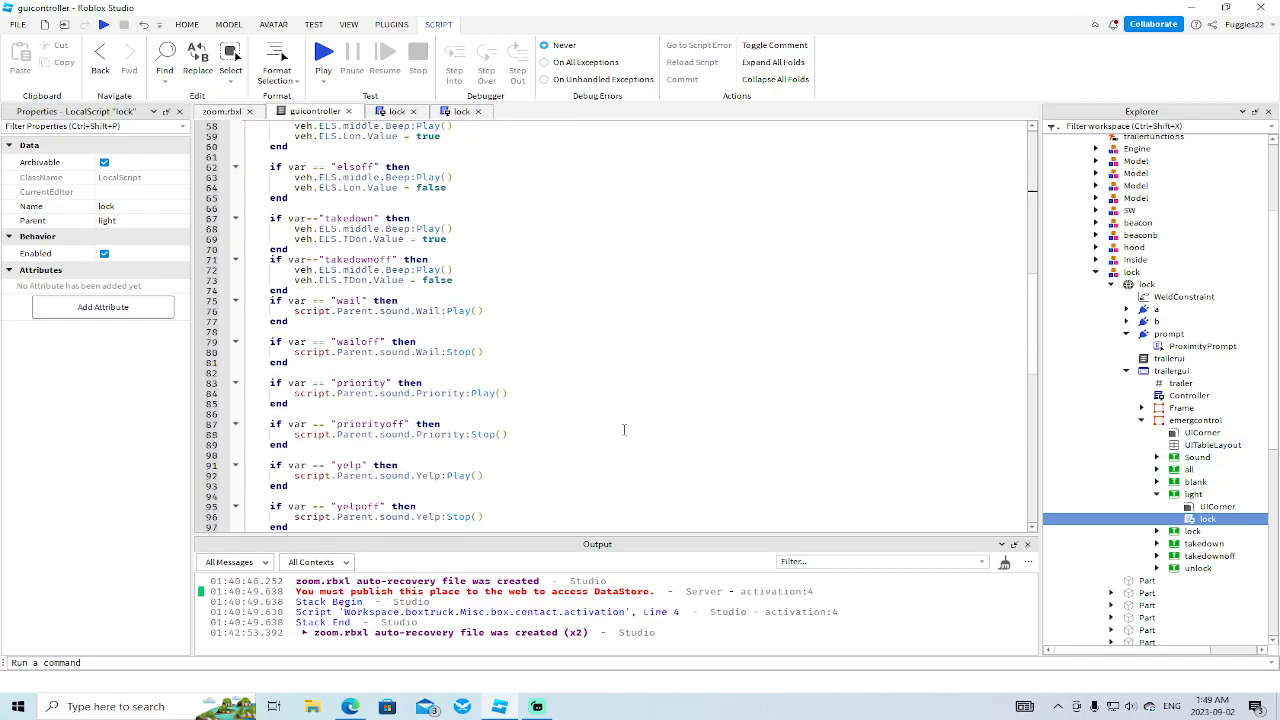
{"action": "scroll", "coordinate": [624, 430], "scroll_direction": "down", "scroll_amount": 3}
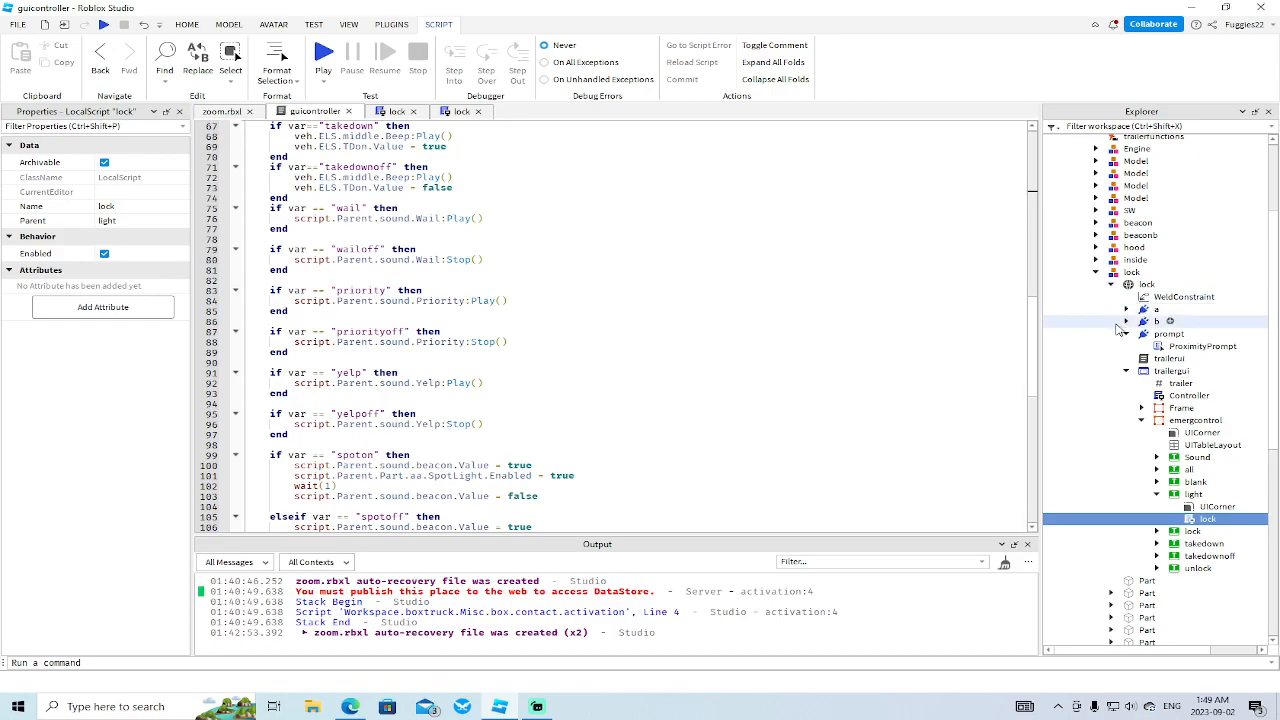
{"action": "scroll", "coordinate": [1155, 370], "scroll_direction": "down", "scroll_amount": 5}
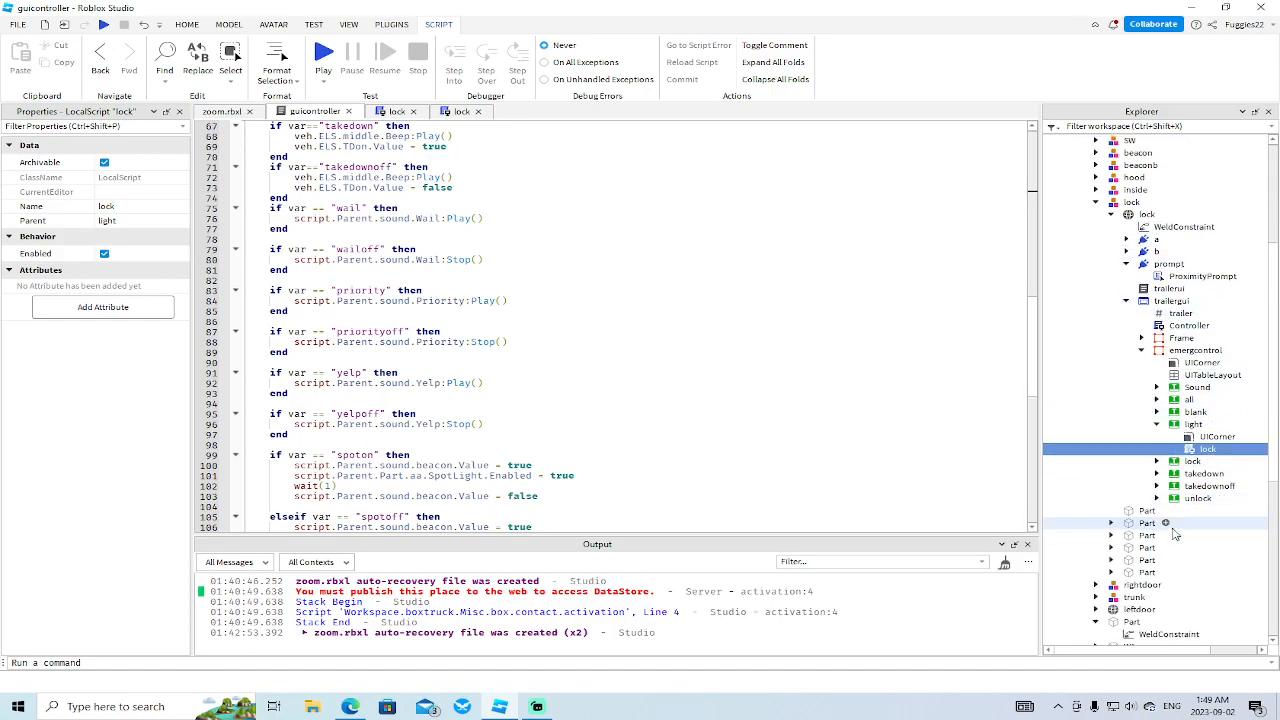
{"action": "scroll", "coordinate": [1155, 370], "scroll_direction": "up", "scroll_amount": 5}
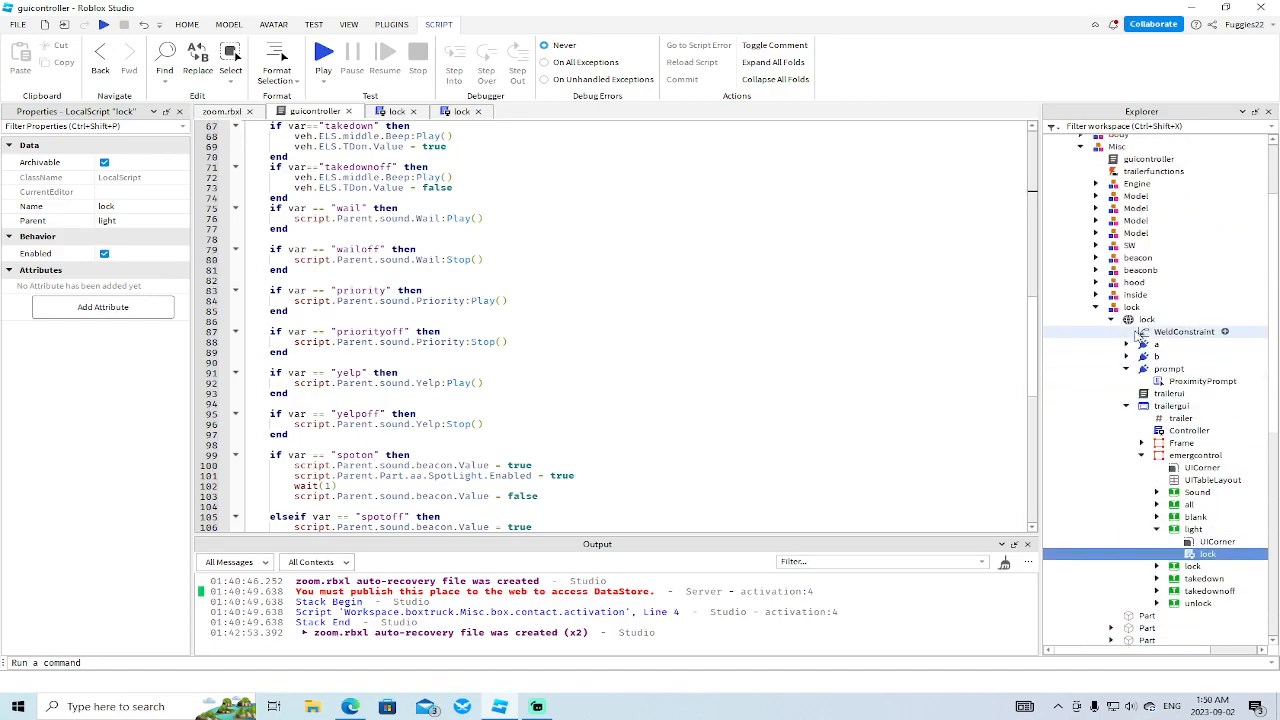
{"action": "scroll", "coordinate": [1110, 370], "scroll_direction": "down", "scroll_amount": 9}
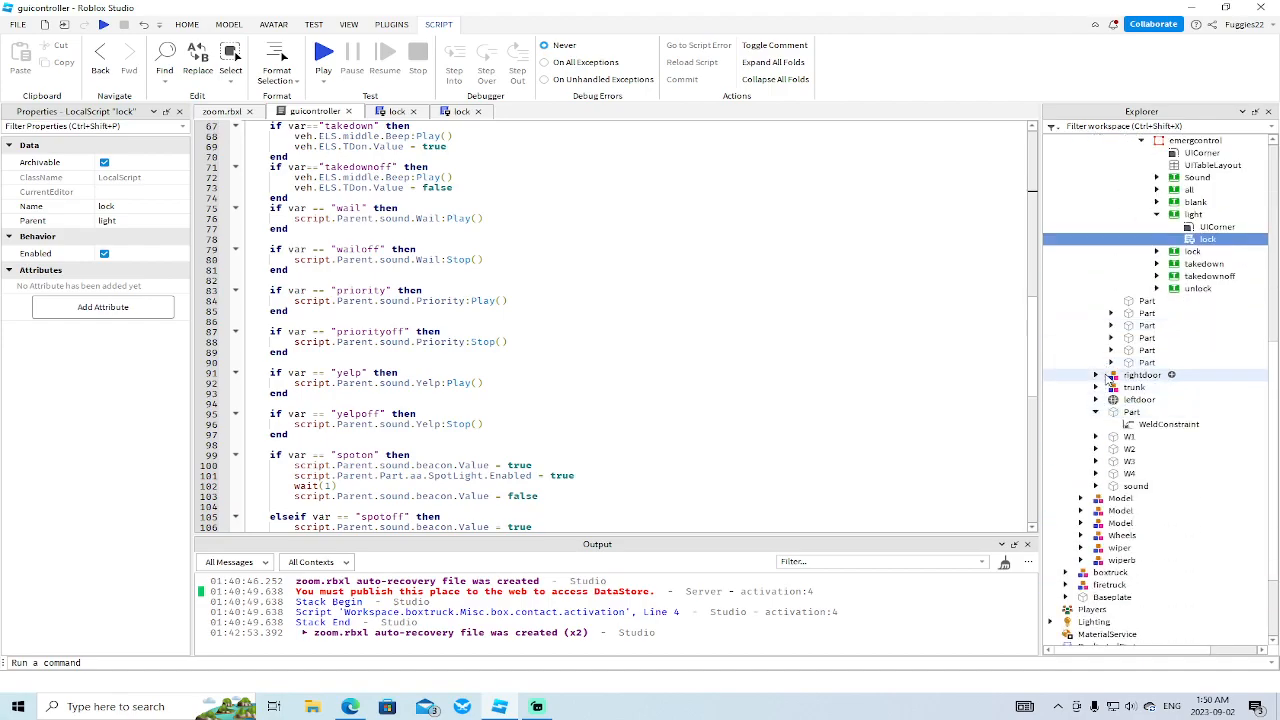
{"action": "left_click", "coordinate": [1095, 486]}
{"action": "scroll", "coordinate": [1140, 510], "scroll_direction": "down", "scroll_amount": 2}
{"action": "left_click", "coordinate": [1147, 465]}
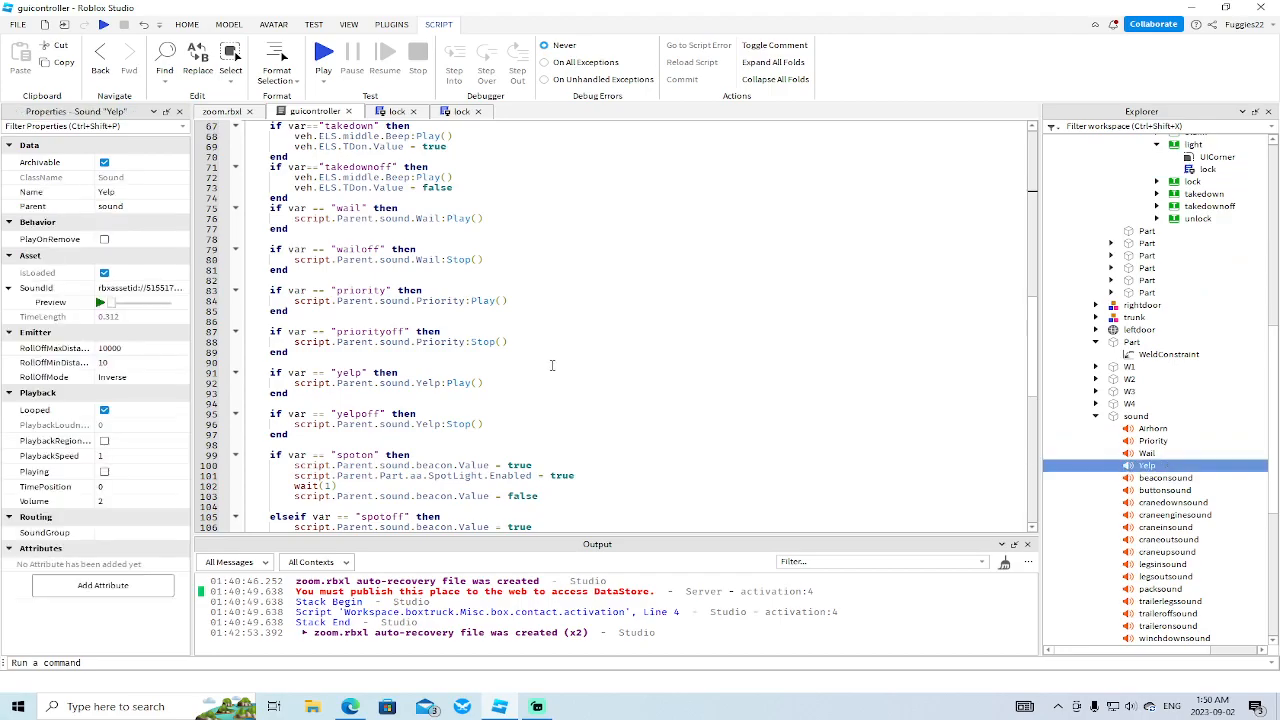
{"action": "left_click", "coordinate": [100, 303]}
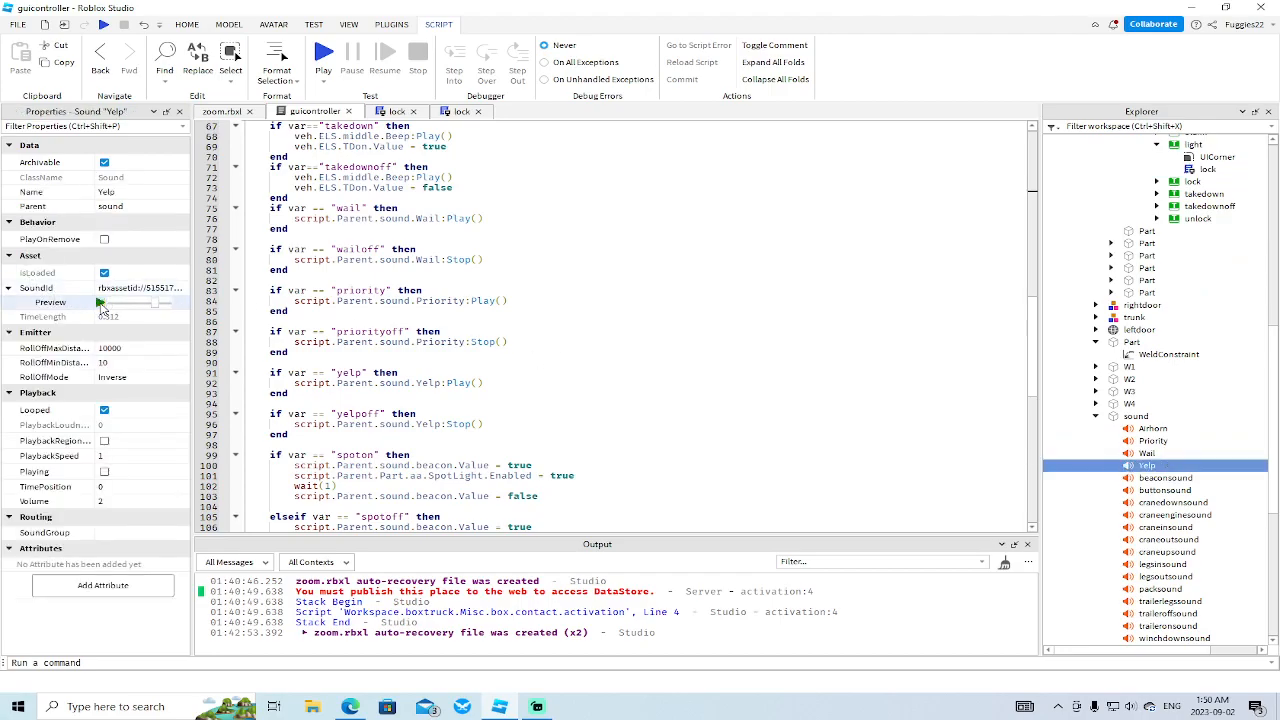
{"action": "left_click", "coordinate": [1147, 453]}
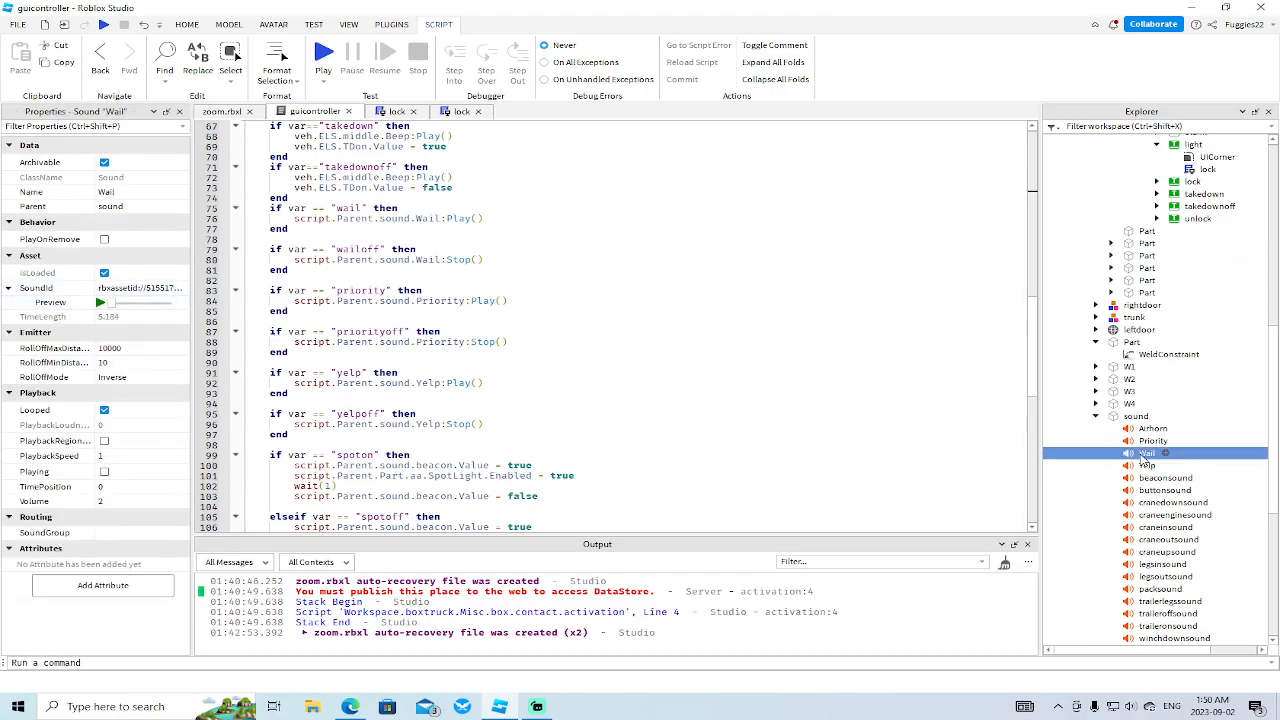
{"action": "left_click", "coordinate": [102, 304]}
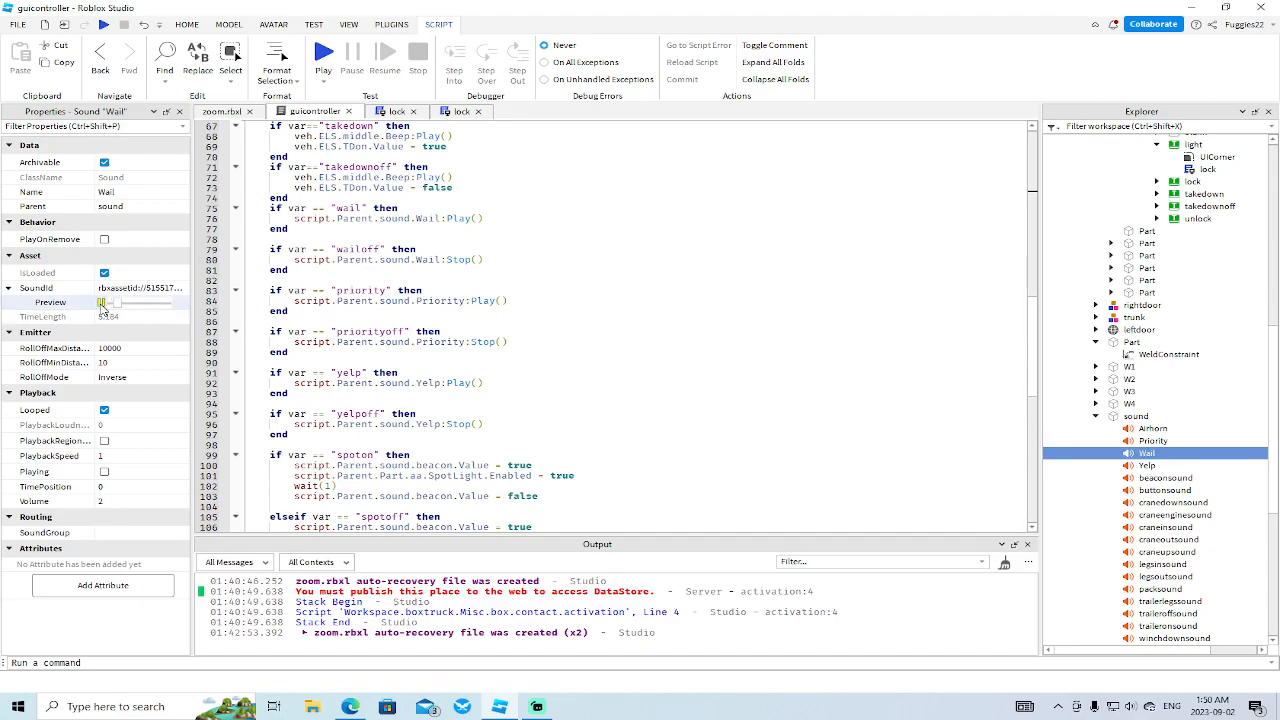
{"action": "left_click", "coordinate": [101, 303]}
{"action": "left_click", "coordinate": [126, 502]}
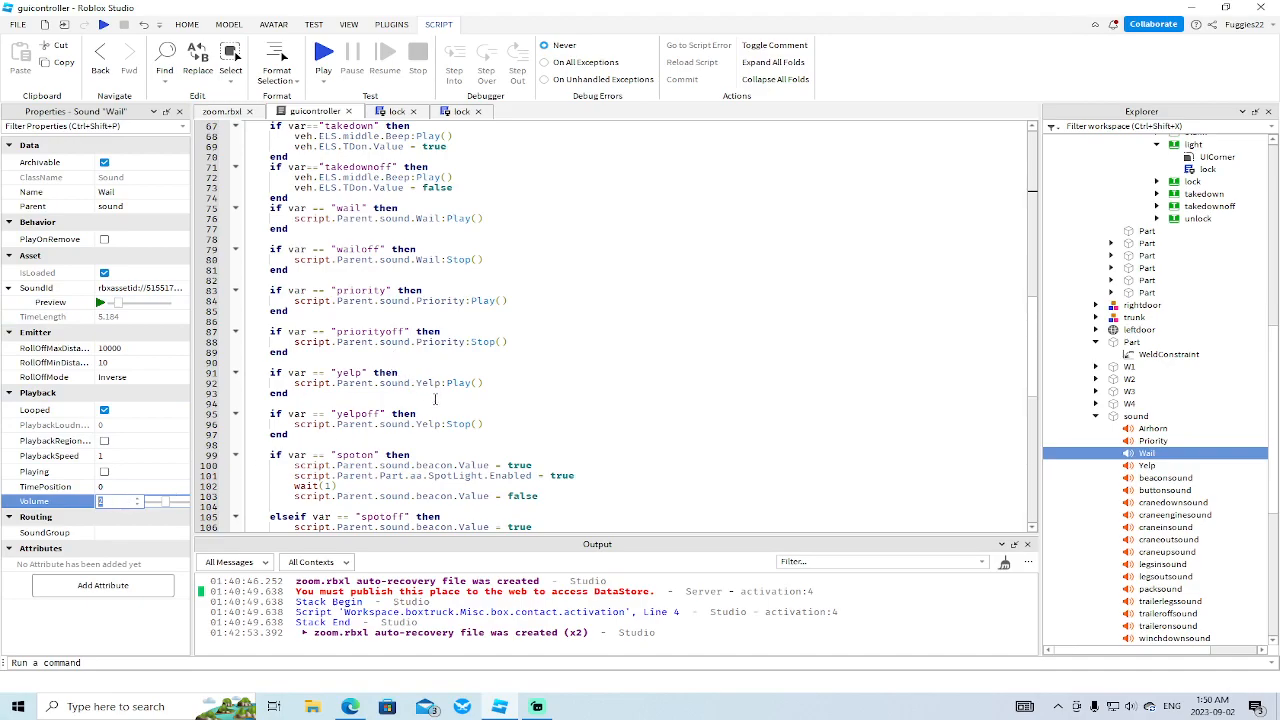
- Copy the script.Parent.sound.Wail:Play() line from the "wail" block into the empty "sound" block
{"action": "left_click", "coordinate": [500, 257]}
{"action": "left_click_drag", "start_coordinate": [491, 218], "coordinate": [253, 218]}
{"action": "key", "text": "ctrl+c"}
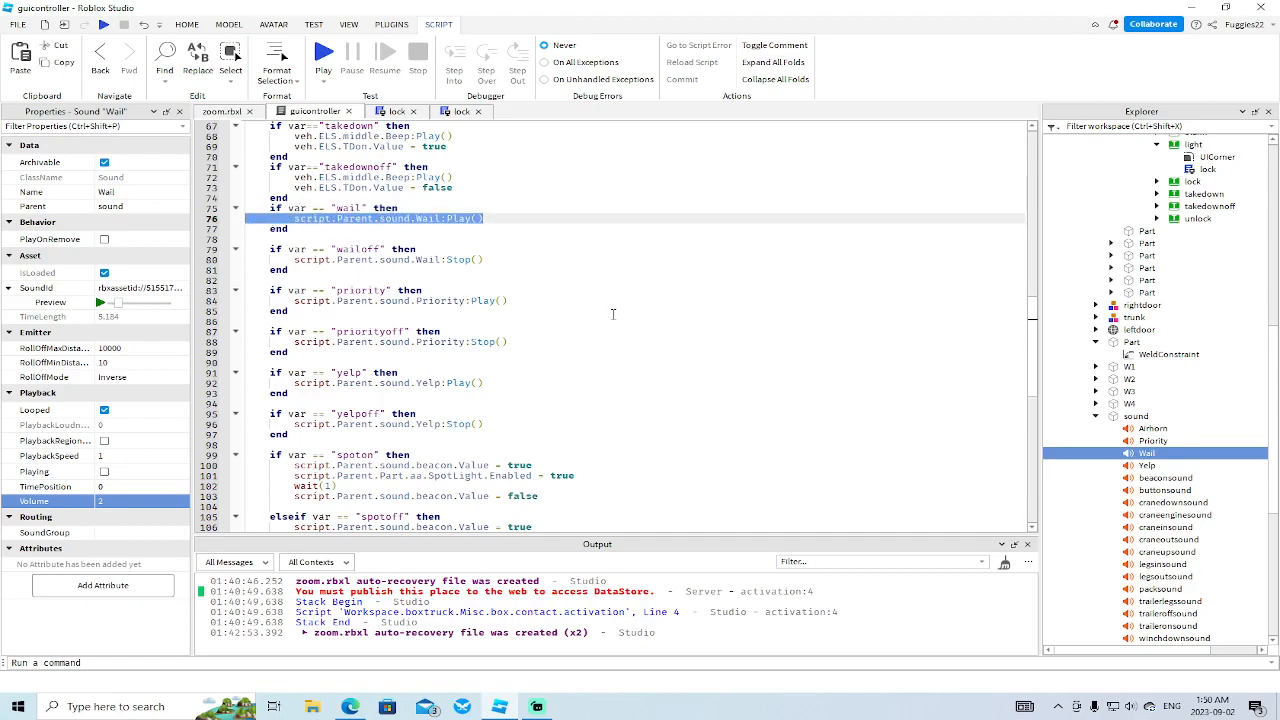
{"action": "scroll", "coordinate": [630, 320], "scroll_direction": "up", "scroll_amount": 20}
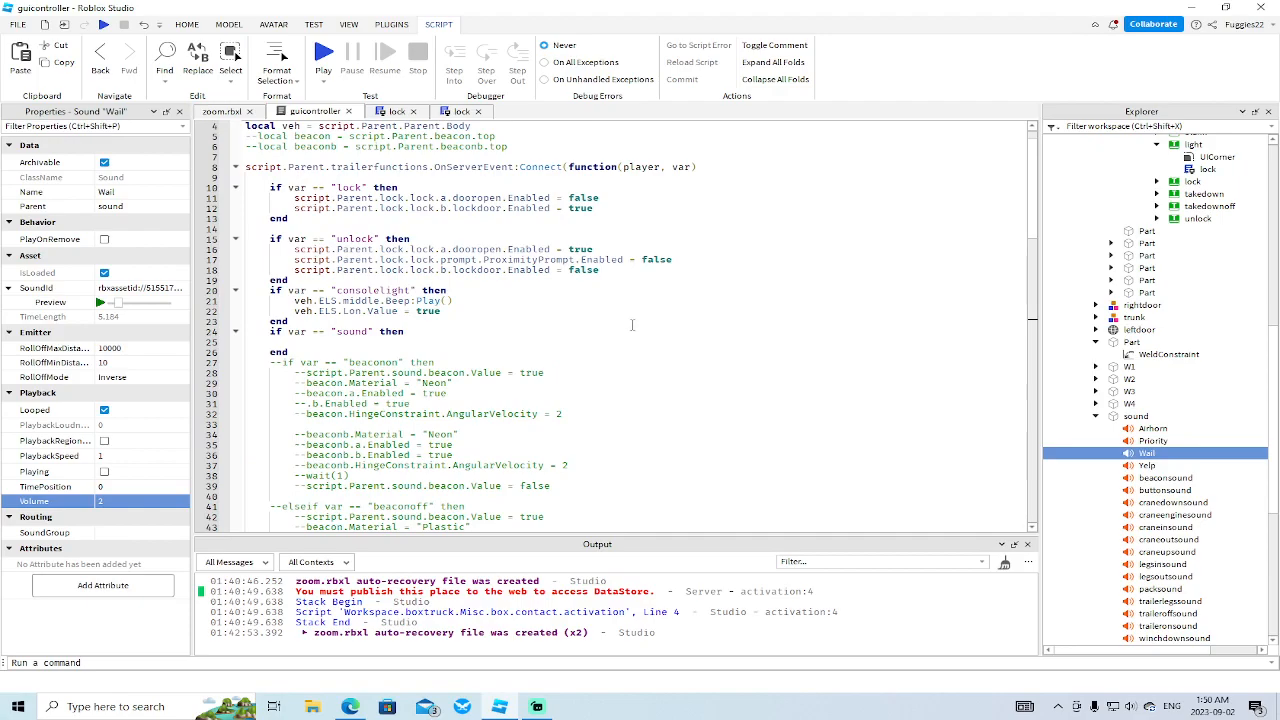
{"action": "left_click", "coordinate": [384, 341]}
{"action": "key", "text": "ctrl+v"}
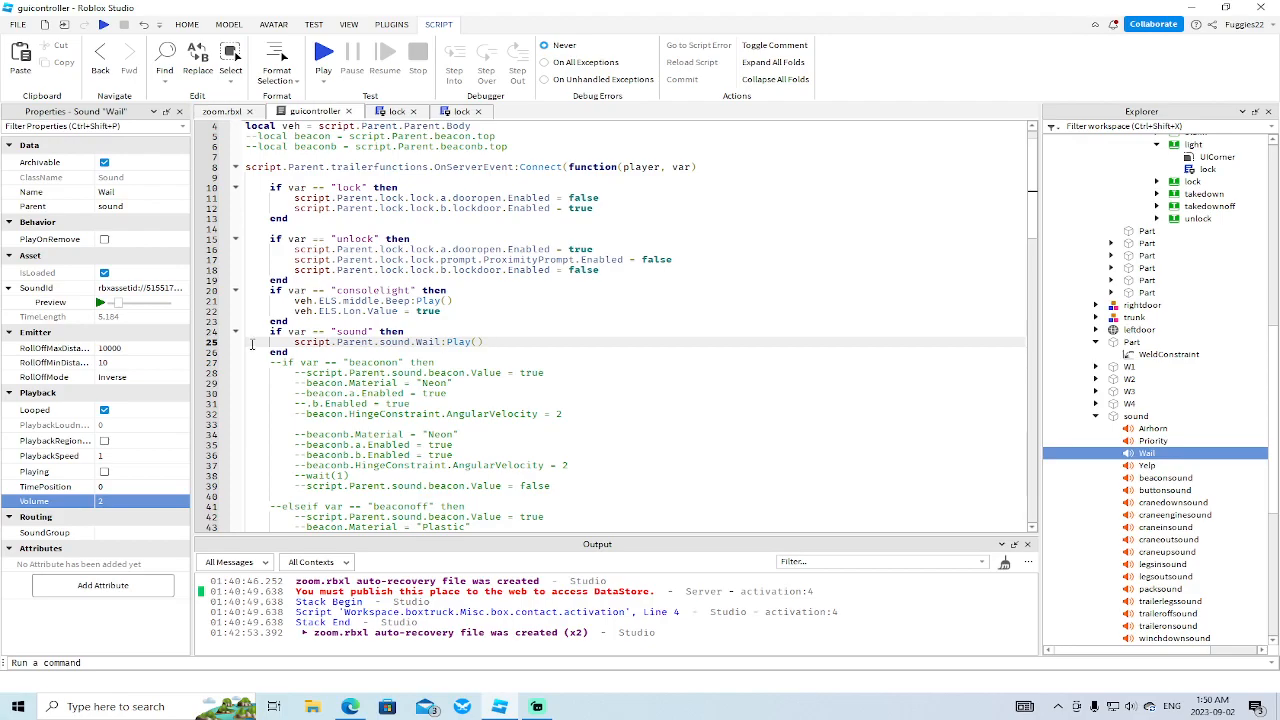
- Insert a BoolValue into the Misc model and name it consolesound
{"action": "scroll", "coordinate": [1140, 420], "scroll_direction": "up", "scroll_amount": 10}
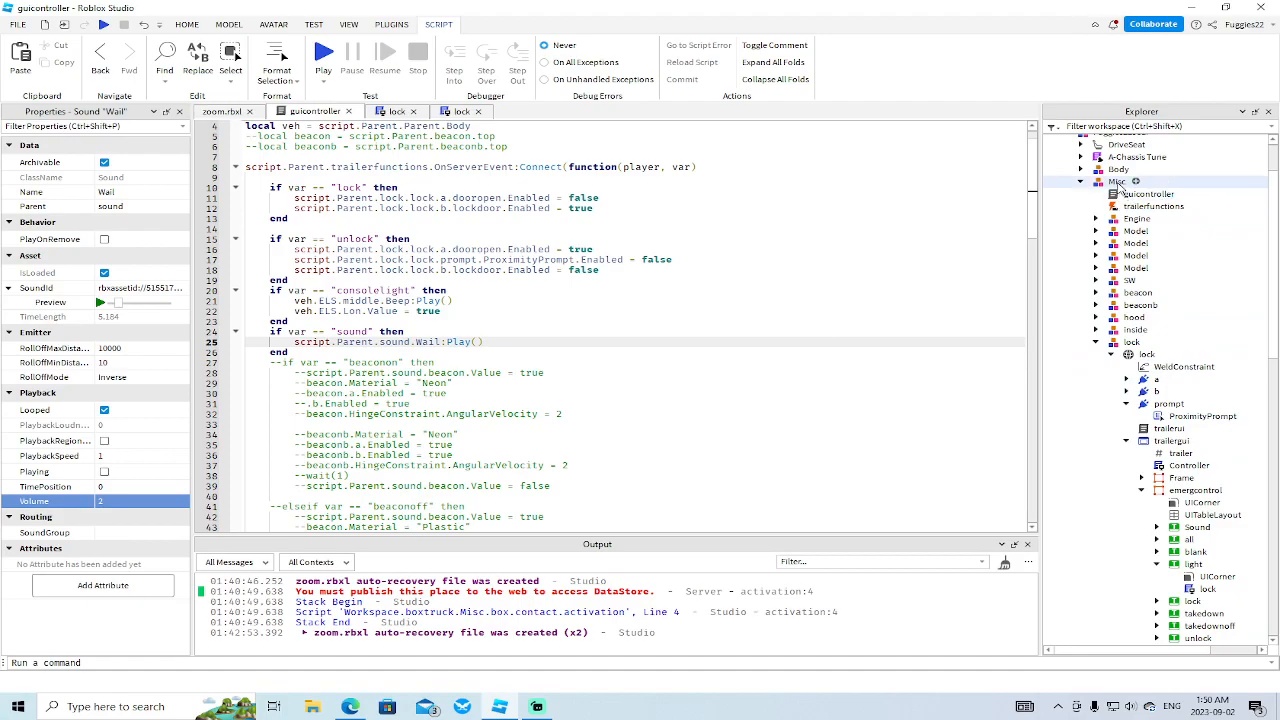
{"action": "left_click", "coordinate": [1118, 182]}
{"action": "right_click", "coordinate": [1118, 182]}
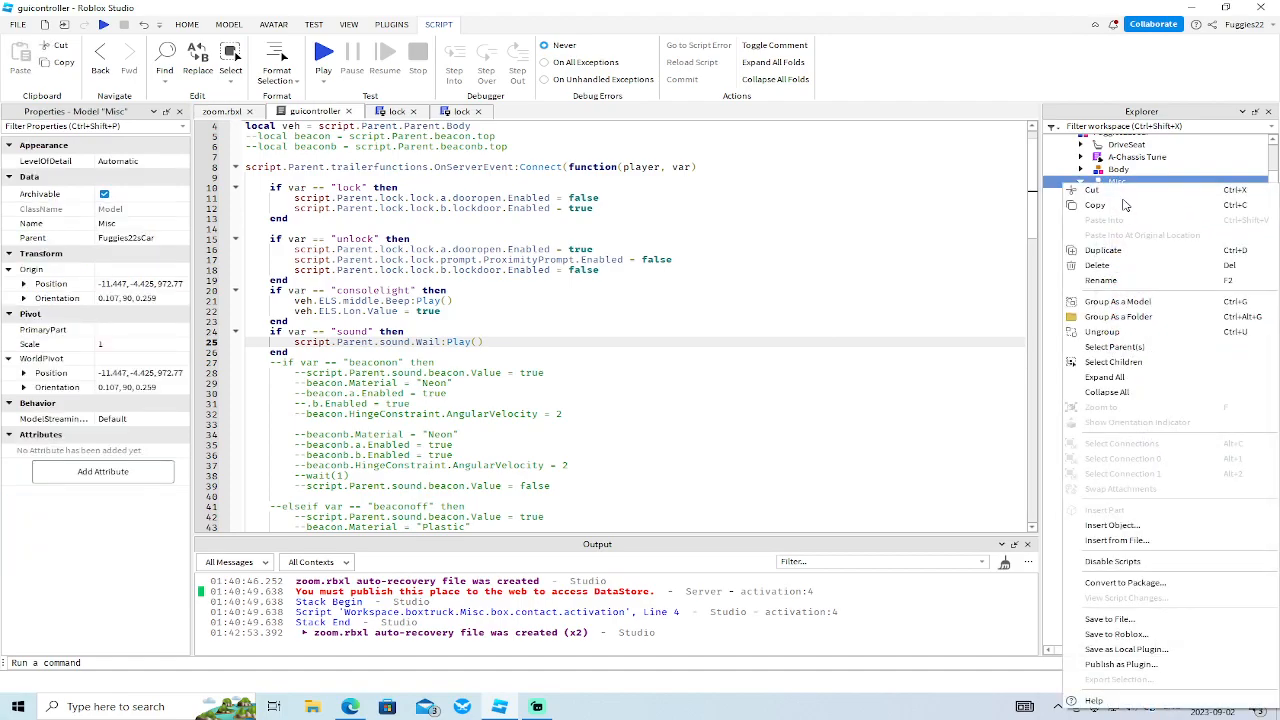
{"action": "left_click", "coordinate": [1130, 526]}
{"action": "type", "text": "bool"}
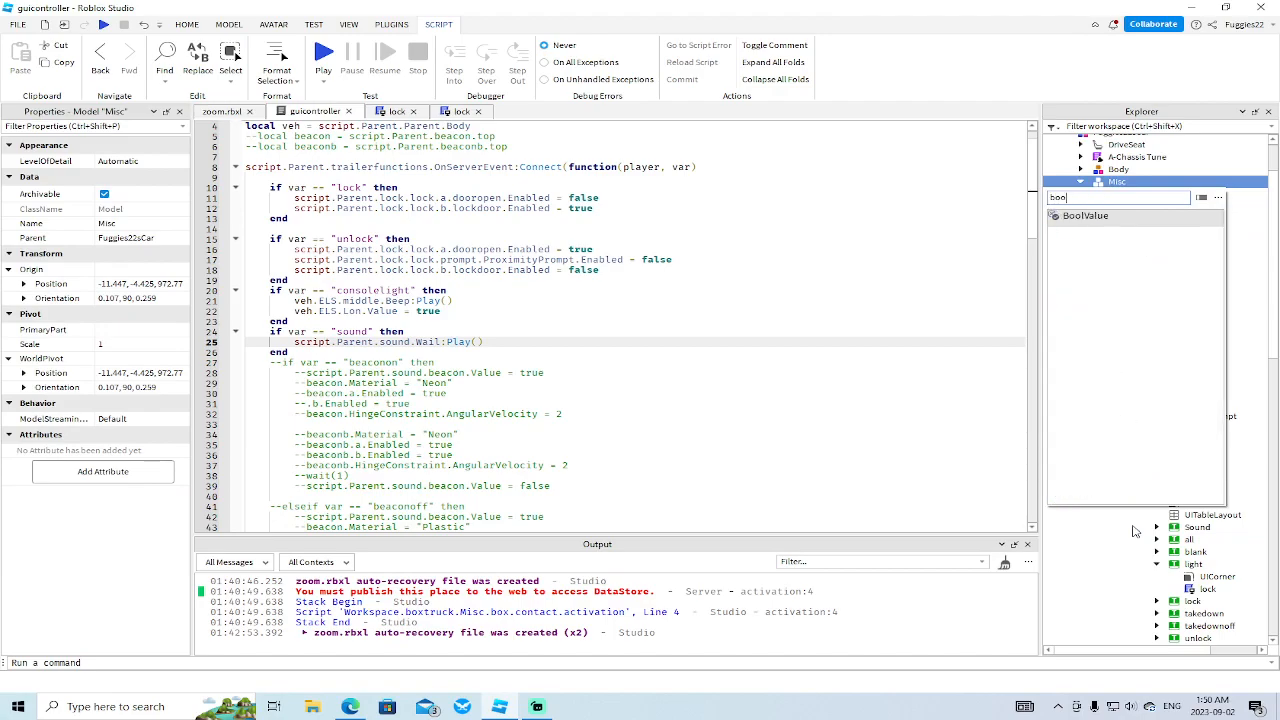
{"action": "key", "text": "Return"}
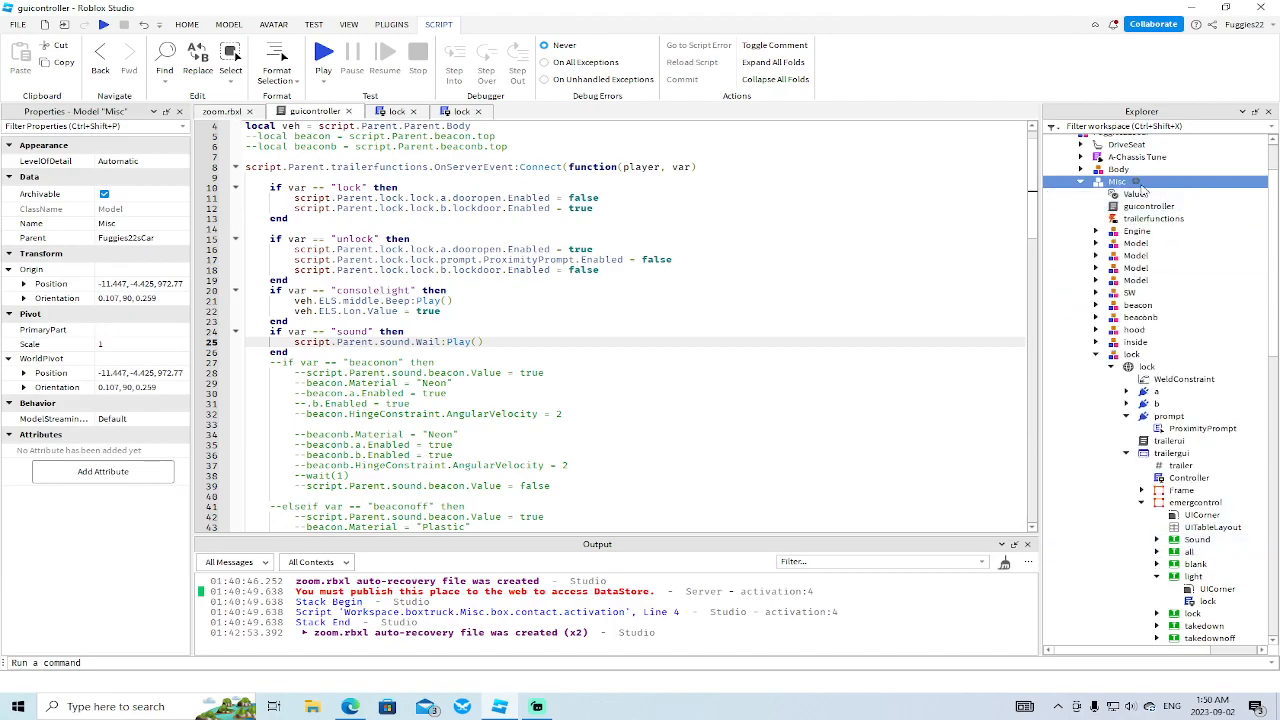
{"action": "left_click", "coordinate": [1068, 194]}
{"action": "right_click", "coordinate": [1065, 194]}
{"action": "left_click", "coordinate": [1101, 291]}
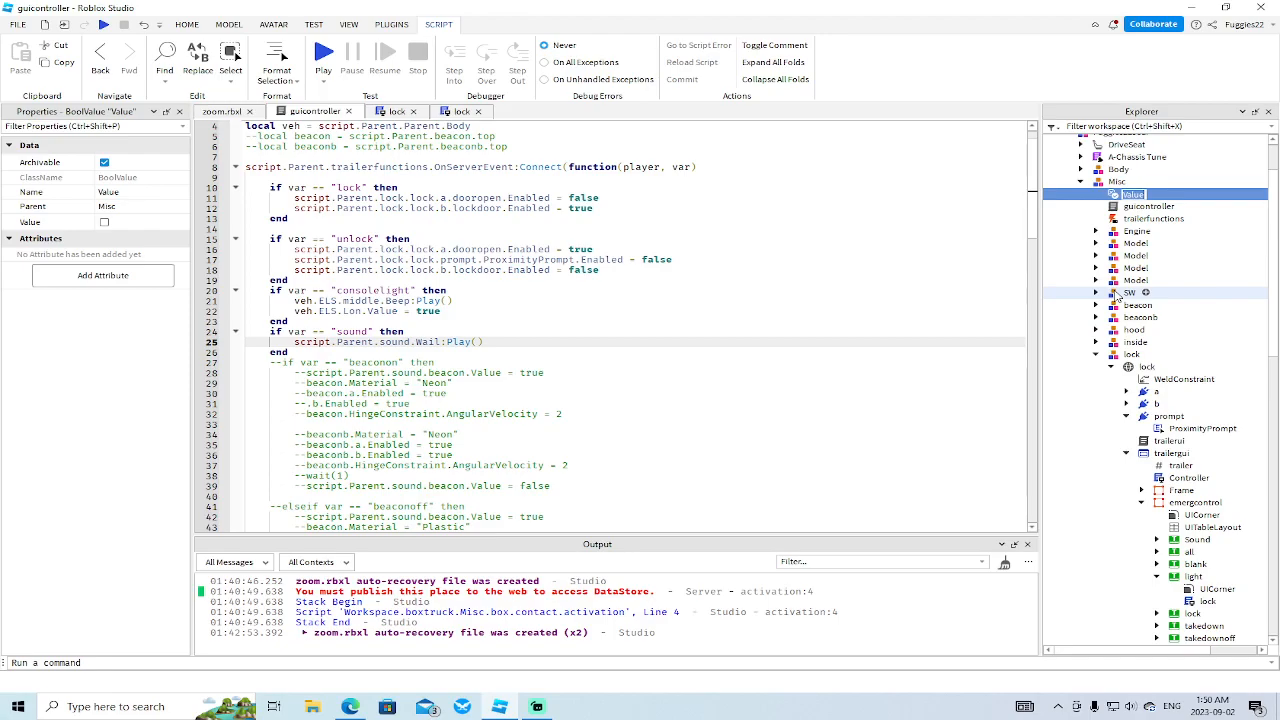
{"action": "type", "text": "consolesound"}
{"action": "key", "text": "Return"}
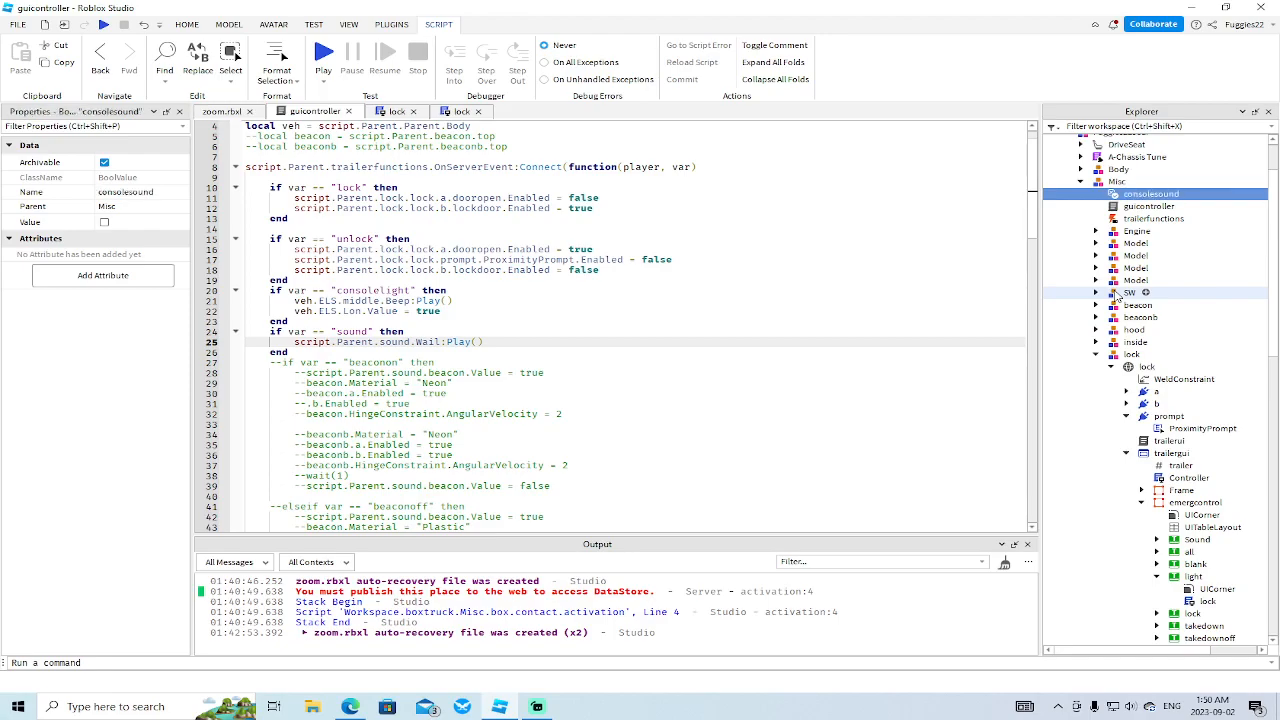
- Add script.Parent.consolesound.Value = true as the first line of the "sound" block
{"action": "left_click", "coordinate": [486, 332]}
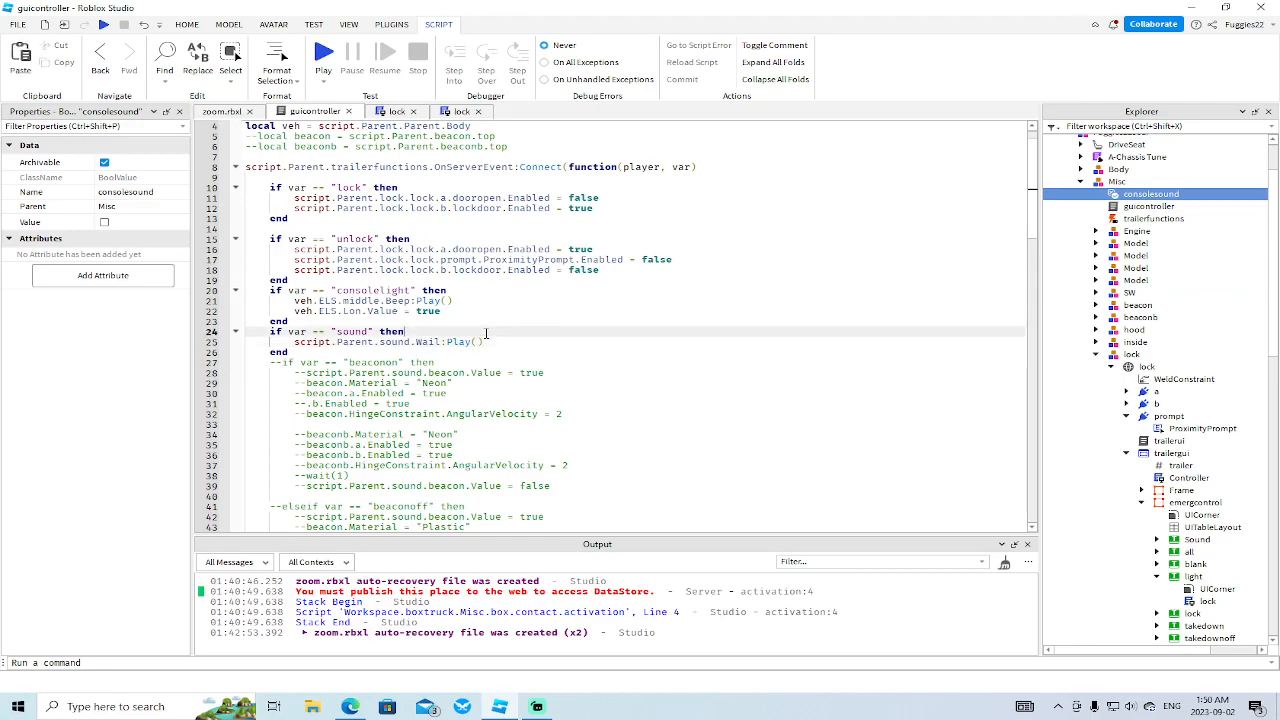
{"action": "key", "text": "Return"}
{"action": "type", "text": "s"}
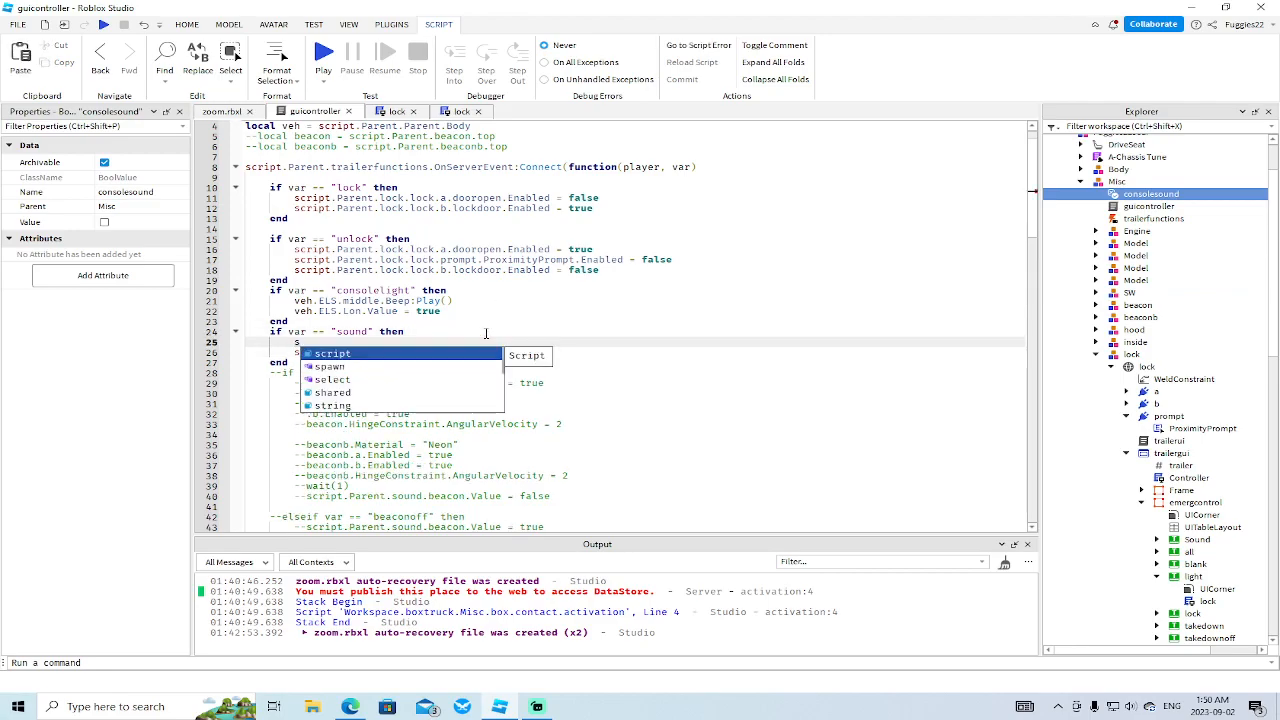
{"action": "type", "text": "cript.Parent"}
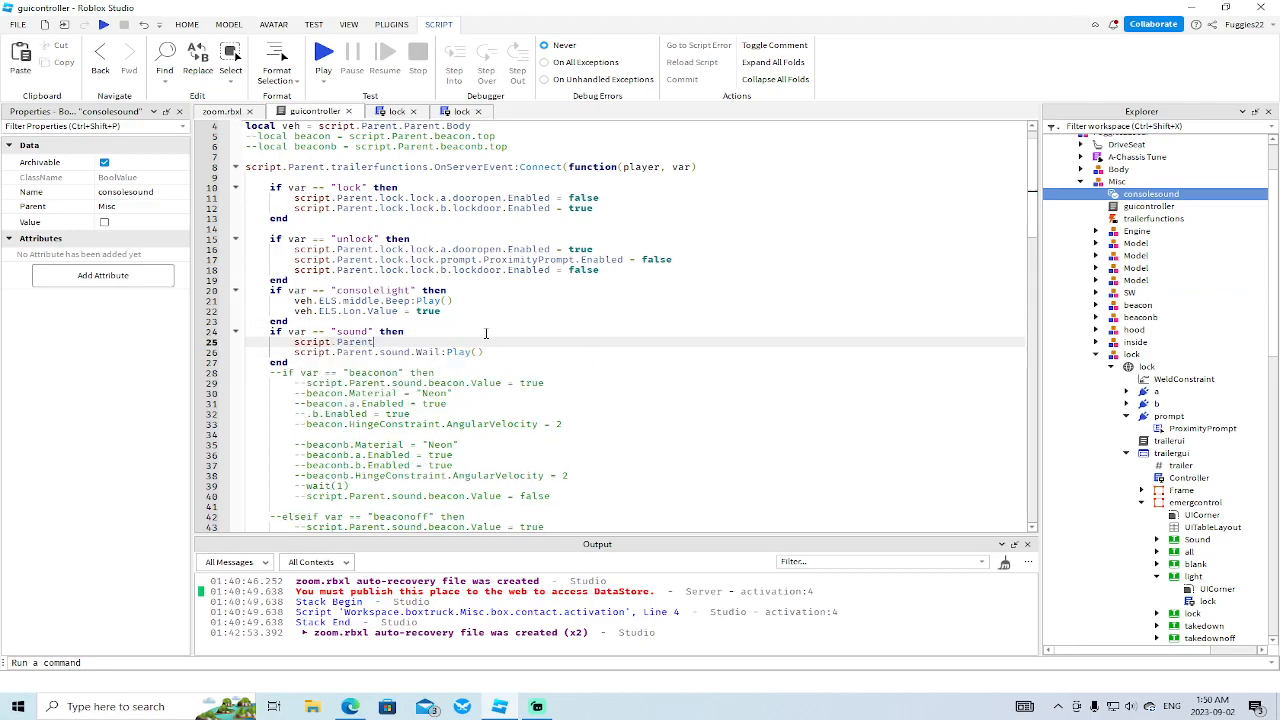
{"action": "type", "text": ".c"}
{"action": "key", "text": "Down"}
{"action": "key", "text": "Down"}
{"action": "key", "text": "Down"}
{"action": "key", "text": "Down"}
{"action": "key", "text": "Return"}
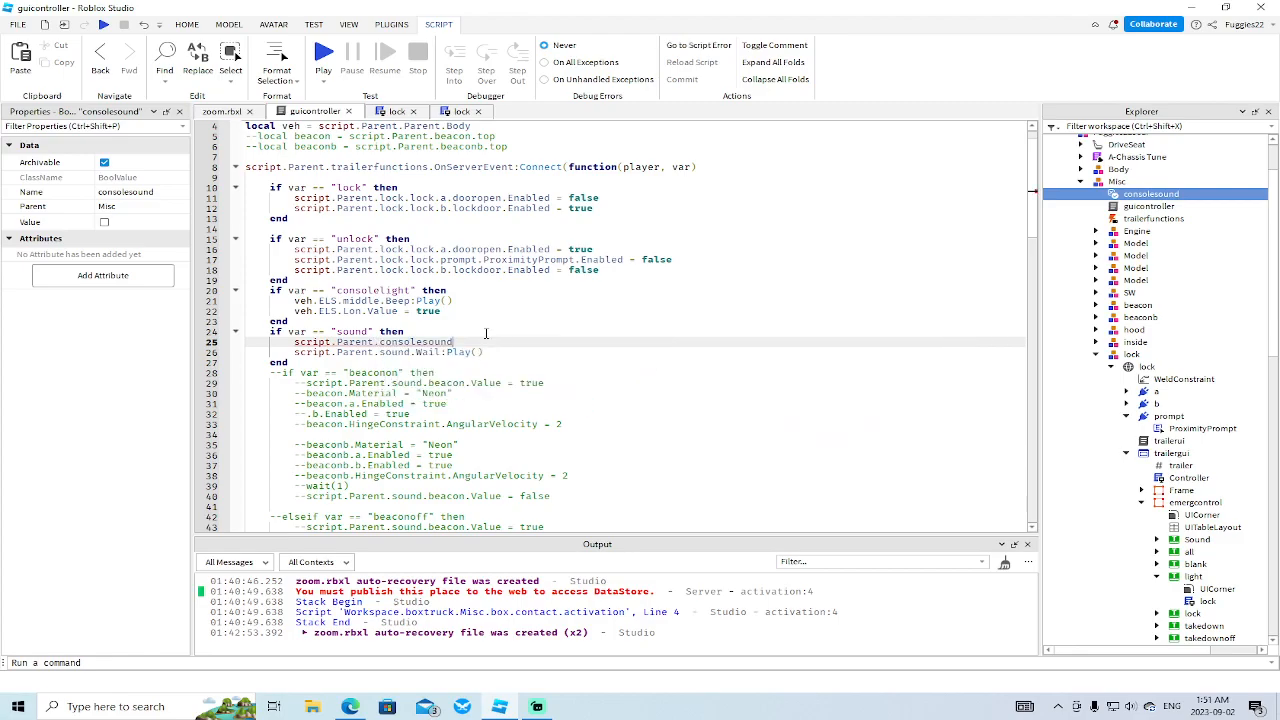
{"action": "type", "text": "."}
{"action": "key", "text": "Right"}
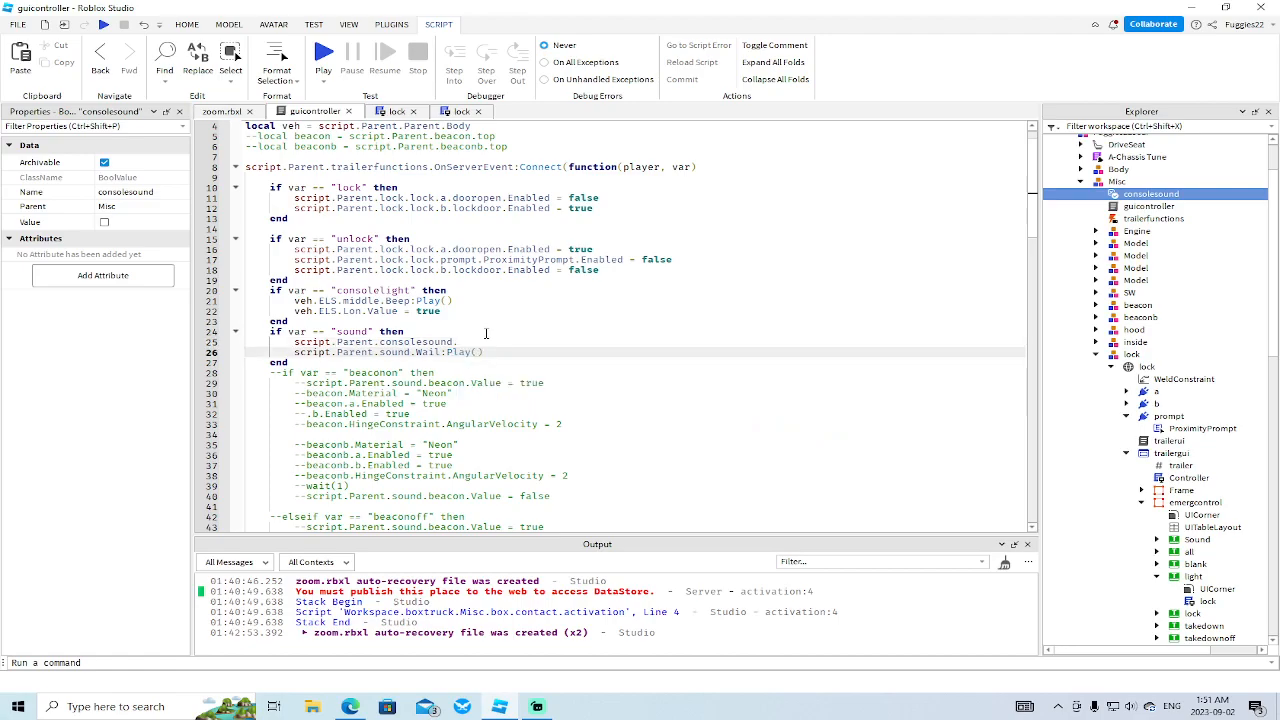
{"action": "key", "text": "Up"}
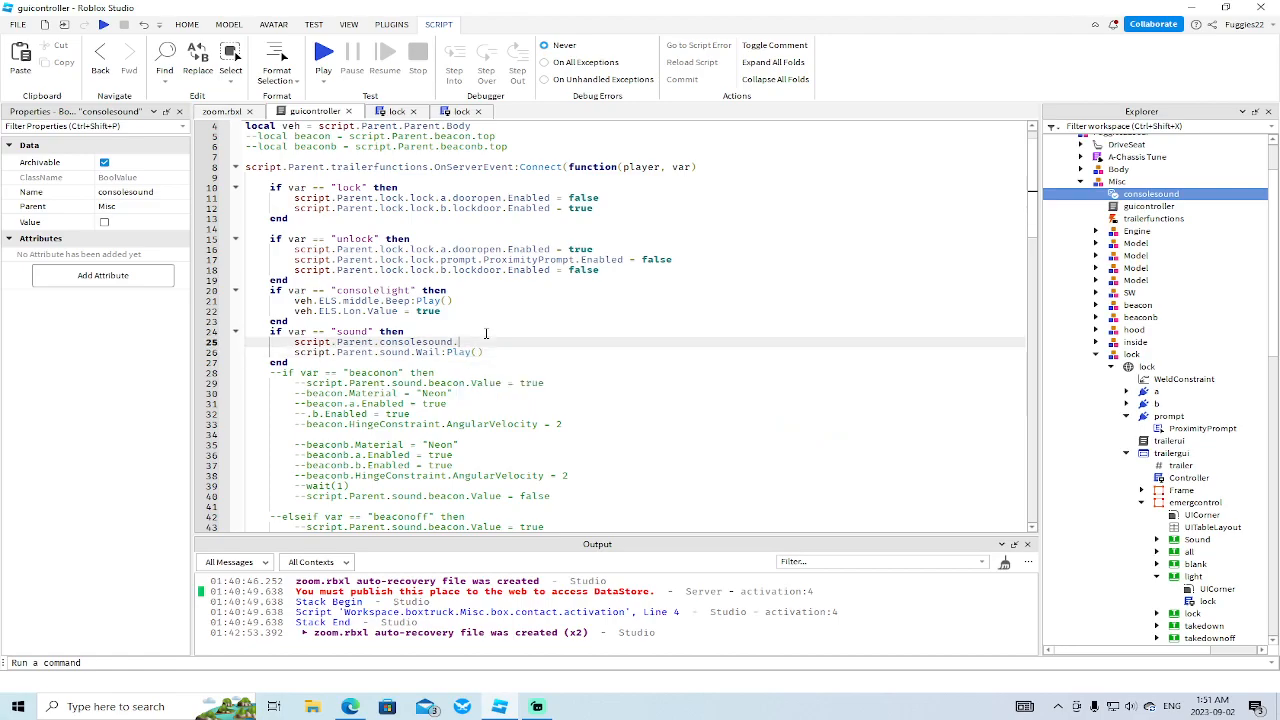
{"action": "type", "text": "Value = true"}
- Insert the condition if script.Parent.consolesound.Value == true then directly above the Wail:Play() line
{"action": "key", "text": "Return"}
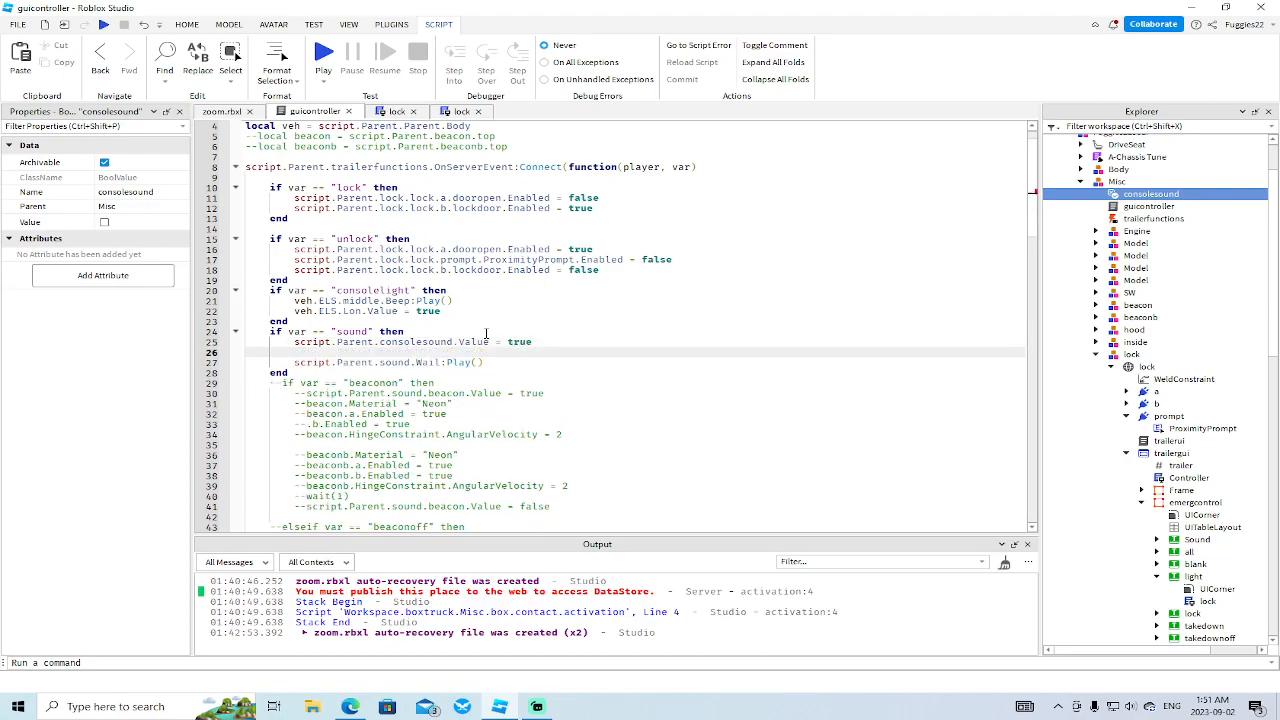
{"action": "type", "text": "if script.Parent."}
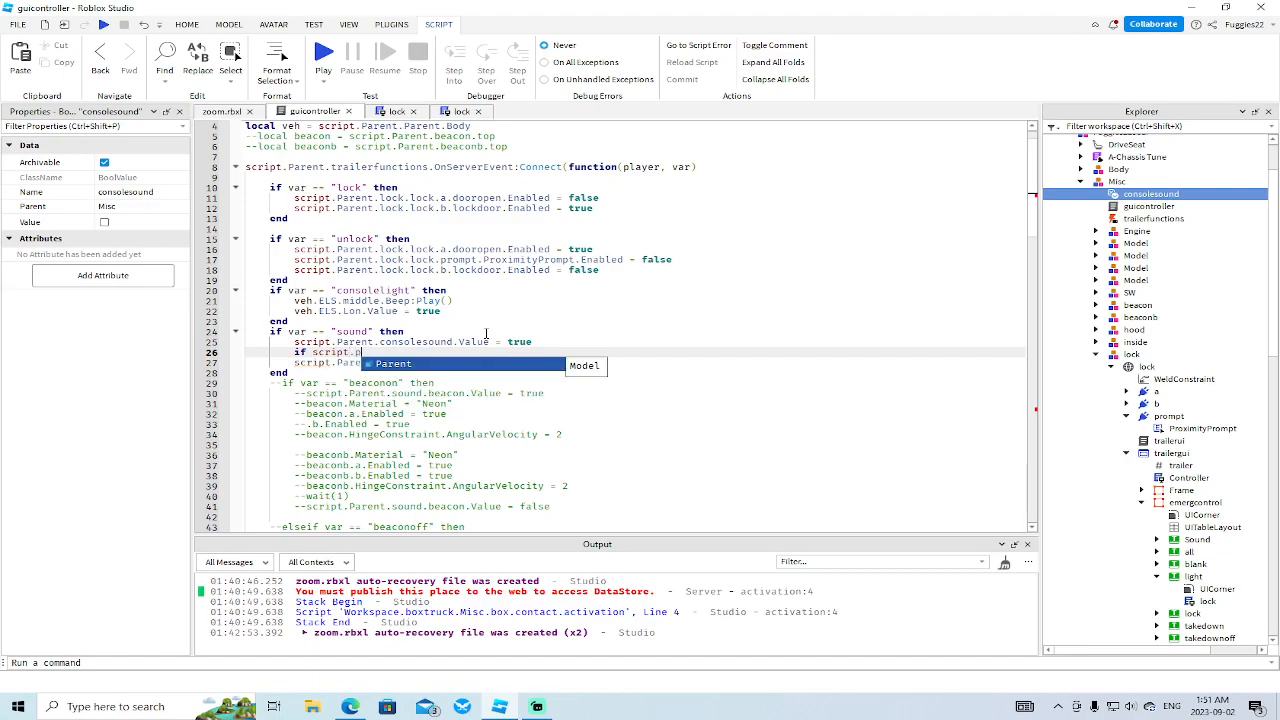
{"action": "type", "text": "c"}
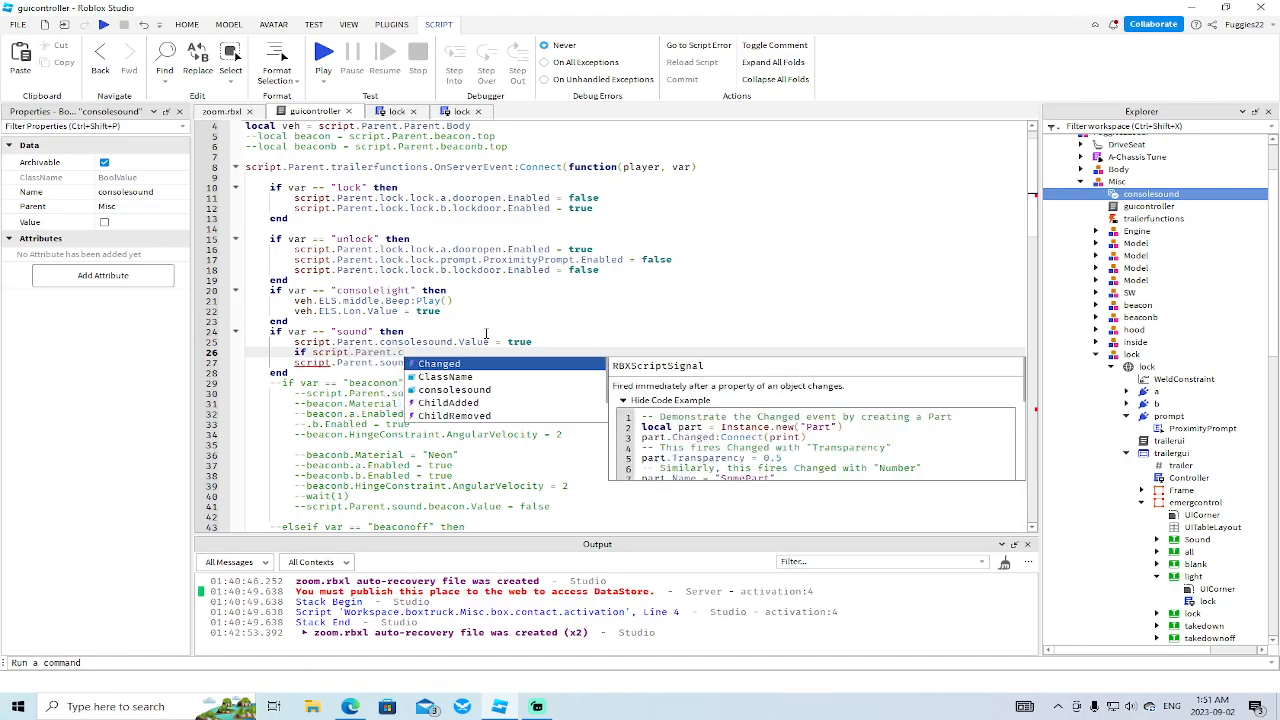
{"action": "key", "text": "Down"}
{"action": "key", "text": "Down"}
{"action": "key", "text": "Return"}
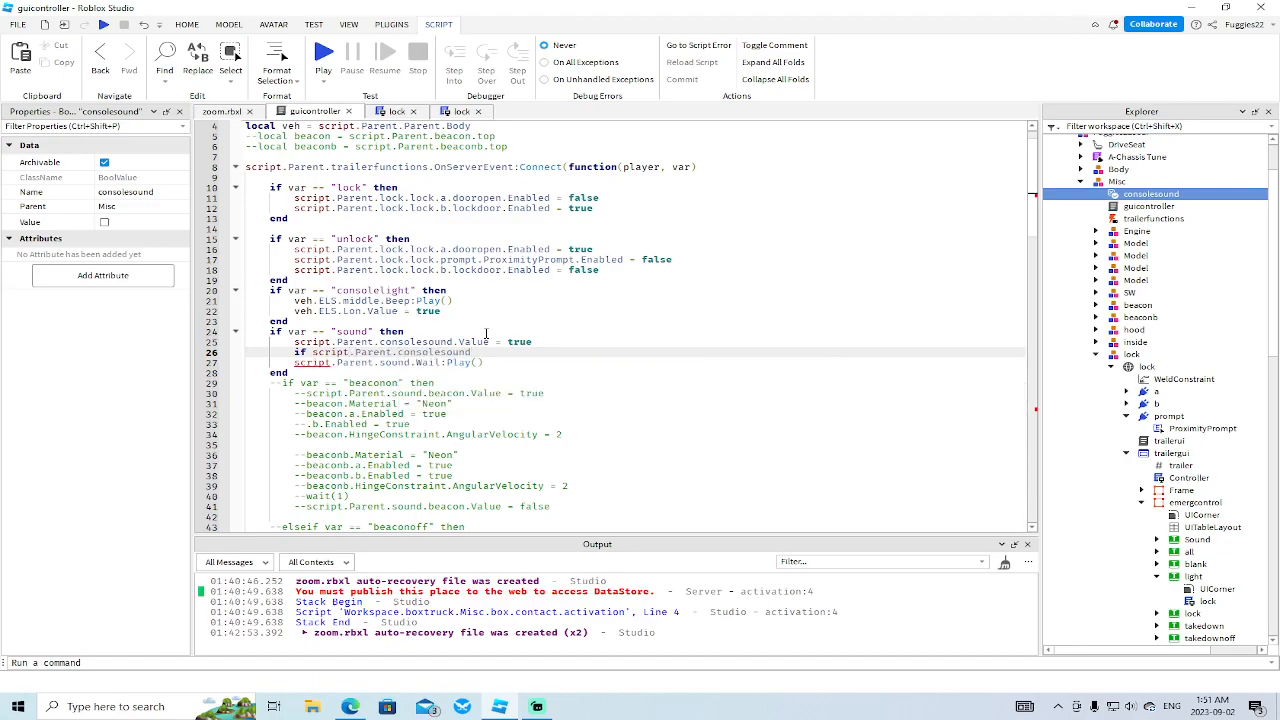
{"action": "type", "text": ".V"}
{"action": "key", "text": "Return"}
{"action": "type", "text": "== true then"}
{"action": "key", "text": "Down"}
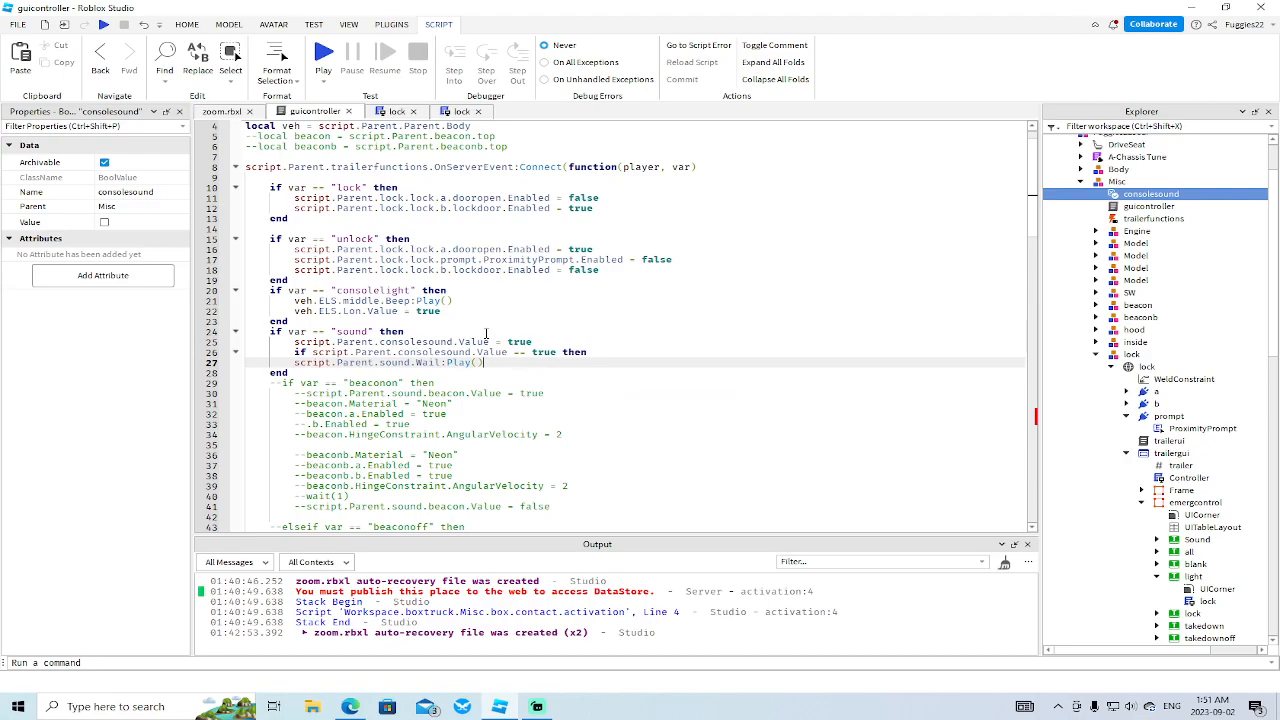
- Add an else branch with its closing end below the Wail:Play() line in the "sound" block
{"action": "key", "text": "Return"}
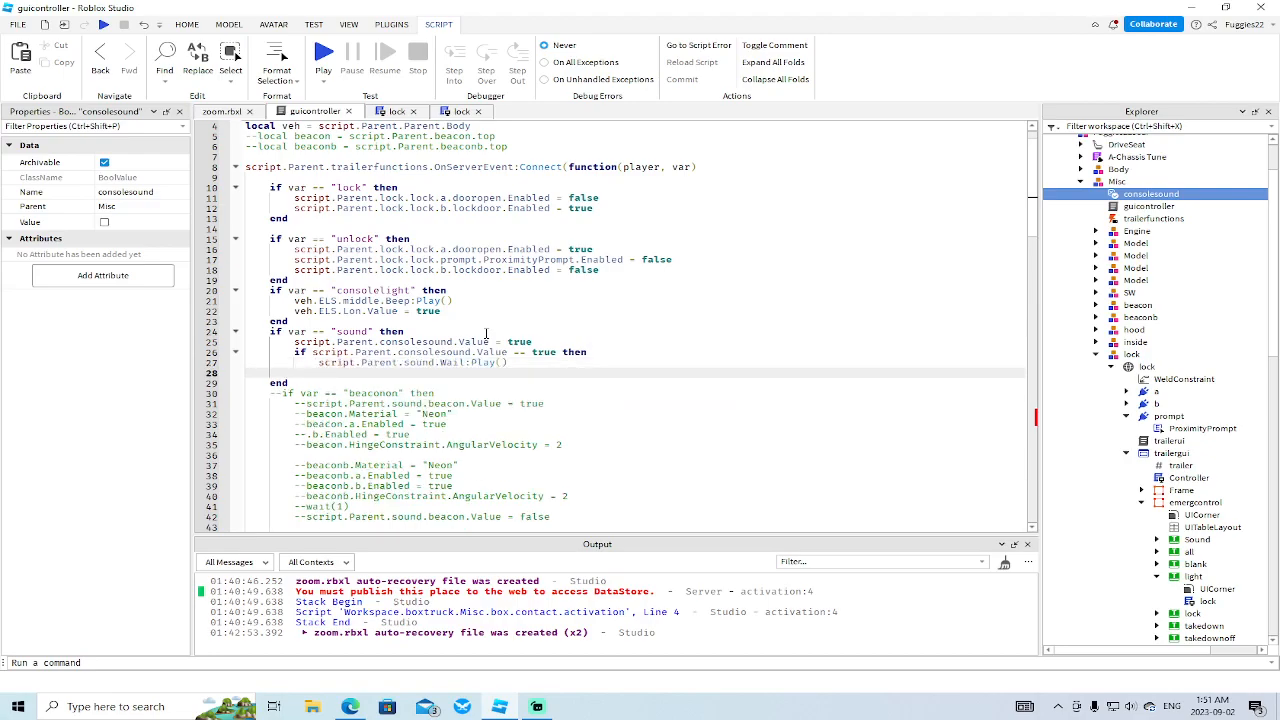
{"action": "type", "text": "else"}
{"action": "key", "text": "Return"}
{"action": "key", "text": "Return"}
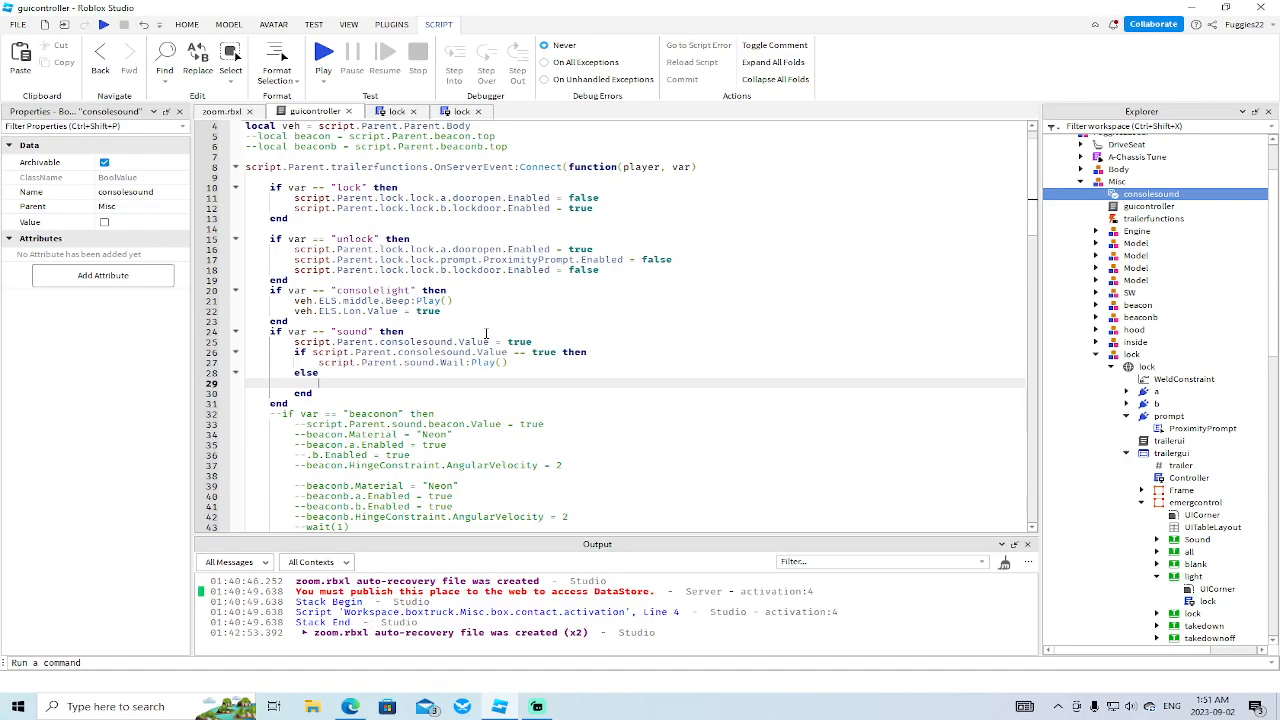
- Write script.Parent.sound.Wail:Stop() inside the new else branch
{"action": "type", "text": "s"}
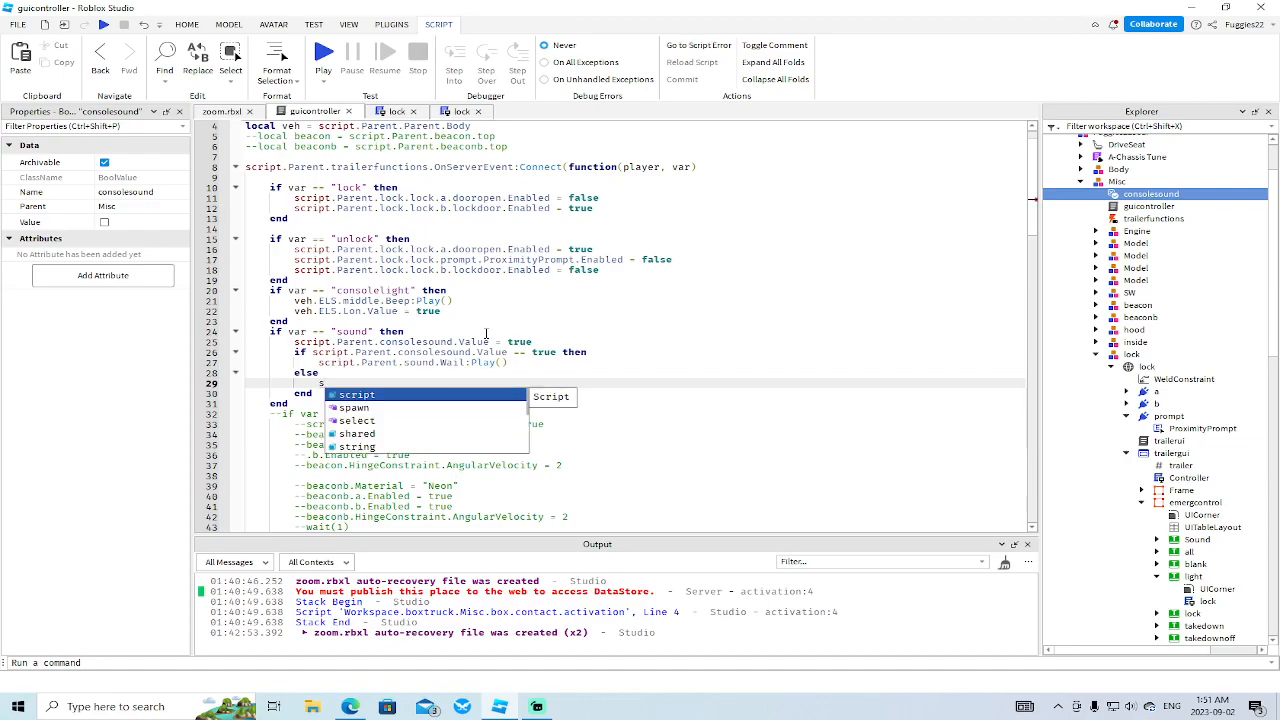
{"action": "type", "text": "cript.Parent"}
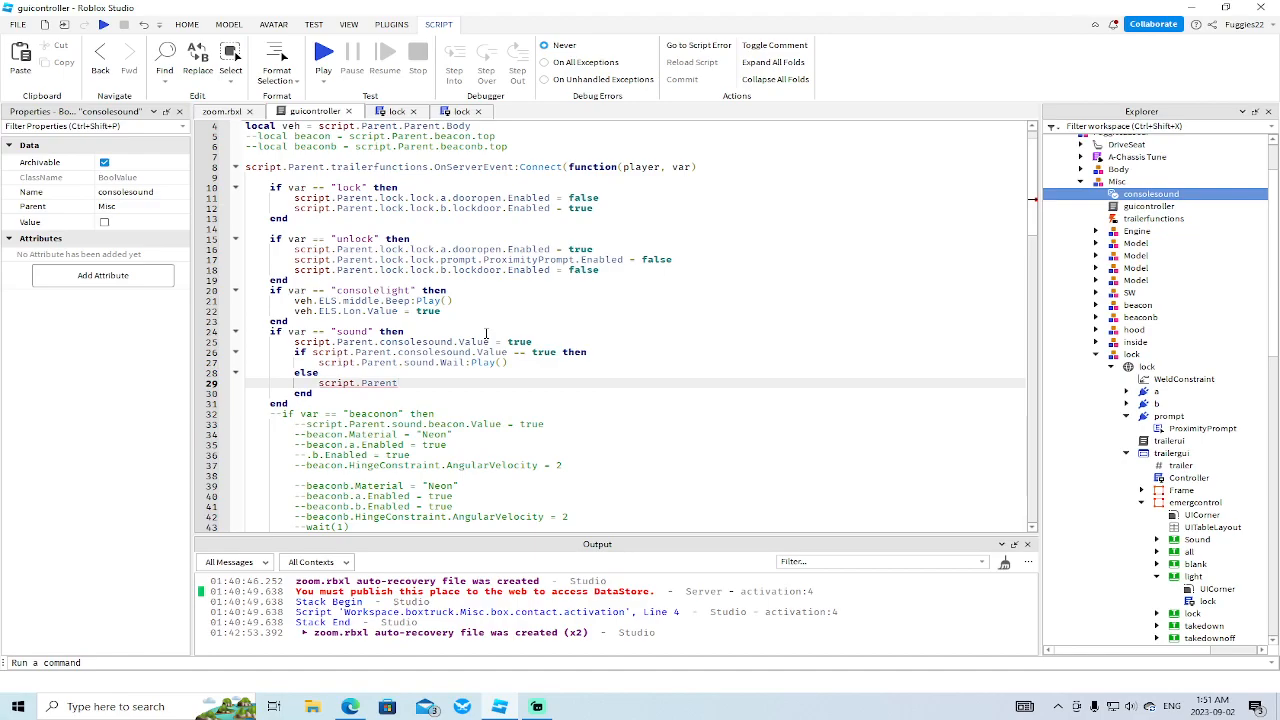
{"action": "type", "text": ".sound.Wail"}
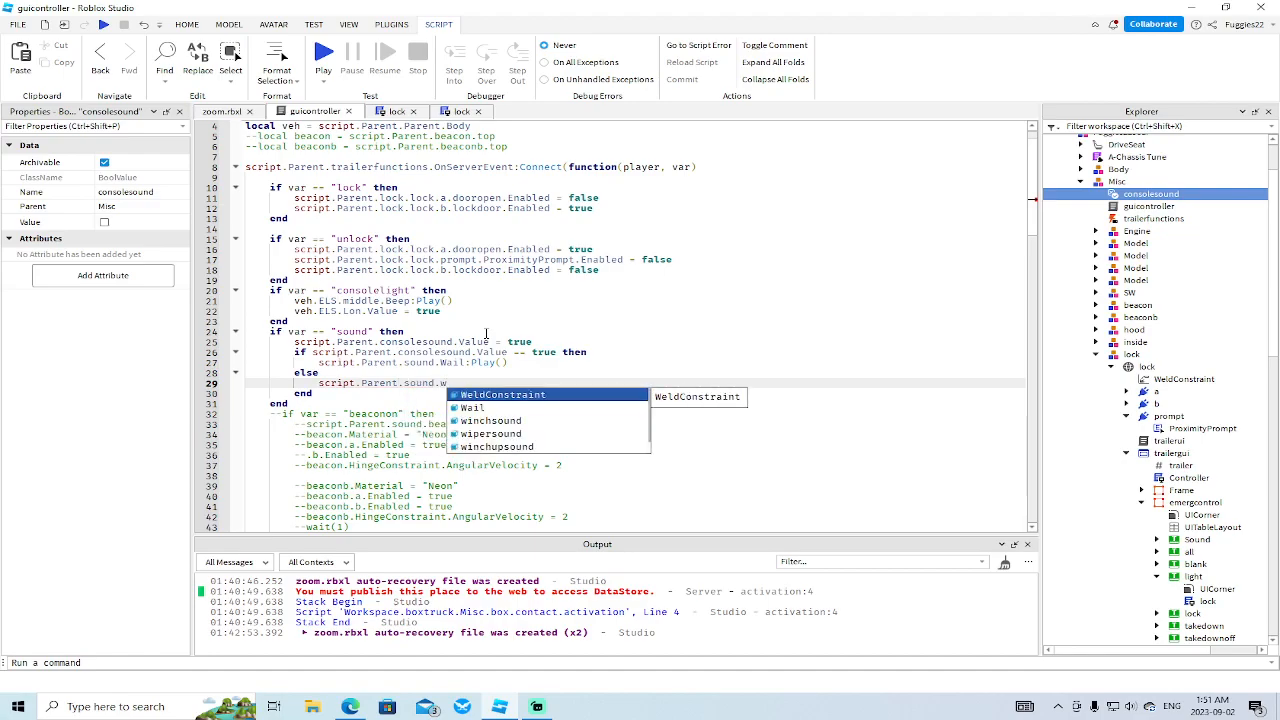
{"action": "type", "text": ":"}
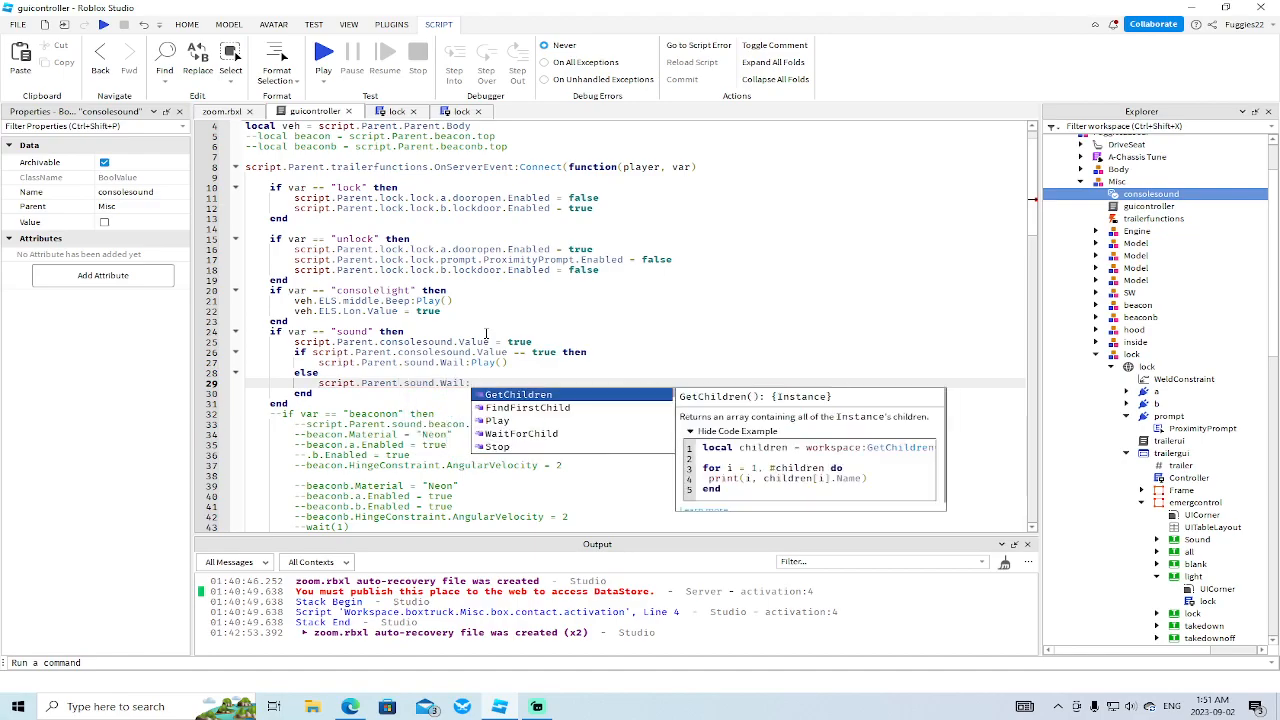
{"action": "key", "text": "Down"}
{"action": "key", "text": "Down"}
{"action": "key", "text": "Down"}
{"action": "key", "text": "Down"}
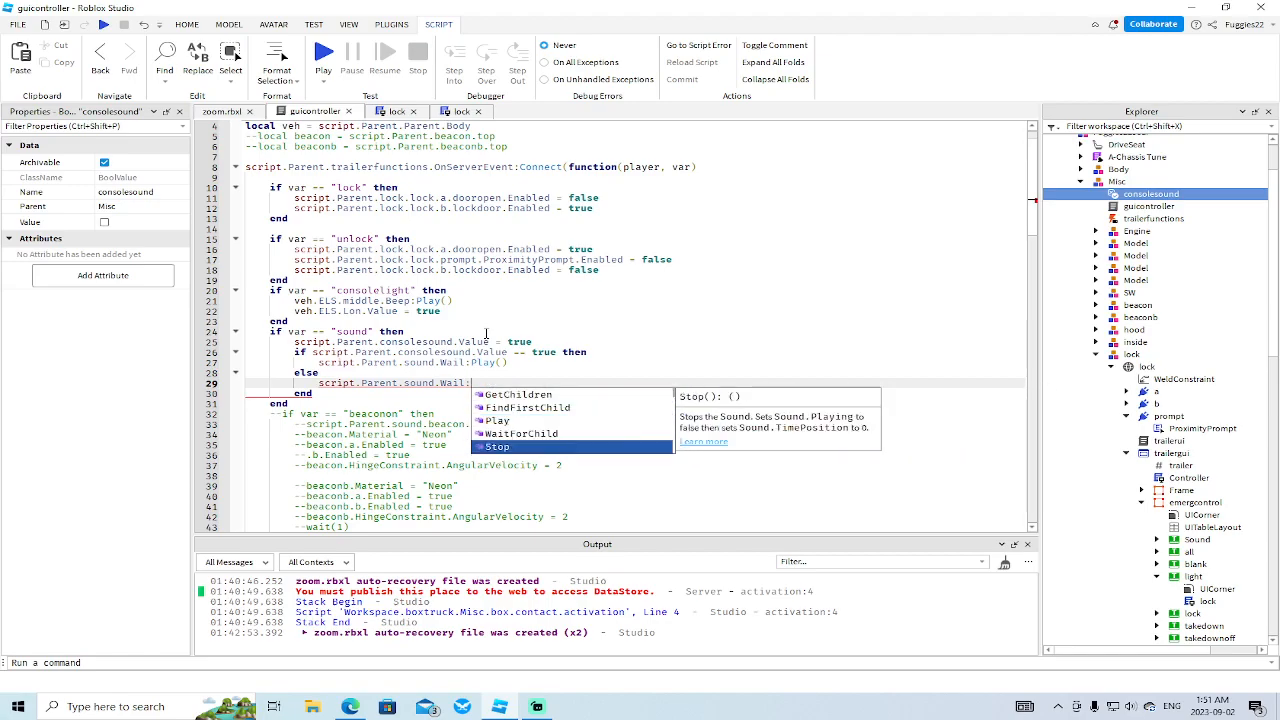
{"action": "key", "text": "Return"}
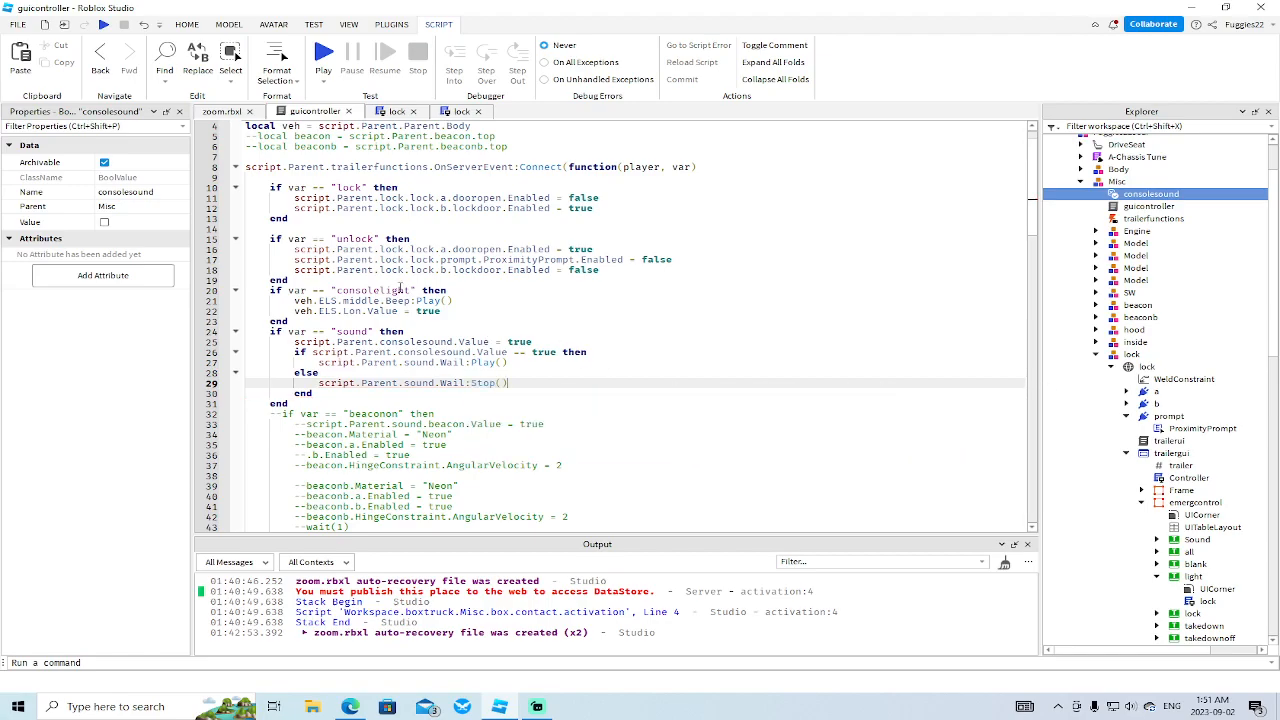
- Playtest the place, walk to the rescue truck and activate its prompt to try the emergency controls, and end the test
{"action": "left_click", "coordinate": [103, 24]}
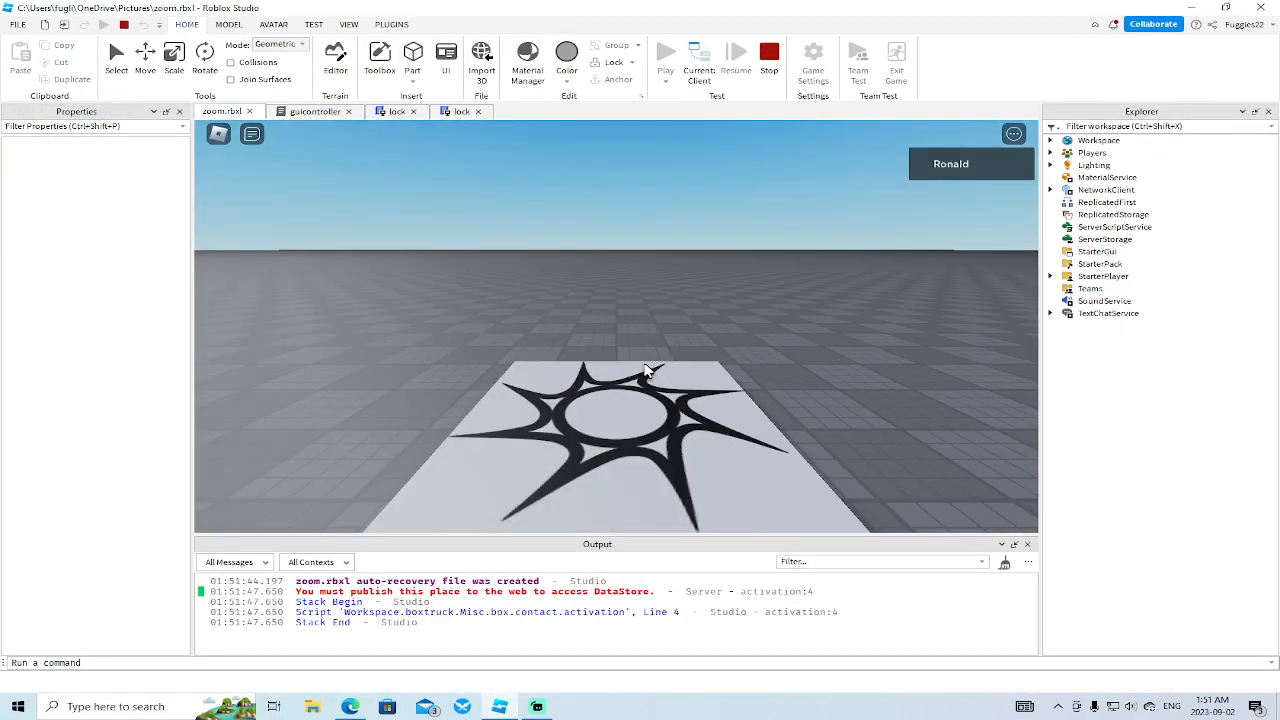
{"action": "right_click_drag", "start_coordinate": [644, 364], "coordinate": [644, 364]}
{"action": "key", "text": "w"}
{"action": "key", "text": "e"}
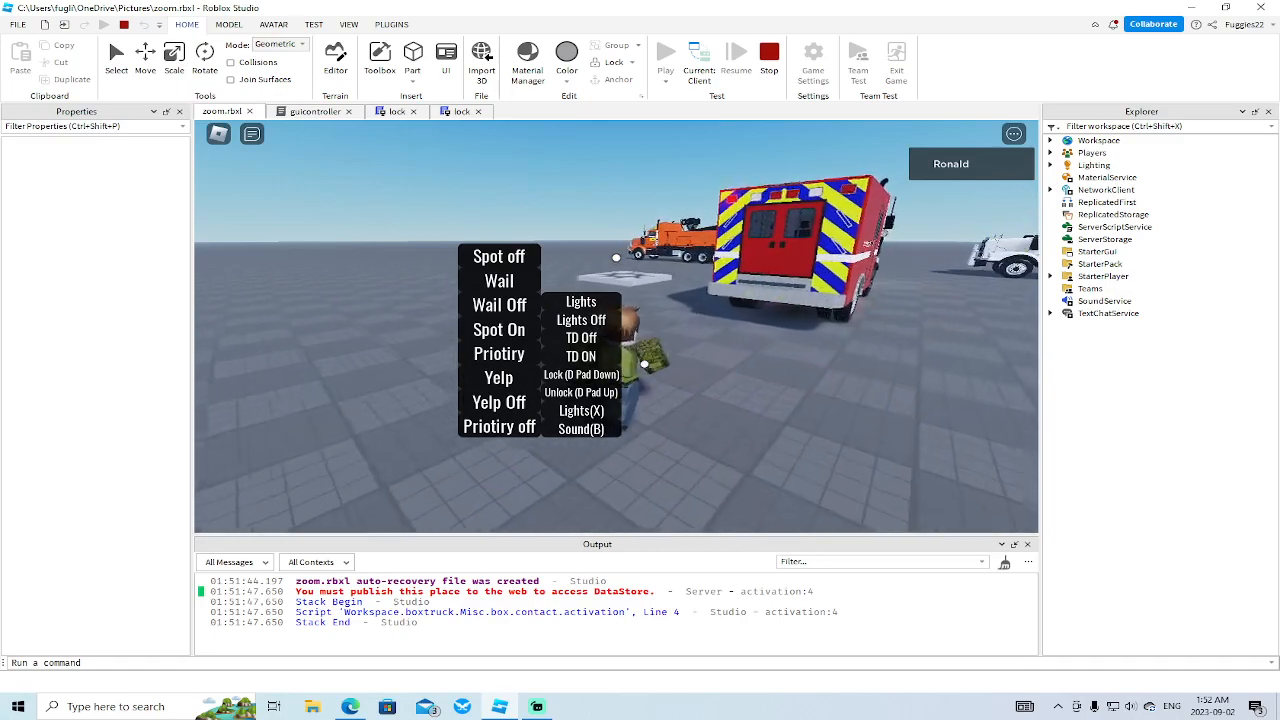
{"action": "left_click", "coordinate": [770, 60]}
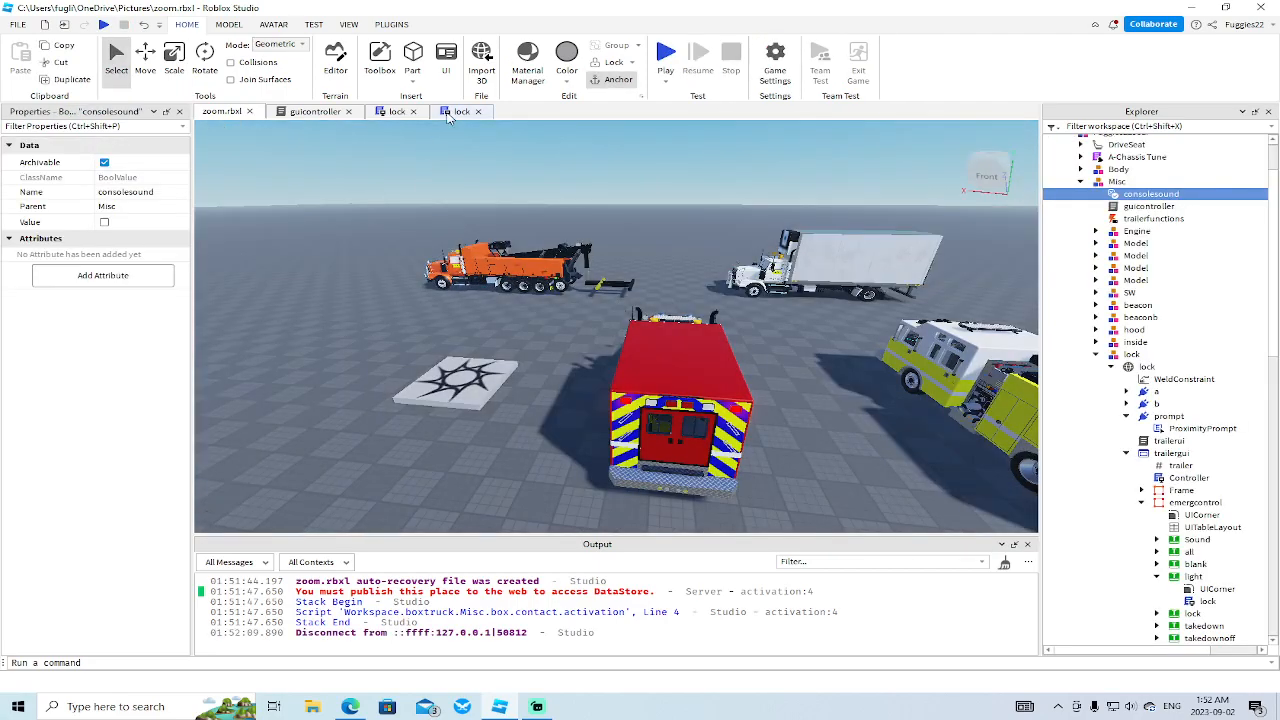
- Close both open lock scripts and return to guicontroller
{"action": "left_click", "coordinate": [455, 112]}
{"action": "left_click", "coordinate": [392, 113]}
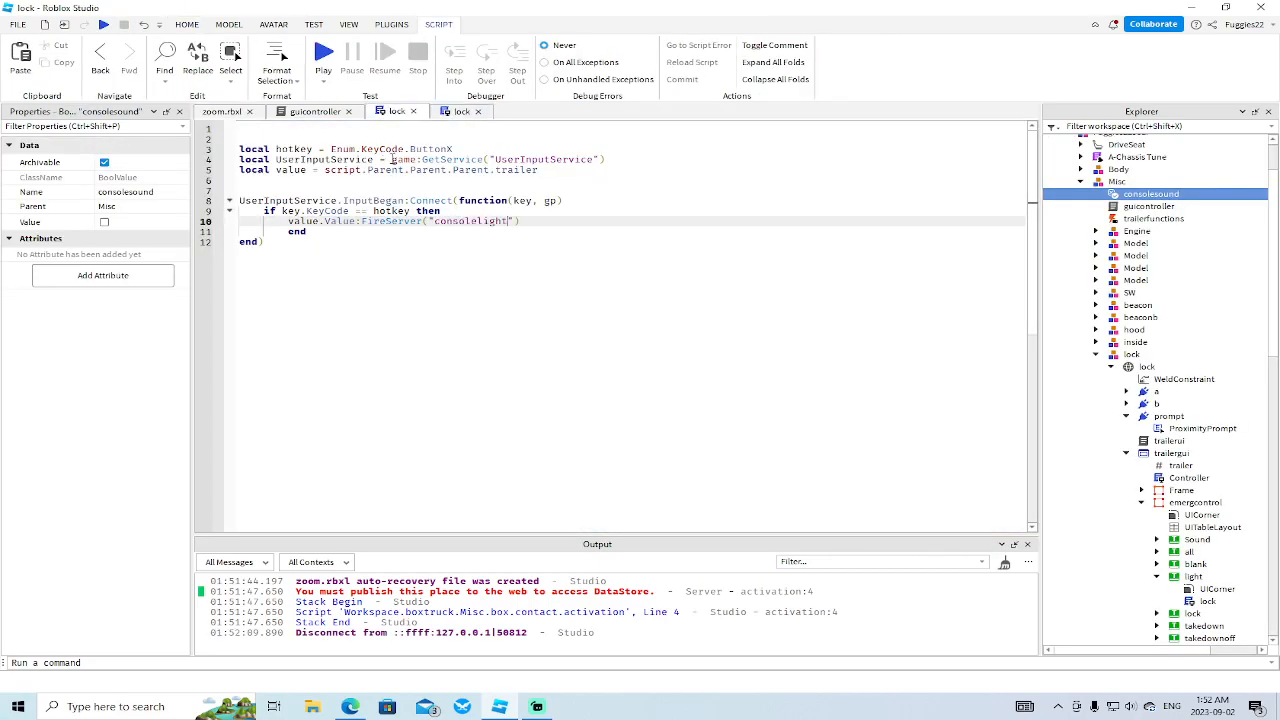
{"action": "left_click", "coordinate": [415, 112]}
{"action": "left_click", "coordinate": [415, 112]}
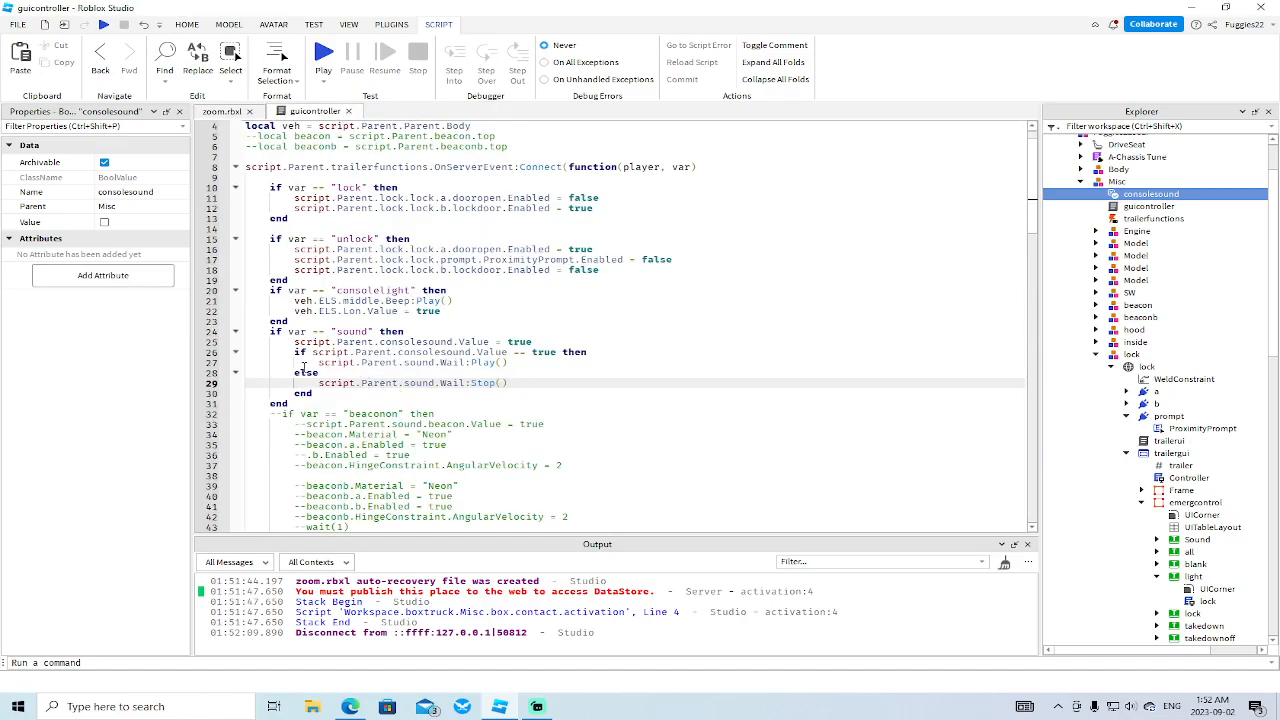
{"action": "left_click", "coordinate": [345, 373]}
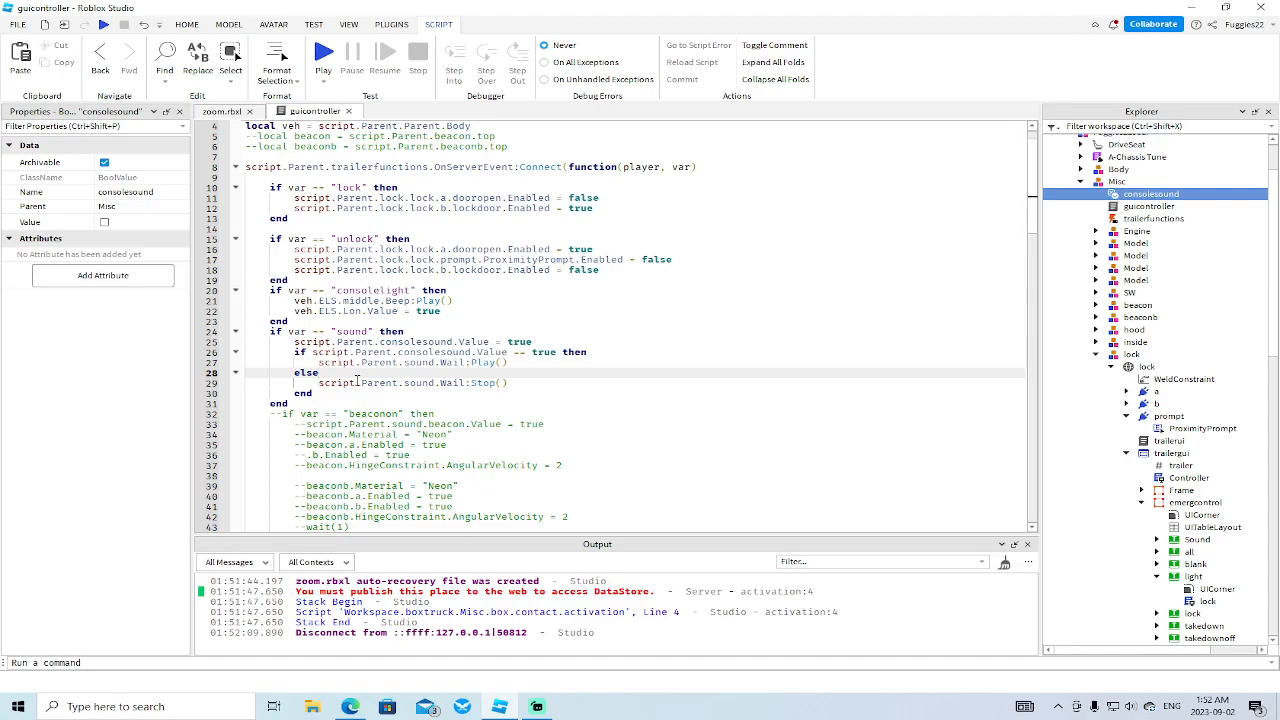
{"action": "key", "text": "BackSpace"}
{"action": "key", "text": "BackSpace"}
{"action": "key", "text": "BackSpace"}
{"action": "key", "text": "BackSpace"}
{"action": "type", "text": "else if"}
{"action": "key", "text": "BackSpace"}
{"action": "key", "text": "BackSpace"}
{"action": "key", "text": "BackSpace"}
{"action": "type", "text": "i"}
{"action": "left_click", "coordinate": [357, 385]}
{"action": "key", "text": "BackSpace"}
{"action": "key", "text": "BackSpace"}
{"action": "key", "text": "BackSpace"}
{"action": "key", "text": "BackSpace"}
{"action": "key", "text": "BackSpace"}
{"action": "key", "text": "BackSpace"}
{"action": "type", "text": "else"}
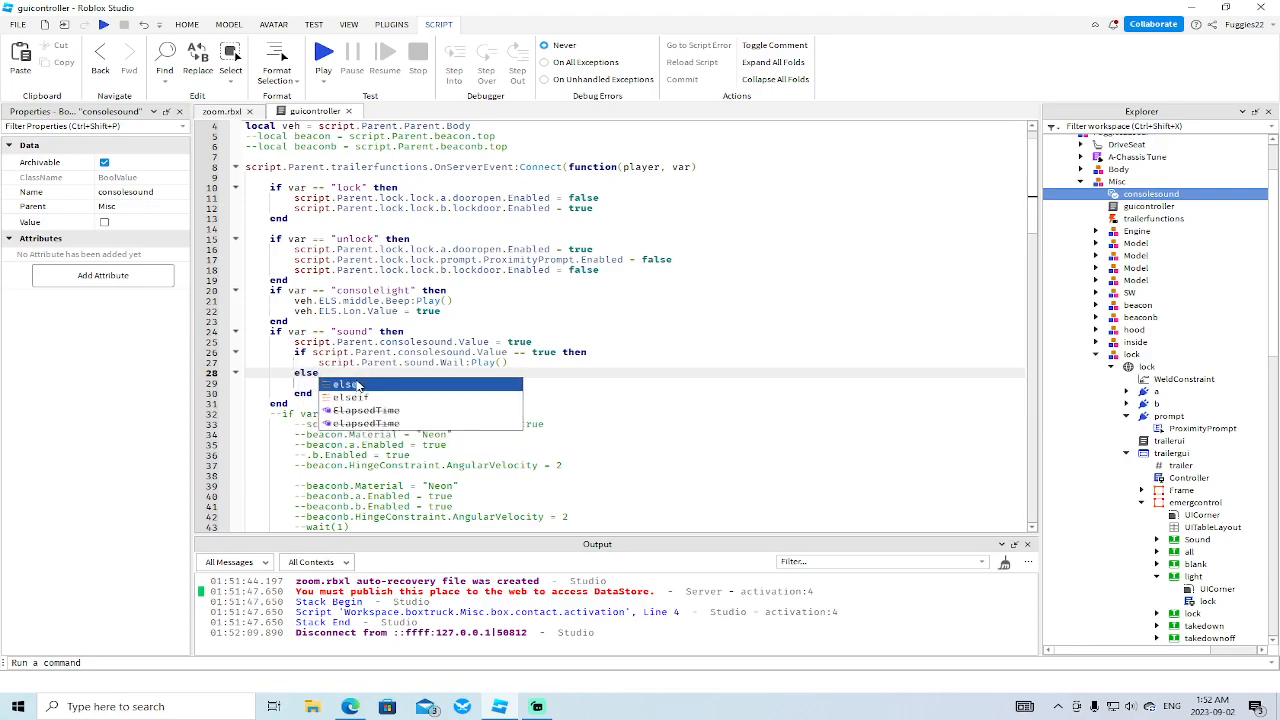
- Insert script.Parent.consolesound.Value = false above the Wail:Stop() line by copying the line that sets it to true
{"action": "left_click", "coordinate": [357, 383]}
{"action": "type", "text": "script.Parent.sound.Wail:Stop()"}
{"action": "key", "text": "Return"}
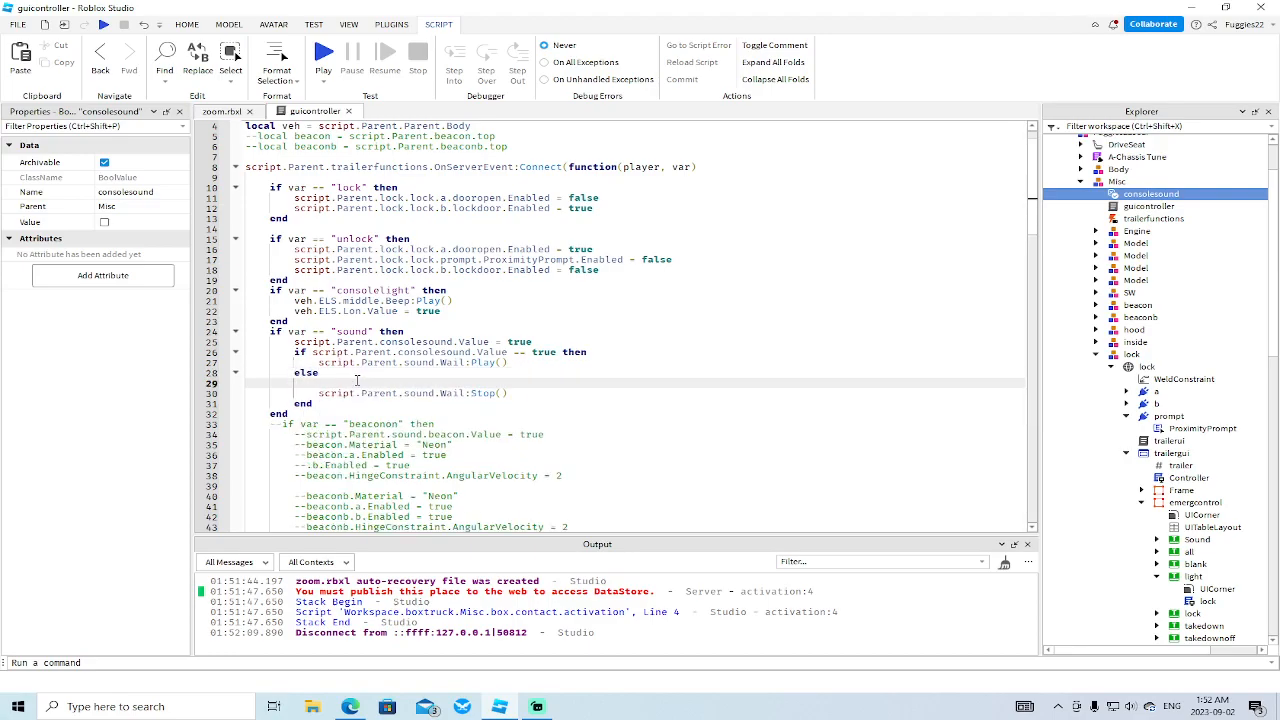
{"action": "left_click_drag", "start_coordinate": [533, 342], "coordinate": [250, 342]}
{"action": "key", "text": "ctrl+c"}
{"action": "left_click", "coordinate": [350, 383]}
{"action": "key", "text": "ctrl+v"}
{"action": "key", "text": "BackSpace"}
{"action": "key", "text": "BackSpace"}
{"action": "key", "text": "BackSpace"}
{"action": "type", "text": "false"}
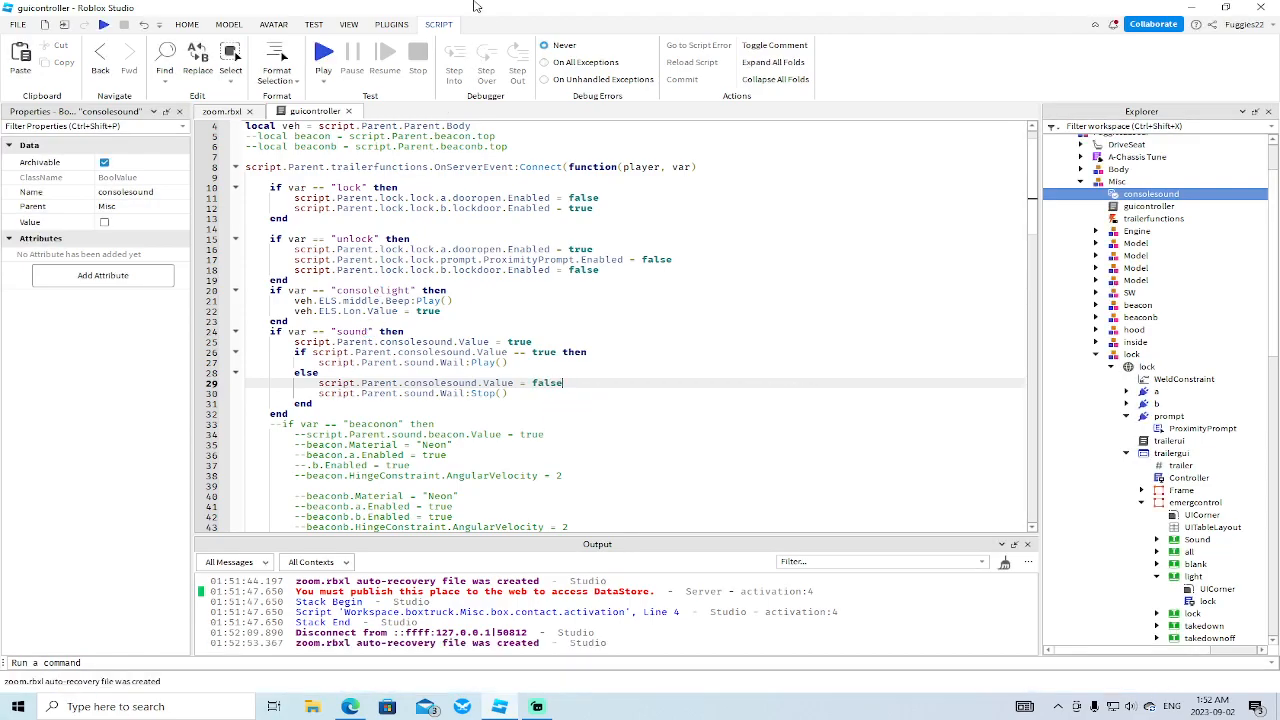
- Playtest again with the edited else branch, open the control GUI at the rescue truck, and stop the test
{"action": "left_click", "coordinate": [322, 58]}
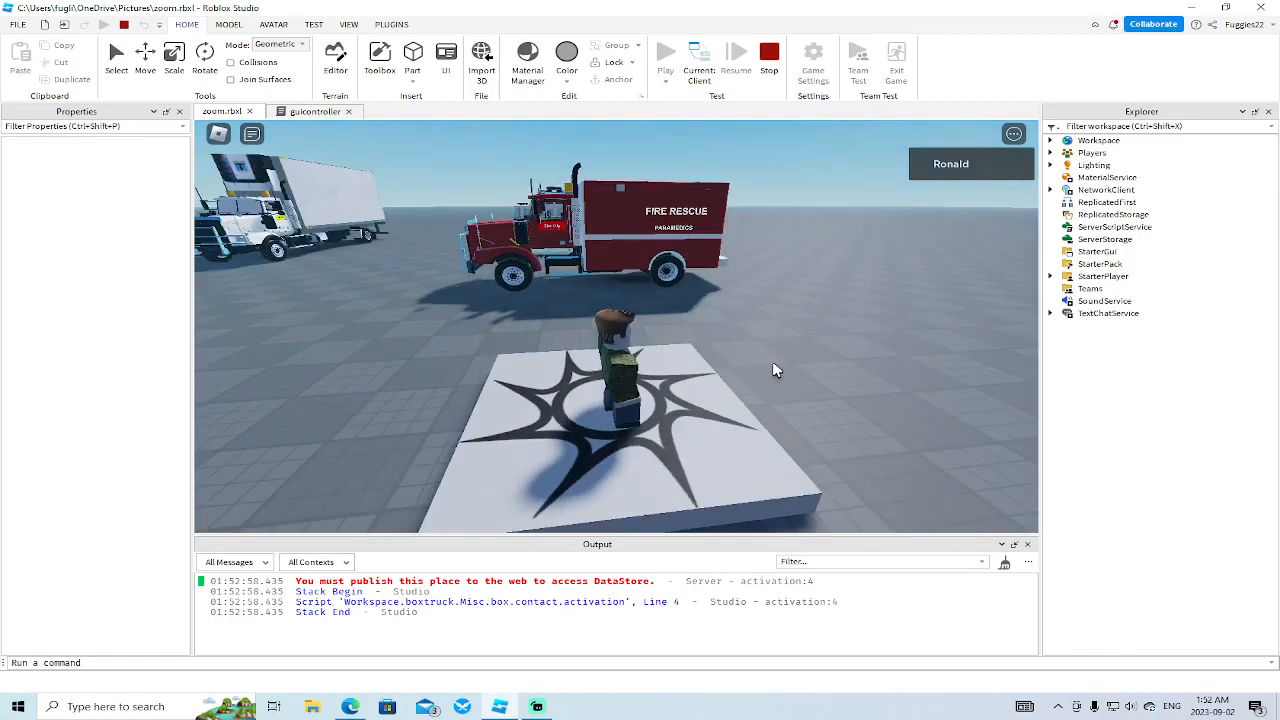
{"action": "key", "text": "w"}
{"action": "key", "text": "w"}
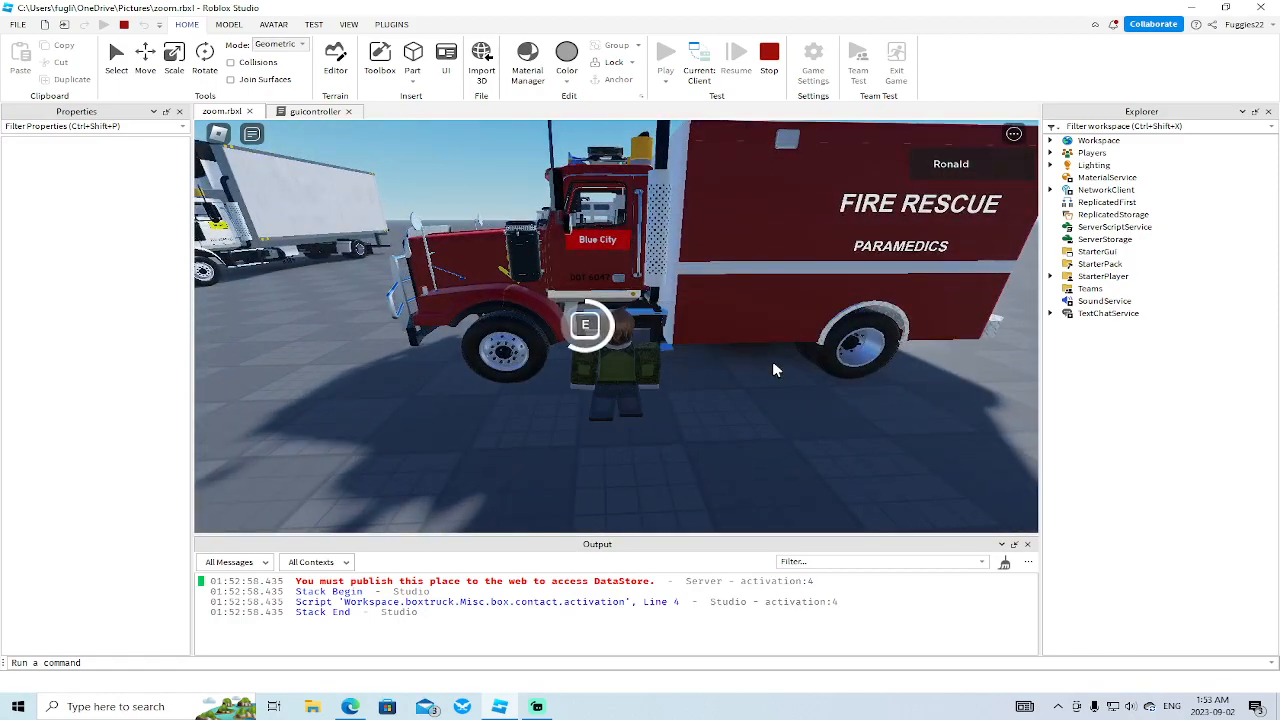
{"action": "key", "text": "e"}
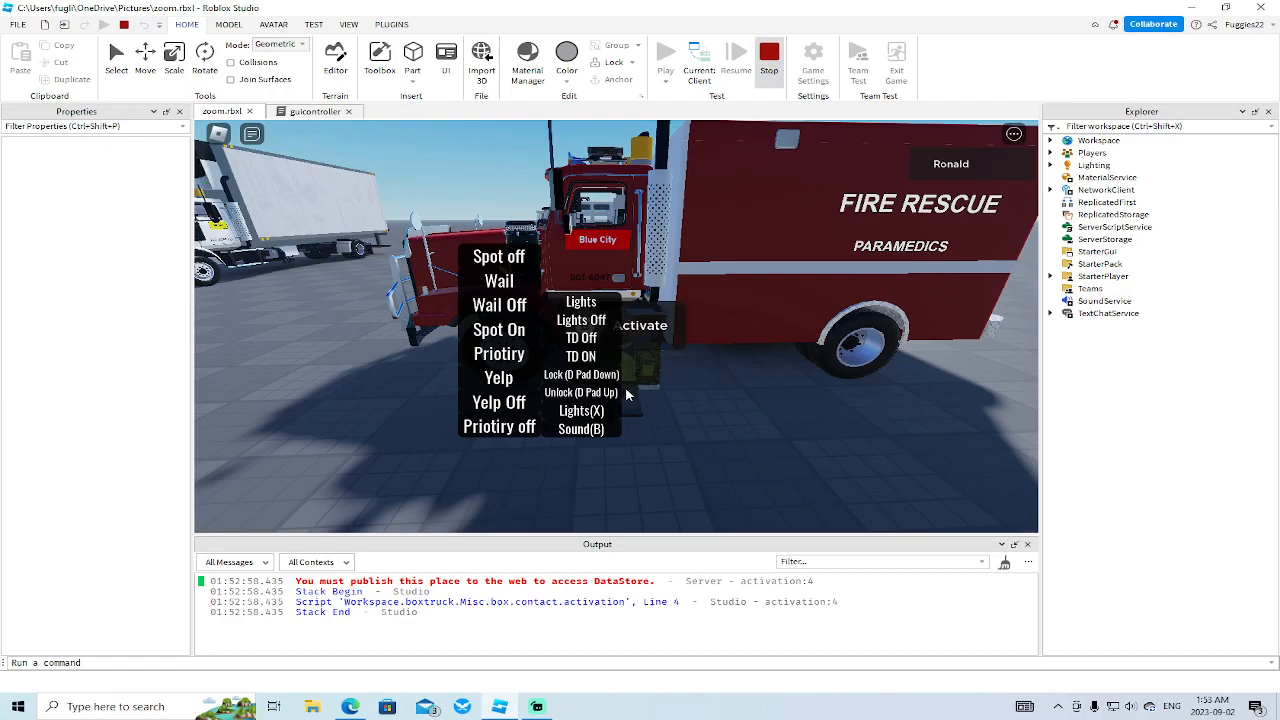
{"action": "left_click", "coordinate": [772, 62]}
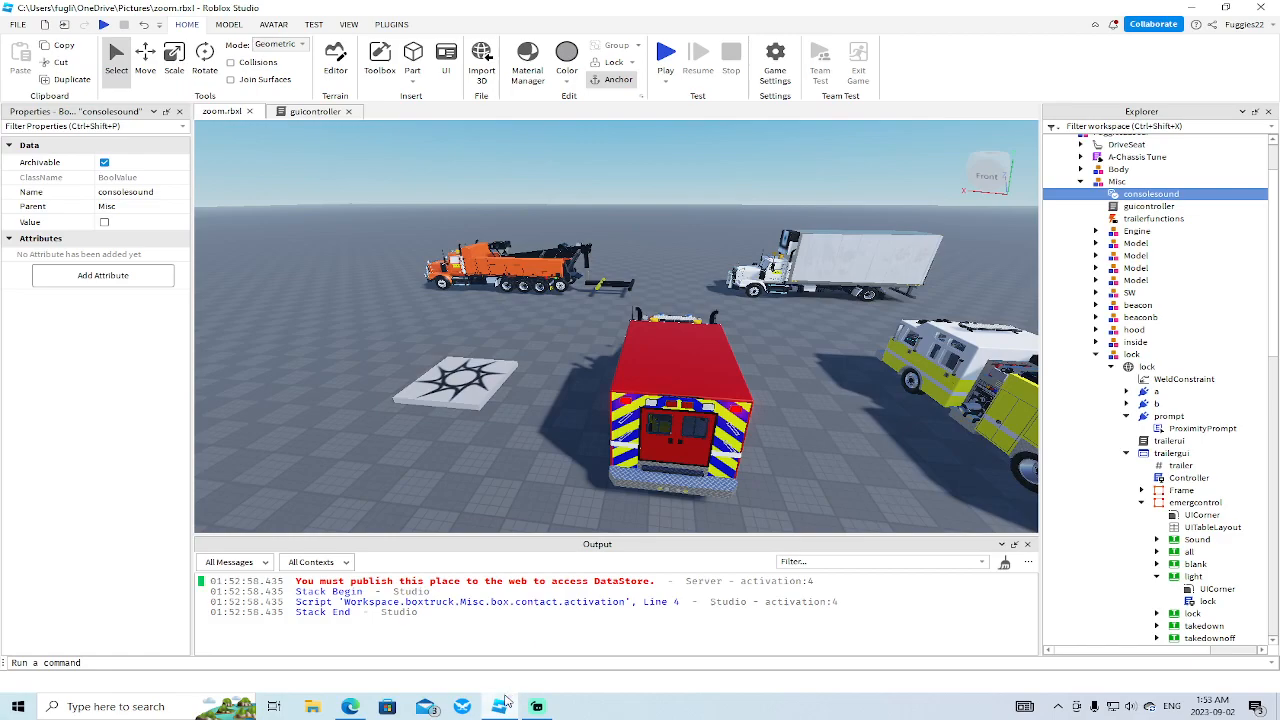
- Return to guicontroller and inspect the properties of the Wail sound inside the sound part
{"action": "left_click", "coordinate": [300, 112]}
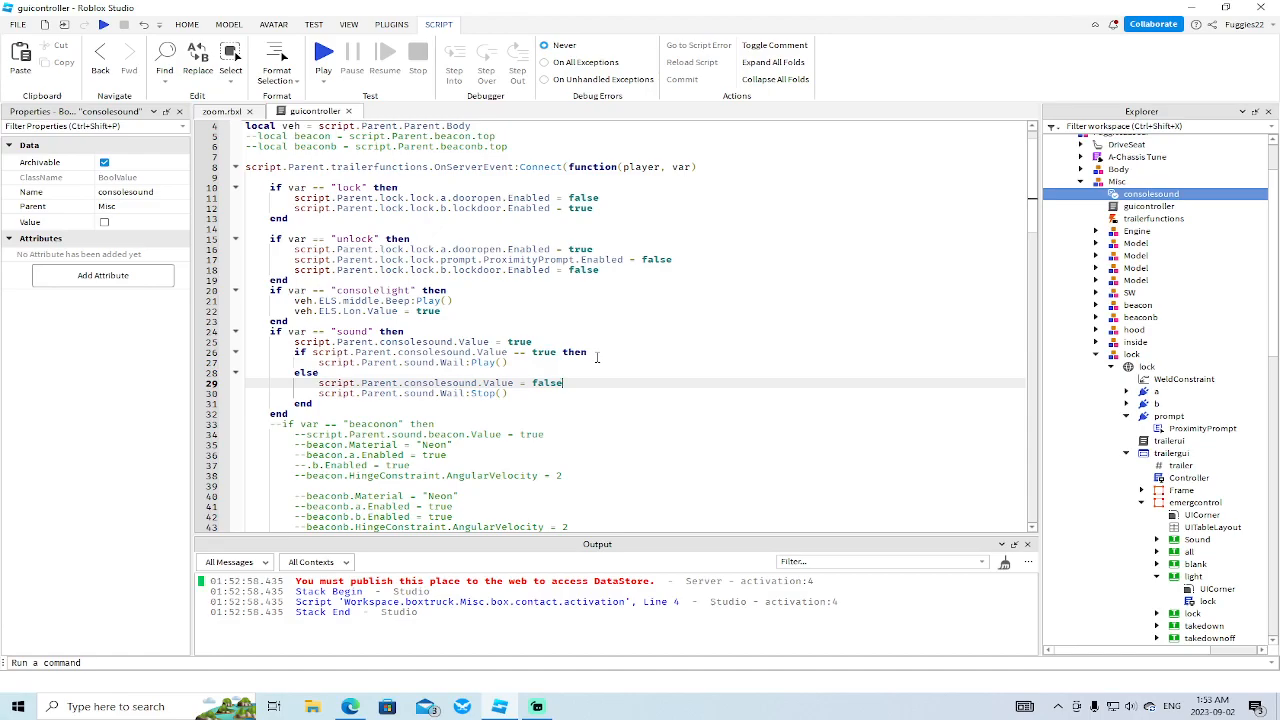
{"action": "scroll", "coordinate": [1150, 420], "scroll_direction": "down", "scroll_amount": 10}
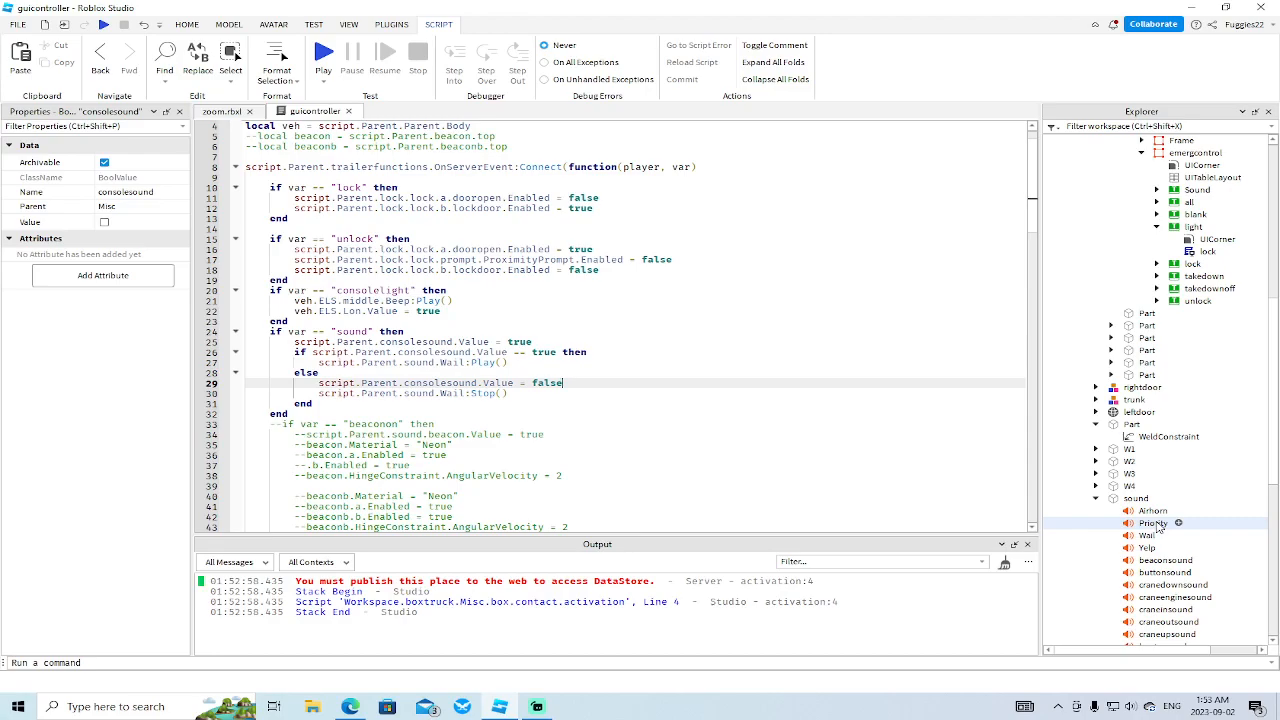
{"action": "left_click", "coordinate": [1150, 537]}
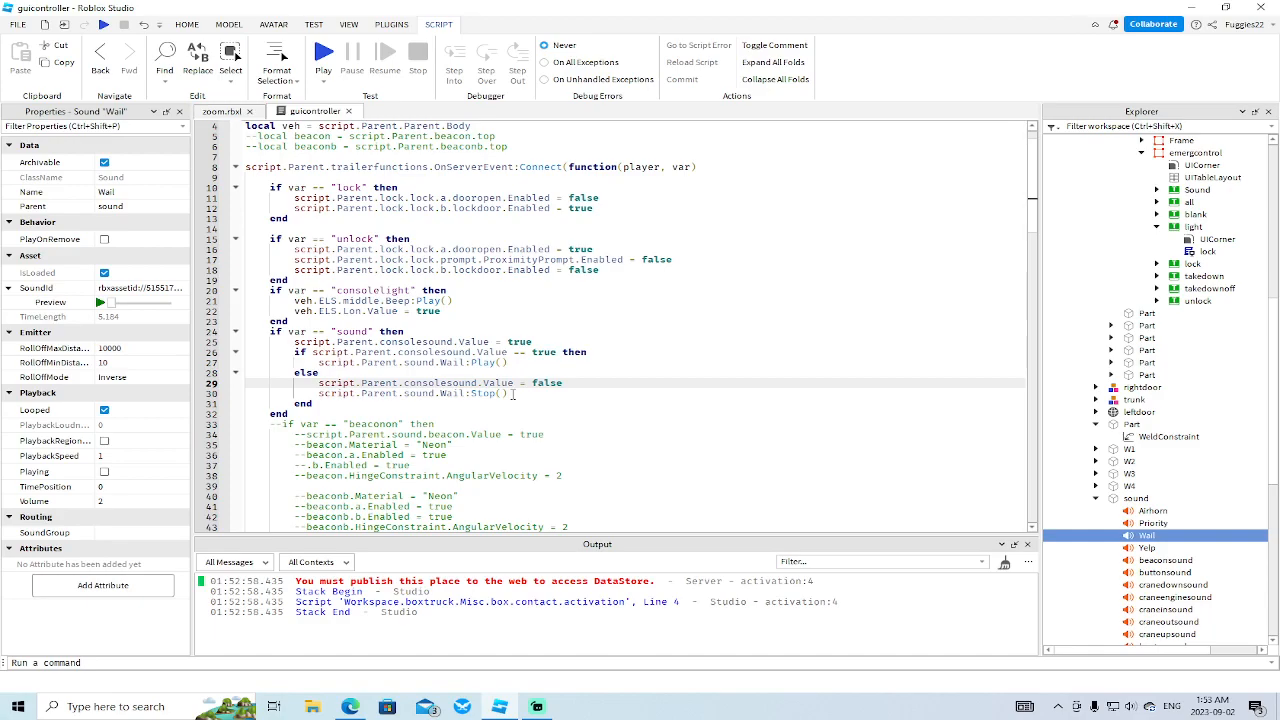
- Change the else line in the "sound" block to elseif script.Parent.consolesound.Value == false then
{"action": "double_click", "coordinate": [371, 373]}
{"action": "left_click", "coordinate": [371, 373]}
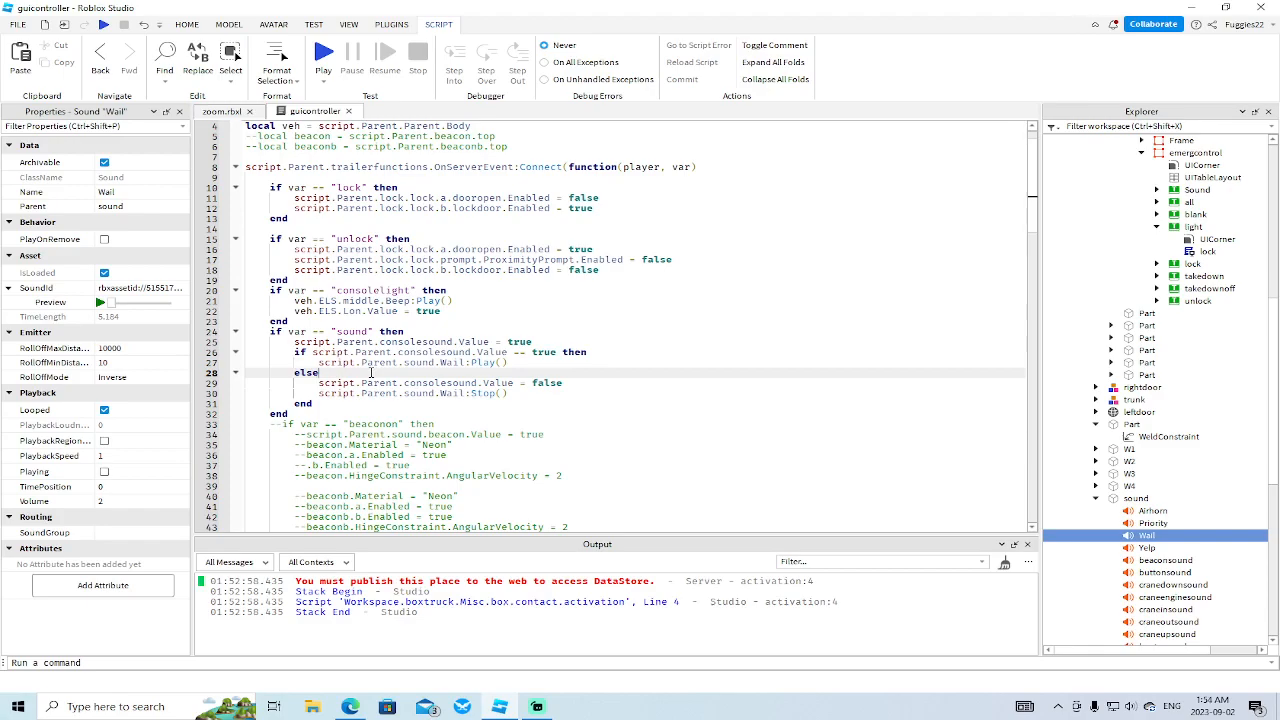
{"action": "type", "text": "if script."}
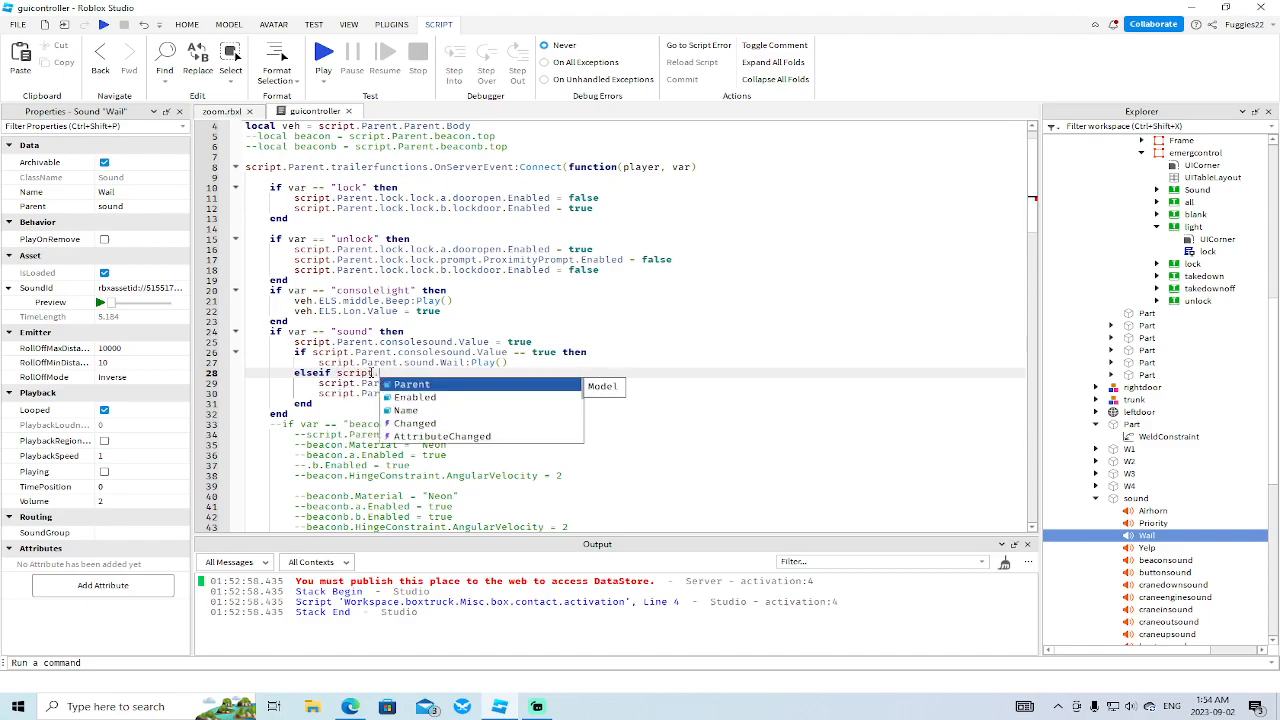
{"action": "type", "text": "Parent.c"}
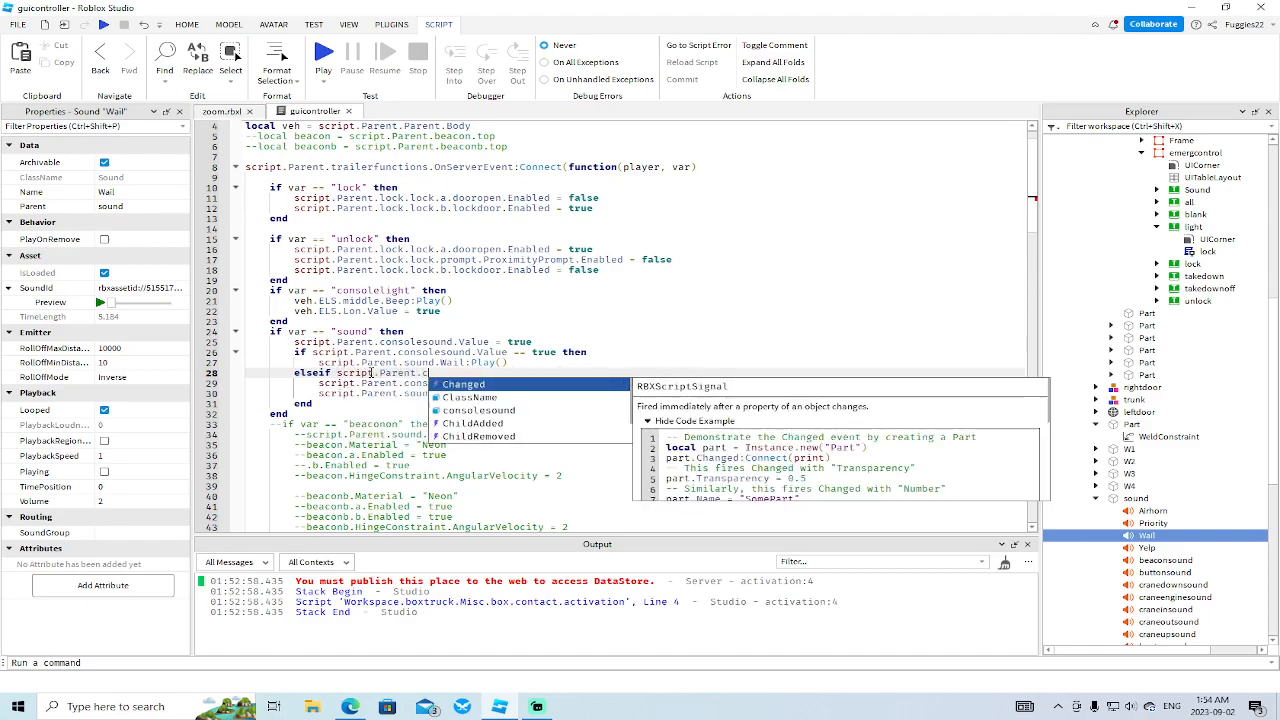
{"action": "key", "text": "Right"}
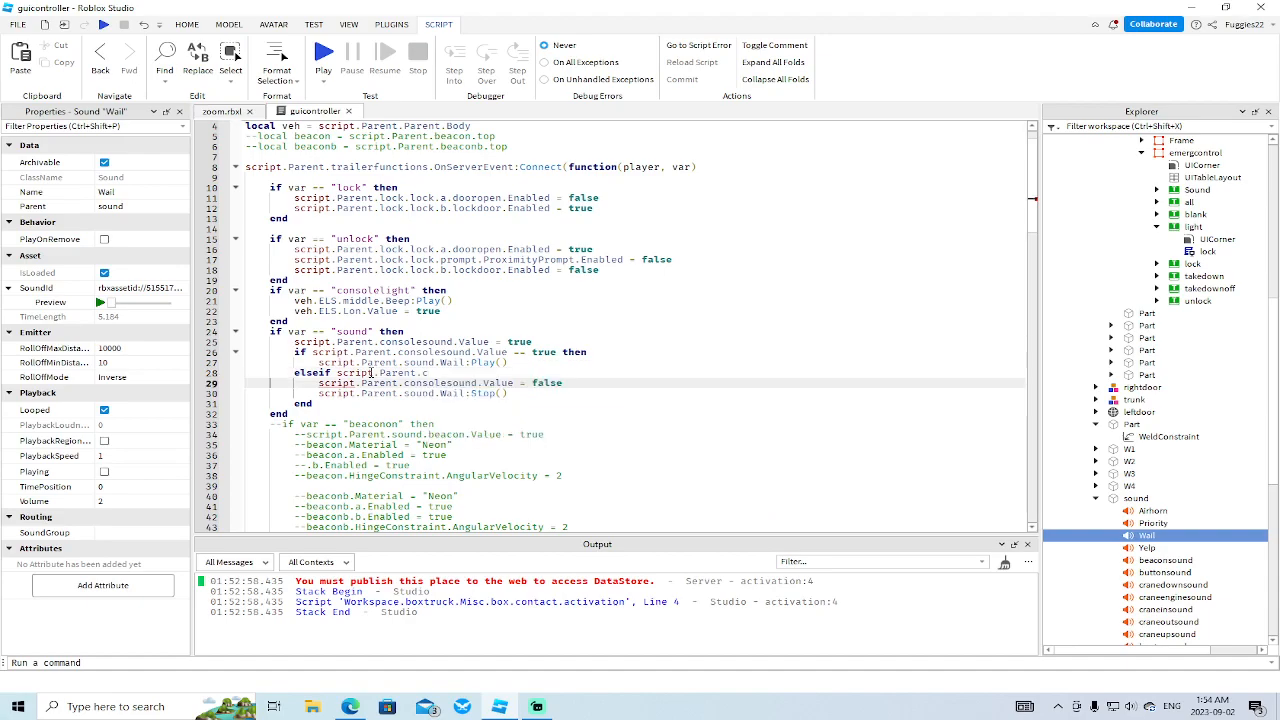
{"action": "key", "text": "Left"}
{"action": "type", "text": "onsolesound"}
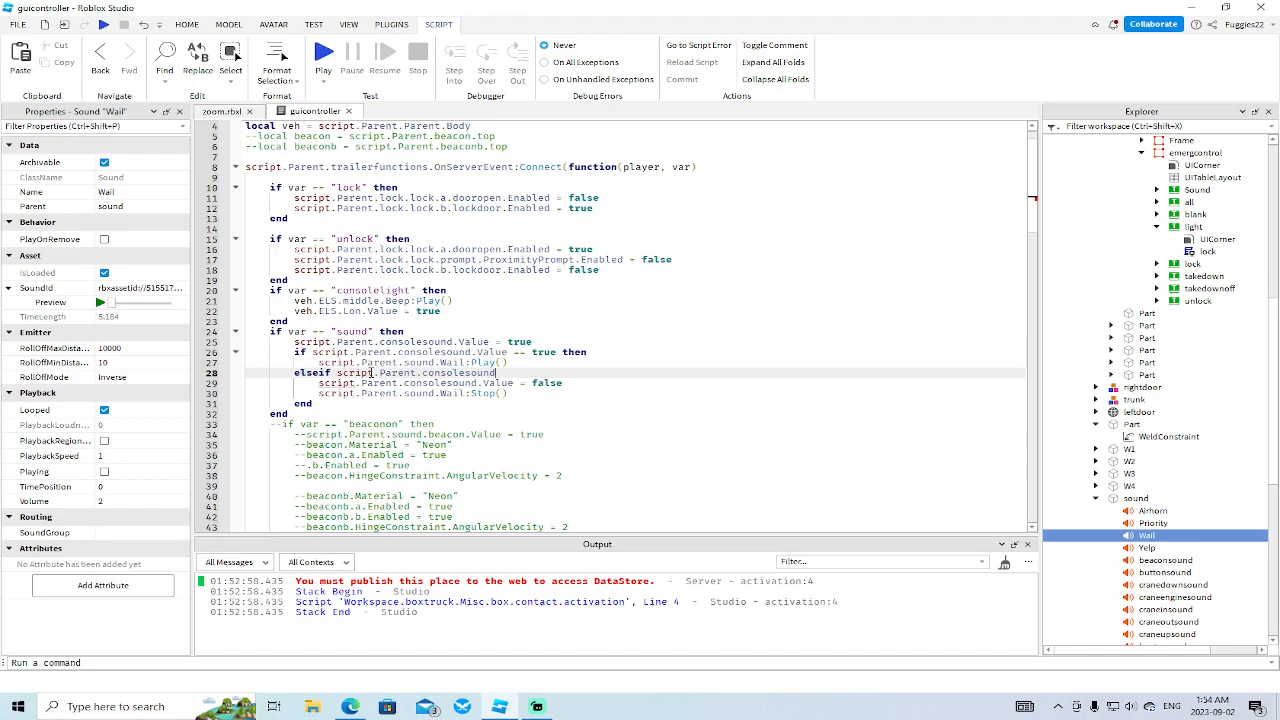
{"action": "type", "text": ".Value == false the"}
- Add wait(20) on a new line directly below script.Parent.sound.Wail:Play()
{"action": "left_click", "coordinate": [513, 362]}
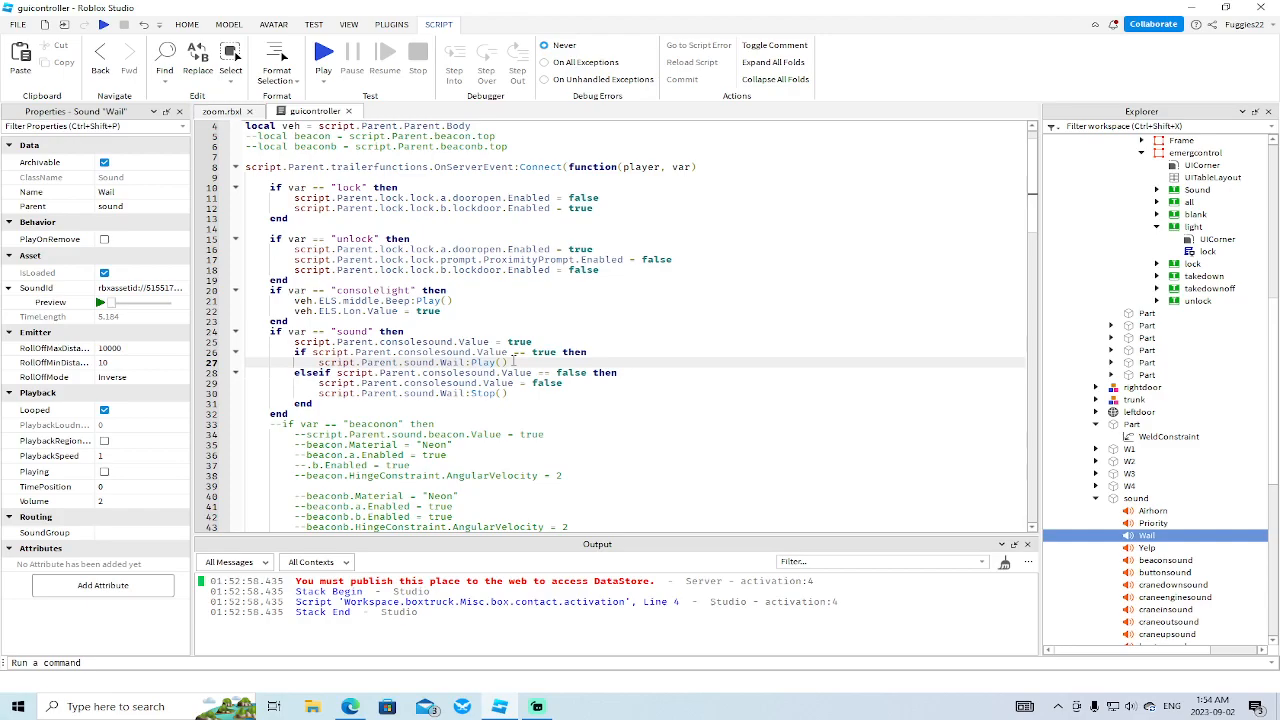
{"action": "key", "text": "Return"}
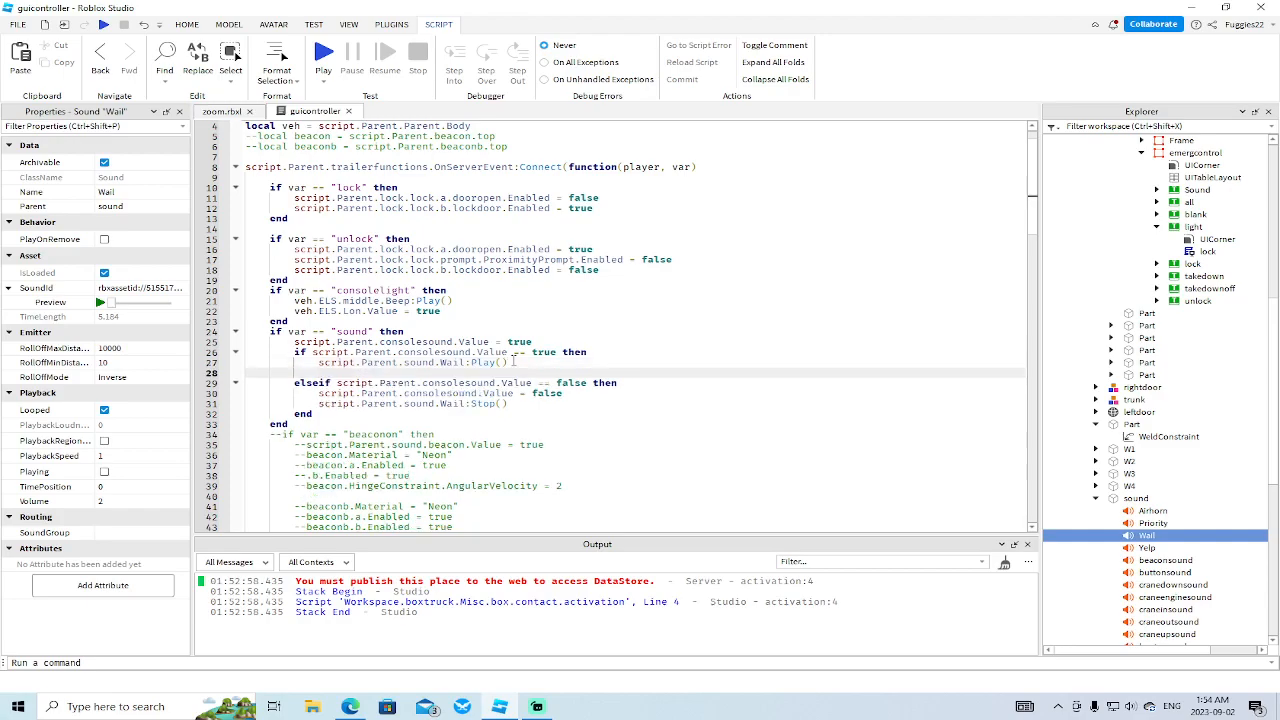
{"action": "type", "text": "wait("}
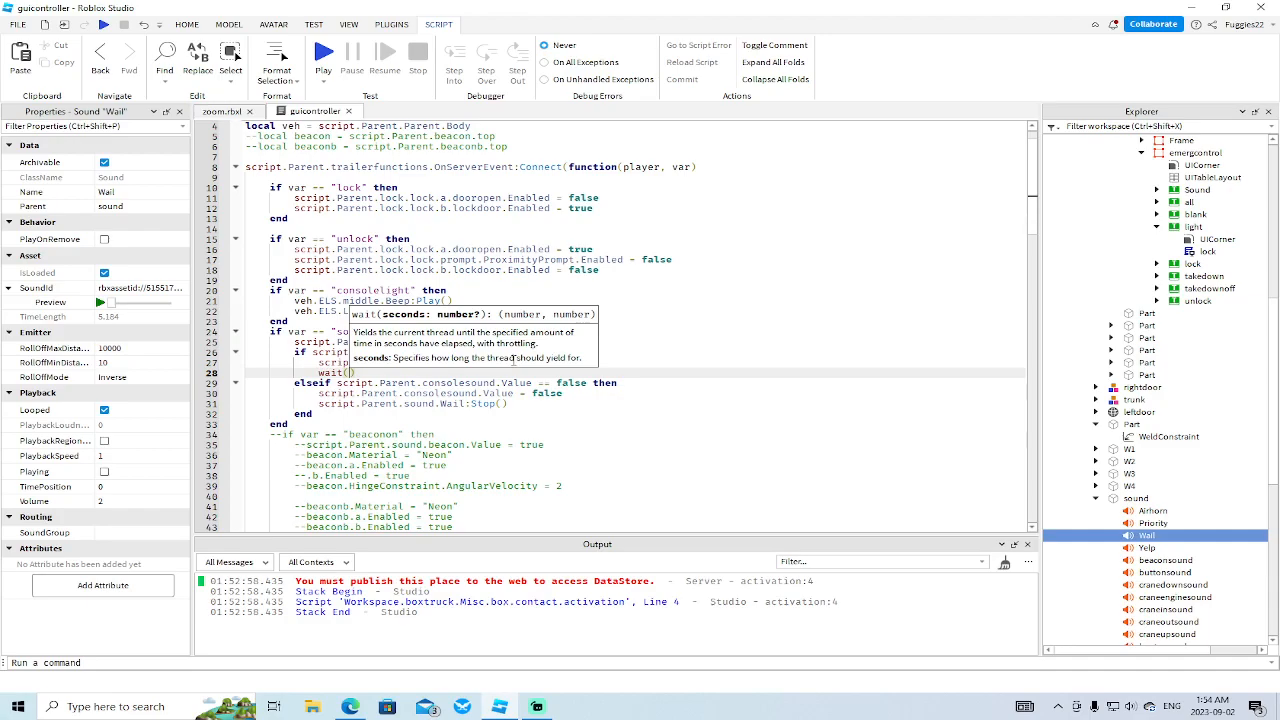
{"action": "type", "text": "20"}
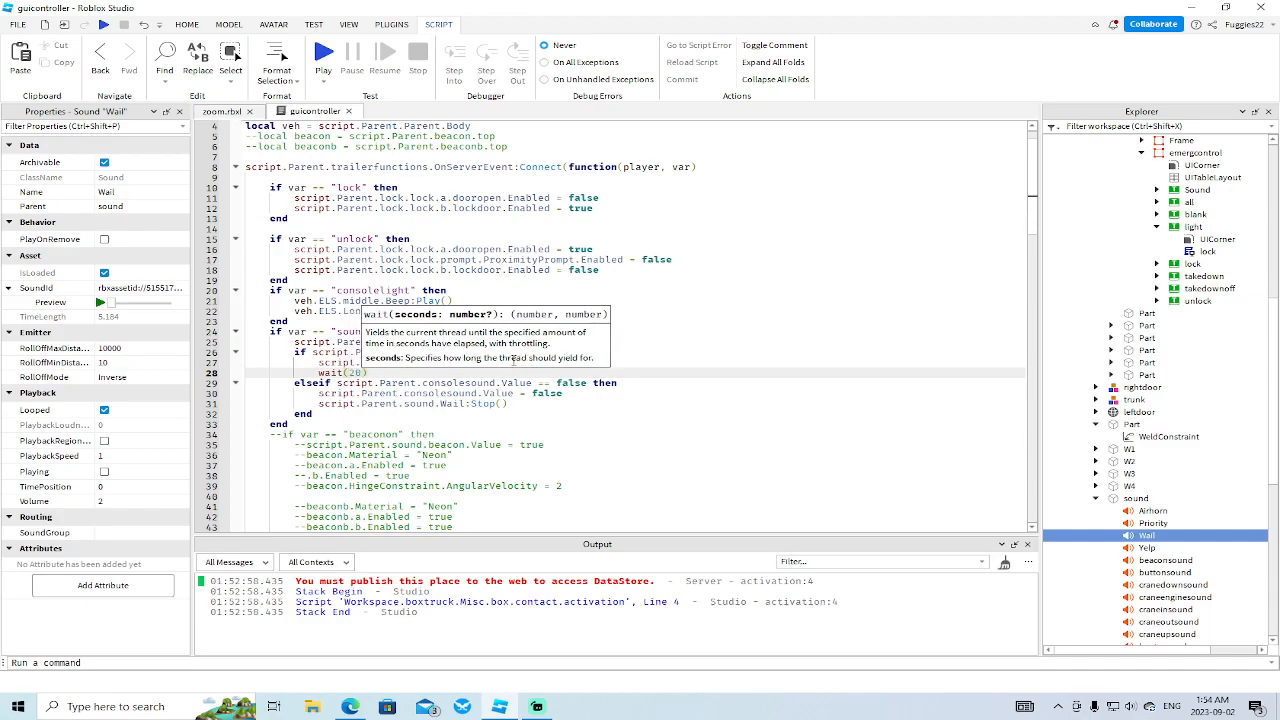
- Copy script.Parent.consolesound.Value = false onto a new line directly below wait(20) in the "sound" block
{"action": "left_click_drag", "start_coordinate": [564, 393], "coordinate": [249, 393]}
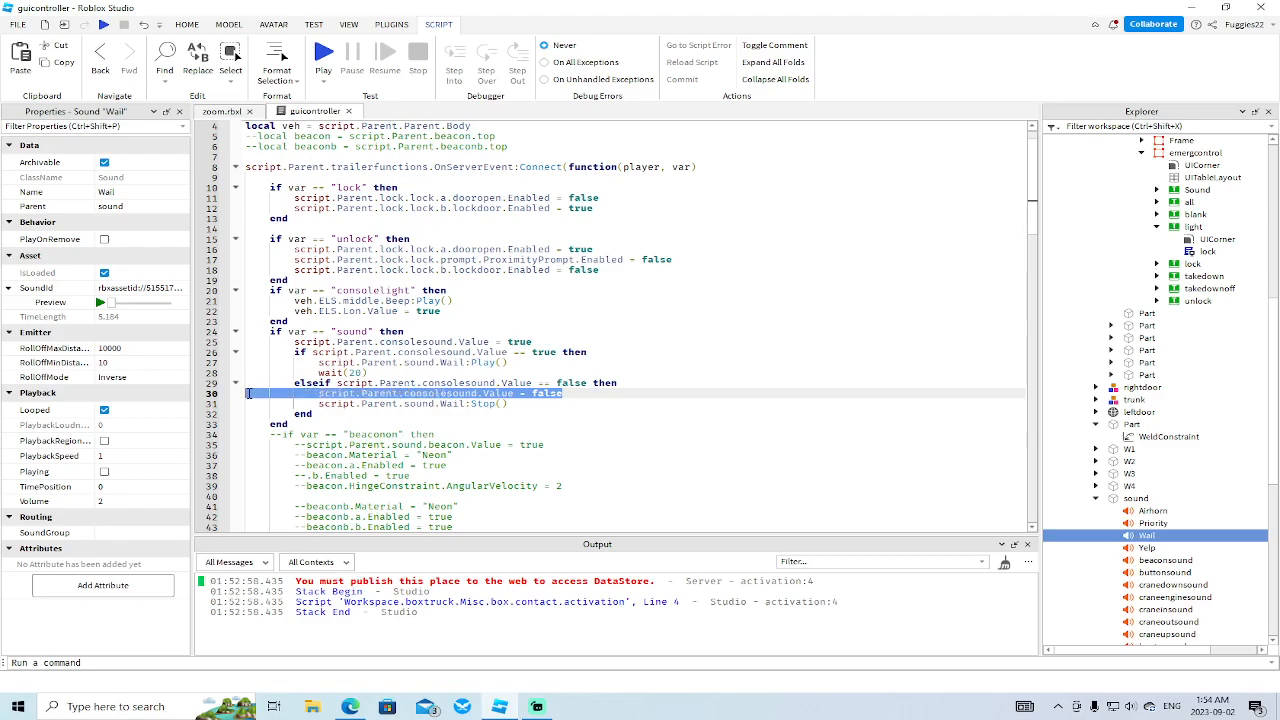
{"action": "left_click", "coordinate": [378, 372]}
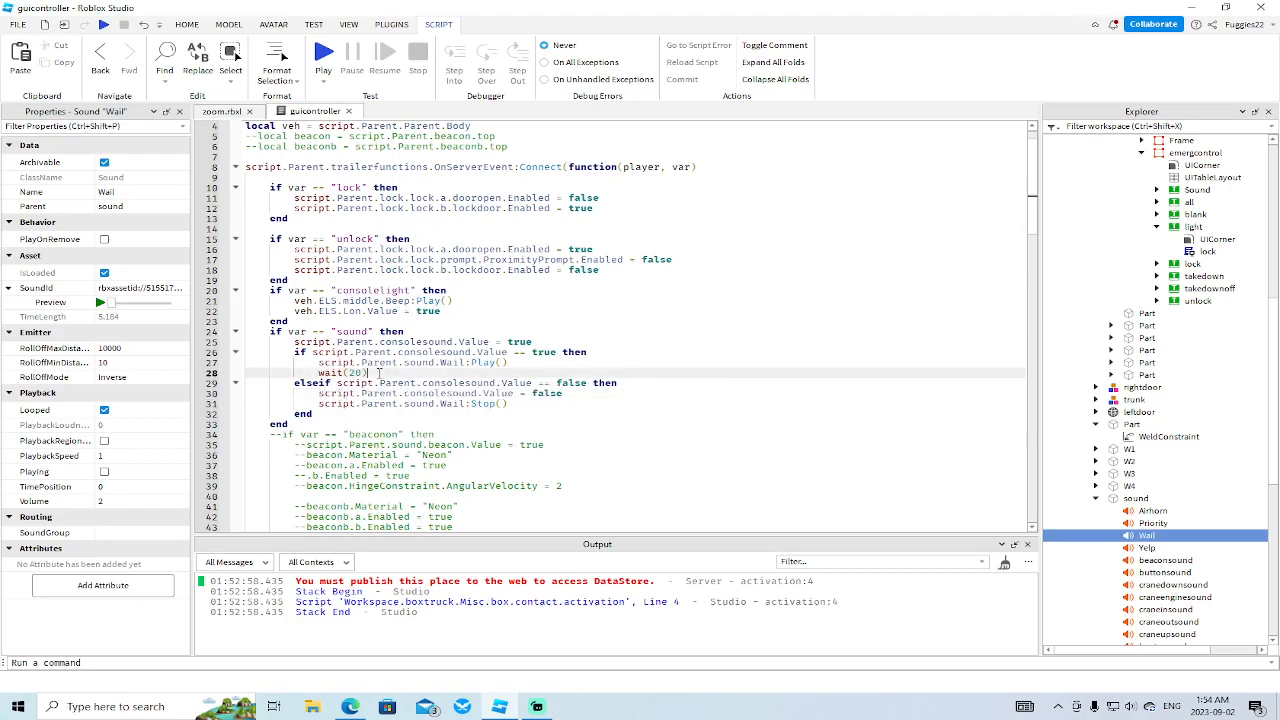
{"action": "key", "text": "Return"}
{"action": "key", "text": "ctrl+v"}
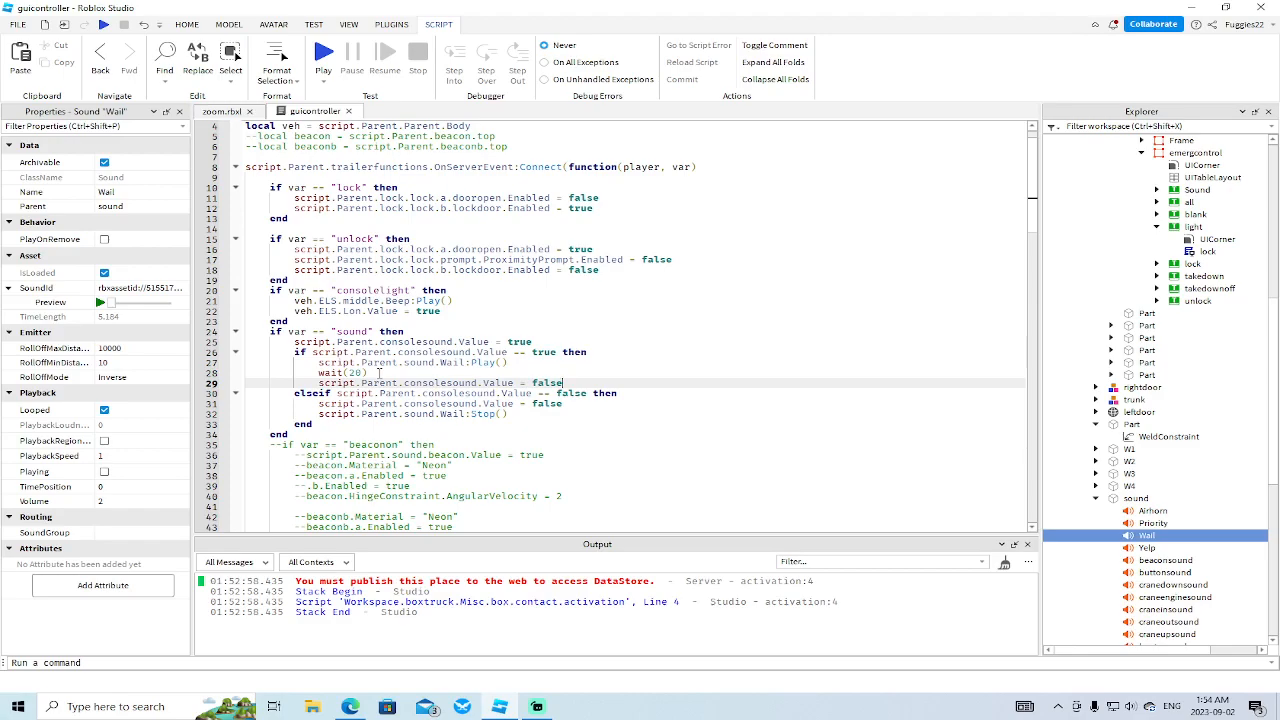
- Copy script.Parent.consolesound.Value = true onto a new line below script.Parent.sound.Wail:Stop() in the elseif branch
{"action": "left_click_drag", "start_coordinate": [540, 342], "coordinate": [246, 345]}
{"action": "key", "text": "ctrl+c"}
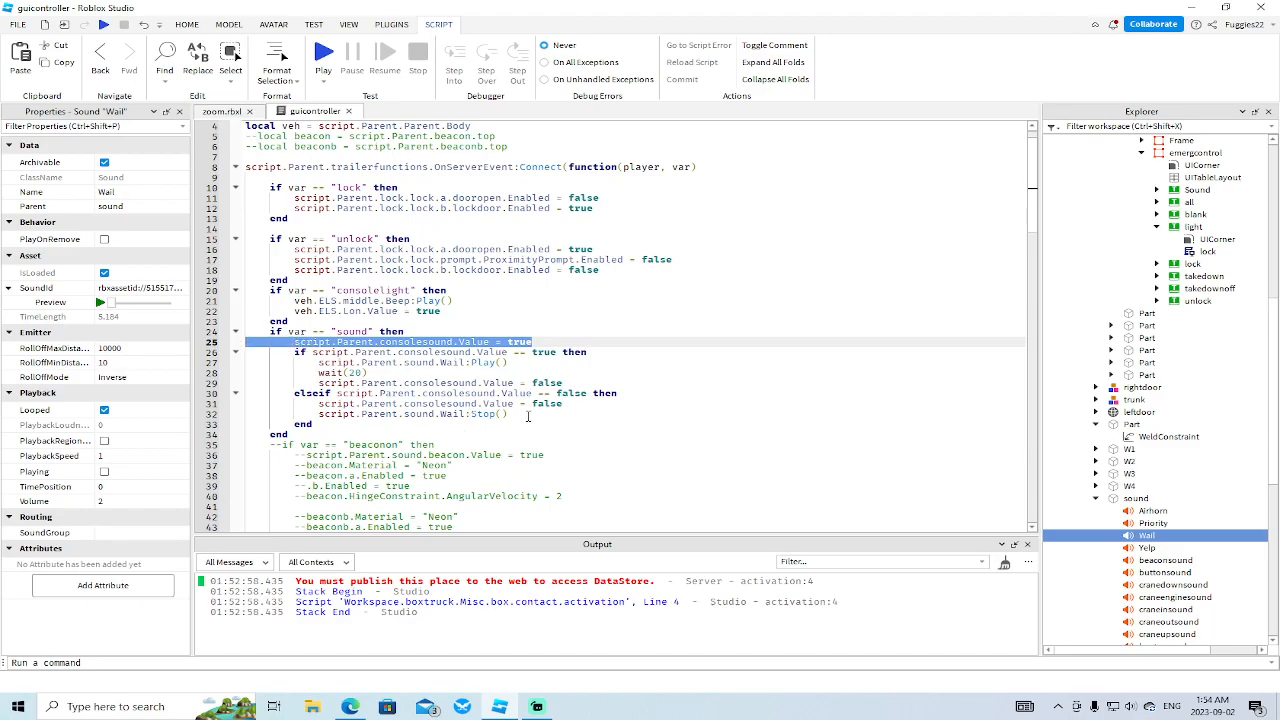
{"action": "left_click", "coordinate": [330, 426]}
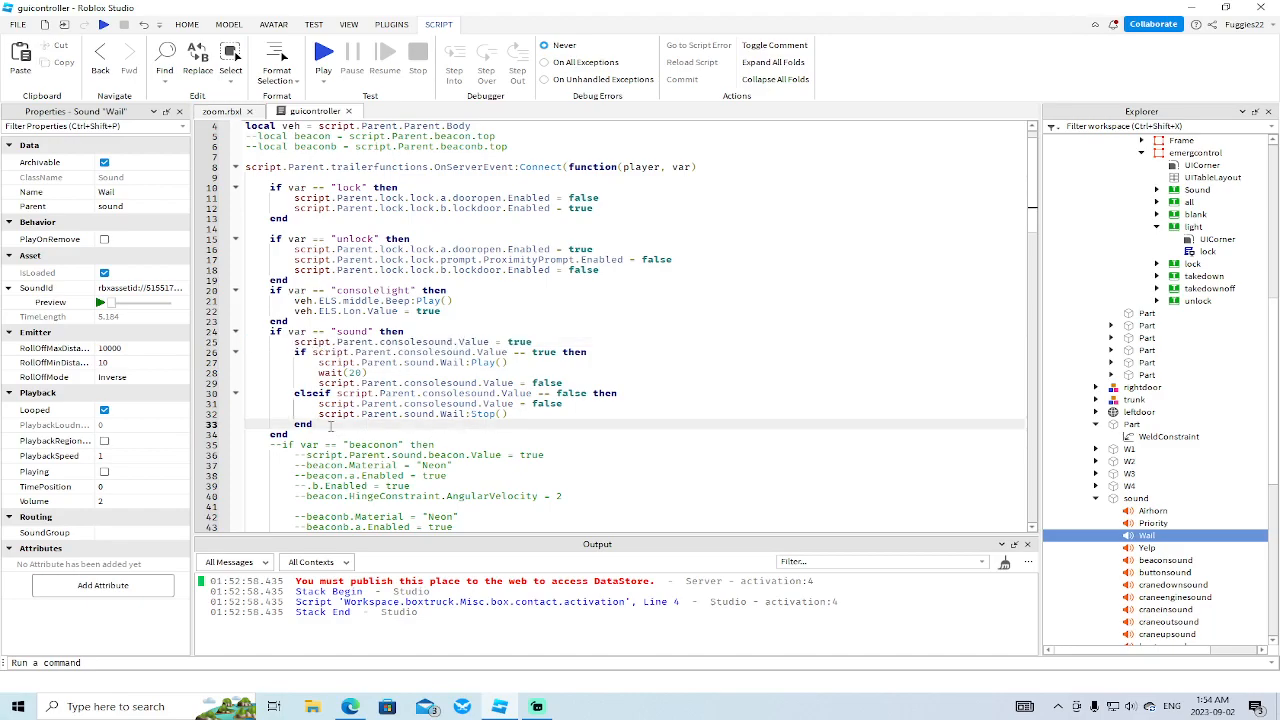
{"action": "left_click", "coordinate": [516, 413]}
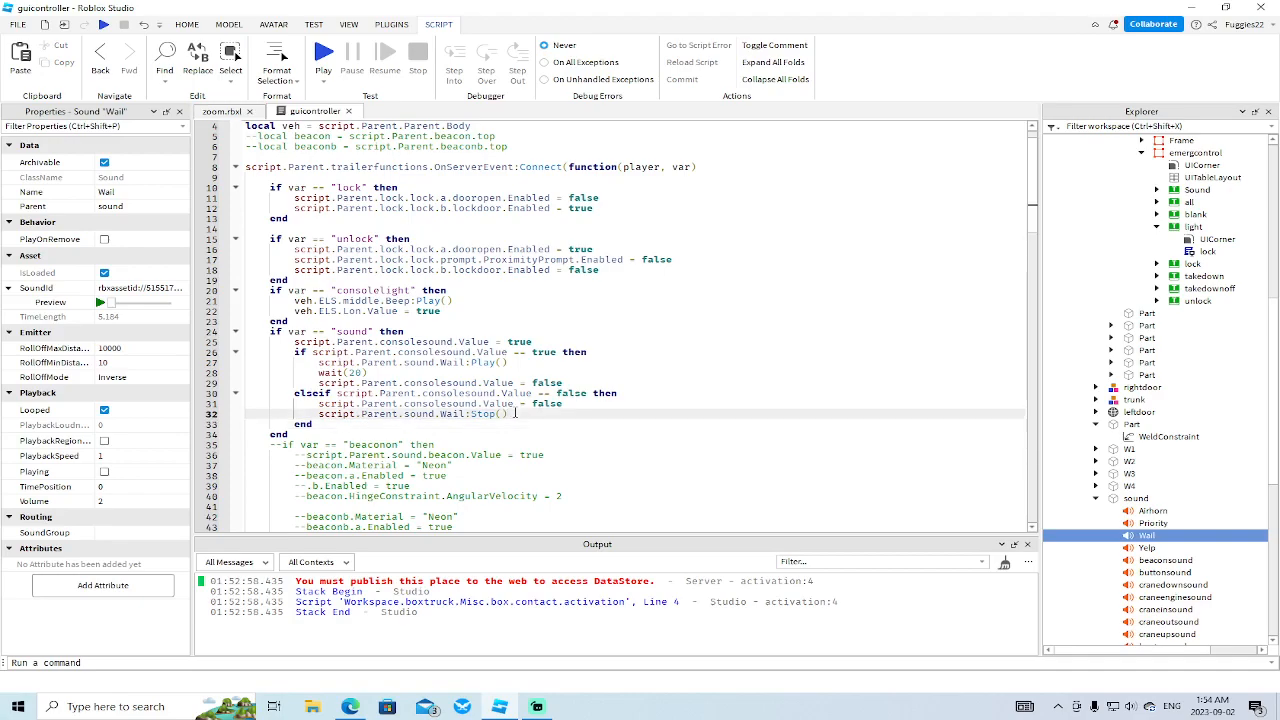
{"action": "key", "text": "Return"}
{"action": "key", "text": "ctrl+v"}
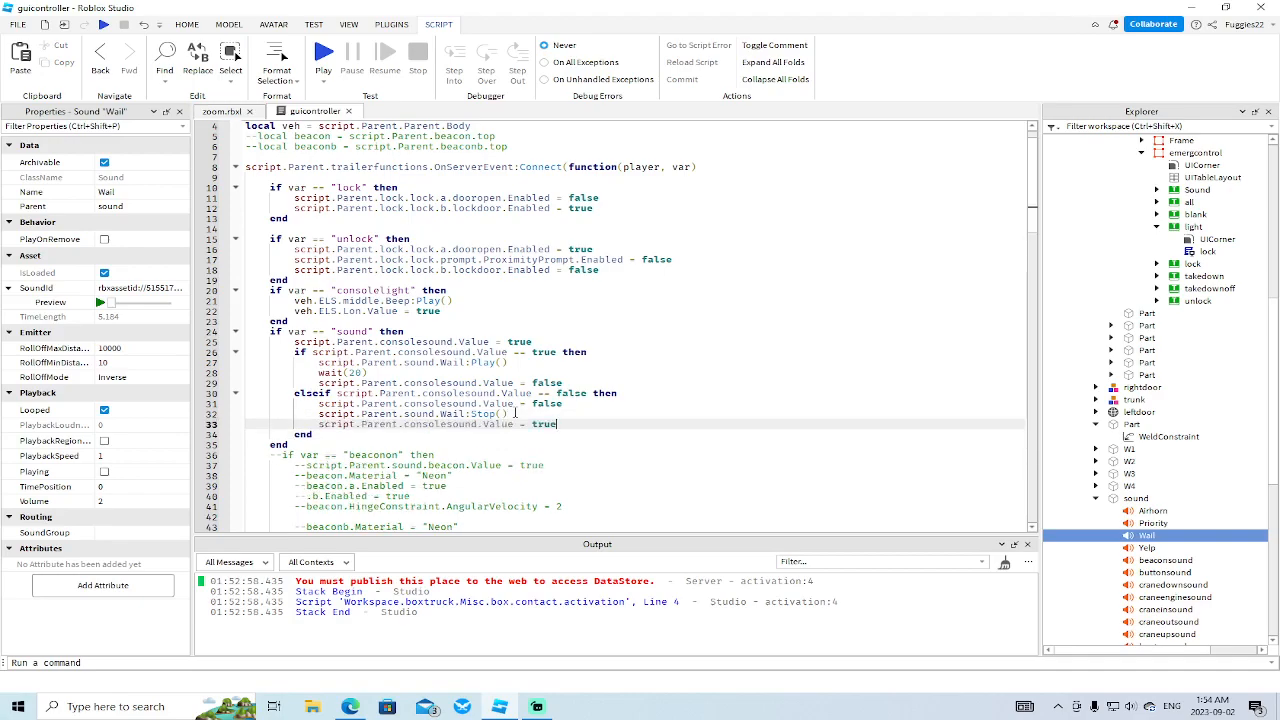
- Playtest the extended consolesound toggle by opening the control GUI at the rescue truck, and stop the test
{"action": "left_click", "coordinate": [104, 25]}
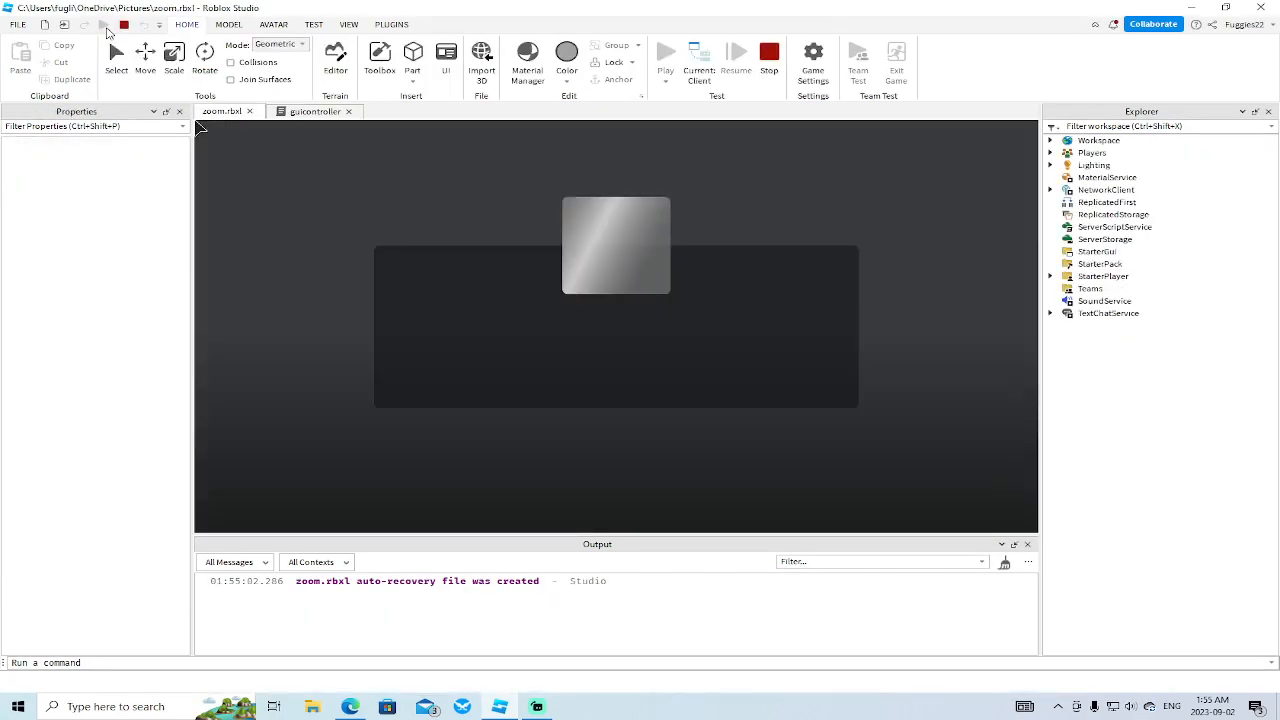
{"action": "key", "text": "Left"}
{"action": "key", "text": "w"}
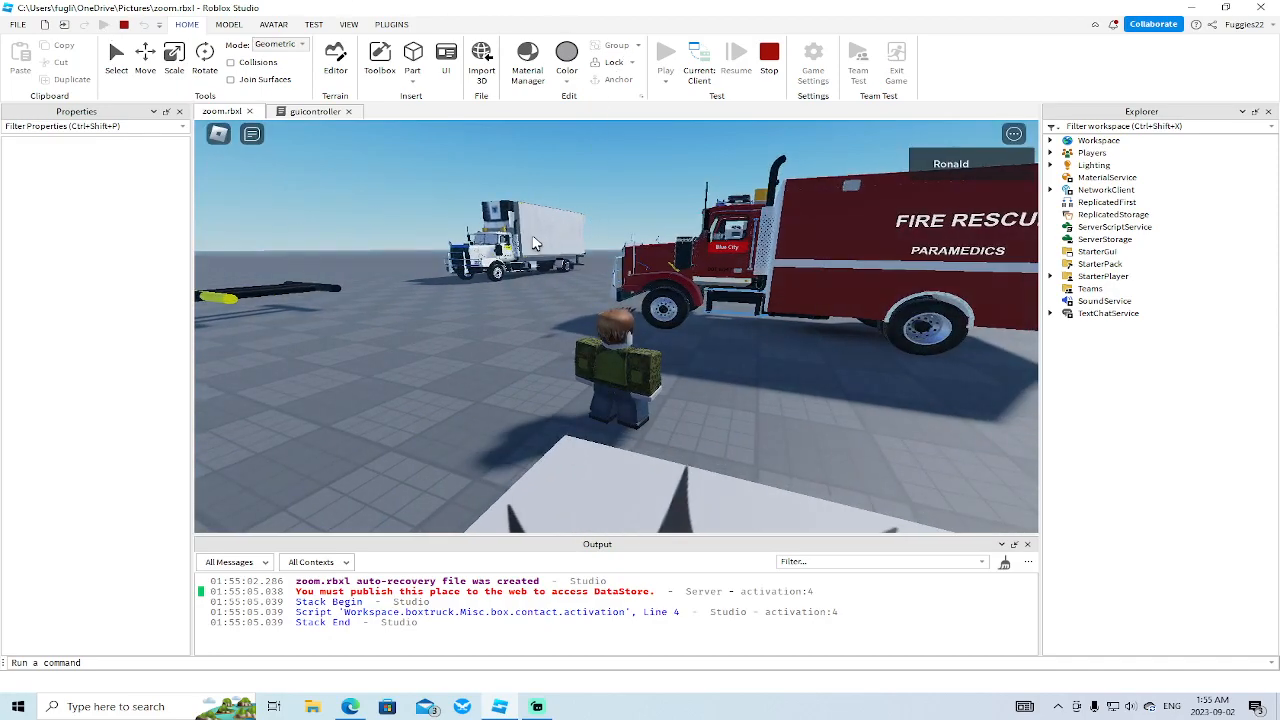
{"action": "key", "text": "w"}
{"action": "key", "text": "x"}
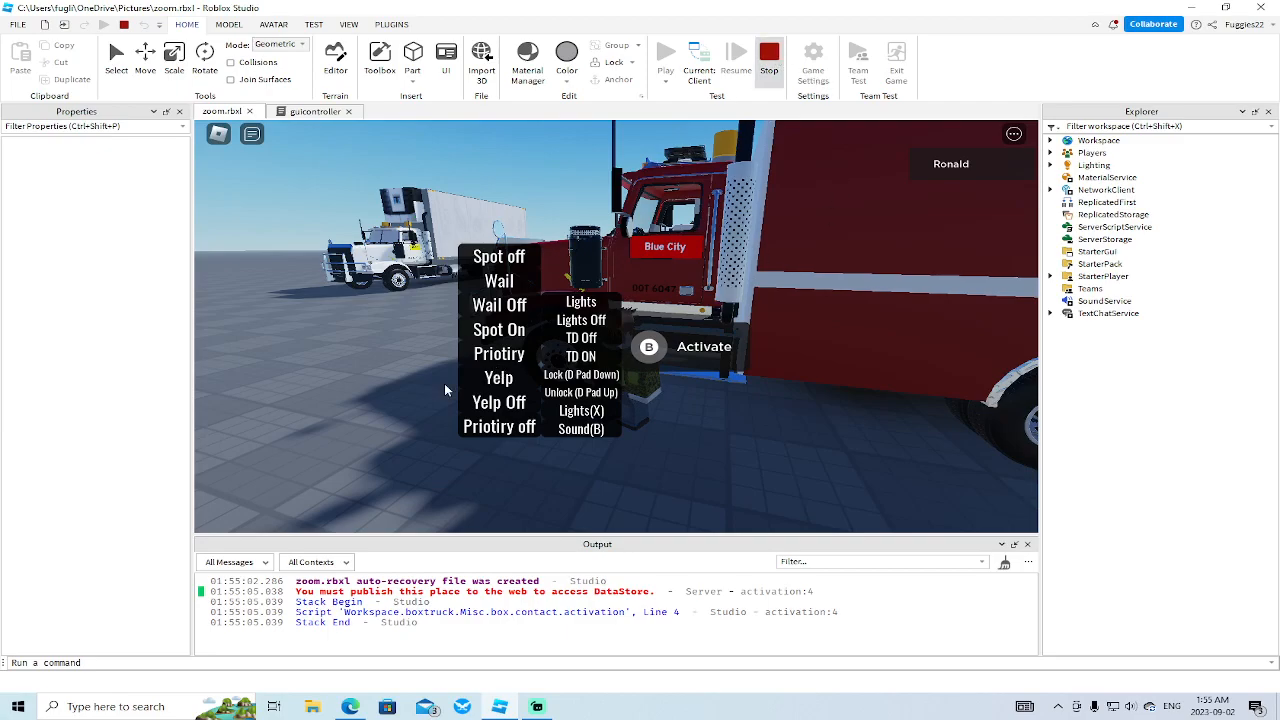
{"action": "key", "text": "shift+F5"}
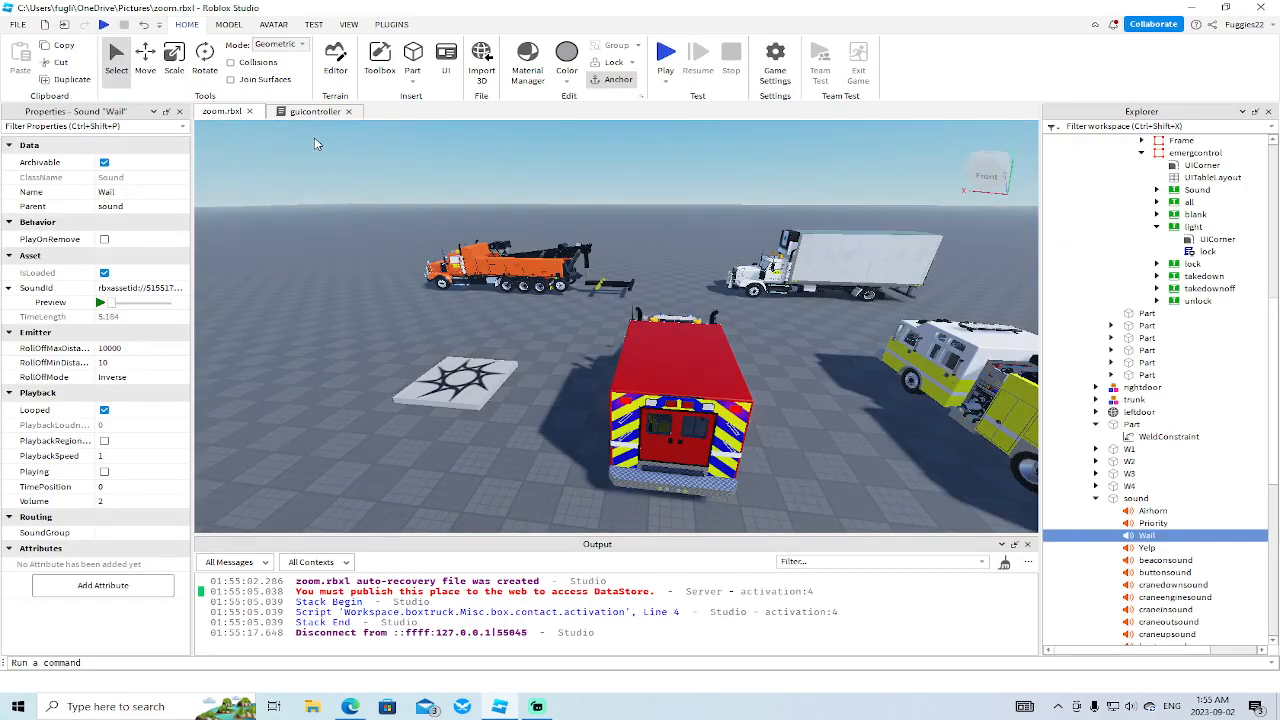
- In guicontroller's "sound" block, delete the whole elseif branch with its end and the consolesound line below wait(20)
{"action": "left_click", "coordinate": [315, 112]}
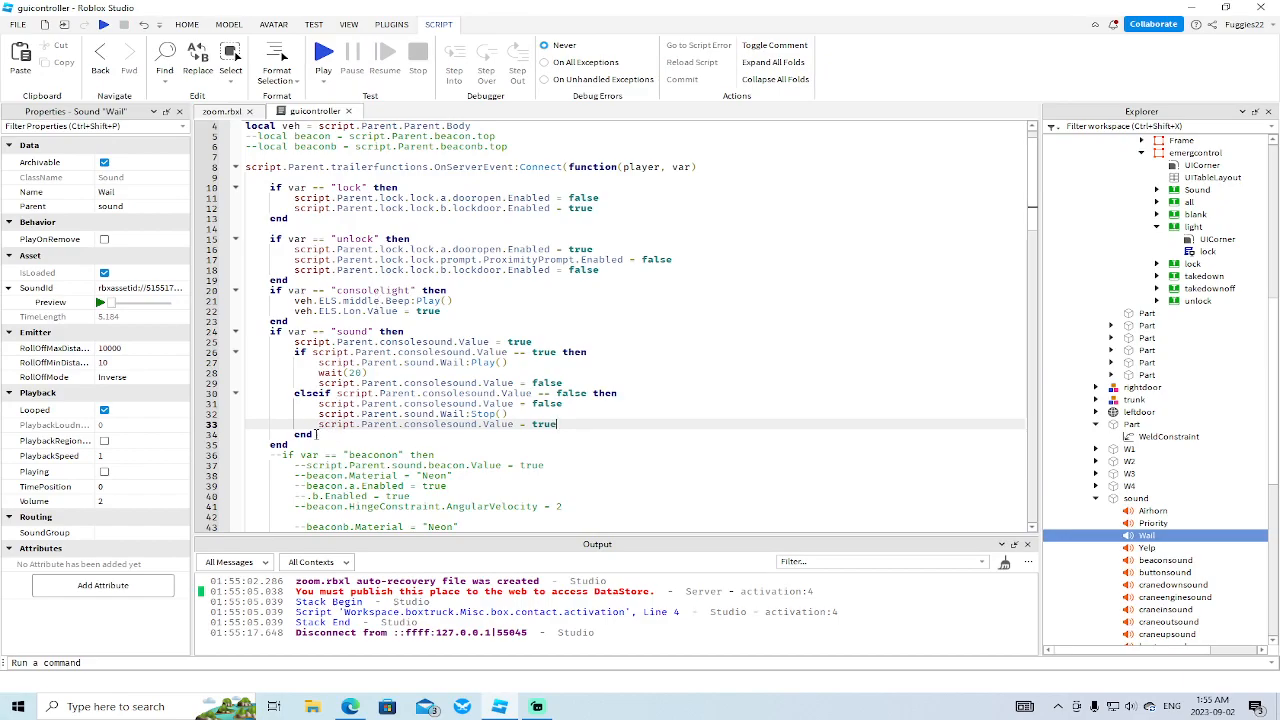
{"action": "left_click_drag", "start_coordinate": [318, 436], "coordinate": [249, 393]}
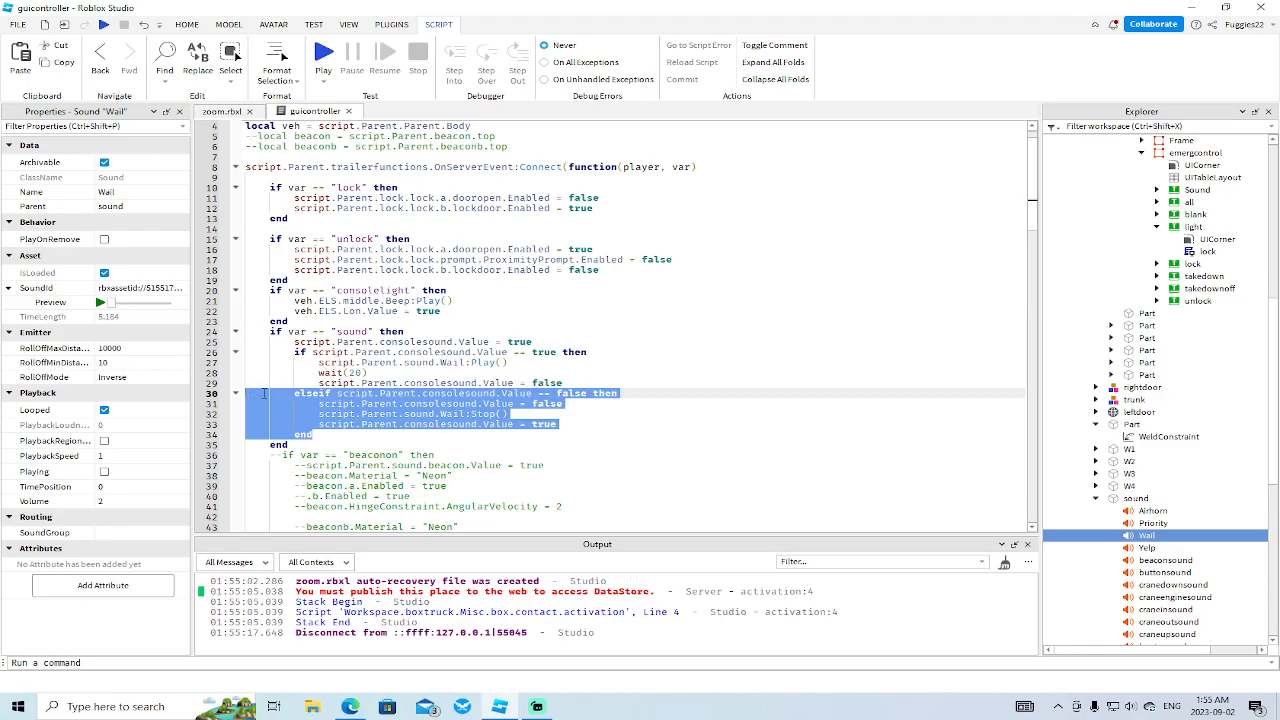
{"action": "key", "text": "BackSpace"}
{"action": "left_click", "coordinate": [567, 383]}
{"action": "left_click_drag", "start_coordinate": [567, 383], "coordinate": [245, 383]}
{"action": "key", "text": "BackSpace"}
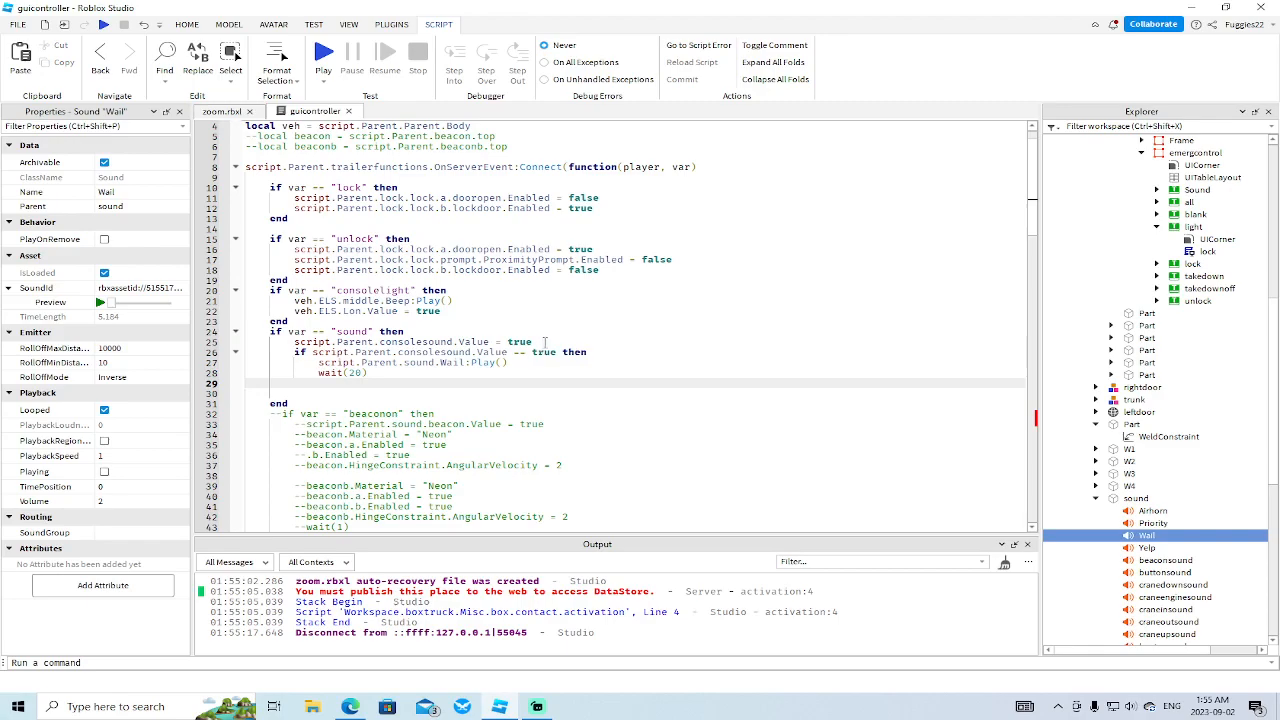
- Remove the remaining consolesound assignment and if condition from the "sound" block, and delete the consolesound value from Misc
{"action": "left_click_drag", "start_coordinate": [587, 352], "coordinate": [262, 346]}
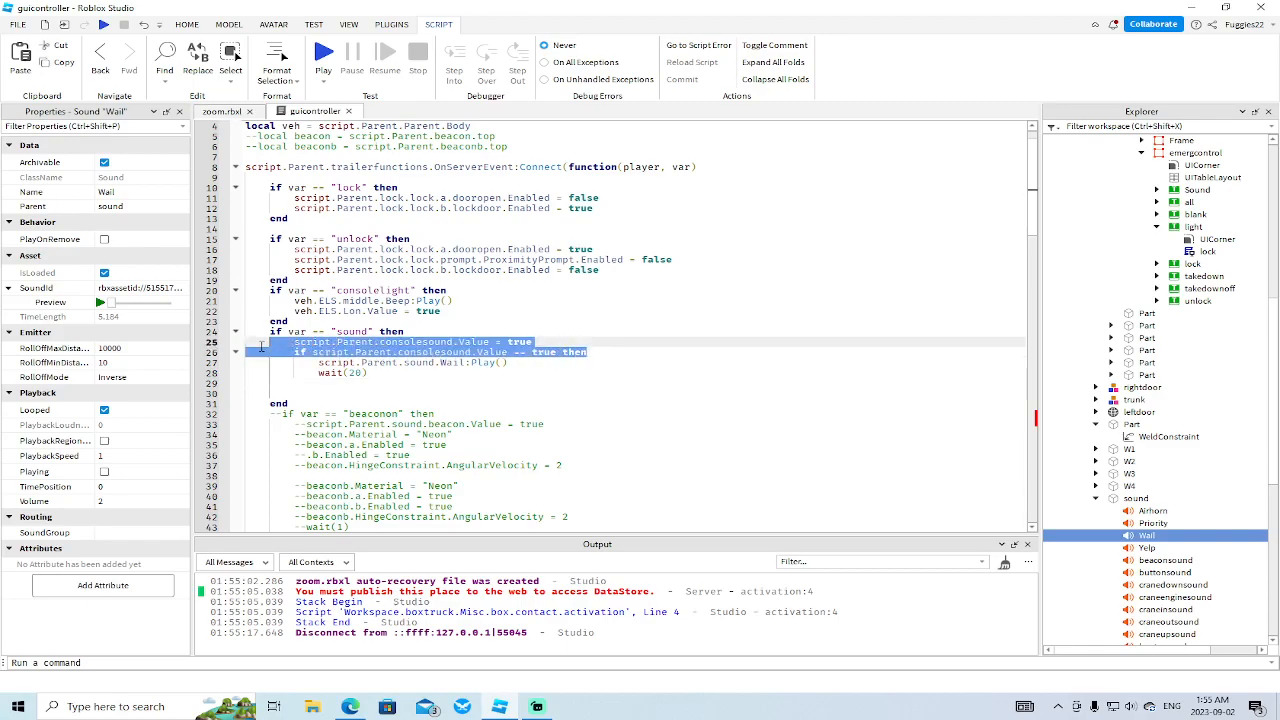
{"action": "key", "text": "BackSpace"}
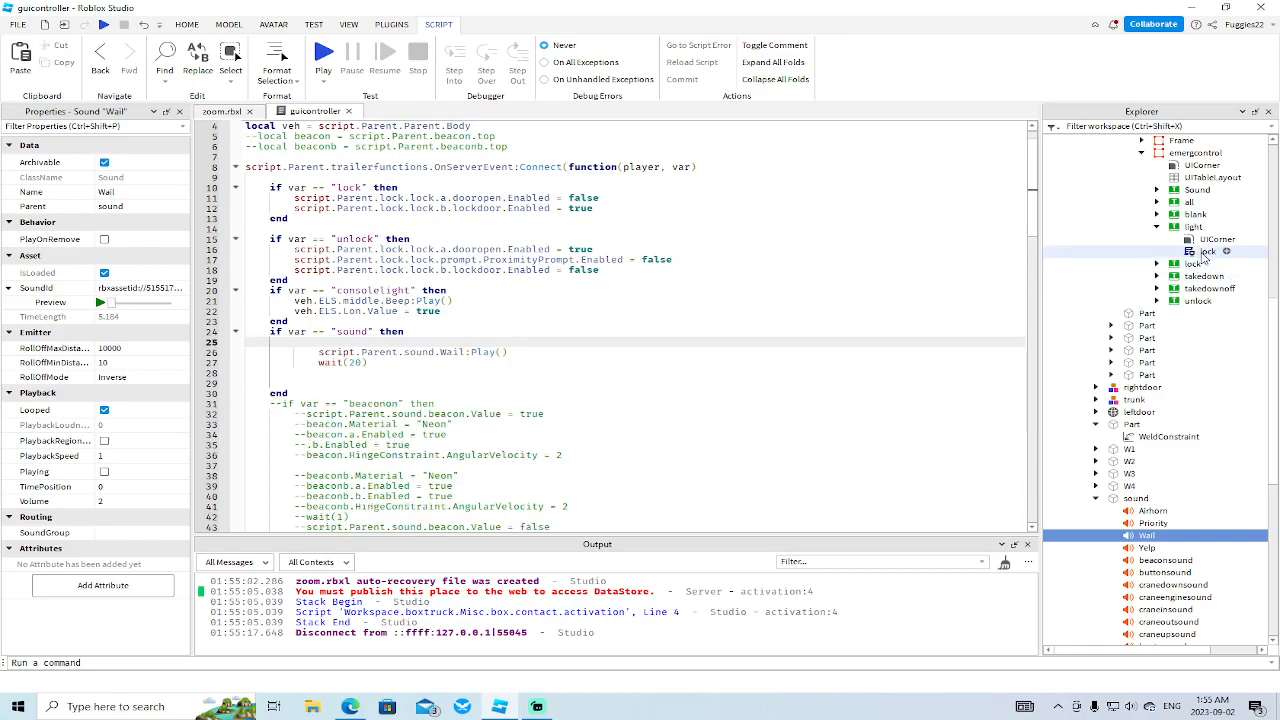
{"action": "scroll", "coordinate": [1183, 371], "scroll_direction": "up", "scroll_amount": 8}
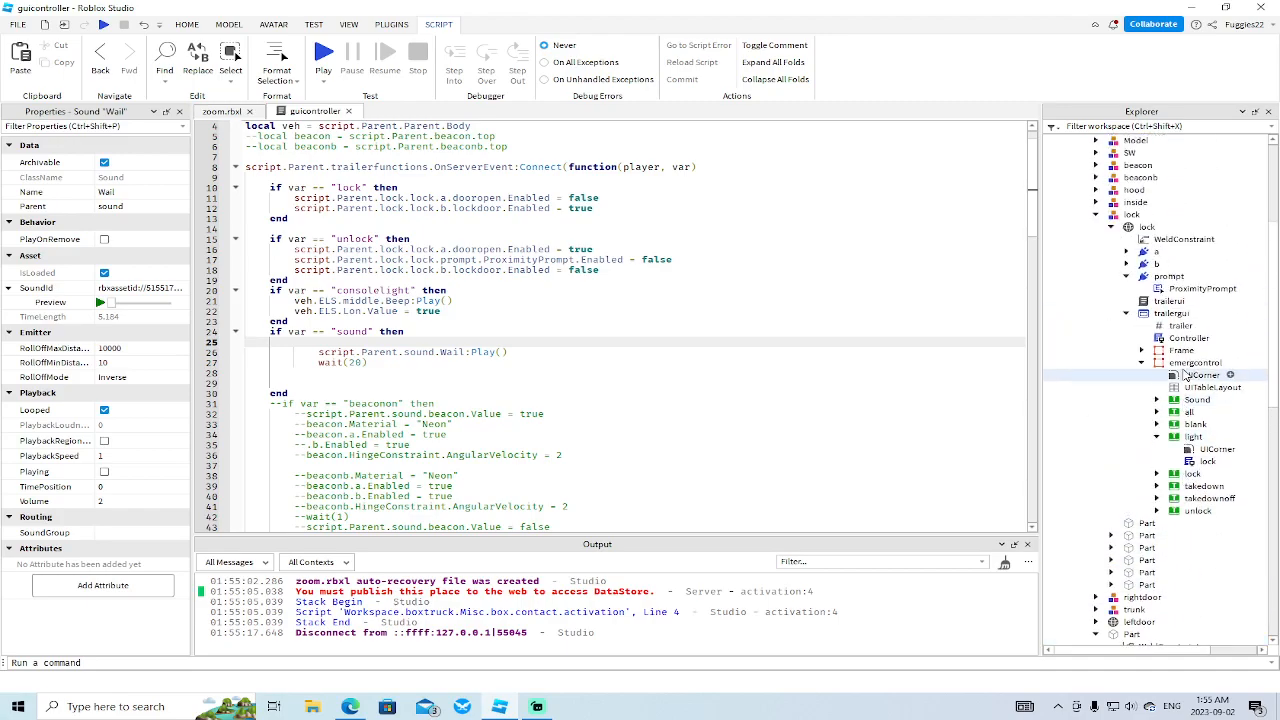
{"action": "scroll", "coordinate": [1175, 345], "scroll_direction": "up", "scroll_amount": 4}
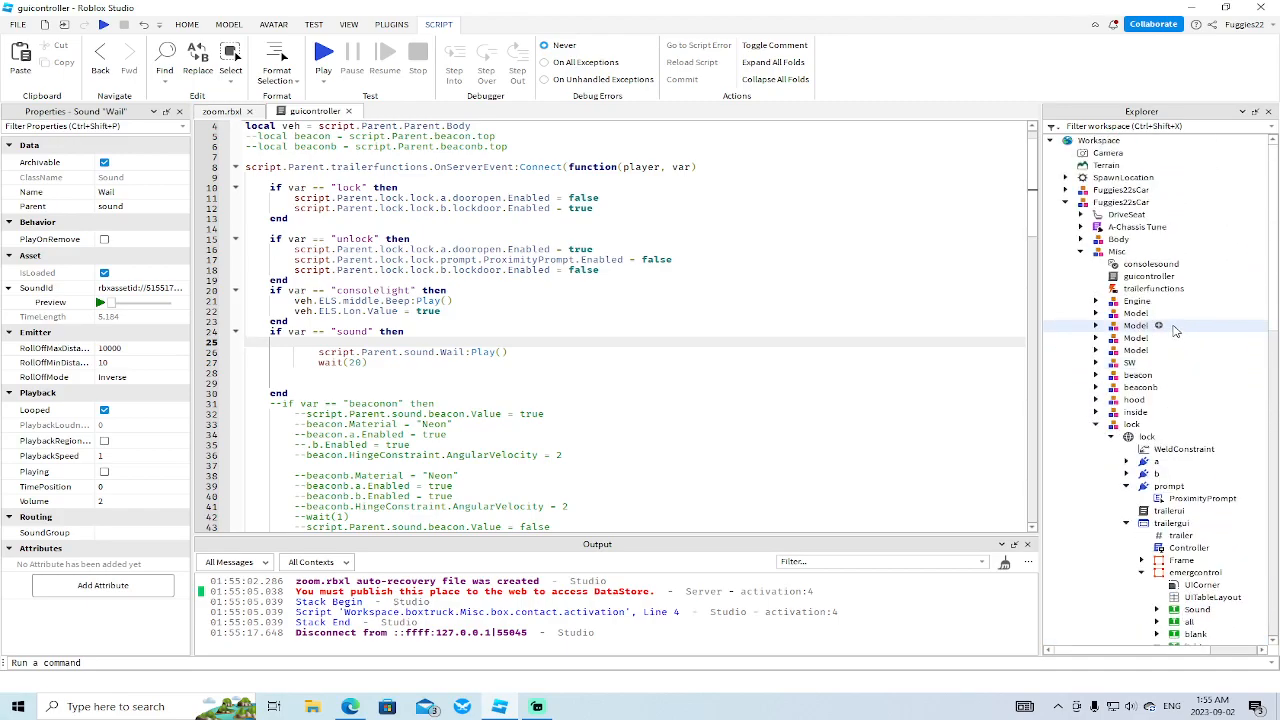
{"action": "left_click", "coordinate": [1152, 276]}
{"action": "left_click", "coordinate": [353, 342]}
{"action": "key", "text": "BackSpace"}
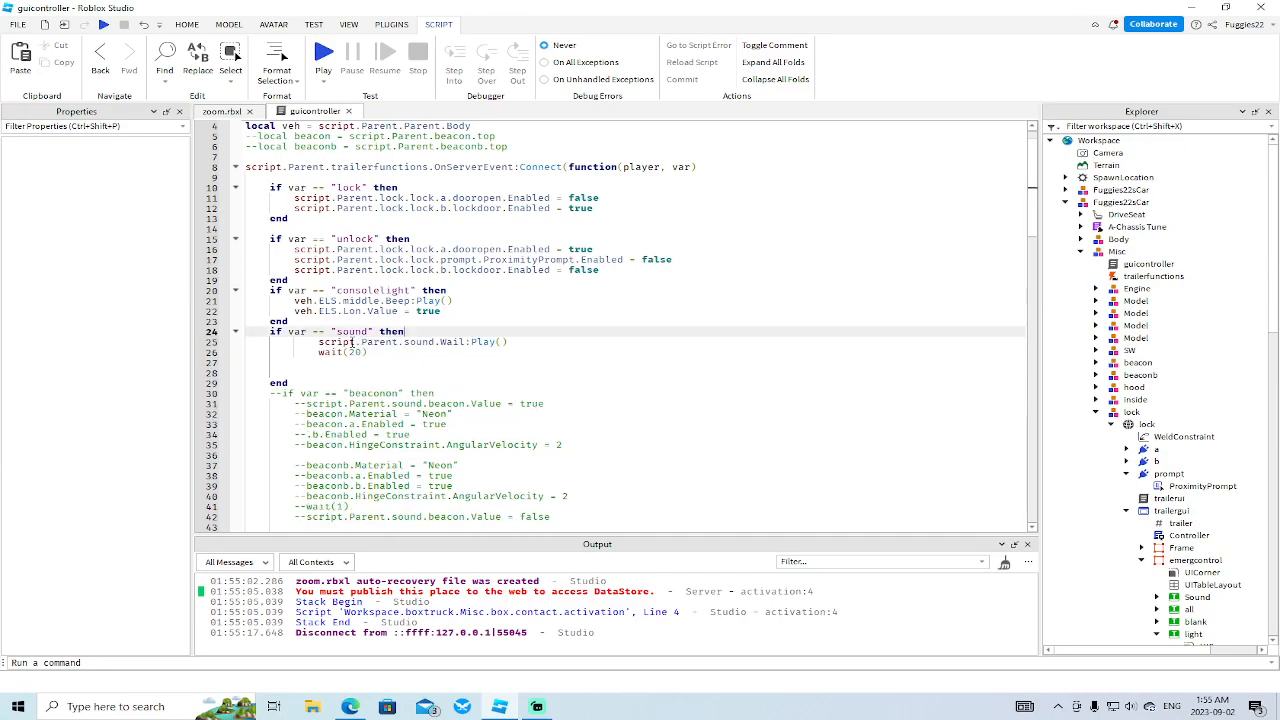
- Add script.Parent.sound.Wail:Stop() on a new line directly below wait(20) in the "sound" block
{"action": "left_click", "coordinate": [373, 353]}
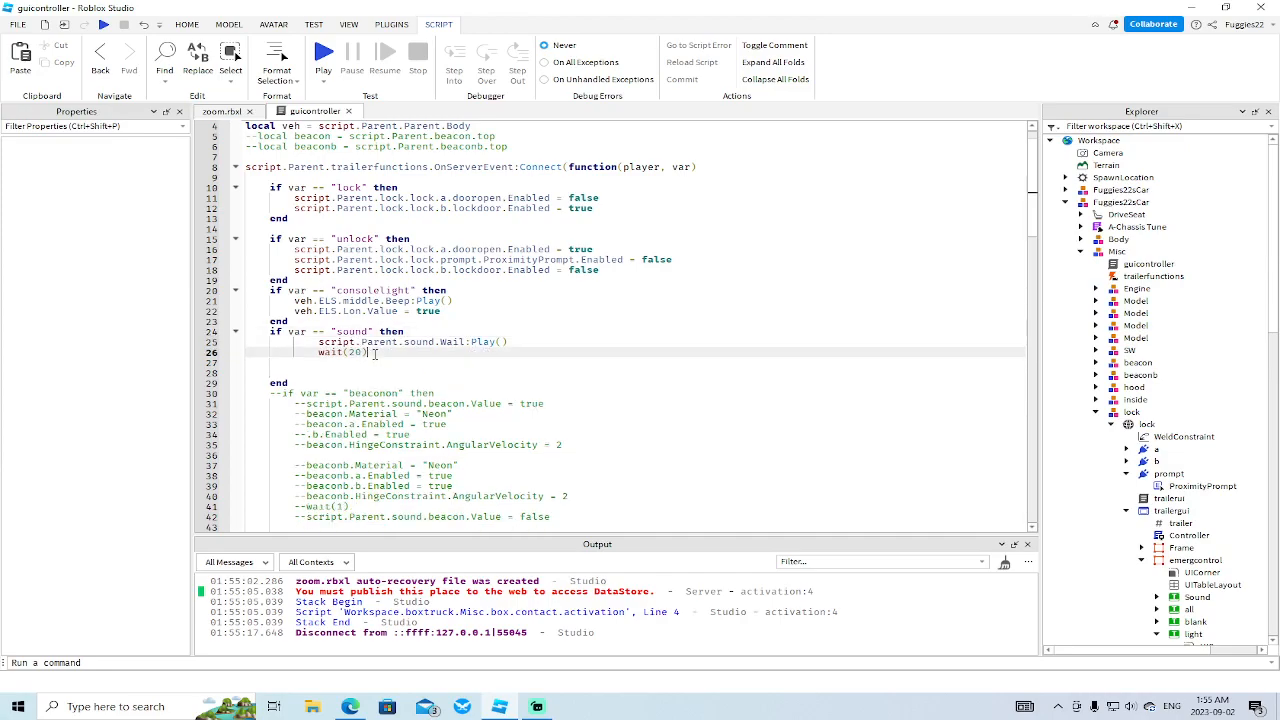
{"action": "key", "text": "Return"}
{"action": "type", "text": "script"}
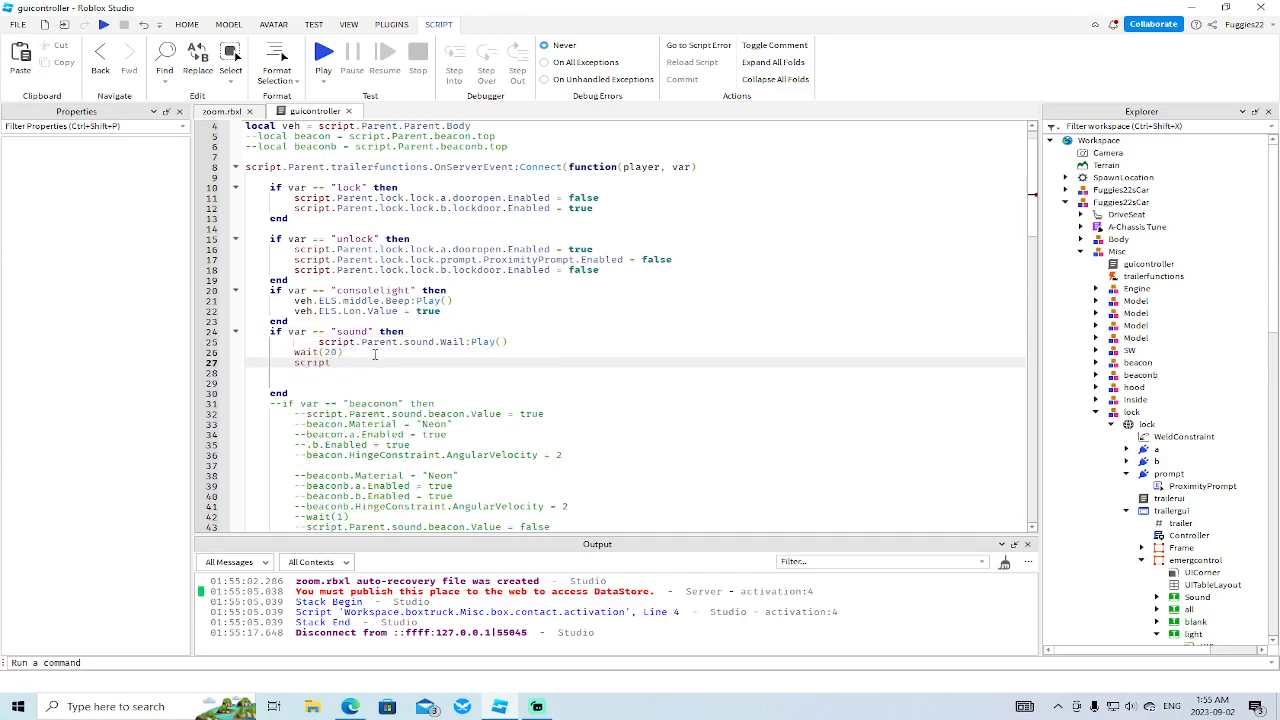
{"action": "type", "text": ".Parent.s"}
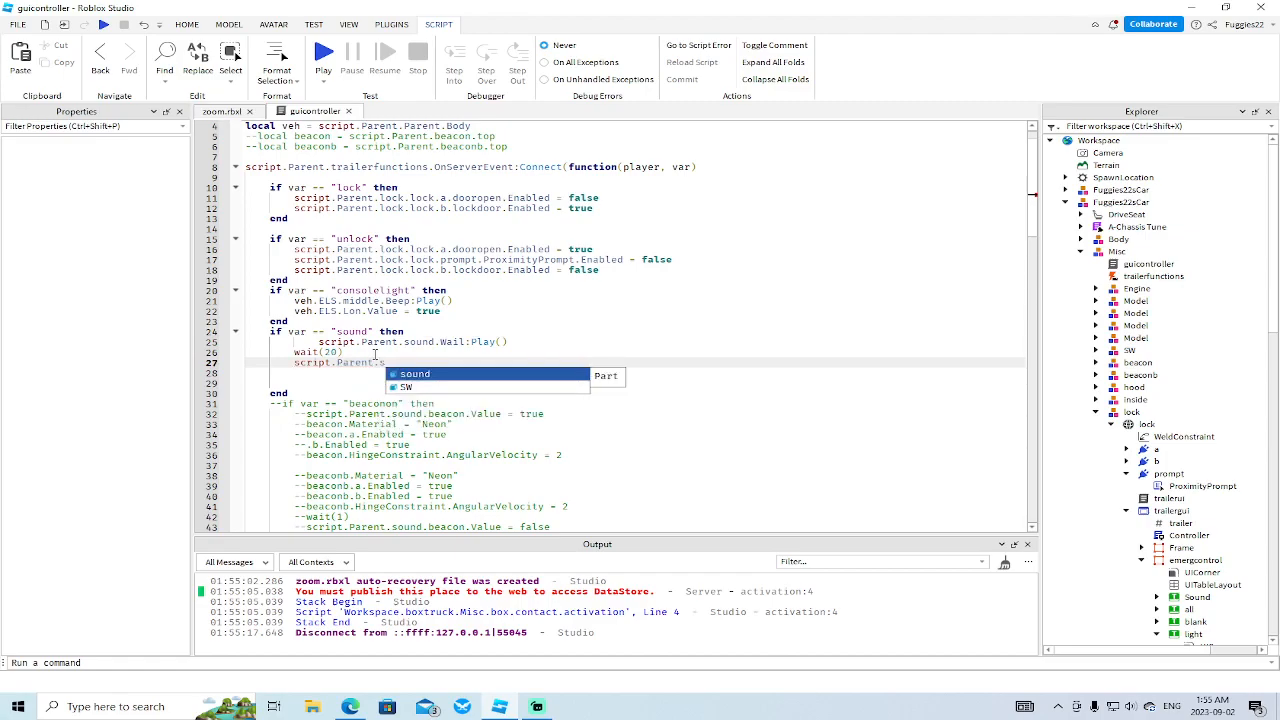
{"action": "key", "text": "Tab"}
{"action": "type", "text": ".Wail"}
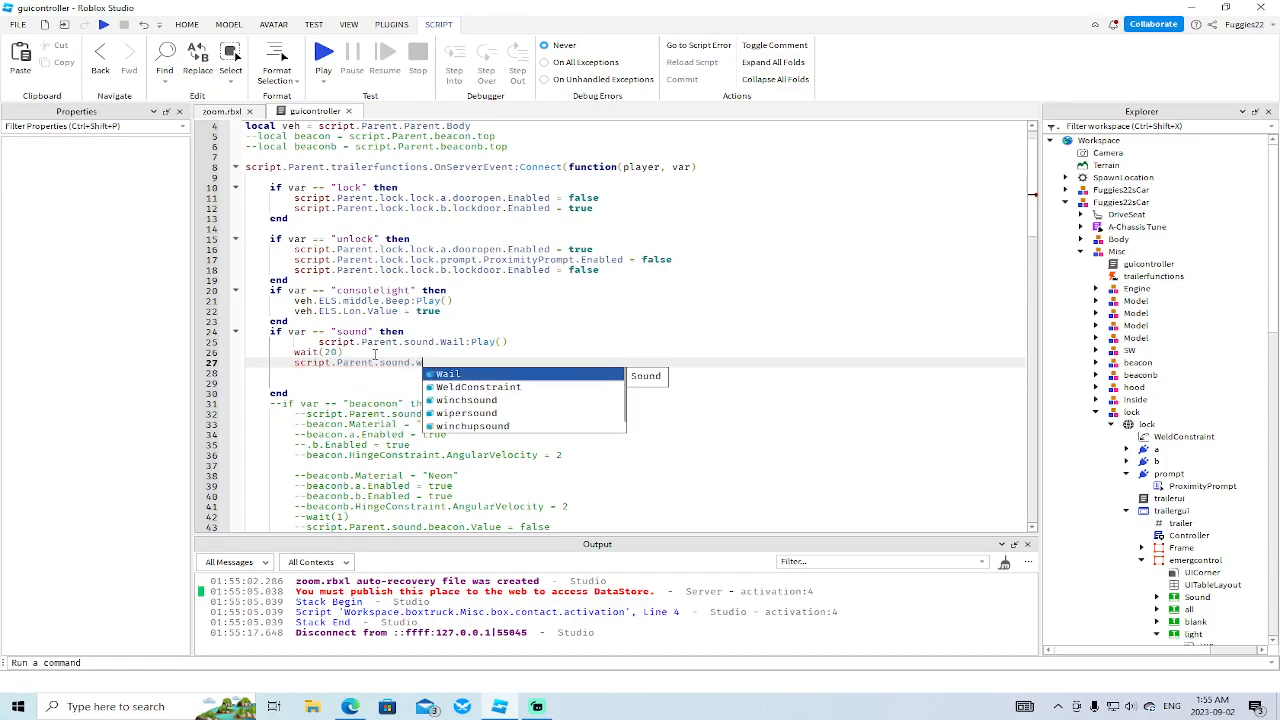
{"action": "type", "text": ":Stop()"}
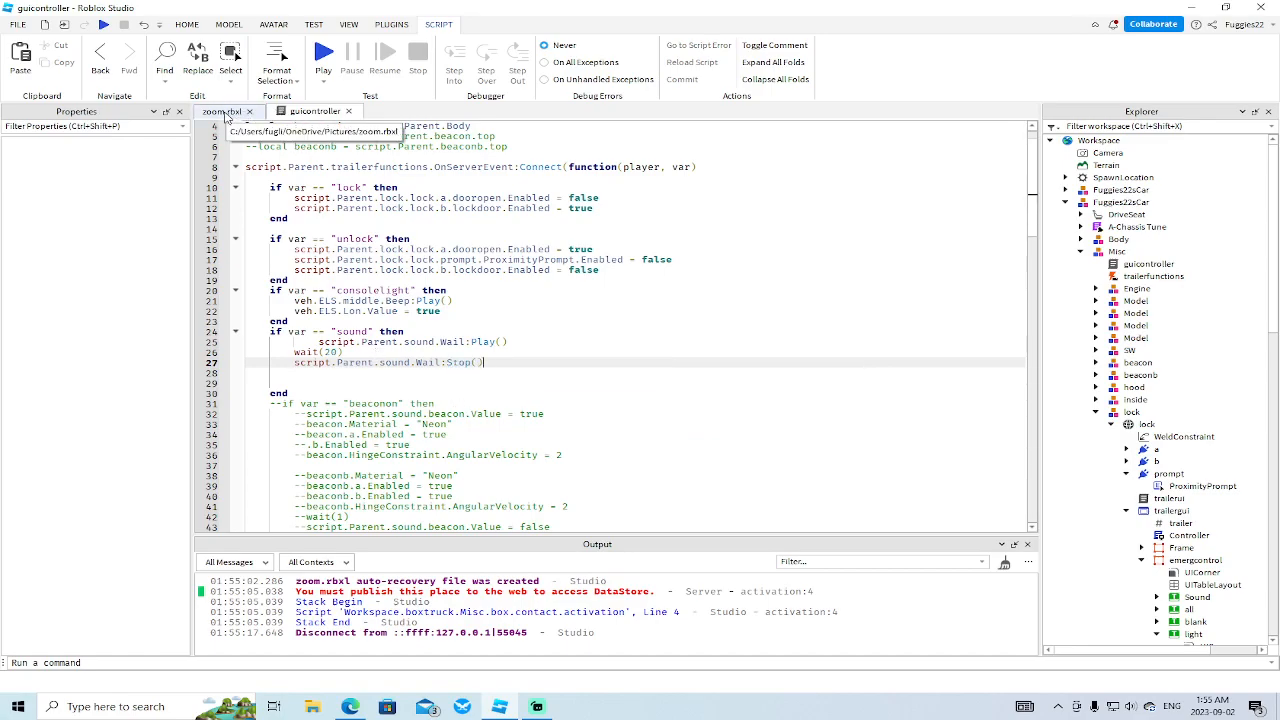
- Set the wait between Wail:Play() and Wail:Stop() to 5.5 seconds
{"action": "left_click", "coordinate": [340, 352]}
{"action": "key", "text": "BackSpace"}
{"action": "key", "text": "BackSpace"}
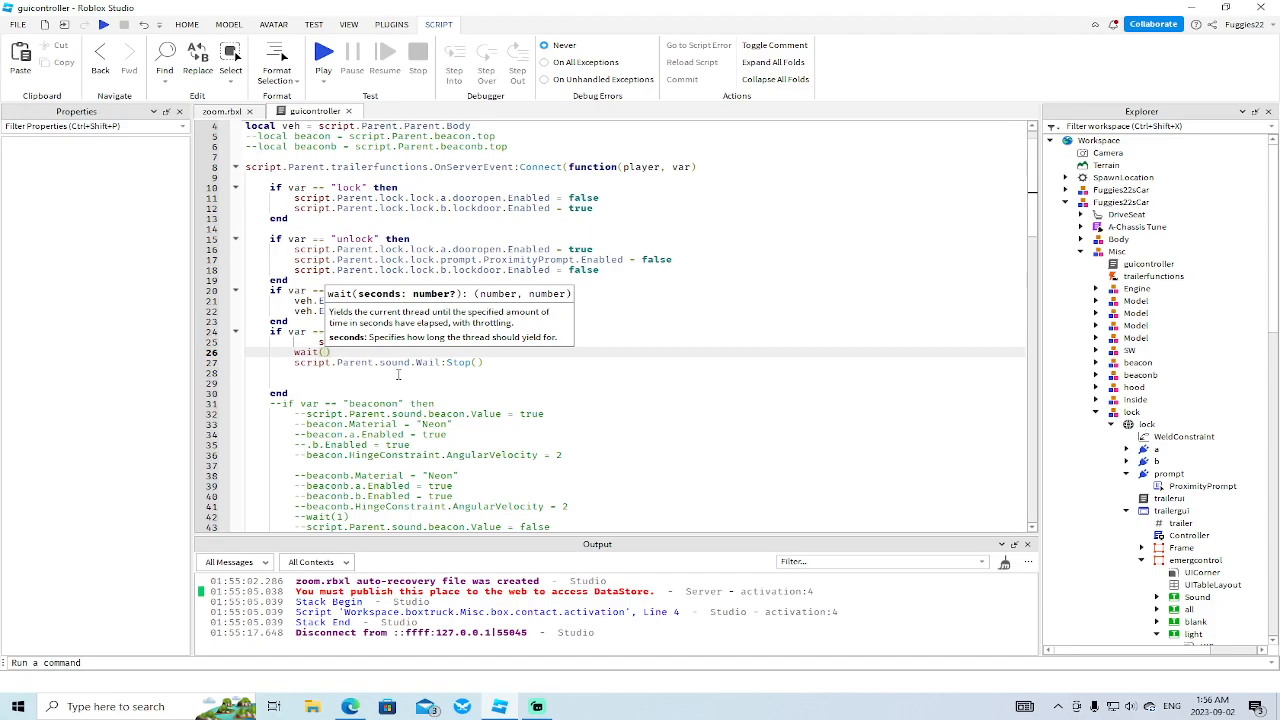
{"action": "type", "text": "5.5"}
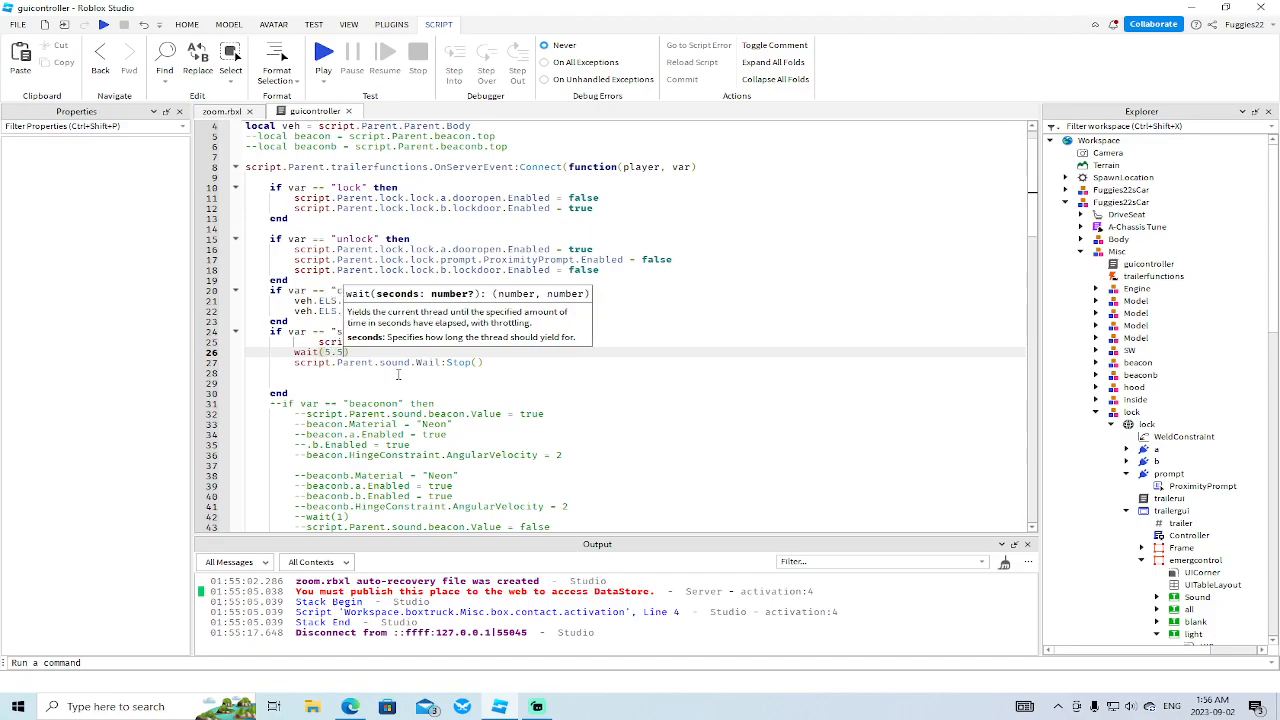
- Playtest the timed Wail siren using the control GUI at the rescue truck, and stop the test
{"action": "key", "text": "F5"}
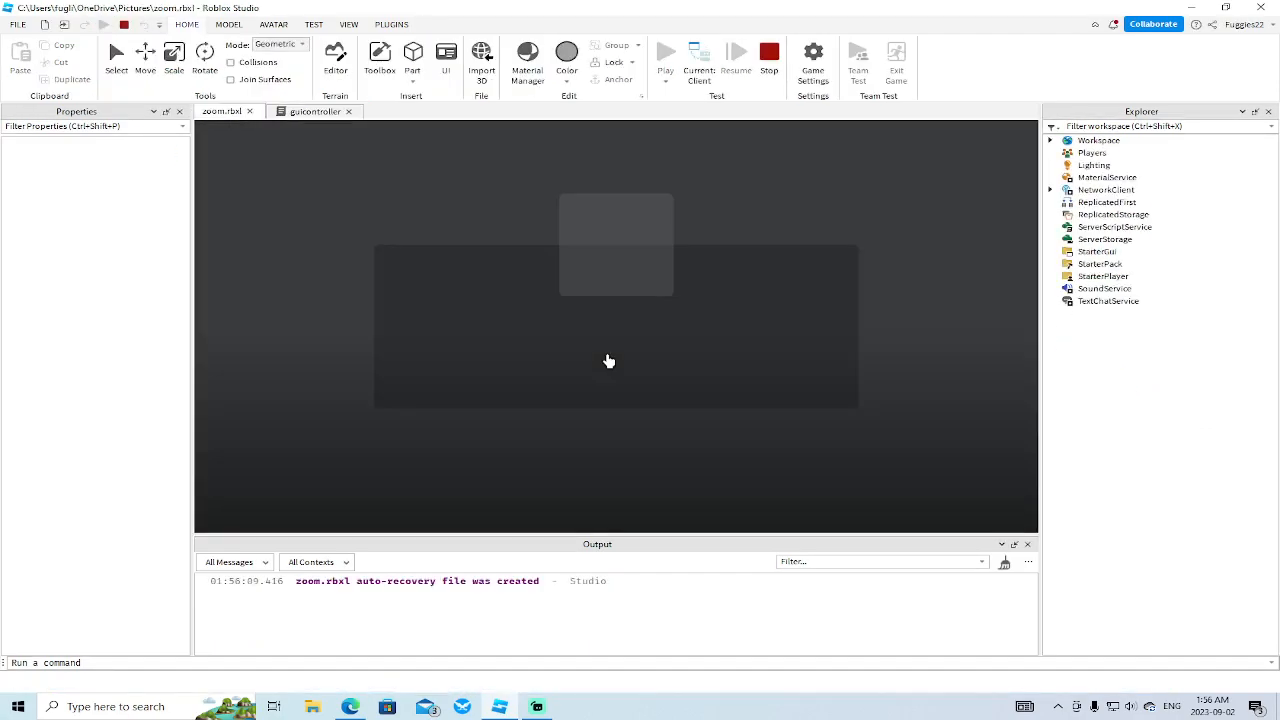
{"action": "left_click", "coordinate": [607, 355]}
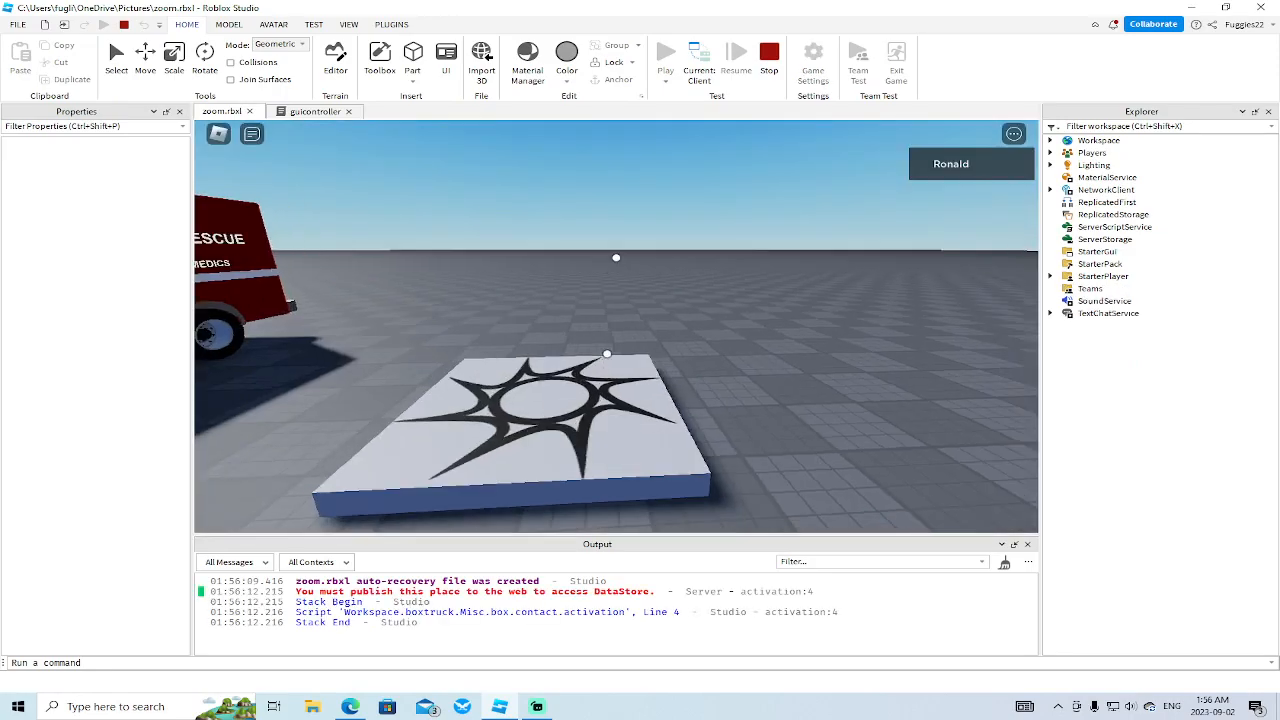
{"action": "key", "text": "w"}
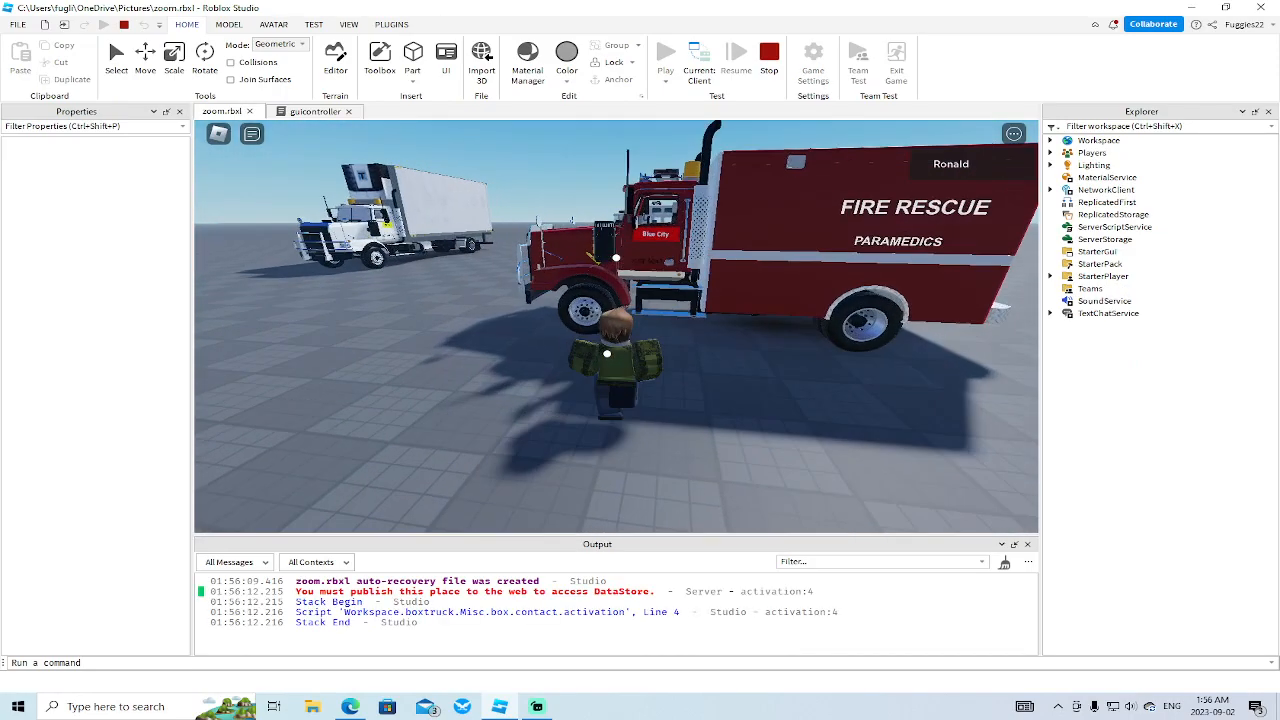
{"action": "key", "text": "b"}
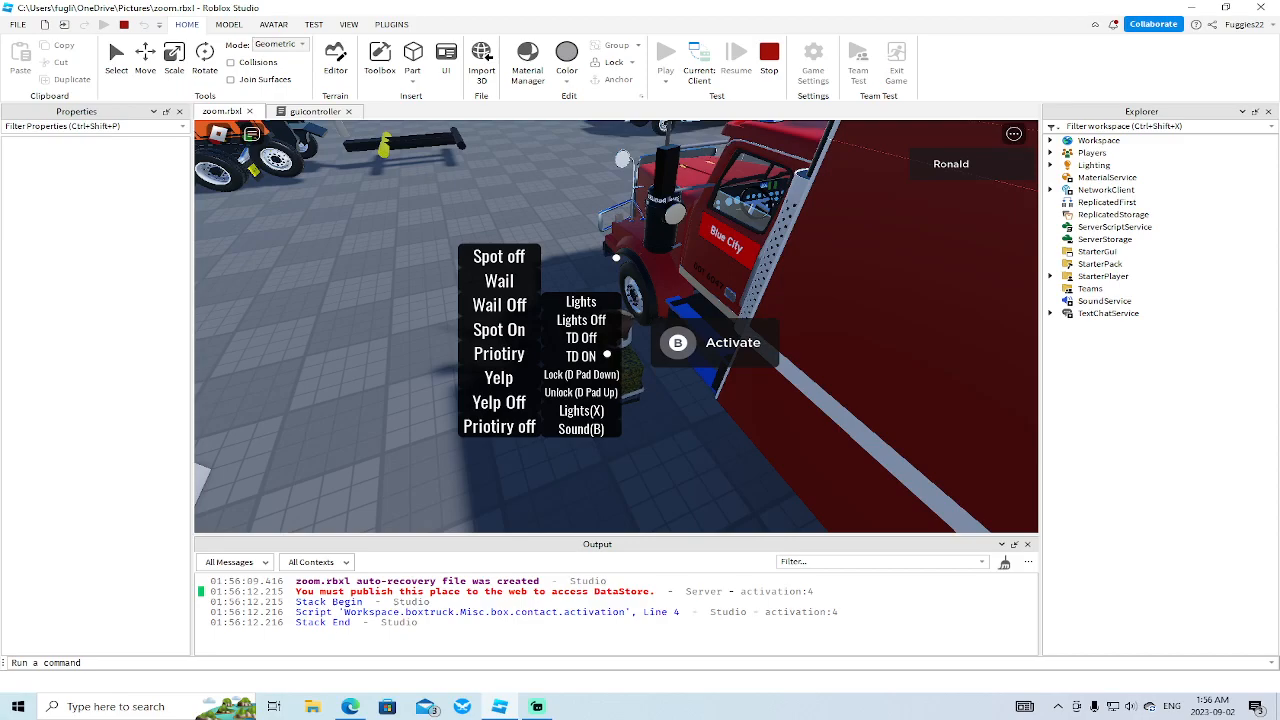
{"action": "scroll", "coordinate": [715, 390], "scroll_direction": "down", "scroll_amount": 8}
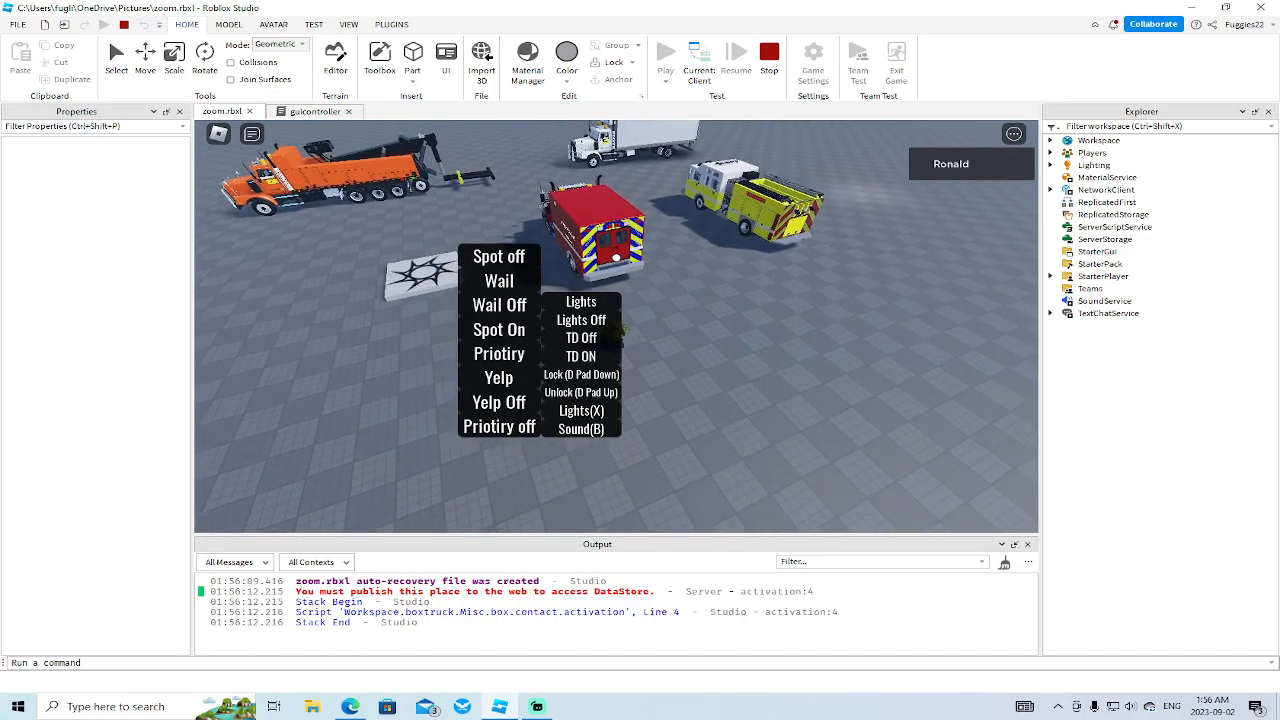
{"action": "left_click", "coordinate": [771, 60]}
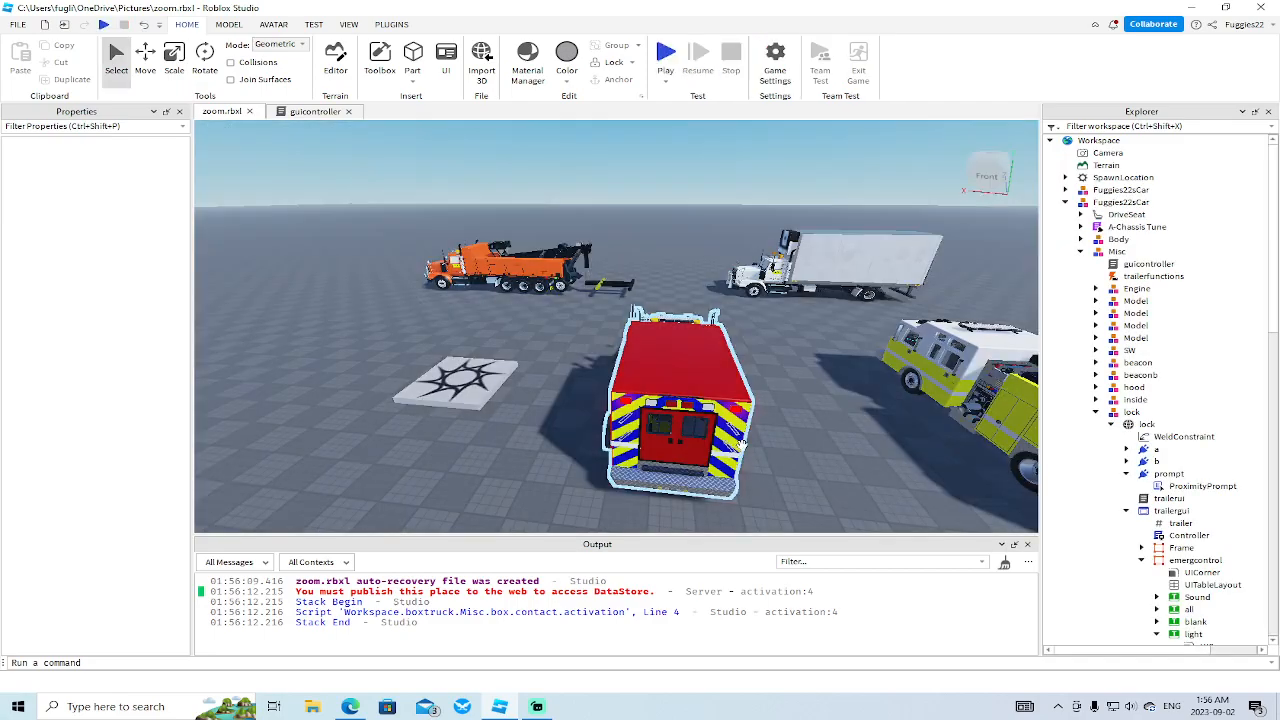
- Return to guicontroller and review the blocks below "sound", from the commented beacon code to "wail"
{"action": "left_click", "coordinate": [312, 111]}
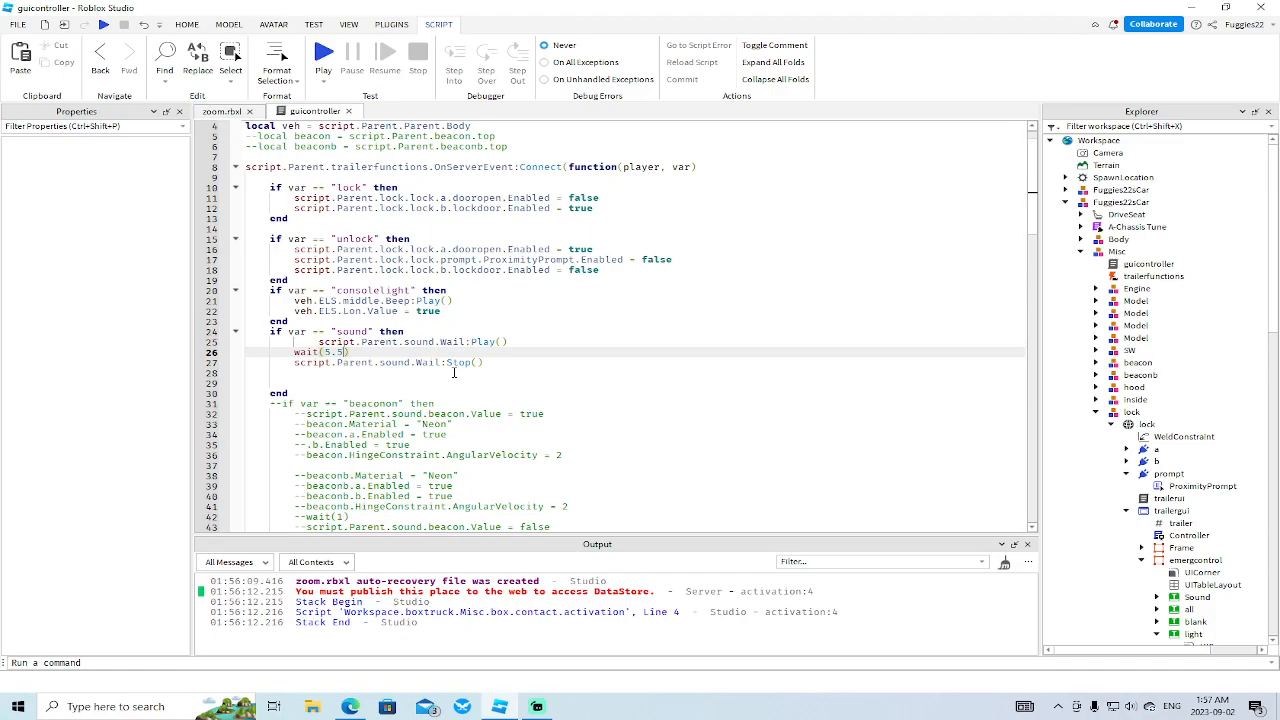
{"action": "scroll", "coordinate": [641, 348], "scroll_direction": "down", "scroll_amount": 13}
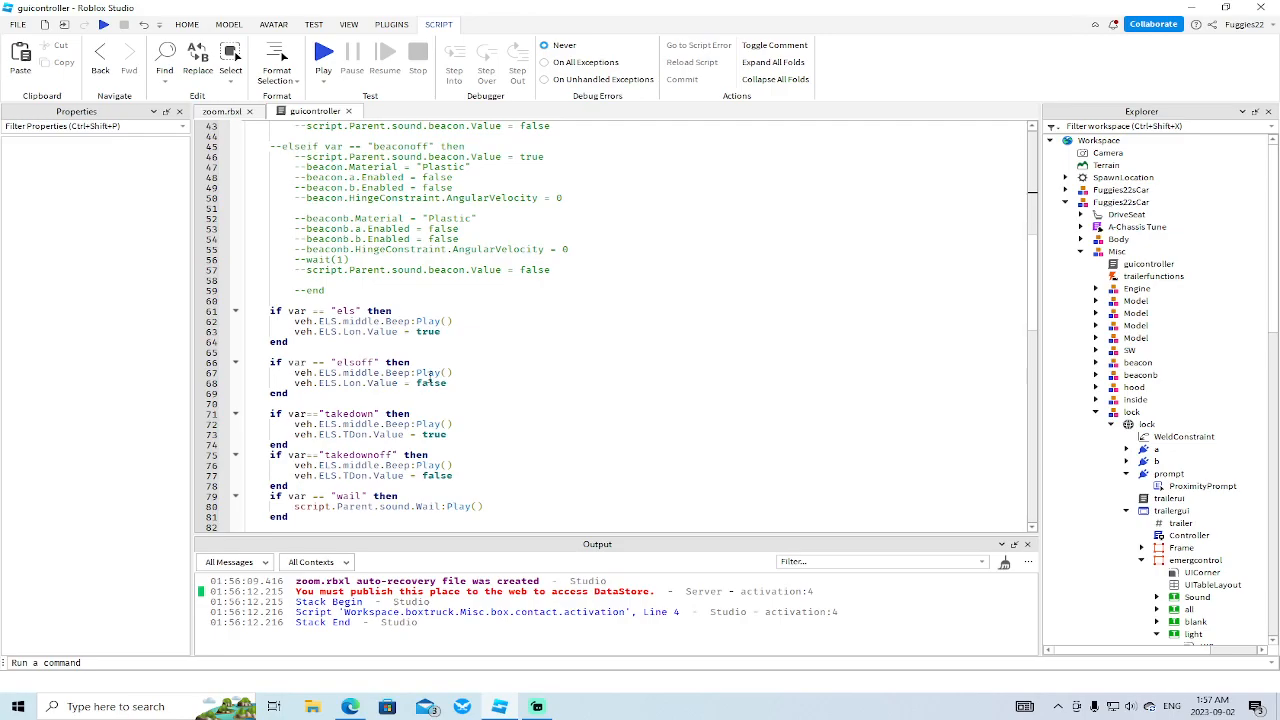
{"action": "scroll", "coordinate": [566, 371], "scroll_direction": "up", "scroll_amount": 11}
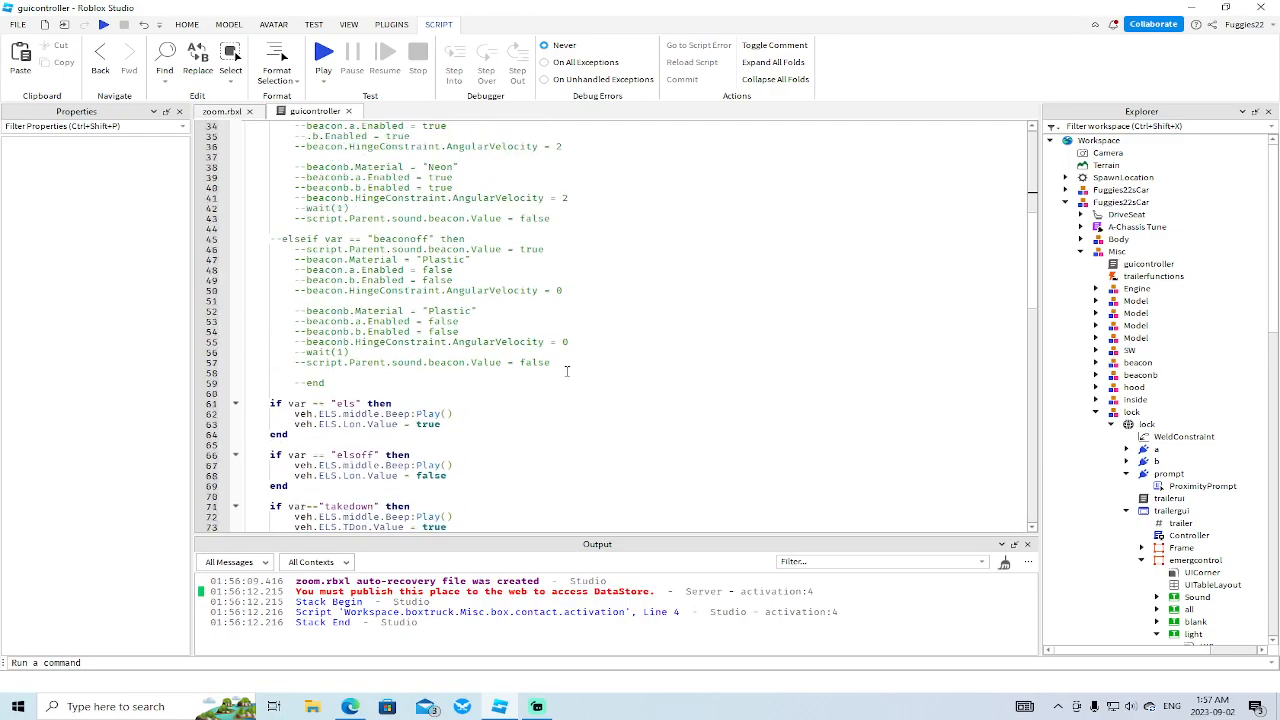
- Add wait(60) on a new line below veh.ELS.Lon.Value = true in the "consolelight" block
{"action": "scroll", "coordinate": [566, 371], "scroll_direction": "up", "scroll_amount": 3}
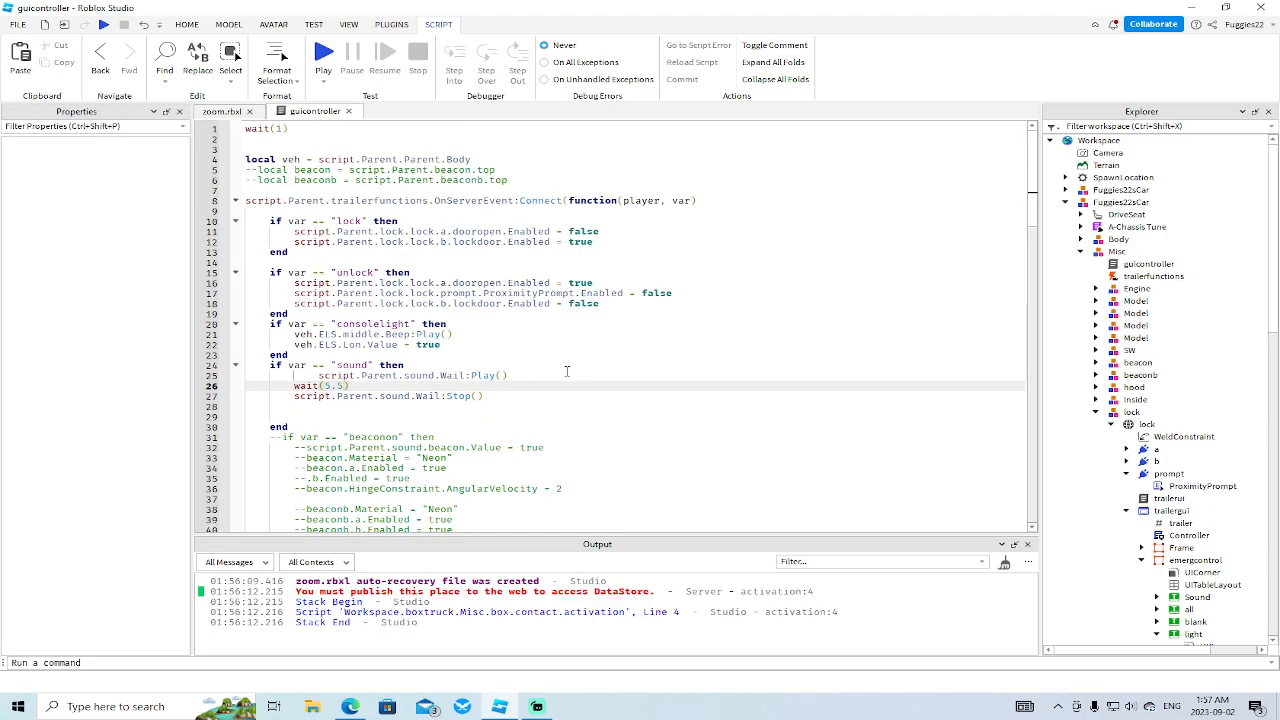
{"action": "left_click", "coordinate": [453, 344]}
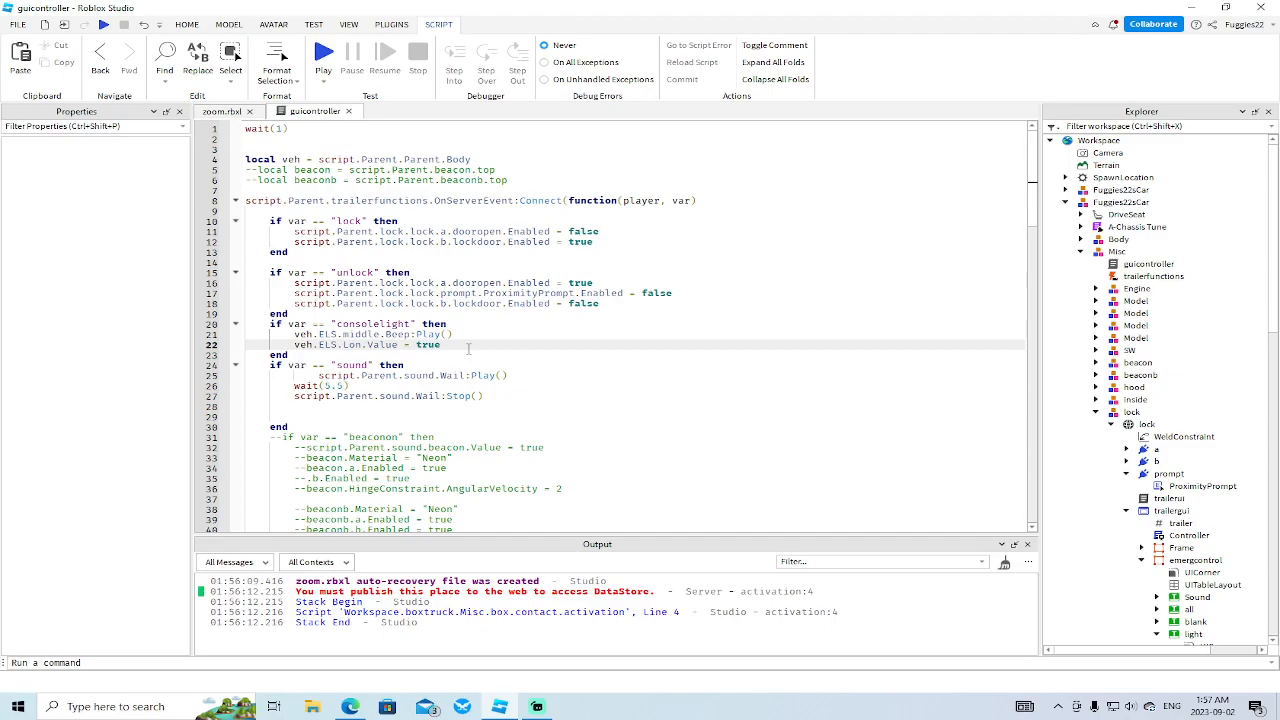
{"action": "key", "text": "Return"}
{"action": "type", "text": "wait("}
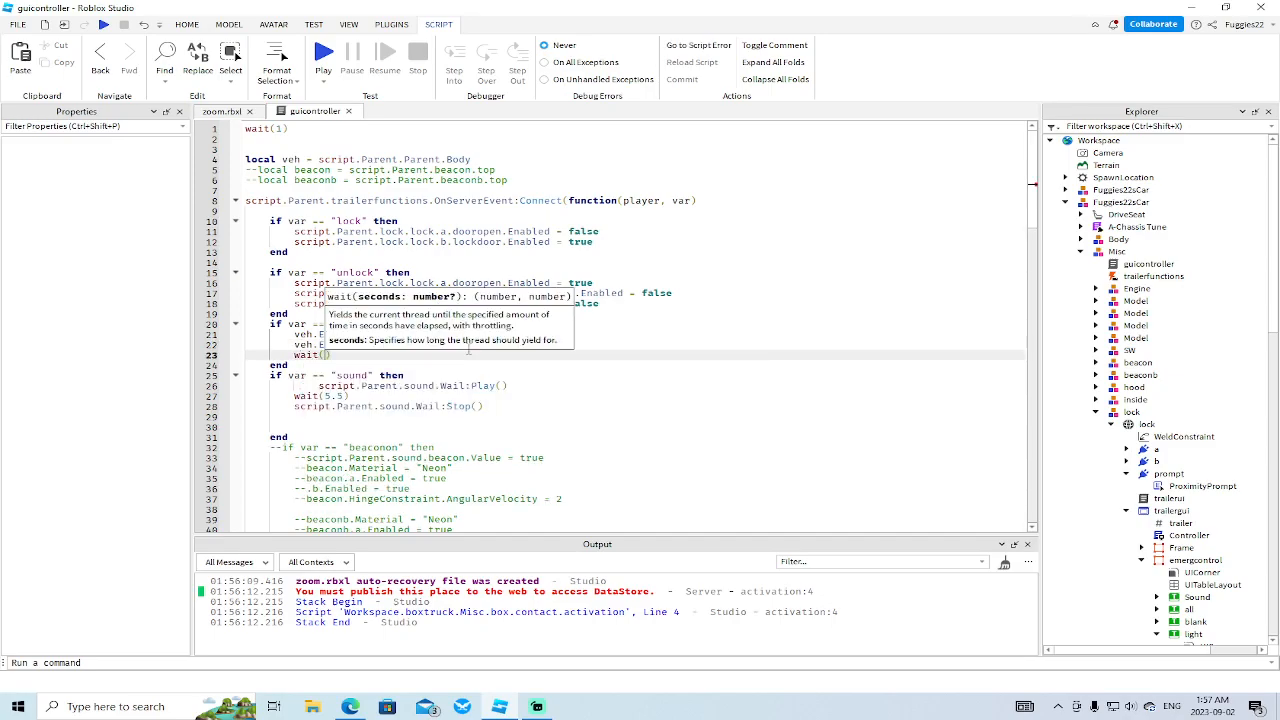
{"action": "type", "text": "60)"}
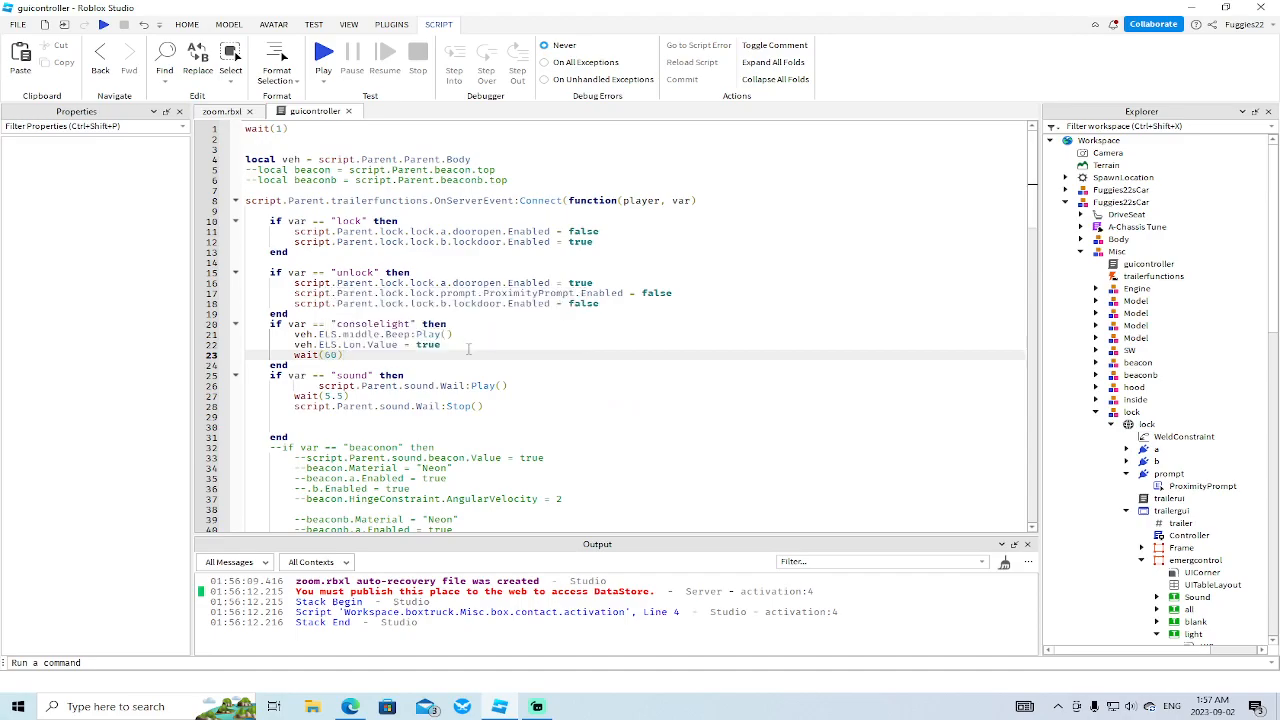
- Add veh.ELS.Lon.Value = false on a new line below wait(60) in the "consolelight" block
{"action": "left_click_drag", "start_coordinate": [449, 344], "coordinate": [368, 346]}
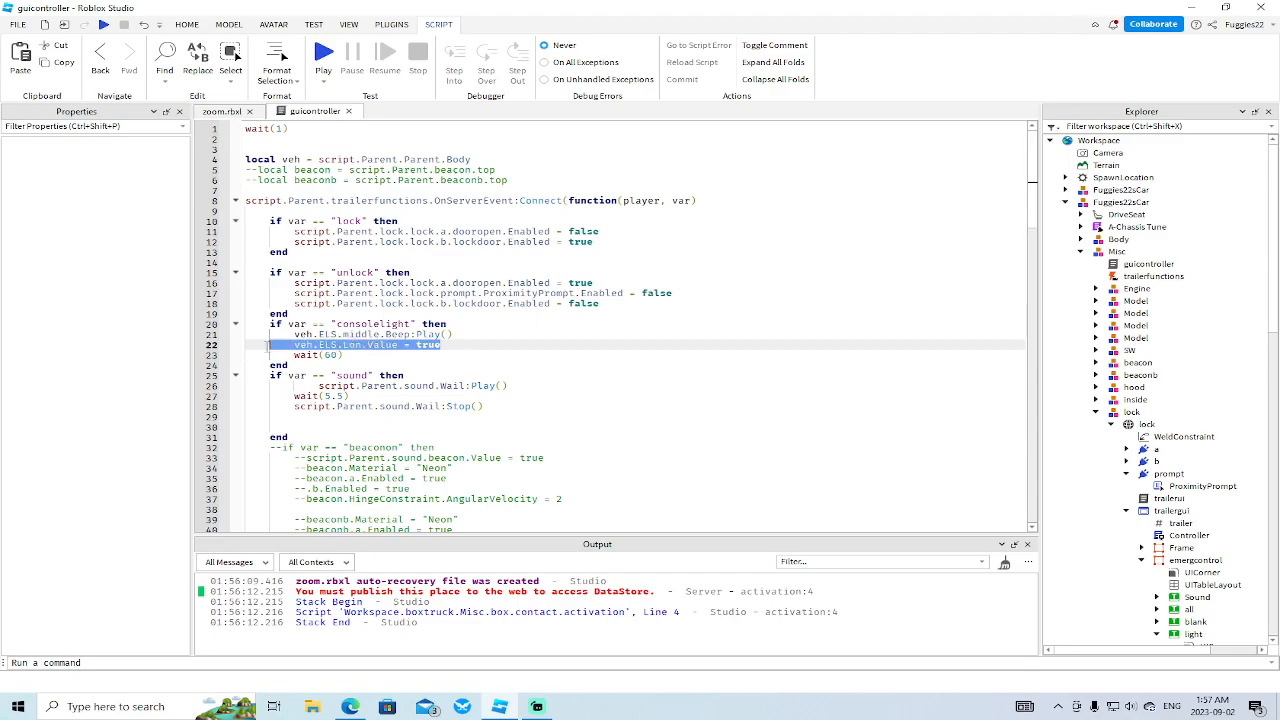
{"action": "left_click", "coordinate": [361, 355]}
{"action": "key", "text": "Return"}
{"action": "type", "text": "veh.ELS.Lon.Value = true"}
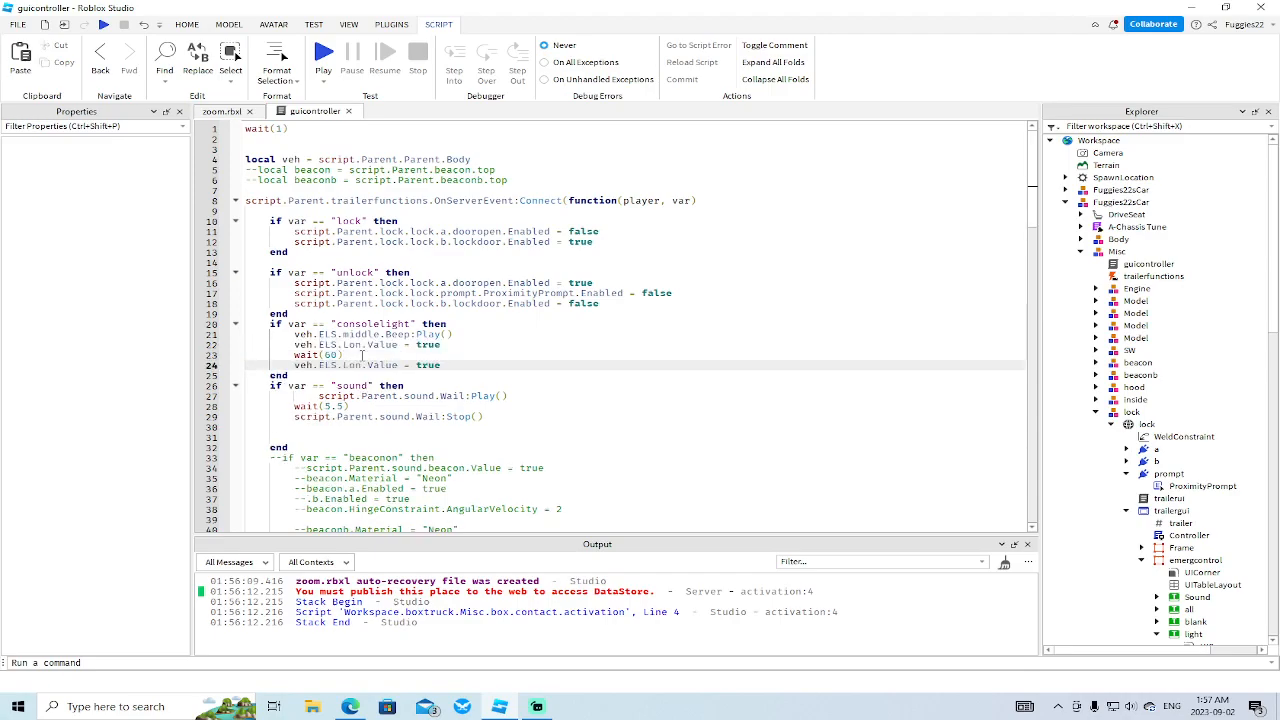
{"action": "type", "text": "false"}
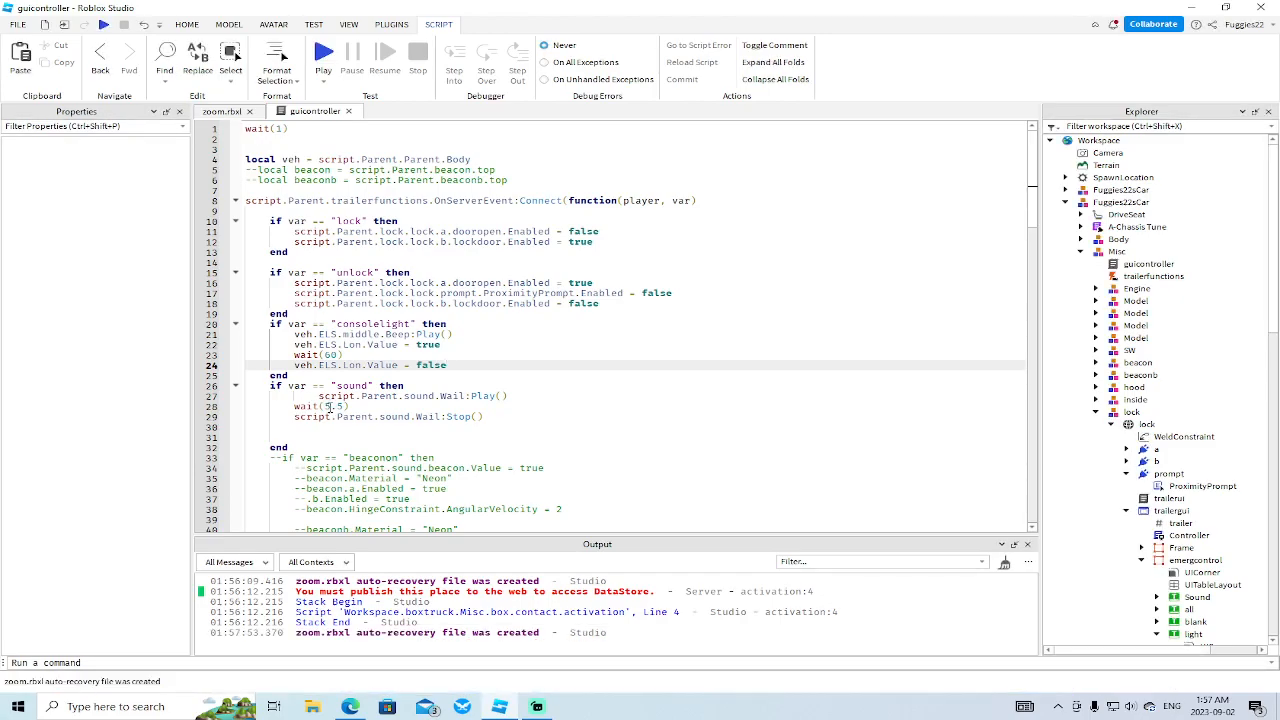
- Review the remaining command blocks of guicontroller down to "spoton", and close the script
{"action": "scroll", "coordinate": [612, 414], "scroll_direction": "down", "scroll_amount": 11}
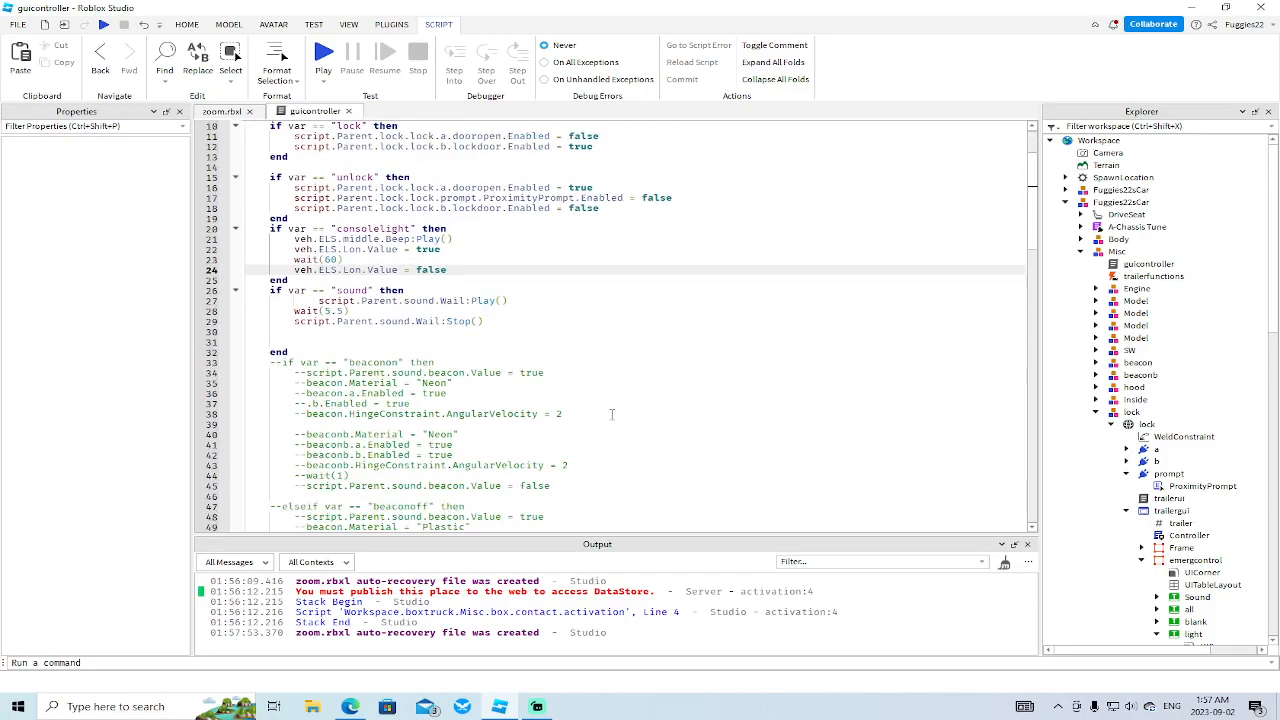
{"action": "scroll", "coordinate": [612, 414], "scroll_direction": "down", "scroll_amount": 15}
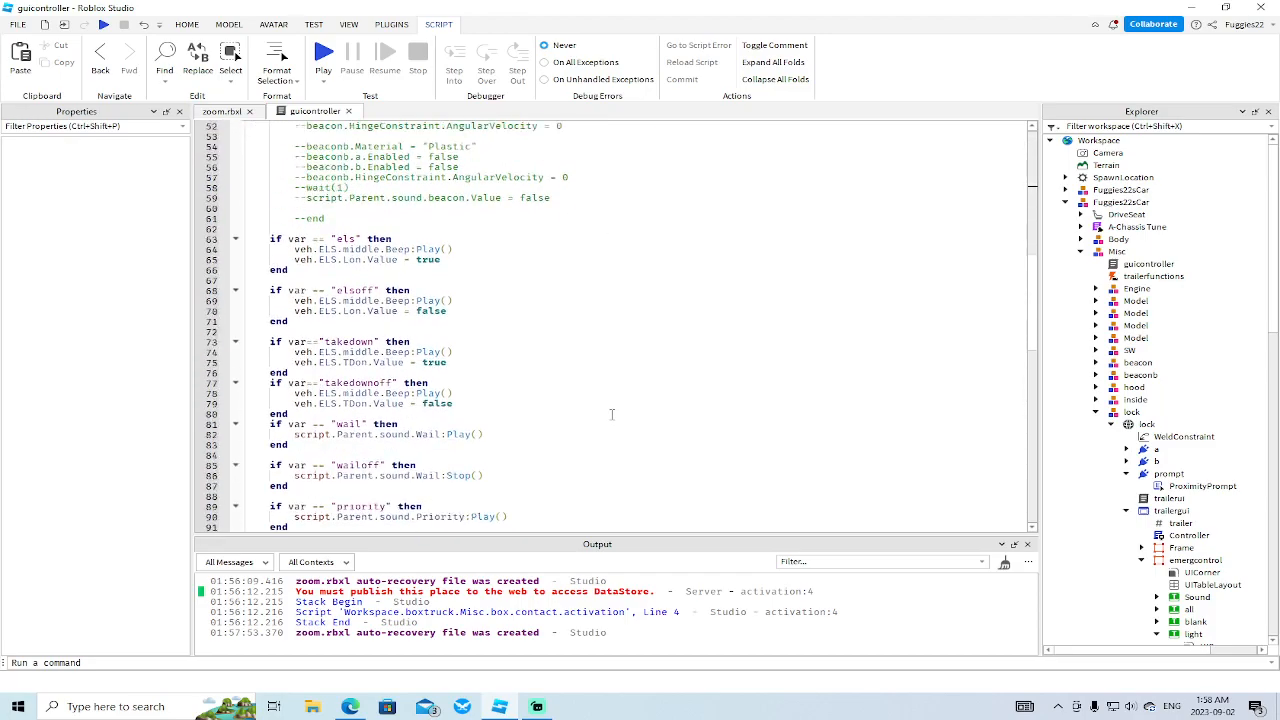
{"action": "scroll", "coordinate": [612, 414], "scroll_direction": "up", "scroll_amount": 20}
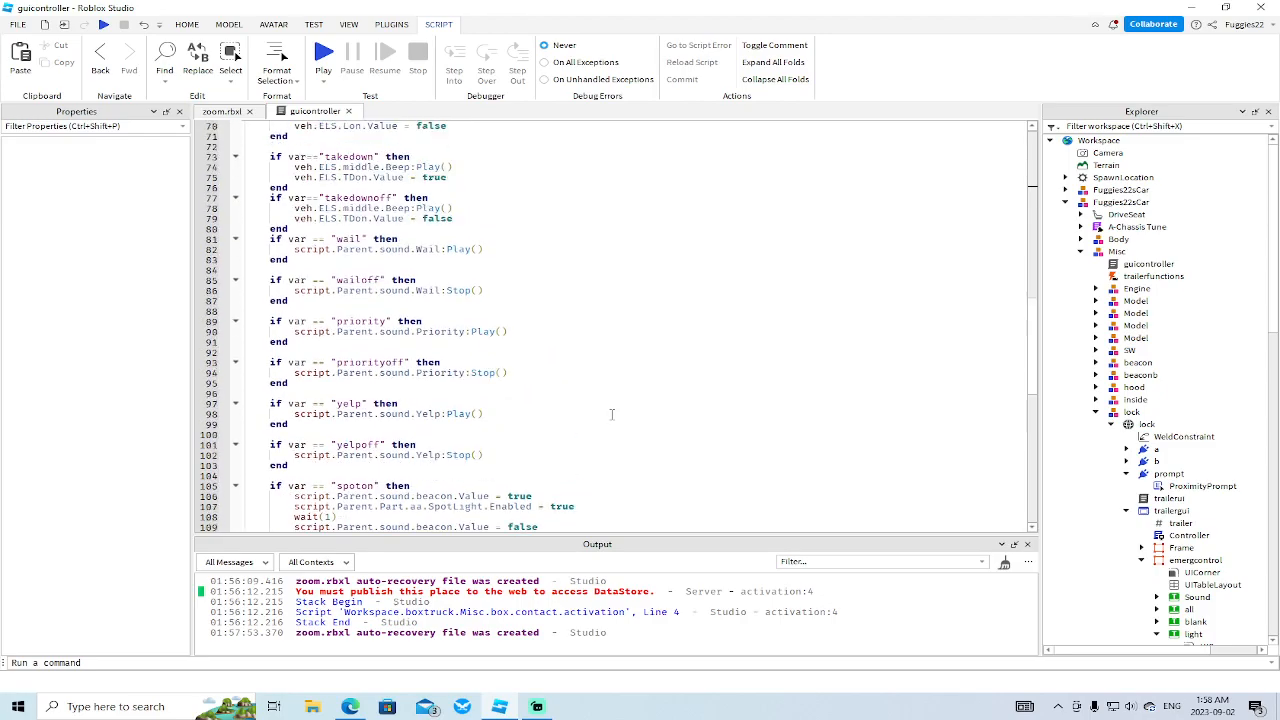
{"action": "scroll", "coordinate": [612, 414], "scroll_direction": "up", "scroll_amount": 6}
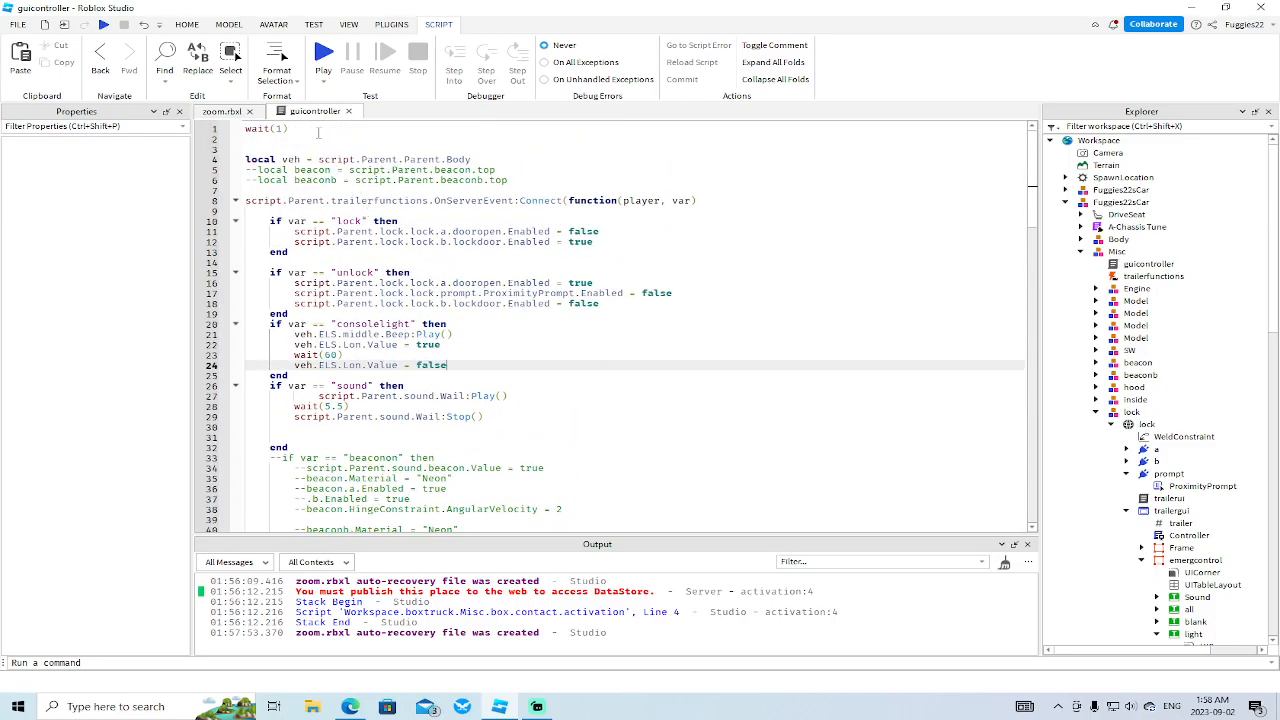
{"action": "left_click", "coordinate": [348, 111]}
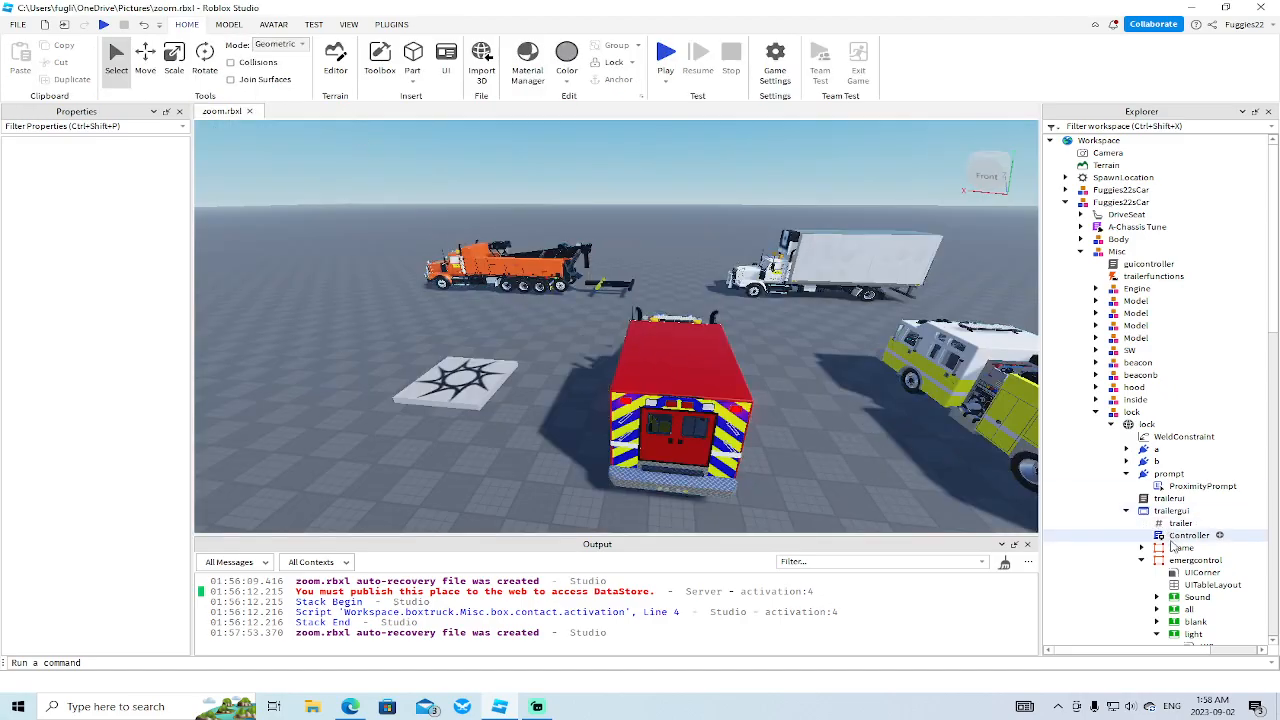
- Collapse the rescue truck's expanded trailergui, prompt, lock, Part, sound and Misc branches, and select the whole truck model
{"action": "left_click", "coordinate": [1127, 510]}
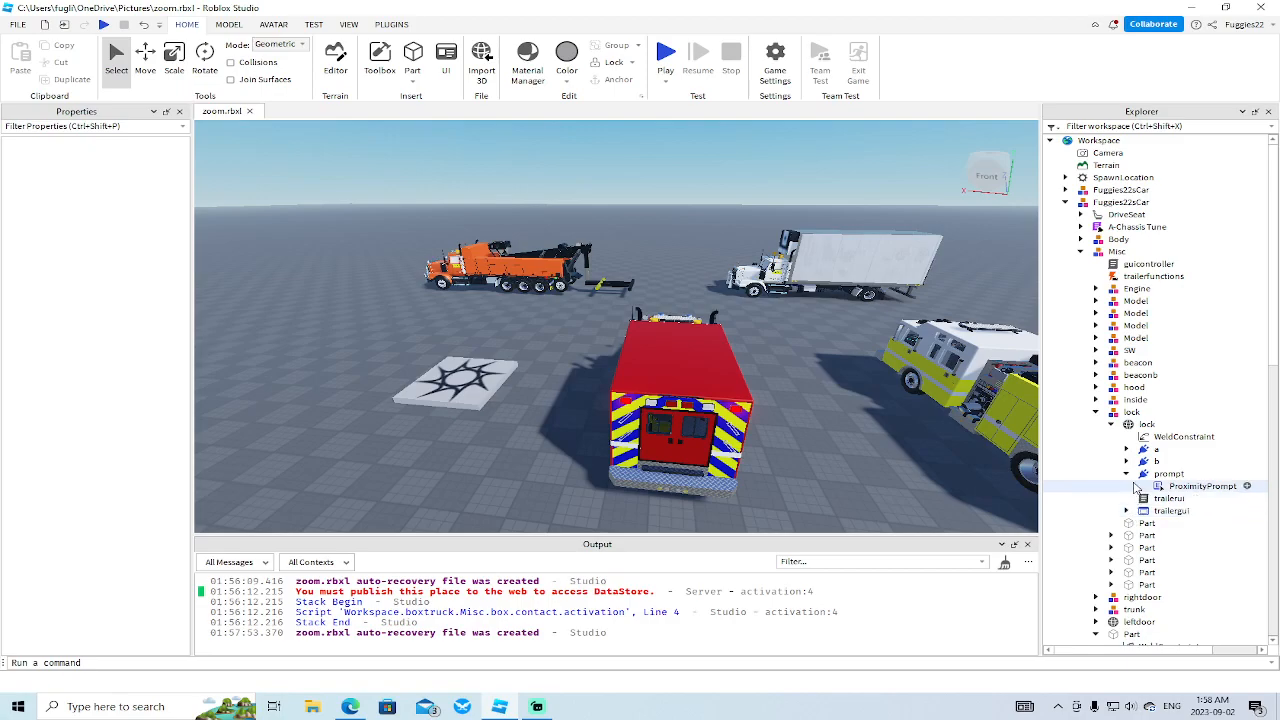
{"action": "left_click", "coordinate": [1127, 473]}
{"action": "left_click", "coordinate": [1110, 424]}
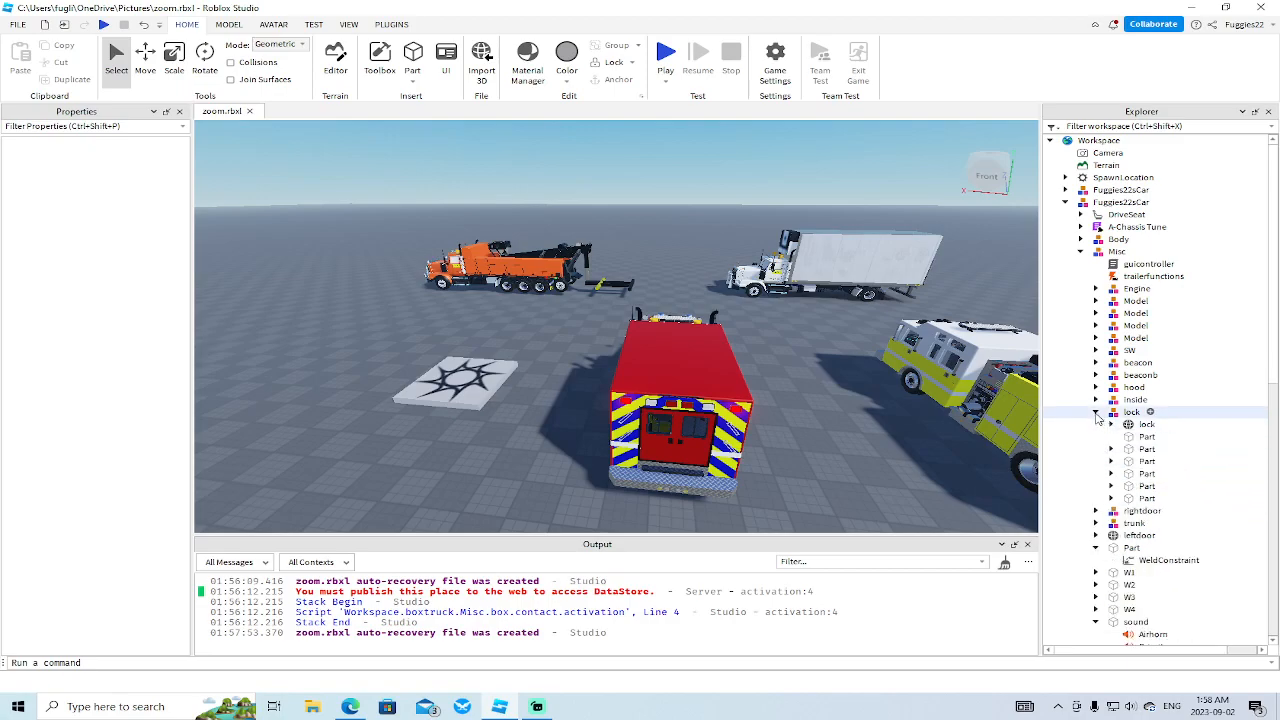
{"action": "left_click", "coordinate": [1096, 414]}
{"action": "left_click", "coordinate": [1096, 461]}
{"action": "left_click", "coordinate": [1096, 523]}
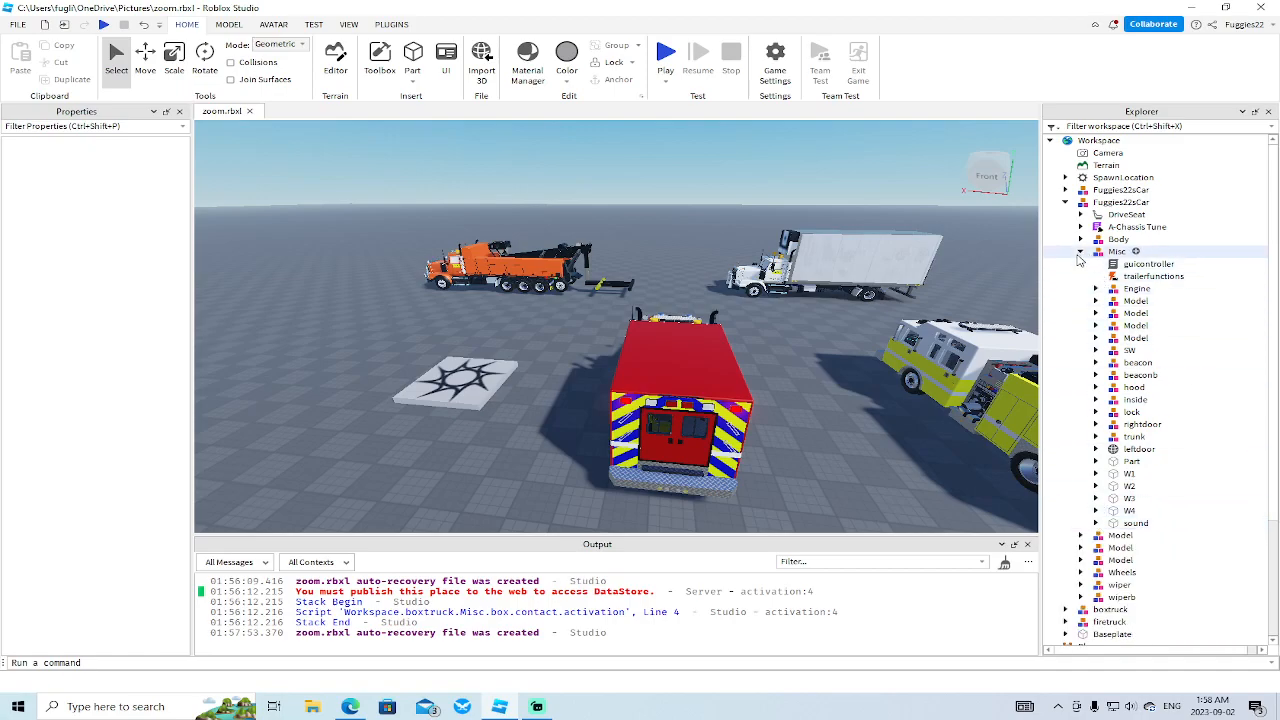
{"action": "left_click", "coordinate": [1081, 251]}
{"action": "left_click", "coordinate": [1066, 203]}
{"action": "left_click", "coordinate": [1105, 203]}
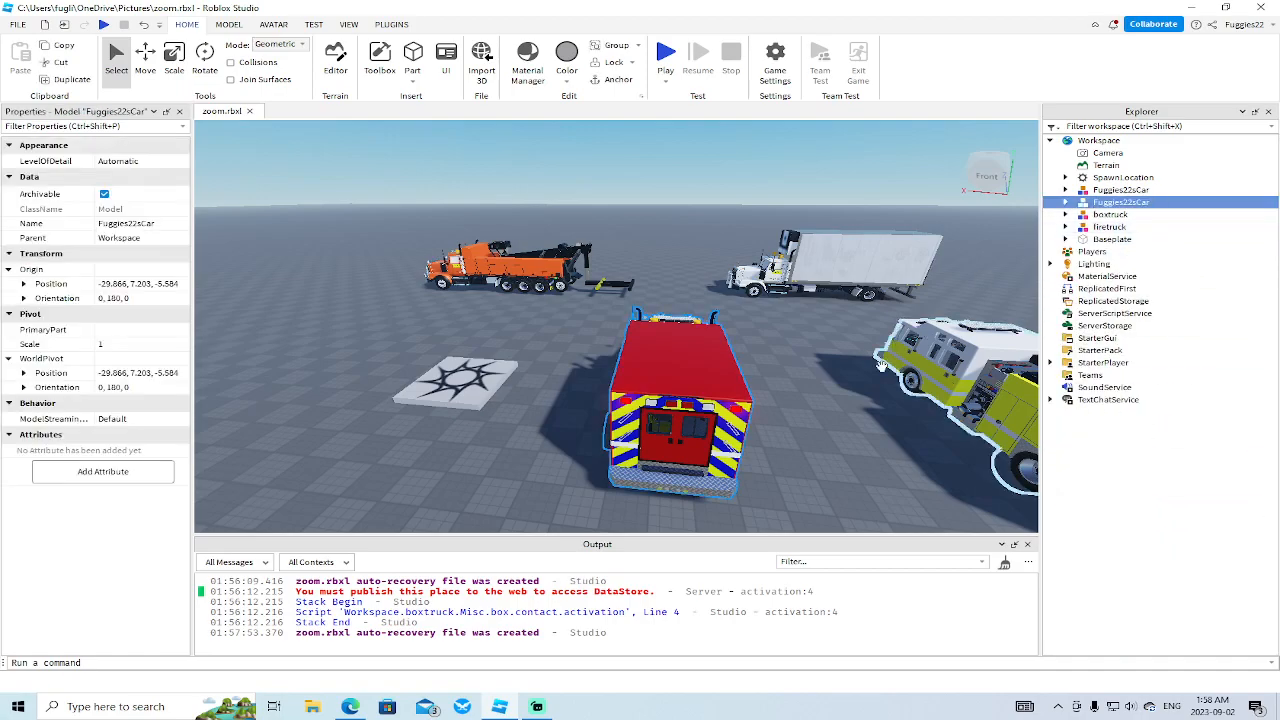
- Duplicate the invisible "under" part beneath the white box truck's front end and move the copy out beside the truck to X -36.17
{"action": "key", "text": "a"}
{"action": "right_click_drag", "start_coordinate": [826, 417], "coordinate": [824, 412]}
{"action": "key", "text": "w"}
{"action": "key", "text": "d"}
{"action": "key", "text": "s"}
{"action": "mouse_move", "coordinate": [497, 708]}
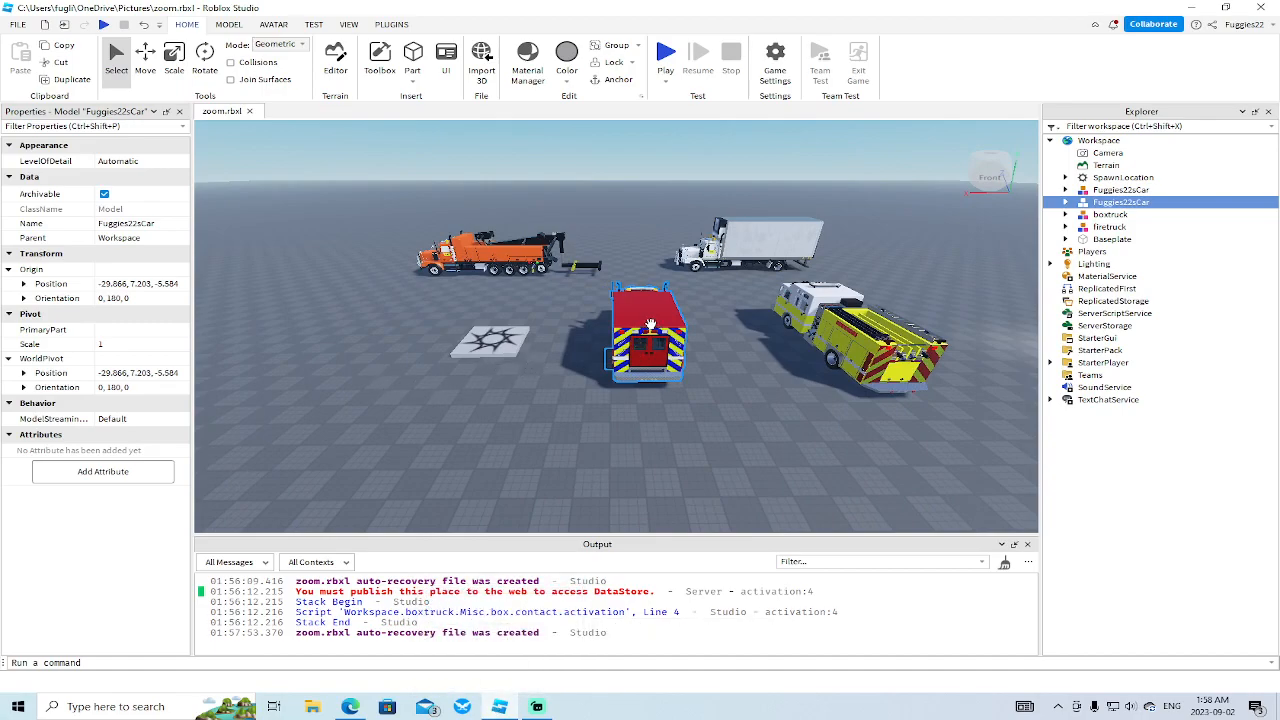
{"action": "key", "text": "w"}
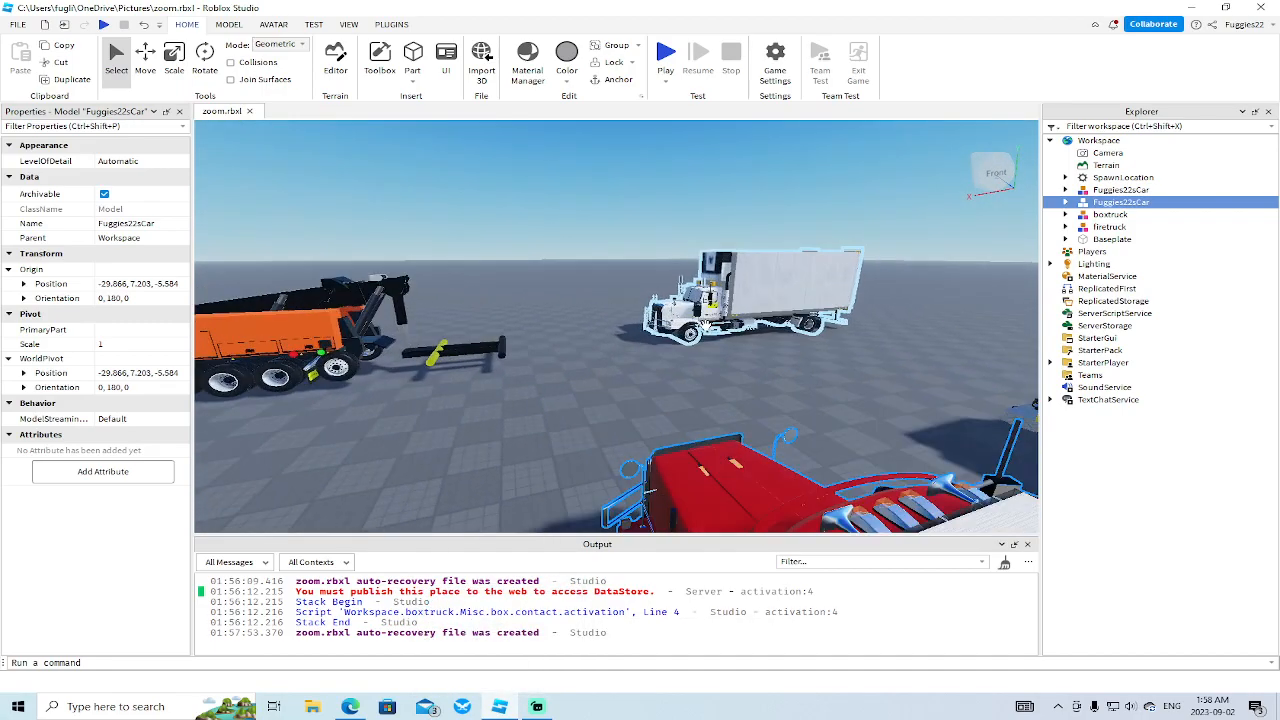
{"action": "scroll", "coordinate": [706, 325], "scroll_direction": "up", "scroll_amount": 10}
{"action": "left_click", "coordinate": [682, 313]}
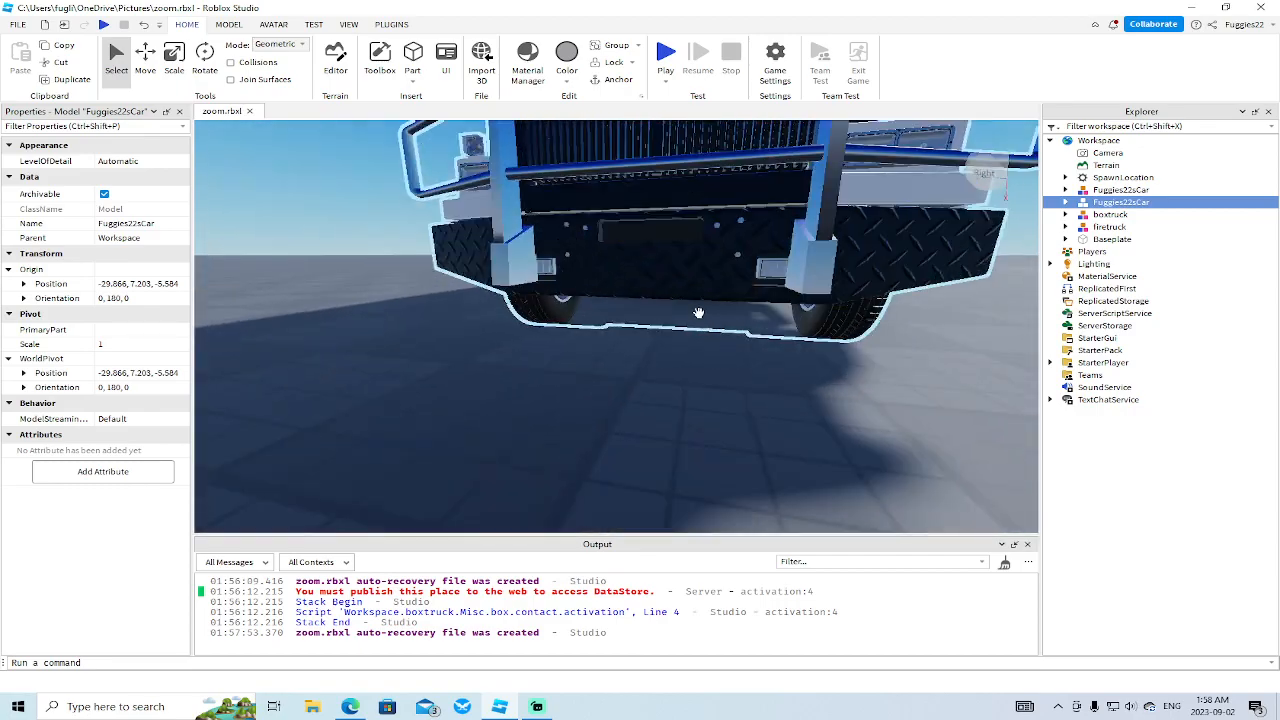
{"action": "scroll", "coordinate": [670, 306], "scroll_direction": "down", "scroll_amount": 5}
{"action": "left_click", "coordinate": [148, 61]}
{"action": "right_click_drag", "start_coordinate": [510, 248], "coordinate": [525, 267]}
{"action": "right_click", "coordinate": [545, 316]}
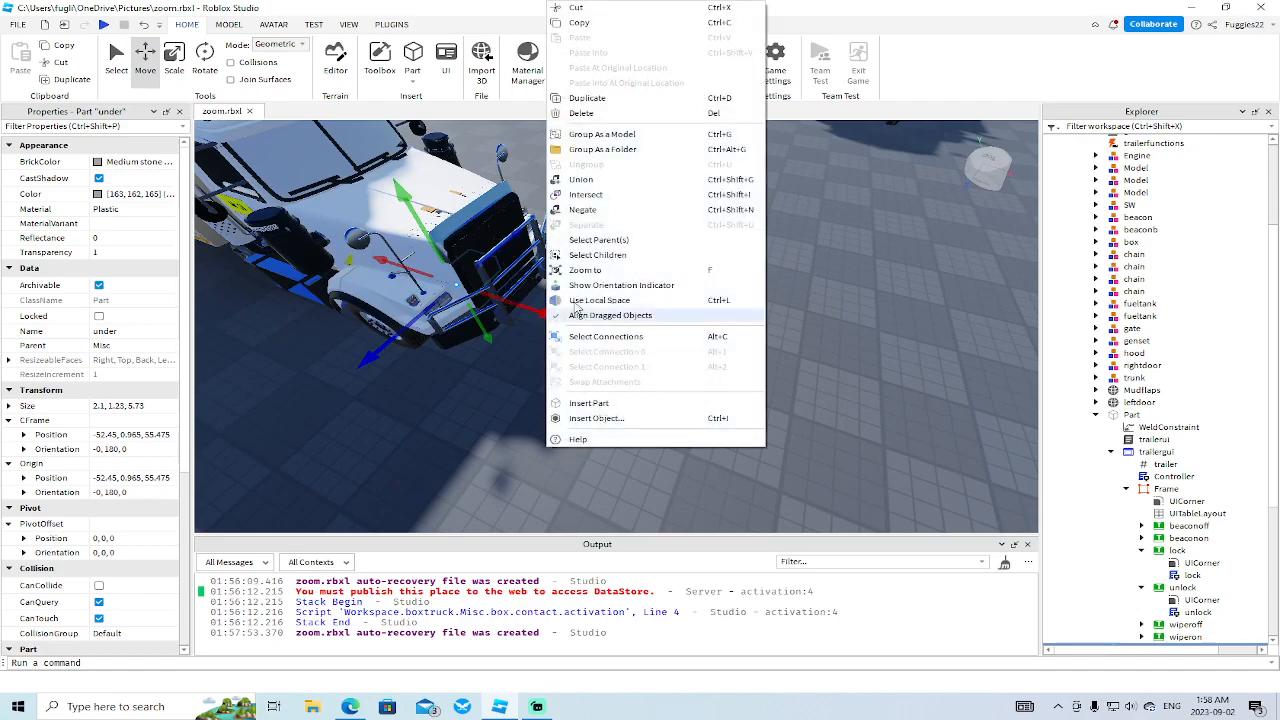
{"action": "left_click", "coordinate": [601, 100]}
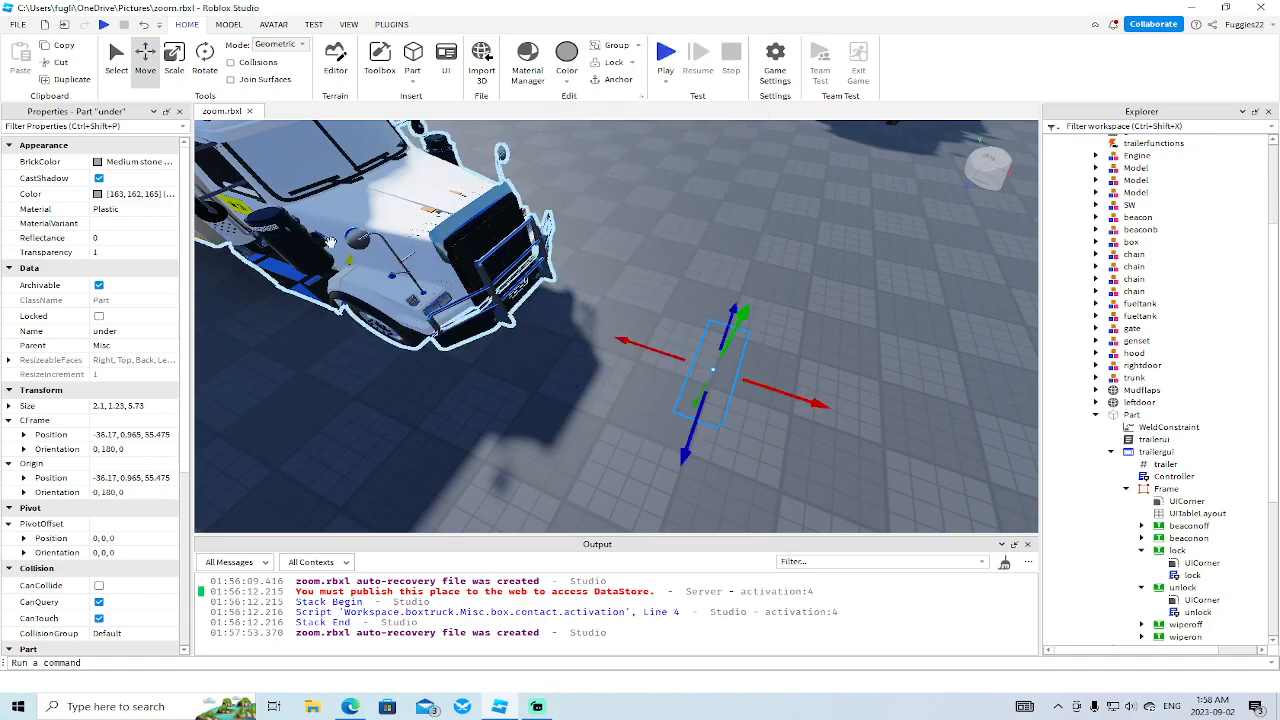
- Set the copied "under" part's transparency to 0 and reparent it from the box truck's Misc to Workspace
{"action": "type", "text": "0"}
{"action": "key", "text": "Return"}
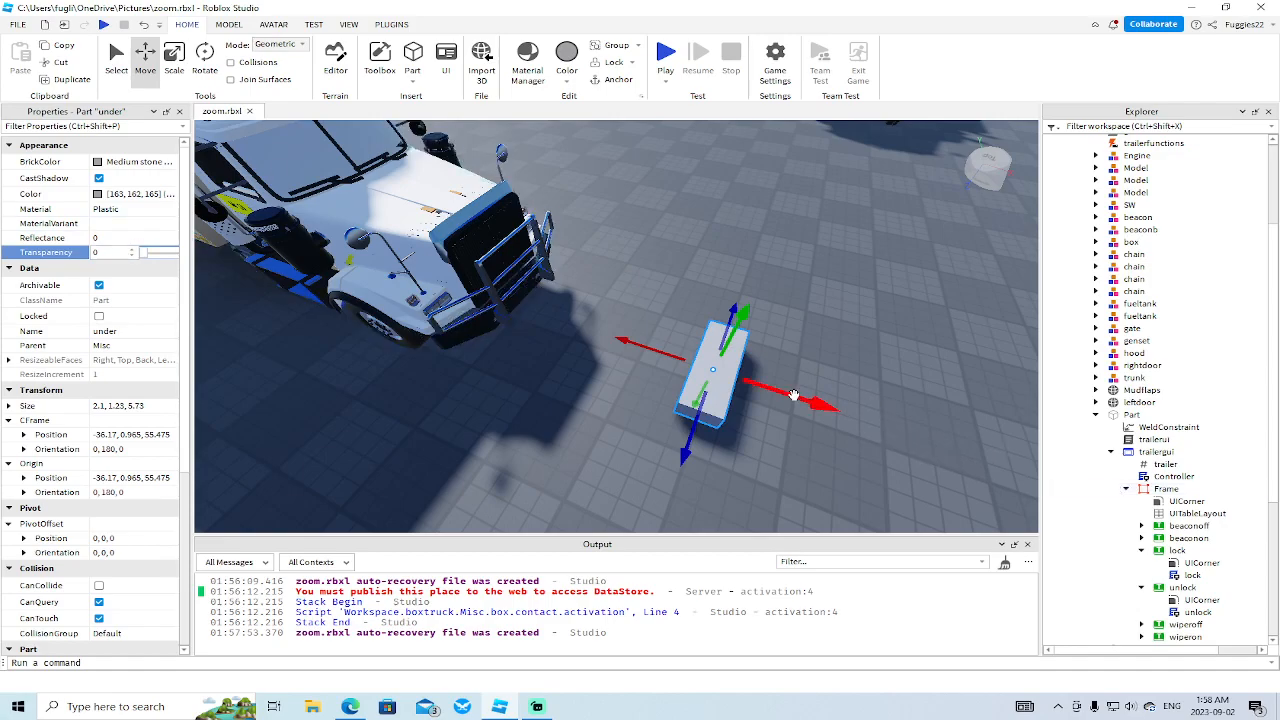
{"action": "scroll", "coordinate": [1117, 560], "scroll_direction": "down", "scroll_amount": 3}
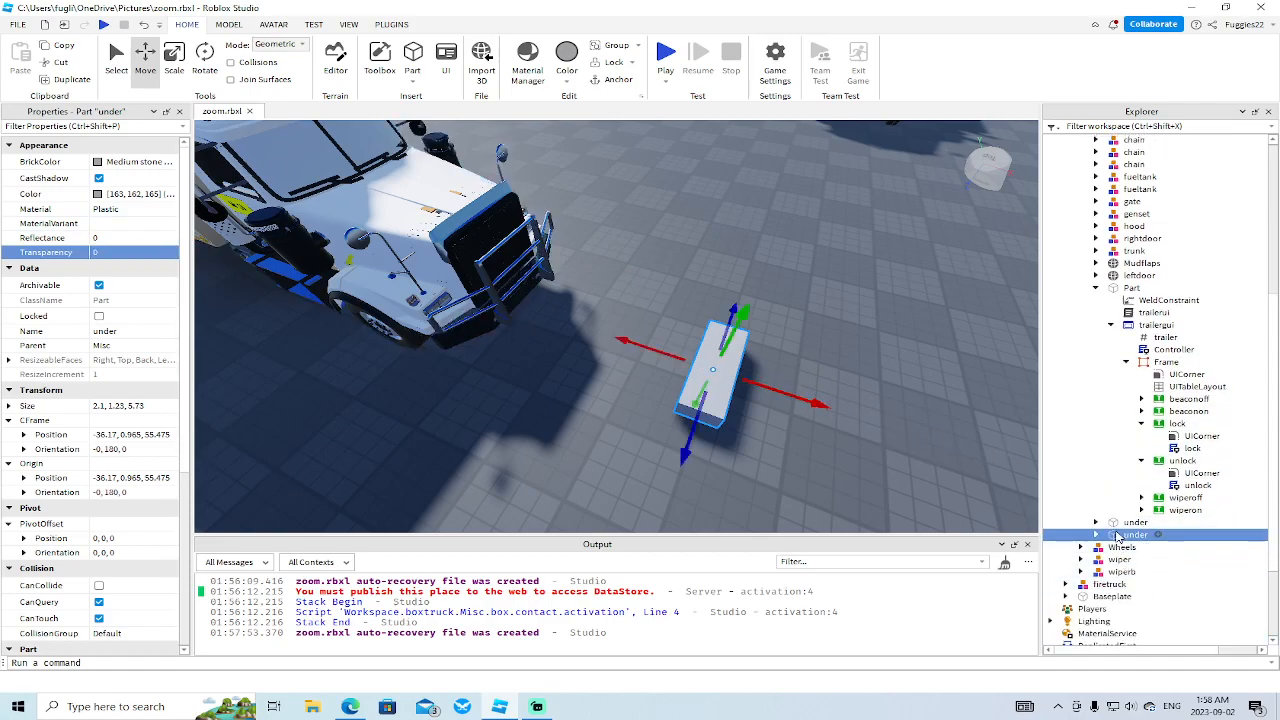
{"action": "left_click_drag", "start_coordinate": [1121, 538], "coordinate": [1093, 153]}
{"action": "scroll", "coordinate": [1117, 451], "scroll_direction": "up", "scroll_amount": 7}
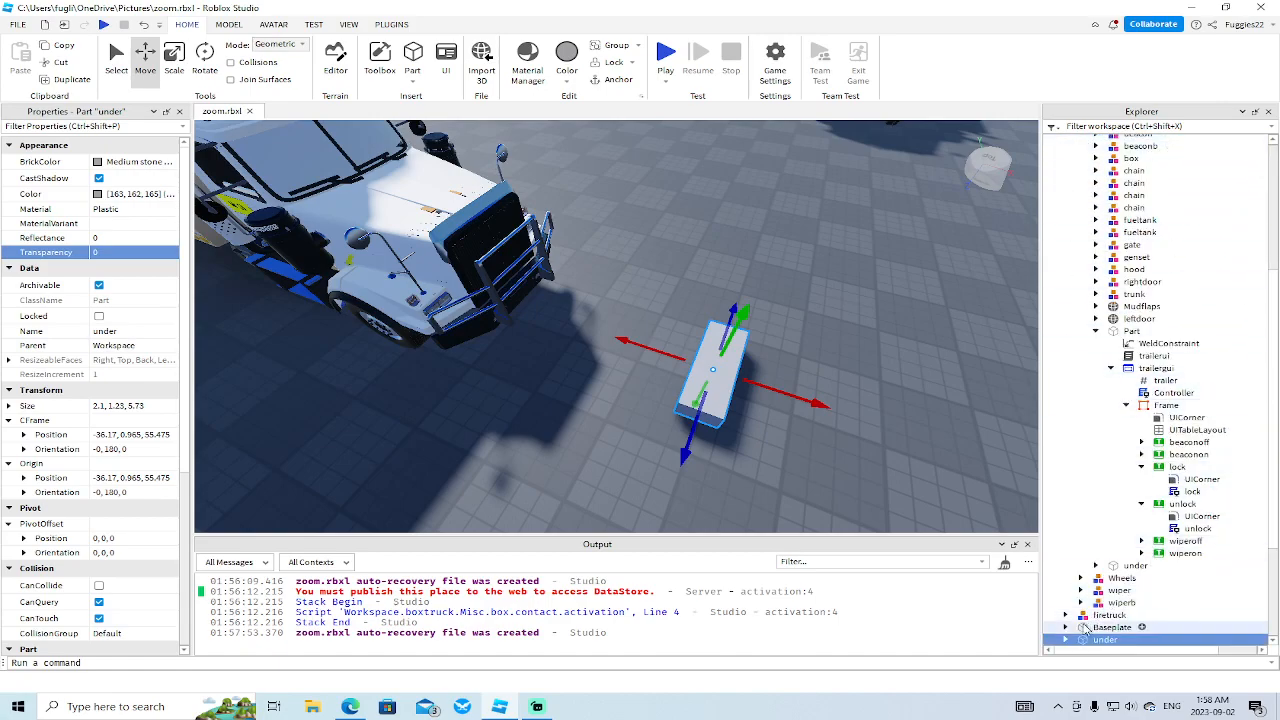
- Delete the WeldConstraint inside the copied "under" part in Workspace
{"action": "scroll", "coordinate": [1121, 619], "scroll_direction": "down", "scroll_amount": 3}
{"action": "left_click", "coordinate": [1115, 549]}
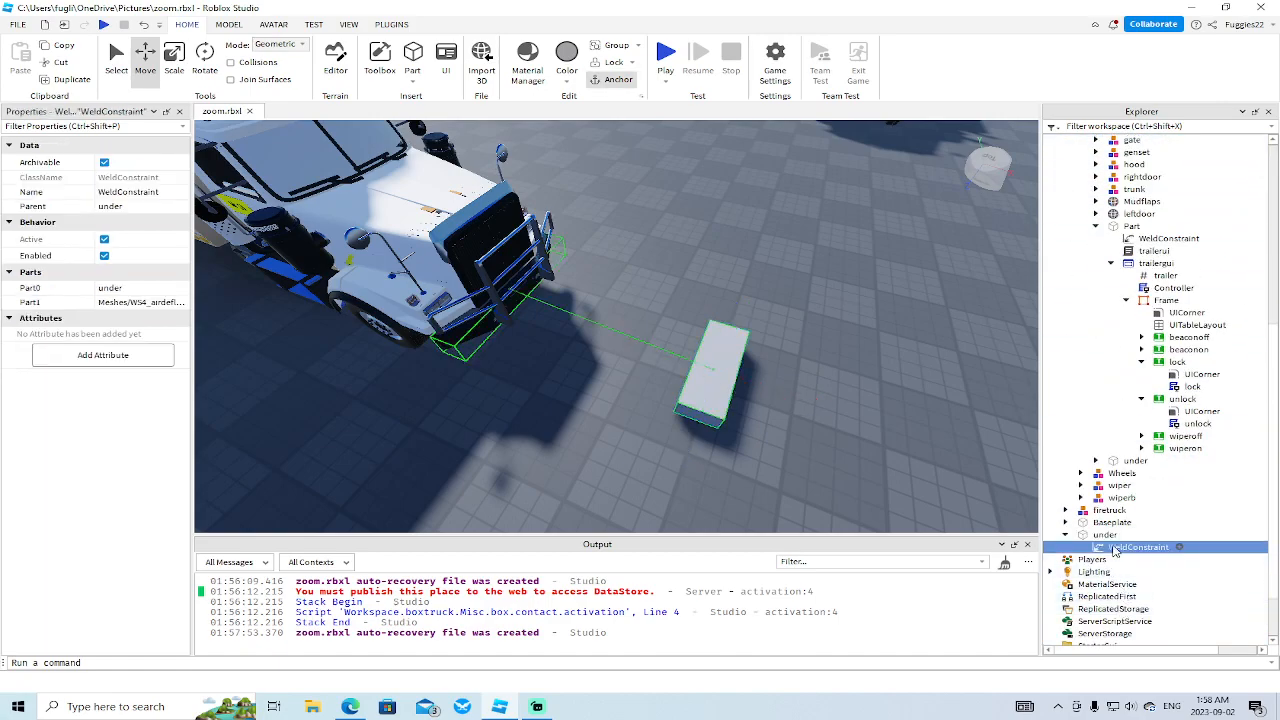
{"action": "key", "text": "Delete"}
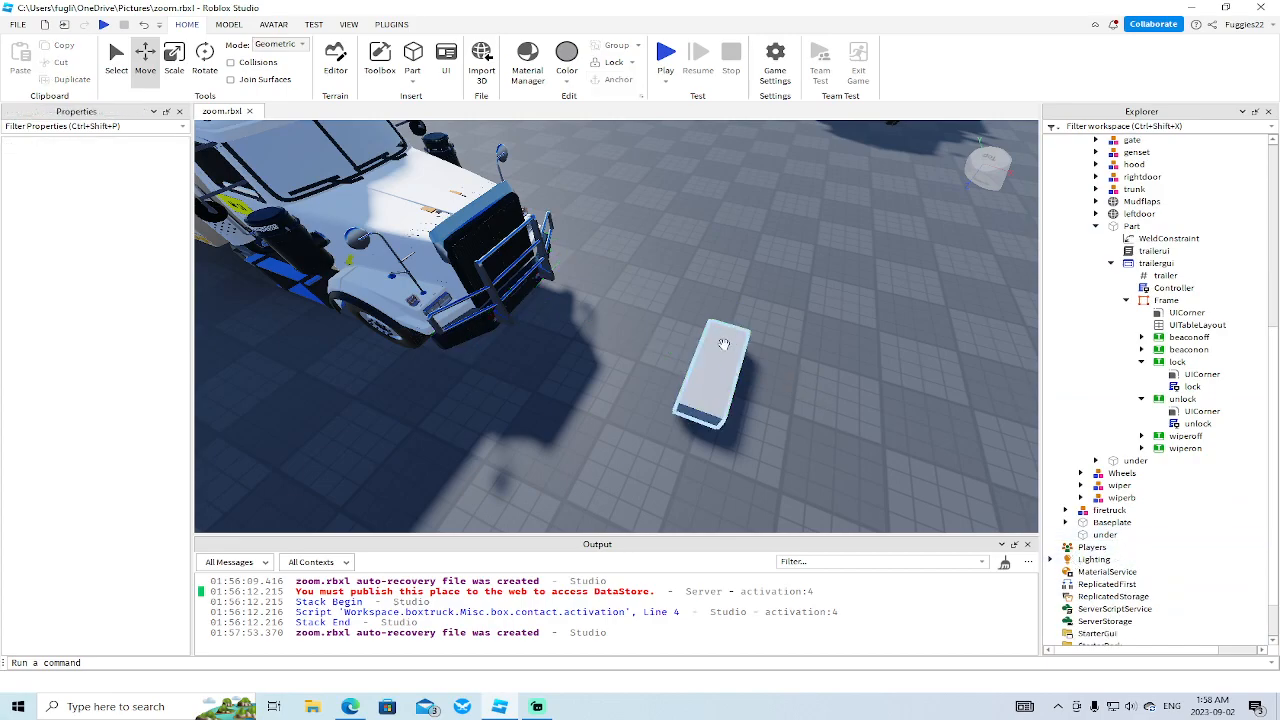
- Rotate the copied "under" part a quarter turn about its vertical axis to orientation 0, 90, 0
{"action": "left_click", "coordinate": [724, 343]}
{"action": "key", "text": "f"}
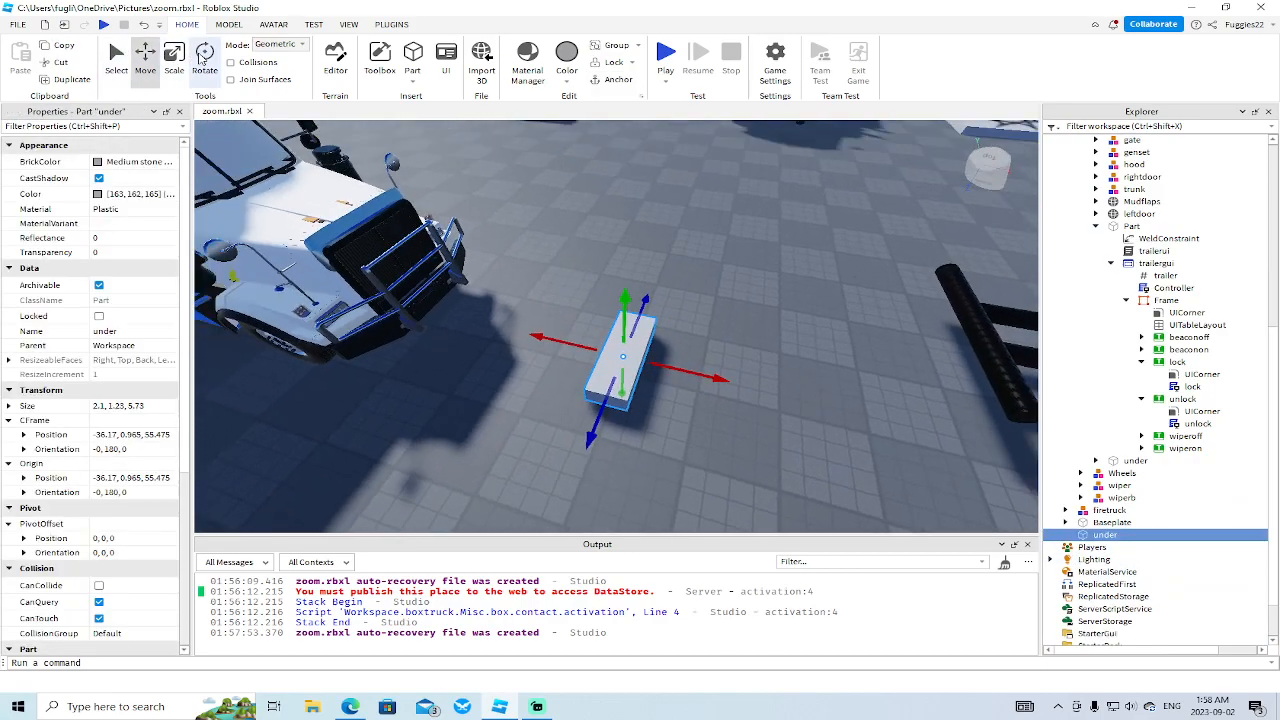
{"action": "left_click", "coordinate": [203, 55]}
{"action": "mouse_move", "coordinate": [556, 372]}
{"action": "left_mouse_down"}
{"action": "mouse_move", "coordinate": [567, 330]}
{"action": "mouse_move", "coordinate": [557, 364]}
{"action": "left_mouse_up"}
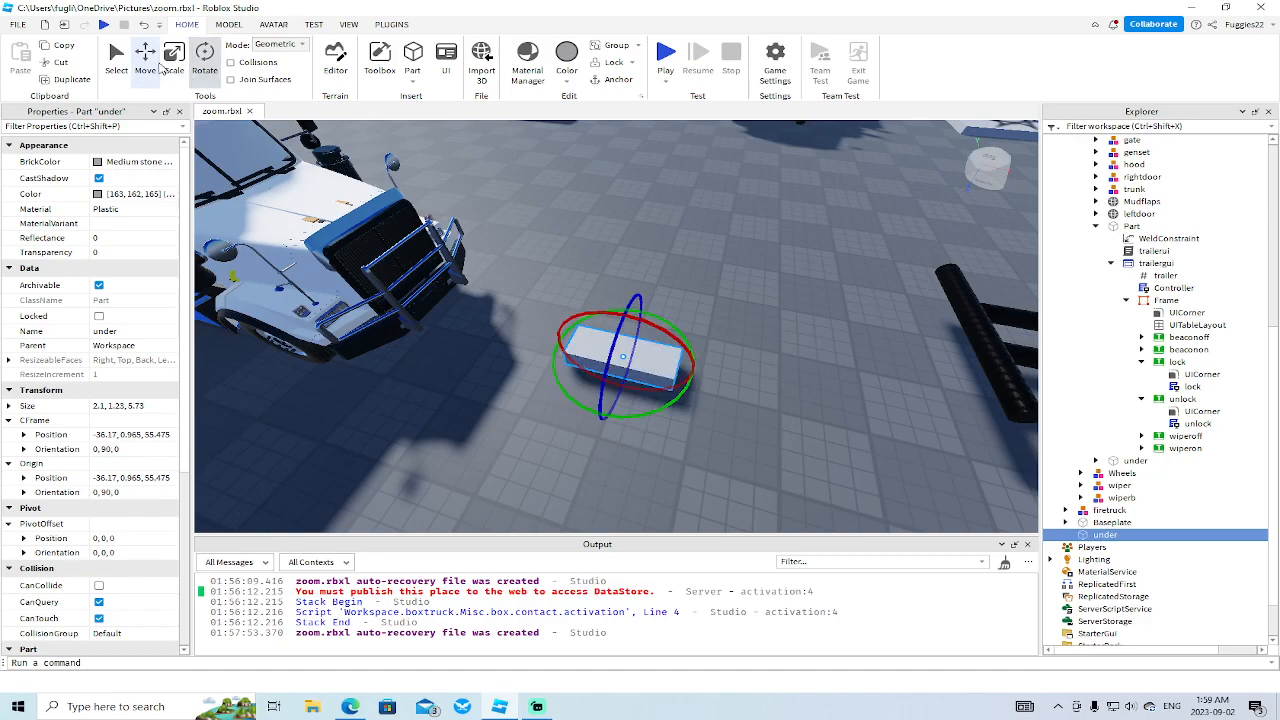
- Move the copied "under" part to the red rescue truck's front bumper, at about X -29.32, Z 10.835
{"action": "left_click", "coordinate": [150, 62]}
{"action": "left_click_drag", "start_coordinate": [591, 421], "coordinate": [714, 242]}
{"action": "right_click_drag", "start_coordinate": [714, 242], "coordinate": [714, 242]}
{"action": "key", "text": "w"}
{"action": "left_click_drag", "start_coordinate": [556, 487], "coordinate": [624, 314]}
{"action": "right_click_drag", "start_coordinate": [626, 318], "coordinate": [626, 318]}
{"action": "key", "text": "w"}
{"action": "left_click_drag", "start_coordinate": [690, 369], "coordinate": [813, 381]}
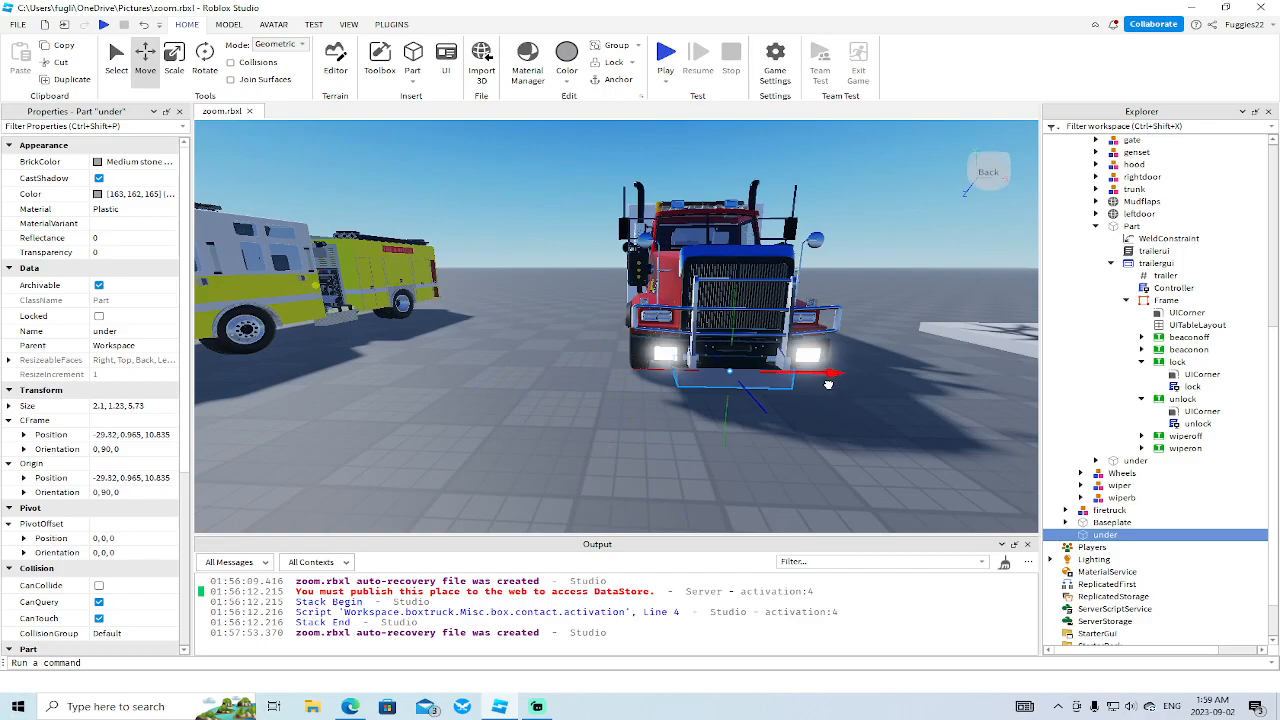
- Move the "under" part back behind the bumper and centre it between the front wheels, at about X -29.77, Z 7.585
{"action": "scroll", "coordinate": [829, 384], "scroll_direction": "up", "scroll_amount": 10}
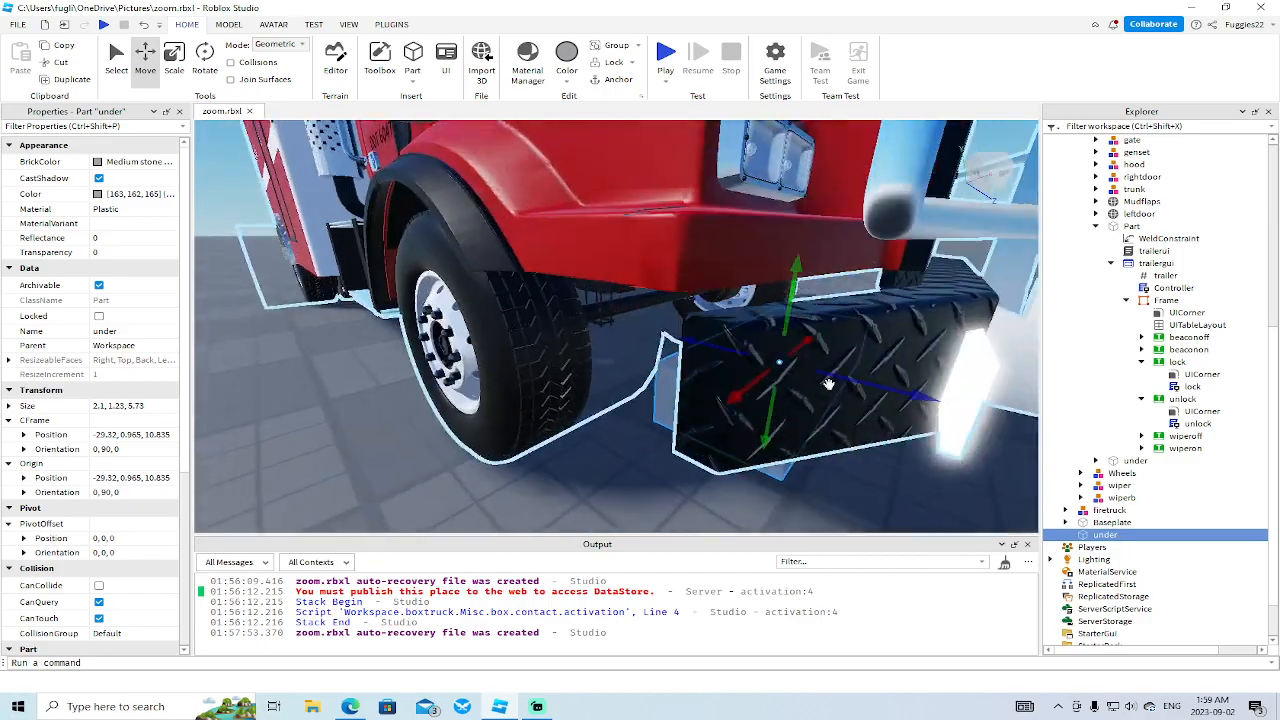
{"action": "scroll", "coordinate": [829, 384], "scroll_direction": "up", "scroll_amount": 4}
{"action": "scroll", "coordinate": [829, 384], "scroll_direction": "down", "scroll_amount": 6}
{"action": "left_click_drag", "start_coordinate": [818, 400], "coordinate": [688, 384]}
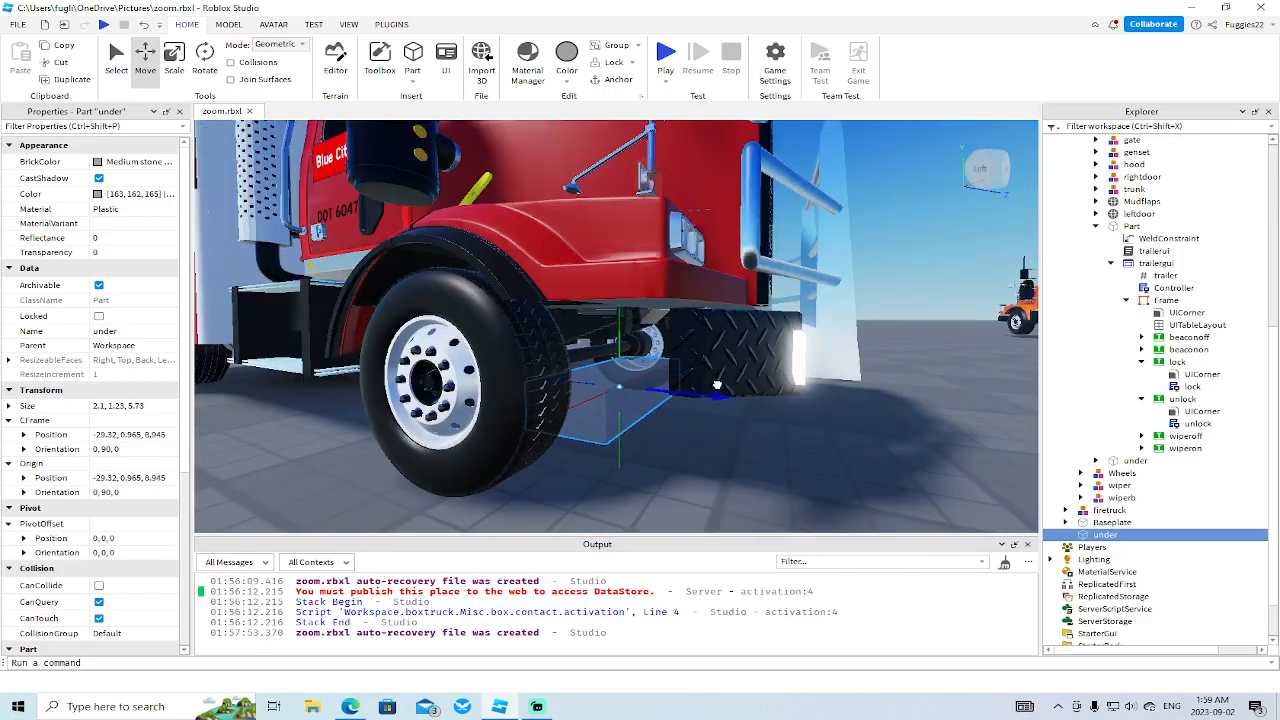
{"action": "right_click_drag", "start_coordinate": [688, 384], "coordinate": [648, 365]}
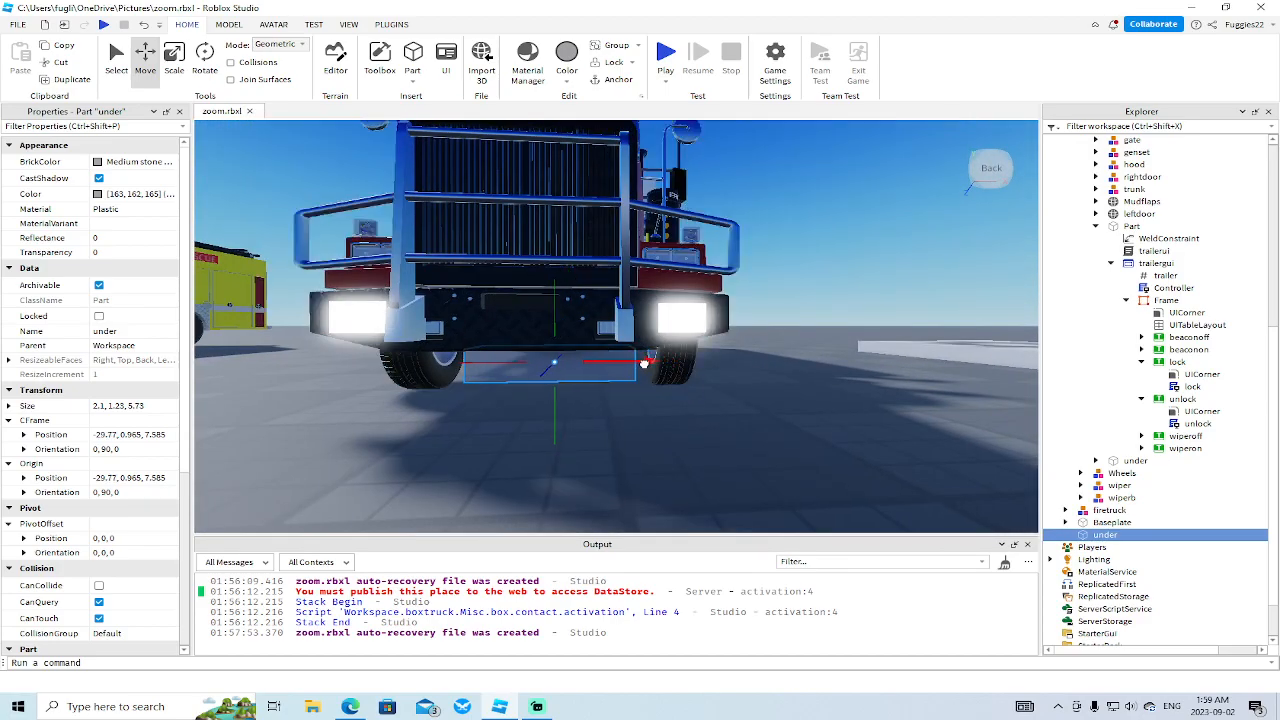
- Raise the "under" part to about Y 1.145 against the rescue truck's front axle, and check its fit from below
{"action": "scroll", "coordinate": [644, 364], "scroll_direction": "up", "scroll_amount": 5}
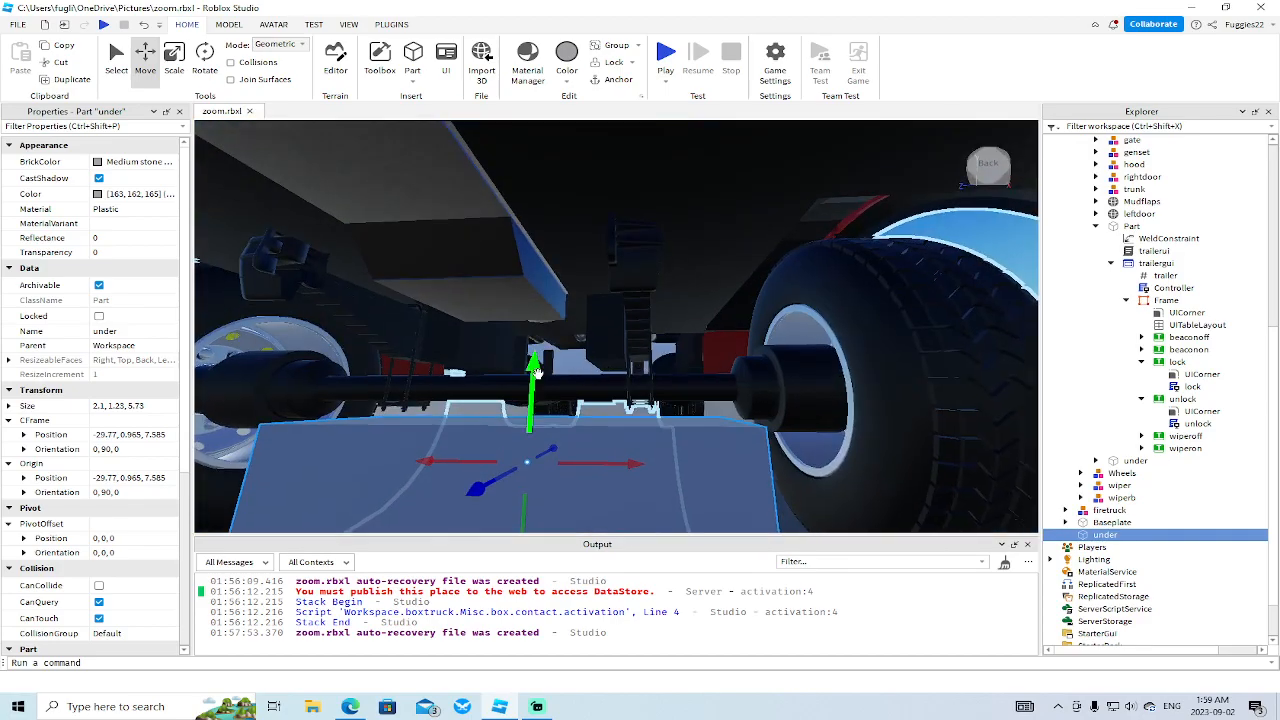
{"action": "left_click_drag", "start_coordinate": [537, 372], "coordinate": [568, 366]}
{"action": "scroll", "coordinate": [534, 349], "scroll_direction": "down", "scroll_amount": 5}
{"action": "scroll", "coordinate": [575, 355], "scroll_direction": "up", "scroll_amount": 5}
{"action": "scroll", "coordinate": [575, 354], "scroll_direction": "down", "scroll_amount": 5}
{"action": "right_click_drag", "start_coordinate": [575, 352], "coordinate": [577, 320]}
{"action": "scroll", "coordinate": [574, 350], "scroll_direction": "up", "scroll_amount": 5}
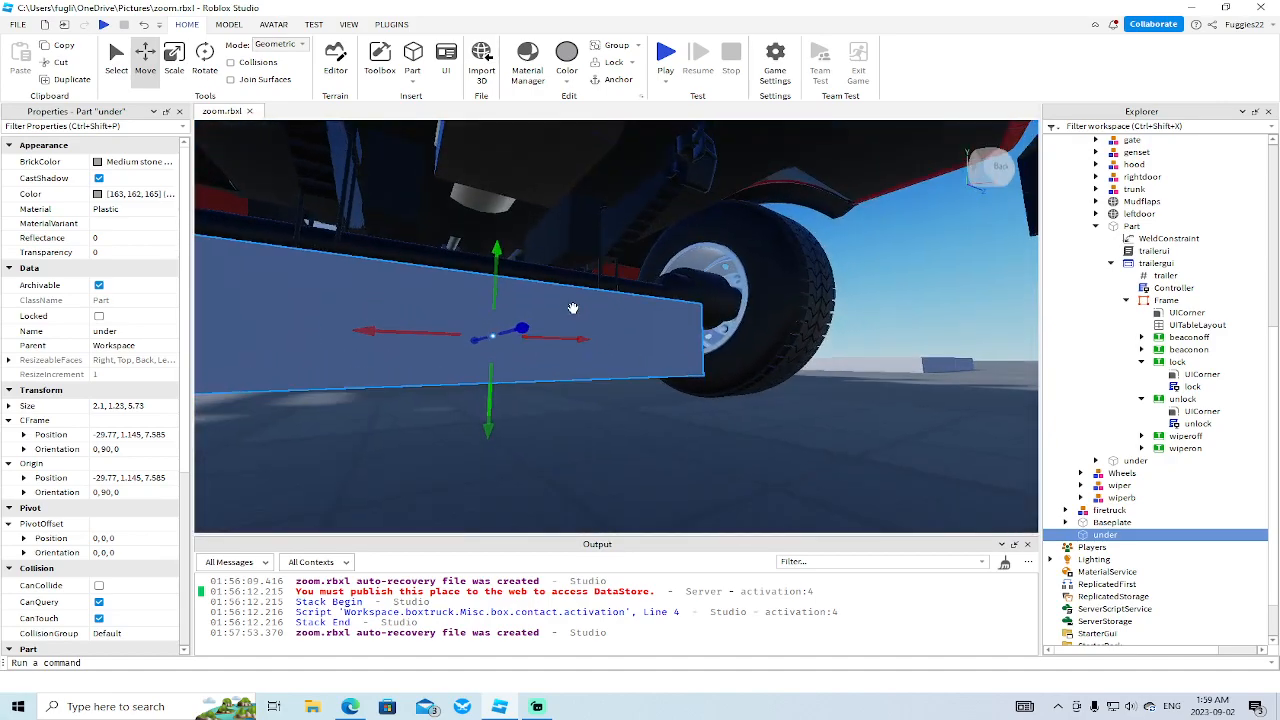
{"action": "scroll", "coordinate": [577, 320], "scroll_direction": "down", "scroll_amount": 2}
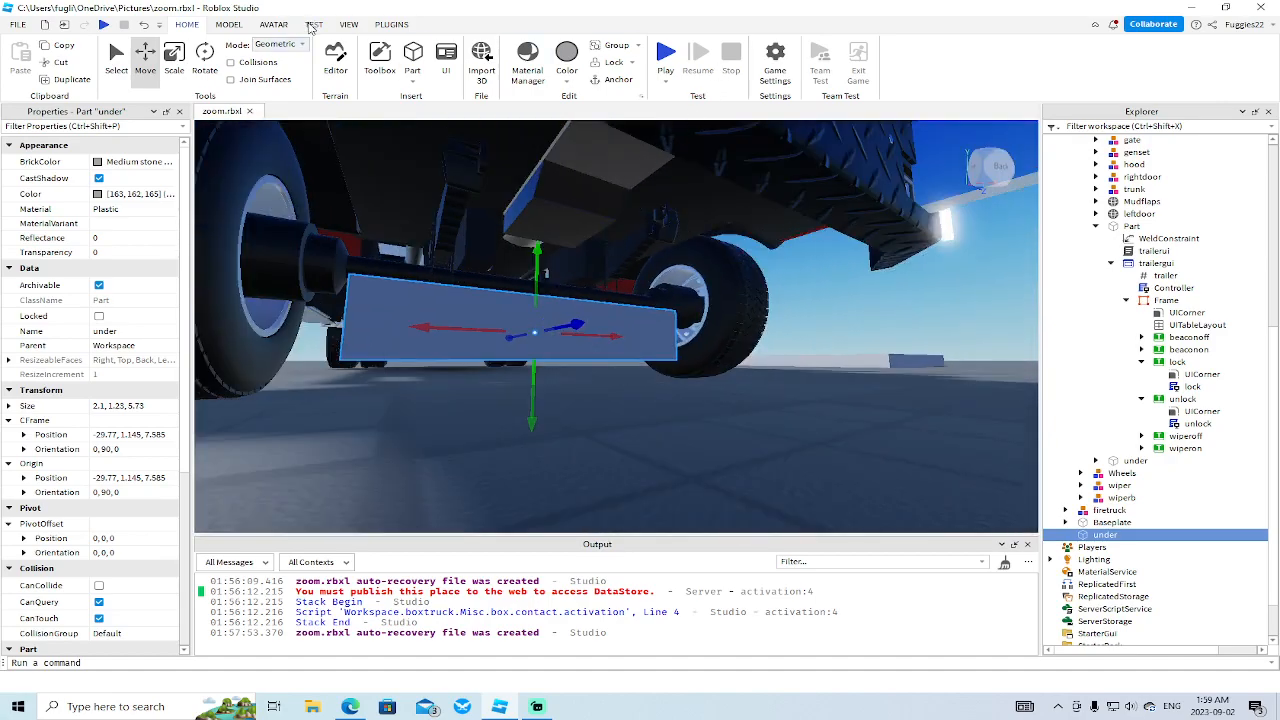
- Weld the "under" part to the rescue truck's underside with a weld constraint
{"action": "left_click", "coordinate": [275, 25]}
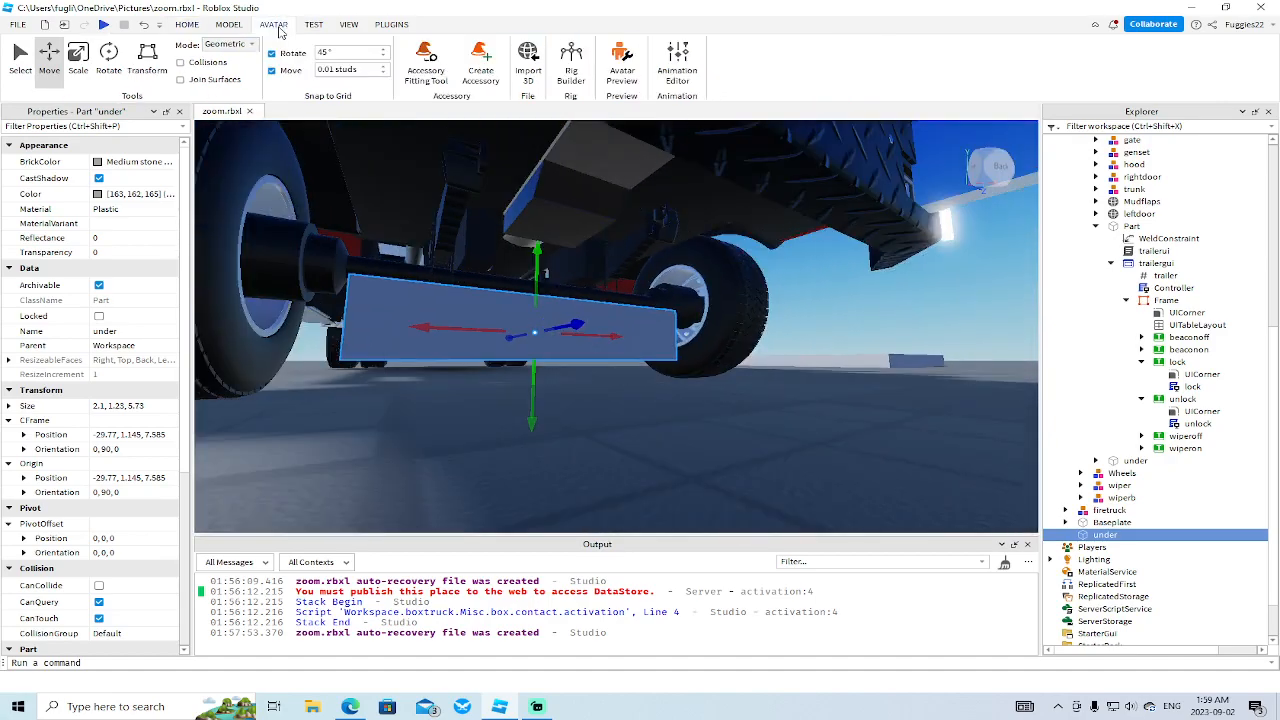
{"action": "left_click", "coordinate": [237, 26]}
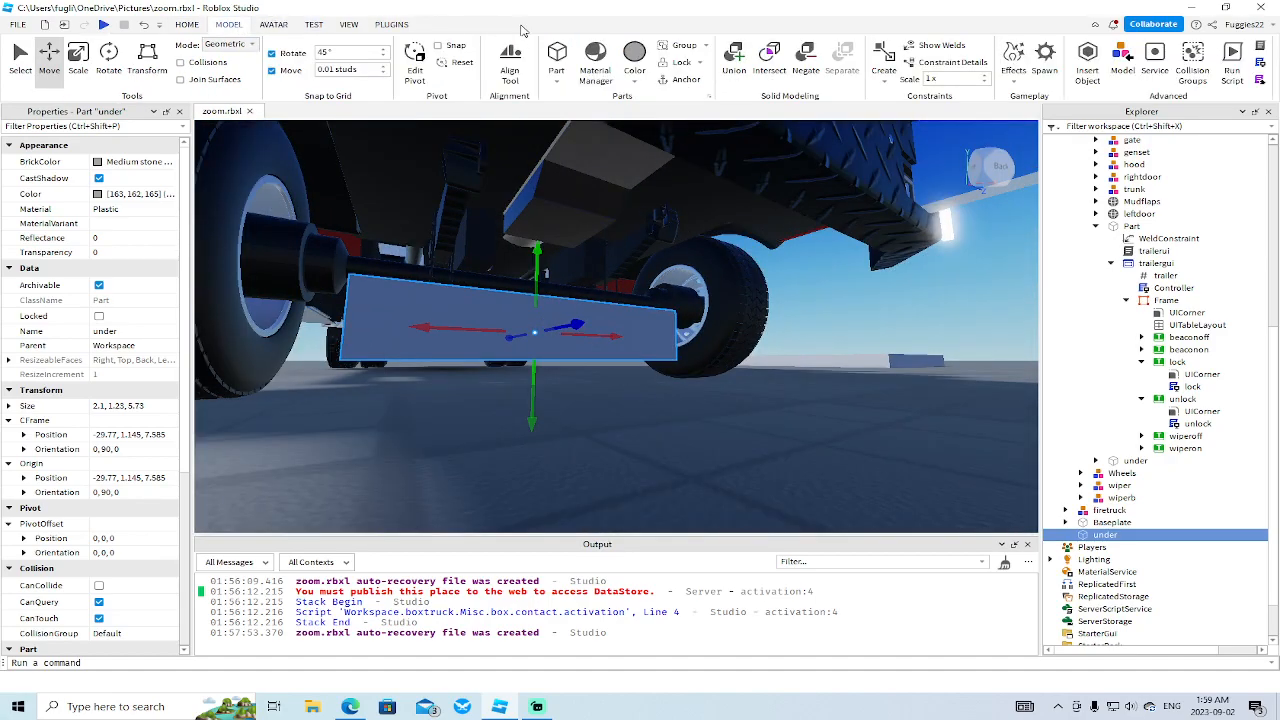
{"action": "left_click", "coordinate": [884, 70]}
{"action": "left_click", "coordinate": [916, 247]}
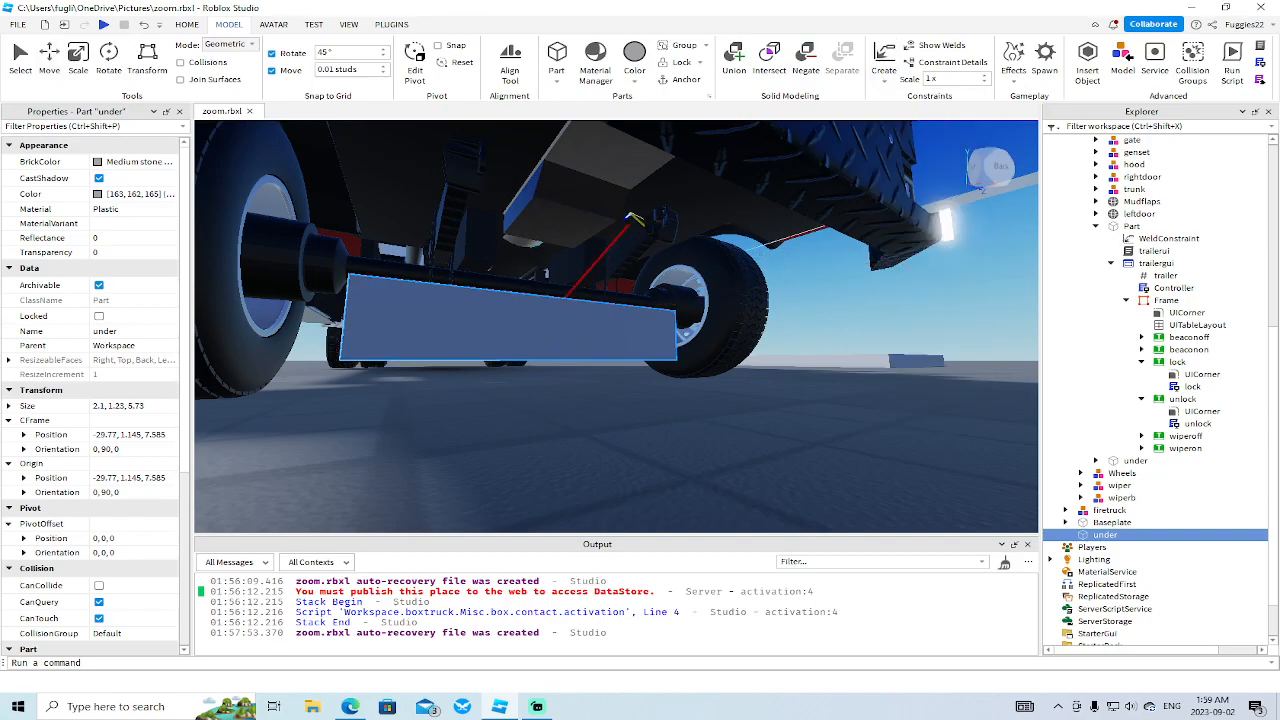
{"action": "right_click_drag", "start_coordinate": [578, 208], "coordinate": [581, 207]}
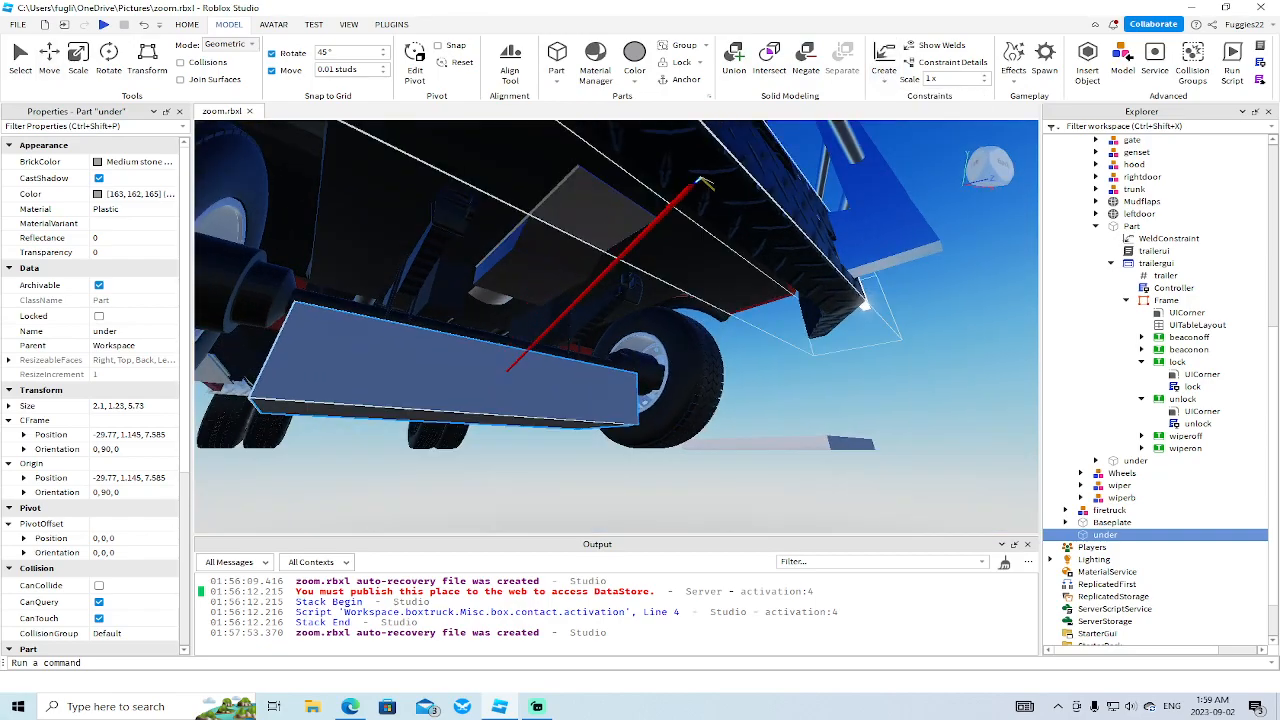
{"action": "left_click", "coordinate": [690, 185]}
{"action": "right_click_drag", "start_coordinate": [688, 186], "coordinate": [688, 186]}
{"action": "scroll", "coordinate": [688, 186], "scroll_direction": "down", "scroll_amount": 5}
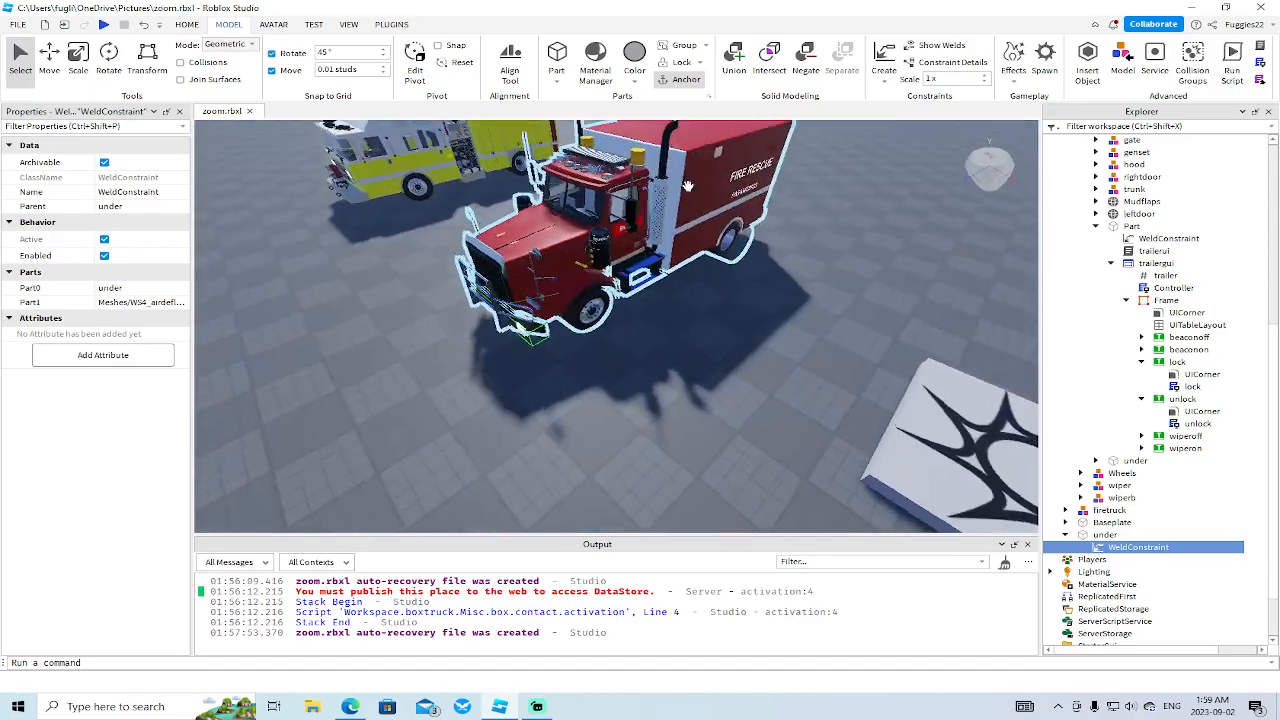
- Move the welded "under" part into the rescue truck model's Misc group, undoing the misplaced drop into a Model group
{"action": "key", "text": "f"}
{"action": "left_click_drag", "start_coordinate": [1097, 537], "coordinate": [1108, 204]}
{"action": "scroll", "coordinate": [1147, 397], "scroll_direction": "up", "scroll_amount": 9}
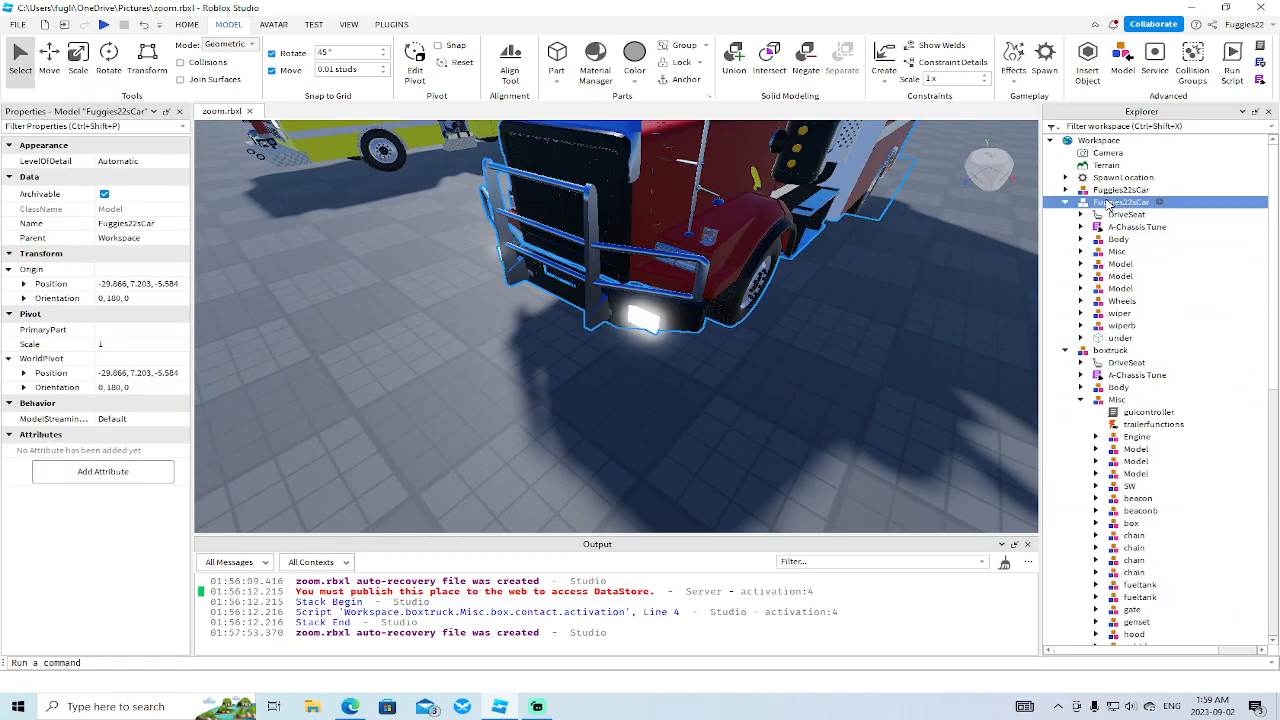
{"action": "left_click", "coordinate": [1066, 350]}
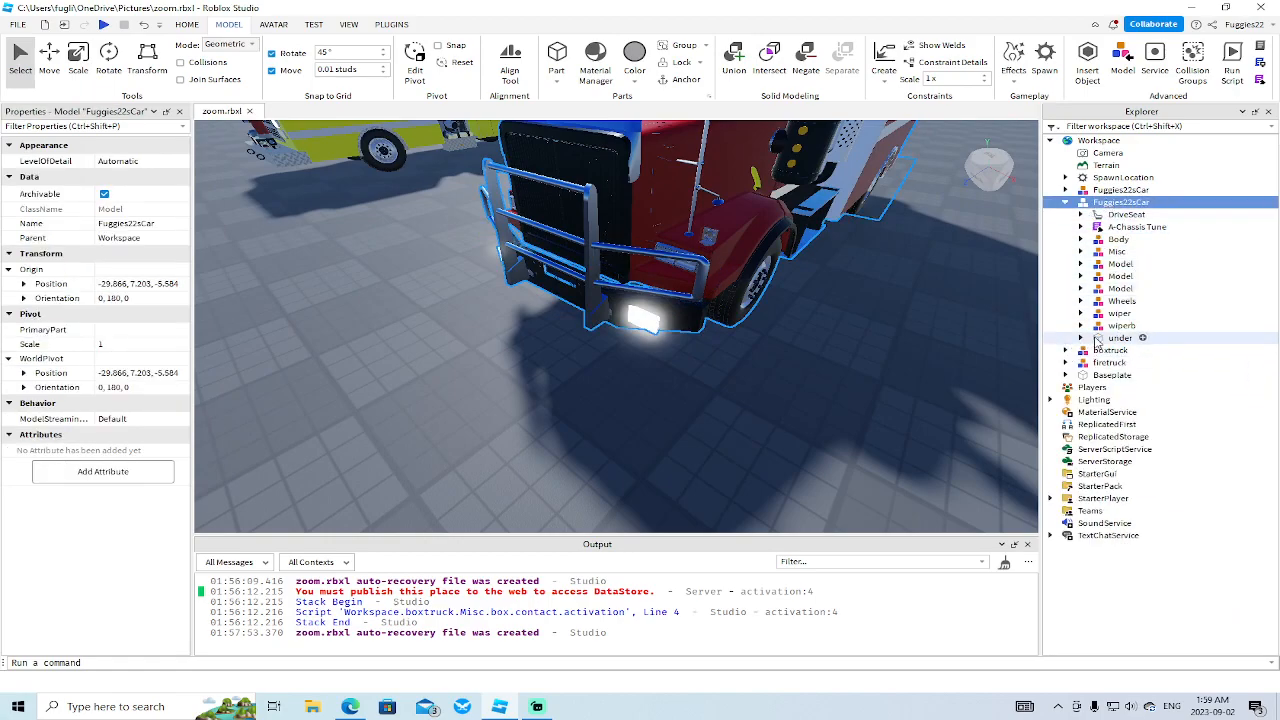
{"action": "left_click", "coordinate": [1115, 338]}
{"action": "left_click_drag", "start_coordinate": [1107, 340], "coordinate": [1118, 274]}
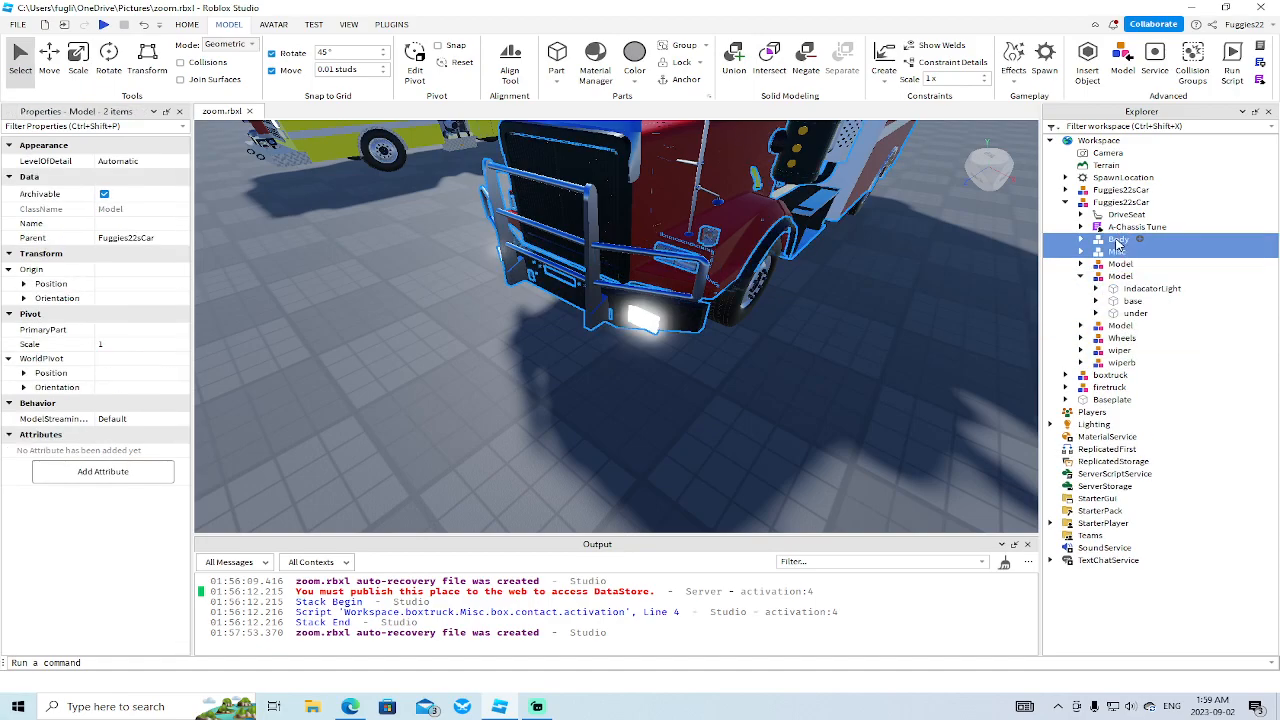
{"action": "key", "text": "ctrl+z"}
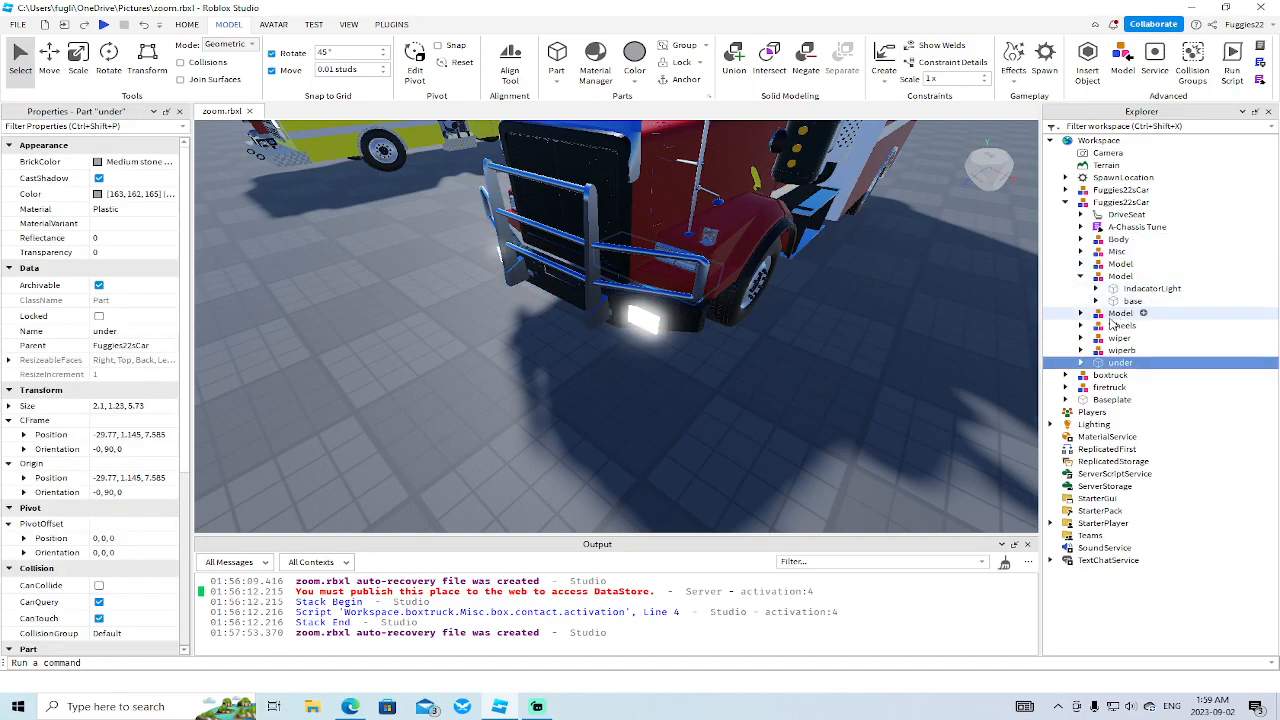
{"action": "left_click_drag", "start_coordinate": [1113, 368], "coordinate": [1100, 253]}
{"action": "left_click", "coordinate": [1081, 252]}
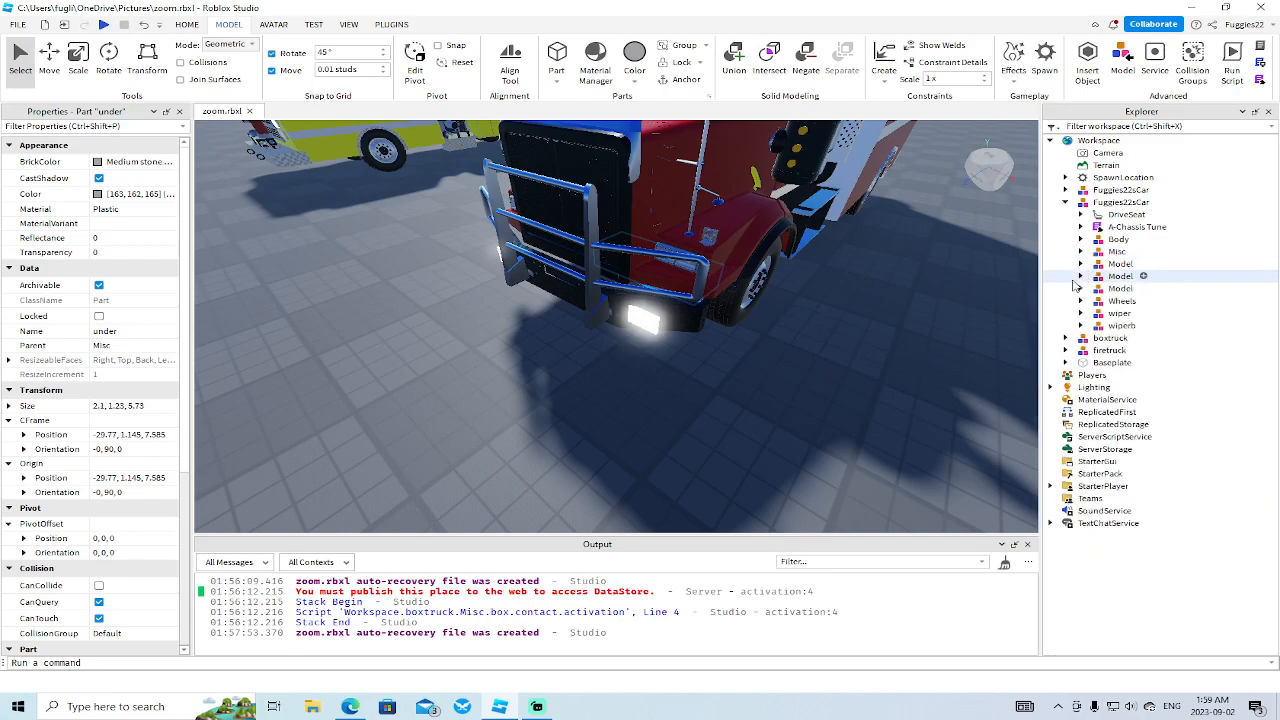
- Set the rescue truck's "under" part transparency to 1
{"action": "scroll", "coordinate": [951, 366], "scroll_direction": "down", "scroll_amount": 10}
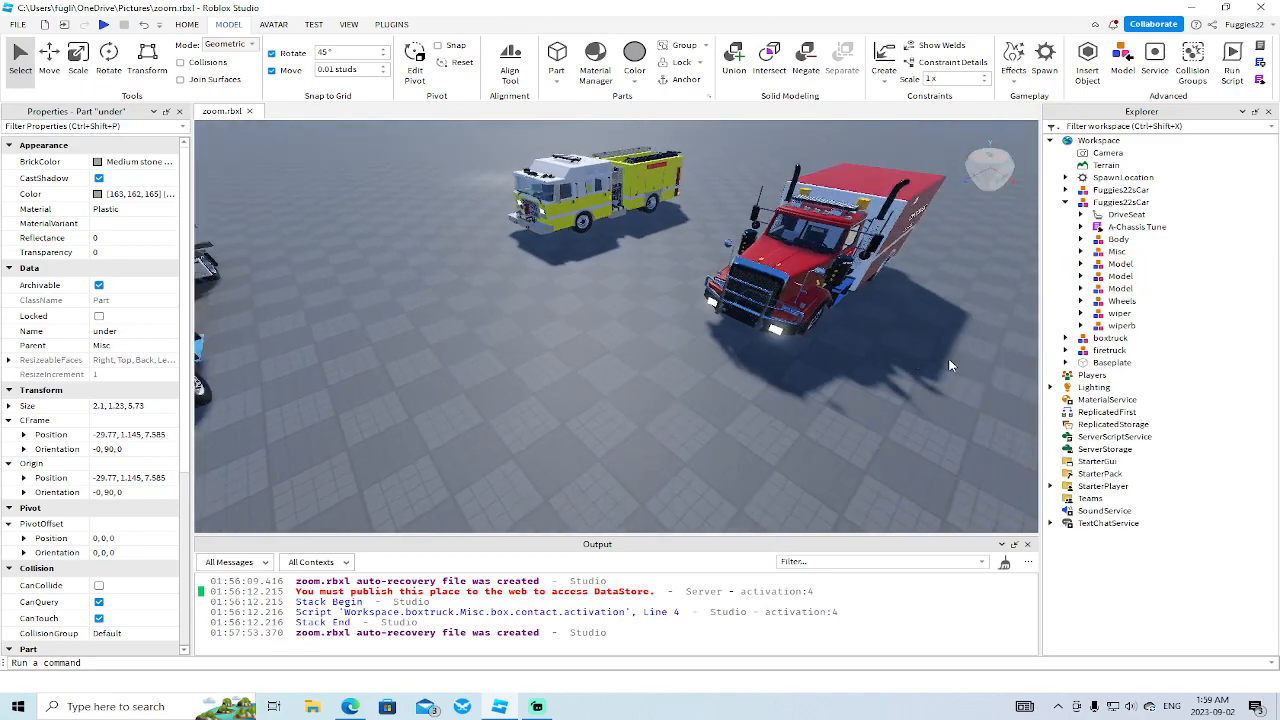
{"action": "key", "text": "w"}
{"action": "right_click_drag", "start_coordinate": [951, 366], "coordinate": [951, 366]}
{"action": "key", "text": "a"}
{"action": "left_click", "coordinate": [121, 251]}
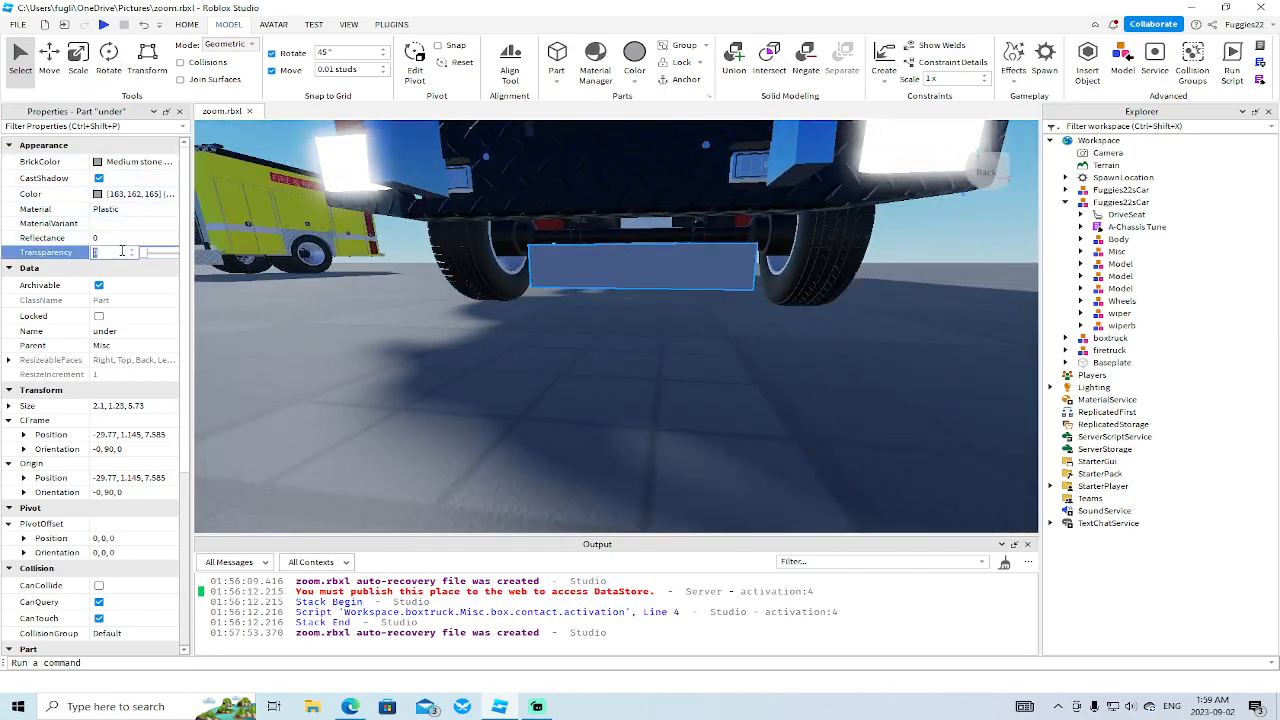
{"action": "type", "text": "1"}
{"action": "key", "text": "Return"}
{"action": "key", "text": "s"}
{"action": "right_click_drag", "start_coordinate": [331, 317], "coordinate": [331, 319]}
{"action": "left_click", "coordinate": [726, 356]}
{"action": "key", "text": "d"}
{"action": "right_click_drag", "start_coordinate": [877, 347], "coordinate": [877, 347]}
{"action": "left_click", "coordinate": [19, 25]}
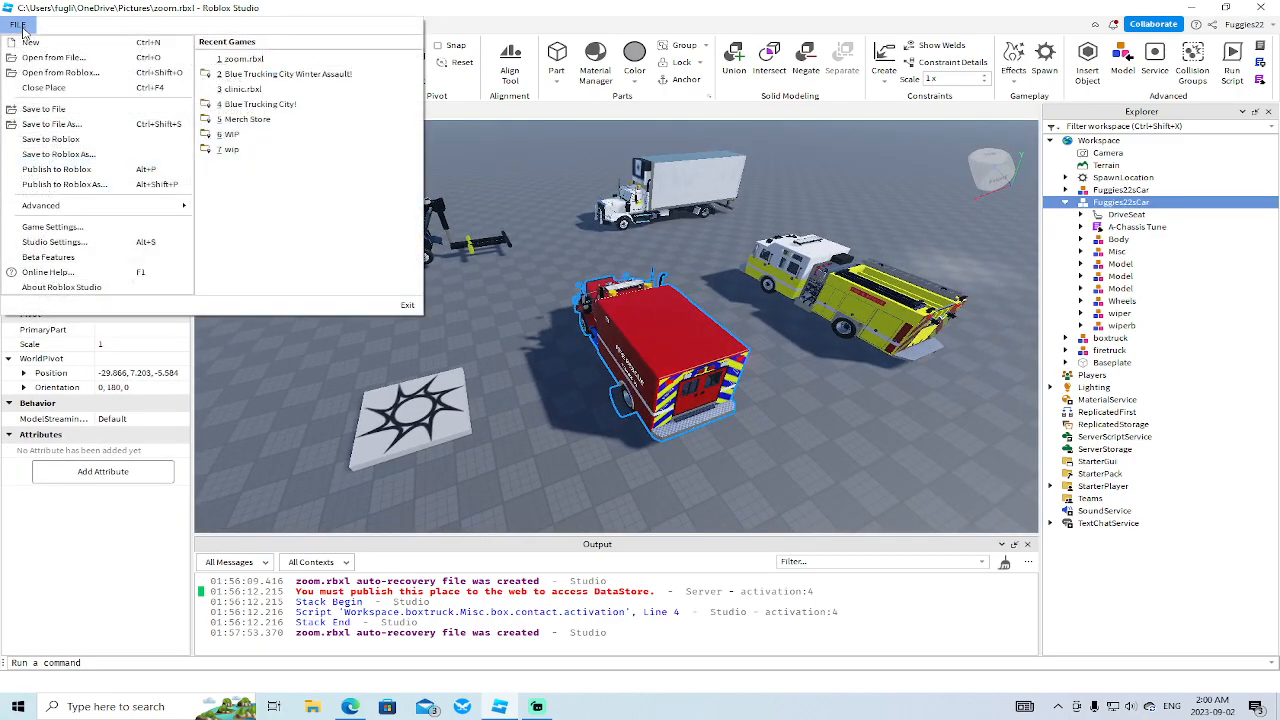
{"action": "left_click", "coordinate": [287, 6]}
{"action": "key", "text": "d"}
{"action": "right_click_drag", "start_coordinate": [808, 381], "coordinate": [808, 381]}
{"action": "scroll", "coordinate": [594, 358], "scroll_direction": "down", "scroll_amount": 3}
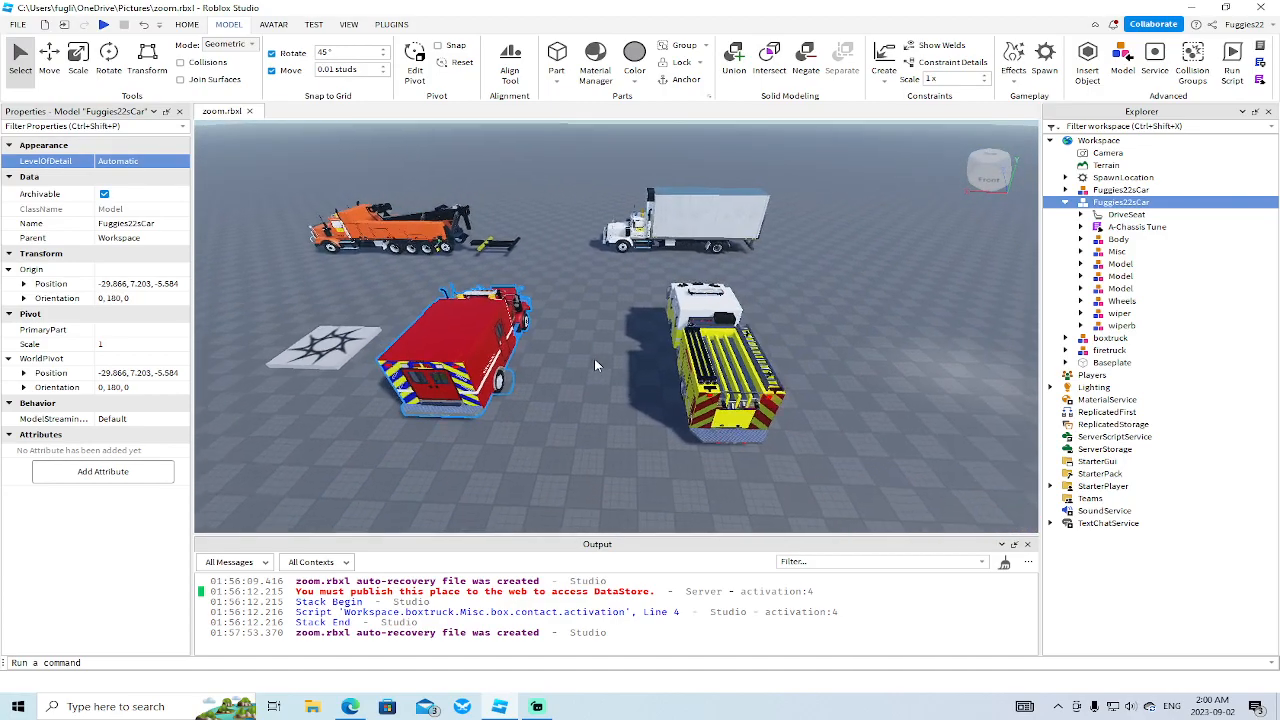
- Duplicate the rescue truck's "under" part and move the copy towards the fire truck, at about X -54.24
{"action": "key", "text": "w"}
{"action": "right_click_drag", "start_coordinate": [671, 281], "coordinate": [671, 284]}
{"action": "key", "text": "d"}
{"action": "left_click", "coordinate": [631, 250]}
{"action": "key", "text": "ctrl+2"}
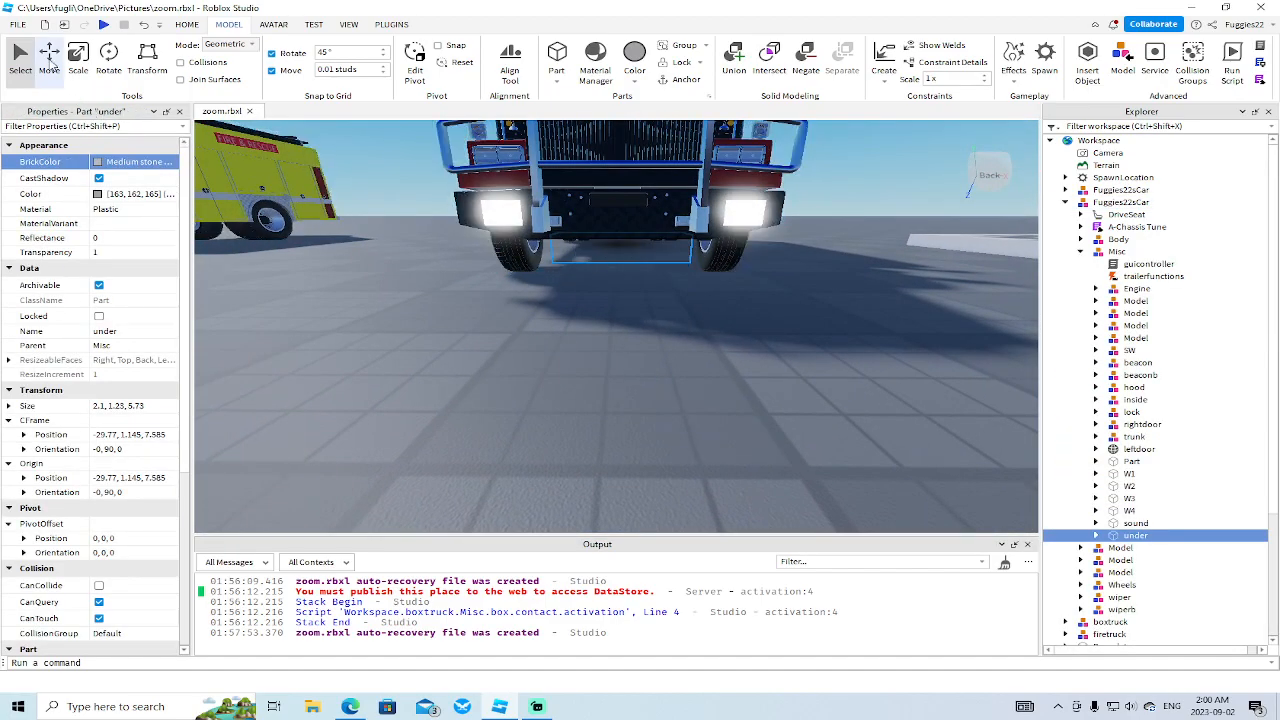
{"action": "left_click", "coordinate": [535, 707]}
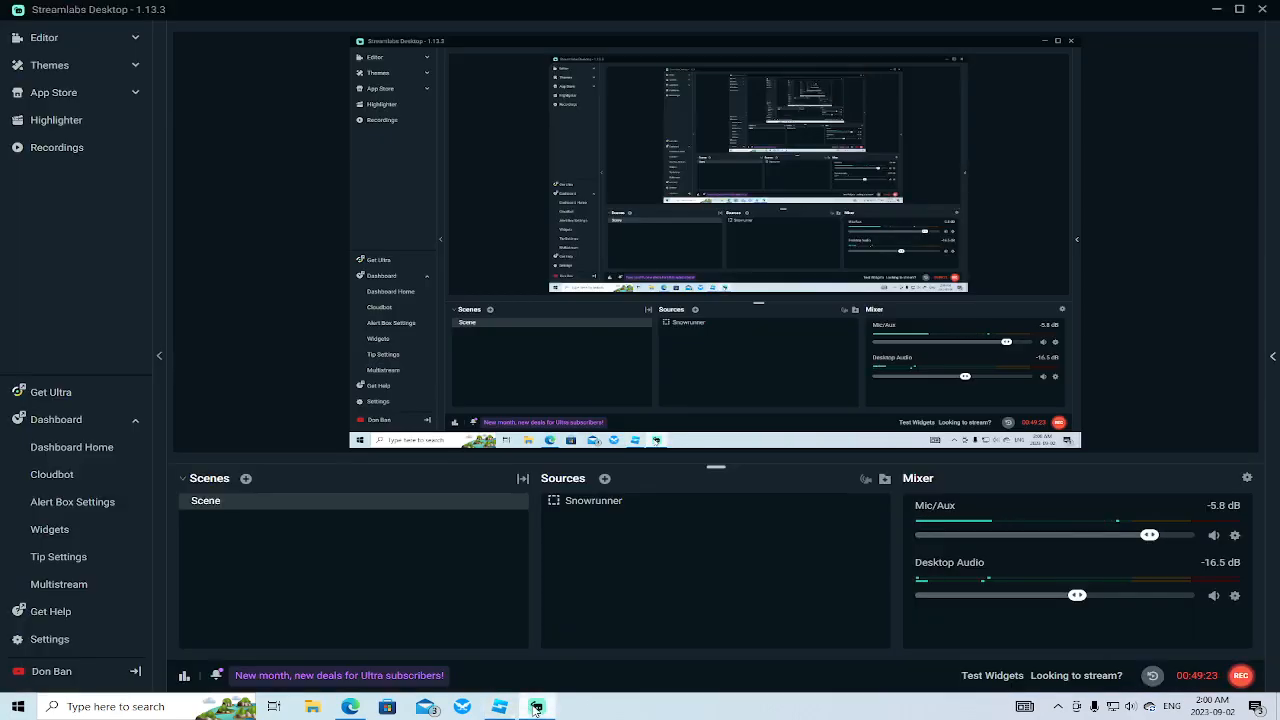
{"action": "left_click", "coordinate": [503, 708]}
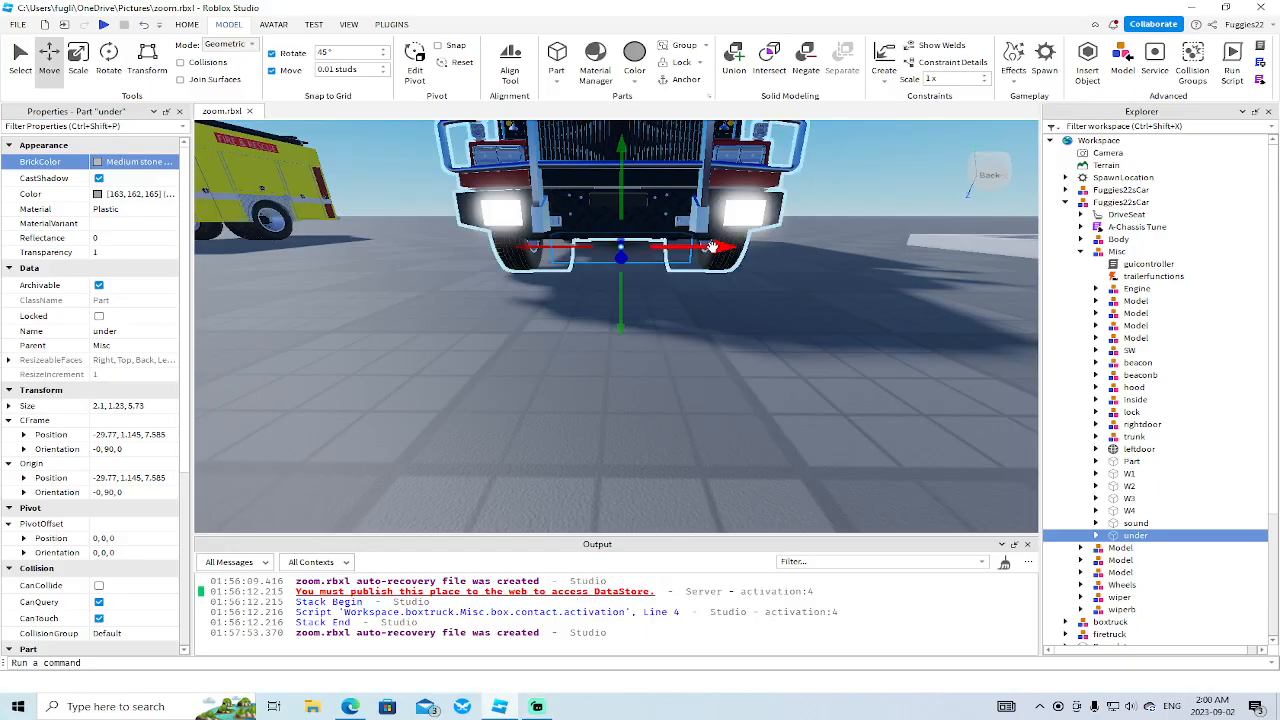
{"action": "right_click", "coordinate": [712, 249]}
{"action": "left_click", "coordinate": [754, 346]}
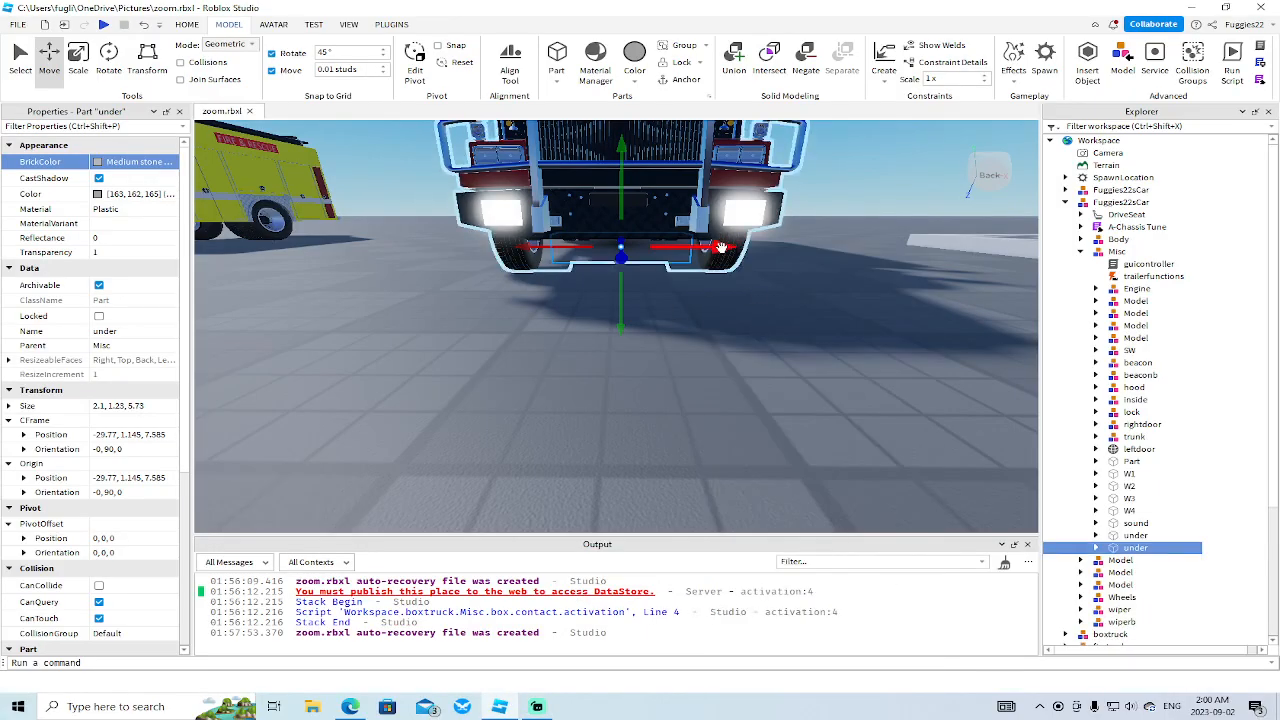
- Set the duplicated "under" part's transparency to 0 and move it out of Misc directly into Workspace
{"action": "left_click", "coordinate": [125, 251]}
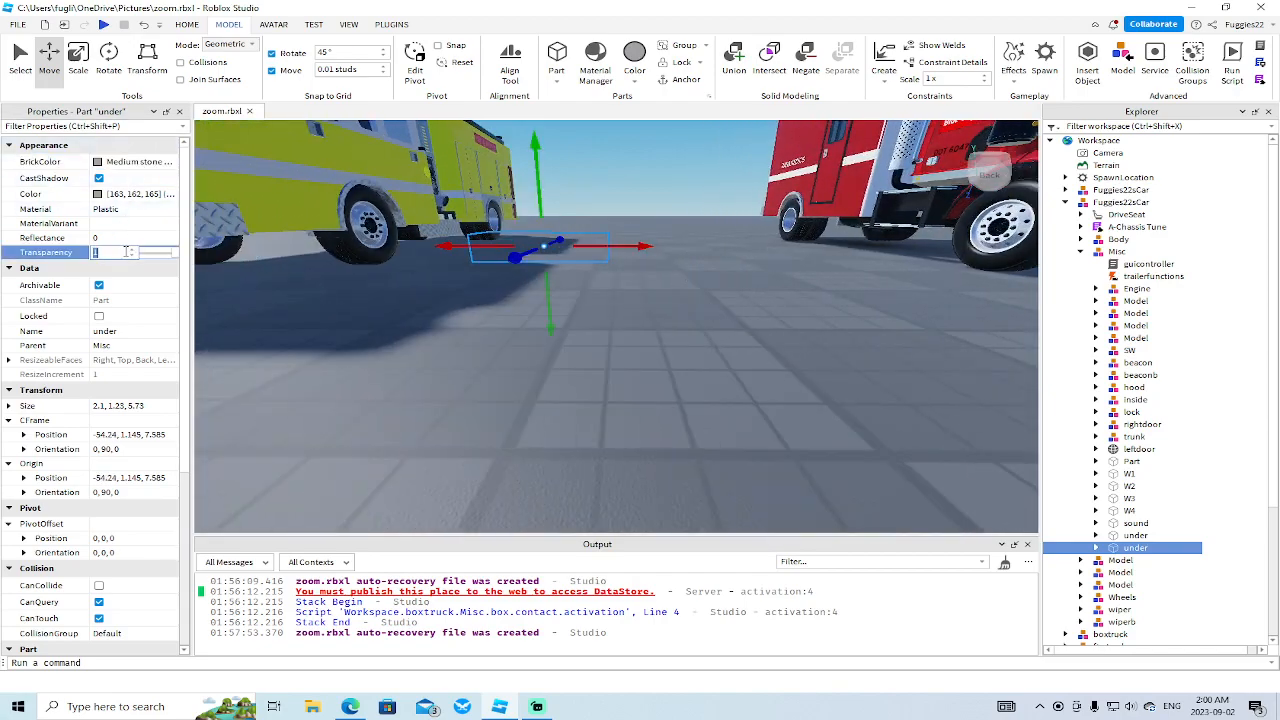
{"action": "left_click_drag", "start_coordinate": [171, 258], "coordinate": [138, 258]}
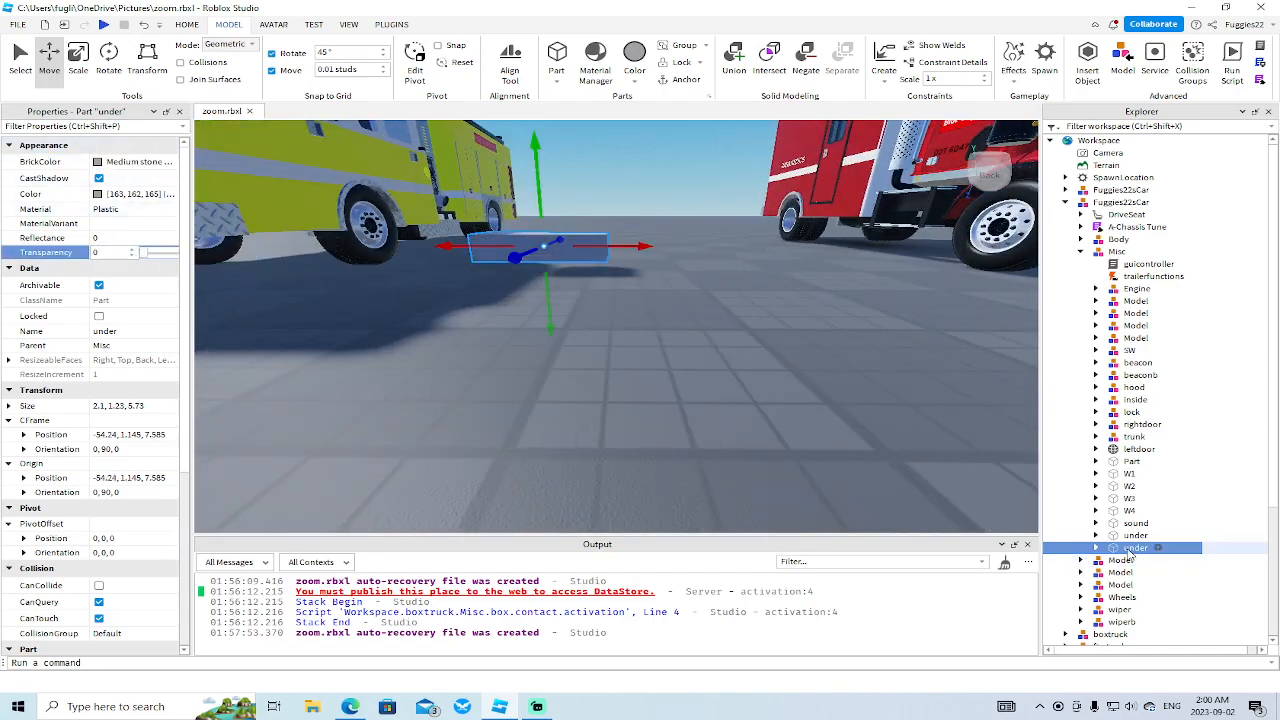
{"action": "left_click_drag", "start_coordinate": [1120, 550], "coordinate": [1098, 141]}
{"action": "scroll", "coordinate": [1136, 550], "scroll_direction": "up", "scroll_amount": 2}
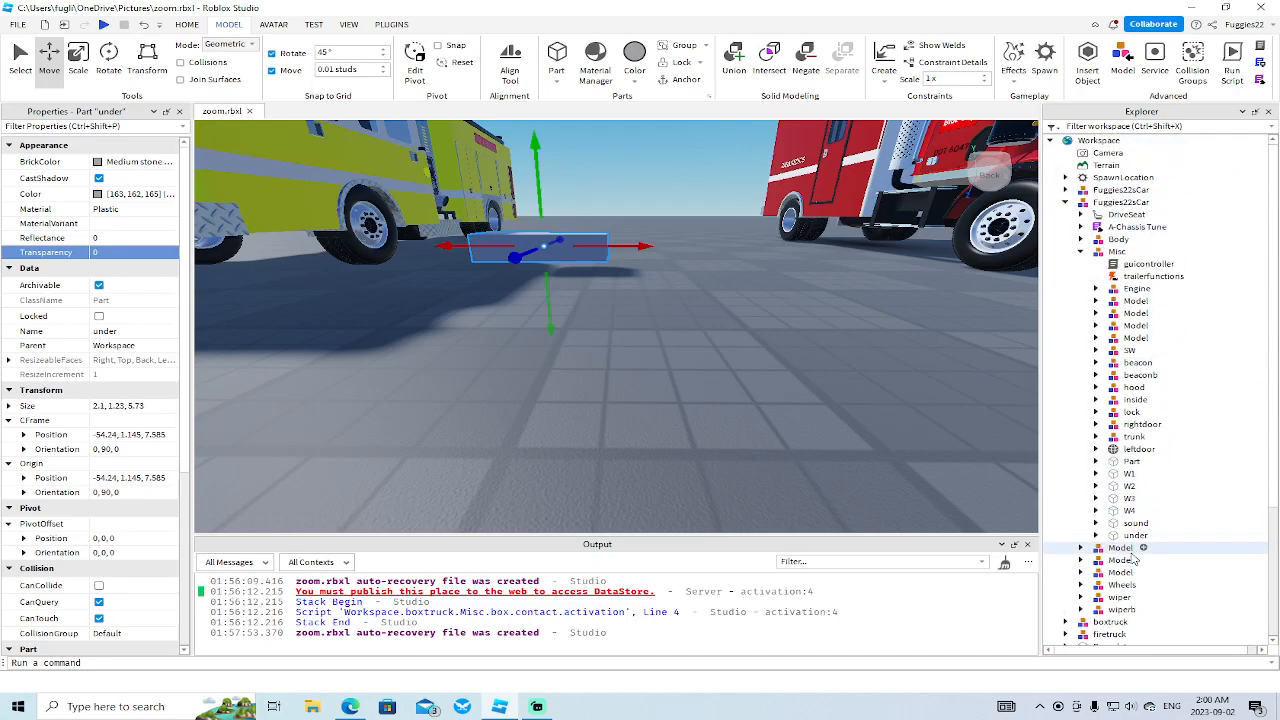
- Rename the first of the two identically named car models in Workspace as Dota
{"action": "left_click", "coordinate": [1065, 203]}
{"action": "left_click", "coordinate": [1090, 191]}
{"action": "right_click", "coordinate": [1090, 191]}
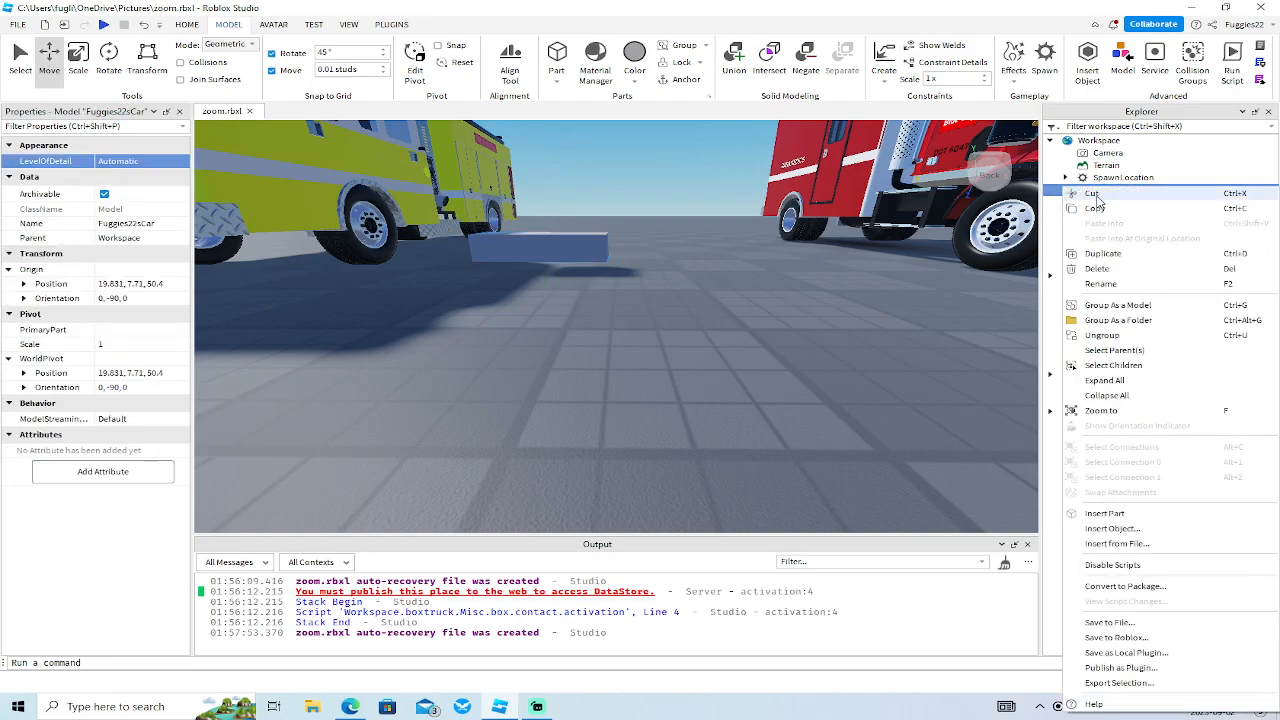
{"action": "left_click", "coordinate": [1117, 285]}
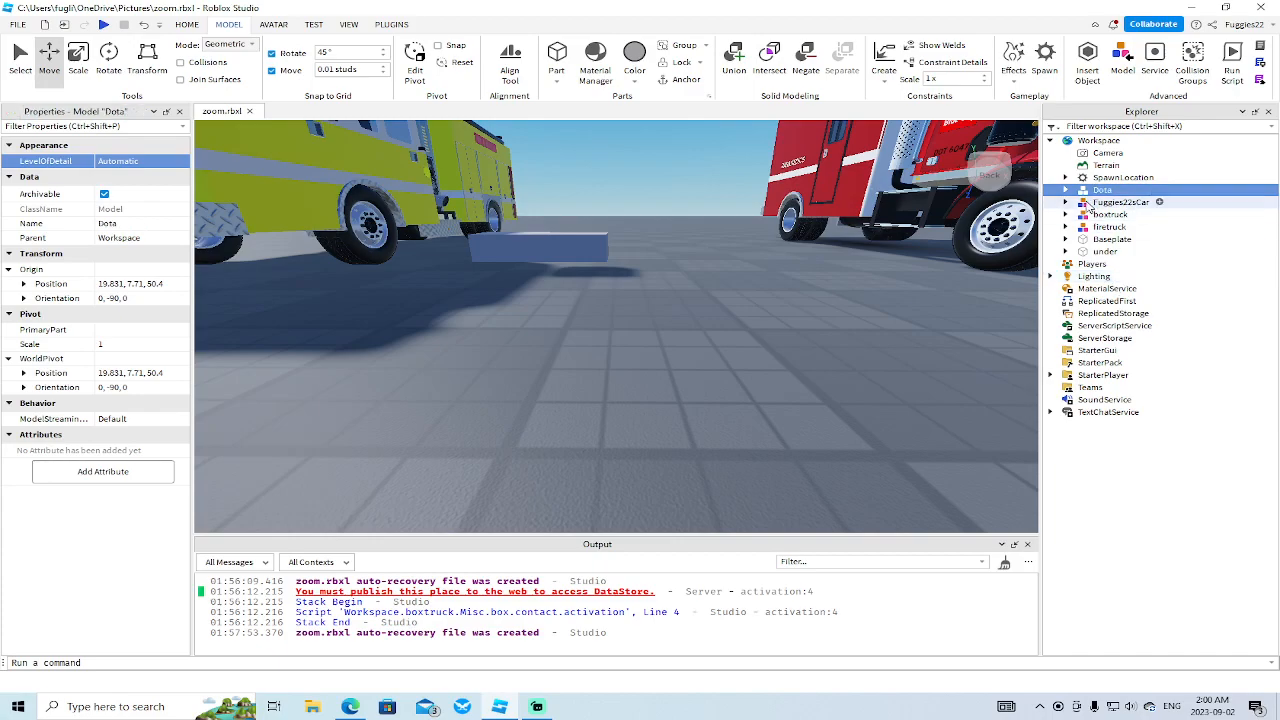
- Move the duplicated "under" part sideways beneath the yellow fire truck, to about X -67.27
{"action": "left_click", "coordinate": [591, 250]}
{"action": "key", "text": "f"}
{"action": "right_click_drag", "start_coordinate": [591, 248], "coordinate": [621, 244]}
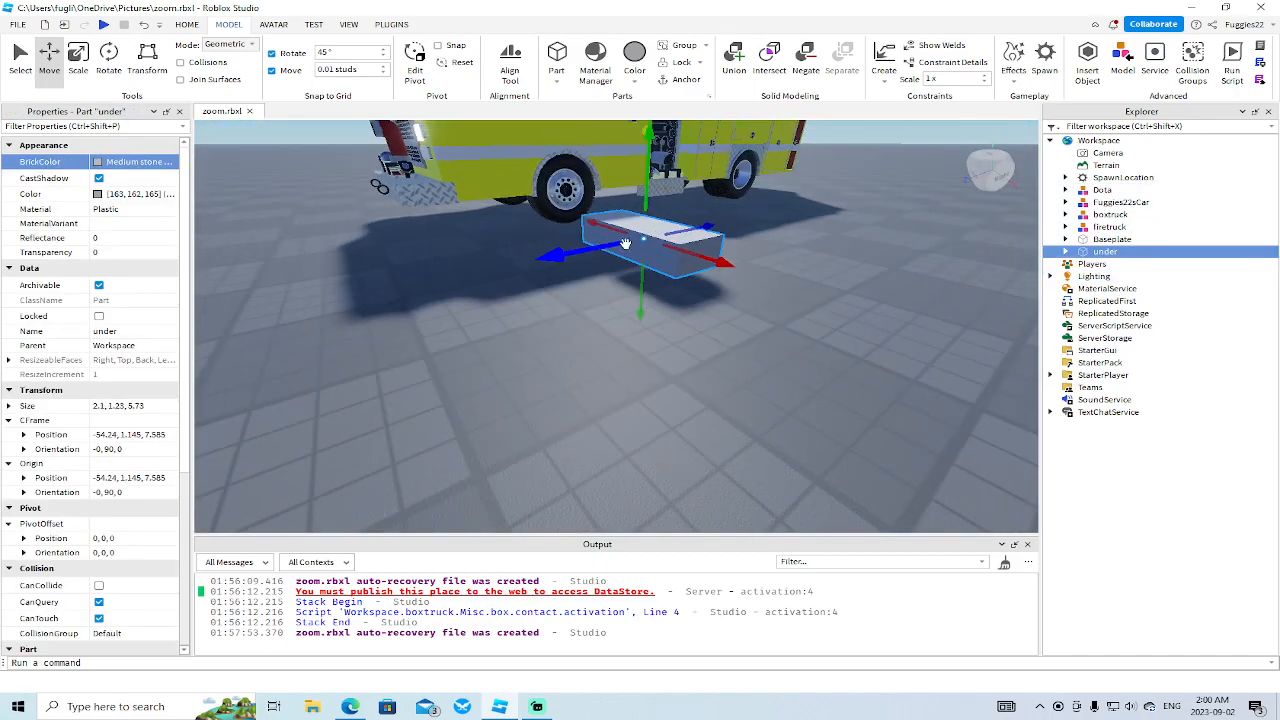
{"action": "left_click_drag", "start_coordinate": [724, 268], "coordinate": [580, 205]}
{"action": "right_click_drag", "start_coordinate": [580, 204], "coordinate": [578, 205]}
{"action": "left_click_drag", "start_coordinate": [643, 219], "coordinate": [620, 219]}
{"action": "right_click_drag", "start_coordinate": [624, 219], "coordinate": [628, 220]}
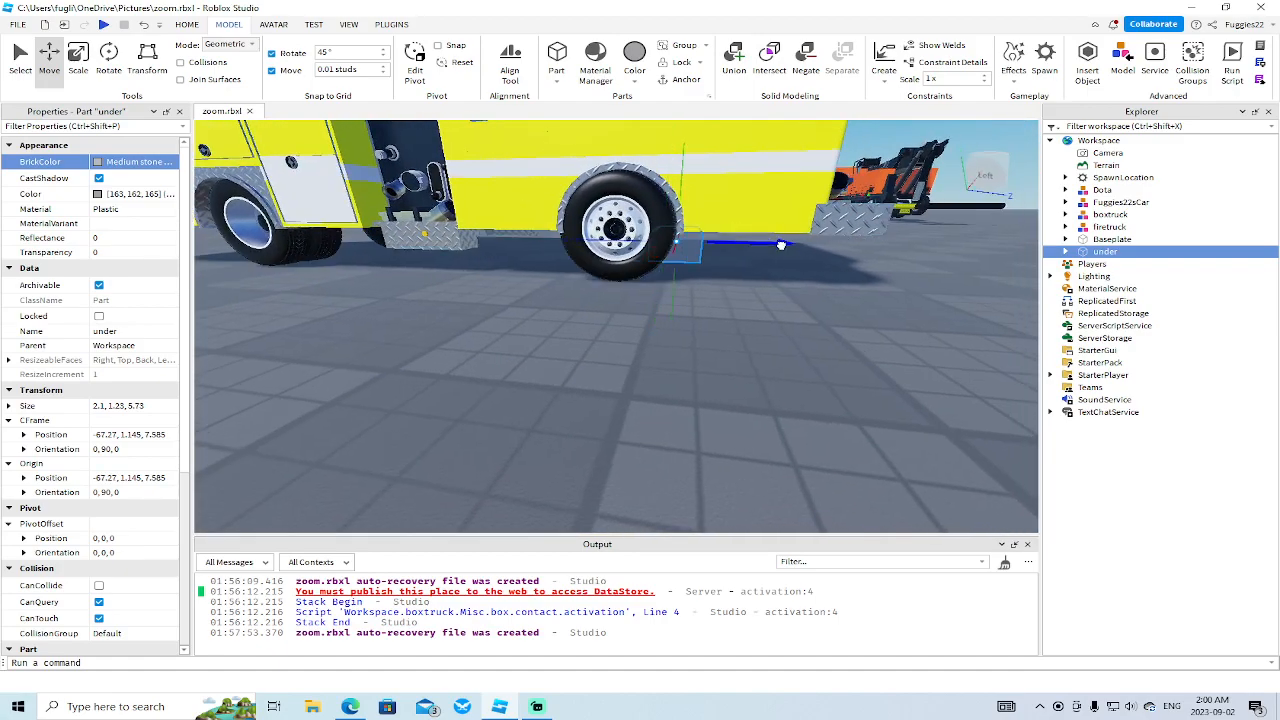
- Position the "under" part between the fire truck's front wheels at about Z 10.555 and raise it to about Y 1.205
{"action": "left_click_drag", "start_coordinate": [780, 244], "coordinate": [780, 245]}
{"action": "right_click_drag", "start_coordinate": [758, 245], "coordinate": [758, 251]}
{"action": "scroll", "coordinate": [758, 251], "scroll_direction": "up", "scroll_amount": 1}
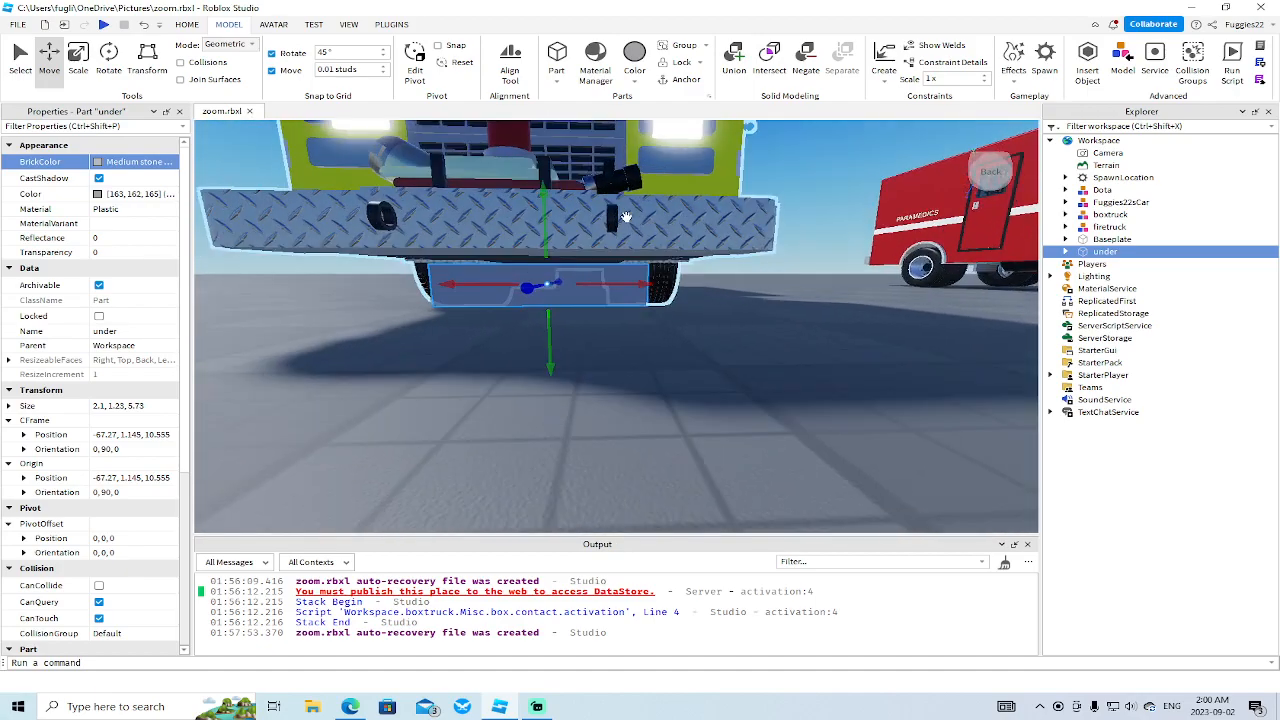
{"action": "left_click_drag", "start_coordinate": [541, 216], "coordinate": [541, 212]}
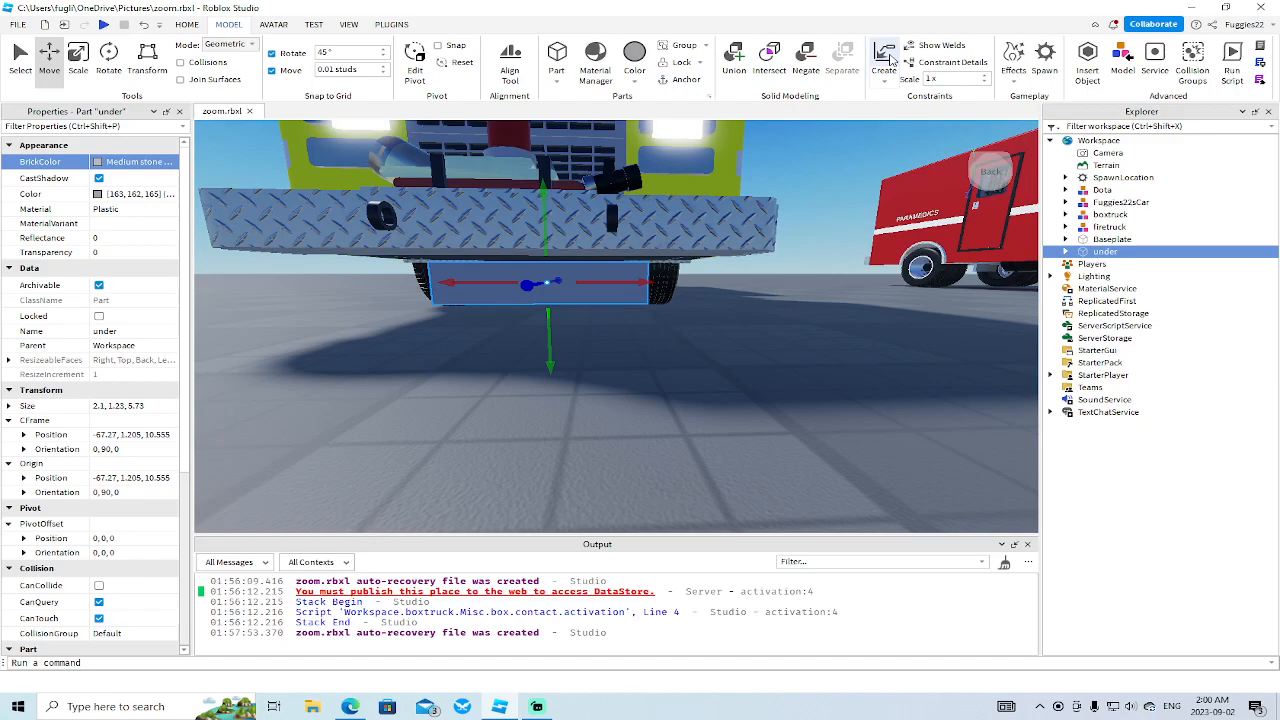
- Weld the "under" part to the fire truck's front bumper and set its transparency to 1
{"action": "left_click", "coordinate": [886, 57]}
{"action": "left_click", "coordinate": [510, 241]}
{"action": "left_click", "coordinate": [584, 292]}
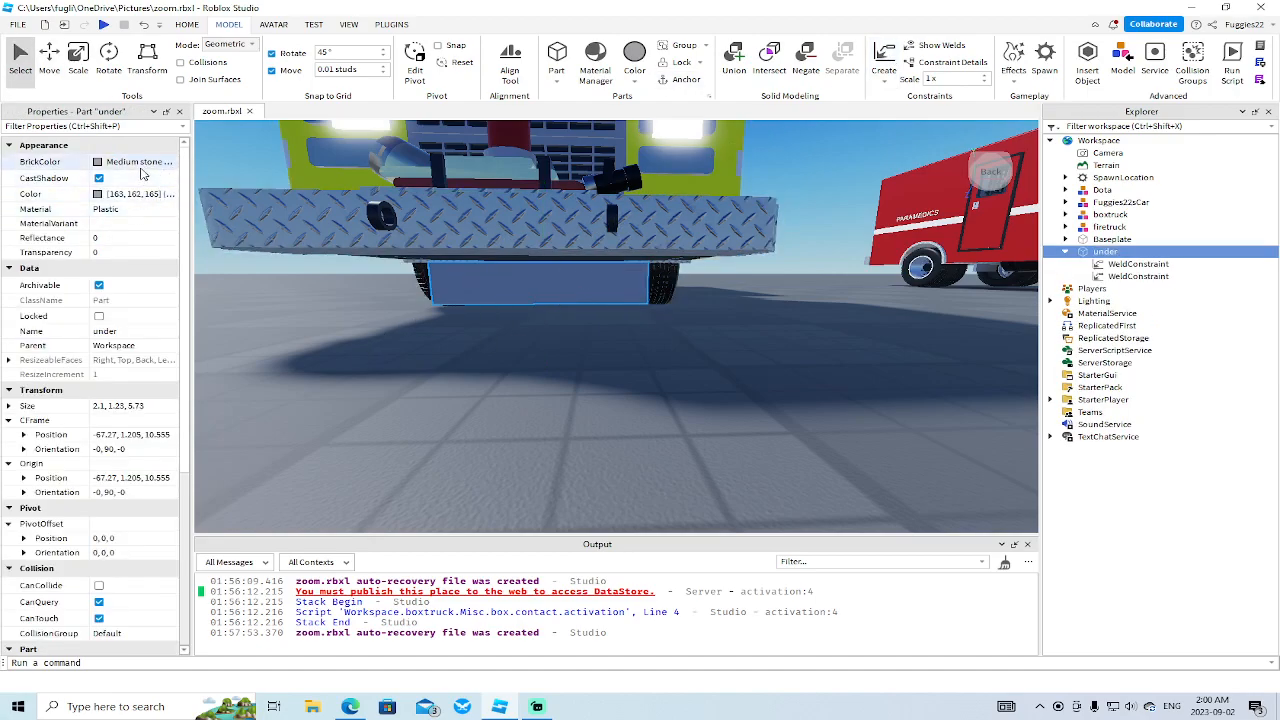
{"action": "left_click", "coordinate": [125, 251]}
{"action": "key", "text": "Return"}
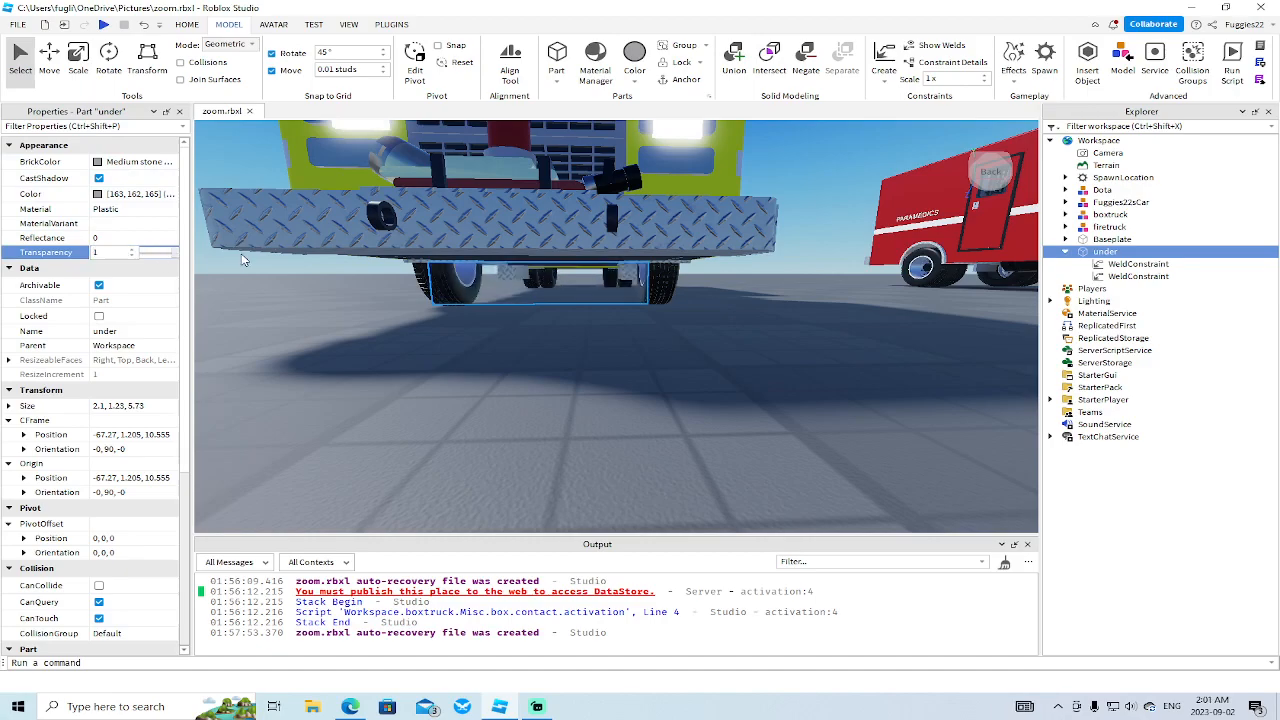
- Move the "under" part from Workspace into the firetruck model's Misc group
{"action": "left_click", "coordinate": [1066, 228]}
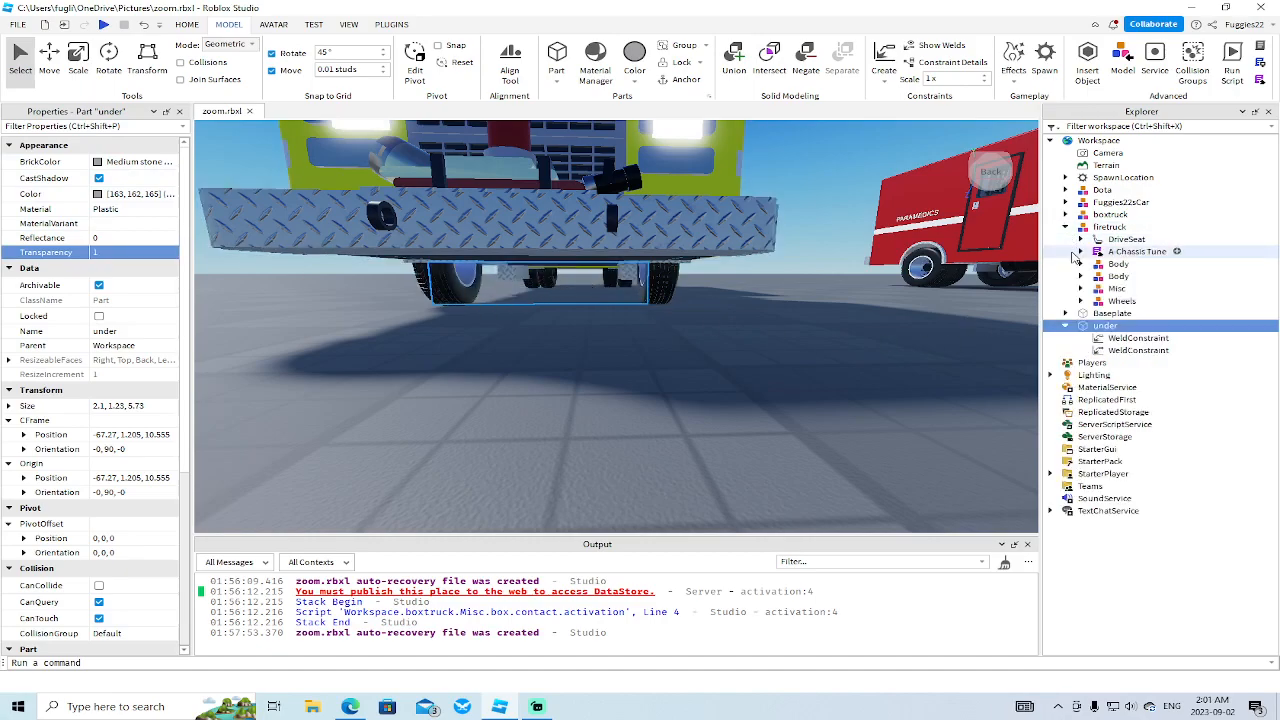
{"action": "left_click_drag", "start_coordinate": [1086, 330], "coordinate": [1116, 289]}
{"action": "key", "text": "s"}
{"action": "right_click_drag", "start_coordinate": [910, 357], "coordinate": [910, 357]}
{"action": "key", "text": "d"}
{"action": "key", "text": "s"}
{"action": "key", "text": "d"}
- Delete the stray invisible part "aa" beside the fire truck
{"action": "left_click", "coordinate": [555, 388]}
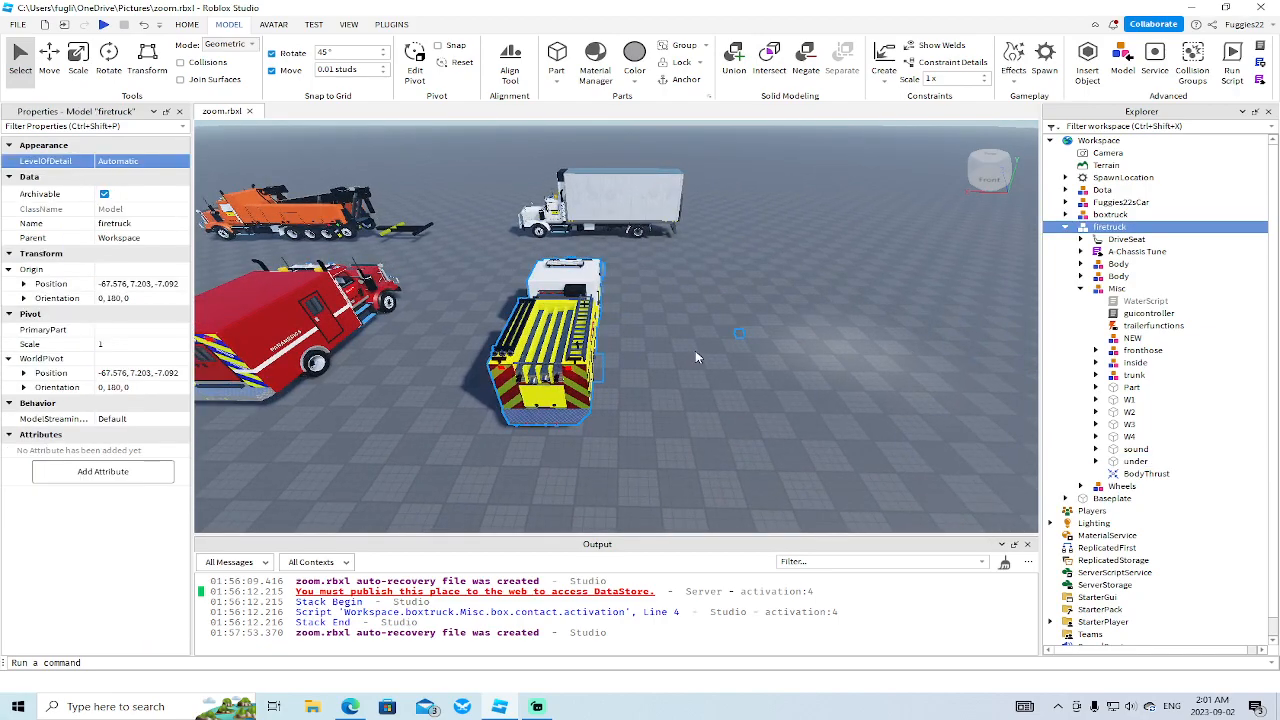
{"action": "left_click", "coordinate": [737, 332]}
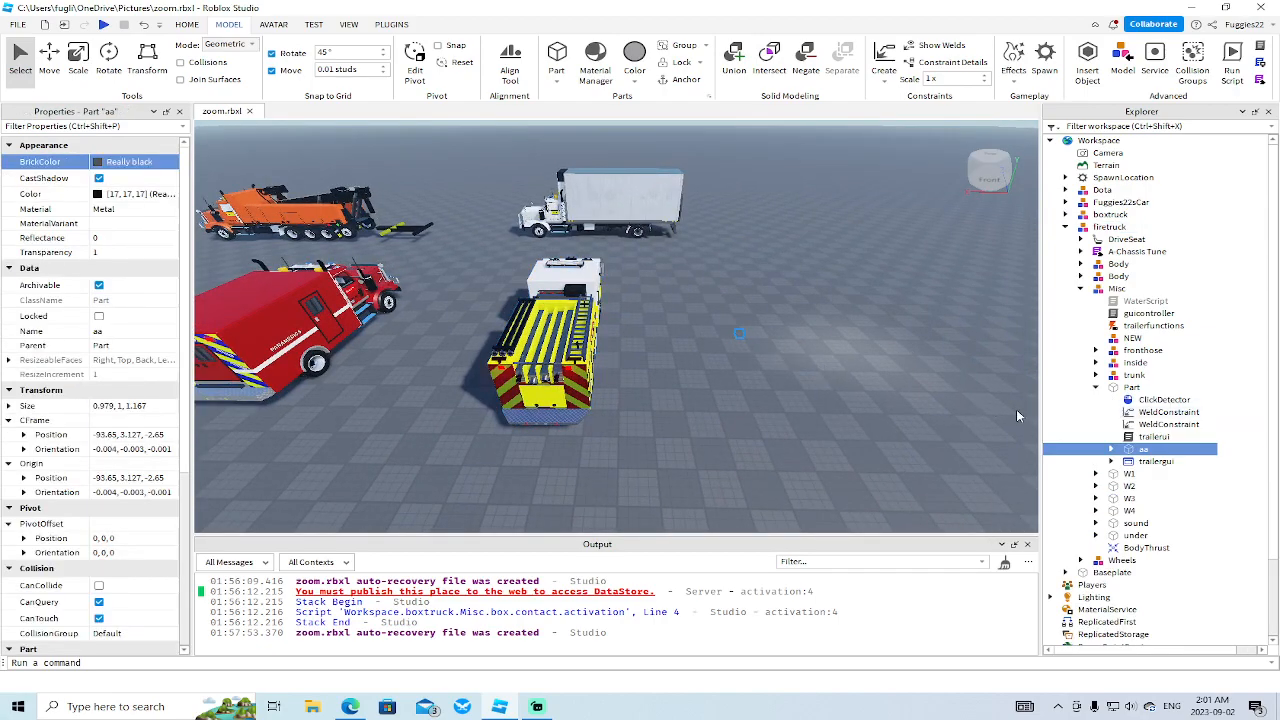
{"action": "key", "text": "Delete"}
{"action": "right_click_drag", "start_coordinate": [768, 380], "coordinate": [764, 376]}
{"action": "key", "text": "w"}
- Review the fire truck's trailerui script, close it, and expand the contents of trailergui
{"action": "double_click", "coordinate": [1131, 442]}
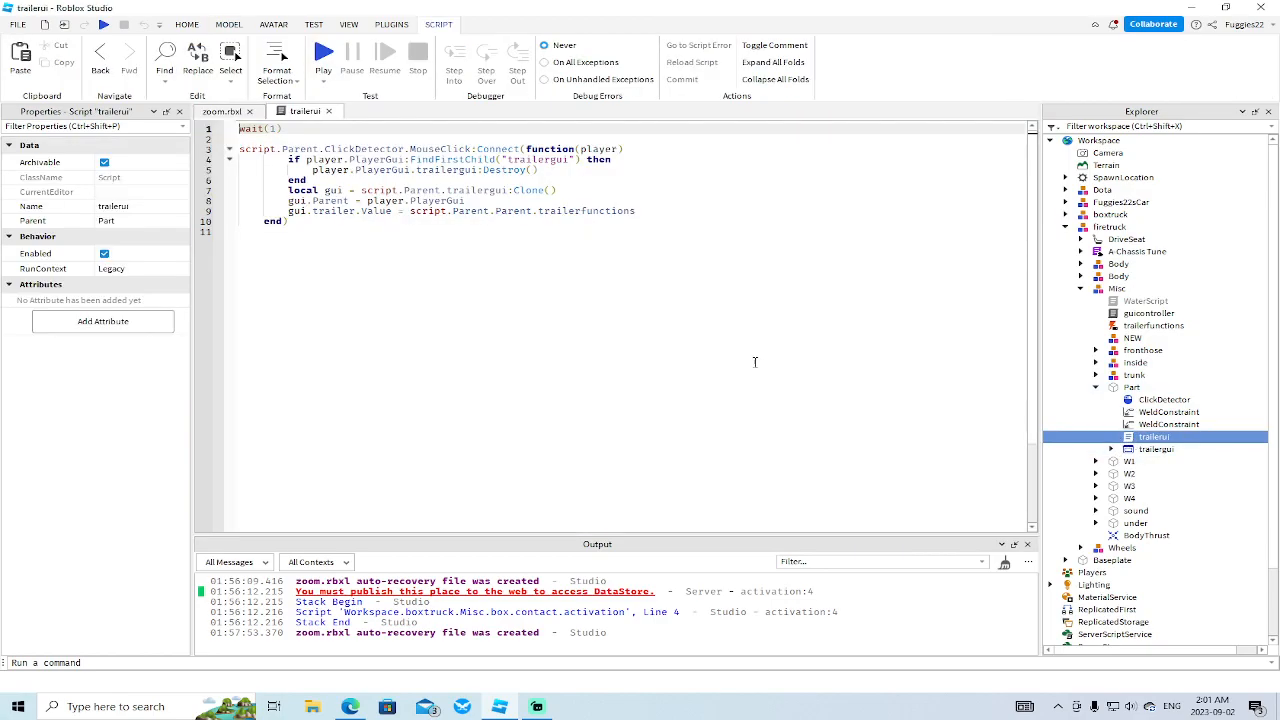
{"action": "left_click", "coordinate": [328, 111]}
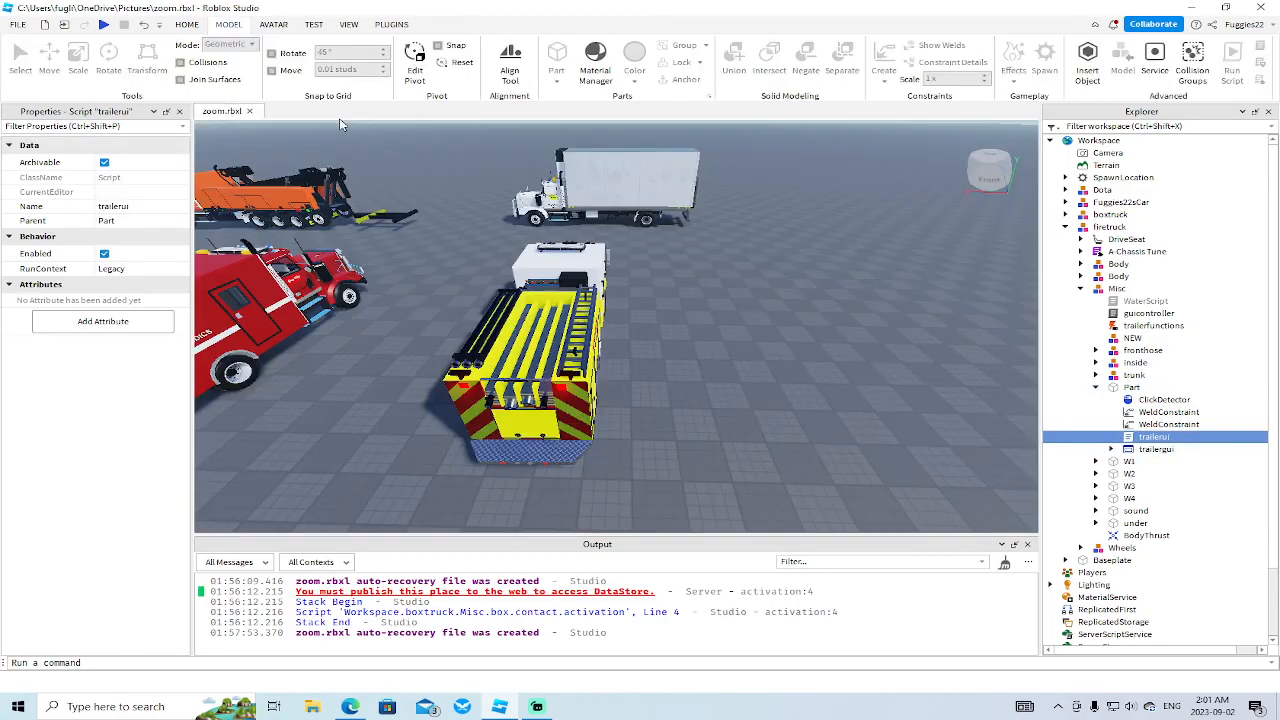
{"action": "scroll", "coordinate": [614, 320], "scroll_direction": "up", "scroll_amount": 5}
{"action": "scroll", "coordinate": [614, 323], "scroll_direction": "up", "scroll_amount": 4}
{"action": "right_click_drag", "start_coordinate": [612, 316], "coordinate": [593, 336]}
{"action": "scroll", "coordinate": [594, 337], "scroll_direction": "down", "scroll_amount": 4}
{"action": "left_click", "coordinate": [1112, 449]}
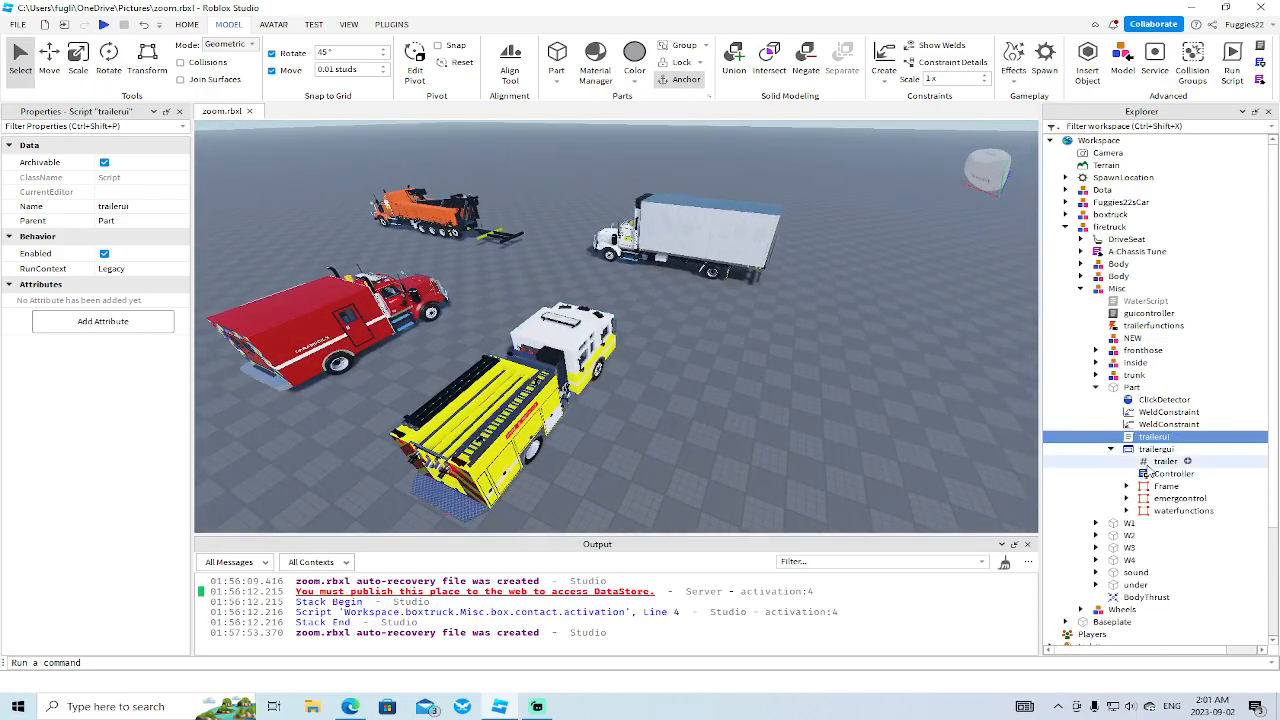
- Open the Controller script in the fire truck's trailergui and delete the gui.close and merg.close lines that fire "close"
{"action": "double_click", "coordinate": [1145, 474]}
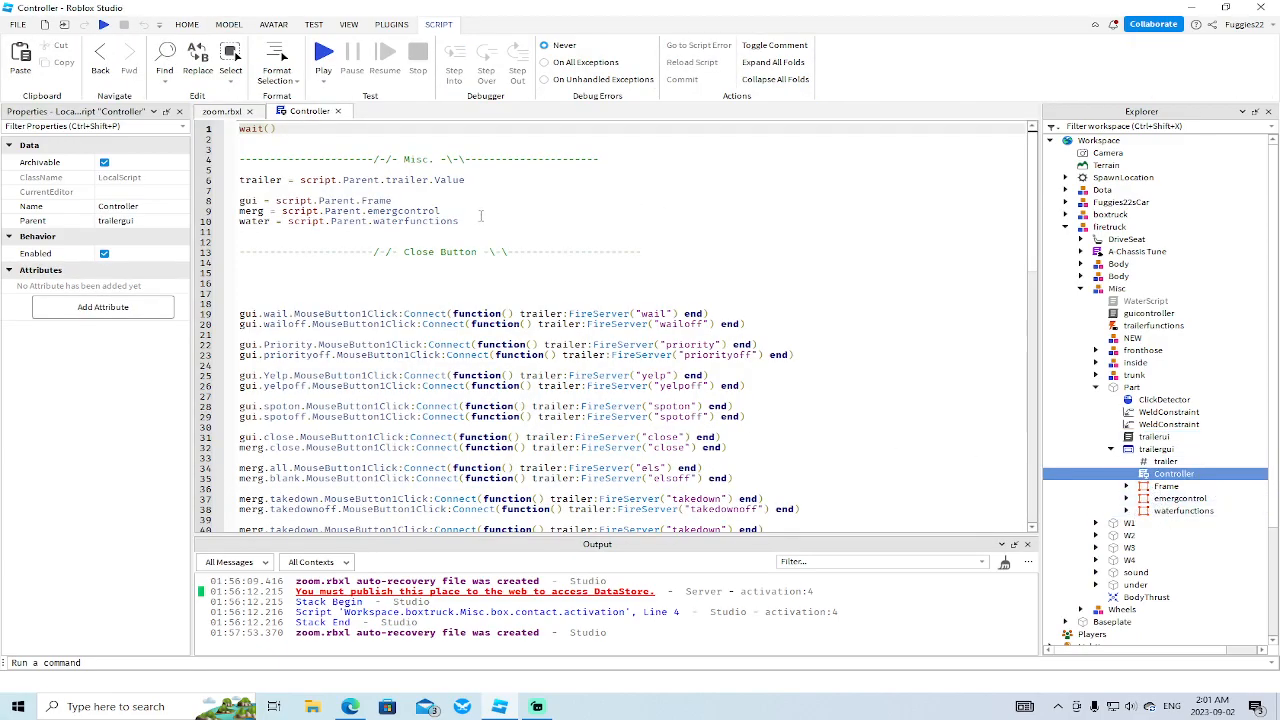
{"action": "scroll", "coordinate": [738, 313], "scroll_direction": "down", "scroll_amount": 3}
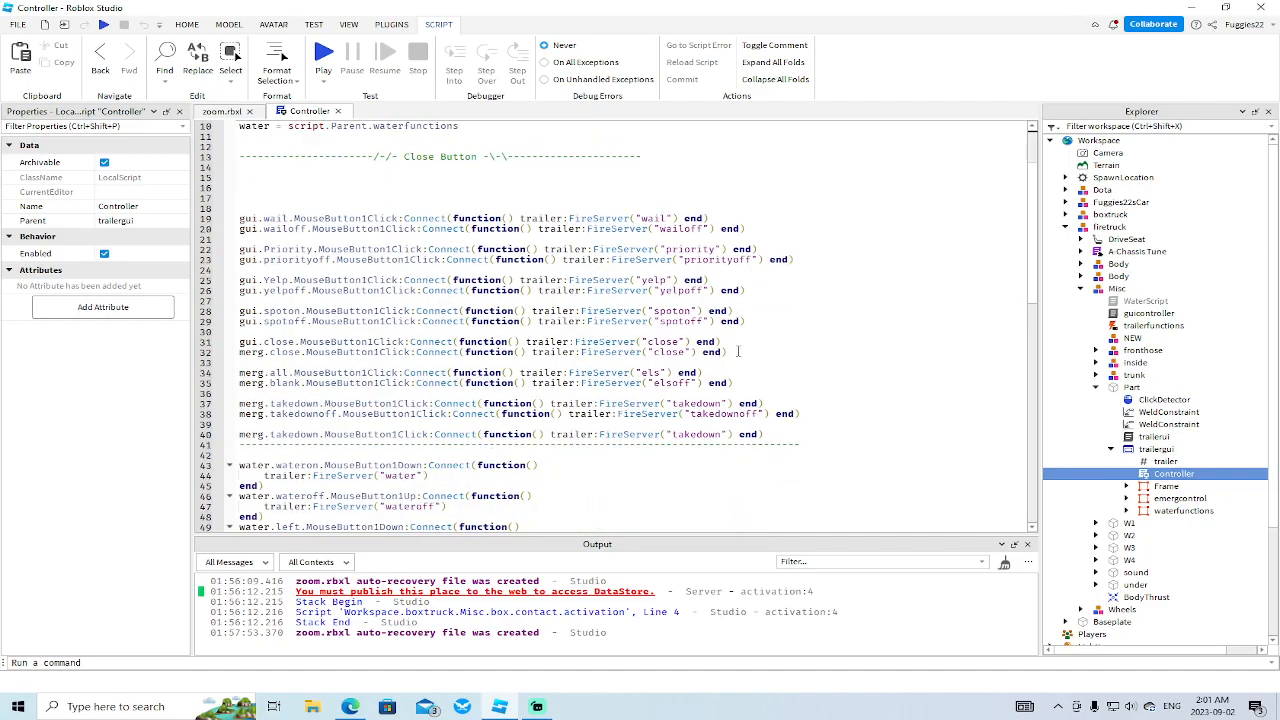
{"action": "left_click_drag", "start_coordinate": [738, 351], "coordinate": [228, 346]}
{"action": "key", "text": "BackSpace"}
{"action": "key", "text": "BackSpace"}
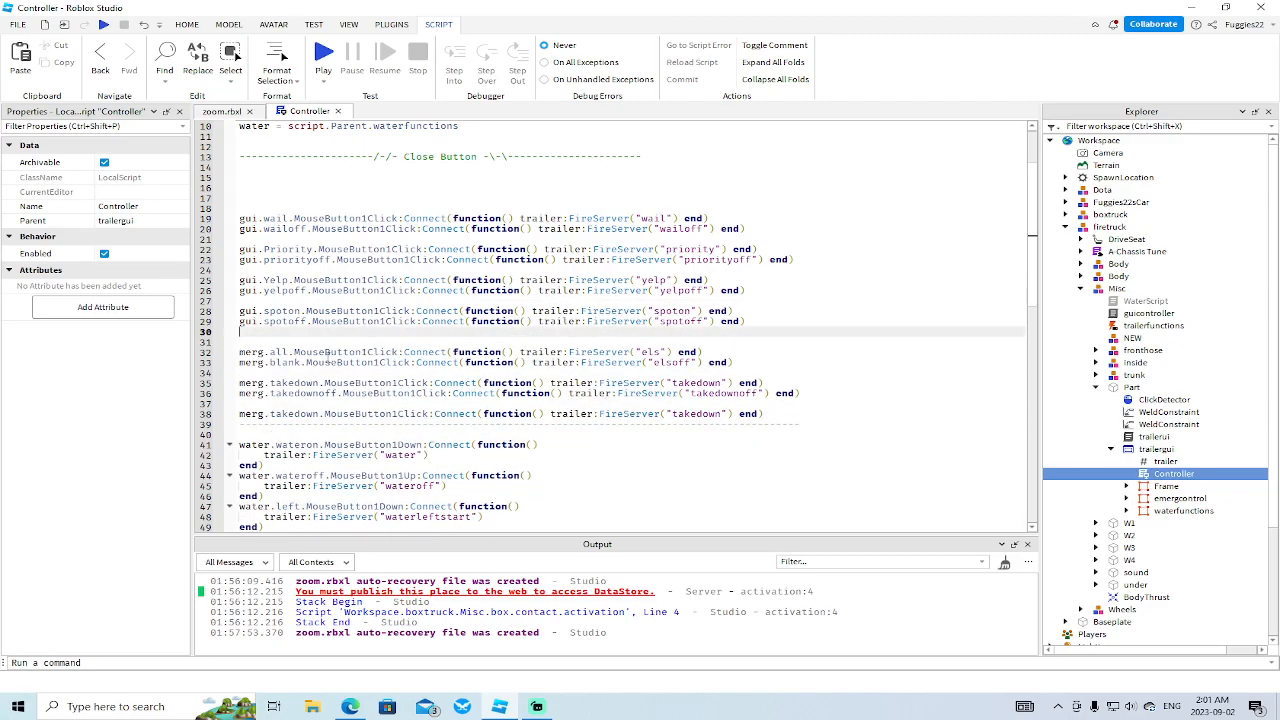
- Review the remaining siren, light and water handlers in the Controller script
{"action": "scroll", "coordinate": [533, 369], "scroll_direction": "down", "scroll_amount": 7}
{"action": "scroll", "coordinate": [533, 369], "scroll_direction": "down", "scroll_amount": 1}
{"action": "scroll", "coordinate": [533, 369], "scroll_direction": "up", "scroll_amount": 7}
{"action": "scroll", "coordinate": [533, 369], "scroll_direction": "down", "scroll_amount": 6}
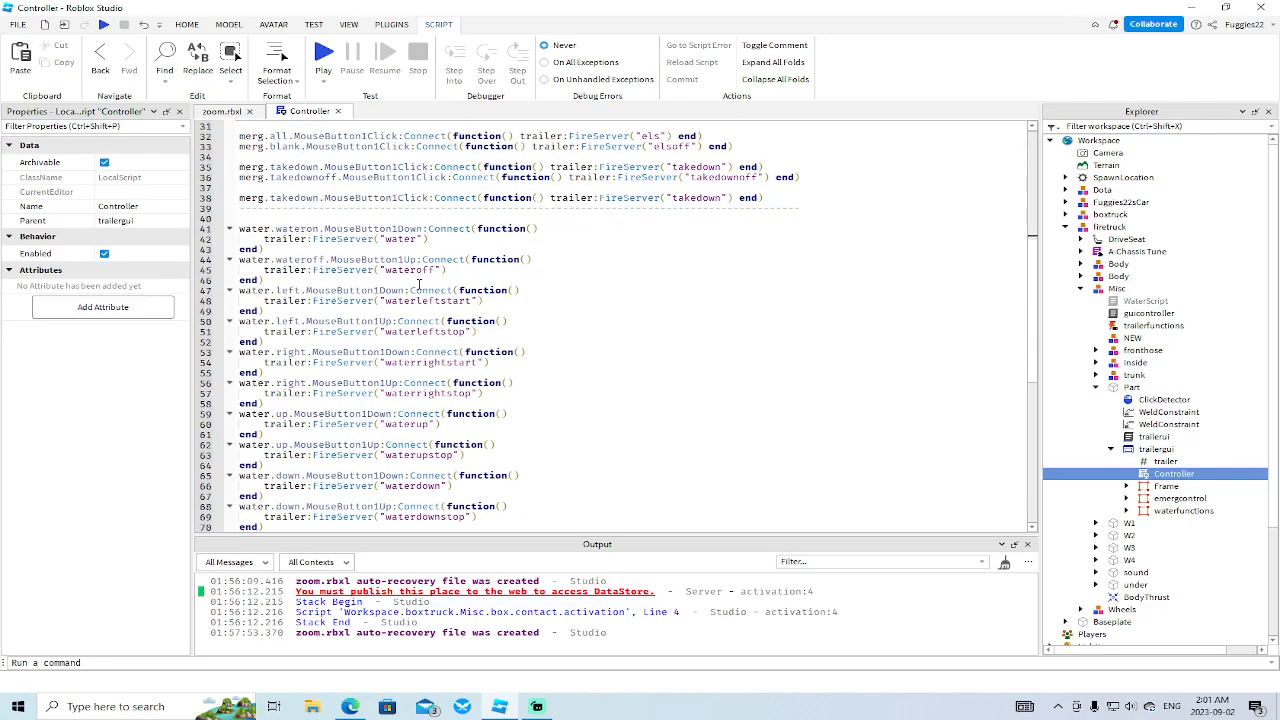
{"action": "scroll", "coordinate": [432, 330], "scroll_direction": "down", "scroll_amount": 2}
{"action": "scroll", "coordinate": [592, 428], "scroll_direction": "up", "scroll_amount": 4}
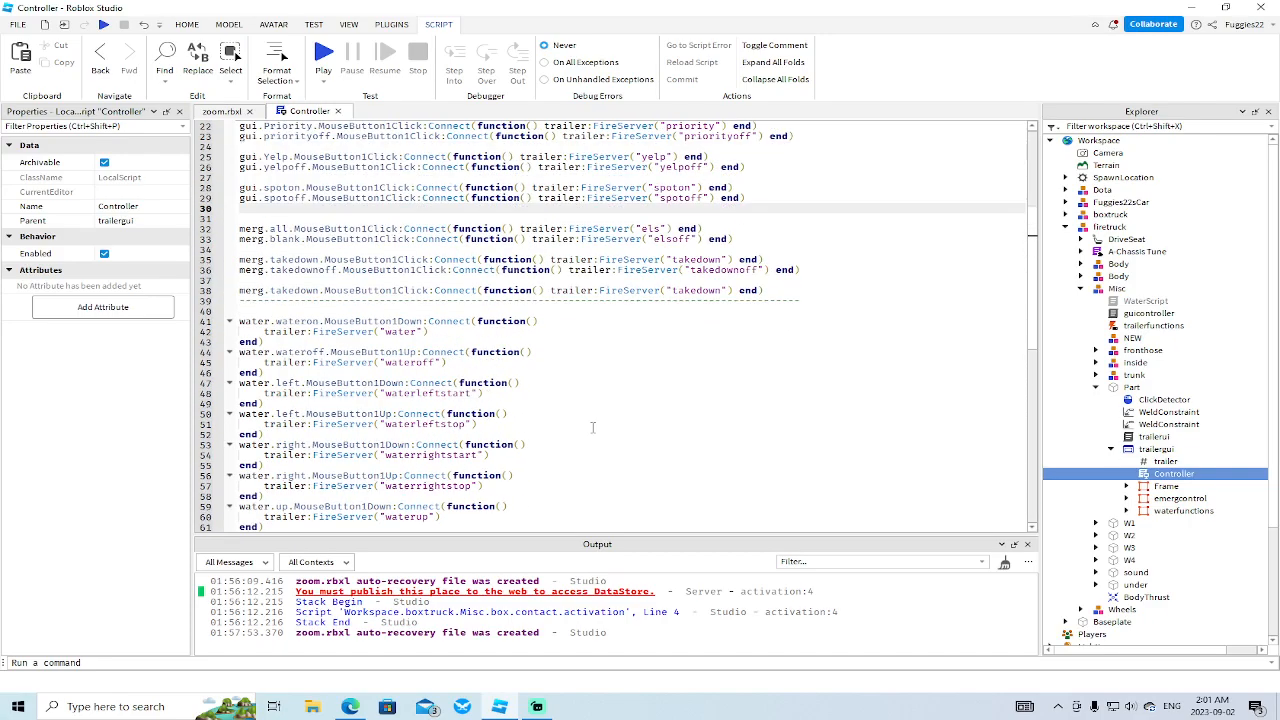
{"action": "scroll", "coordinate": [592, 428], "scroll_direction": "down", "scroll_amount": 4}
{"action": "scroll", "coordinate": [592, 428], "scroll_direction": "up", "scroll_amount": 12}
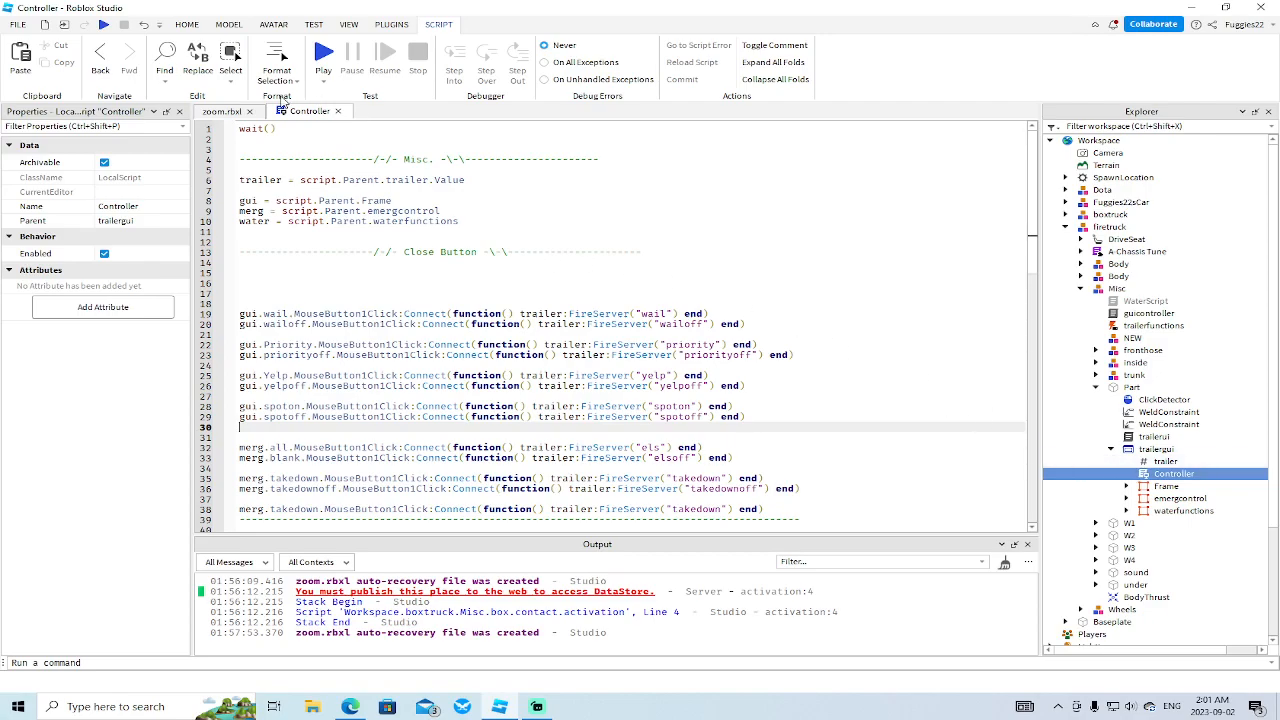
- Return to the 3D scene, collapse the fire truck's trailergui and select it
{"action": "left_click", "coordinate": [224, 111]}
{"action": "left_click", "coordinate": [1111, 449]}
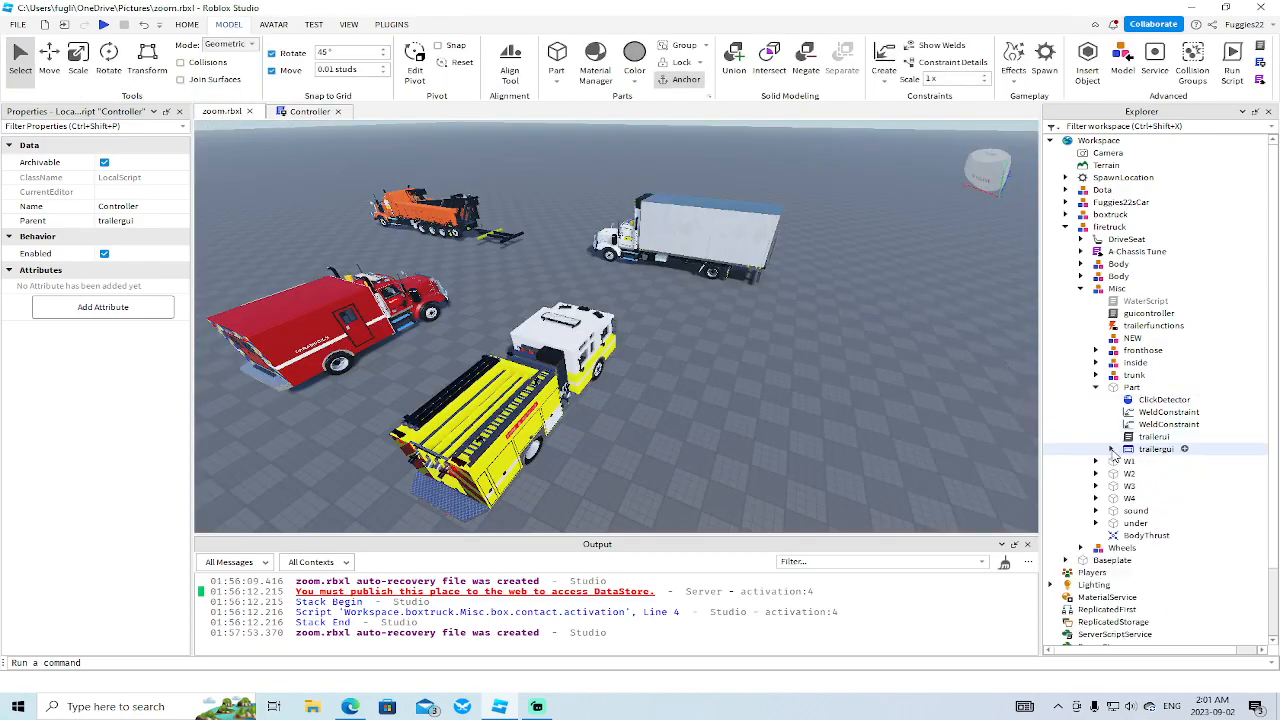
{"action": "left_click_drag", "start_coordinate": [1138, 455], "coordinate": [1120, 370]}
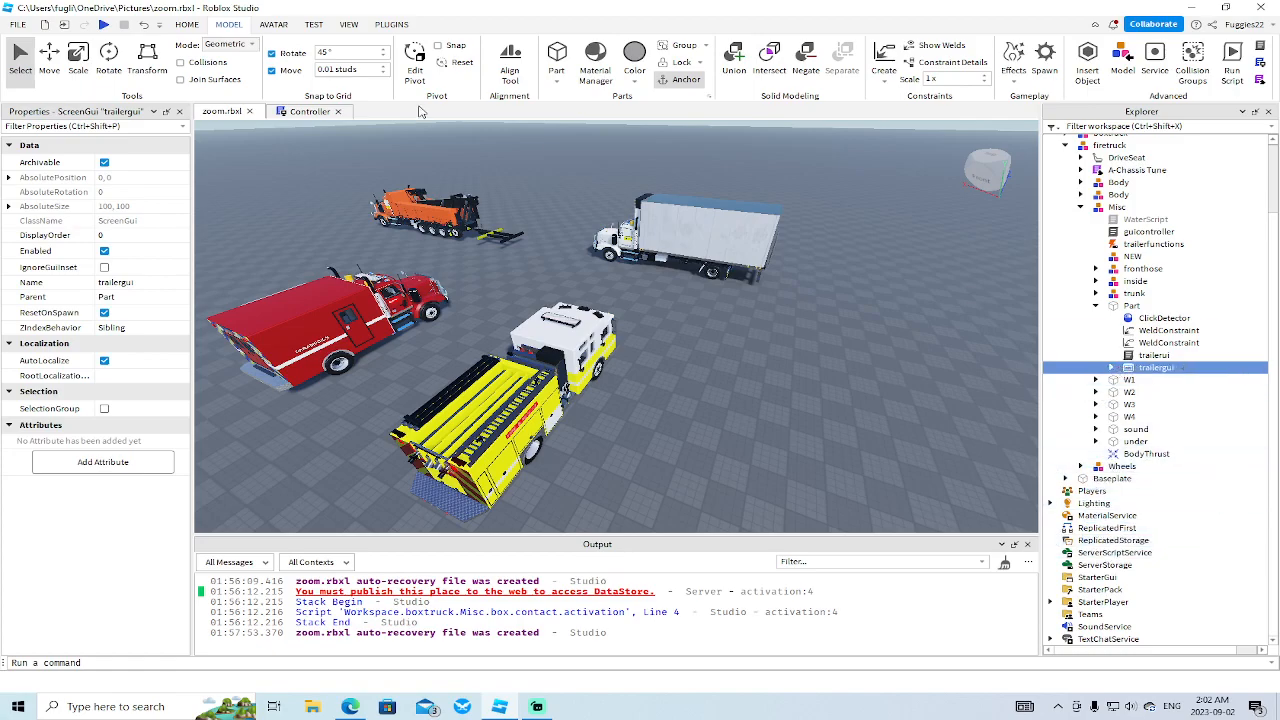
- Playtest the place, enter the rescue truck and try shifting it down a gear
{"action": "left_click", "coordinate": [103, 24]}
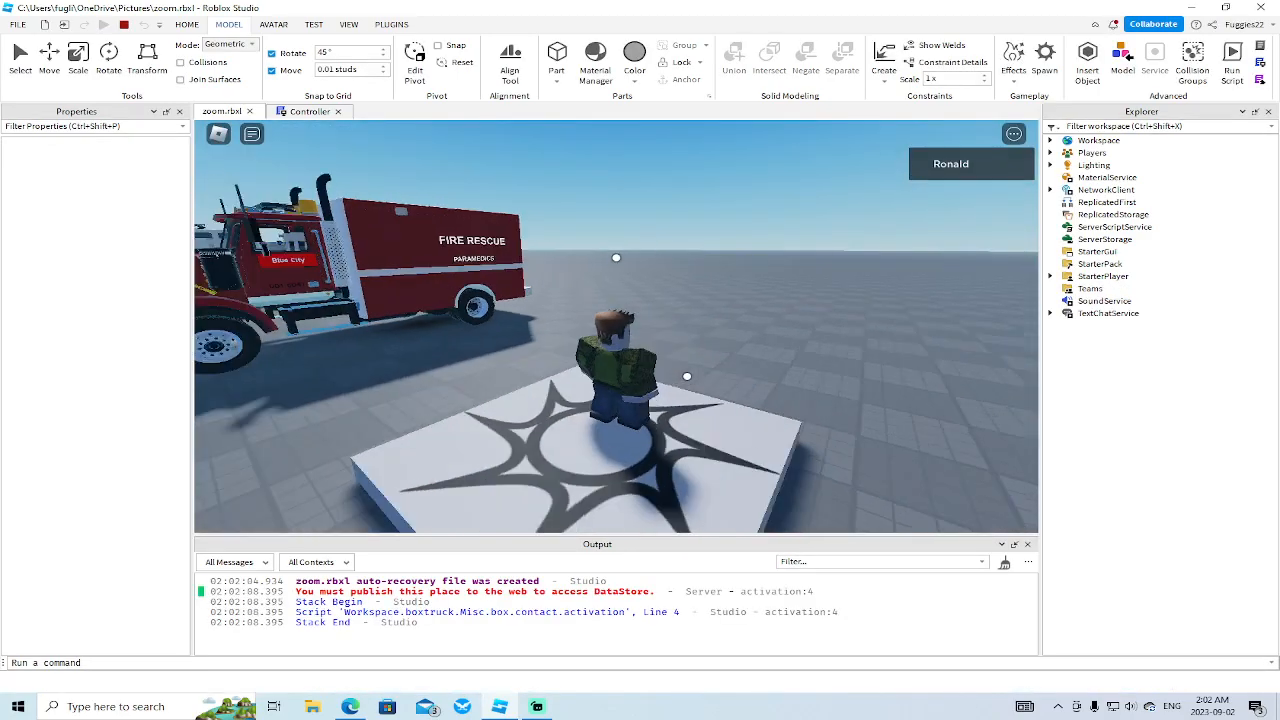
{"action": "key", "text": "w"}
{"action": "key", "text": "e"}
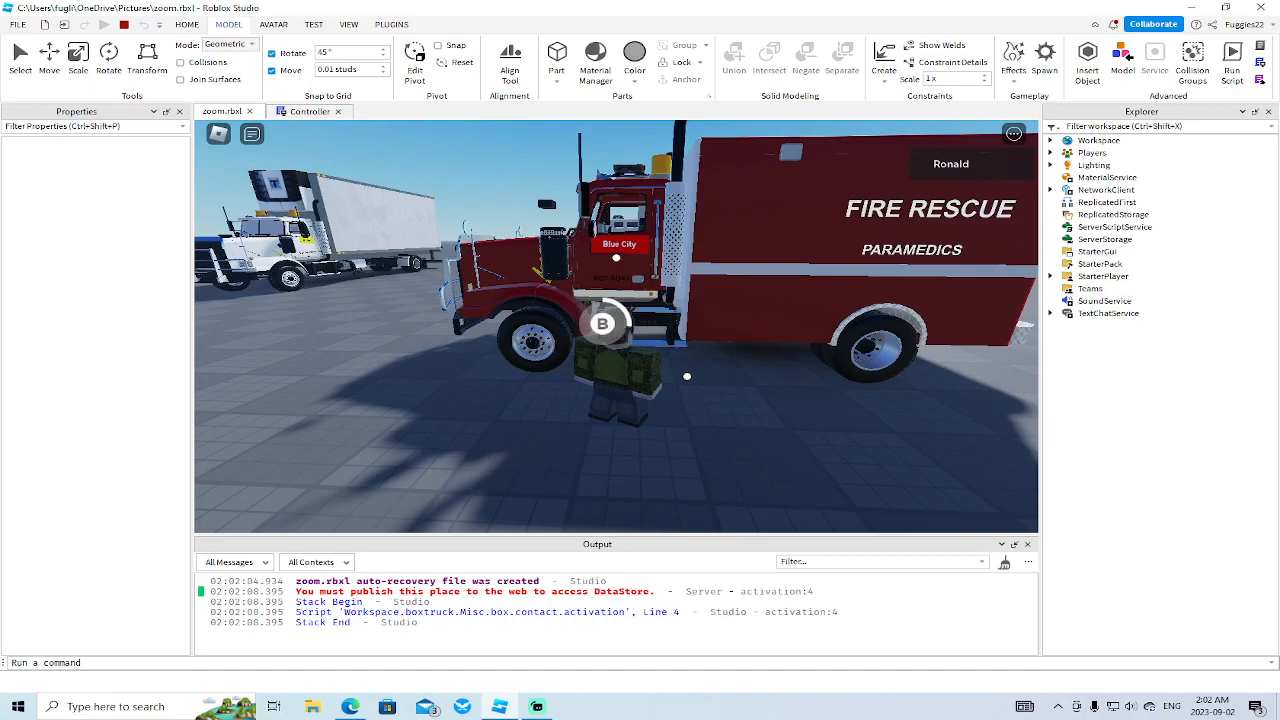
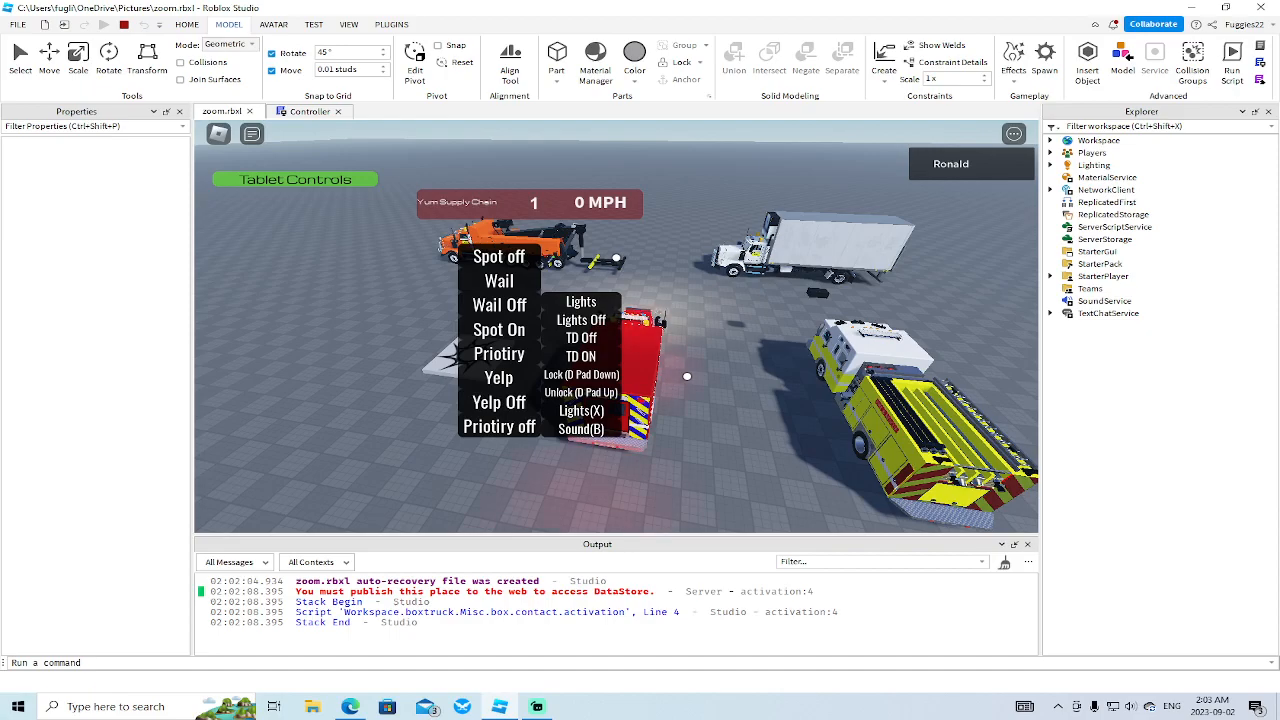
{"action": "key", "text": "q"}
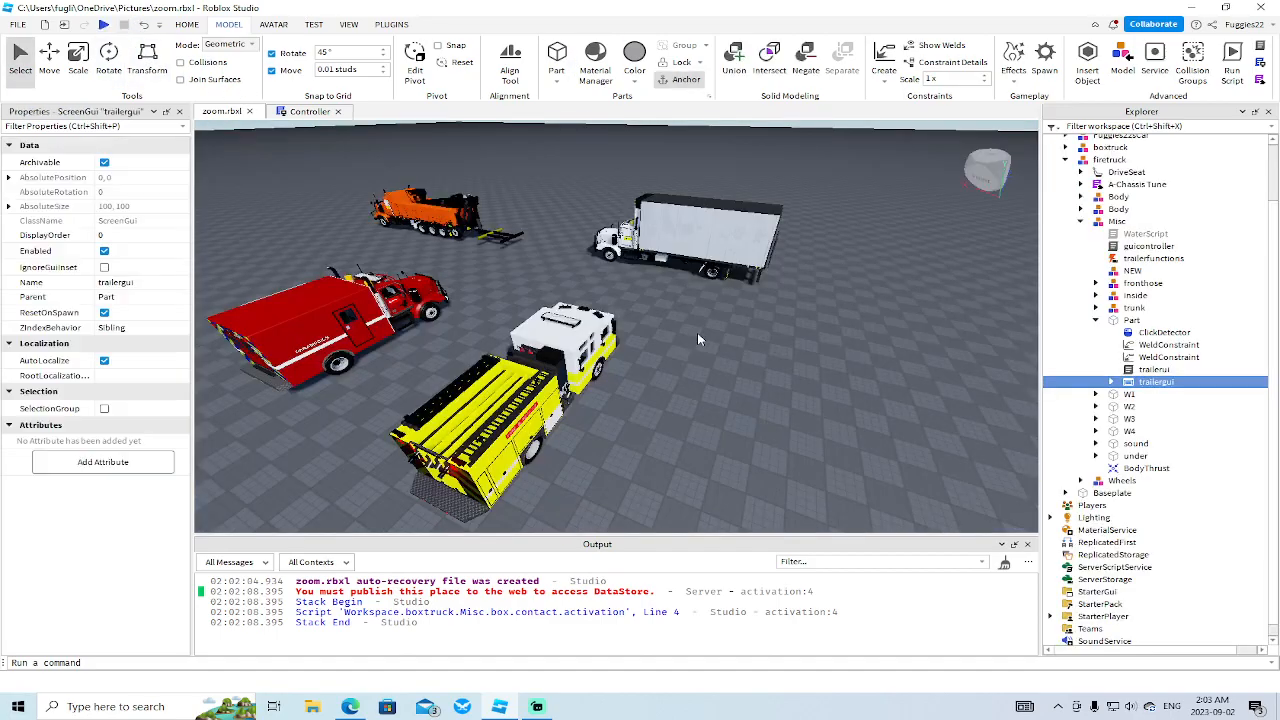
- Select the "under" part beneath the rescue truck's front and check its collision properties and WeldConstraint
{"action": "key", "text": "w"}
{"action": "right_click_drag", "start_coordinate": [658, 331], "coordinate": [658, 331]}
{"action": "key", "text": "w"}
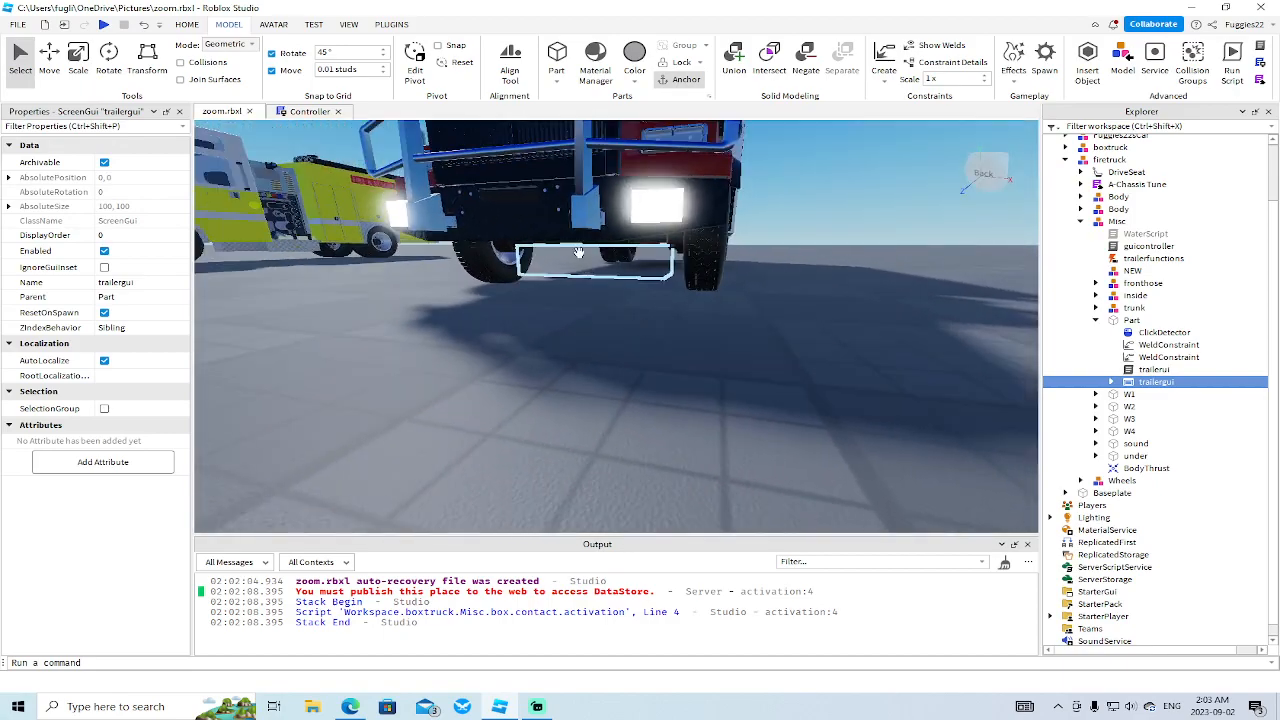
{"action": "left_click", "coordinate": [590, 266]}
{"action": "scroll", "coordinate": [70, 510], "scroll_direction": "down", "scroll_amount": 3}
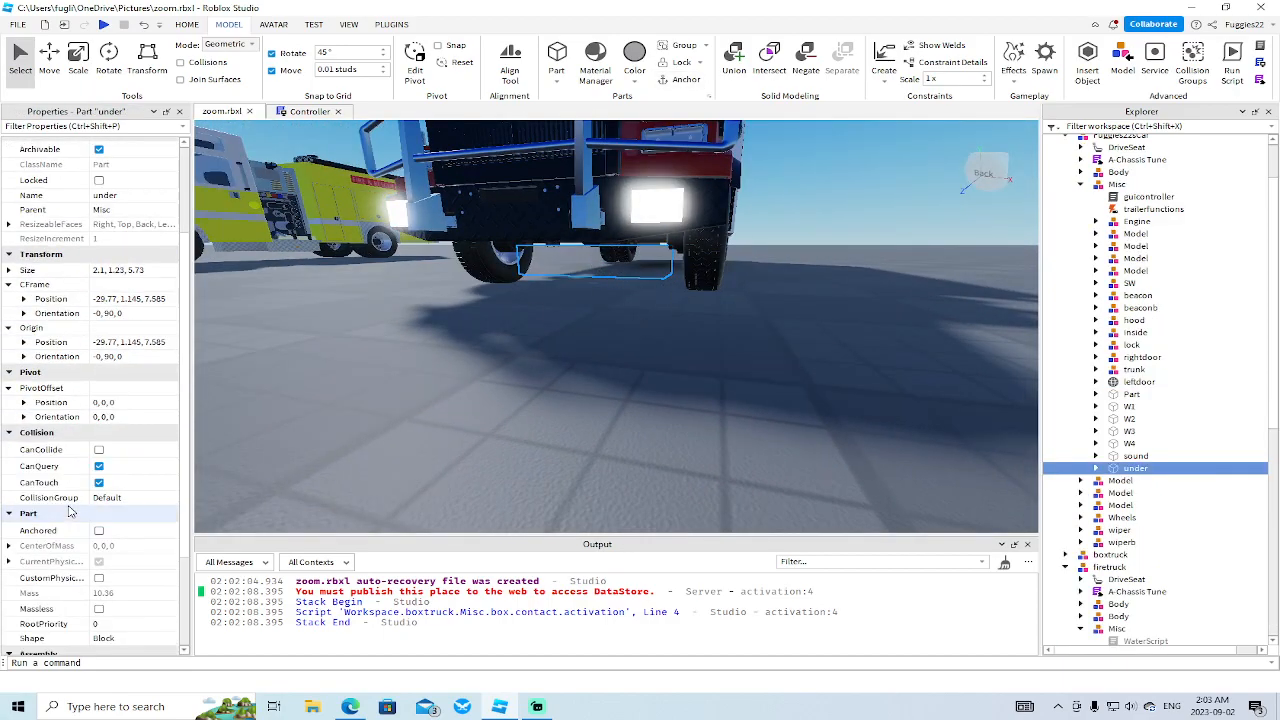
{"action": "left_click", "coordinate": [1099, 470]}
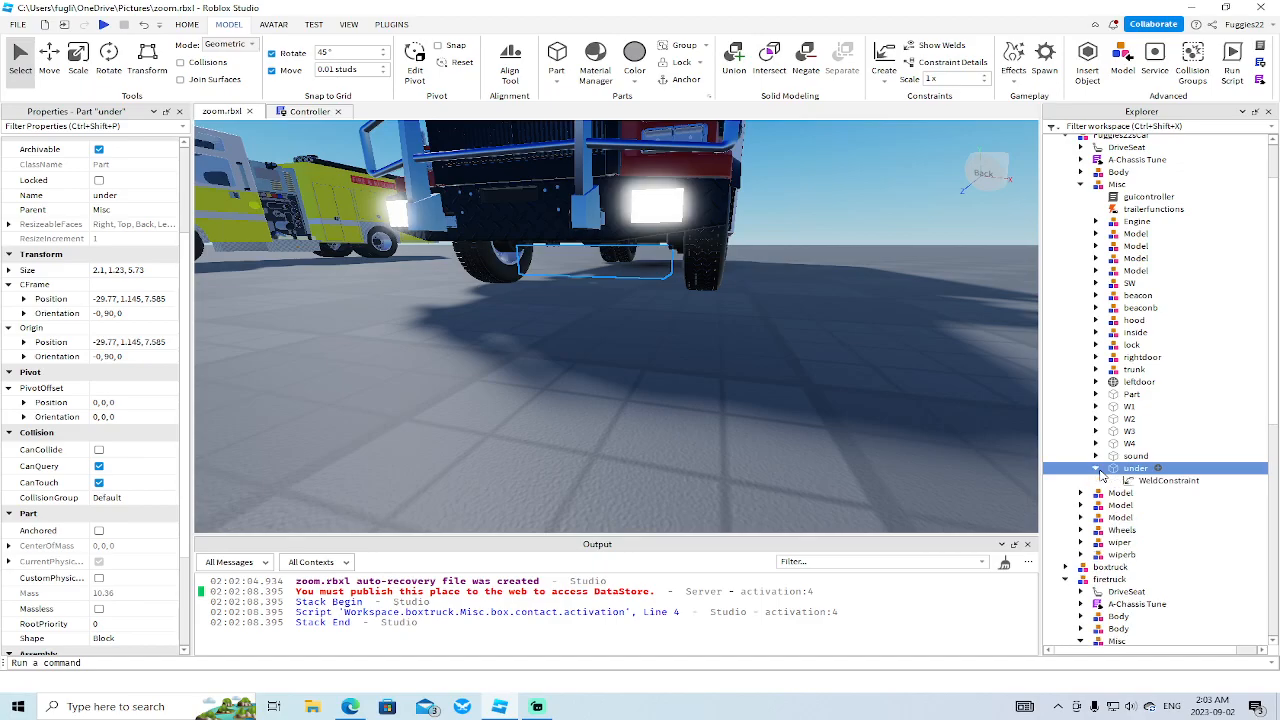
- Display the welds in the scene, inspect those around the rescue truck's front and side, and hide them again
{"action": "key", "text": "d"}
{"action": "right_click_drag", "start_coordinate": [826, 407], "coordinate": [826, 408]}
{"action": "key", "text": "w"}
{"action": "key", "text": "s"}
{"action": "key", "text": "s"}
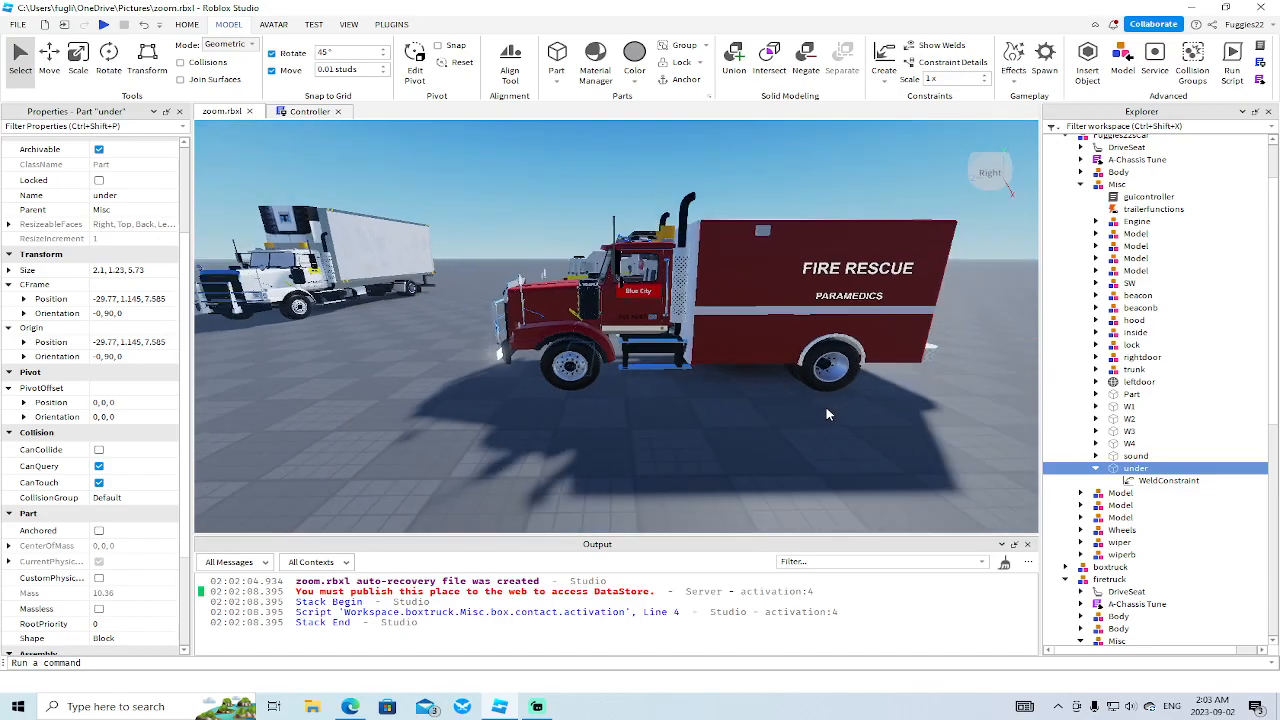
{"action": "left_click", "coordinate": [925, 48]}
{"action": "right_click_drag", "start_coordinate": [671, 405], "coordinate": [671, 405]}
{"action": "key", "text": "w"}
{"action": "key", "text": "a"}
{"action": "key", "text": "w"}
{"action": "key", "text": "s"}
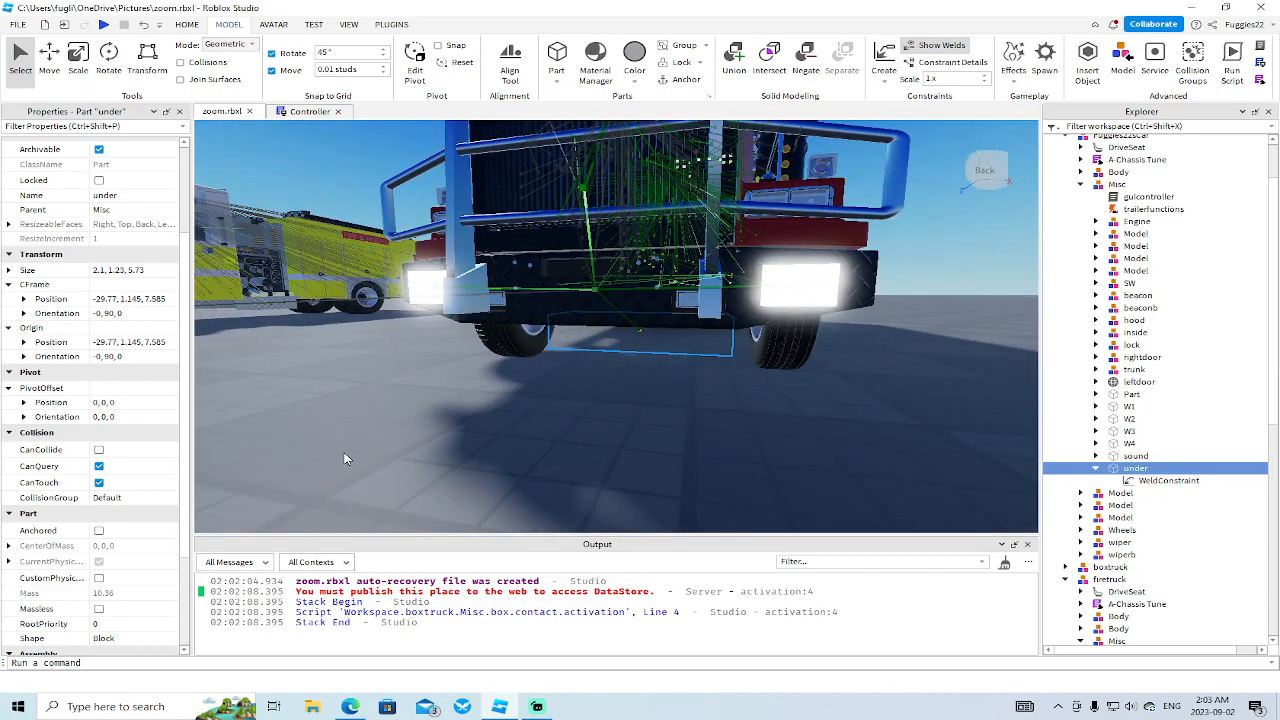
{"action": "key", "text": "d"}
{"action": "right_click_drag", "start_coordinate": [459, 429], "coordinate": [459, 429]}
{"action": "key", "text": "s"}
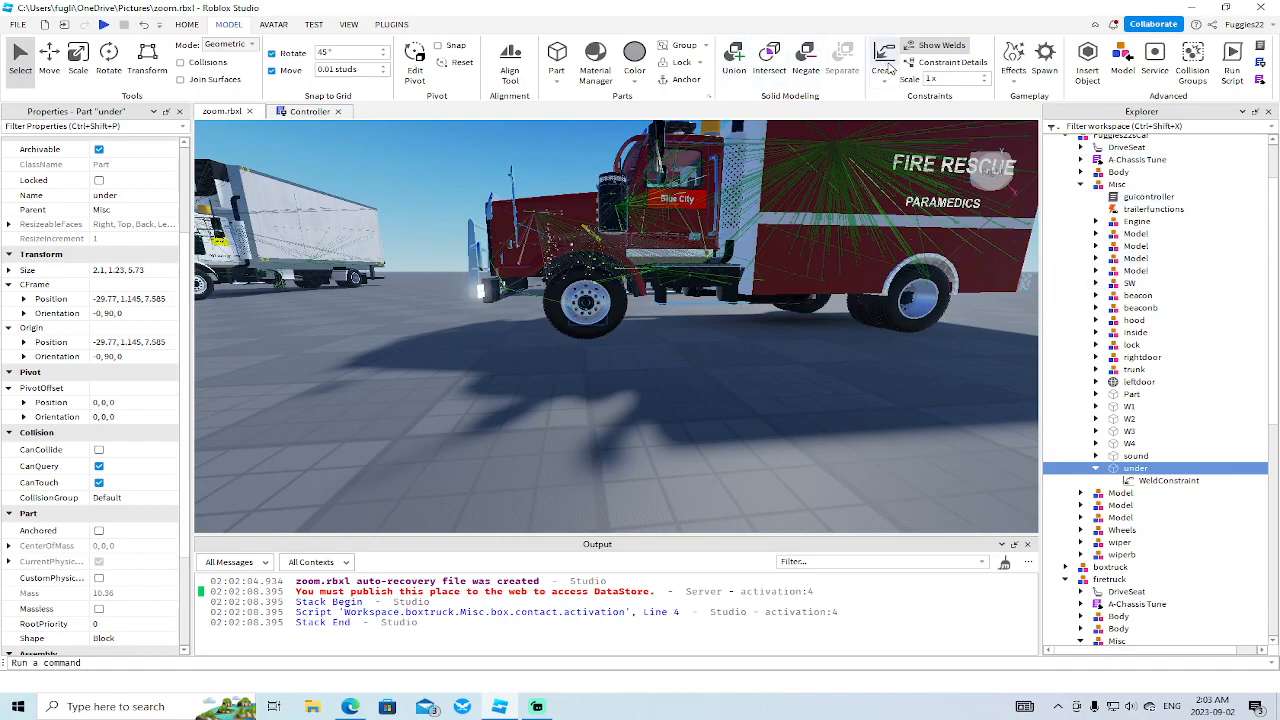
{"action": "left_click", "coordinate": [937, 45]}
{"action": "right_click_drag", "start_coordinate": [826, 309], "coordinate": [826, 309]}
{"action": "key", "text": "s"}
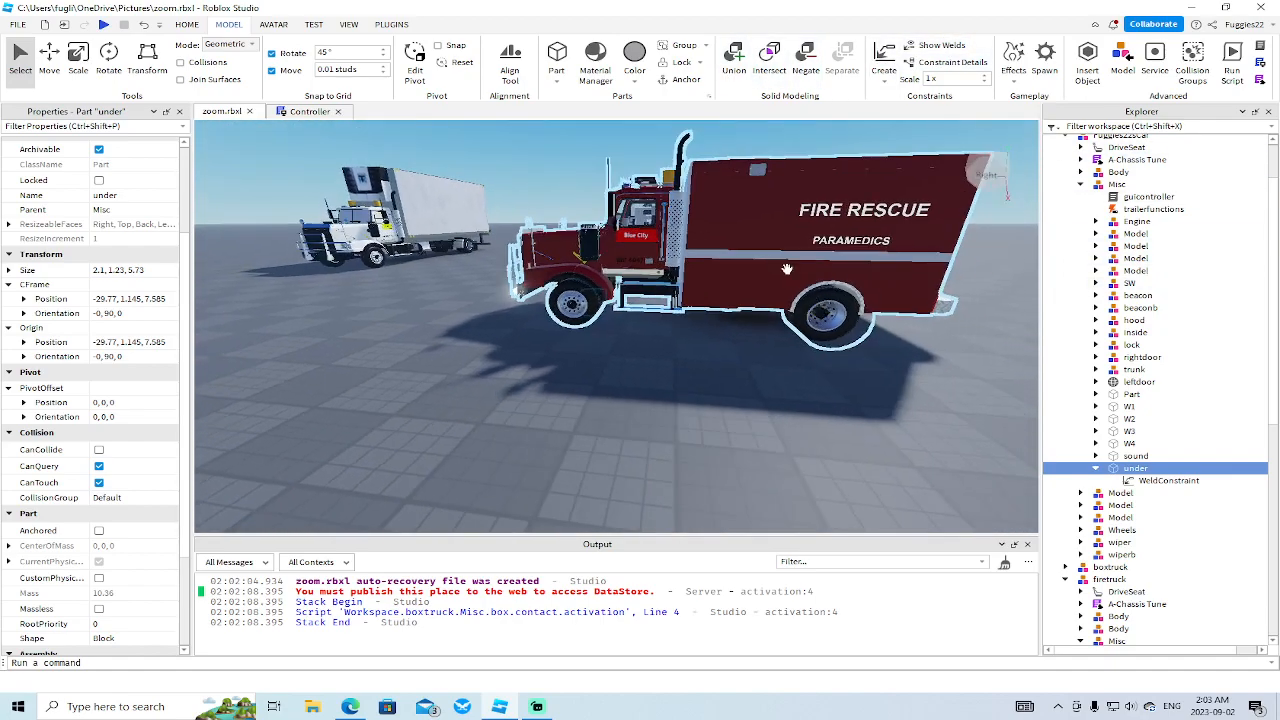
- Expand the rescue truck's A-Chassis Tune contents, open that script and examine the control mapping near its end
{"action": "left_click", "coordinate": [729, 255]}
{"action": "left_click", "coordinate": [1090, 166]}
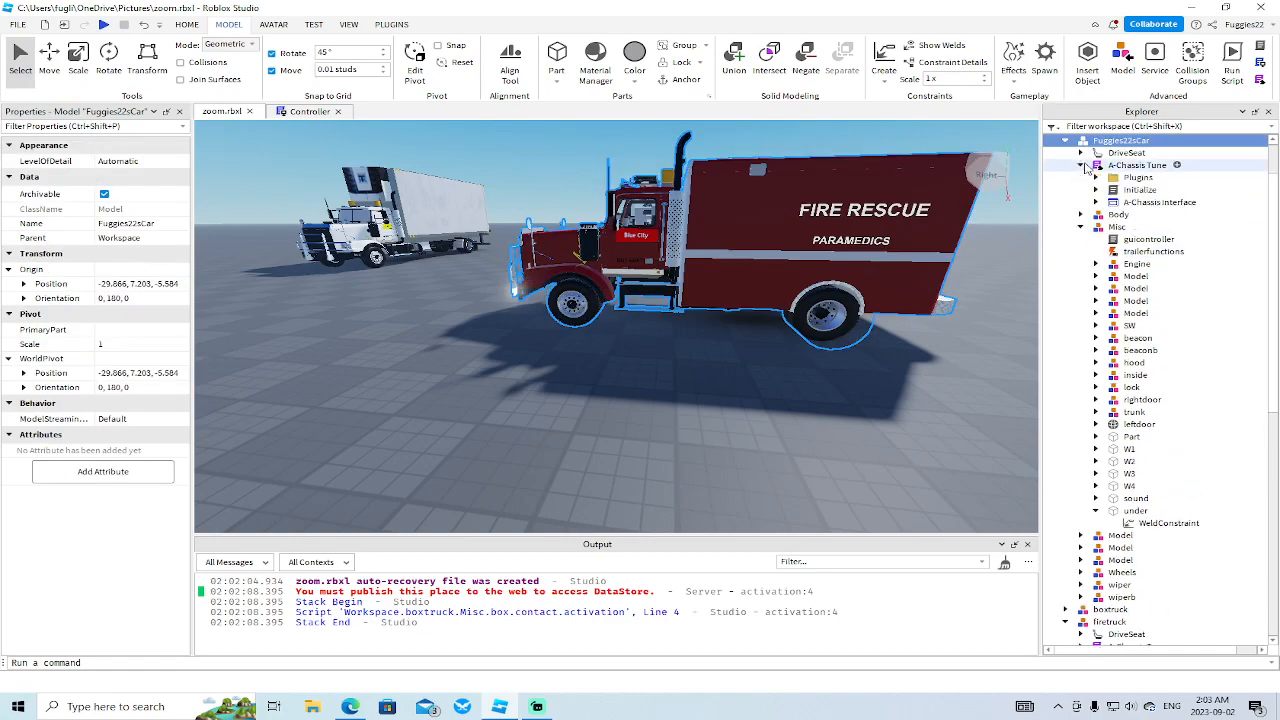
{"action": "left_click", "coordinate": [1098, 190]}
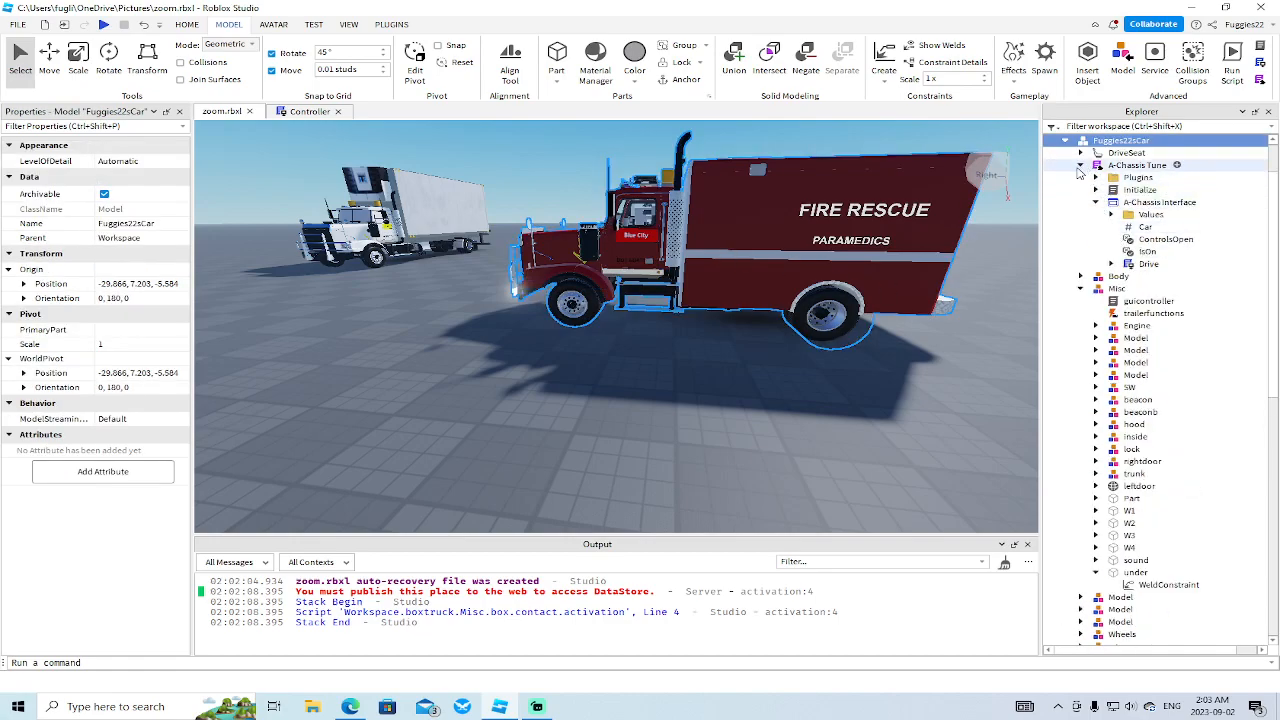
{"action": "left_click", "coordinate": [1096, 165]}
{"action": "double_click", "coordinate": [1093, 167]}
{"action": "left_click_drag", "start_coordinate": [1036, 160], "coordinate": [1040, 464]}
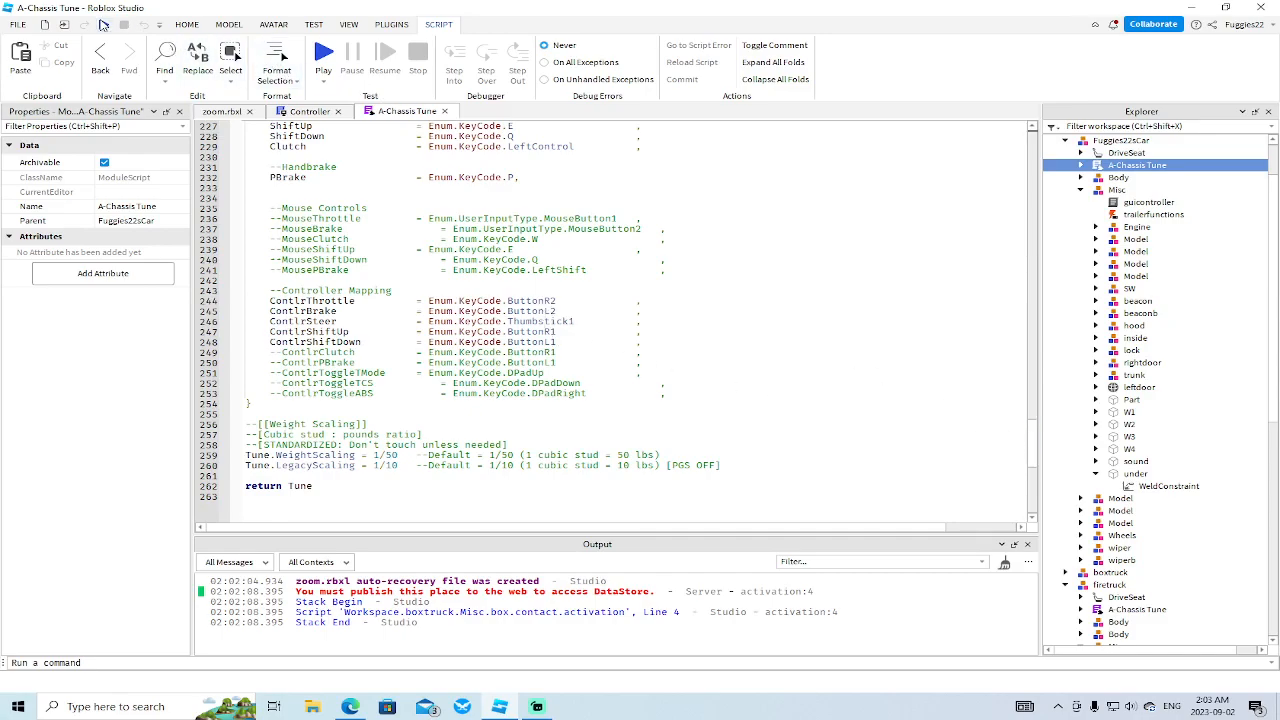
- Start another playtest, walk to the rescue truck and get into its driver's seat
{"action": "left_click", "coordinate": [100, 21]}
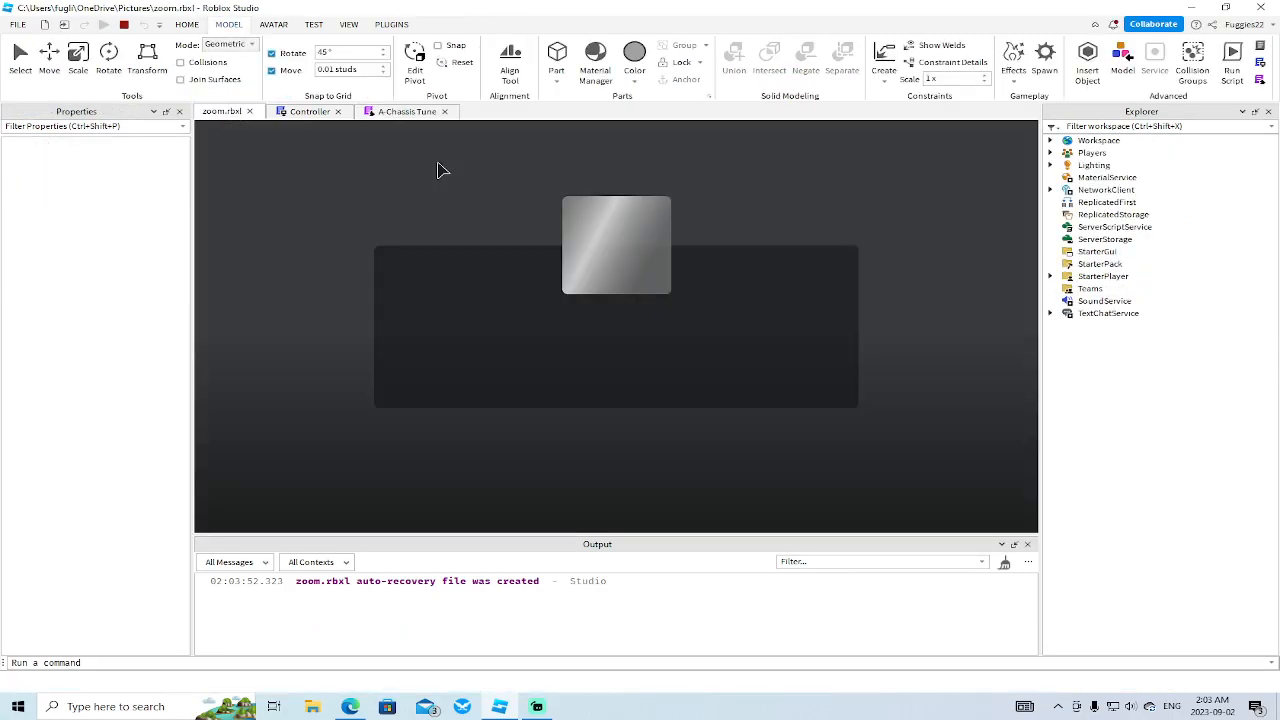
{"action": "key", "text": "w"}
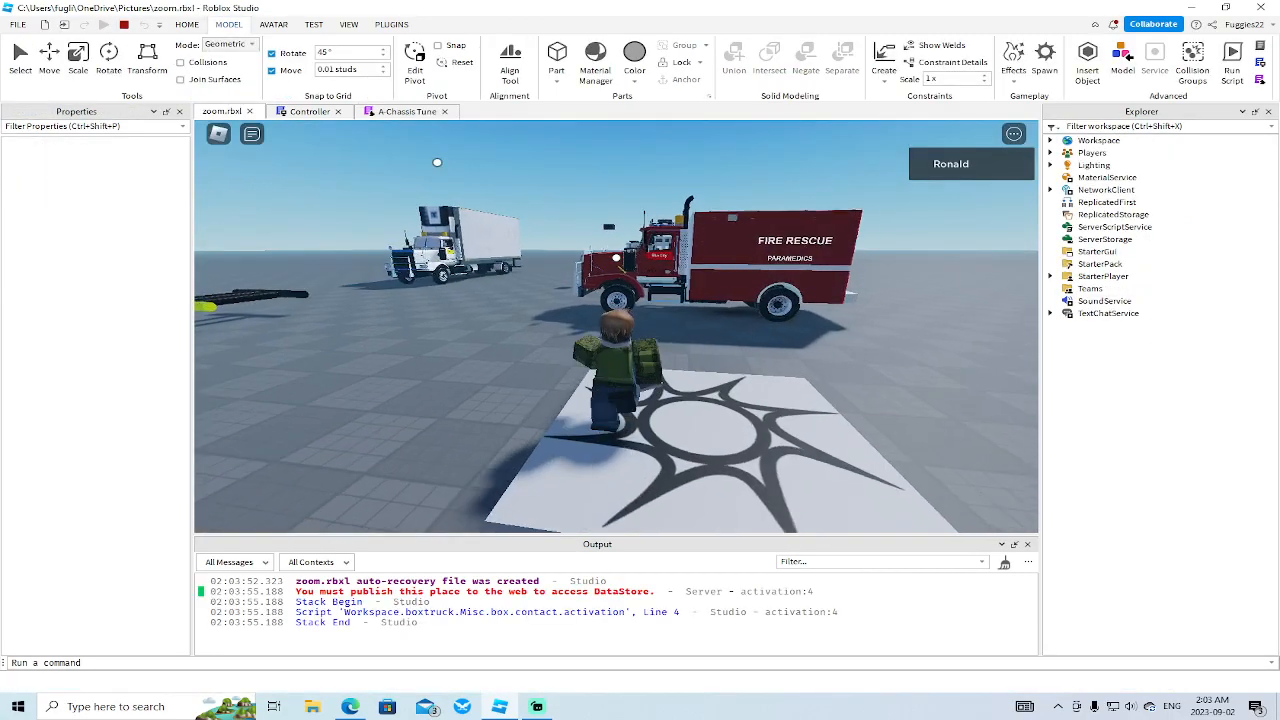
{"action": "key", "text": "a"}
{"action": "right_click_drag", "start_coordinate": [437, 162], "coordinate": [437, 162]}
{"action": "key", "text": "w"}
{"action": "key", "text": "w"}
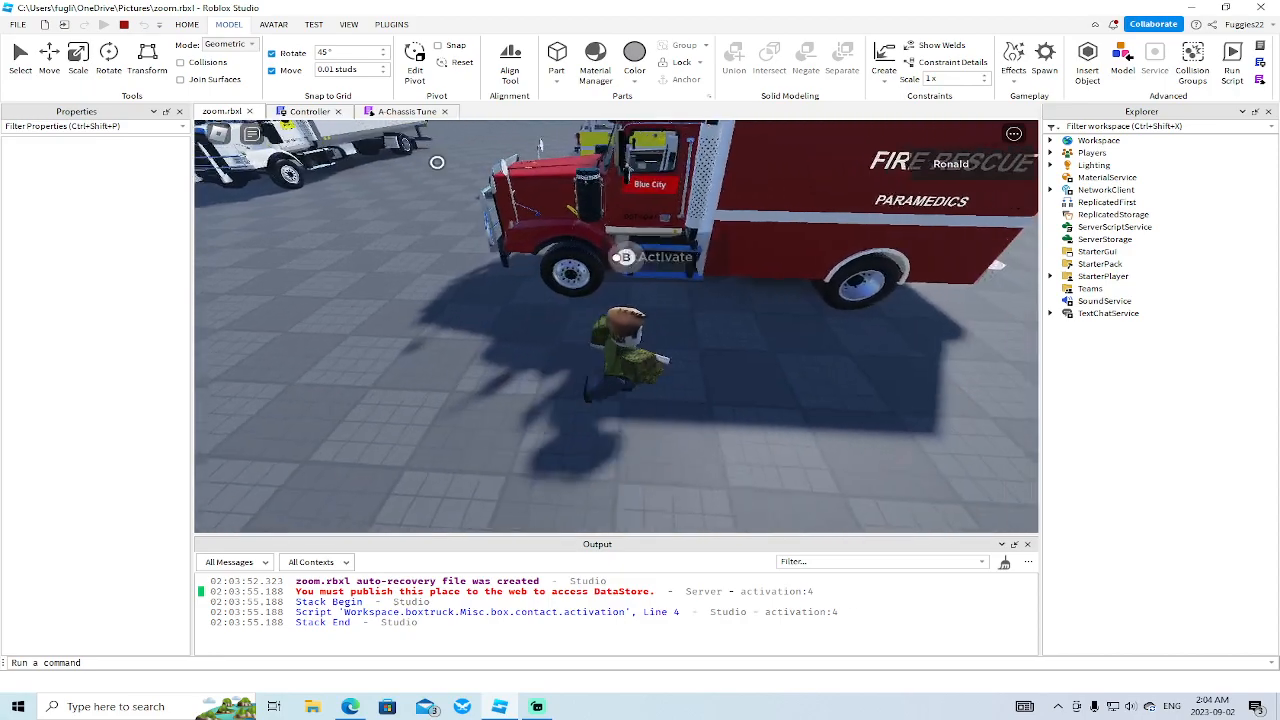
{"action": "key", "text": "e"}
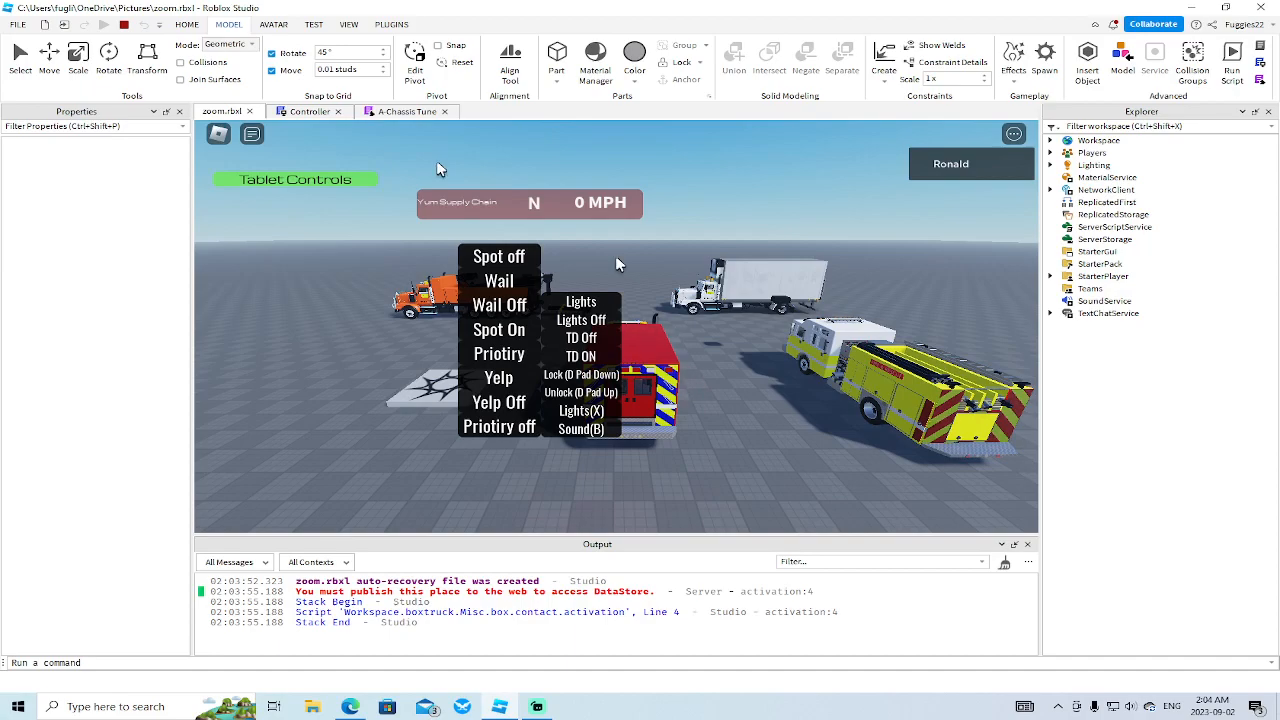
- Test the rescue truck's gearbox by shifting up and down repeatedly, and try driving and steering it
{"action": "key", "text": "e"}
{"action": "key", "text": "e"}
{"action": "key", "text": "e"}
{"action": "key", "text": "q"}
{"action": "key", "text": "q"}
{"action": "key", "text": "q"}
{"action": "key", "text": "e"}
{"action": "key", "text": "e"}
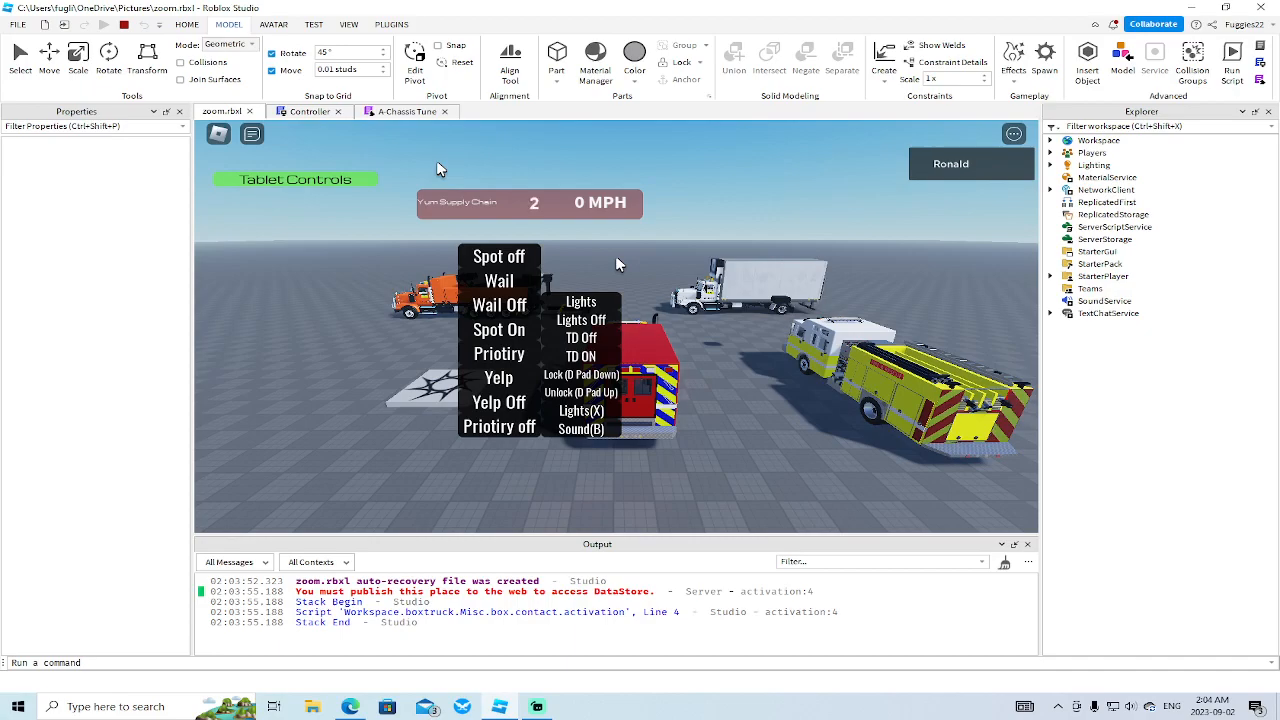
{"action": "key", "text": "q"}
{"action": "key", "text": "q"}
{"action": "key", "text": "q"}
{"action": "key", "text": "w"}
{"action": "key", "text": "d"}
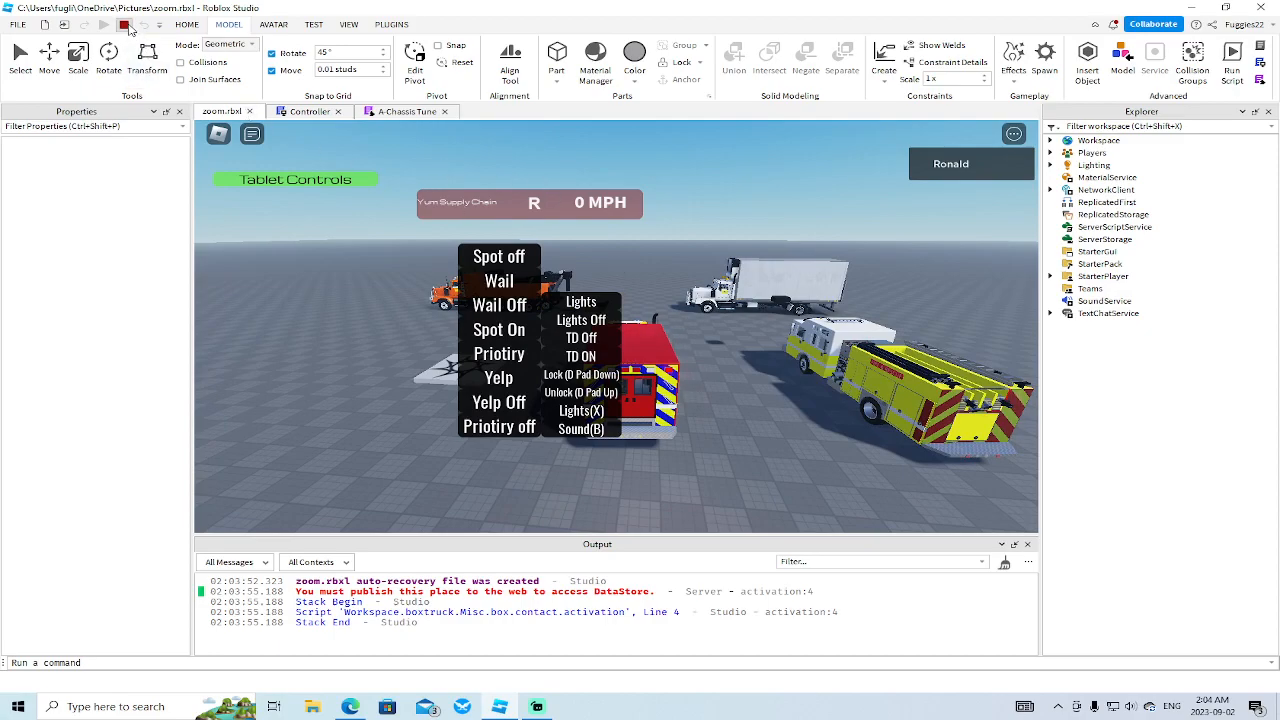
- End the playtest, select the rescue truck model and collapse both it and the firetruck model in the object tree
{"action": "right_click_drag", "start_coordinate": [789, 369], "coordinate": [687, 366]}
{"action": "scroll", "coordinate": [751, 350], "scroll_direction": "down", "scroll_amount": 5}
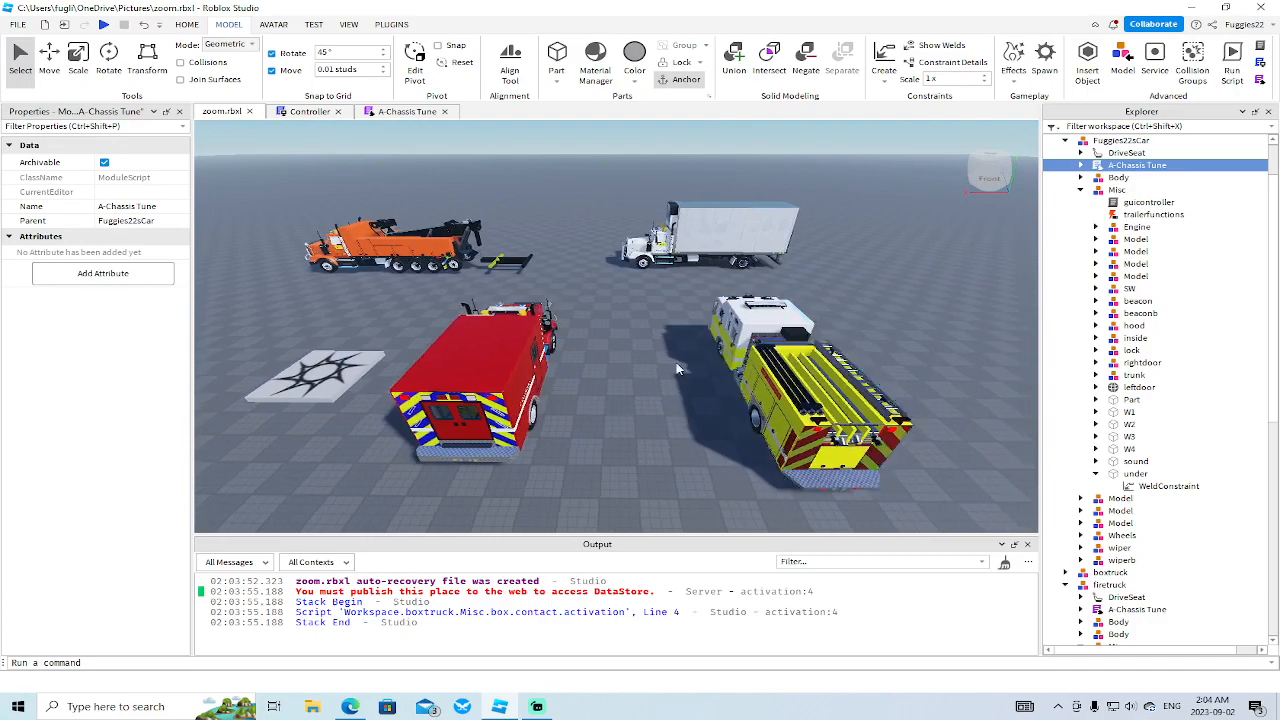
{"action": "left_click", "coordinate": [792, 336]}
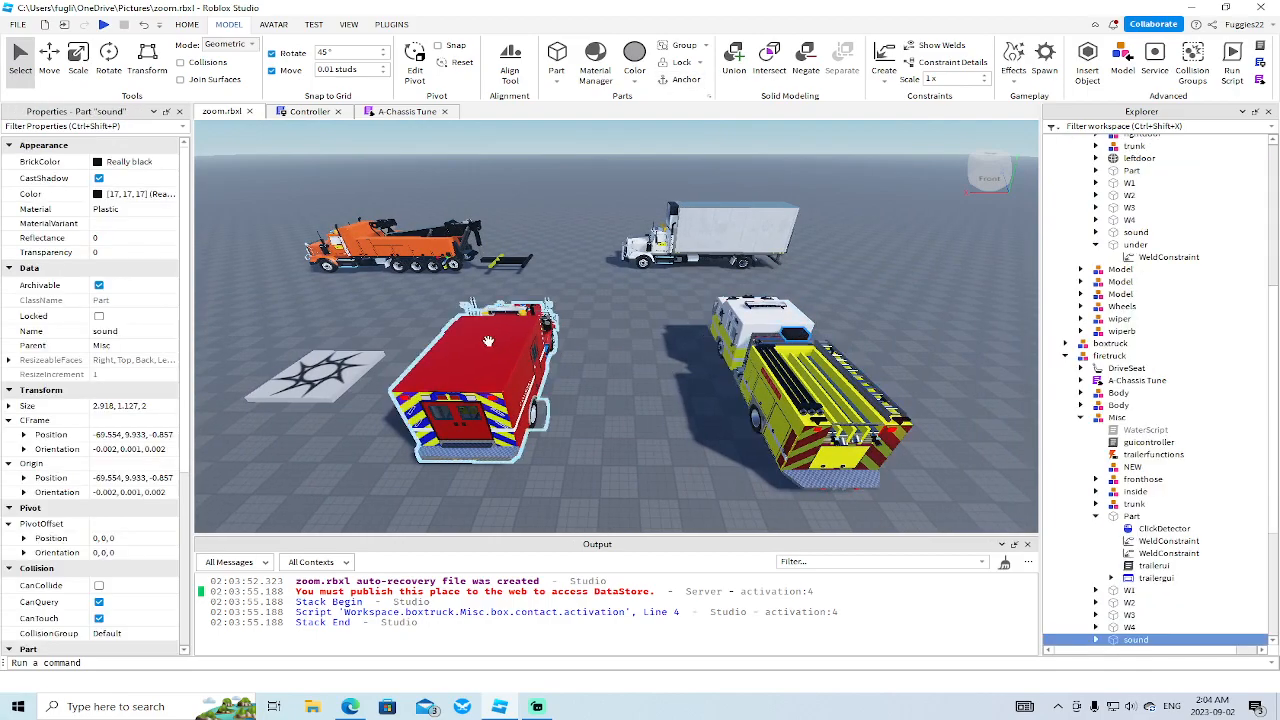
{"action": "left_click", "coordinate": [489, 343]}
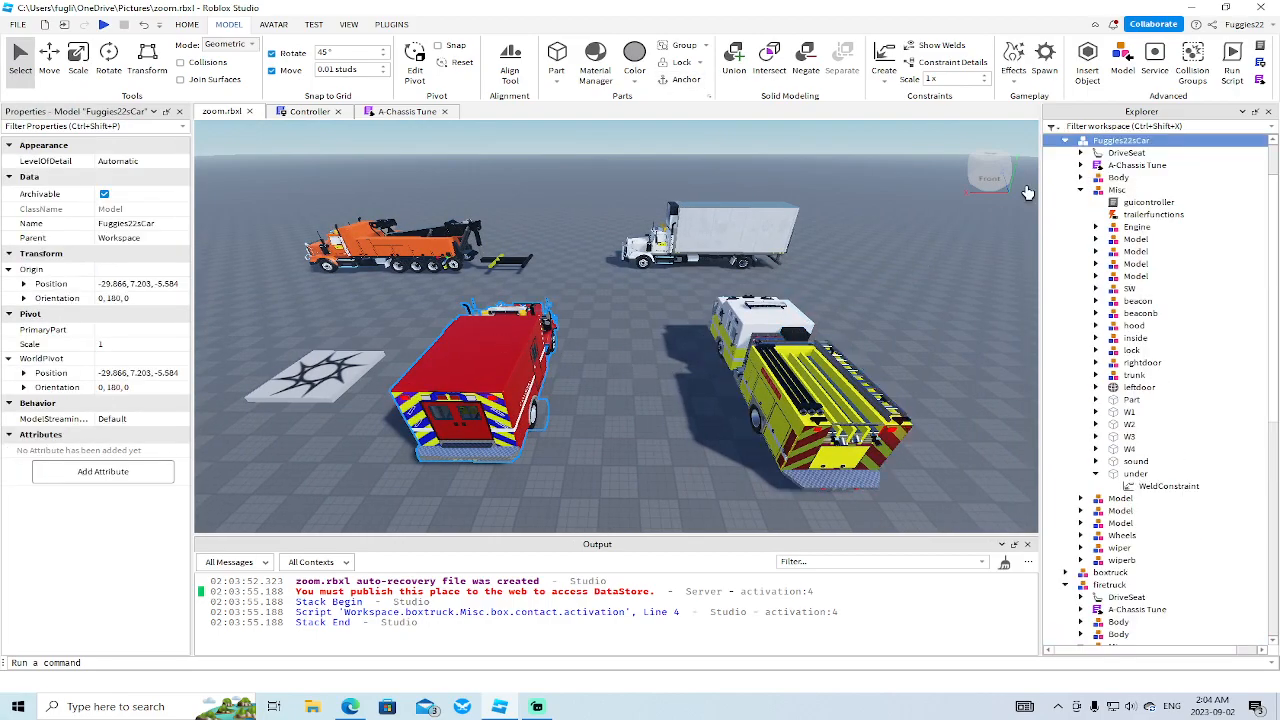
{"action": "left_click", "coordinate": [1065, 142]}
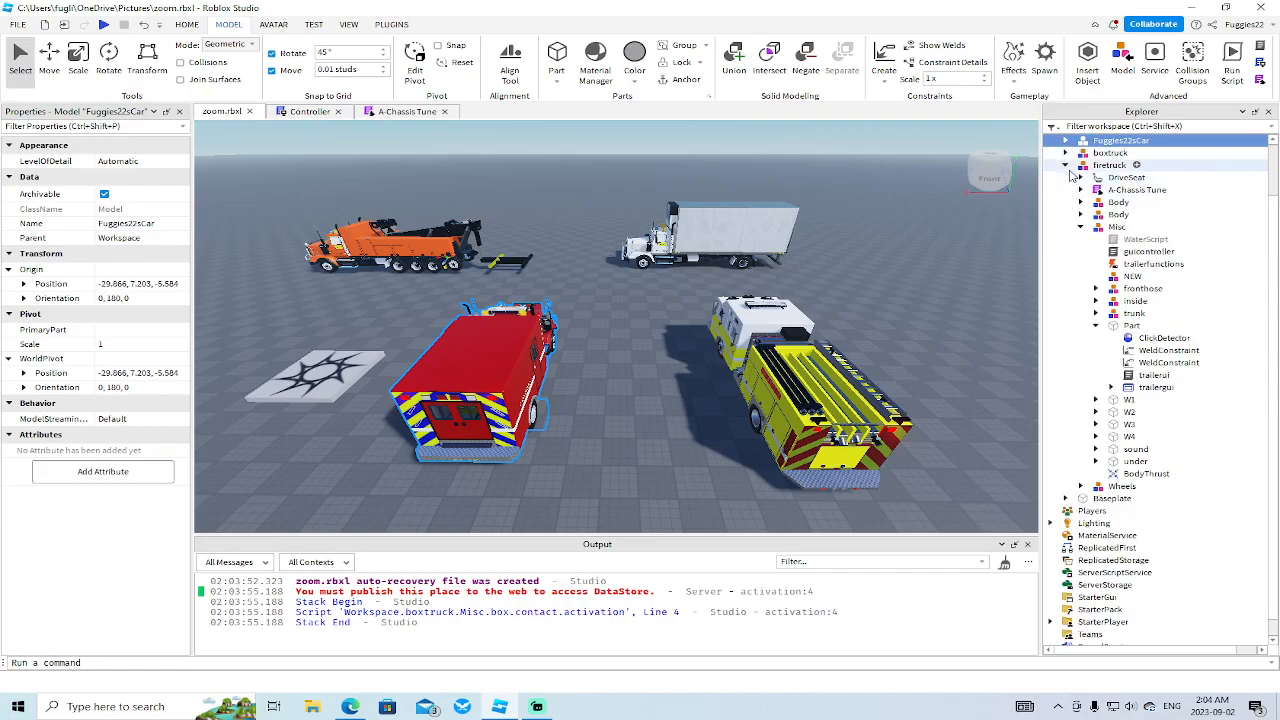
{"action": "left_click", "coordinate": [1066, 165]}
- Select the "under" part beneath the fire truck's front and examine which parts its two WeldConstraints connect
{"action": "scroll", "coordinate": [830, 281], "scroll_direction": "up", "scroll_amount": 1}
{"action": "key", "text": "w"}
{"action": "right_click_drag", "start_coordinate": [828, 275], "coordinate": [824, 308]}
{"action": "left_click", "coordinate": [716, 291], "text": "alt"}
{"action": "key", "text": "s"}
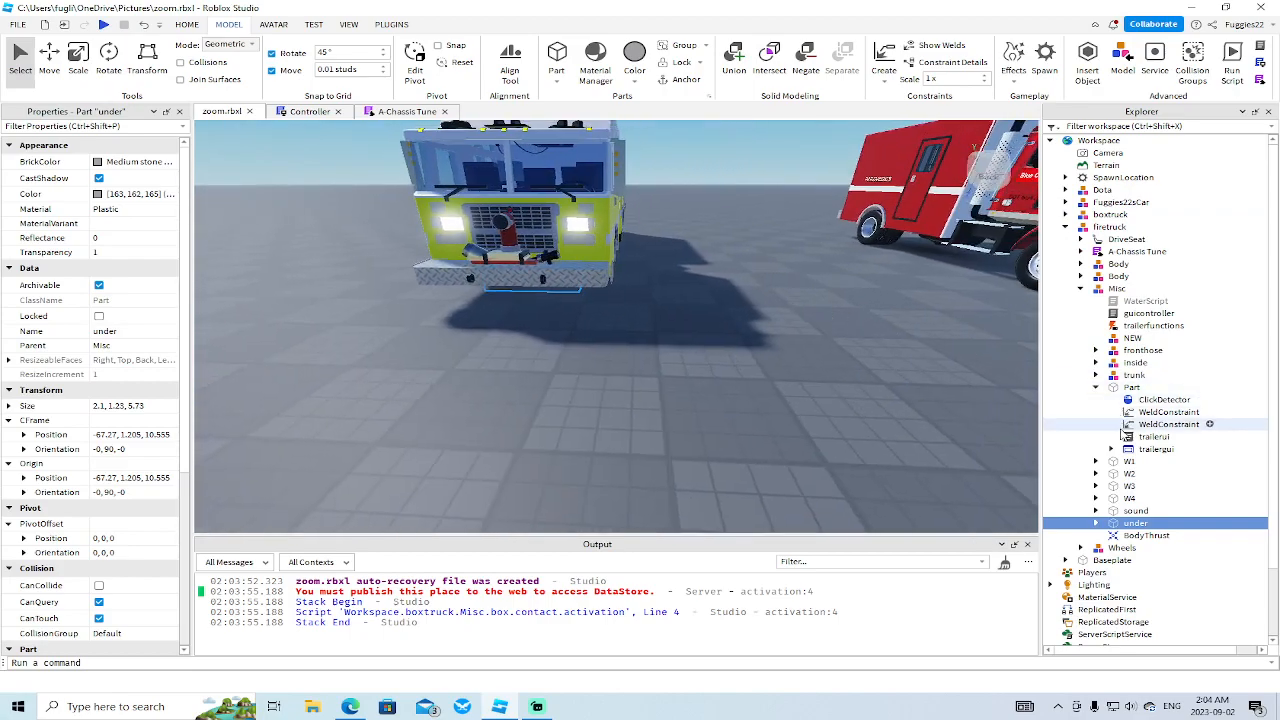
{"action": "left_click", "coordinate": [1096, 523]}
{"action": "left_click", "coordinate": [1165, 535]}
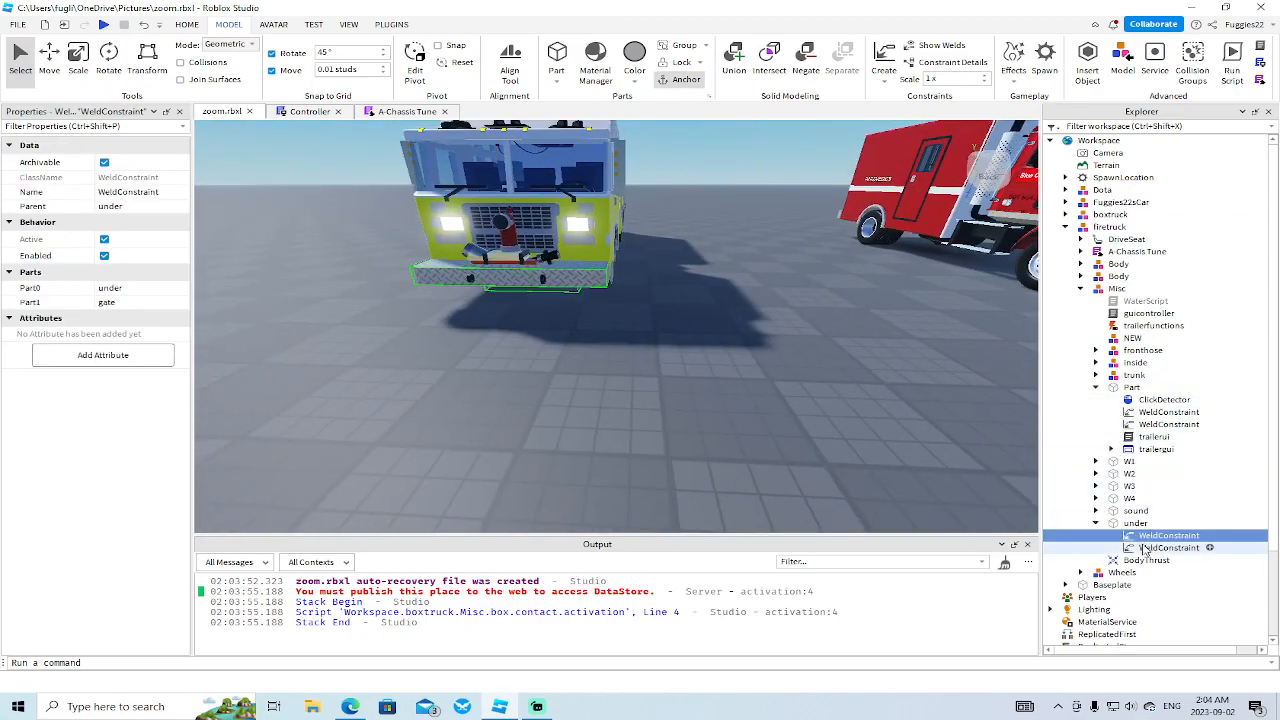
{"action": "left_click", "coordinate": [1146, 549]}
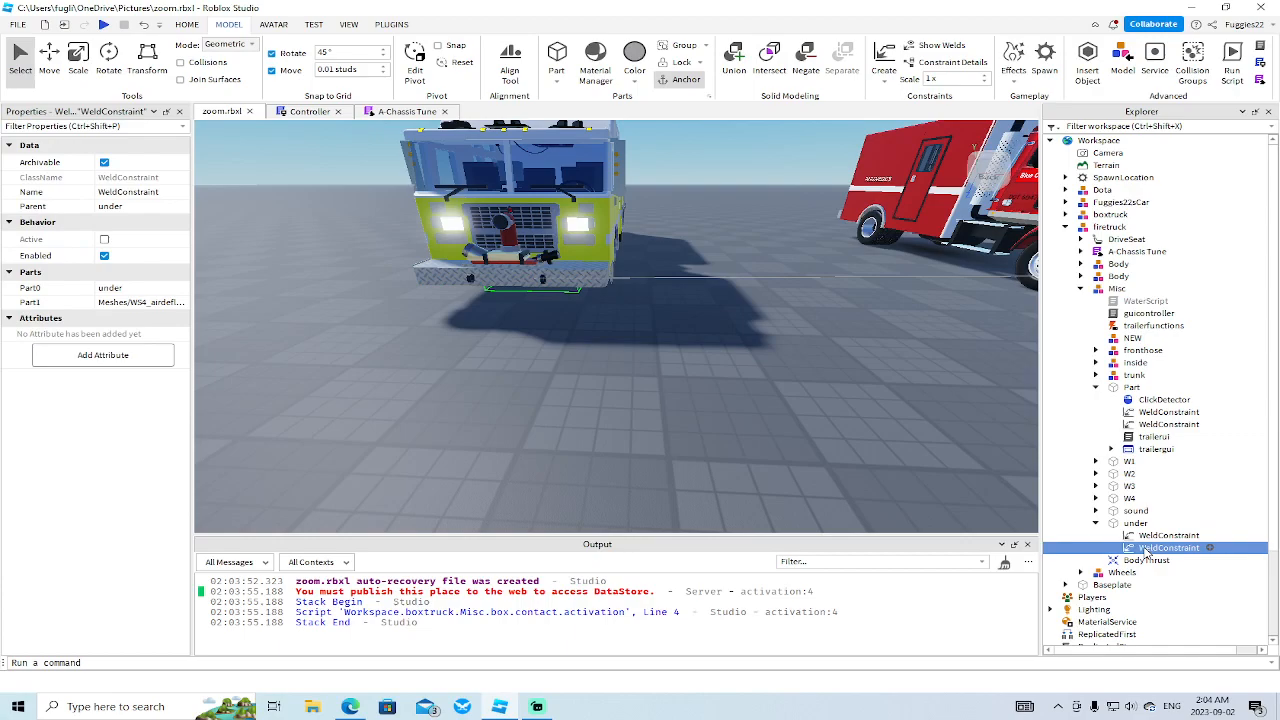
- Delete the second WeldConstraint from the fire truck's "under" part and start a playtest
{"action": "key", "text": "Delete"}
{"action": "left_click", "coordinate": [103, 24]}
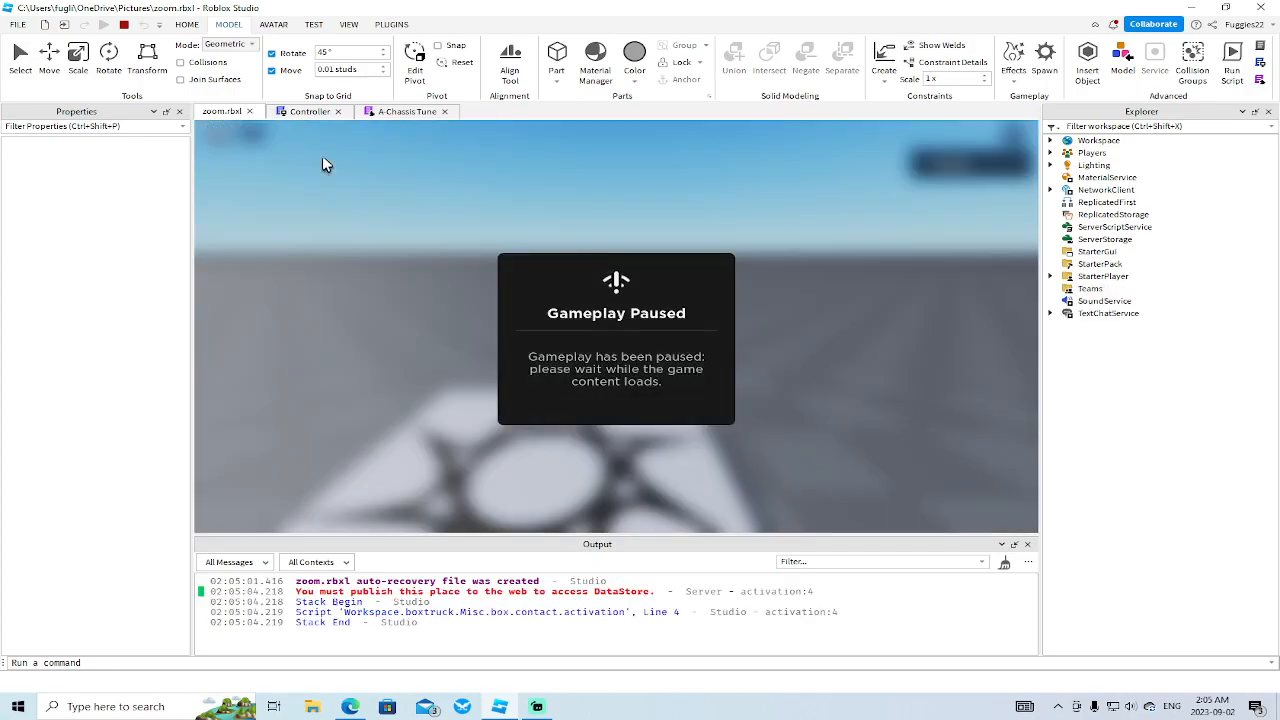
- Walk to the rescue truck, unlock it and get into its driver's seat
{"action": "key", "text": "w"}
{"action": "key", "text": "Left"}
{"action": "key", "text": "Right"}
{"action": "key", "text": "w"}
{"action": "key", "text": "e"}
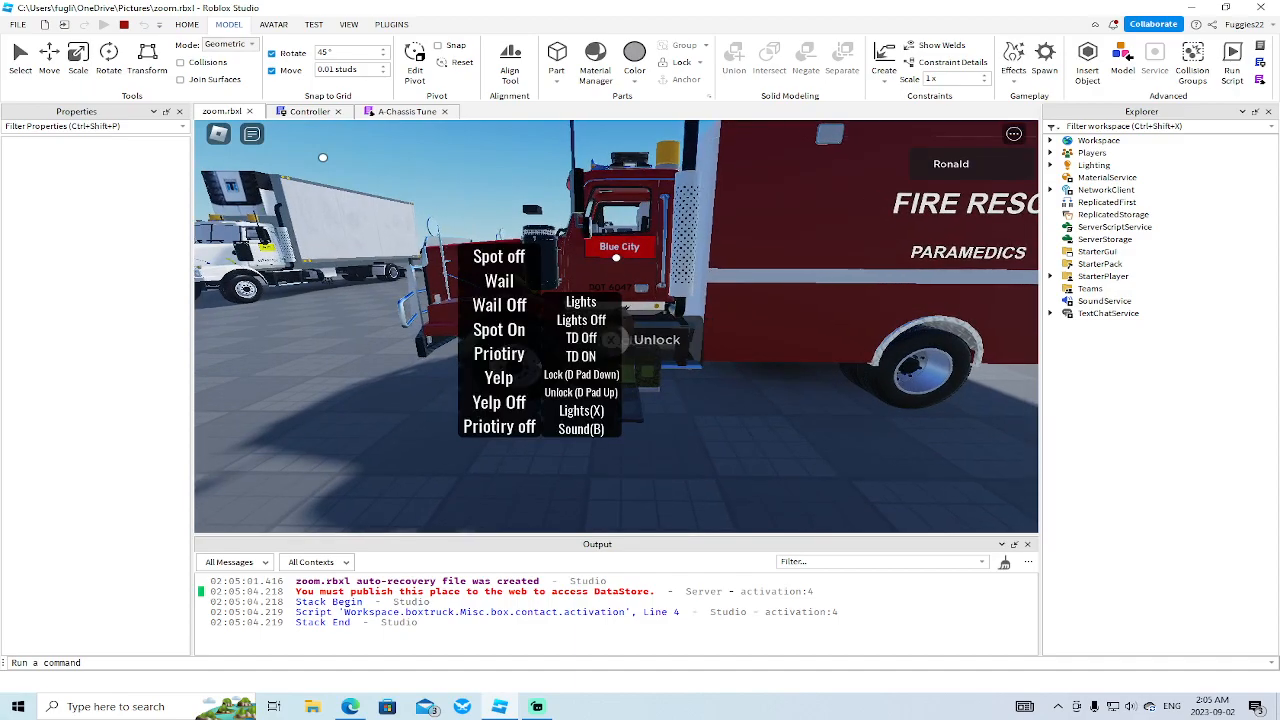
{"action": "key", "text": "x"}
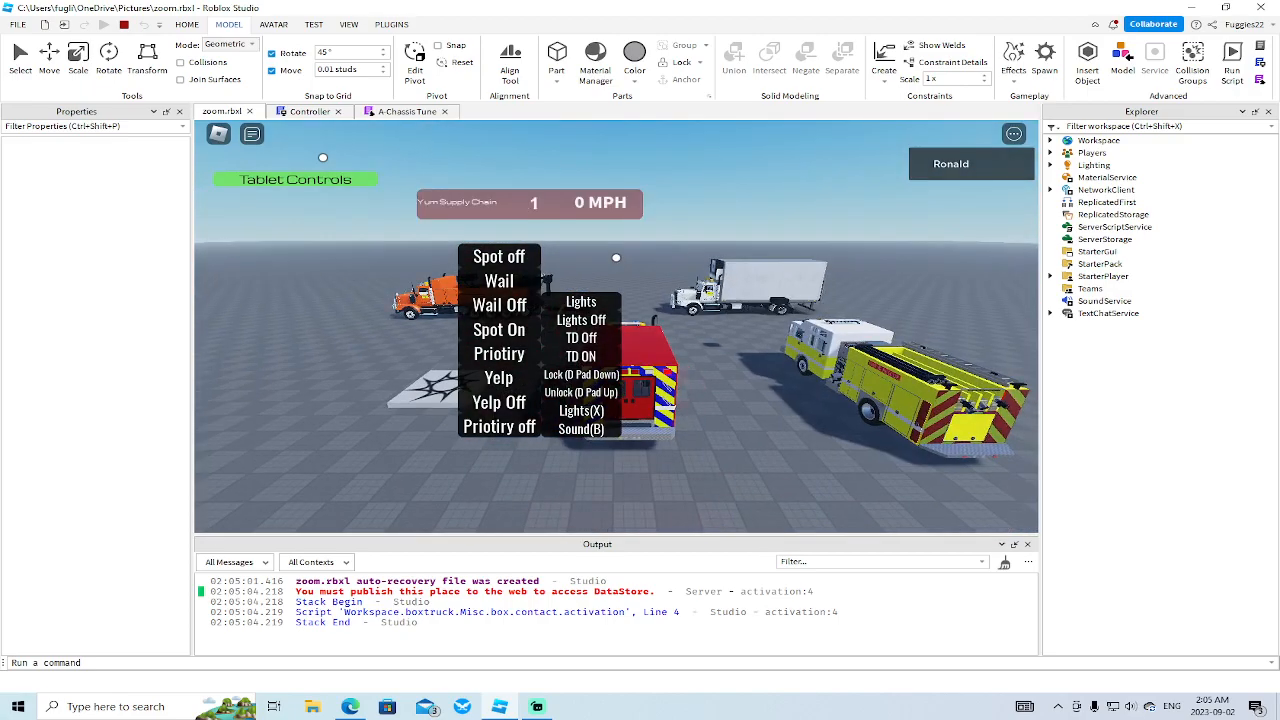
- Test-drive the rescue truck, switching its tablet controls on and back off, and end the playtest
{"action": "key", "text": "w"}
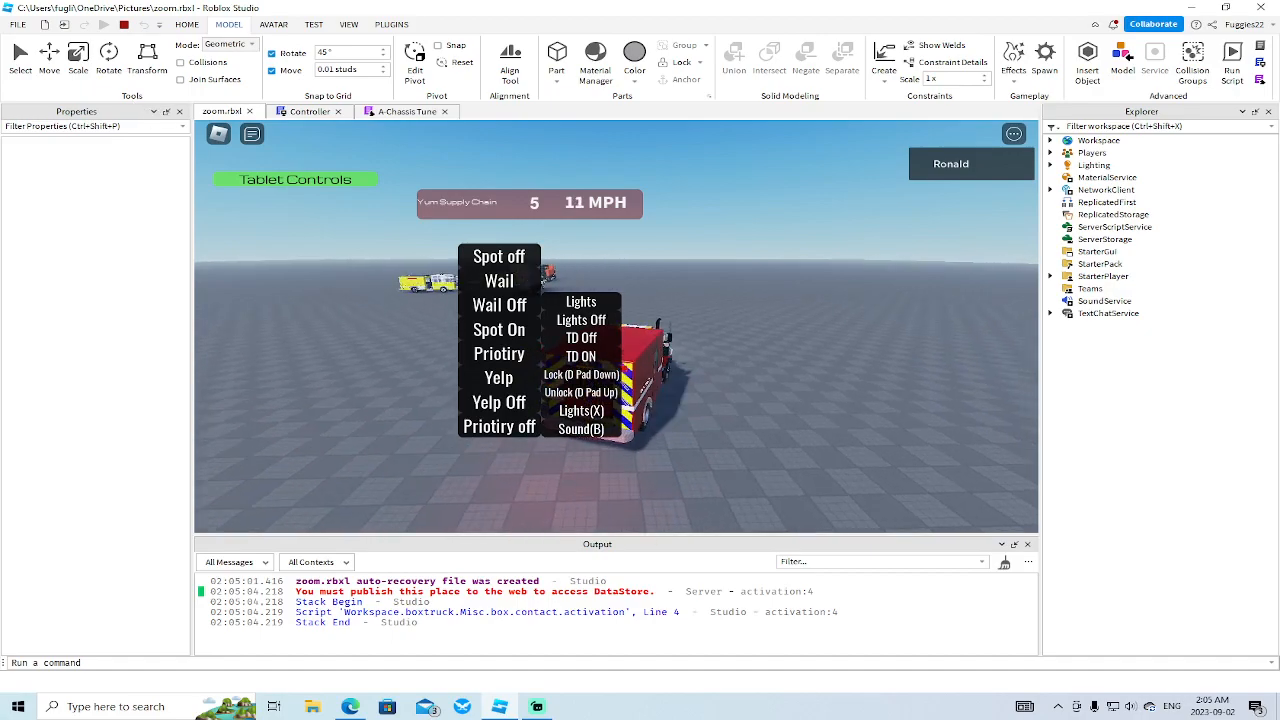
{"action": "left_click", "coordinate": [277, 182]}
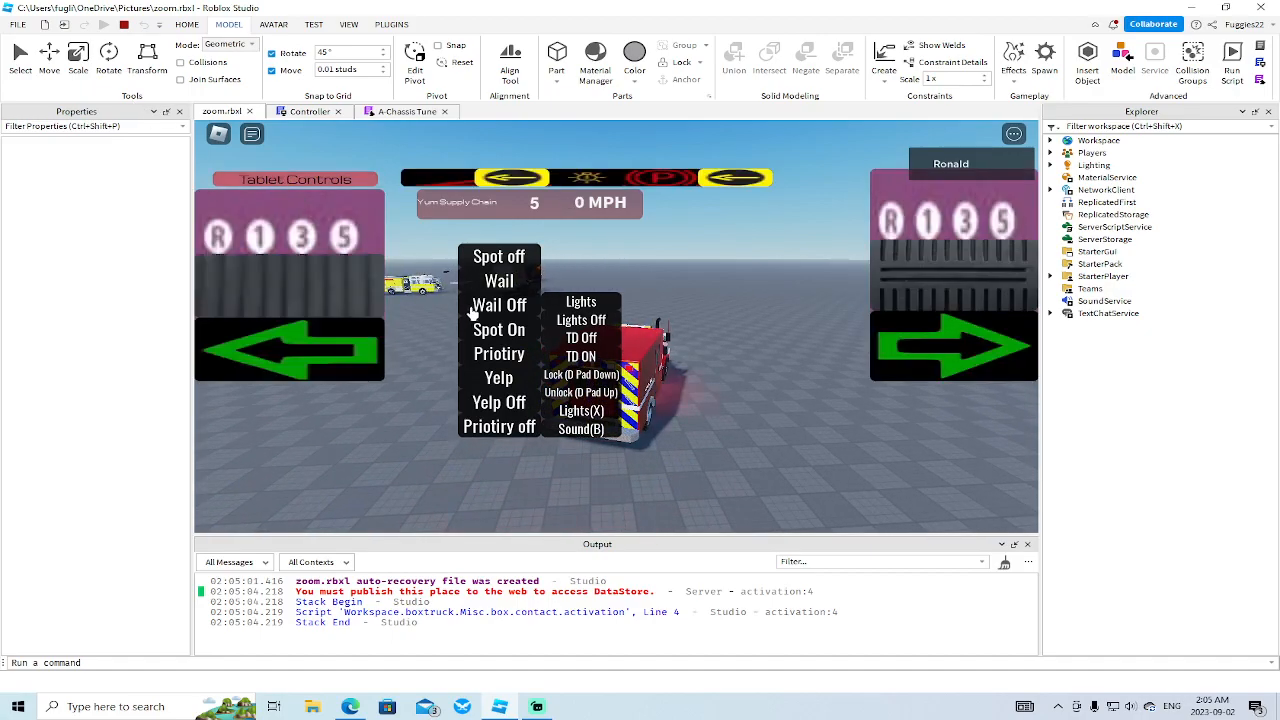
{"action": "left_click", "coordinate": [307, 186]}
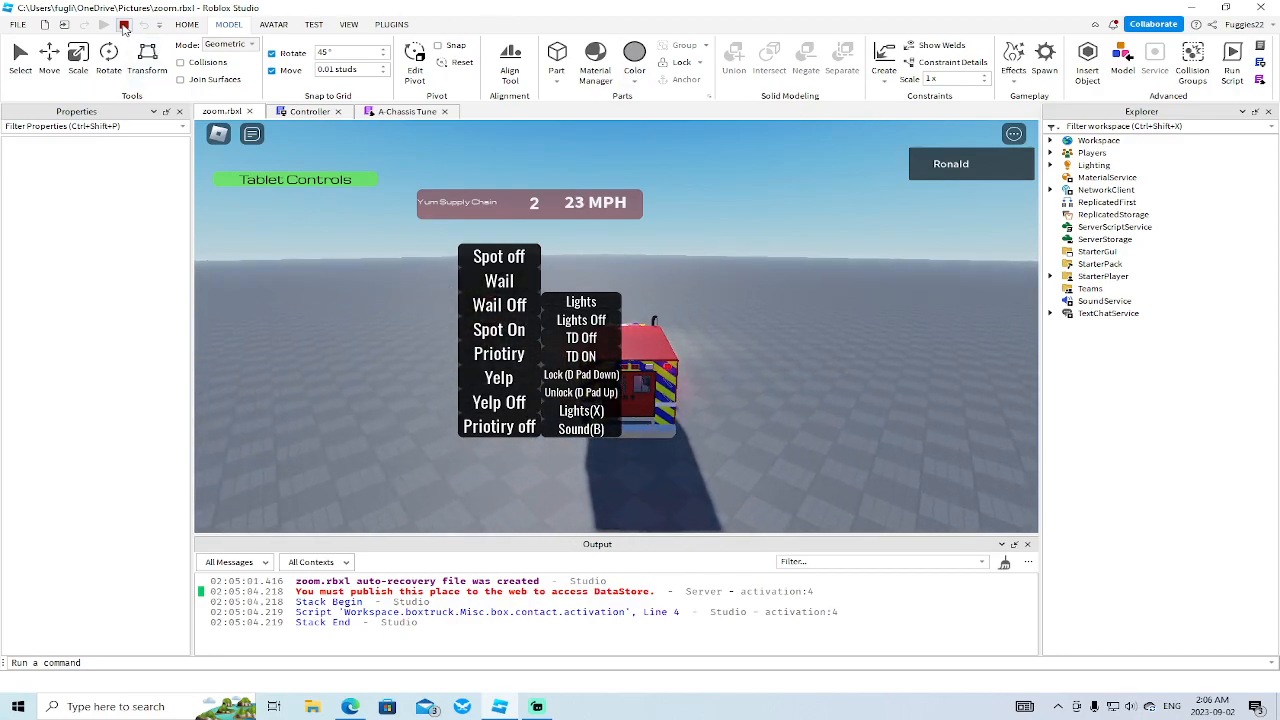
{"action": "left_click", "coordinate": [123, 25]}
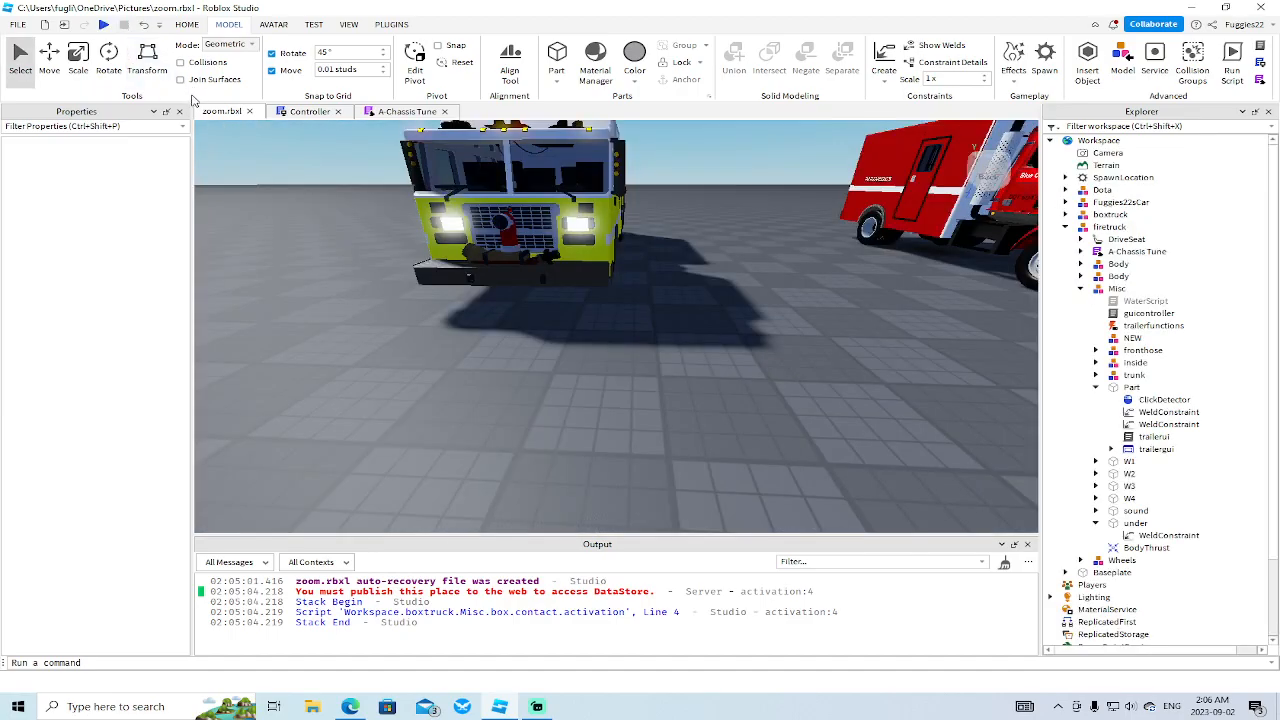
- Collapse the firetruck model in the object tree and rename the red rescue truck model as "ambulance"
{"action": "scroll", "coordinate": [636, 248], "scroll_direction": "down", "scroll_amount": 3}
{"action": "scroll", "coordinate": [638, 248], "scroll_direction": "up", "scroll_amount": 2}
{"action": "left_click", "coordinate": [638, 248]}
{"action": "right_click_drag", "start_coordinate": [638, 248], "coordinate": [681, 273]}
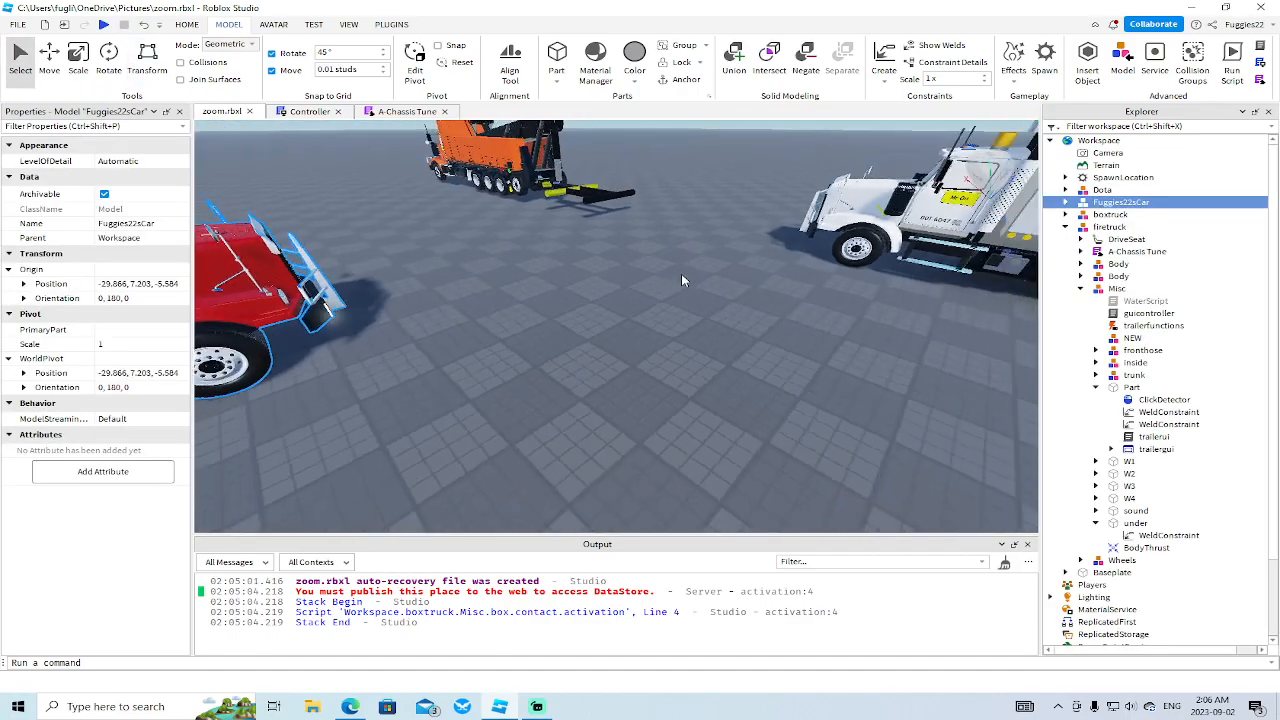
{"action": "scroll", "coordinate": [681, 273], "scroll_direction": "down", "scroll_amount": 4}
{"action": "left_click", "coordinate": [1065, 228]}
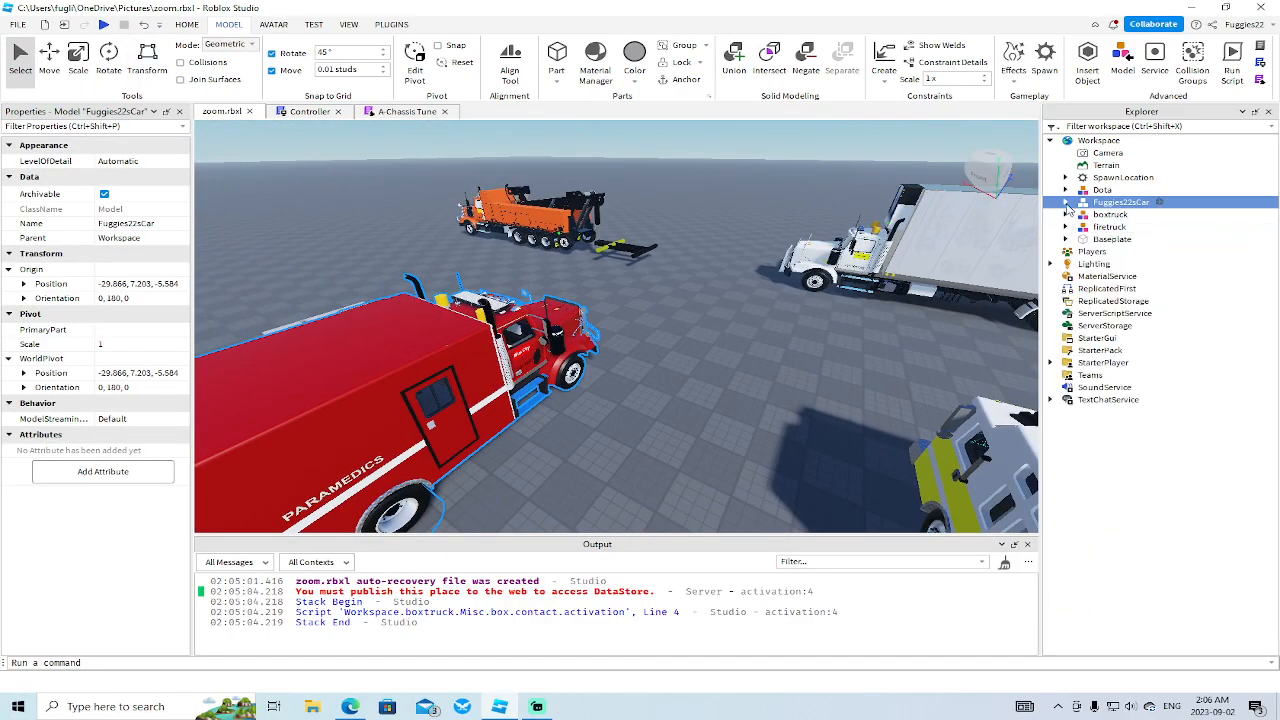
{"action": "left_click", "coordinate": [1065, 202]}
{"action": "right_click", "coordinate": [1098, 205]}
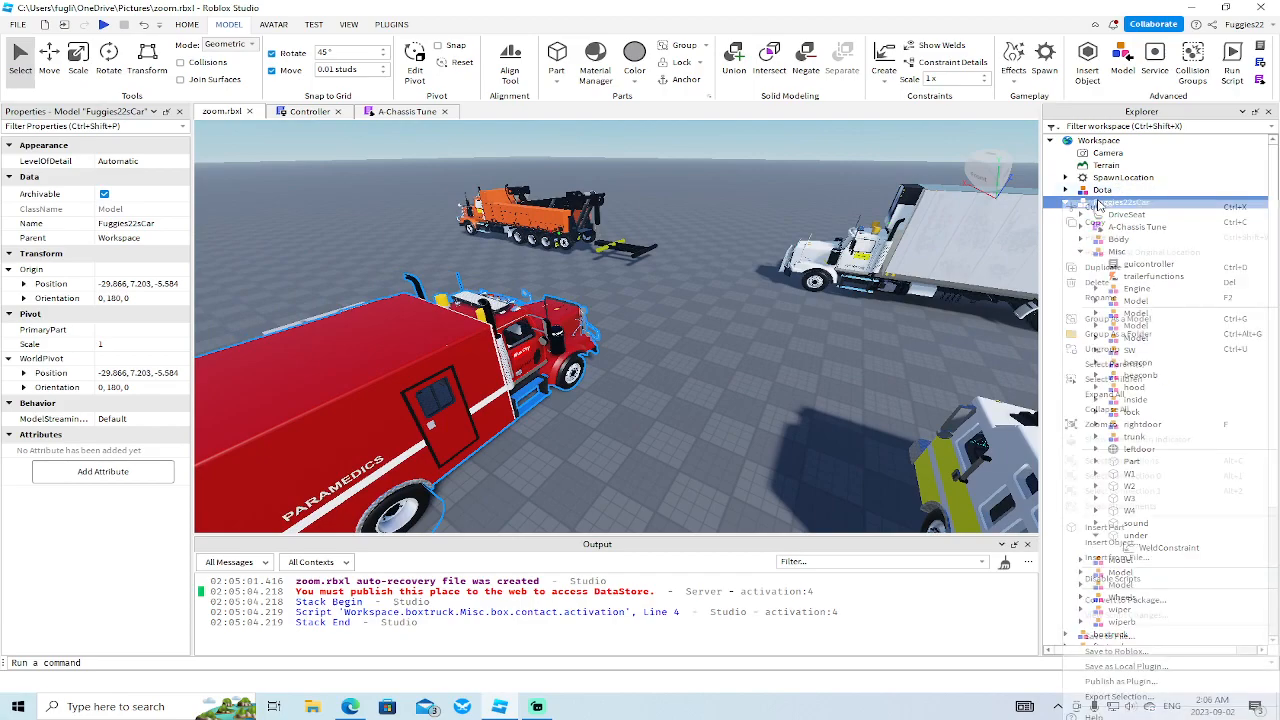
{"action": "left_click", "coordinate": [1112, 298]}
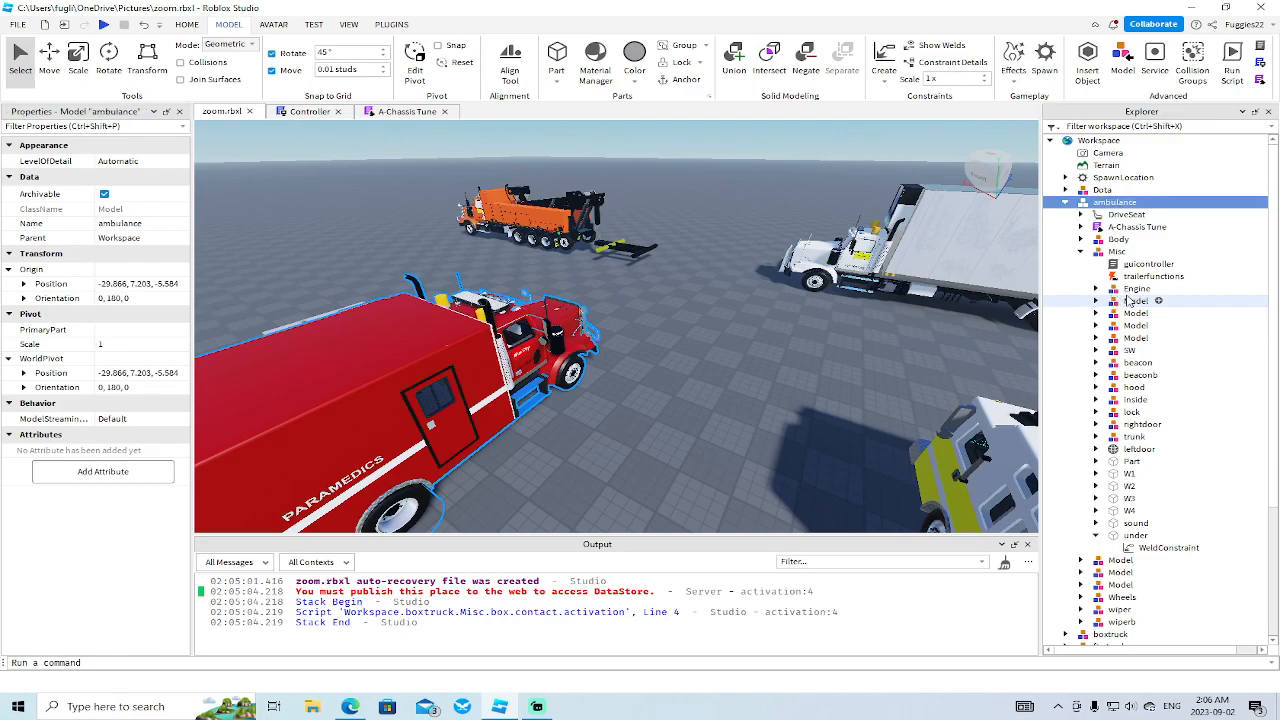
- Collapse the ambulance's Misc group and expand the Plugins folder of its A-Chassis Tune, folding the A-Chassis Interface
{"action": "left_click", "coordinate": [1080, 251]}
{"action": "left_click", "coordinate": [1080, 227]}
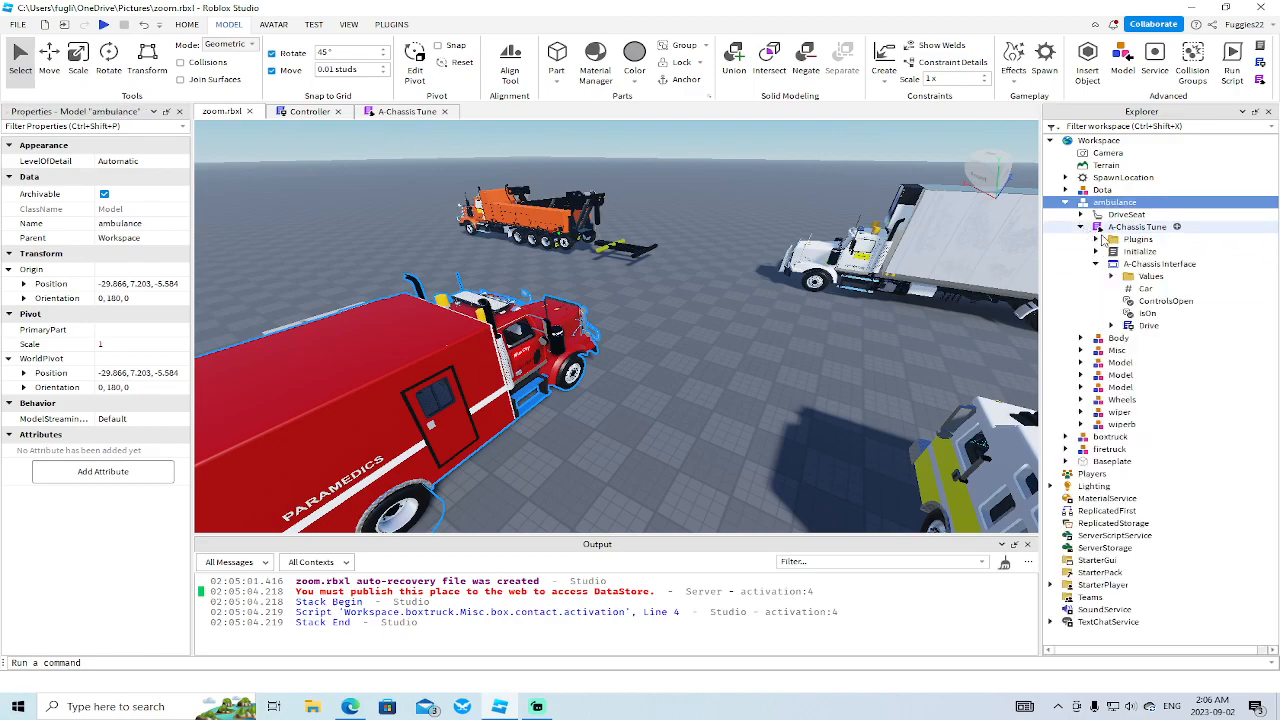
{"action": "left_click", "coordinate": [1096, 264]}
{"action": "left_click", "coordinate": [1096, 239]}
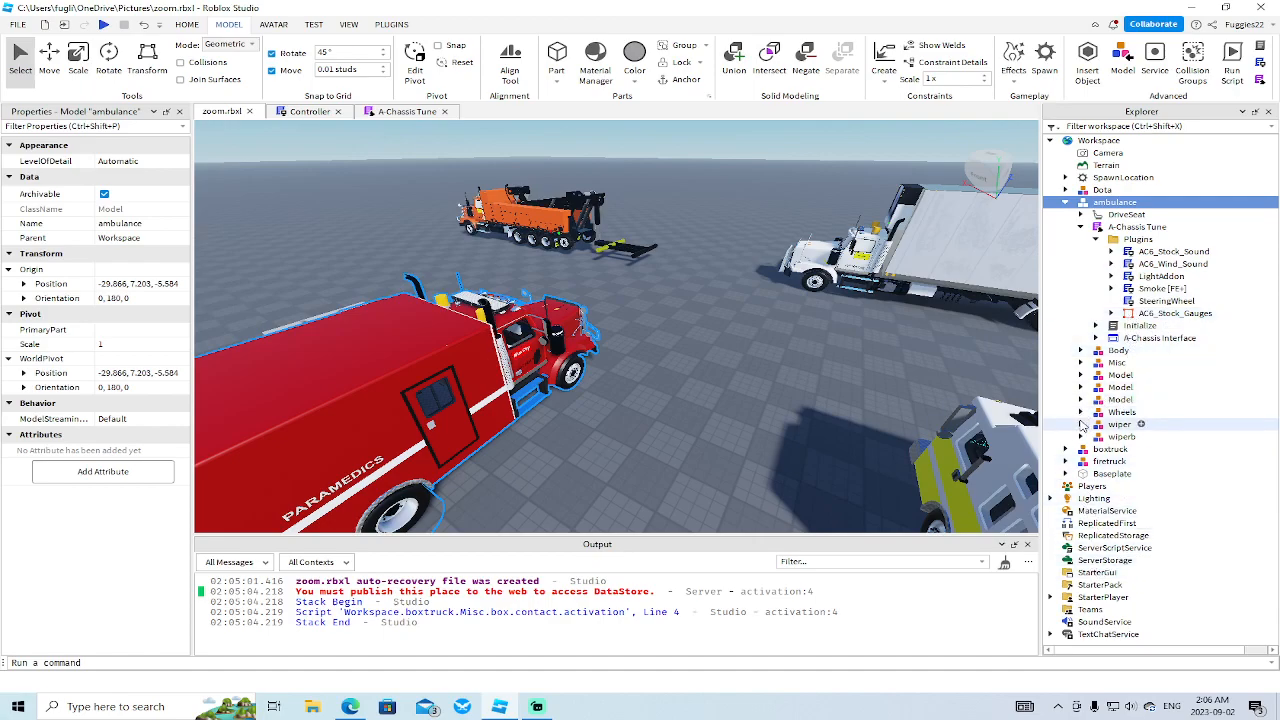
- Find trailergui inside the lock part of the ambulance's Misc group and move it to StarterGui
{"action": "left_click", "coordinate": [1080, 363]}
{"action": "scroll", "coordinate": [1106, 433], "scroll_direction": "down", "scroll_amount": 7}
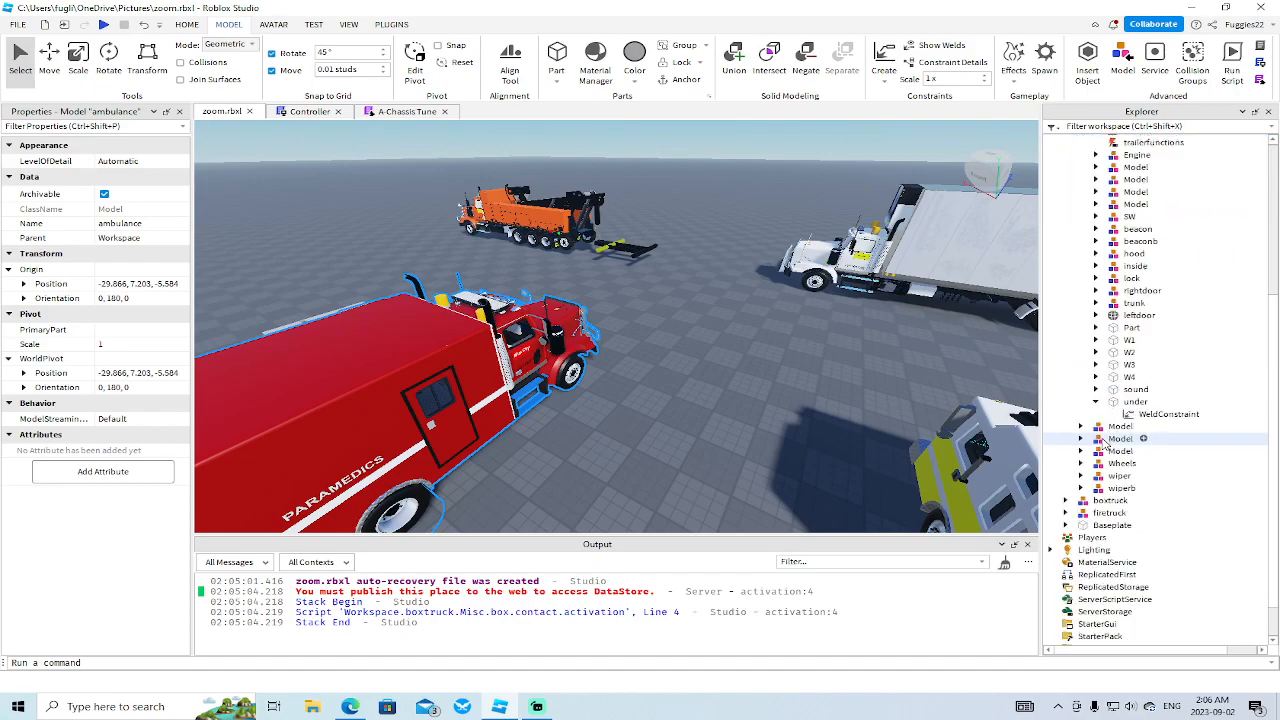
{"action": "left_click", "coordinate": [1097, 329]}
{"action": "left_click", "coordinate": [1097, 329]}
{"action": "scroll", "coordinate": [1095, 365], "scroll_direction": "up", "scroll_amount": 3}
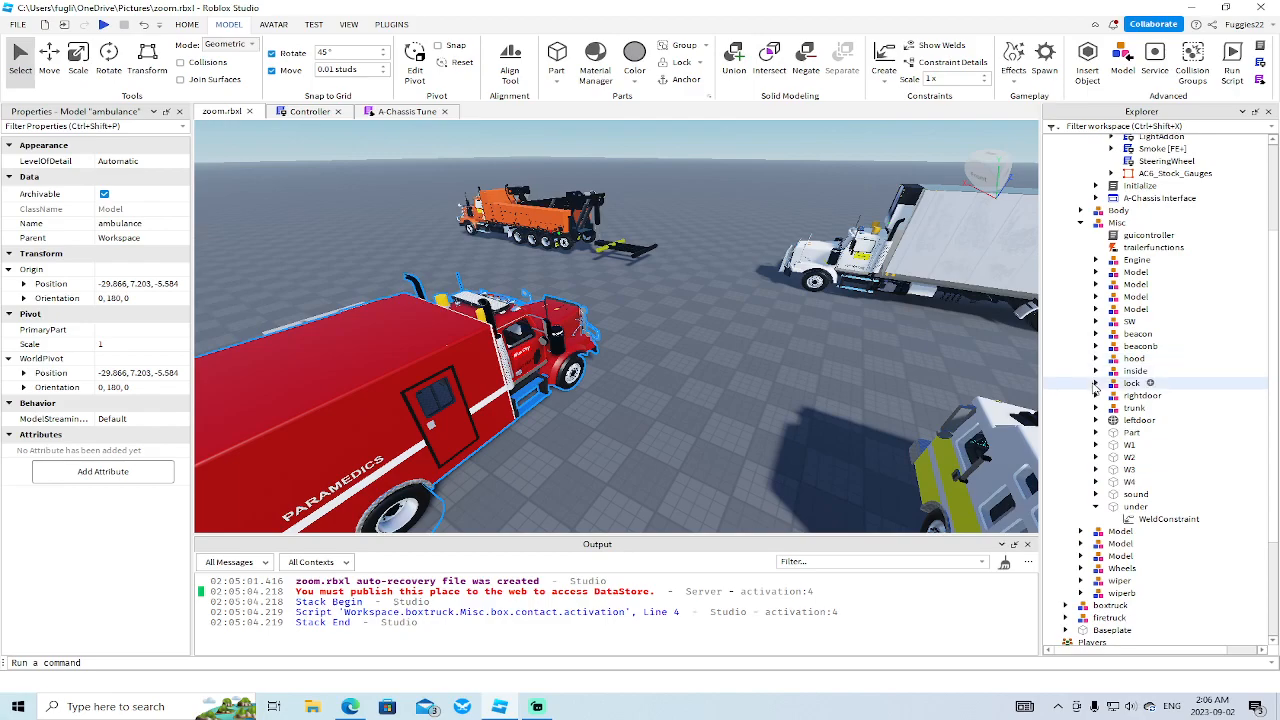
{"action": "left_click", "coordinate": [1095, 383]}
{"action": "left_click", "coordinate": [1112, 396]}
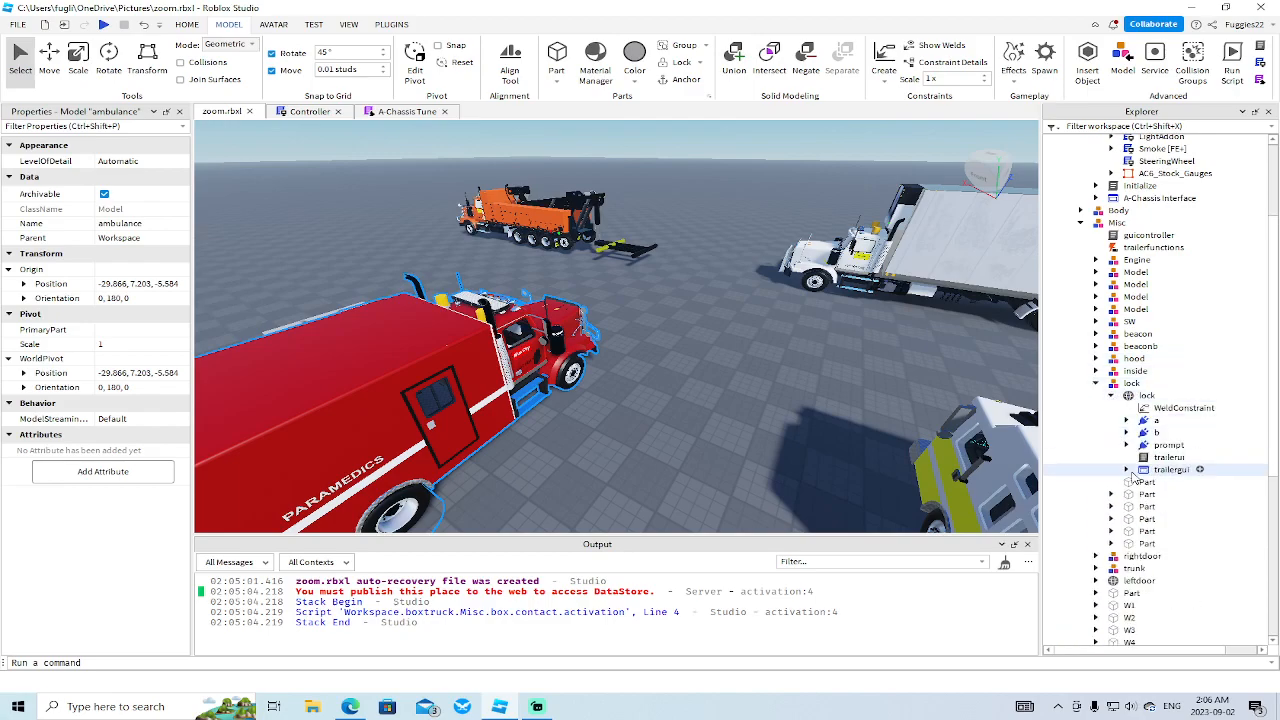
{"action": "left_click_drag", "start_coordinate": [1150, 470], "coordinate": [1097, 580]}
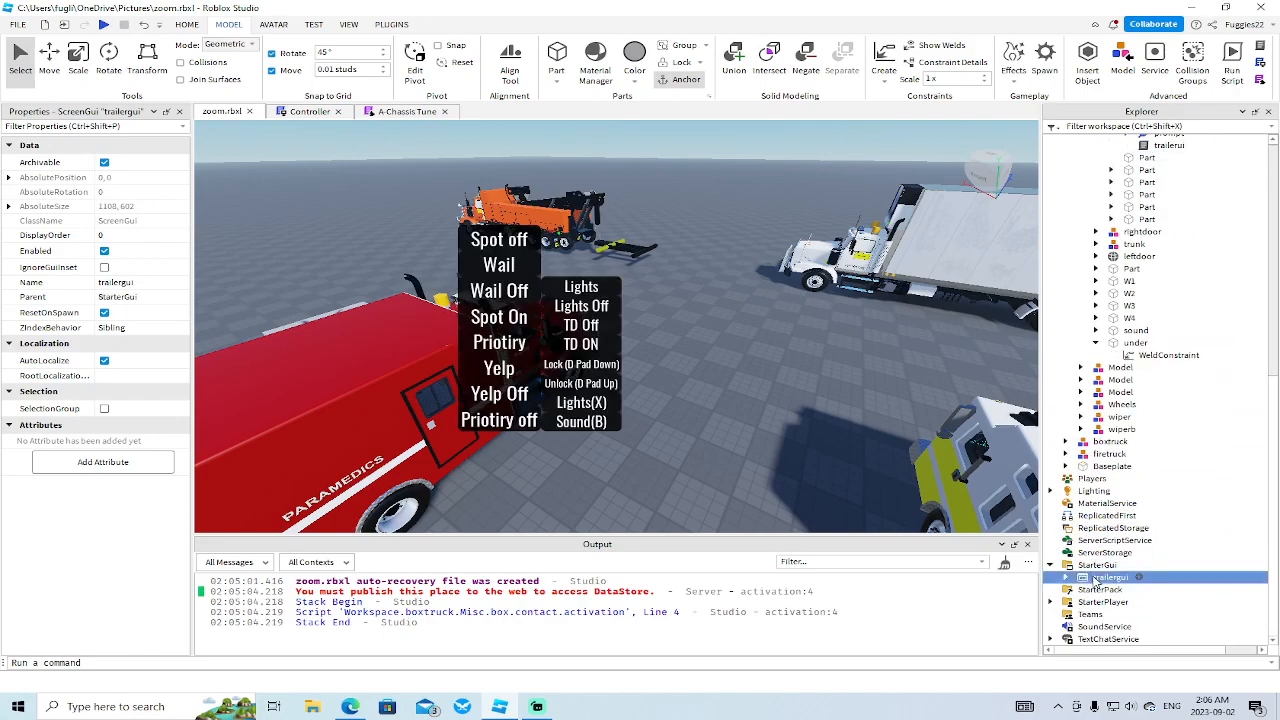
- Copy AC6_Stock_Gauges from the ambulance's Plugins folder and paste it into trailergui in StarterGui
{"action": "scroll", "coordinate": [1178, 240], "scroll_direction": "up", "scroll_amount": 10}
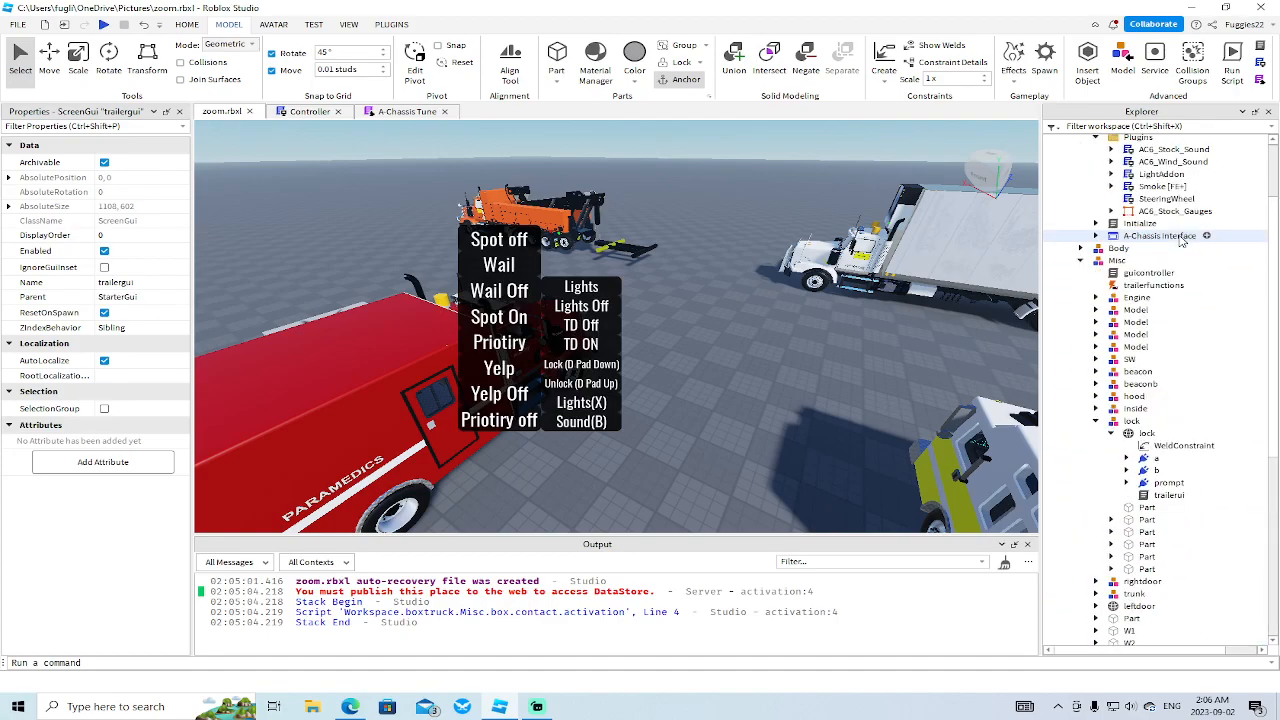
{"action": "left_click", "coordinate": [1170, 313]}
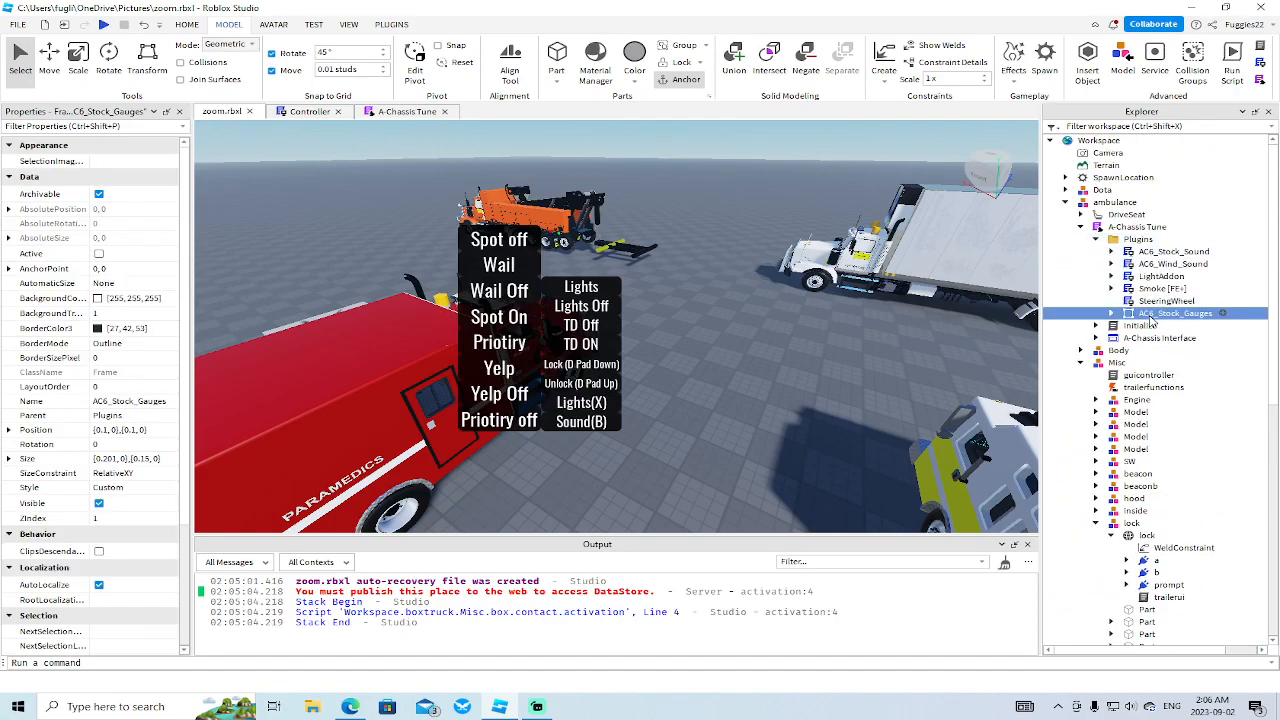
{"action": "right_click", "coordinate": [1170, 313]}
{"action": "left_click", "coordinate": [1104, 24]}
{"action": "scroll", "coordinate": [1165, 462], "scroll_direction": "down", "scroll_amount": 10}
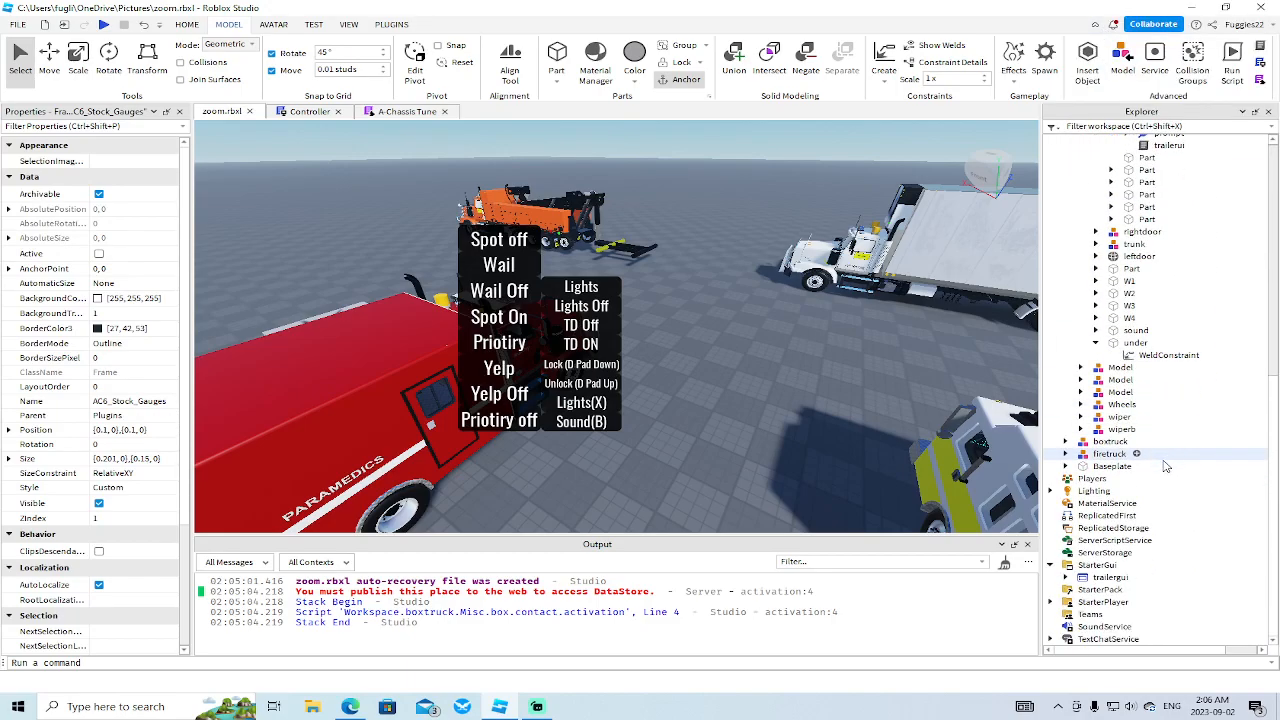
{"action": "left_click", "coordinate": [1066, 578]}
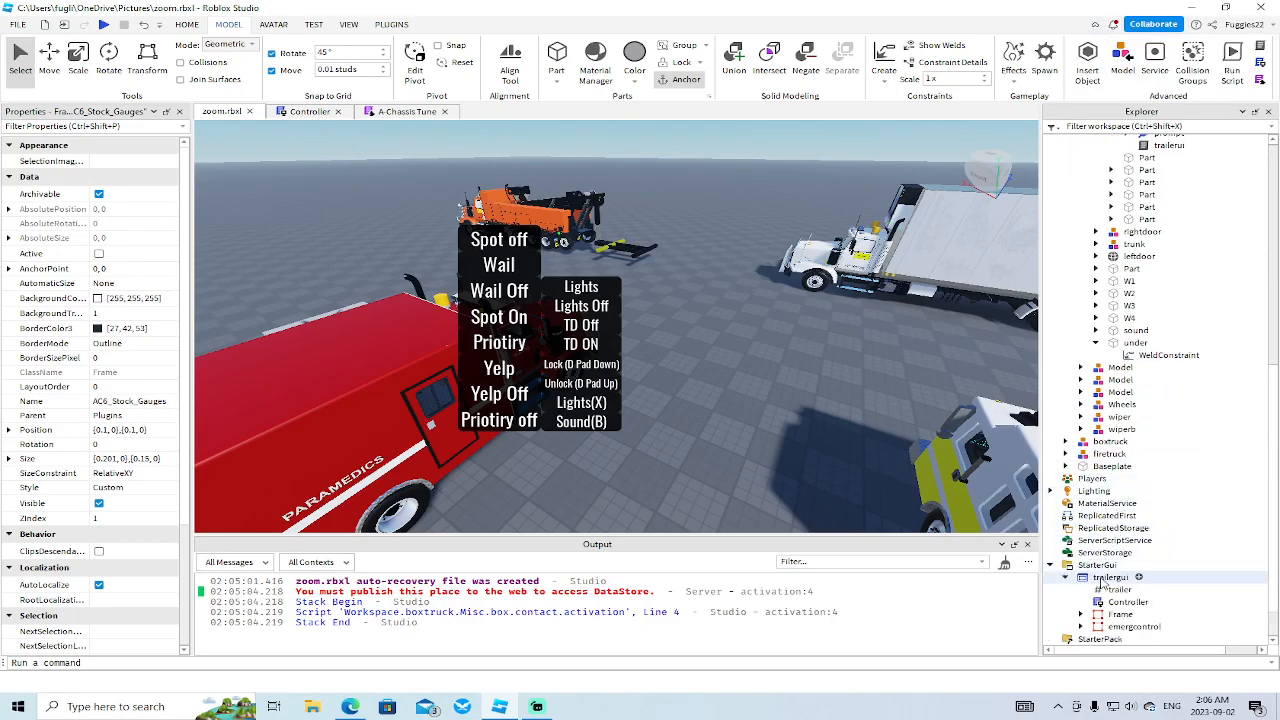
{"action": "right_click", "coordinate": [1104, 580]}
{"action": "left_click", "coordinate": [1125, 118]}
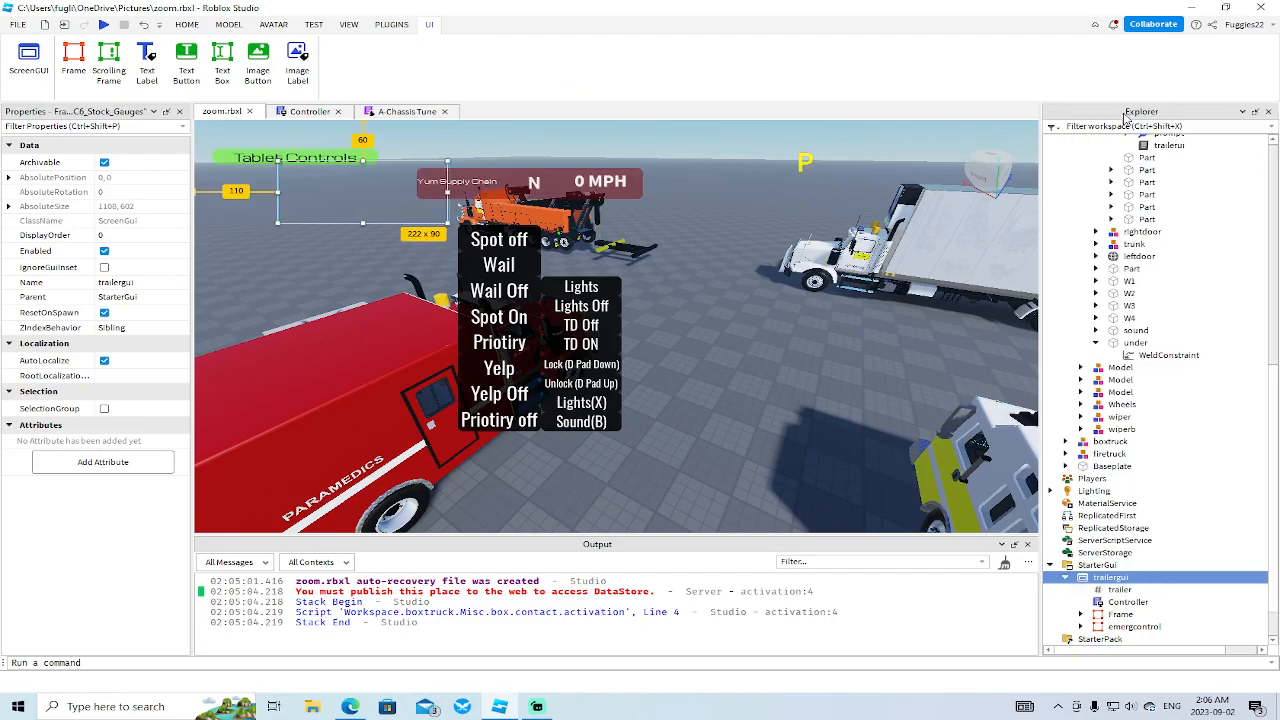
- Expand the pasted AC6_Stock_Gauges and select its steeringleft frame to examine the screen area it covers
{"action": "scroll", "coordinate": [1078, 550], "scroll_direction": "down", "scroll_amount": 2}
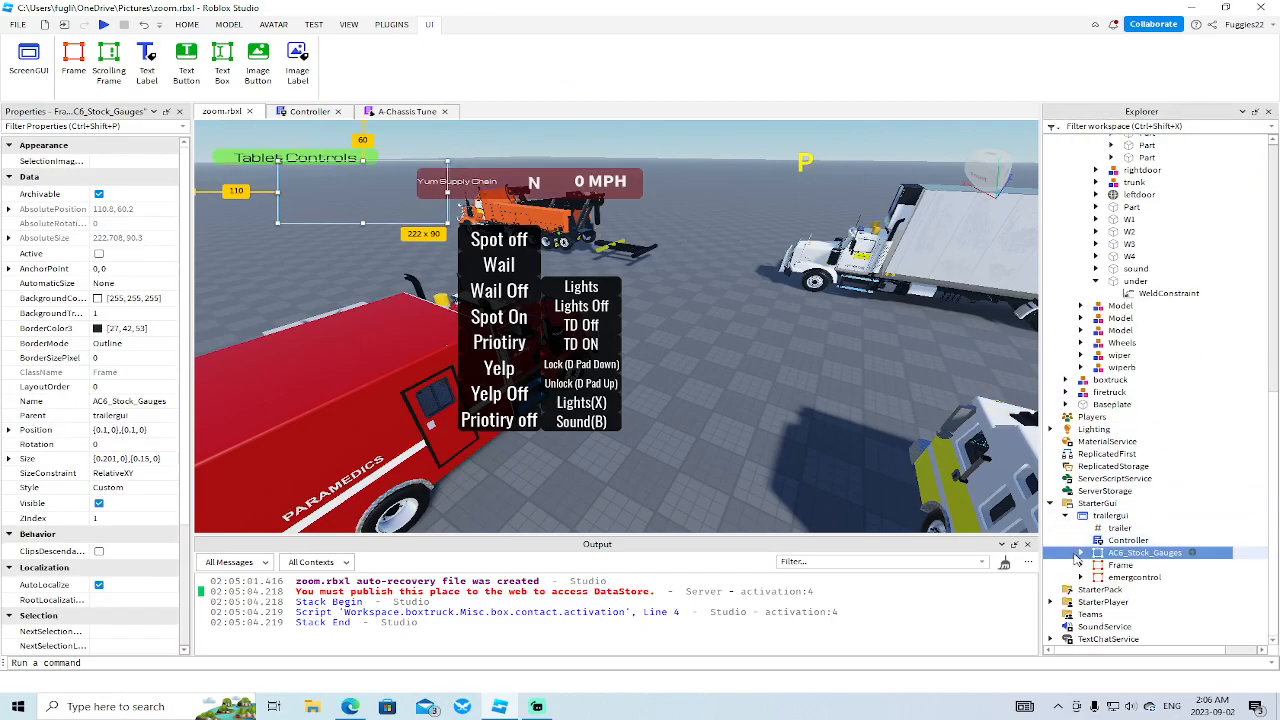
{"action": "left_click", "coordinate": [1081, 553]}
{"action": "scroll", "coordinate": [1081, 556], "scroll_direction": "down", "scroll_amount": 3}
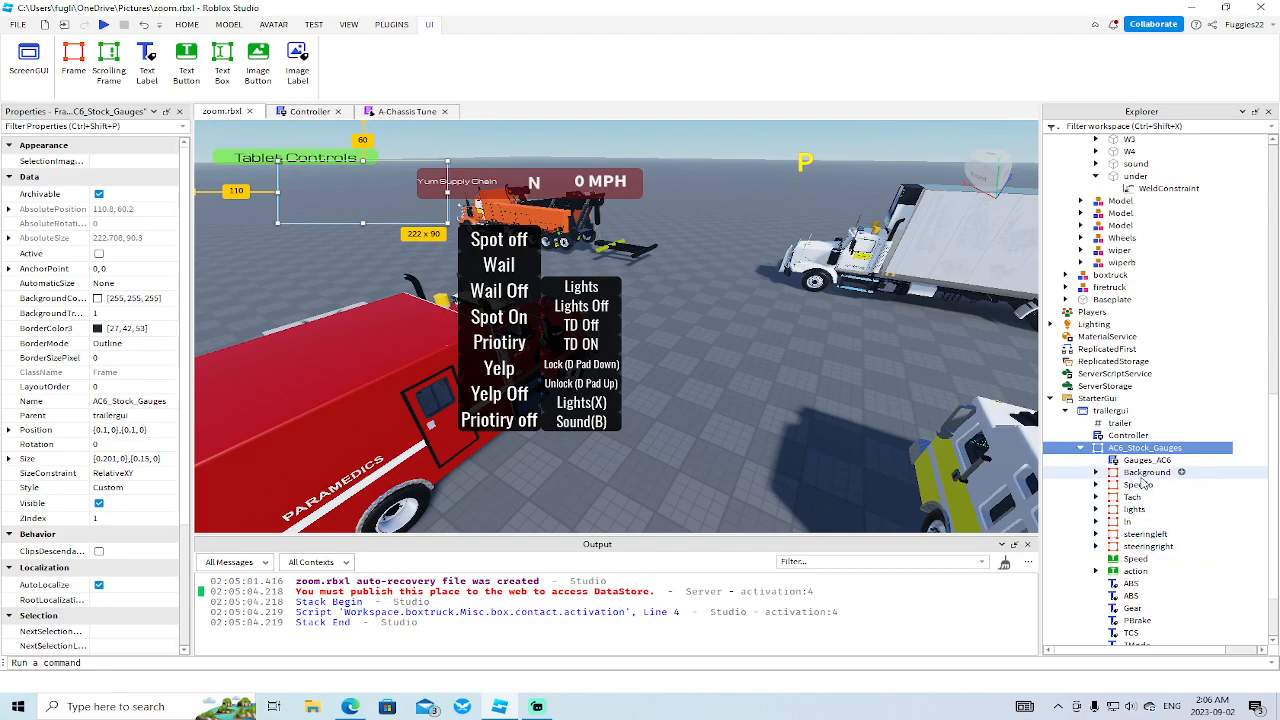
{"action": "left_click", "coordinate": [1130, 534]}
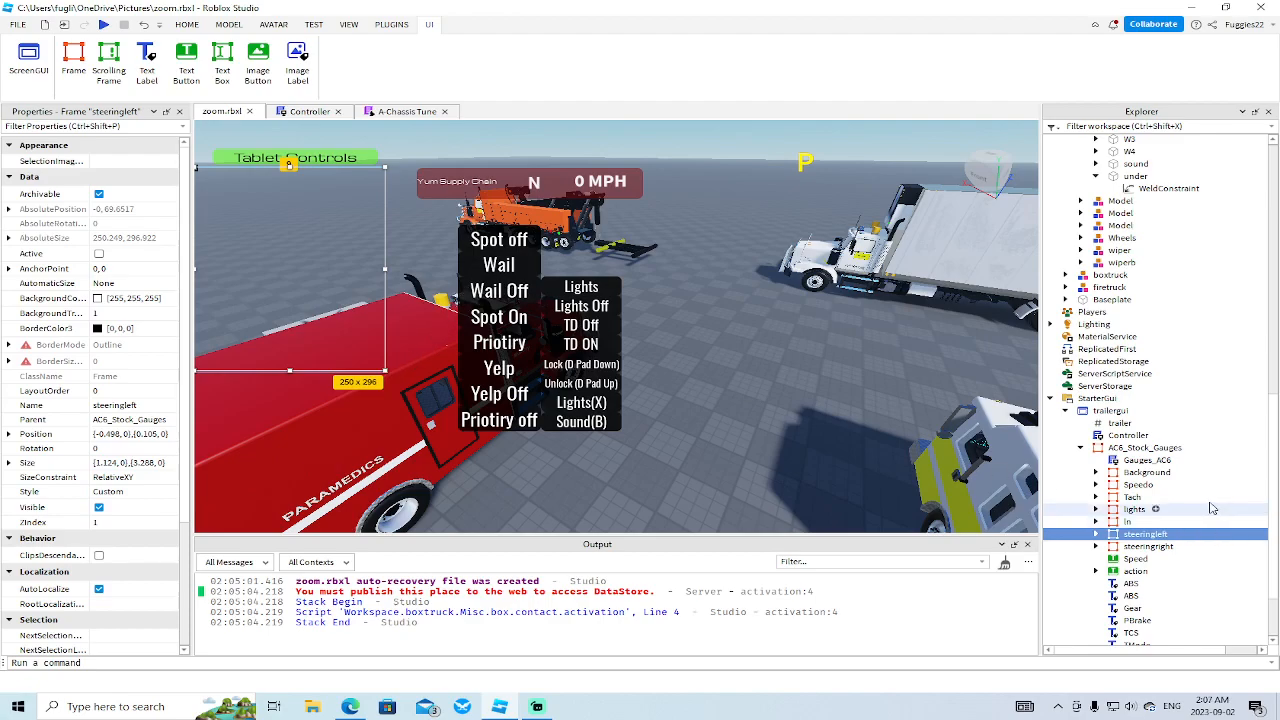
- Resize the siren and spotlight button frame to about 67 x 301, placing it just beside the steeringleft area
{"action": "scroll", "coordinate": [1213, 509], "scroll_direction": "down", "scroll_amount": 3}
{"action": "left_click", "coordinate": [1102, 578]}
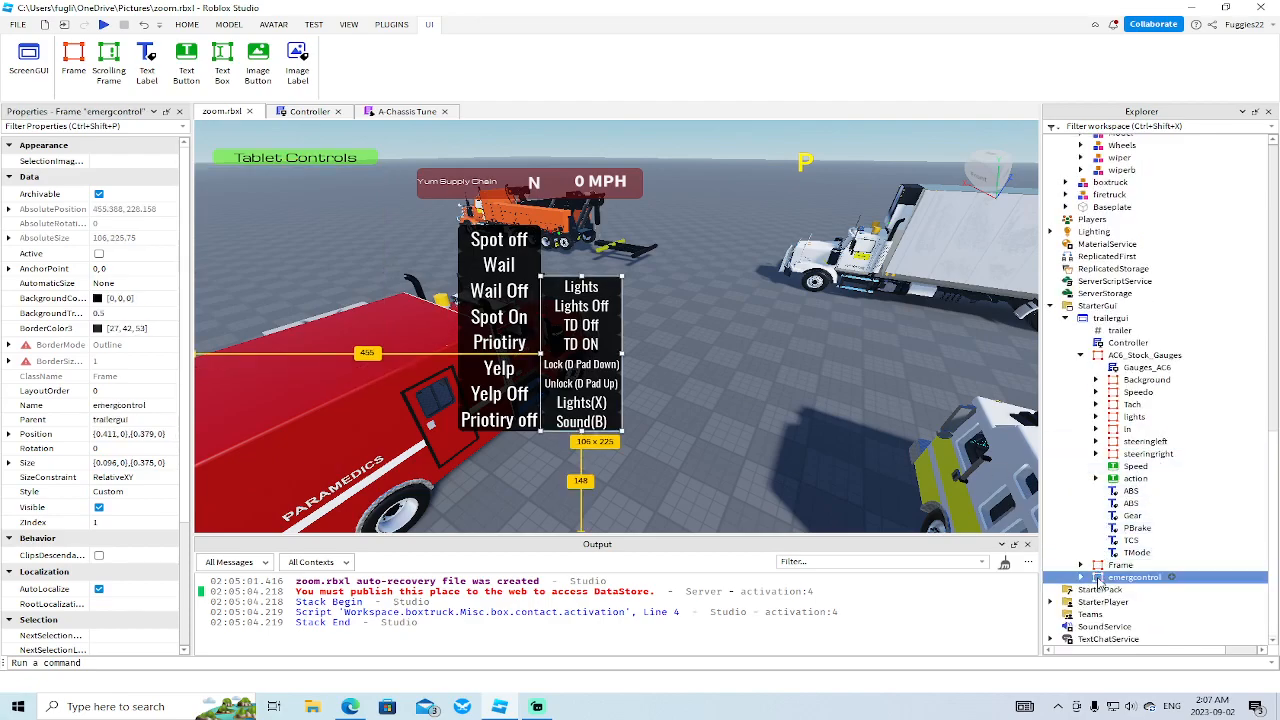
{"action": "left_click", "coordinate": [1120, 565]}
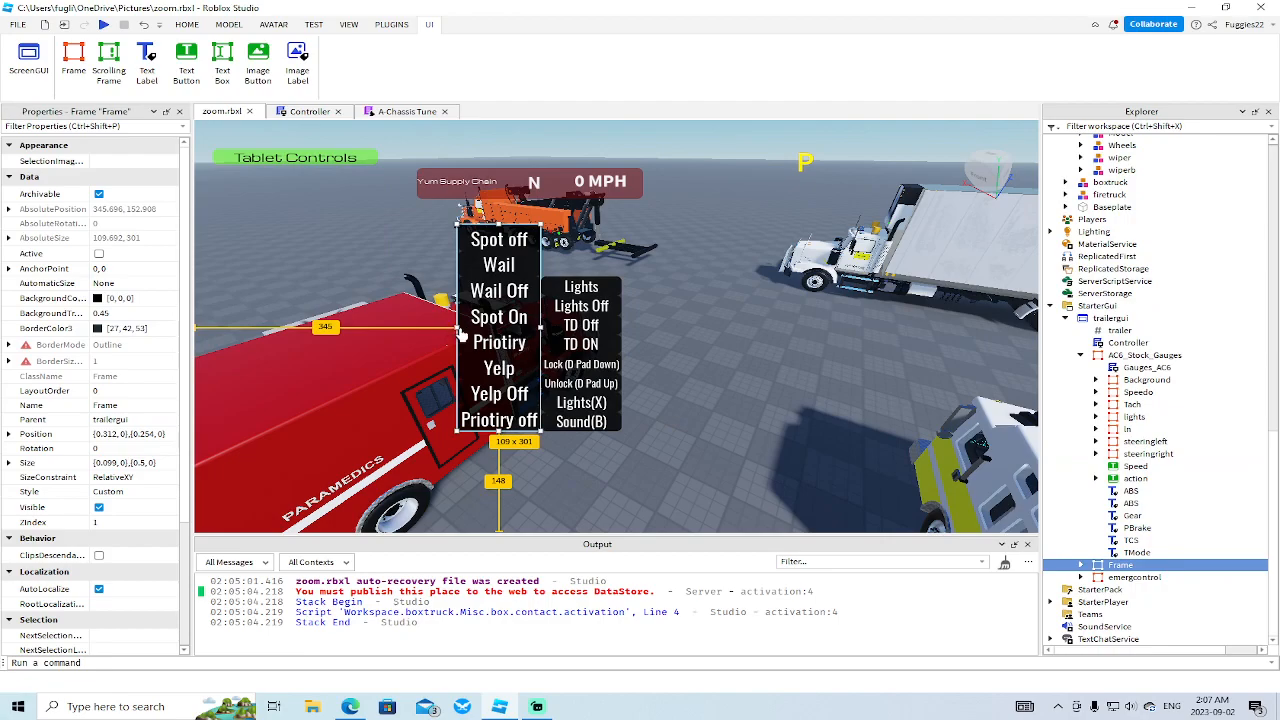
{"action": "left_click_drag", "start_coordinate": [455, 327], "coordinate": [394, 327]}
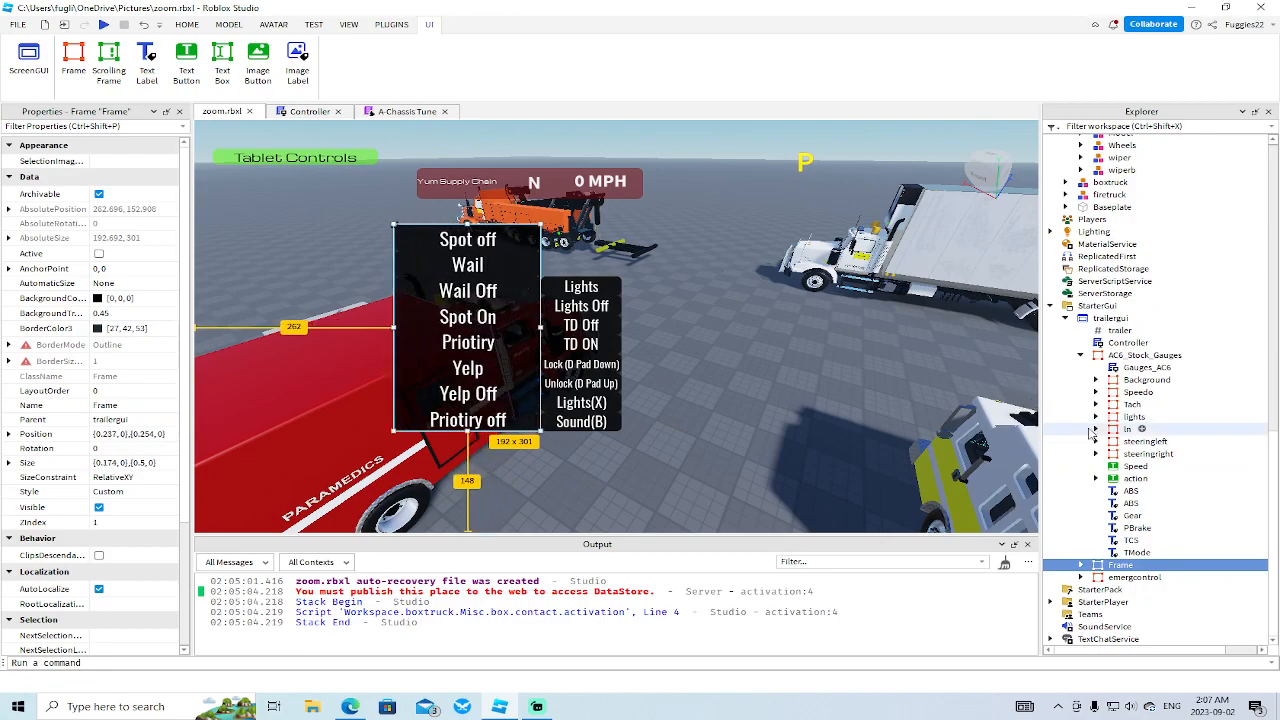
{"action": "left_click", "coordinate": [1140, 441]}
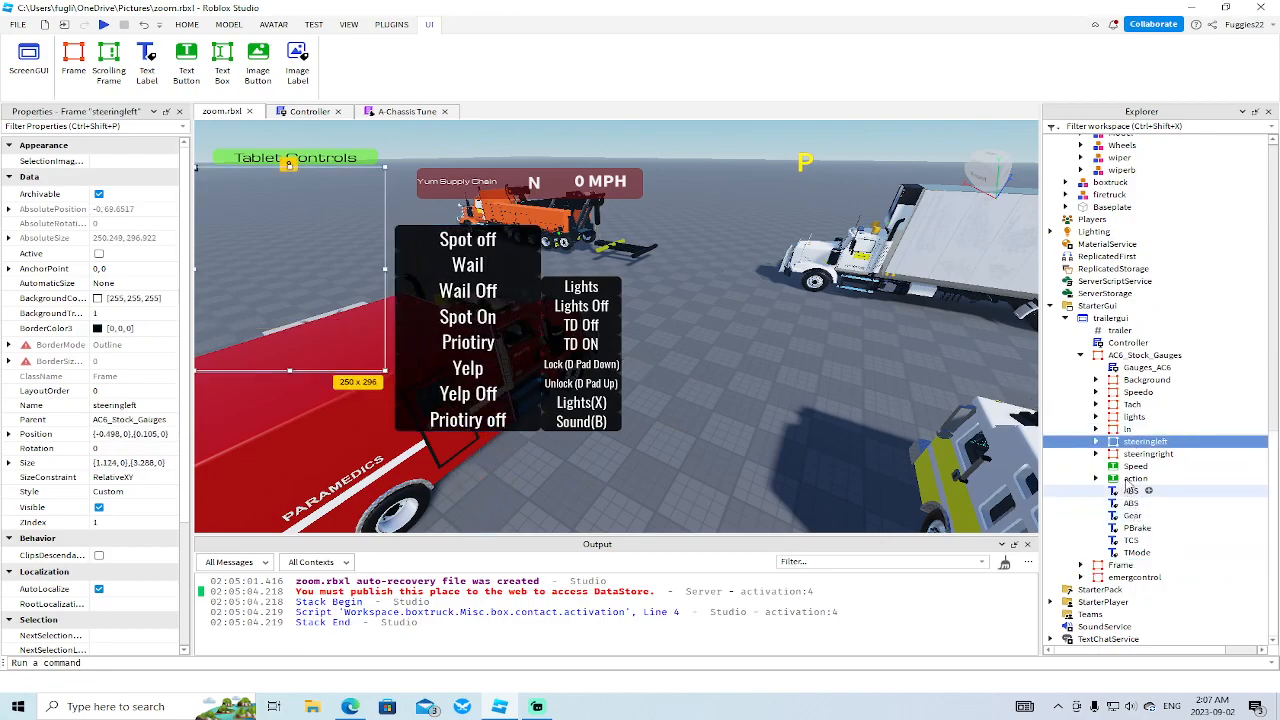
{"action": "left_click", "coordinate": [1126, 579]}
{"action": "left_click", "coordinate": [1120, 565]}
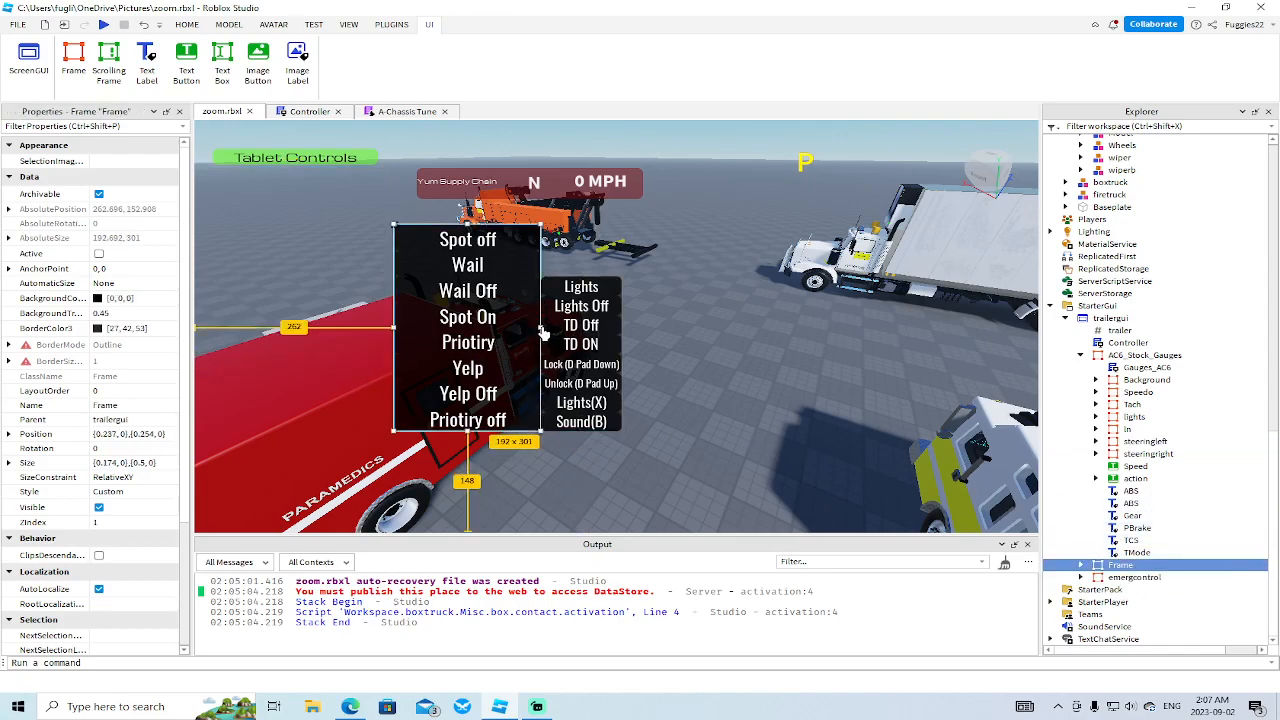
{"action": "left_click_drag", "start_coordinate": [540, 326], "coordinate": [389, 327]}
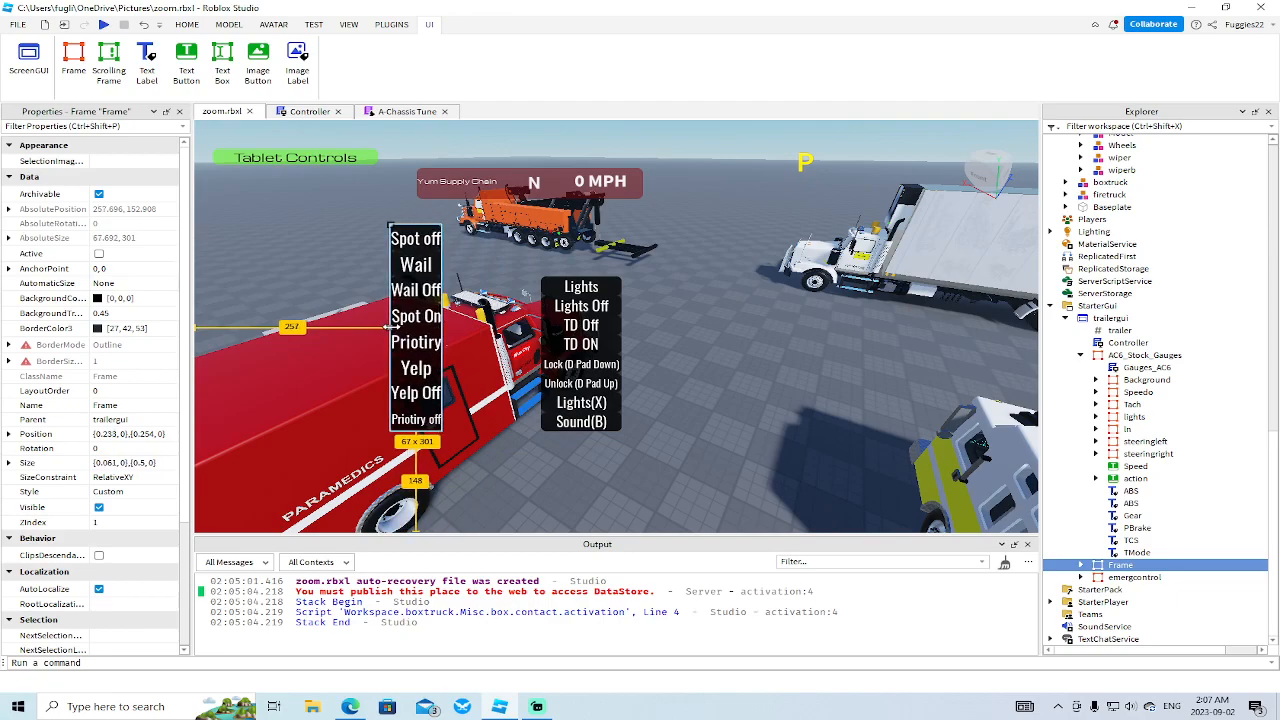
- Resize the emergcontrol frame to about 54 x 225, with its left edge against the siren button frame
{"action": "left_click", "coordinate": [1134, 577]}
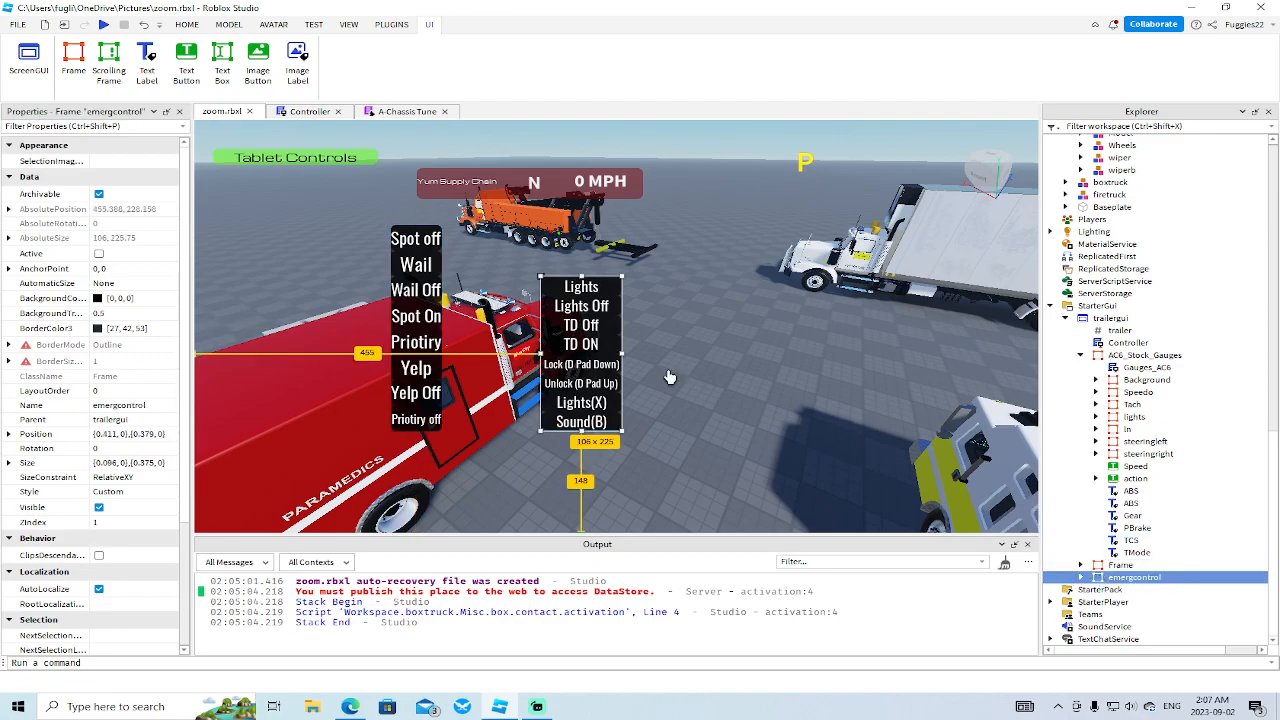
{"action": "left_click_drag", "start_coordinate": [540, 355], "coordinate": [440, 355]}
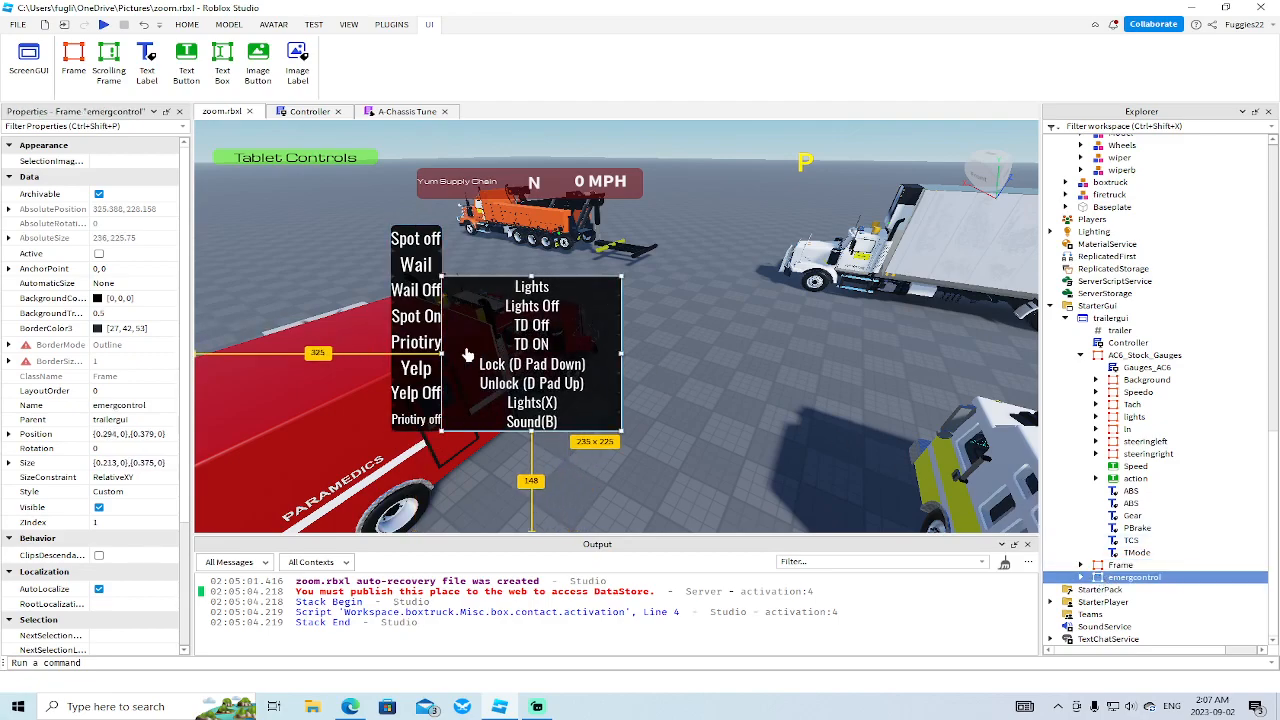
{"action": "left_click_drag", "start_coordinate": [620, 358], "coordinate": [484, 356]}
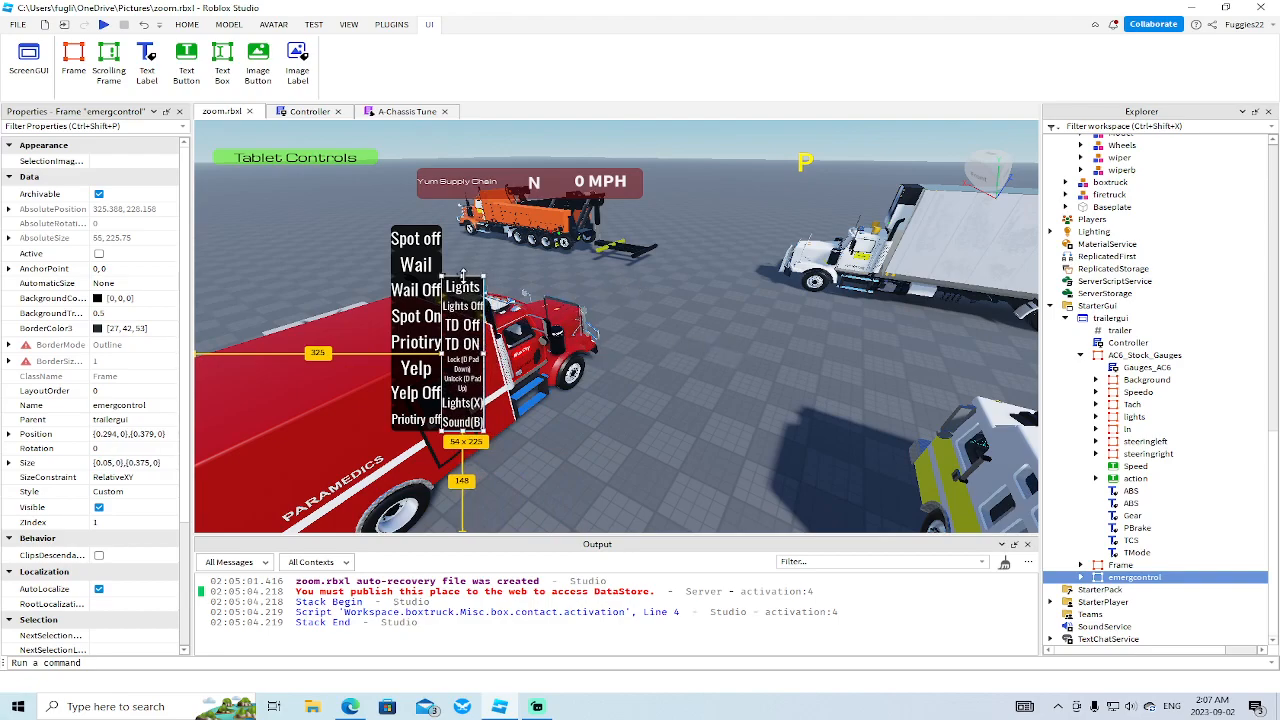
{"action": "left_click_drag", "start_coordinate": [463, 271], "coordinate": [463, 272]}
{"action": "right_click_drag", "start_coordinate": [660, 370], "coordinate": [660, 370]}
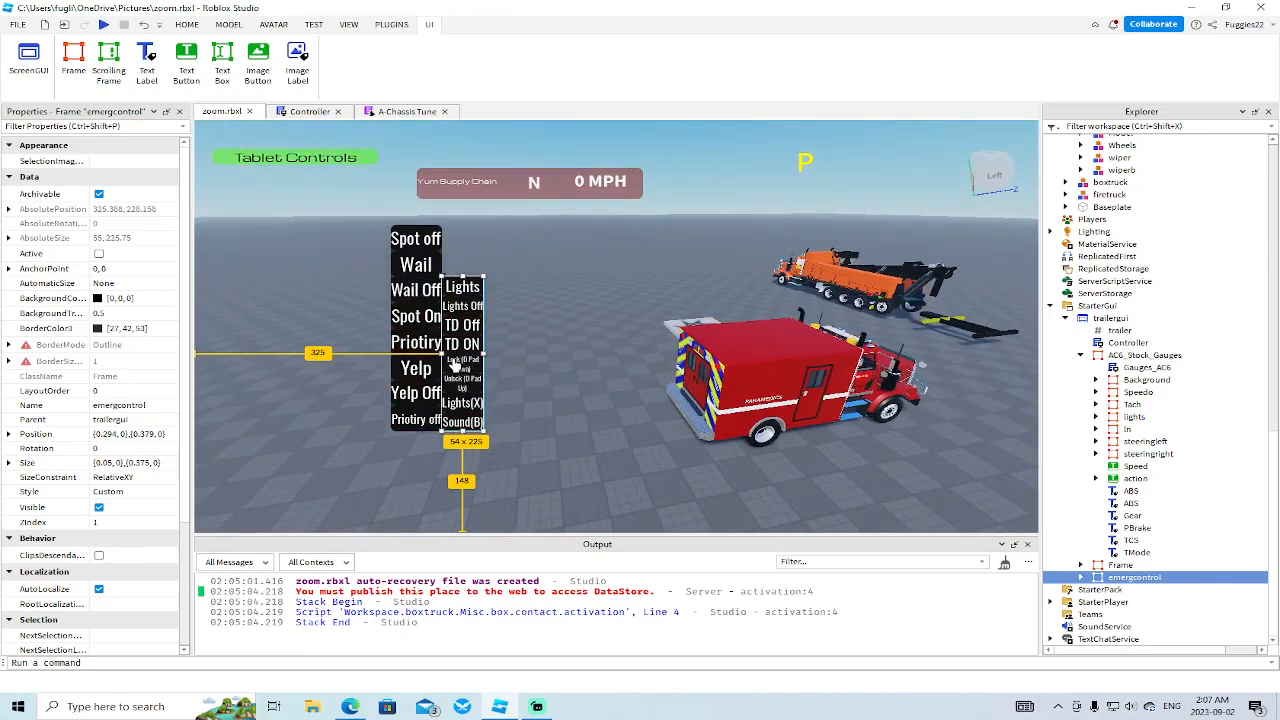
- Delete the pasted AC6_Stock_Gauges frame from trailergui in StarterGui
{"action": "right_click_drag", "start_coordinate": [584, 369], "coordinate": [584, 369]}
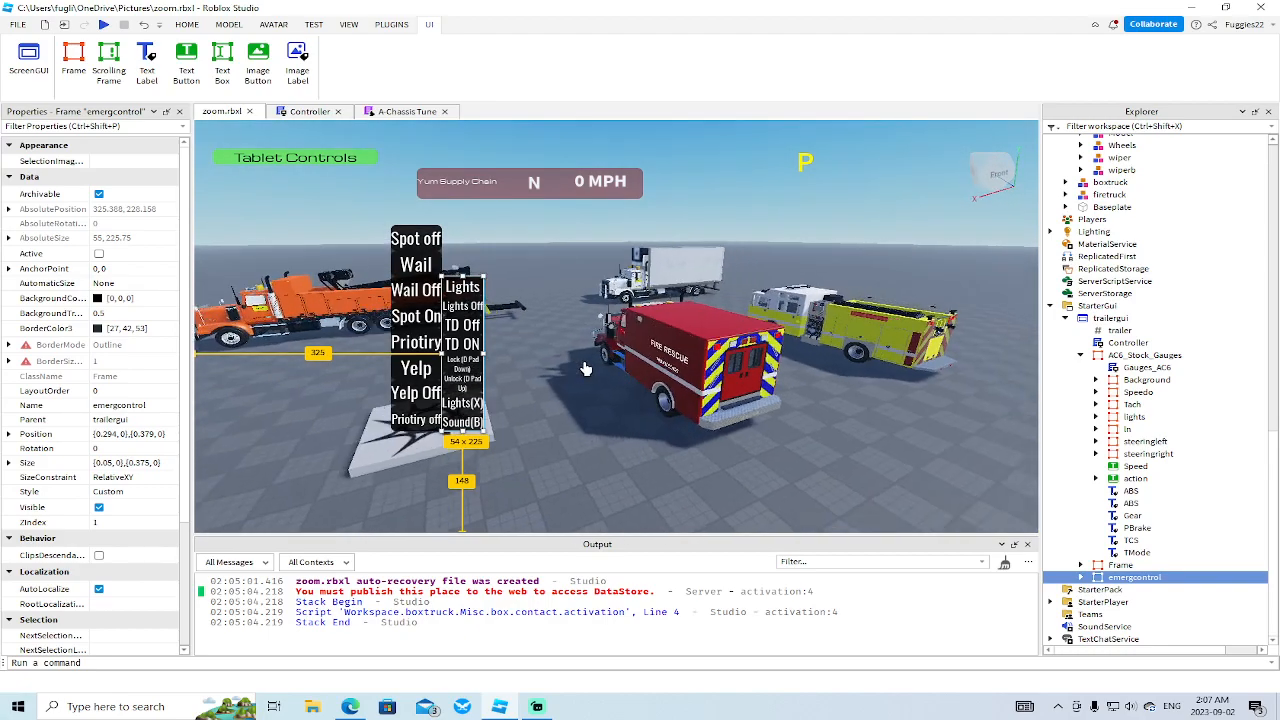
{"action": "scroll", "coordinate": [584, 369], "scroll_direction": "down", "scroll_amount": 3}
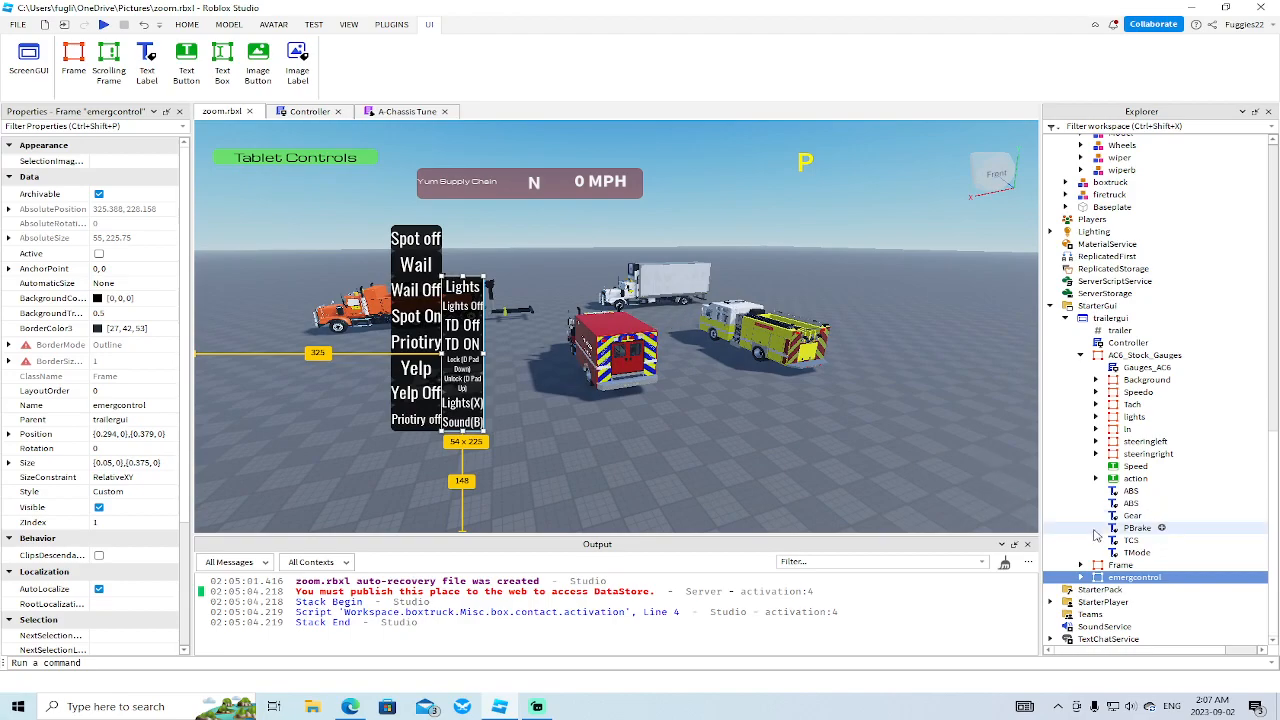
{"action": "left_click", "coordinate": [1119, 358]}
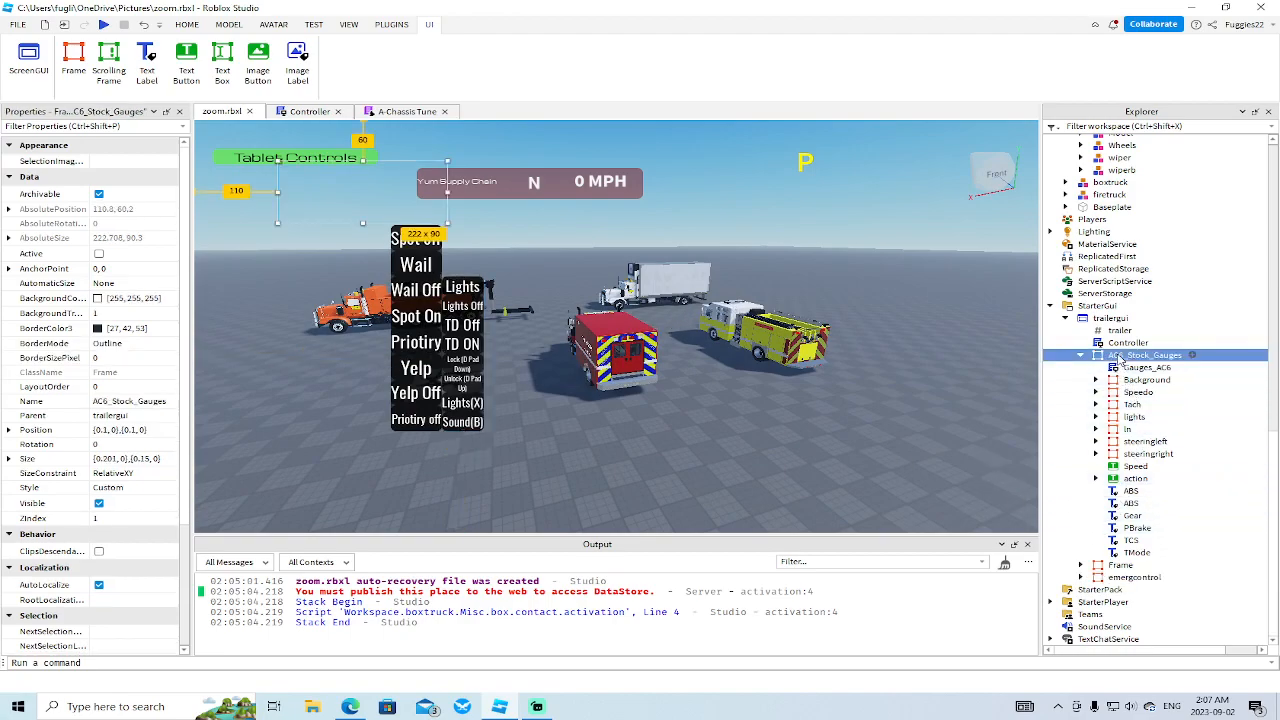
{"action": "key", "text": "Delete"}
- Move trailergui from StarterGui into lock within the ambulance's Misc model, and collapse the ambulance hierarchy
{"action": "left_click_drag", "start_coordinate": [1088, 530], "coordinate": [1128, 362]}
{"action": "left_click", "coordinate": [1116, 362]}
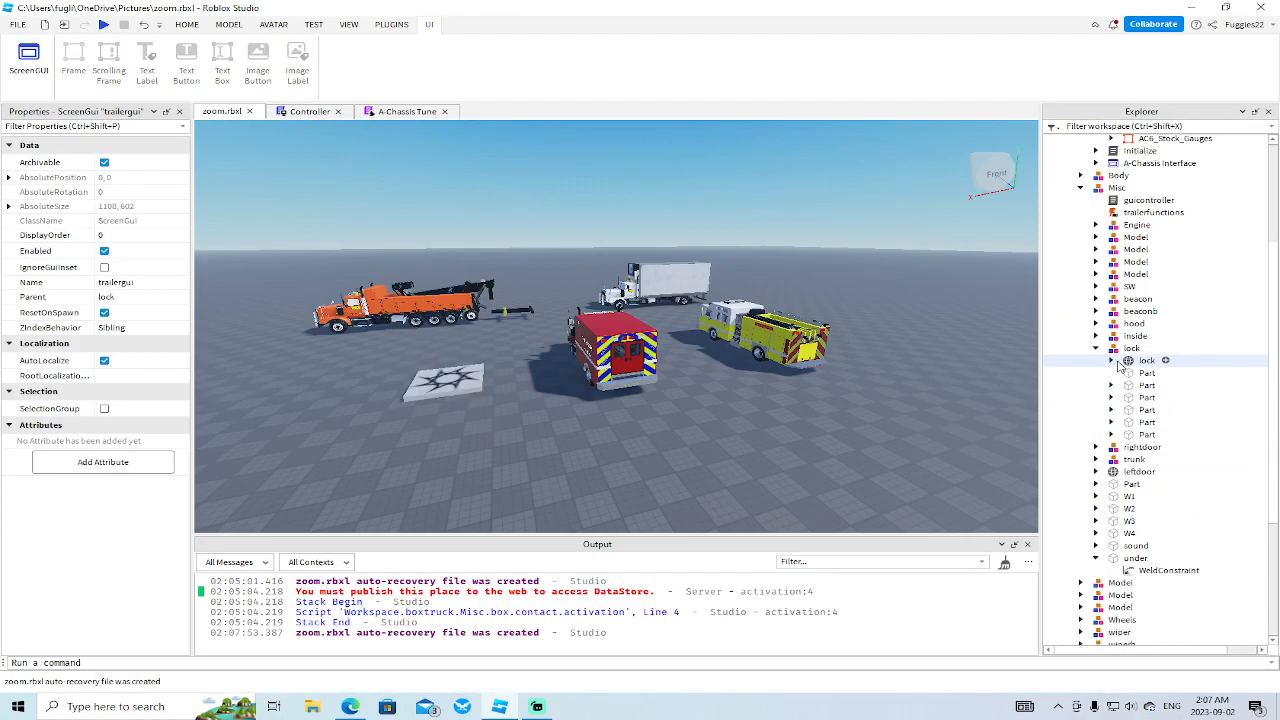
{"action": "left_click", "coordinate": [1097, 349]}
{"action": "scroll", "coordinate": [1101, 353], "scroll_direction": "up", "scroll_amount": 3}
{"action": "left_click", "coordinate": [1080, 326]}
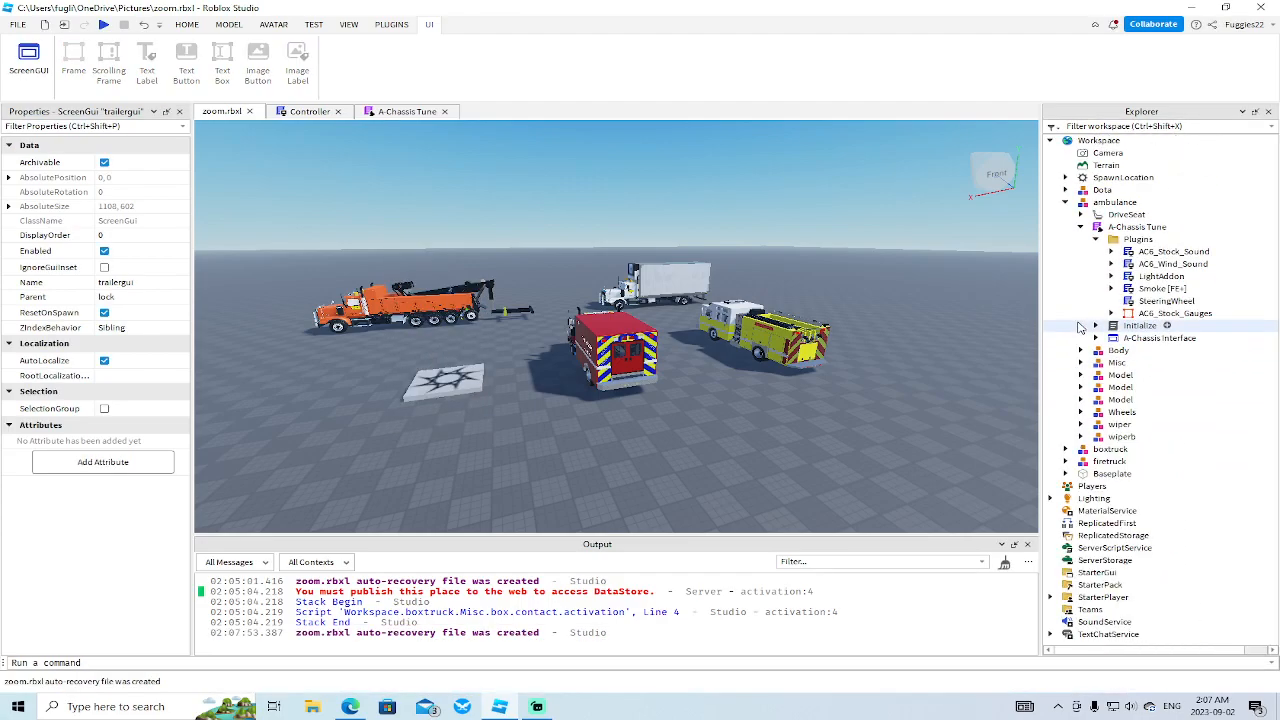
{"action": "left_click", "coordinate": [1096, 239]}
{"action": "left_click", "coordinate": [1080, 227]}
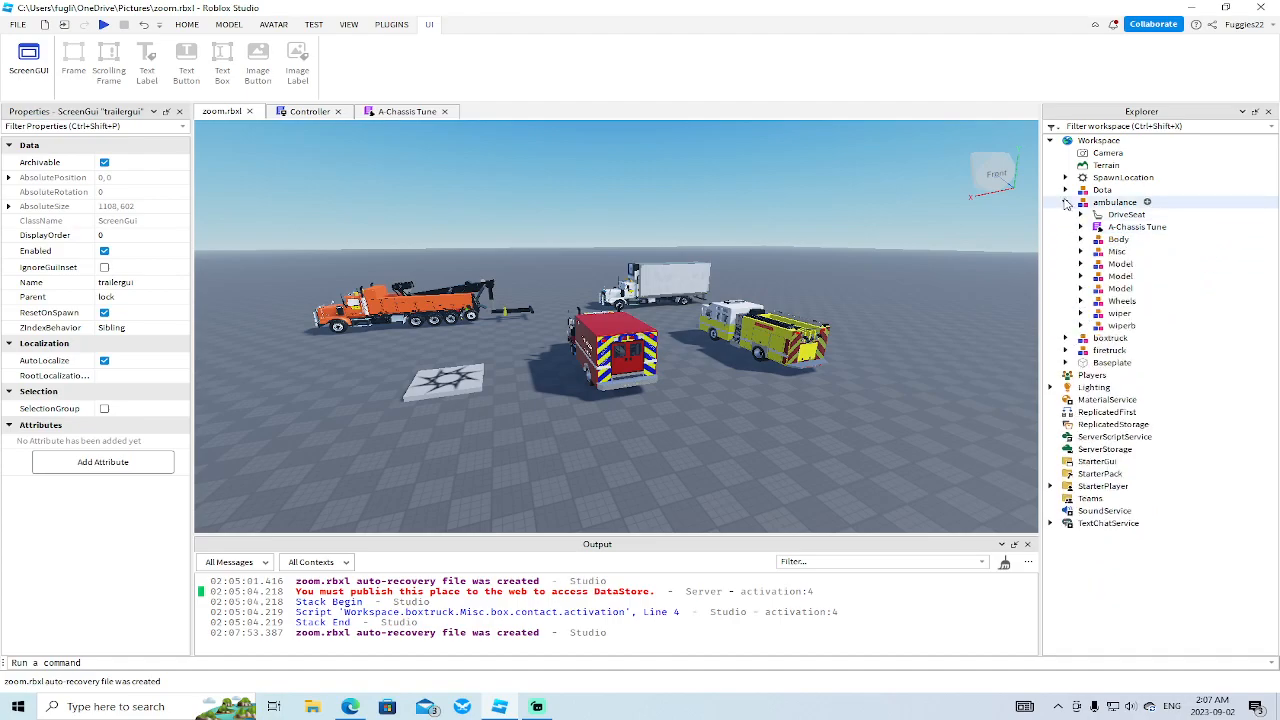
{"action": "left_click", "coordinate": [1066, 203]}
- Examine the ambulance and fire truck from several angles alongside the other trucks in the scene
{"action": "right_click_drag", "start_coordinate": [901, 319], "coordinate": [900, 319]}
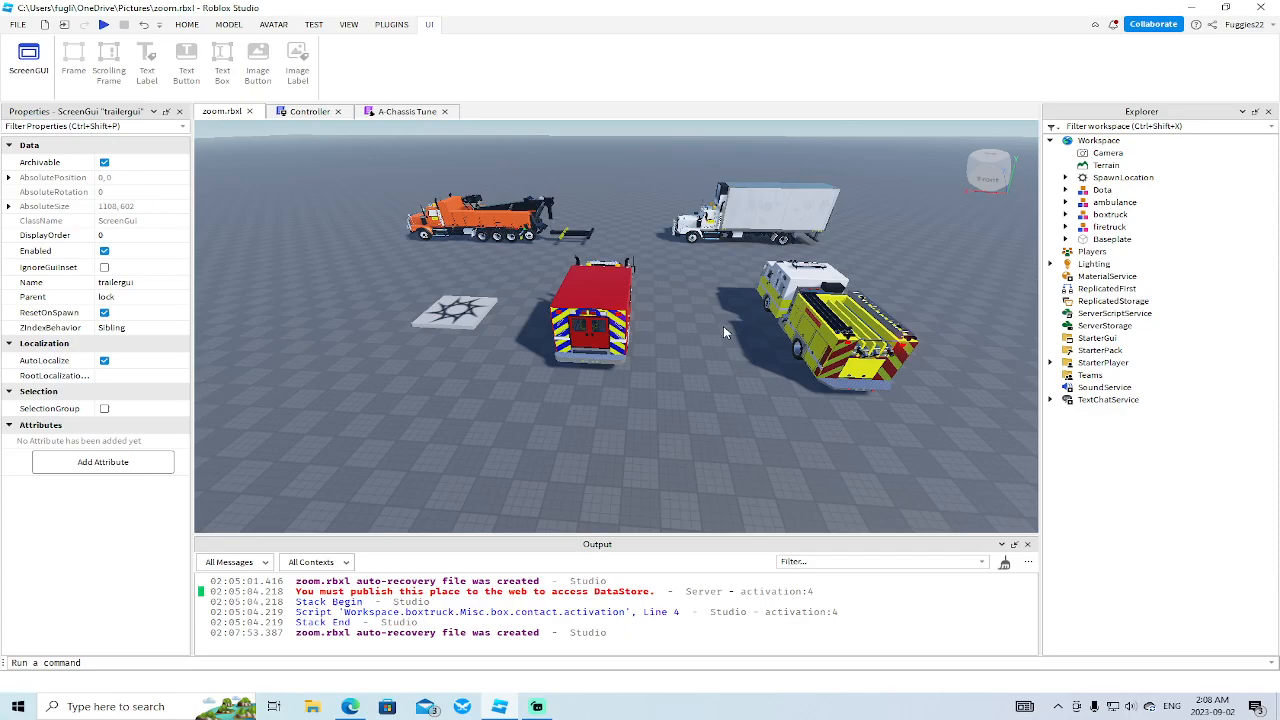
{"action": "key", "text": "w"}
{"action": "right_click_drag", "start_coordinate": [692, 321], "coordinate": [692, 321]}
{"action": "key", "text": "d"}
{"action": "key", "text": "s"}
{"action": "key", "text": "a"}
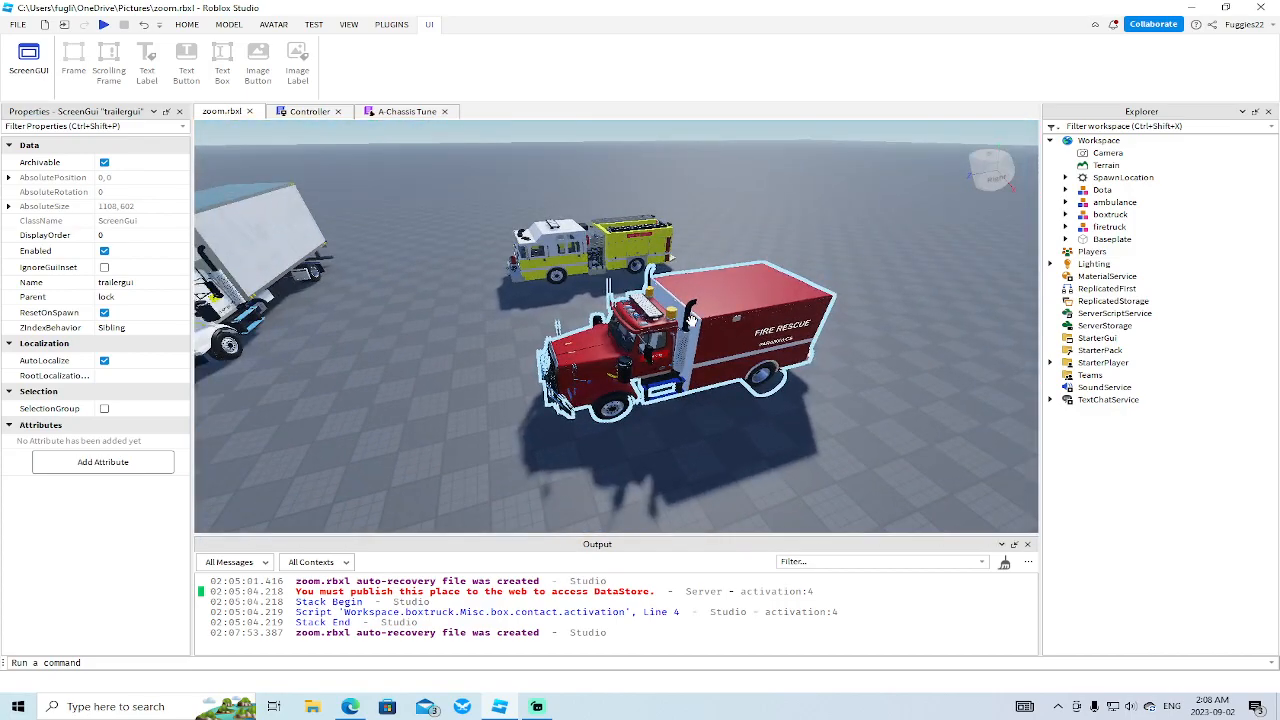
{"action": "left_click", "coordinate": [596, 262]}
{"action": "key", "text": "f"}
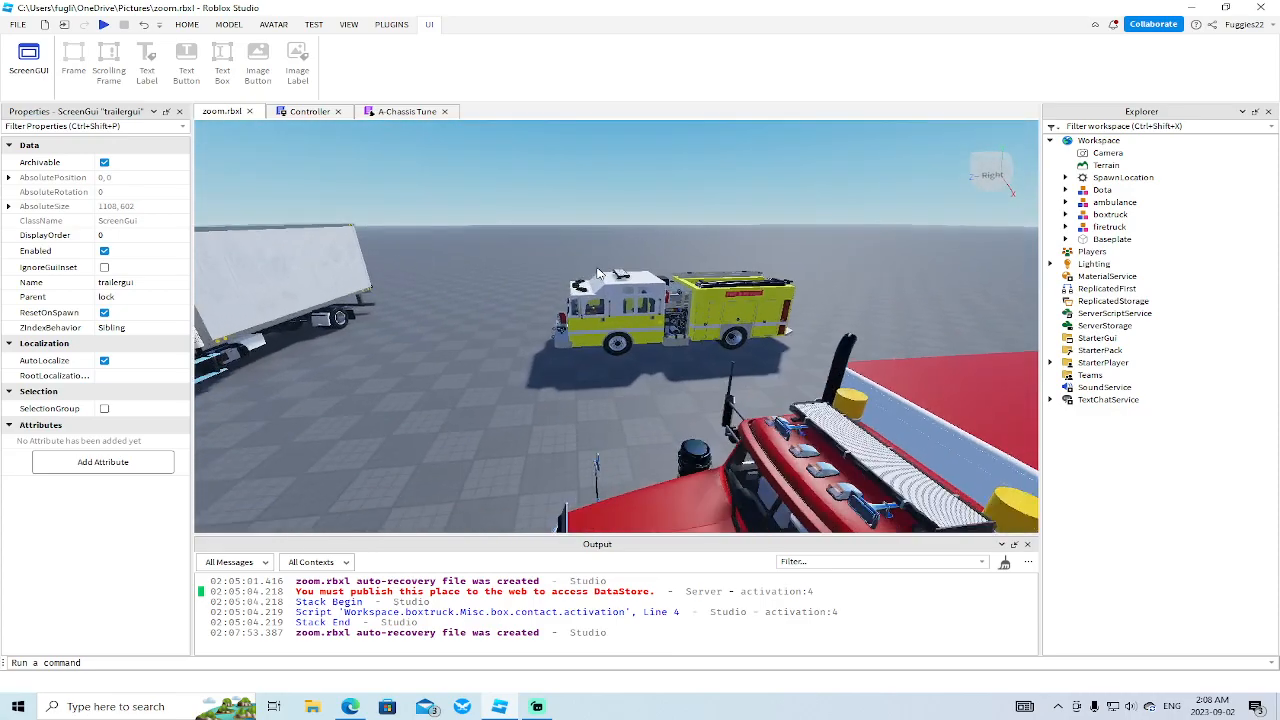
{"action": "right_click_drag", "start_coordinate": [596, 266], "coordinate": [598, 268]}
{"action": "scroll", "coordinate": [535, 314], "scroll_direction": "down", "scroll_amount": 4}
{"action": "scroll", "coordinate": [535, 315], "scroll_direction": "down", "scroll_amount": 2}
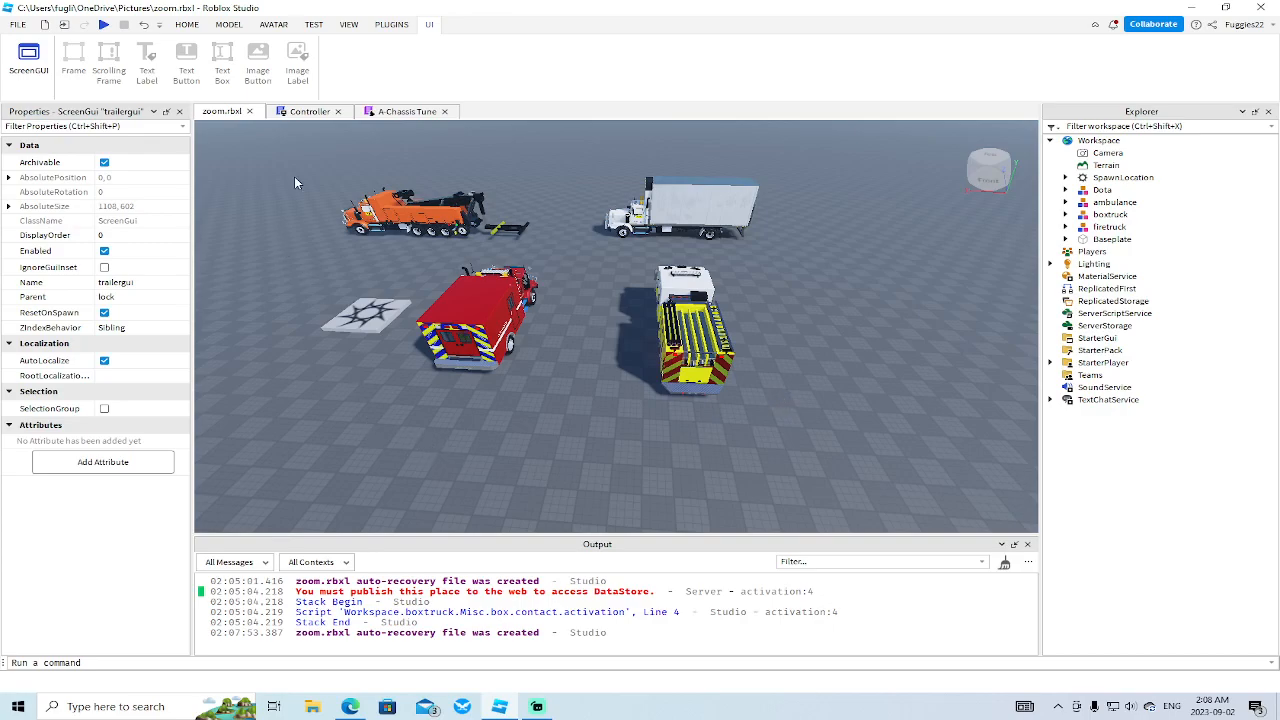
- Skim through the open A-Chassis Tune and Controller scripts and close both, leaving only the zoom.rbxl place open
{"action": "left_click", "coordinate": [408, 111]}
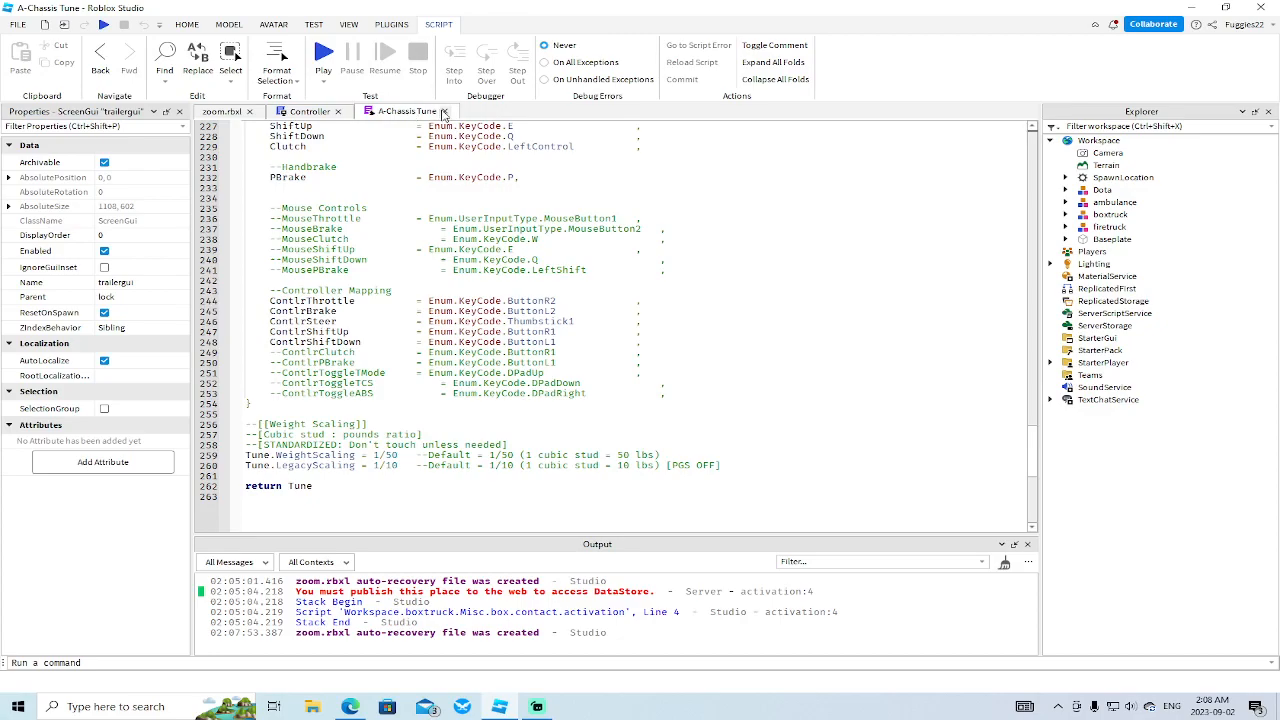
{"action": "scroll", "coordinate": [460, 281], "scroll_direction": "up", "scroll_amount": 19}
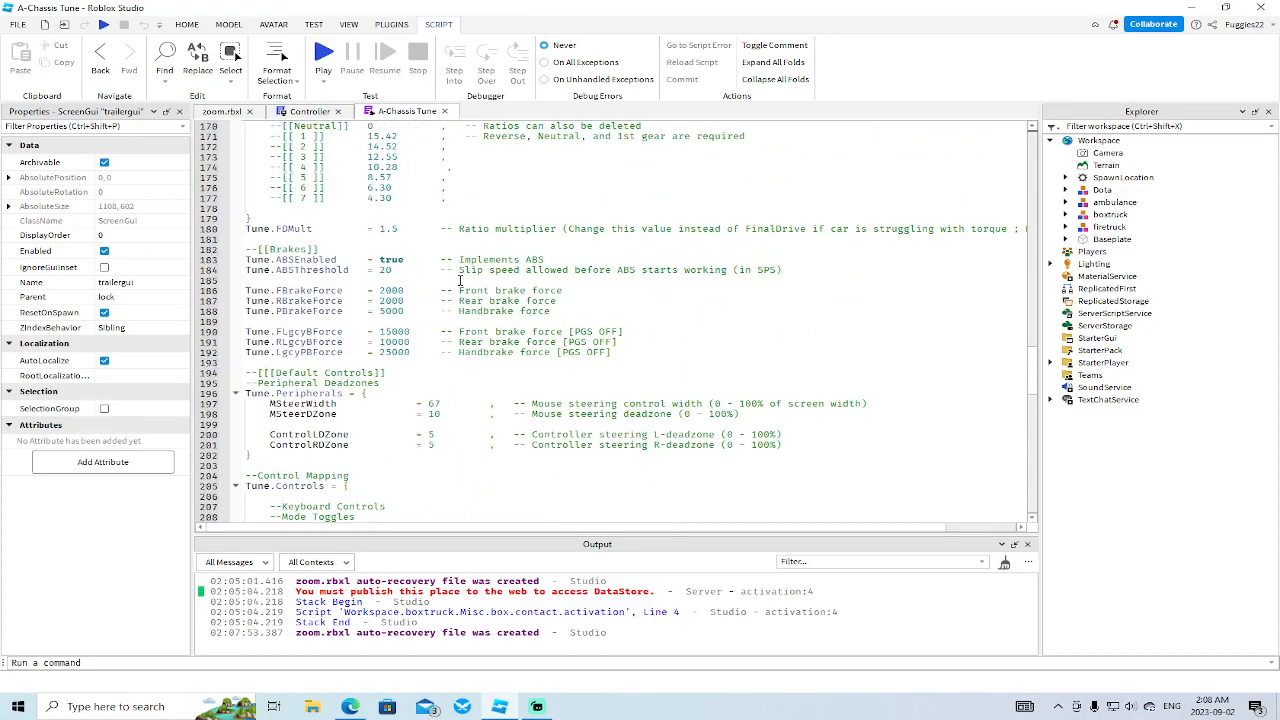
{"action": "scroll", "coordinate": [462, 200], "scroll_direction": "up", "scroll_amount": 1}
{"action": "left_click", "coordinate": [445, 111]}
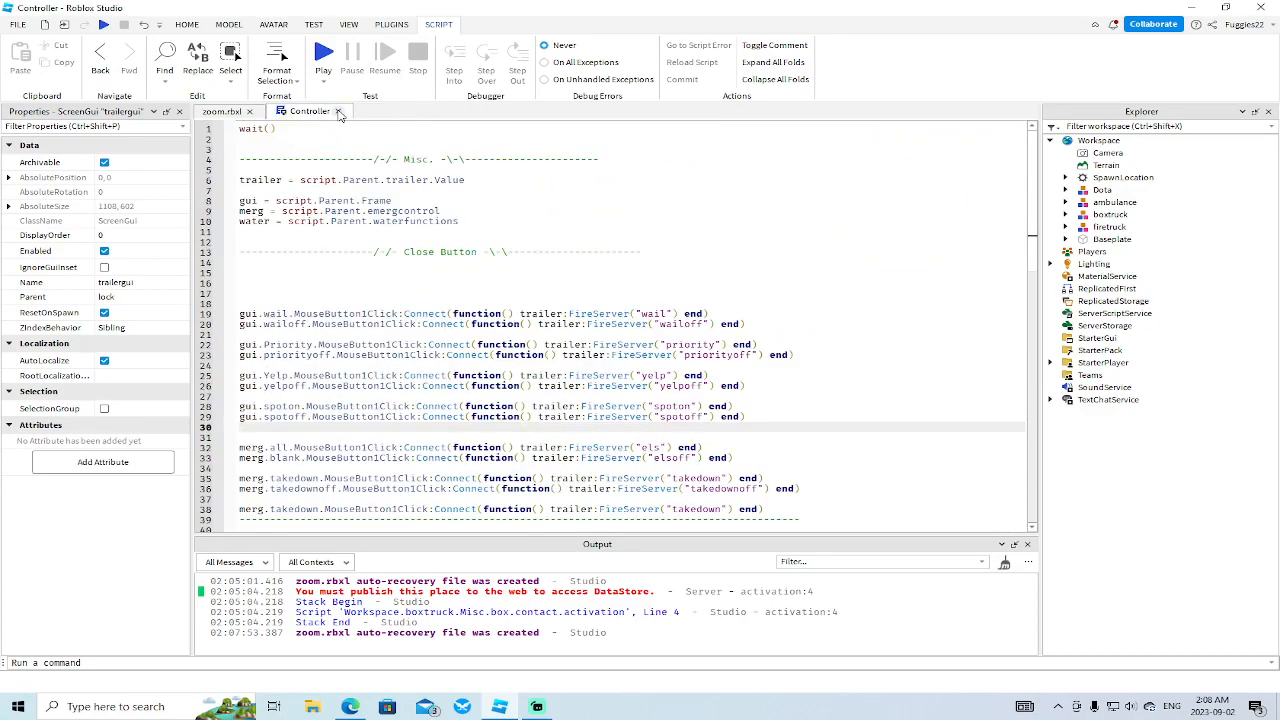
{"action": "scroll", "coordinate": [371, 305], "scroll_direction": "down", "scroll_amount": 8}
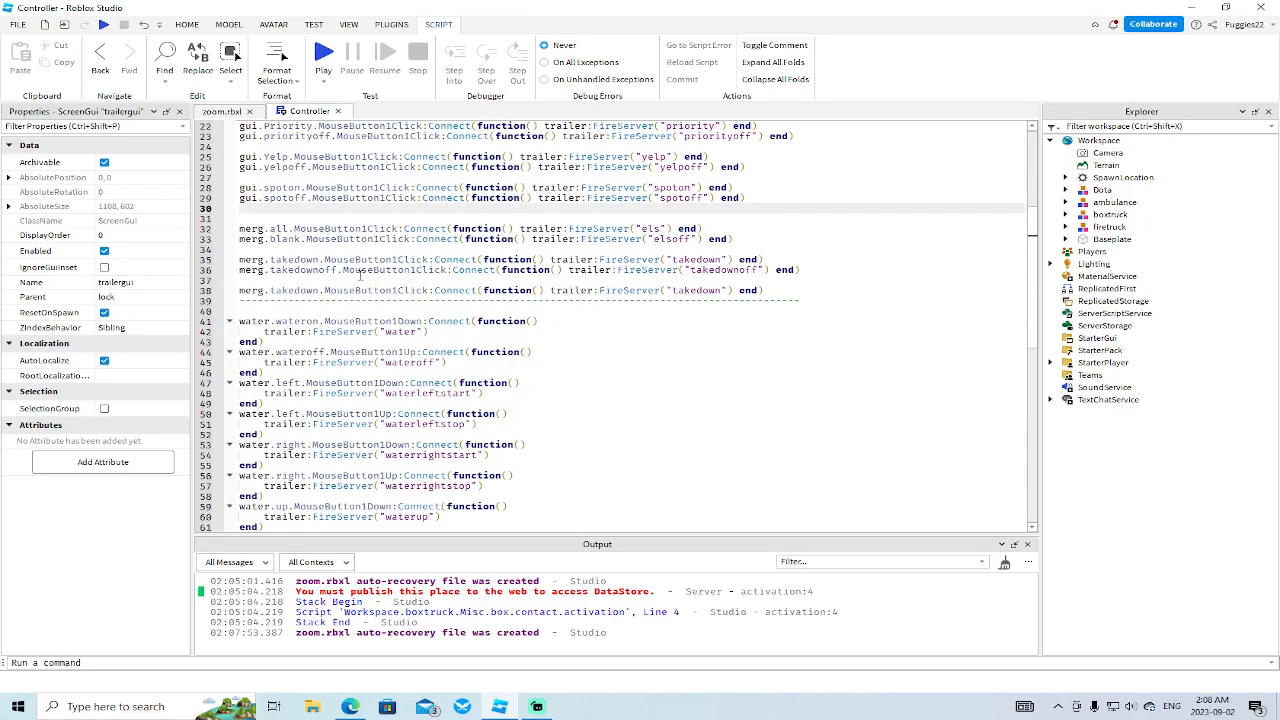
{"action": "scroll", "coordinate": [371, 305], "scroll_direction": "up", "scroll_amount": 8}
{"action": "left_click", "coordinate": [338, 111]}
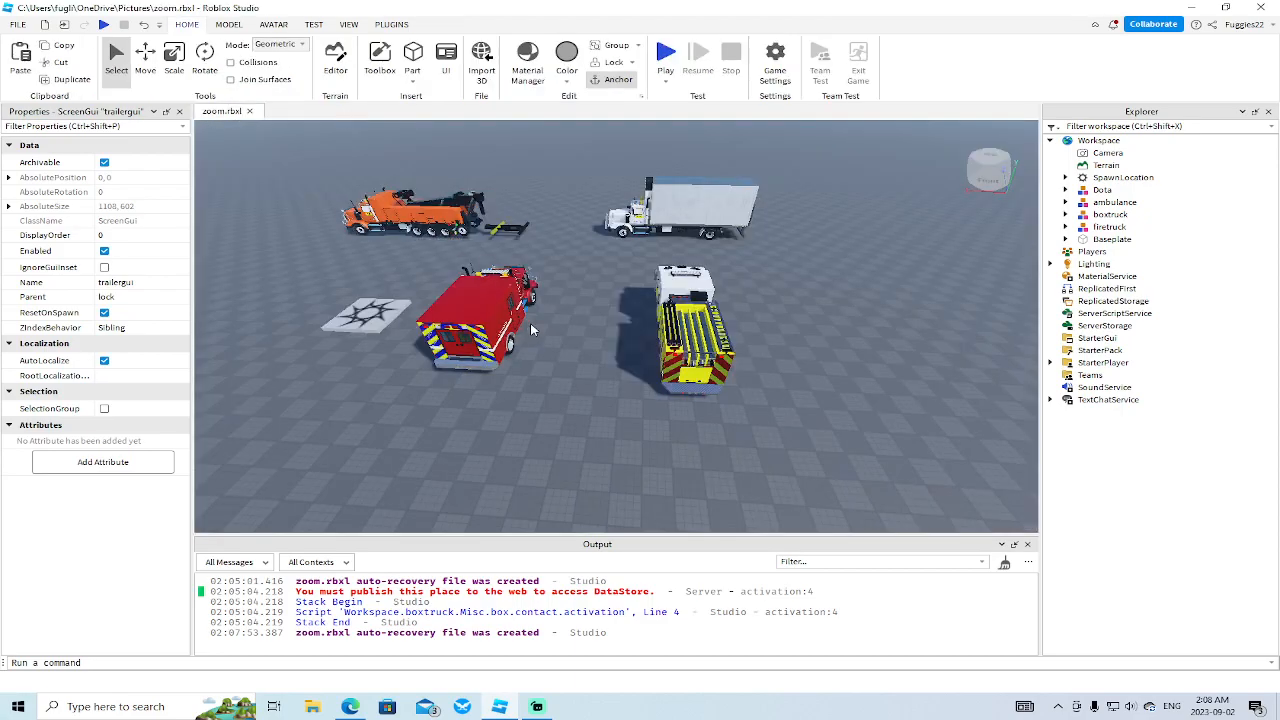